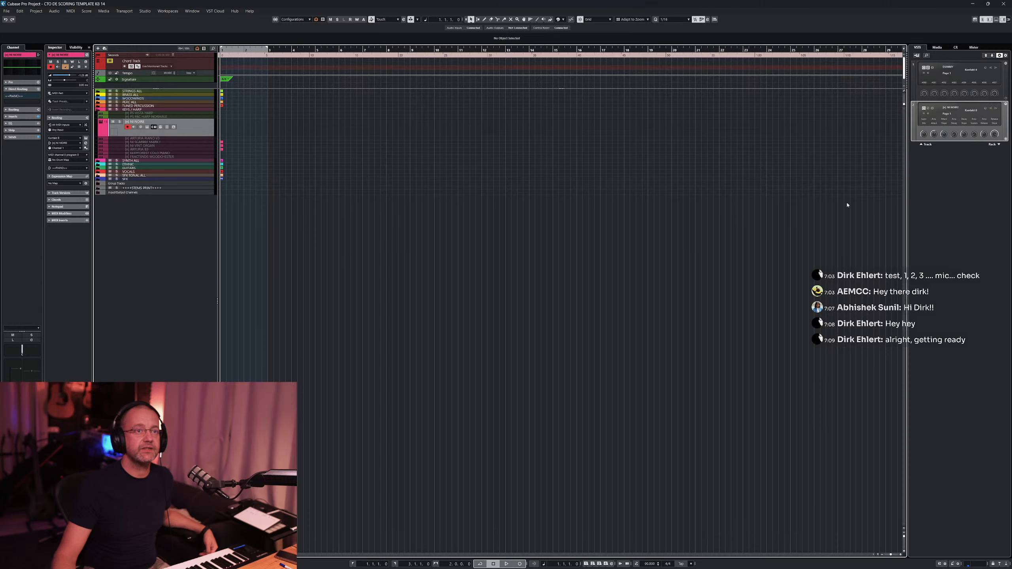
- Hide the right zone of the project window
{"action": "left_click", "coordinate": [1002, 20]}
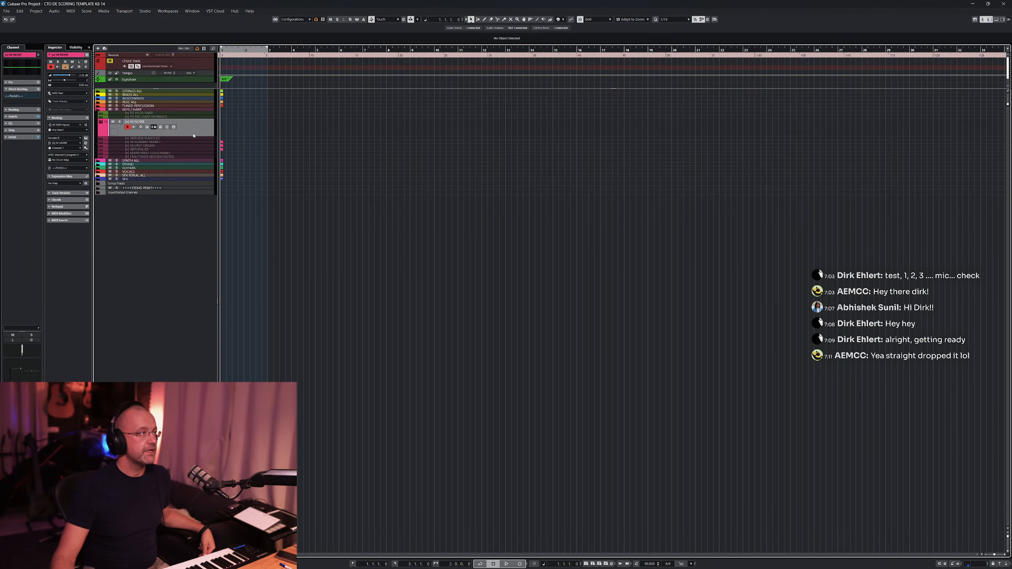
{"action": "left_click_drag", "start_coordinate": [189, 136], "coordinate": [189, 137]}
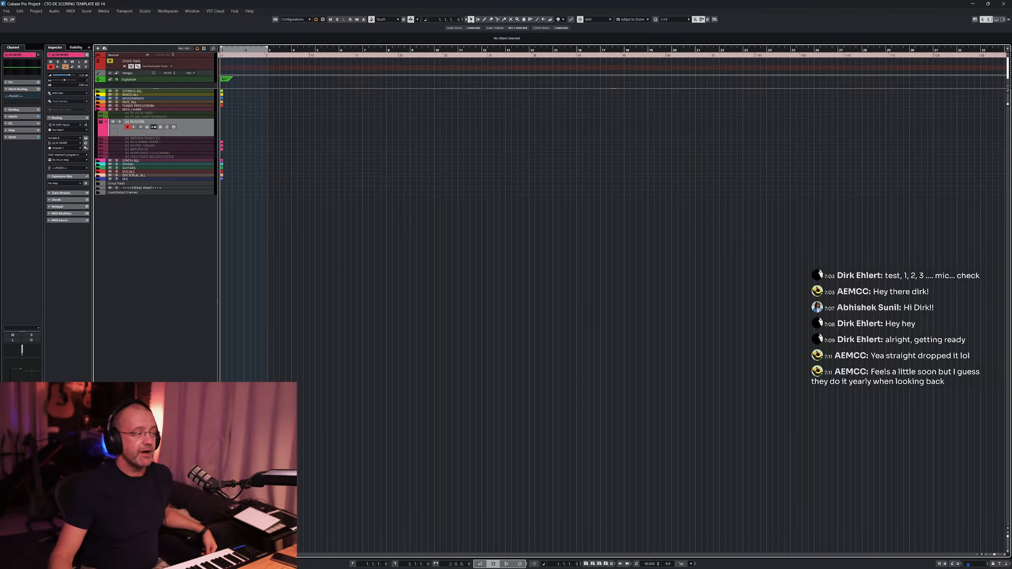
- Open the Audio Performance Monitor and reposition its window over the project area
{"action": "key", "text": "F12"}
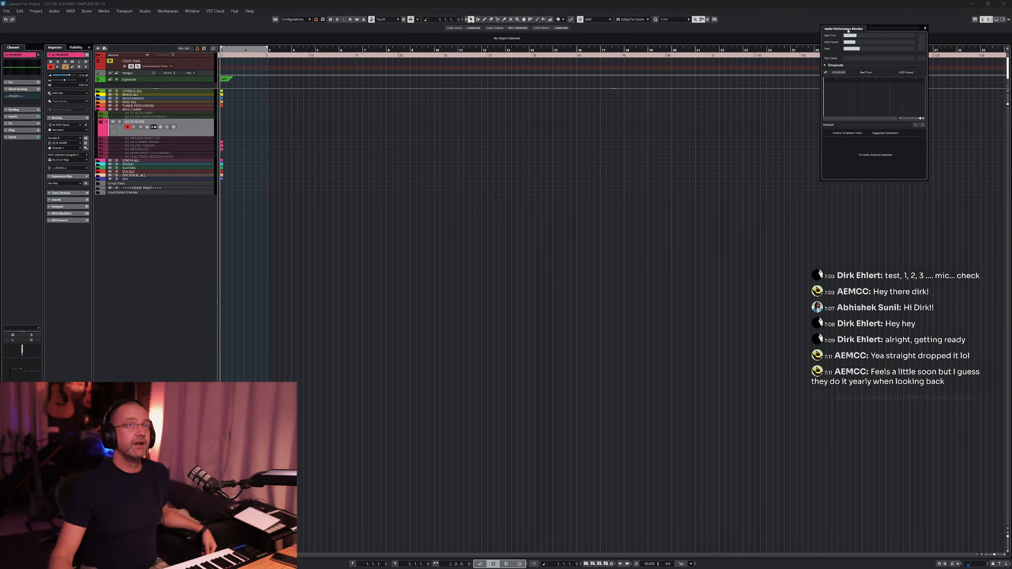
{"action": "left_click_drag", "start_coordinate": [848, 31], "coordinate": [904, 64]}
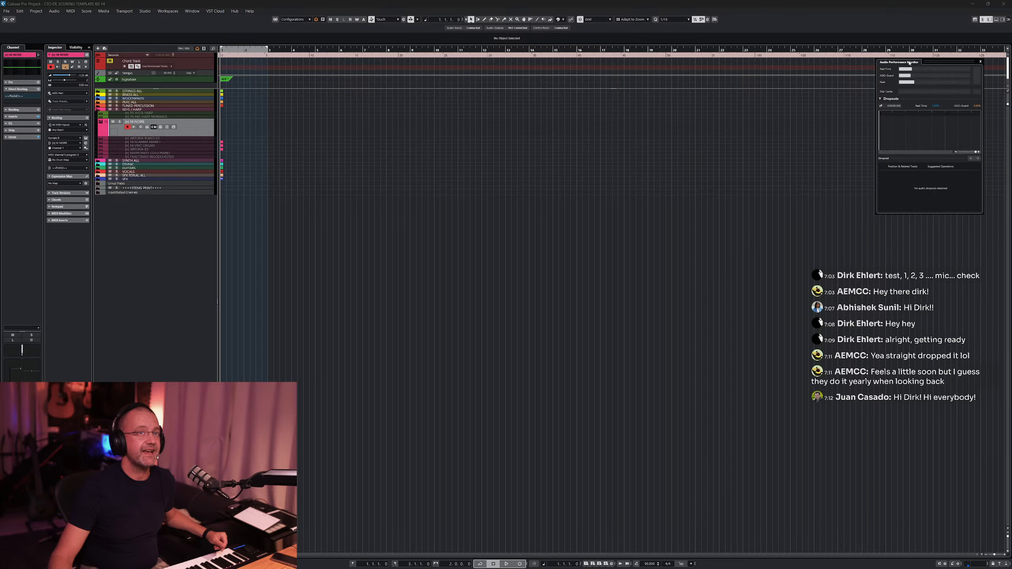
{"action": "left_click_drag", "start_coordinate": [903, 63], "coordinate": [789, 113]}
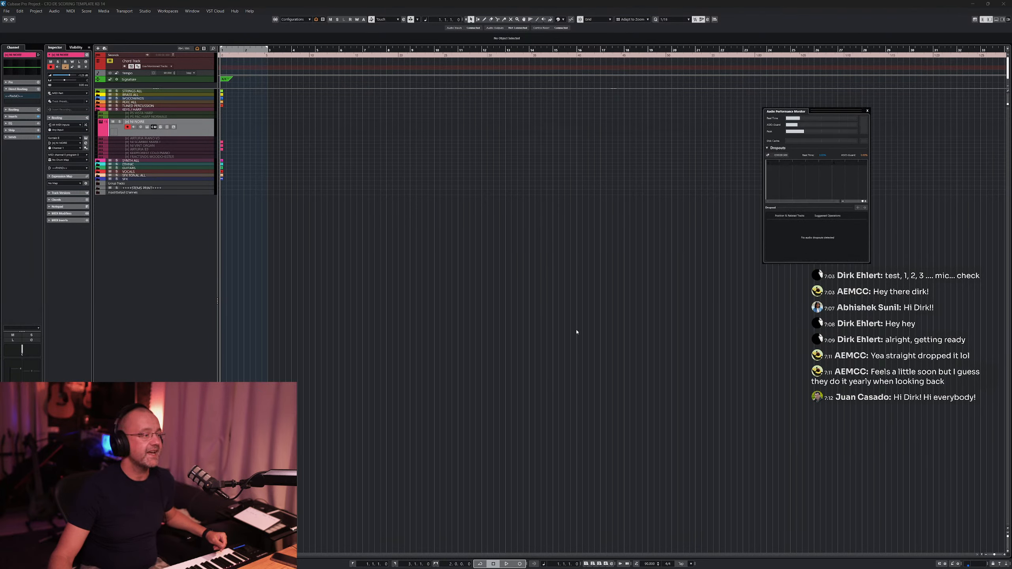
{"action": "left_click_drag", "start_coordinate": [794, 114], "coordinate": [646, 138]}
{"action": "left_click", "coordinate": [686, 135]}
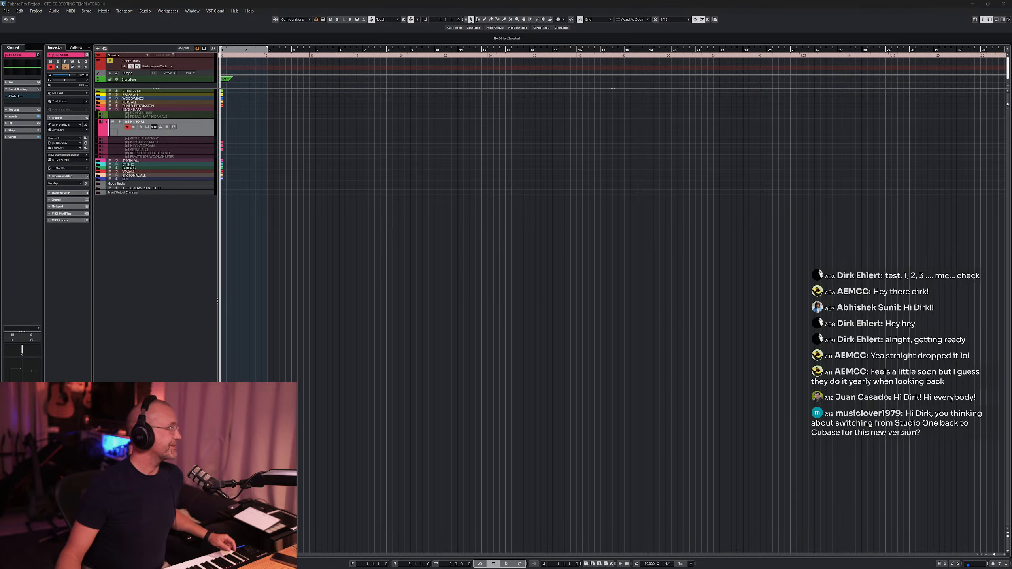
- Dismiss the browser notification pop-up
{"action": "left_click_drag", "start_coordinate": [0, 80], "coordinate": [0, 159]}
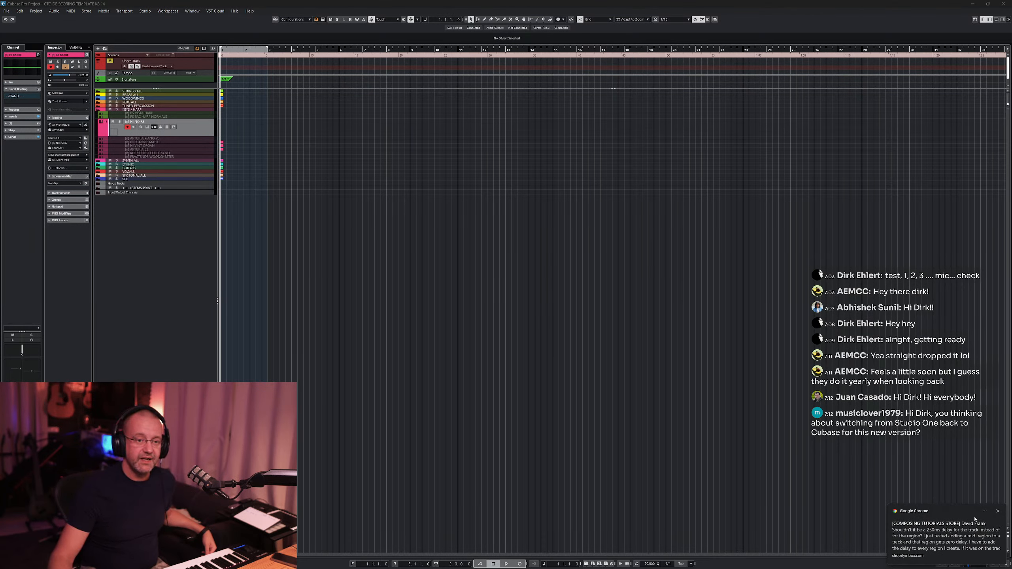
{"action": "left_click", "coordinate": [999, 512]}
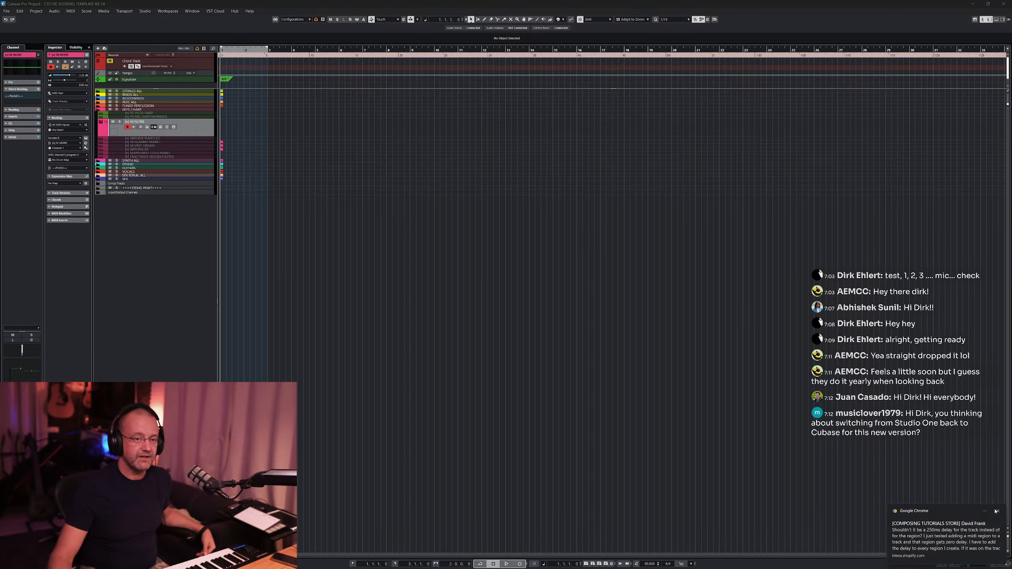
{"action": "left_click", "coordinate": [998, 512]}
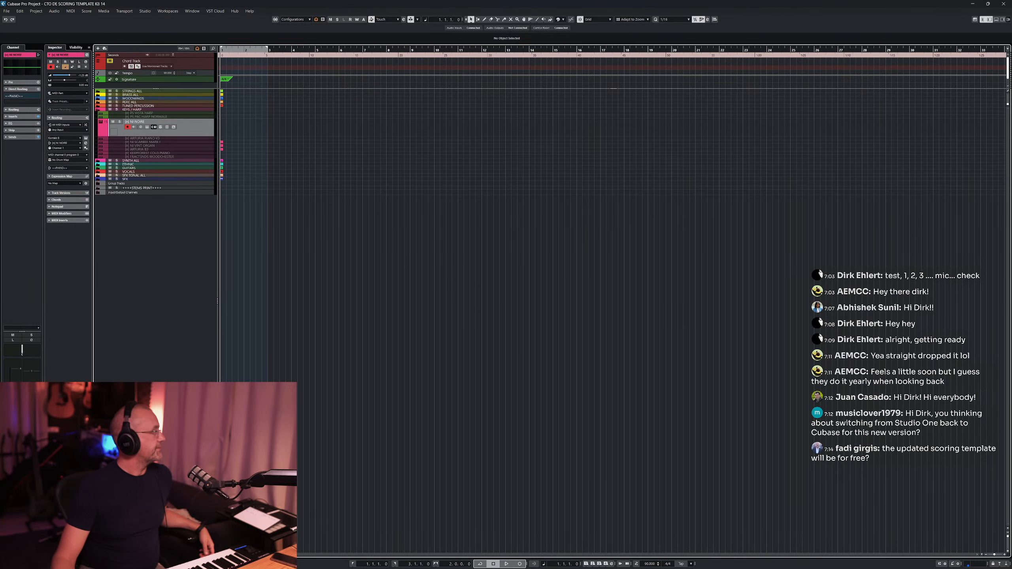
- Switch to the Composing Tutorials store page in the browser and return to the project
{"action": "left_click_drag", "start_coordinate": [0, 94], "coordinate": [457, 1]}
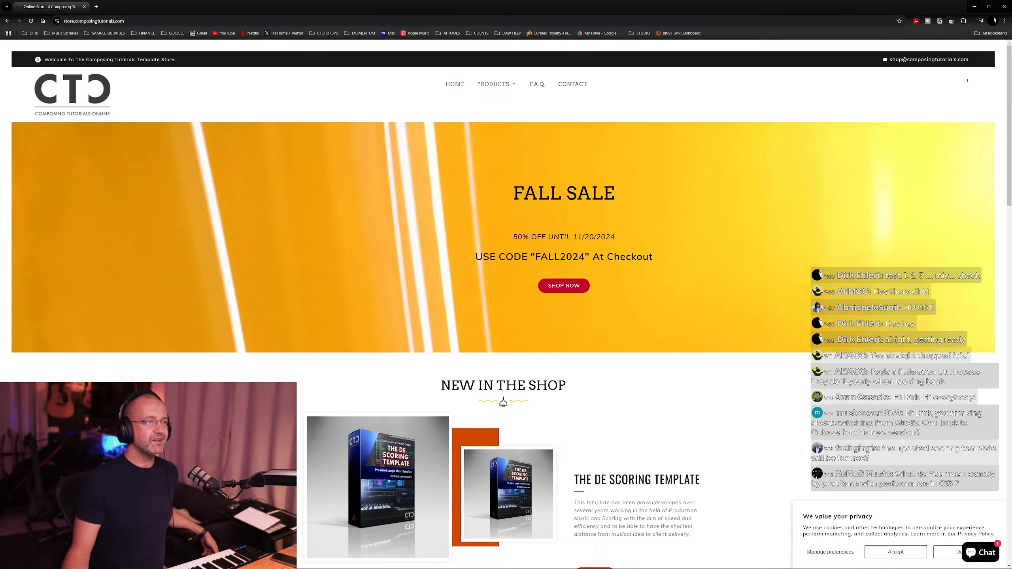
{"action": "left_click", "coordinate": [151, 21]}
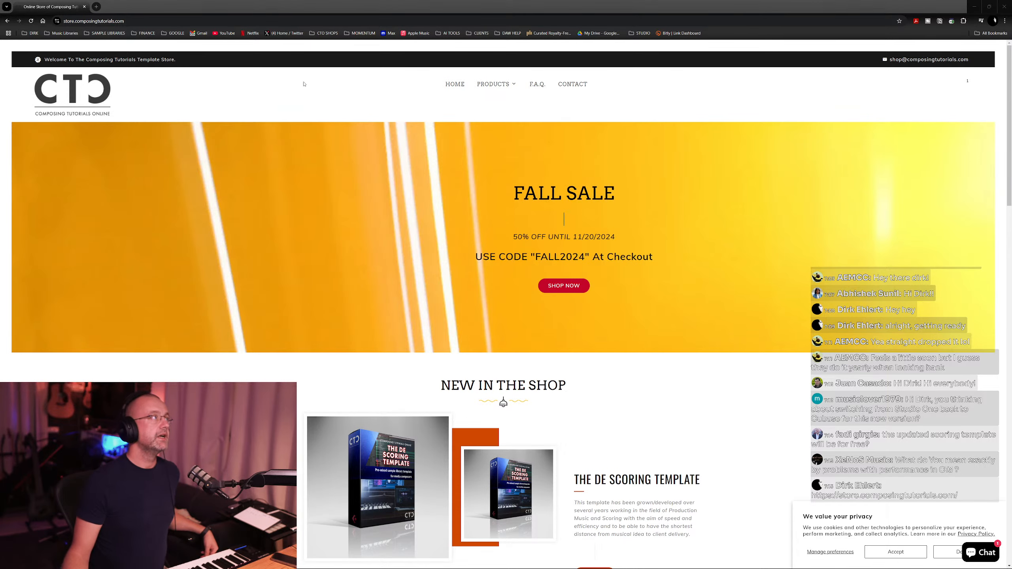
{"action": "left_click_drag", "start_coordinate": [69, 7], "coordinate": [0, 20]}
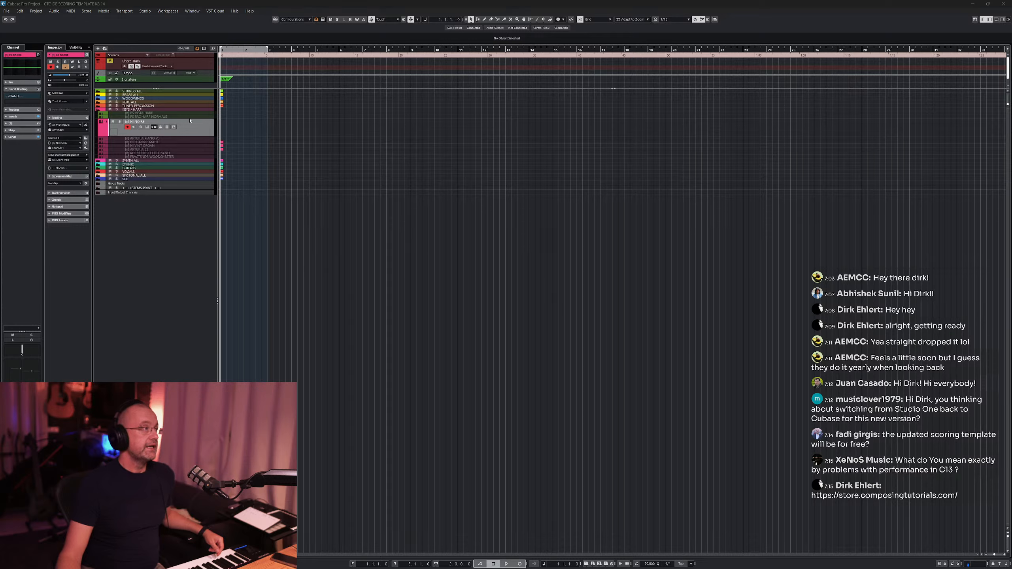
{"action": "left_click", "coordinate": [164, 127]}
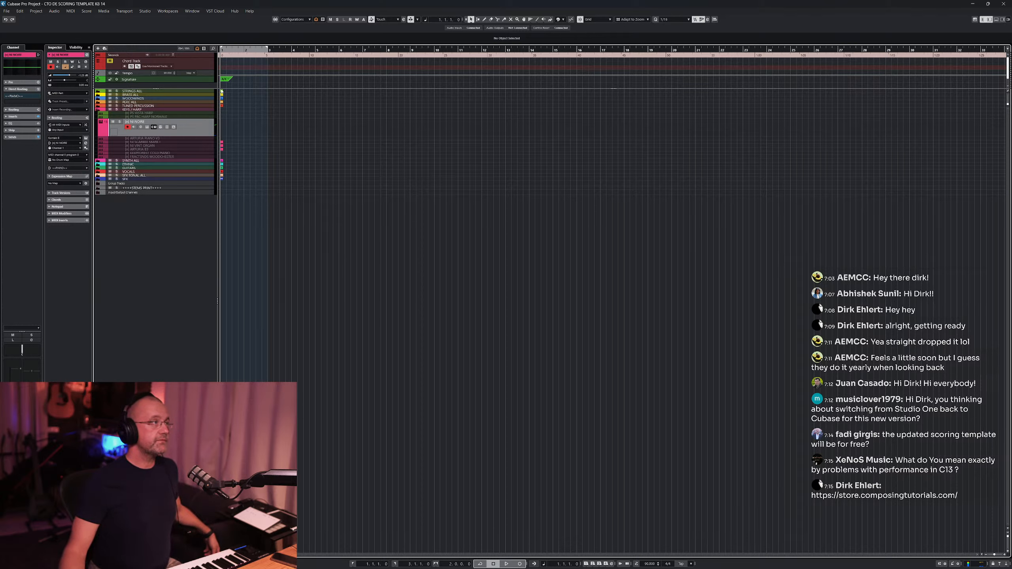
{"action": "left_click_drag", "start_coordinate": [228, 89], "coordinate": [228, 85]}
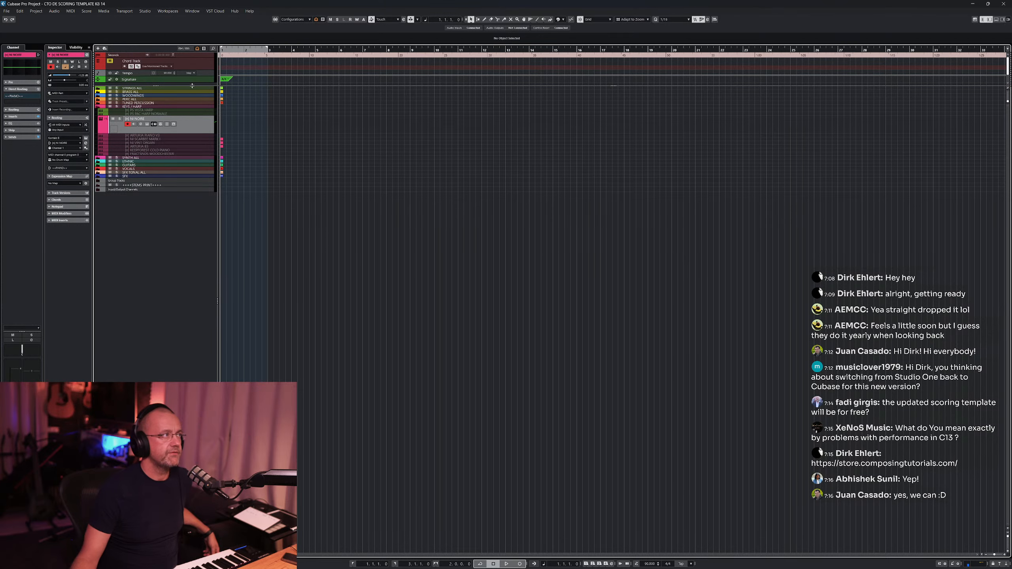
{"action": "left_click_drag", "start_coordinate": [192, 86], "coordinate": [193, 87]}
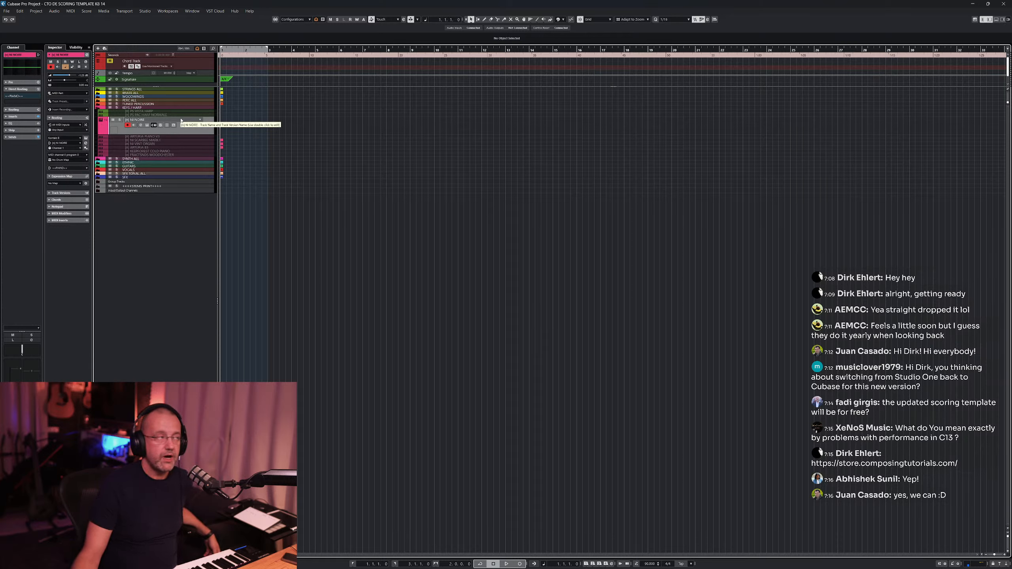
- Expand the STRINGS ALL folder track and each of its library subfolders
{"action": "left_click", "coordinate": [98, 90]}
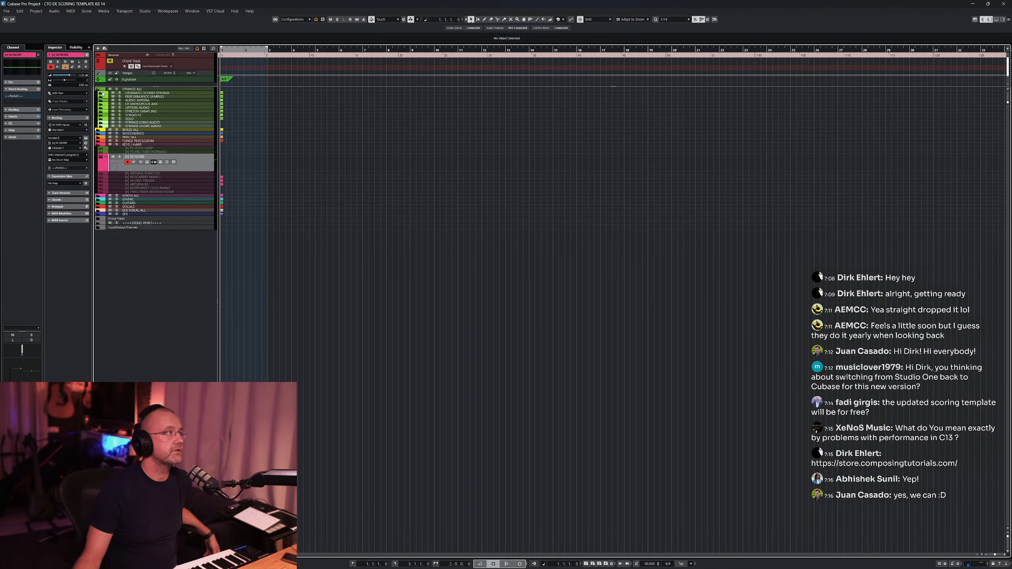
{"action": "left_click", "coordinate": [102, 93]}
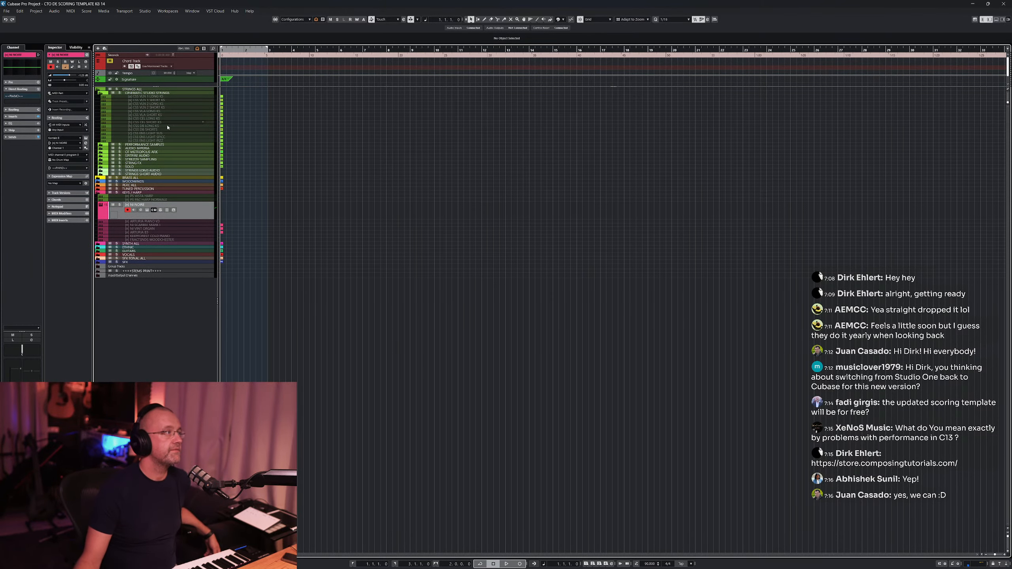
{"action": "left_click", "coordinate": [101, 146]}
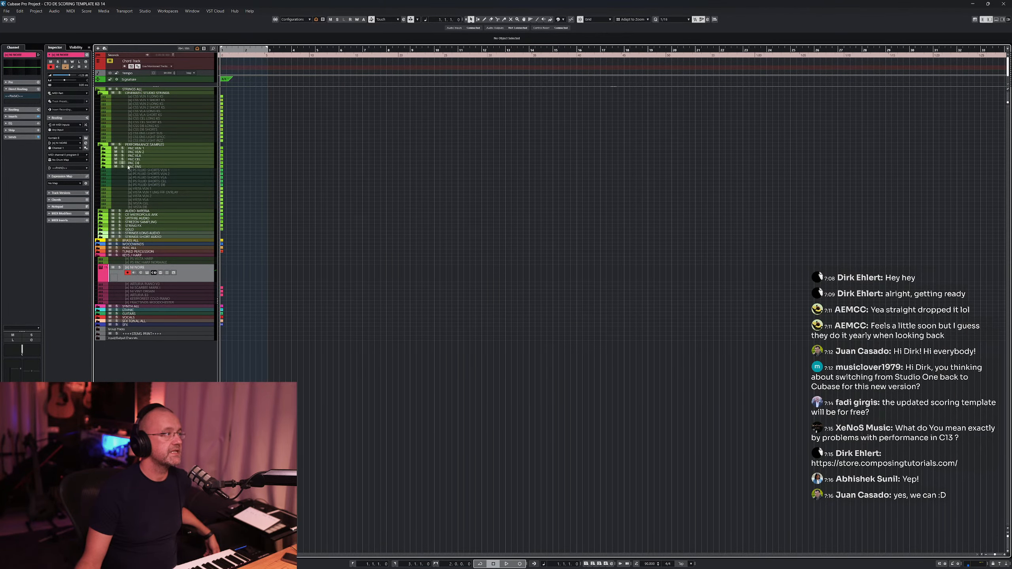
{"action": "left_click", "coordinate": [100, 212]}
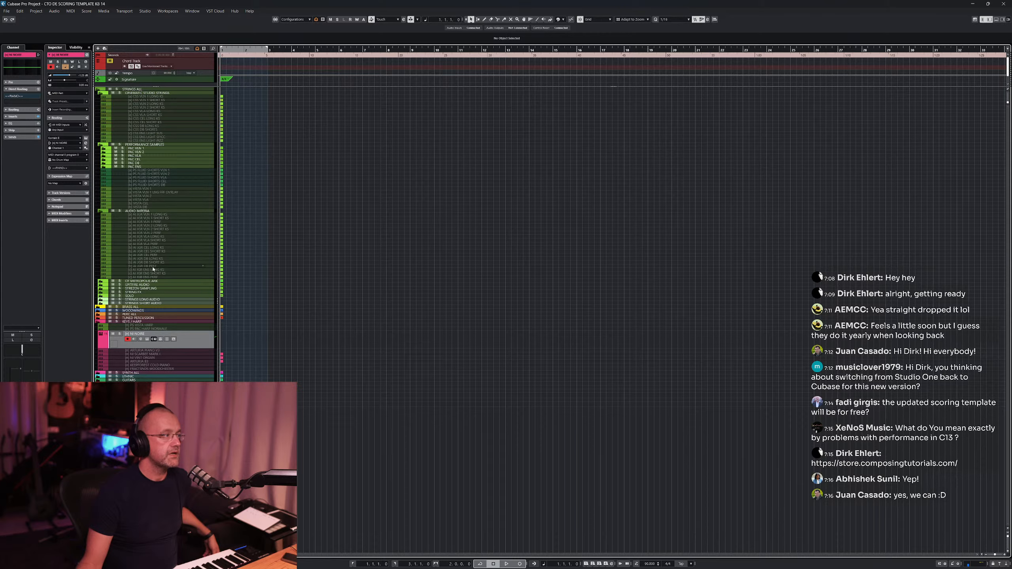
{"action": "left_click", "coordinate": [102, 284]}
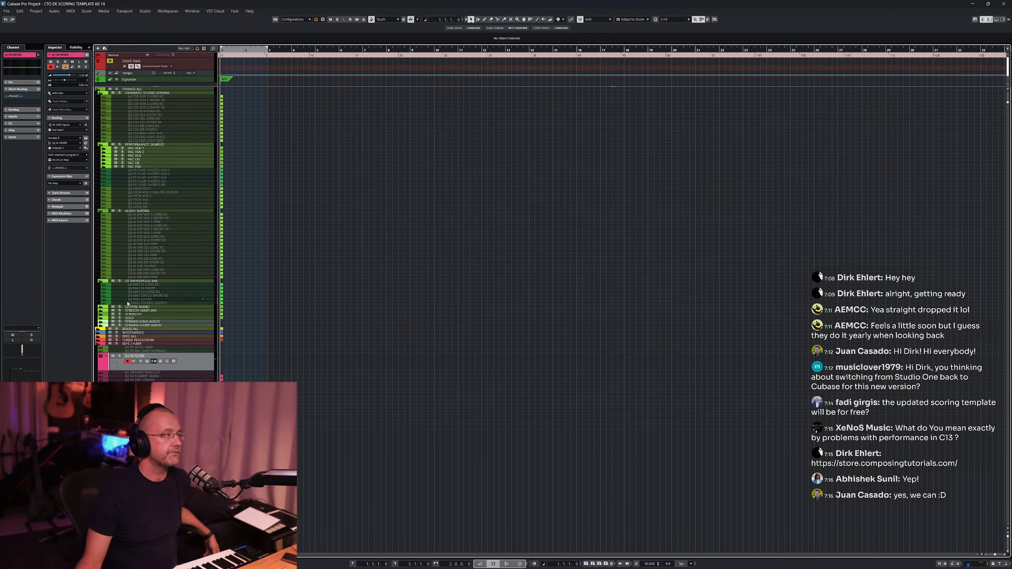
{"action": "left_click", "coordinate": [101, 308]}
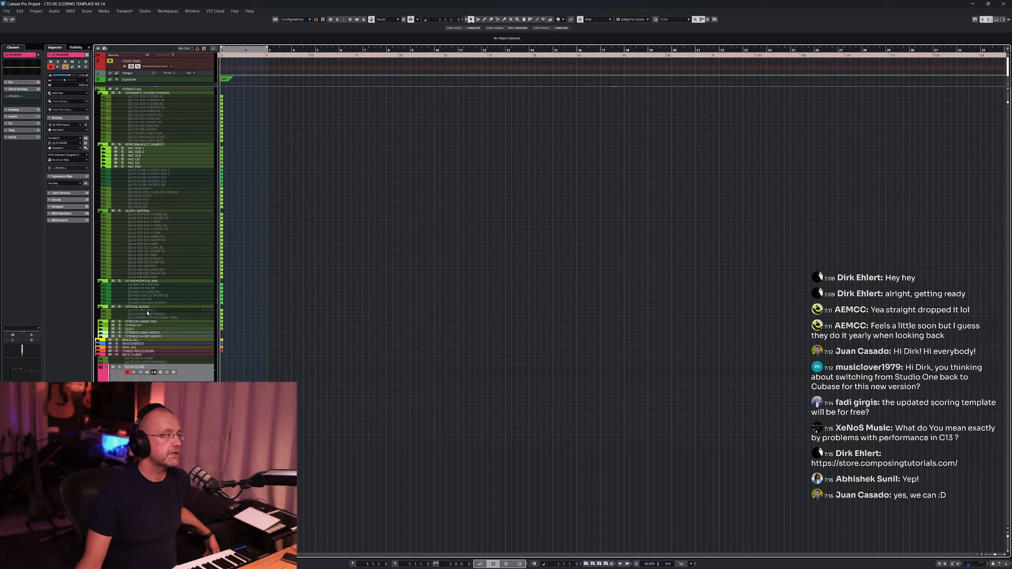
{"action": "left_click", "coordinate": [102, 324]}
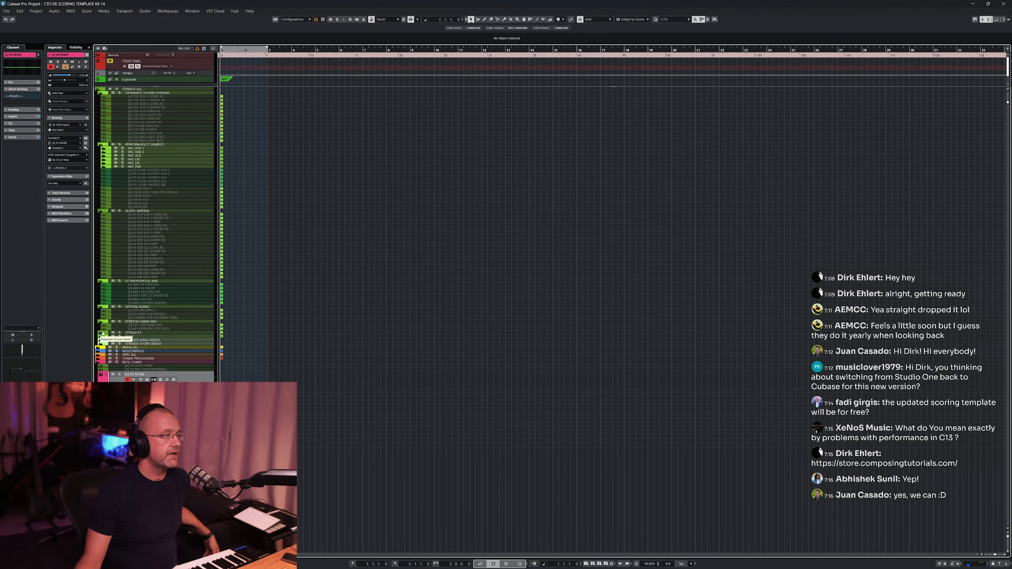
- Select individual tracks and the ORCHESTRAL STUDIO STRINGS folder to inspect their contents
{"action": "left_click", "coordinate": [154, 325]}
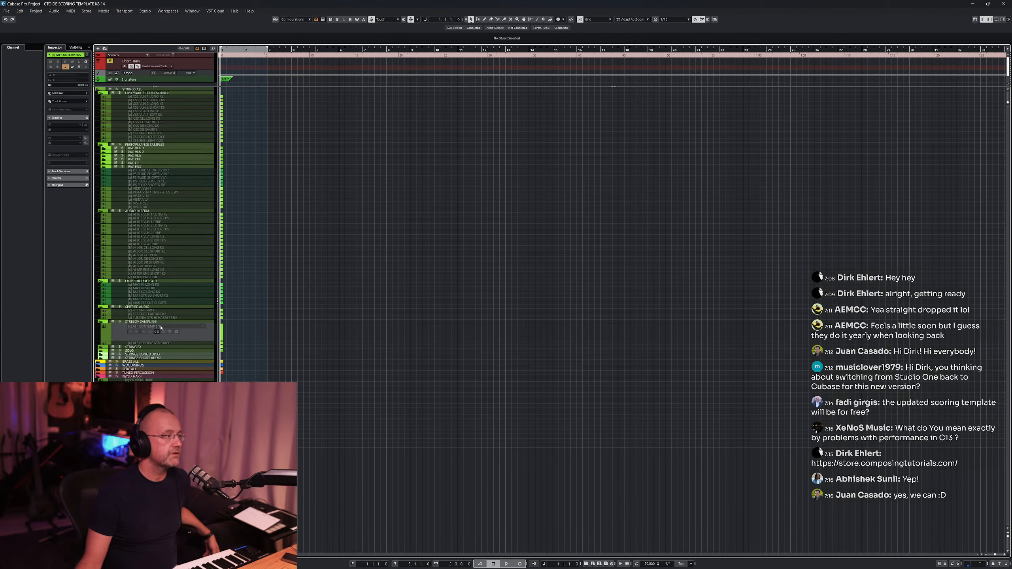
{"action": "left_click", "coordinate": [150, 343]}
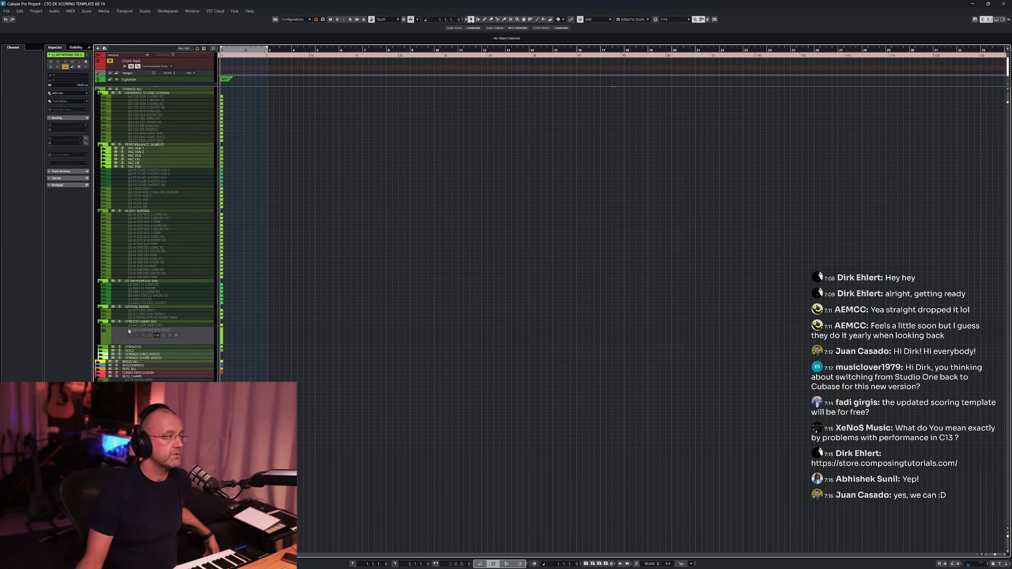
{"action": "left_click", "coordinate": [167, 326]}
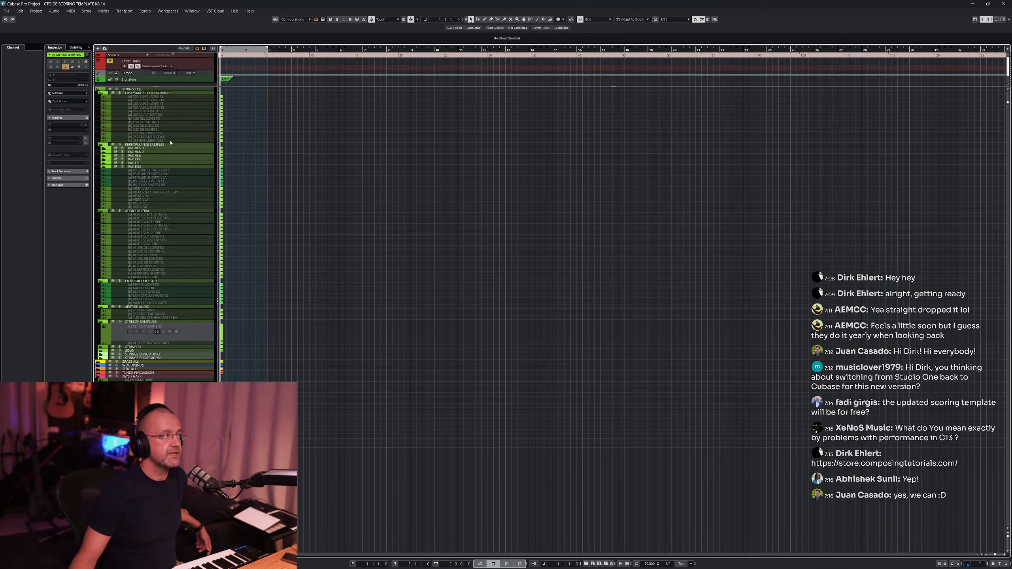
{"action": "left_click", "coordinate": [134, 93]}
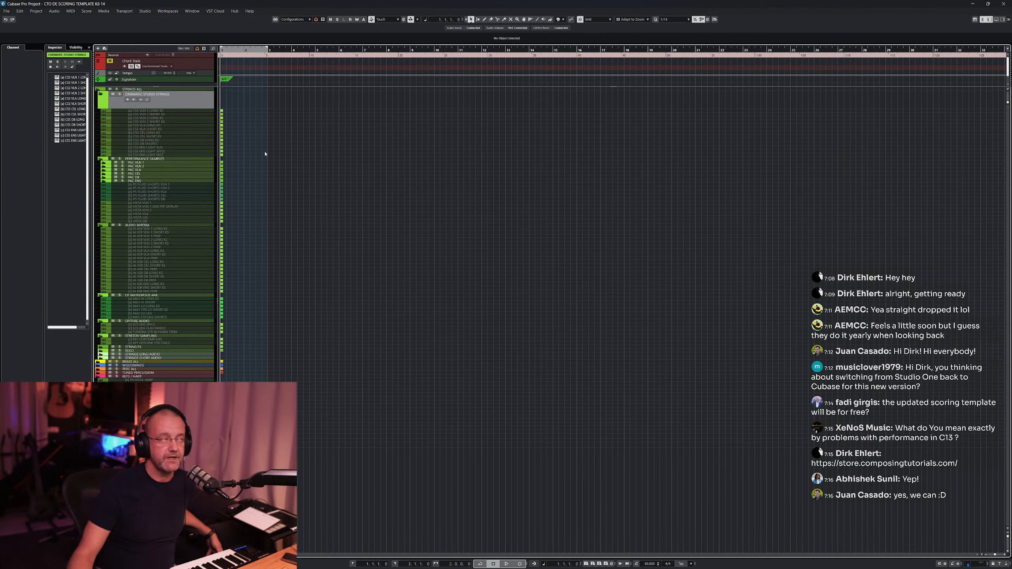
{"action": "left_click", "coordinate": [183, 111]}
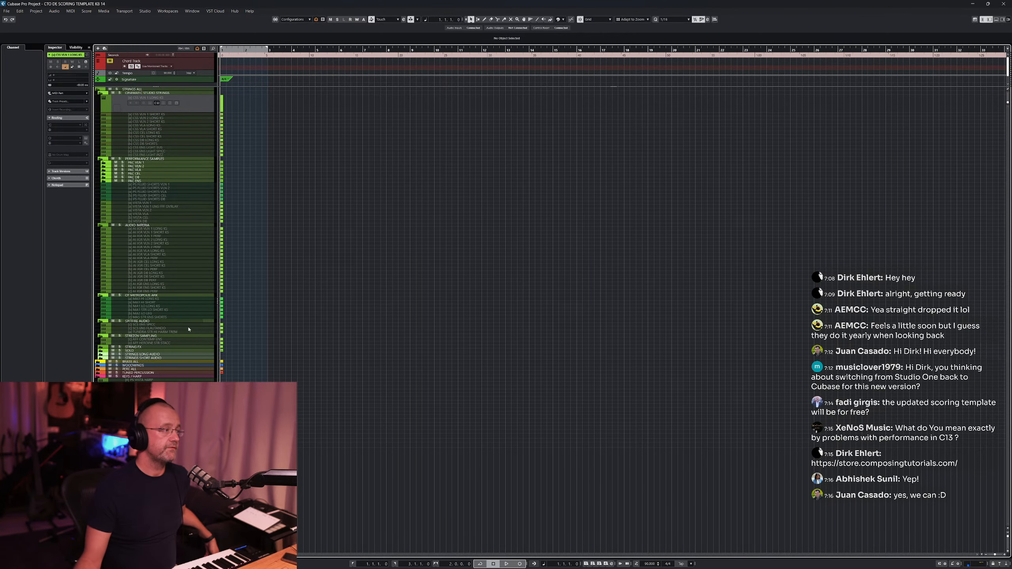
{"action": "left_click", "coordinate": [183, 388]}
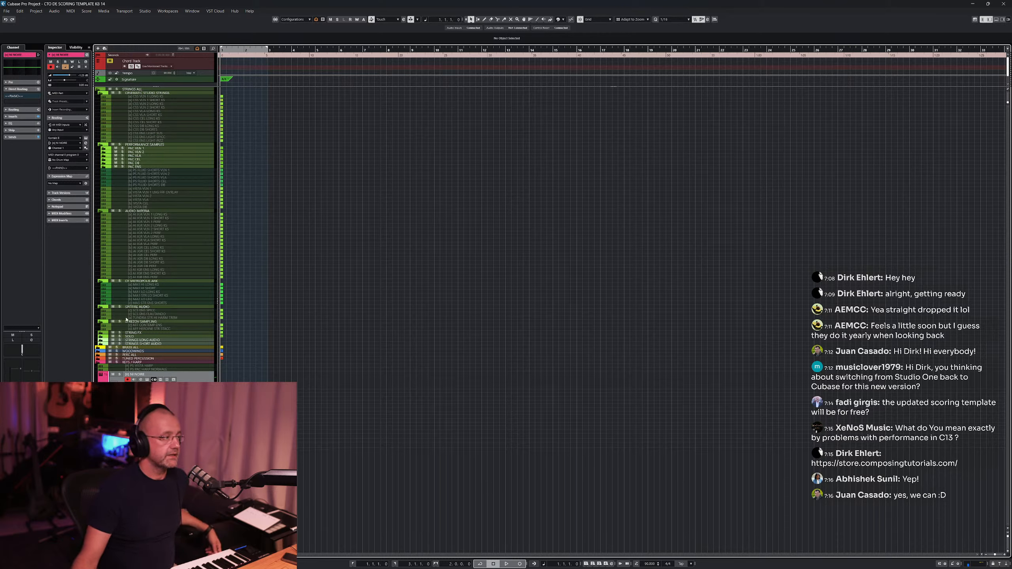
- Expand the BRASS ALL folder track and its library subfolders, scrolling through the track list
{"action": "left_click", "coordinate": [99, 349]}
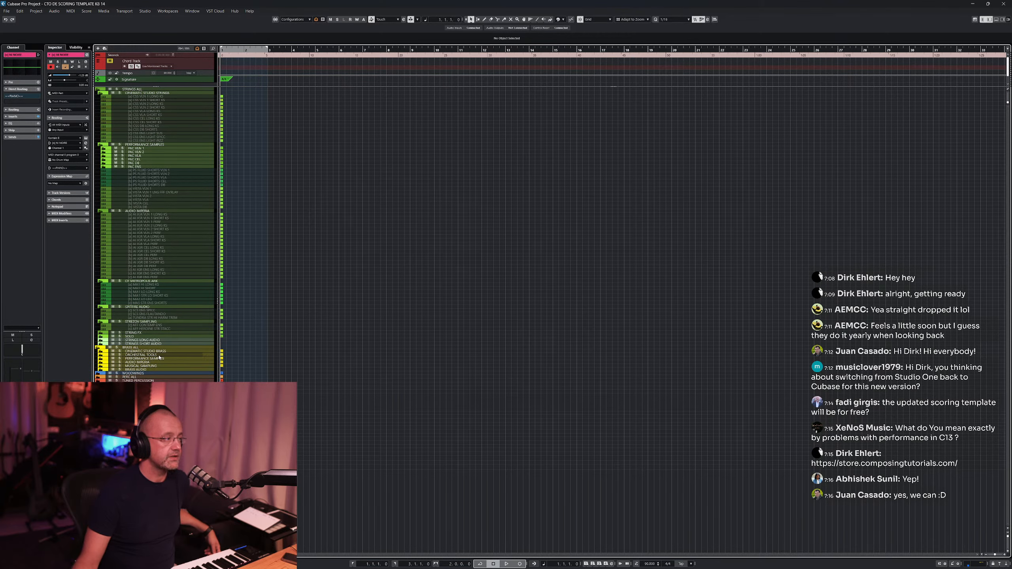
{"action": "left_click", "coordinate": [102, 355]}
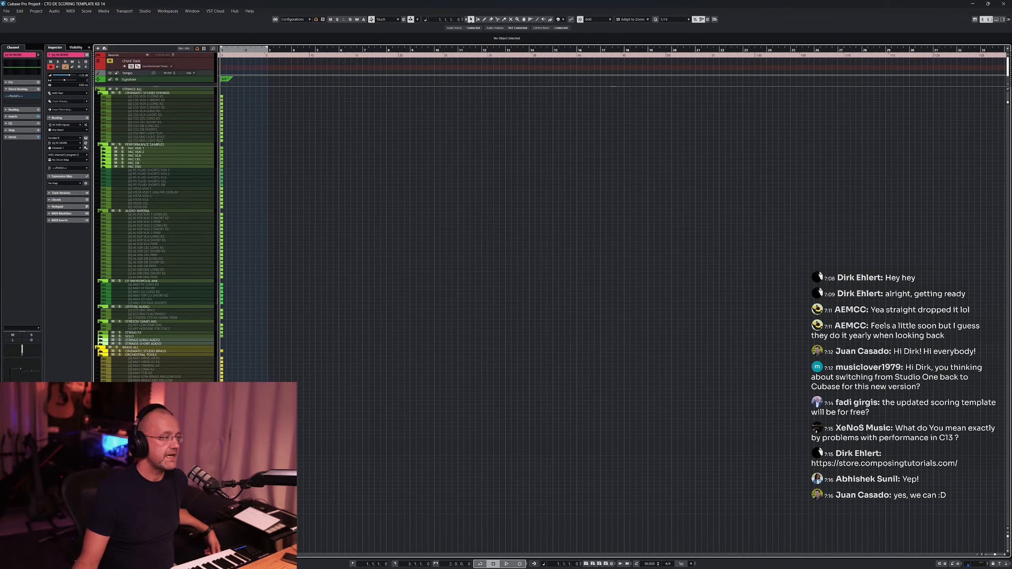
{"action": "scroll", "coordinate": [155, 235], "scroll_direction": "down", "scroll_amount": 3}
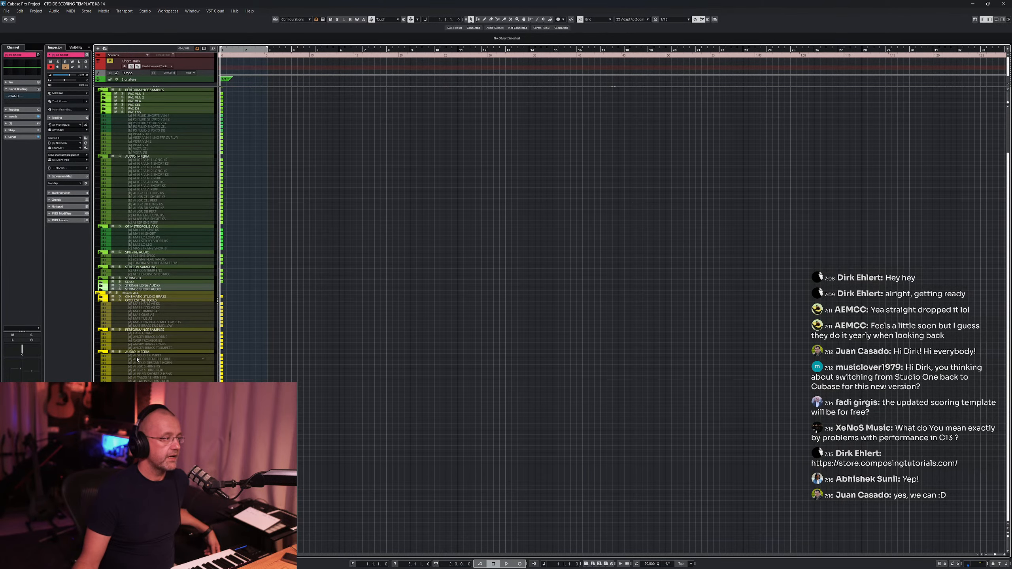
{"action": "left_click", "coordinate": [101, 429]}
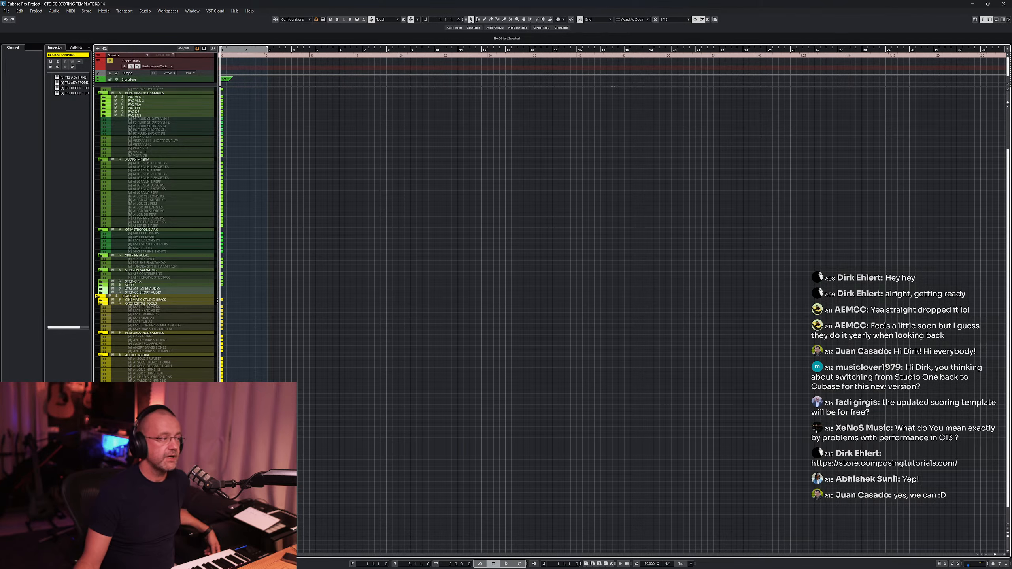
{"action": "scroll", "coordinate": [155, 234], "scroll_direction": "down", "scroll_amount": 2}
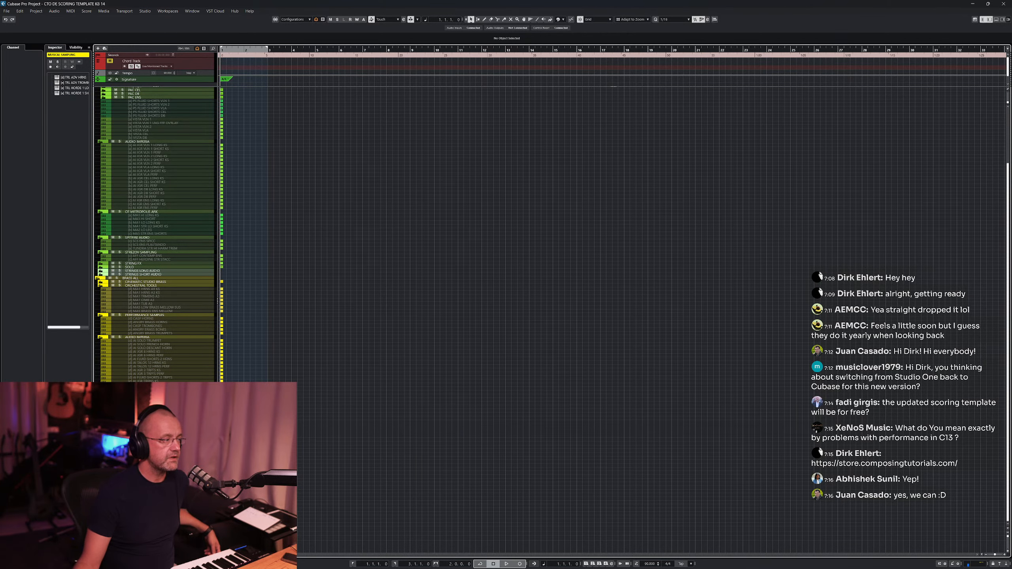
{"action": "scroll", "coordinate": [156, 233], "scroll_direction": "down", "scroll_amount": 5}
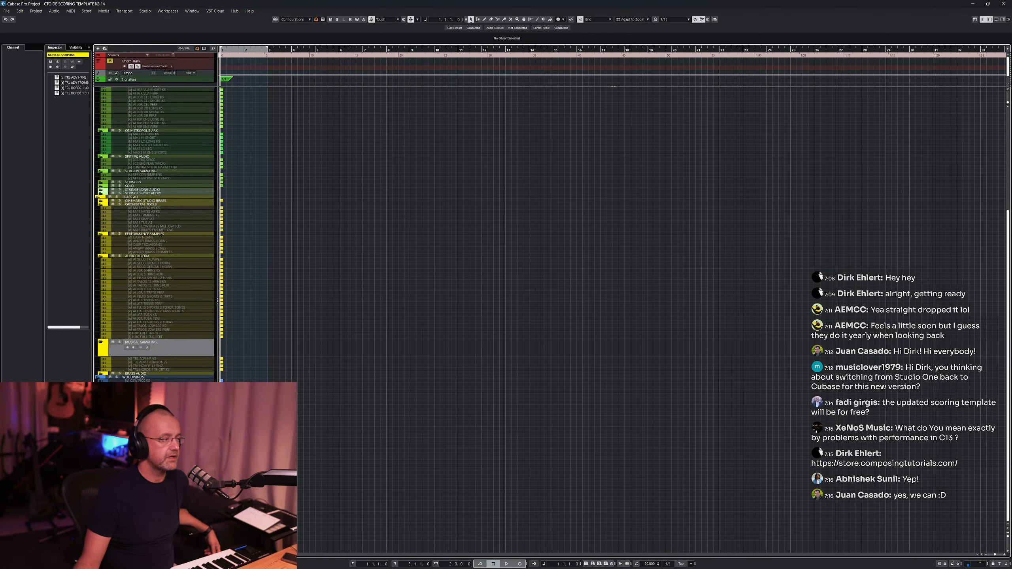
{"action": "scroll", "coordinate": [231, 365], "scroll_direction": "up", "scroll_amount": 1}
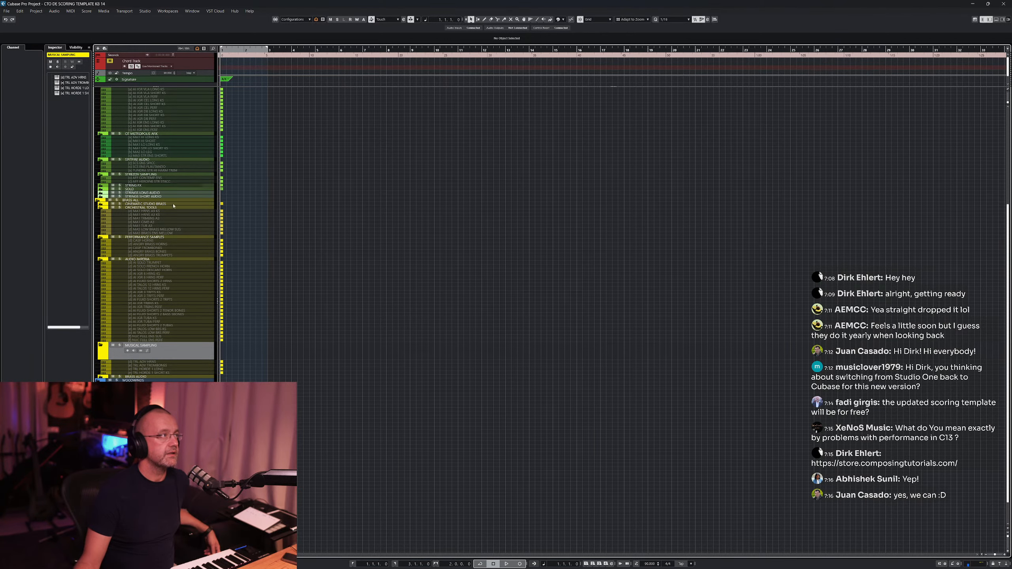
- Open the Visibility panel and scroll through the full instrument track list
{"action": "scroll", "coordinate": [171, 219], "scroll_direction": "down", "scroll_amount": 2}
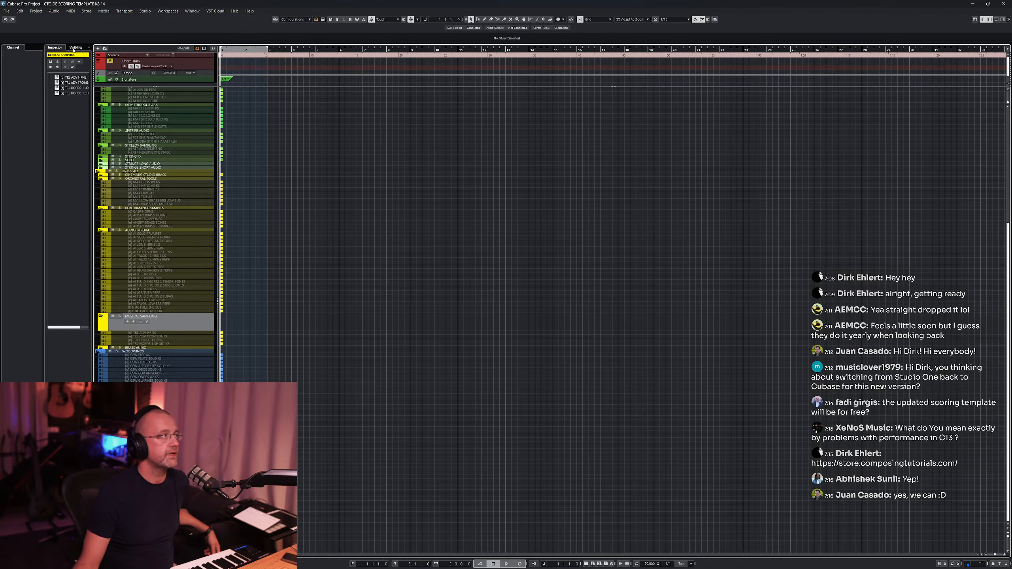
{"action": "left_click", "coordinate": [74, 48]}
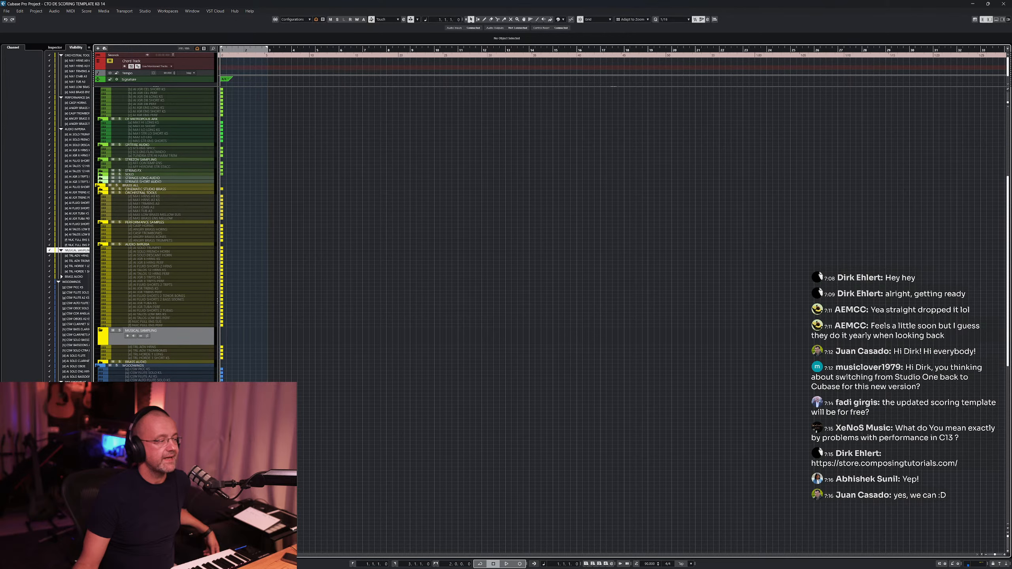
{"action": "scroll", "coordinate": [354, 361], "scroll_direction": "down", "scroll_amount": 10}
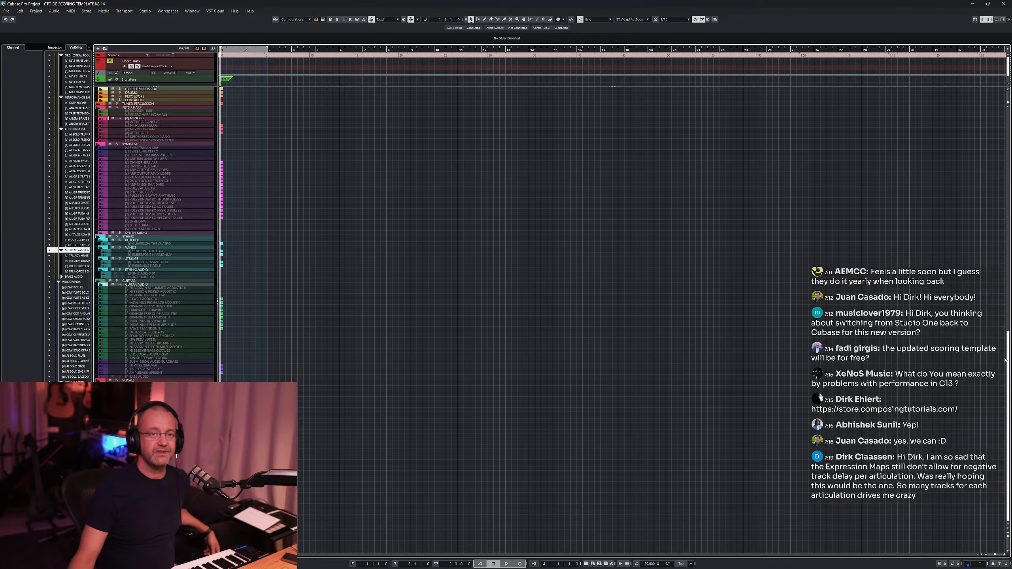
{"action": "left_click_drag", "start_coordinate": [1009, 365], "coordinate": [969, 140]}
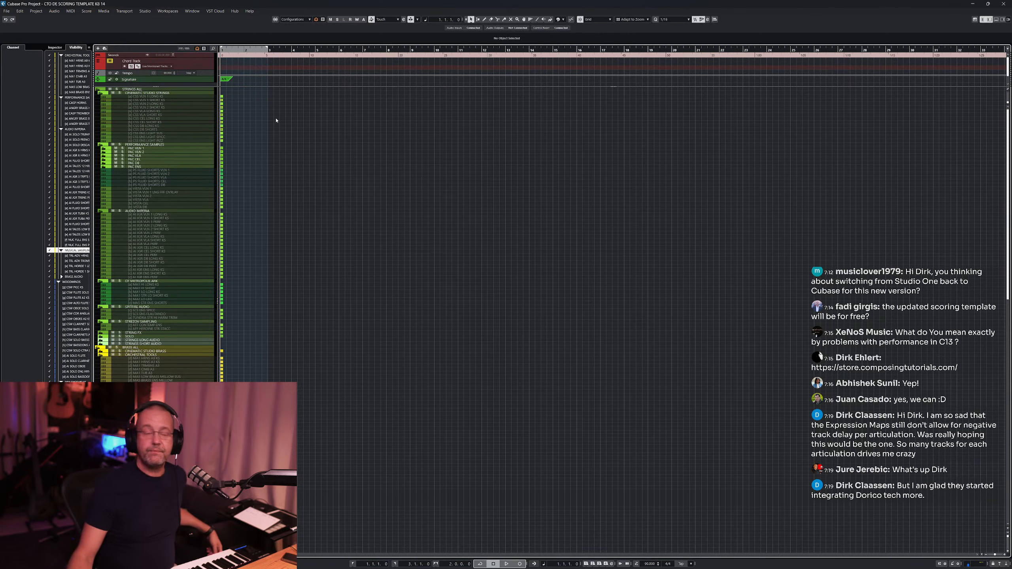
{"action": "scroll", "coordinate": [202, 216], "scroll_direction": "down", "scroll_amount": 10}
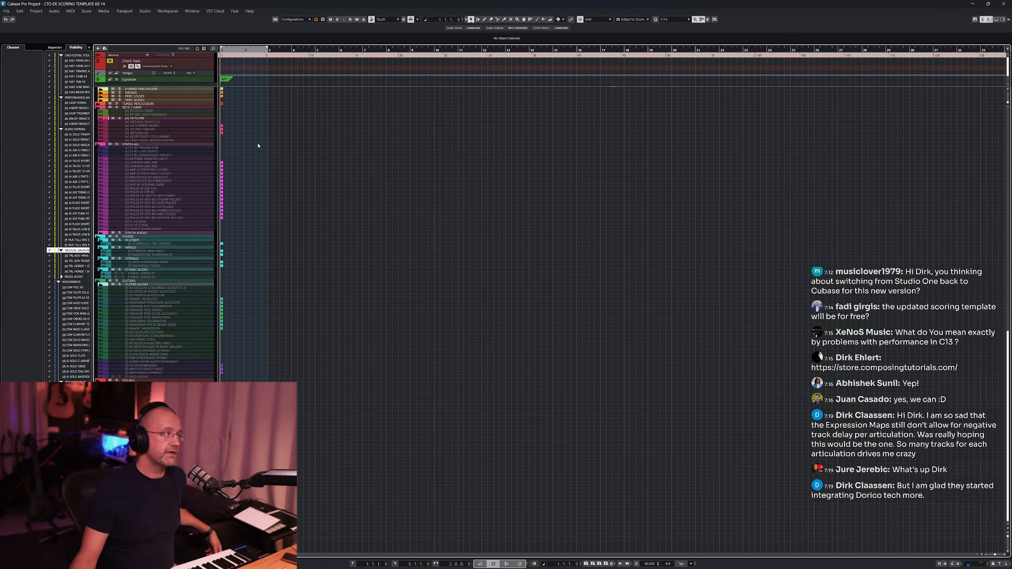
- Select the keys folder track and set the right locator to bar 31
{"action": "left_click", "coordinate": [186, 119]}
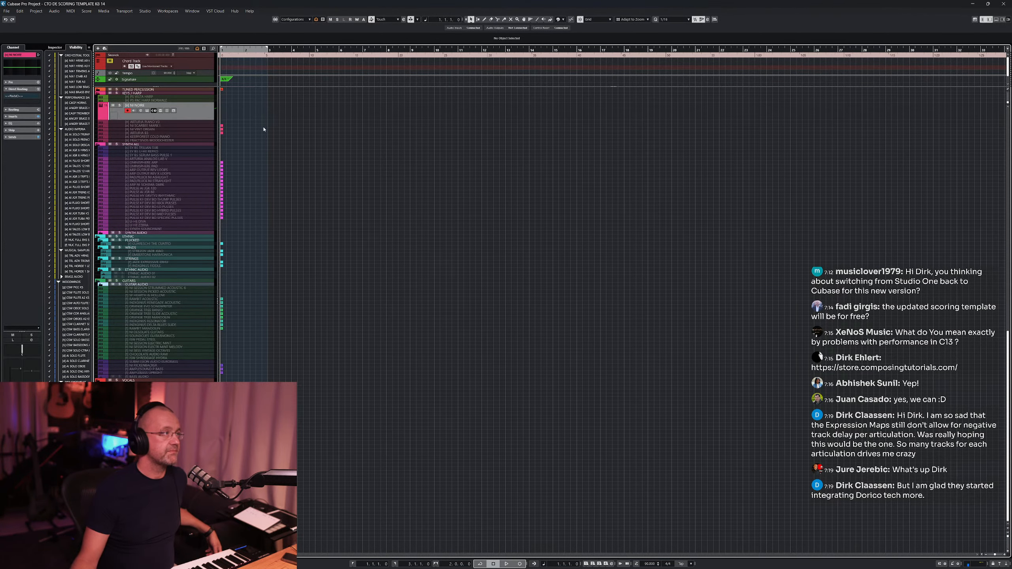
{"action": "scroll", "coordinate": [285, 136], "scroll_direction": "up", "scroll_amount": 10}
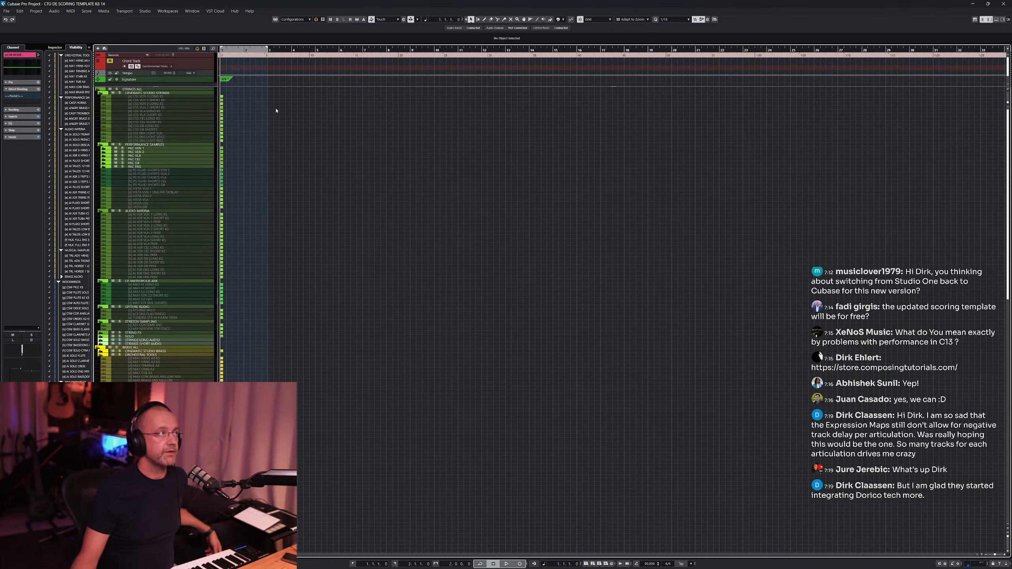
{"action": "left_click_drag", "start_coordinate": [267, 48], "coordinate": [933, 72]}
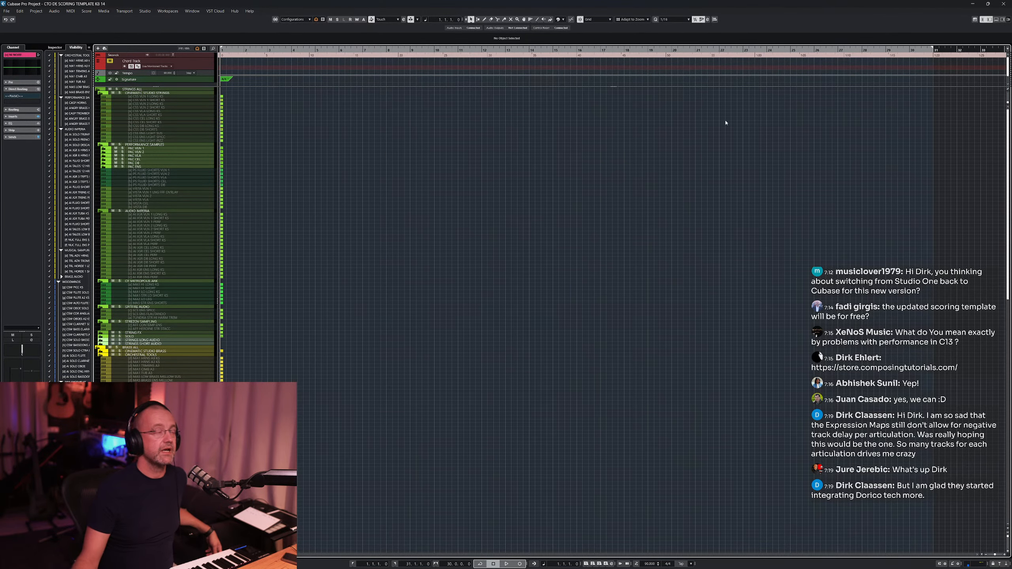
- Scroll down through the keys, guitars, vocals and FX folders in the track list
{"action": "scroll", "coordinate": [569, 150], "scroll_direction": "down", "scroll_amount": 10}
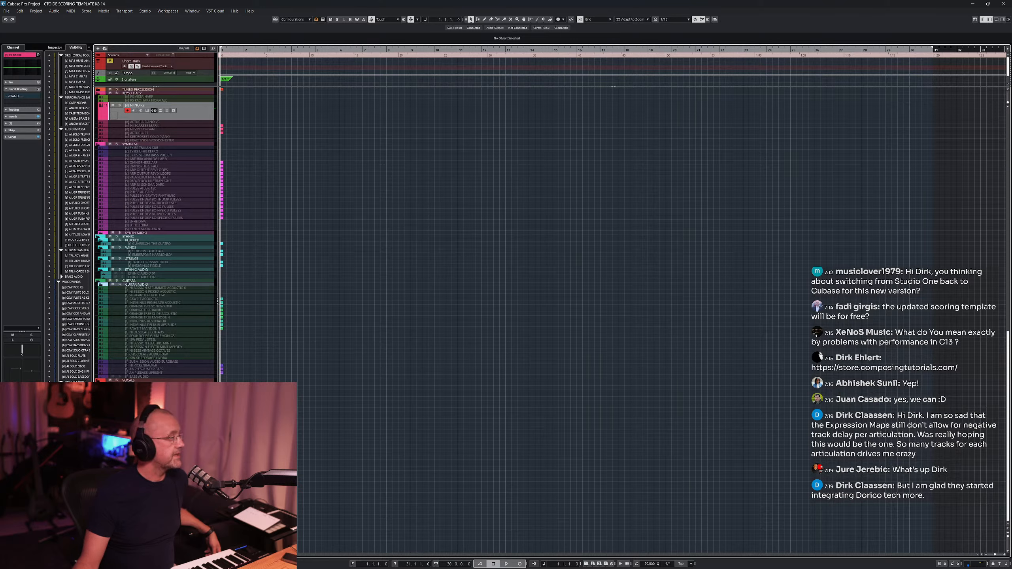
{"action": "scroll", "coordinate": [69, 217], "scroll_direction": "down", "scroll_amount": 15}
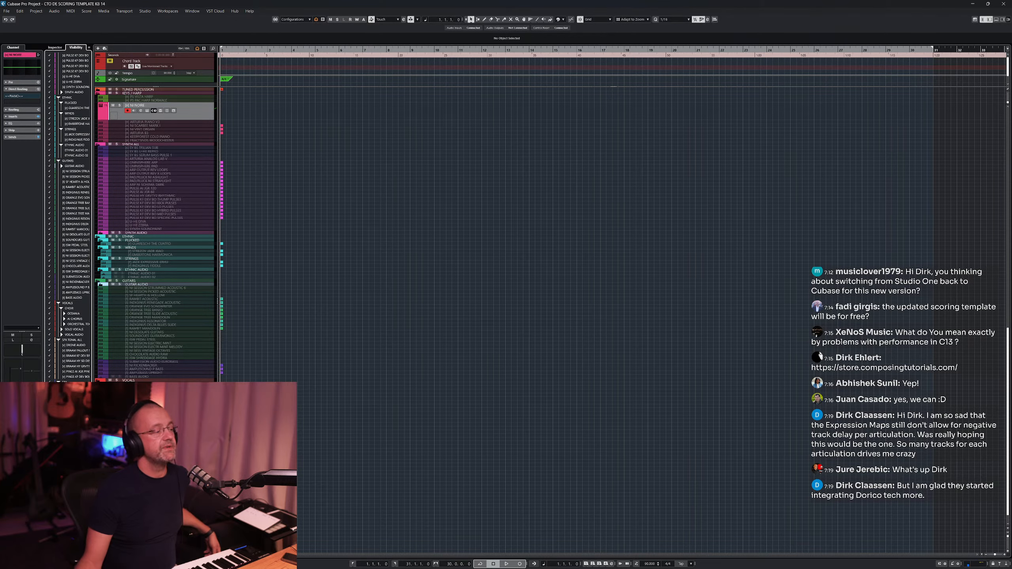
{"action": "scroll", "coordinate": [325, 399], "scroll_direction": "down", "scroll_amount": 1}
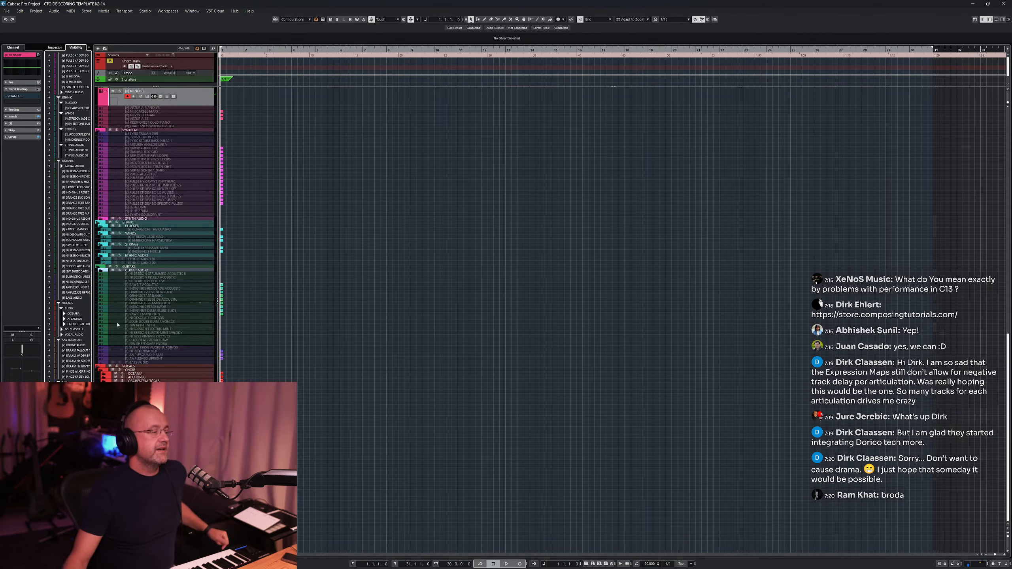
{"action": "left_click", "coordinate": [98, 534]}
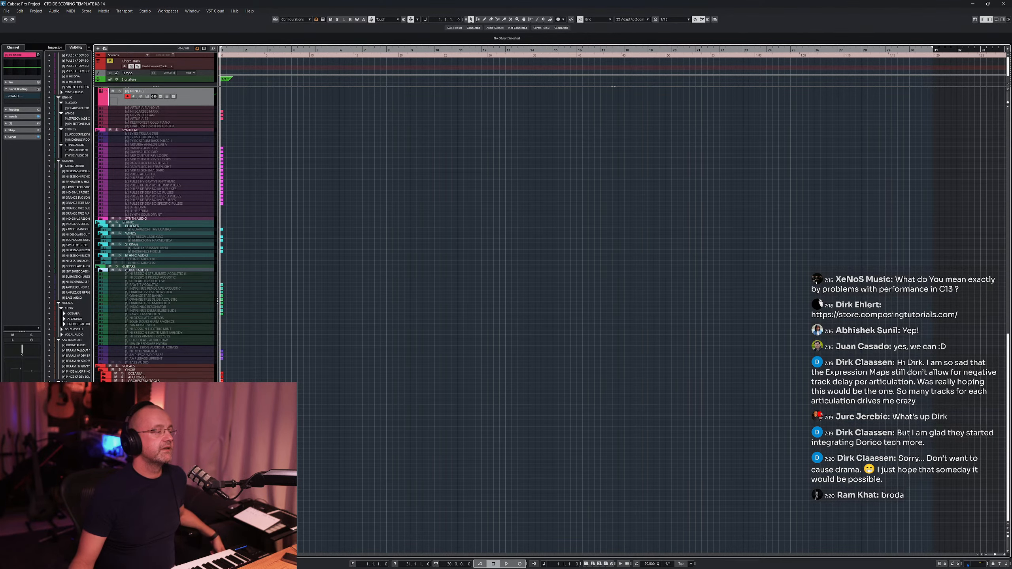
{"action": "scroll", "coordinate": [155, 235], "scroll_direction": "down", "scroll_amount": 3}
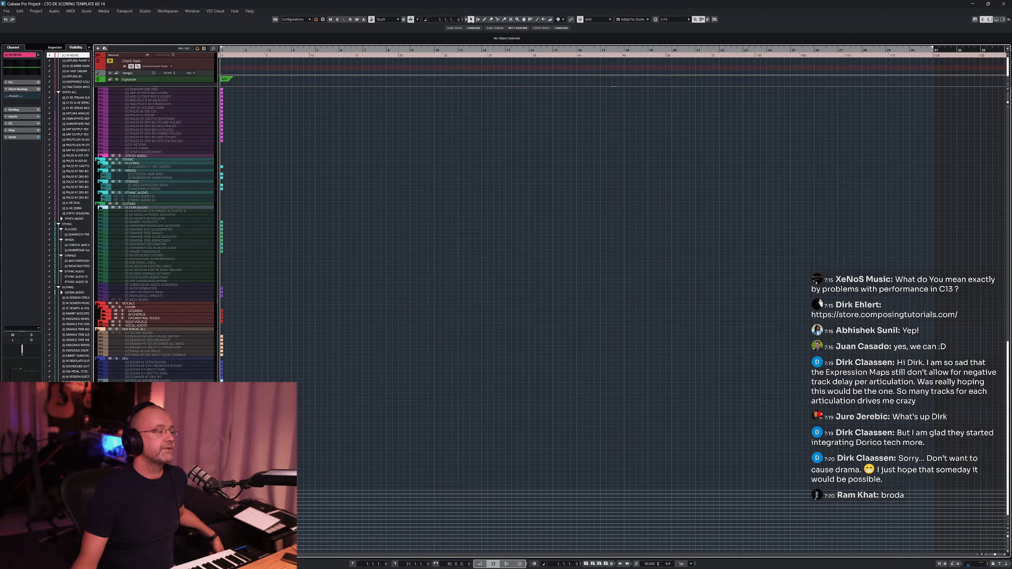
{"action": "scroll", "coordinate": [342, 455], "scroll_direction": "down", "scroll_amount": 1}
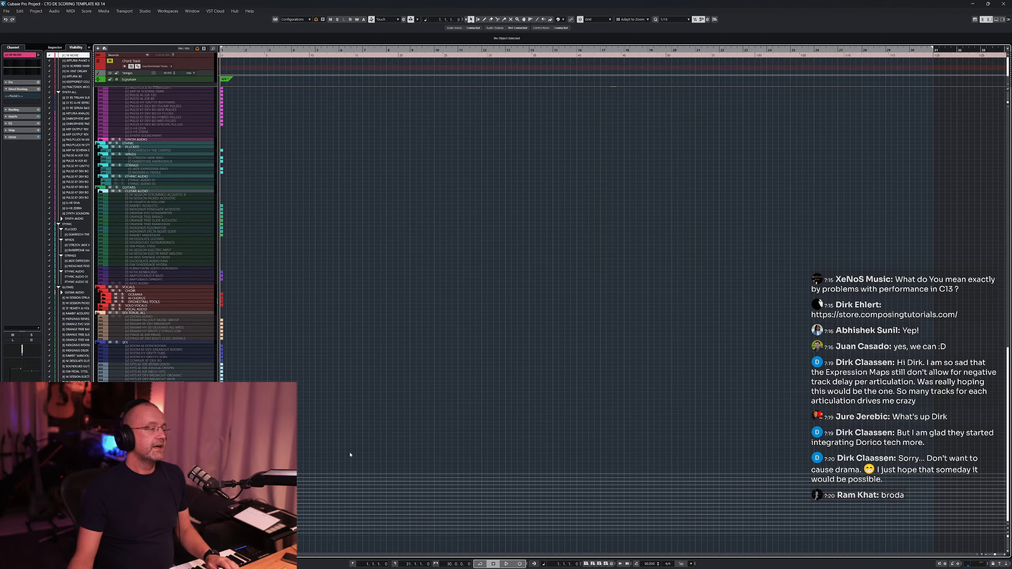
- Enlarge the track heights and select the _StringsLowEnd stem group track
{"action": "key", "text": "shift+h"}
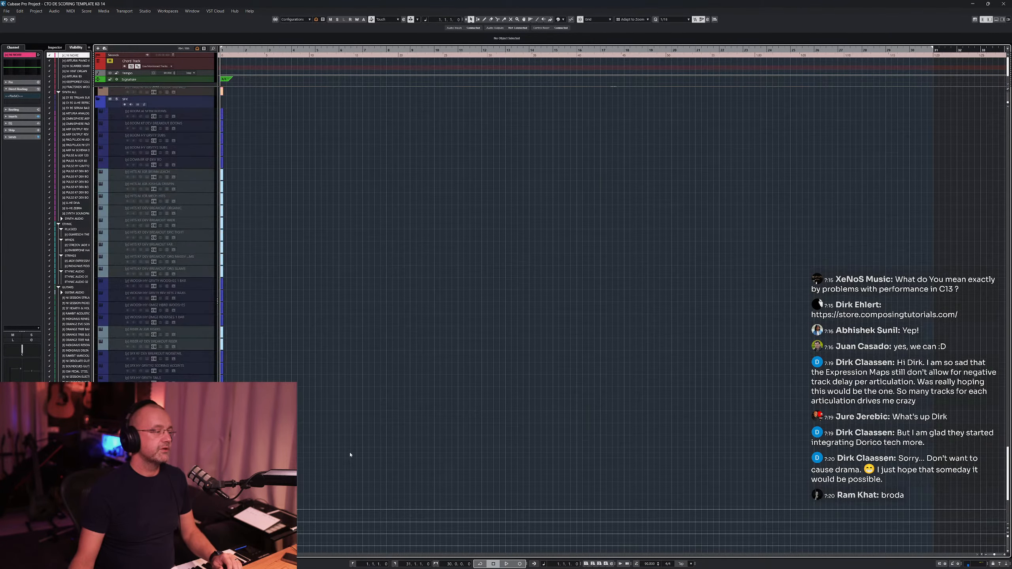
{"action": "scroll", "coordinate": [351, 454], "scroll_direction": "down", "scroll_amount": 4}
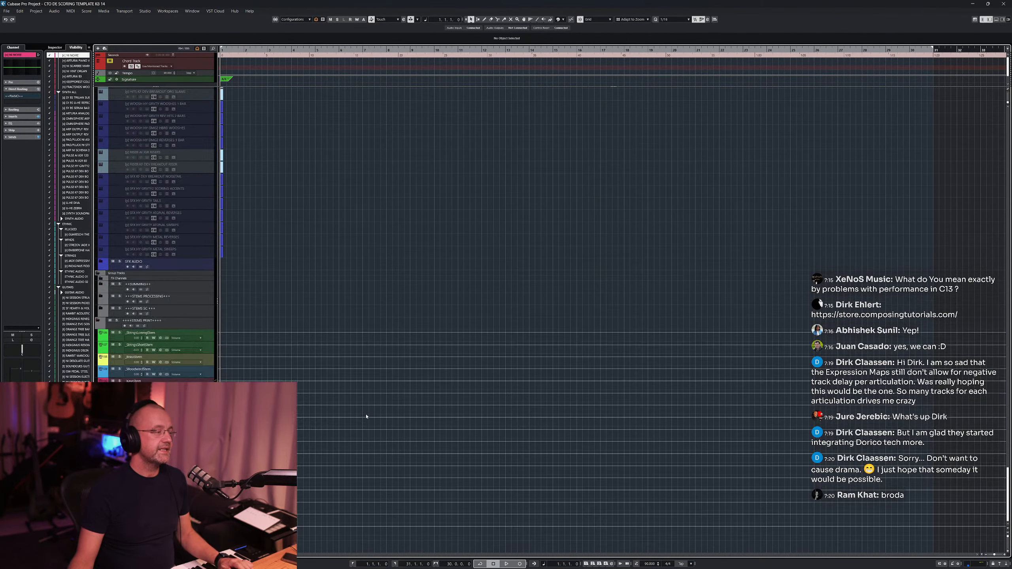
{"action": "left_click", "coordinate": [148, 338]}
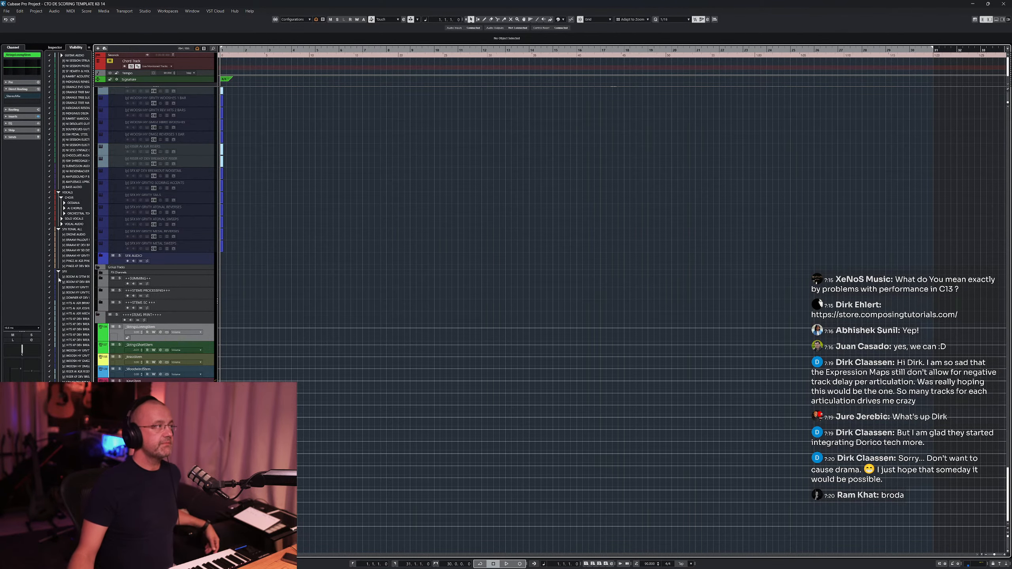
- Open the Pro-L 2 insert of the strings stem track from the Inspector, then close it
{"action": "left_click", "coordinate": [23, 116]}
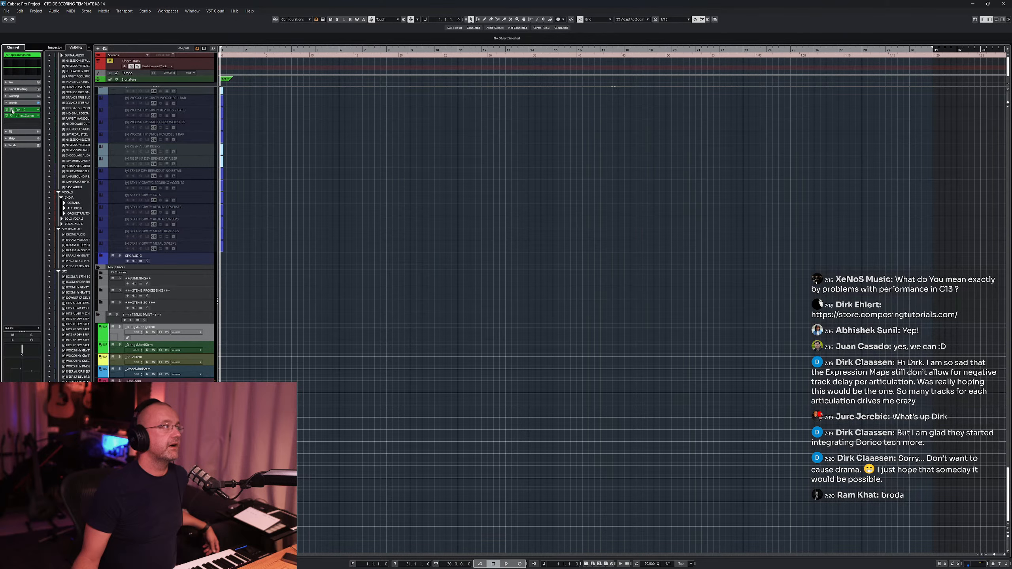
{"action": "left_click", "coordinate": [12, 110]}
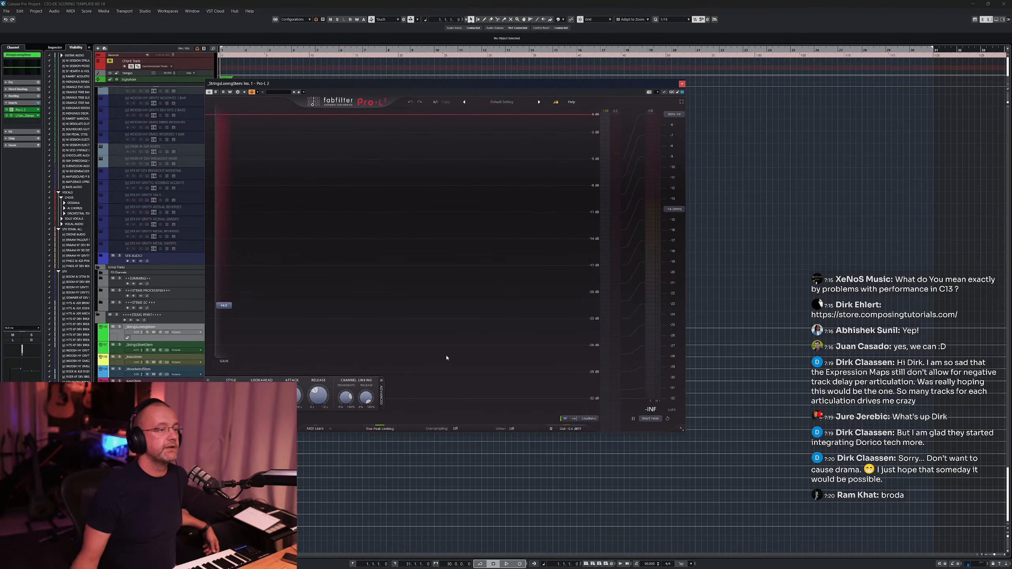
{"action": "left_click", "coordinate": [682, 84]}
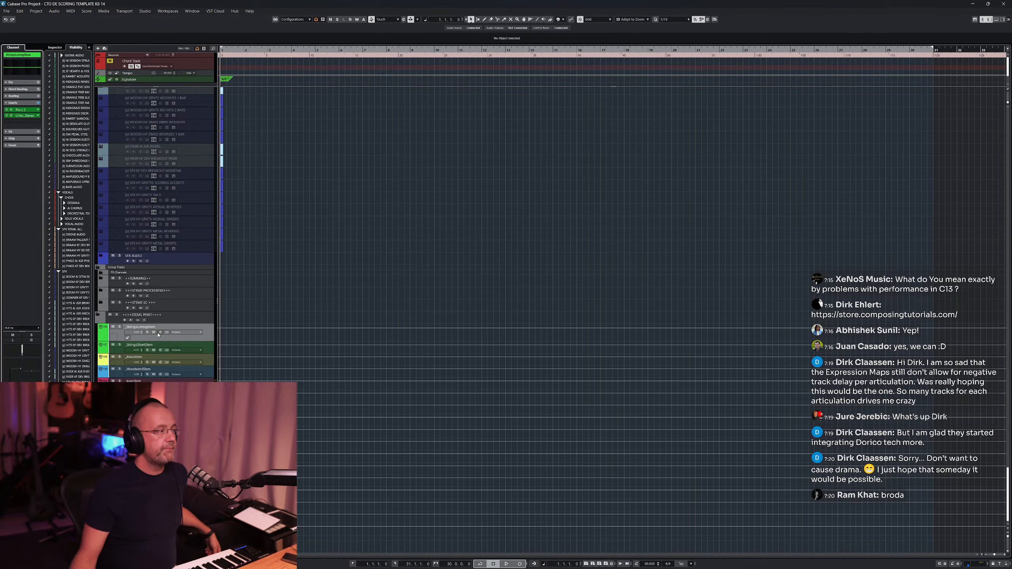
- Open the MixConsole and select several group and FX channels to inspect them
{"action": "key", "text": "F3"}
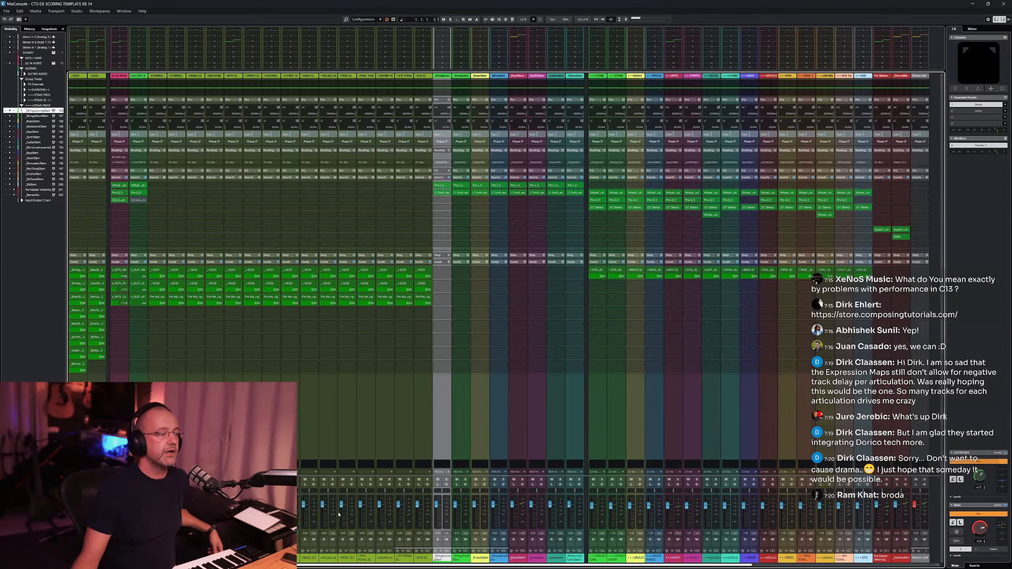
{"action": "scroll", "coordinate": [747, 560], "scroll_direction": "right", "scroll_amount": 3}
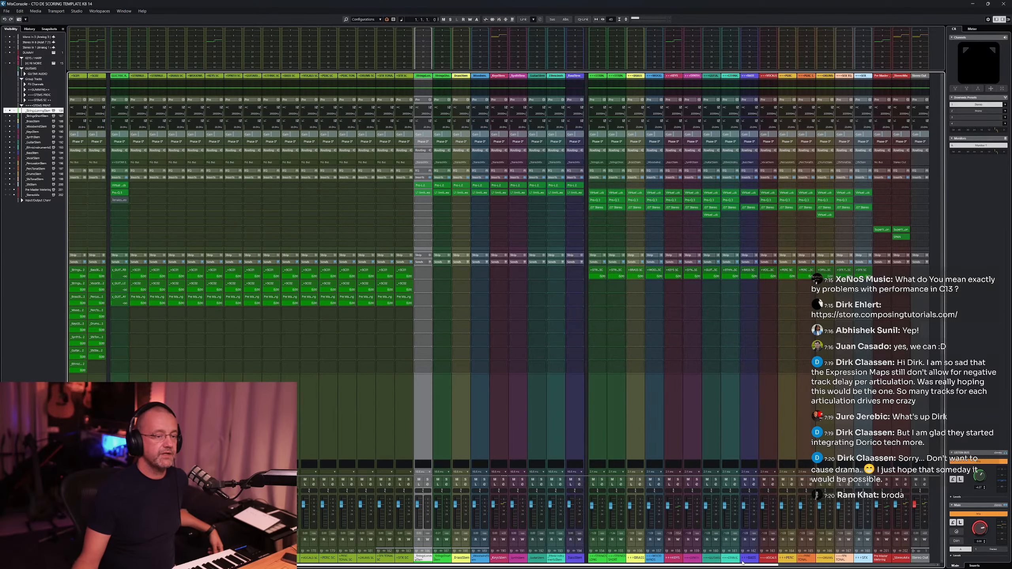
{"action": "scroll", "coordinate": [747, 560], "scroll_direction": "left", "scroll_amount": 1}
{"action": "left_click", "coordinate": [596, 404]}
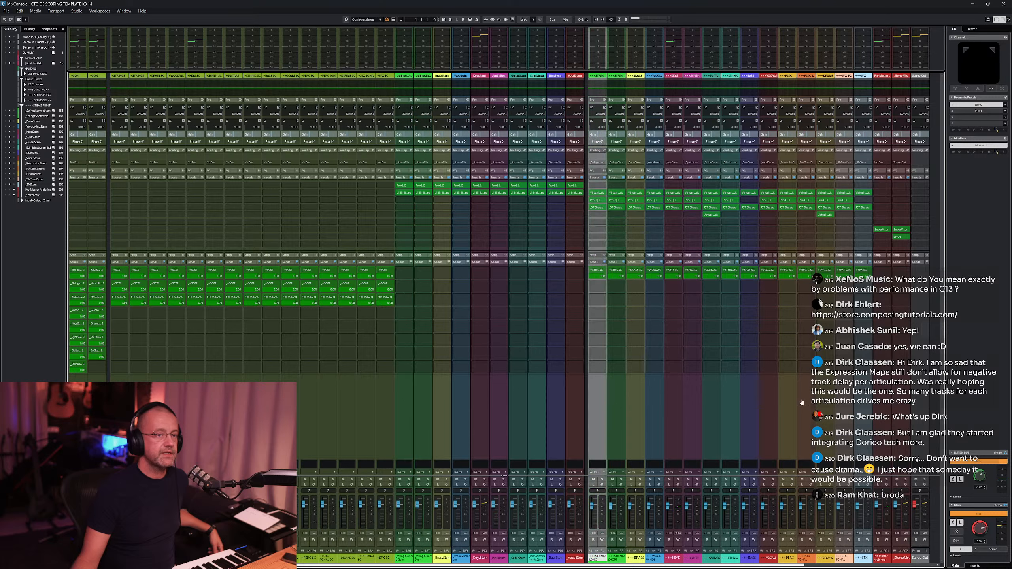
{"action": "left_click", "coordinate": [862, 403]}
{"action": "left_click", "coordinate": [596, 404]}
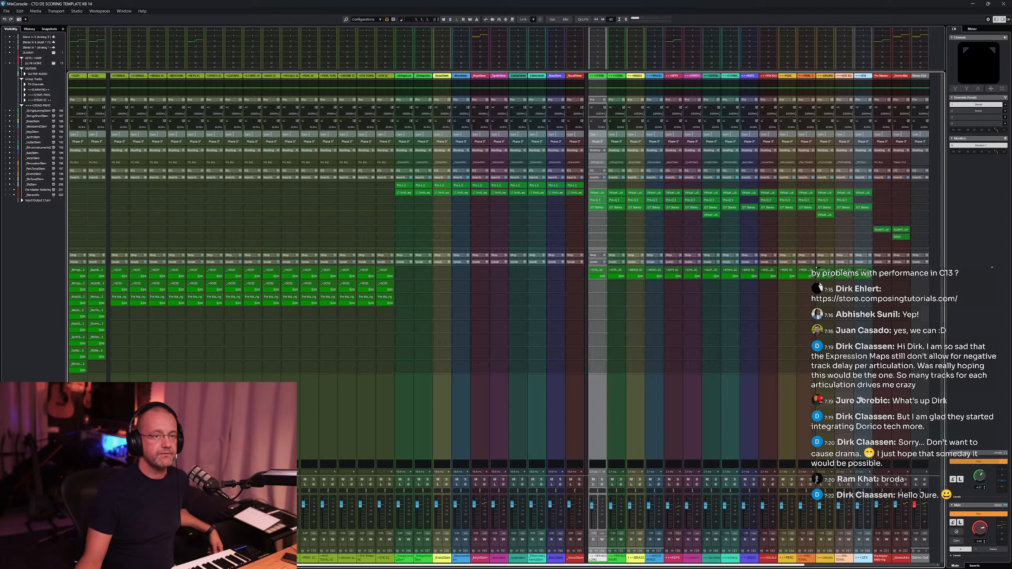
{"action": "left_click", "coordinate": [861, 338]}
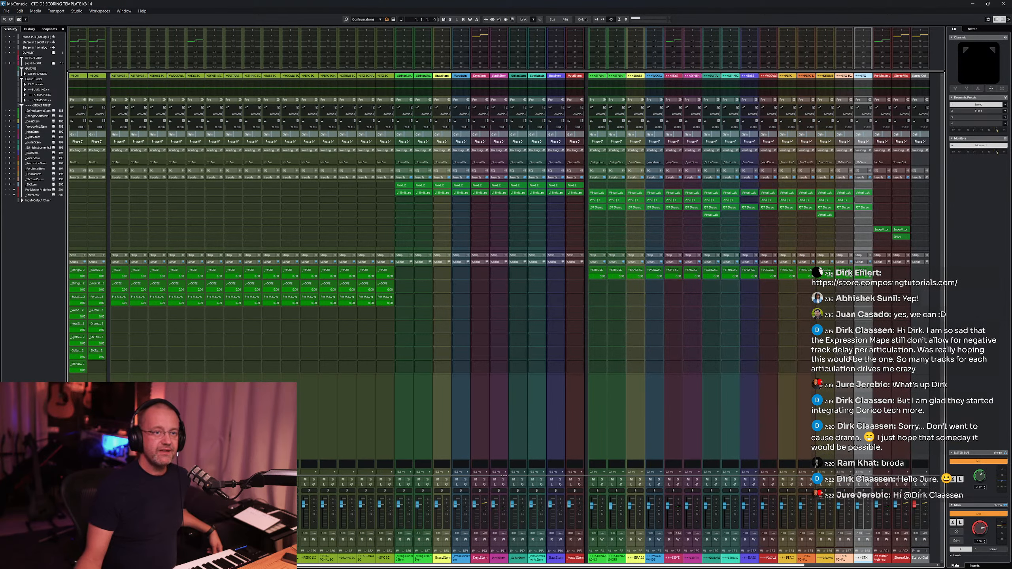
{"action": "left_click", "coordinate": [882, 404]}
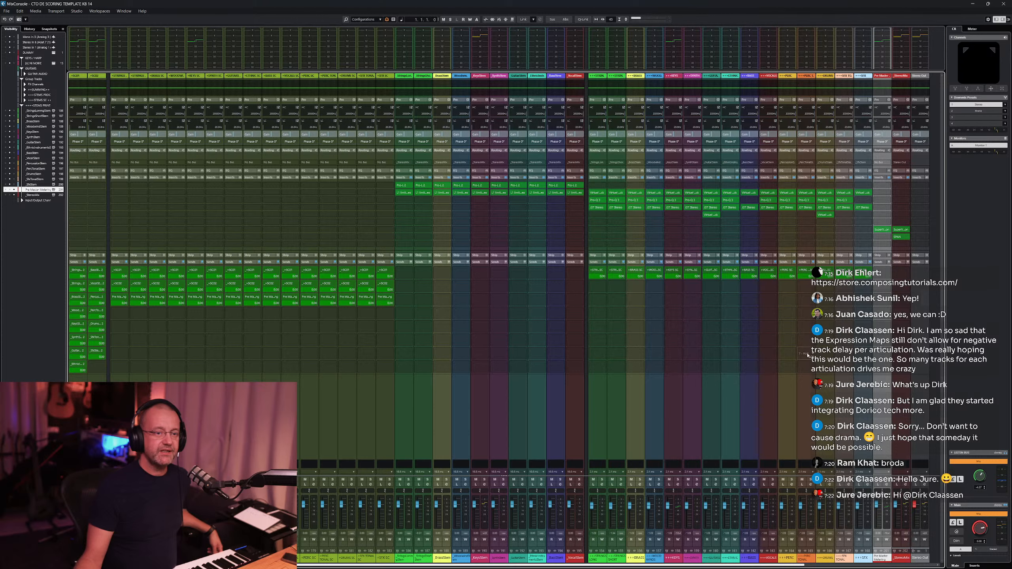
{"action": "left_click", "coordinate": [901, 432]}
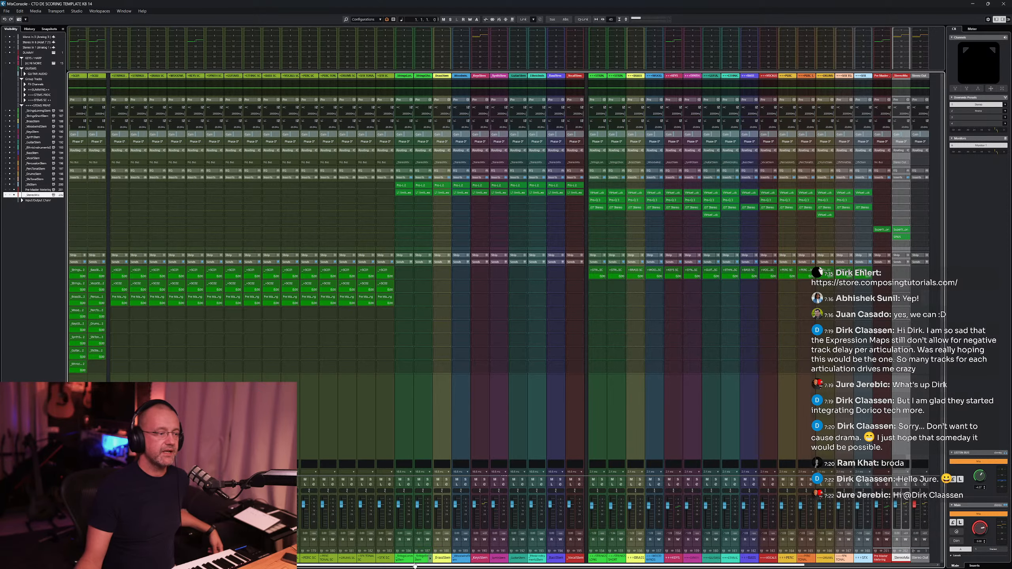
- Scroll to the strings stem channel in the MixConsole, open its Pro-L 2 insert, and close it
{"action": "left_click_drag", "start_coordinate": [516, 566], "coordinate": [666, 558]}
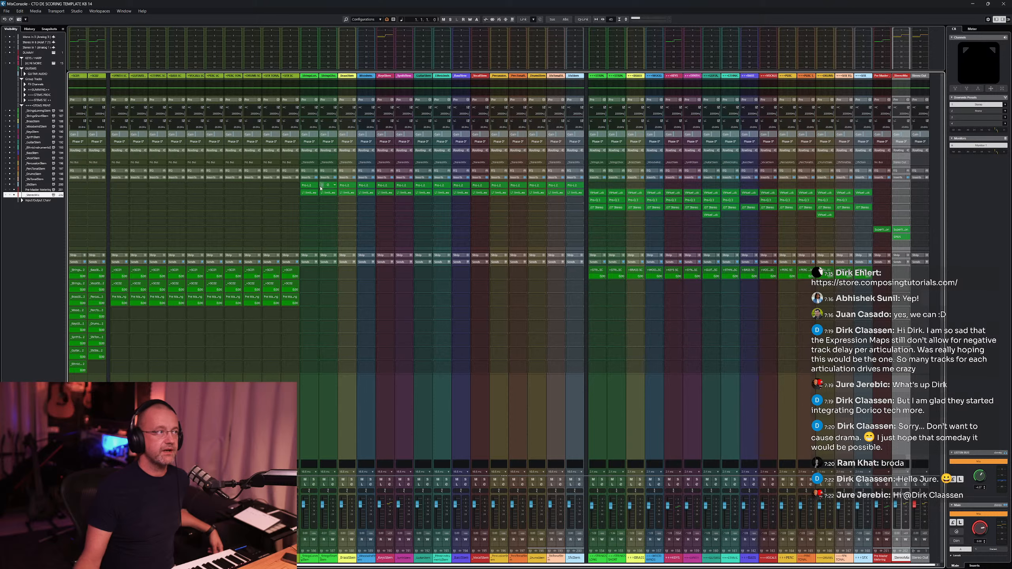
{"action": "left_click", "coordinate": [310, 387]}
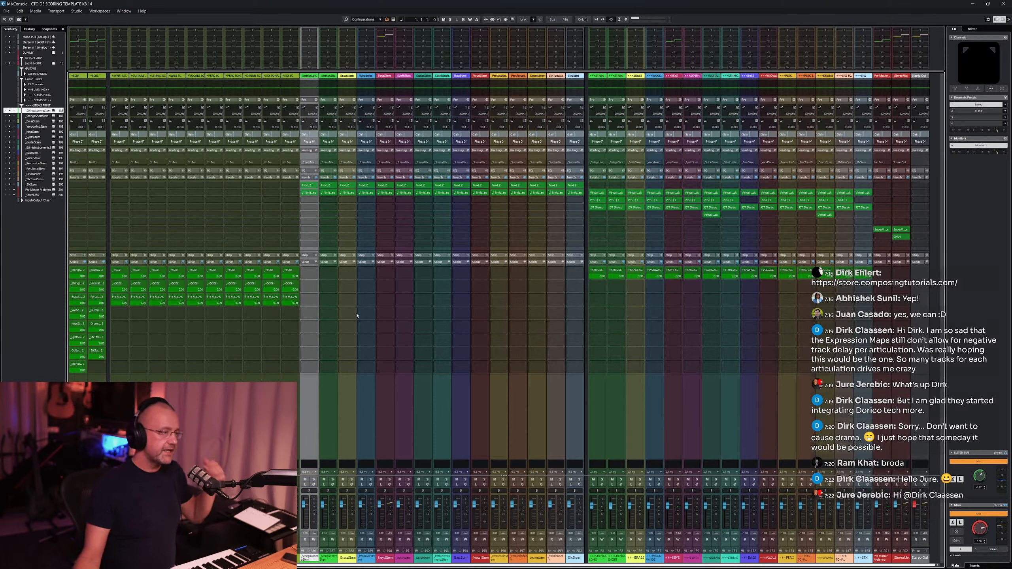
{"action": "left_click", "coordinate": [311, 187]}
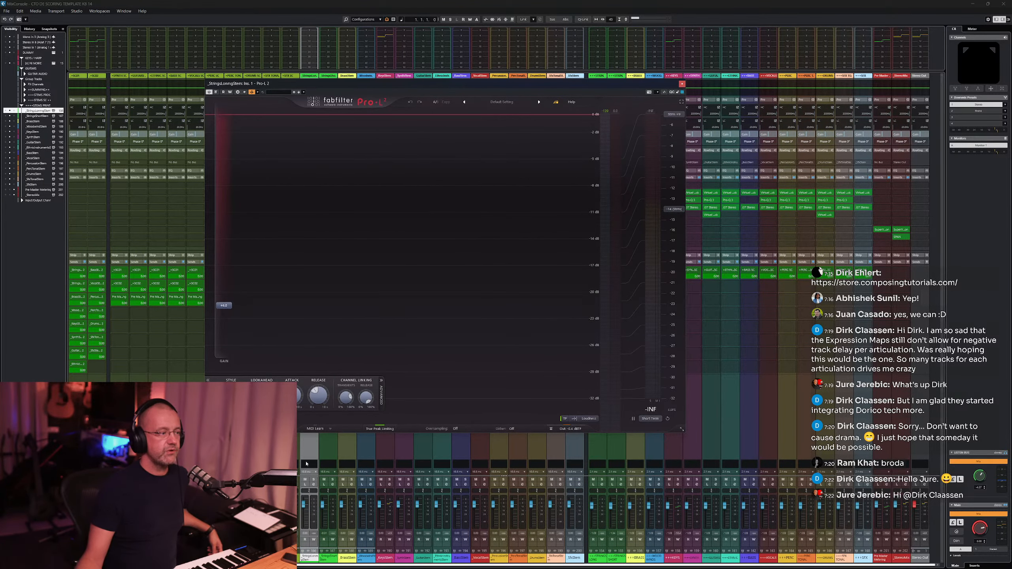
{"action": "left_click", "coordinate": [684, 85]}
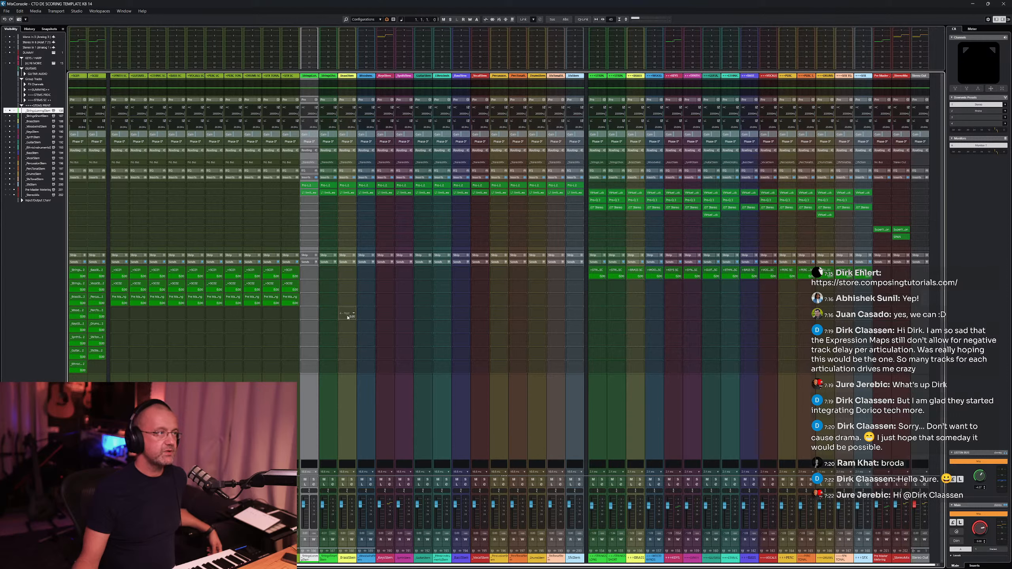
- Reopen the Pro-L 2 insert, move its window aside, and open the limiter's Style list
{"action": "left_click", "coordinate": [310, 186]}
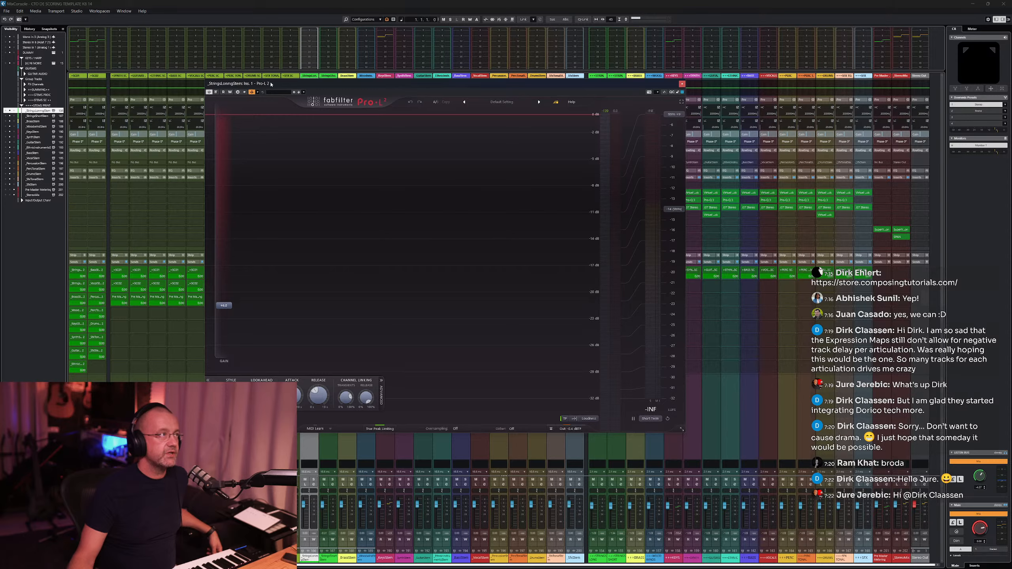
{"action": "left_click_drag", "start_coordinate": [270, 85], "coordinate": [431, 57]}
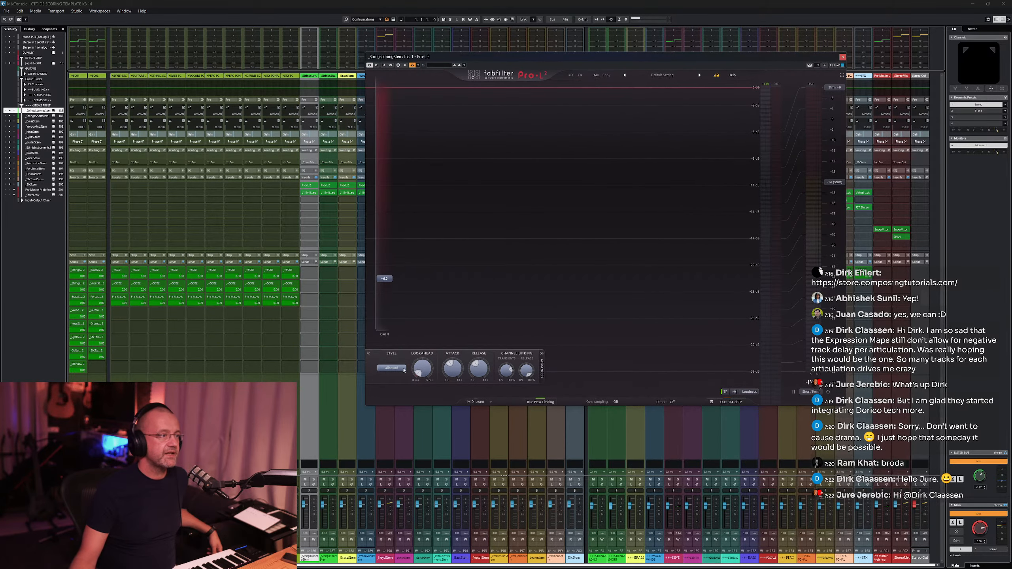
{"action": "left_click", "coordinate": [391, 368]}
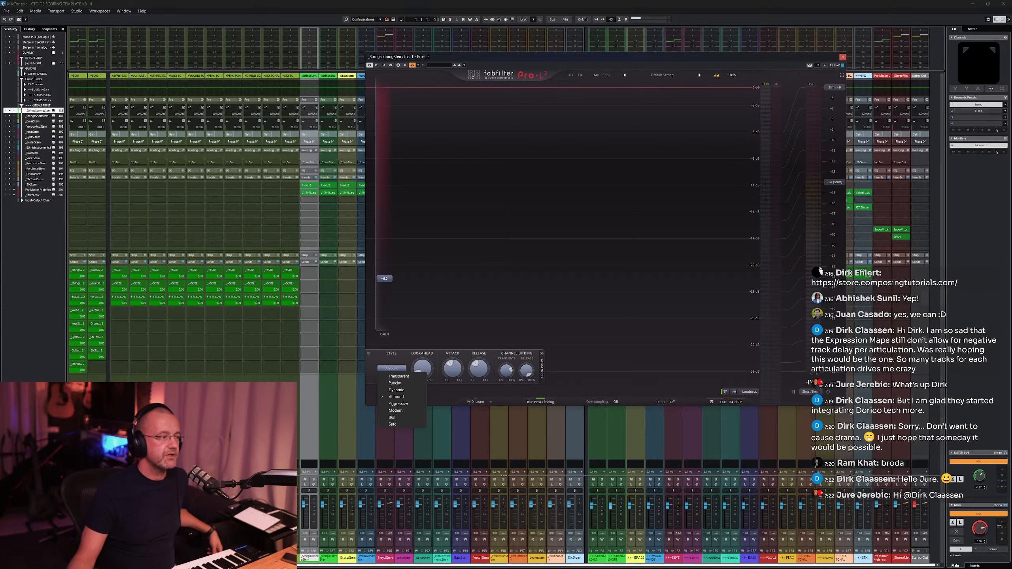
{"action": "left_click", "coordinate": [311, 450]}
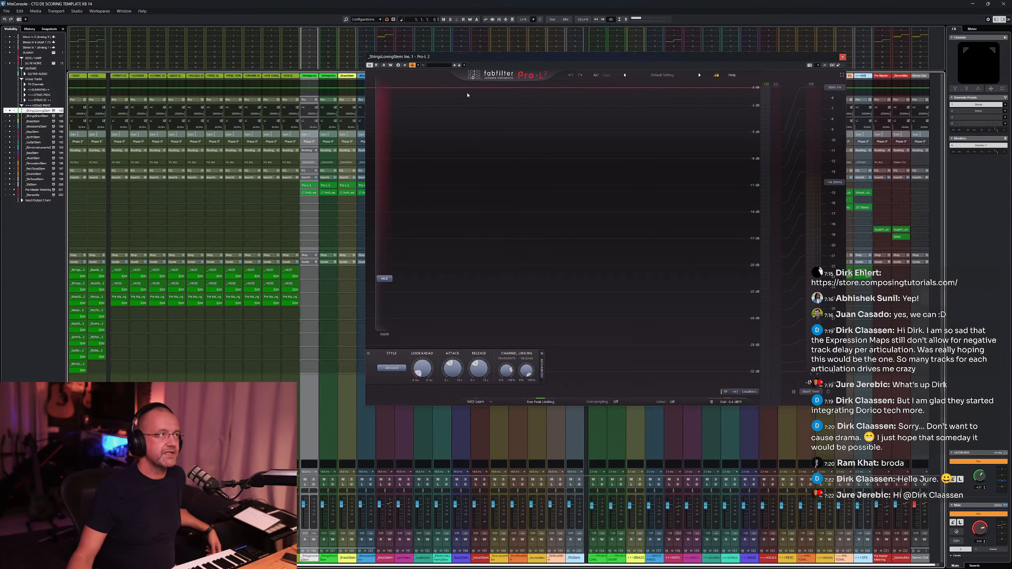
- Close the Pro-L 2 window and the MixConsole, returning to the project's track list
{"action": "left_click", "coordinate": [844, 58]}
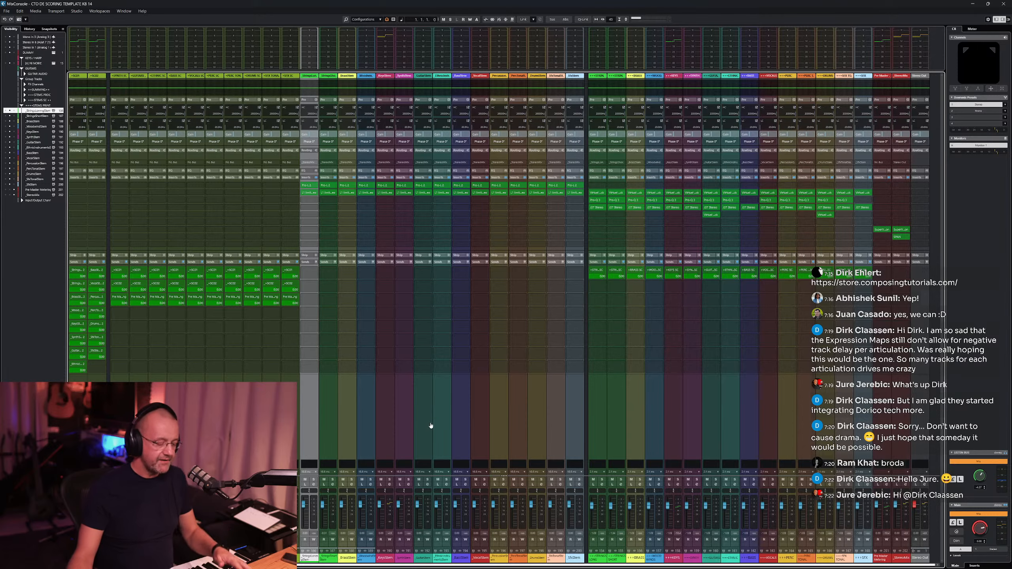
{"action": "key", "text": "F3"}
{"action": "scroll", "coordinate": [385, 290], "scroll_direction": "up", "scroll_amount": 10}
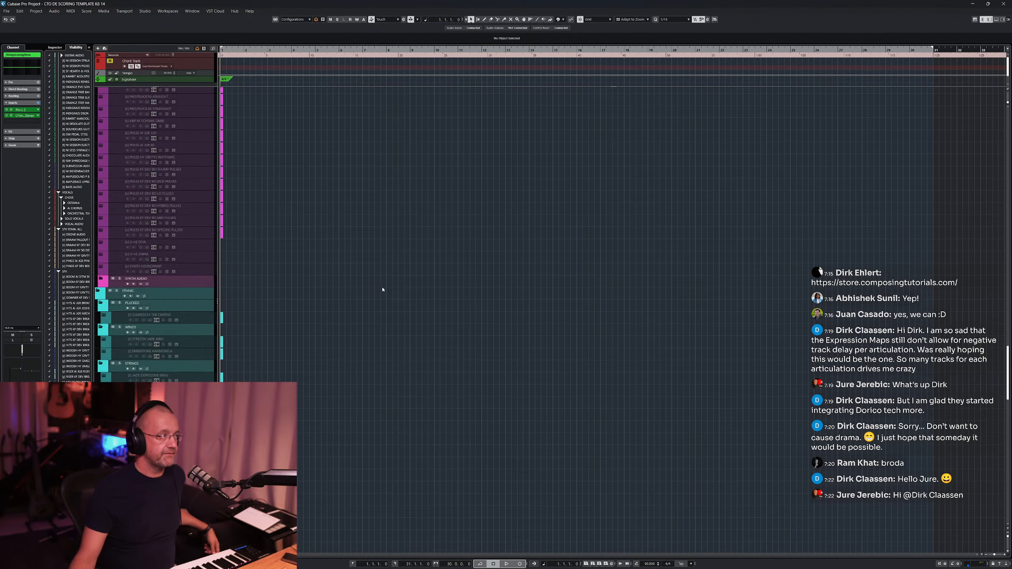
{"action": "scroll", "coordinate": [195, 264], "scroll_direction": "down", "scroll_amount": 10}
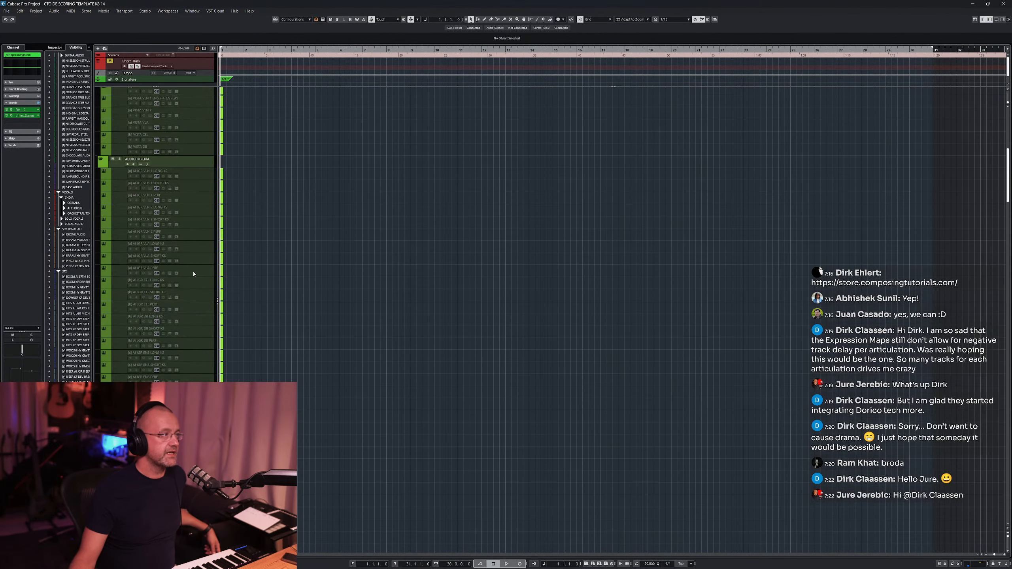
{"action": "scroll", "coordinate": [301, 252], "scroll_direction": "down", "scroll_amount": 15}
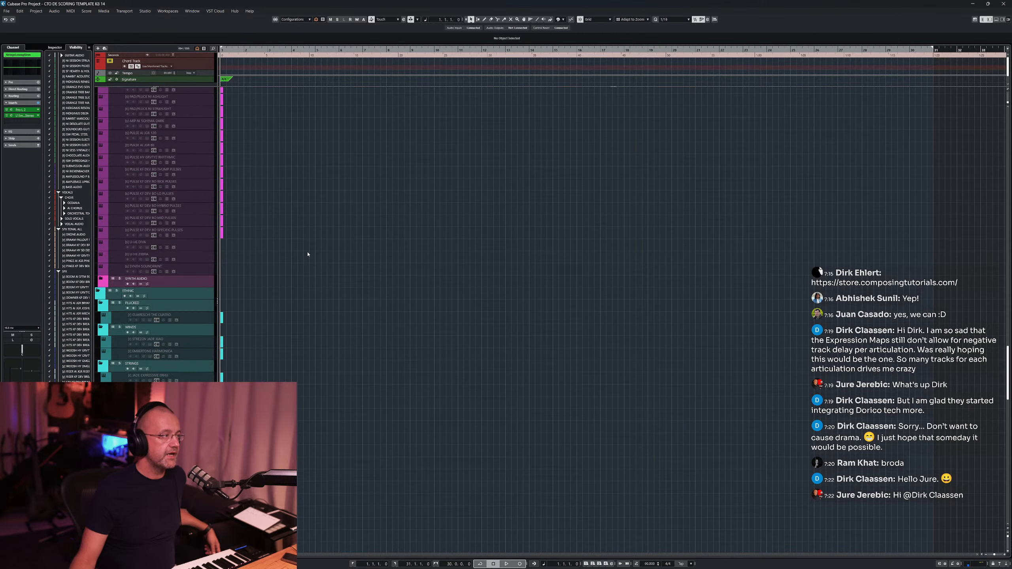
- Select a pizzicato track and zoom the track list out vertically to browse the strings folders
{"action": "left_click", "coordinate": [198, 280]}
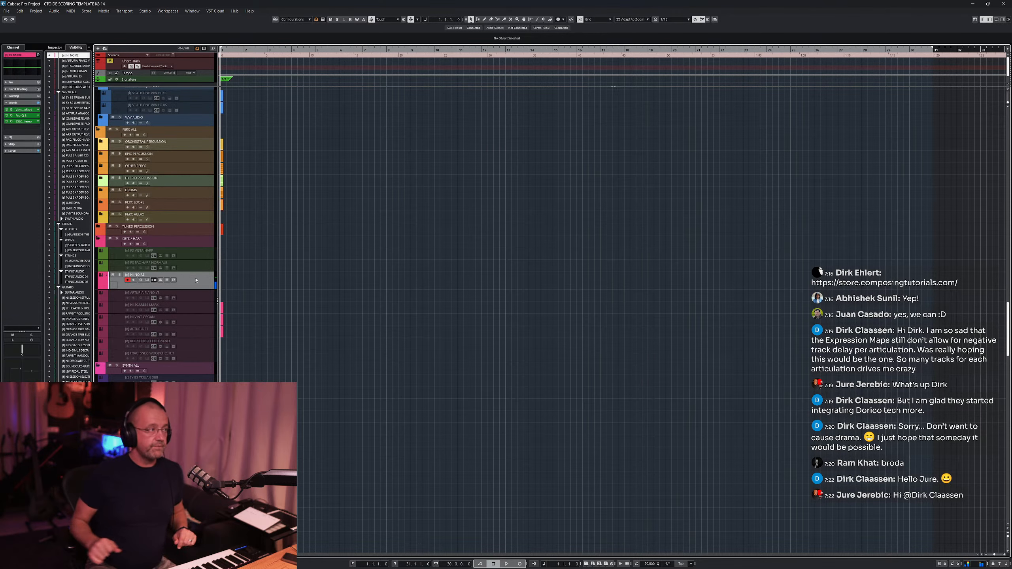
{"action": "scroll", "coordinate": [373, 244], "scroll_direction": "up", "scroll_amount": 10}
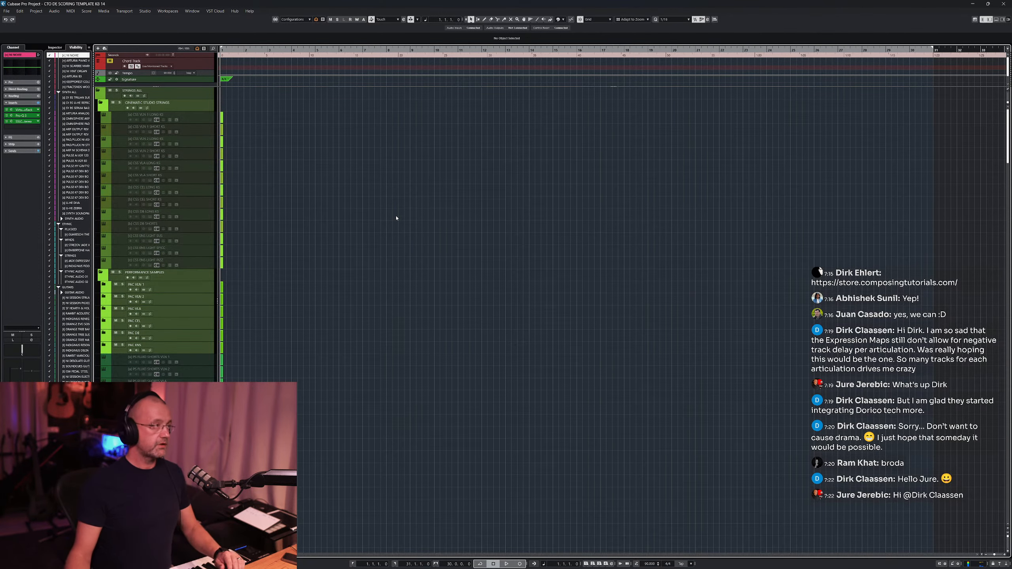
{"action": "key", "text": "shift+g"}
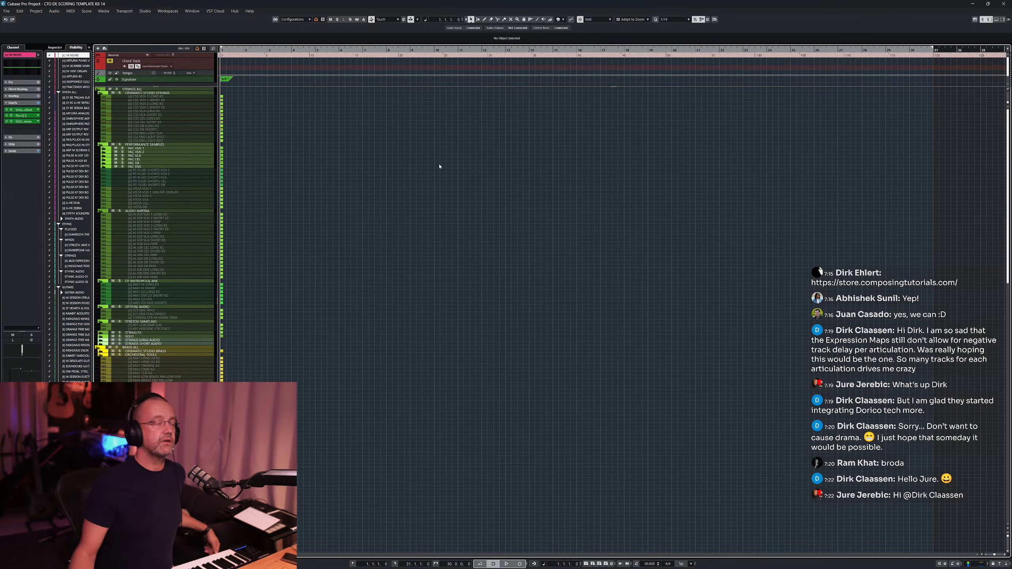
{"action": "scroll", "coordinate": [450, 176], "scroll_direction": "down", "scroll_amount": 10}
{"action": "scroll", "coordinate": [449, 176], "scroll_direction": "up", "scroll_amount": 10}
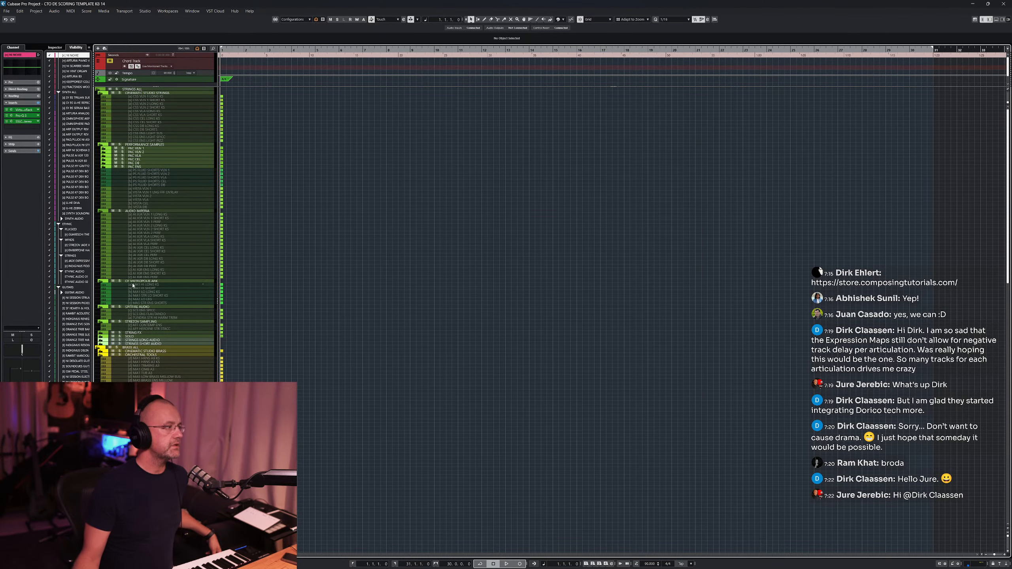
- Select the AI Air Ens Short KS track, open its Virtual Mix Rack and Pro-Q 3 inserts, and move the Pro-Q 3 window aside
{"action": "left_click", "coordinate": [166, 274]}
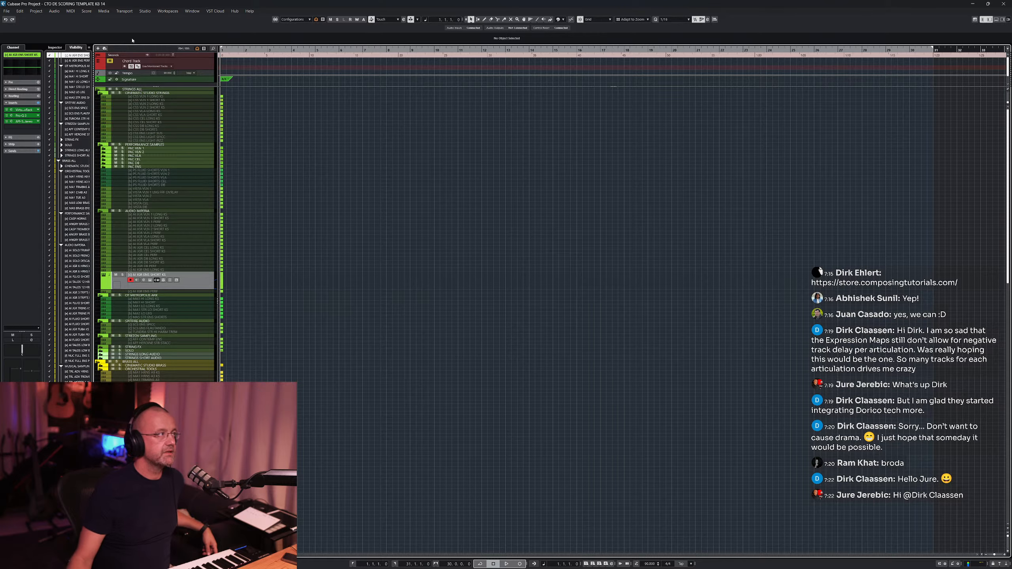
{"action": "left_click", "coordinate": [11, 111]}
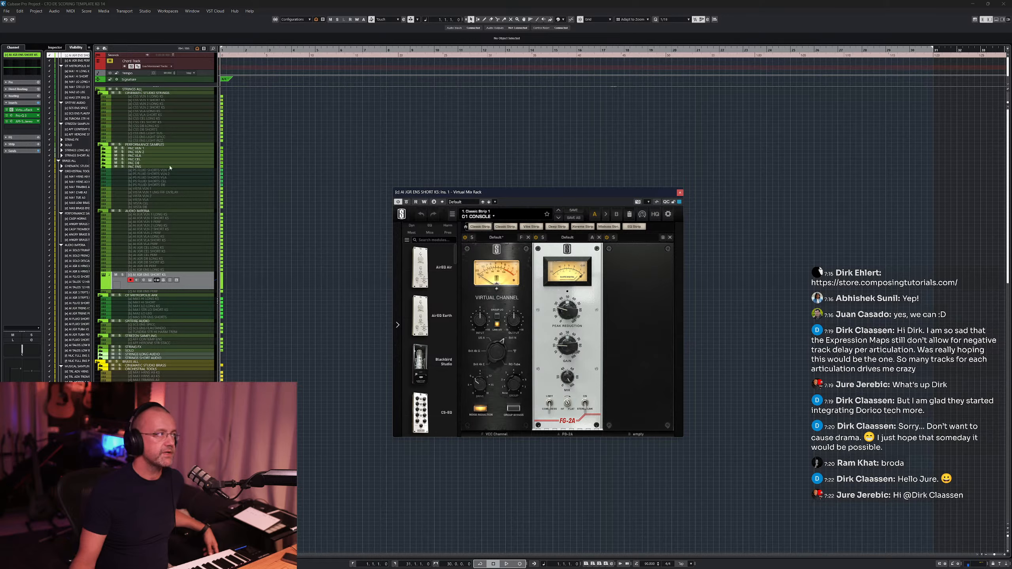
{"action": "left_click", "coordinate": [34, 115]}
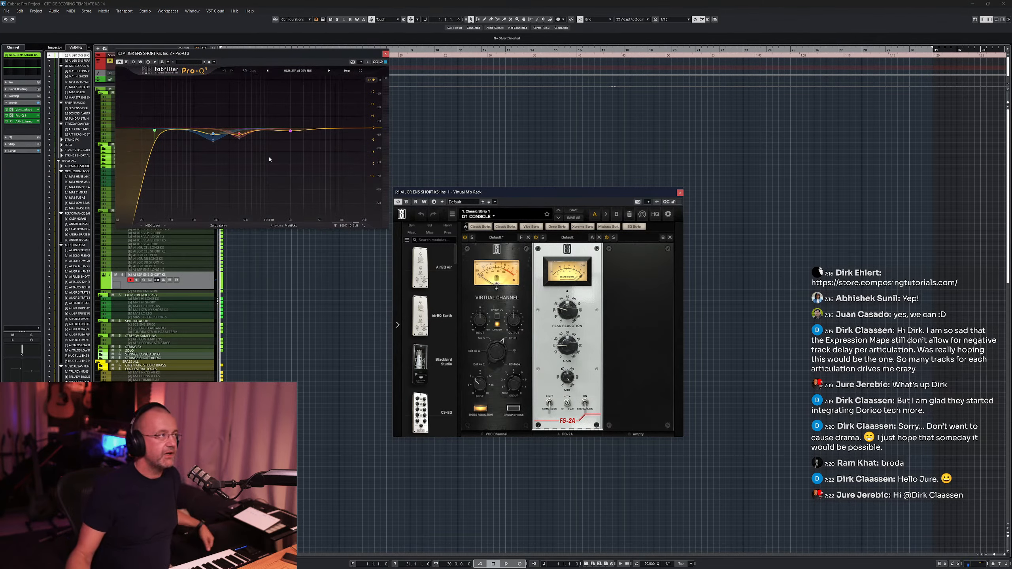
{"action": "left_click_drag", "start_coordinate": [244, 54], "coordinate": [334, 77]}
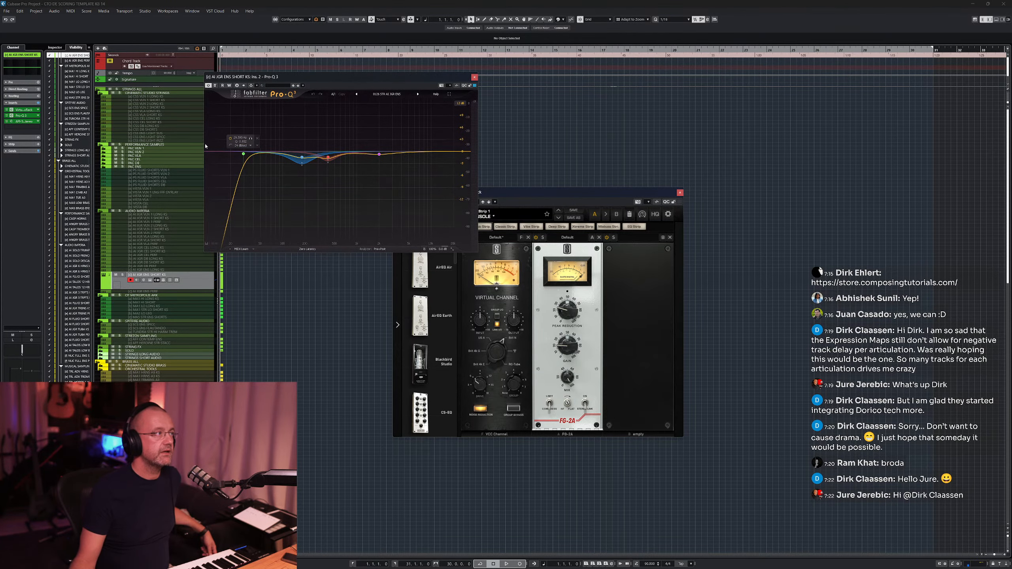
- Select the NI Noire track, open its Pro-Q 3 insert and move that window aside
{"action": "scroll", "coordinate": [174, 225], "scroll_direction": "down", "scroll_amount": 10}
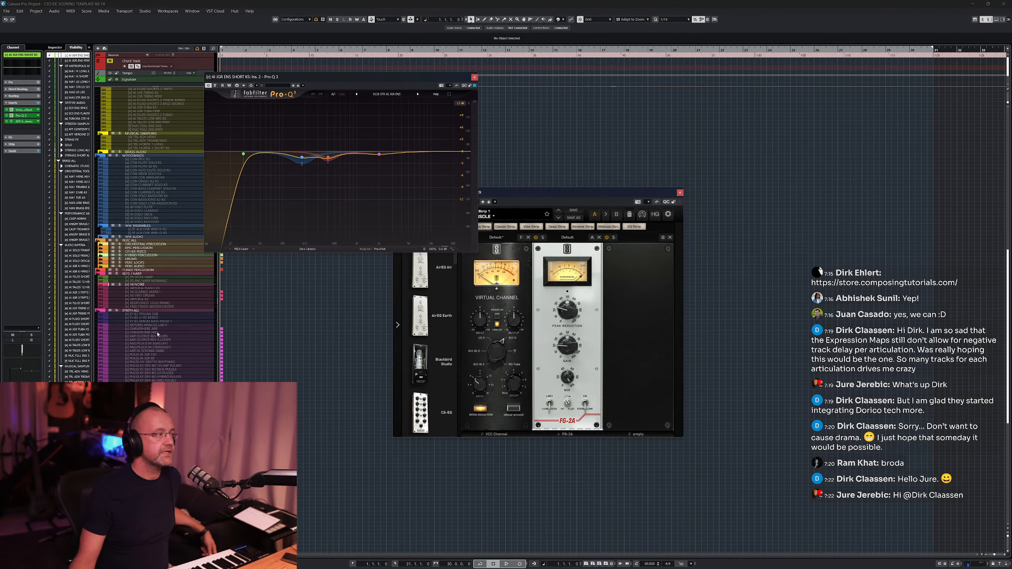
{"action": "left_click", "coordinate": [138, 286]}
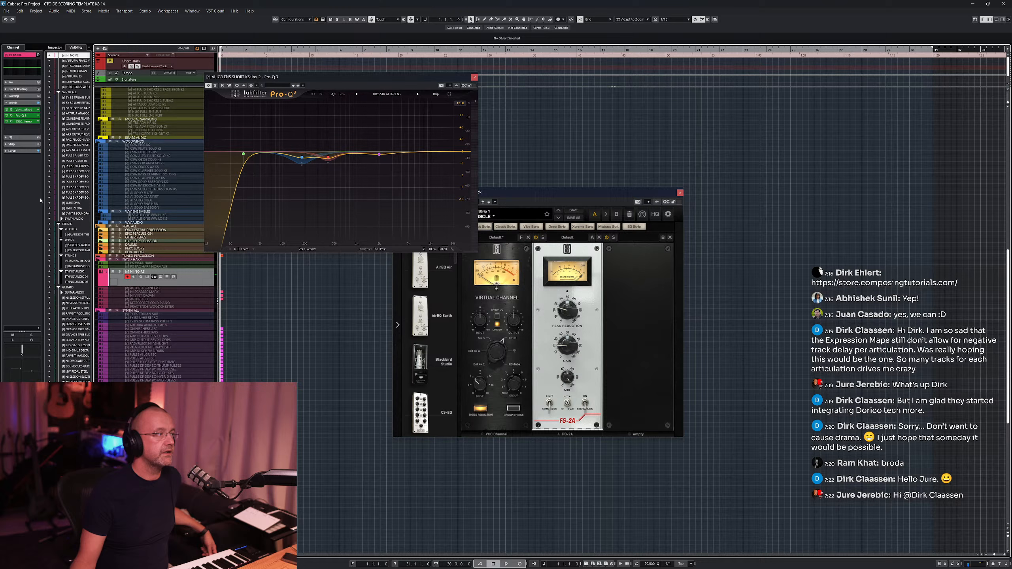
{"action": "left_click", "coordinate": [12, 115]}
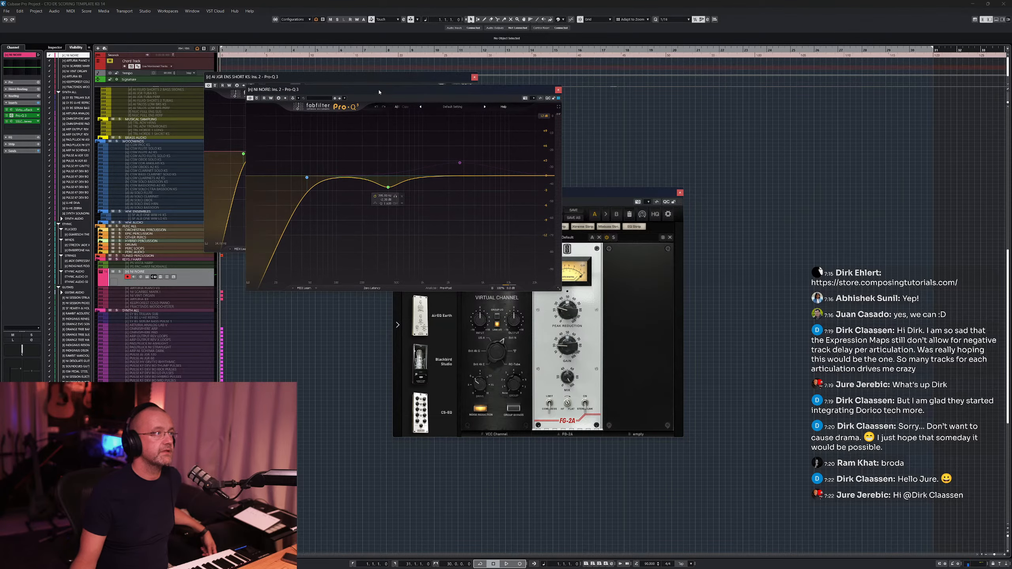
{"action": "left_click_drag", "start_coordinate": [367, 89], "coordinate": [435, 158]}
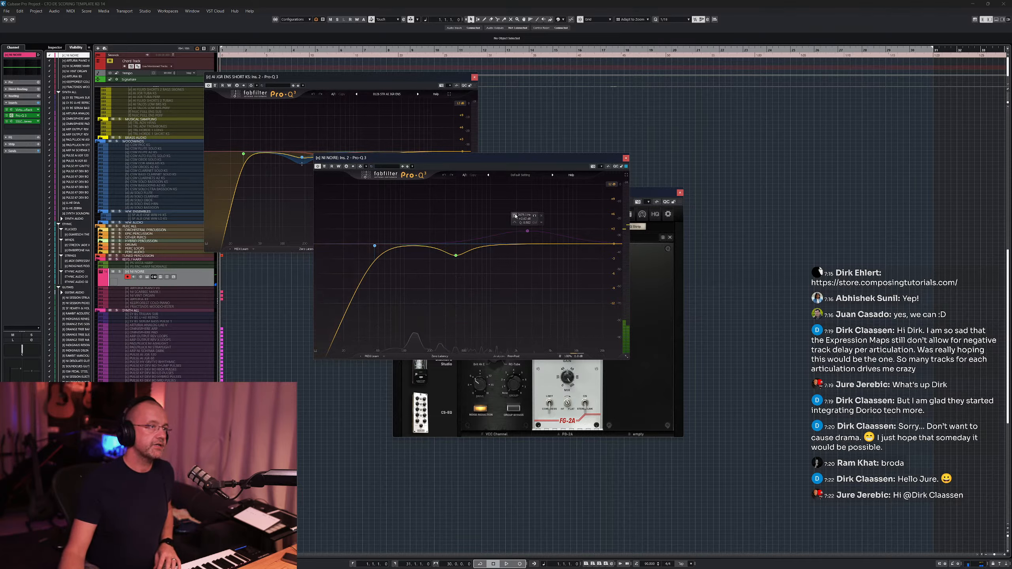
- Close the NI Noire Pro-Q 3, the Virtual Mix Rack and the remaining Pro-Q 3 plug-in windows
{"action": "left_click", "coordinate": [515, 216]}
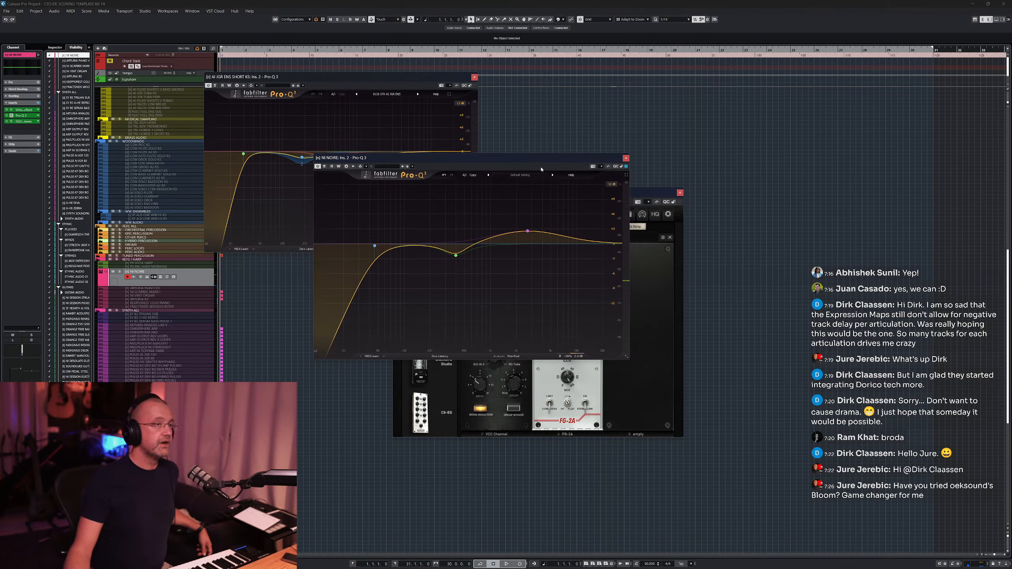
{"action": "left_click", "coordinate": [626, 158]}
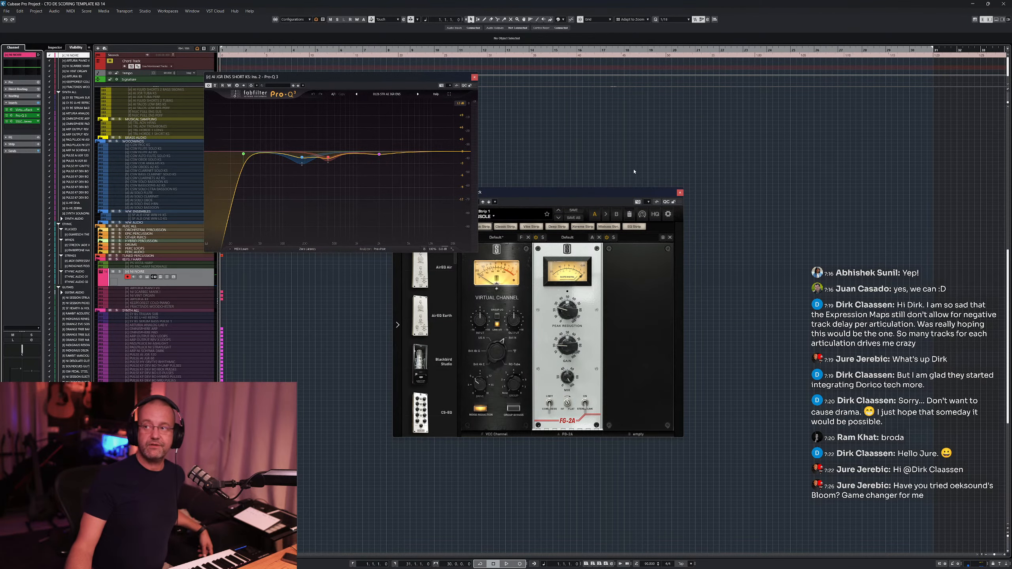
{"action": "left_click", "coordinate": [680, 193]}
{"action": "left_click", "coordinate": [474, 78]}
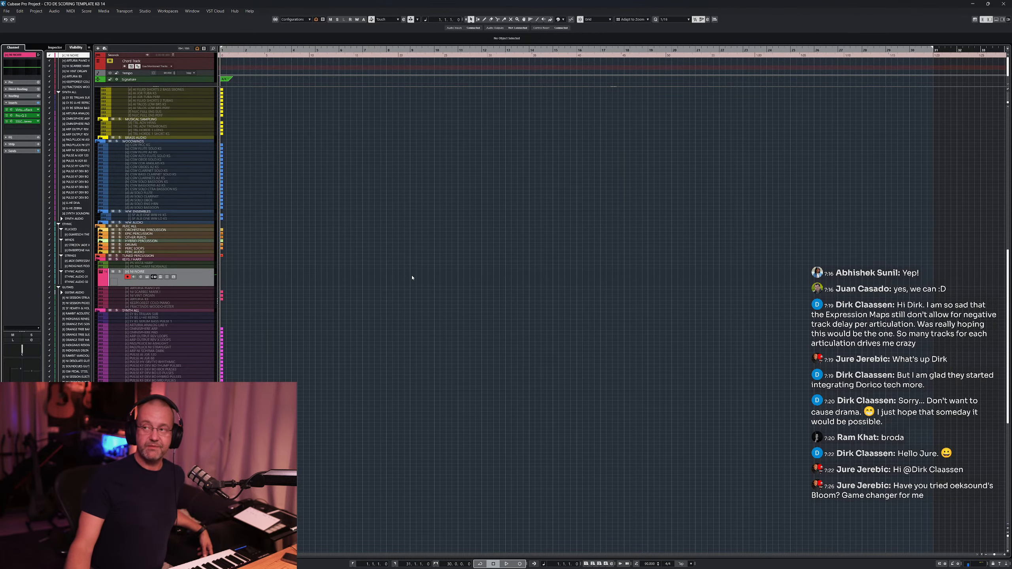
- Scroll through the track list to locate the strings short group track
{"action": "scroll", "coordinate": [412, 278], "scroll_direction": "down", "scroll_amount": 5}
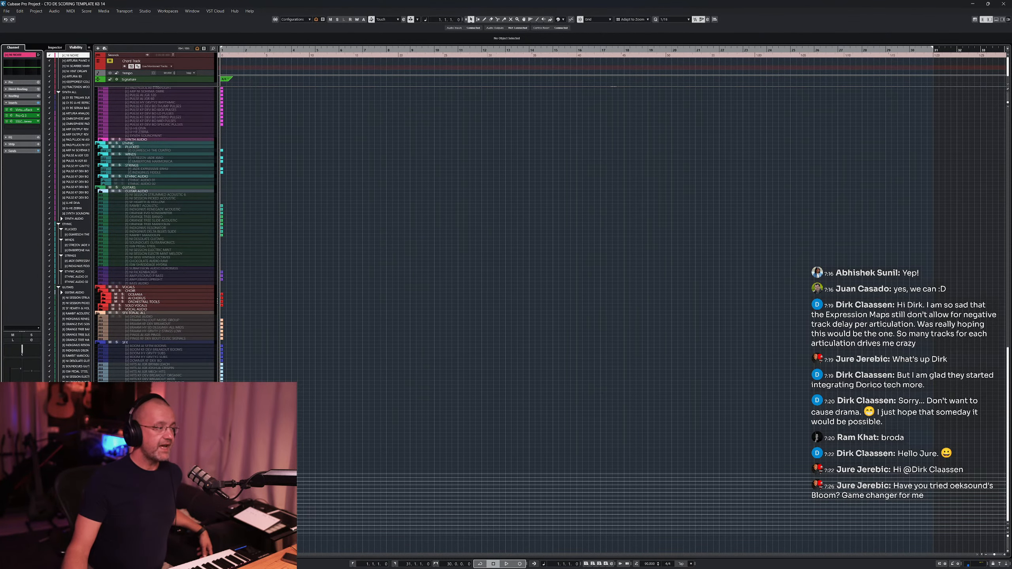
{"action": "left_click", "coordinate": [422, 476]}
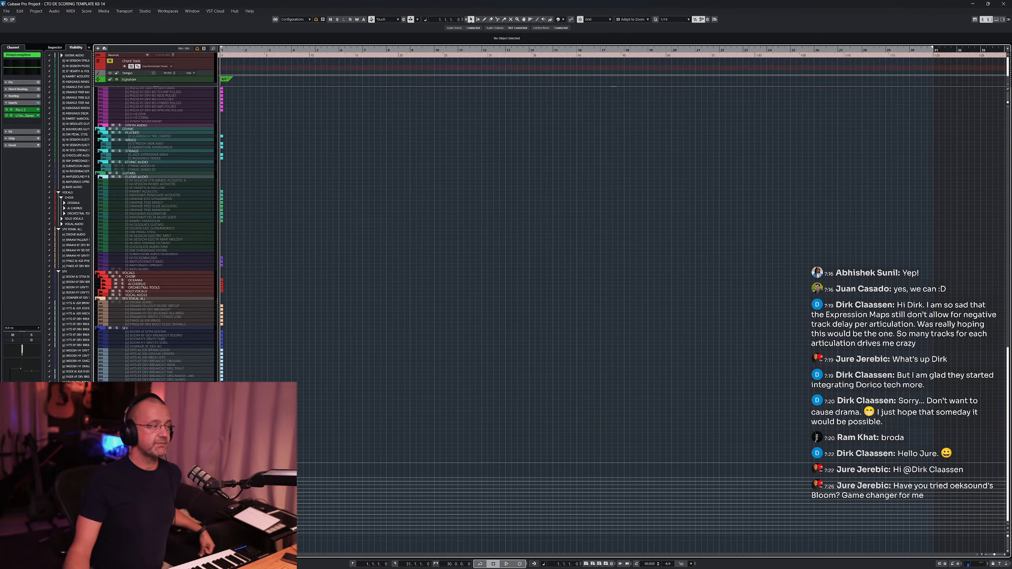
{"action": "left_click", "coordinate": [159, 480]}
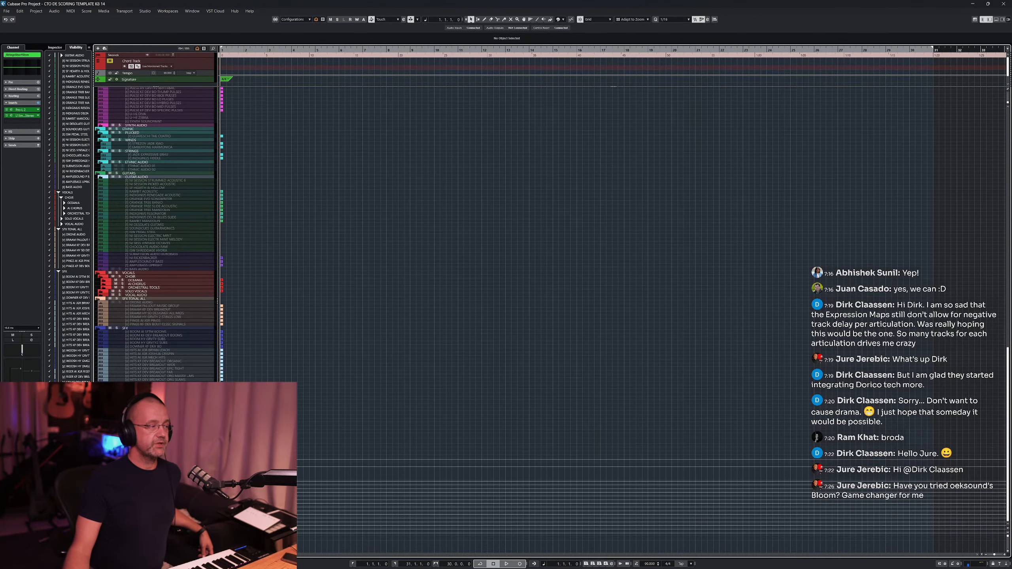
{"action": "scroll", "coordinate": [384, 247], "scroll_direction": "up", "scroll_amount": 10}
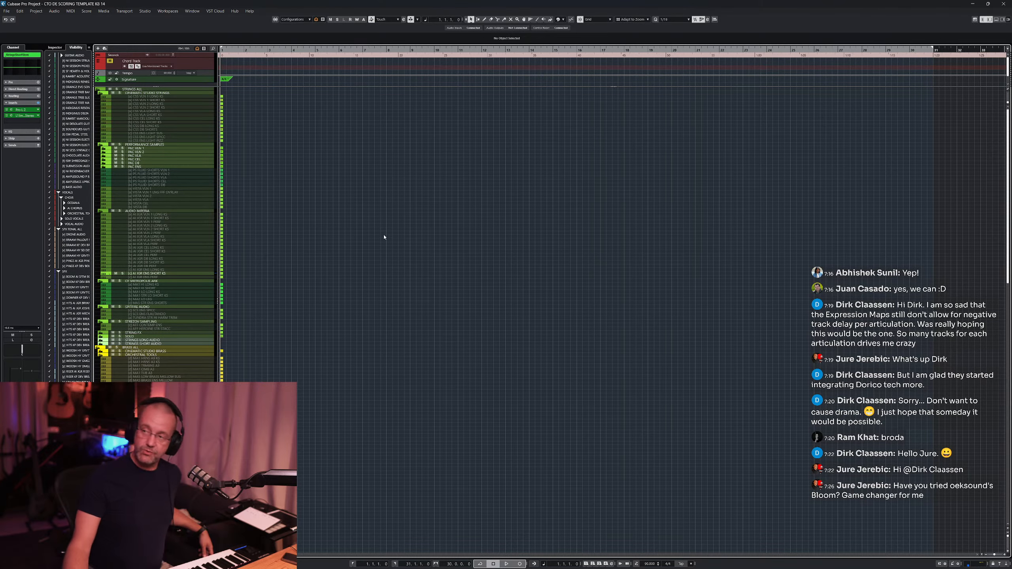
{"action": "scroll", "coordinate": [395, 236], "scroll_direction": "down", "scroll_amount": 12}
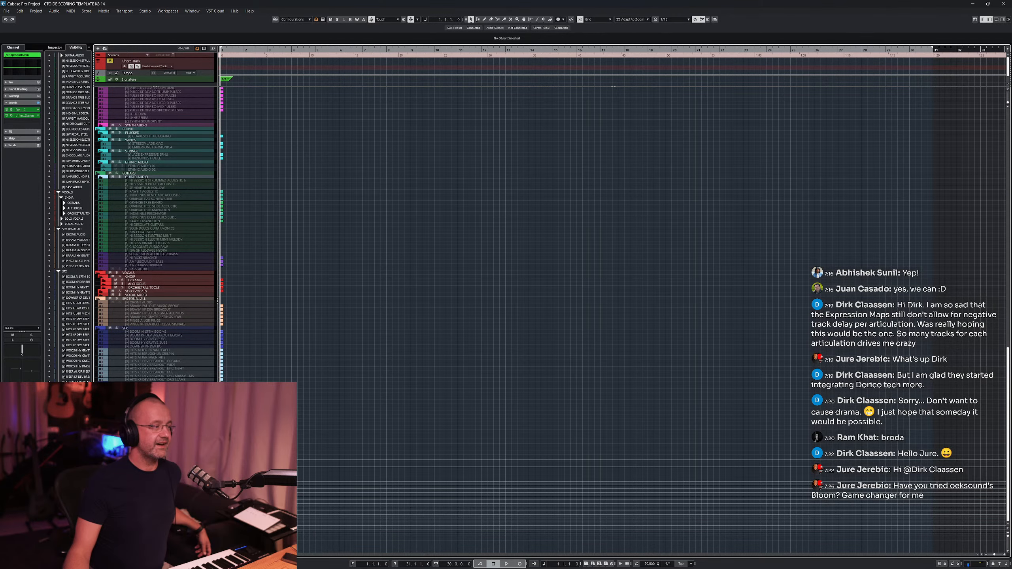
{"action": "scroll", "coordinate": [155, 236], "scroll_direction": "up", "scroll_amount": 1}
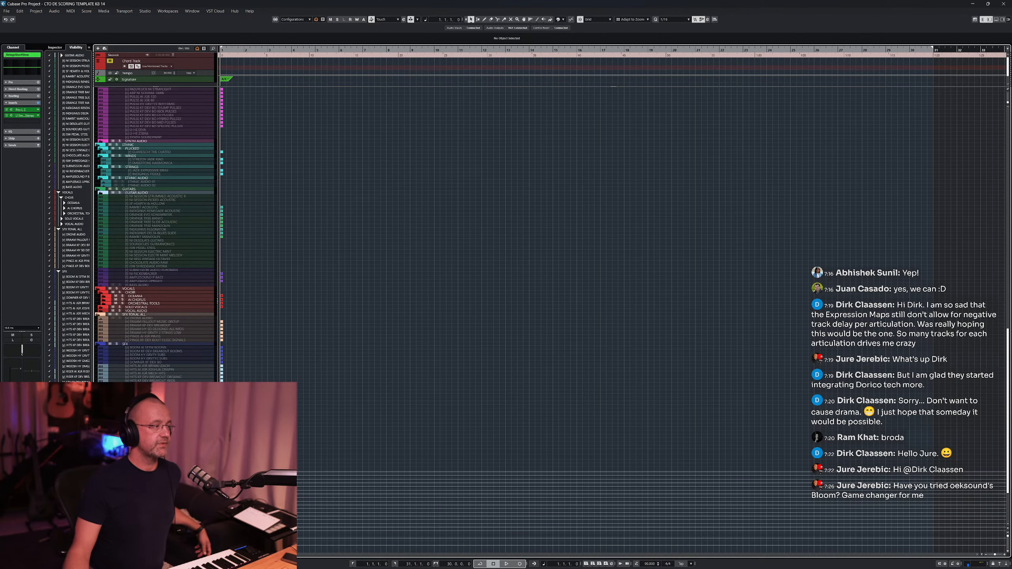
{"action": "scroll", "coordinate": [155, 235], "scroll_direction": "down", "scroll_amount": 5}
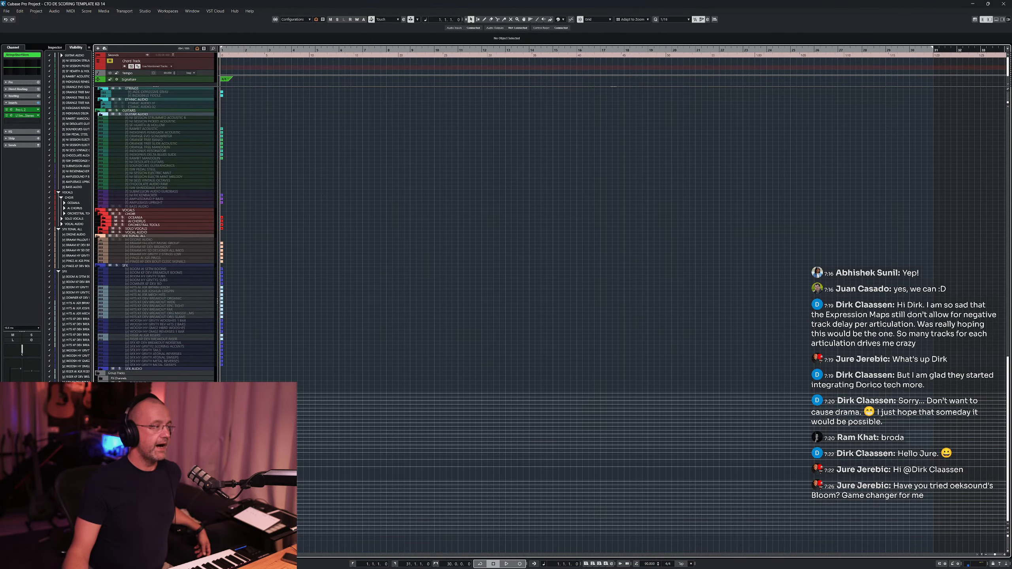
{"action": "scroll", "coordinate": [156, 236], "scroll_direction": "up", "scroll_amount": 4}
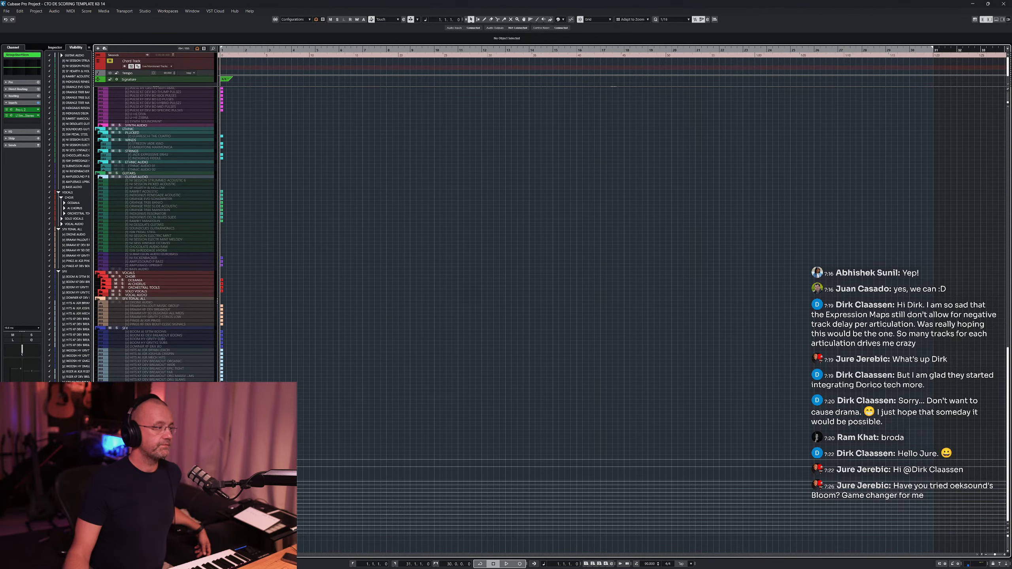
- Select the Strings Short track and load the bloom plug-in into an empty insert slot
{"action": "left_click", "coordinate": [99, 448]}
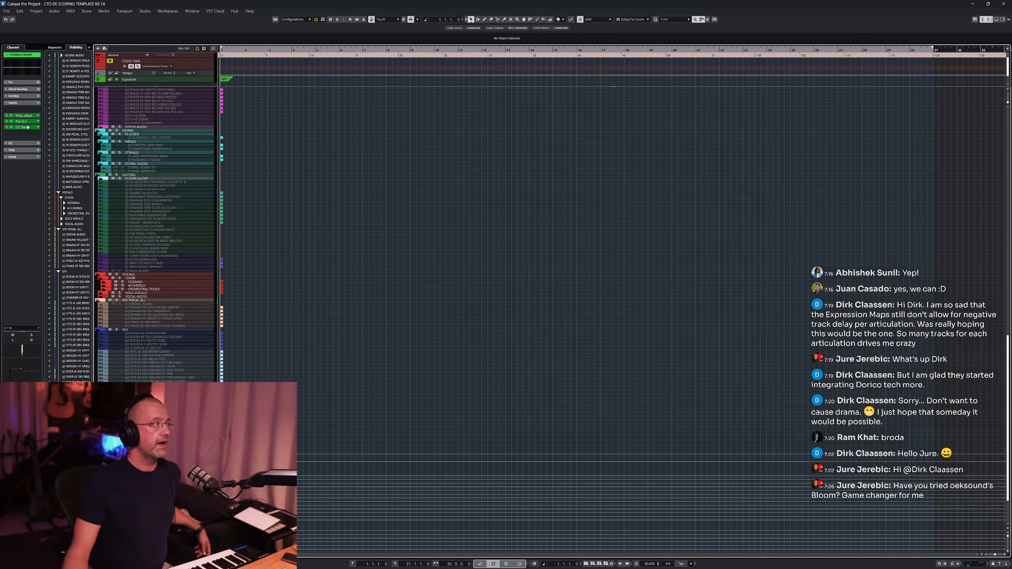
{"action": "left_click", "coordinate": [38, 134]}
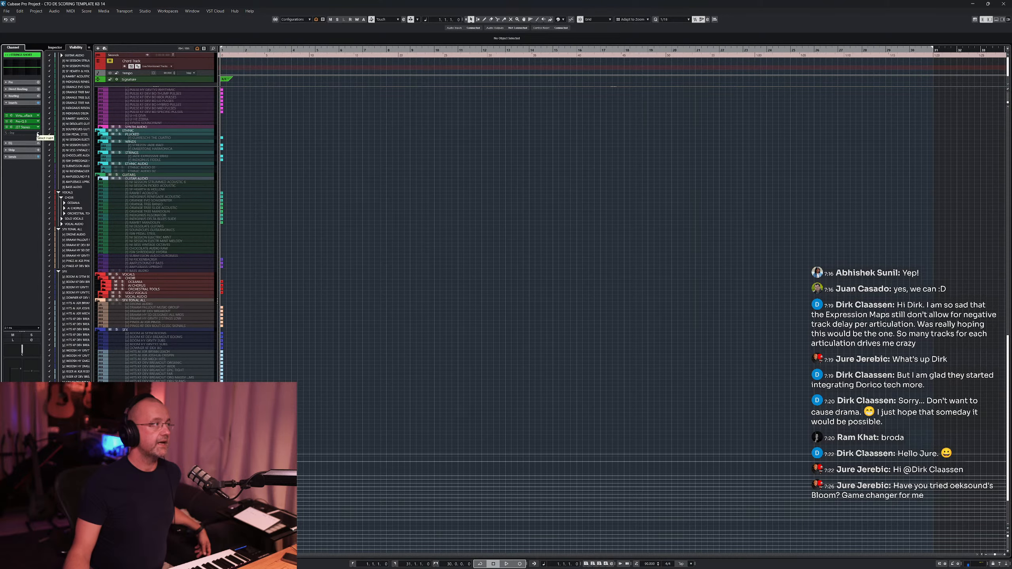
{"action": "type", "text": "bloom"}
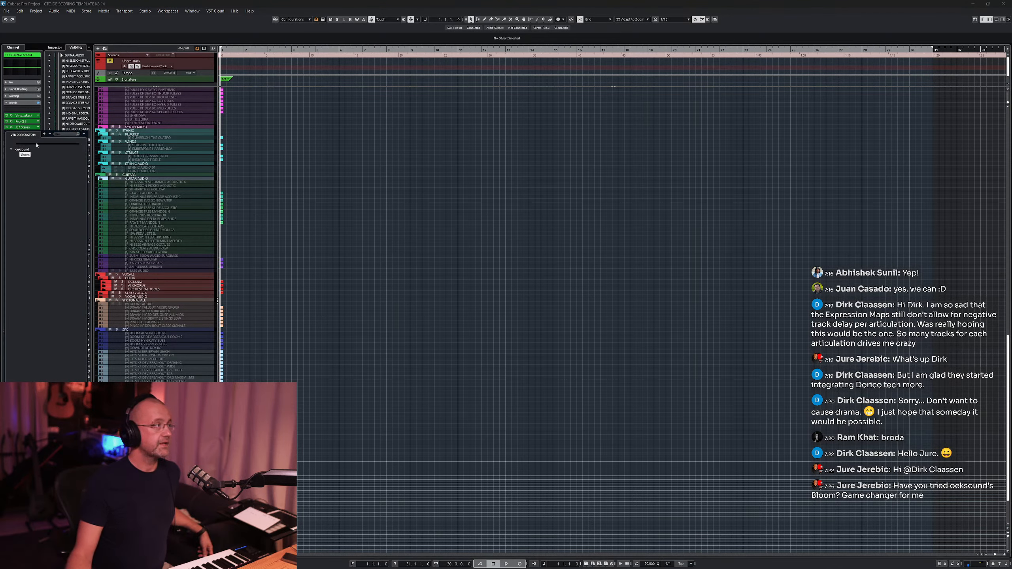
{"action": "key", "text": "Return"}
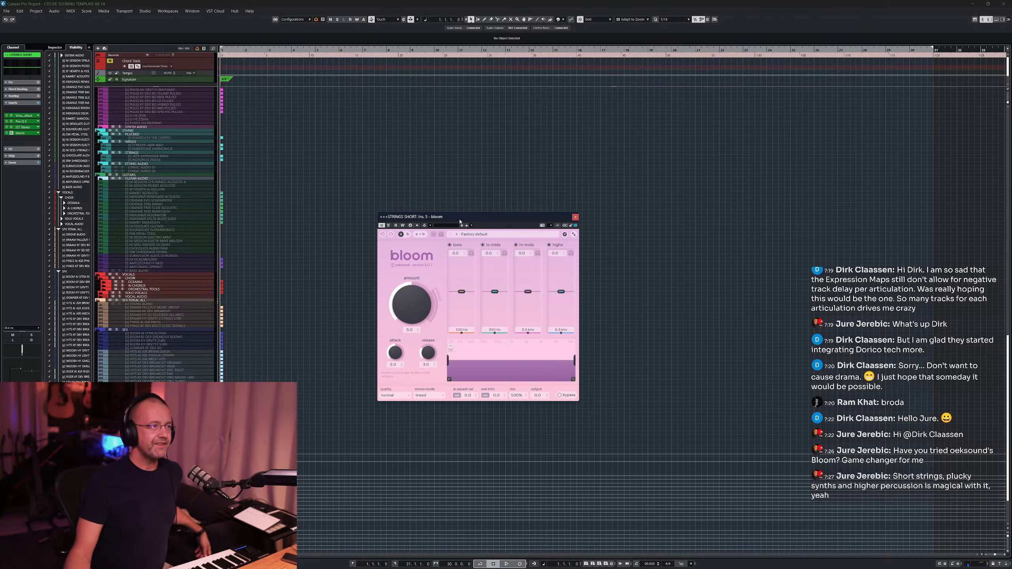
- Move the bloom window, set its quality to low latency, and open the MixConsole
{"action": "left_click_drag", "start_coordinate": [460, 222], "coordinate": [449, 203]}
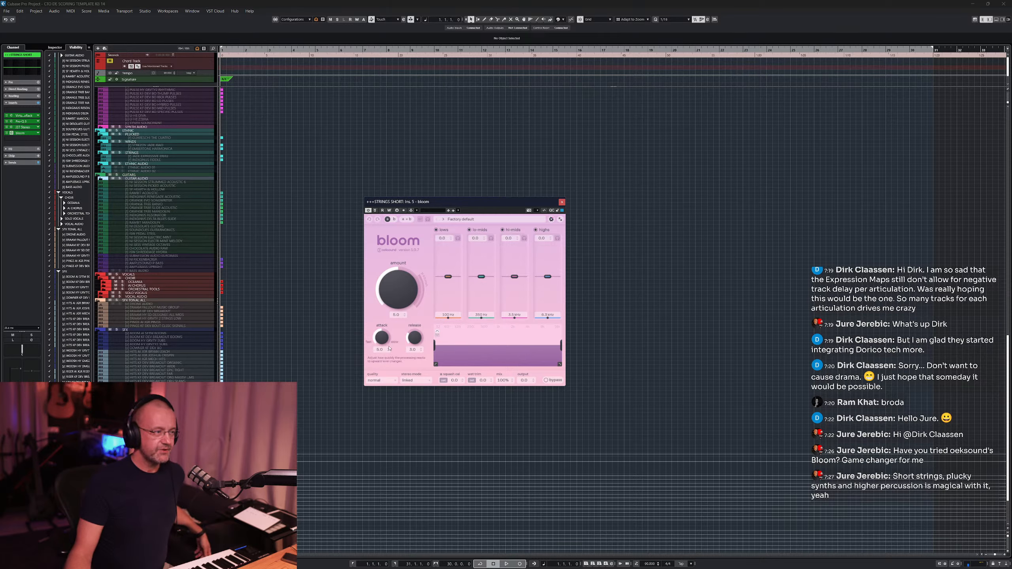
{"action": "left_click", "coordinate": [387, 380]}
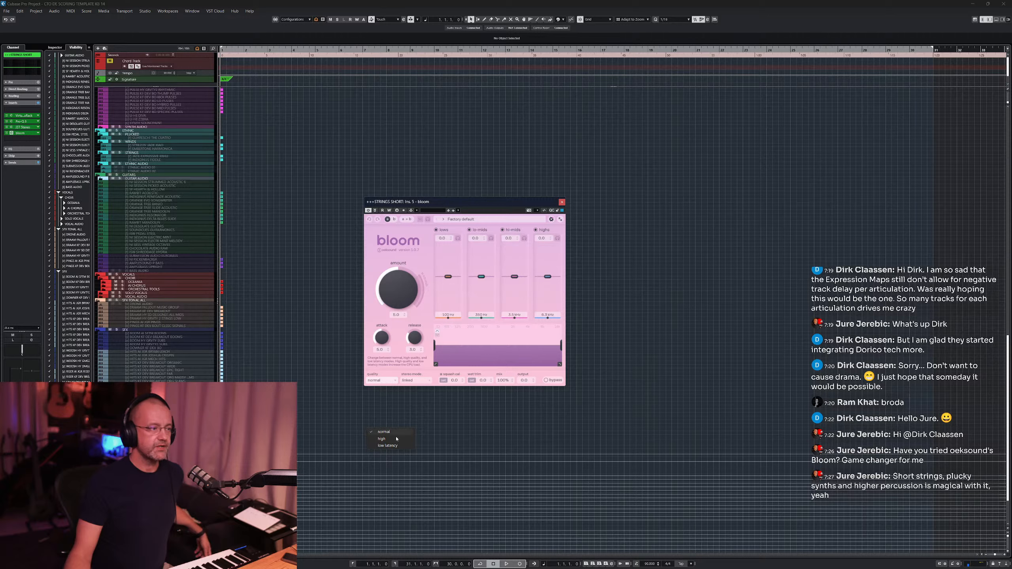
{"action": "left_click", "coordinate": [388, 446]}
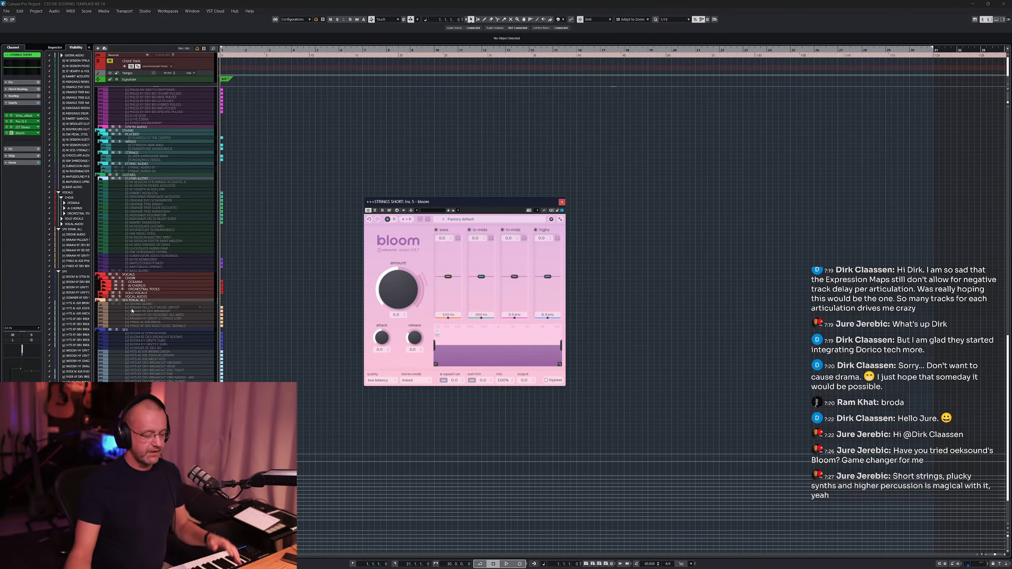
{"action": "key", "text": "F3"}
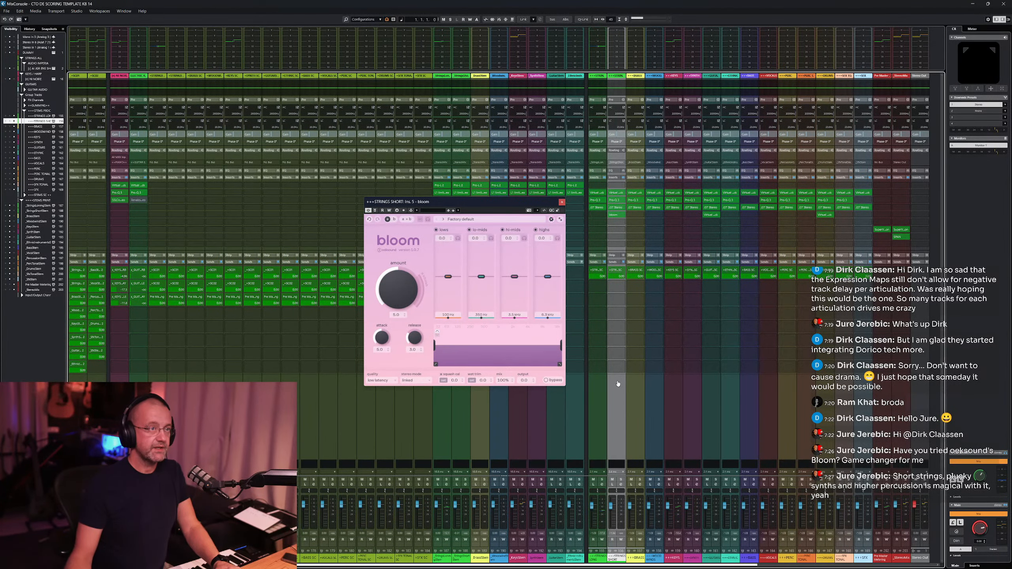
- Switch bloom's quality to normal and back to low latency to compare the settings
{"action": "left_click", "coordinate": [382, 380]}
{"action": "left_click", "coordinate": [386, 432]}
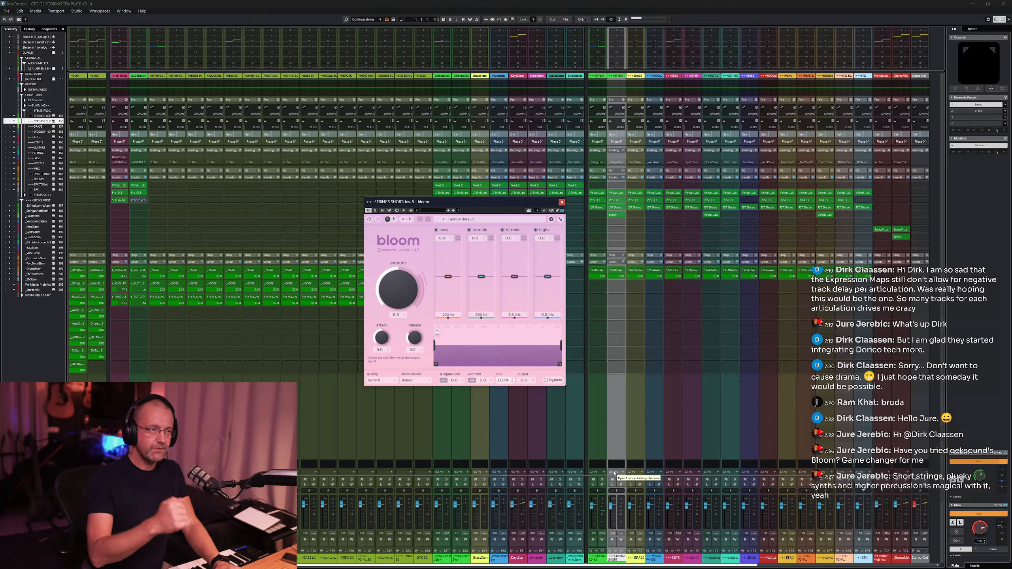
{"action": "left_click", "coordinate": [395, 382]}
{"action": "left_click", "coordinate": [387, 445]}
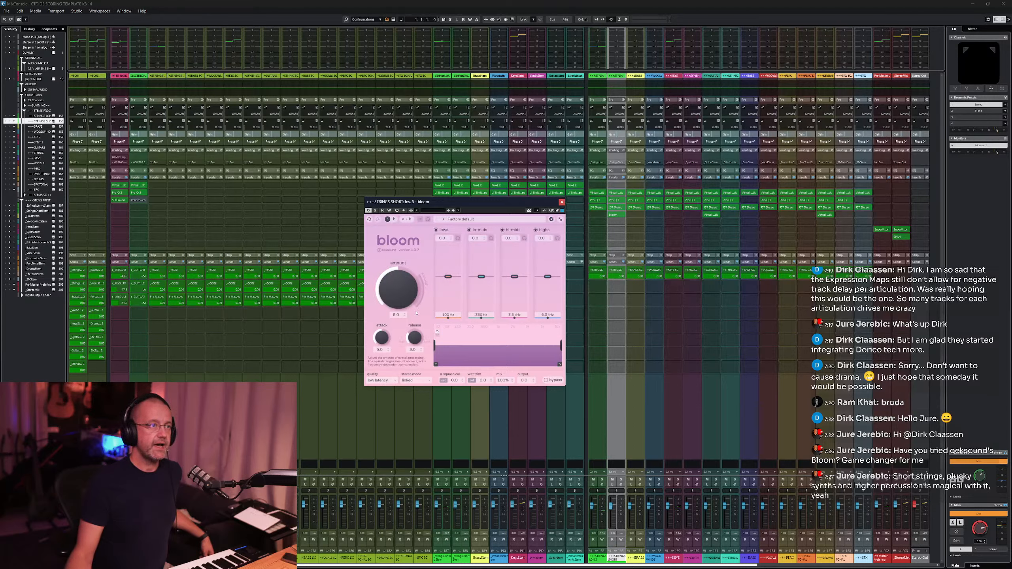
{"action": "left_click", "coordinate": [394, 381]}
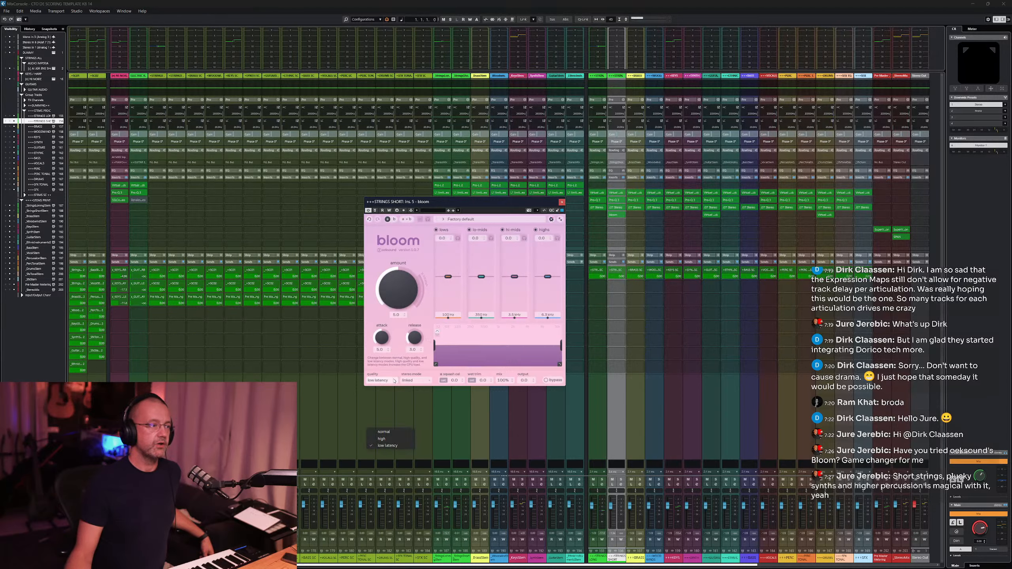
{"action": "left_click", "coordinate": [383, 323]}
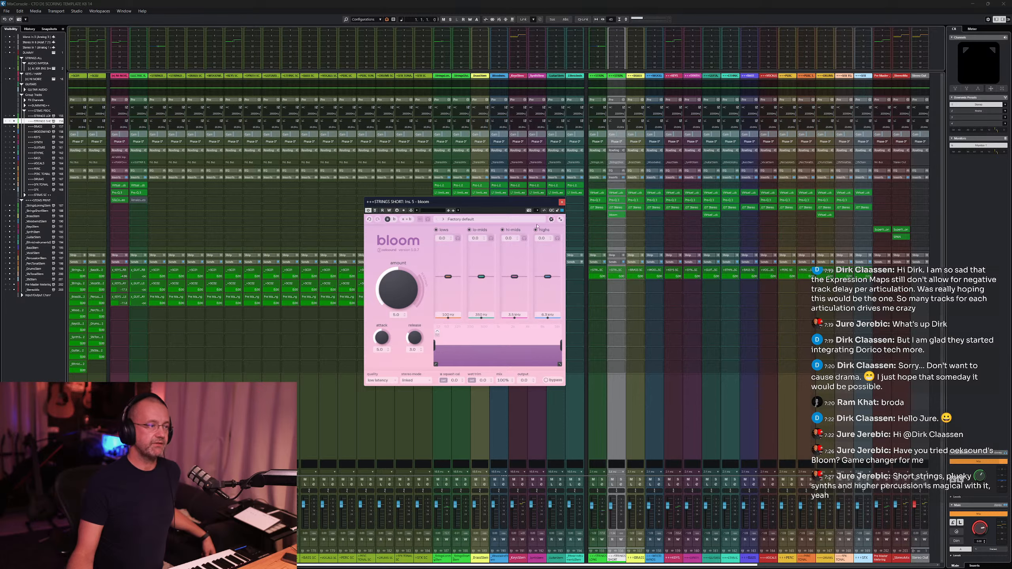
- Close the bloom window, return to the project window and select the strings short MIDI track
{"action": "left_click", "coordinate": [563, 203]}
{"action": "key", "text": "F3"}
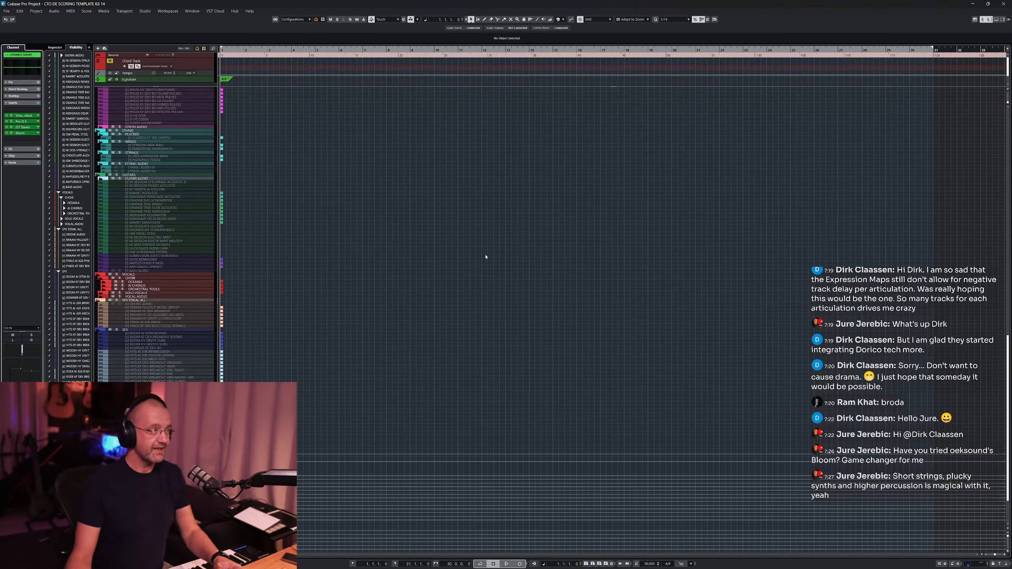
{"action": "scroll", "coordinate": [363, 239], "scroll_direction": "up", "scroll_amount": 10}
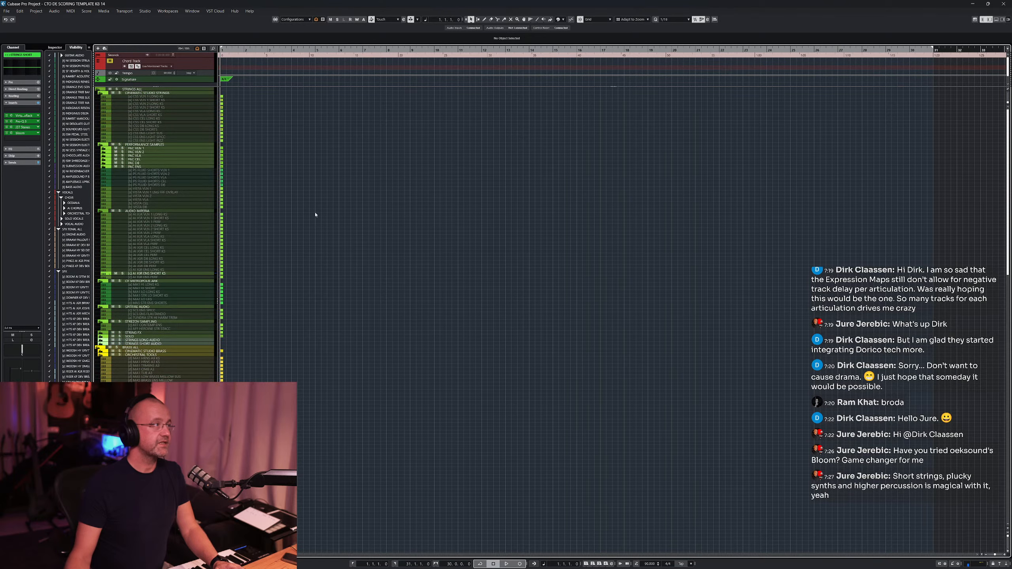
{"action": "left_click", "coordinate": [172, 275]}
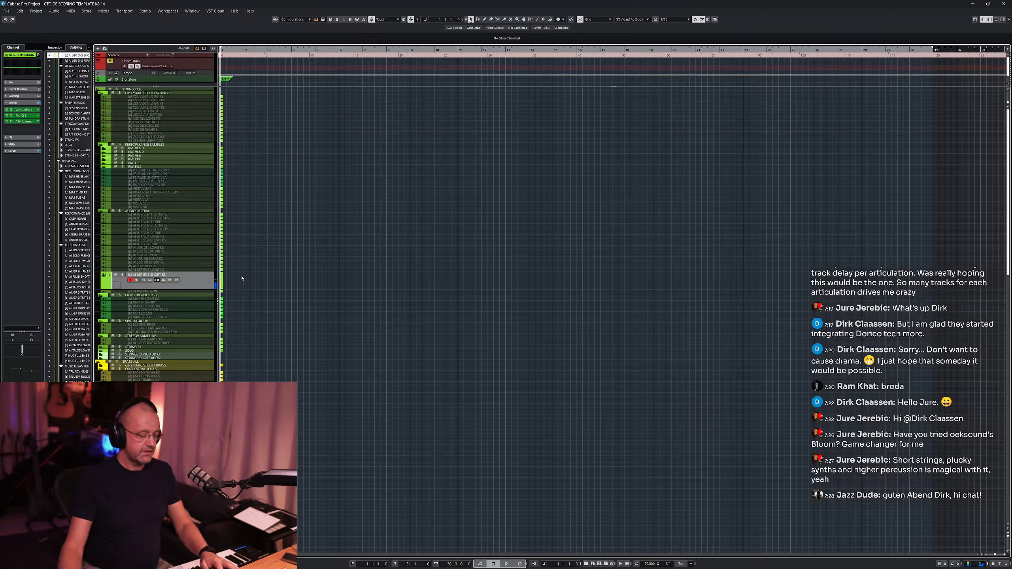
- Move the playhead to the project start, toggle the metronome, and start and stop playback
{"action": "left_click", "coordinate": [246, 50]}
{"action": "key", "text": "c"}
{"action": "key", "text": "space"}
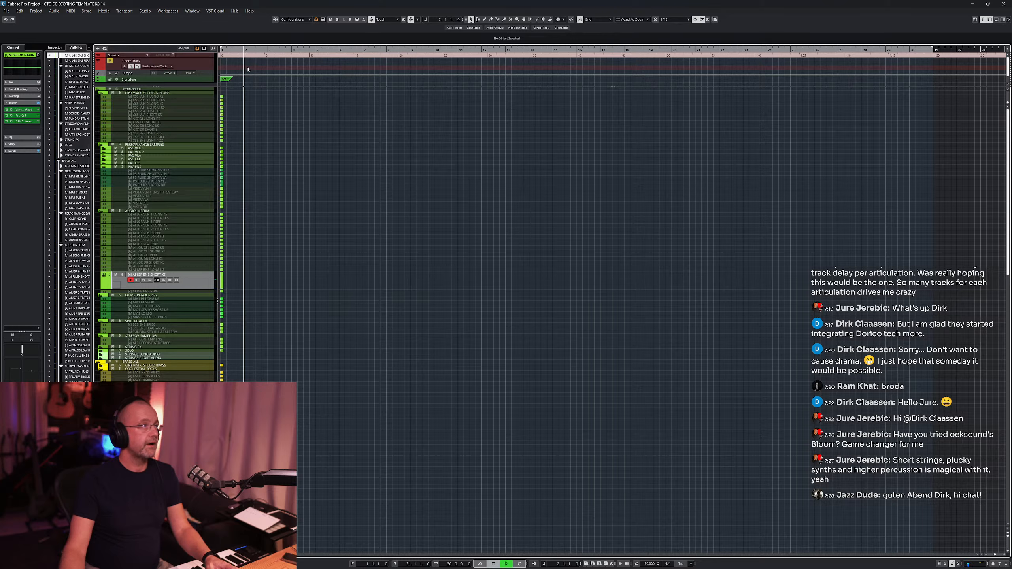
{"action": "key", "text": "space"}
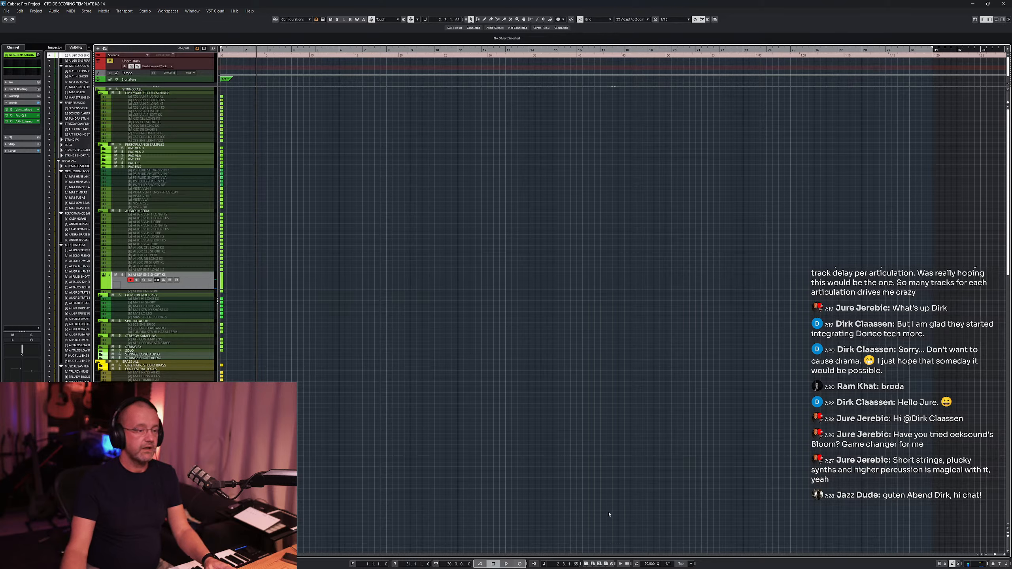
- Set the project tempo to 120
{"action": "double_click", "coordinate": [649, 564]}
{"action": "type", "text": "120"}
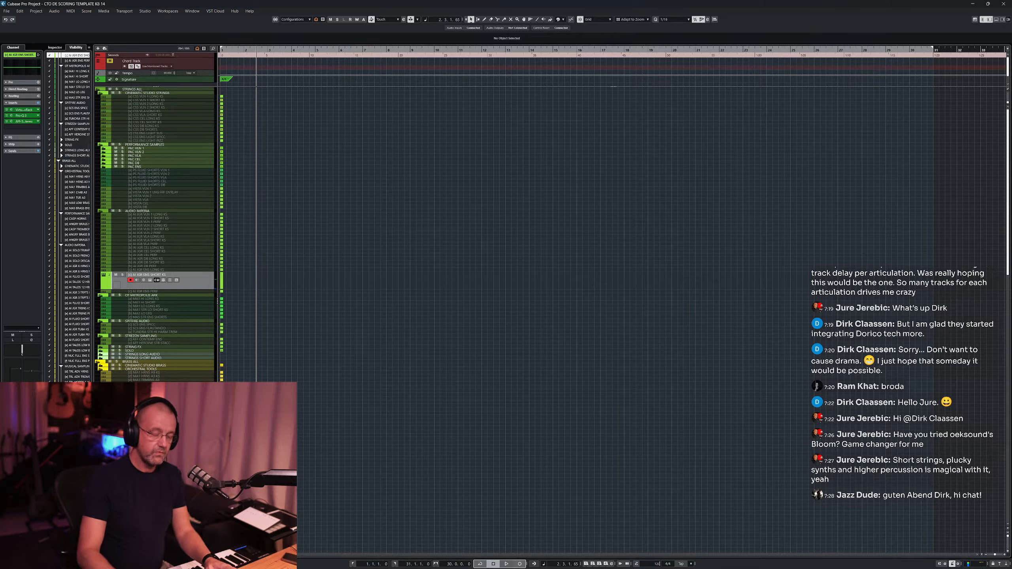
{"action": "key", "text": "Return"}
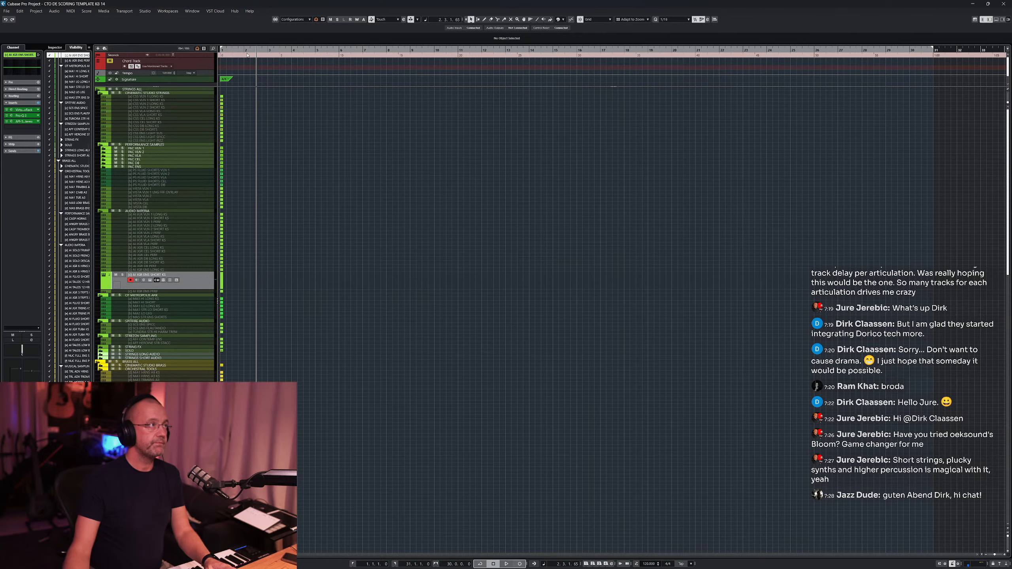
- Play back from the project start while performing a short strings phrase on the keyboard
{"action": "key", "text": "space"}
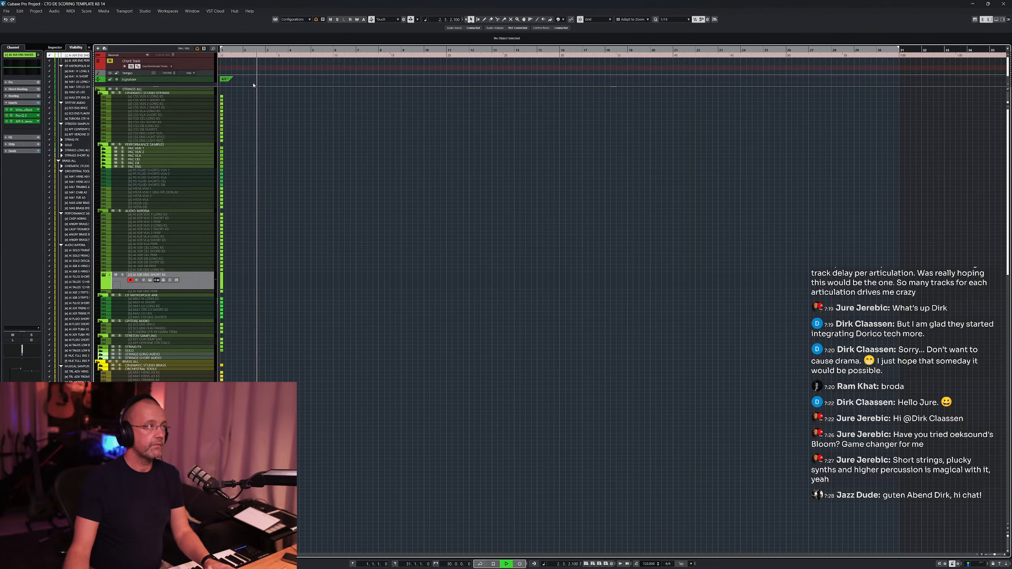
{"action": "double_click", "coordinate": [241, 50]}
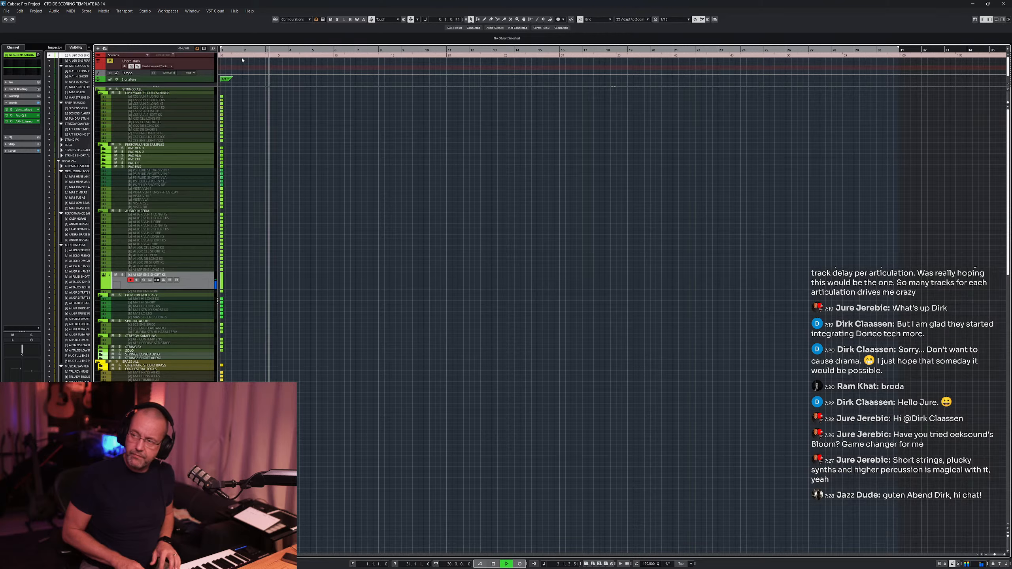
{"action": "key", "text": "space"}
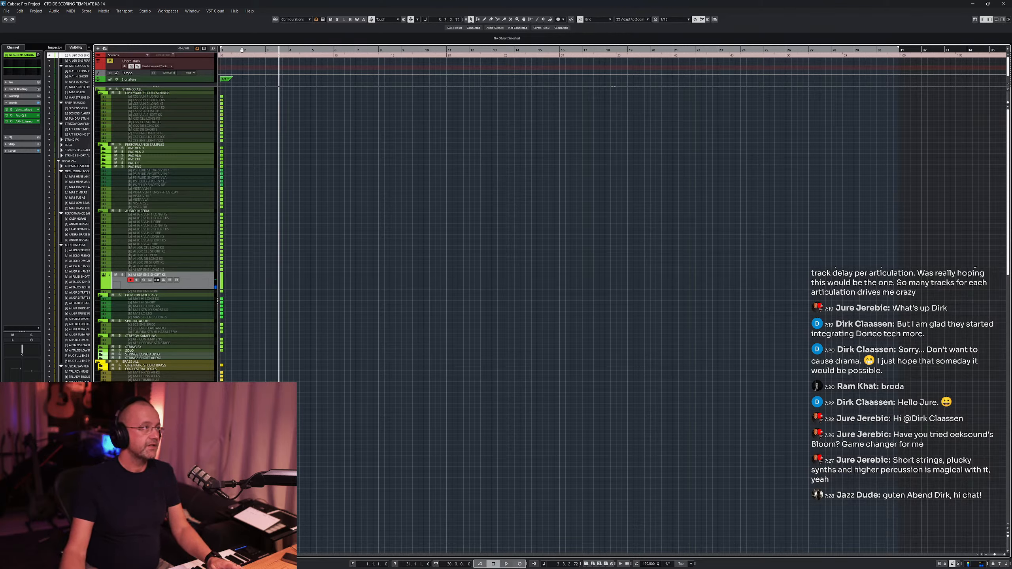
{"action": "left_click", "coordinate": [242, 50]}
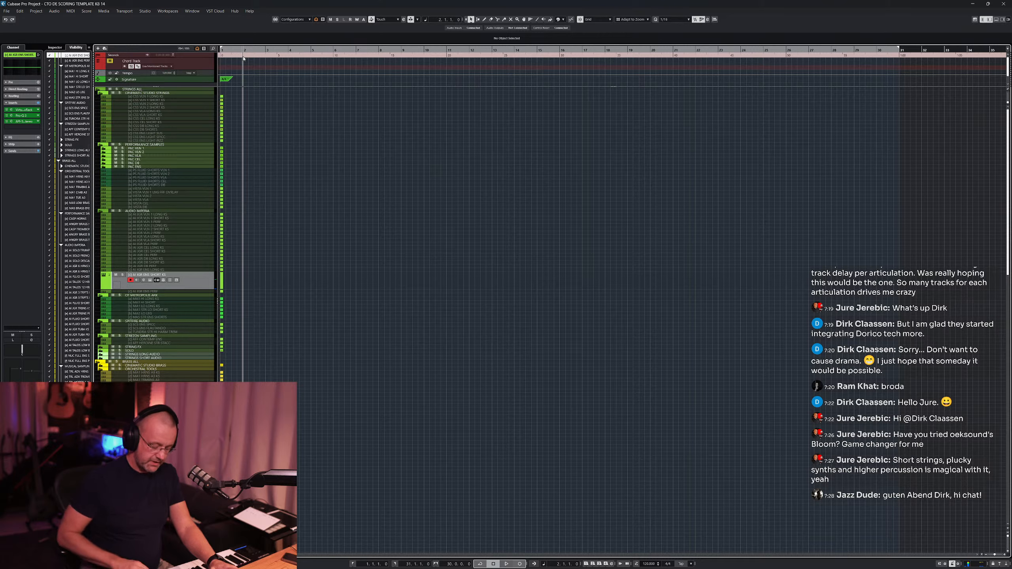
{"action": "key", "text": "space"}
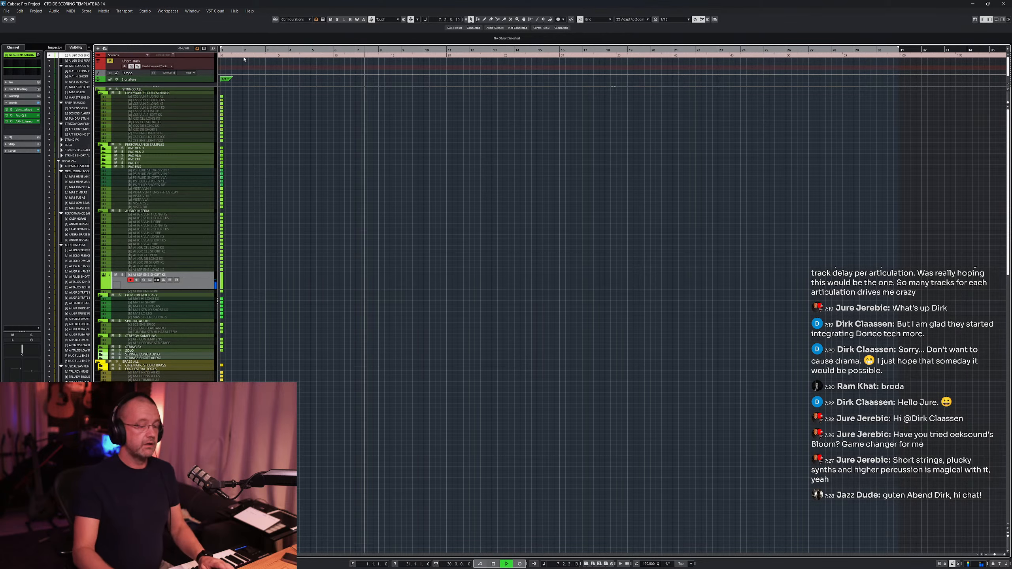
- Capture the played performance with Retrospective Record and open the new part in the editor
{"action": "key", "text": "shift+KP_Multiply"}
{"action": "key", "text": "space"}
{"action": "key", "text": "Return"}
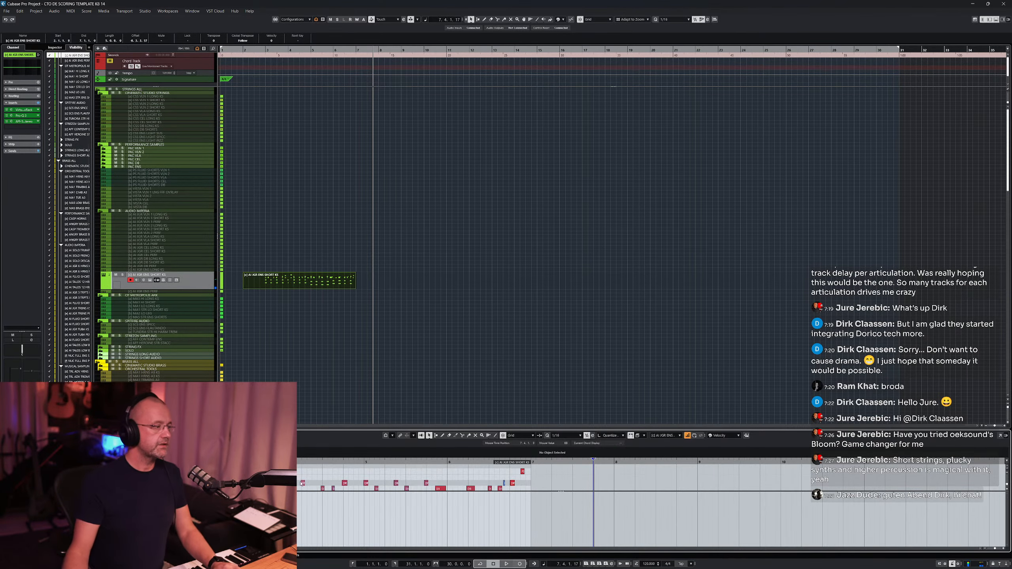
- Enlarge the lower editor zone and play back the recorded part from its start
{"action": "left_click_drag", "start_coordinate": [313, 430], "coordinate": [315, 183]}
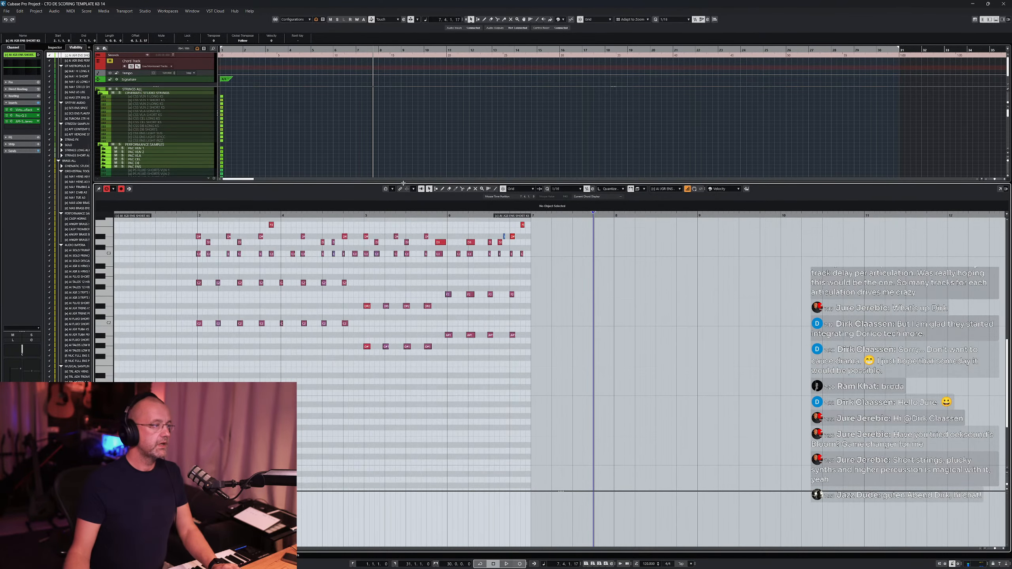
{"action": "scroll", "coordinate": [333, 317], "scroll_direction": "up", "scroll_amount": 3}
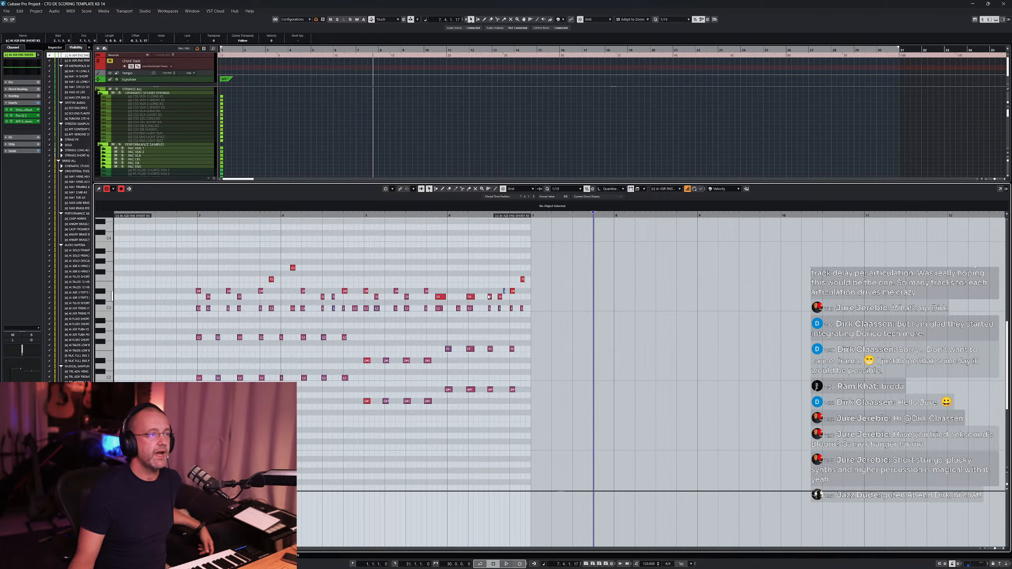
{"action": "left_click", "coordinate": [175, 216]}
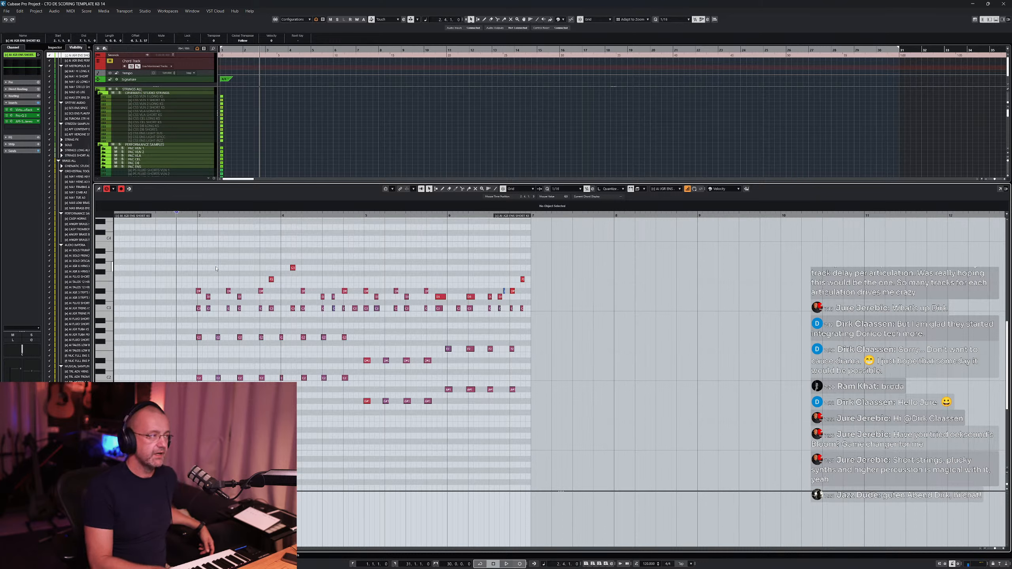
{"action": "key", "text": "space"}
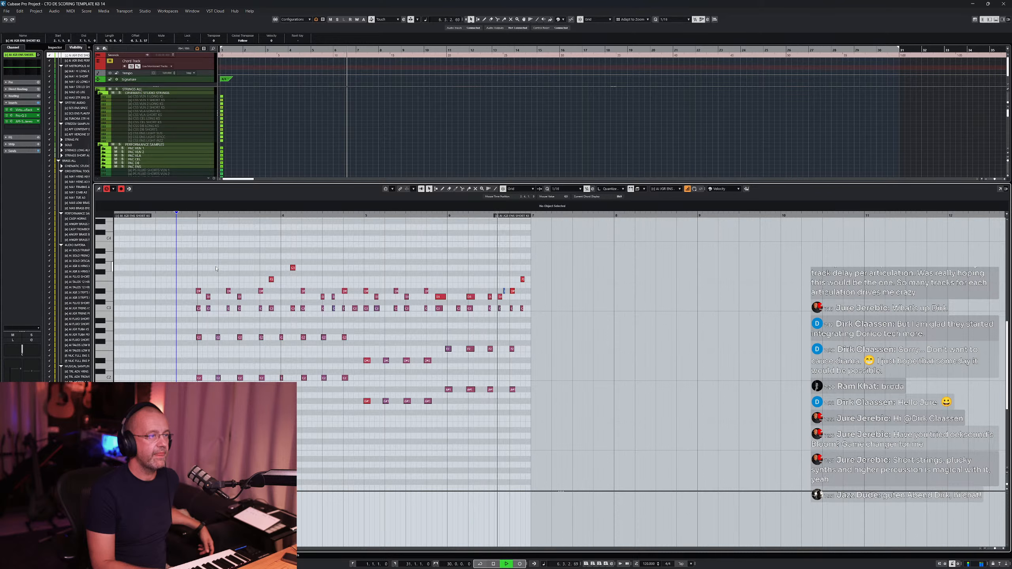
{"action": "key", "text": "space"}
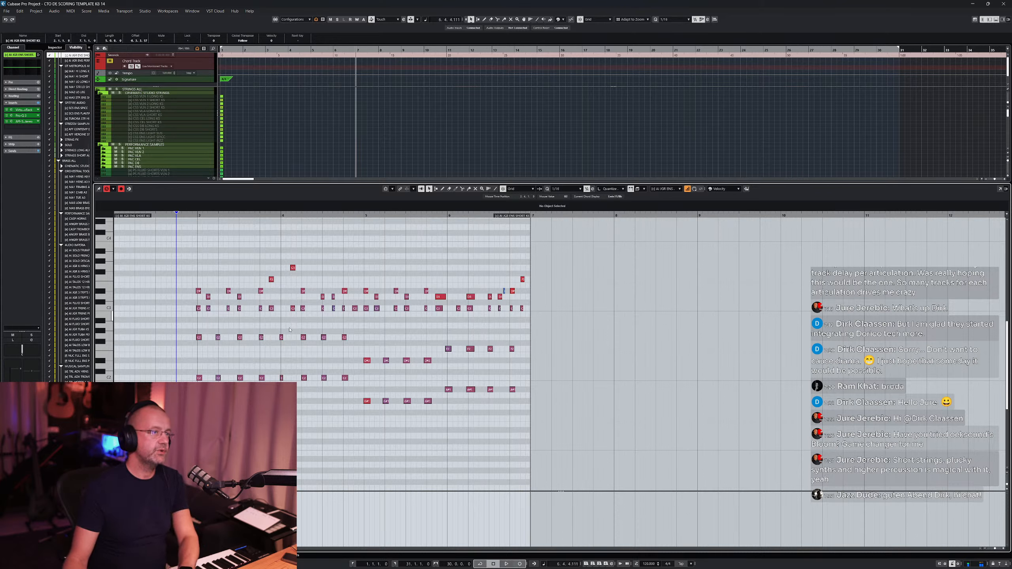
- Delete the stray note near the end of the recorded part
{"action": "left_click", "coordinate": [505, 292]}
{"action": "key", "text": "Delete"}
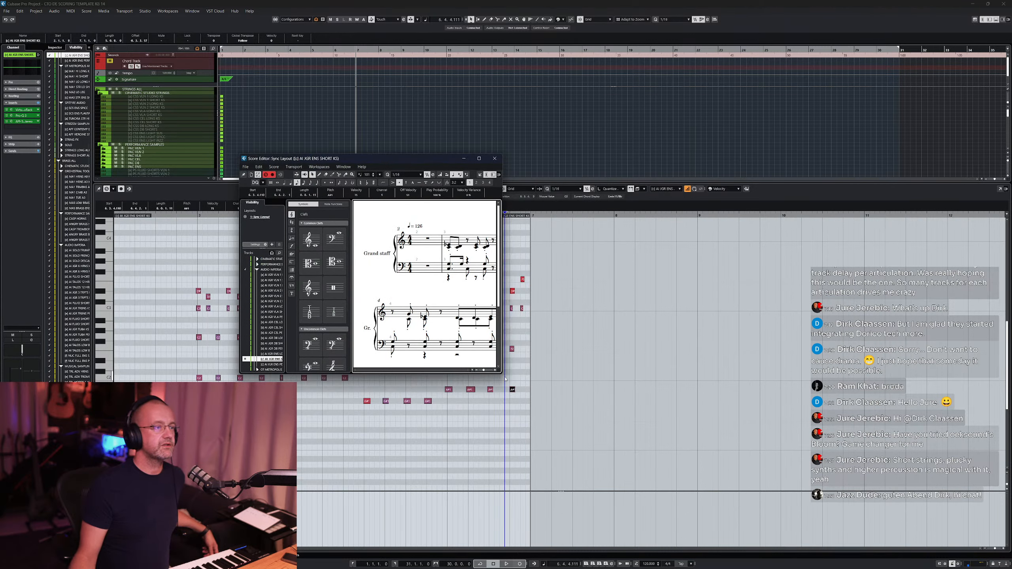
- Enlarge and move the Score Editor window and set its display quantize to 1/16 notes
{"action": "left_click_drag", "start_coordinate": [502, 375], "coordinate": [791, 471]}
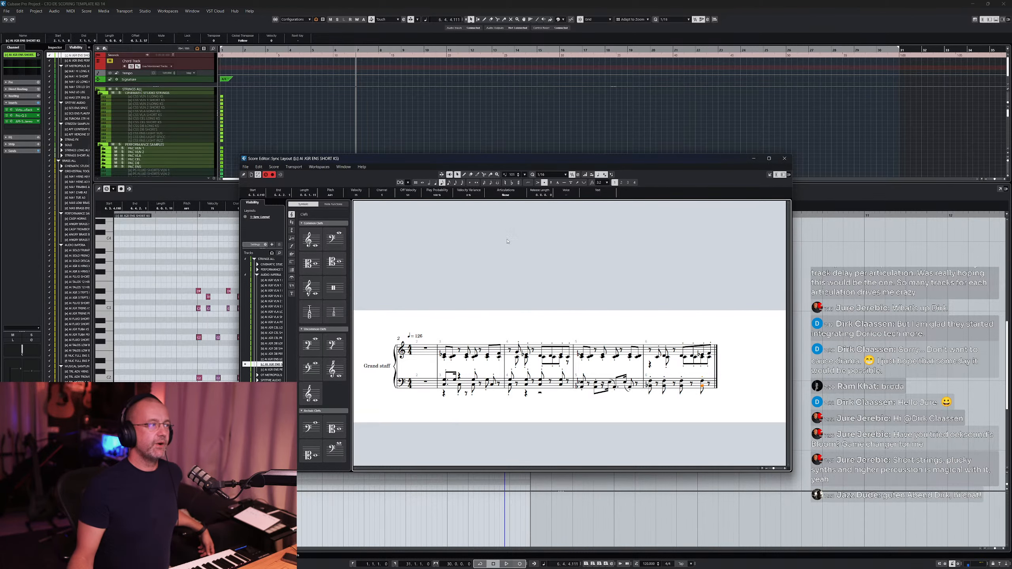
{"action": "left_click_drag", "start_coordinate": [407, 158], "coordinate": [489, 83]}
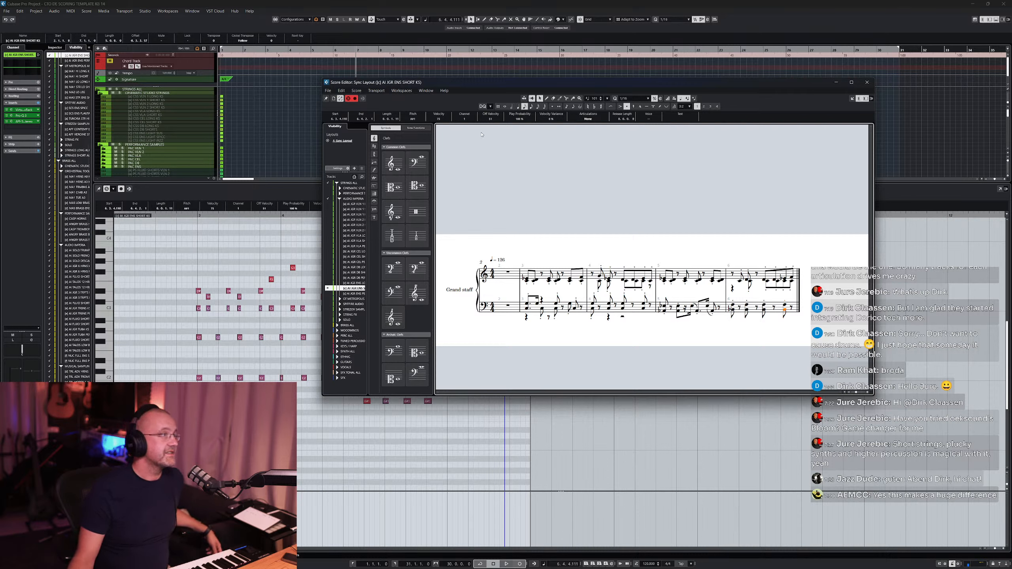
{"action": "left_click", "coordinate": [491, 107]}
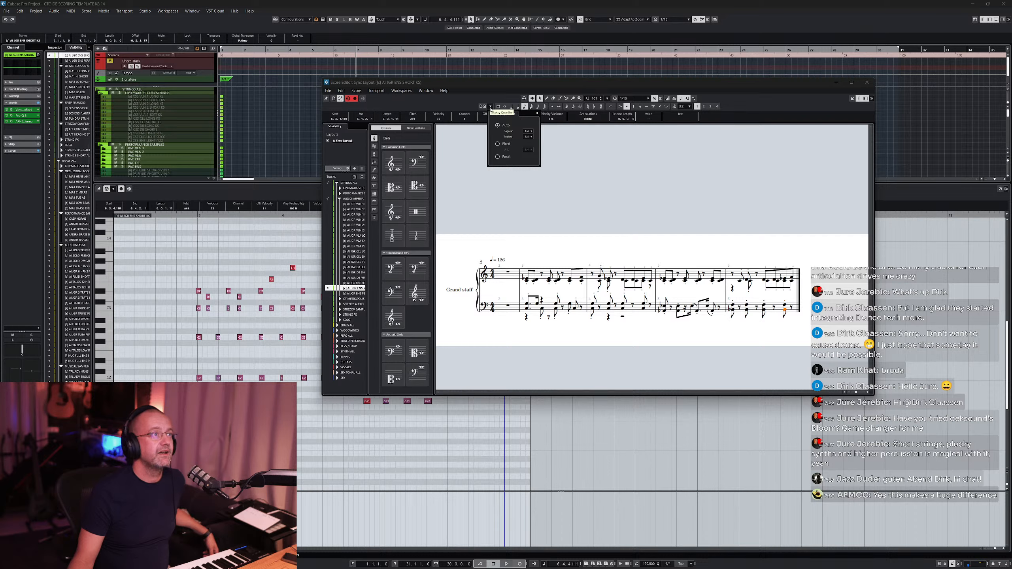
{"action": "left_click", "coordinate": [532, 131]}
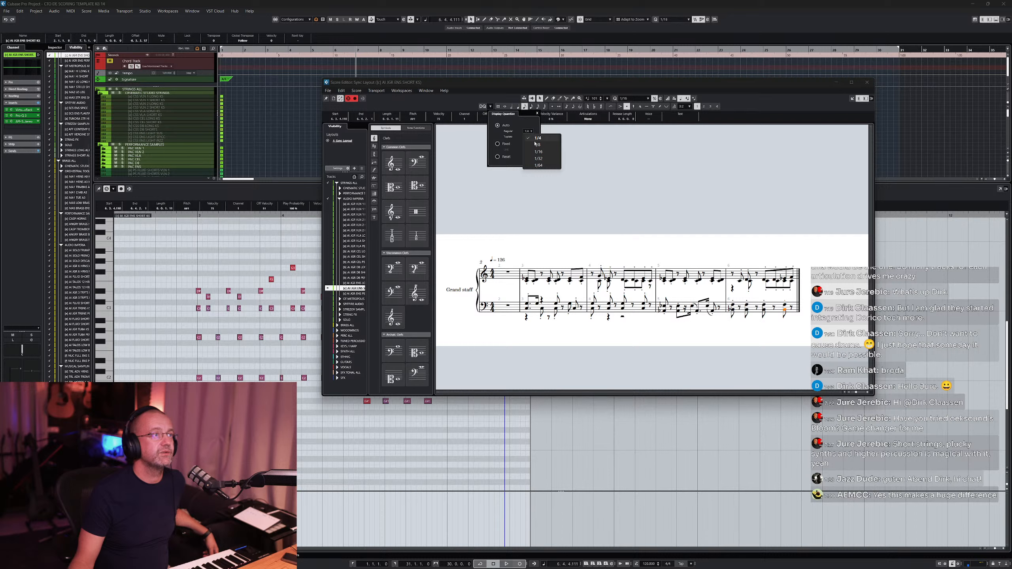
{"action": "left_click", "coordinate": [537, 144]}
{"action": "left_click", "coordinate": [532, 138]}
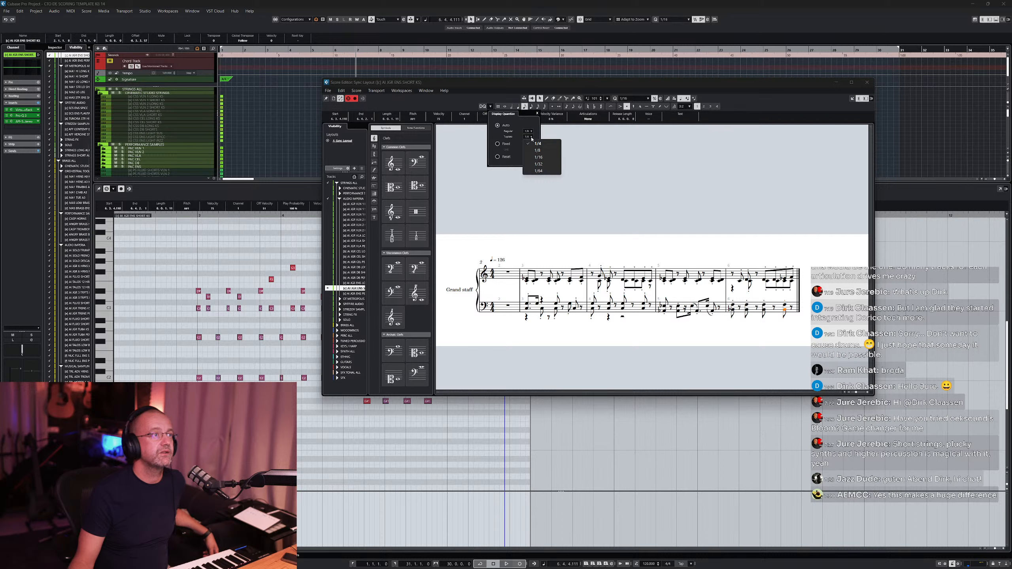
{"action": "left_click", "coordinate": [535, 157]}
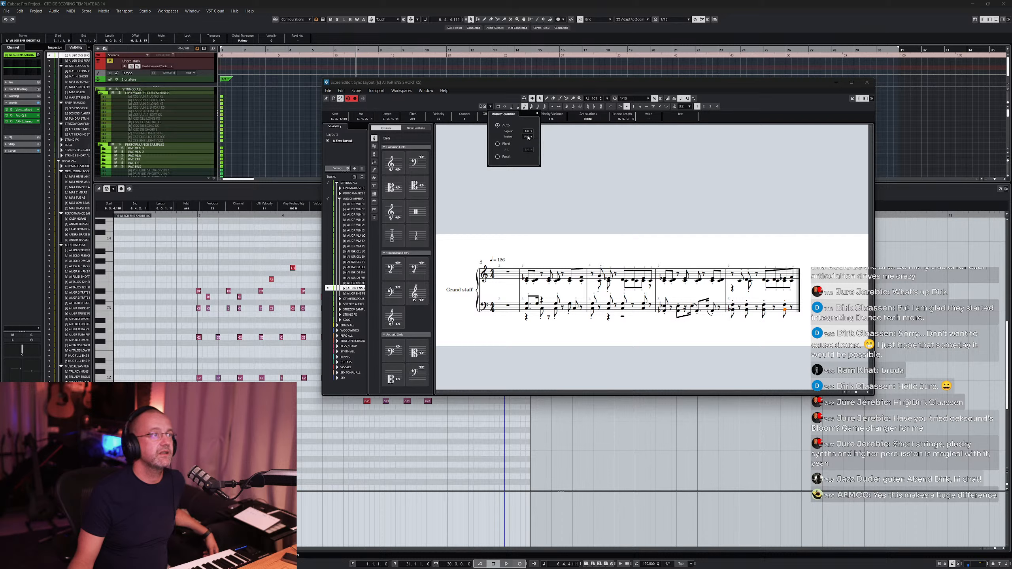
{"action": "left_click", "coordinate": [483, 107]}
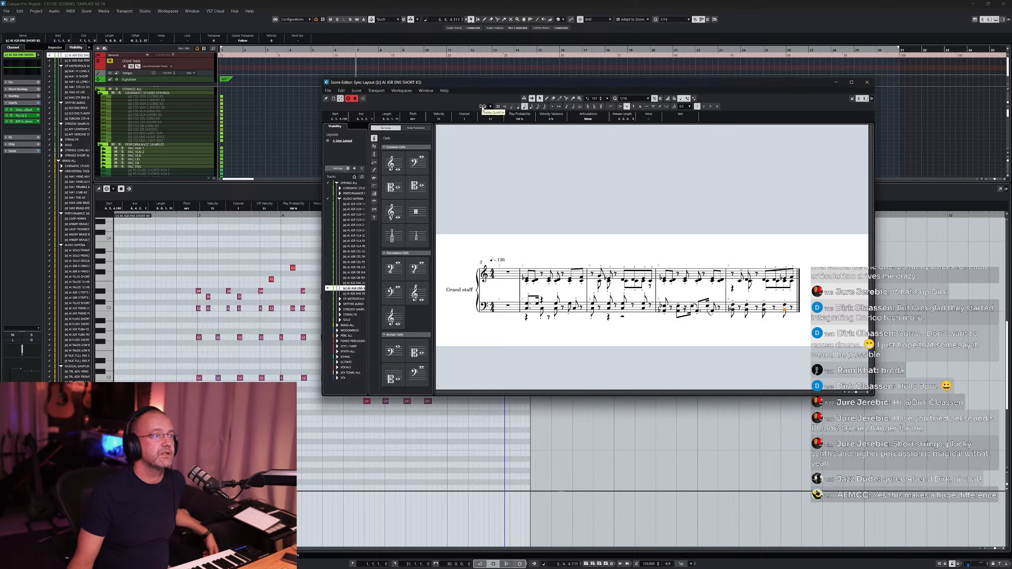
- Insert a display quantize event in the first bar of the score and close the Score Editor
{"action": "key", "text": "8"}
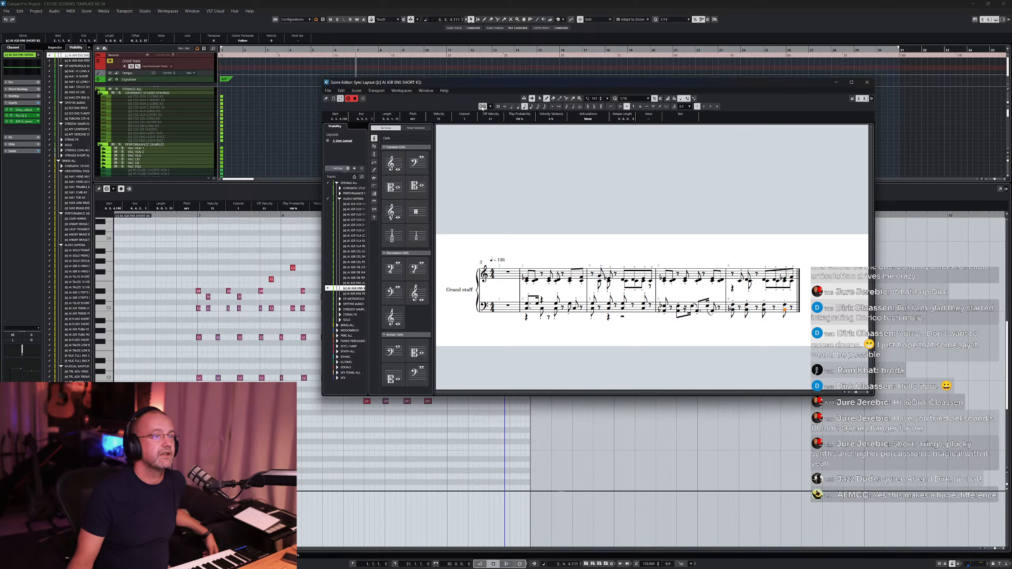
{"action": "left_click", "coordinate": [556, 252]}
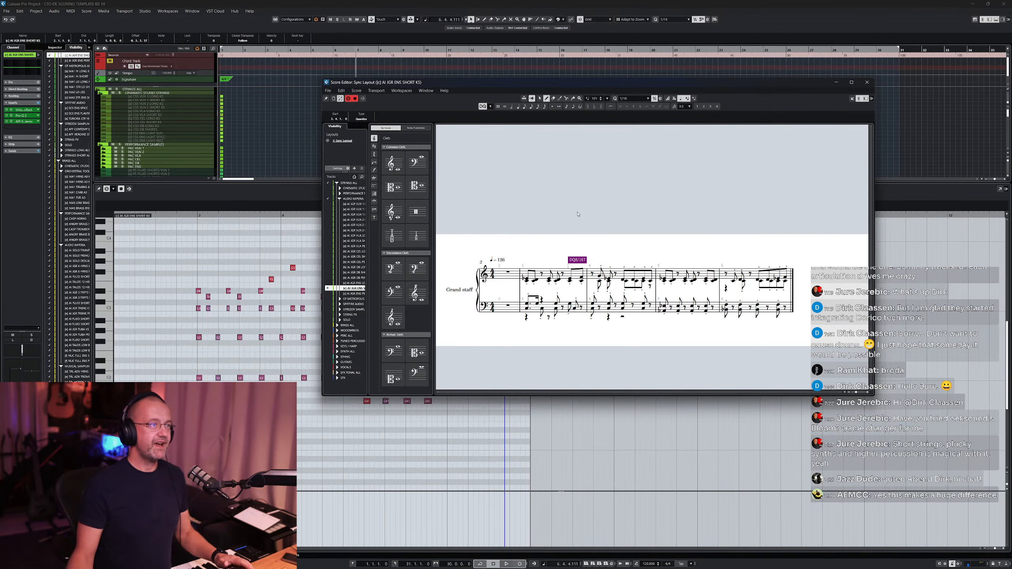
{"action": "left_click", "coordinate": [867, 82]}
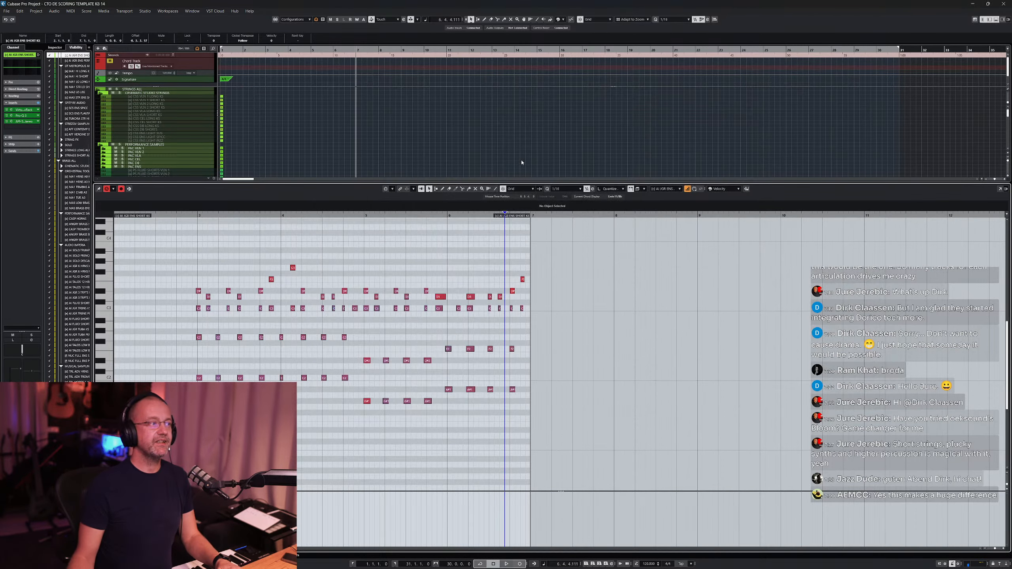
- Close the lower-zone editor and return to the project track list
{"action": "left_click", "coordinate": [419, 262]}
{"action": "key", "text": "Return"}
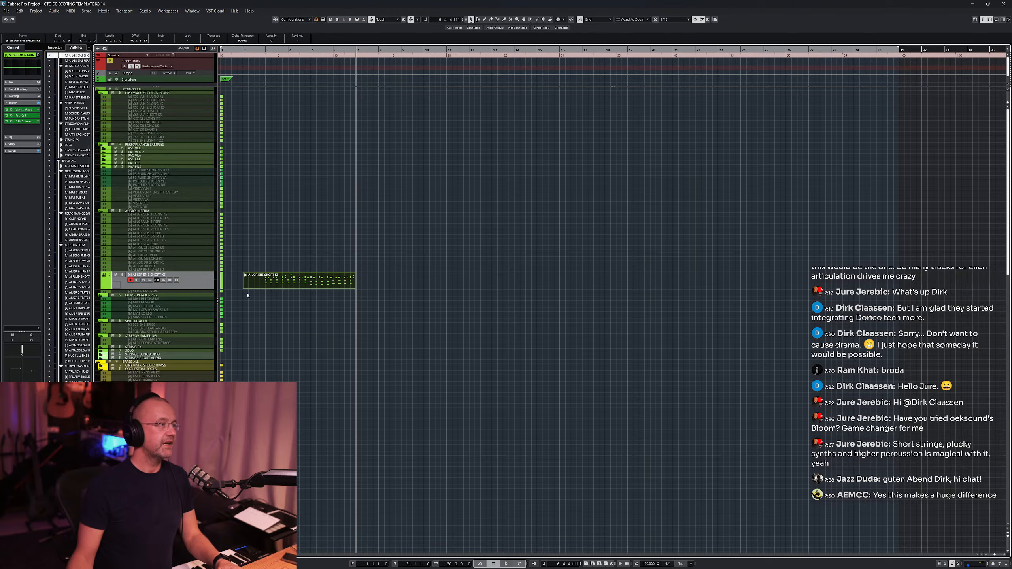
{"action": "scroll", "coordinate": [258, 263], "scroll_direction": "down", "scroll_amount": 5}
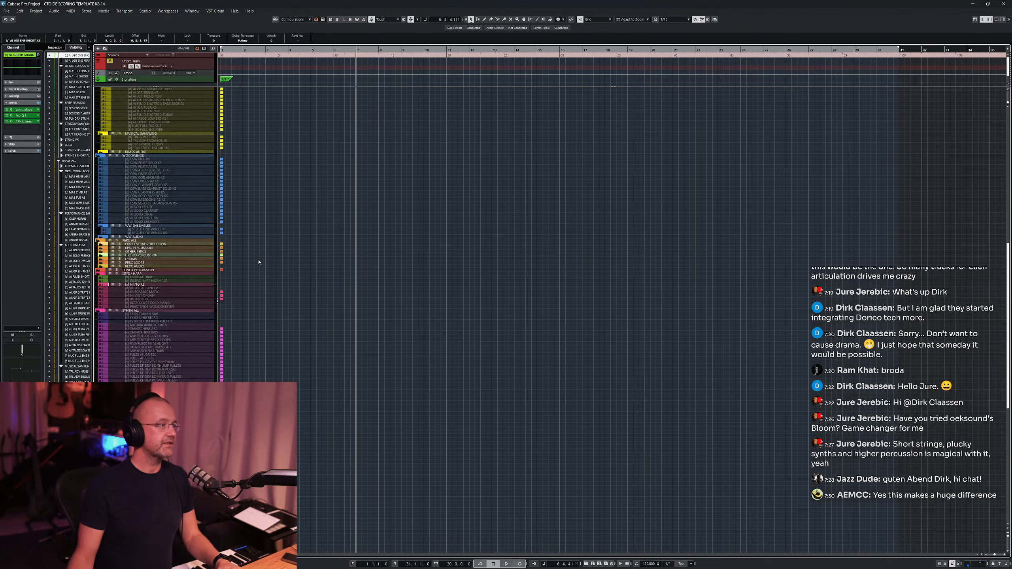
- Record a short phrase on the selected instrument track starting at bar 2 and open the recorded part in the key editor
{"action": "left_click", "coordinate": [159, 286]}
{"action": "scroll", "coordinate": [309, 260], "scroll_direction": "up", "scroll_amount": 5}
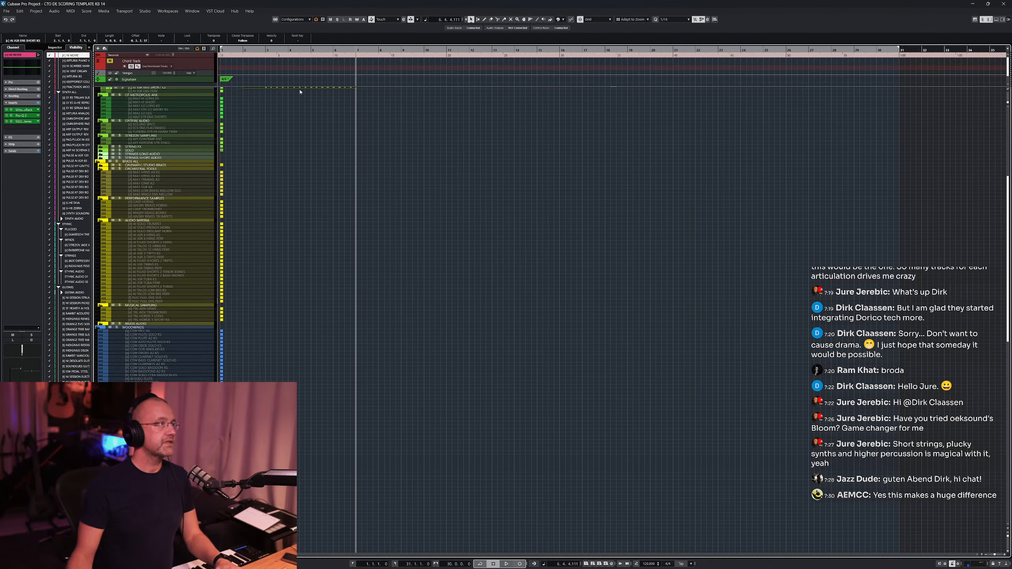
{"action": "left_click", "coordinate": [244, 50]}
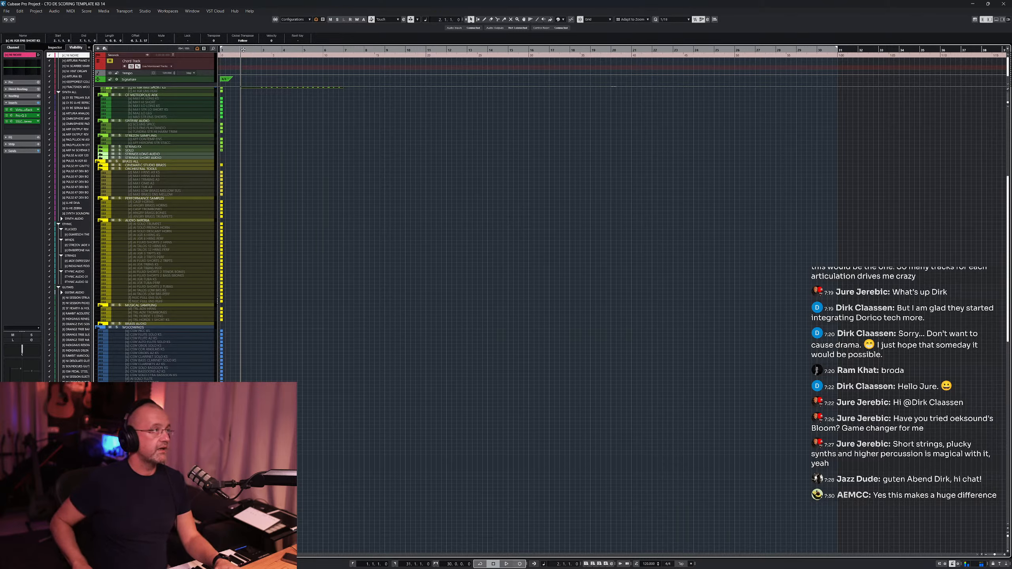
{"action": "key", "text": "KP_Multiply"}
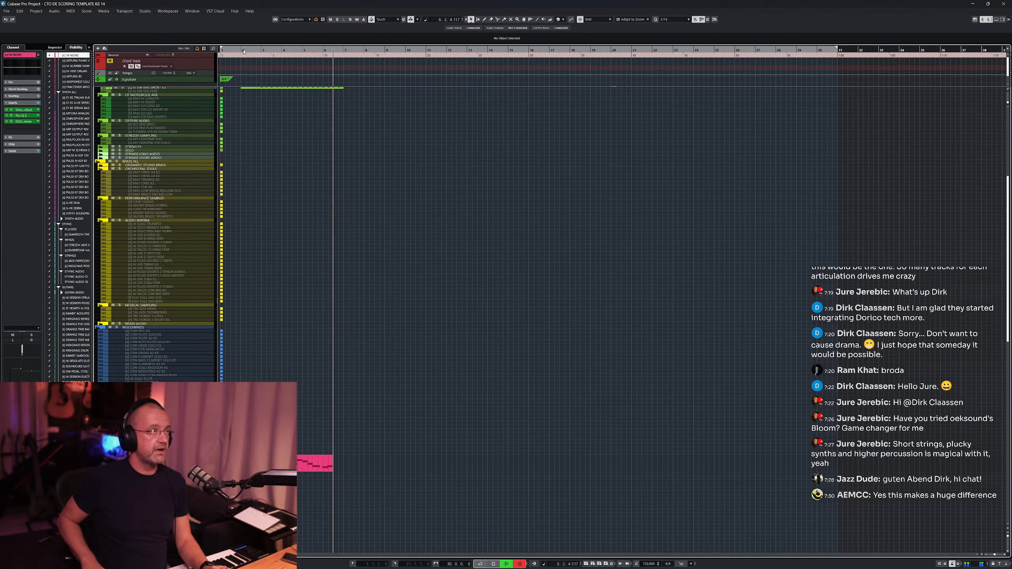
{"action": "key", "text": "space"}
{"action": "key", "text": "Return"}
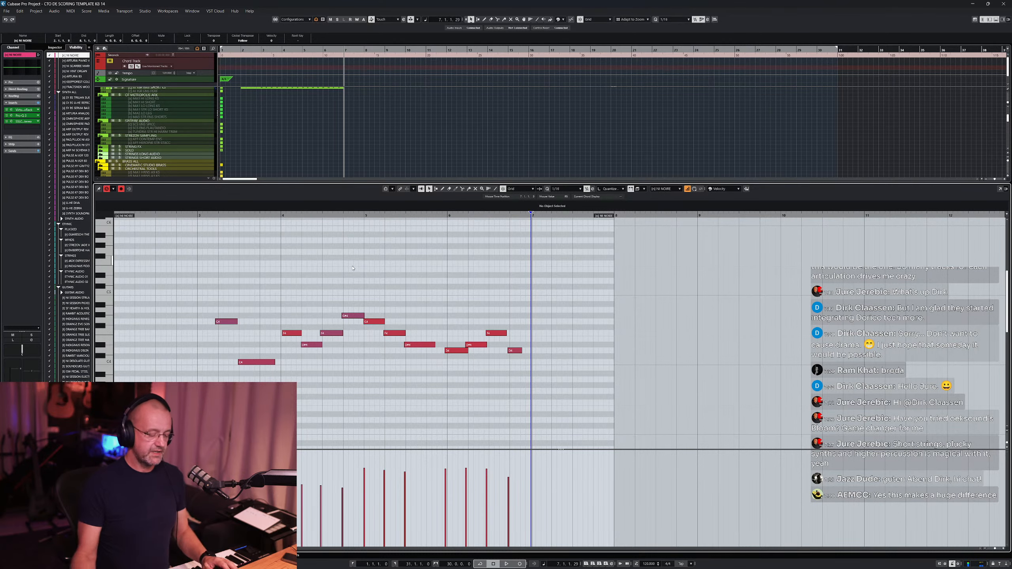
- Open the part in the Score Editor, reposition its window, and inspect the display quantize event in the first bar
{"action": "key", "text": "ctrl+r"}
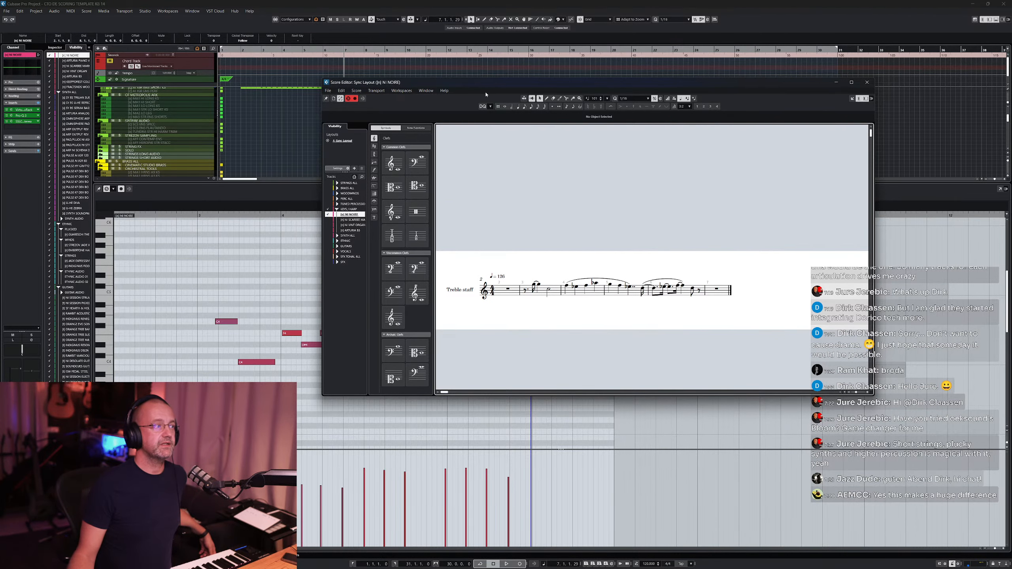
{"action": "left_click_drag", "start_coordinate": [478, 85], "coordinate": [433, 78]}
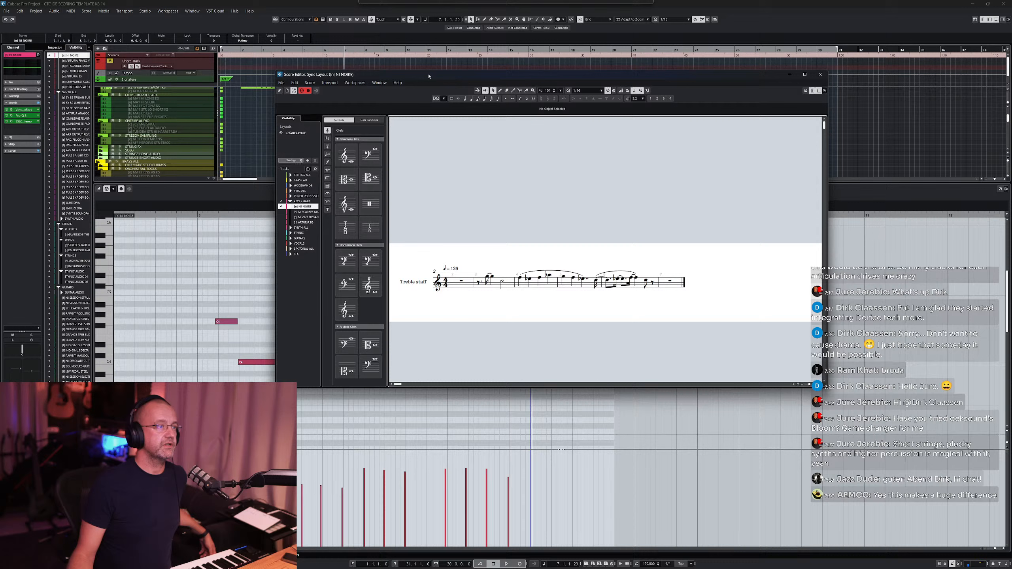
{"action": "left_click", "coordinate": [445, 100]}
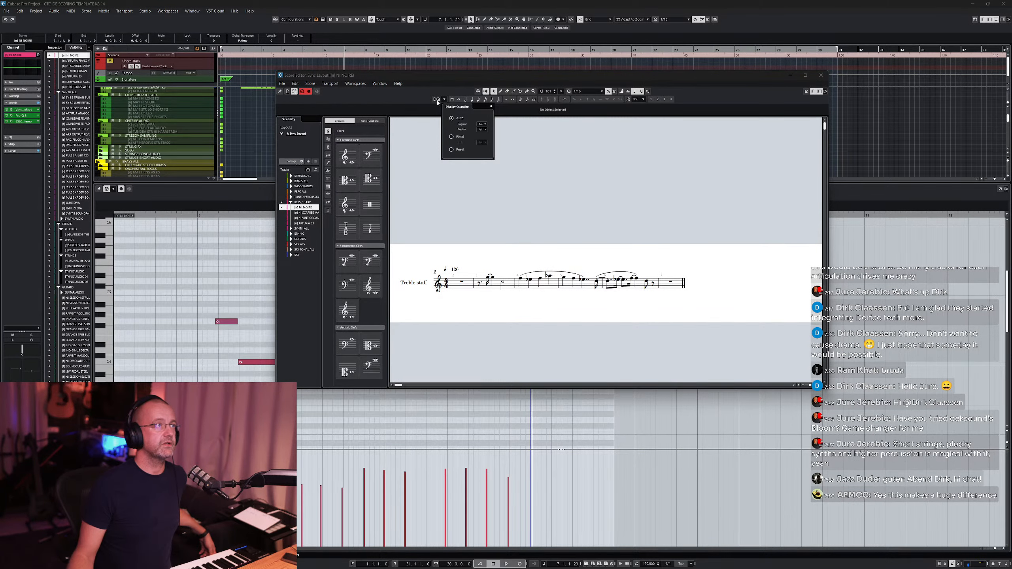
{"action": "left_click", "coordinate": [437, 99]}
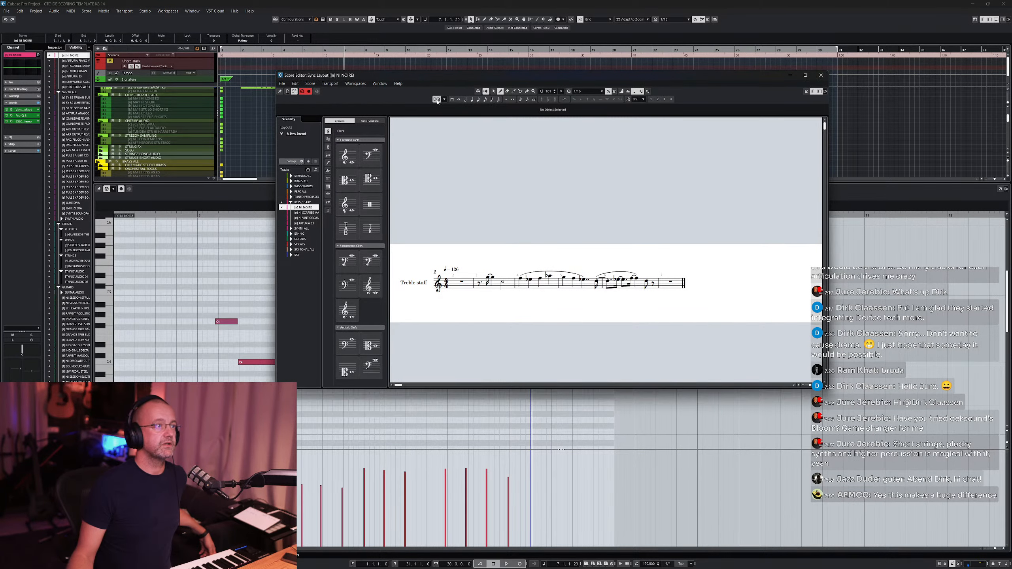
{"action": "left_click", "coordinate": [494, 272]}
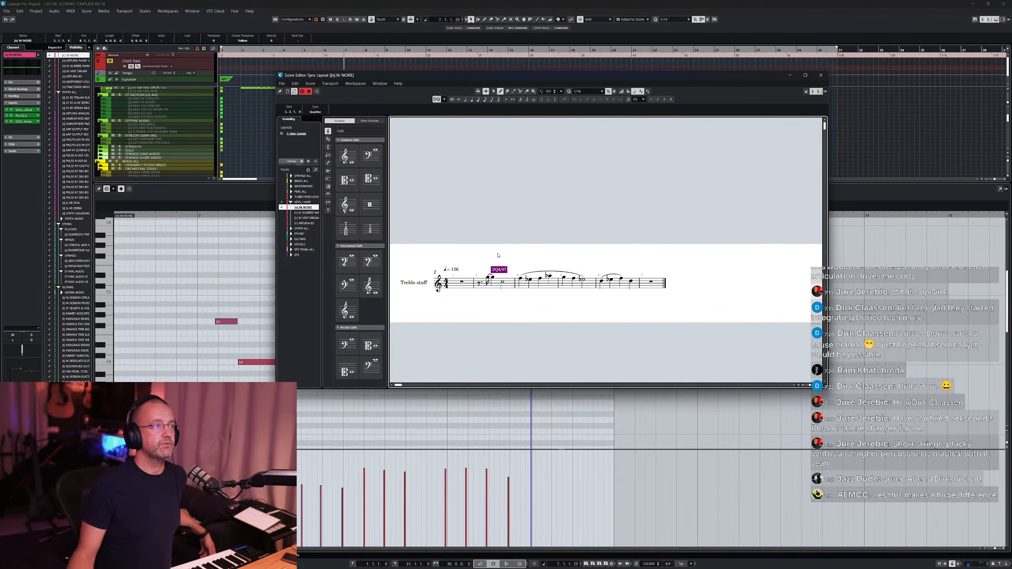
{"action": "left_click", "coordinate": [487, 279]}
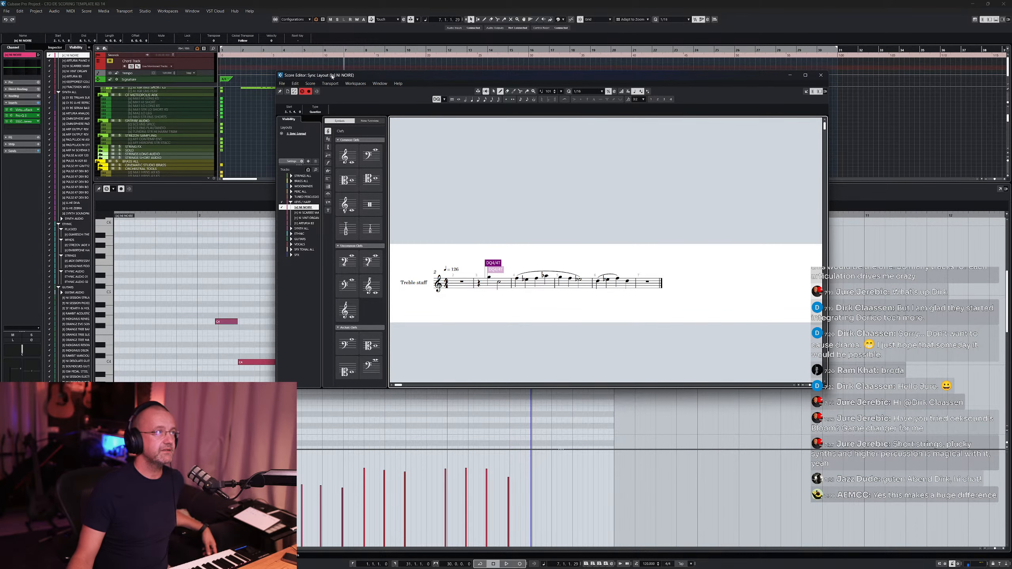
{"action": "left_click_drag", "start_coordinate": [333, 77], "coordinate": [499, 96]}
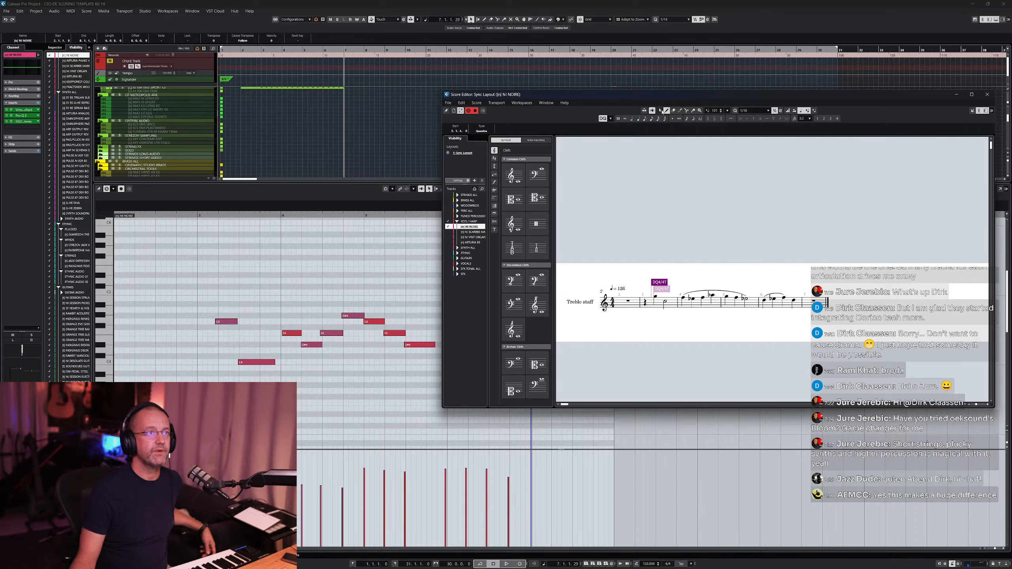
{"action": "left_click", "coordinate": [658, 257]}
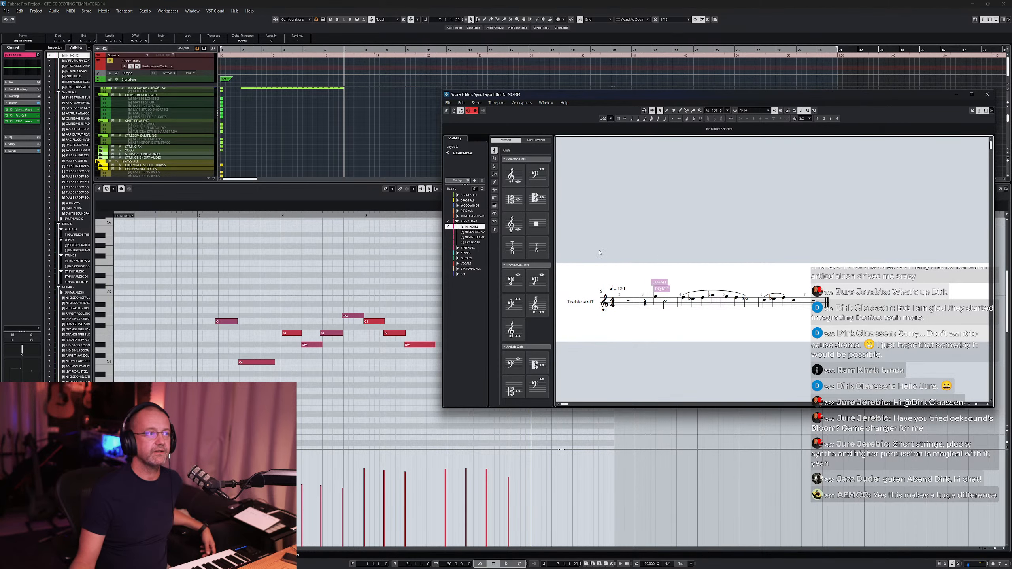
{"action": "left_click_drag", "start_coordinate": [594, 104], "coordinate": [501, 93]}
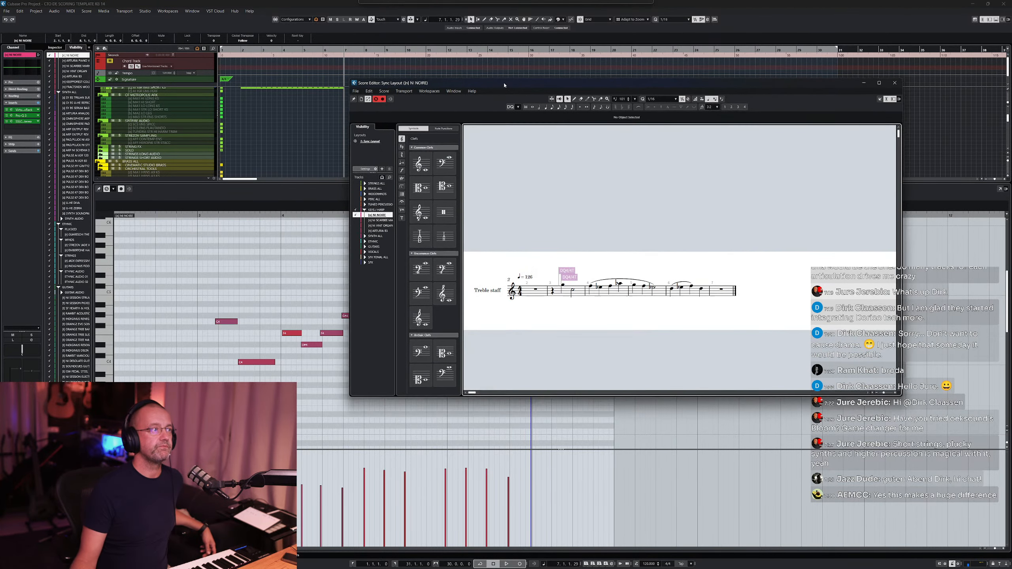
- Browse the Score Editor's track list to view the AJ JGR ENS SHORT KS track's score, then close the Score Editor
{"action": "left_click", "coordinate": [364, 184]}
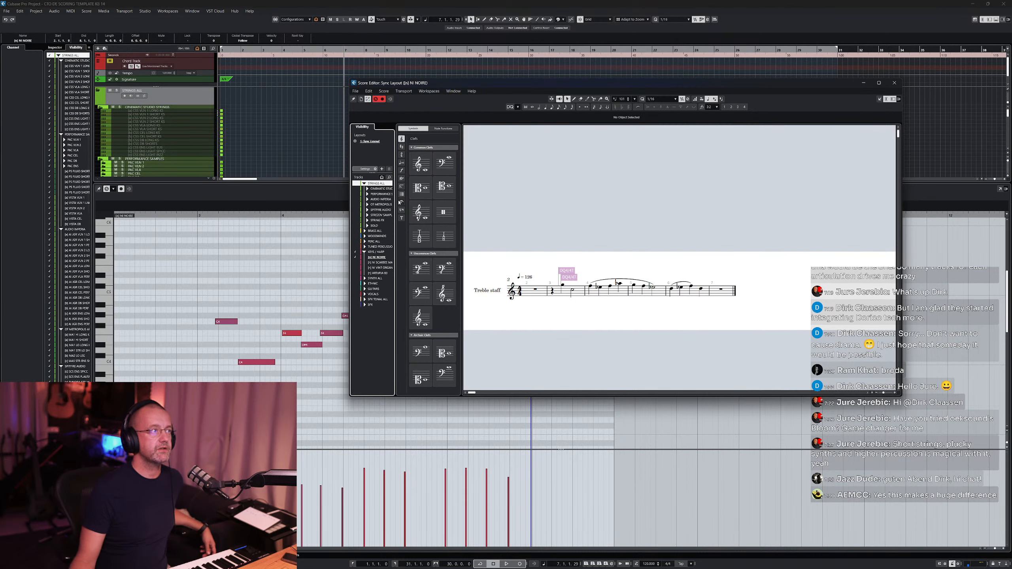
{"action": "left_click", "coordinate": [370, 200]}
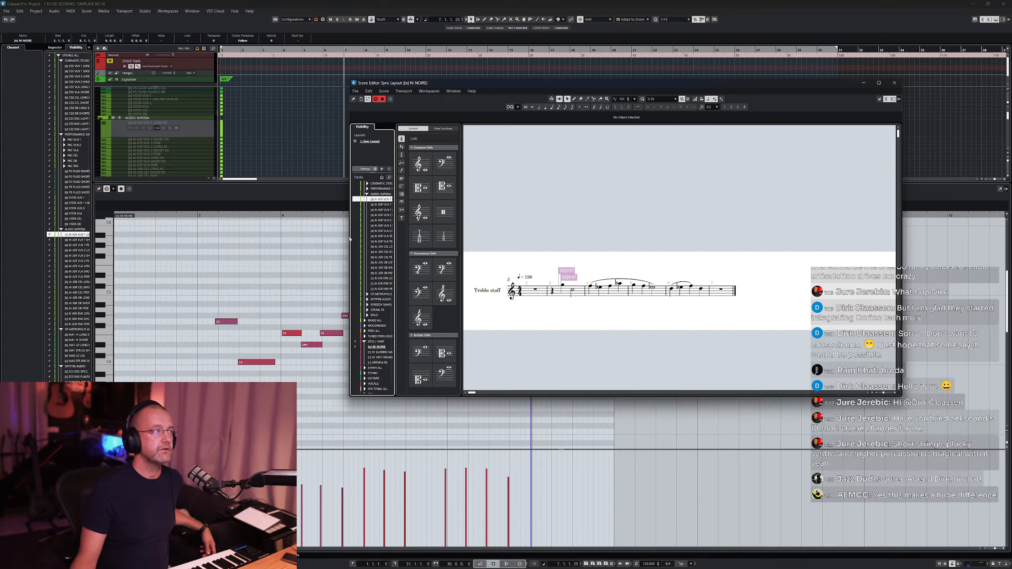
{"action": "left_click_drag", "start_coordinate": [394, 242], "coordinate": [439, 249]}
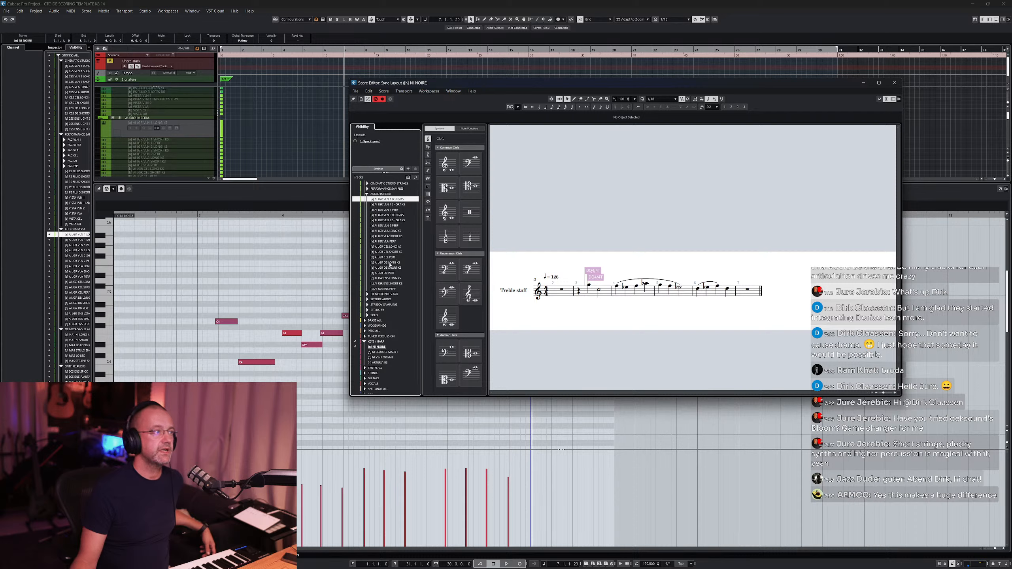
{"action": "left_click", "coordinate": [390, 284]}
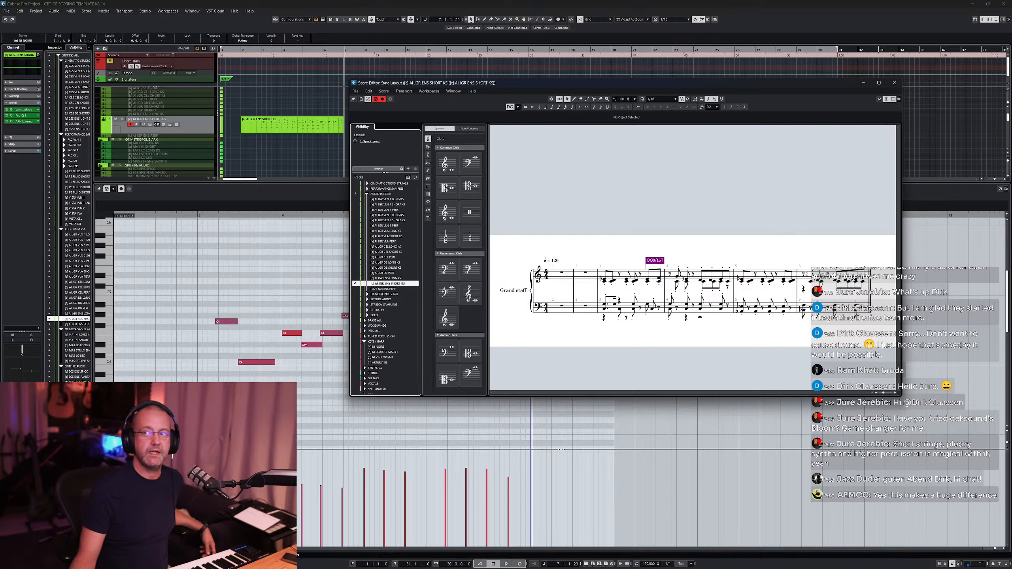
{"action": "left_click", "coordinate": [381, 347]}
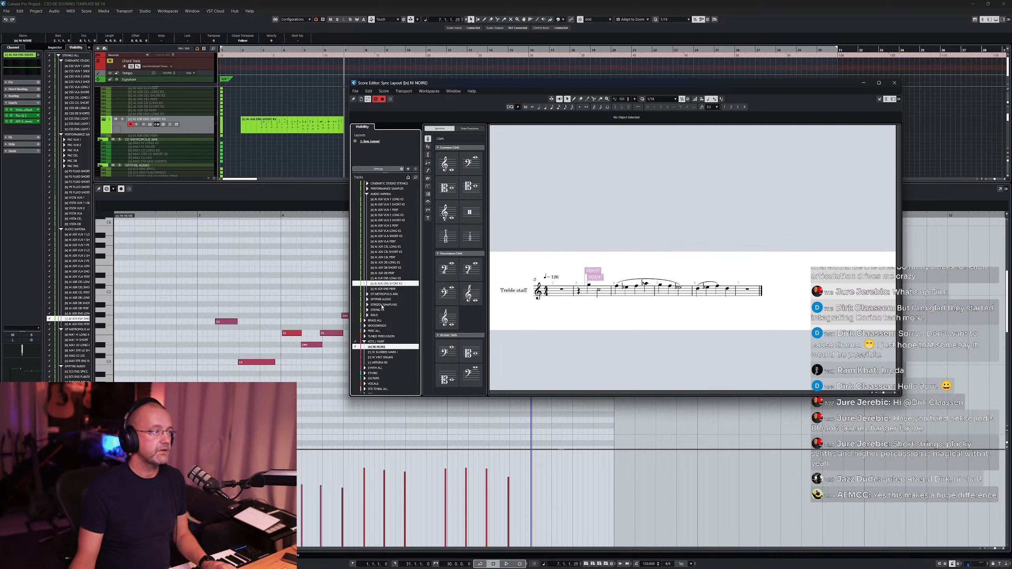
{"action": "left_click", "coordinate": [382, 284]}
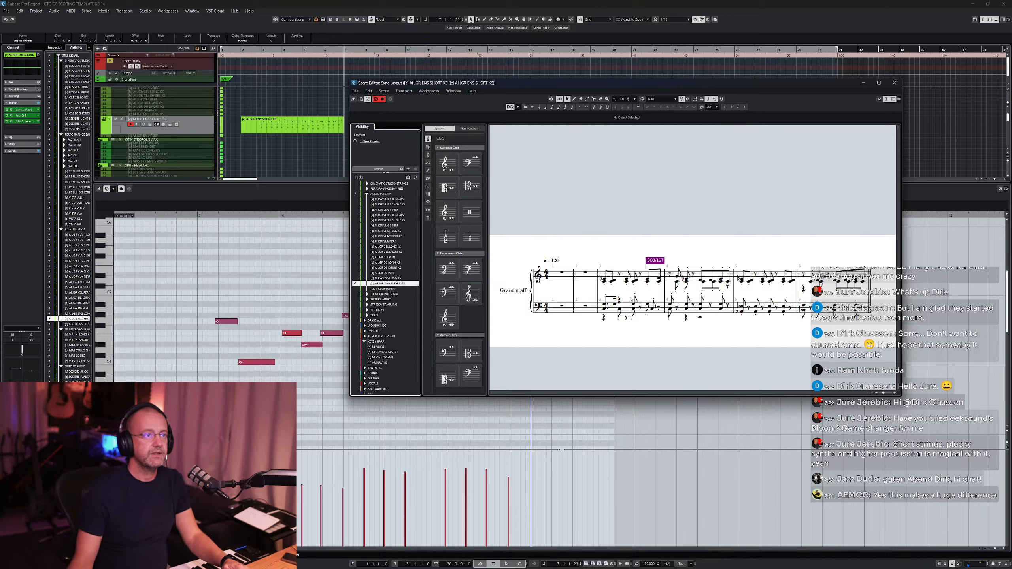
{"action": "left_click", "coordinate": [895, 83]}
- Set the key editor's quantize value to 1/8 and close the editor
{"action": "left_click", "coordinate": [469, 282]}
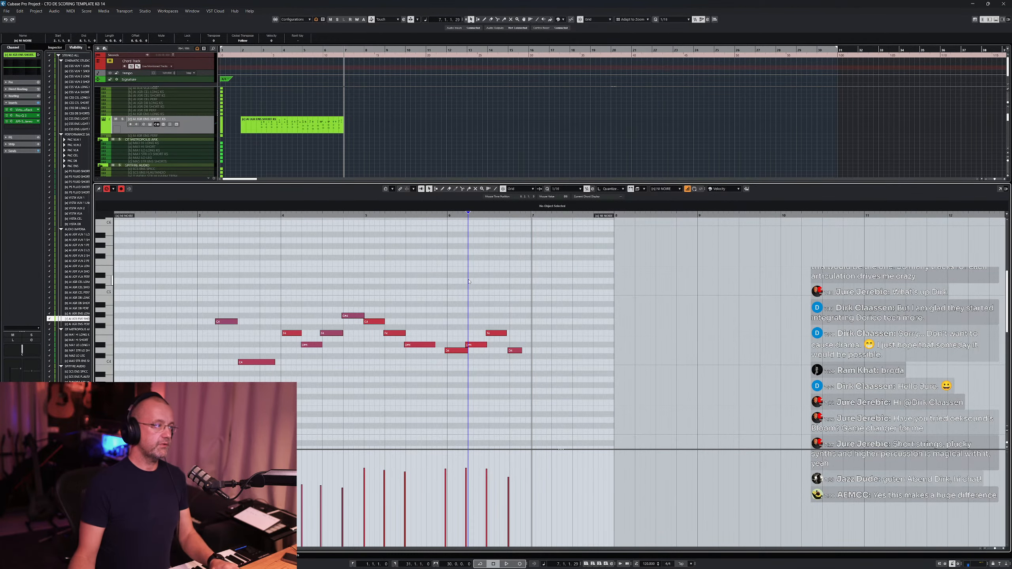
{"action": "left_click", "coordinate": [565, 189]}
{"action": "left_click", "coordinate": [566, 217]}
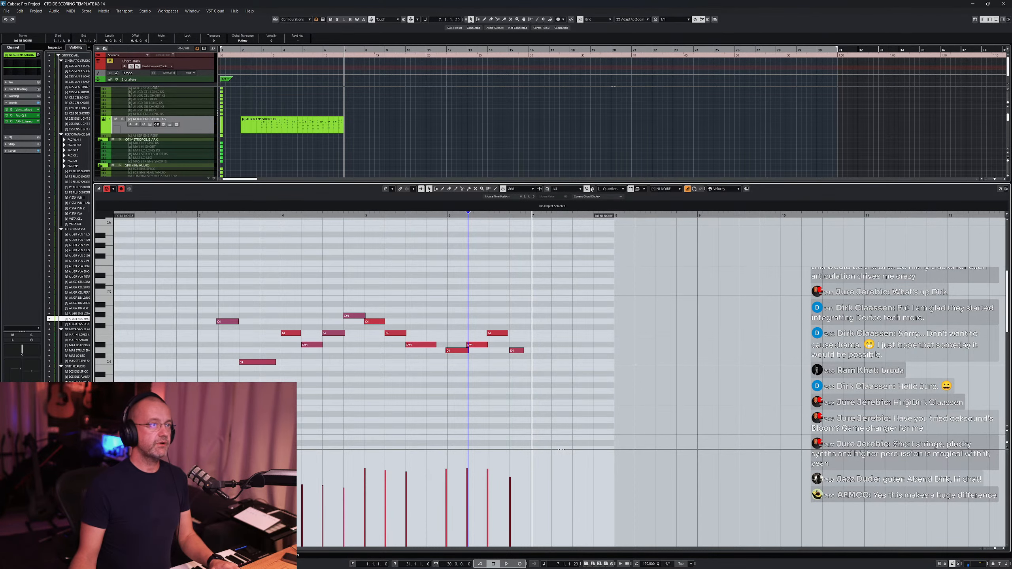
{"action": "left_click", "coordinate": [587, 190]}
{"action": "key", "text": "Return"}
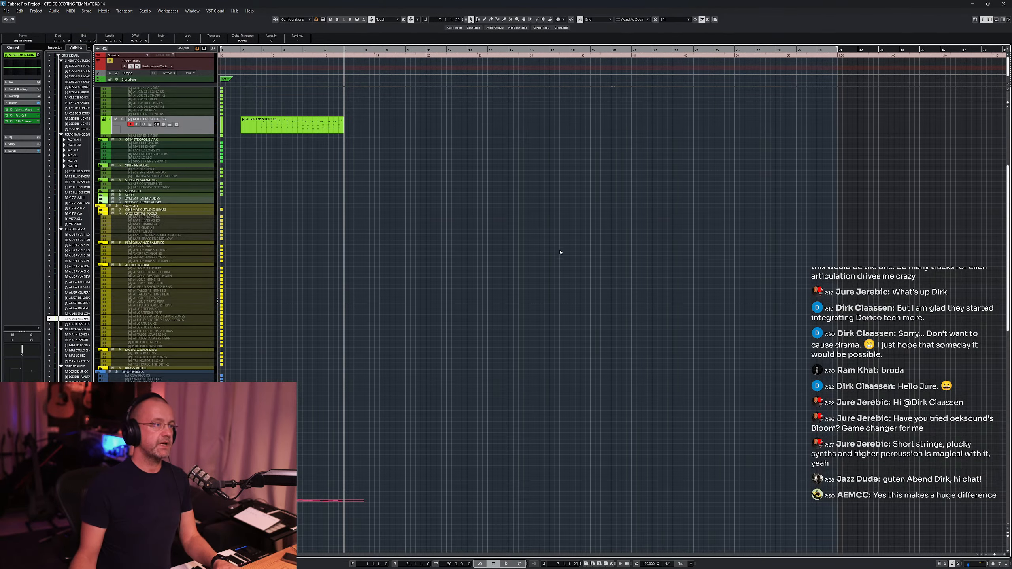
- Open the ensemble short strings part in the key editor, set quantize to 1/8, and quantize its notes
{"action": "key", "text": "Return"}
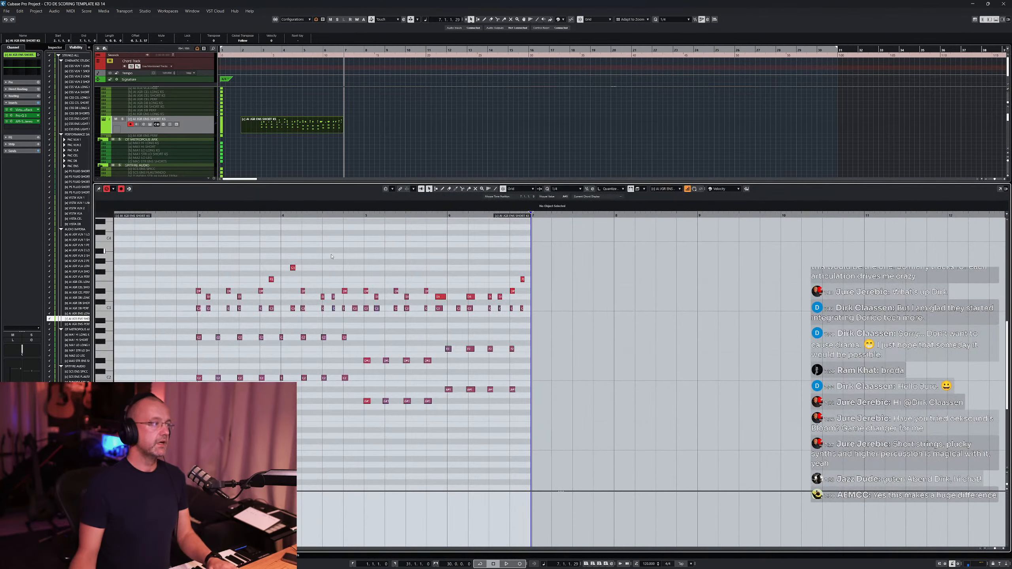
{"action": "left_click", "coordinate": [570, 189]}
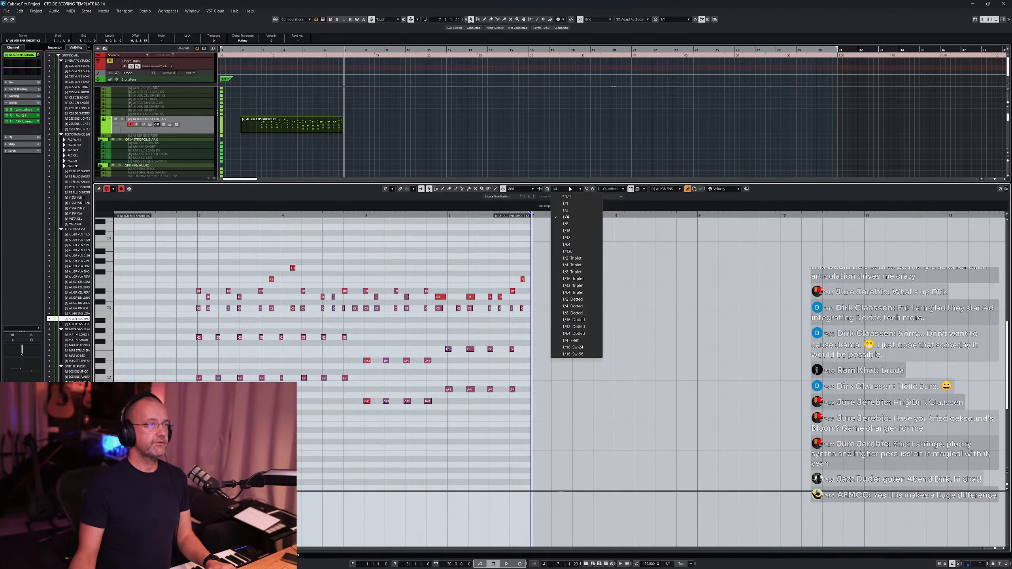
{"action": "left_click", "coordinate": [566, 224]}
{"action": "left_click", "coordinate": [406, 254]}
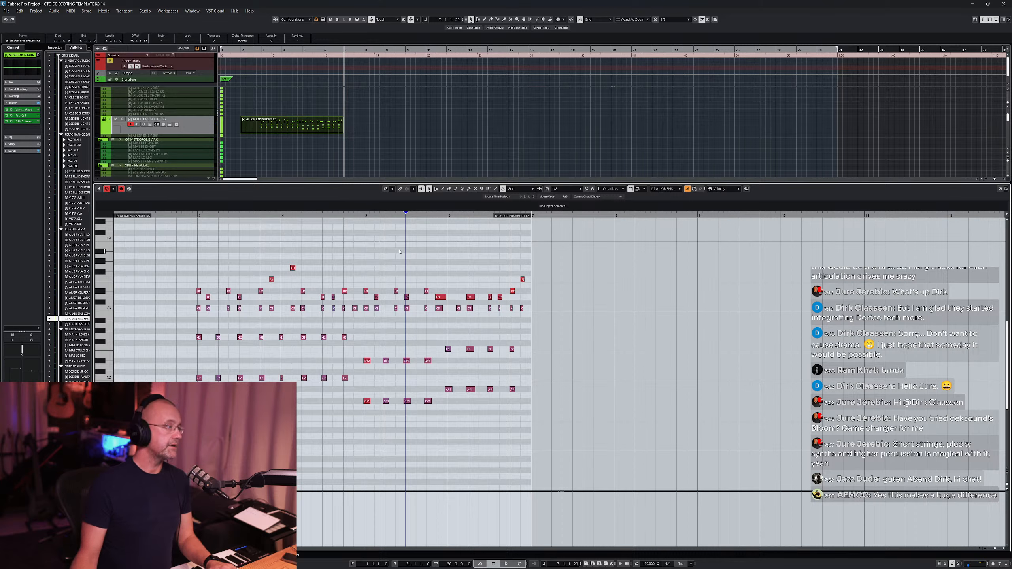
{"action": "key", "text": "q"}
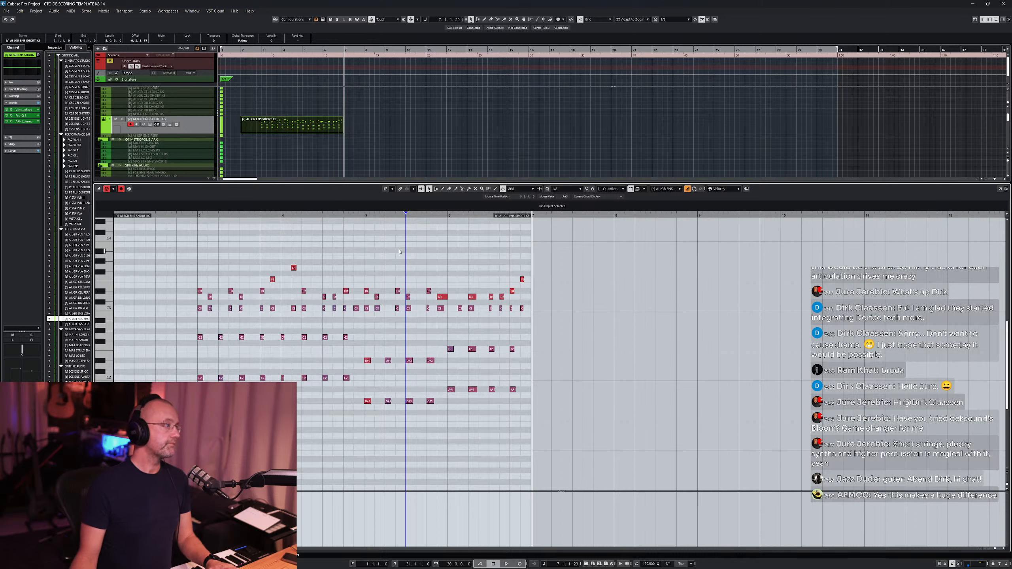
- Play back the quantized strings part from the start of the phrase
{"action": "left_click", "coordinate": [189, 217]}
{"action": "key", "text": "space"}
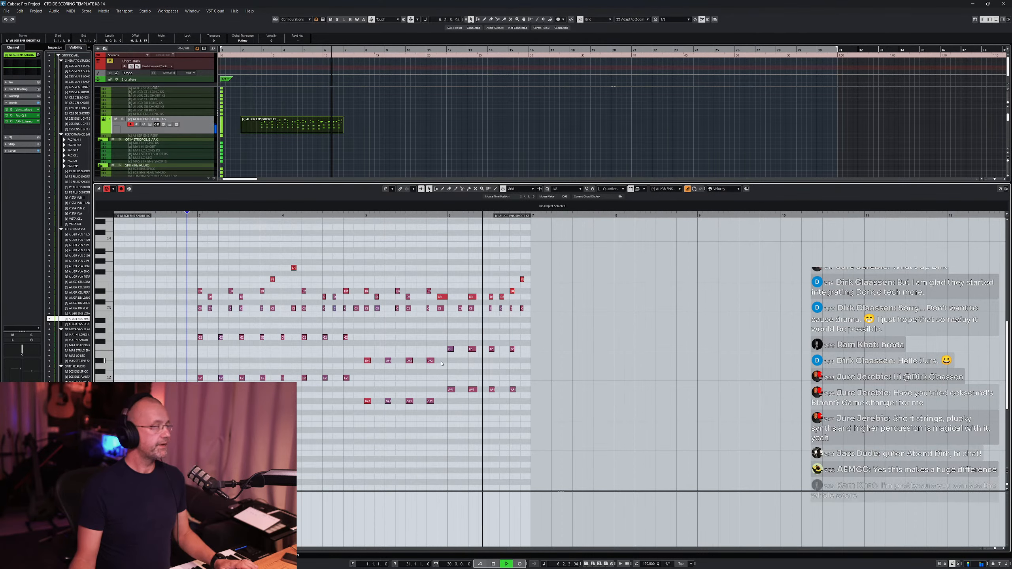
{"action": "key", "text": "space"}
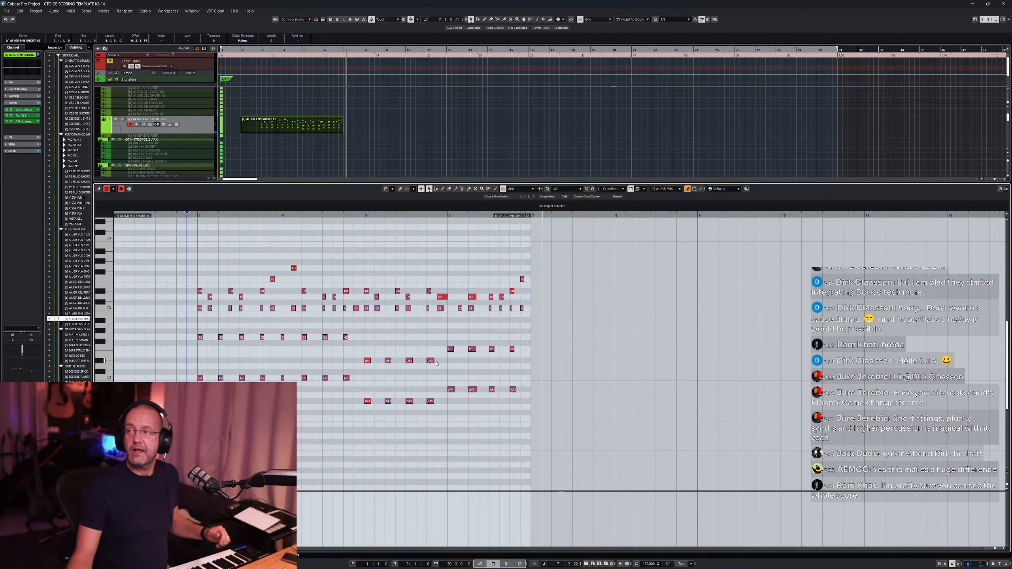
- Close the key editor and view the strings part together with the other staff in the Score Editor, then close it
{"action": "key", "text": "ctrl+e"}
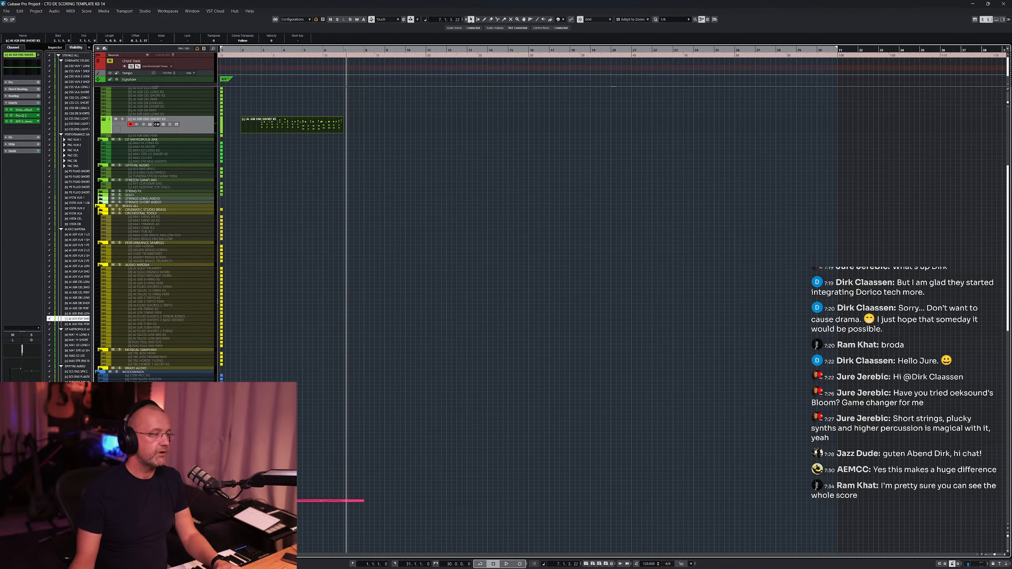
{"action": "left_click", "coordinate": [318, 119]}
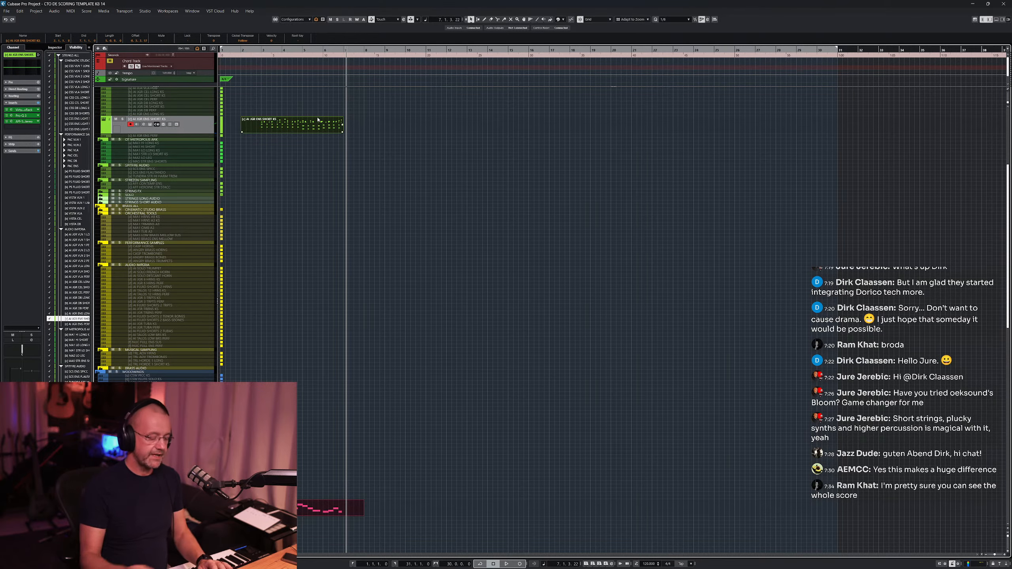
{"action": "key", "text": "ctrl+r"}
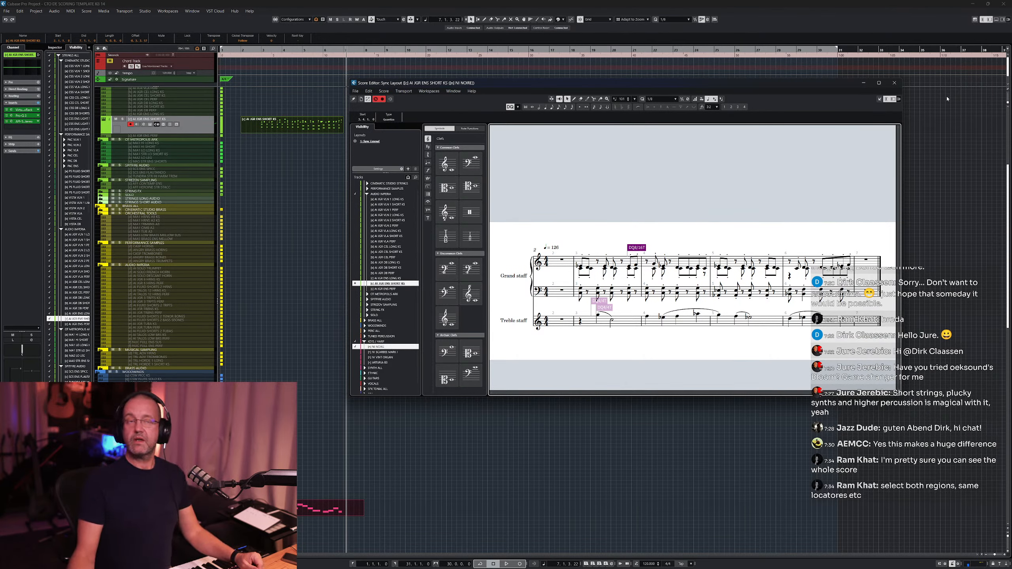
{"action": "left_click", "coordinate": [895, 84]}
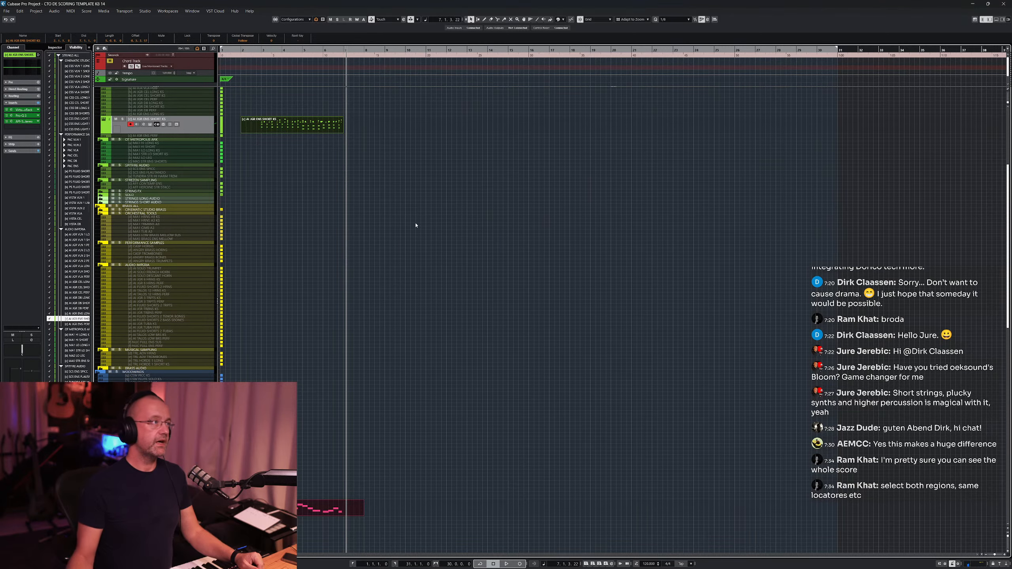
- Open the short strings part in the lower-zone key editor and enlarge its velocity controller lane
{"action": "double_click", "coordinate": [294, 125]}
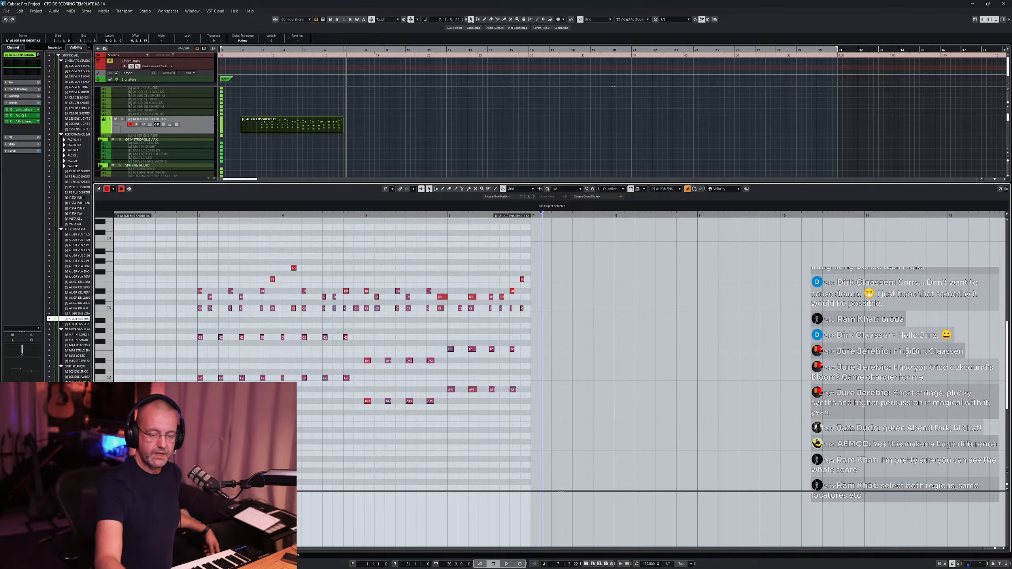
{"action": "left_click_drag", "start_coordinate": [542, 492], "coordinate": [542, 449]}
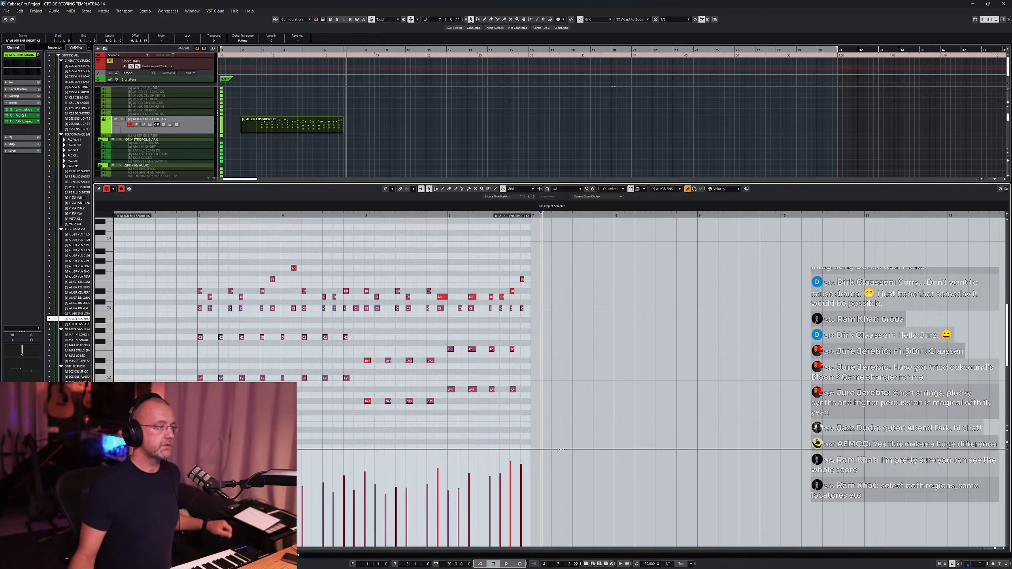
- Select all notes of the part and level their velocities to an even value
{"action": "key", "text": "ctrl+a"}
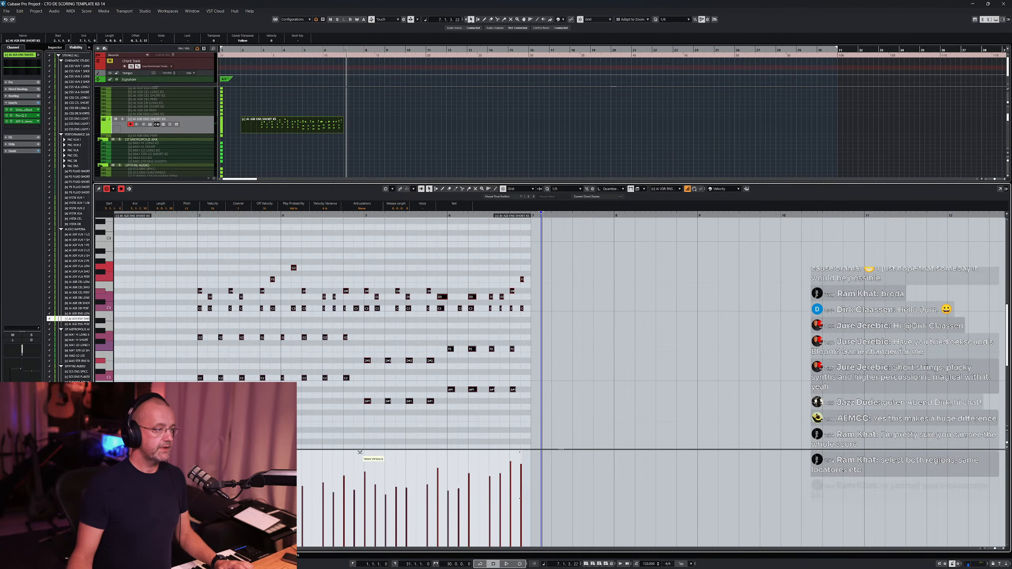
{"action": "left_click_drag", "start_coordinate": [368, 454], "coordinate": [335, 433]}
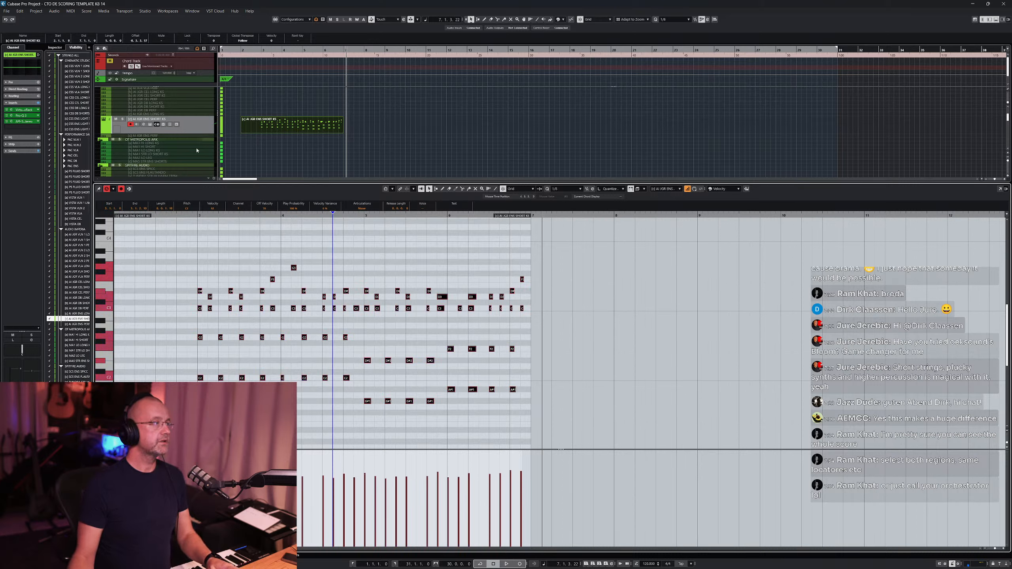
- Play back the strings phrase from bar 3 to hear the levelled velocities
{"action": "left_click", "coordinate": [195, 215]}
{"action": "left_click", "coordinate": [234, 250]}
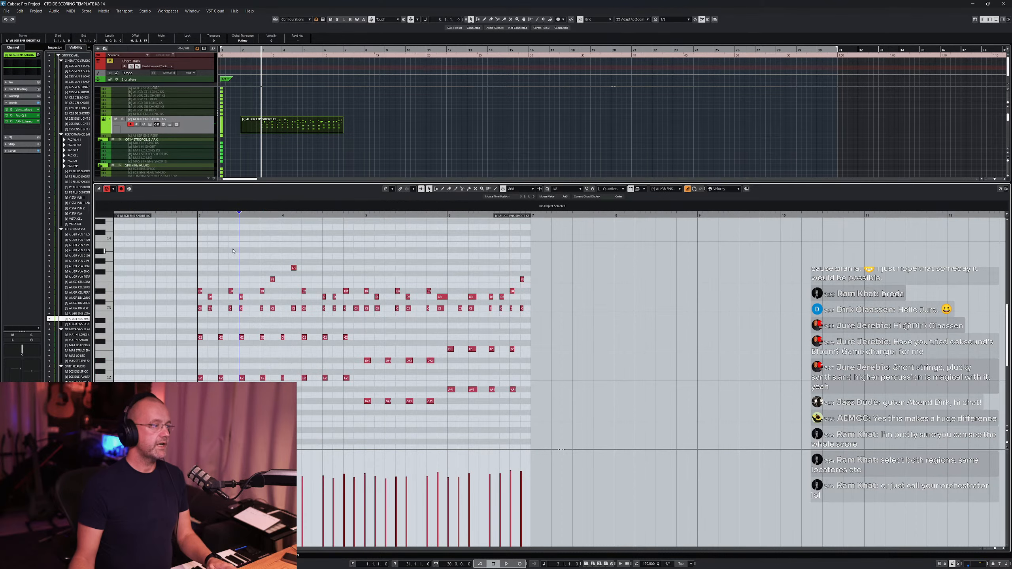
{"action": "key", "text": "space"}
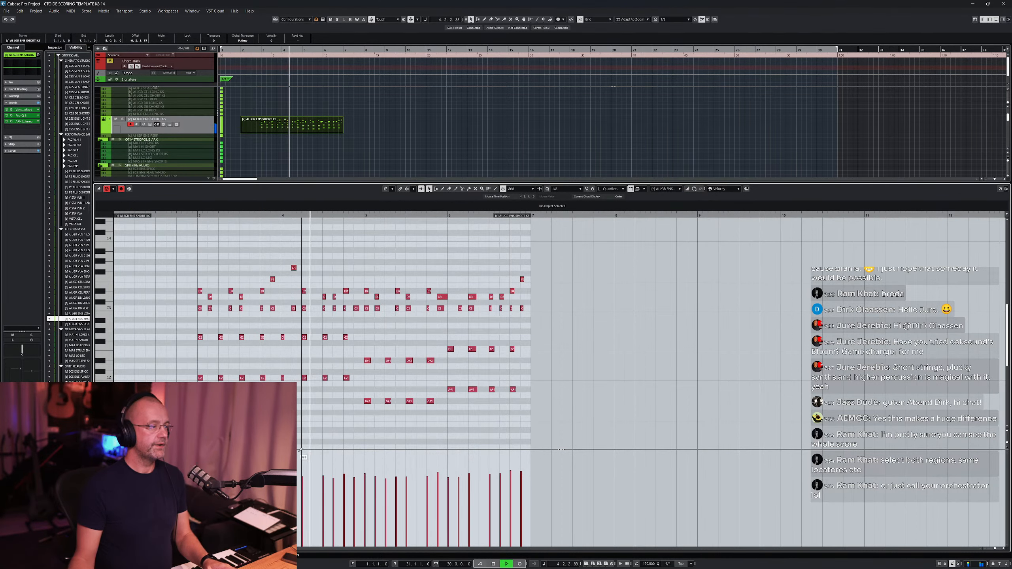
{"action": "key", "text": "space"}
- Select all notes again and play the phrase back once more
{"action": "key", "text": "ctrl+a"}
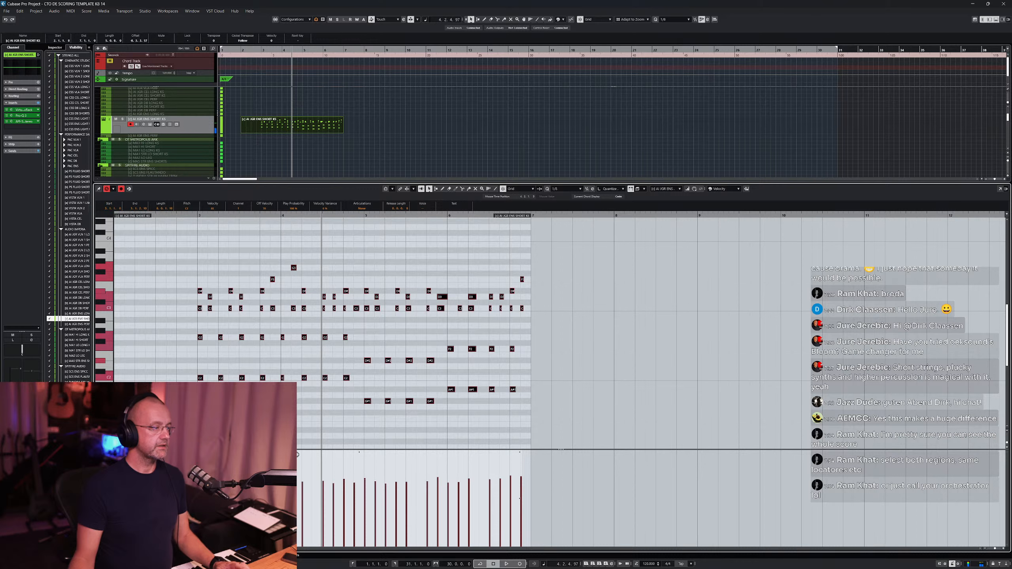
{"action": "key", "text": "space"}
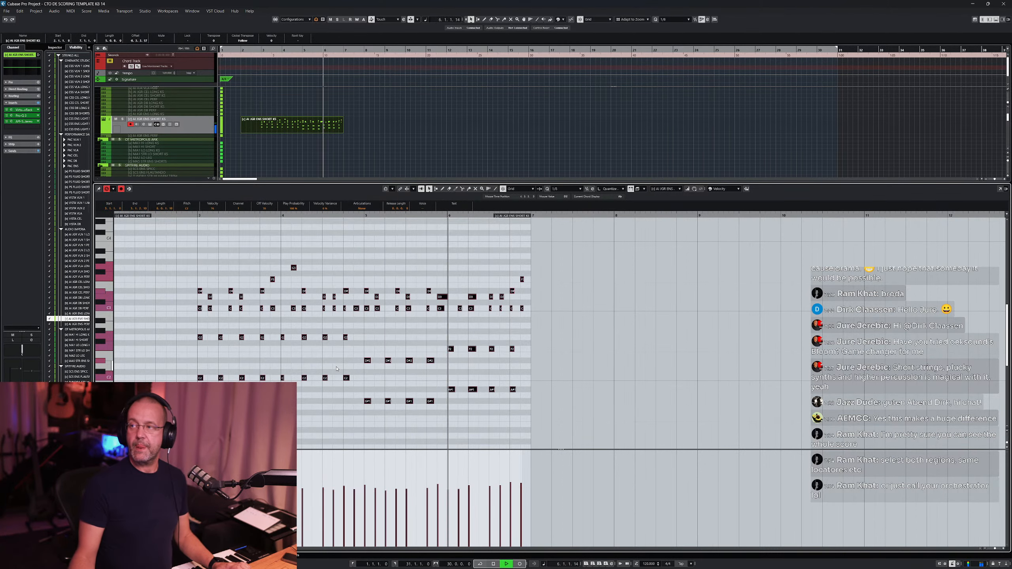
{"action": "key", "text": "space"}
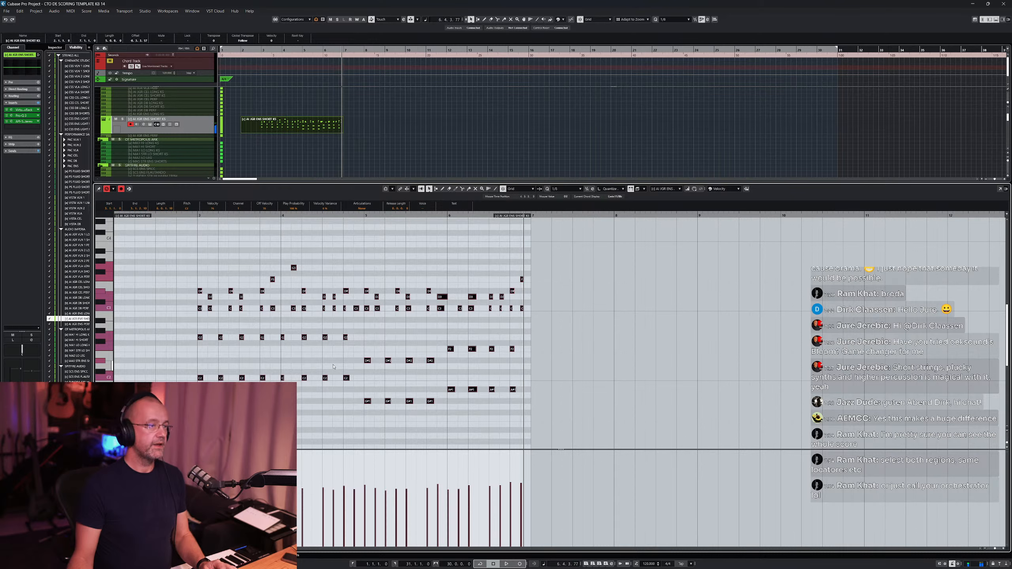
- Switch the controller lane to Velocity Variance and draw a curved variance line across all the notes
{"action": "left_click", "coordinate": [372, 267]}
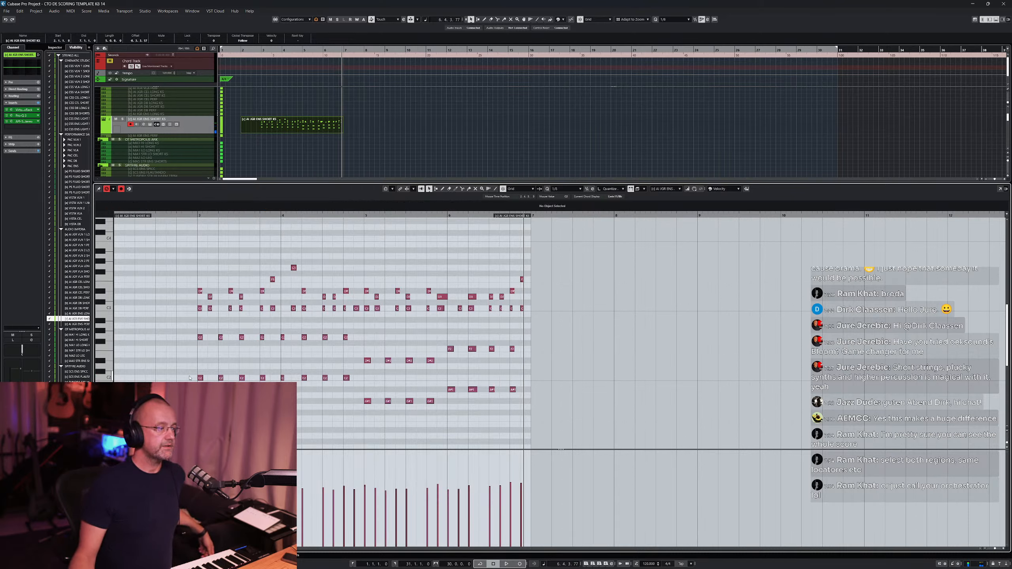
{"action": "left_click", "coordinate": [105, 454]}
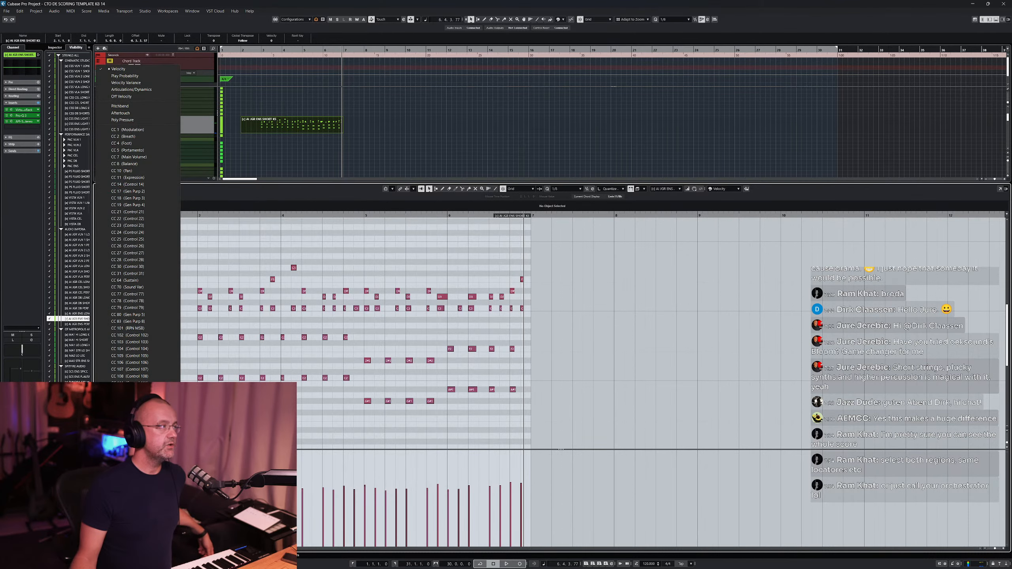
{"action": "left_click", "coordinate": [125, 83]}
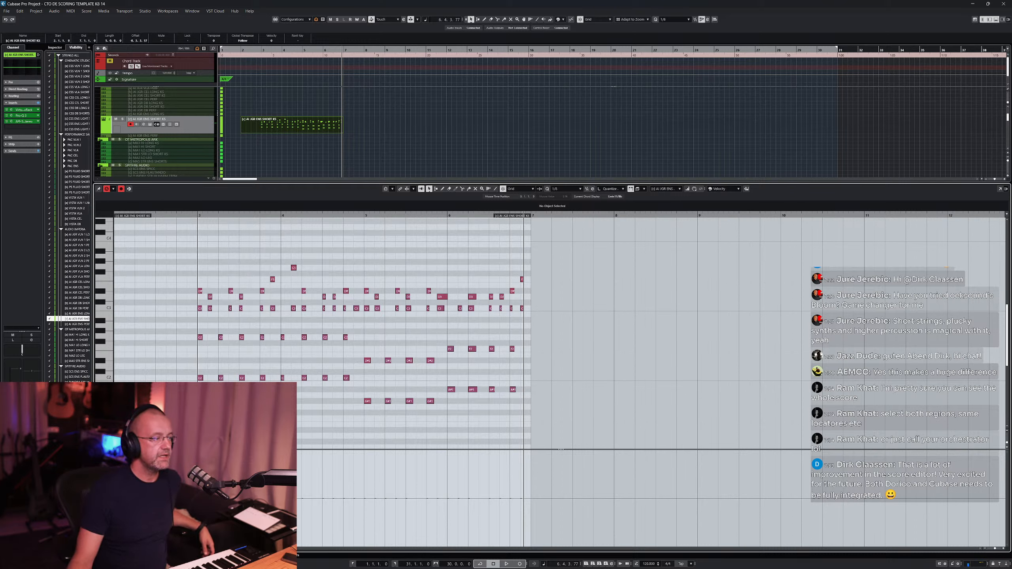
{"action": "mouse_move", "coordinate": [303, 471]}
{"action": "left_mouse_down"}
{"action": "mouse_move", "coordinate": [458, 516]}
{"action": "mouse_move", "coordinate": [522, 488]}
{"action": "left_mouse_up"}
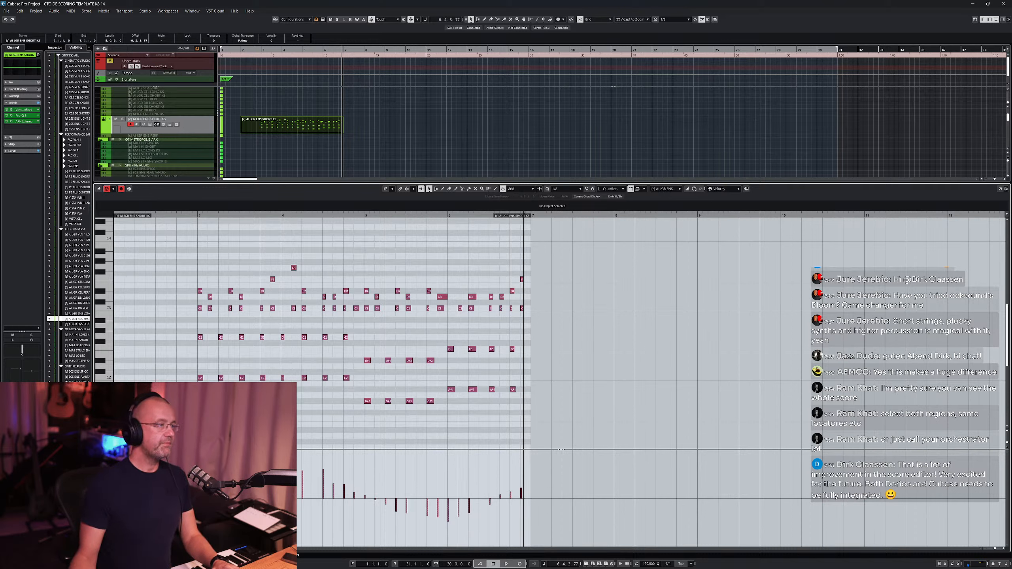
- Play back the phrase from bar 3 to hear the velocity variance
{"action": "left_click", "coordinate": [197, 215]}
{"action": "key", "text": "space"}
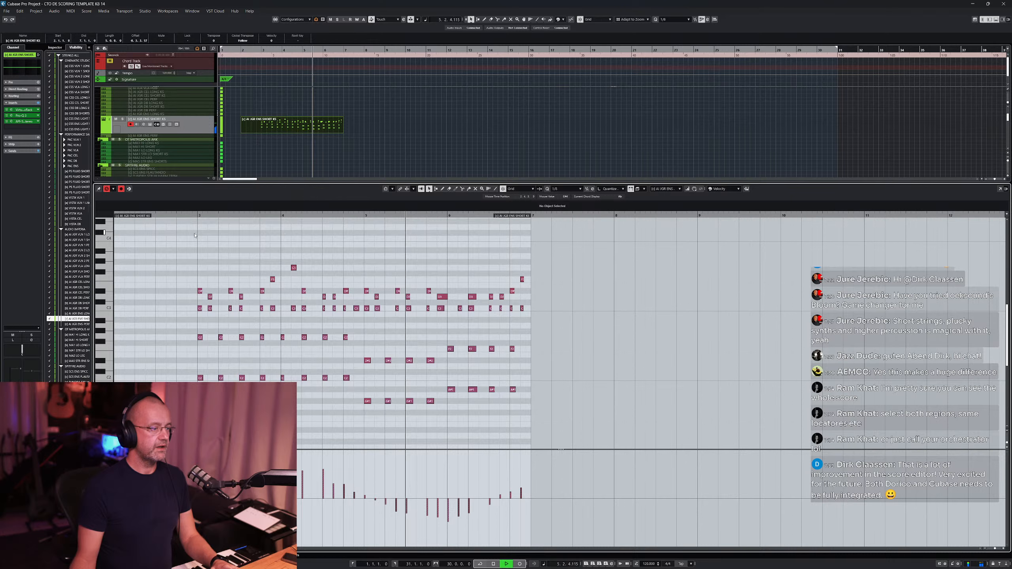
{"action": "key", "text": "space"}
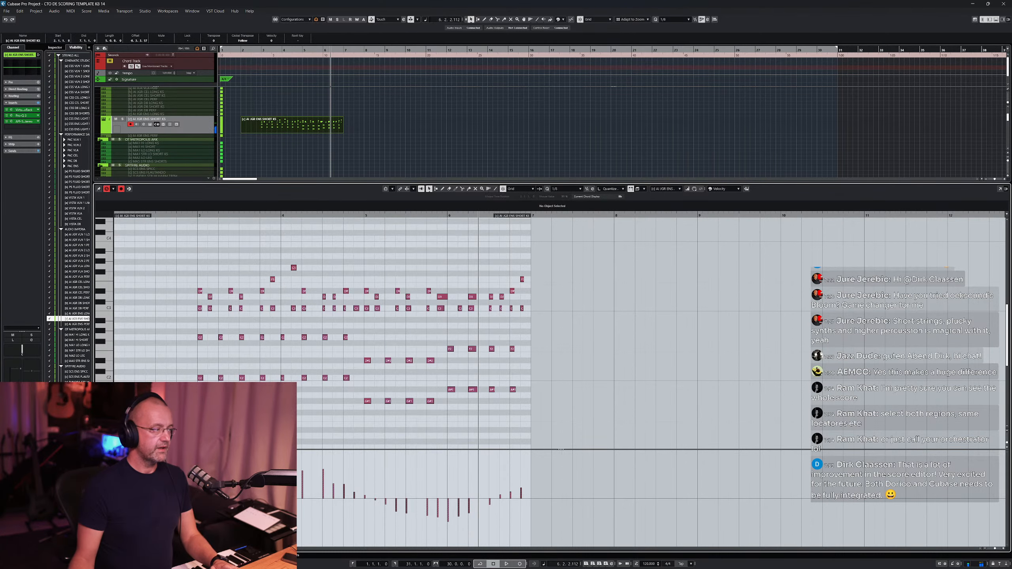
- Switch the controller lane back to Velocity and draw a flat velocity line across all notes
{"action": "left_click", "coordinate": [104, 454]}
{"action": "left_click", "coordinate": [148, 69]}
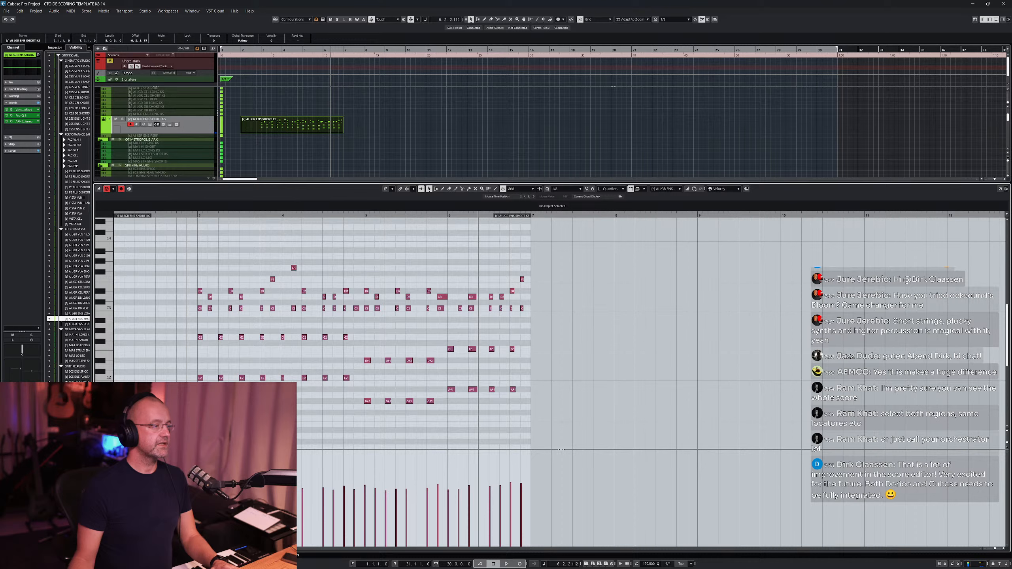
{"action": "left_click_drag", "start_coordinate": [186, 467], "coordinate": [552, 468]}
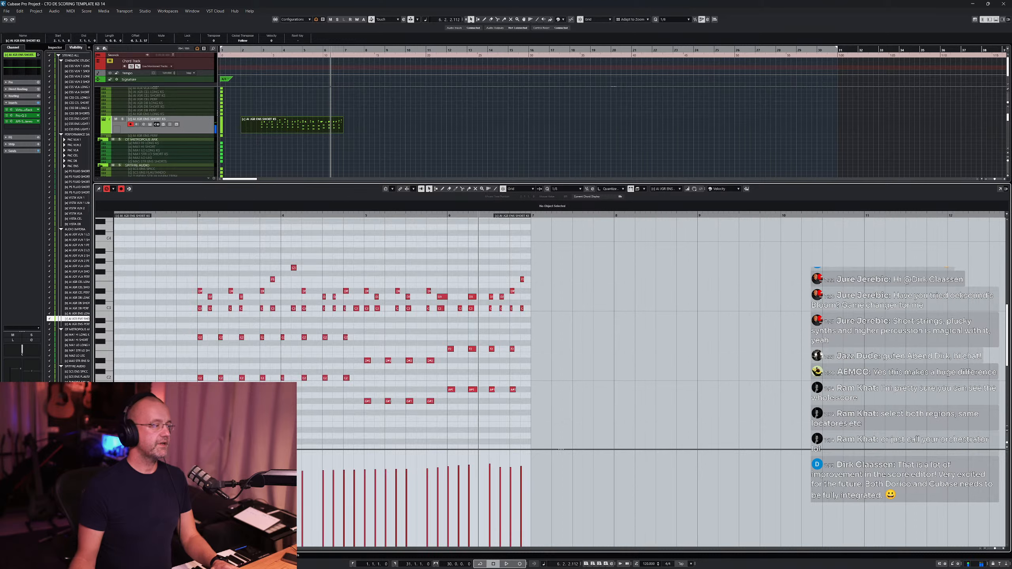
- Draw a falling line of negative values in the Velocity Variance lane across the notes and play from bar 3
{"action": "left_click", "coordinate": [104, 454]}
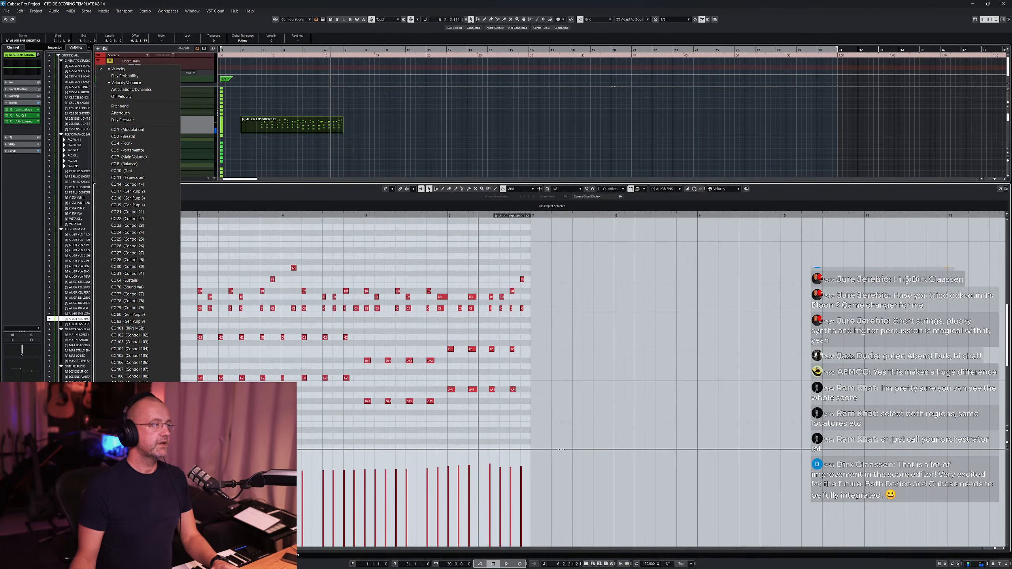
{"action": "left_click", "coordinate": [125, 82]}
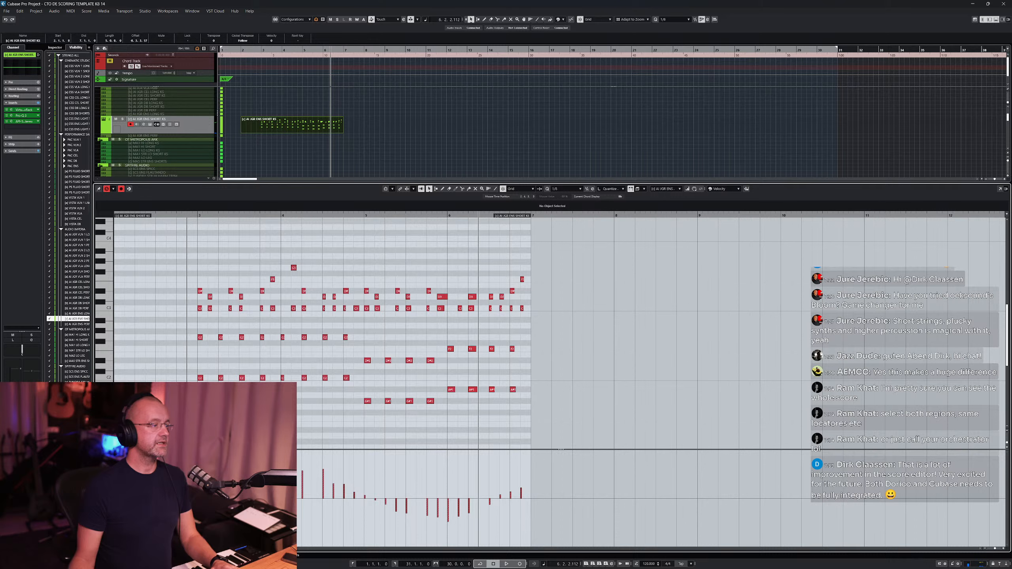
{"action": "mouse_move", "coordinate": [186, 518]}
{"action": "left_mouse_down"}
{"action": "mouse_move", "coordinate": [513, 517]}
{"action": "mouse_move", "coordinate": [536, 526]}
{"action": "left_mouse_up"}
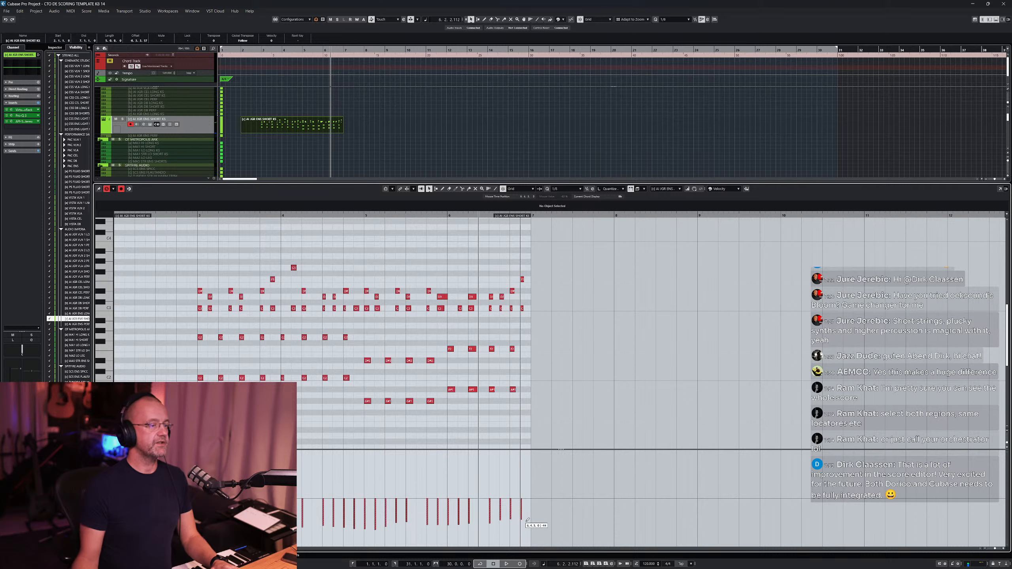
{"action": "left_click", "coordinate": [197, 216]}
{"action": "key", "text": "space"}
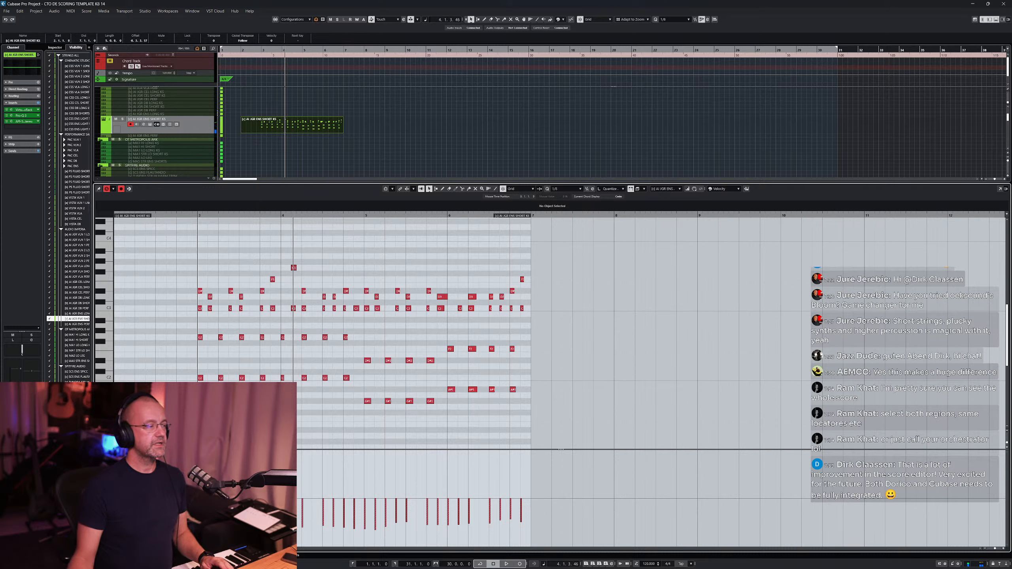
- Redraw the velocity variance close to zero across the phrase and replay it from bar 3
{"action": "left_click_drag", "start_coordinate": [248, 499], "coordinate": [532, 496]}
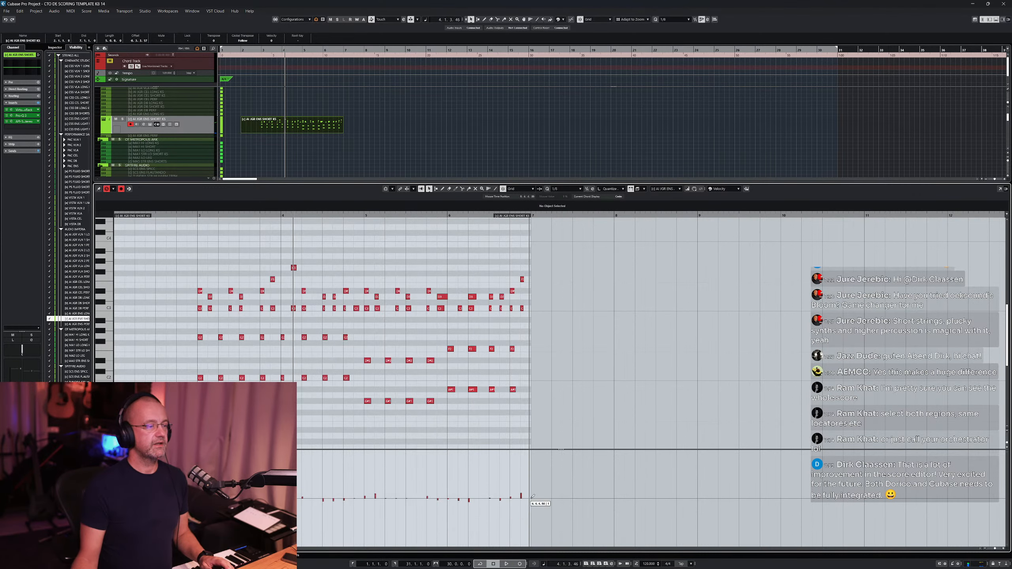
{"action": "left_click", "coordinate": [200, 216]}
{"action": "key", "text": "space"}
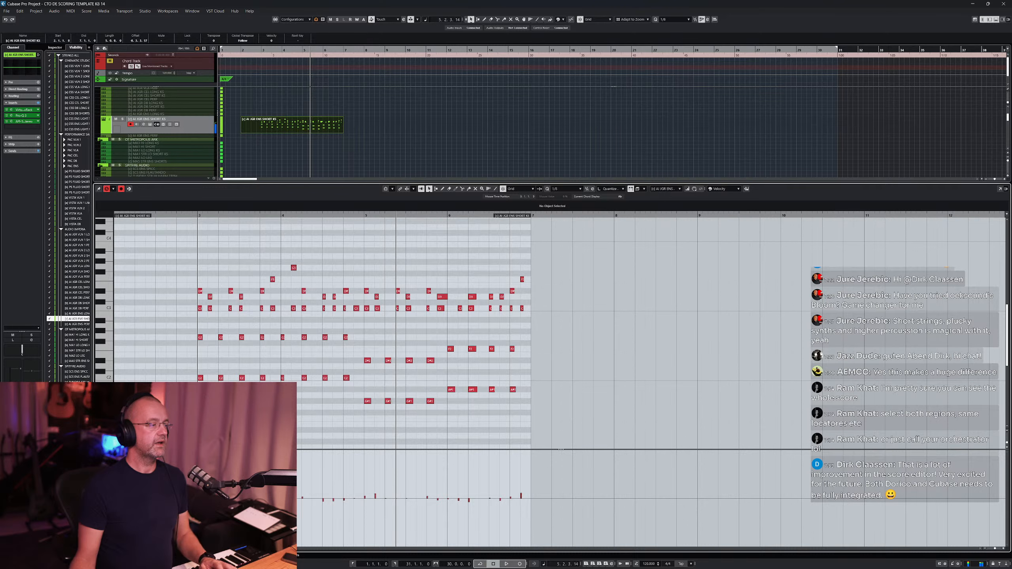
{"action": "key", "text": "space"}
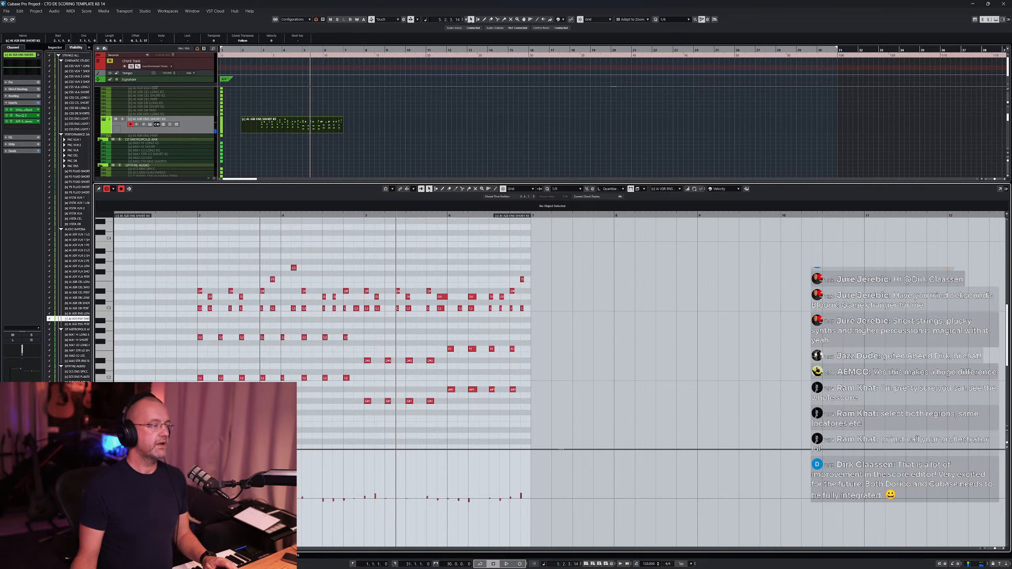
{"action": "key", "text": "space"}
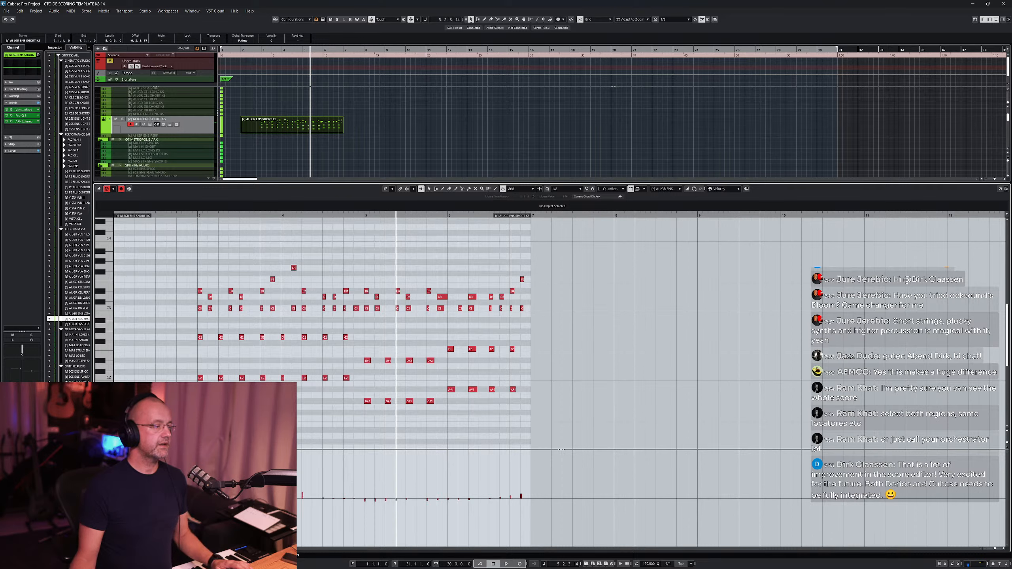
- Flatten the velocity variance to zero across all notes and switch the controller lane to Play Probability
{"action": "left_click", "coordinate": [495, 189]}
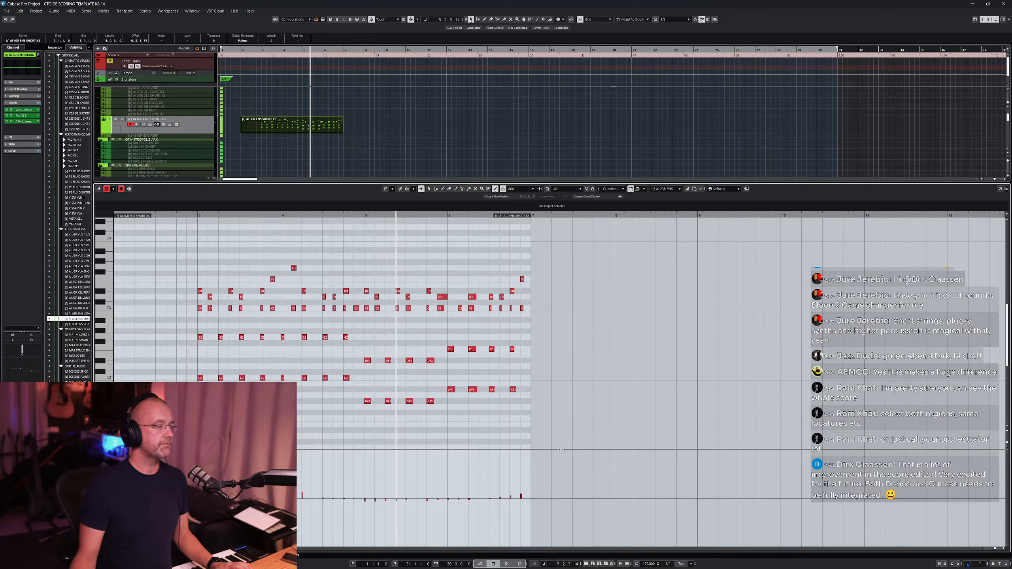
{"action": "left_click_drag", "start_coordinate": [197, 497], "coordinate": [528, 499]}
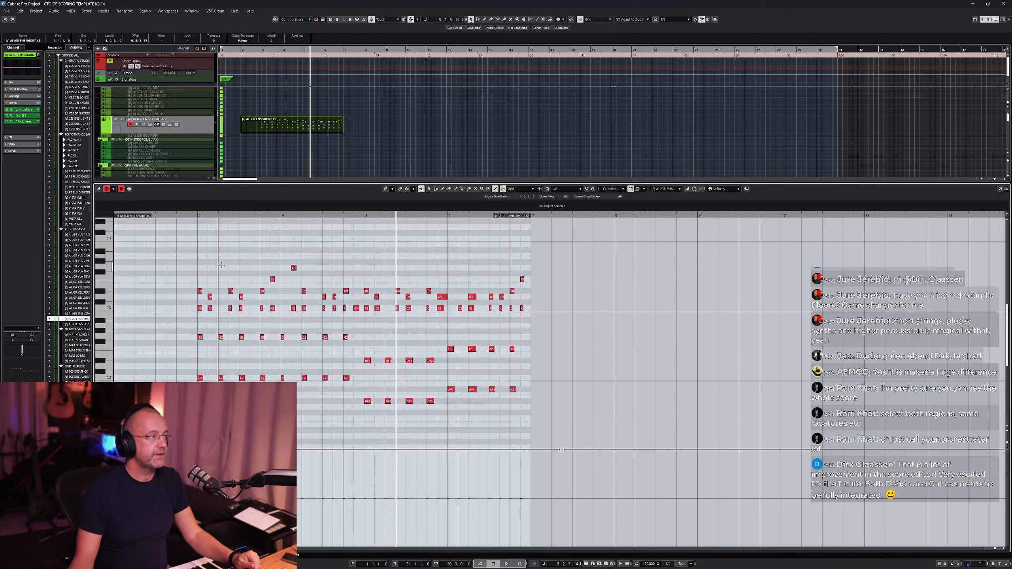
{"action": "left_click", "coordinate": [105, 455]}
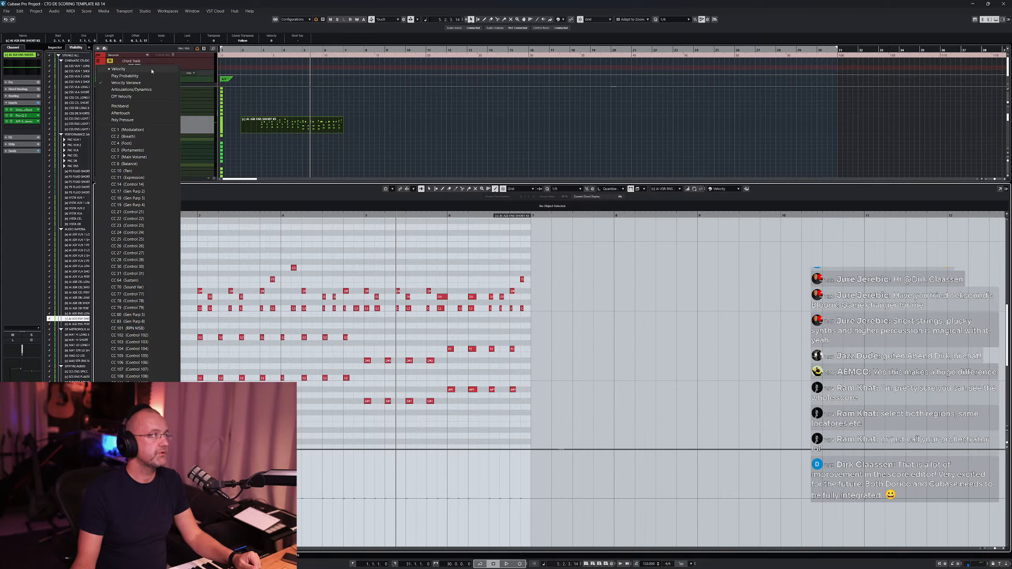
{"action": "left_click", "coordinate": [139, 76]}
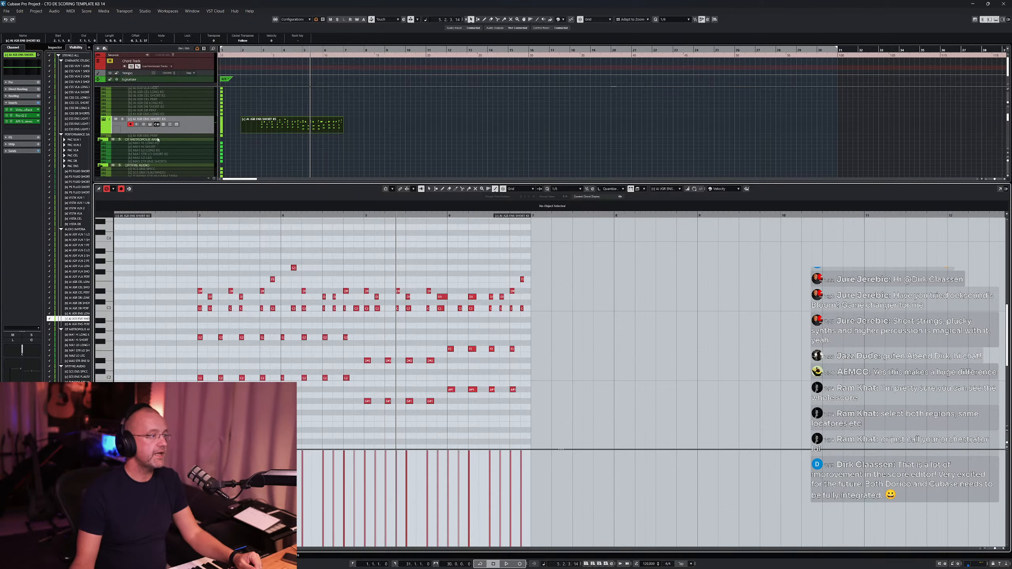
- Switch back to the Object Selection tool and move the cursor to the left locator
{"action": "right_click", "coordinate": [375, 244]}
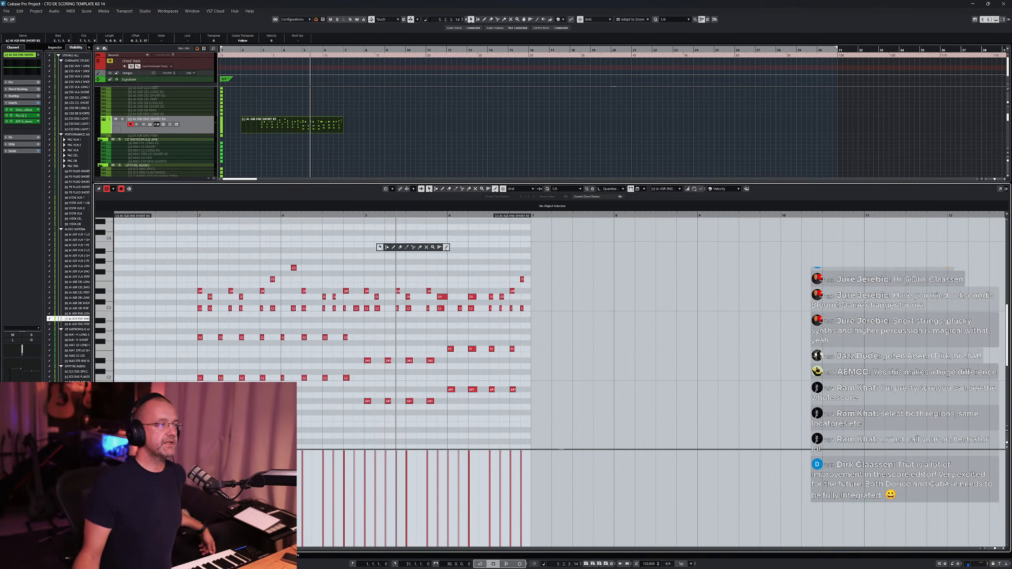
{"action": "left_click", "coordinate": [381, 249]}
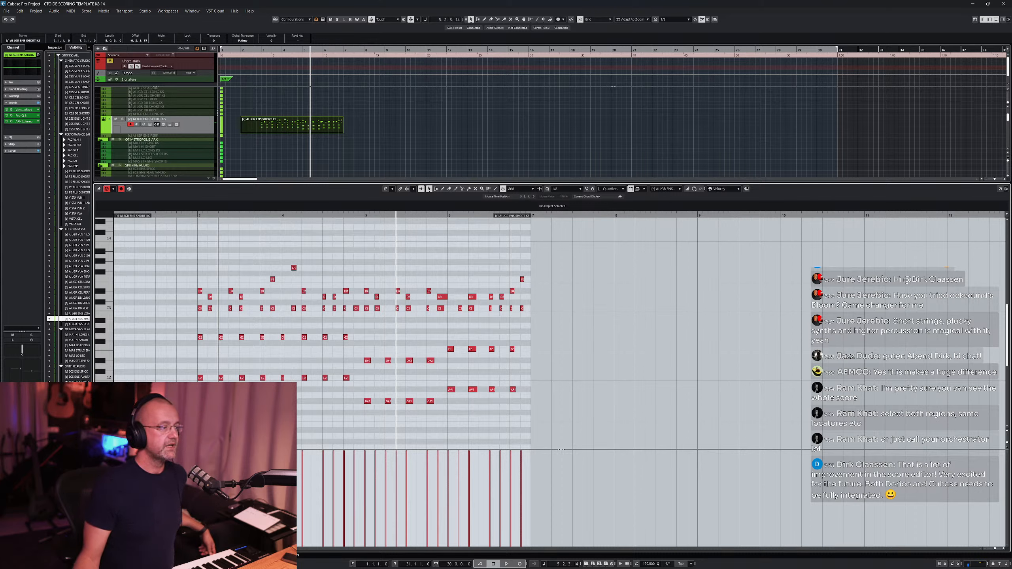
{"action": "left_click", "coordinate": [198, 216]}
{"action": "key", "text": "ctrl+KP_1"}
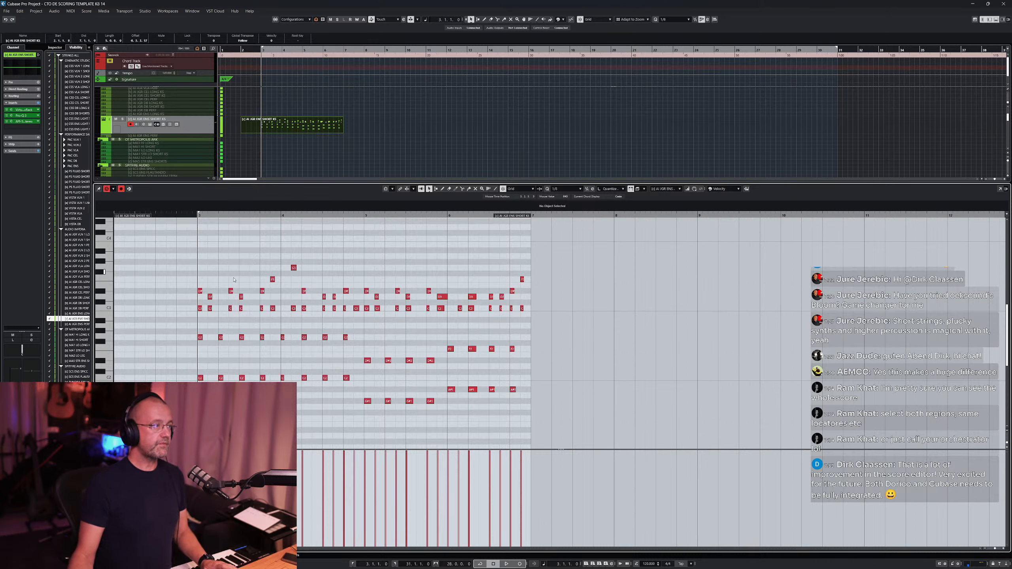
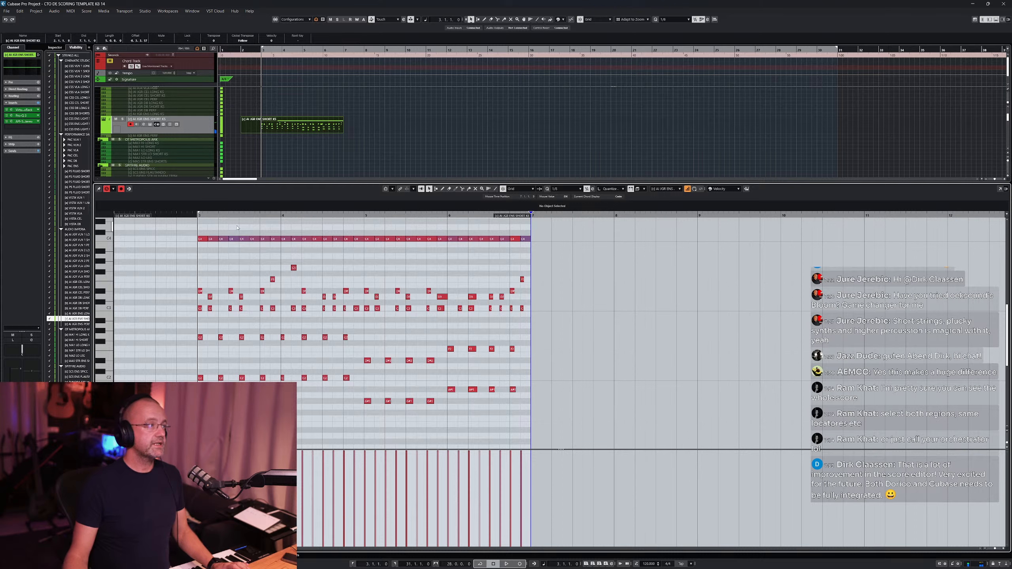
- Set the locators around the short strings phrase and play it back
{"action": "key", "text": "p"}
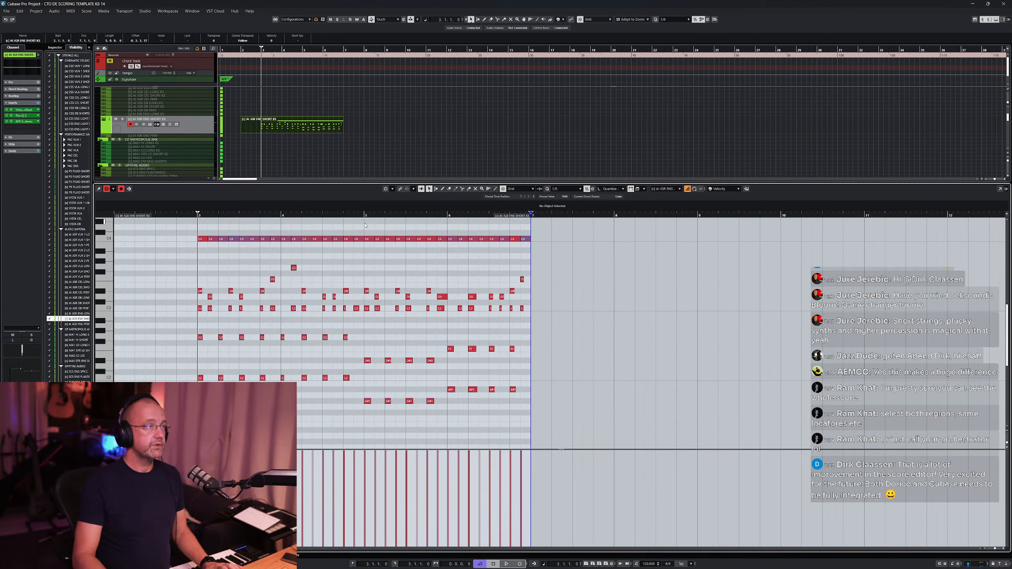
{"action": "left_click", "coordinate": [531, 214], "text": "alt"}
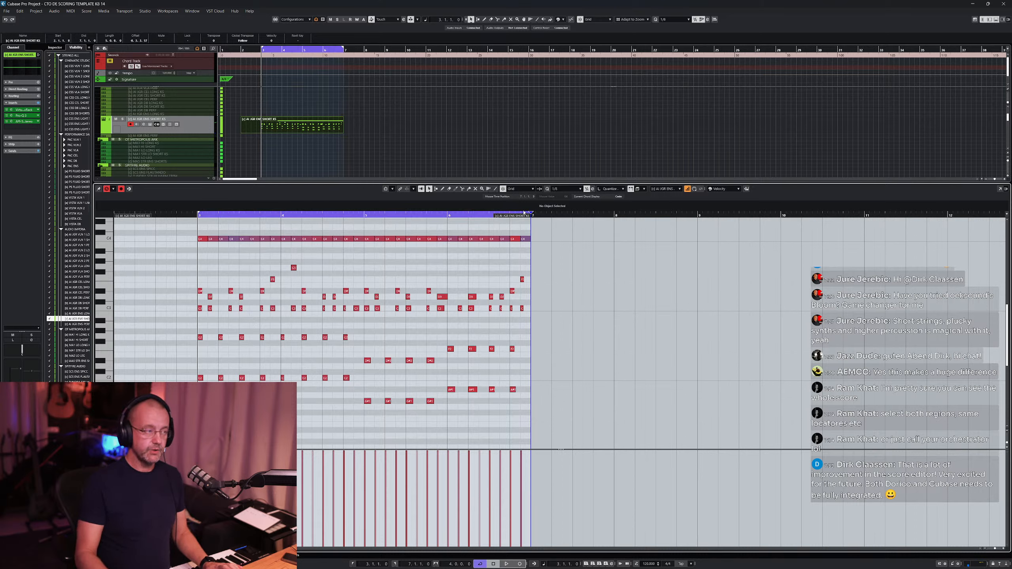
{"action": "key", "text": "space"}
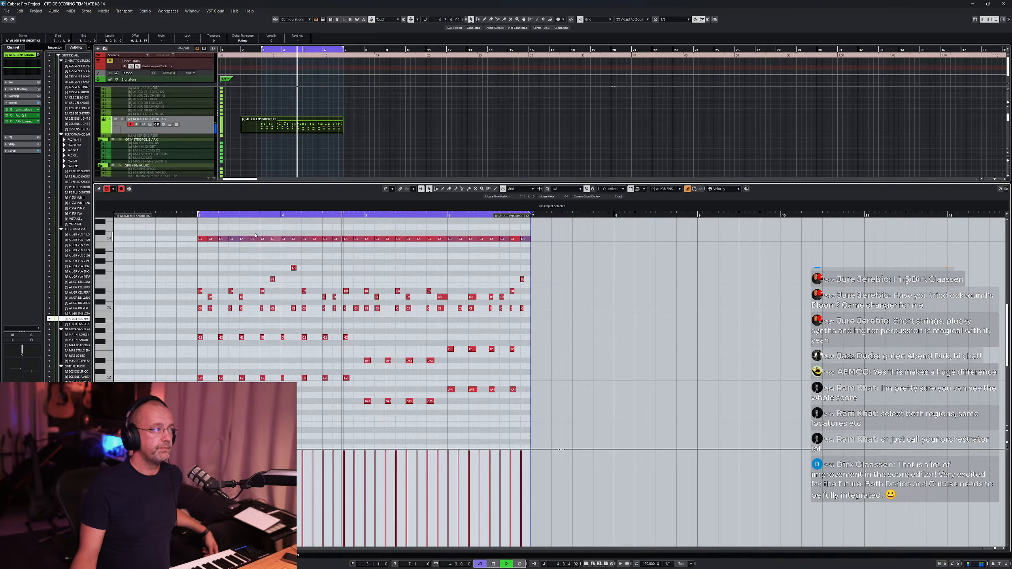
{"action": "key", "text": "space"}
- Select all the phrase's notes and adjust their Play Probability down and then back up to full in the controller lane
{"action": "left_click_drag", "start_coordinate": [188, 234], "coordinate": [536, 244]}
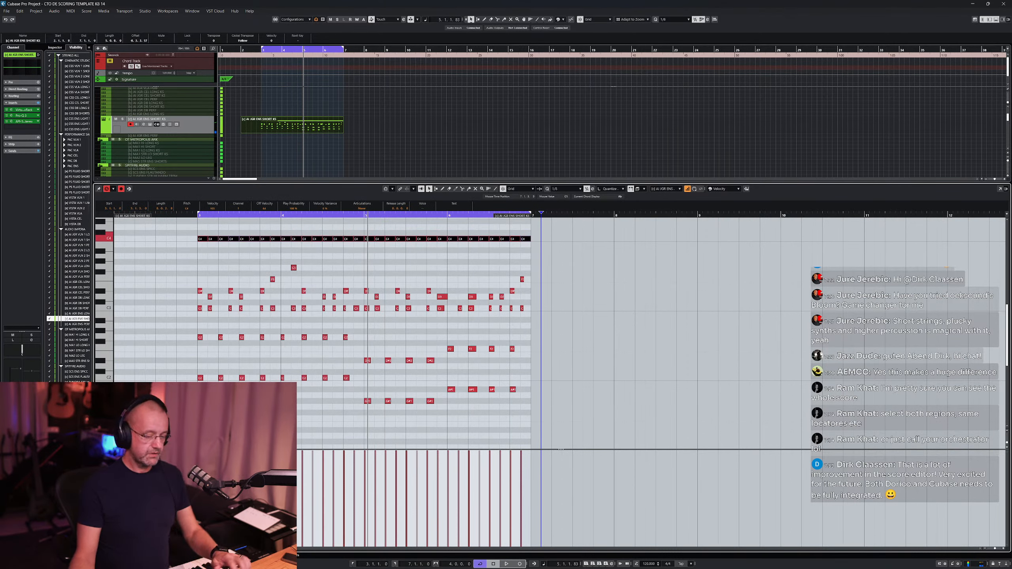
{"action": "key", "text": "ctrl+shift+a"}
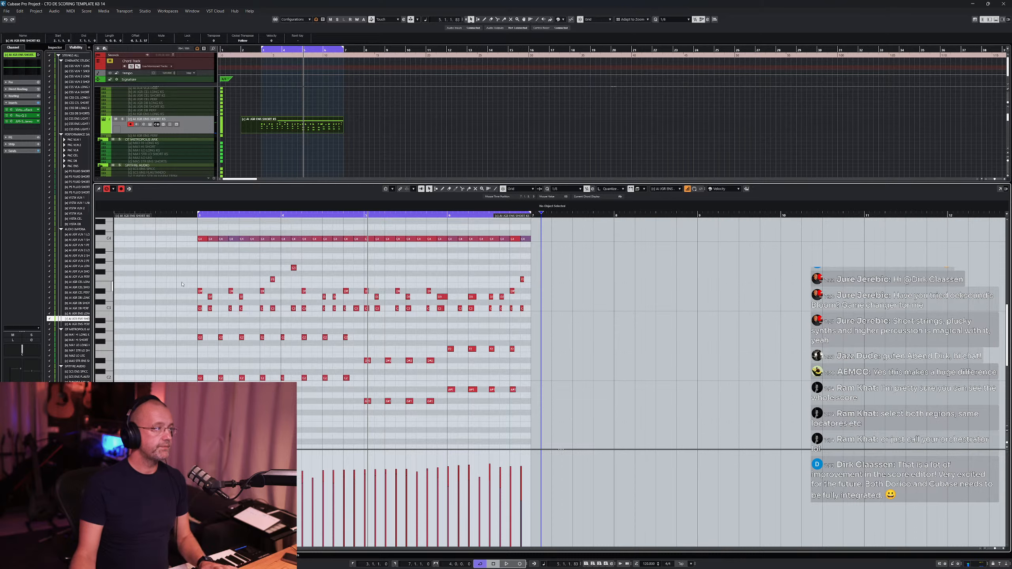
{"action": "left_click_drag", "start_coordinate": [185, 234], "coordinate": [554, 252]}
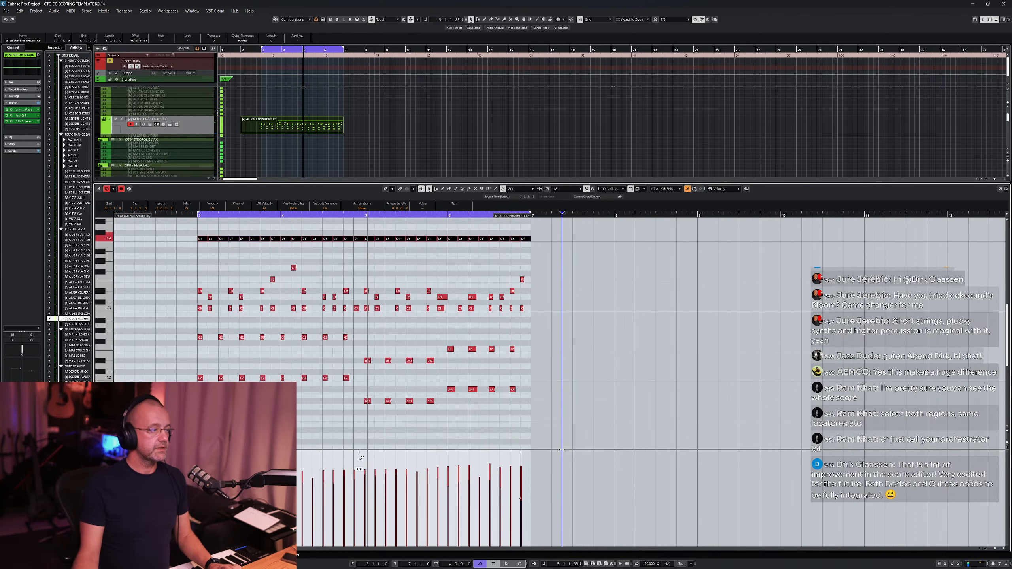
{"action": "left_click_drag", "start_coordinate": [361, 452], "coordinate": [356, 487]}
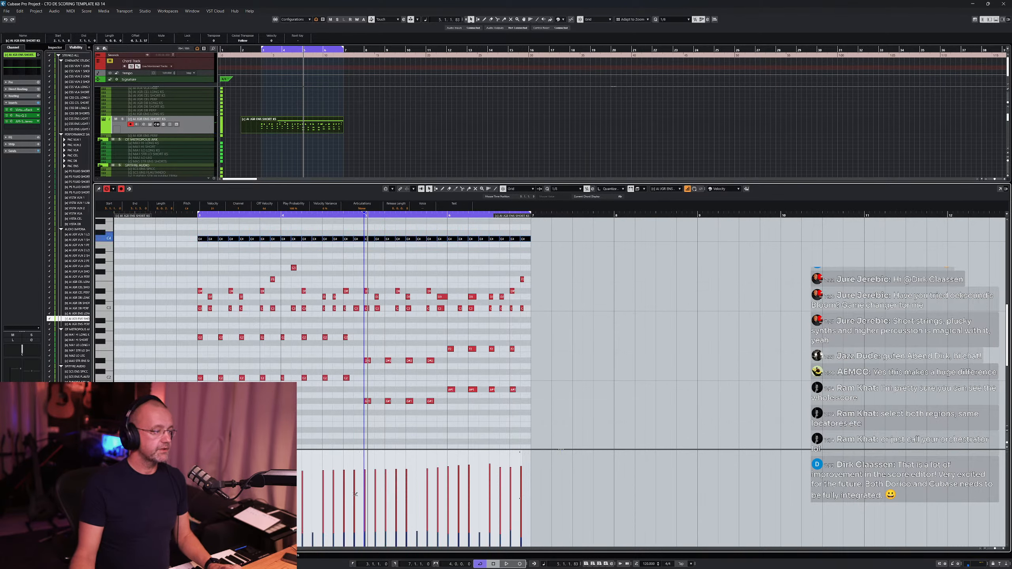
{"action": "left_click_drag", "start_coordinate": [335, 453], "coordinate": [329, 426]}
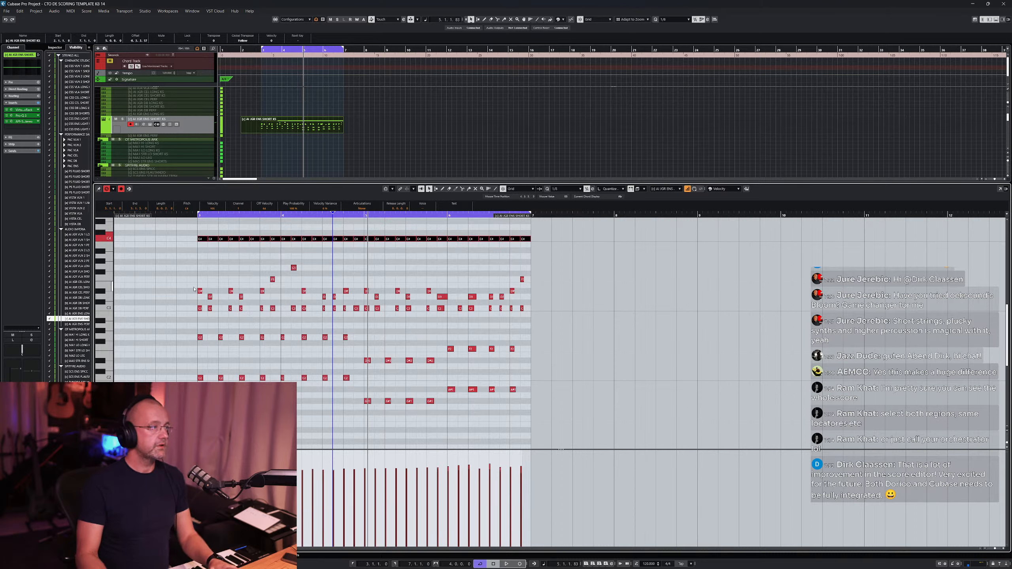
- Deselect the notes and play the phrase again from the left locator
{"action": "key", "text": "space"}
{"action": "left_click", "coordinate": [183, 251]}
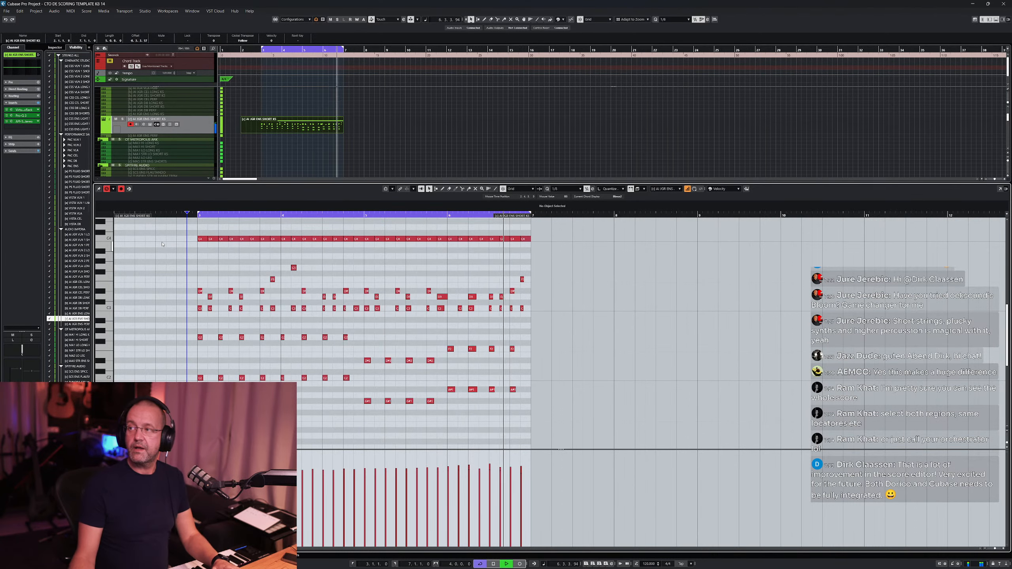
{"action": "key", "text": "space"}
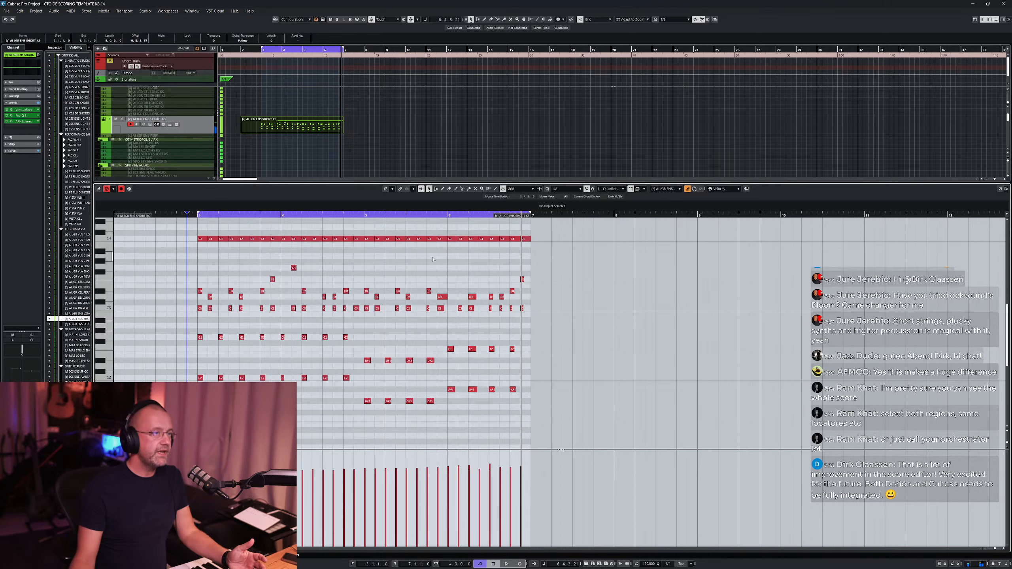
{"action": "key", "text": "KP_1"}
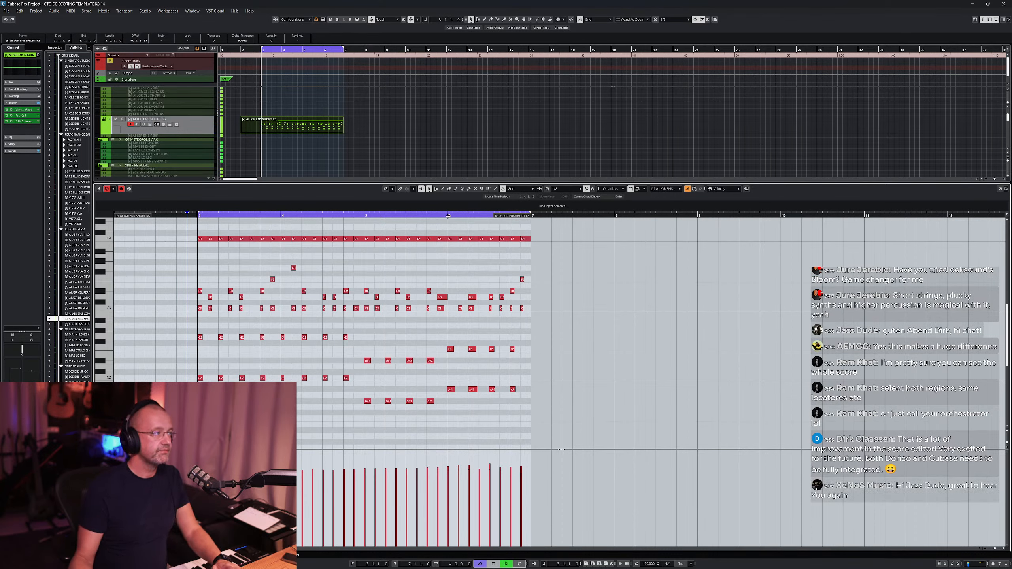
{"action": "key", "text": "space"}
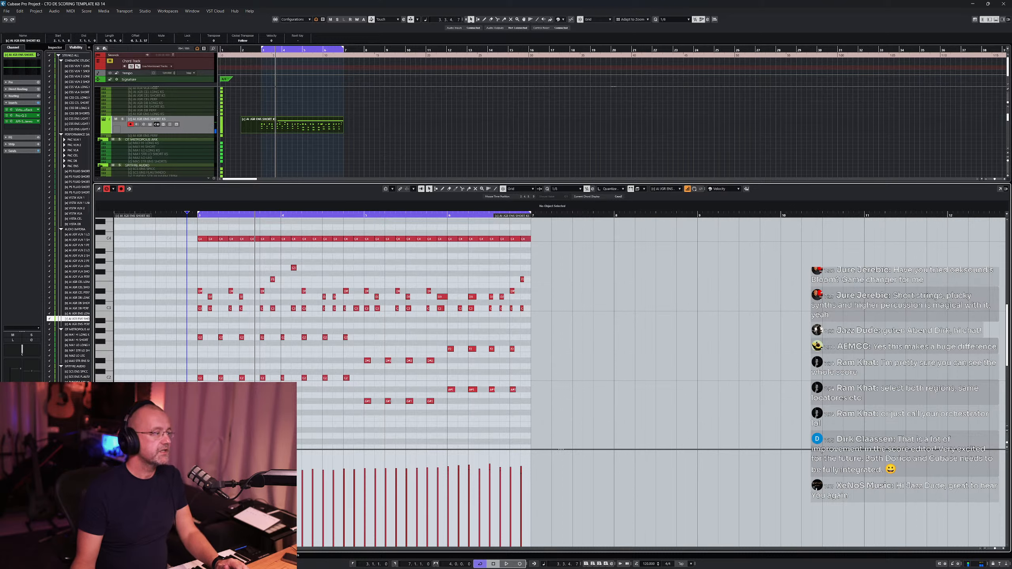
- Switch the controller lane to Play Probability
{"action": "left_click", "coordinate": [103, 455]}
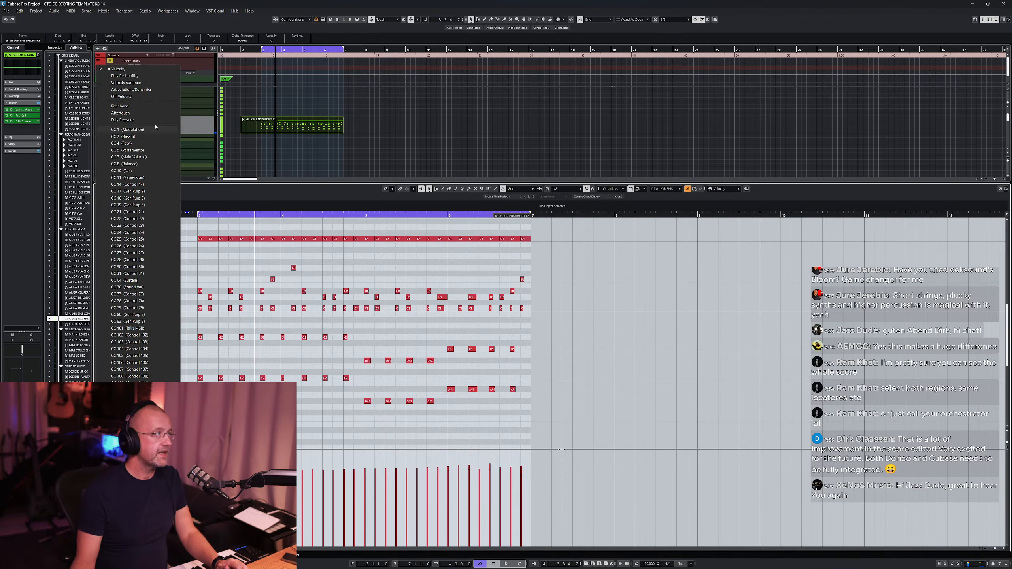
{"action": "left_click", "coordinate": [131, 77]}
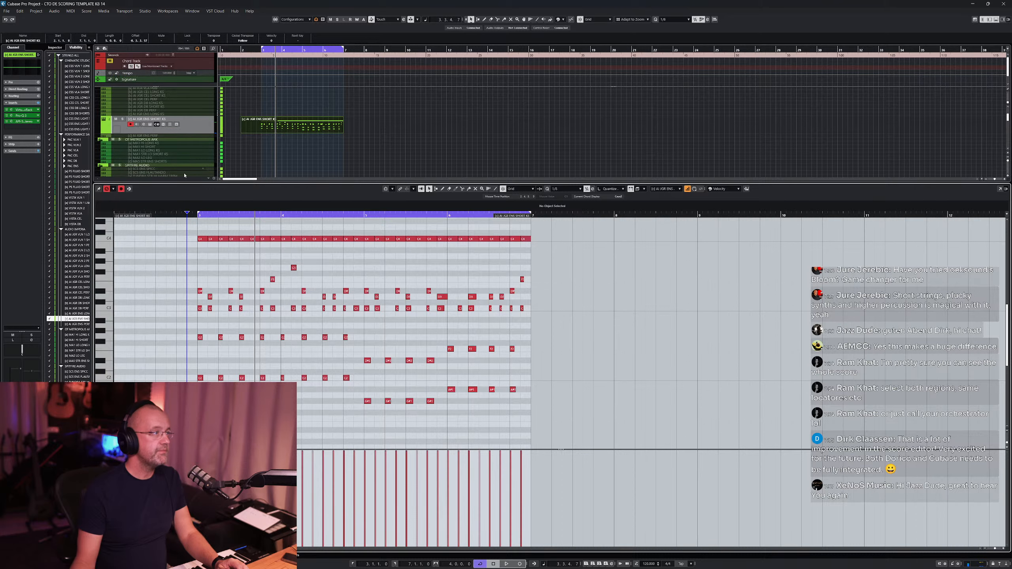
- Select all notes, draw a flat line of about half Play Probability across them, and return to the Object Selection tool
{"action": "left_click_drag", "start_coordinate": [181, 236], "coordinate": [551, 252]}
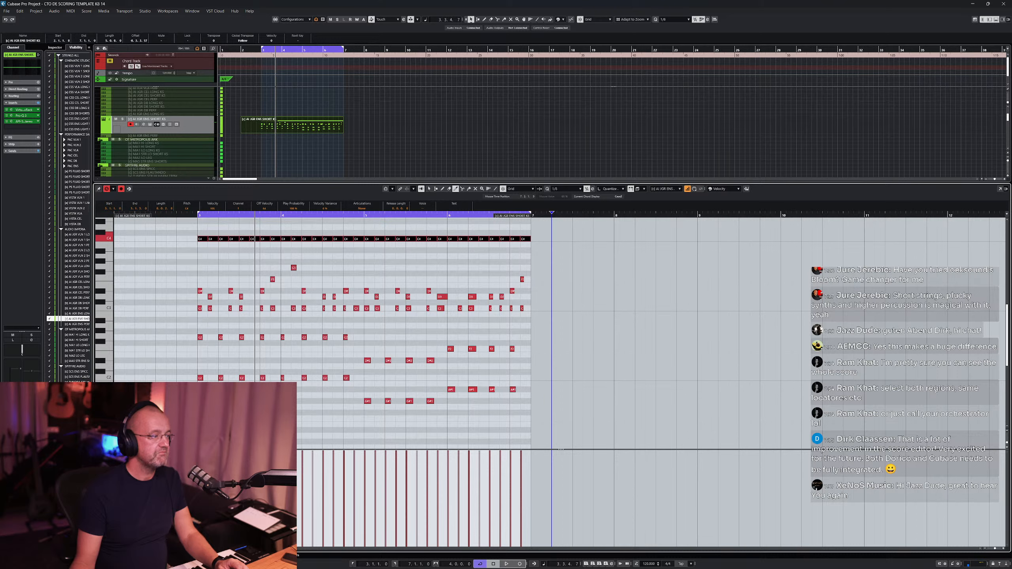
{"action": "key", "text": "F10"}
{"action": "key", "text": "F10"}
{"action": "key", "text": "F10"}
{"action": "key", "text": "F10"}
{"action": "key", "text": "F10"}
{"action": "key", "text": "F10"}
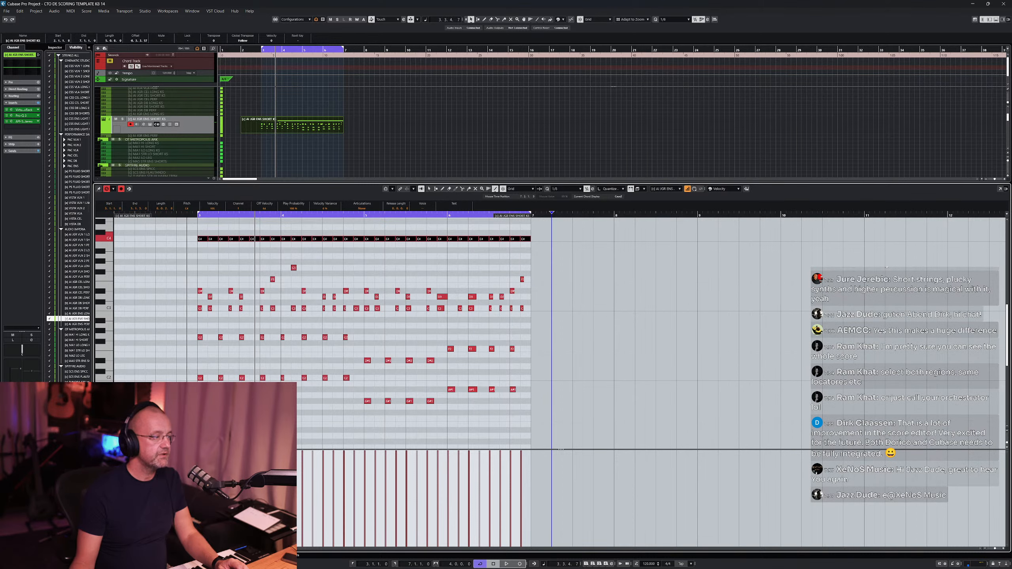
{"action": "left_click_drag", "start_coordinate": [197, 492], "coordinate": [548, 488]}
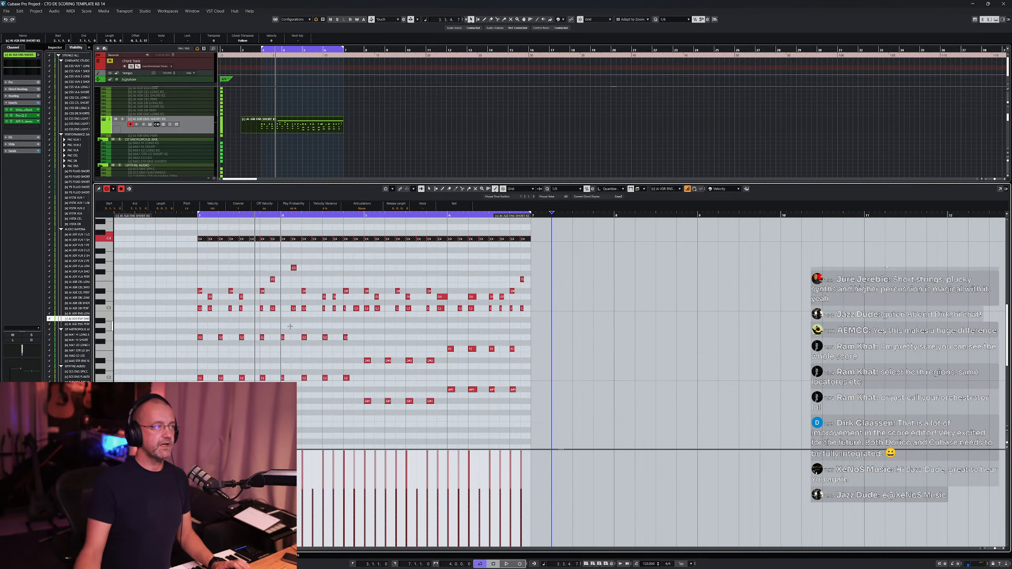
{"action": "key", "text": "1"}
{"action": "left_click", "coordinate": [319, 411]}
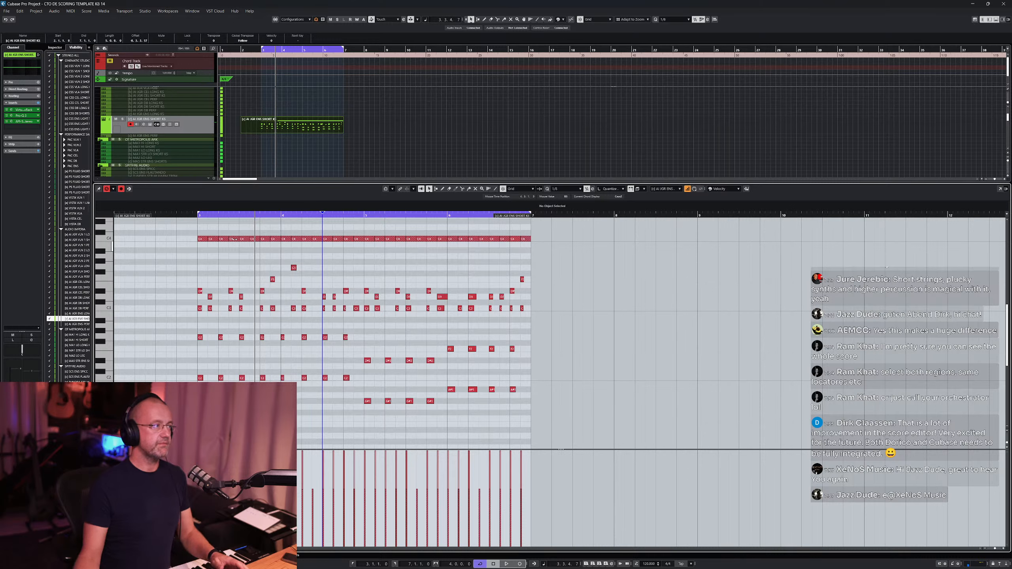
- Play the phrase from its start to hear the probability change
{"action": "left_click", "coordinate": [204, 216]}
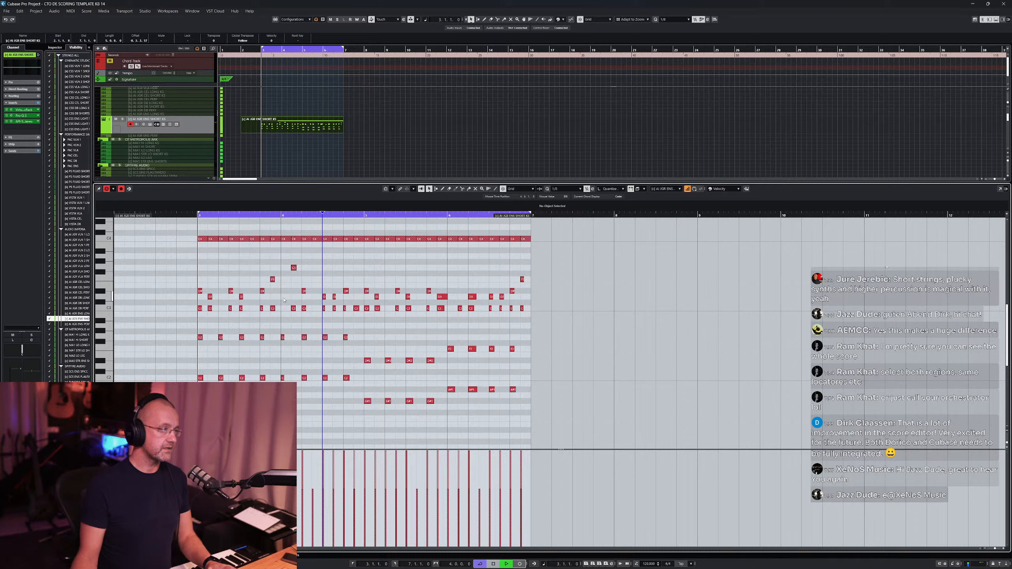
{"action": "key", "text": "space"}
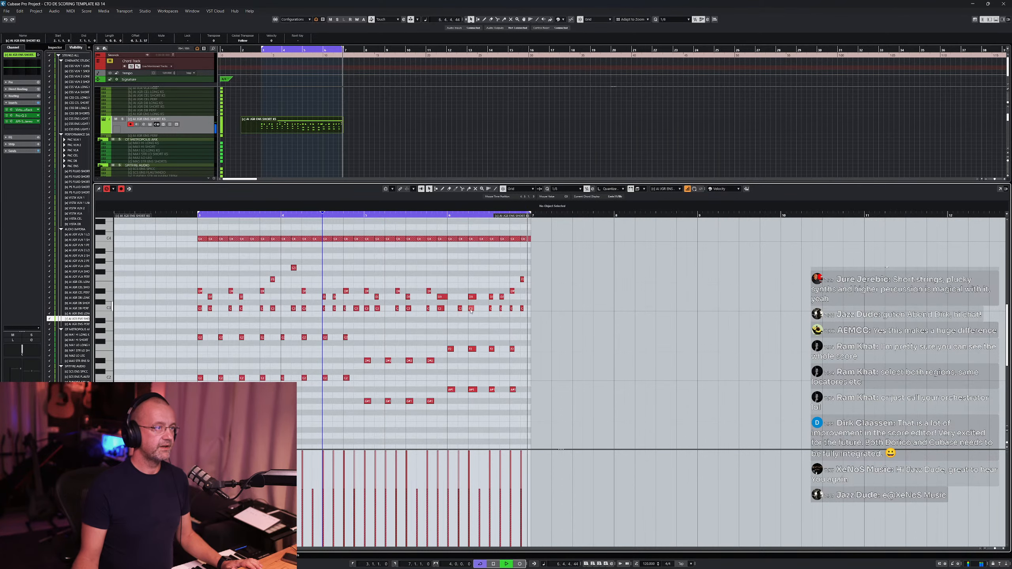
{"action": "key", "text": "space"}
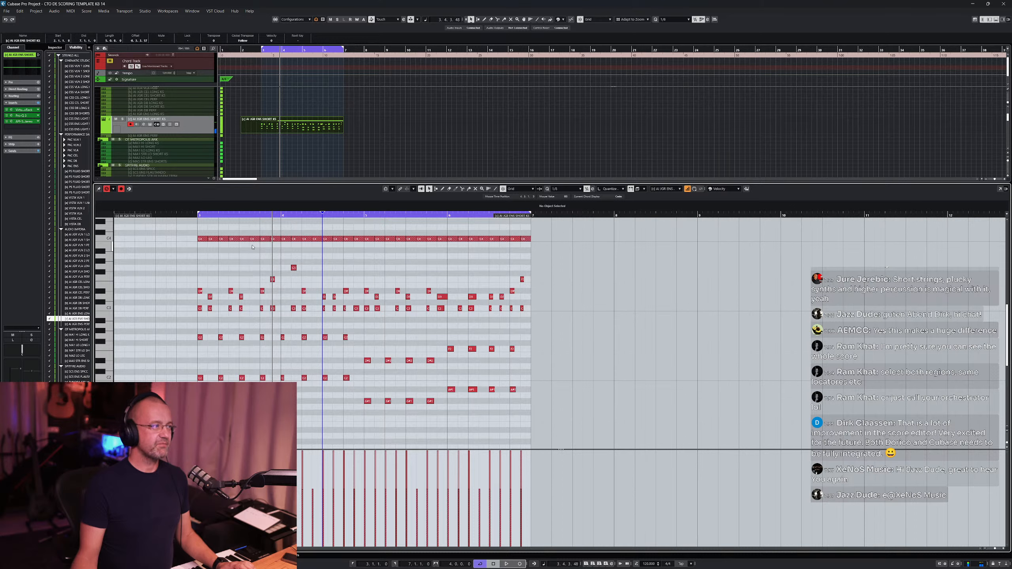
- Transpose the opening notes of the top repeated note row upward to form a rising figure
{"action": "scroll", "coordinate": [253, 247], "scroll_direction": "up", "scroll_amount": 5}
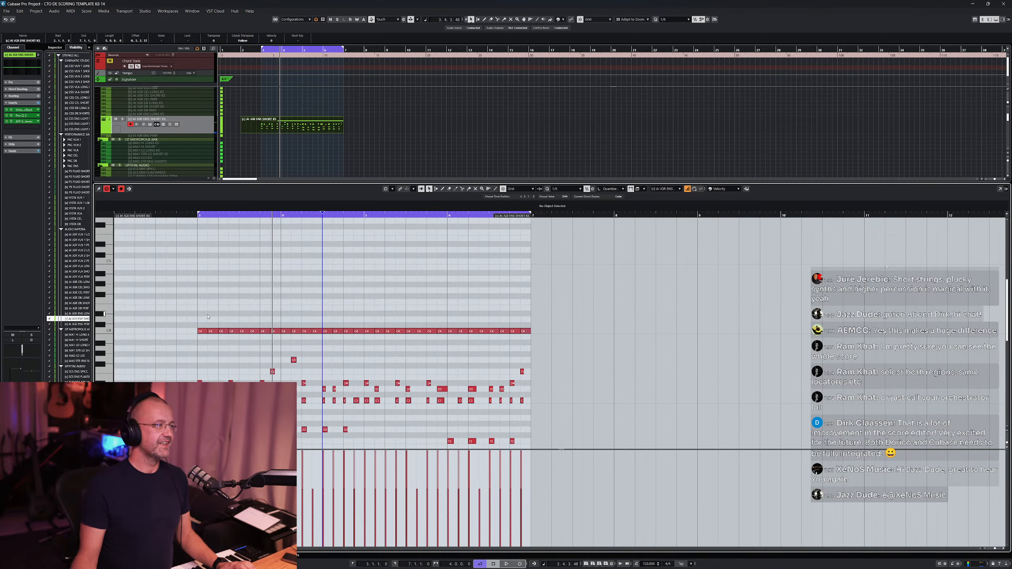
{"action": "left_click_drag", "start_coordinate": [189, 313], "coordinate": [254, 319]}
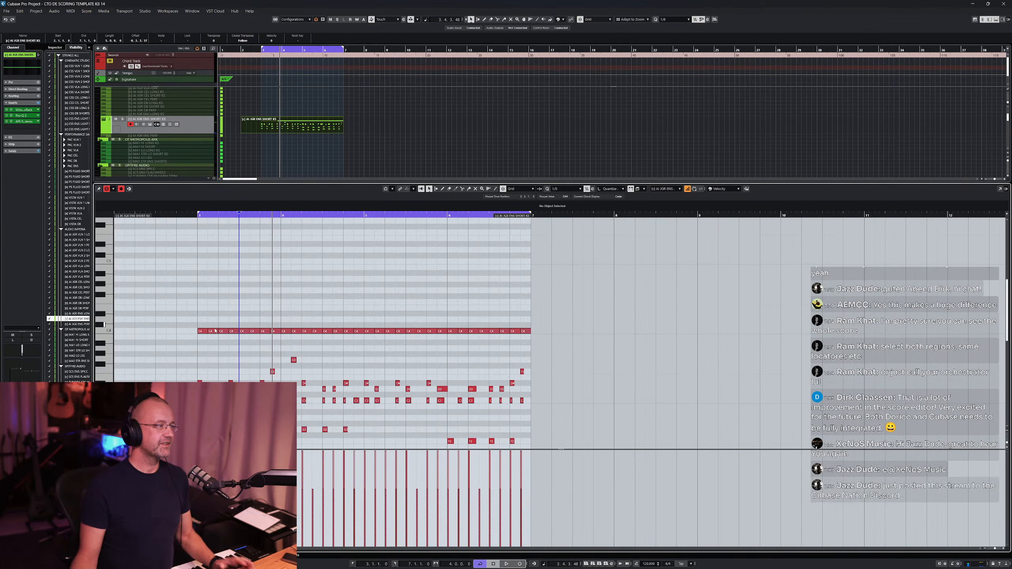
{"action": "left_click", "coordinate": [215, 331]}
{"action": "key", "text": "Up"}
{"action": "key", "text": "Up"}
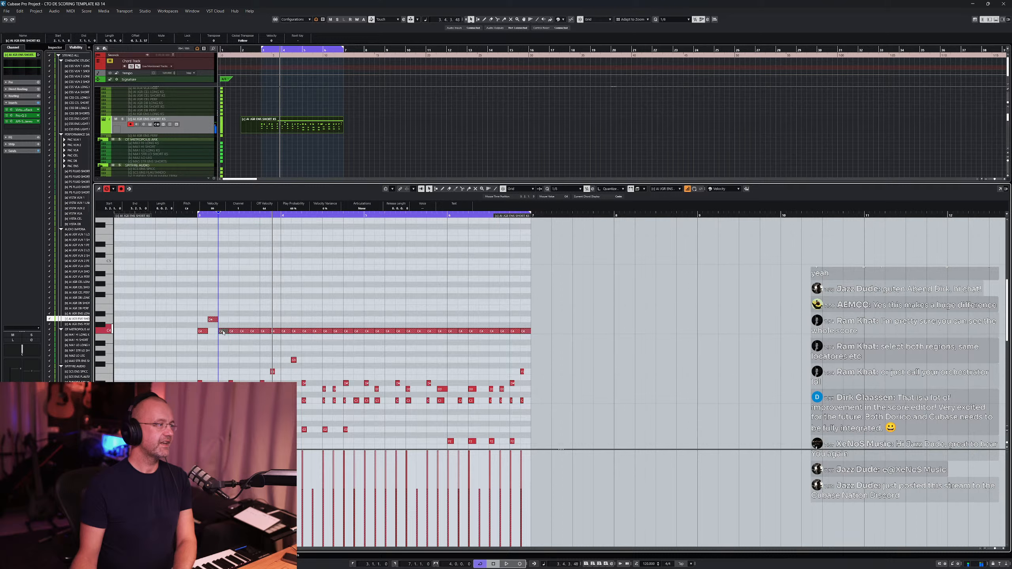
- Delete the remaining notes of that row after the rising figure
{"action": "mouse_move", "coordinate": [235, 310]}
{"action": "left_mouse_down"}
{"action": "mouse_move", "coordinate": [535, 316]}
{"action": "mouse_move", "coordinate": [536, 339]}
{"action": "left_mouse_up"}
{"action": "key", "text": "Delete"}
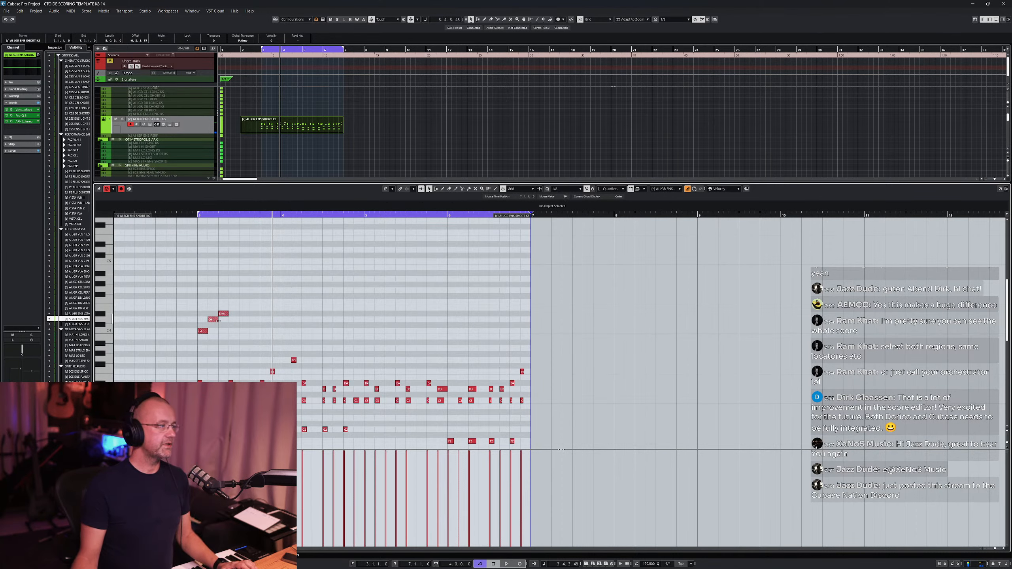
- Set the grid to 1/16 and move the rising figure's notes closer together
{"action": "left_click", "coordinate": [561, 189]}
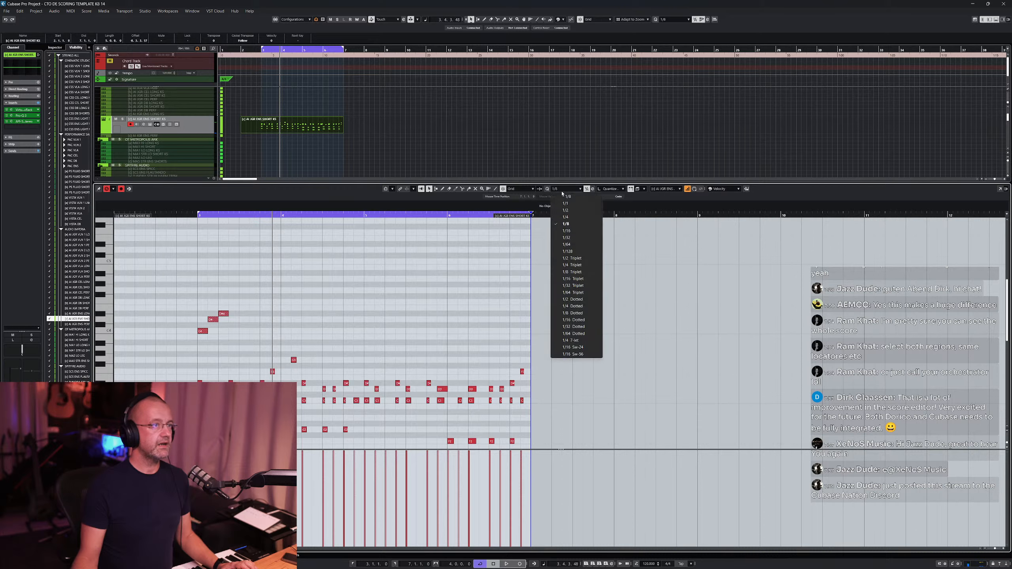
{"action": "left_click", "coordinate": [566, 231]}
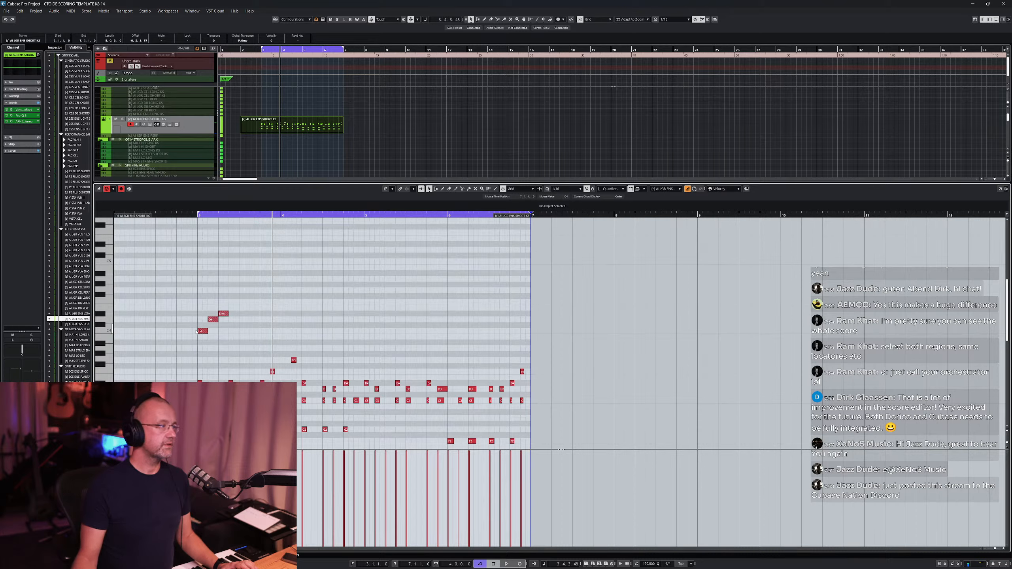
{"action": "mouse_move", "coordinate": [207, 331]}
{"action": "left_mouse_down"}
{"action": "mouse_move", "coordinate": [211, 315]}
{"action": "mouse_move", "coordinate": [222, 322]}
{"action": "left_mouse_up"}
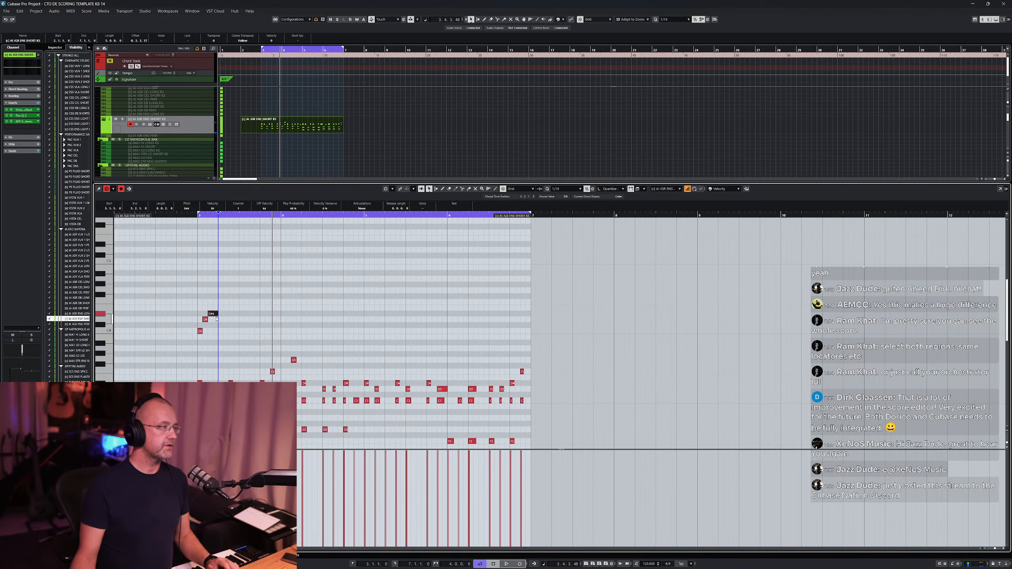
- Shorten the last note of the rising figure and deselect it
{"action": "scroll", "coordinate": [211, 316], "scroll_direction": "up", "scroll_amount": 3}
{"action": "scroll", "coordinate": [210, 315], "scroll_direction": "up", "scroll_amount": 2}
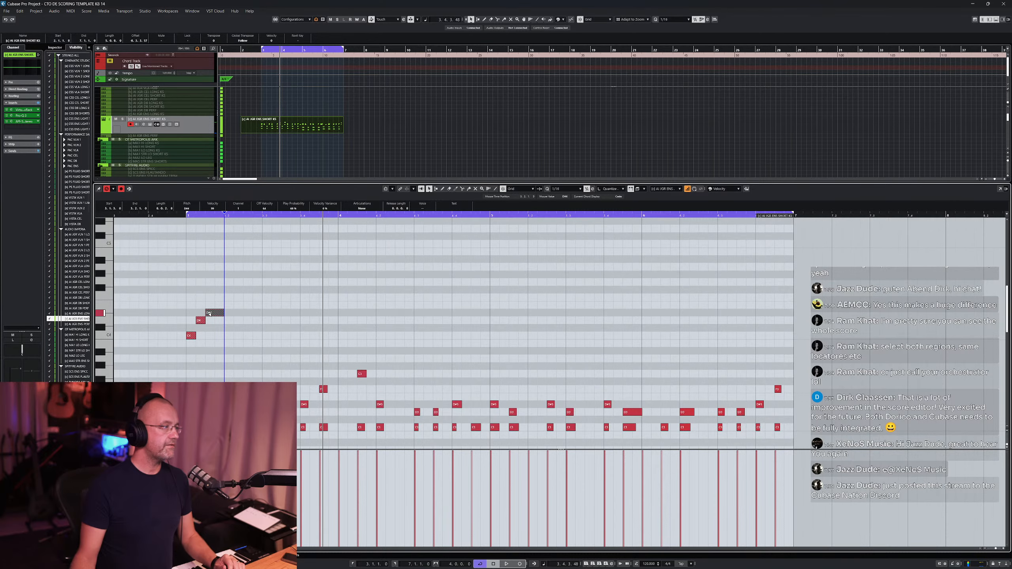
{"action": "scroll", "coordinate": [216, 319], "scroll_direction": "up", "scroll_amount": 4}
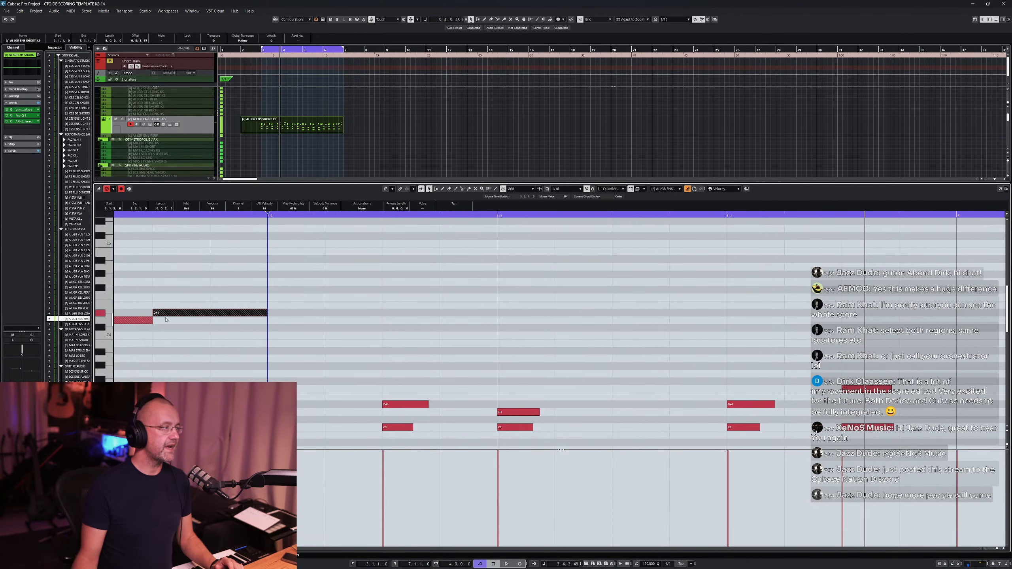
{"action": "scroll", "coordinate": [210, 318], "scroll_direction": "down", "scroll_amount": 1}
{"action": "scroll", "coordinate": [172, 310], "scroll_direction": "down", "scroll_amount": 4}
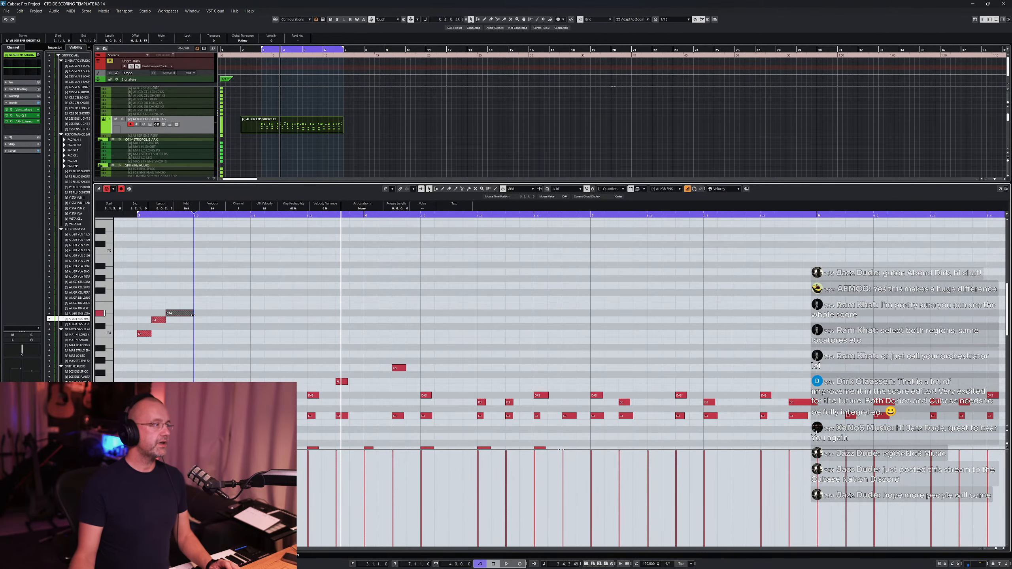
{"action": "left_click_drag", "start_coordinate": [192, 314], "coordinate": [181, 314]}
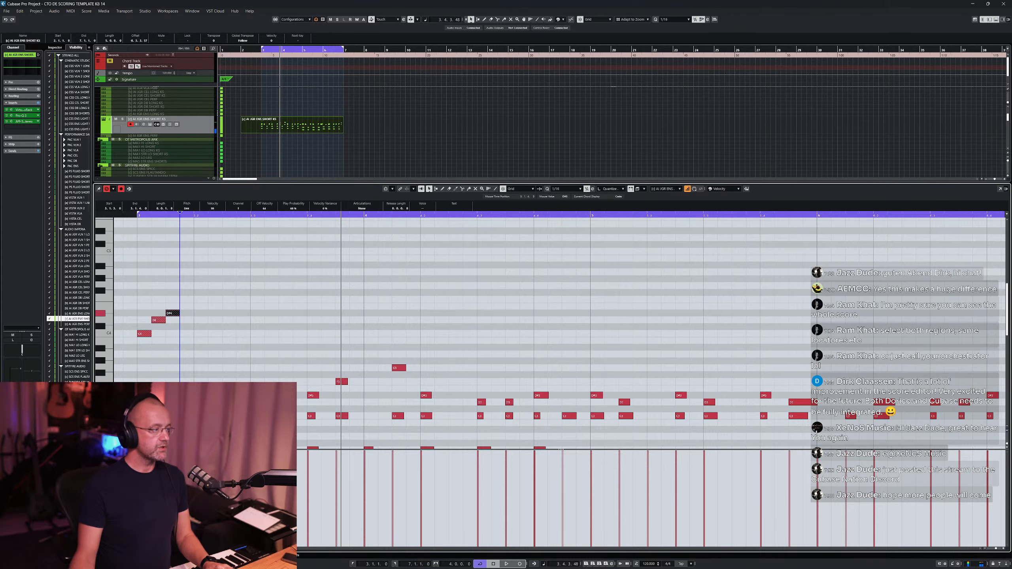
{"action": "left_click", "coordinate": [142, 395]}
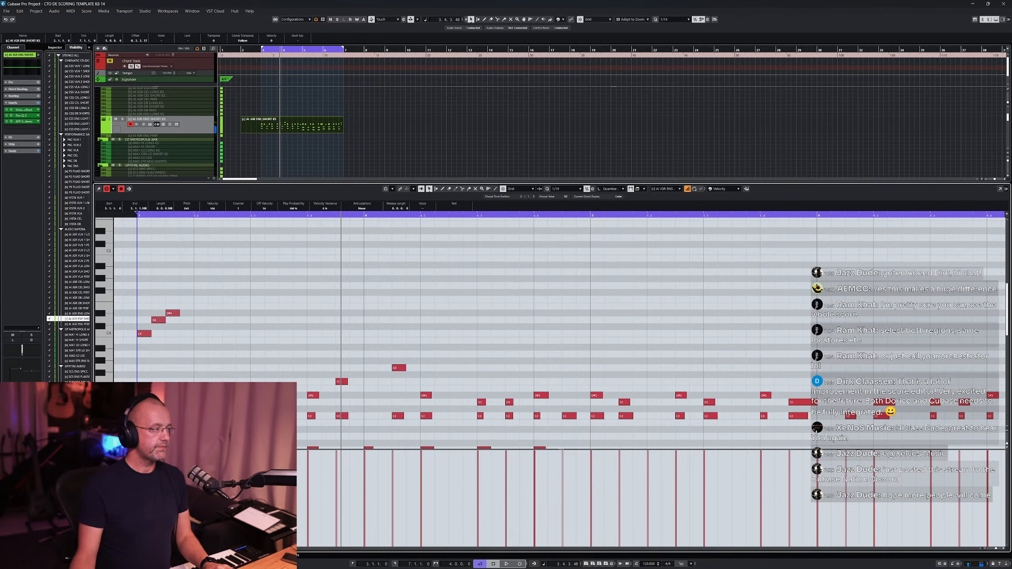
{"action": "scroll", "coordinate": [208, 322], "scroll_direction": "left", "scroll_amount": 3}
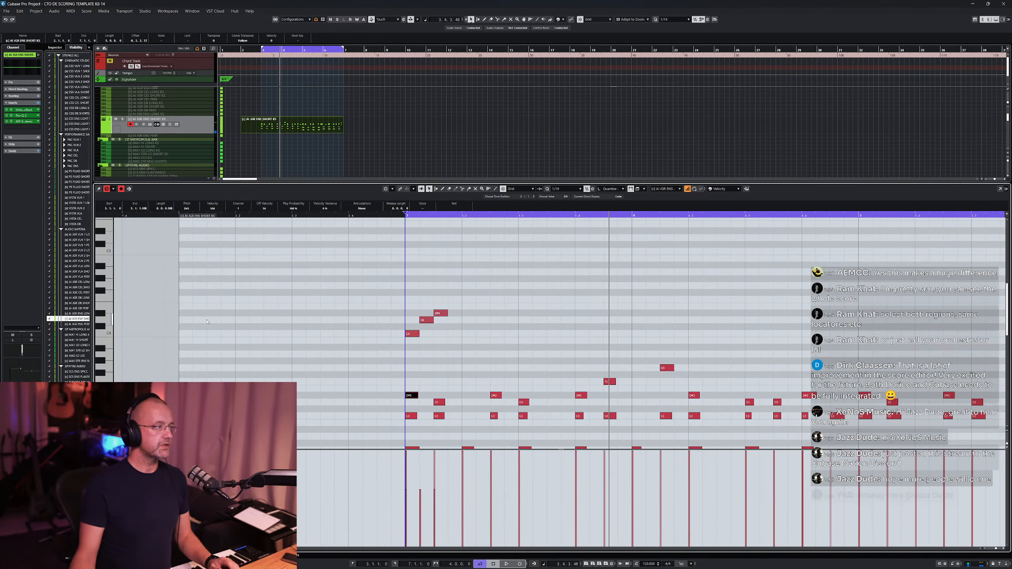
{"action": "scroll", "coordinate": [445, 343], "scroll_direction": "down", "scroll_amount": 2}
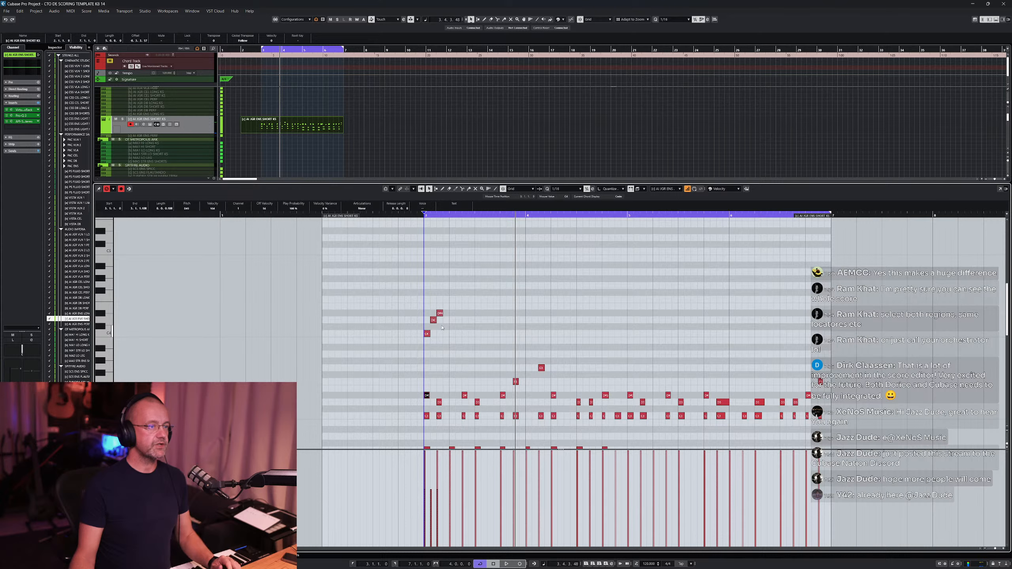
- Select the rising figure and duplicate it repeatedly to fill the rest of the part
{"action": "left_click_drag", "start_coordinate": [404, 293], "coordinate": [443, 338]}
{"action": "key", "text": "ctrl+d"}
{"action": "key", "text": "ctrl+d"}
{"action": "key", "text": "ctrl+d"}
{"action": "key", "text": "ctrl+d"}
{"action": "key", "text": "ctrl+d"}
{"action": "key", "text": "ctrl+d"}
{"action": "key", "text": "ctrl+d"}
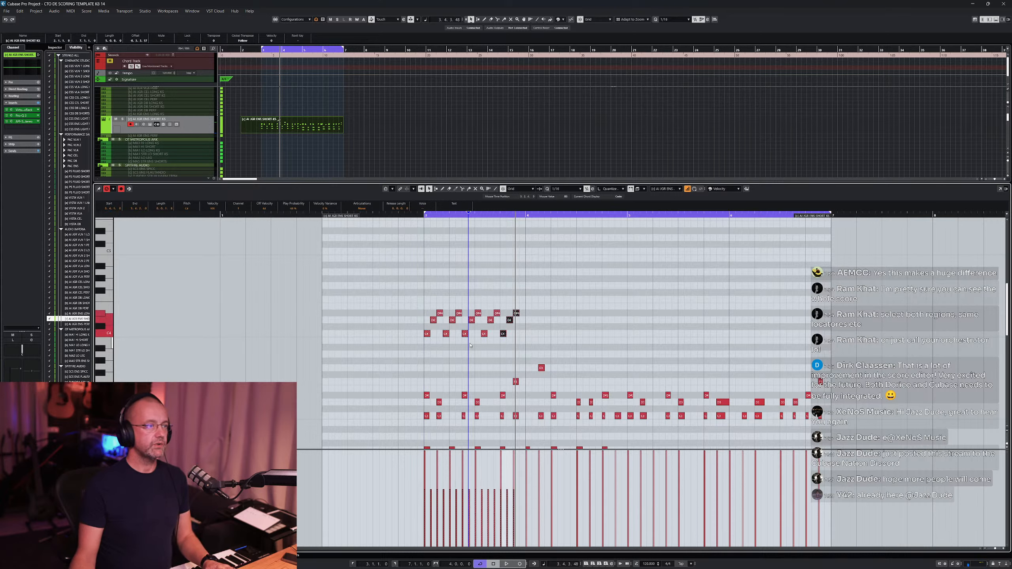
{"action": "key", "text": "ctrl+d"}
{"action": "key", "text": "ctrl+d"}
{"action": "key", "text": "ctrl+d"}
{"action": "key", "text": "ctrl+d"}
{"action": "key", "text": "ctrl+d"}
{"action": "key", "text": "ctrl+d"}
{"action": "key", "text": "ctrl+d"}
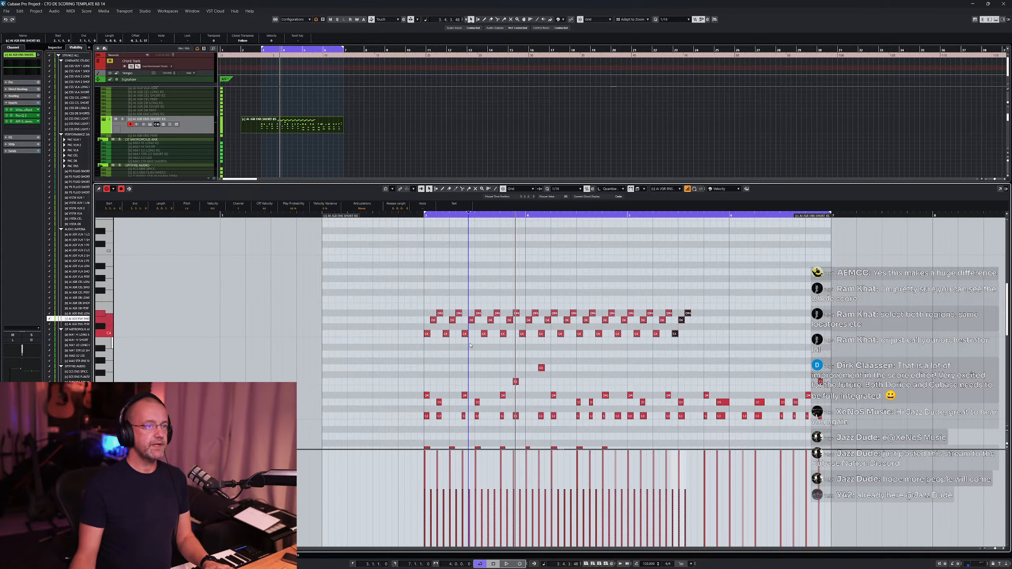
{"action": "key", "text": "ctrl+d"}
{"action": "key", "text": "ctrl+d"}
{"action": "key", "text": "ctrl+d"}
{"action": "key", "text": "ctrl+d"}
{"action": "key", "text": "ctrl+d"}
{"action": "key", "text": "ctrl+d"}
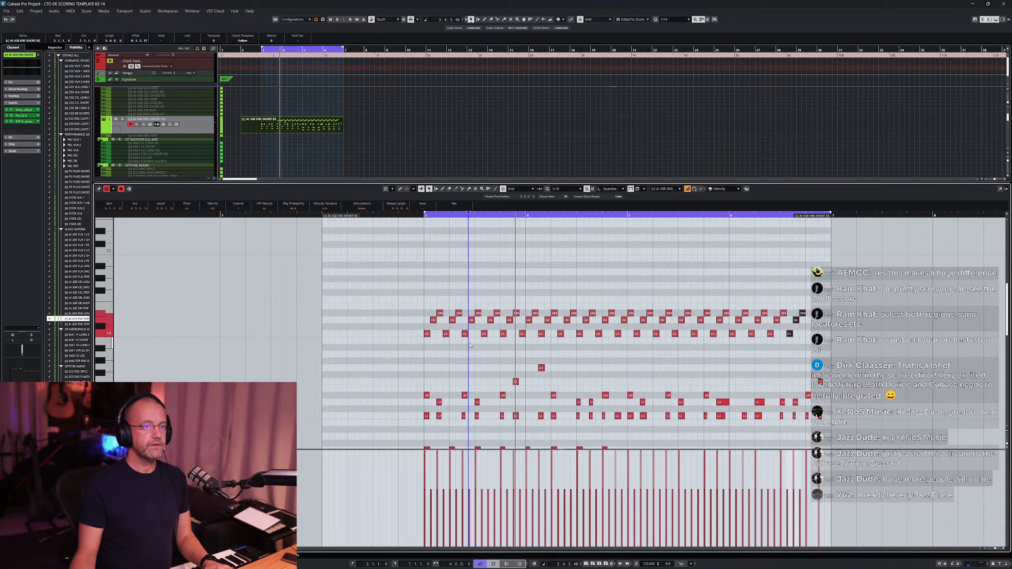
- Adjust the length of the last duplicated note so it ends at the part's end
{"action": "left_click", "coordinate": [813, 307]}
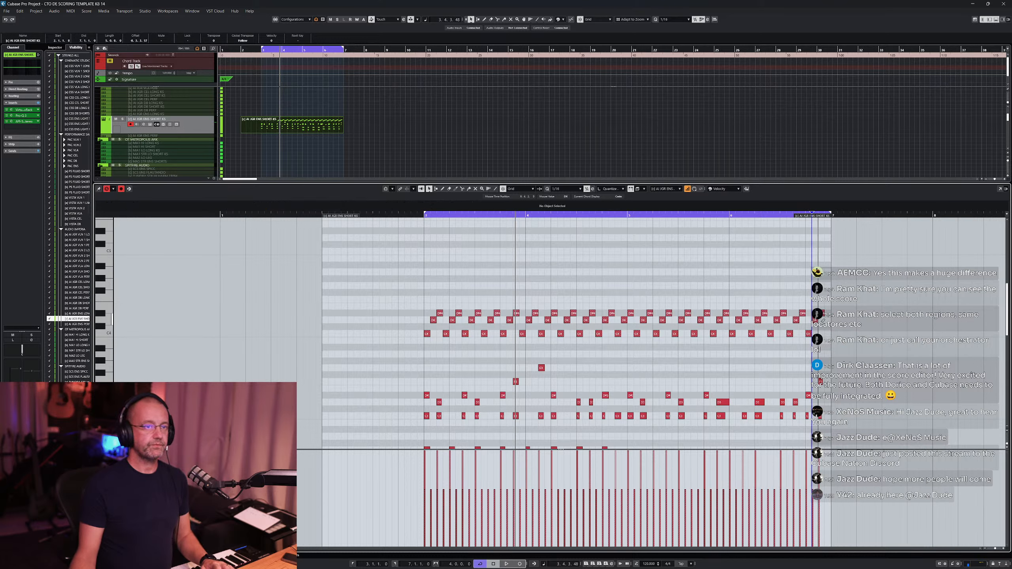
{"action": "left_click_drag", "start_coordinate": [815, 320], "coordinate": [827, 321]}
{"action": "left_click", "coordinate": [516, 300]}
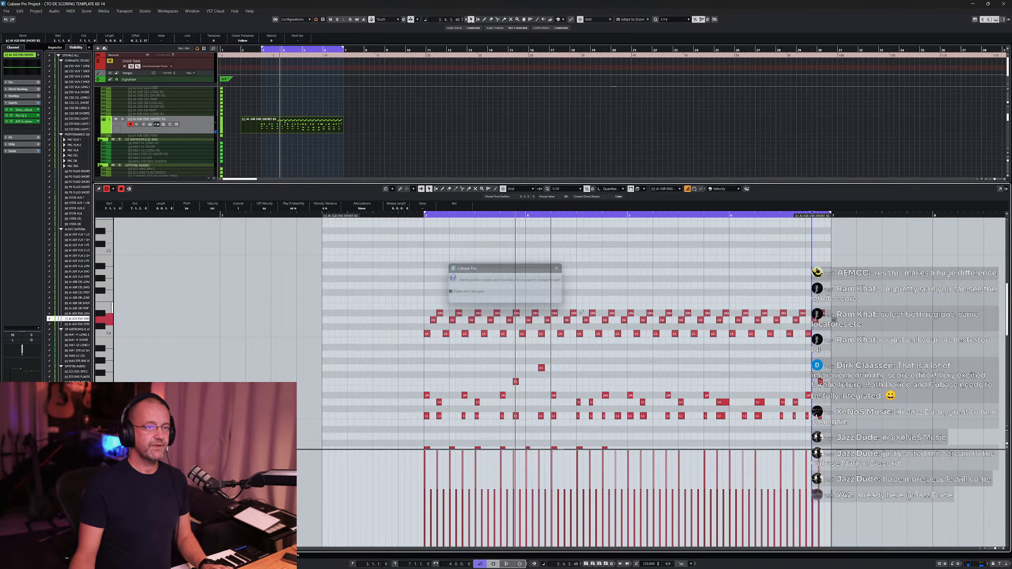
{"action": "left_click_drag", "start_coordinate": [834, 321], "coordinate": [827, 320]}
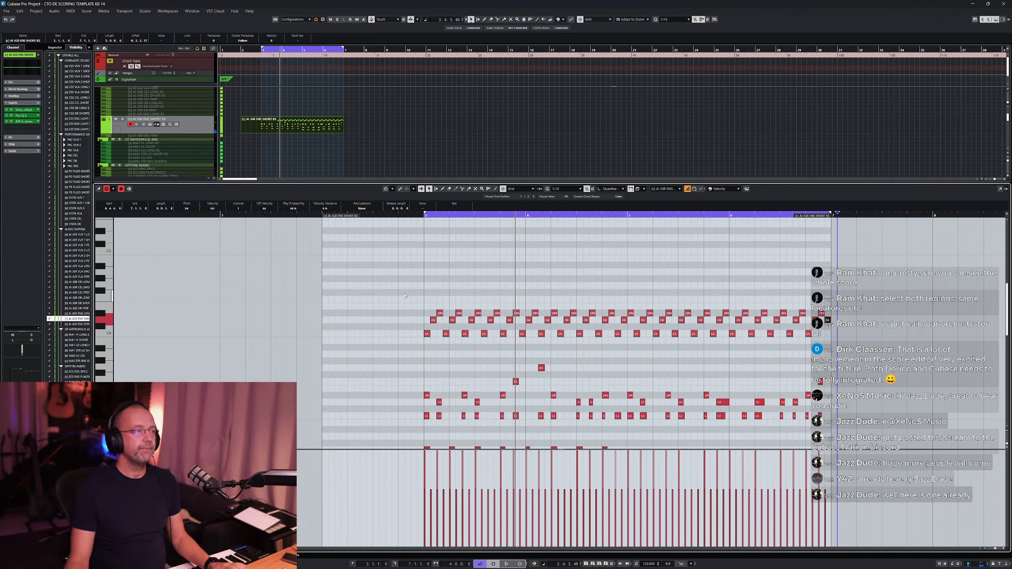
- Select all the repeated figure notes, raise their velocities and play the part back
{"action": "left_click_drag", "start_coordinate": [405, 295], "coordinate": [813, 339]}
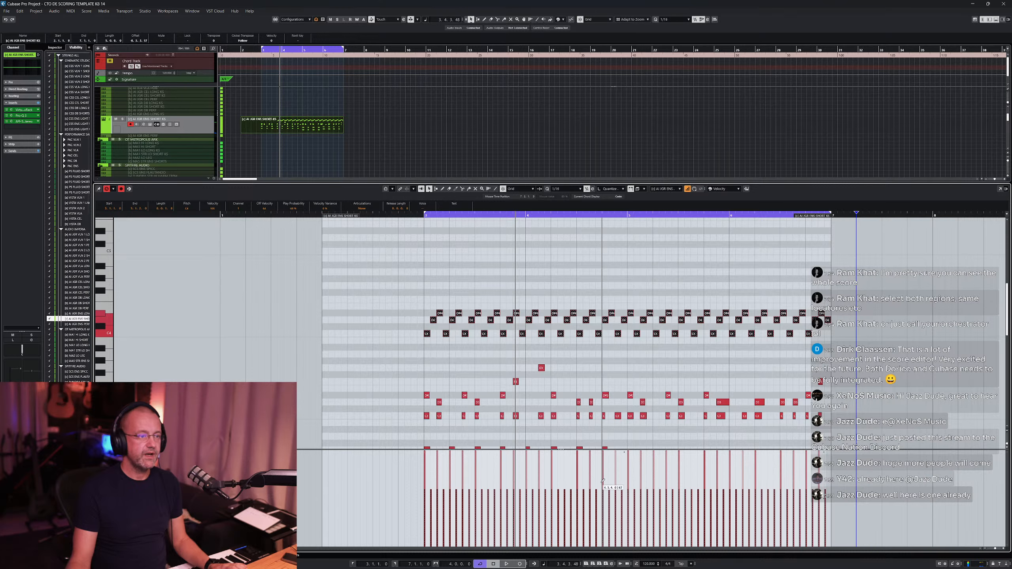
{"action": "left_click_drag", "start_coordinate": [625, 453], "coordinate": [644, 387]}
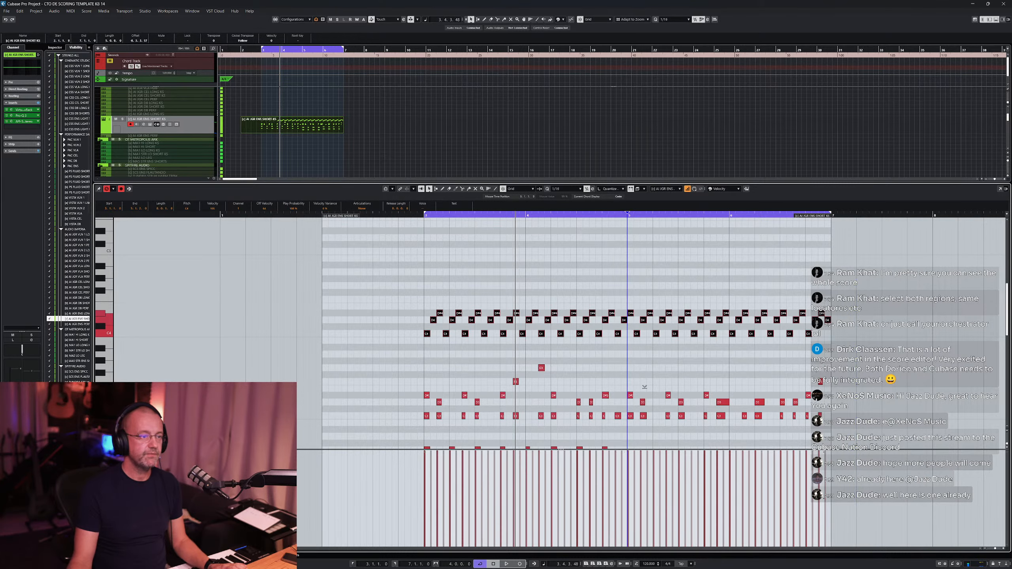
{"action": "key", "text": "space"}
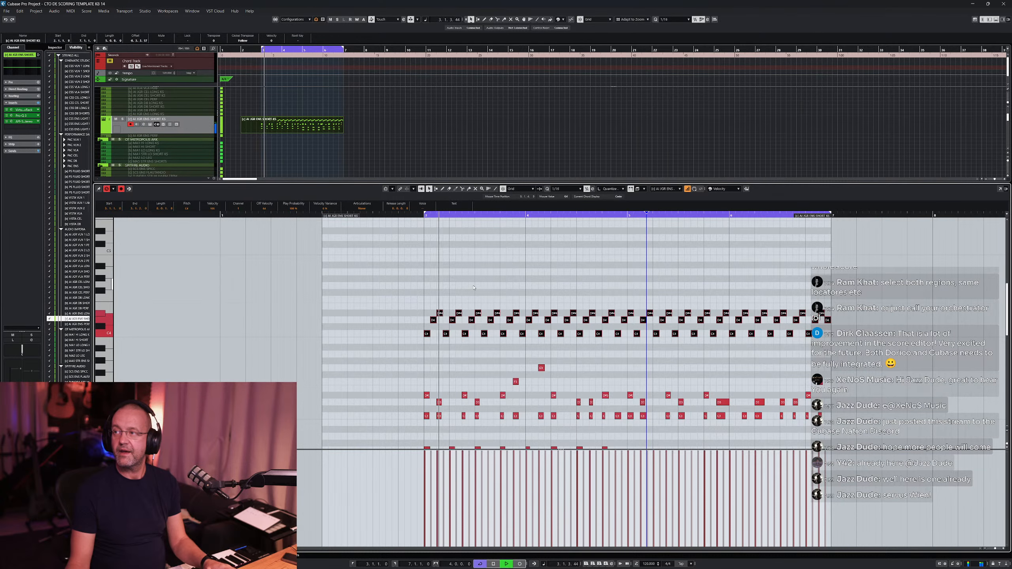
{"action": "key", "text": "space"}
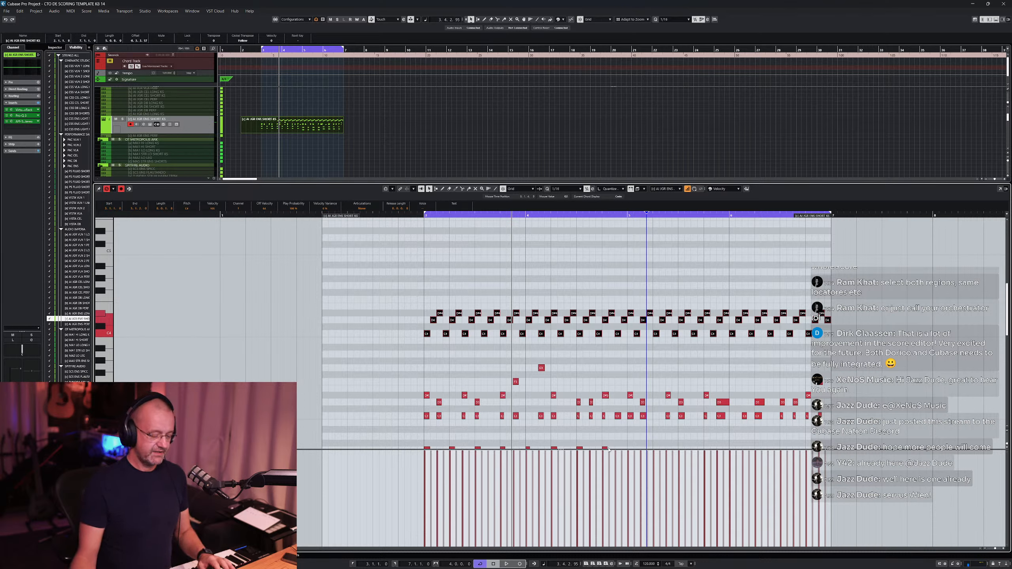
- Undo the velocity increase and lower the figure's velocities slightly instead
{"action": "key", "text": "ctrl+z"}
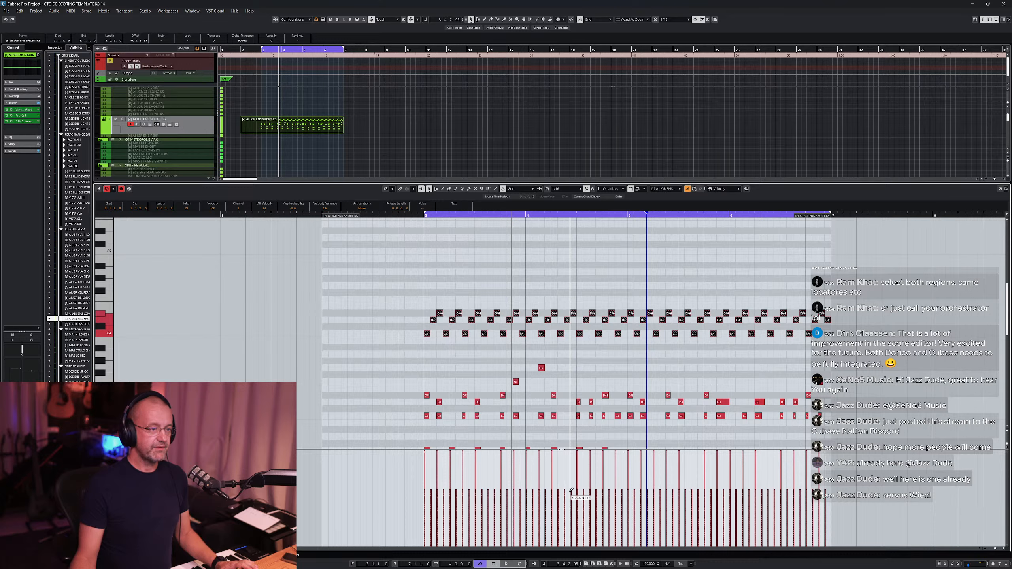
{"action": "left_click_drag", "start_coordinate": [624, 452], "coordinate": [623, 453]}
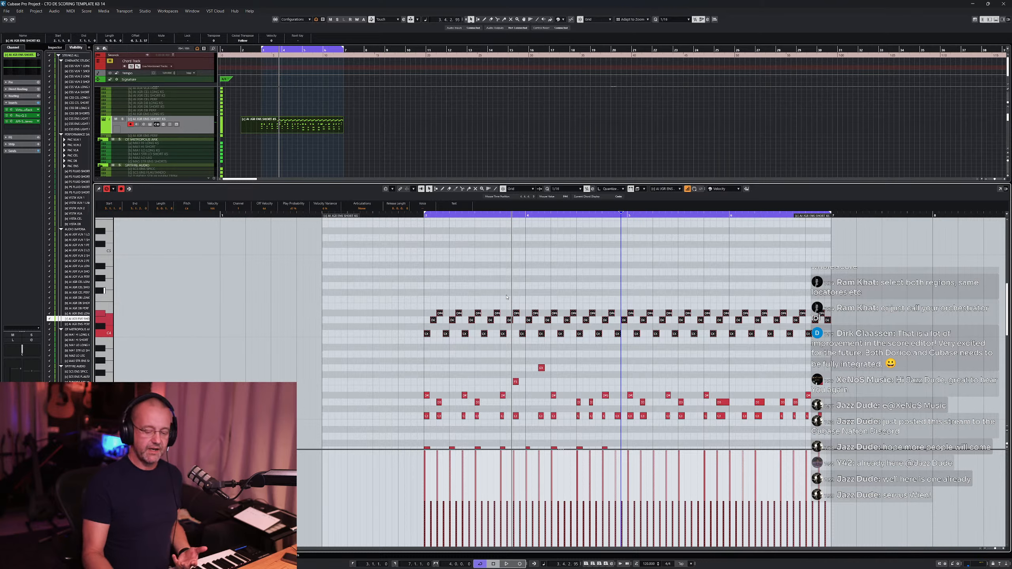
- Deselect all notes and play the part from the start
{"action": "key", "text": "KP_1"}
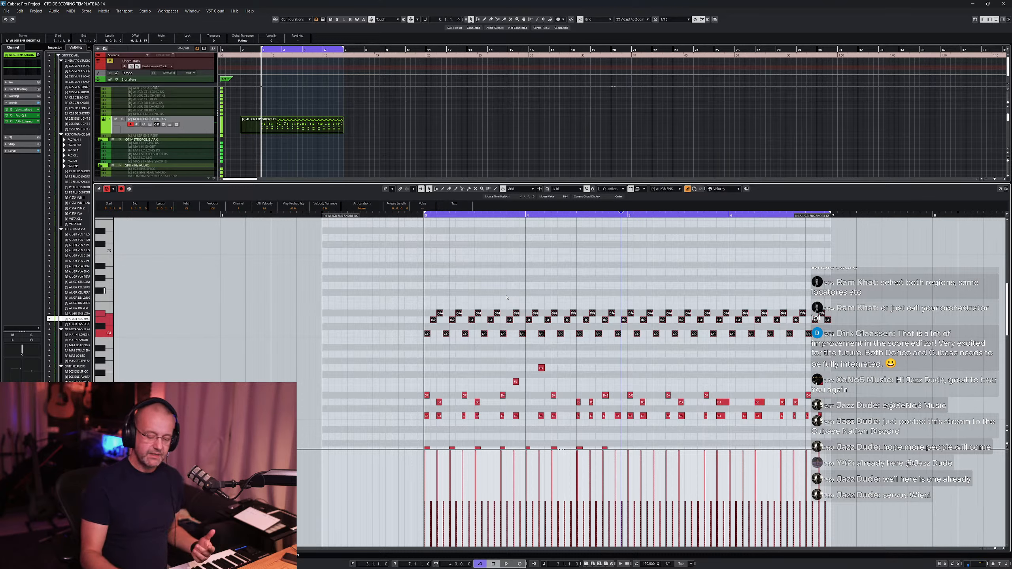
{"action": "left_click", "coordinate": [530, 275]}
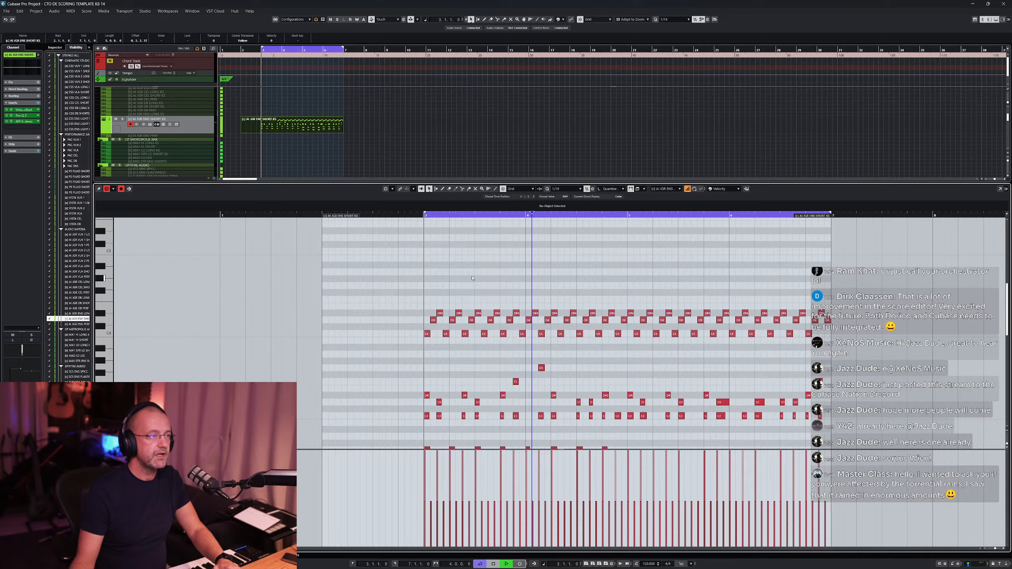
{"action": "key", "text": "space"}
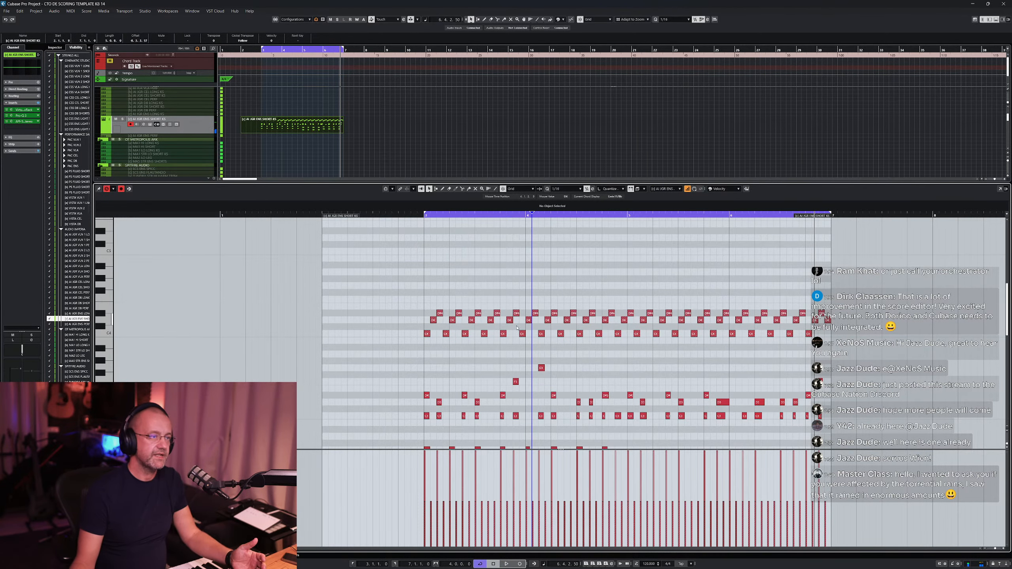
- Mute all the notes below the repeated figure with the Mute tool and play the figure alone
{"action": "scroll", "coordinate": [517, 327], "scroll_direction": "down", "scroll_amount": 3}
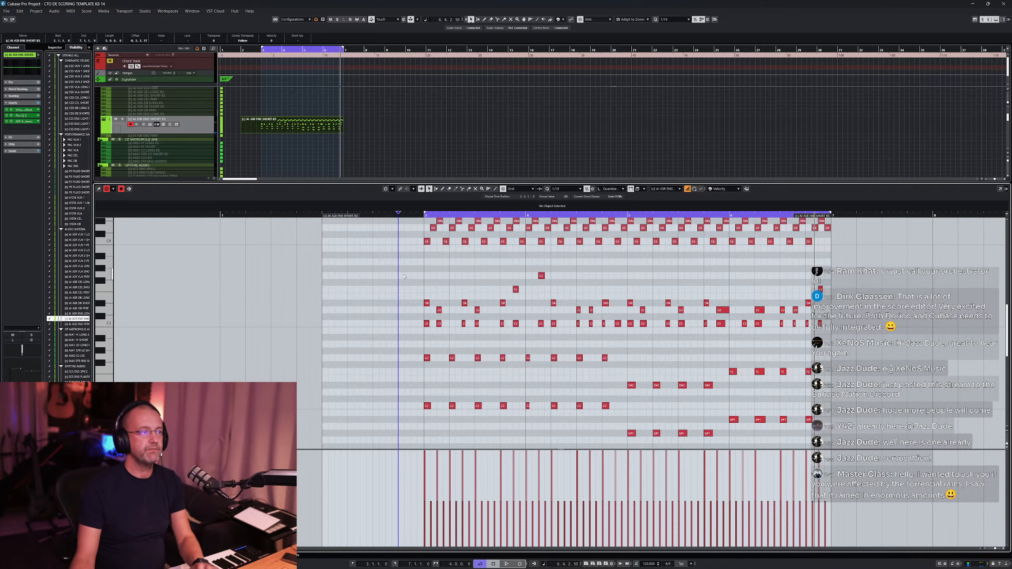
{"action": "right_click", "coordinate": [453, 277]}
{"action": "left_click_drag", "start_coordinate": [405, 267], "coordinate": [864, 441]}
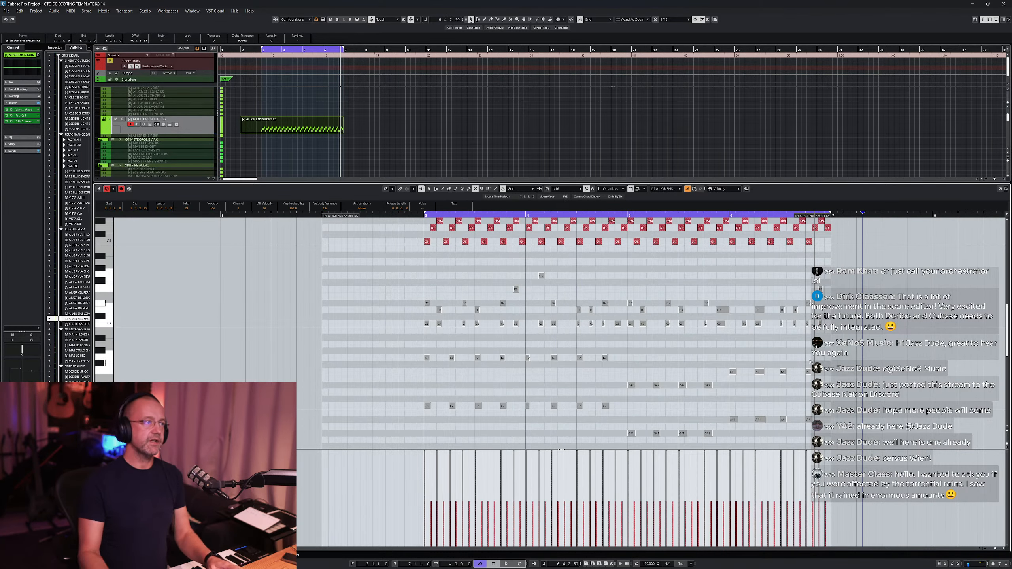
{"action": "key", "text": "space"}
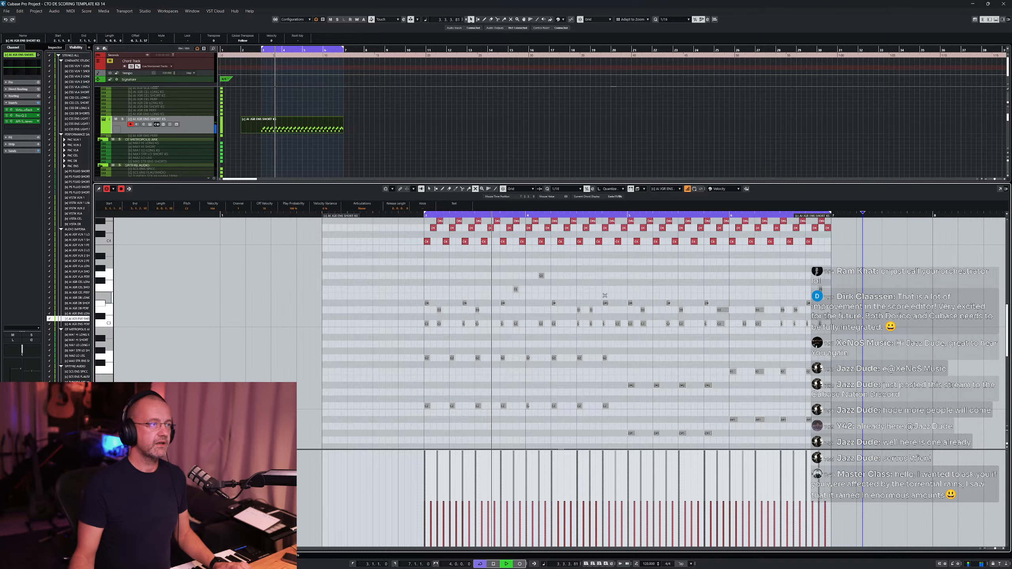
{"action": "key", "text": "space"}
- Select the lower notes of the repeated figure and raise their velocities to accent them
{"action": "right_click", "coordinate": [590, 264]}
{"action": "left_click", "coordinate": [590, 264]}
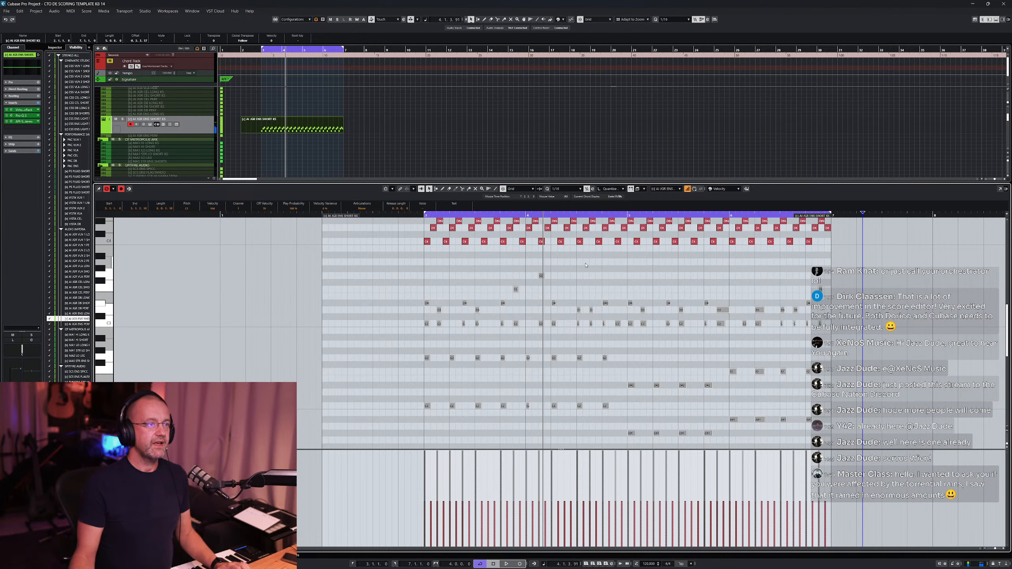
{"action": "scroll", "coordinate": [587, 268], "scroll_direction": "up", "scroll_amount": 3}
{"action": "left_click_drag", "start_coordinate": [415, 336], "coordinate": [730, 340]}
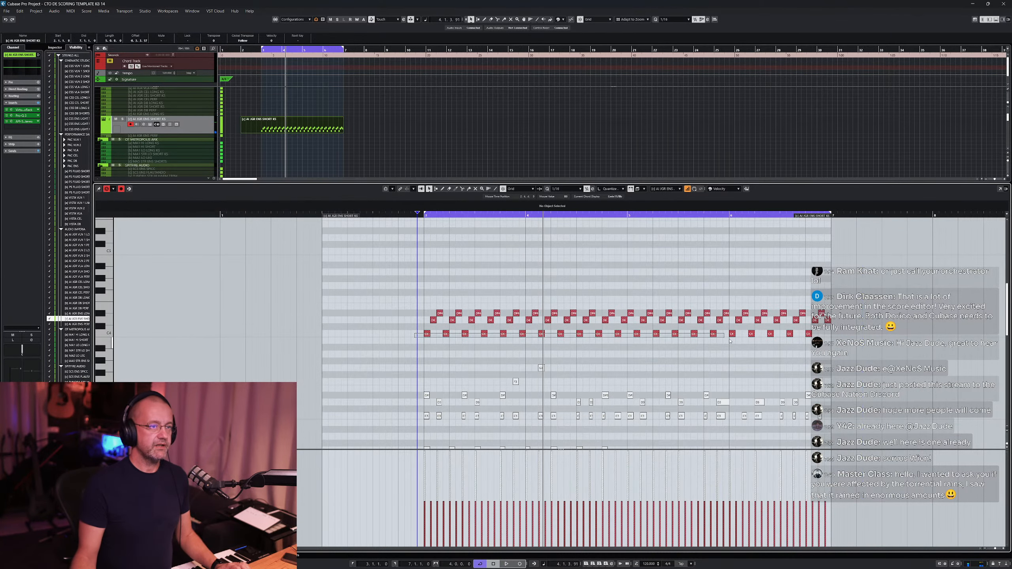
{"action": "left_click_drag", "start_coordinate": [815, 340], "coordinate": [844, 339]}
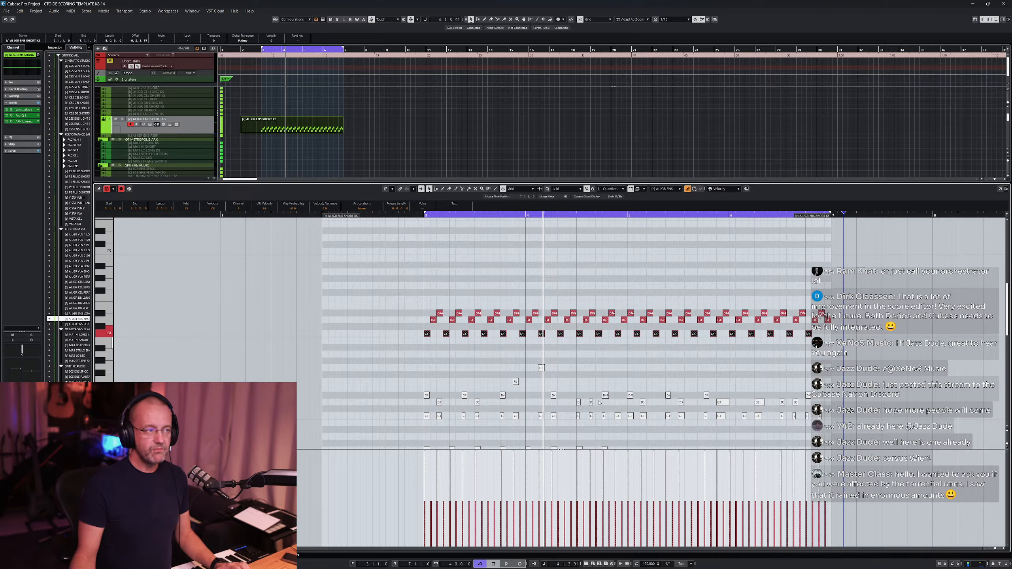
{"action": "left_click", "coordinate": [456, 452]}
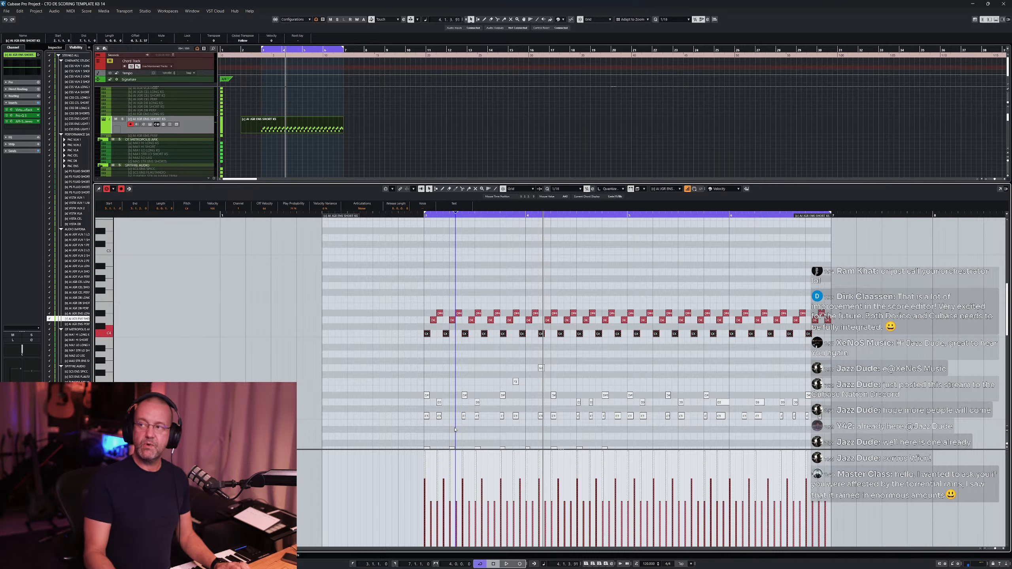
- Play back the accented figure several times and undo the last edit
{"action": "key", "text": "space"}
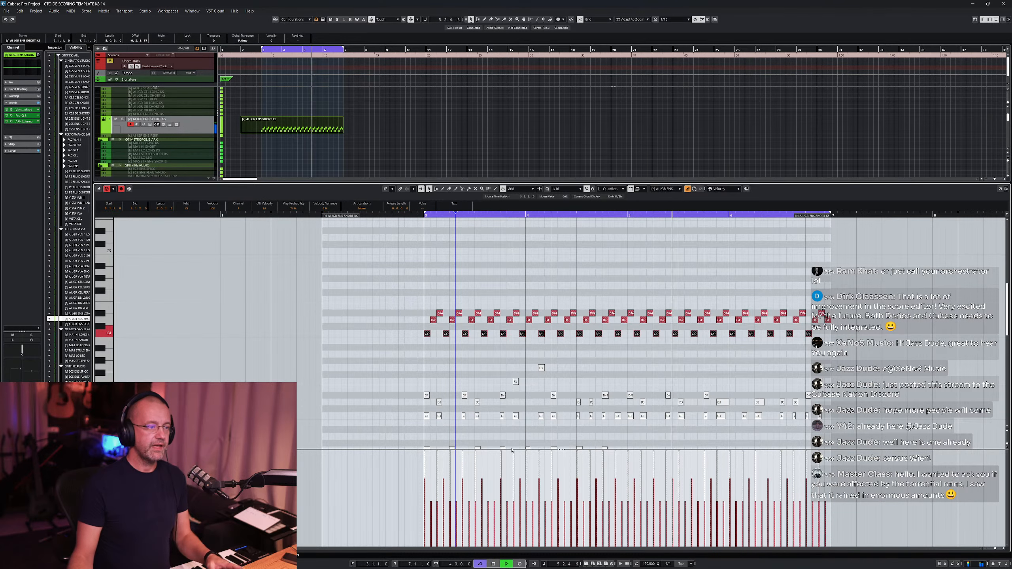
{"action": "key", "text": "space"}
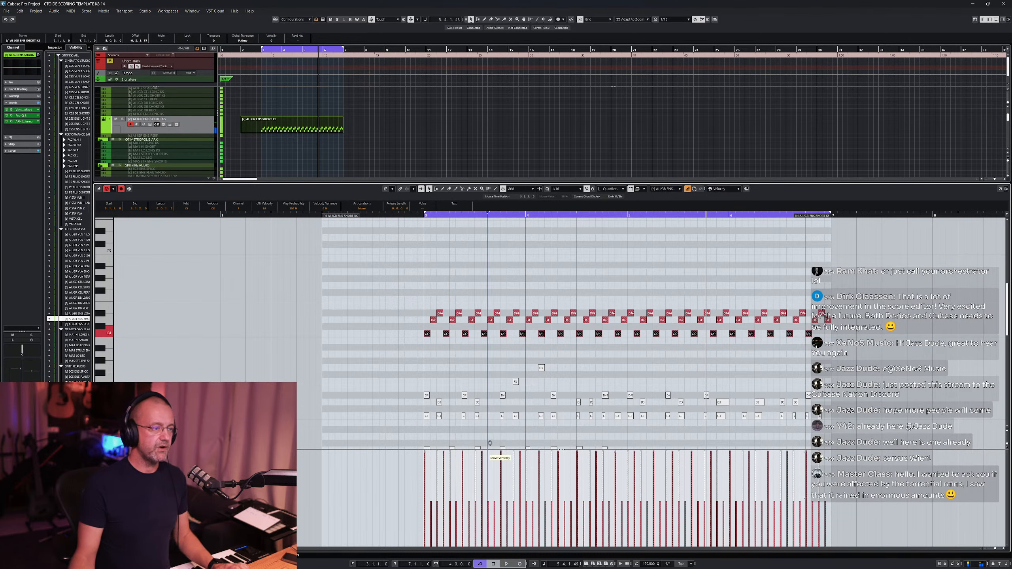
{"action": "key", "text": "space"}
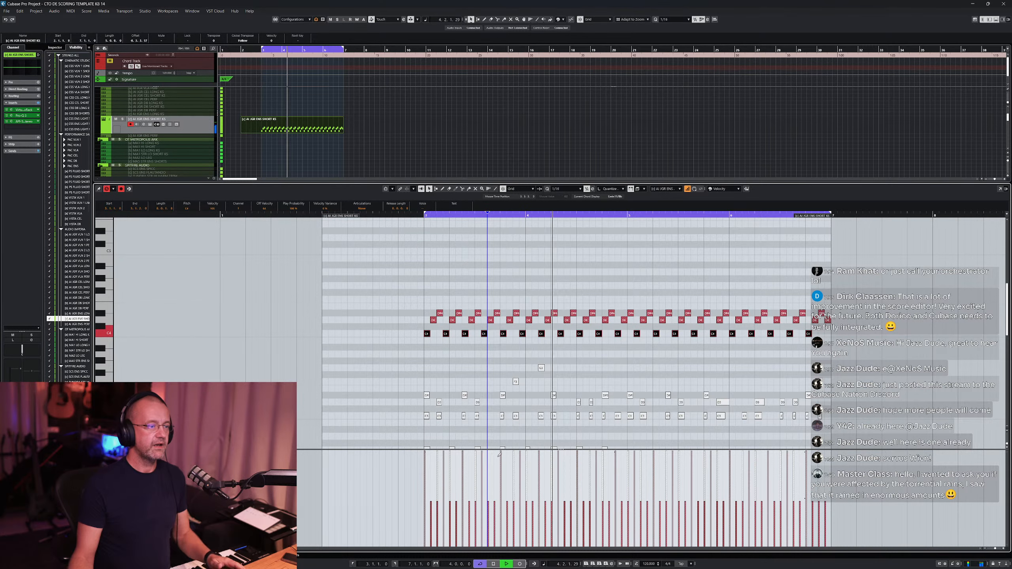
{"action": "key", "text": "space"}
{"action": "key", "text": "ctrl+z"}
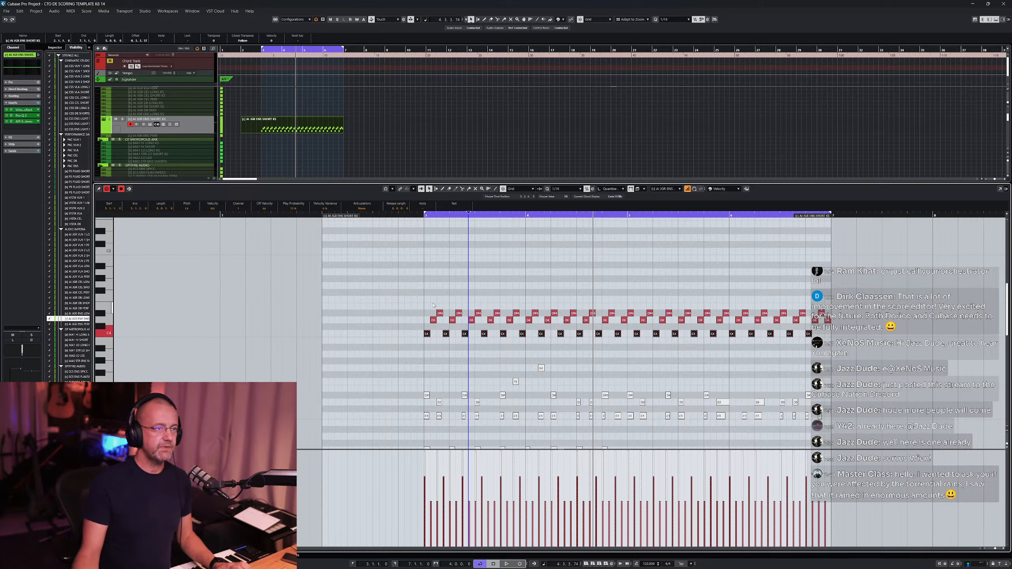
- Select the upper notes of the repeated figure and play the part from the start
{"action": "left_click_drag", "start_coordinate": [418, 296], "coordinate": [825, 303]}
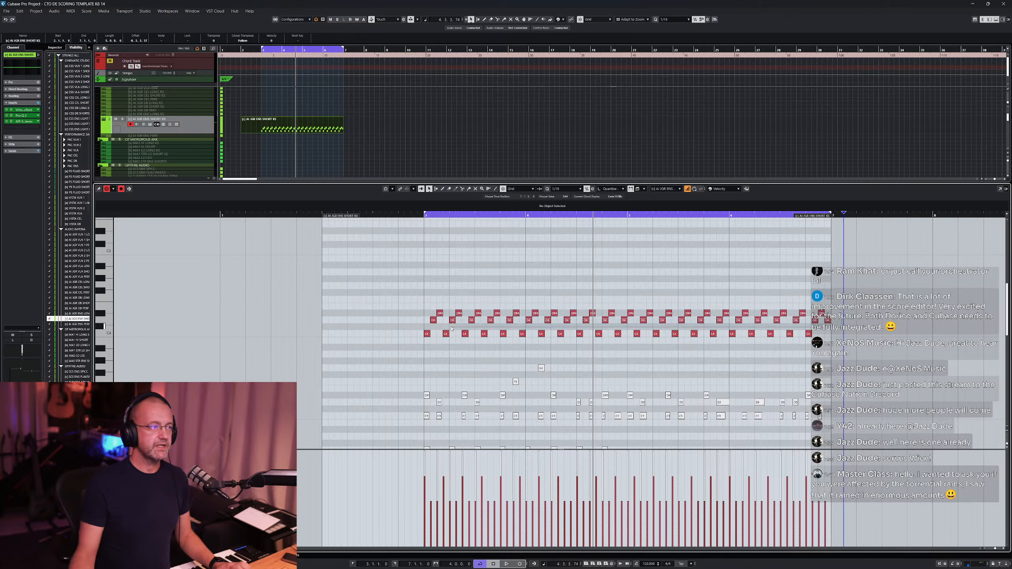
{"action": "double_click", "coordinate": [433, 321], "text": "shift"}
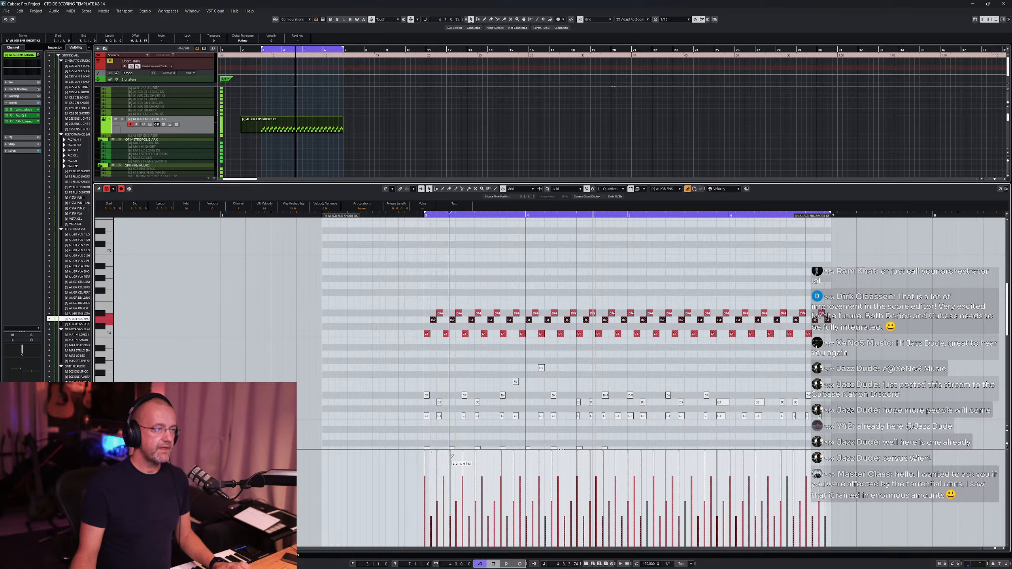
{"action": "key", "text": "KP_1"}
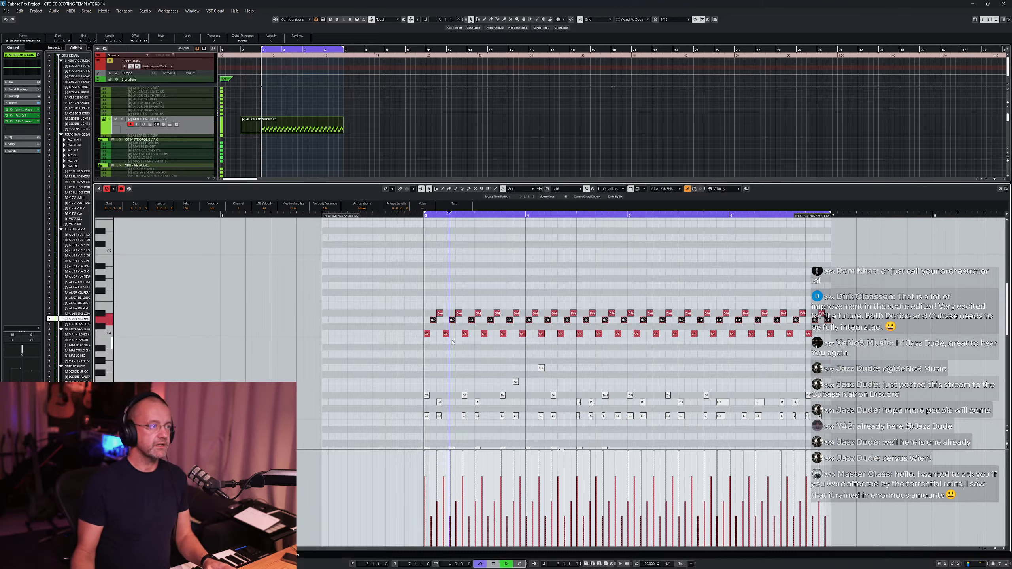
{"action": "key", "text": "space"}
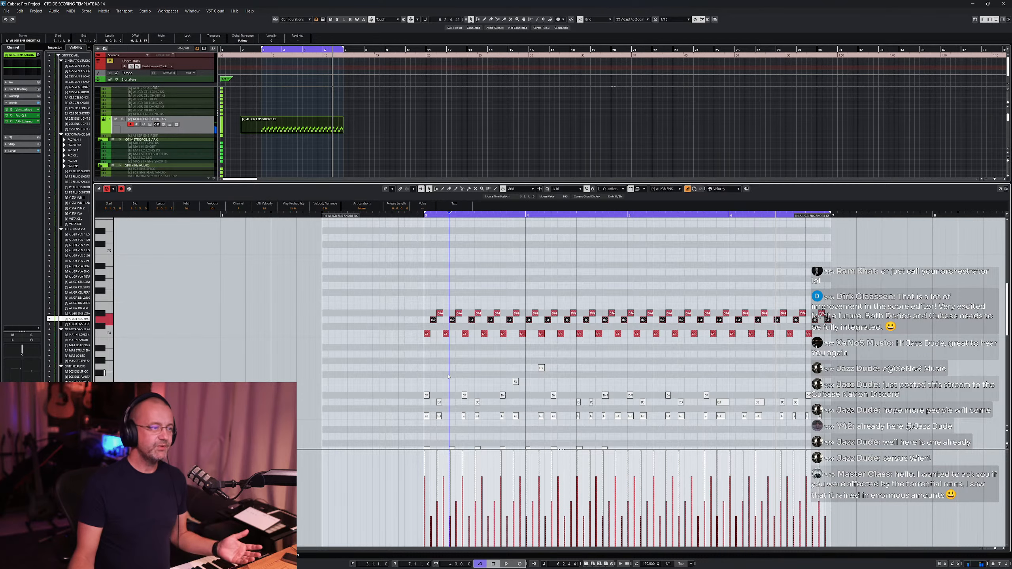
- Unmute the notes below the repeated figure and return to the object selection tool
{"action": "scroll", "coordinate": [449, 377], "scroll_direction": "down", "scroll_amount": 3}
{"action": "scroll", "coordinate": [471, 333], "scroll_direction": "down", "scroll_amount": 3}
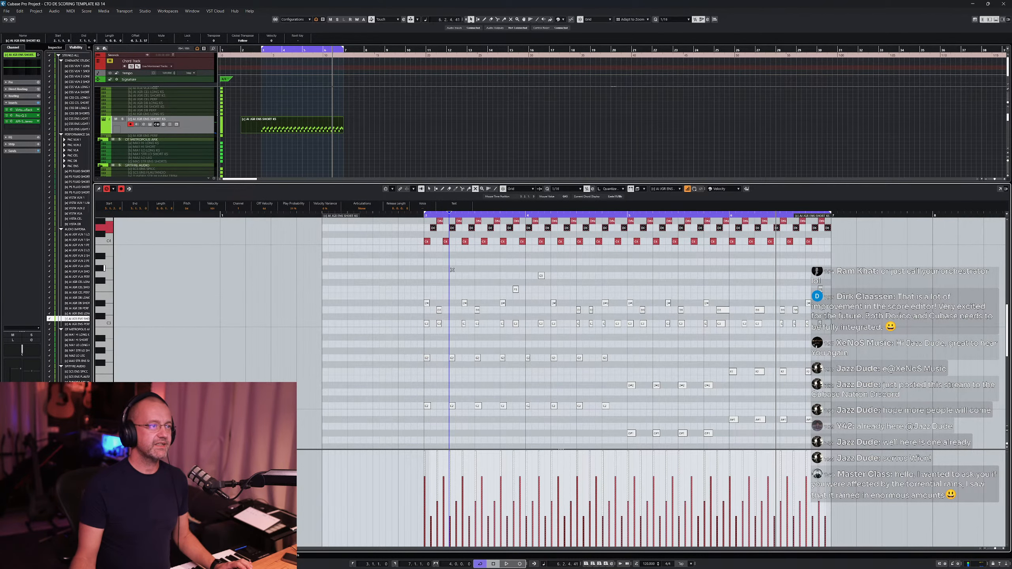
{"action": "left_click_drag", "start_coordinate": [399, 267], "coordinate": [869, 431]}
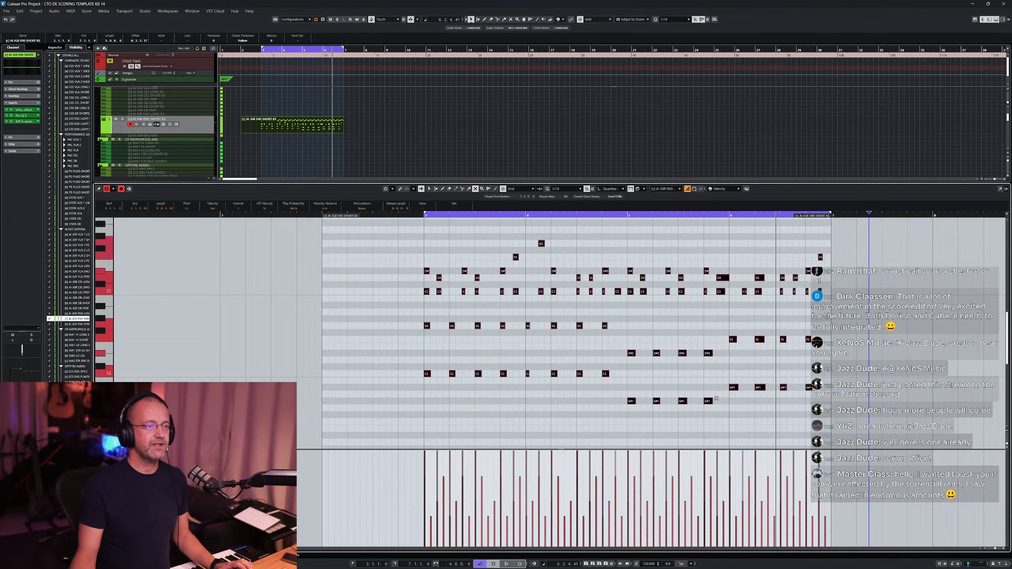
{"action": "left_click", "coordinate": [520, 410]}
{"action": "key", "text": "1"}
{"action": "scroll", "coordinate": [542, 381], "scroll_direction": "up", "scroll_amount": 9}
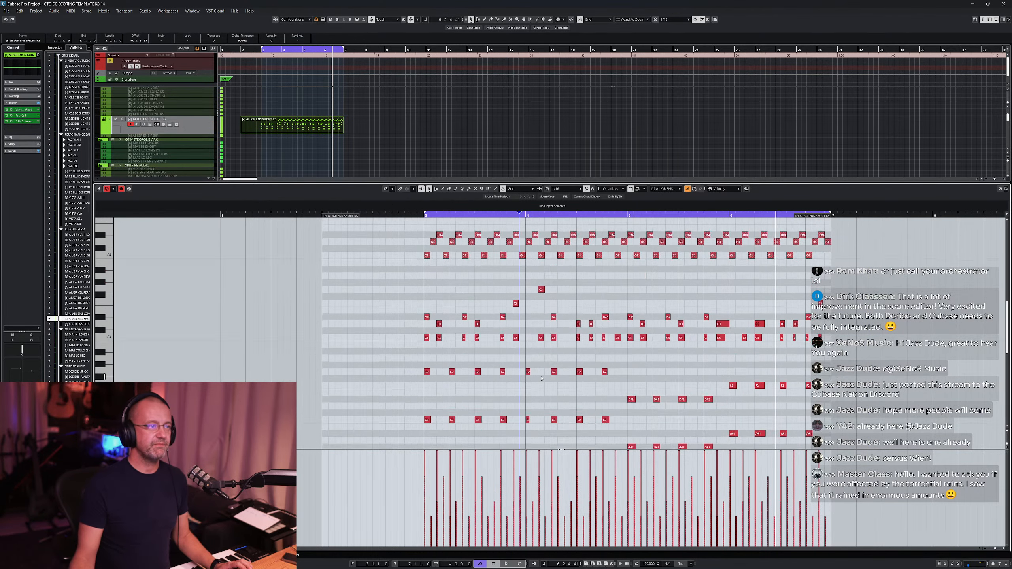
{"action": "key", "text": "KP_1"}
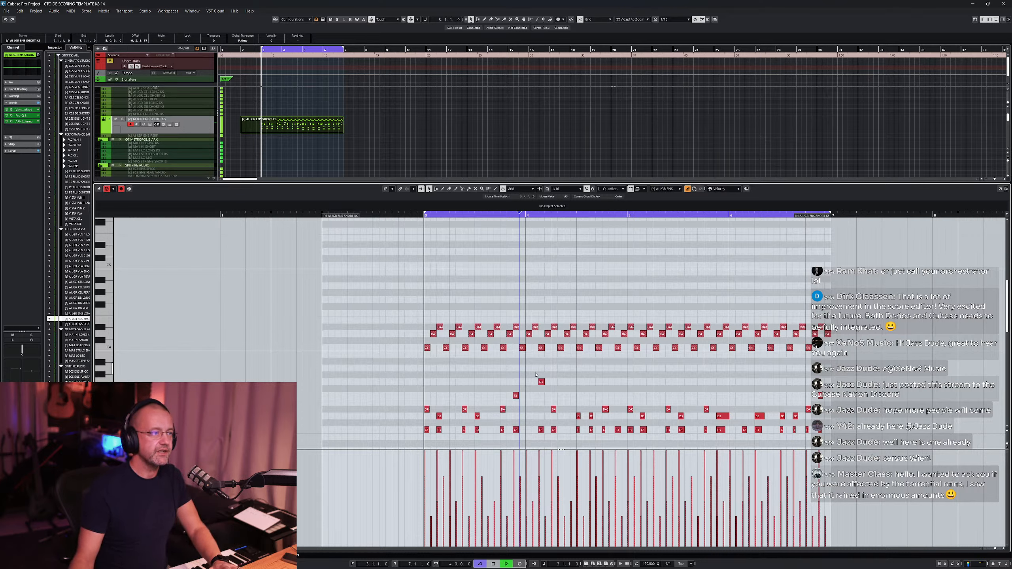
{"action": "key", "text": "space"}
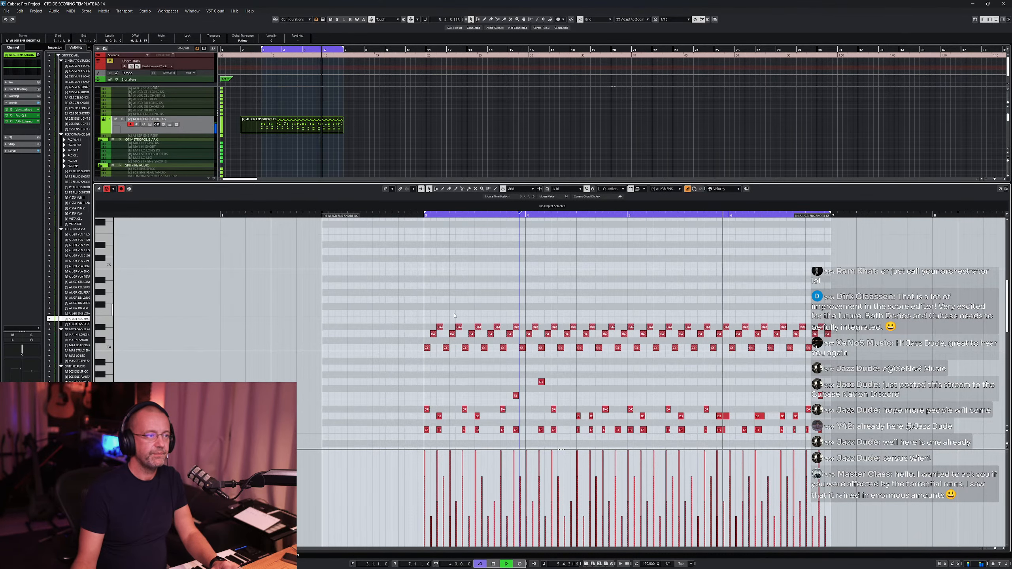
- Select the upper notes of the repeated figure and raise their play probability, then clear the selection
{"action": "left_click_drag", "start_coordinate": [399, 294], "coordinate": [867, 354]}
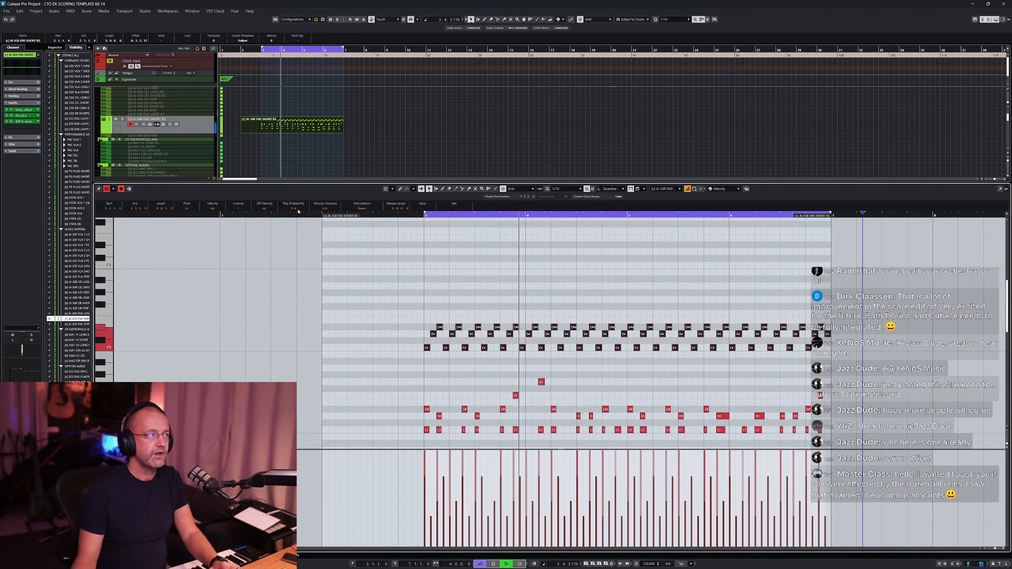
{"action": "left_click_drag", "start_coordinate": [298, 210], "coordinate": [305, 41]}
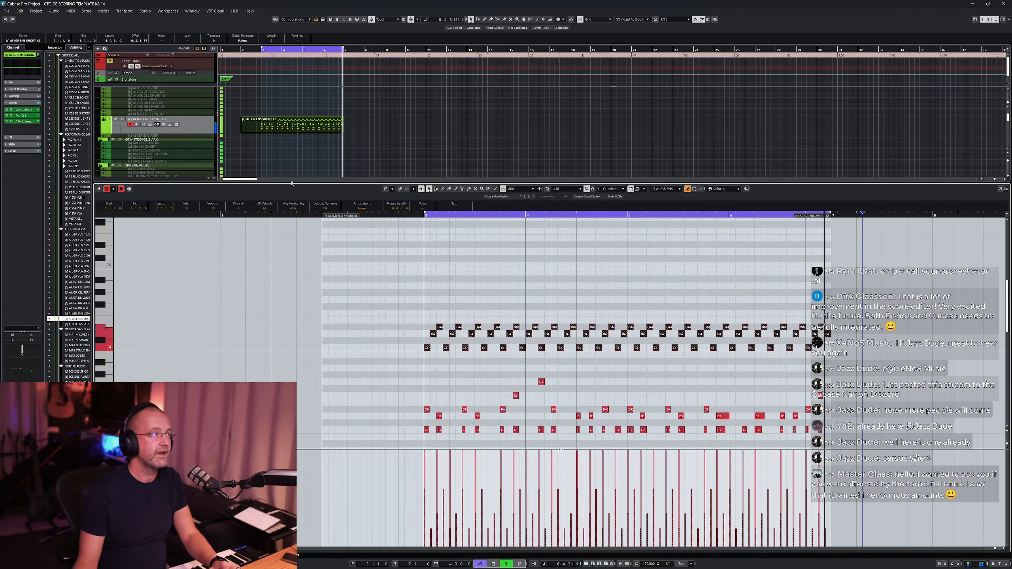
{"action": "left_click_drag", "start_coordinate": [294, 209], "coordinate": [308, 100]}
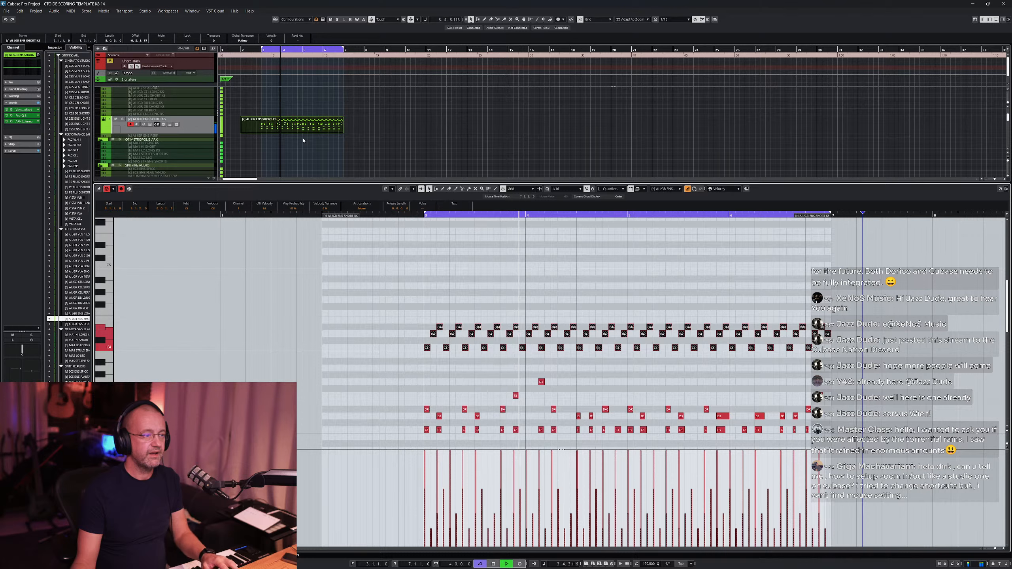
{"action": "left_click", "coordinate": [599, 302]}
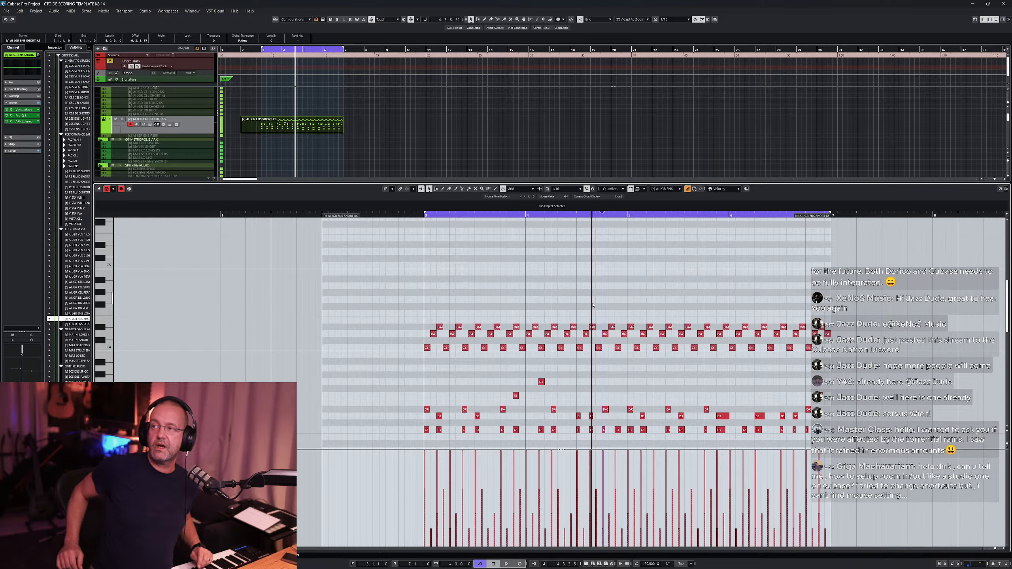
- Zoom the note editor in and out across the repeated figure to examine its notes at different scales
{"action": "left_click", "coordinate": [591, 298]}
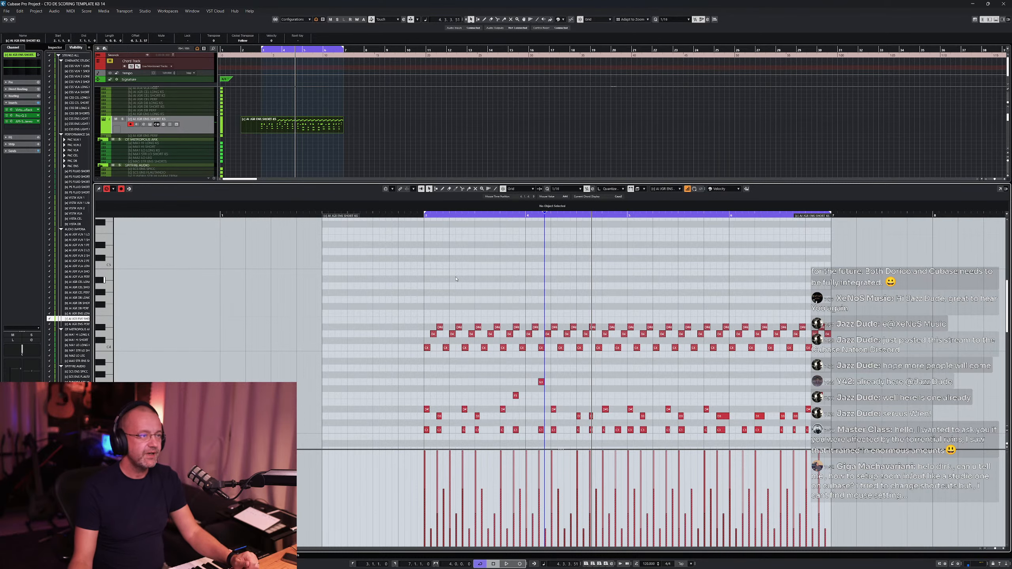
{"action": "scroll", "coordinate": [490, 265], "scroll_direction": "down", "scroll_amount": 3}
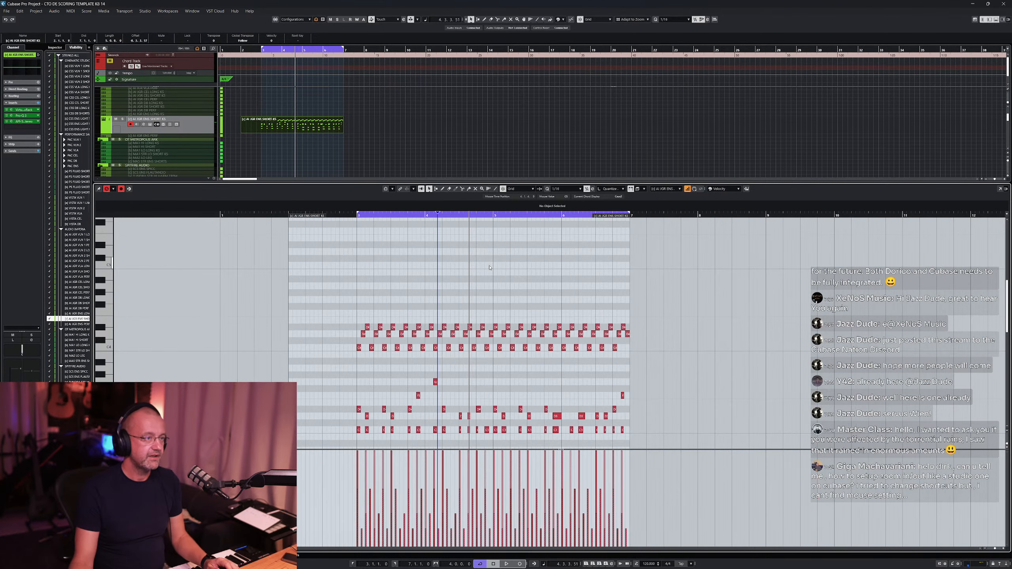
{"action": "scroll", "coordinate": [479, 263], "scroll_direction": "up", "scroll_amount": 6}
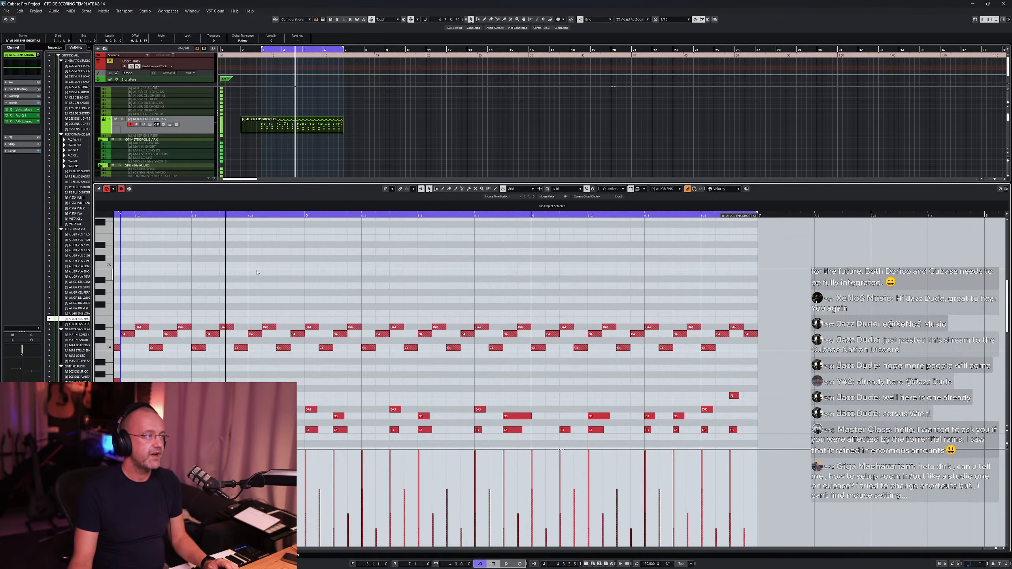
{"action": "scroll", "coordinate": [257, 273], "scroll_direction": "down", "scroll_amount": 5}
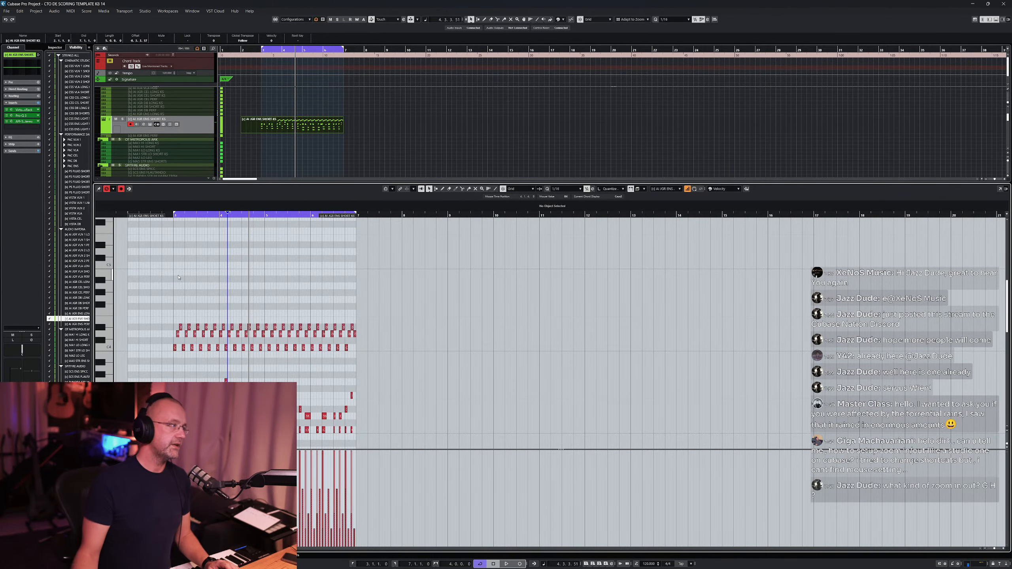
{"action": "scroll", "coordinate": [175, 278], "scroll_direction": "up", "scroll_amount": 6}
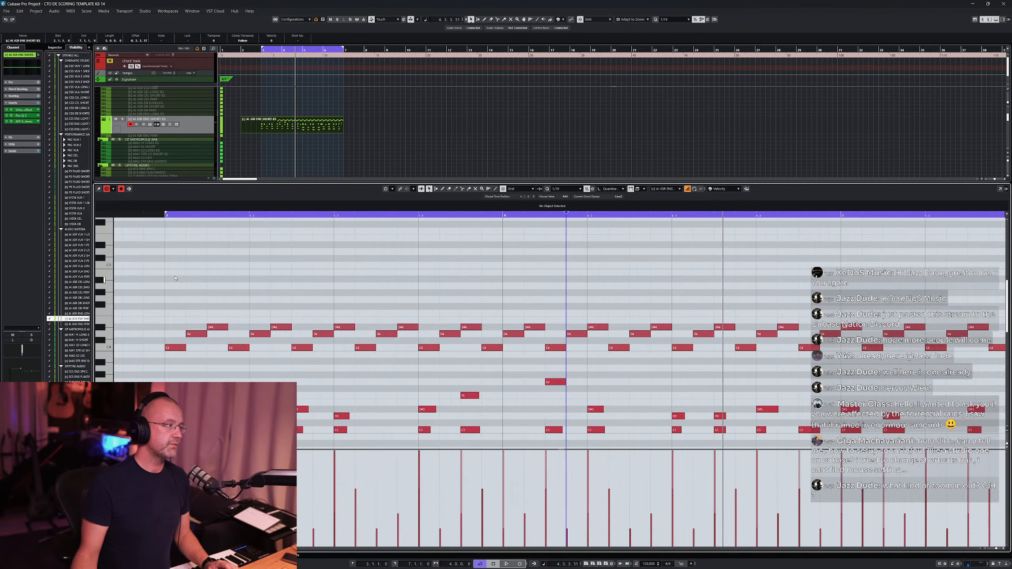
{"action": "scroll", "coordinate": [175, 278], "scroll_direction": "down", "scroll_amount": 3}
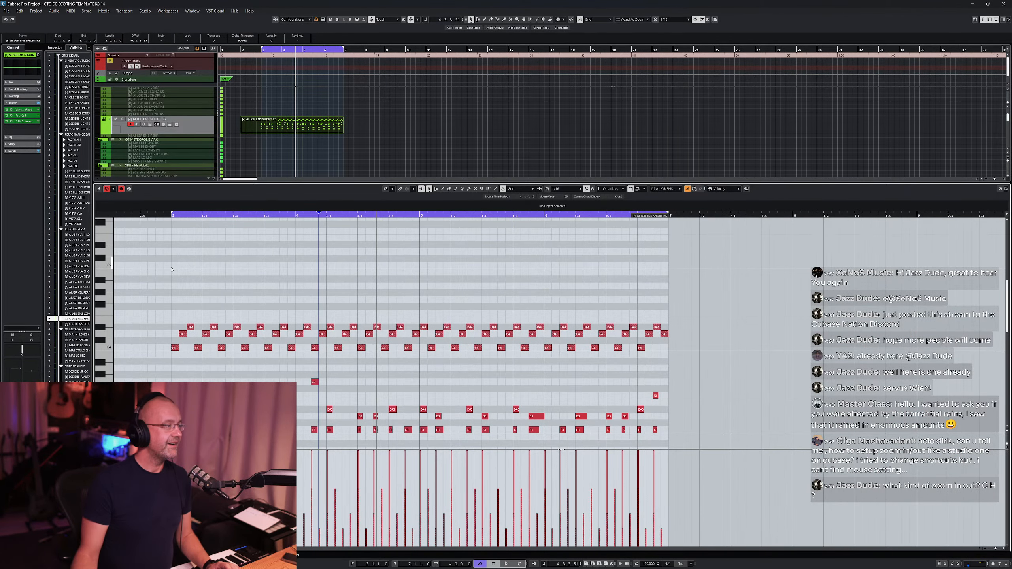
{"action": "scroll", "coordinate": [171, 270], "scroll_direction": "down", "scroll_amount": 3}
{"action": "scroll", "coordinate": [163, 267], "scroll_direction": "up", "scroll_amount": 4}
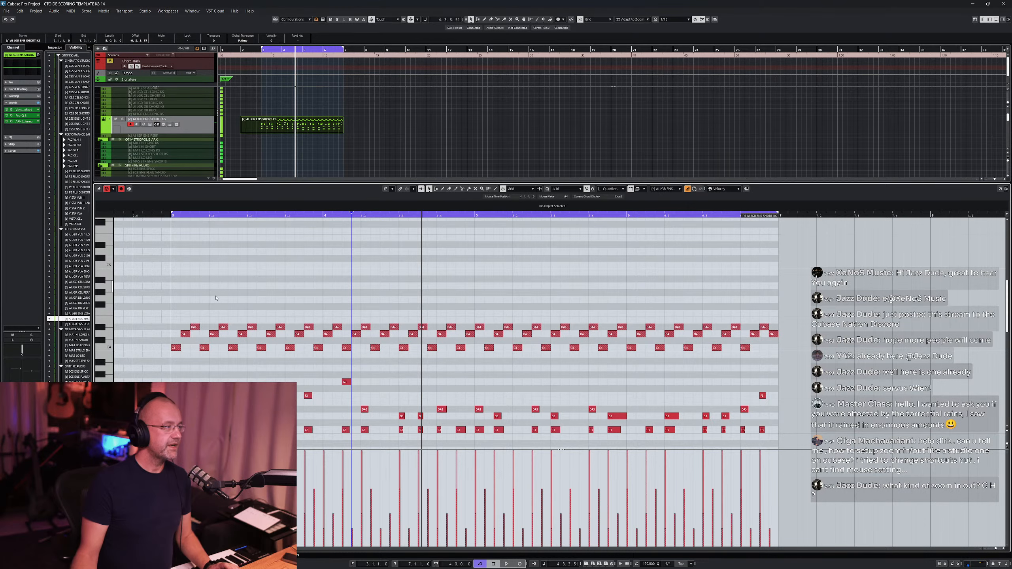
{"action": "scroll", "coordinate": [775, 285], "scroll_direction": "up", "scroll_amount": 4}
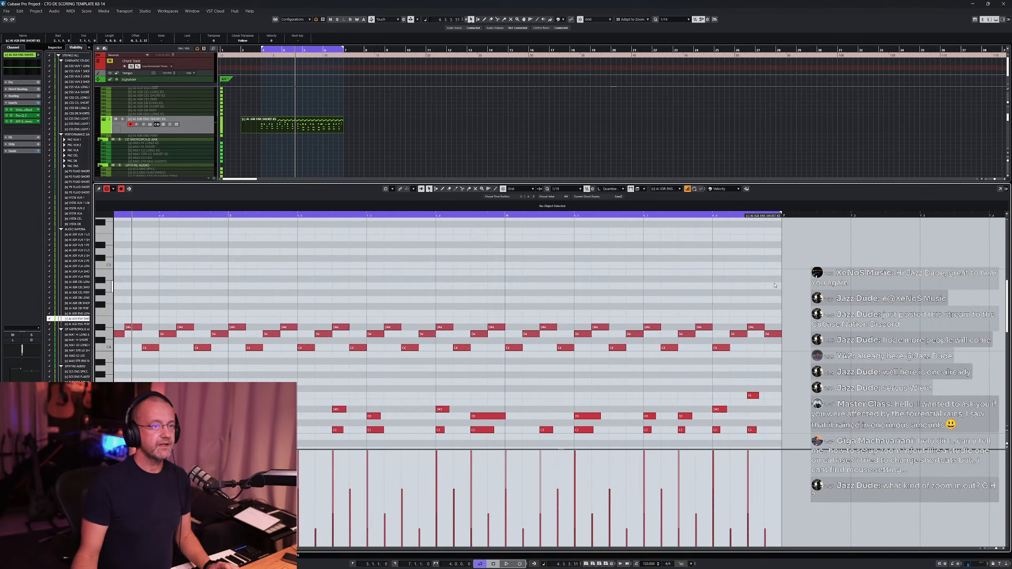
{"action": "scroll", "coordinate": [775, 285], "scroll_direction": "down", "scroll_amount": 4}
{"action": "scroll", "coordinate": [775, 286], "scroll_direction": "up", "scroll_amount": 5}
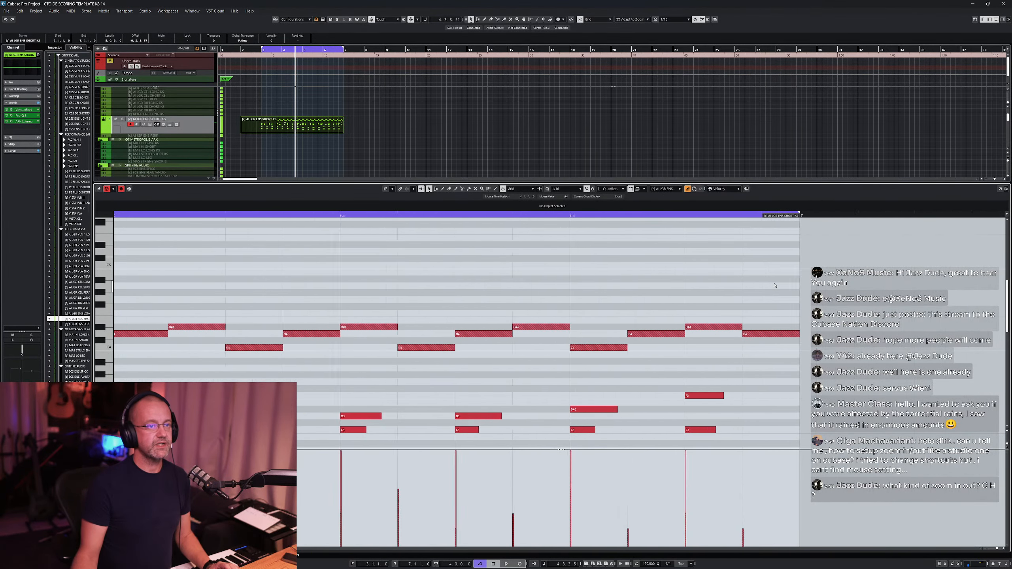
{"action": "scroll", "coordinate": [775, 285], "scroll_direction": "down", "scroll_amount": 3}
{"action": "scroll", "coordinate": [355, 272], "scroll_direction": "down", "scroll_amount": 5}
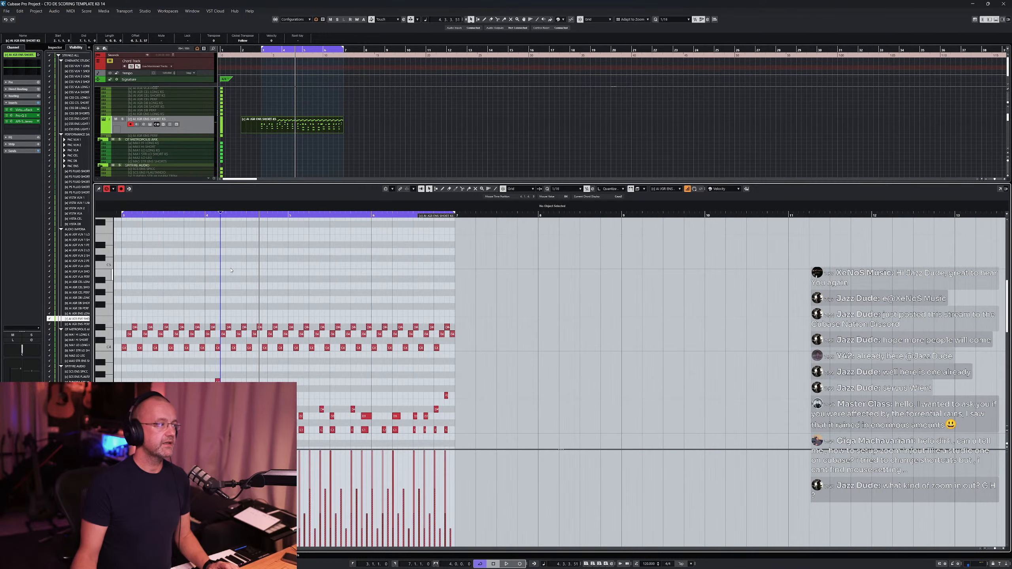
{"action": "scroll", "coordinate": [119, 275], "scroll_direction": "up", "scroll_amount": 4}
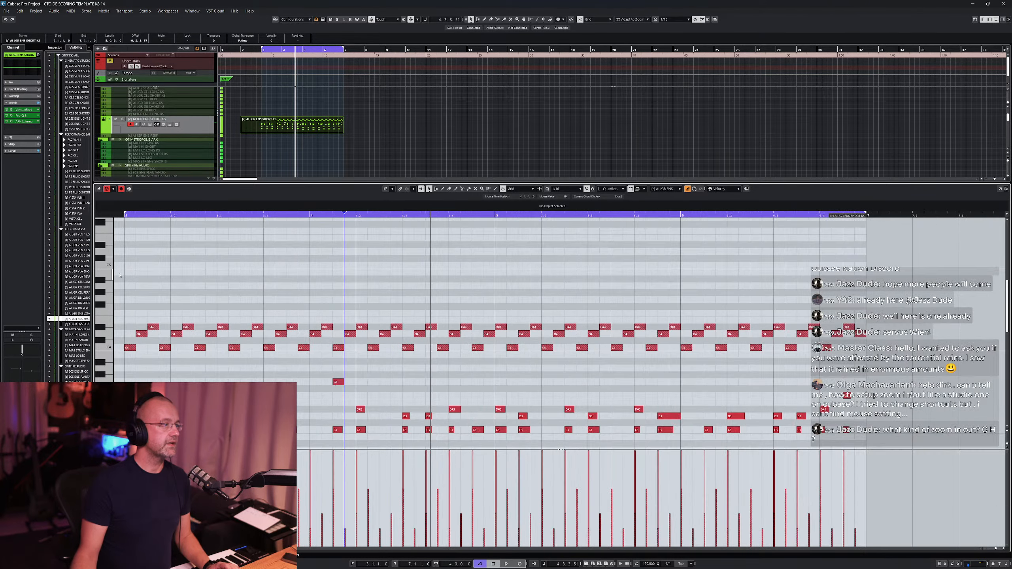
{"action": "scroll", "coordinate": [493, 290], "scroll_direction": "down", "scroll_amount": 5}
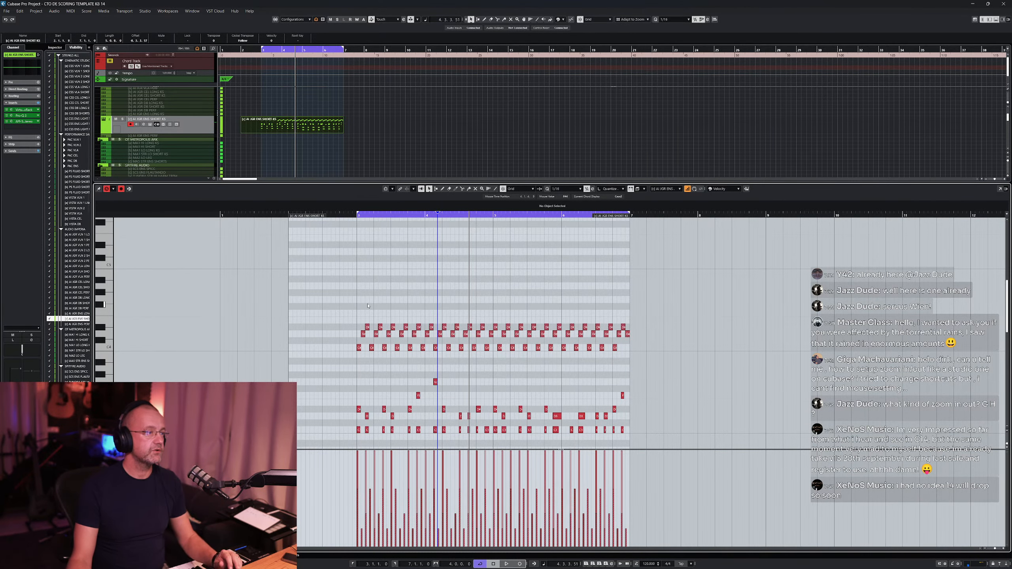
{"action": "scroll", "coordinate": [409, 303], "scroll_direction": "down", "scroll_amount": 3}
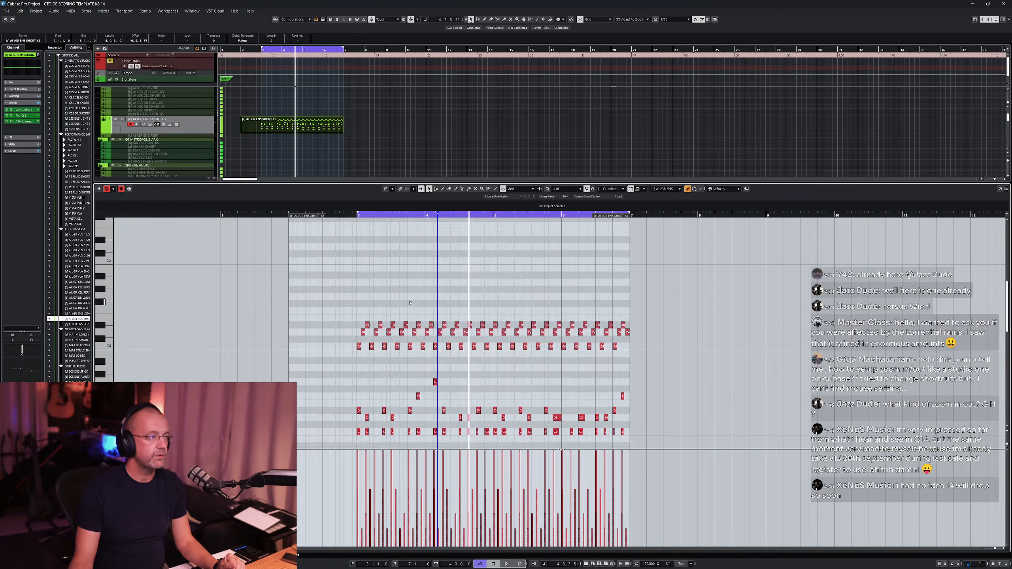
{"action": "scroll", "coordinate": [409, 303], "scroll_direction": "down", "scroll_amount": 4}
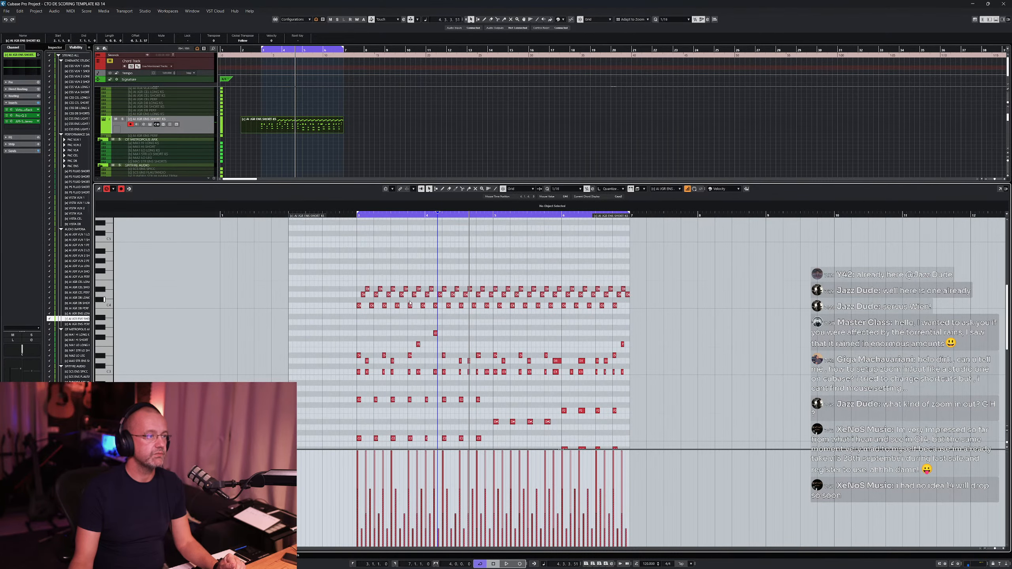
{"action": "scroll", "coordinate": [422, 405], "scroll_direction": "up", "scroll_amount": 2}
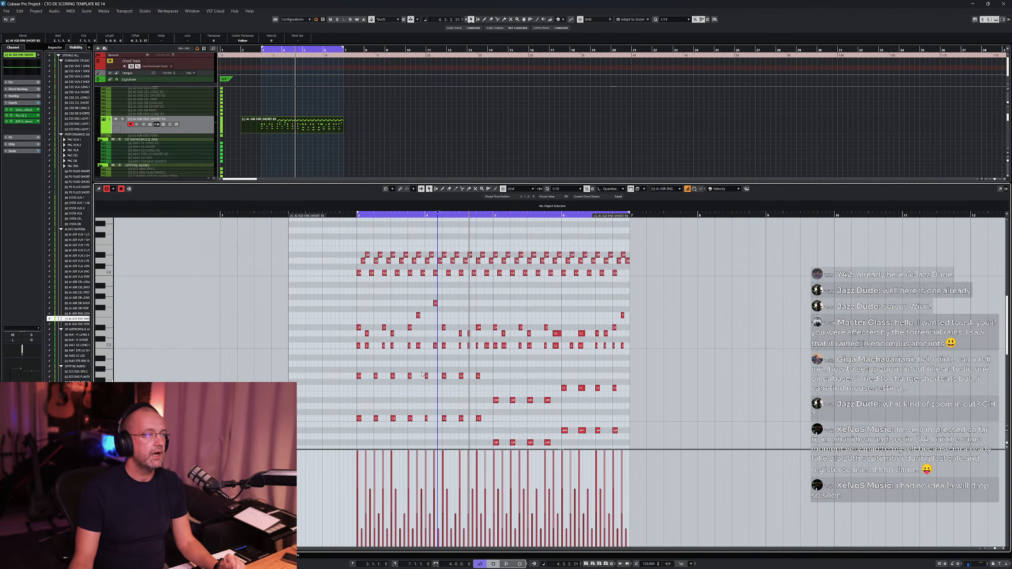
{"action": "scroll", "coordinate": [422, 360], "scroll_direction": "up", "scroll_amount": 4, "text": "ctrl"}
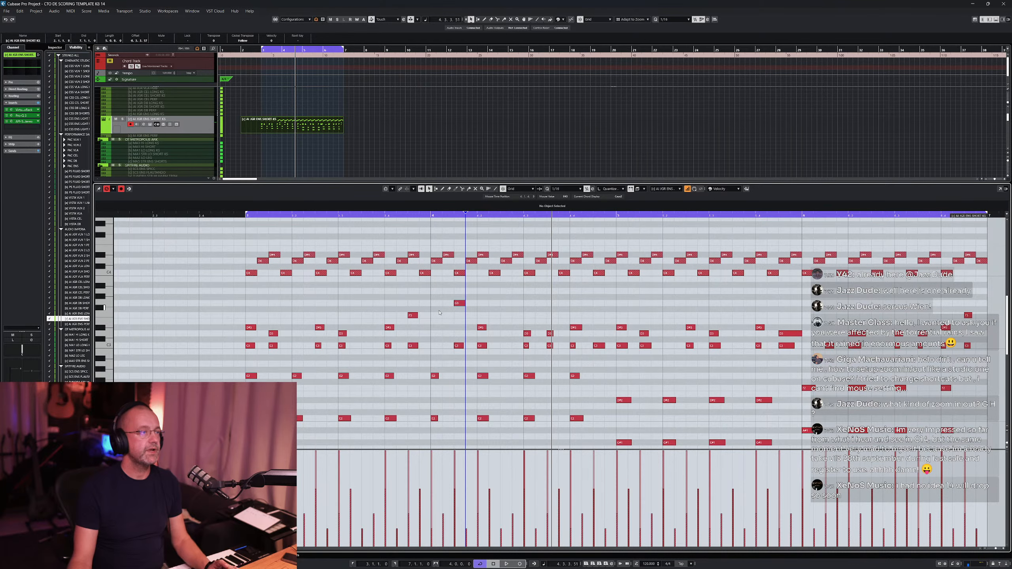
{"action": "scroll", "coordinate": [440, 310], "scroll_direction": "down", "scroll_amount": 4, "text": "ctrl"}
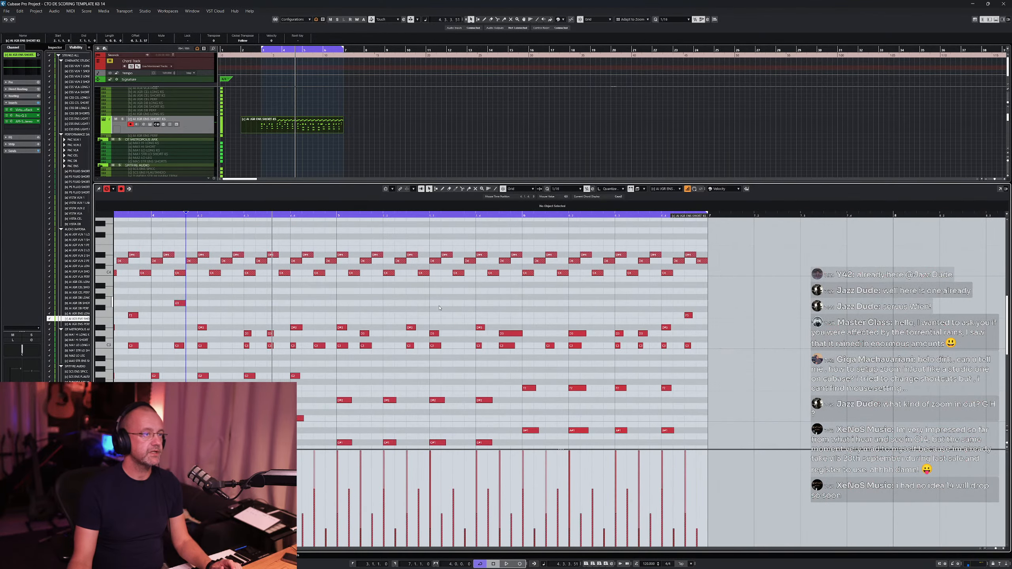
{"action": "scroll", "coordinate": [440, 307], "scroll_direction": "up", "scroll_amount": 4, "text": "ctrl"}
{"action": "scroll", "coordinate": [440, 307], "scroll_direction": "left", "scroll_amount": 2}
{"action": "scroll", "coordinate": [440, 308], "scroll_direction": "right", "scroll_amount": 4}
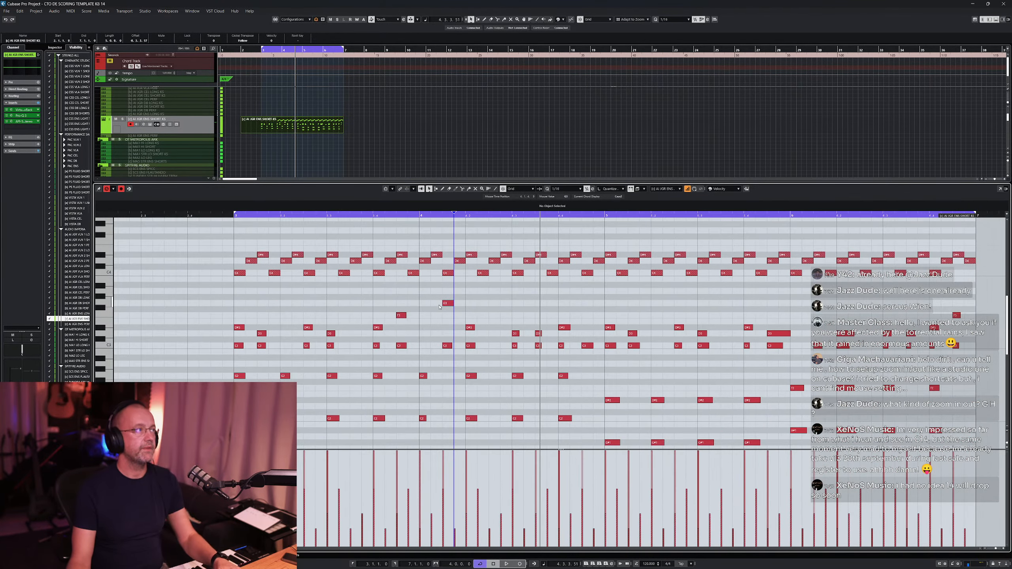
- Close the note editor and zoom the project window in and out around the short strings part
{"action": "key", "text": "Return"}
{"action": "scroll", "coordinate": [345, 165], "scroll_direction": "up", "scroll_amount": 5}
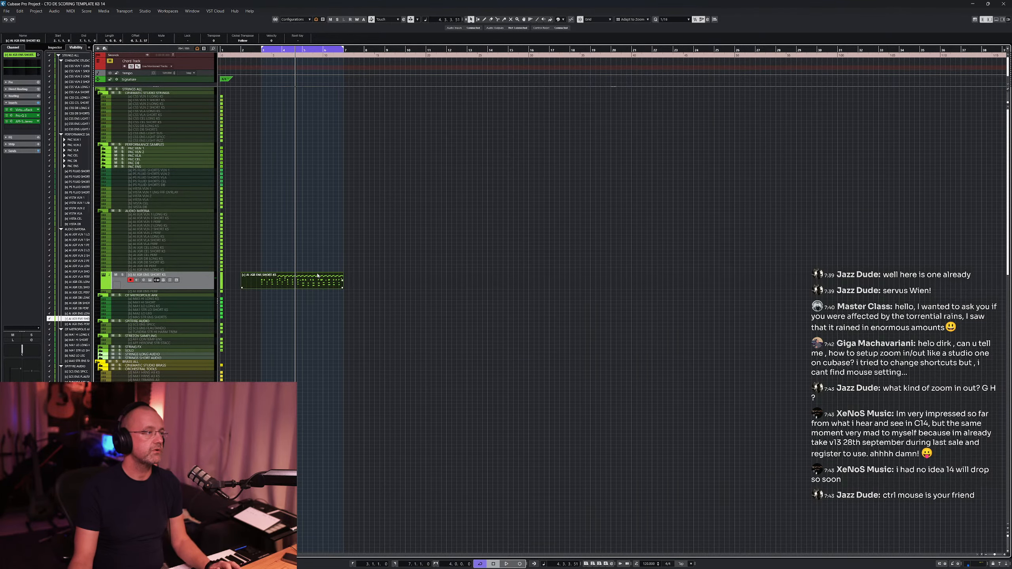
{"action": "key", "text": "g"}
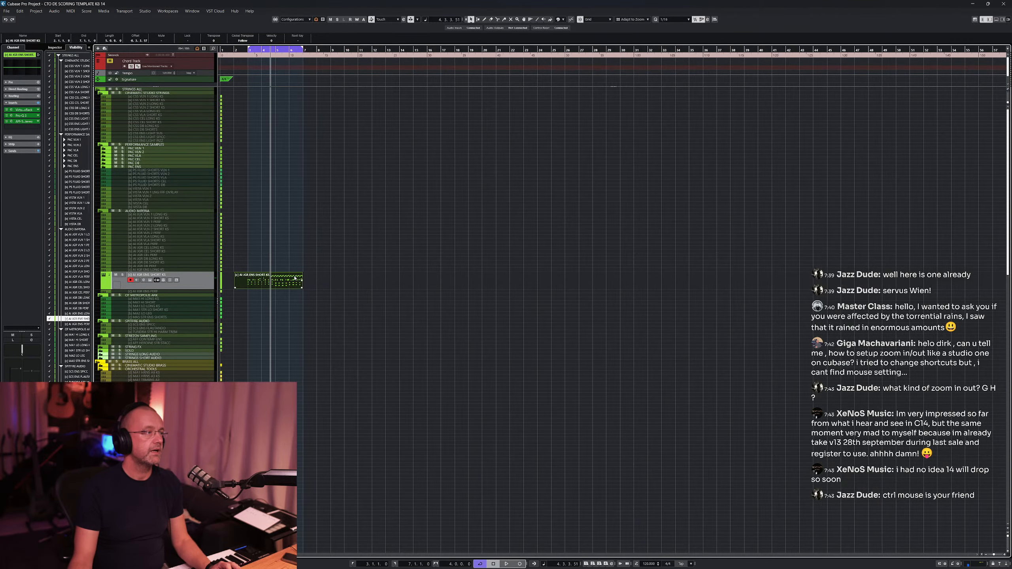
{"action": "scroll", "coordinate": [270, 276], "scroll_direction": "up", "scroll_amount": 10}
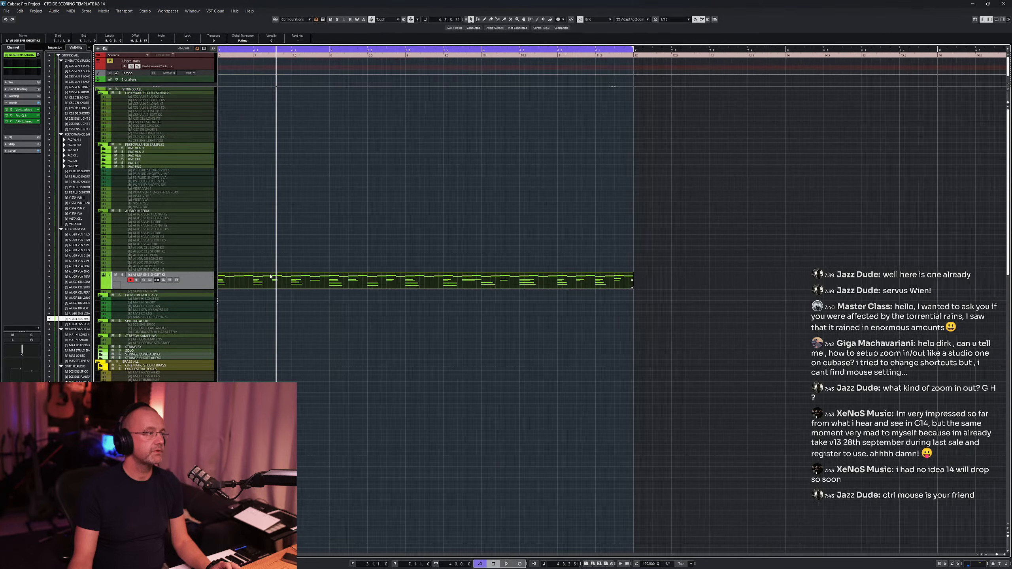
{"action": "scroll", "coordinate": [271, 277], "scroll_direction": "down", "scroll_amount": 4}
{"action": "scroll", "coordinate": [271, 276], "scroll_direction": "down", "scroll_amount": 5}
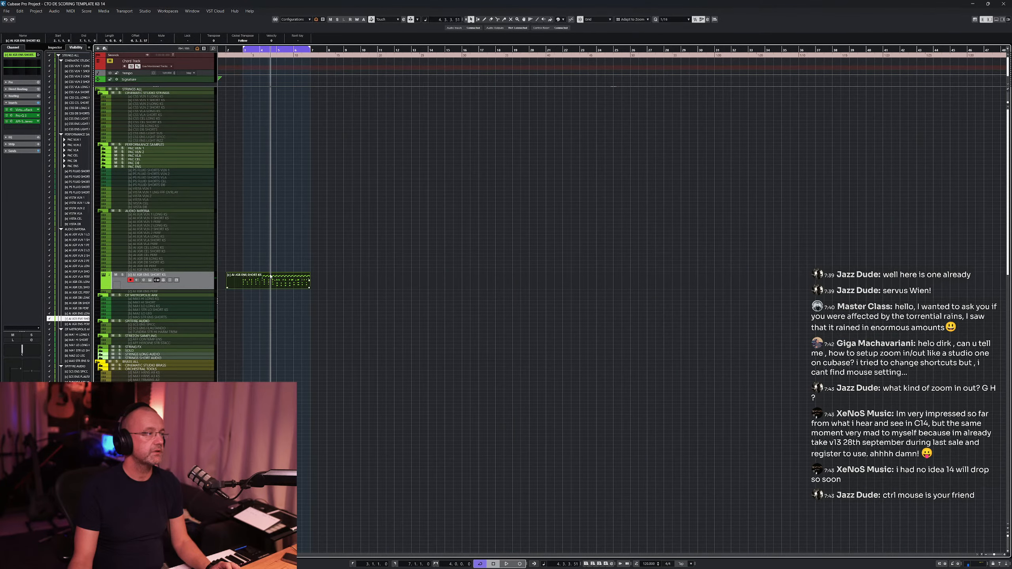
{"action": "scroll", "coordinate": [314, 281], "scroll_direction": "up", "scroll_amount": 1}
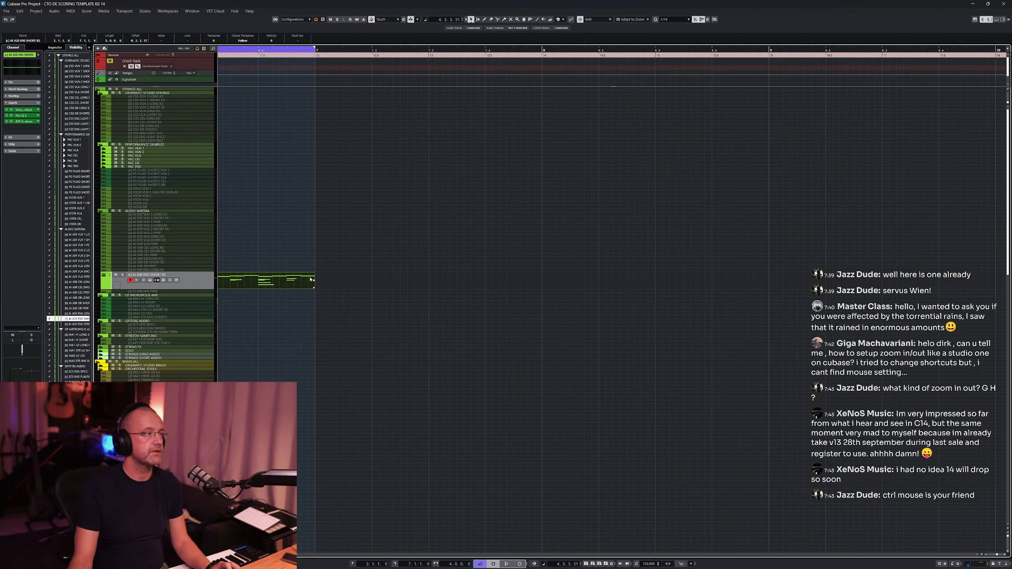
{"action": "scroll", "coordinate": [249, 276], "scroll_direction": "down", "scroll_amount": 3}
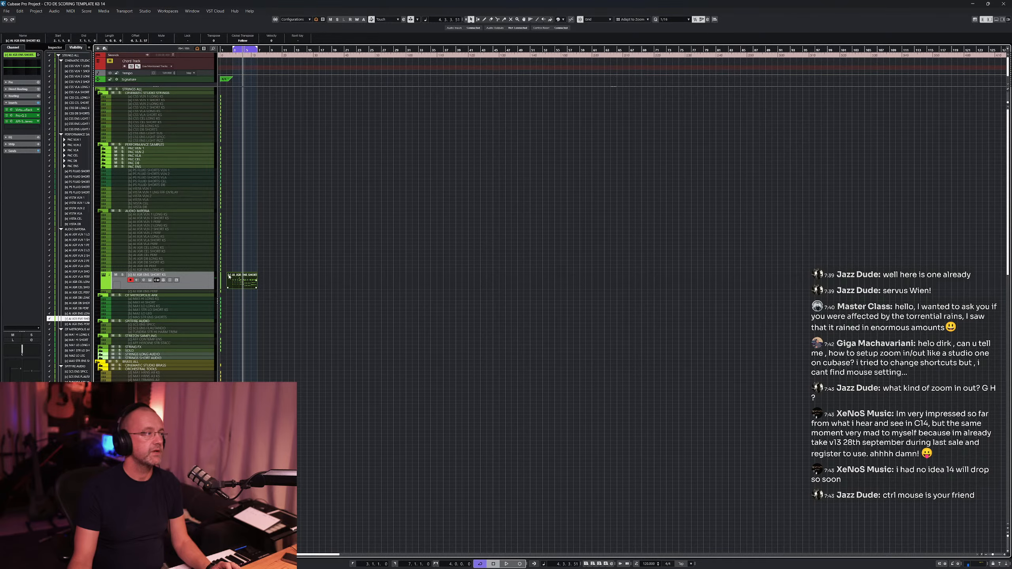
{"action": "scroll", "coordinate": [230, 276], "scroll_direction": "up", "scroll_amount": 6}
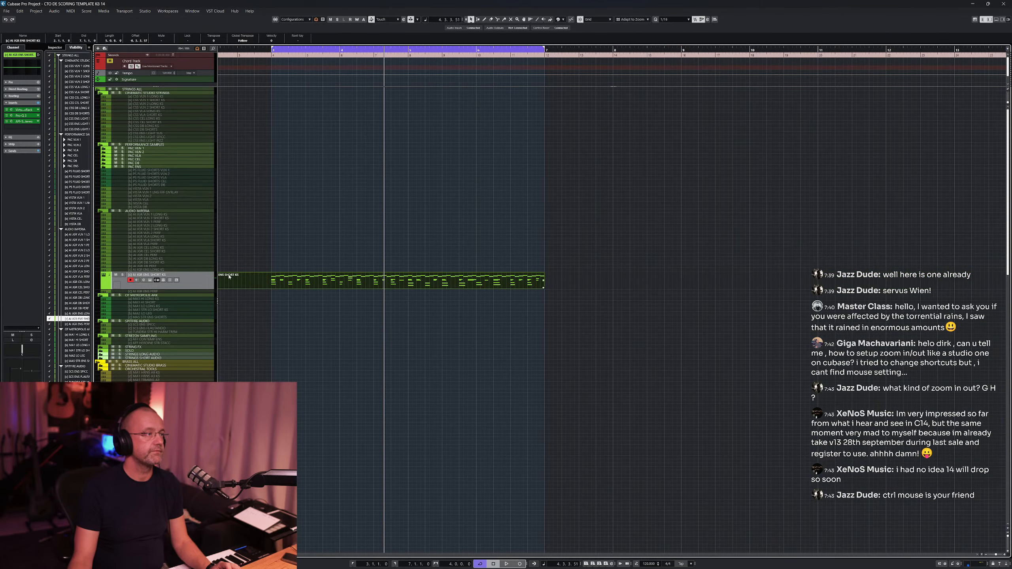
{"action": "scroll", "coordinate": [239, 279], "scroll_direction": "down", "scroll_amount": 3}
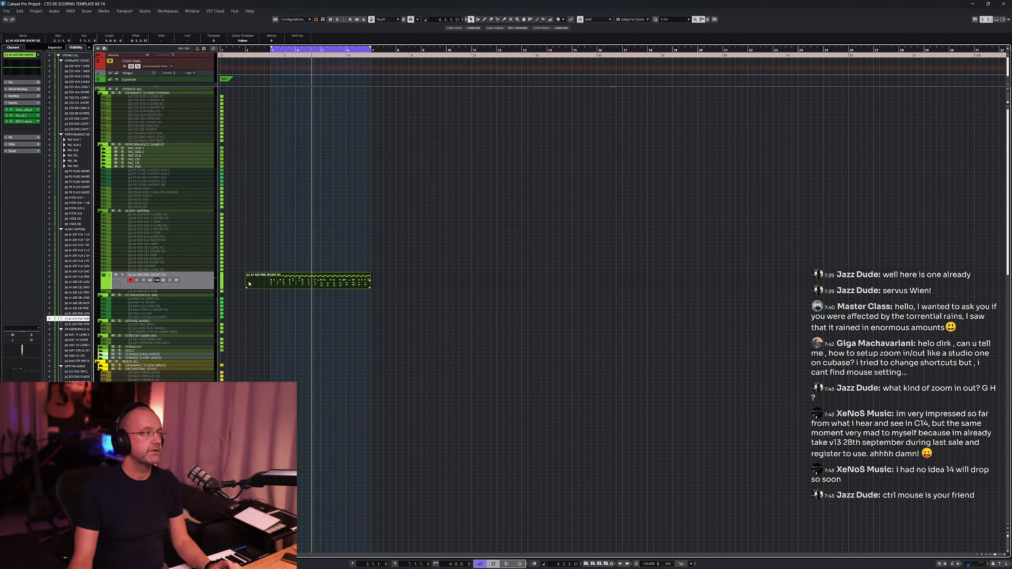
{"action": "scroll", "coordinate": [245, 284], "scroll_direction": "right", "scroll_amount": 8}
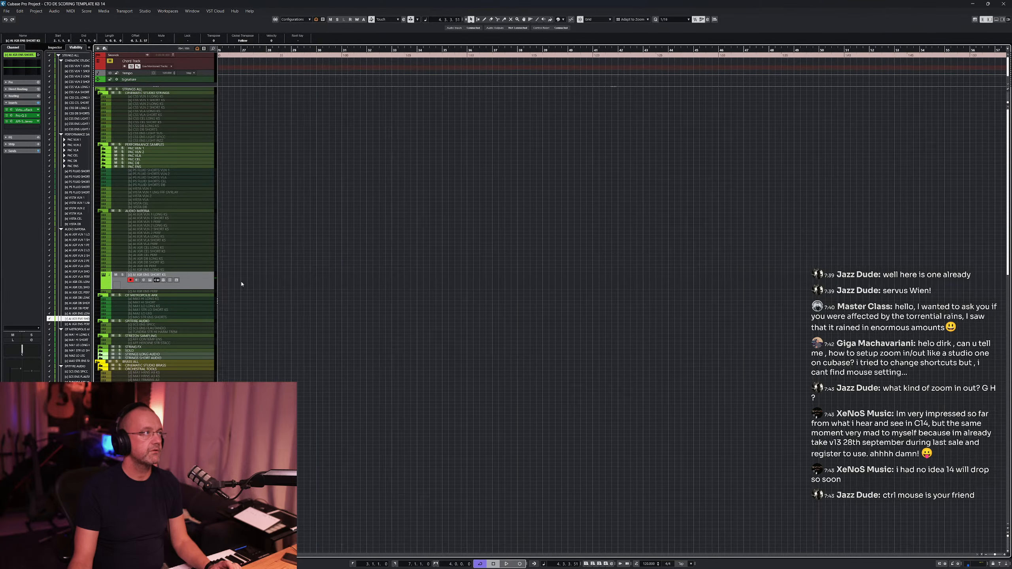
{"action": "scroll", "coordinate": [242, 284], "scroll_direction": "left", "scroll_amount": 8}
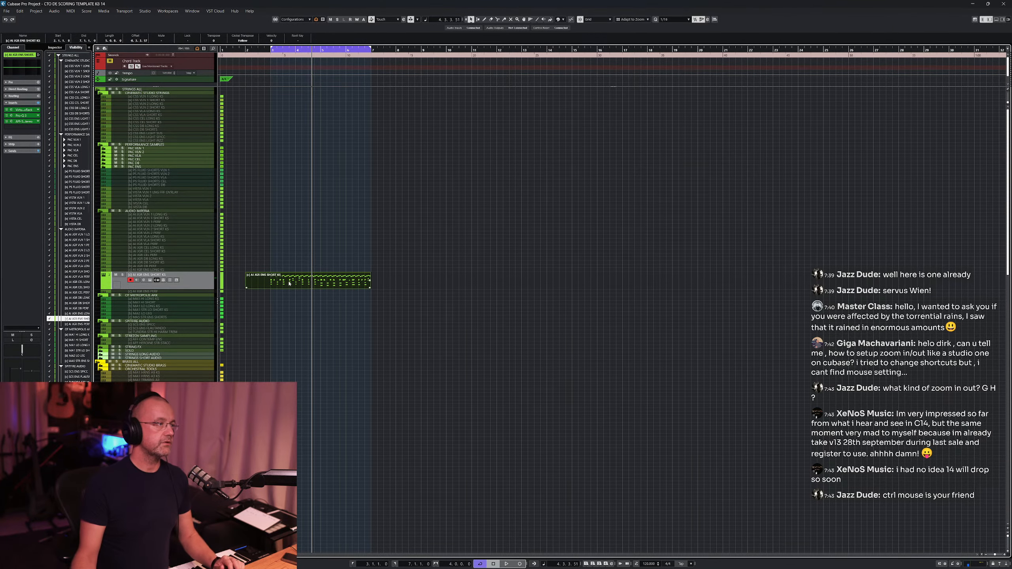
{"action": "scroll", "coordinate": [291, 283], "scroll_direction": "up", "scroll_amount": 4}
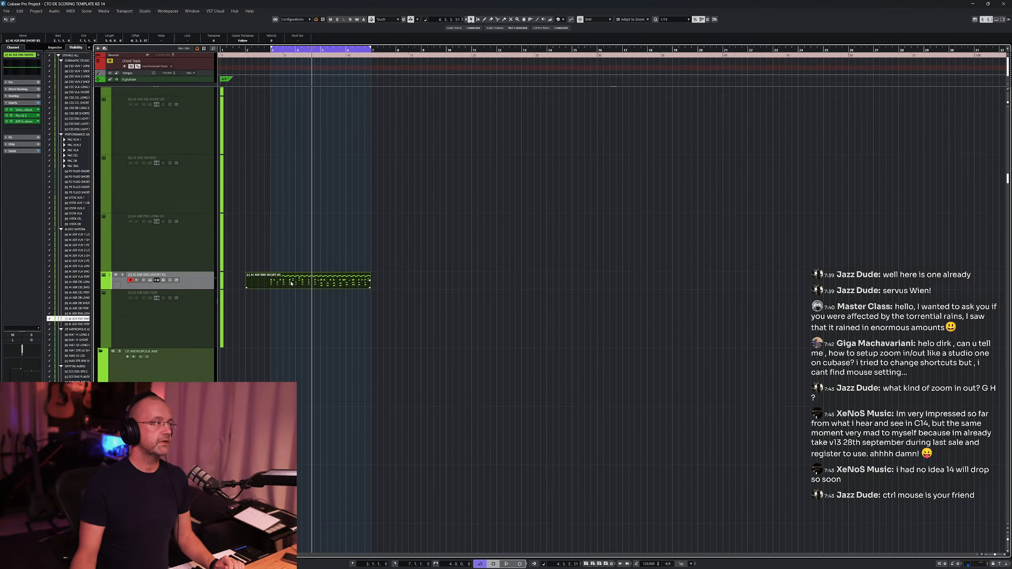
{"action": "scroll", "coordinate": [292, 283], "scroll_direction": "down", "scroll_amount": 5}
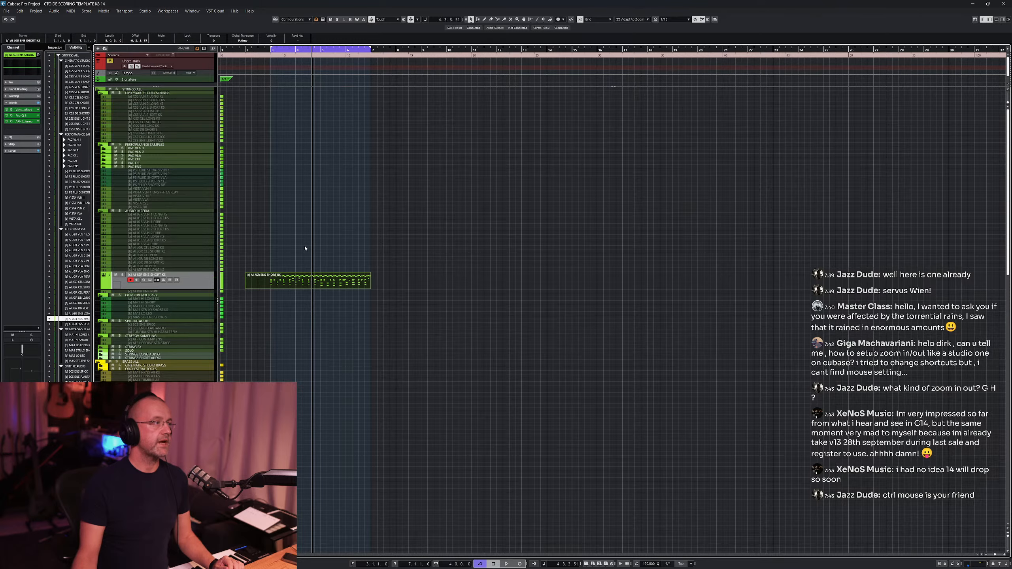
{"action": "scroll", "coordinate": [305, 247], "scroll_direction": "up", "scroll_amount": 4}
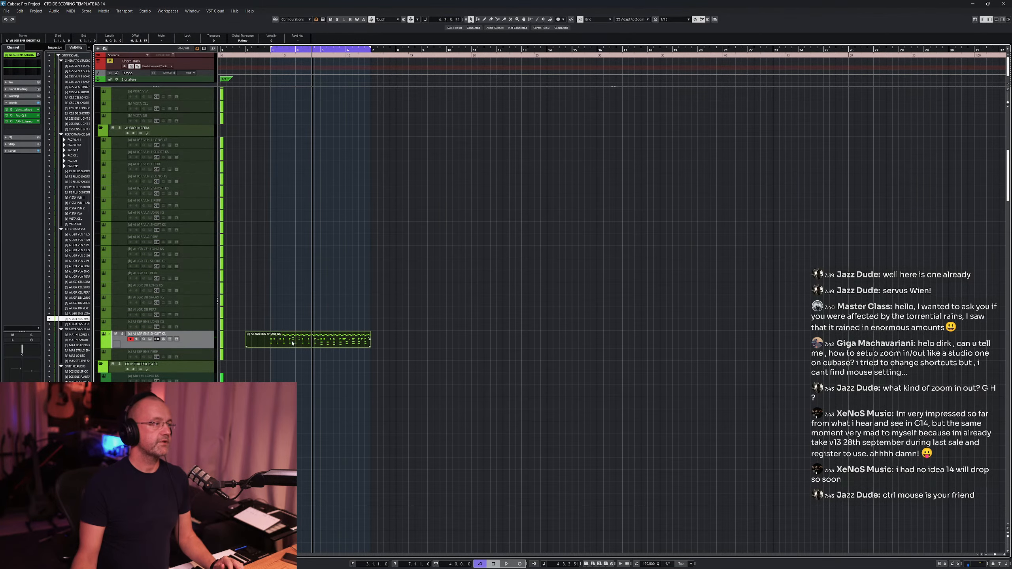
- Scroll through the project's track list and select a few tracks to examine the template's folder layout
{"action": "scroll", "coordinate": [292, 342], "scroll_direction": "down", "scroll_amount": 4}
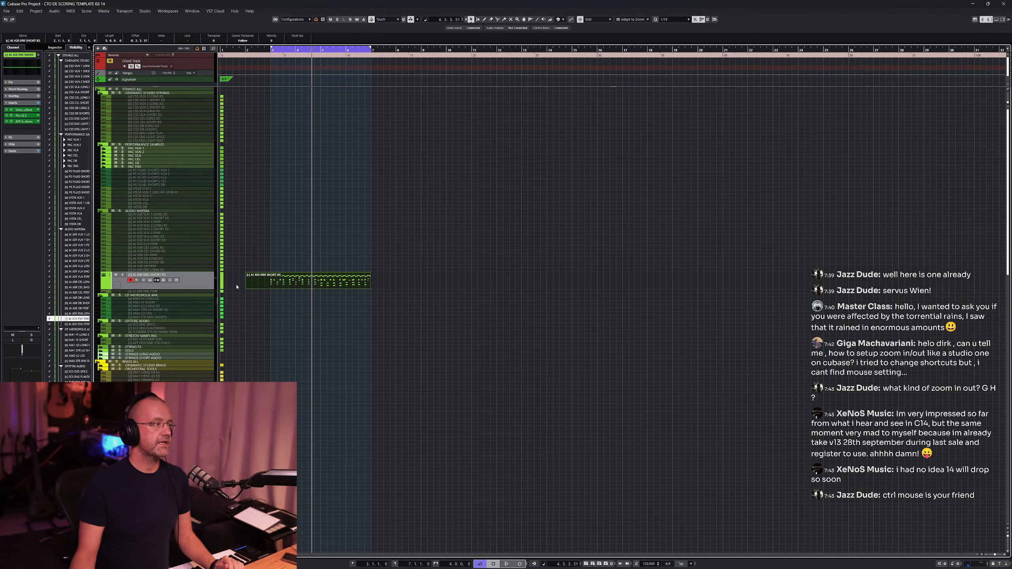
{"action": "left_click_drag", "start_coordinate": [203, 289], "coordinate": [200, 296]}
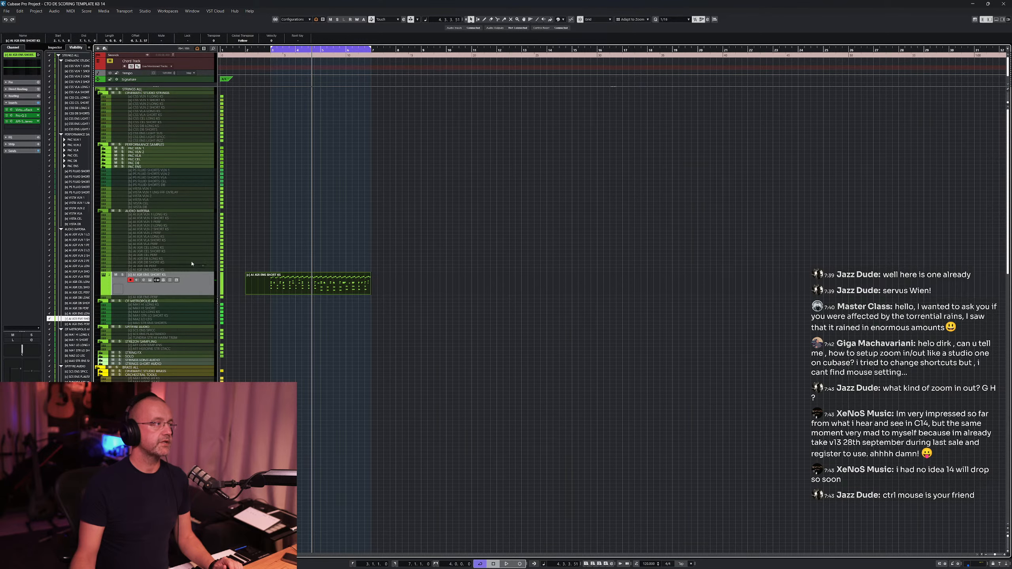
{"action": "left_click", "coordinate": [180, 237]}
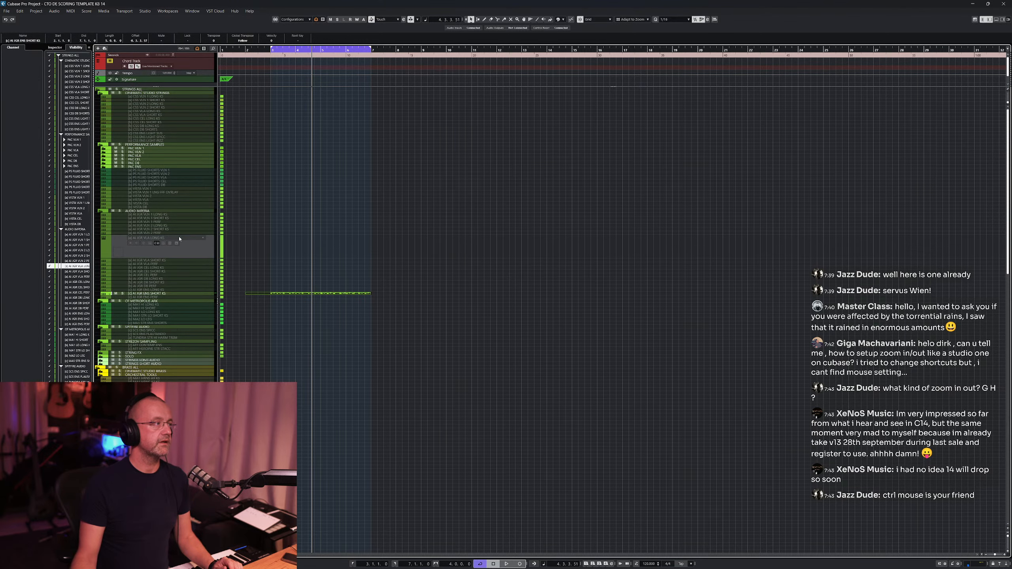
{"action": "left_click", "coordinate": [175, 167]}
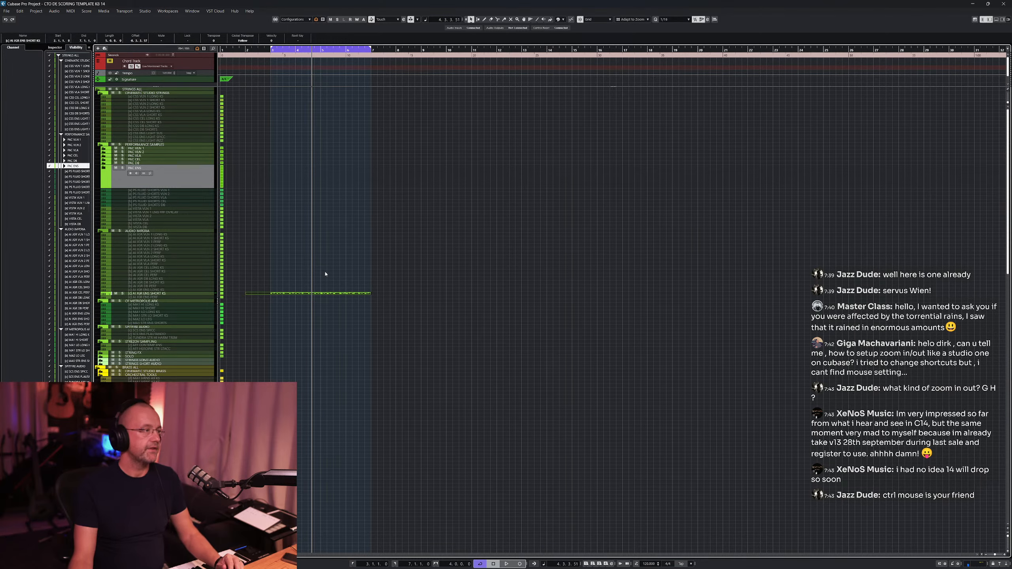
{"action": "scroll", "coordinate": [325, 274], "scroll_direction": "up", "scroll_amount": 2}
{"action": "scroll", "coordinate": [326, 274], "scroll_direction": "up", "scroll_amount": 2}
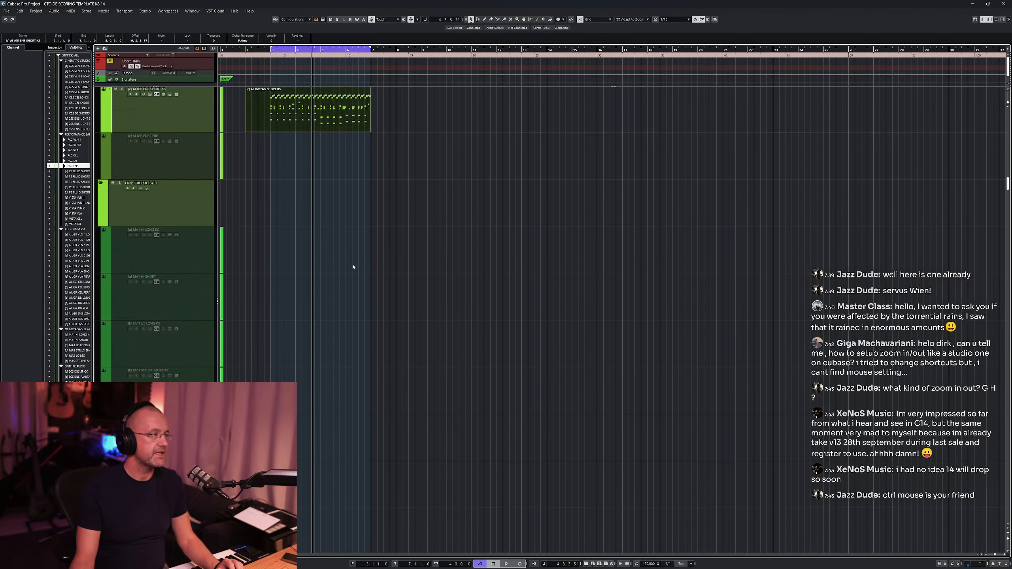
{"action": "scroll", "coordinate": [252, 241], "scroll_direction": "up", "scroll_amount": 10}
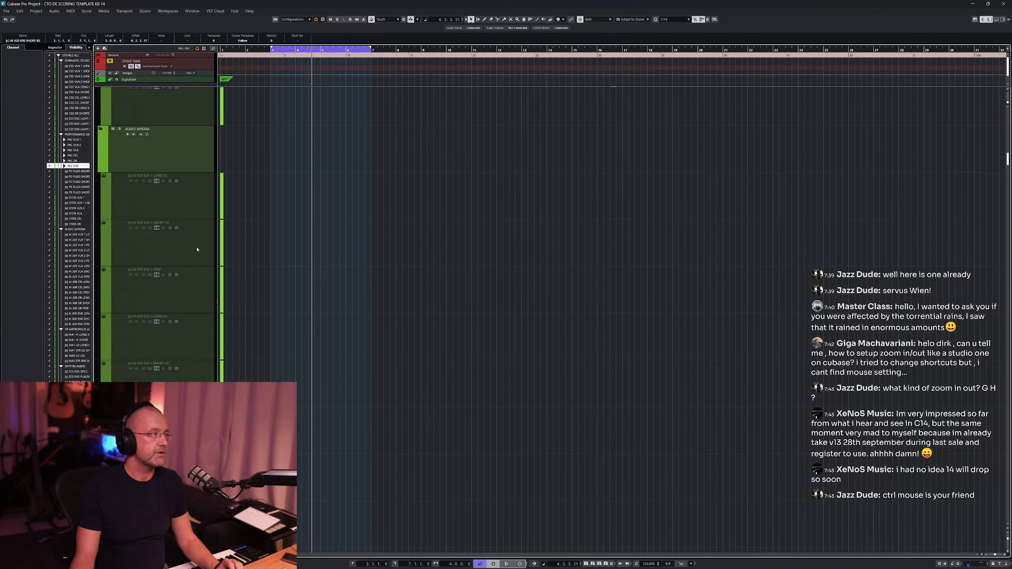
{"action": "scroll", "coordinate": [307, 324], "scroll_direction": "down", "scroll_amount": 4}
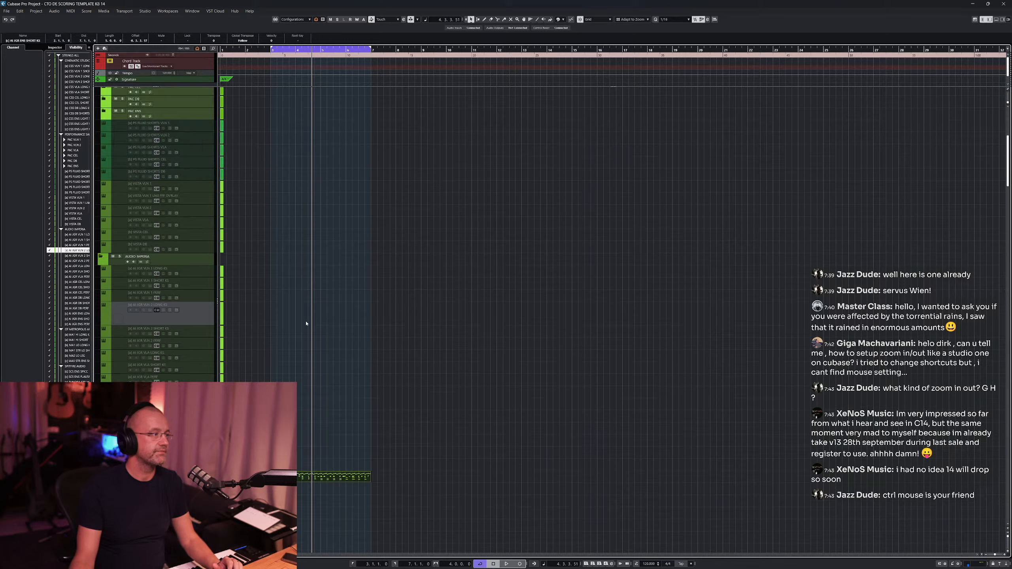
{"action": "scroll", "coordinate": [306, 324], "scroll_direction": "down", "scroll_amount": 3}
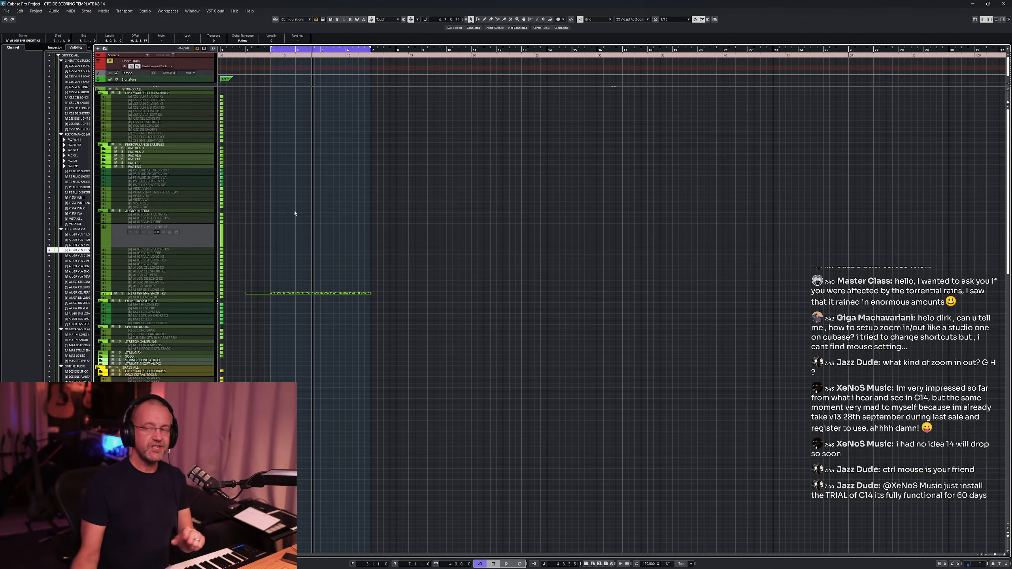
- Zoom and scroll the project view horizontally and vertically to examine the template's track folders
{"action": "key", "text": "h"}
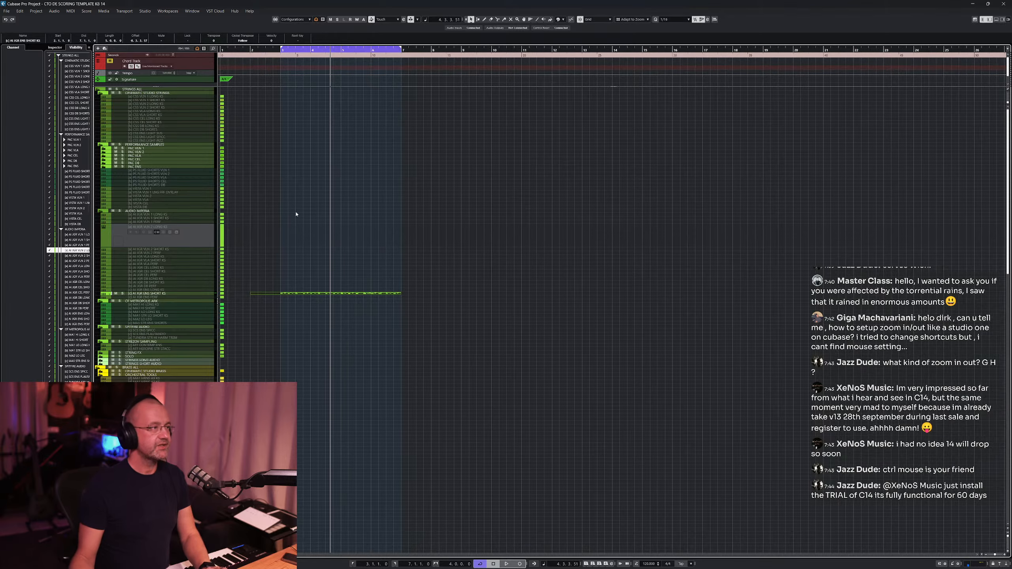
{"action": "scroll", "coordinate": [297, 215], "scroll_direction": "up", "scroll_amount": 13}
{"action": "scroll", "coordinate": [298, 217], "scroll_direction": "down", "scroll_amount": 17}
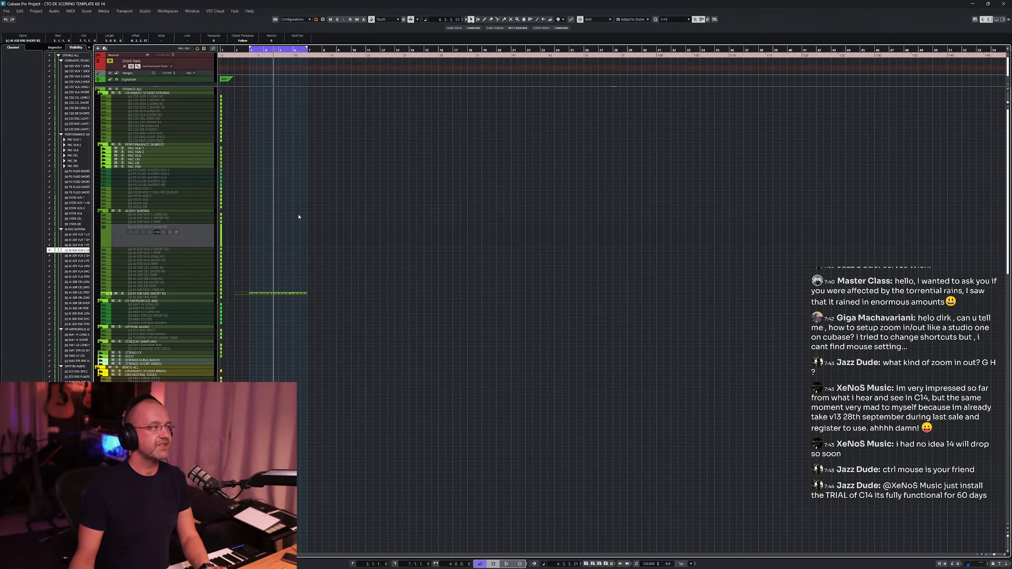
{"action": "scroll", "coordinate": [315, 227], "scroll_direction": "up", "scroll_amount": 8}
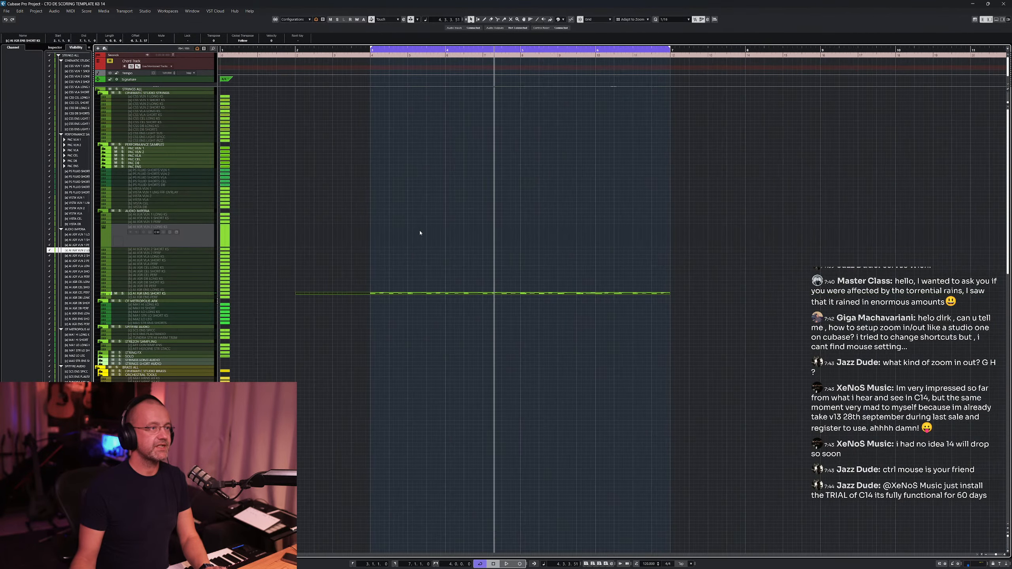
{"action": "scroll", "coordinate": [404, 222], "scroll_direction": "down", "scroll_amount": 5}
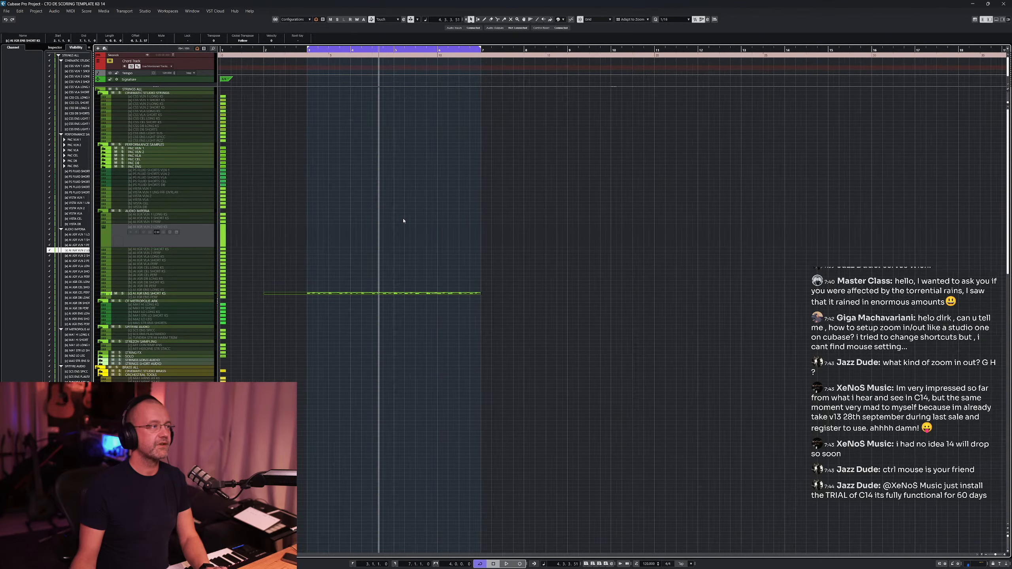
{"action": "scroll", "coordinate": [402, 220], "scroll_direction": "down", "scroll_amount": 6}
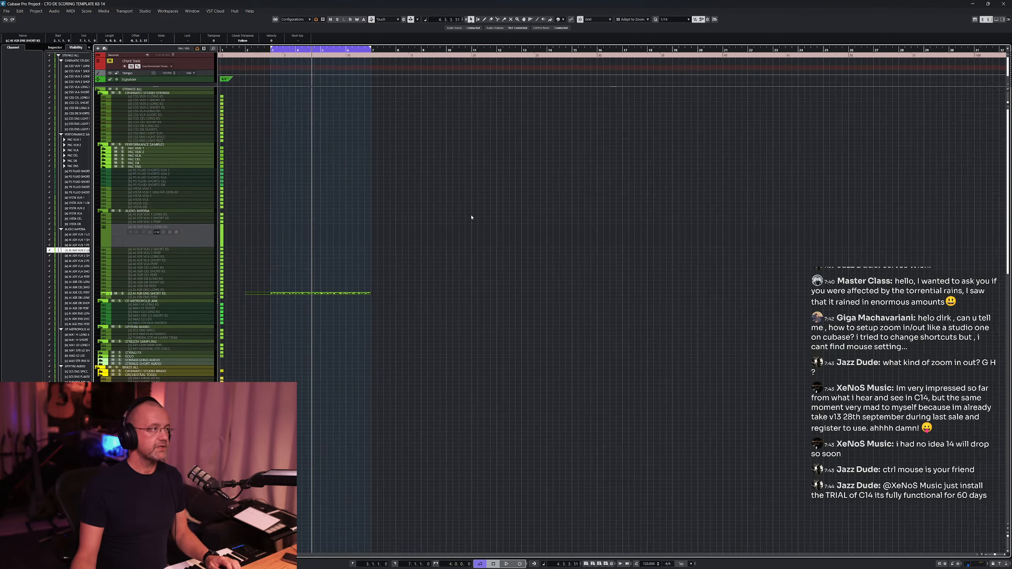
{"action": "scroll", "coordinate": [471, 218], "scroll_direction": "down", "scroll_amount": 2}
{"action": "scroll", "coordinate": [399, 204], "scroll_direction": "up", "scroll_amount": 5}
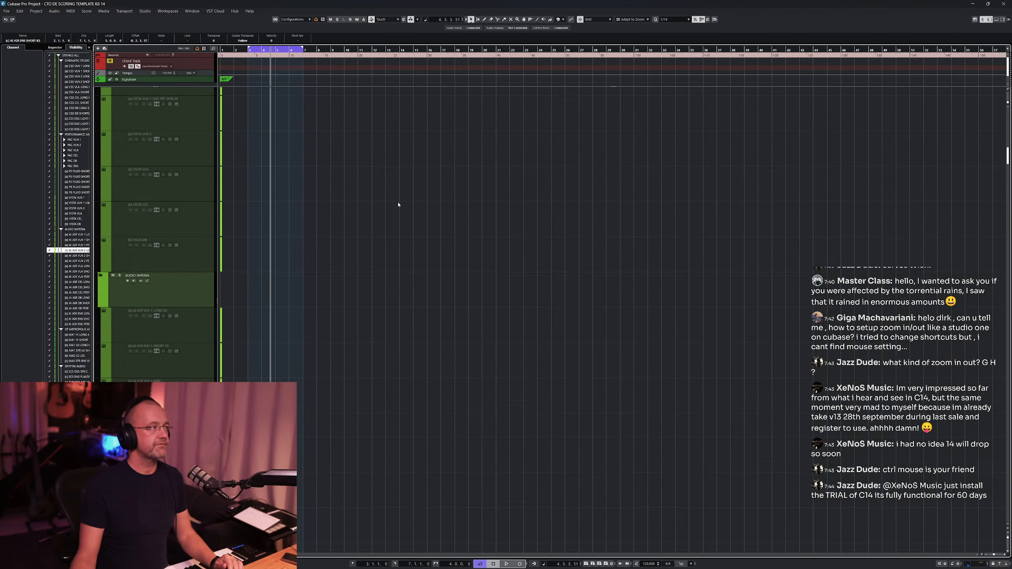
{"action": "scroll", "coordinate": [398, 205], "scroll_direction": "down", "scroll_amount": 5}
{"action": "scroll", "coordinate": [400, 202], "scroll_direction": "up", "scroll_amount": 4}
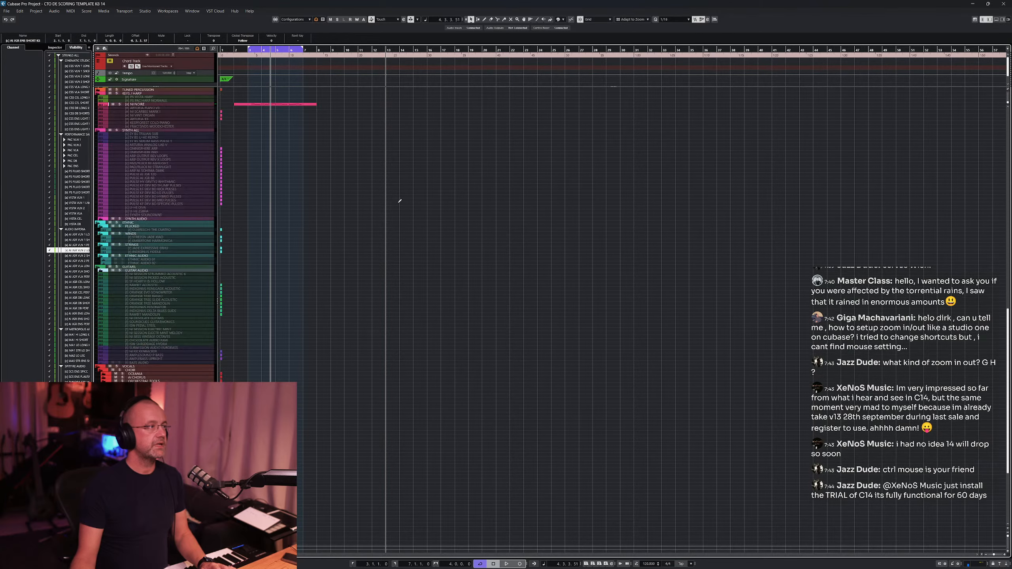
{"action": "scroll", "coordinate": [399, 204], "scroll_direction": "down", "scroll_amount": 4}
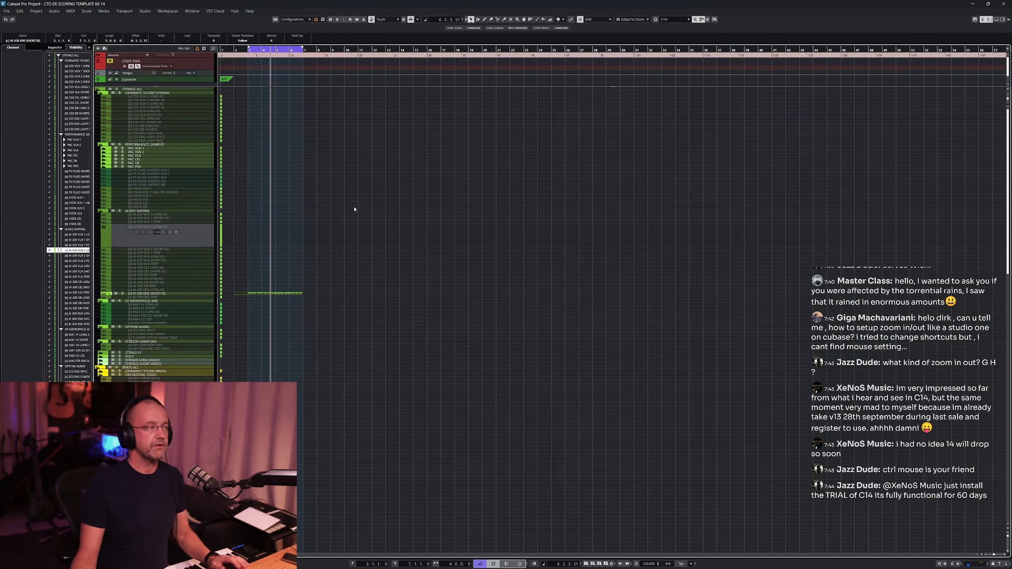
{"action": "scroll", "coordinate": [352, 227], "scroll_direction": "right", "scroll_amount": 5}
{"action": "scroll", "coordinate": [352, 227], "scroll_direction": "left", "scroll_amount": 5}
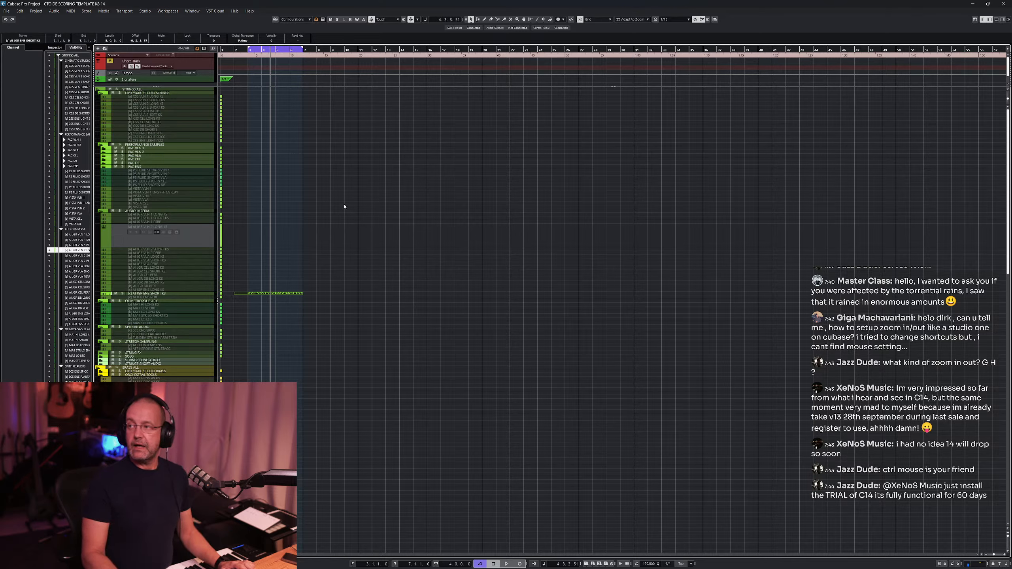
- Stop playback, clear the selection and inspect the pink keys part further down the project
{"action": "key", "text": "space"}
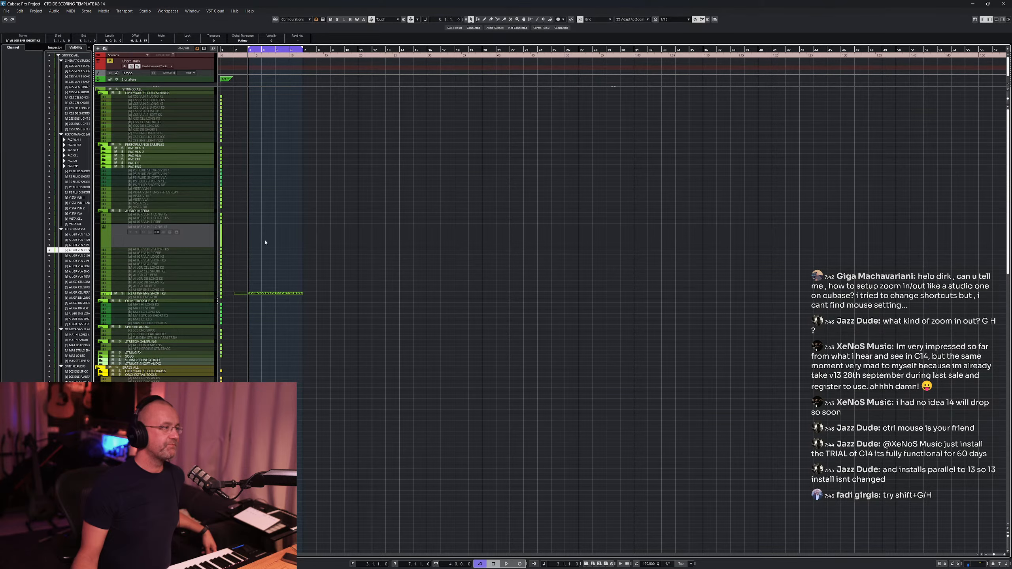
{"action": "left_click", "coordinate": [286, 238]}
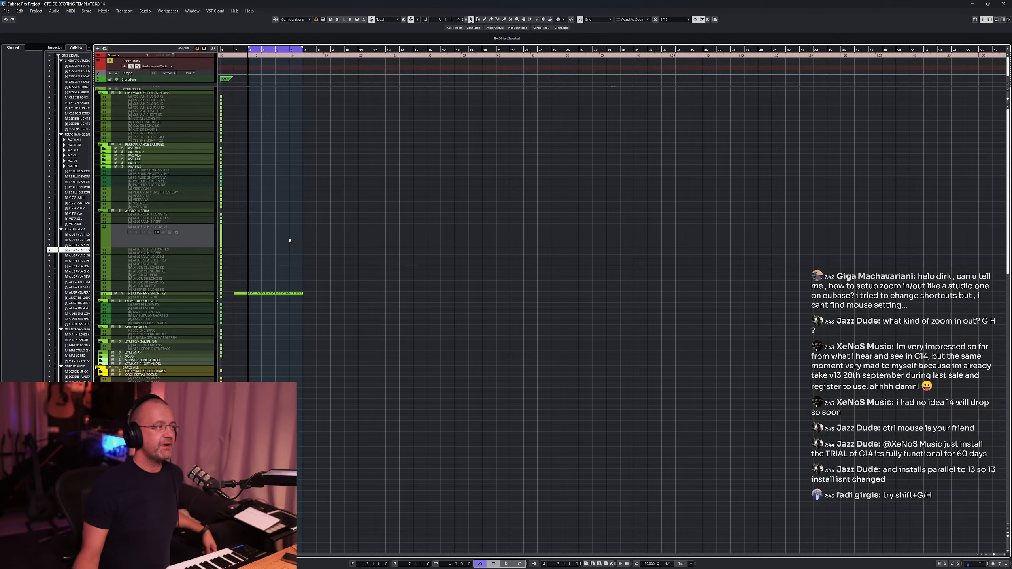
{"action": "scroll", "coordinate": [289, 240], "scroll_direction": "down", "scroll_amount": 10}
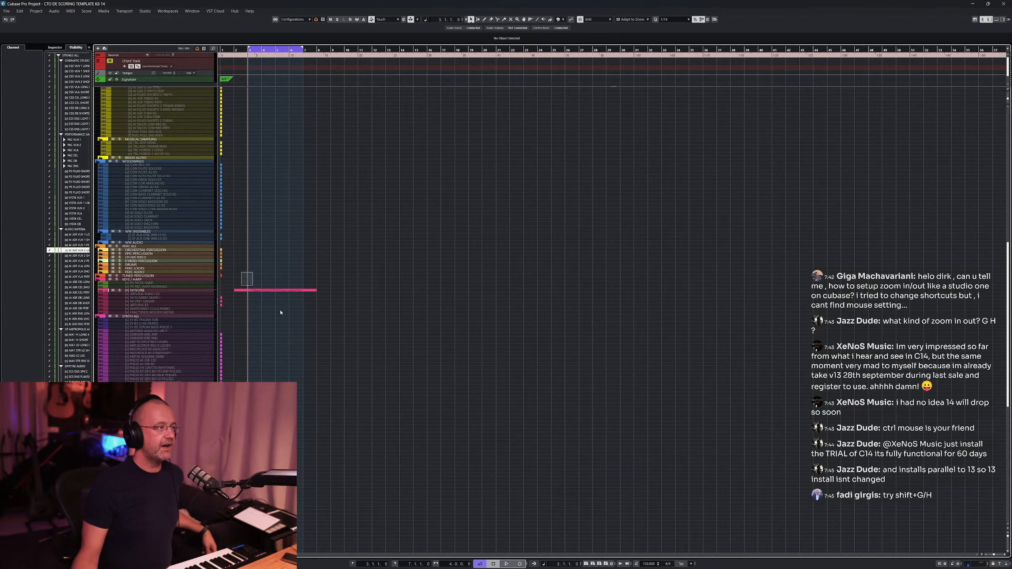
{"action": "left_click_drag", "start_coordinate": [281, 313], "coordinate": [307, 330]}
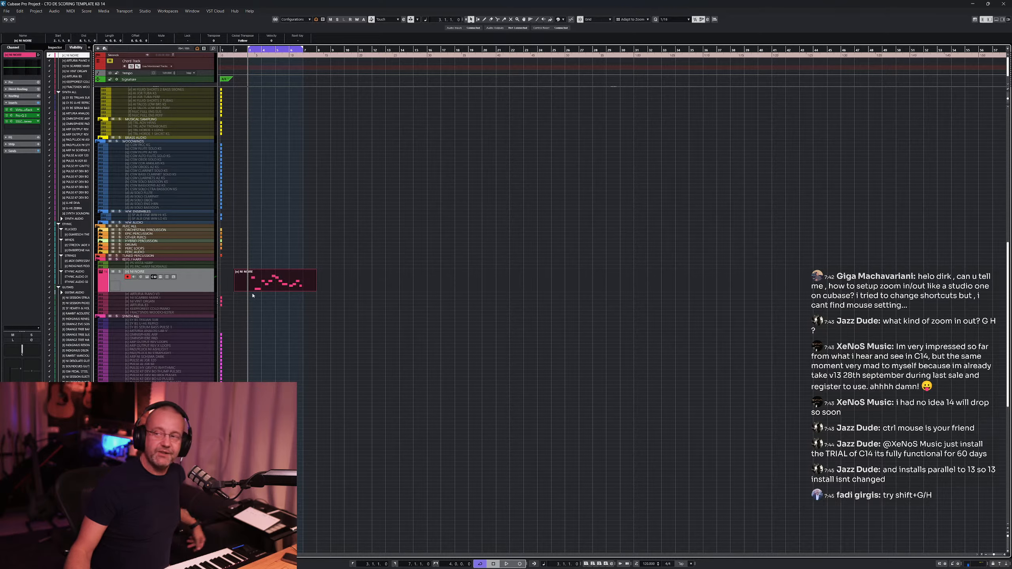
{"action": "left_click", "coordinate": [329, 287]}
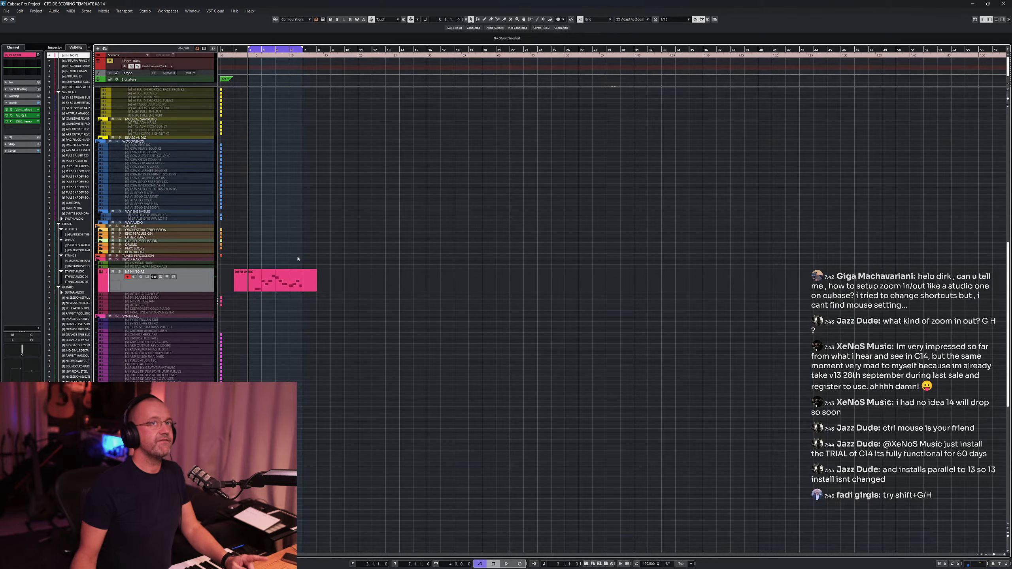
- Delete the short strings part from its track
{"action": "scroll", "coordinate": [294, 259], "scroll_direction": "up", "scroll_amount": 10}
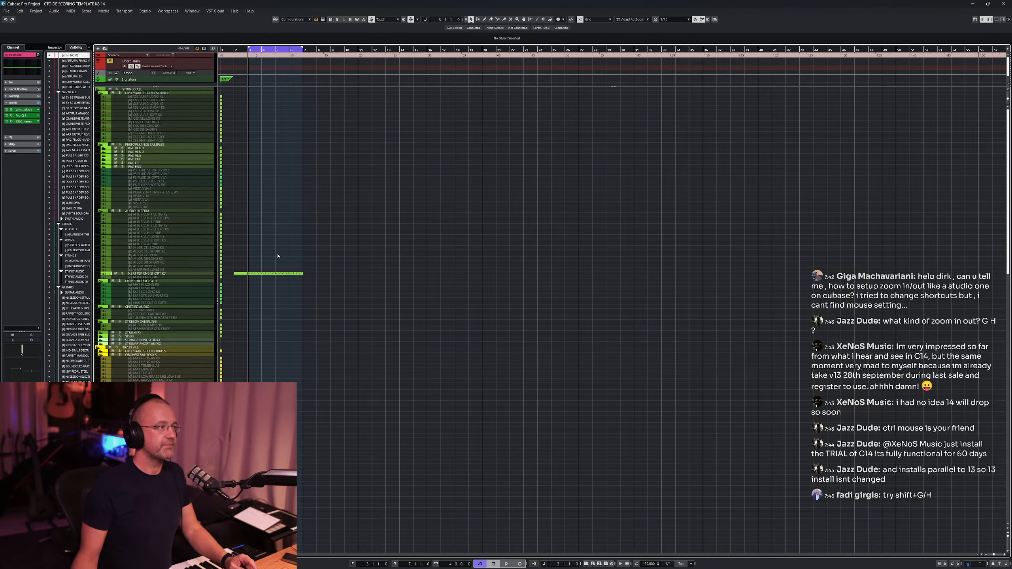
{"action": "left_click", "coordinate": [272, 274]}
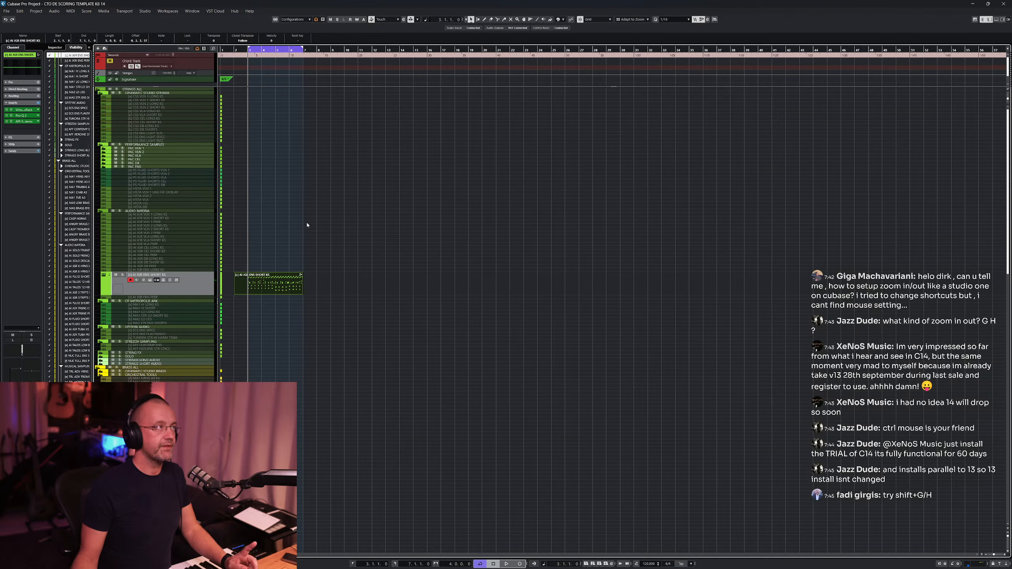
{"action": "key", "text": "Delete"}
- Delete the pink keys part from its track
{"action": "scroll", "coordinate": [275, 304], "scroll_direction": "down", "scroll_amount": 10}
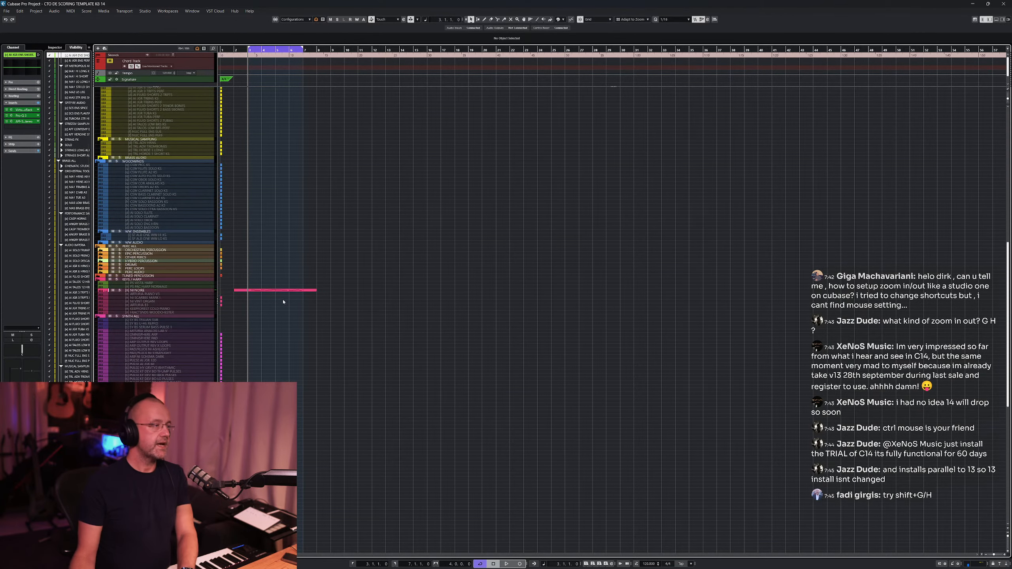
{"action": "left_click", "coordinate": [285, 291]}
{"action": "key", "text": "Delete"}
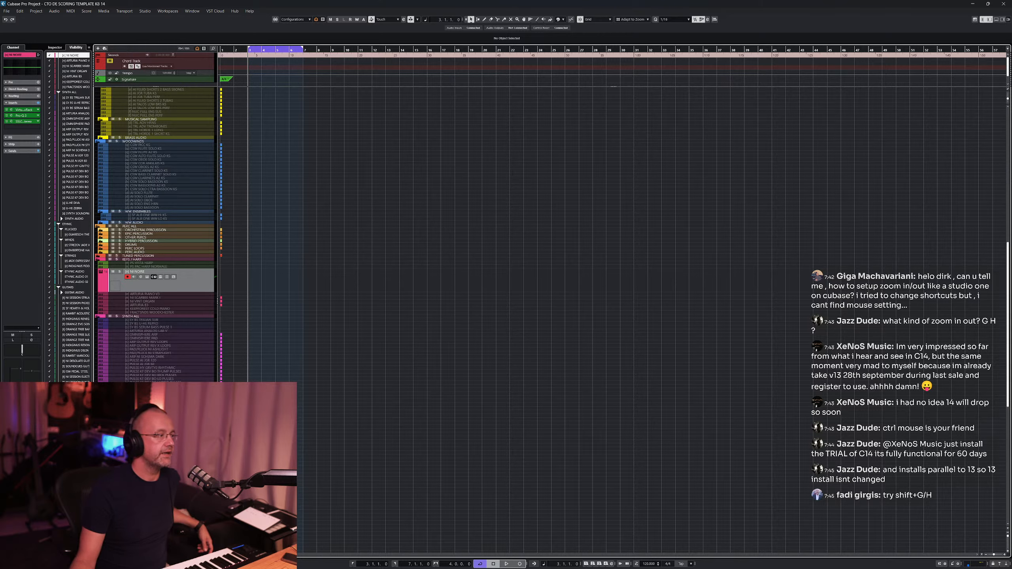
- Open the Diva instrument from the track list and browse its presets to the third-party Diva Vol 3 bank
{"action": "left_click", "coordinate": [73, 203]}
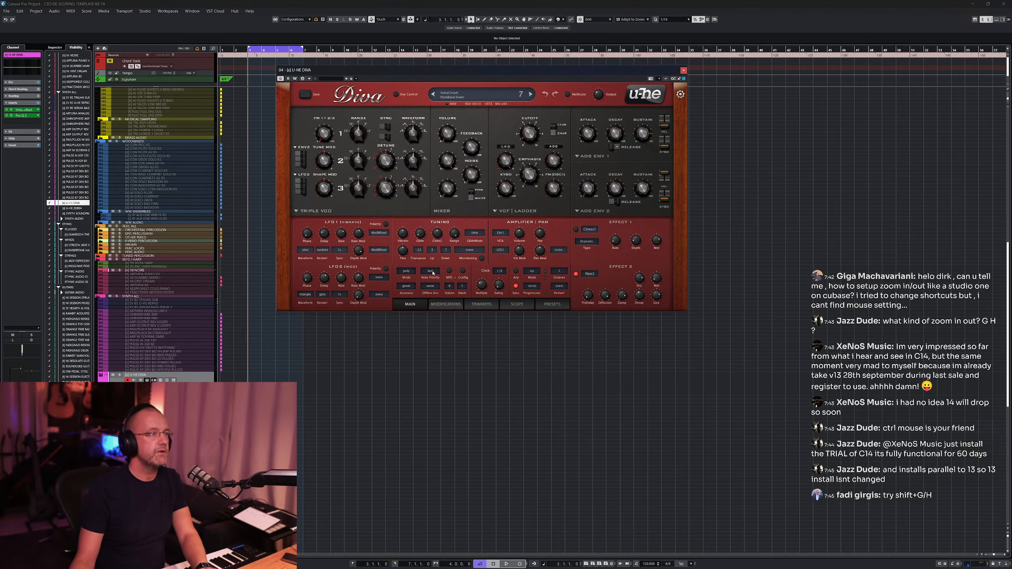
{"action": "left_click", "coordinate": [552, 305]}
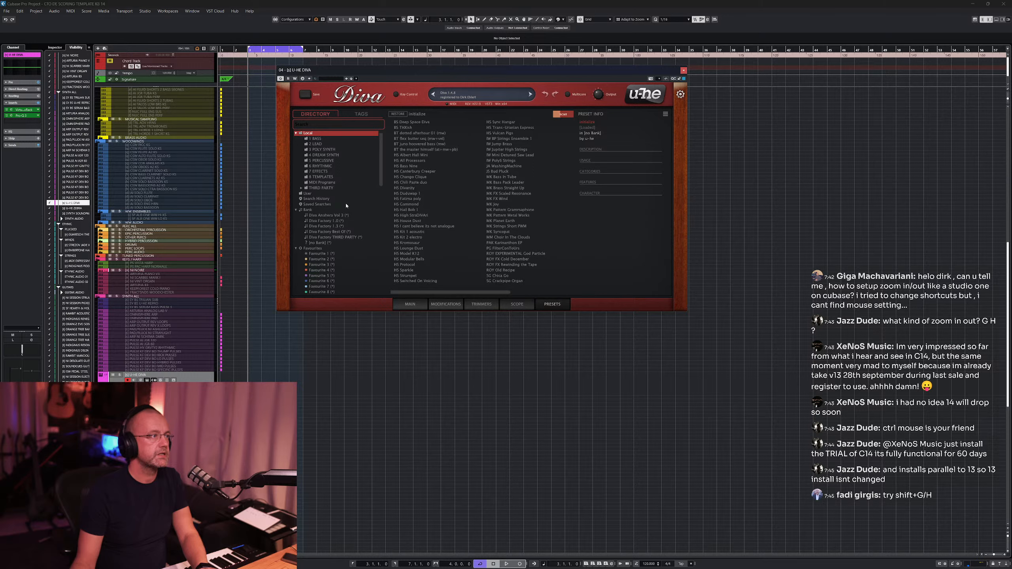
{"action": "left_click", "coordinate": [319, 189]}
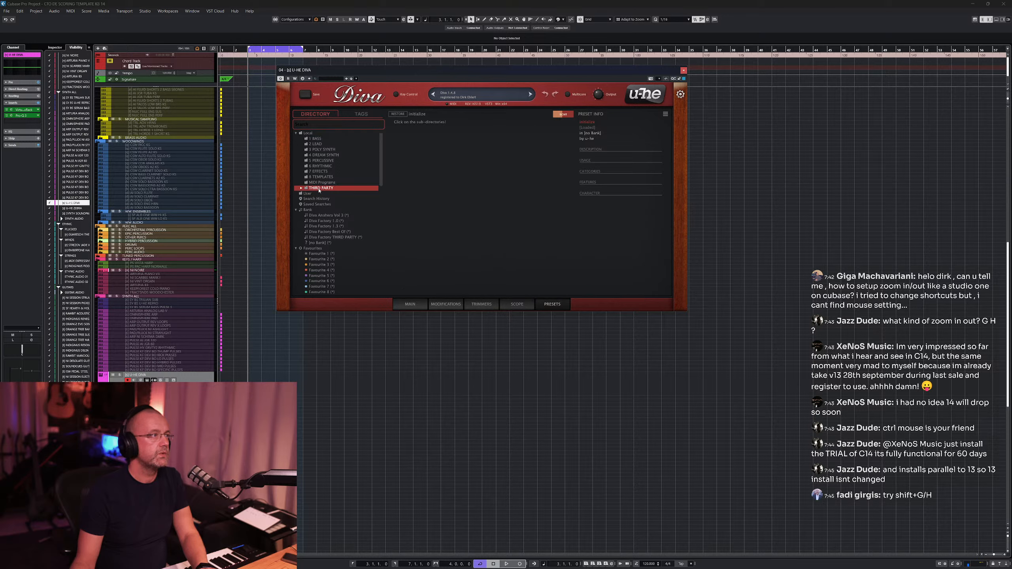
{"action": "left_click", "coordinate": [301, 189]}
{"action": "left_click", "coordinate": [343, 231]}
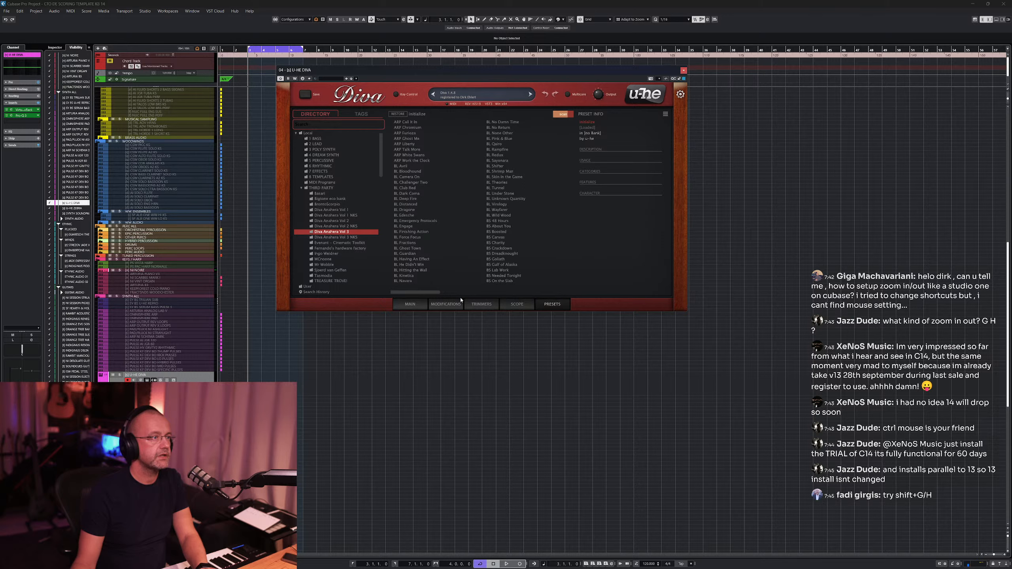
- Audition Diva presets PD Ash, PD Cadence of Loneliness and PD Chase Down, ending on PD Cold Case
{"action": "scroll", "coordinate": [461, 296], "scroll_direction": "down", "scroll_amount": 2}
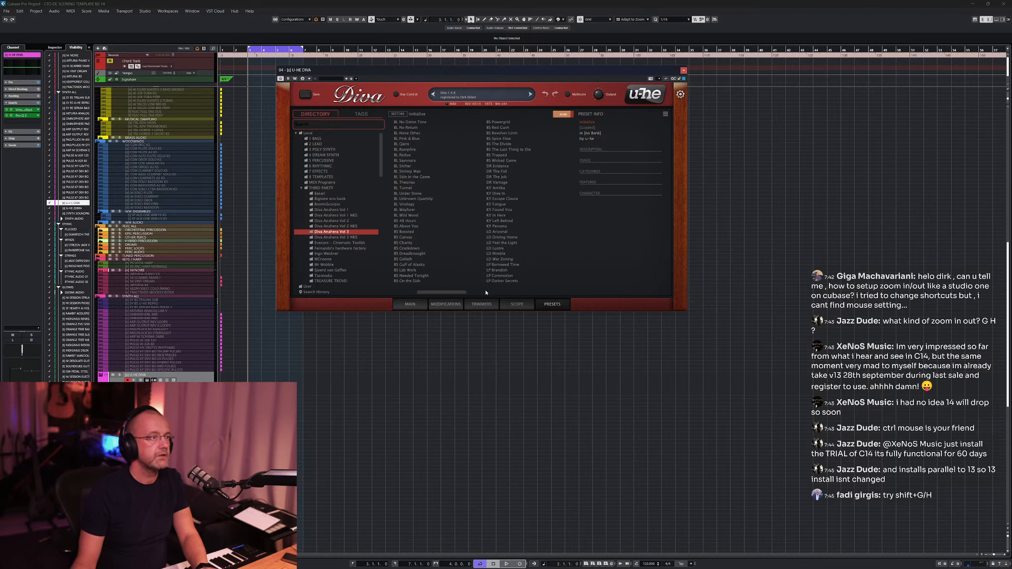
{"action": "scroll", "coordinate": [486, 292], "scroll_direction": "down", "scroll_amount": 2}
{"action": "left_click", "coordinate": [499, 198]}
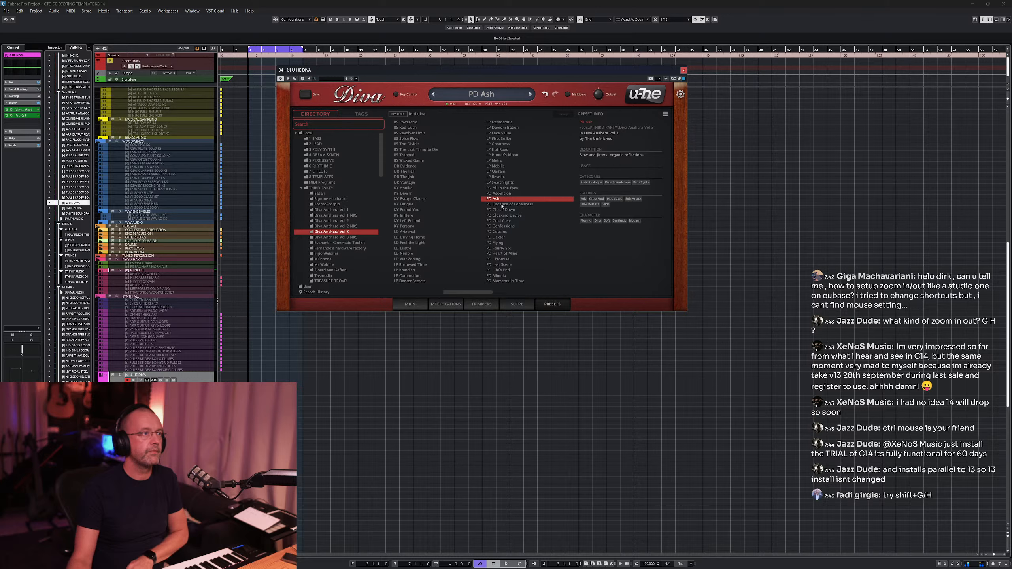
{"action": "left_click", "coordinate": [502, 207]}
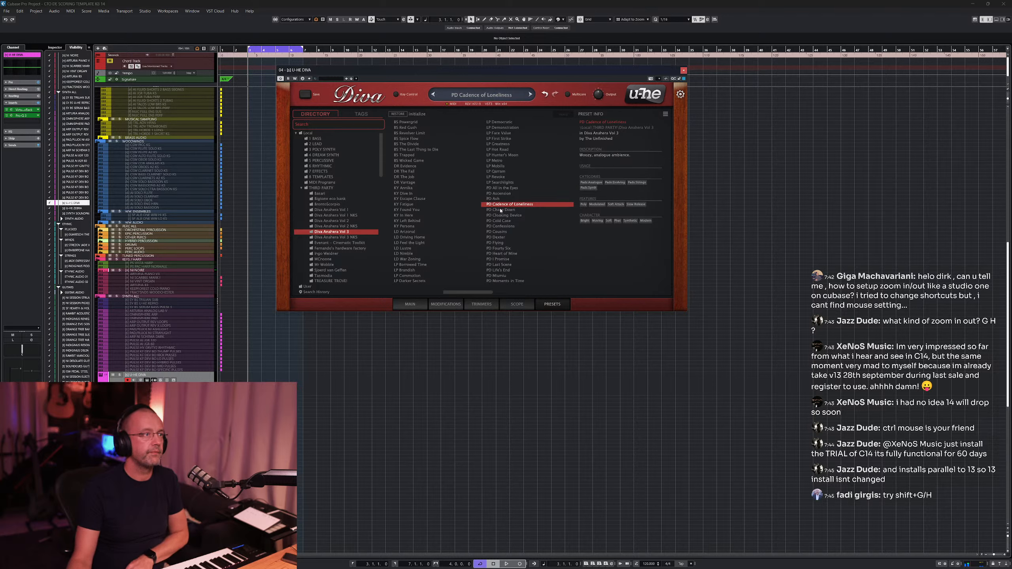
{"action": "left_click", "coordinate": [501, 210]}
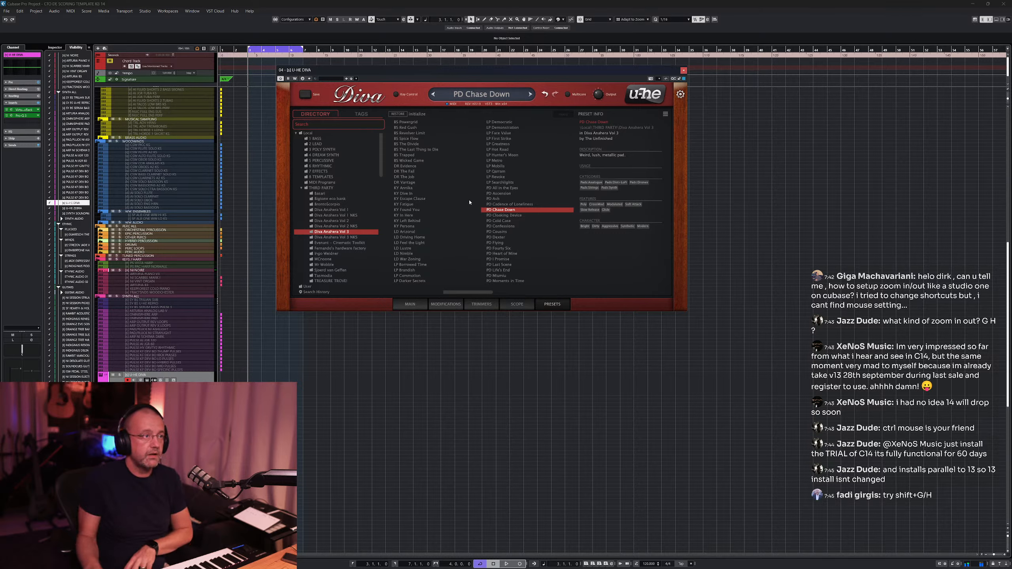
{"action": "left_click", "coordinate": [502, 222]}
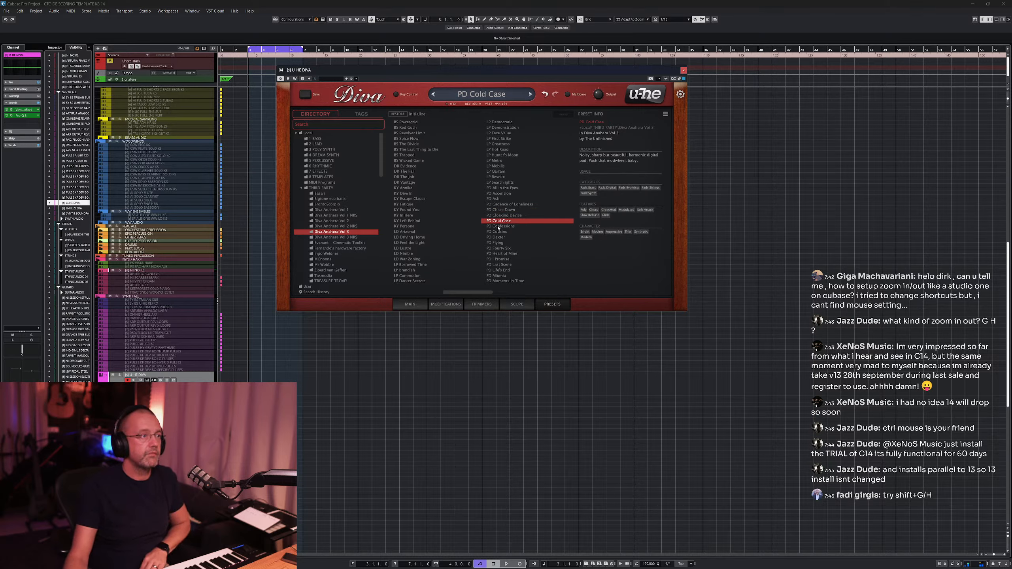
- Audition Diva presets PD Confessions and PD Cousins, settle on PD Dexter and show its main panel
{"action": "left_click", "coordinate": [510, 228]}
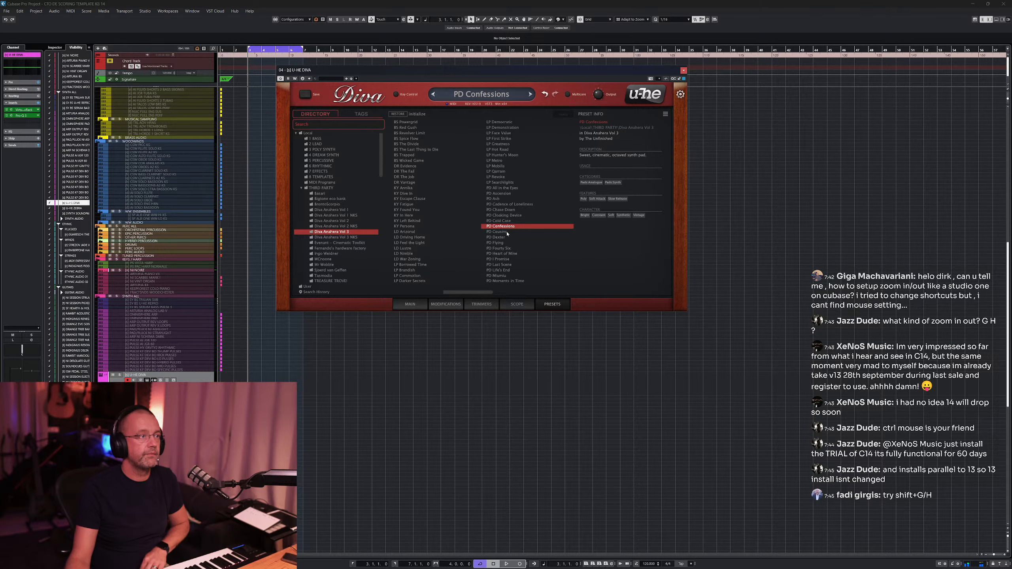
{"action": "left_click", "coordinate": [507, 233]}
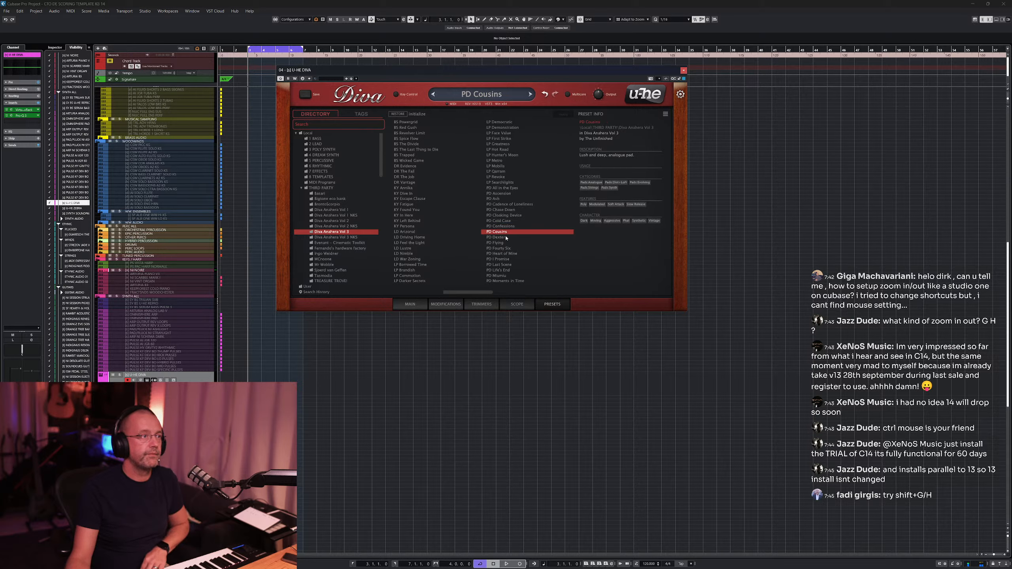
{"action": "left_click", "coordinate": [507, 237]}
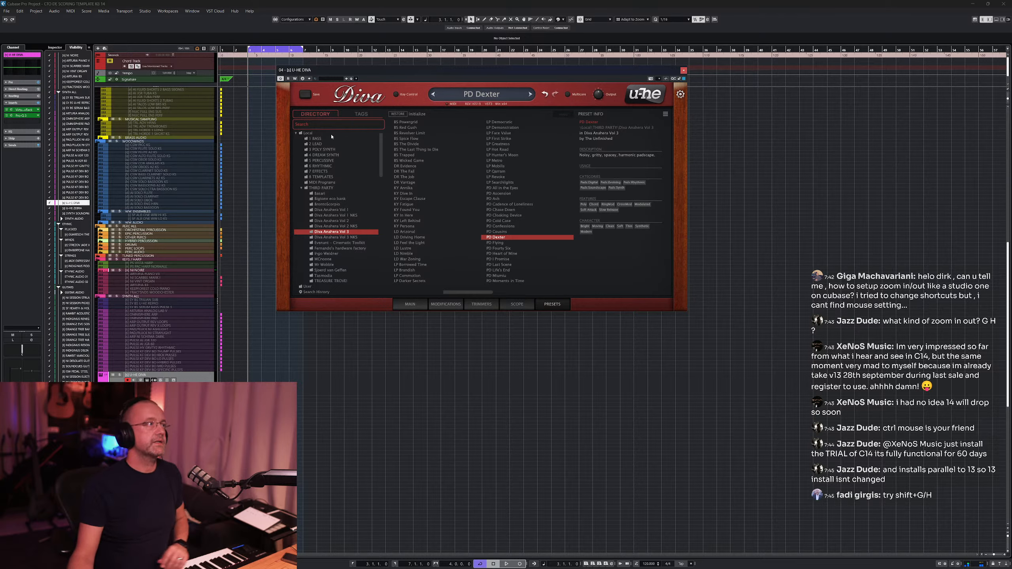
{"action": "left_click", "coordinate": [400, 300]}
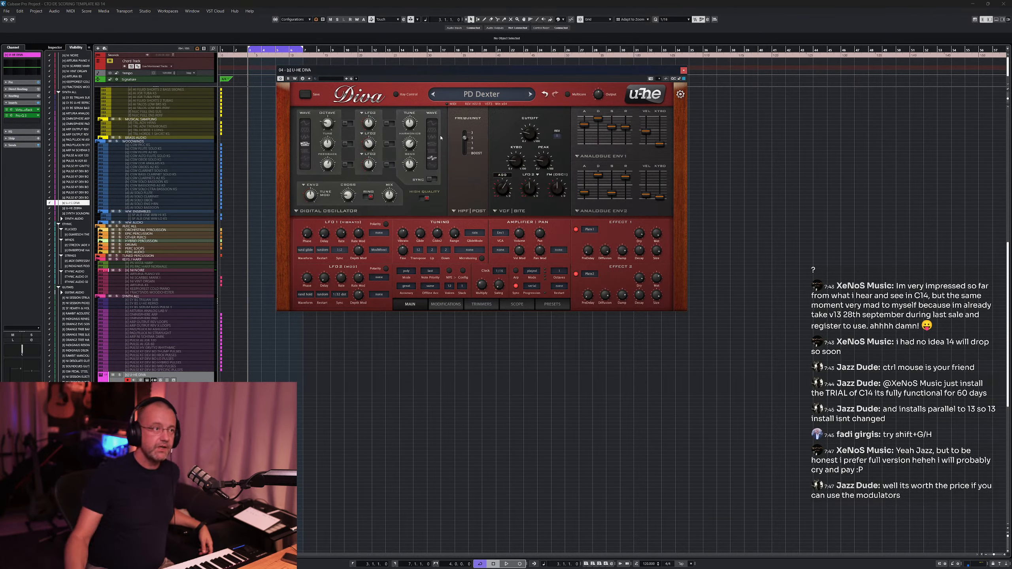
- Turn Diva's filter cutoff knob by hand
{"action": "mouse_move", "coordinate": [597, 169]}
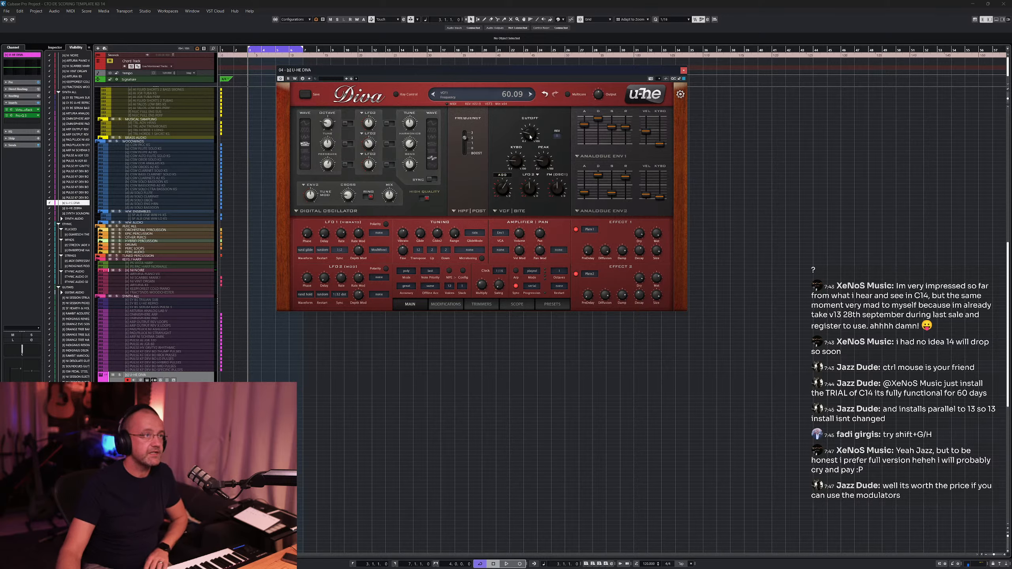
{"action": "mouse_move", "coordinate": [530, 137]}
{"action": "left_mouse_down"}
{"action": "mouse_move", "coordinate": [530, 119]}
{"action": "mouse_move", "coordinate": [532, 132]}
{"action": "left_mouse_up"}
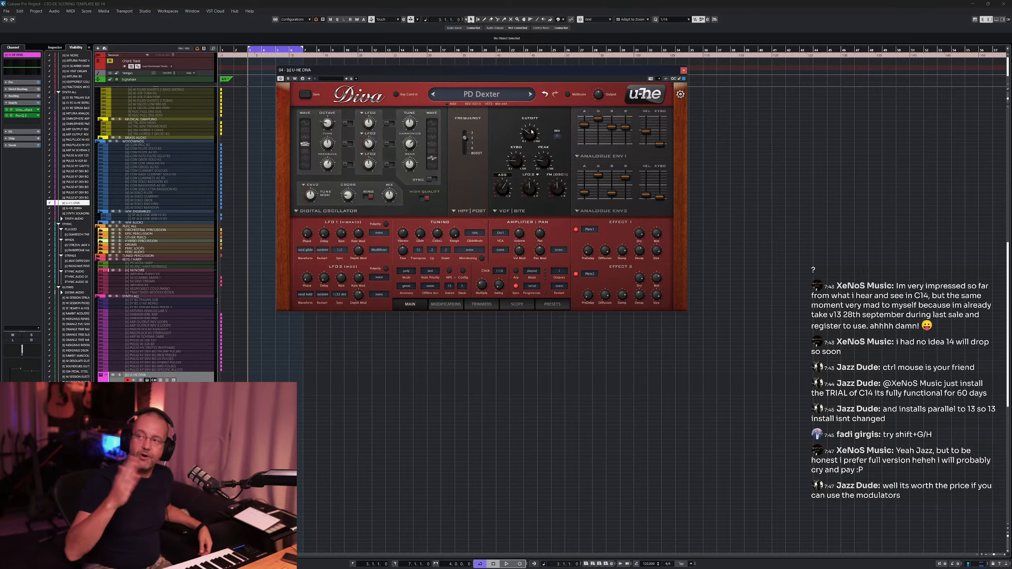
{"action": "mouse_move", "coordinate": [530, 137]}
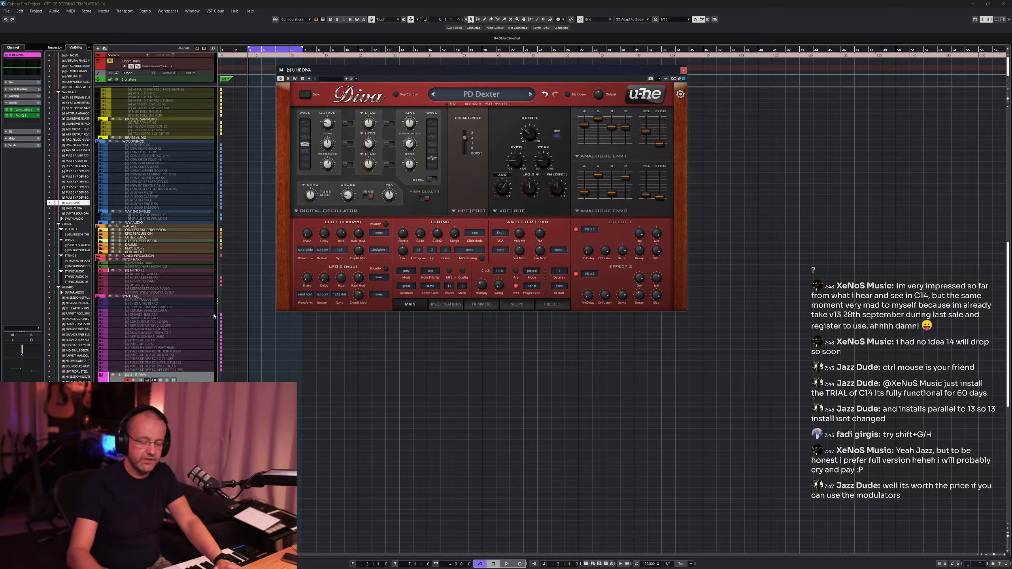
- Try recording a filter cutoff sweep as automation during playback, undo it and switch off the track's automation modes
{"action": "key", "text": "KP_Divide"}
{"action": "left_click", "coordinate": [181, 376]}
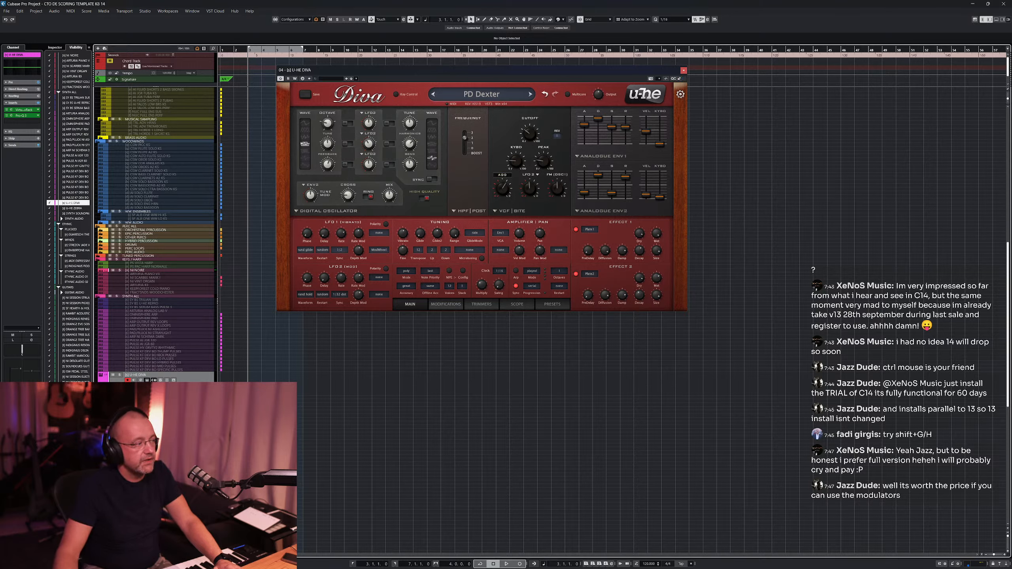
{"action": "key", "text": "w"}
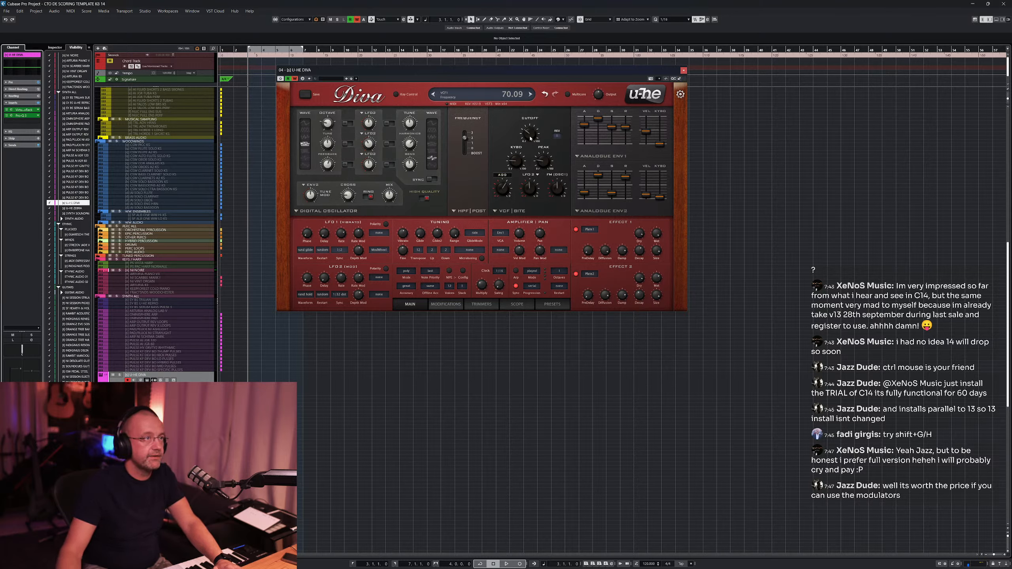
{"action": "key", "text": "space"}
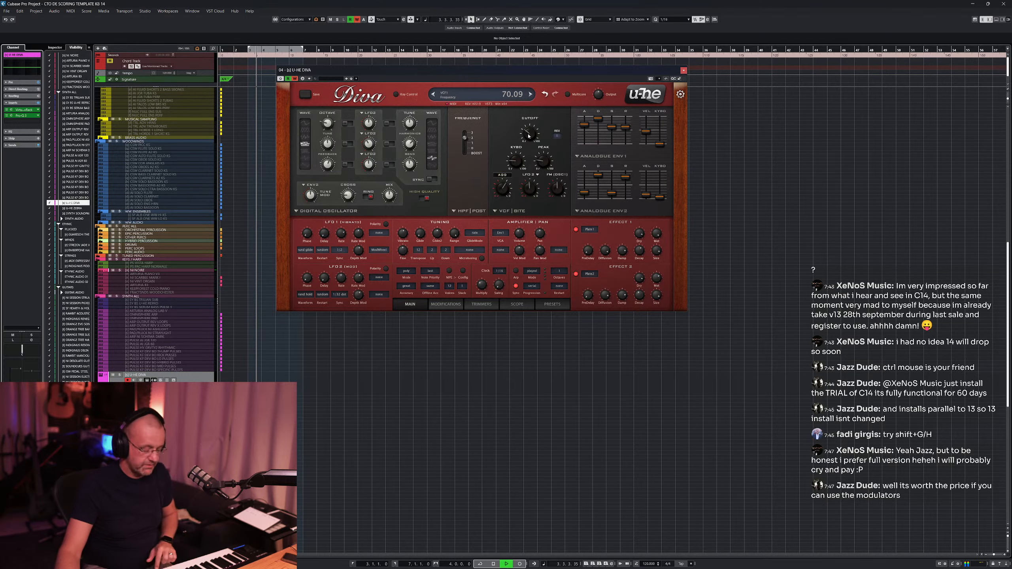
{"action": "left_click_drag", "start_coordinate": [528, 136], "coordinate": [532, 123]}
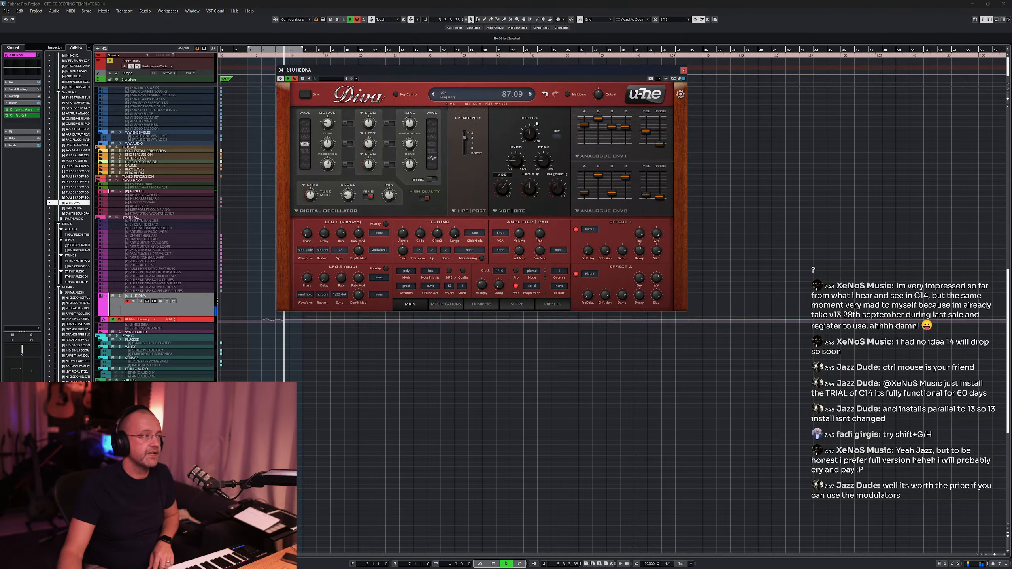
{"action": "key", "text": "space"}
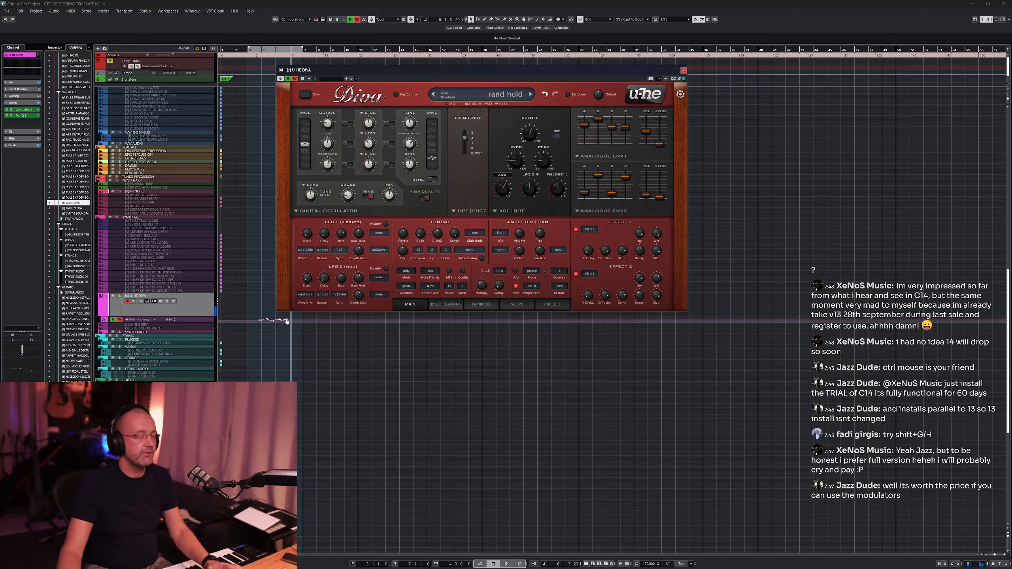
{"action": "key", "text": "ctrl+z"}
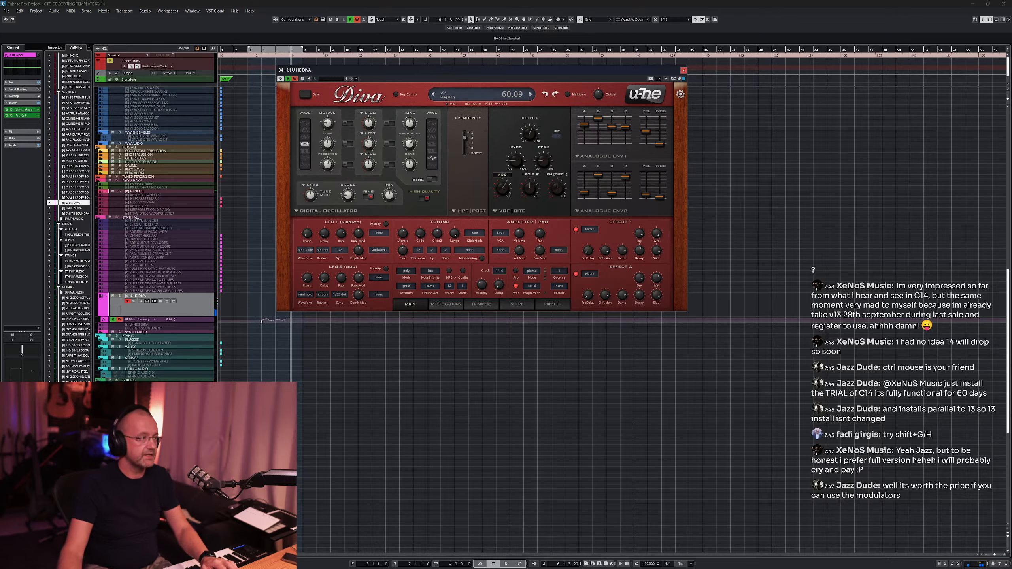
{"action": "key", "text": "ctrl+z"}
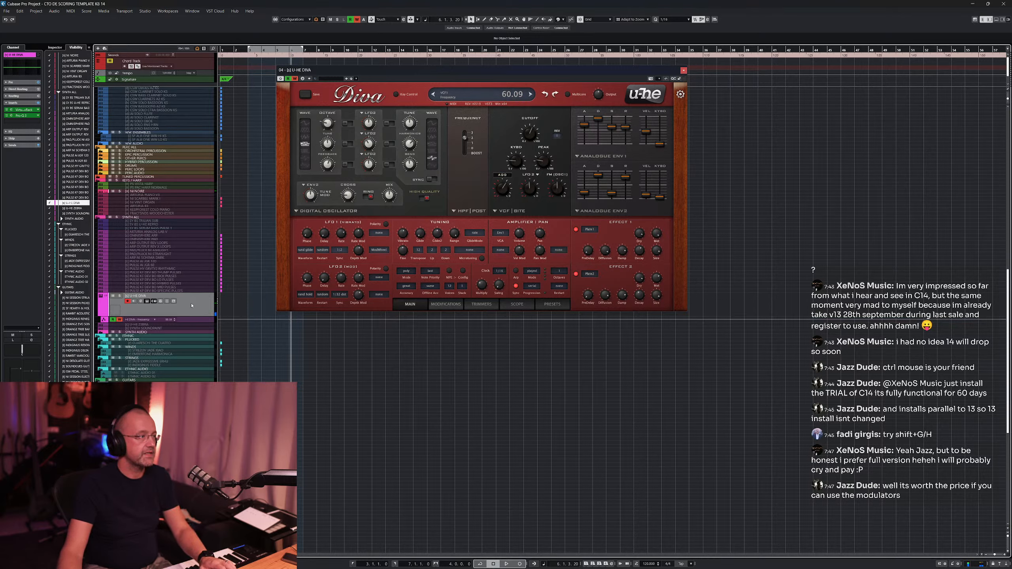
{"action": "left_click", "coordinate": [113, 320]}
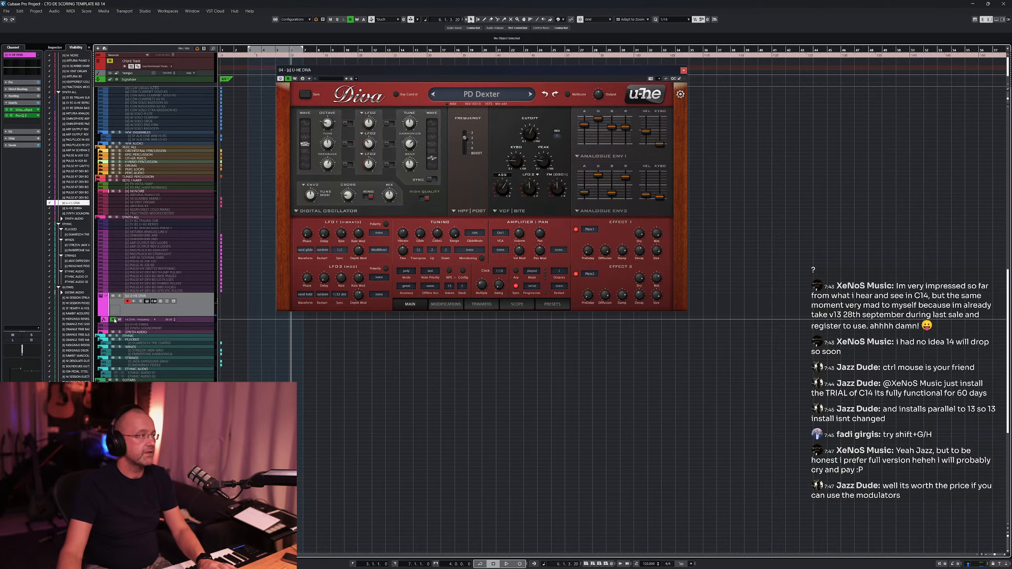
{"action": "left_click", "coordinate": [102, 314]}
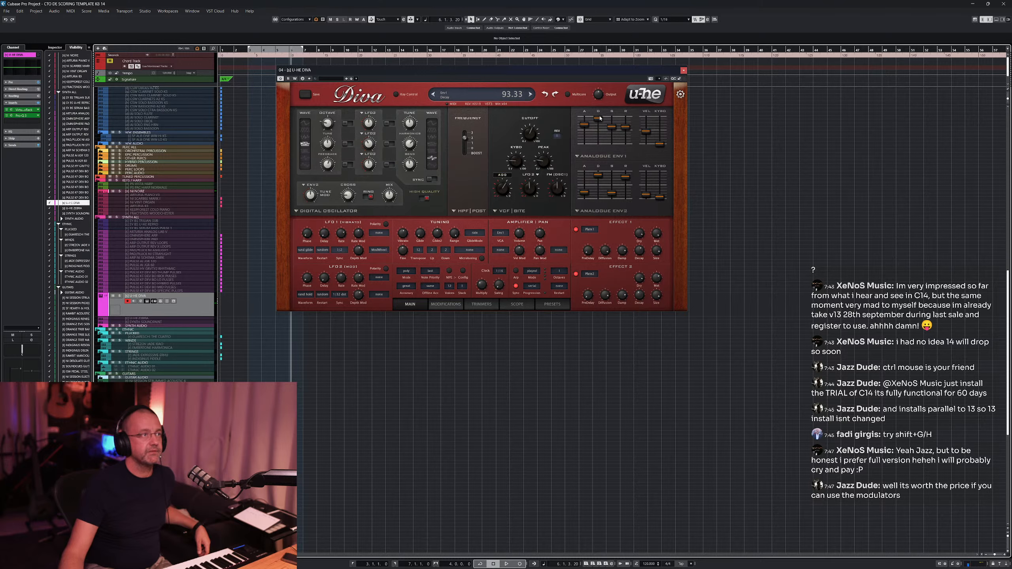
- Open the Modulators tab in the lower zone and adjust Diva's filter cutoff
{"action": "left_click", "coordinate": [995, 20]}
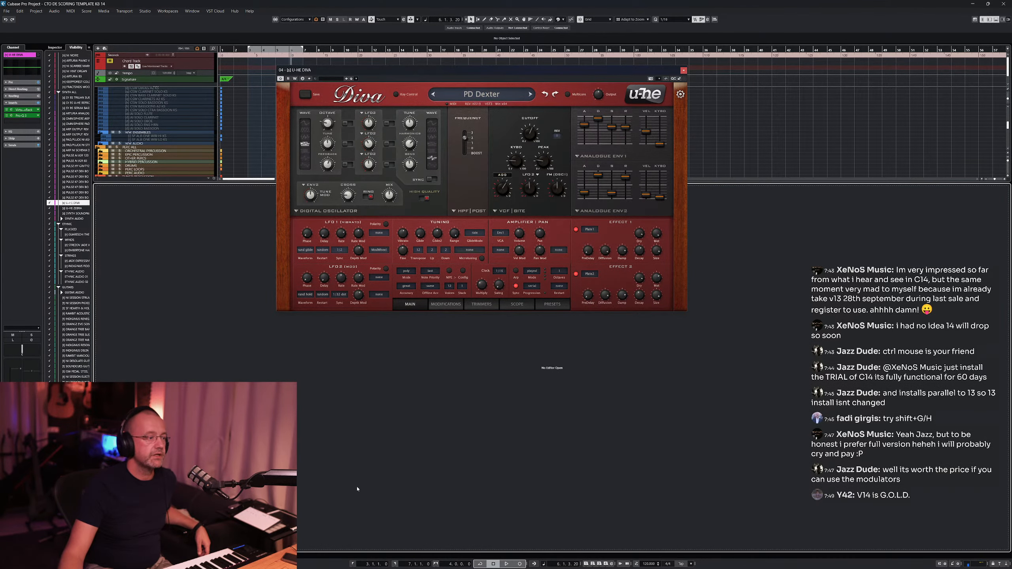
{"action": "left_click", "coordinate": [286, 555]}
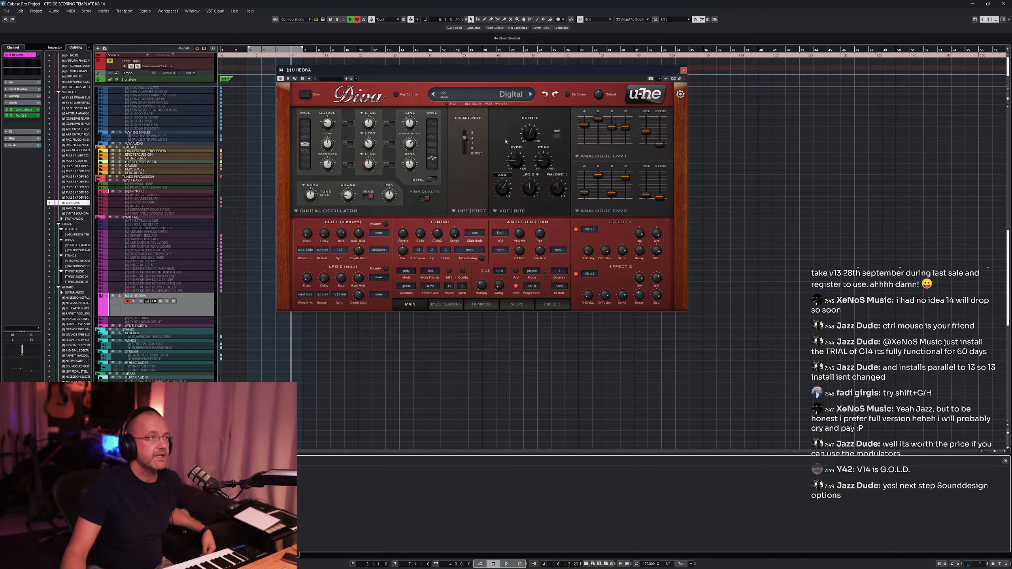
{"action": "left_click", "coordinate": [530, 135]}
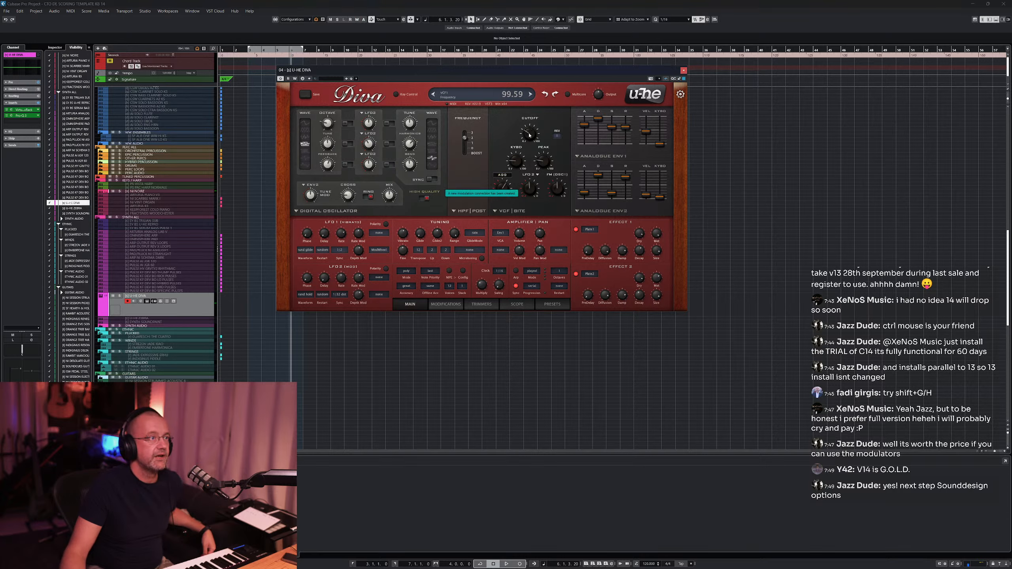
{"action": "left_click_drag", "start_coordinate": [525, 136], "coordinate": [537, 128]}
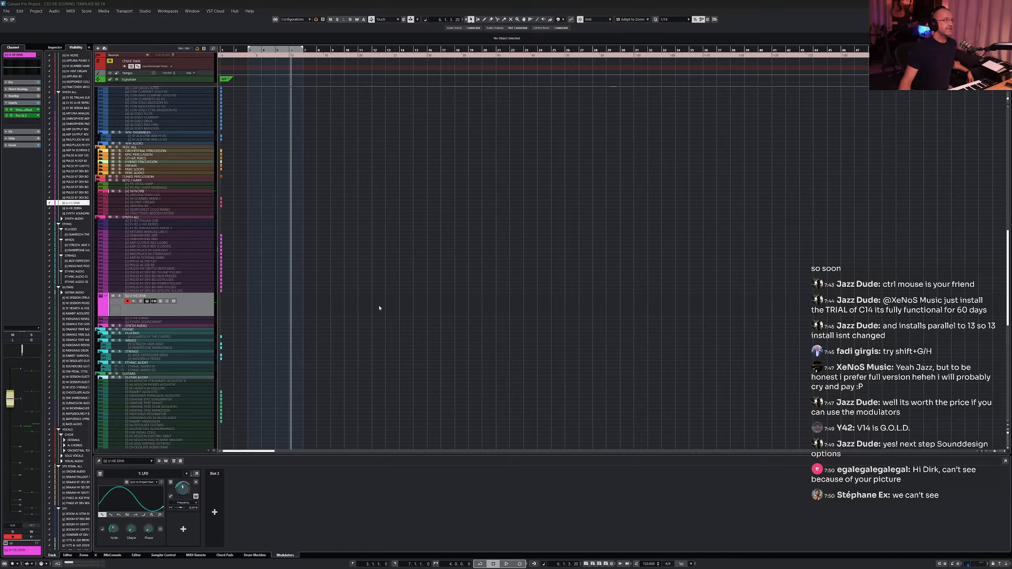
- Reopen the Diva editor and remove all modulators from the track
{"action": "left_click", "coordinate": [147, 302]}
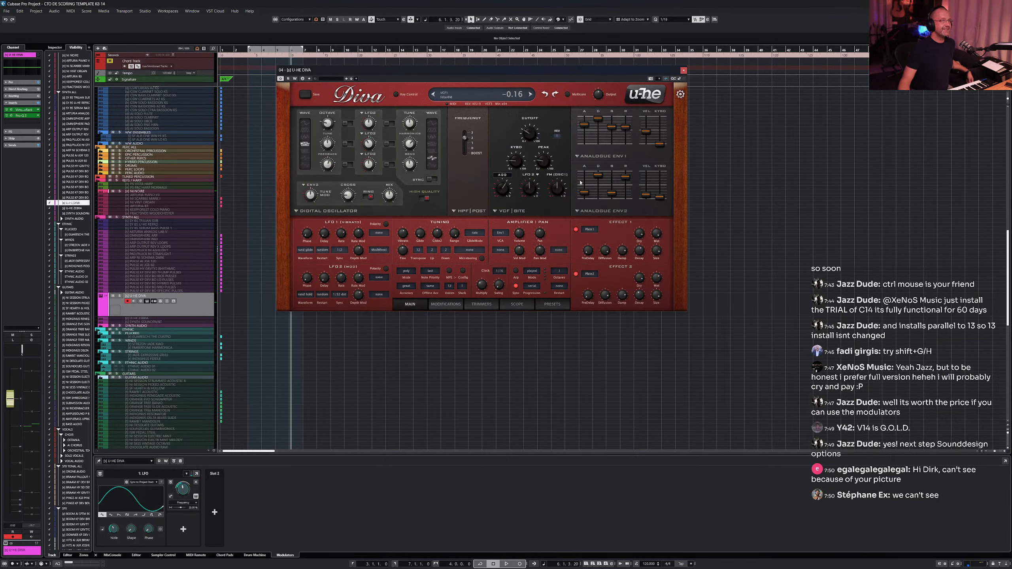
{"action": "left_click", "coordinate": [195, 483]}
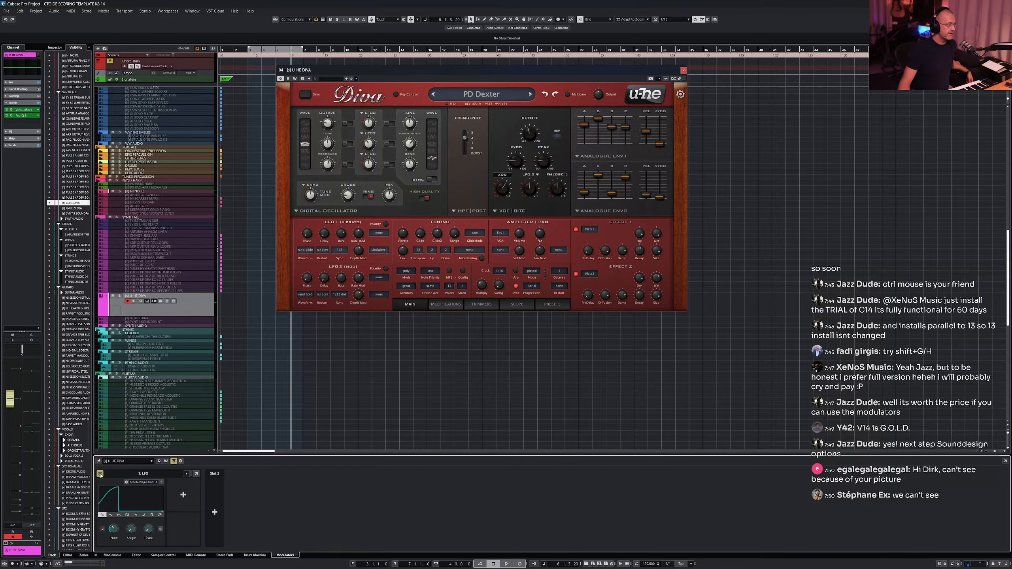
{"action": "left_click", "coordinate": [181, 462]}
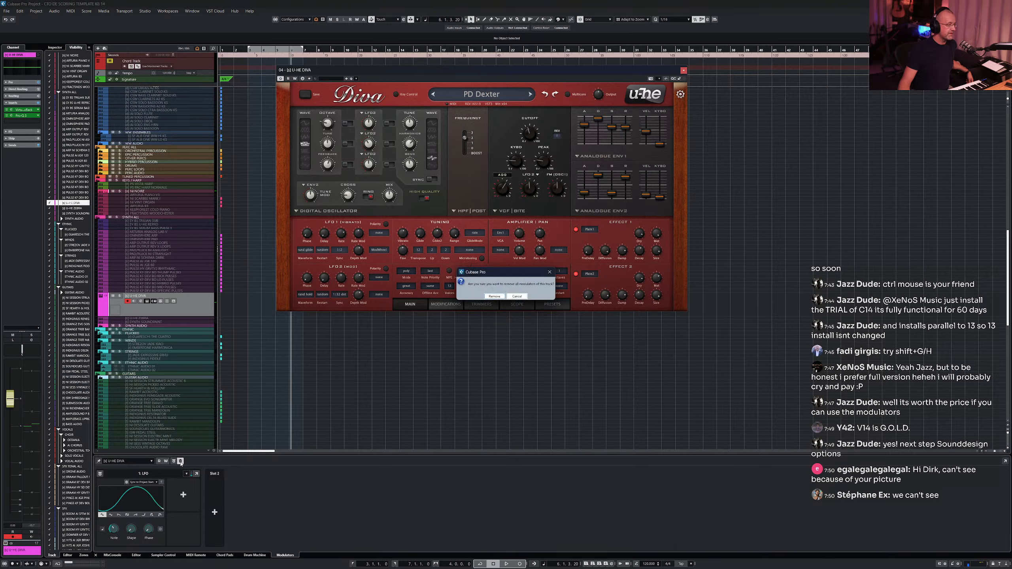
{"action": "left_click", "coordinate": [495, 297]}
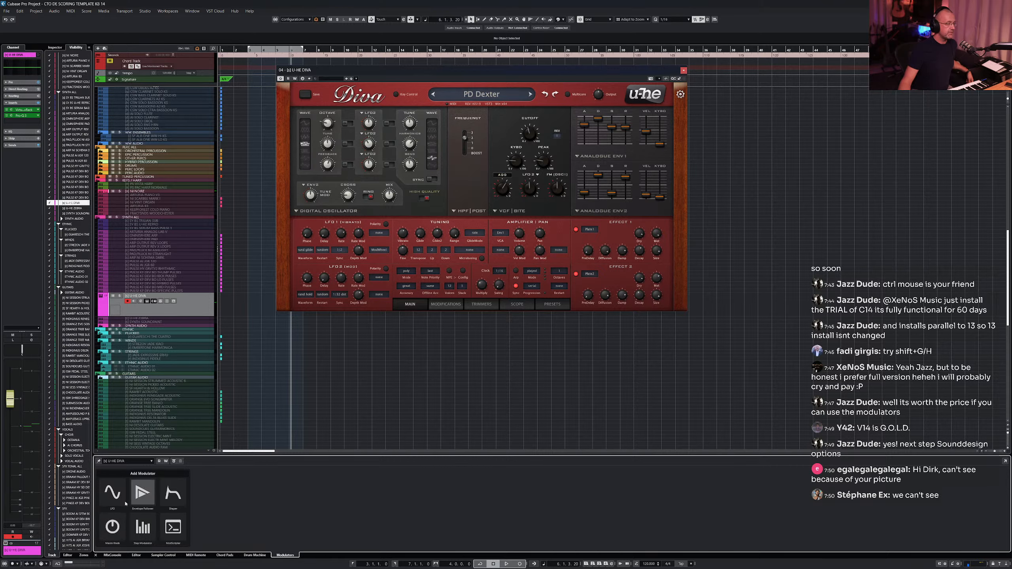
- Add an LFO modulator and assign Diva's filter cutoff as its destination
{"action": "left_click", "coordinate": [113, 501]}
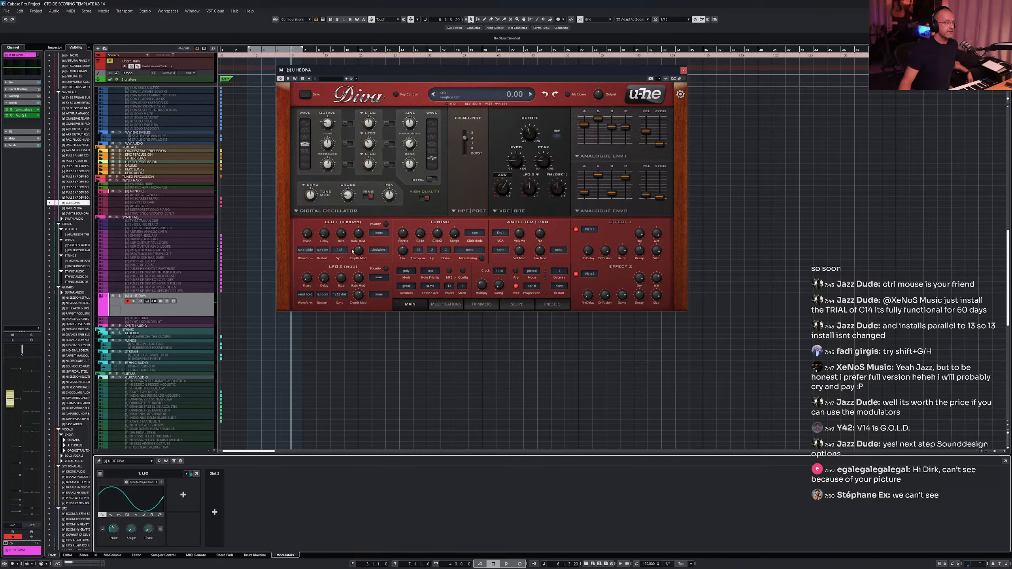
{"action": "left_click", "coordinate": [184, 494]}
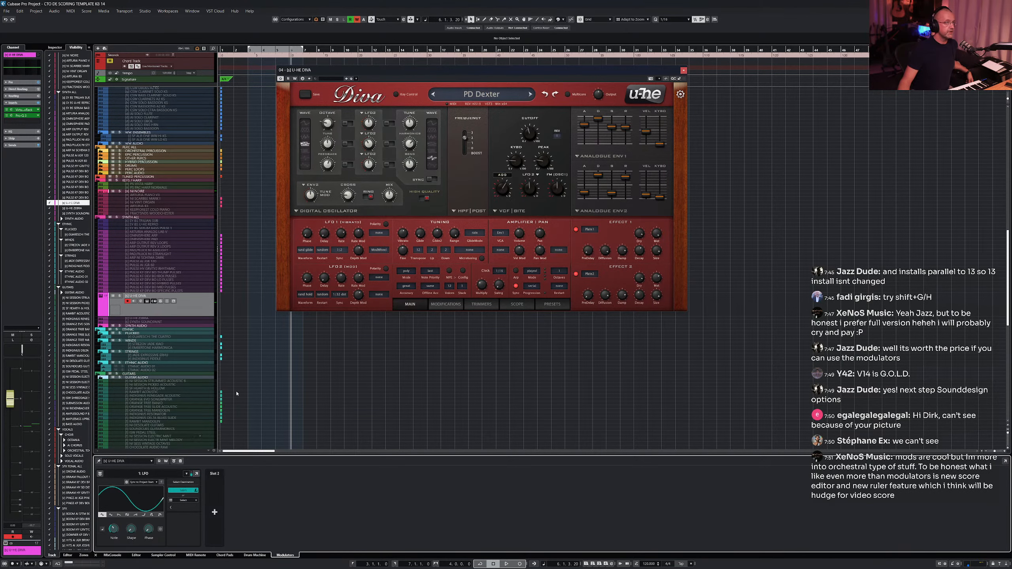
{"action": "left_click_drag", "start_coordinate": [531, 134], "coordinate": [535, 130]}
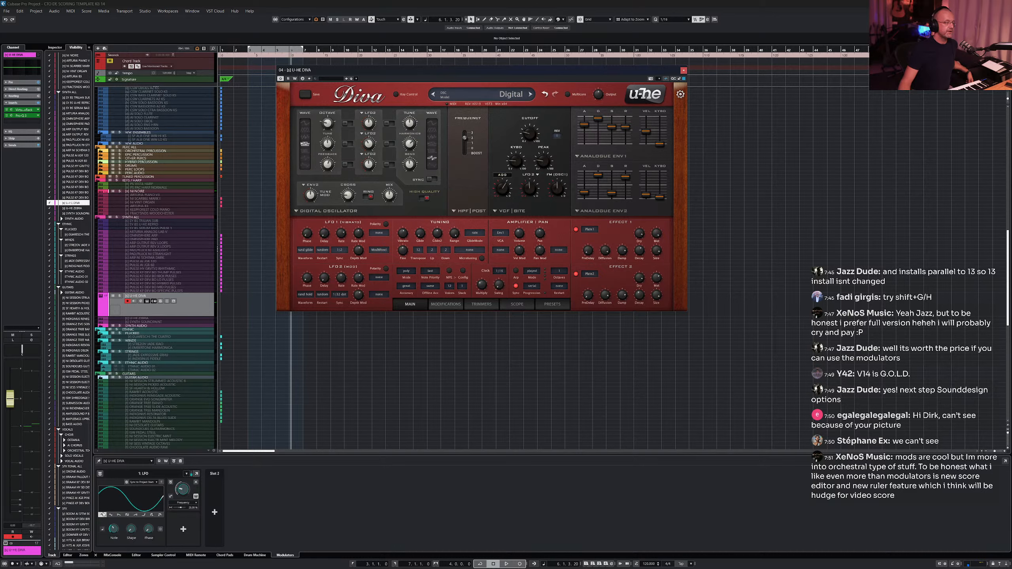
- Lower the LFO's modulation depth on the cutoff
{"action": "left_click", "coordinate": [182, 488]}
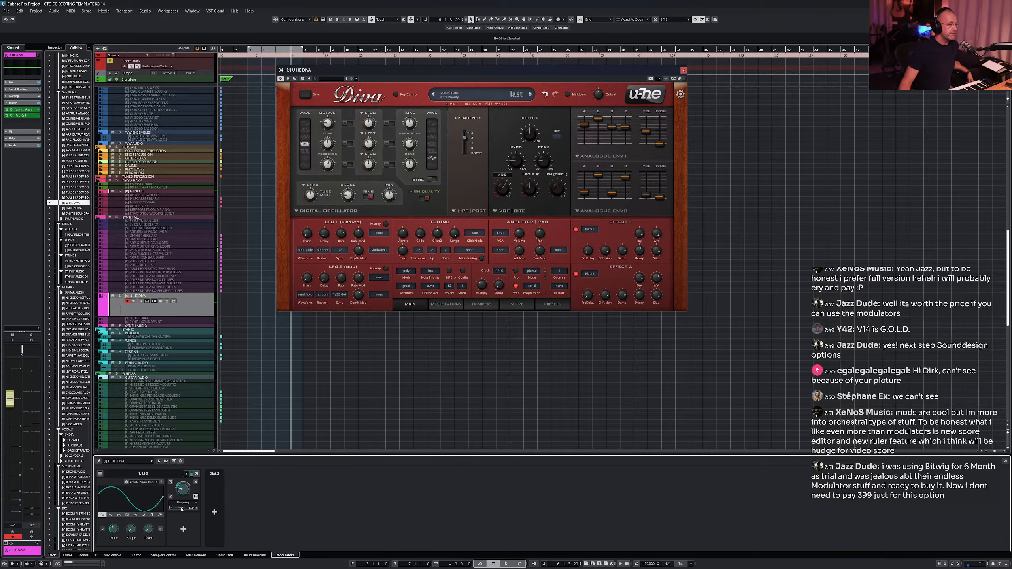
{"action": "scroll", "coordinate": [182, 510], "scroll_direction": "down", "scroll_amount": 5}
{"action": "scroll", "coordinate": [182, 510], "scroll_direction": "down", "scroll_amount": 1}
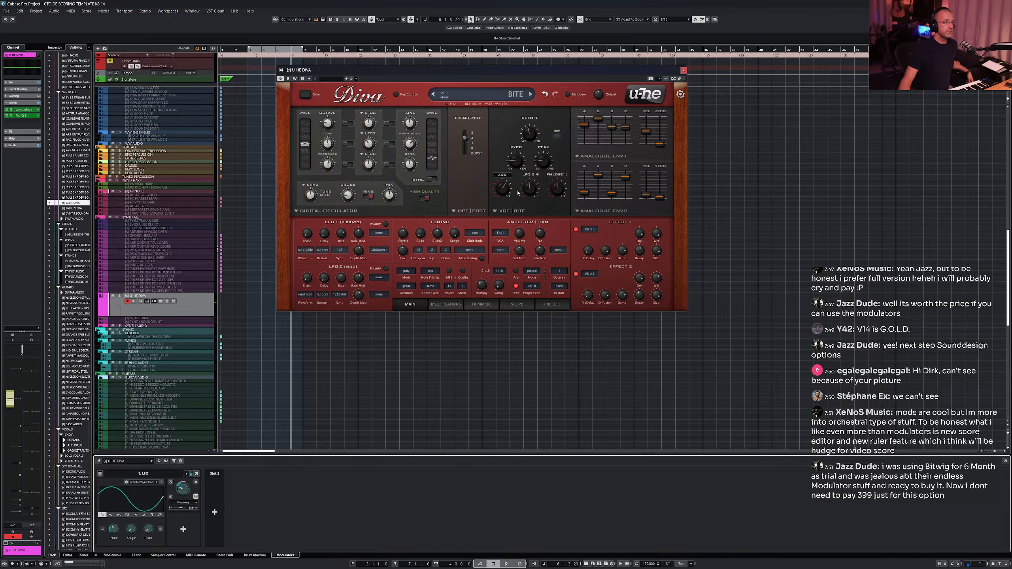
{"action": "left_click", "coordinate": [196, 482]}
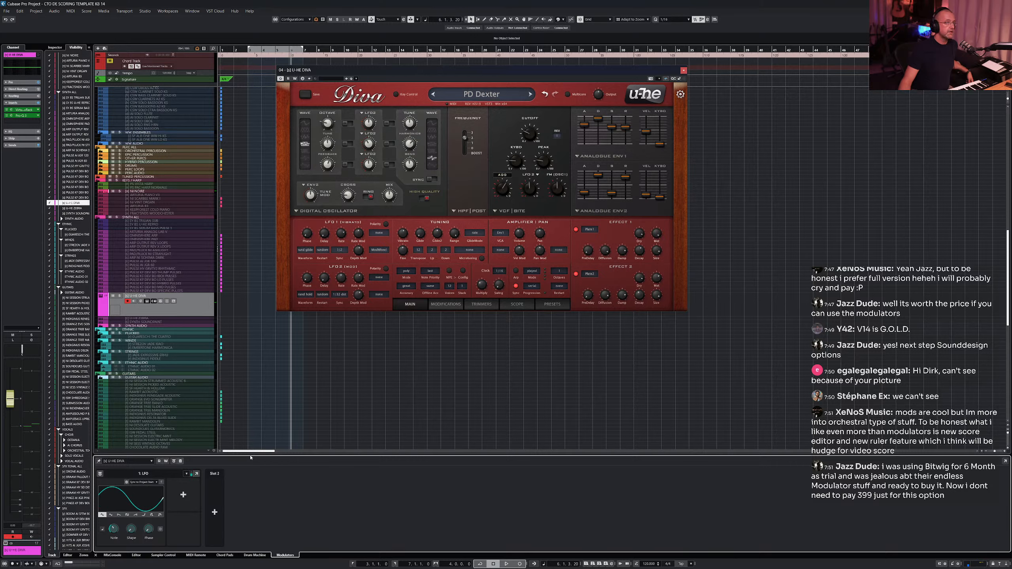
- Raise Diva's filter cutoff and link the cutoff again as an LFO destination
{"action": "left_click", "coordinate": [530, 127]}
{"action": "left_click_drag", "start_coordinate": [530, 127], "coordinate": [531, 116]}
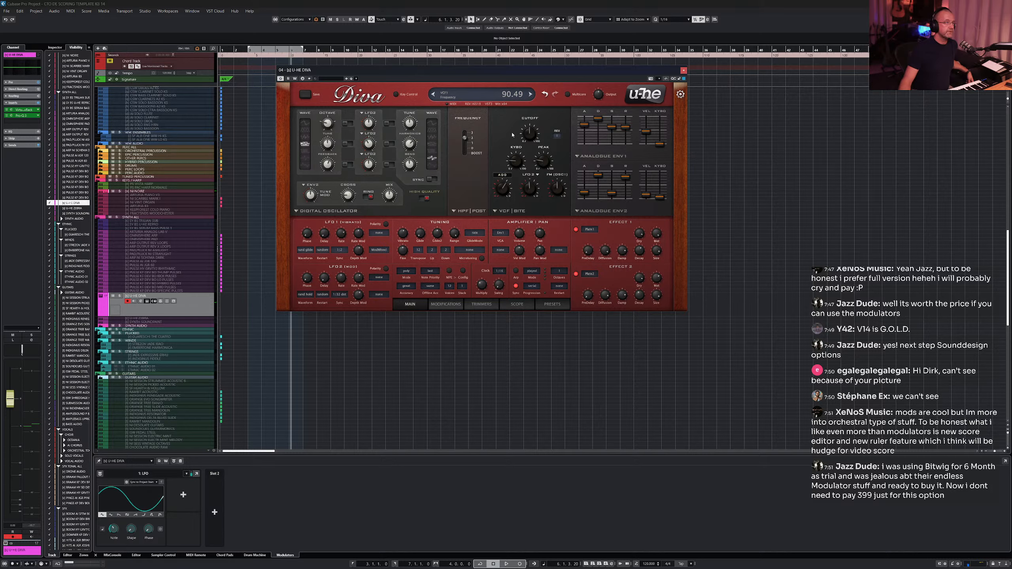
{"action": "left_click", "coordinate": [183, 495]}
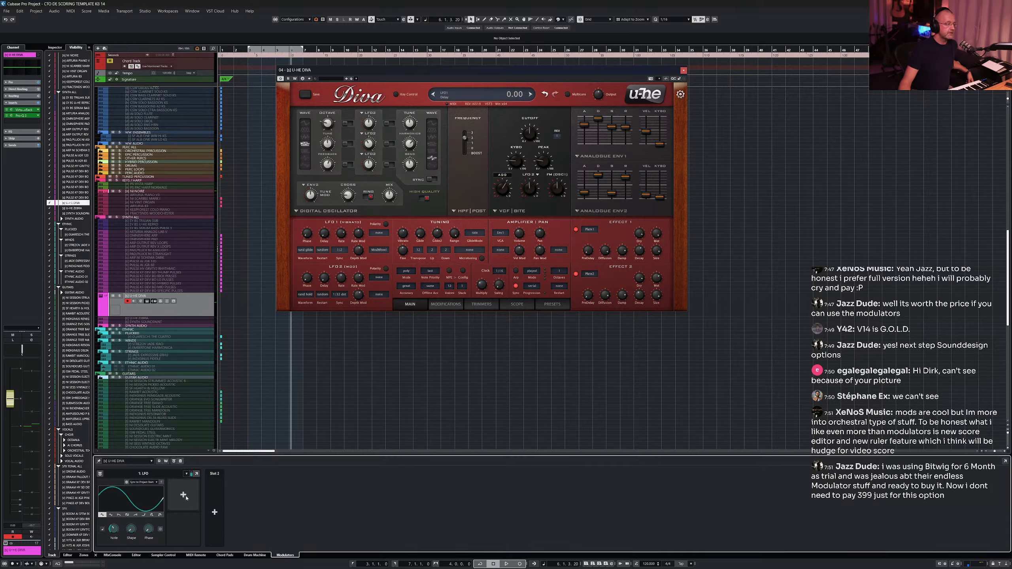
{"action": "left_click", "coordinate": [529, 138]}
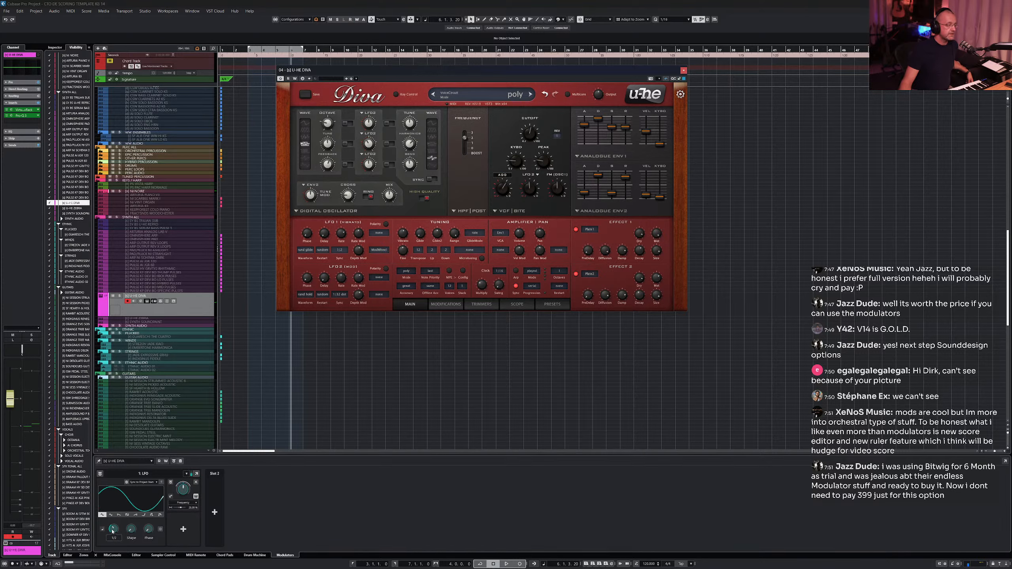
- Reshape the LFO curve with its first knob and select a different waveform
{"action": "left_click_drag", "start_coordinate": [112, 532], "coordinate": [112, 536]}
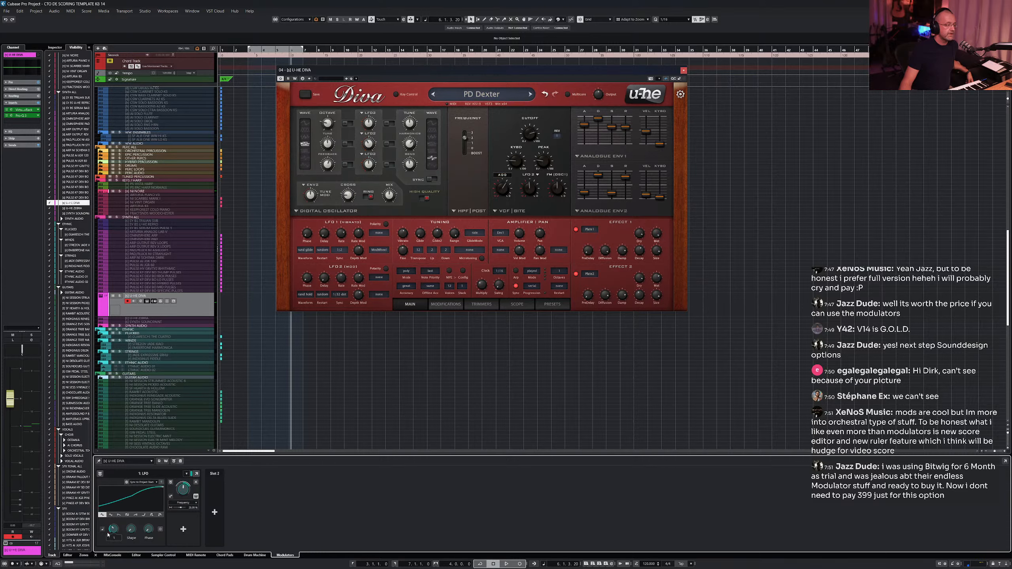
{"action": "mouse_move", "coordinate": [536, 138]}
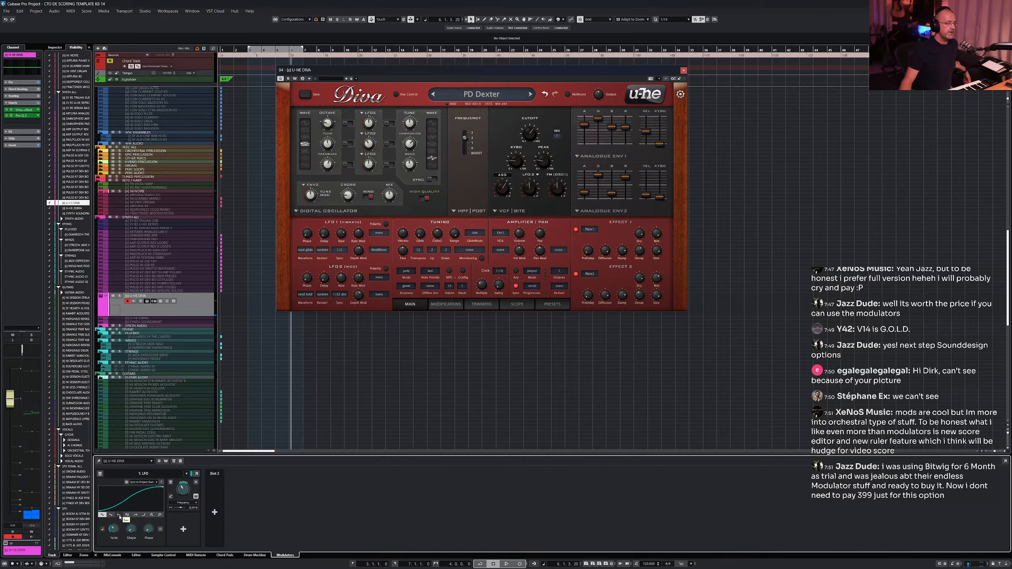
{"action": "left_click", "coordinate": [119, 516]}
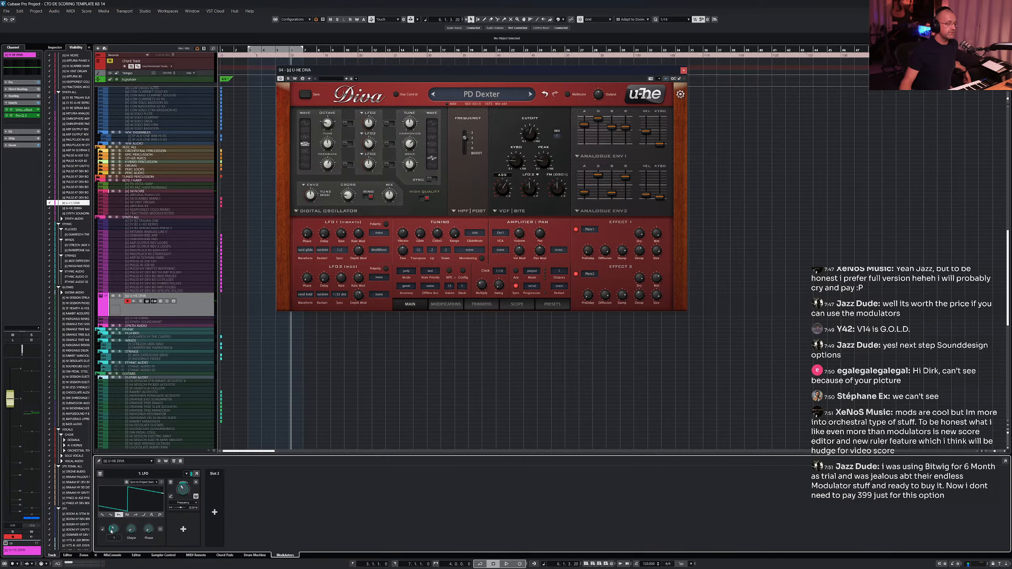
- Reshape the LFO curve and assign a Diva oscillator knob as an additional LFO destination
{"action": "left_click_drag", "start_coordinate": [112, 531], "coordinate": [113, 529]}
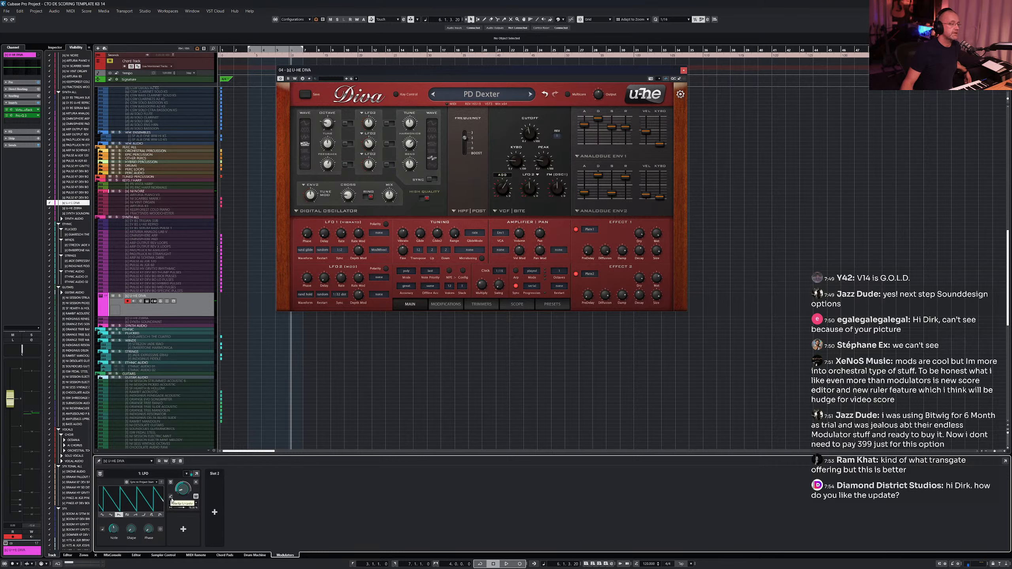
{"action": "left_click", "coordinate": [183, 526]}
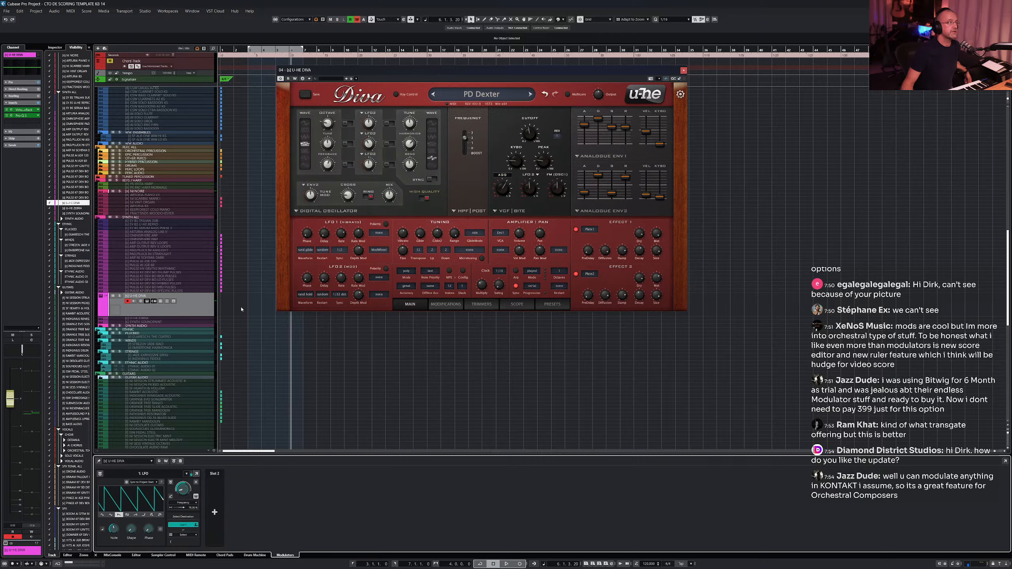
{"action": "left_click", "coordinate": [370, 127]}
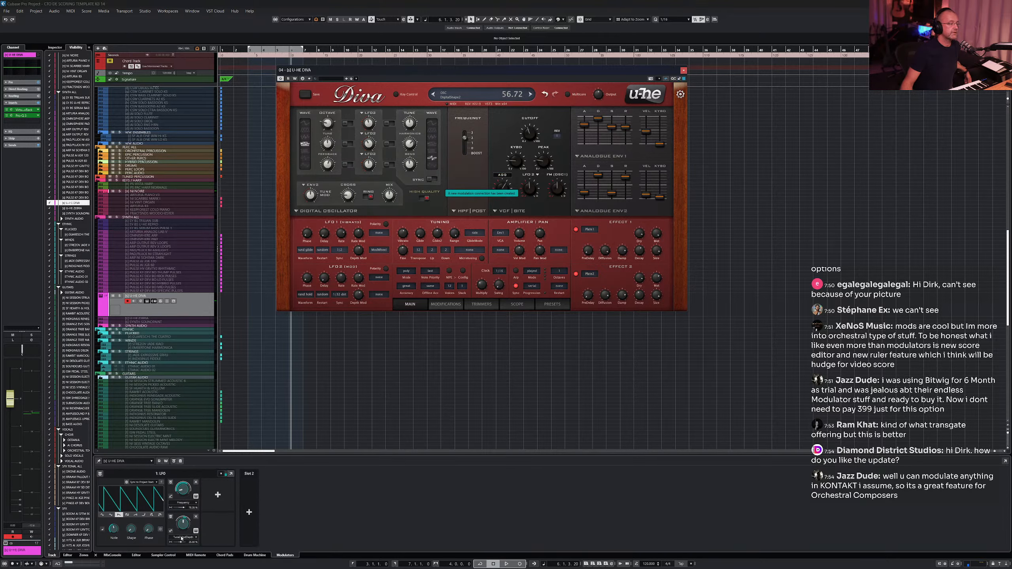
- Add more LFO destination slots and link further Diva oscillator controls to them
{"action": "left_click", "coordinate": [218, 494]}
{"action": "left_click", "coordinate": [217, 490]}
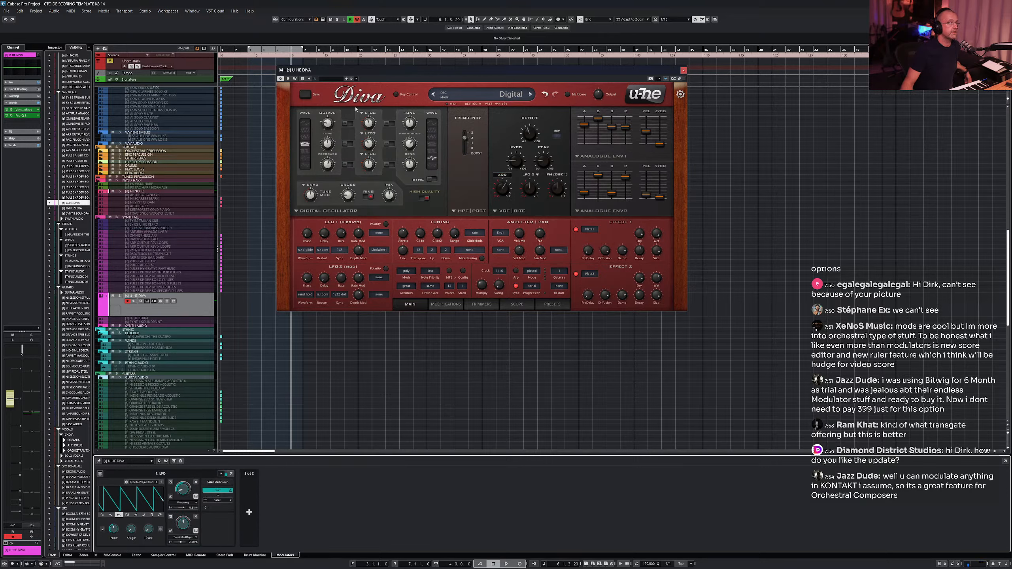
{"action": "left_click", "coordinate": [373, 144]}
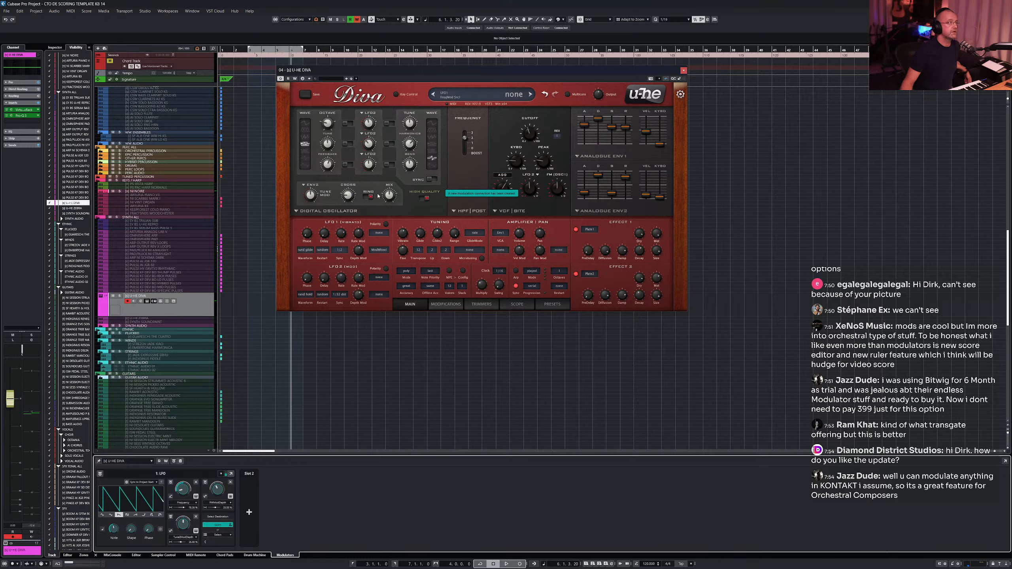
{"action": "left_click", "coordinate": [369, 165]}
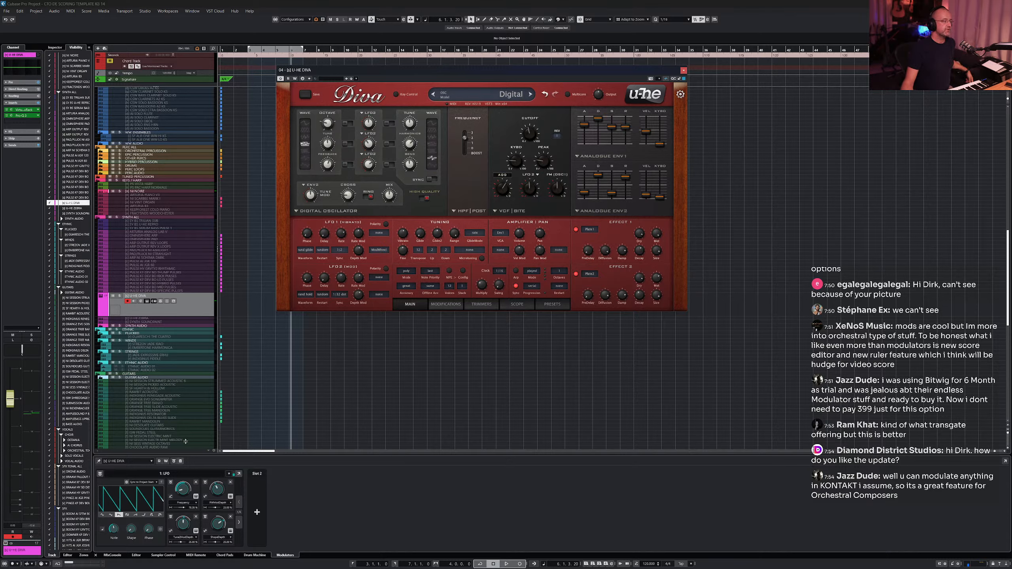
- Switch the LFO to a saw waveform and bend its curve with the Shape knob
{"action": "left_click", "coordinate": [127, 515]}
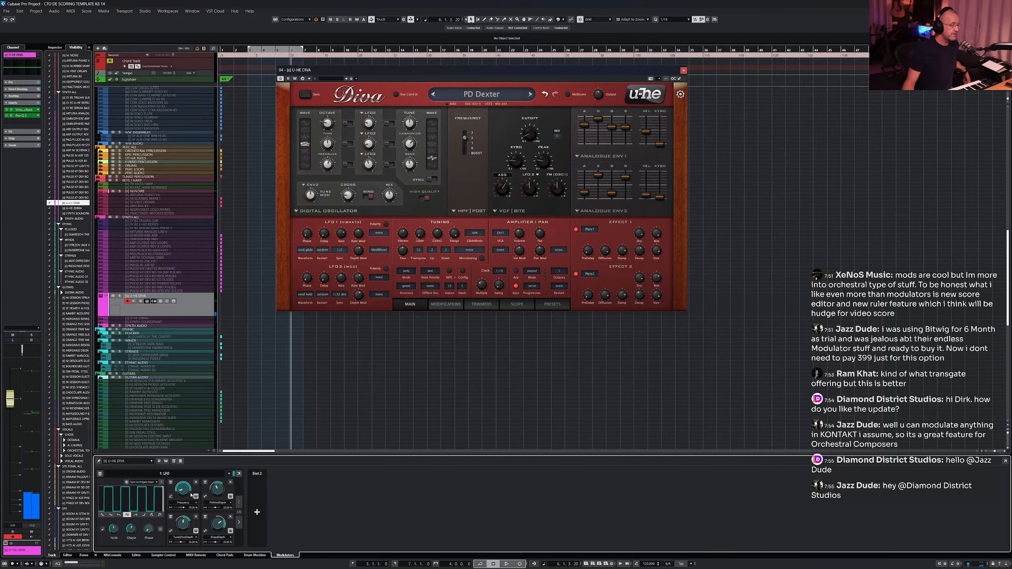
{"action": "left_click", "coordinate": [240, 524]}
{"action": "left_click", "coordinate": [239, 502]}
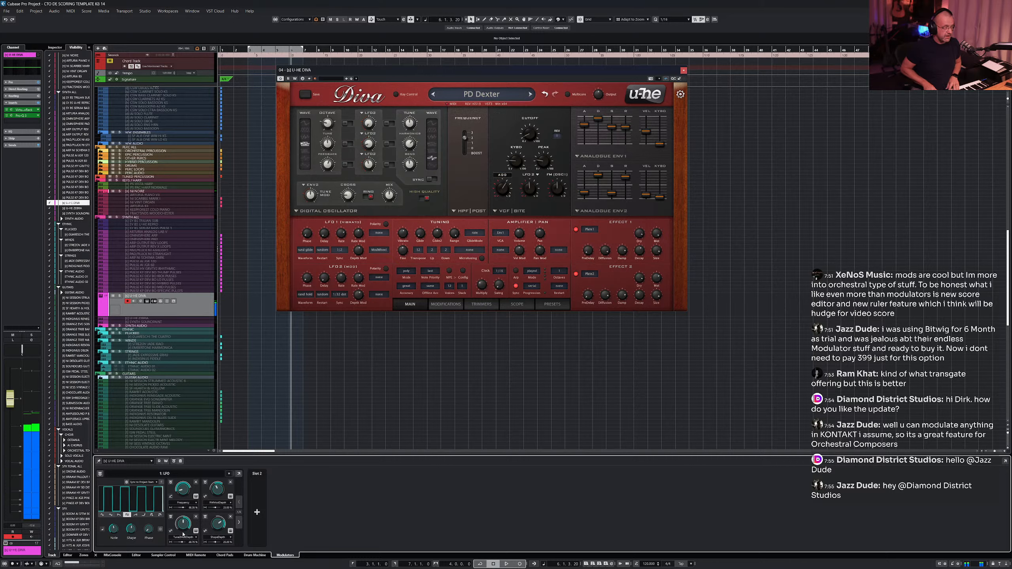
{"action": "left_click", "coordinate": [145, 515]}
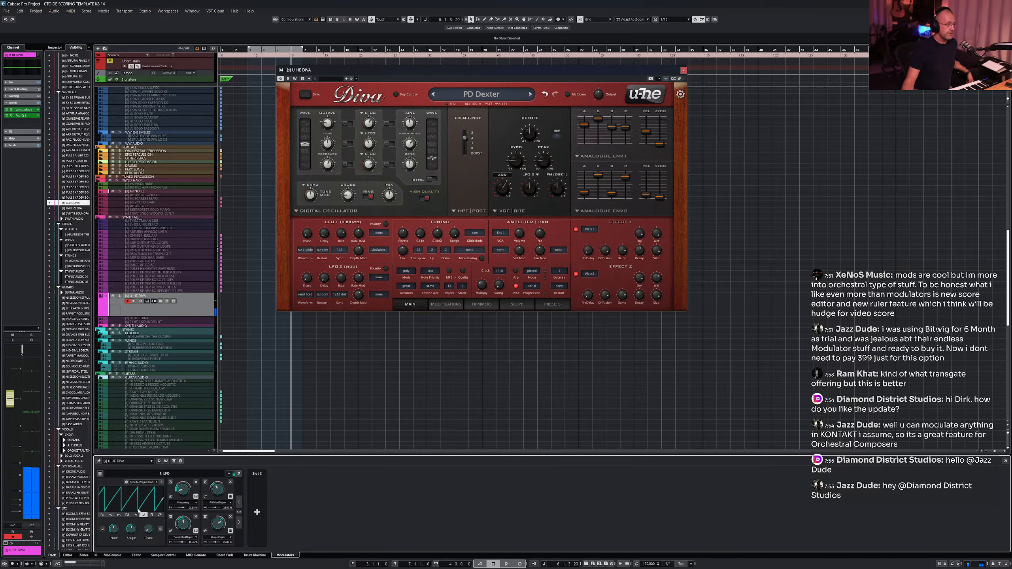
{"action": "mouse_move", "coordinate": [132, 533]}
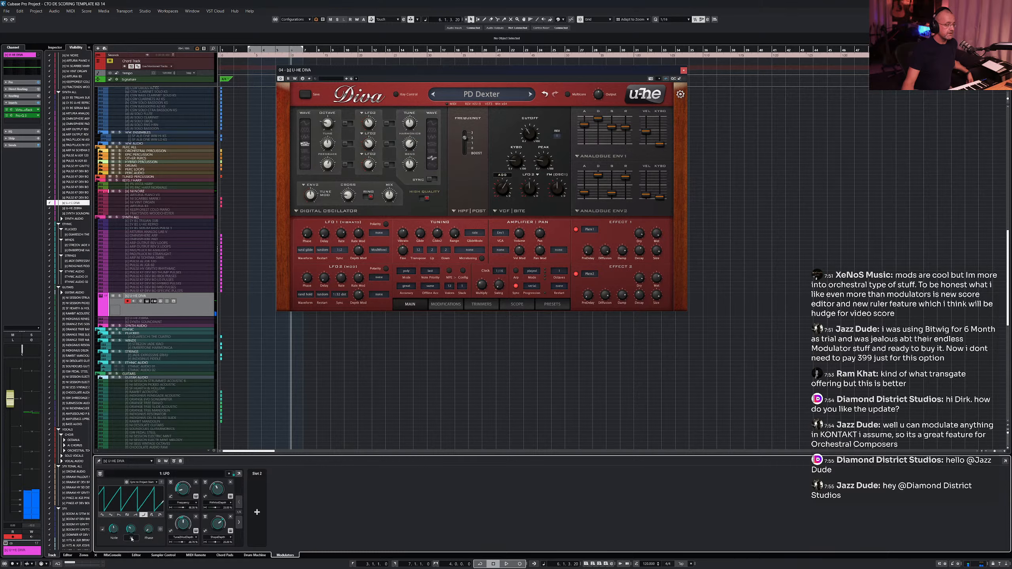
{"action": "left_click_drag", "start_coordinate": [132, 543], "coordinate": [132, 547]}
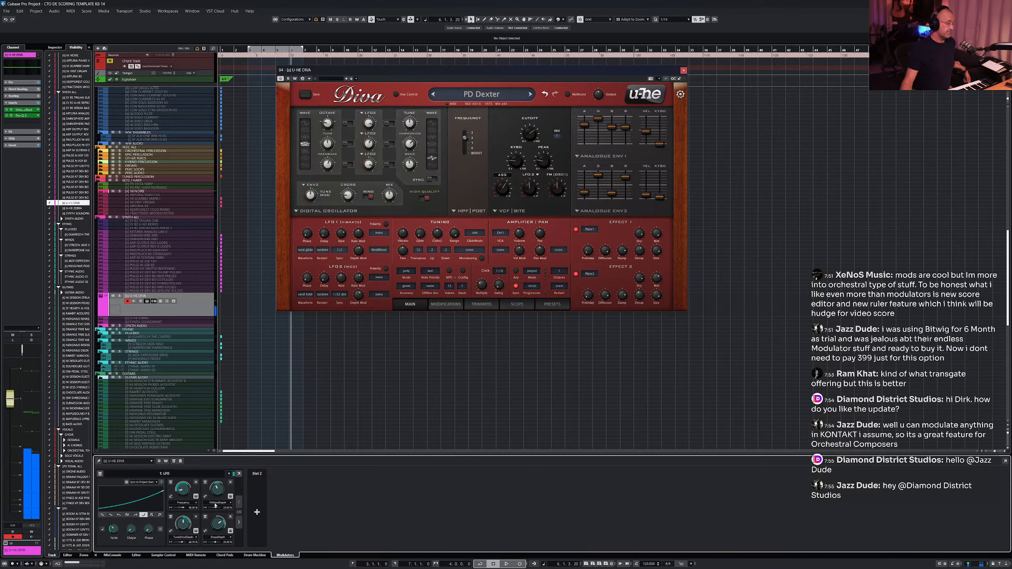
- Remove all modulators from the track and add a Step Modulator instead
{"action": "left_click", "coordinate": [180, 461]}
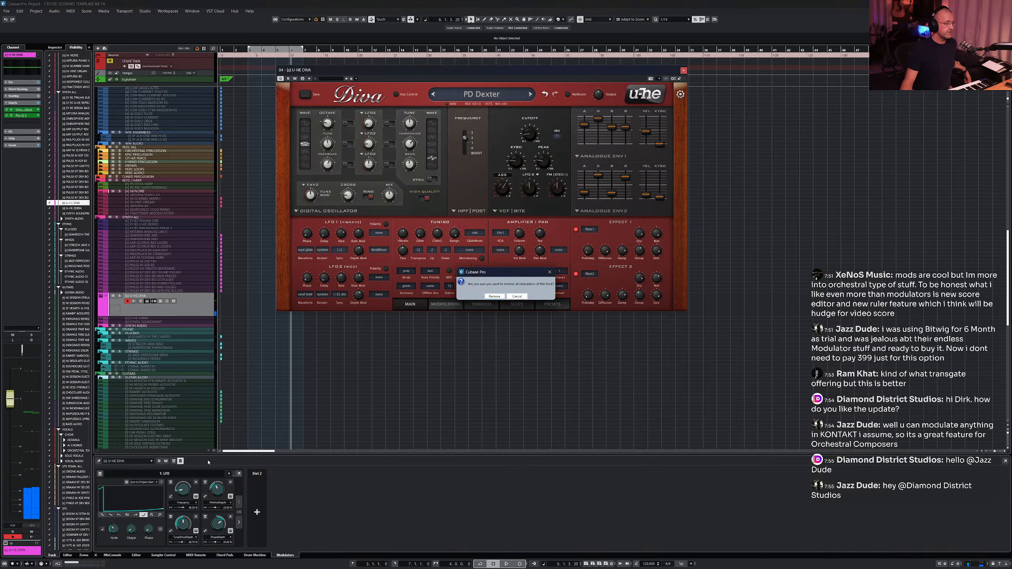
{"action": "left_click", "coordinate": [494, 296]}
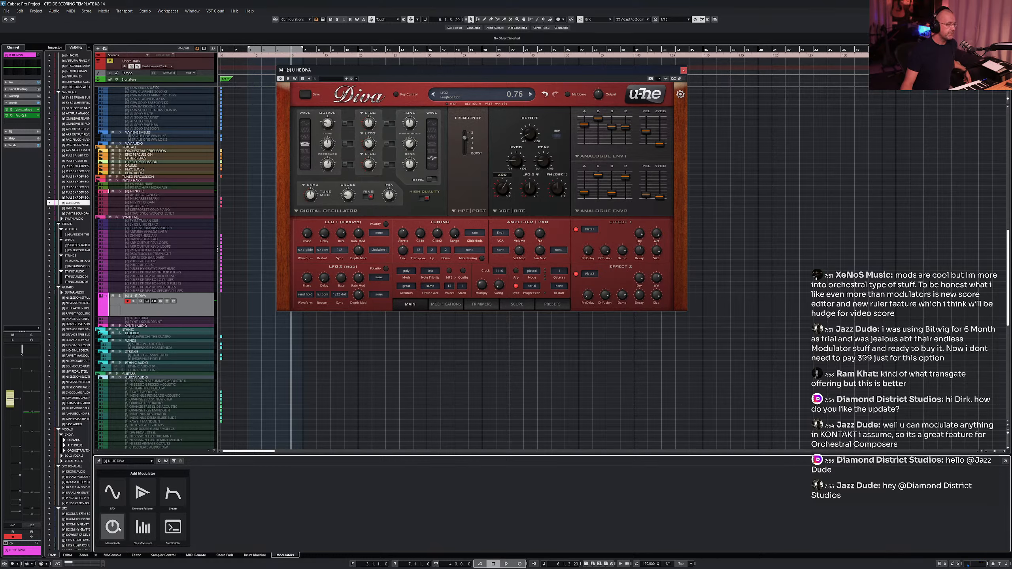
{"action": "left_click", "coordinate": [140, 529]}
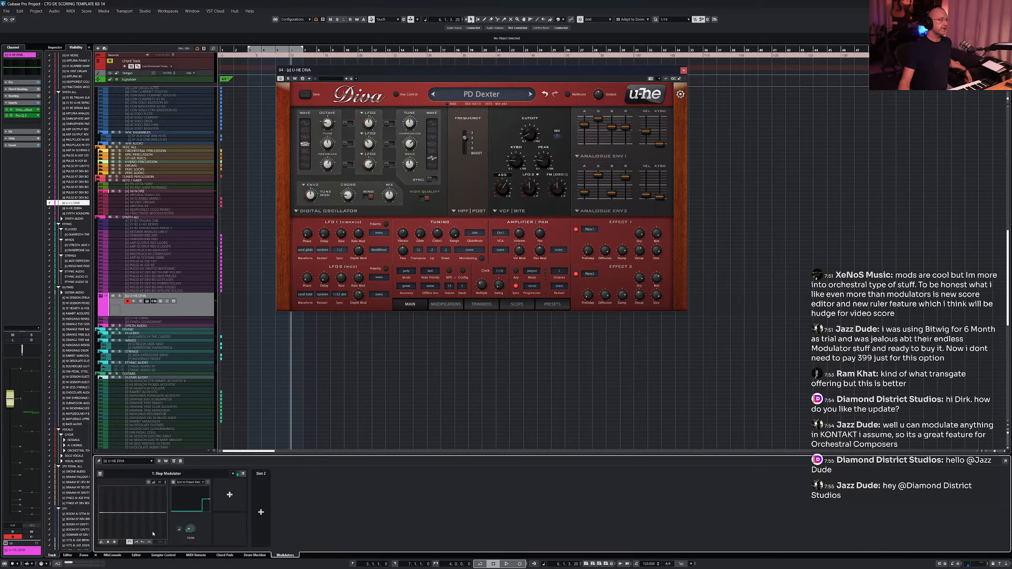
- Assign Diva's filter cutoff as the Step Modulator's destination
{"action": "left_click", "coordinate": [227, 495]}
{"action": "left_click", "coordinate": [226, 488]}
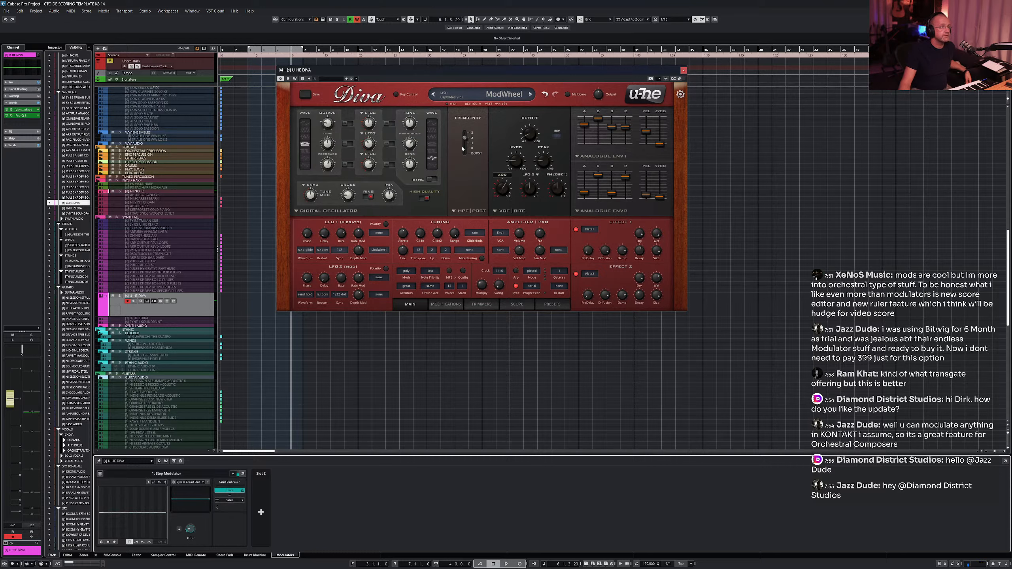
{"action": "left_click", "coordinate": [530, 134]}
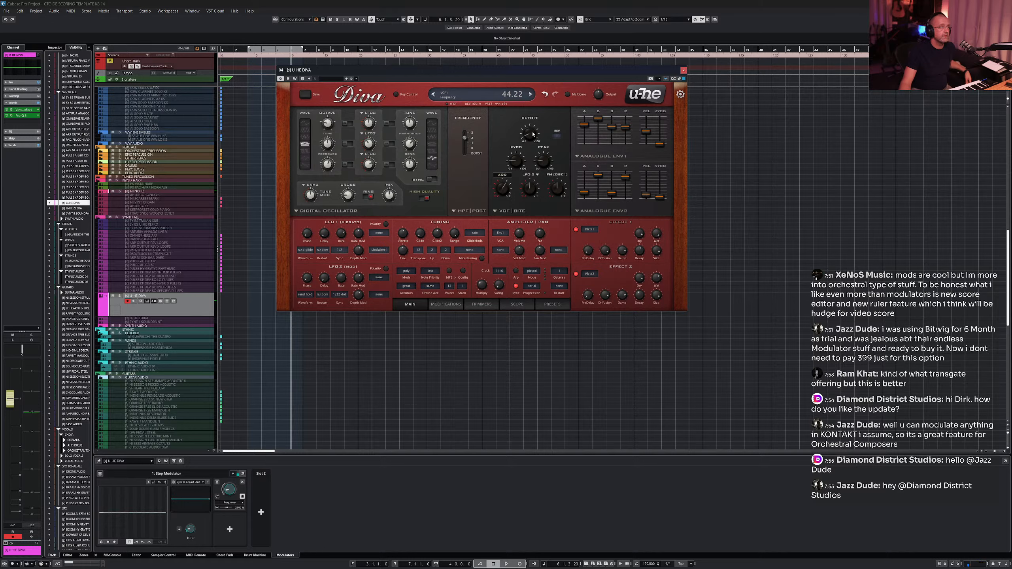
- Draw a step pattern of alternating high and low bars in the Step Modulator
{"action": "left_click", "coordinate": [102, 493]}
{"action": "left_click", "coordinate": [110, 500]}
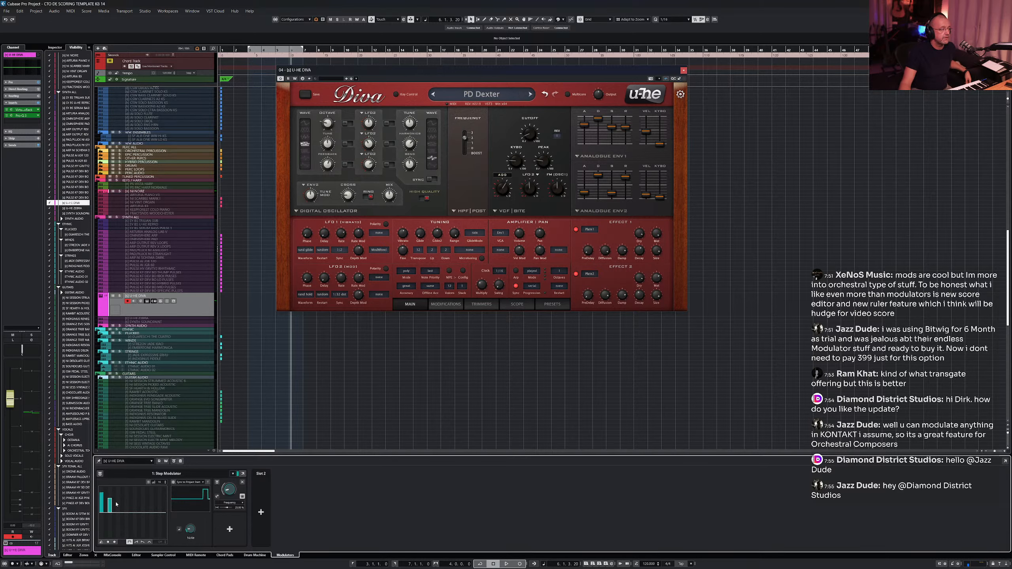
{"action": "left_click", "coordinate": [126, 491]}
{"action": "left_click", "coordinate": [135, 502]}
{"action": "left_click", "coordinate": [144, 492]}
{"action": "left_click", "coordinate": [151, 501]}
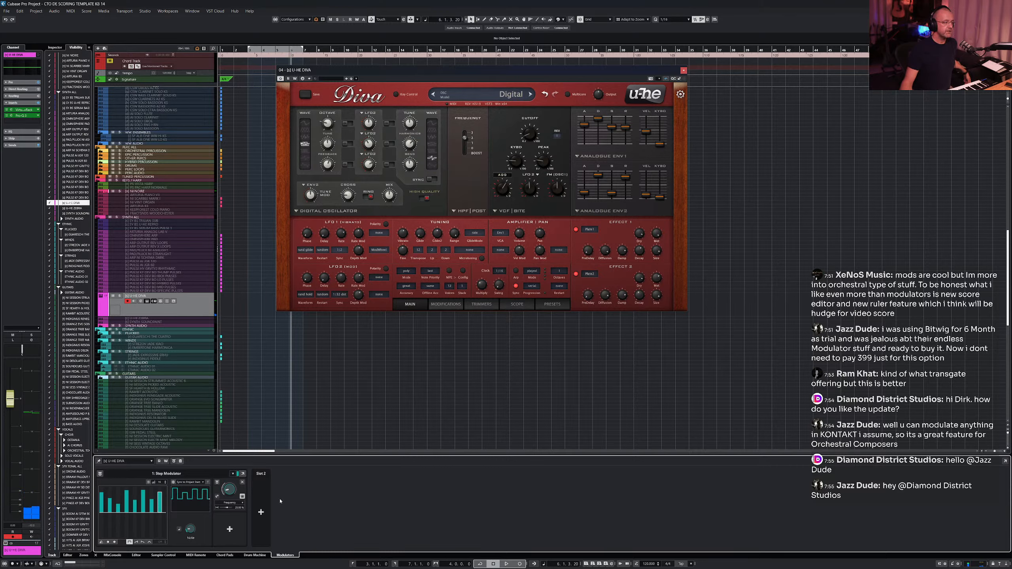
{"action": "left_click", "coordinate": [230, 530]}
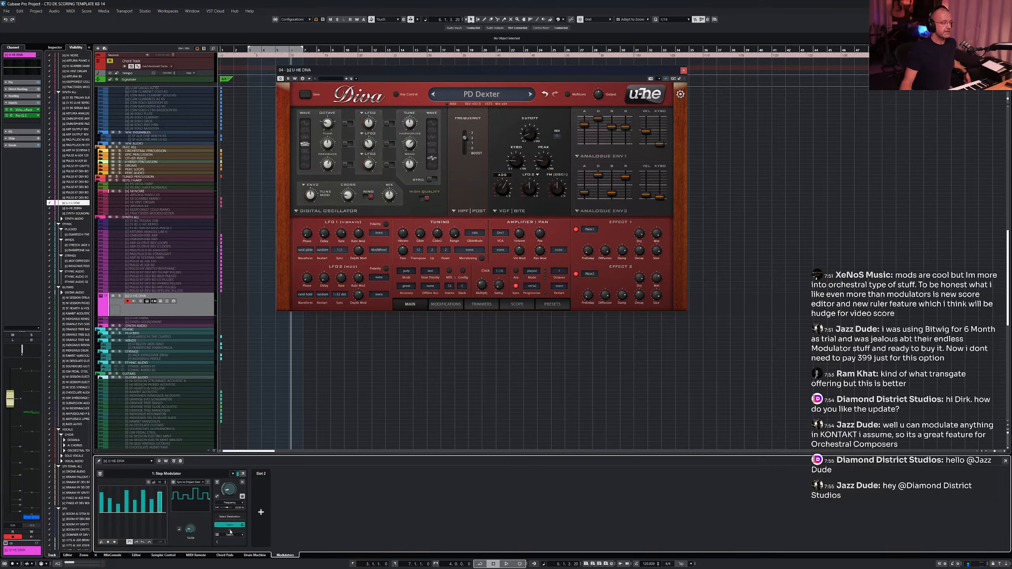
{"action": "left_click", "coordinate": [14, 402]}
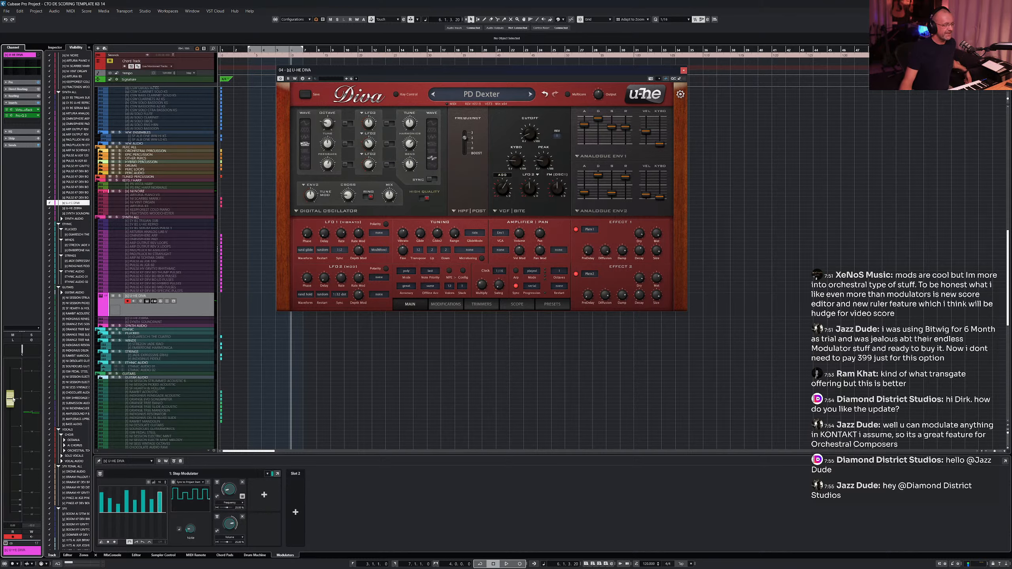
{"action": "left_click", "coordinate": [242, 518]}
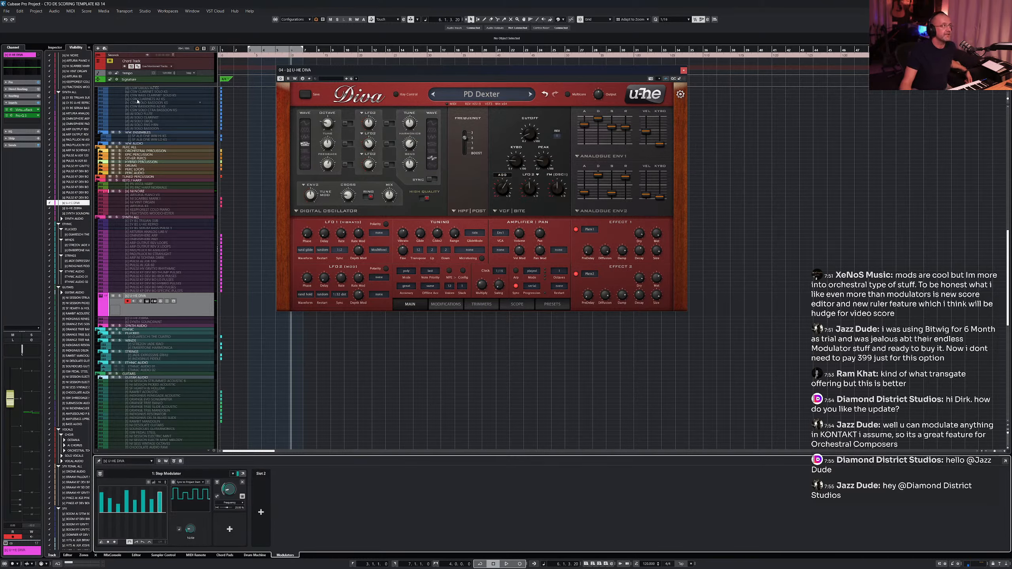
- Open the VST Plug-in Manager, move it aside, and show the VST Effects list sorted by column
{"action": "left_click", "coordinate": [144, 12]}
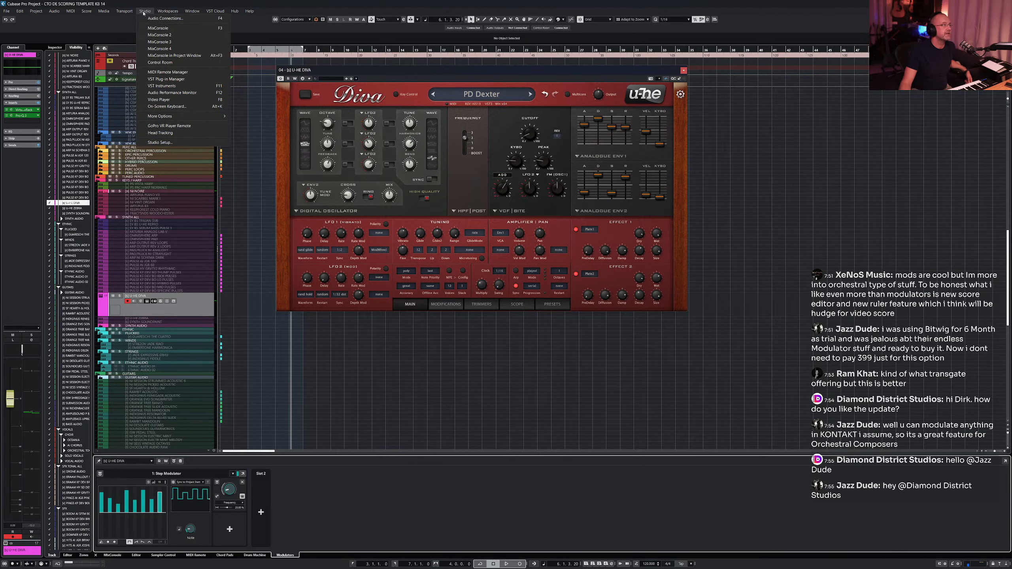
{"action": "left_click", "coordinate": [174, 80]}
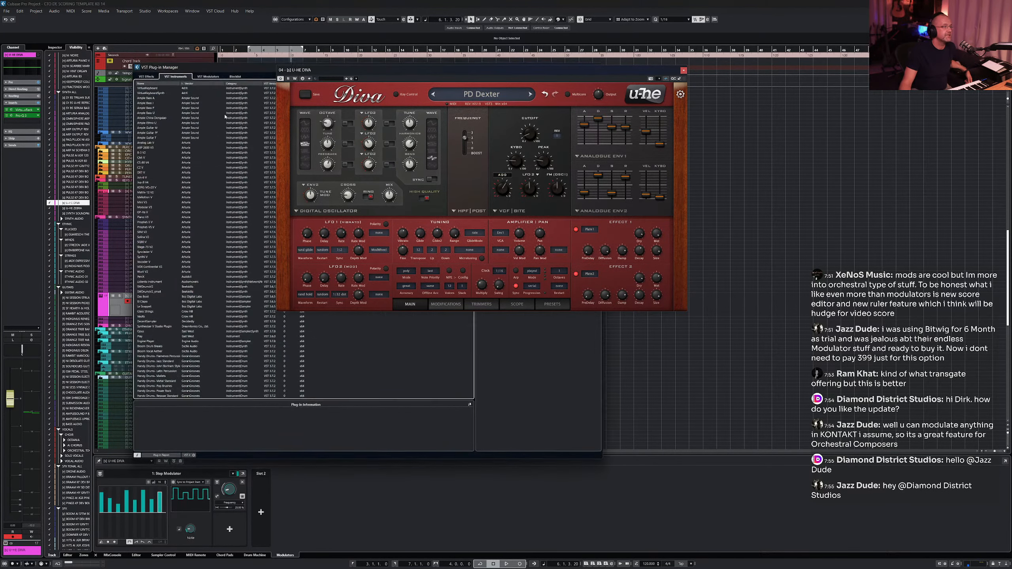
{"action": "left_click_drag", "start_coordinate": [379, 69], "coordinate": [696, 60]}
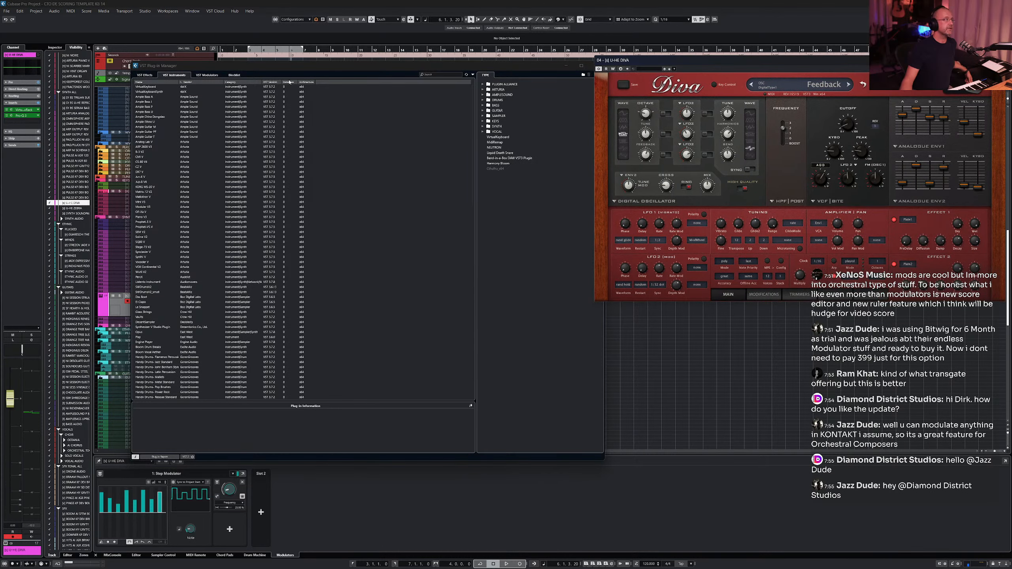
{"action": "left_click", "coordinate": [146, 75]}
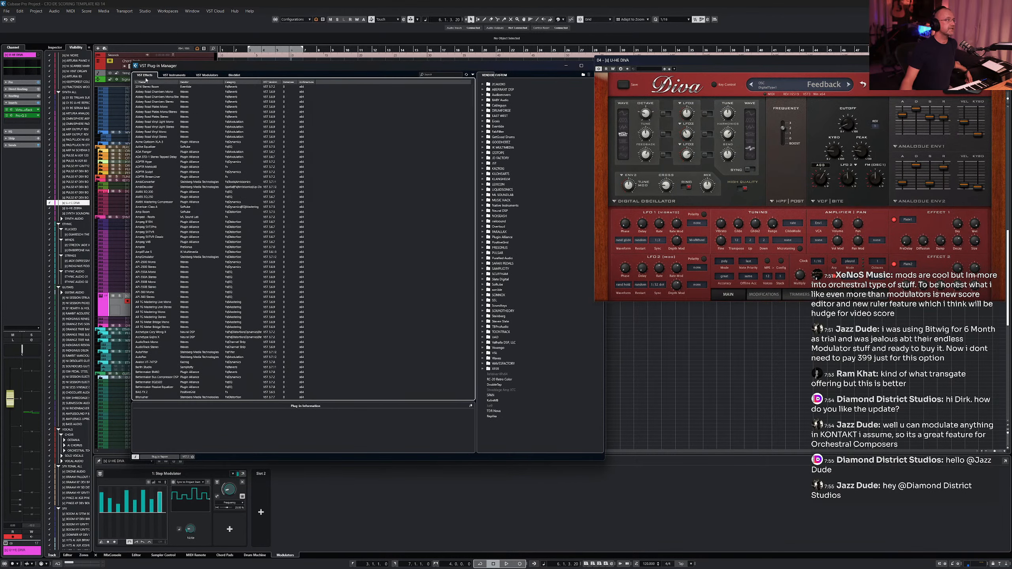
{"action": "left_click", "coordinate": [194, 82]}
- Scroll through the VST Effects list to examine the installed plug-ins, then close the manager
{"action": "scroll", "coordinate": [175, 238], "scroll_direction": "down", "scroll_amount": 20}
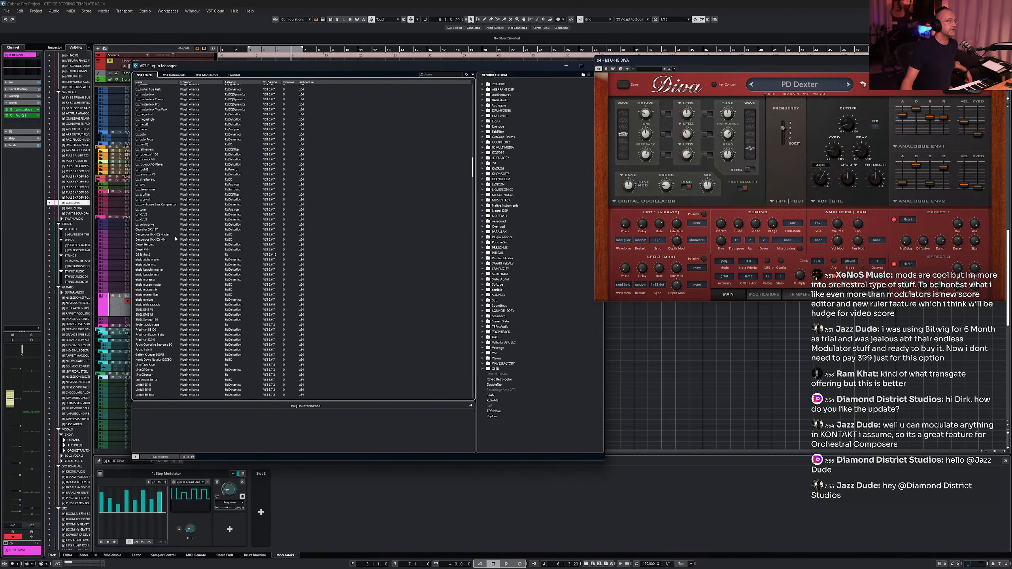
{"action": "scroll", "coordinate": [175, 239], "scroll_direction": "down", "scroll_amount": 20}
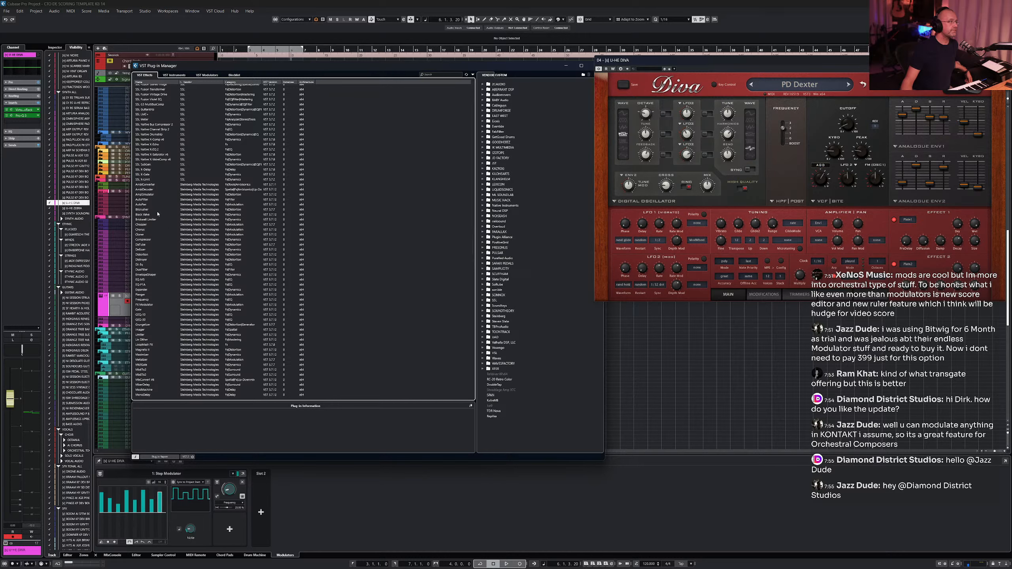
{"action": "left_click", "coordinate": [151, 185]}
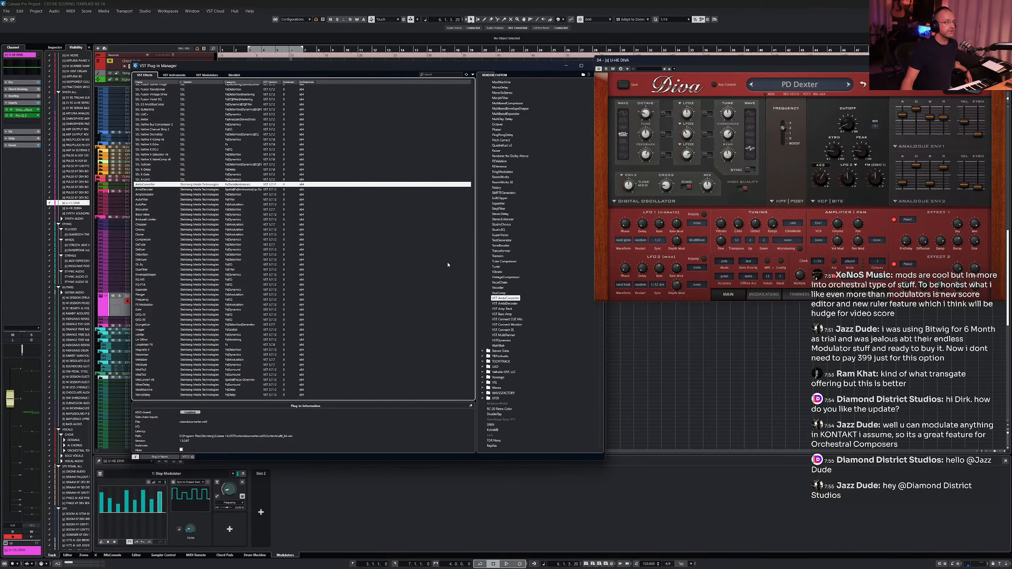
{"action": "scroll", "coordinate": [256, 307], "scroll_direction": "down", "scroll_amount": 20}
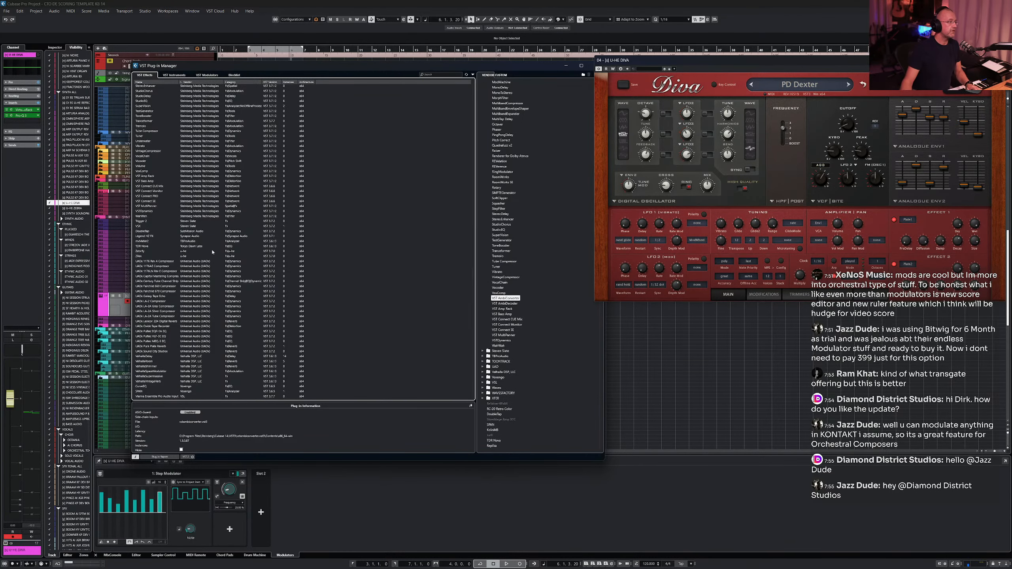
{"action": "left_click", "coordinate": [153, 216], "text": "shift"}
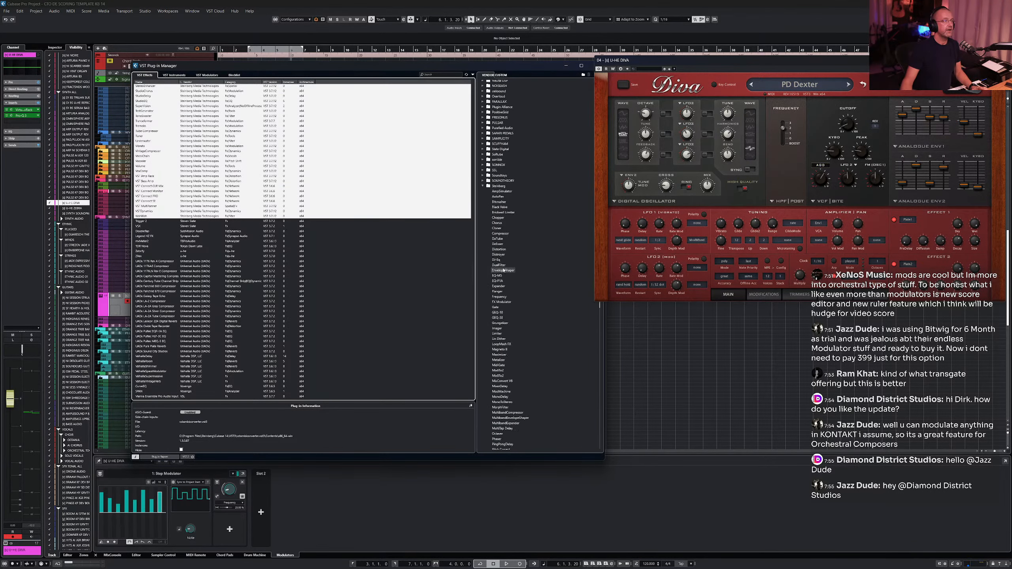
{"action": "scroll", "coordinate": [503, 270], "scroll_direction": "down", "scroll_amount": 5}
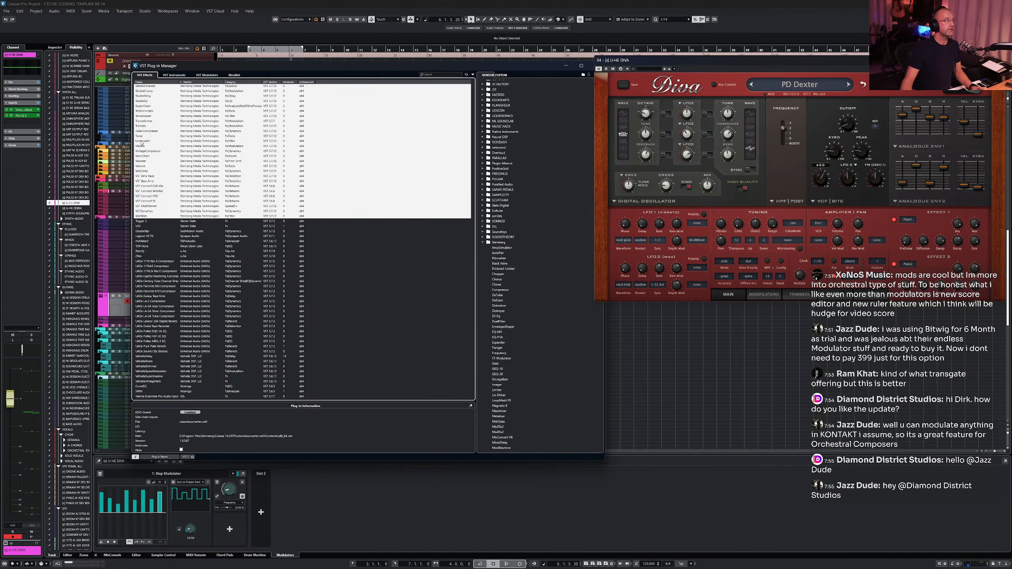
{"action": "left_click_drag", "start_coordinate": [448, 154], "coordinate": [500, 248]}
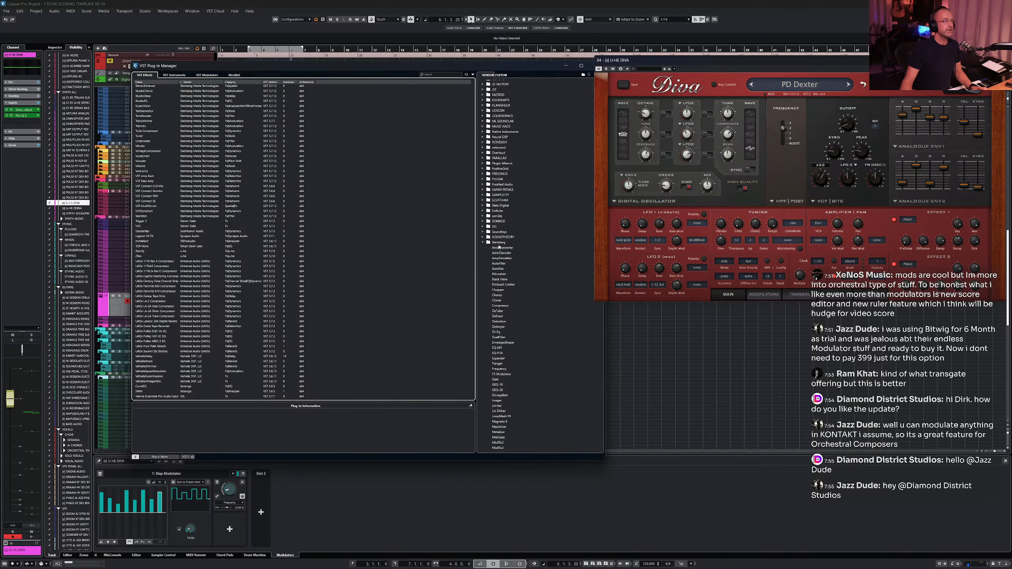
{"action": "scroll", "coordinate": [507, 264], "scroll_direction": "down", "scroll_amount": 15}
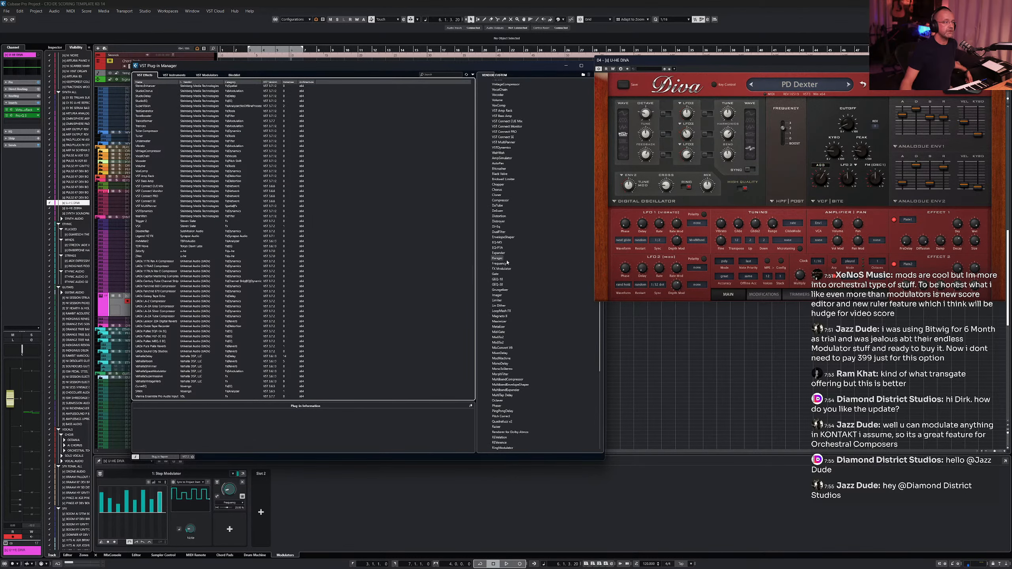
{"action": "left_click", "coordinate": [566, 65]}
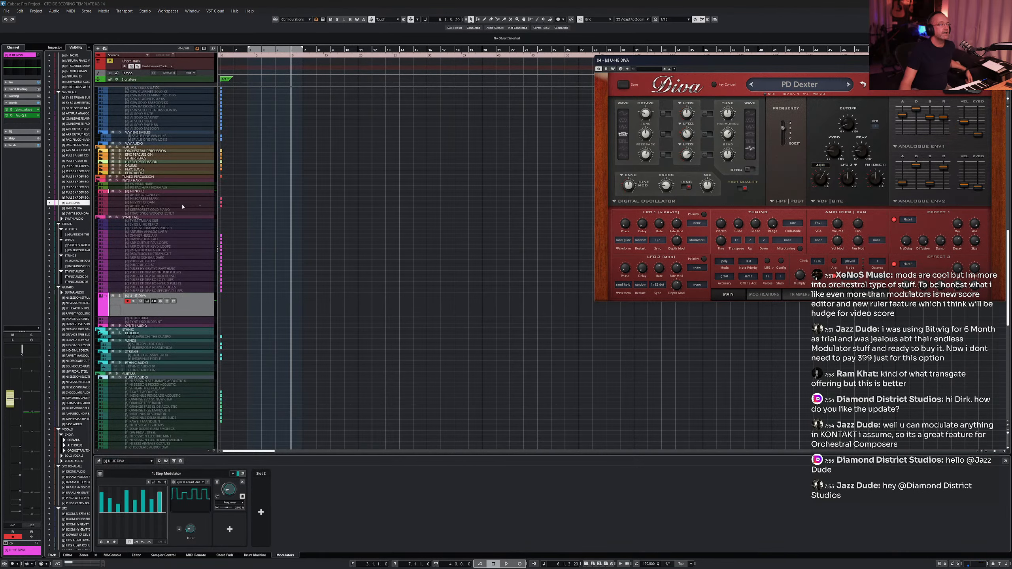
- Open the channel's insert slot plug-in selector and browse through the Steinberg effects folder without choosing one
{"action": "left_click", "coordinate": [37, 122]}
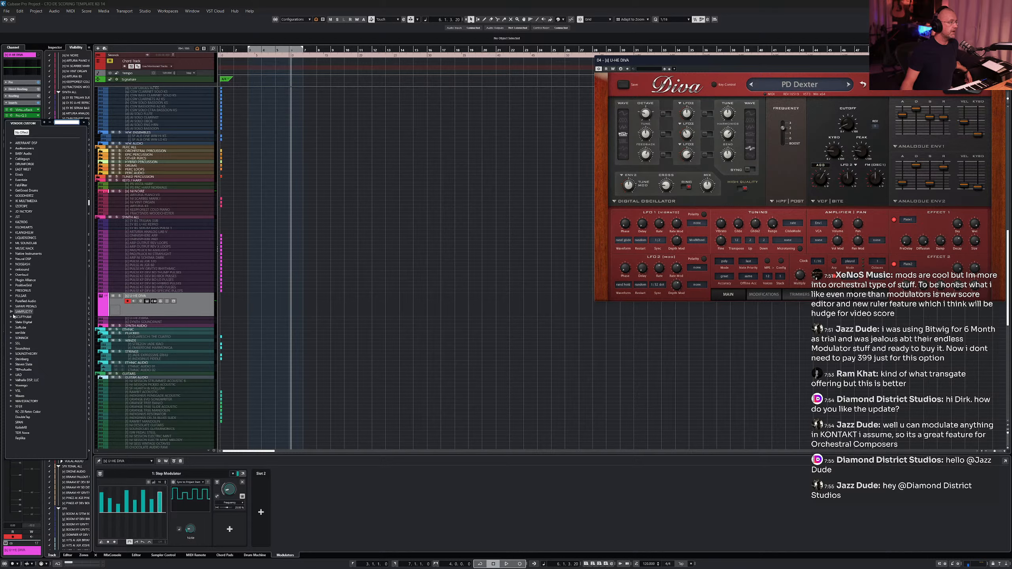
{"action": "left_click", "coordinate": [10, 360]}
{"action": "scroll", "coordinate": [72, 297], "scroll_direction": "down", "scroll_amount": 10}
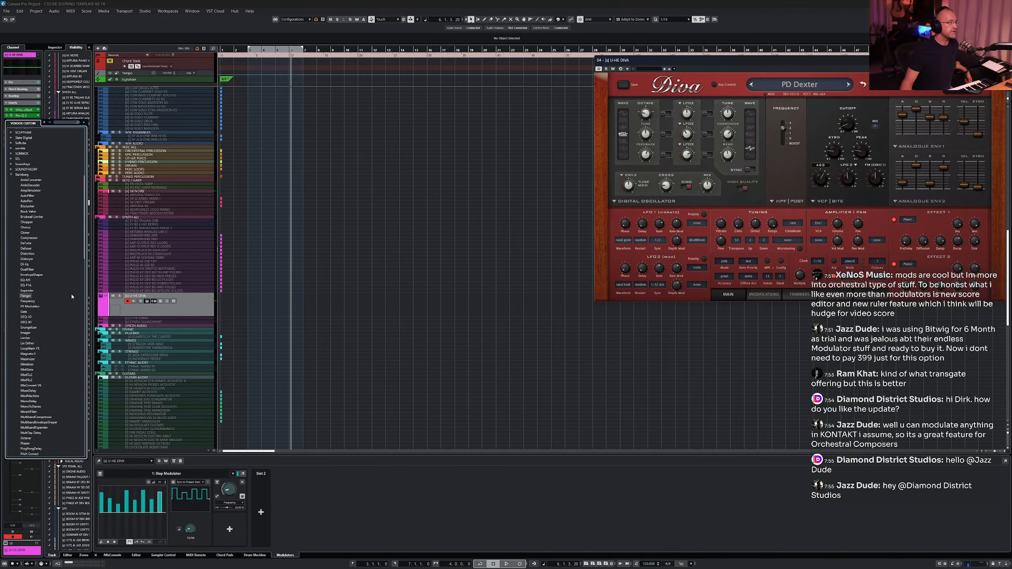
{"action": "scroll", "coordinate": [72, 296], "scroll_direction": "down", "scroll_amount": 15}
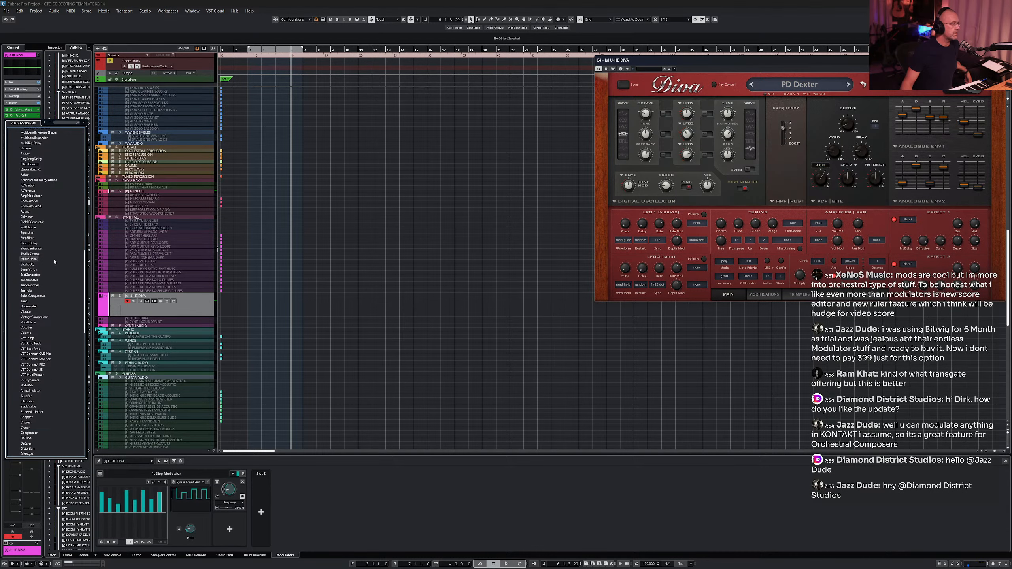
{"action": "scroll", "coordinate": [54, 262], "scroll_direction": "up", "scroll_amount": 8}
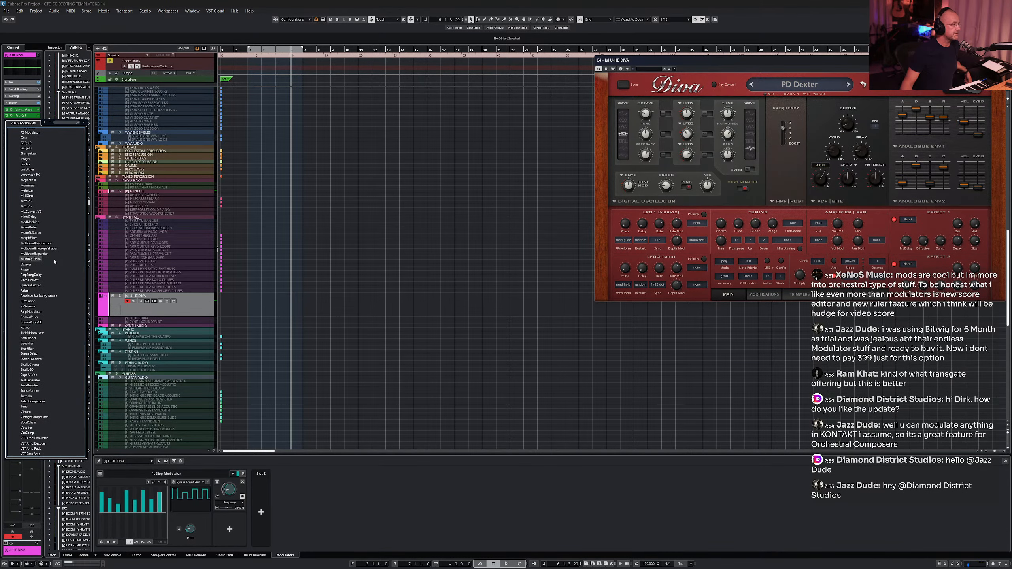
{"action": "scroll", "coordinate": [54, 262], "scroll_direction": "down", "scroll_amount": 10}
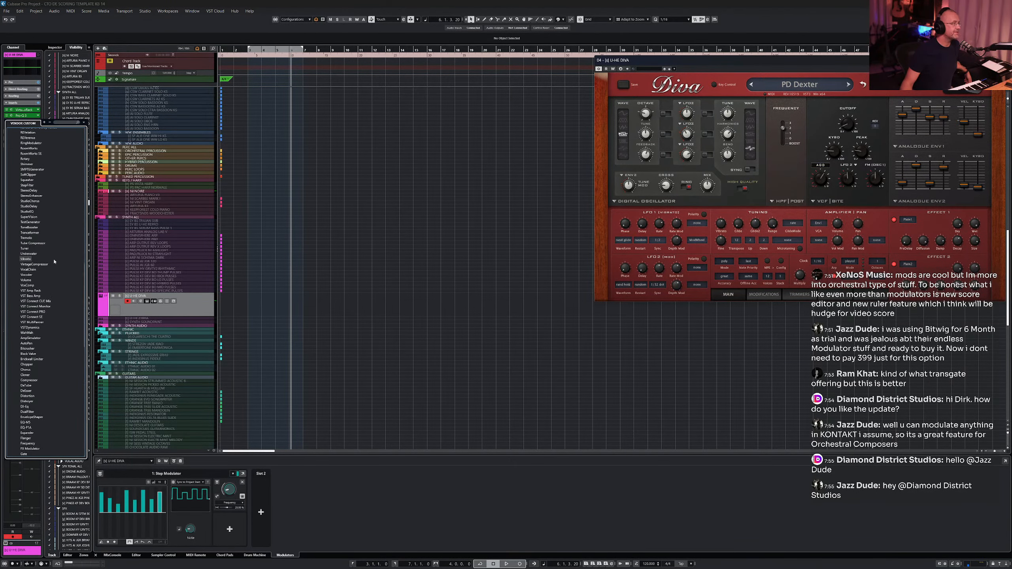
{"action": "scroll", "coordinate": [54, 262], "scroll_direction": "up", "scroll_amount": 15}
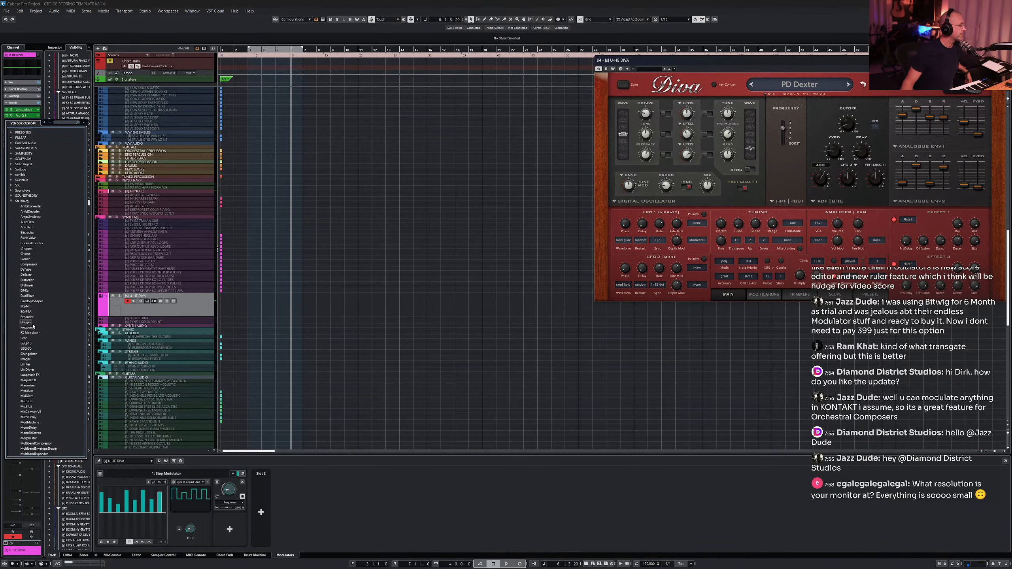
{"action": "scroll", "coordinate": [34, 326], "scroll_direction": "down", "scroll_amount": 2}
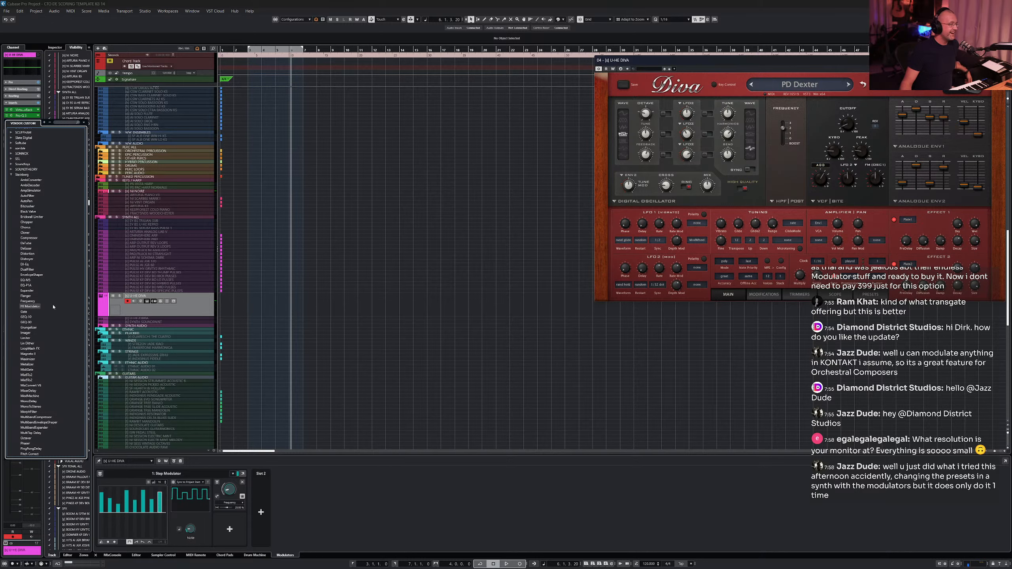
{"action": "scroll", "coordinate": [53, 305], "scroll_direction": "down", "scroll_amount": 5}
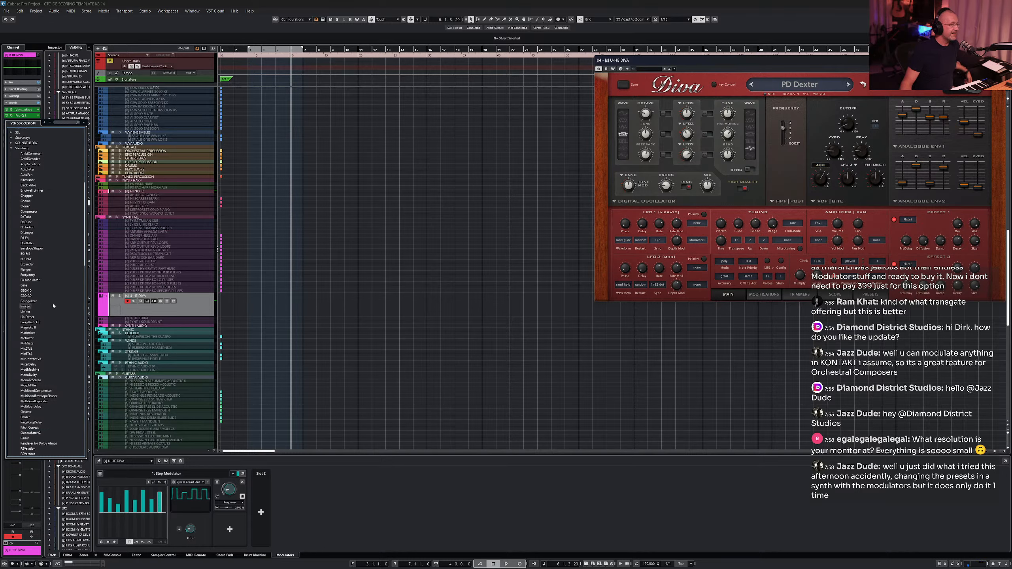
{"action": "scroll", "coordinate": [53, 307], "scroll_direction": "down", "scroll_amount": 2}
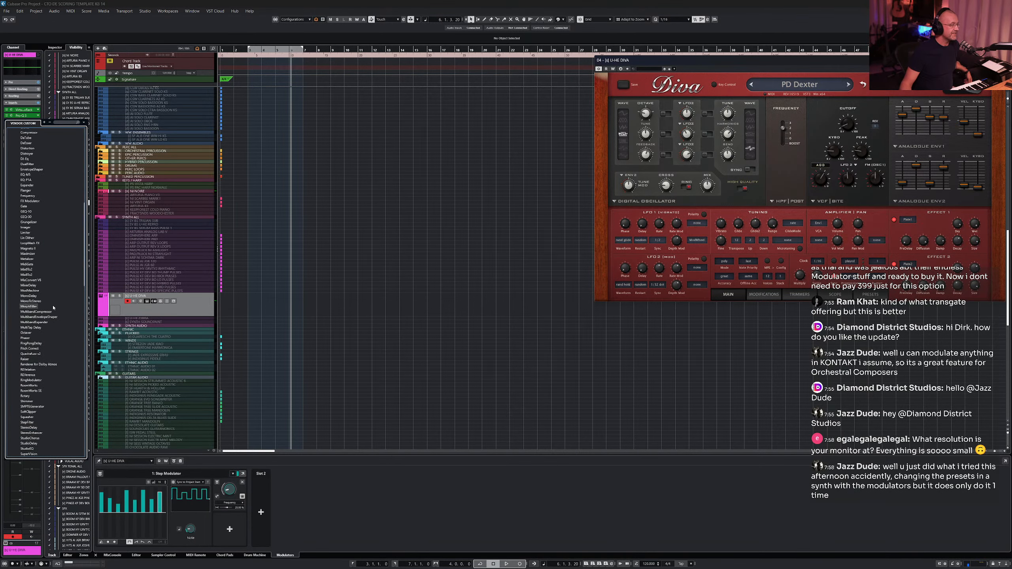
{"action": "scroll", "coordinate": [53, 307], "scroll_direction": "down", "scroll_amount": 3}
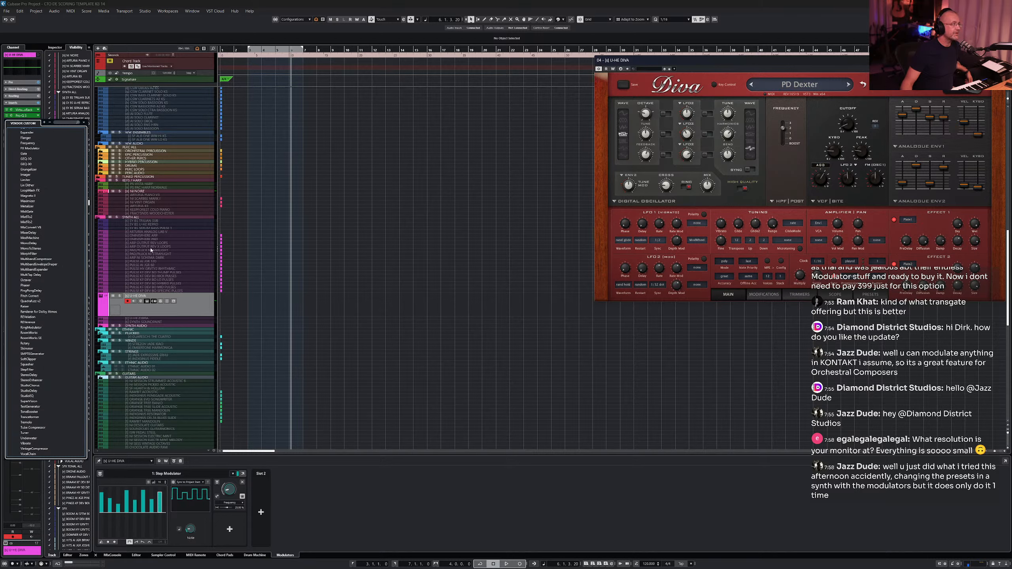
{"action": "left_click", "coordinate": [297, 237]}
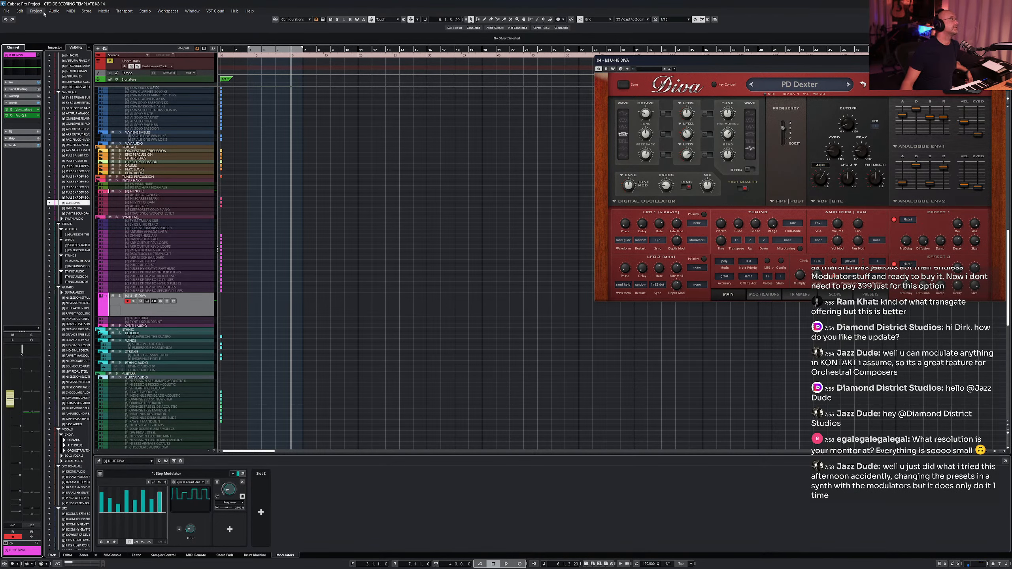
- In the General preferences, set HiDPI scaling to Use System Setting and apply it, then close the Diva window
{"action": "left_click", "coordinate": [19, 11]}
{"action": "mouse_move", "coordinate": [32, 12]}
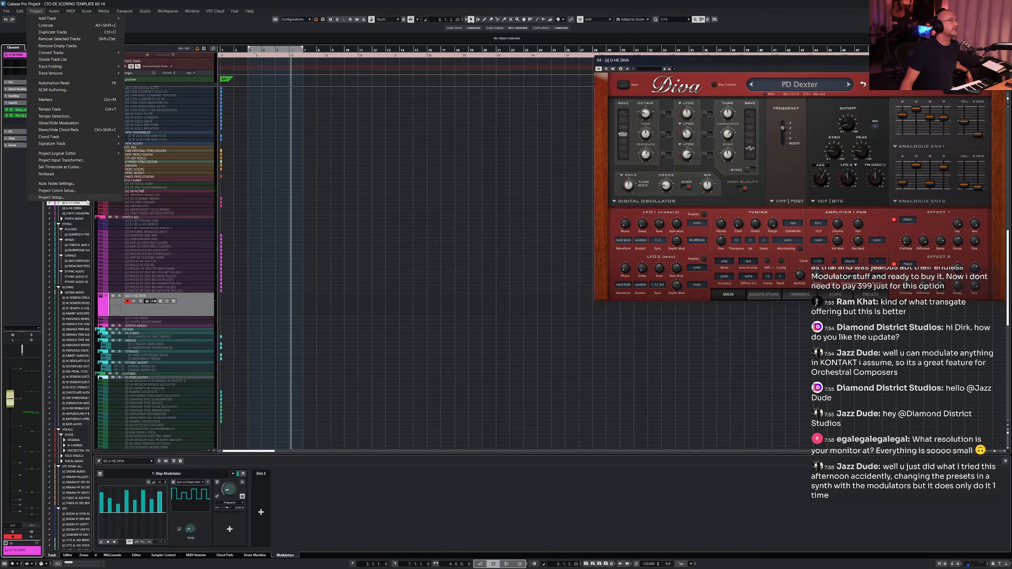
{"action": "key", "text": "Left"}
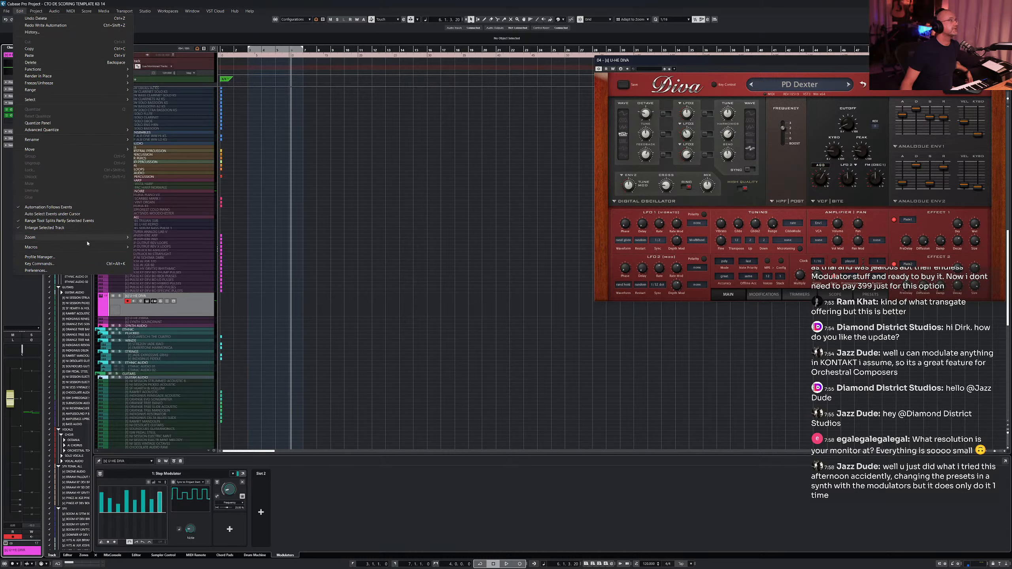
{"action": "left_click", "coordinate": [36, 270]}
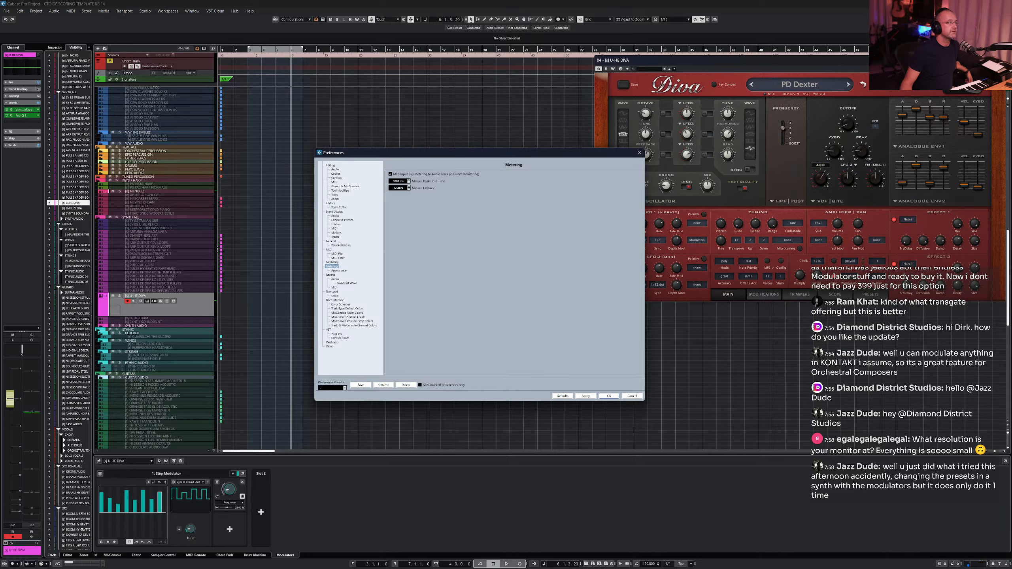
{"action": "left_click", "coordinate": [336, 242]}
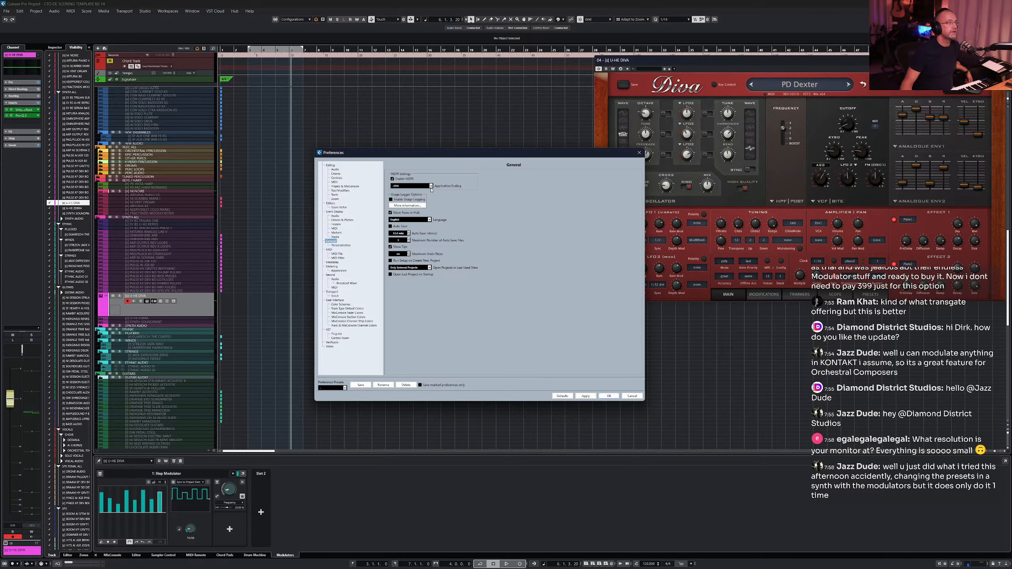
{"action": "left_click", "coordinate": [431, 187]}
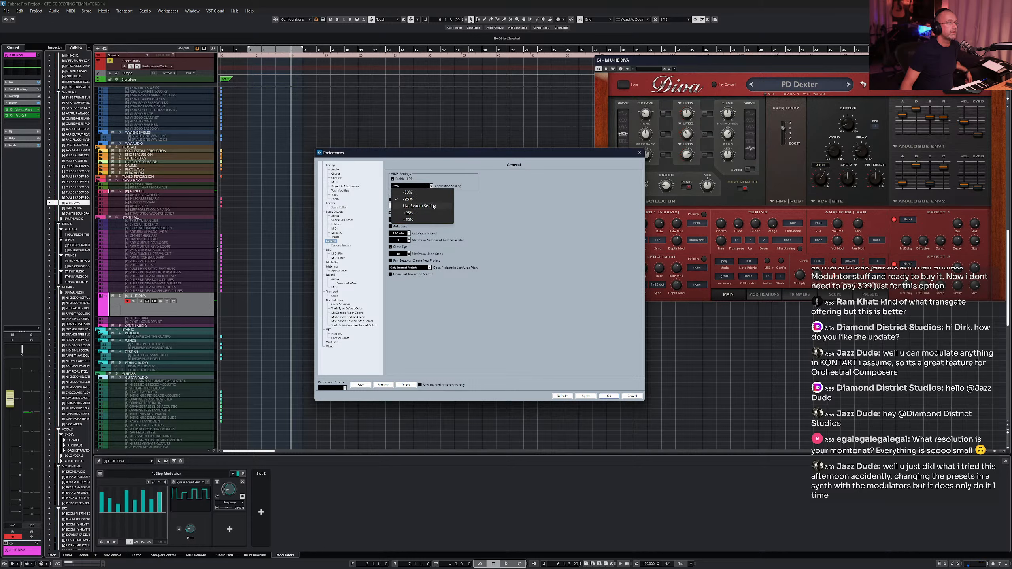
{"action": "left_click", "coordinate": [434, 206]}
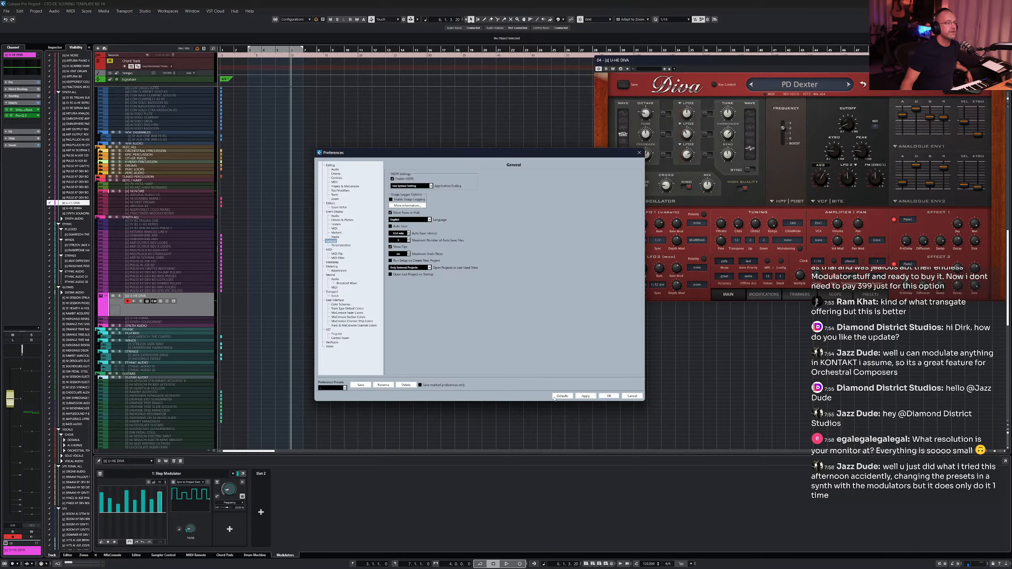
{"action": "left_click", "coordinate": [591, 397]}
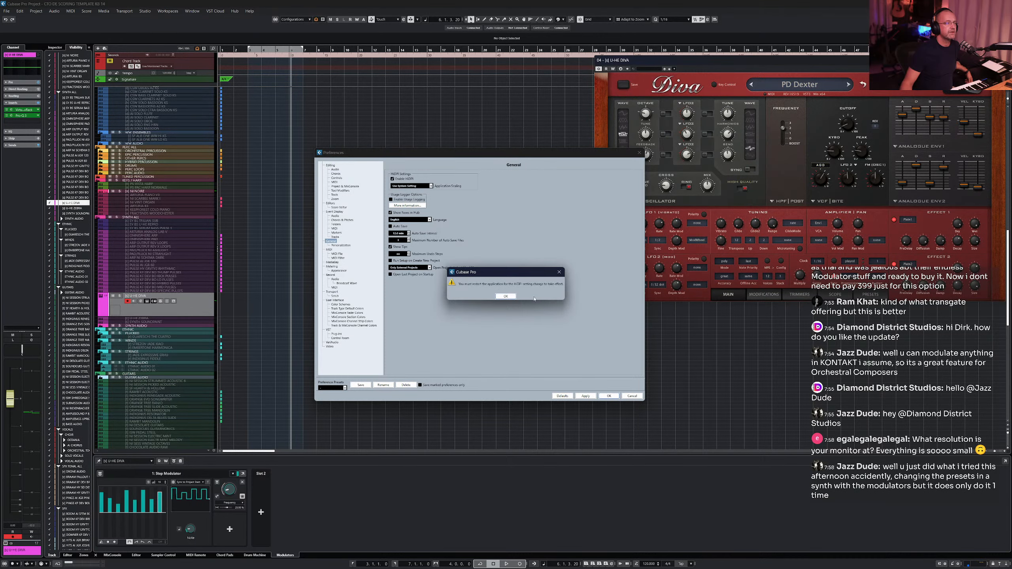
{"action": "left_click", "coordinate": [507, 296]}
{"action": "left_click", "coordinate": [609, 396]}
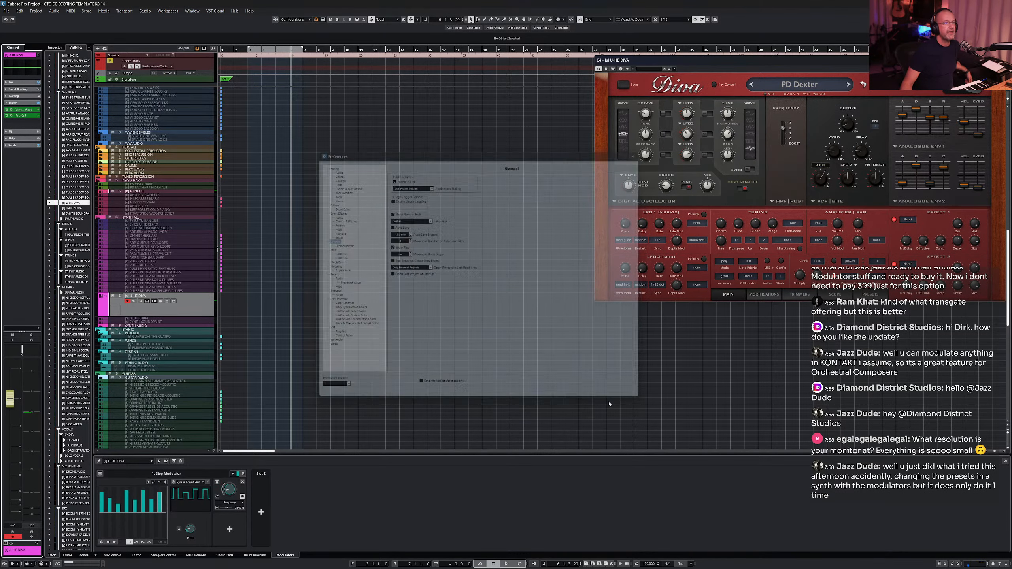
{"action": "left_click", "coordinate": [1001, 60]}
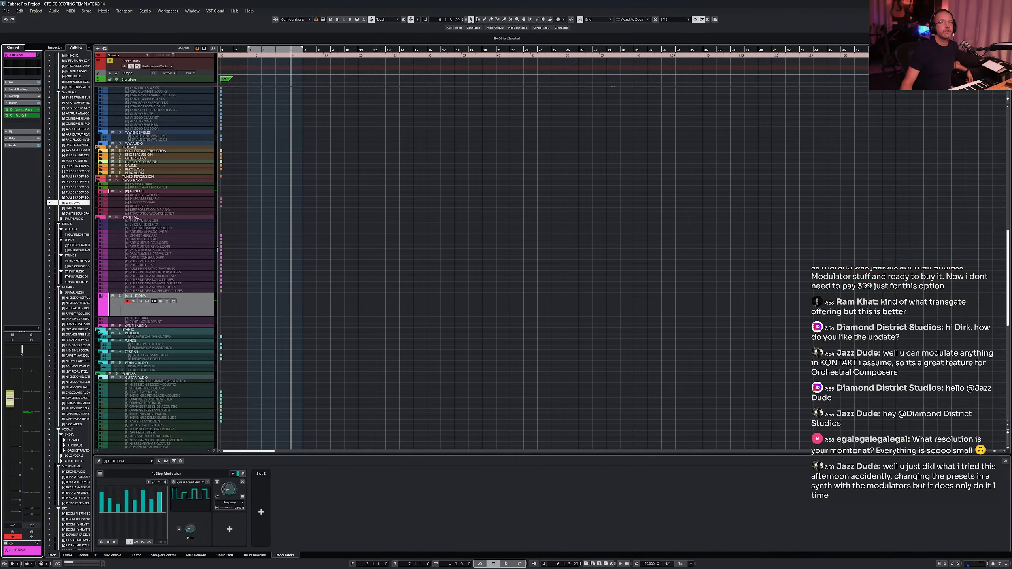
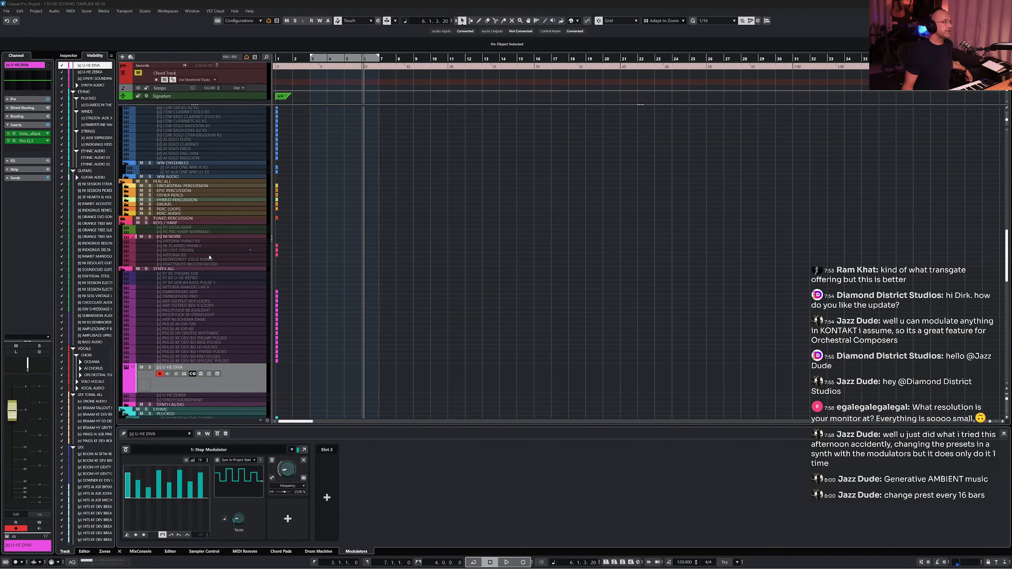
- Scroll through the track list to examine the template's instrument folders
{"action": "scroll", "coordinate": [326, 288], "scroll_direction": "up", "scroll_amount": 15}
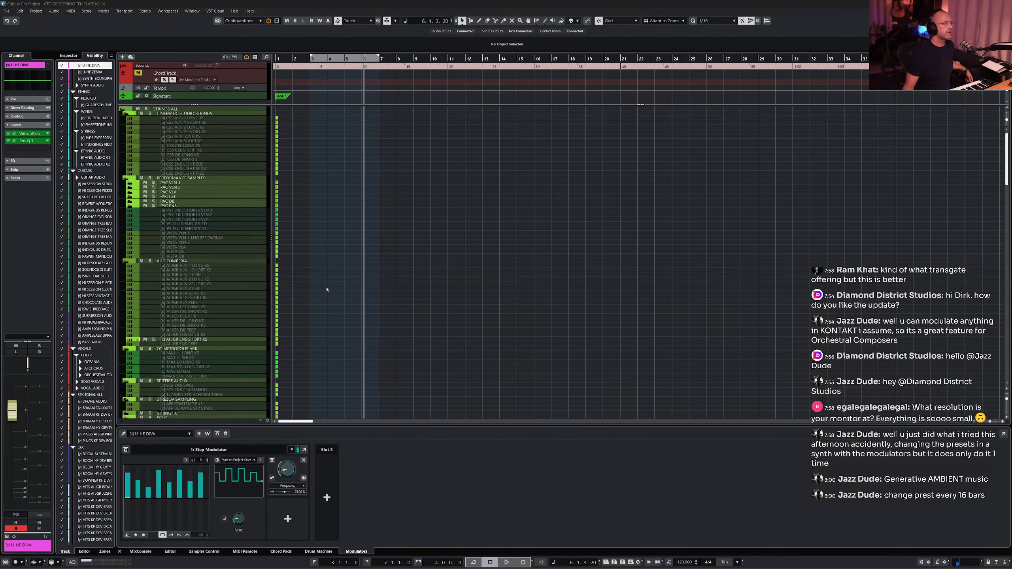
{"action": "scroll", "coordinate": [326, 290], "scroll_direction": "down", "scroll_amount": 10}
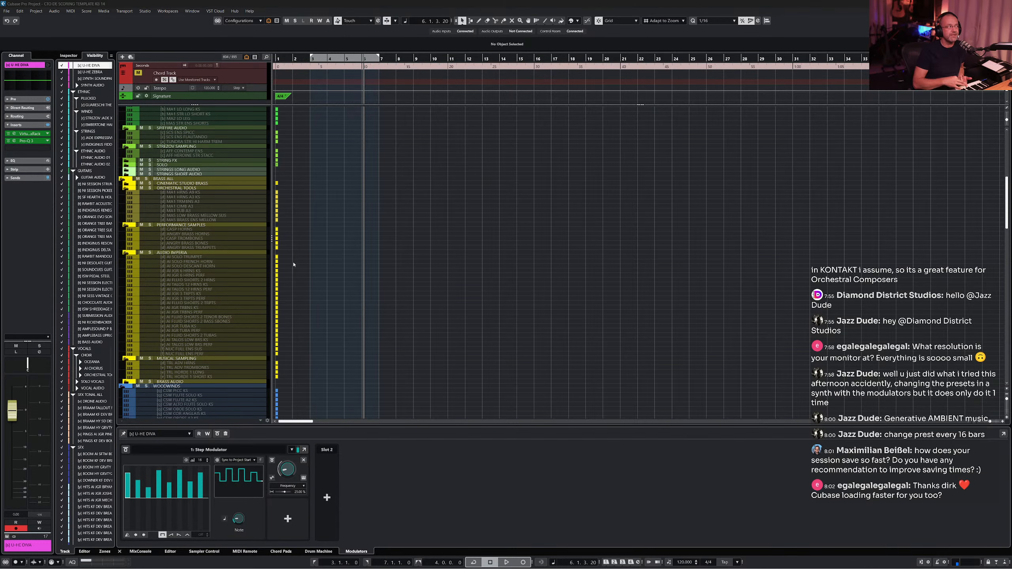
{"action": "scroll", "coordinate": [260, 150], "scroll_direction": "down", "scroll_amount": 15}
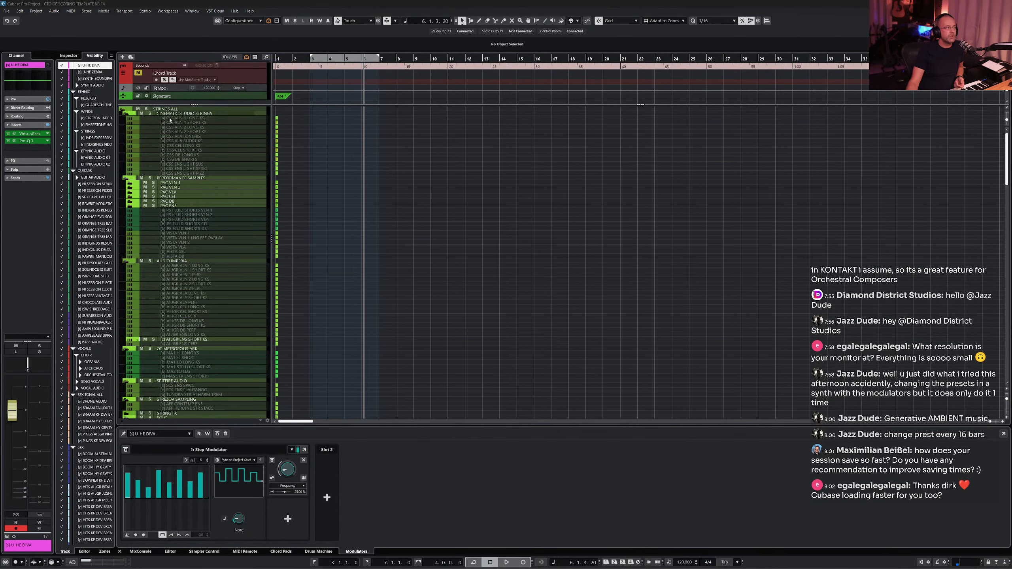
{"action": "scroll", "coordinate": [183, 144], "scroll_direction": "up", "scroll_amount": 15}
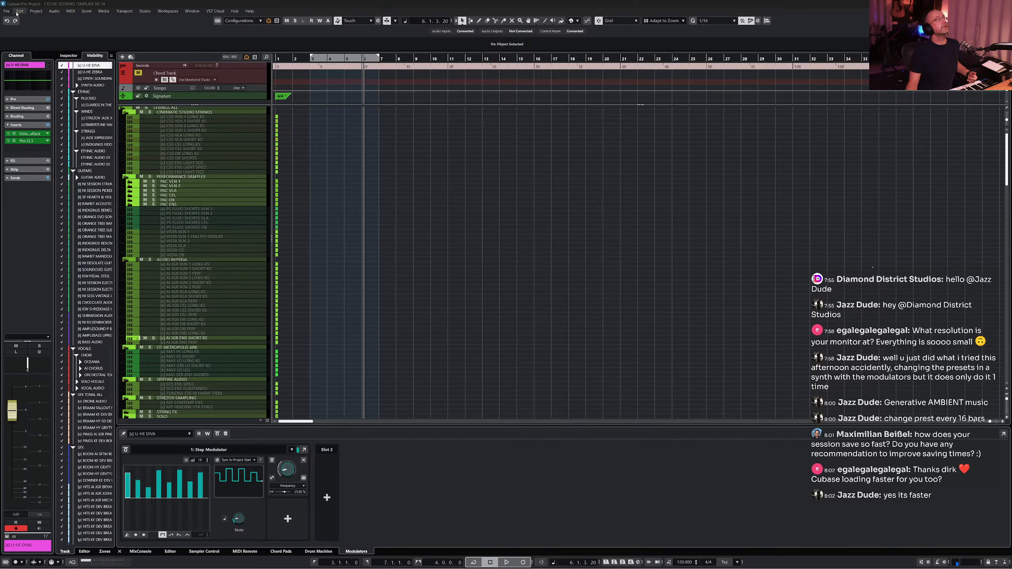
{"action": "left_click", "coordinate": [6, 10]}
{"action": "left_click", "coordinate": [21, 63]}
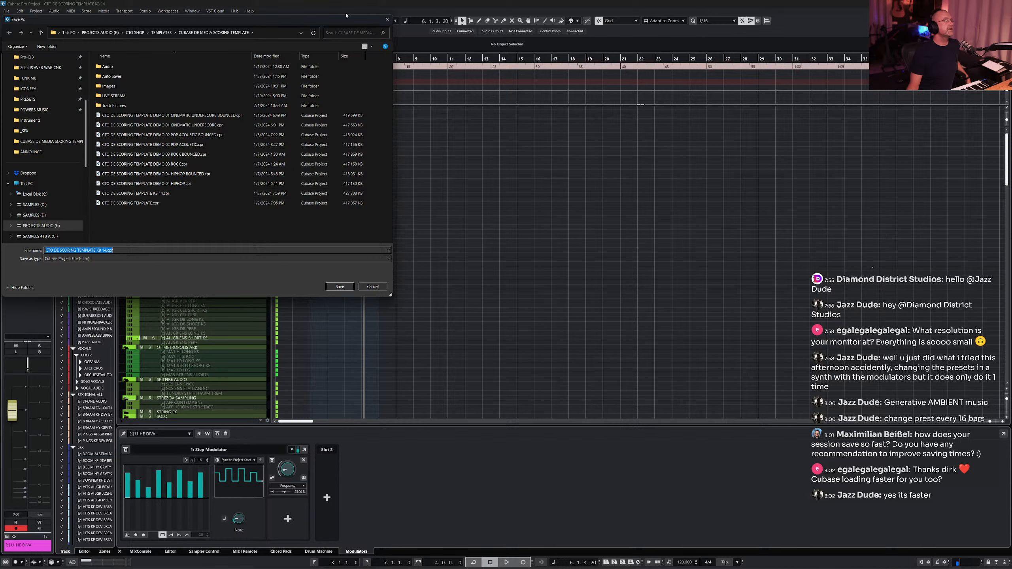
{"action": "left_click", "coordinate": [388, 19]}
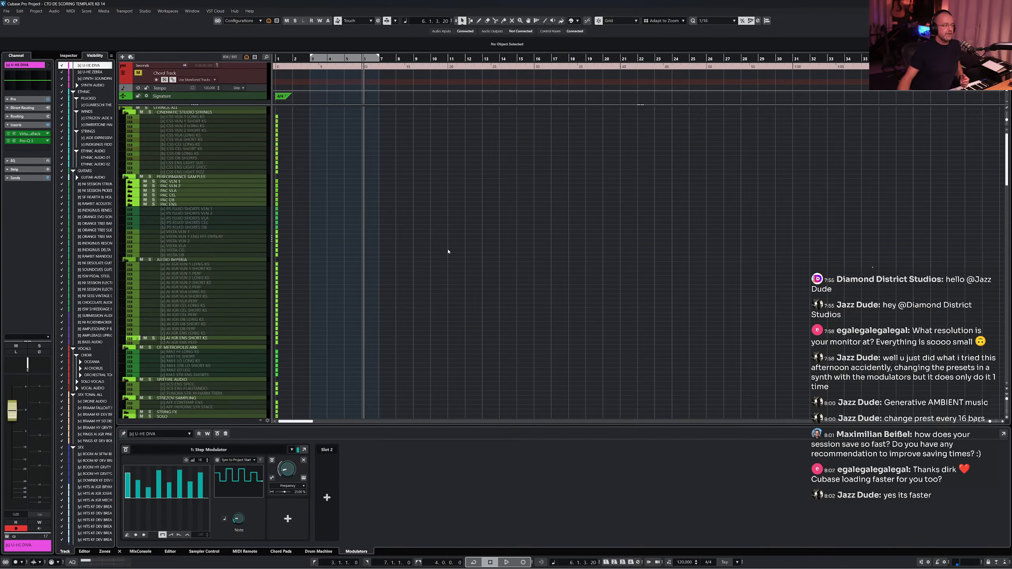
- Select the U-HE DIVA instrument track and open its instrument editor window
{"action": "left_click", "coordinate": [201, 262]}
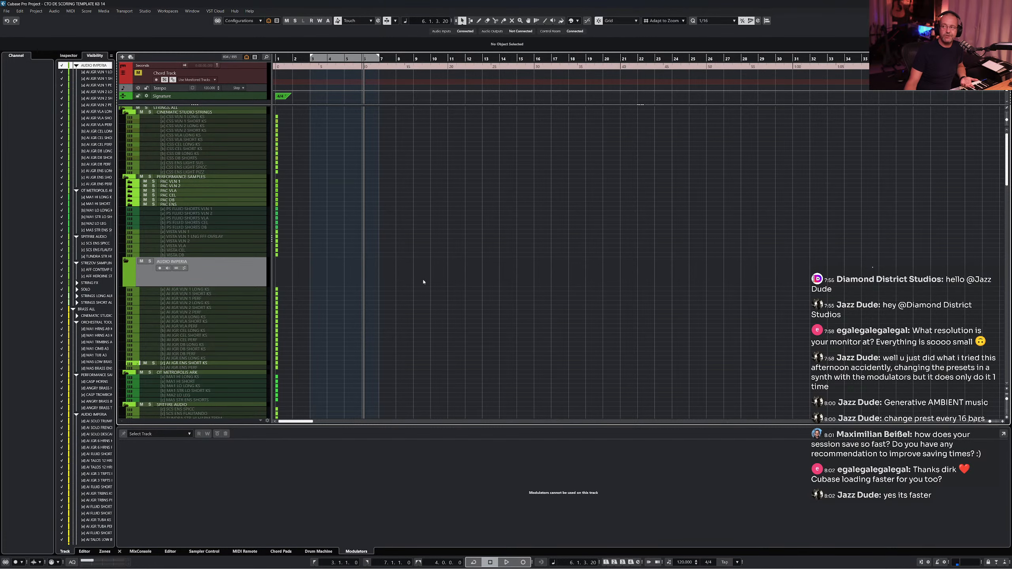
{"action": "scroll", "coordinate": [438, 273], "scroll_direction": "down", "scroll_amount": 5}
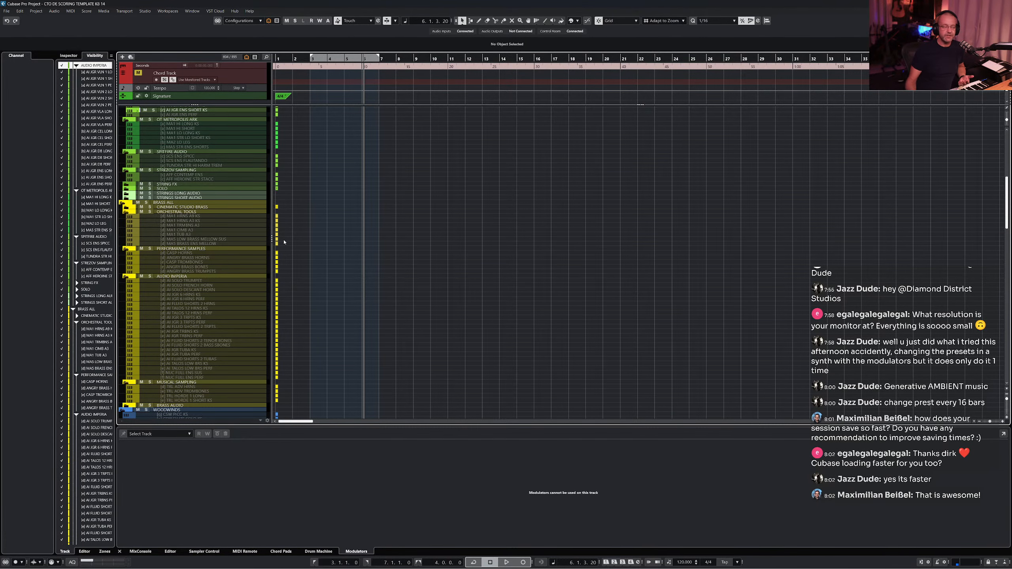
{"action": "scroll", "coordinate": [175, 338], "scroll_direction": "down", "scroll_amount": 5}
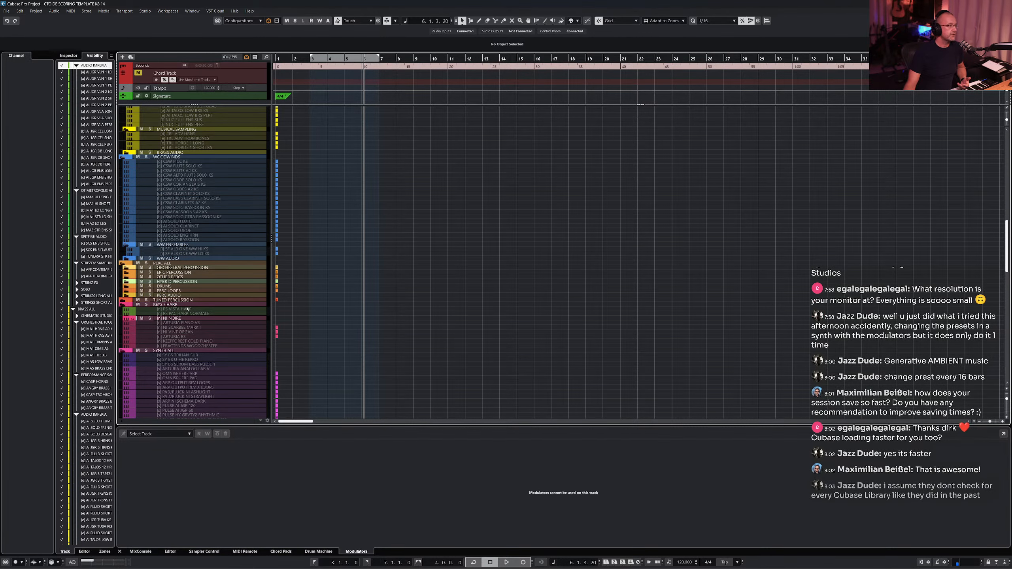
{"action": "scroll", "coordinate": [186, 295], "scroll_direction": "down", "scroll_amount": 5}
{"action": "left_click", "coordinate": [185, 196]}
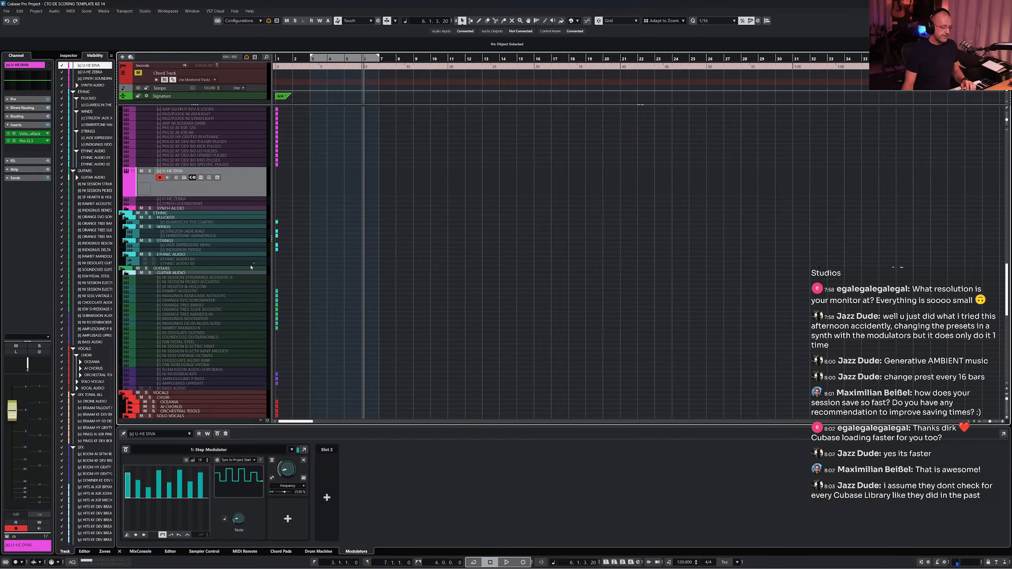
{"action": "key", "text": "alt+shift+e"}
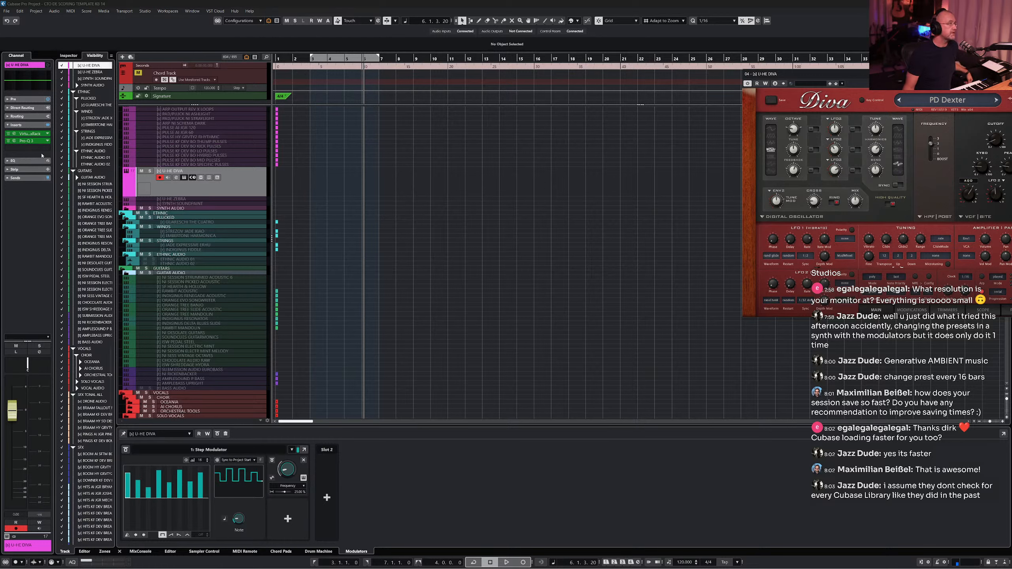
- Insert the Steinberg Volume plug-in into the next free insert slot of the Diva channel
{"action": "left_click", "coordinate": [28, 147]}
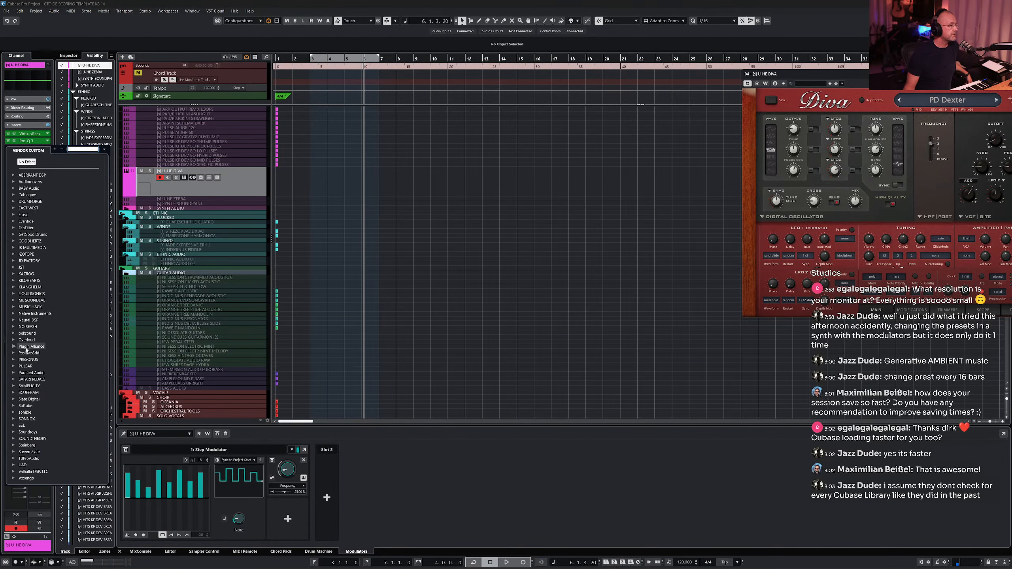
{"action": "scroll", "coordinate": [22, 352], "scroll_direction": "down", "scroll_amount": 2}
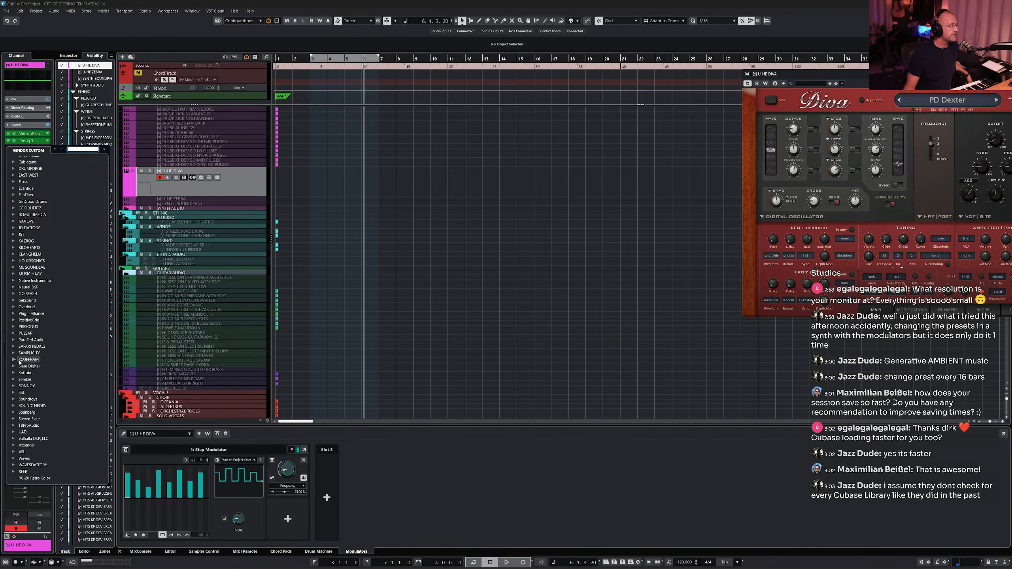
{"action": "left_click", "coordinate": [14, 412]}
{"action": "scroll", "coordinate": [42, 396], "scroll_direction": "down", "scroll_amount": 10}
{"action": "scroll", "coordinate": [43, 393], "scroll_direction": "down", "scroll_amount": 2}
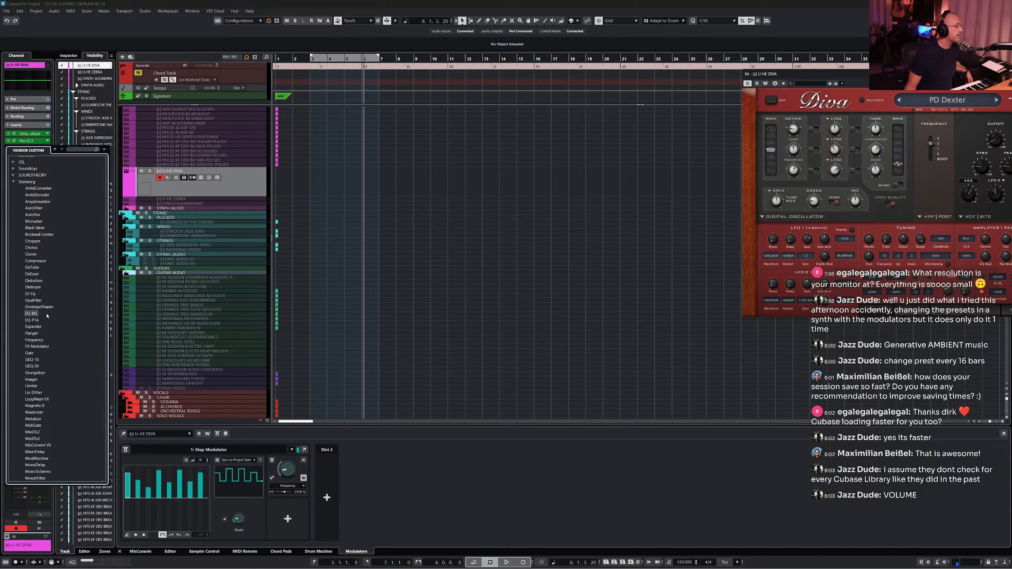
{"action": "scroll", "coordinate": [47, 316], "scroll_direction": "down", "scroll_amount": 20}
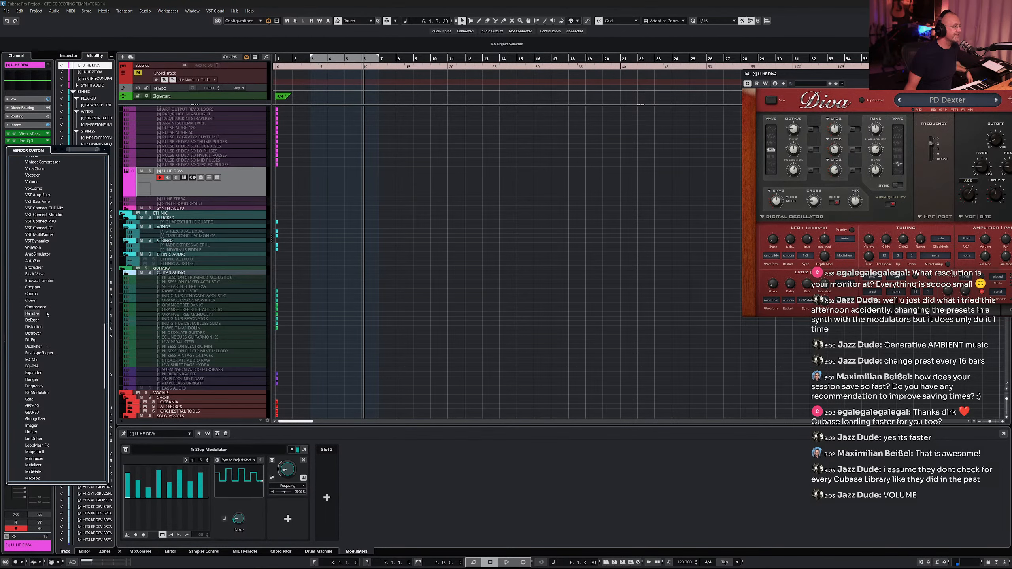
{"action": "scroll", "coordinate": [47, 315], "scroll_direction": "up", "scroll_amount": 3}
{"action": "left_click", "coordinate": [39, 249]}
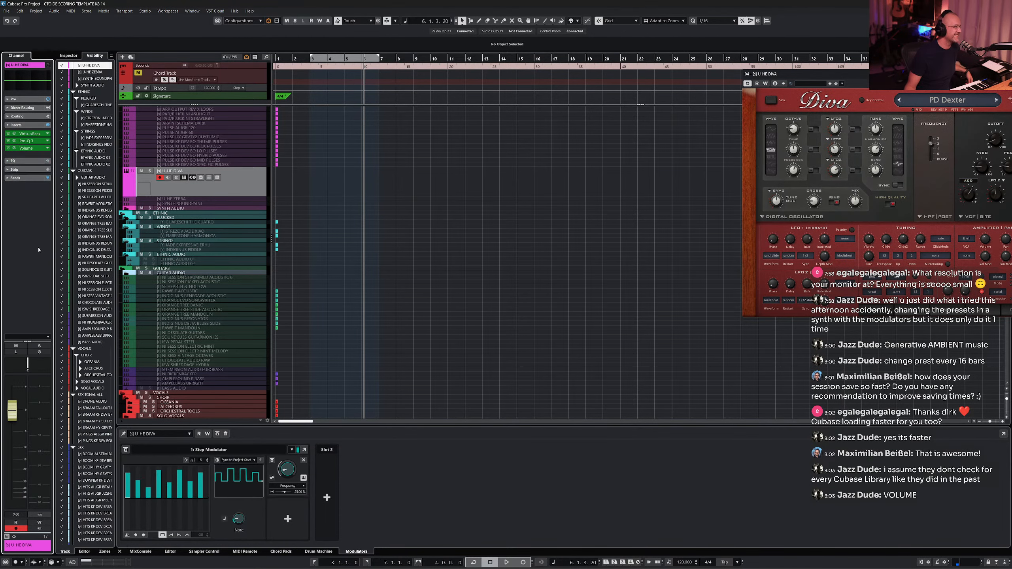
- Open and enlarge the Volume plug-in window, then assign its master level as a Step Modulator destination
{"action": "left_click", "coordinate": [14, 148]}
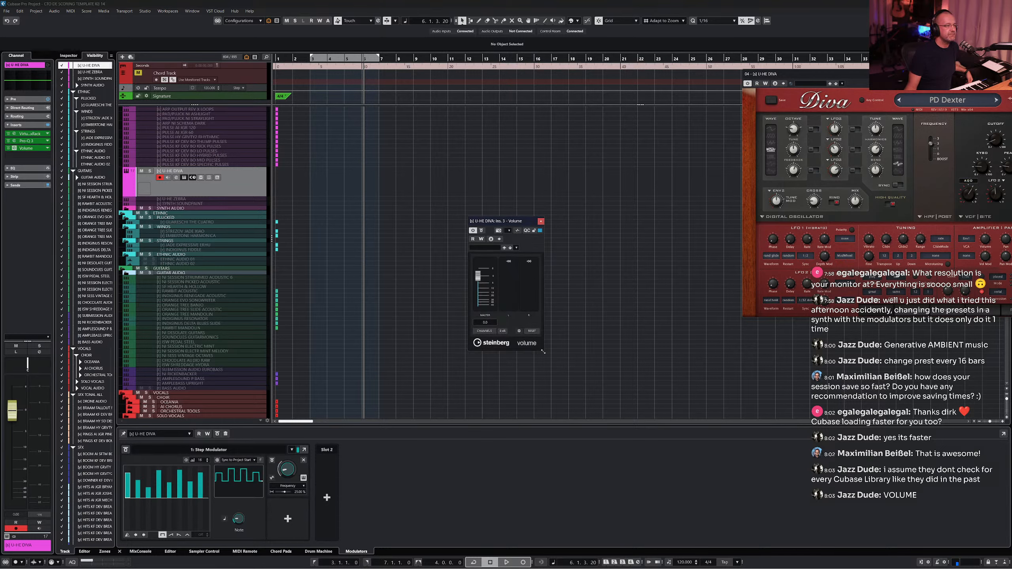
{"action": "left_click_drag", "start_coordinate": [543, 351], "coordinate": [604, 479]}
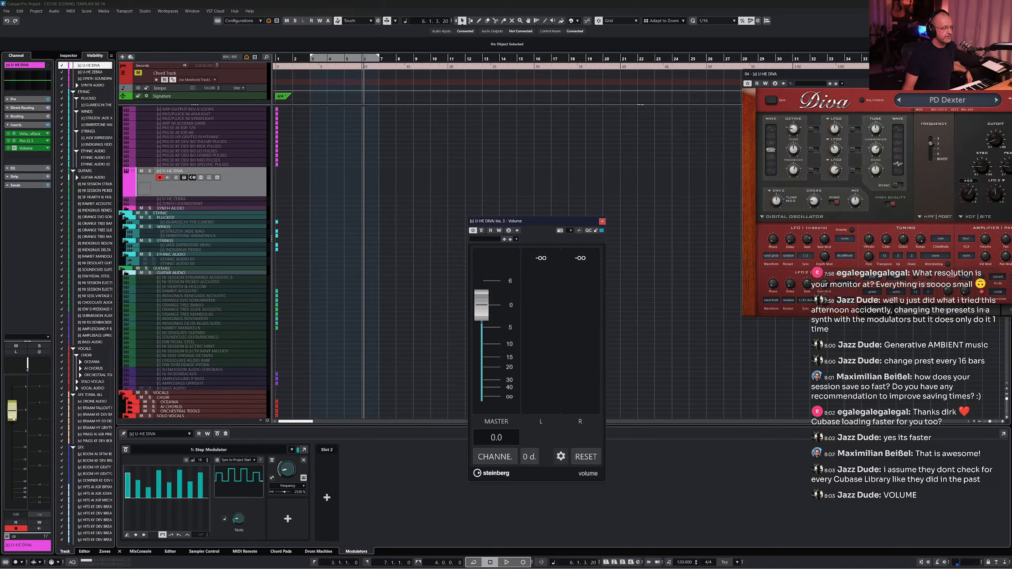
{"action": "left_click", "coordinate": [287, 513]}
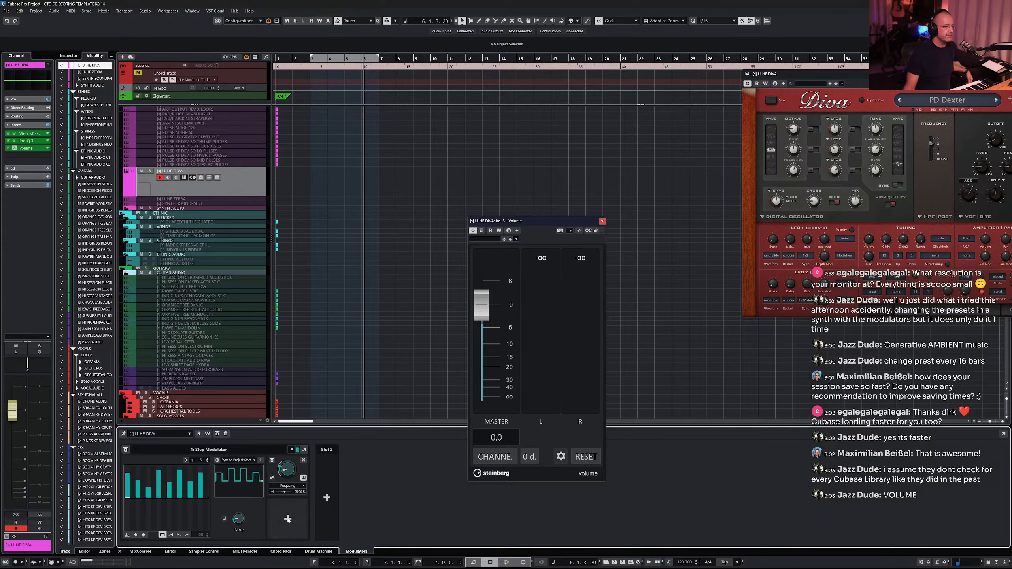
{"action": "left_click", "coordinate": [481, 322]}
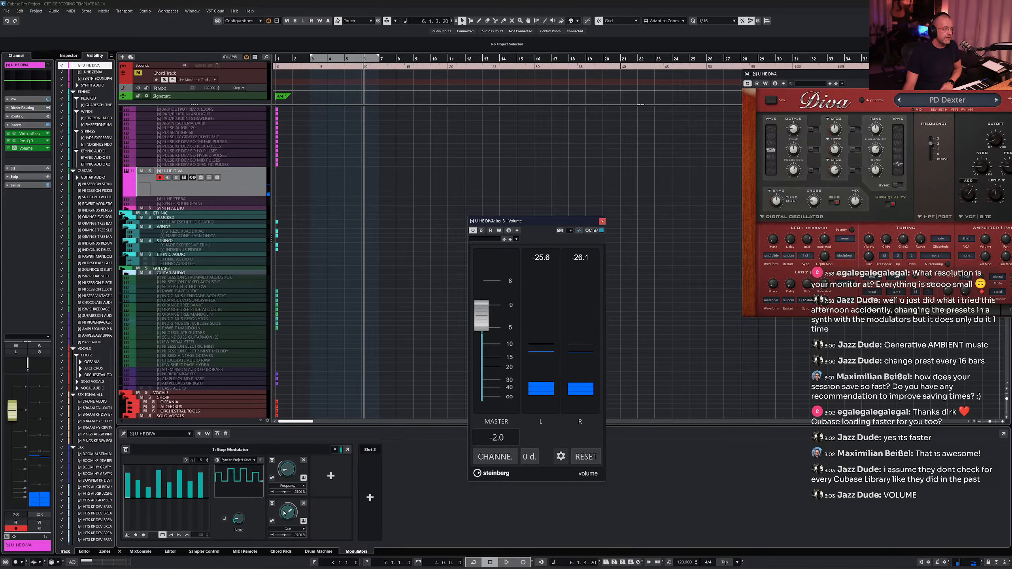
- Adjust the Step Modulator's modulation depth for the Volume master level destination
{"action": "left_click_drag", "start_coordinate": [284, 514], "coordinate": [283, 526]}
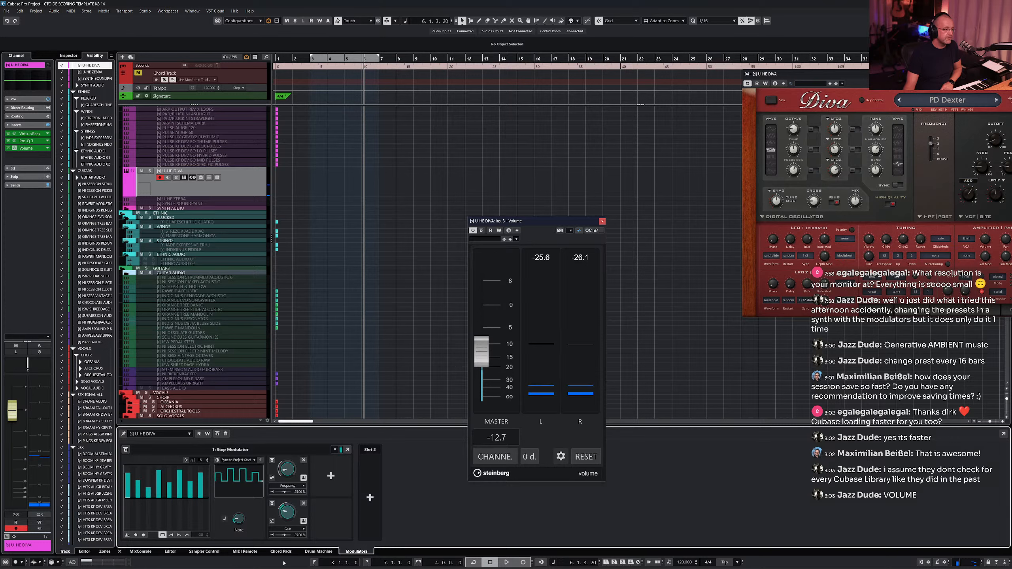
{"action": "left_click_drag", "start_coordinate": [285, 536], "coordinate": [287, 537]}
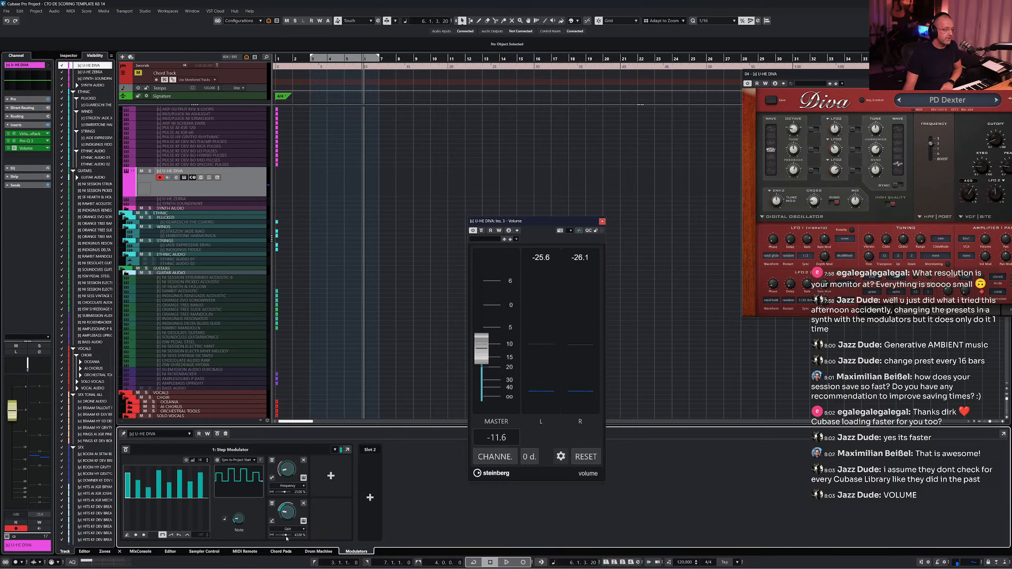
{"action": "scroll", "coordinate": [287, 537], "scroll_direction": "up", "scroll_amount": 20}
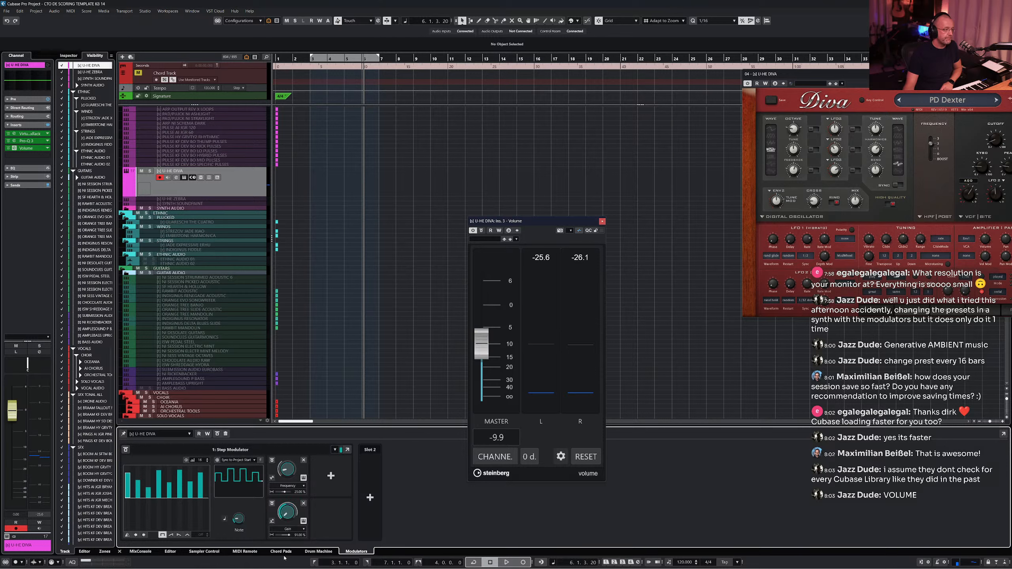
{"action": "scroll", "coordinate": [288, 537], "scroll_direction": "down", "scroll_amount": 6}
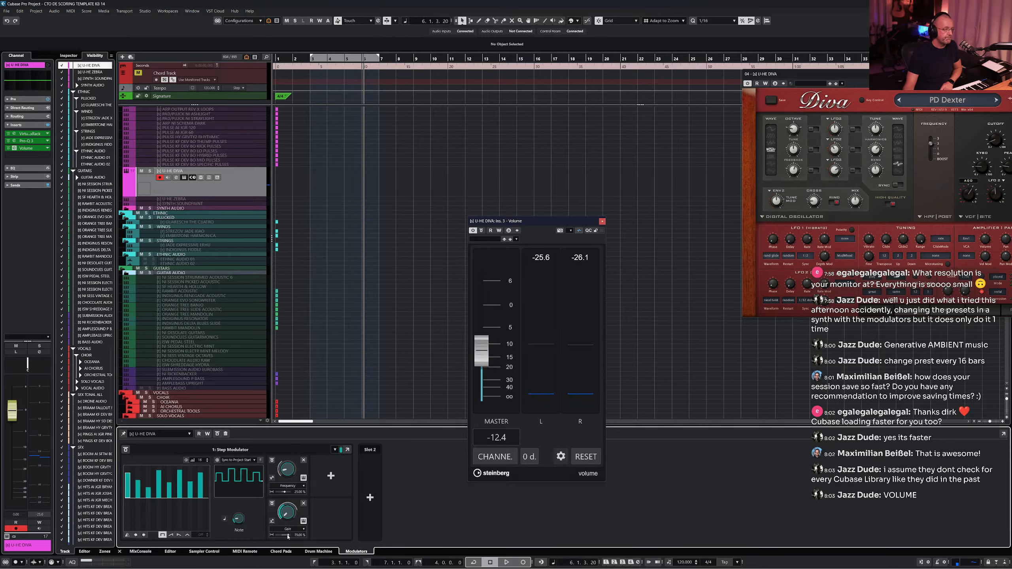
{"action": "scroll", "coordinate": [288, 537], "scroll_direction": "up", "scroll_amount": 2}
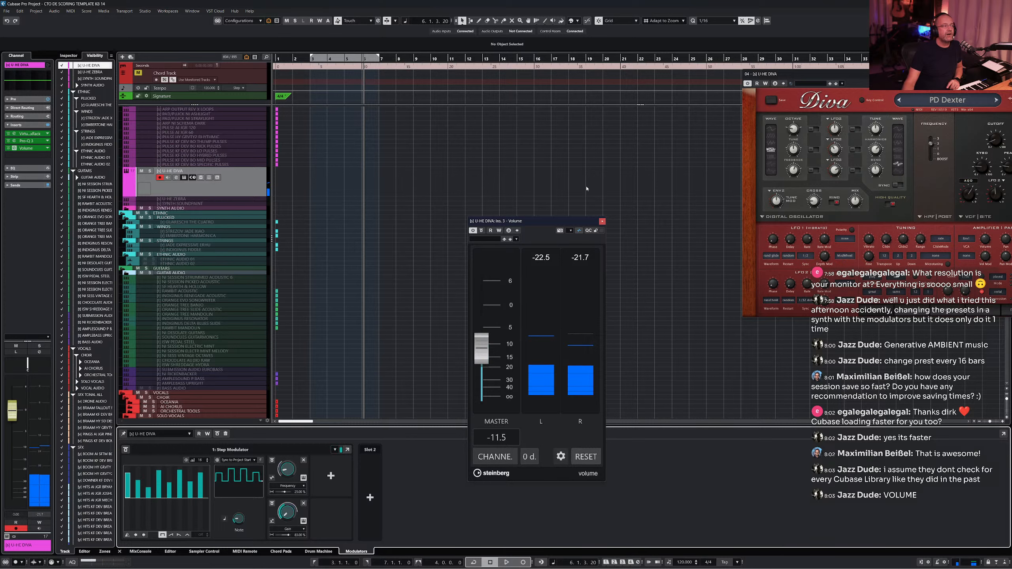
- Reposition the Volume plug-in window over the project window
{"action": "left_click_drag", "start_coordinate": [559, 225], "coordinate": [462, 169]}
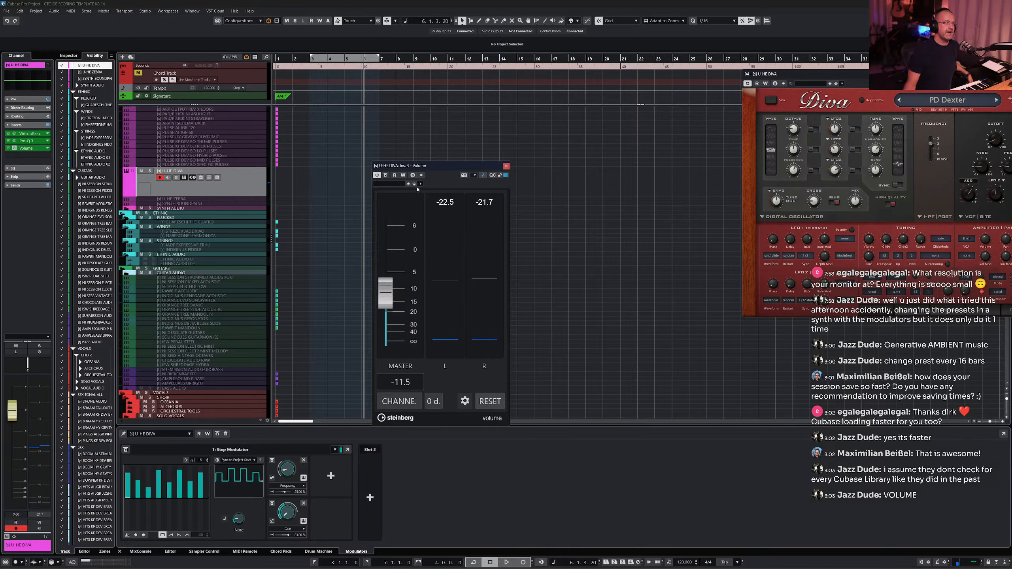
{"action": "left_click_drag", "start_coordinate": [444, 168], "coordinate": [133, 290]}
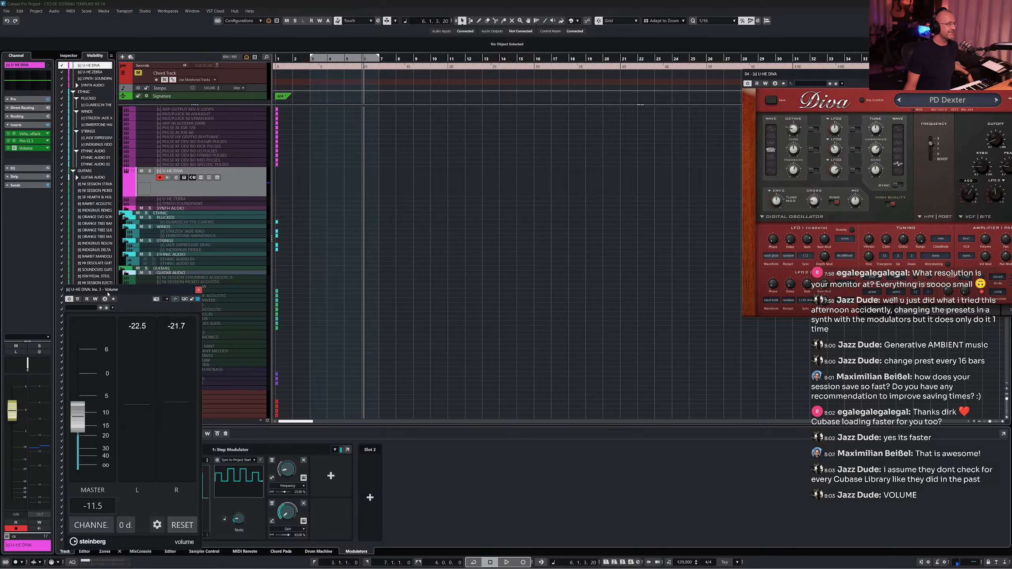
{"action": "left_click_drag", "start_coordinate": [203, 288], "coordinate": [527, 197]}
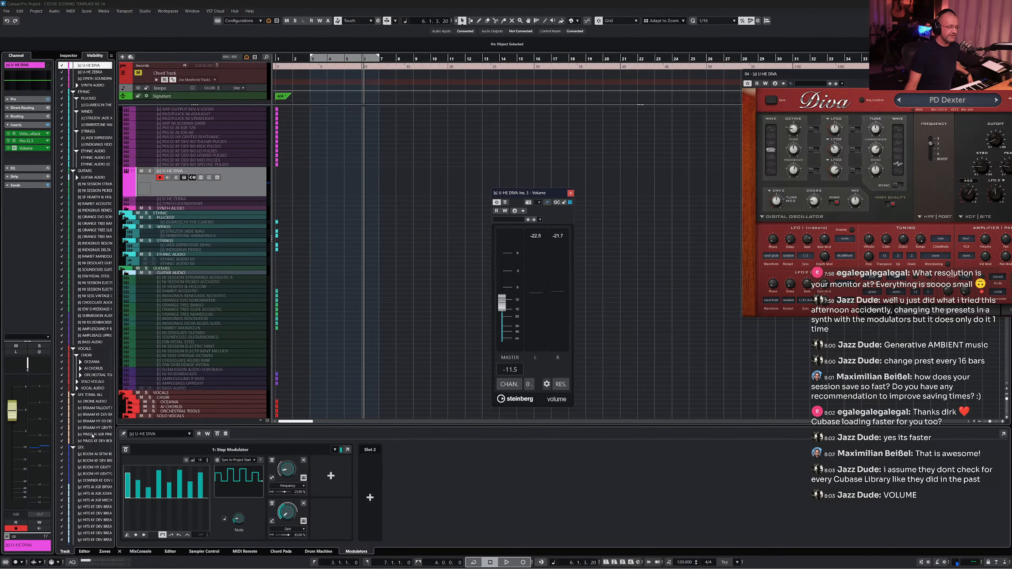
- Show the MixConsole in the lower zone, enlarge it, and close the Volume plug-in window
{"action": "left_click", "coordinate": [136, 552]}
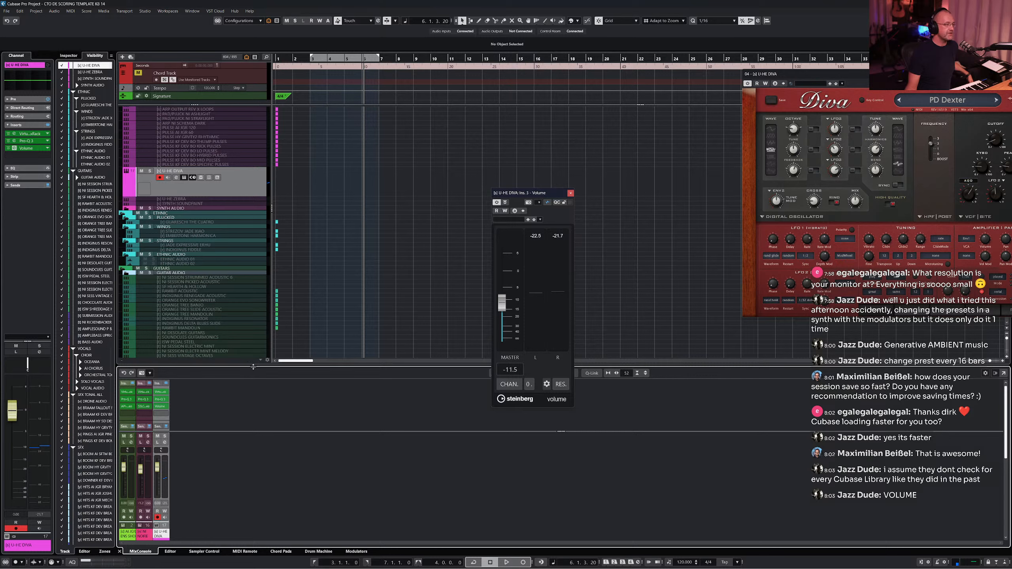
{"action": "left_click_drag", "start_coordinate": [253, 367], "coordinate": [258, 352]}
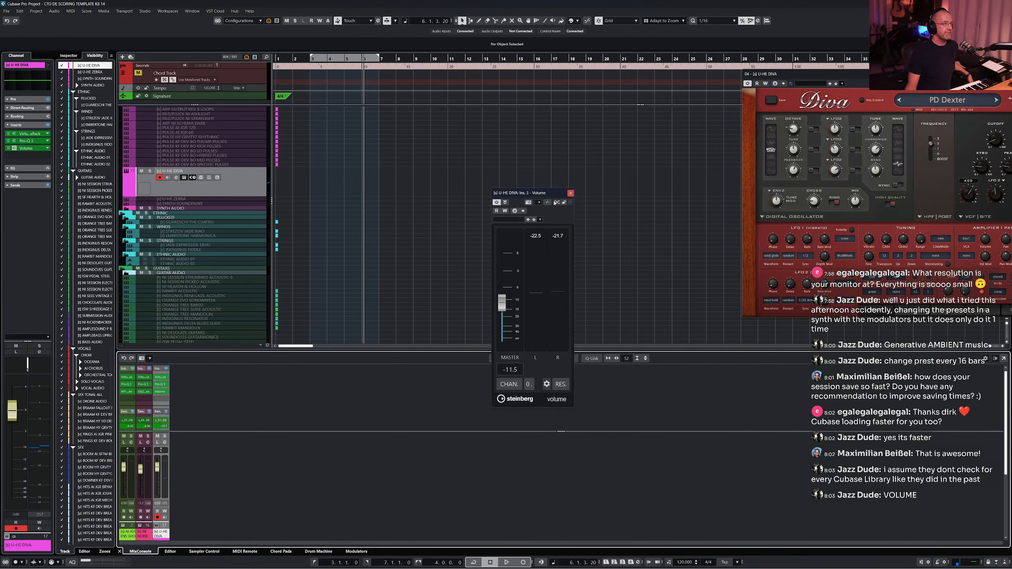
{"action": "left_click", "coordinate": [571, 193]}
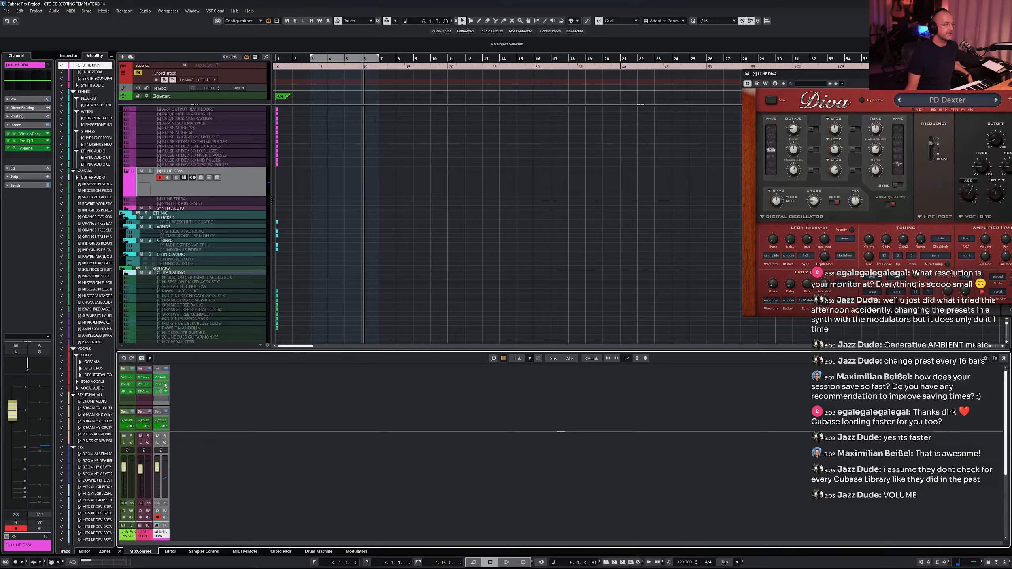
{"action": "left_click_drag", "start_coordinate": [198, 352], "coordinate": [209, 311]}
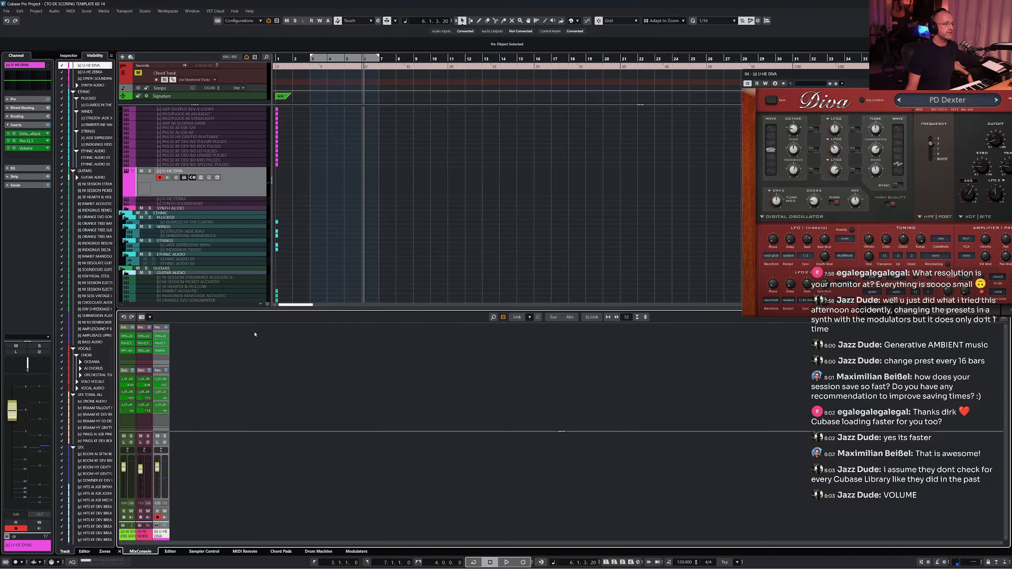
- Set the lower-zone MixConsole channel filter to show All Channel Types
{"action": "left_click", "coordinate": [503, 318]}
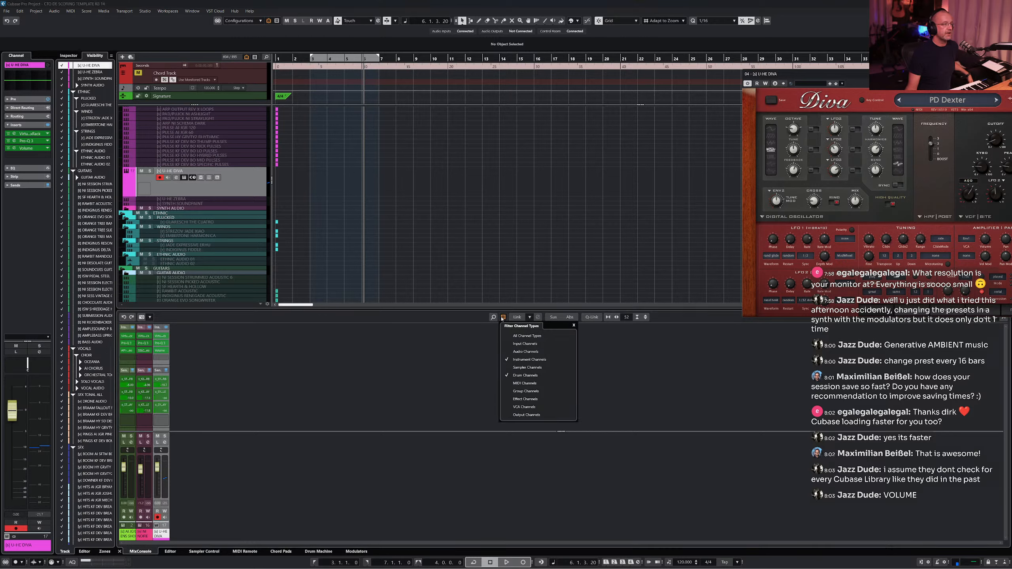
{"action": "left_click", "coordinate": [514, 336]}
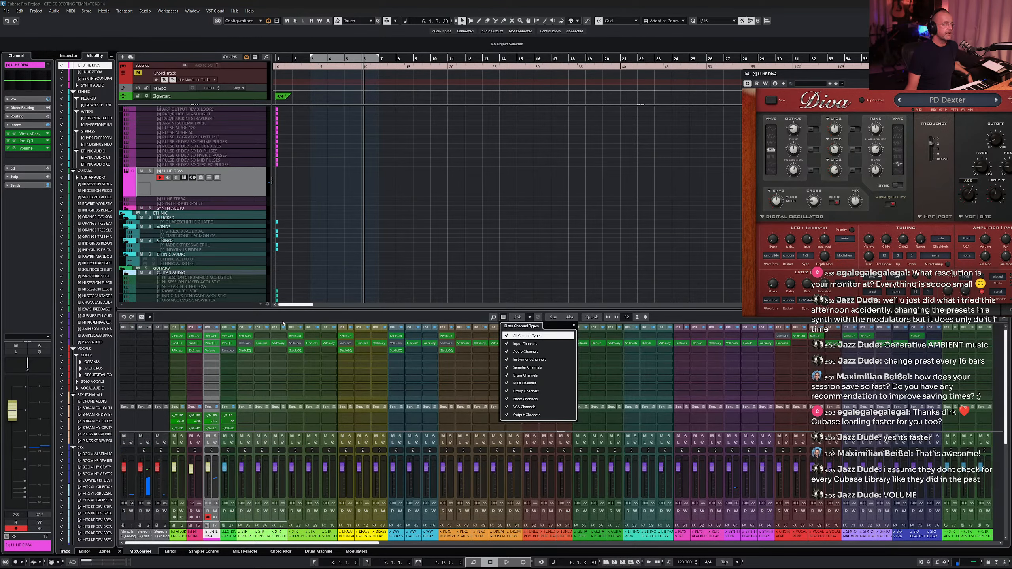
{"action": "left_click", "coordinate": [252, 320]}
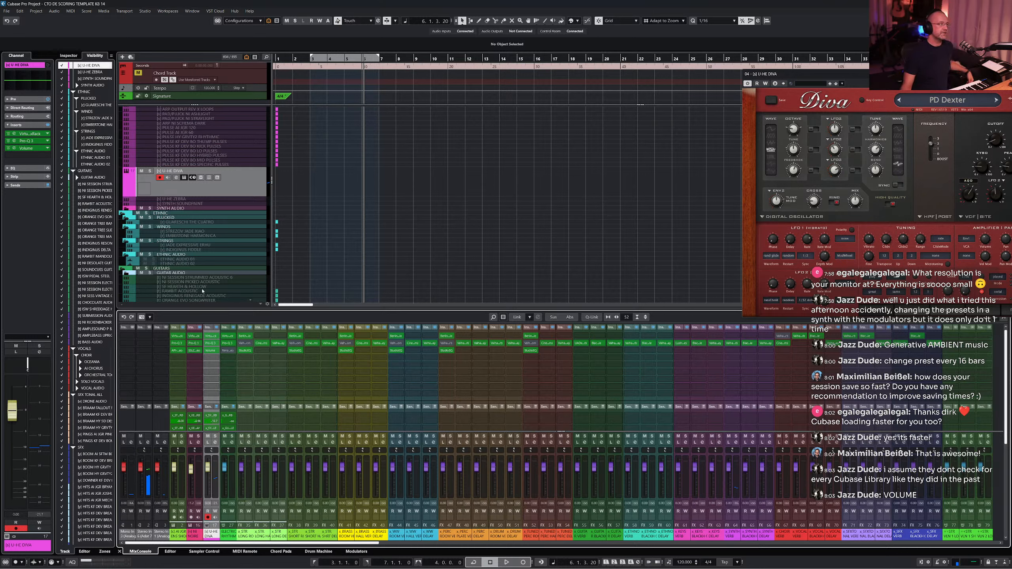
- Select the U-HE DIVA channel and enlarge the fader section of the lower-zone MixConsole
{"action": "left_click", "coordinate": [210, 201]}
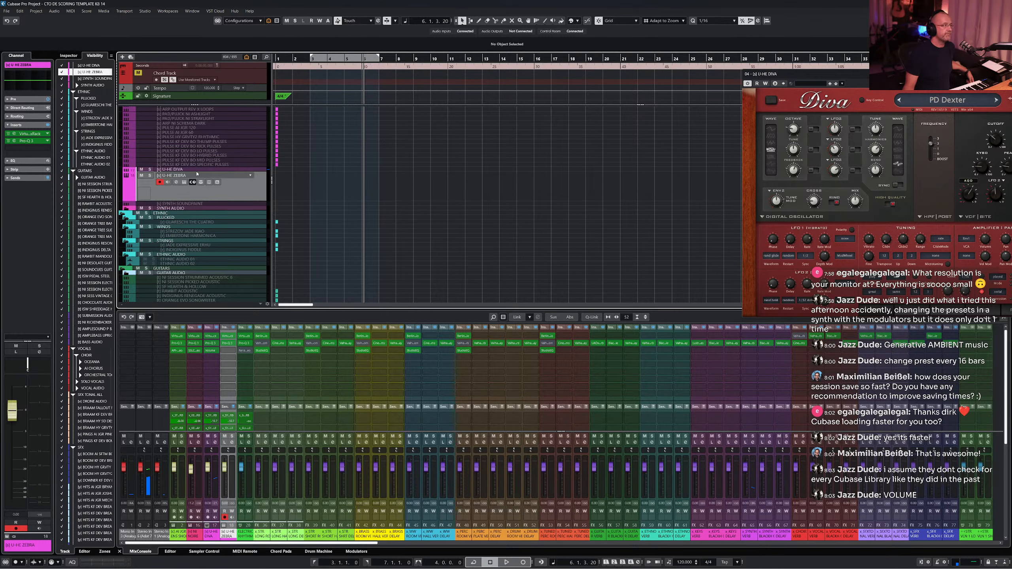
{"action": "left_click", "coordinate": [212, 488]}
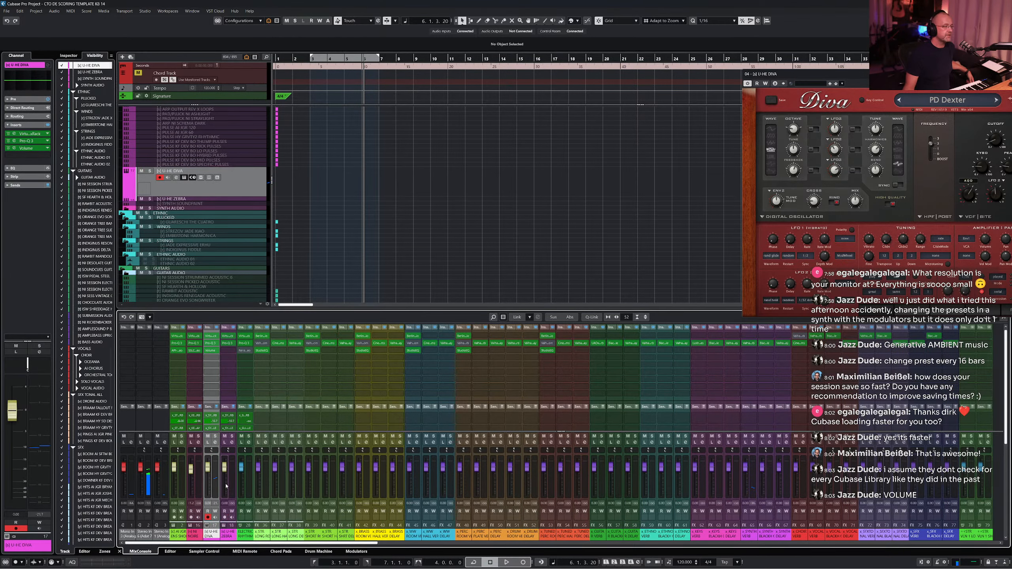
{"action": "left_click", "coordinate": [228, 488]}
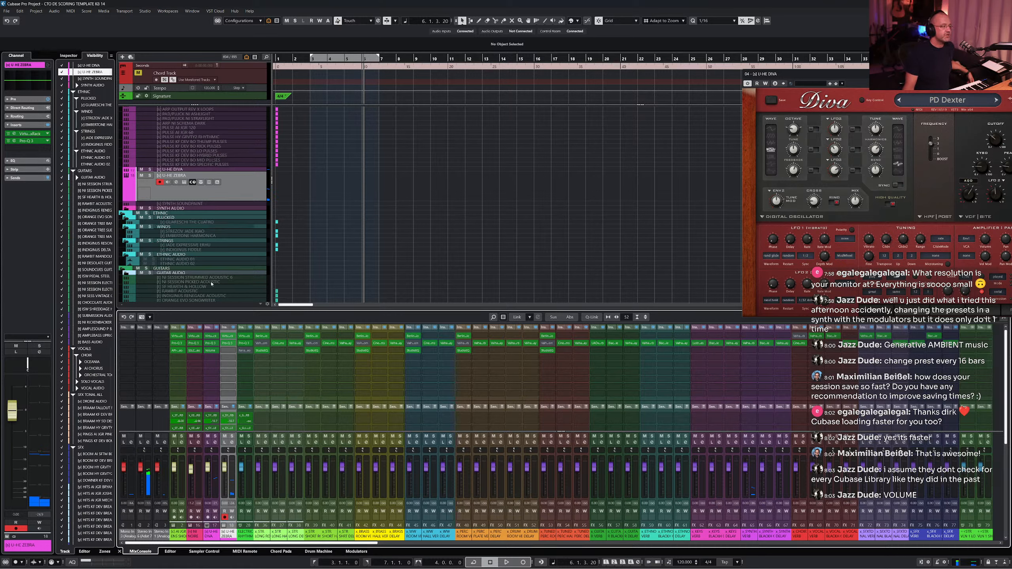
{"action": "left_click", "coordinate": [216, 493]}
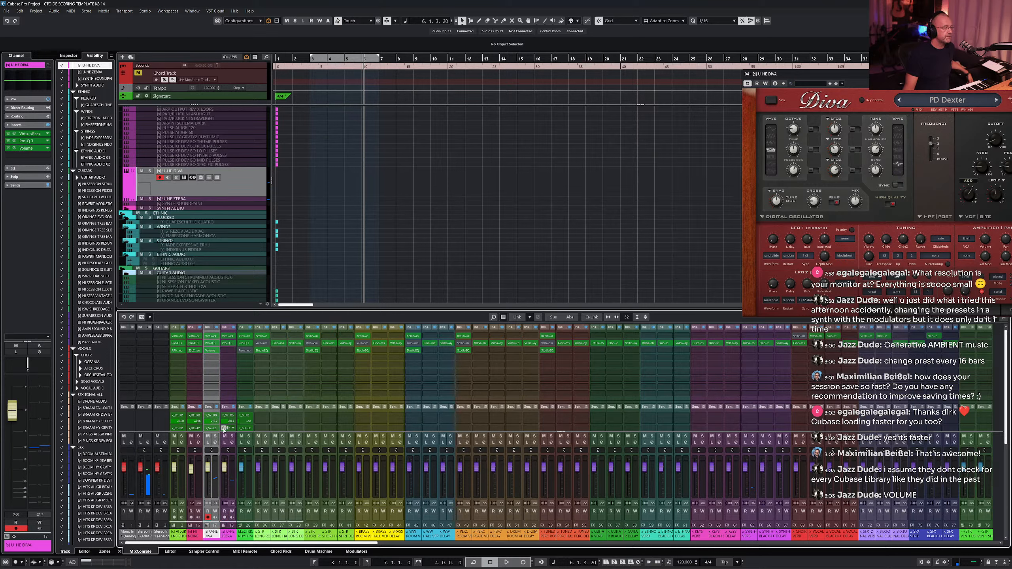
{"action": "left_click_drag", "start_coordinate": [222, 433], "coordinate": [222, 411]}
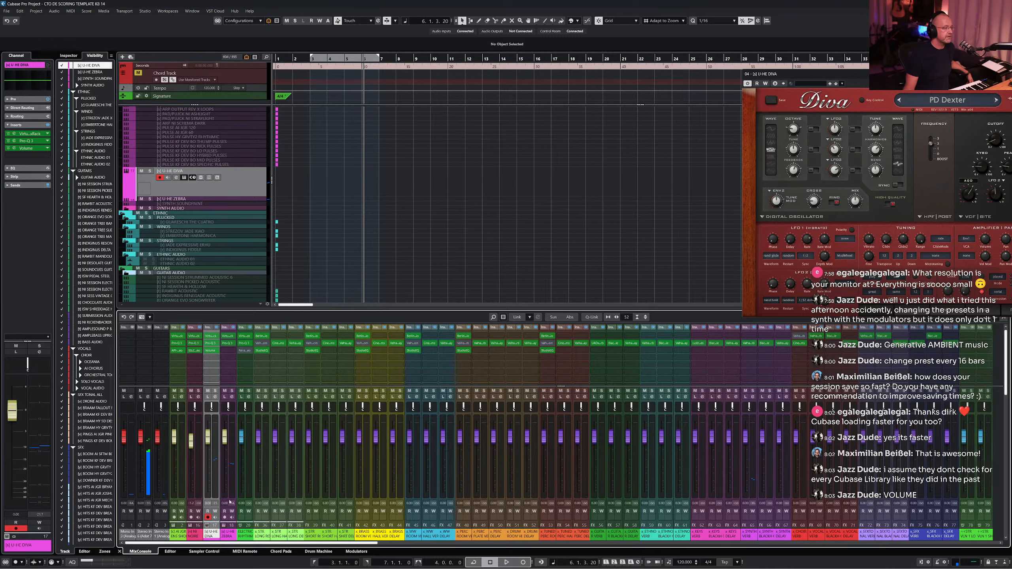
- Move the U-HE ZEBRA channel ahead of U-HE DIVA in the MixConsole window
{"action": "key", "text": "F3"}
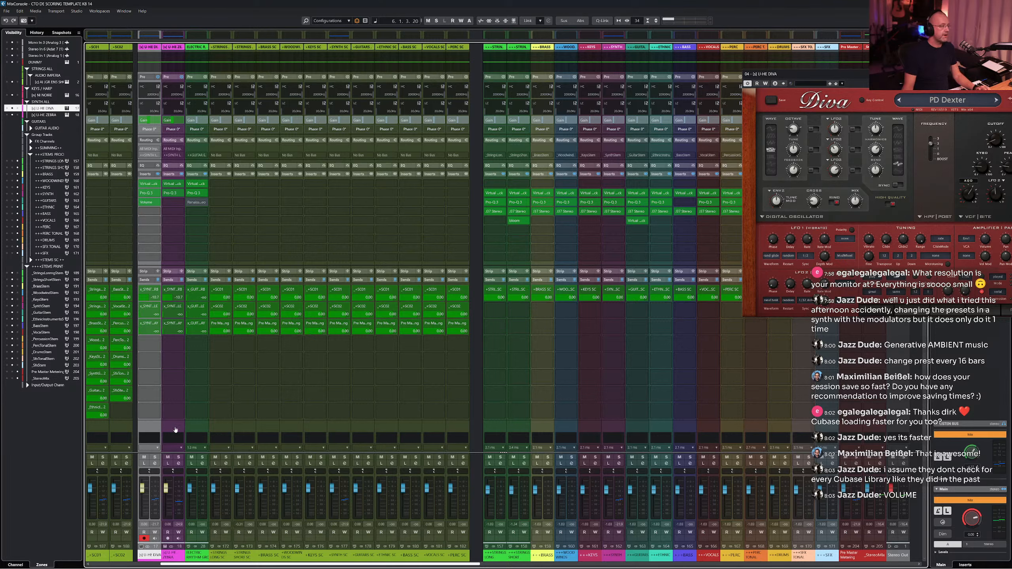
{"action": "left_click_drag", "start_coordinate": [175, 430], "coordinate": [146, 433]}
{"action": "key", "text": "F3"}
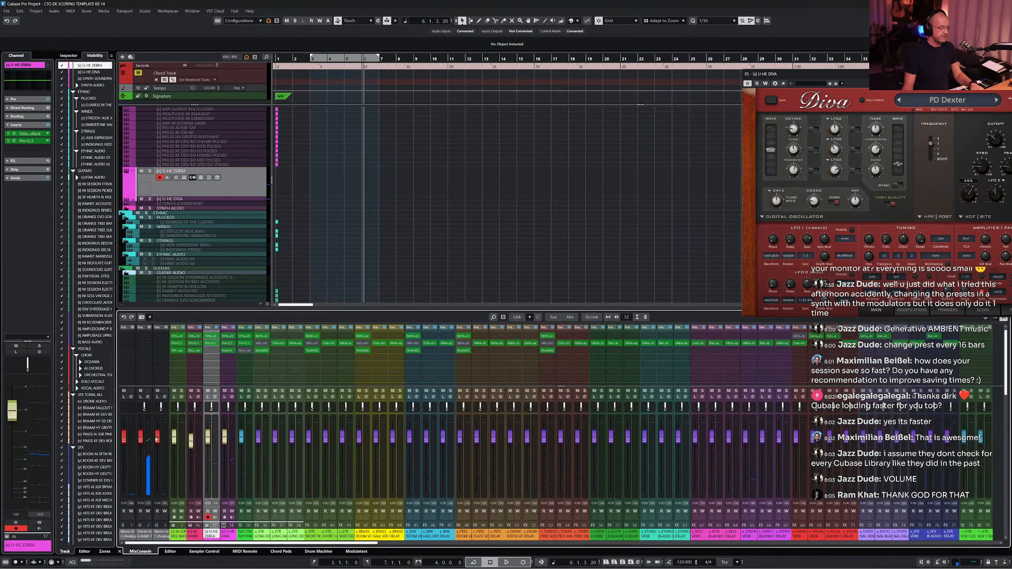
- Select the U-HE ZEBRA track and reposition its channel once more in the MixConsole window
{"action": "left_click", "coordinate": [176, 200]}
{"action": "left_click", "coordinate": [183, 170]}
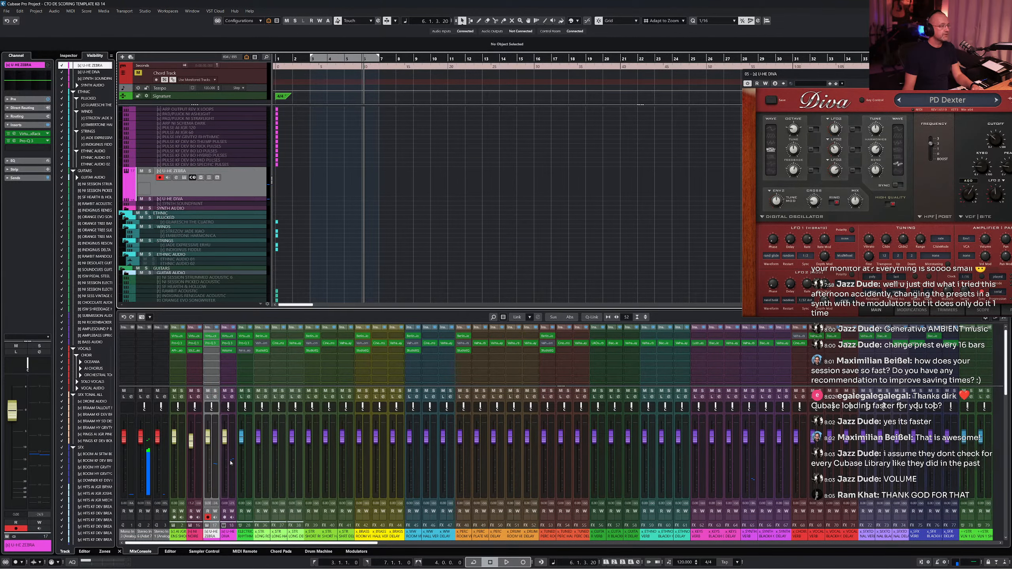
{"action": "key", "text": "F3"}
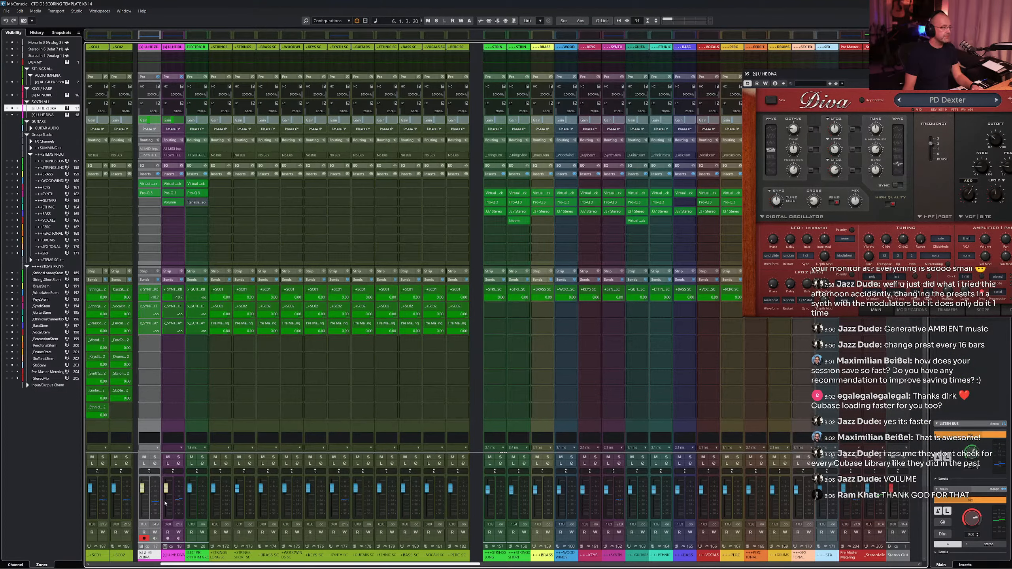
{"action": "left_click", "coordinate": [167, 431], "text": "ctrl"}
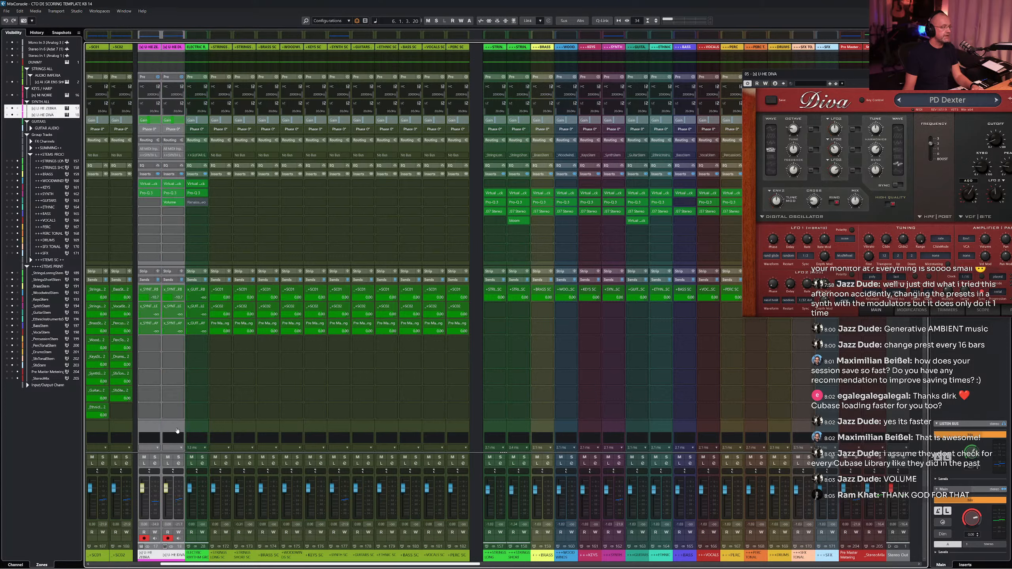
{"action": "left_click", "coordinate": [172, 431], "text": "ctrl"}
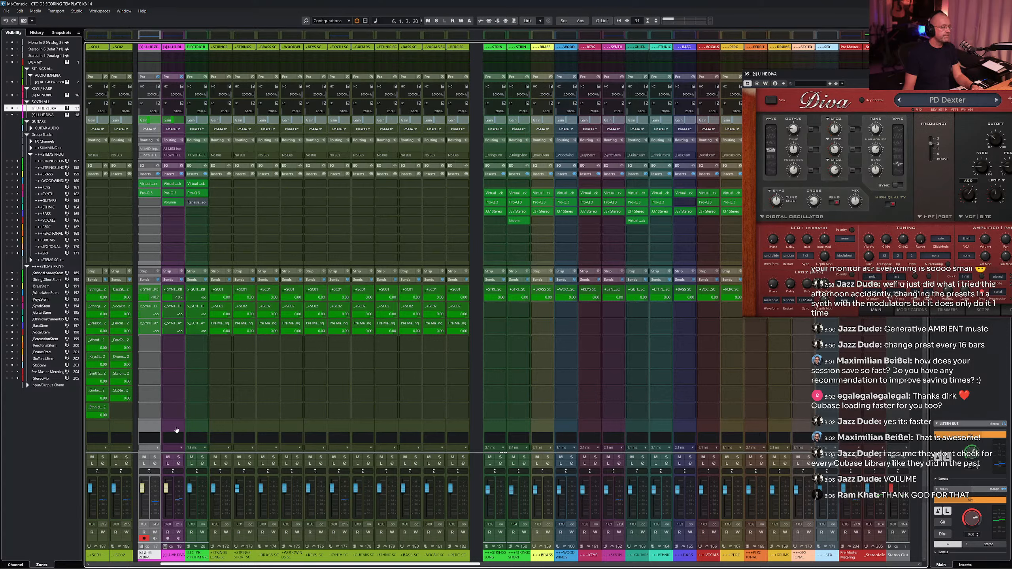
{"action": "left_click_drag", "start_coordinate": [180, 566], "coordinate": [158, 566]}
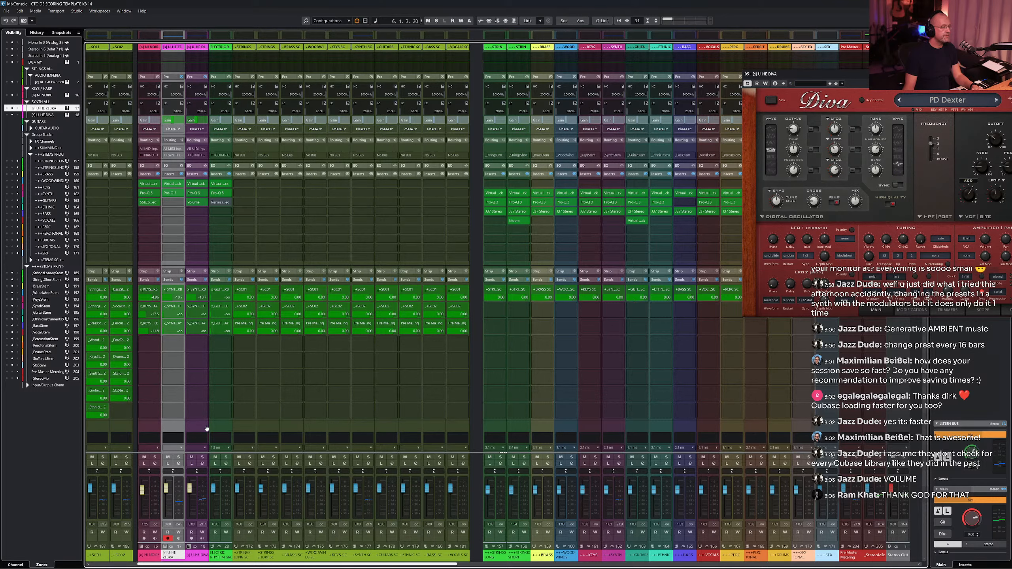
{"action": "left_click_drag", "start_coordinate": [206, 429], "coordinate": [214, 430]}
{"action": "key", "text": "F3"}
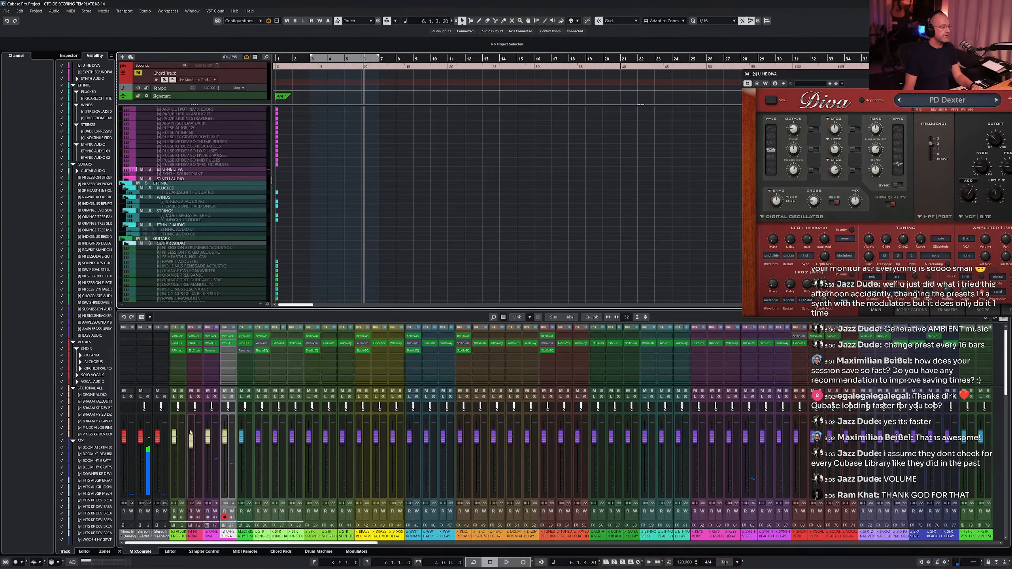
- Scroll through the project track list and the Visibility list to review the template's tracks
{"action": "left_click", "coordinate": [181, 171]}
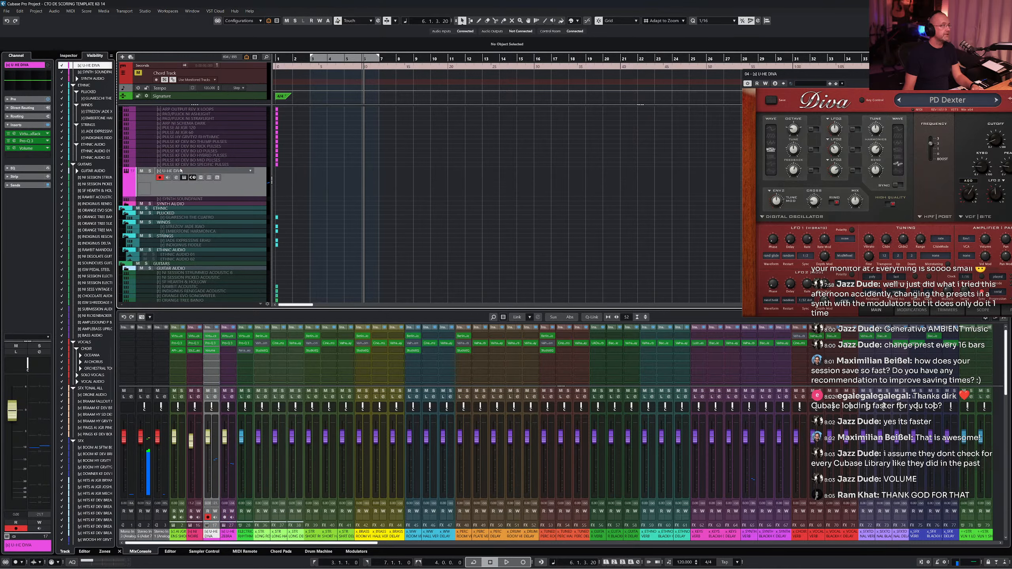
{"action": "scroll", "coordinate": [238, 198], "scroll_direction": "up", "scroll_amount": 5}
{"action": "scroll", "coordinate": [238, 198], "scroll_direction": "down", "scroll_amount": 3}
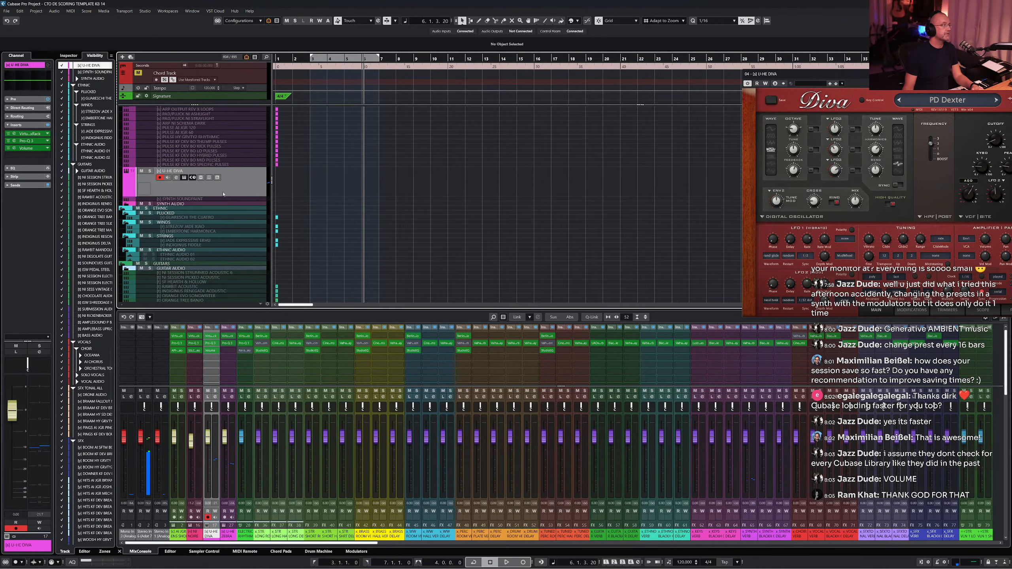
{"action": "scroll", "coordinate": [228, 196], "scroll_direction": "up", "scroll_amount": 10}
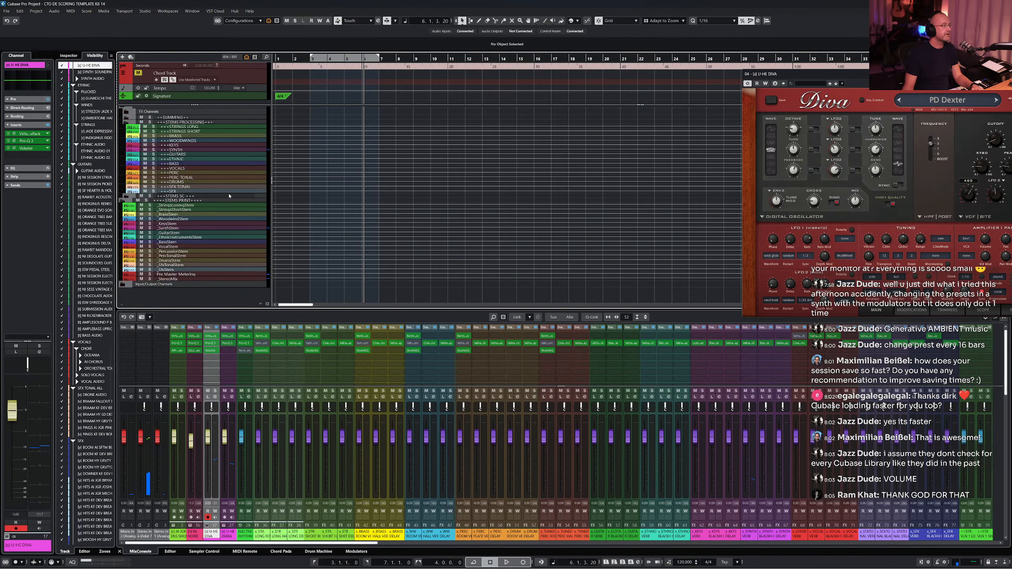
{"action": "scroll", "coordinate": [229, 195], "scroll_direction": "up", "scroll_amount": 5}
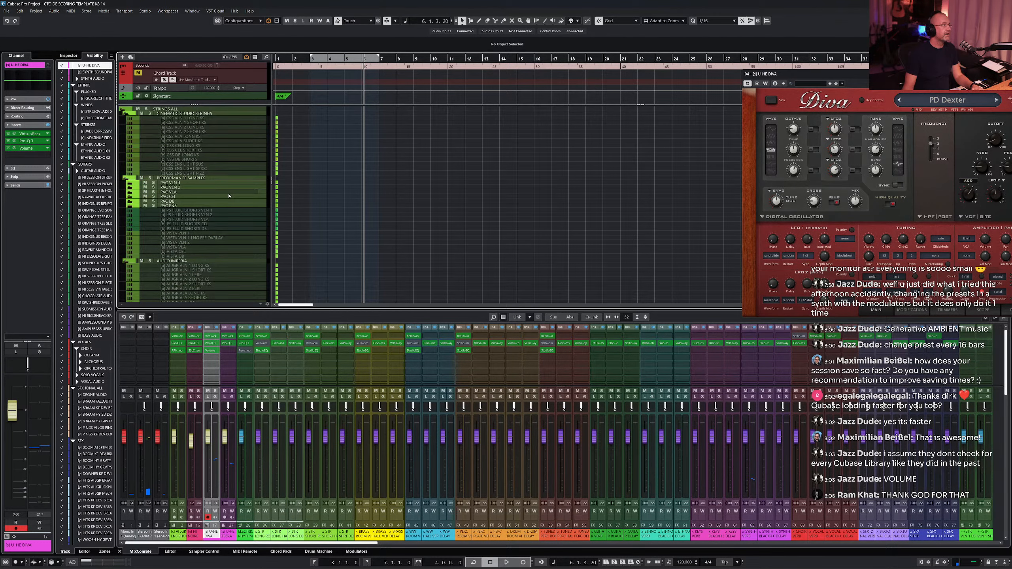
{"action": "scroll", "coordinate": [229, 196], "scroll_direction": "down", "scroll_amount": 15}
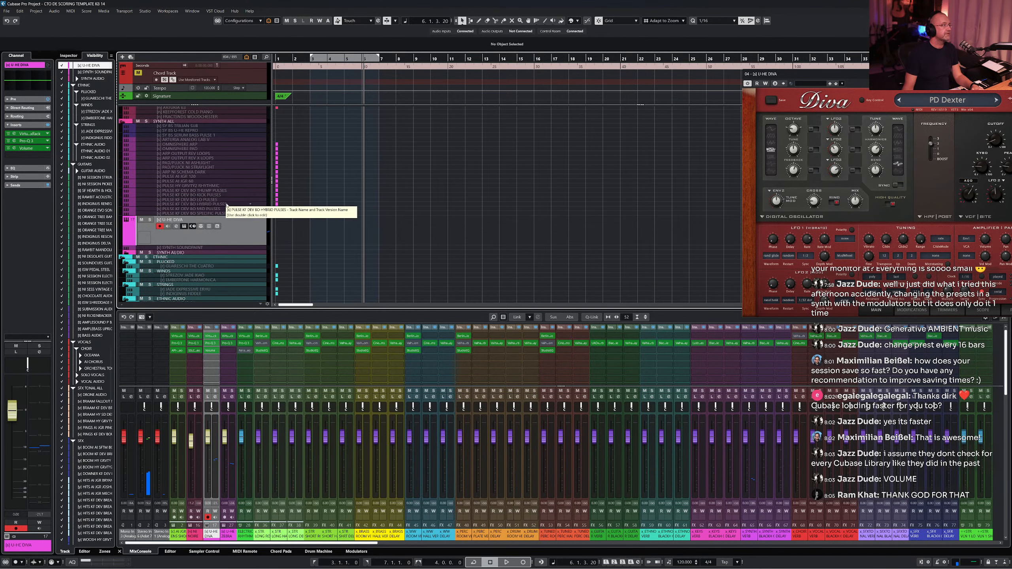
{"action": "left_click", "coordinate": [231, 459]}
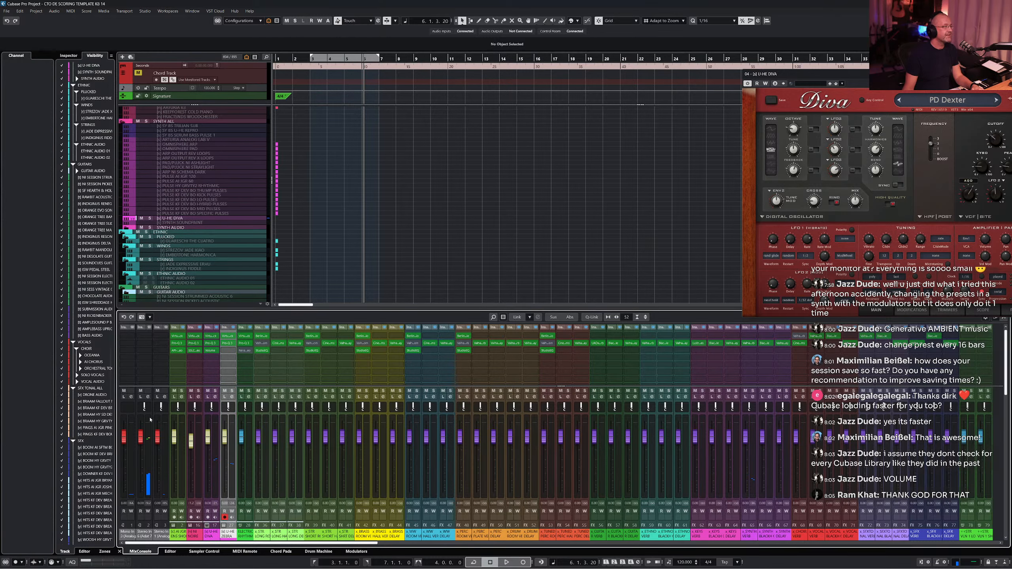
{"action": "scroll", "coordinate": [95, 349], "scroll_direction": "up", "scroll_amount": 20}
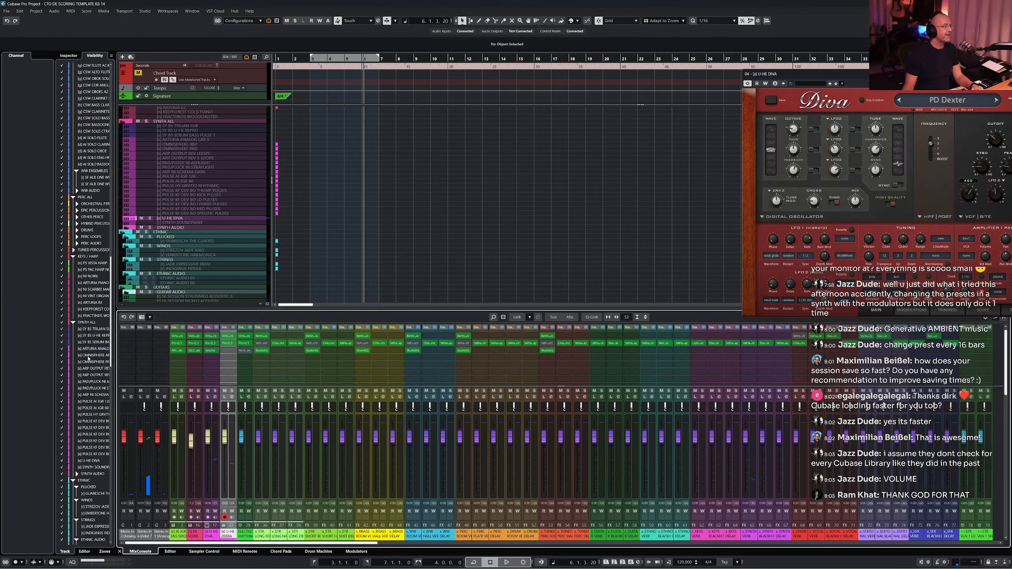
{"action": "scroll", "coordinate": [88, 353], "scroll_direction": "down", "scroll_amount": 20}
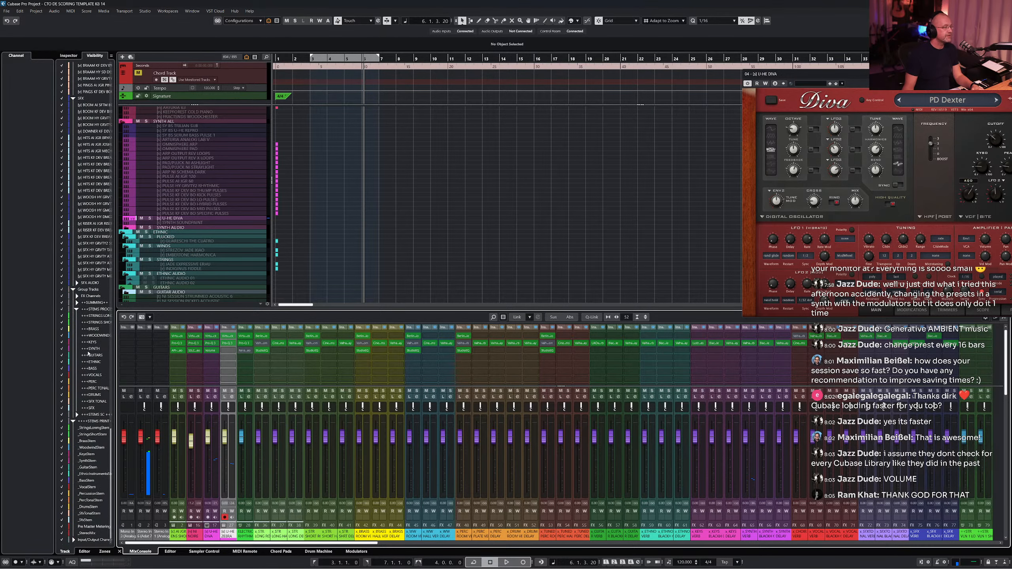
{"action": "scroll", "coordinate": [88, 354], "scroll_direction": "up", "scroll_amount": 20}
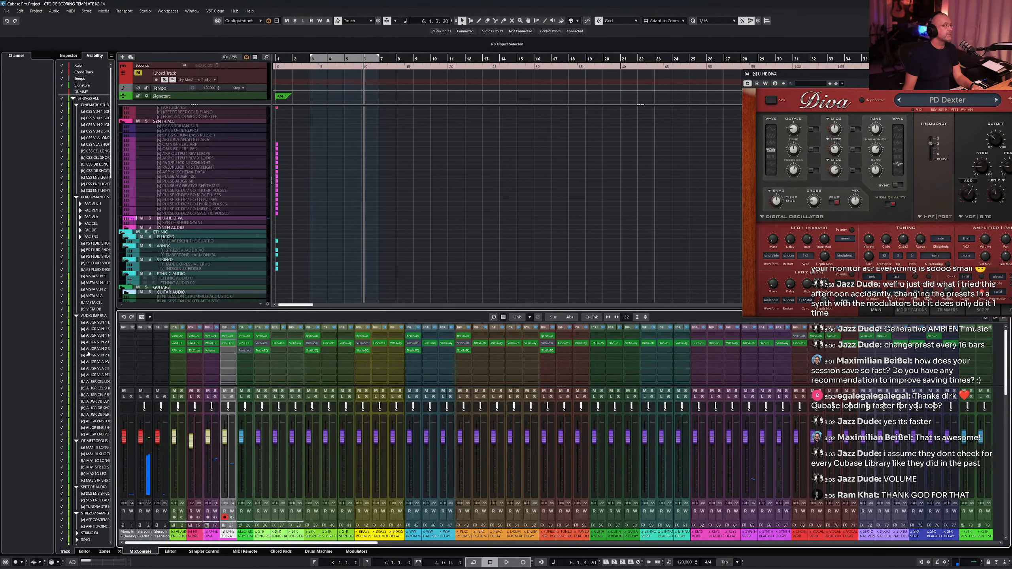
{"action": "scroll", "coordinate": [88, 353], "scroll_direction": "down", "scroll_amount": 20}
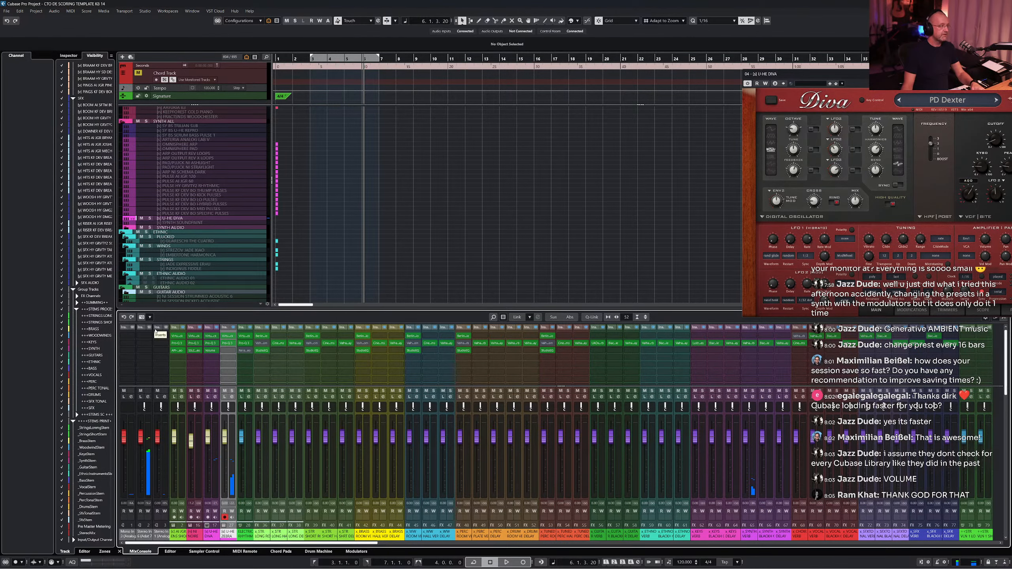
- Hide the MixConsole in the lower zone
{"action": "key", "text": "F3"}
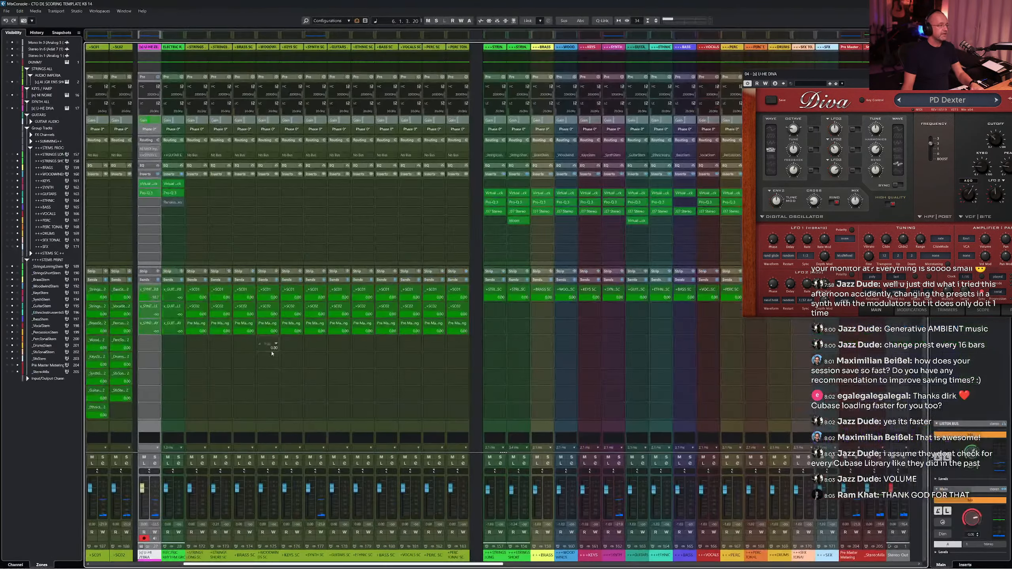
{"action": "key", "text": "F3"}
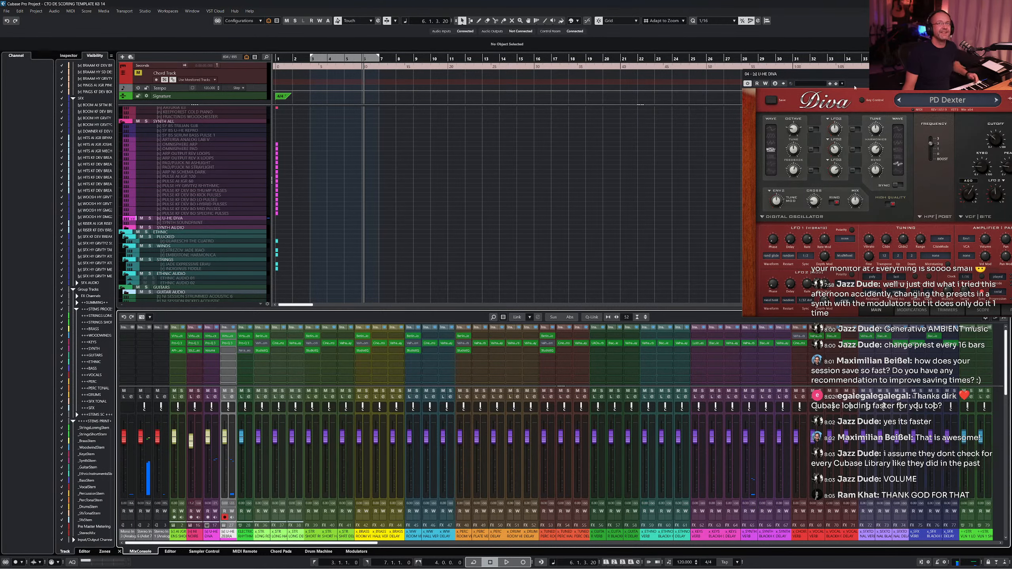
{"action": "key", "text": "alt+F3"}
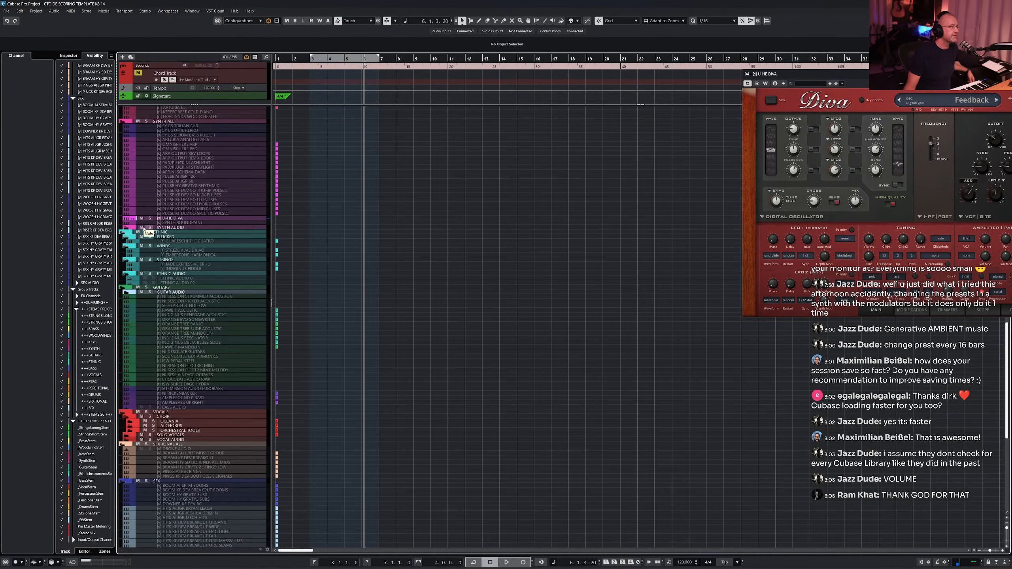
- Hide all muted tracks from the project using the Visibility options
{"action": "left_click", "coordinate": [125, 229]}
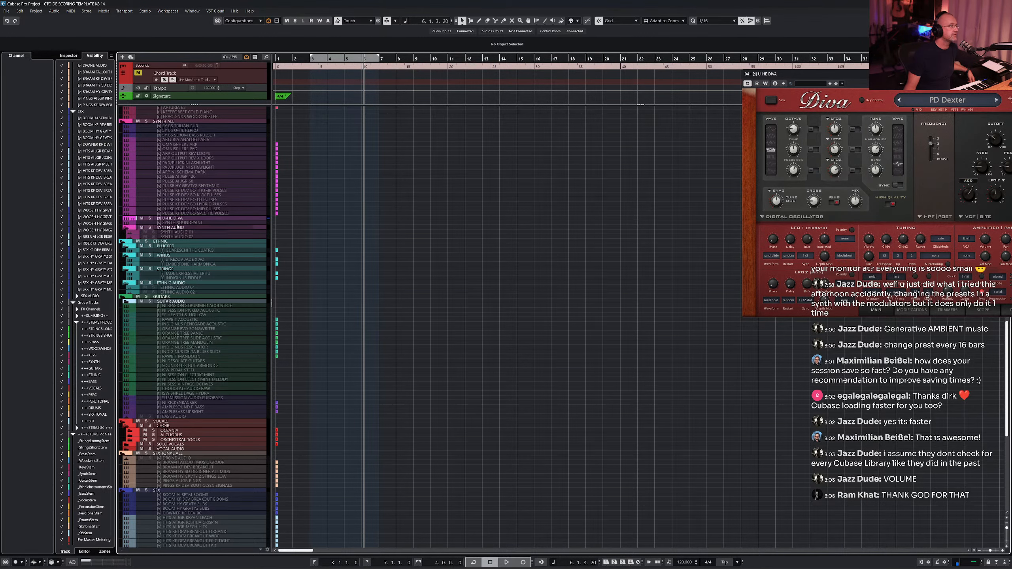
{"action": "scroll", "coordinate": [178, 225], "scroll_direction": "up", "scroll_amount": 3}
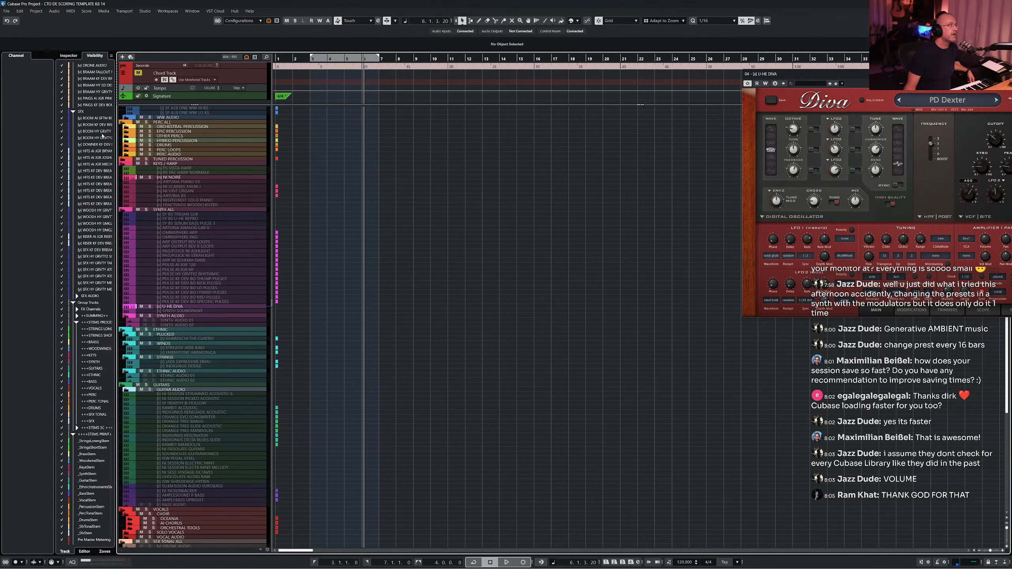
{"action": "right_click", "coordinate": [95, 405]}
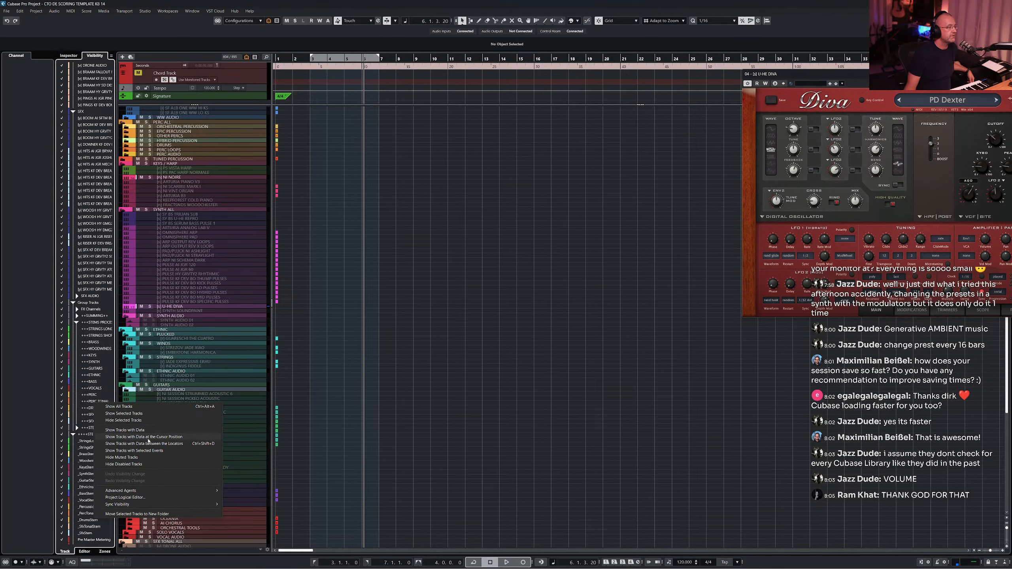
{"action": "left_click", "coordinate": [145, 459]}
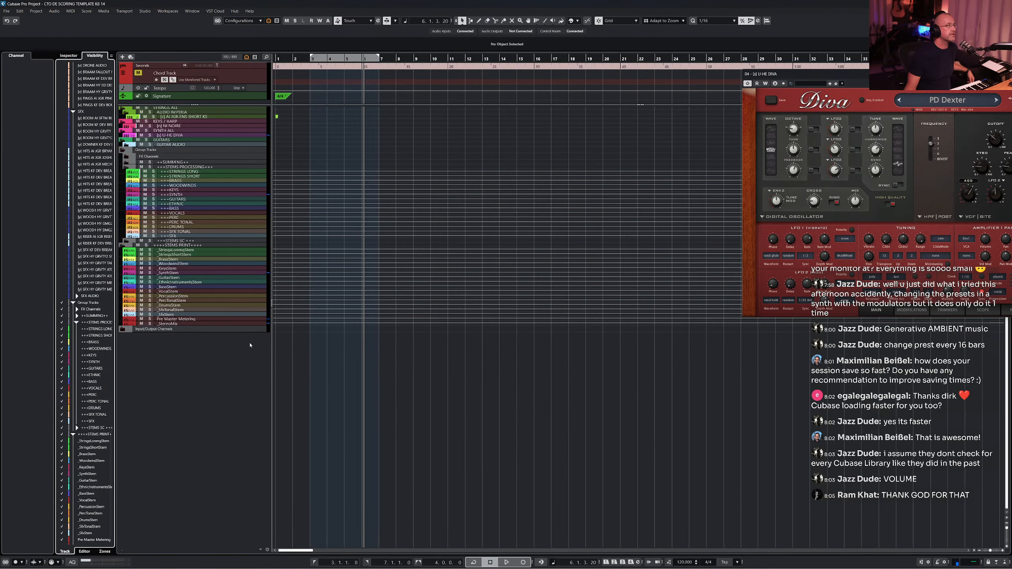
- Select the U-HE DIVA track and collapse the FX channel, group and stem folder tracks
{"action": "left_click", "coordinate": [184, 136]}
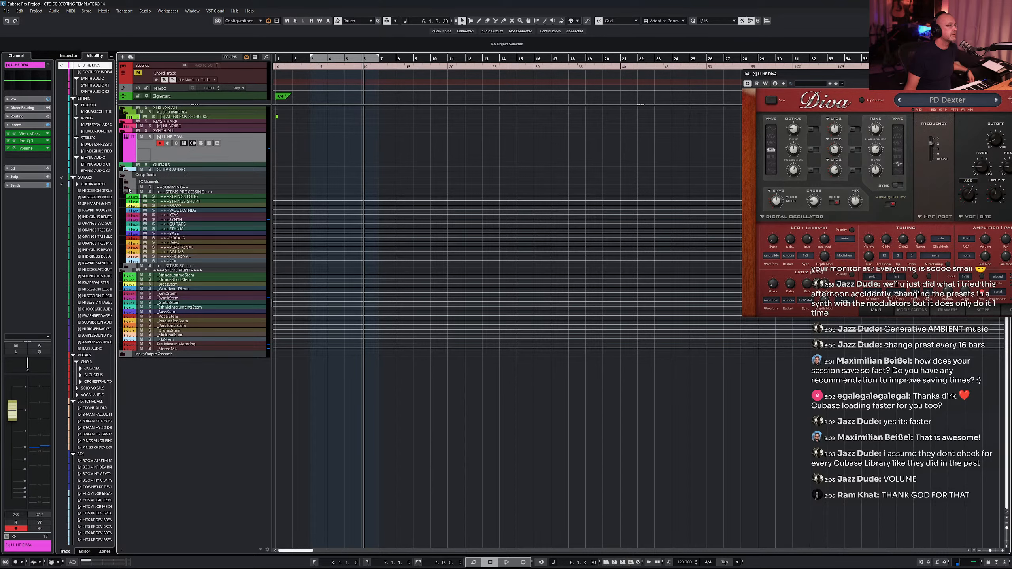
{"action": "left_click", "coordinate": [129, 191]}
{"action": "left_click", "coordinate": [123, 175]}
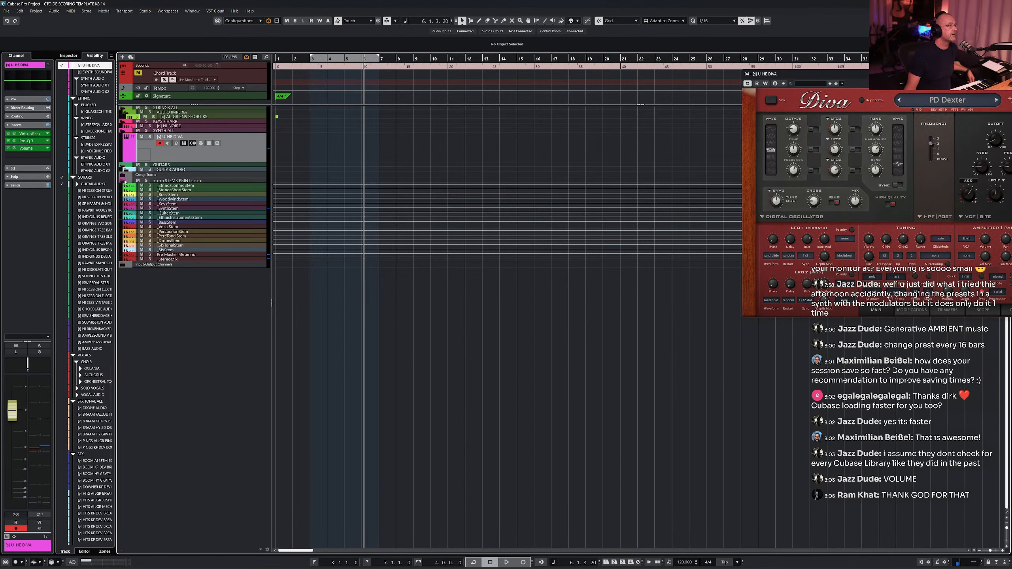
{"action": "left_click", "coordinate": [124, 181]}
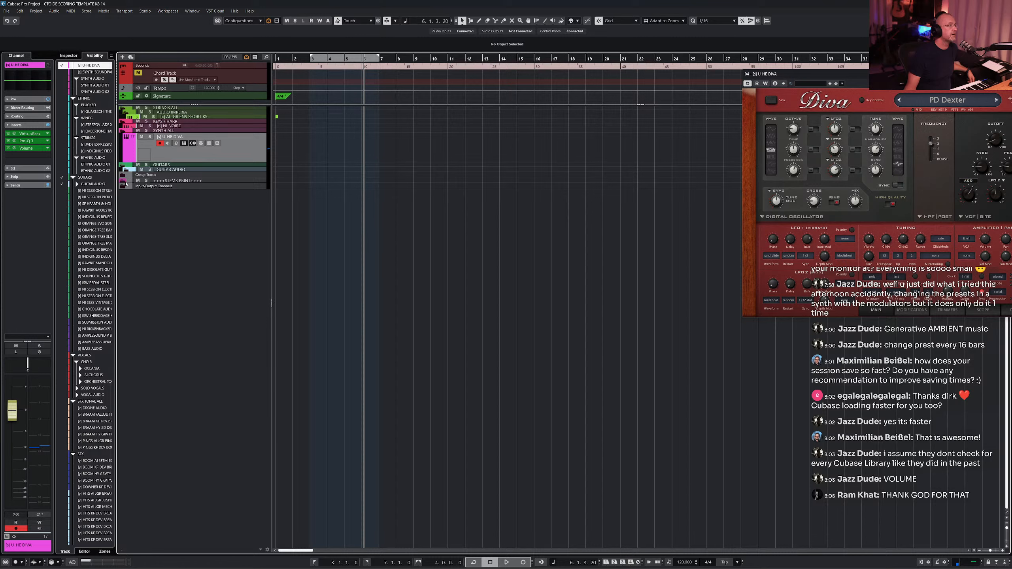
{"action": "right_click", "coordinate": [92, 358]}
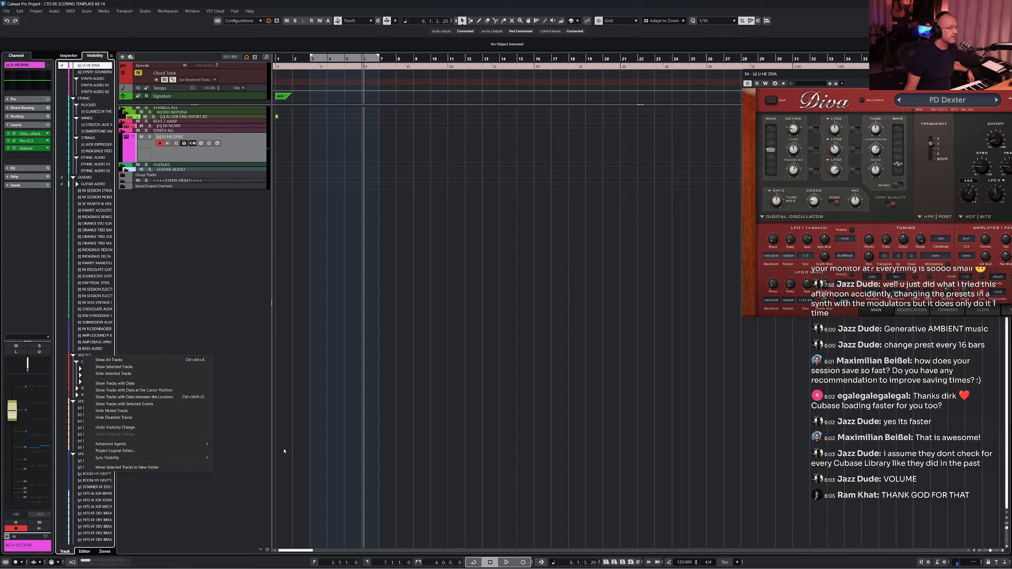
{"action": "left_click", "coordinate": [268, 401]}
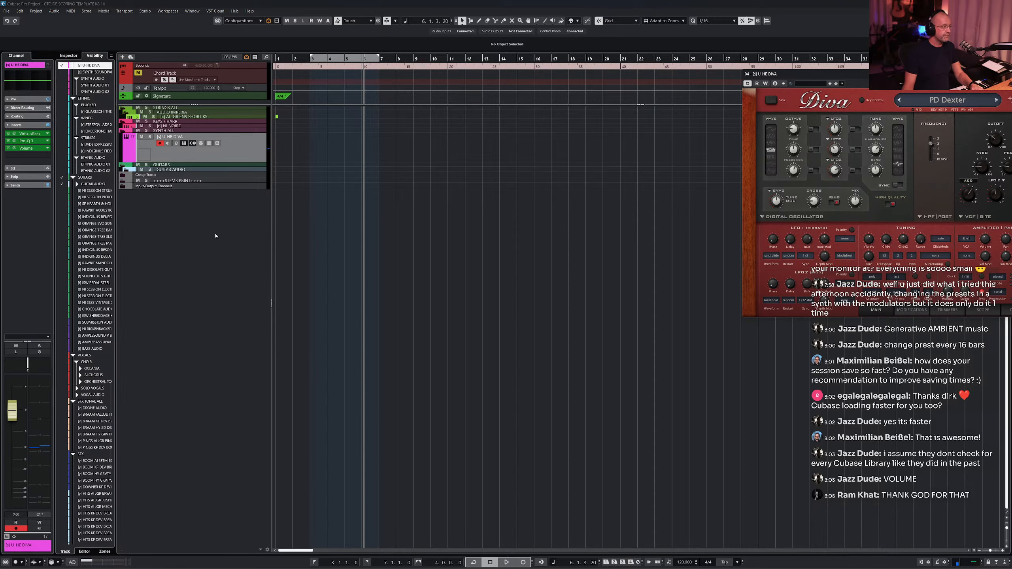
- Record a short MIDI take on the armed synth track
{"action": "key", "text": "F3"}
{"action": "left_click", "coordinate": [179, 489]}
{"action": "key", "text": "F3"}
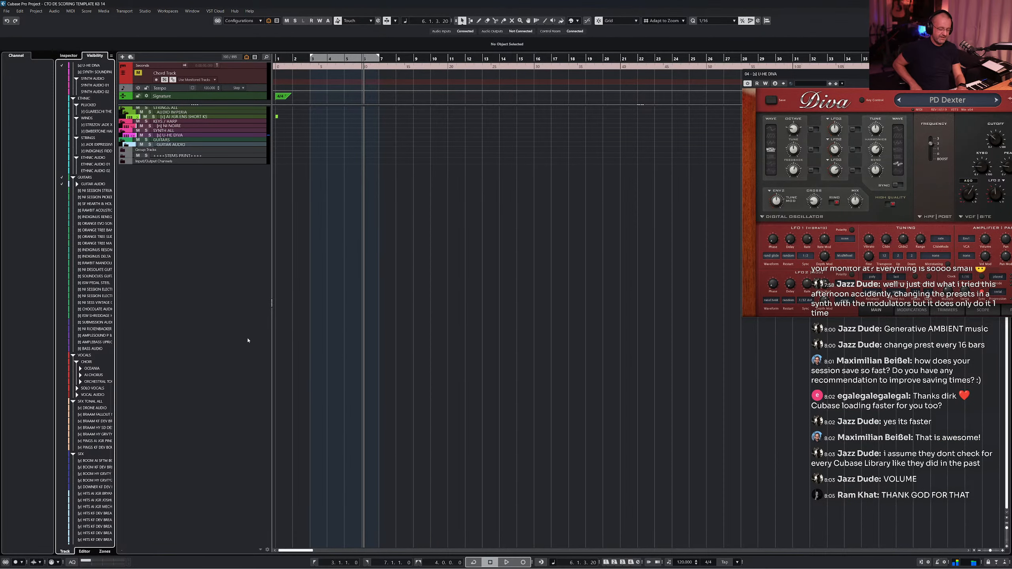
{"action": "key", "text": "KP_Multiply"}
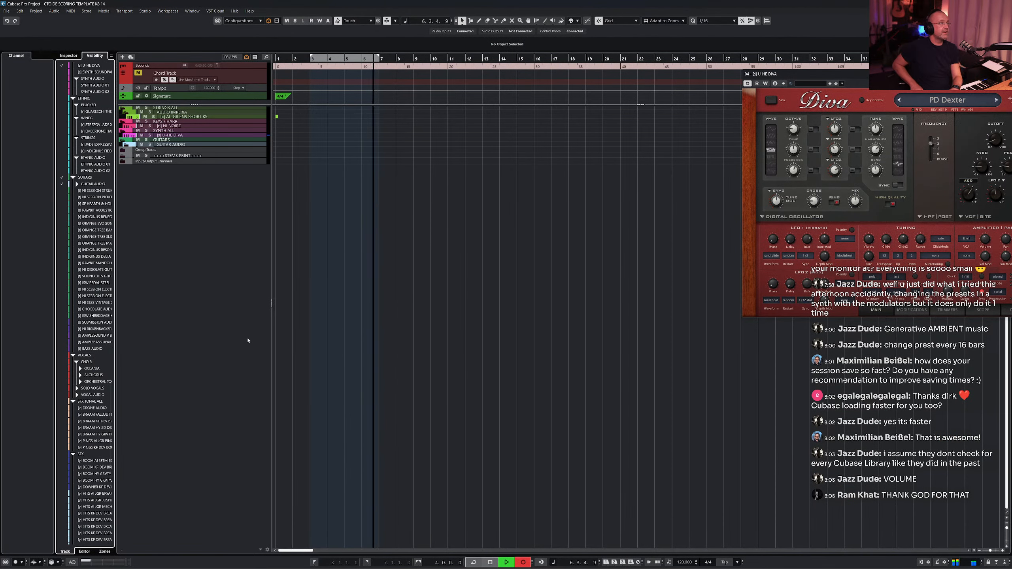
{"action": "key", "text": "space"}
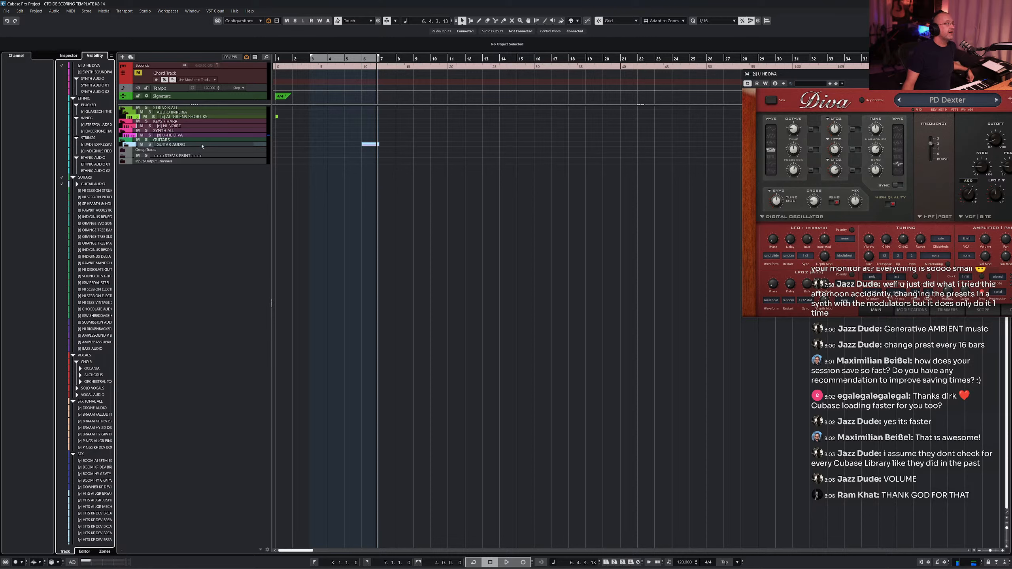
- Expand the synth folder and move the U-HE ZEBRA track above the U-HE DIVA track
{"action": "left_click", "coordinate": [126, 146]}
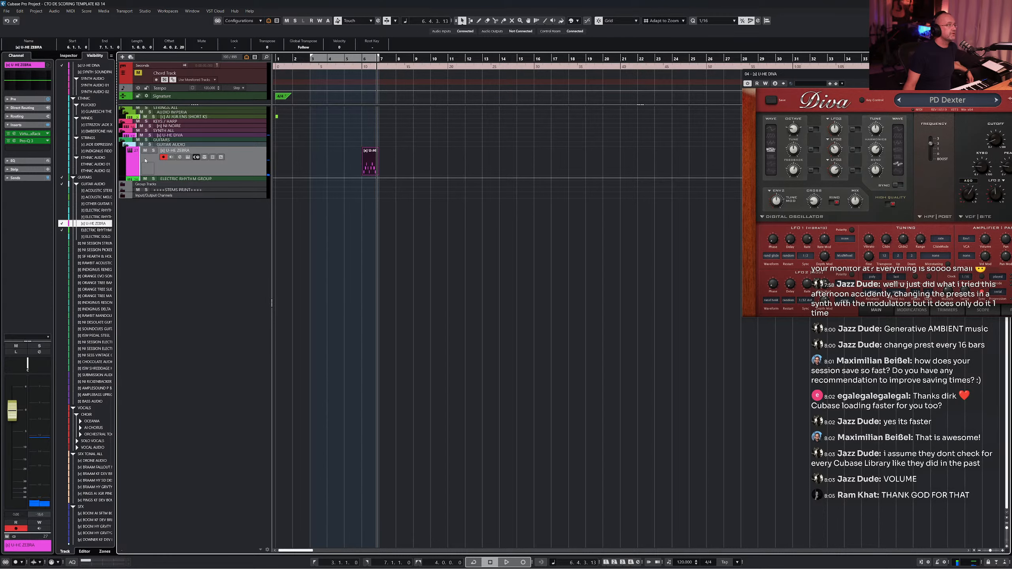
{"action": "left_click_drag", "start_coordinate": [178, 172], "coordinate": [159, 134]}
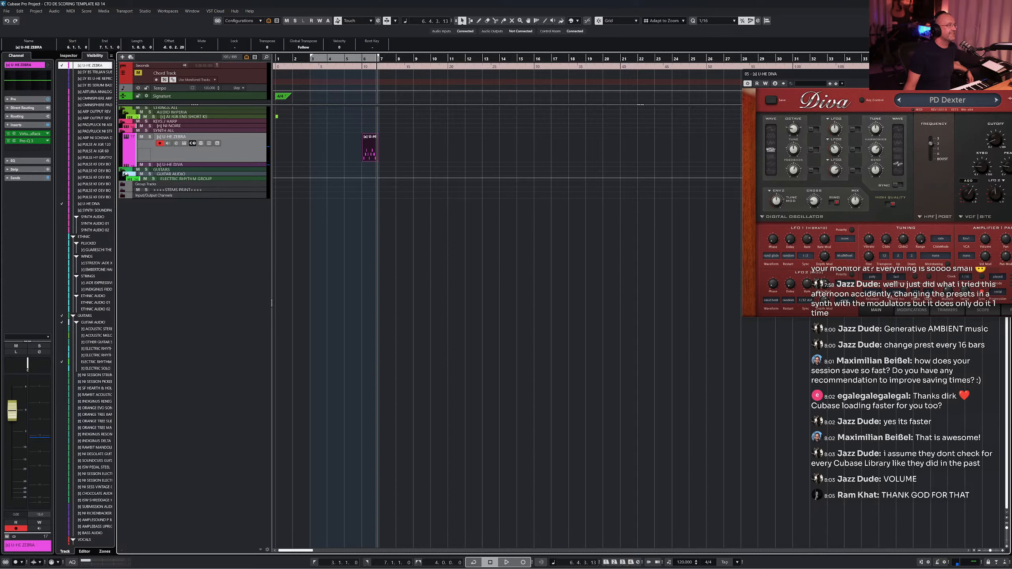
- Show all hidden tracks again through the Visibility options and scroll through the project
{"action": "left_click", "coordinate": [128, 175]}
{"action": "right_click", "coordinate": [85, 167]}
{"action": "left_click", "coordinate": [91, 173]}
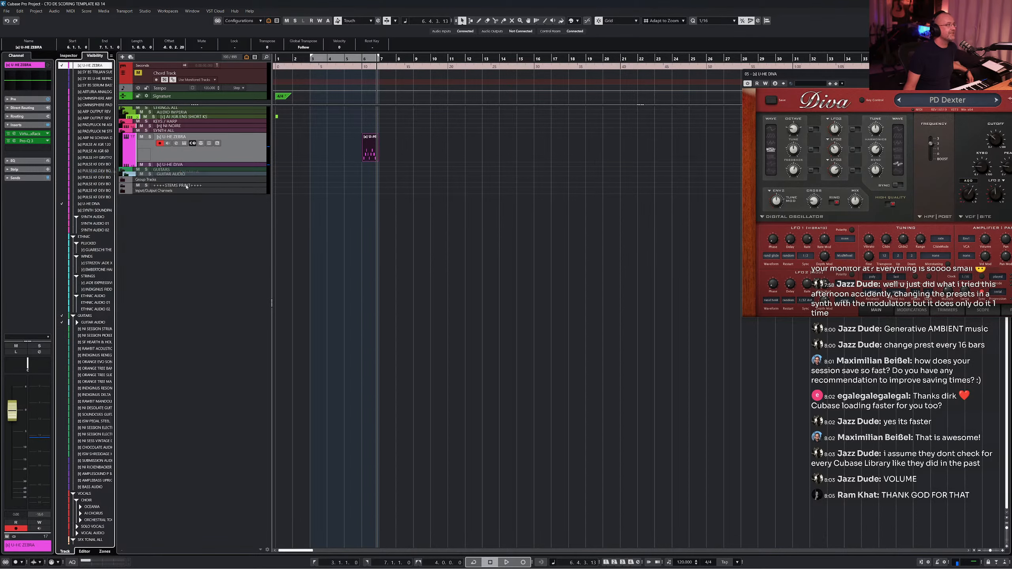
{"action": "scroll", "coordinate": [427, 225], "scroll_direction": "down", "scroll_amount": 15}
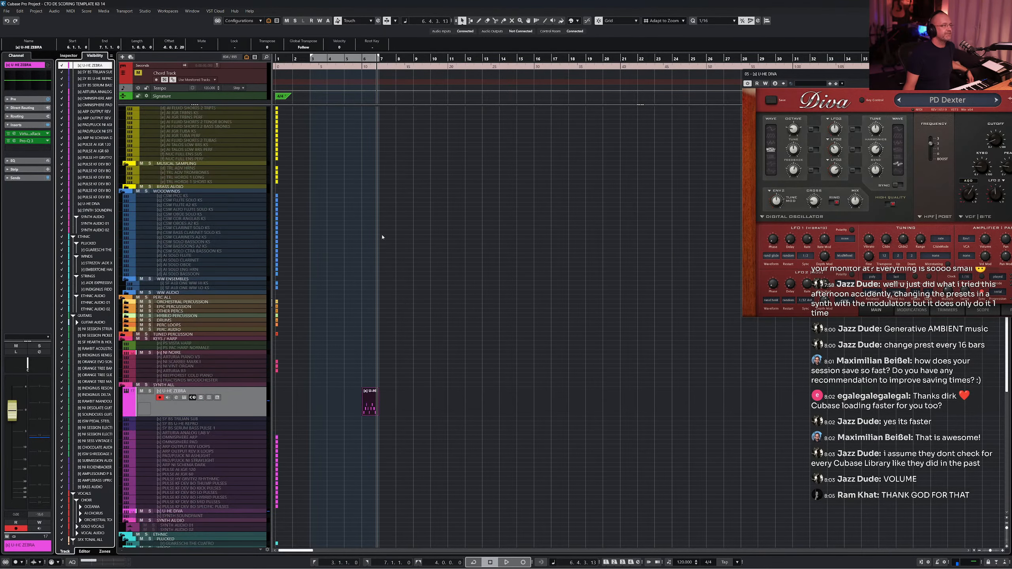
{"action": "scroll", "coordinate": [251, 270], "scroll_direction": "down", "scroll_amount": 5}
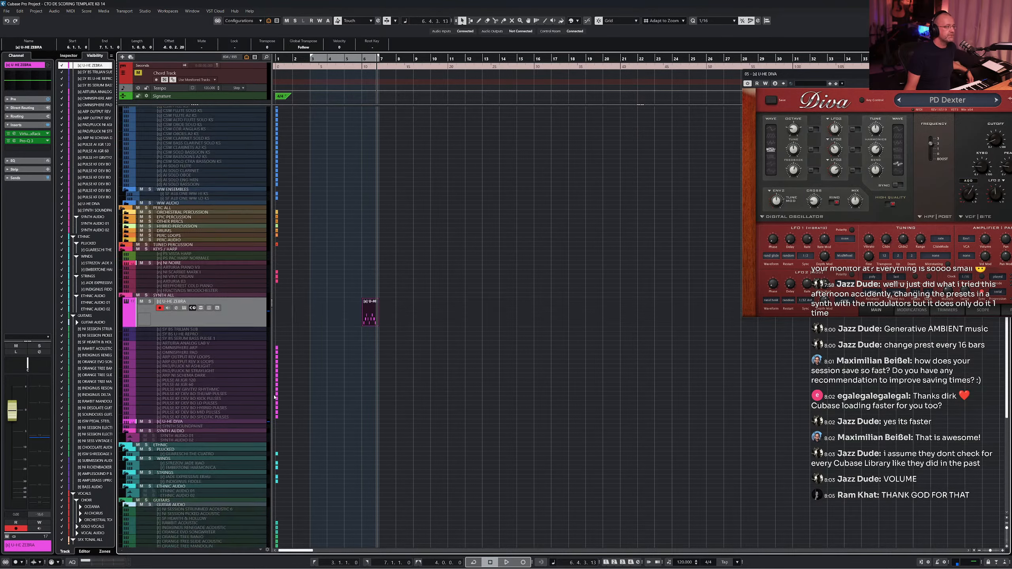
- Reorder the U-HE DIVA and ZEBRA tracks in the project and again in the MixConsole window
{"action": "left_click_drag", "start_coordinate": [248, 224], "coordinate": [146, 319]}
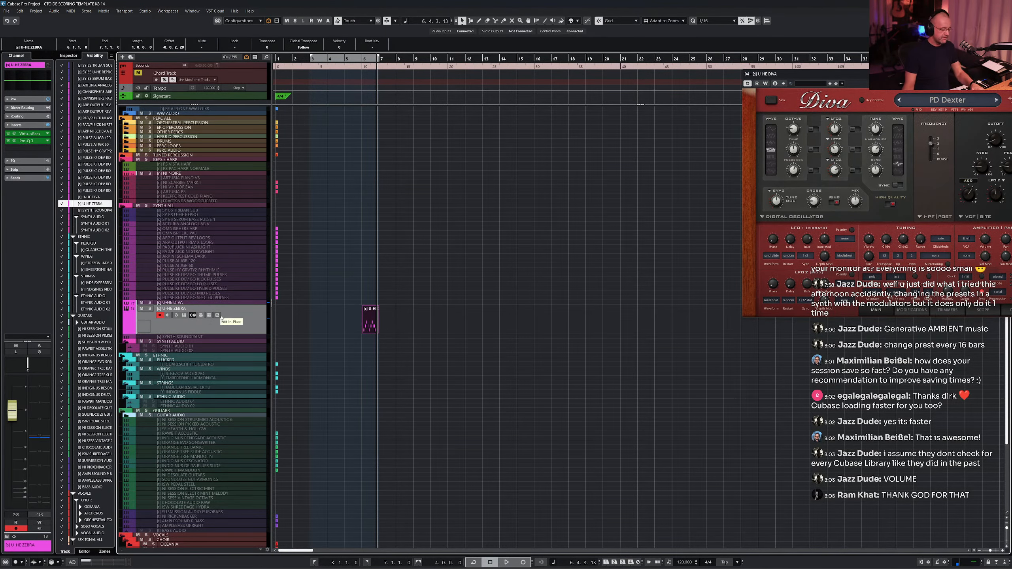
{"action": "key", "text": "F3"}
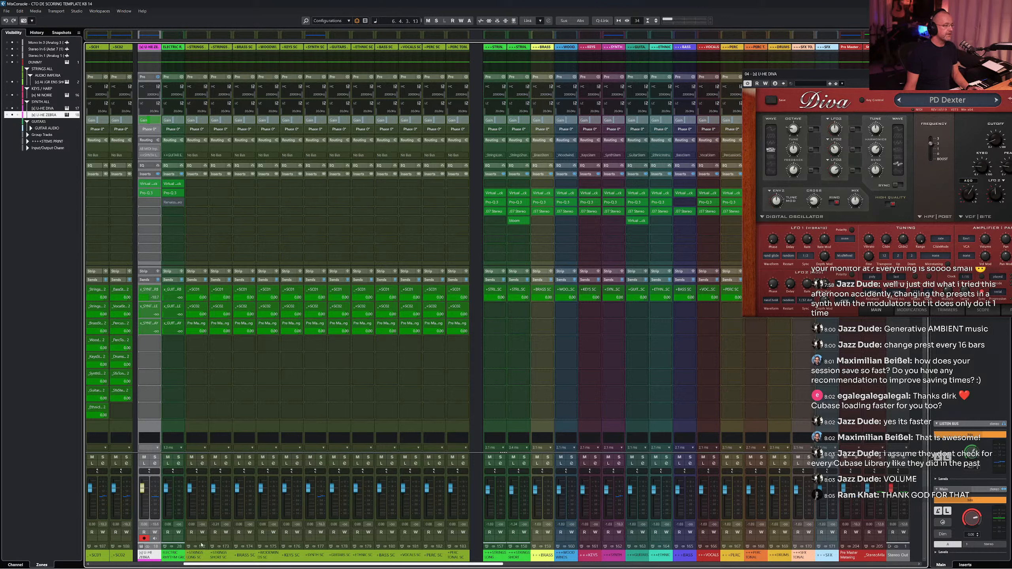
{"action": "left_click_drag", "start_coordinate": [208, 564], "coordinate": [139, 566]}
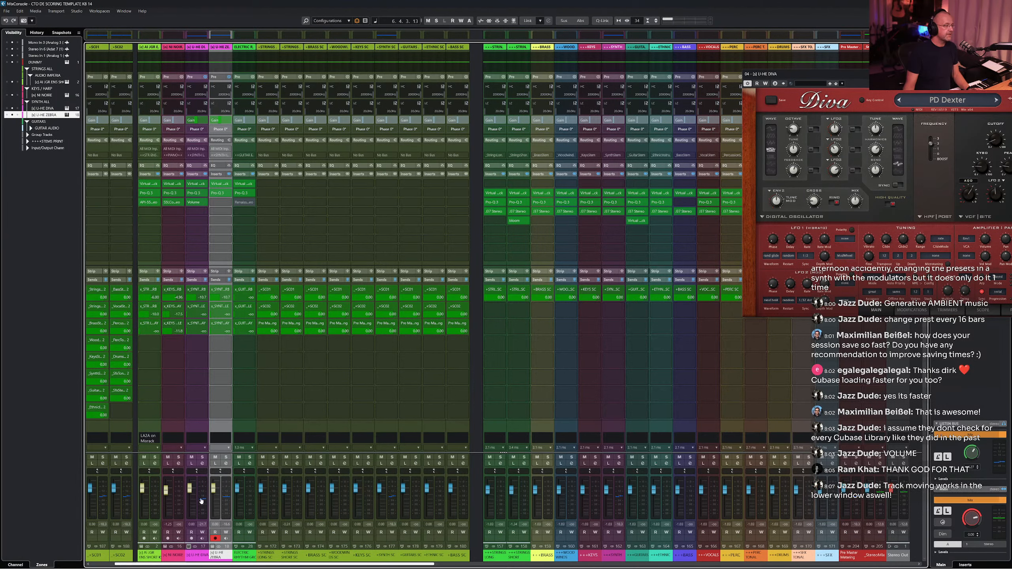
{"action": "left_click_drag", "start_coordinate": [222, 430], "coordinate": [188, 427]}
{"action": "key", "text": "F3"}
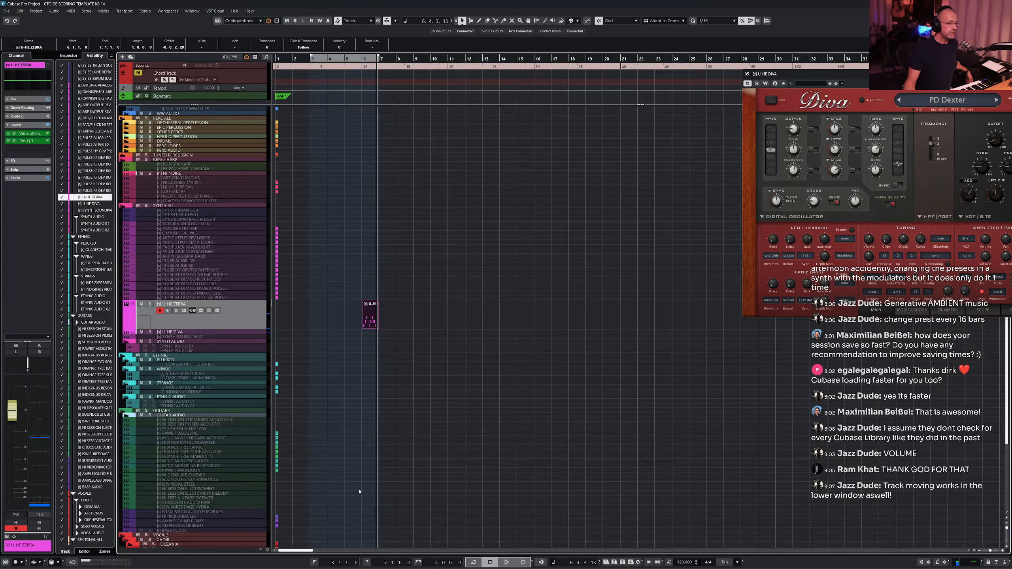
- Open the MixConsole in the lower zone, enlarge it and move the U-HE ZEBRA channel one position left
{"action": "key", "text": "alt+F3"}
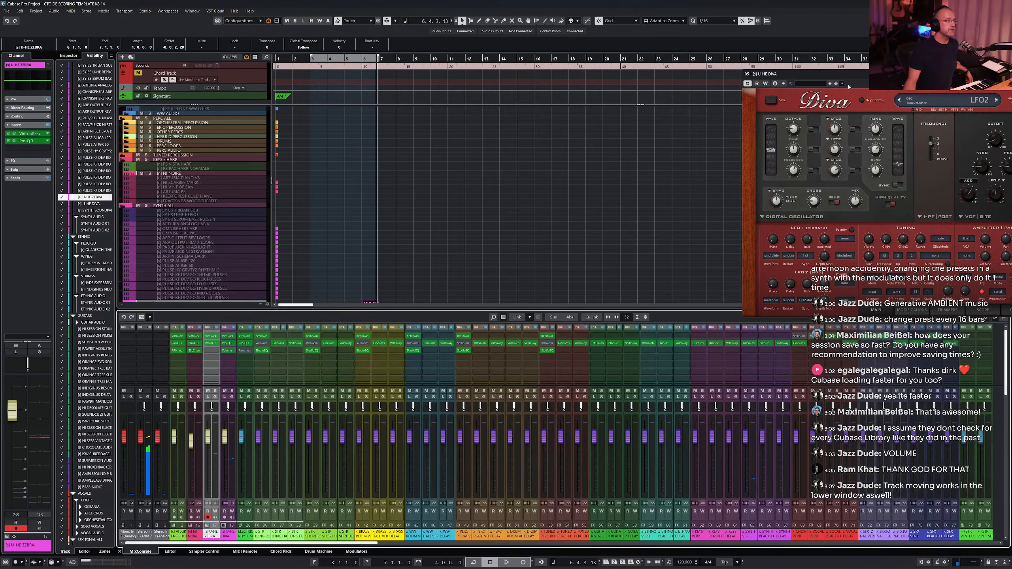
{"action": "left_click_drag", "start_coordinate": [479, 311], "coordinate": [481, 174]}
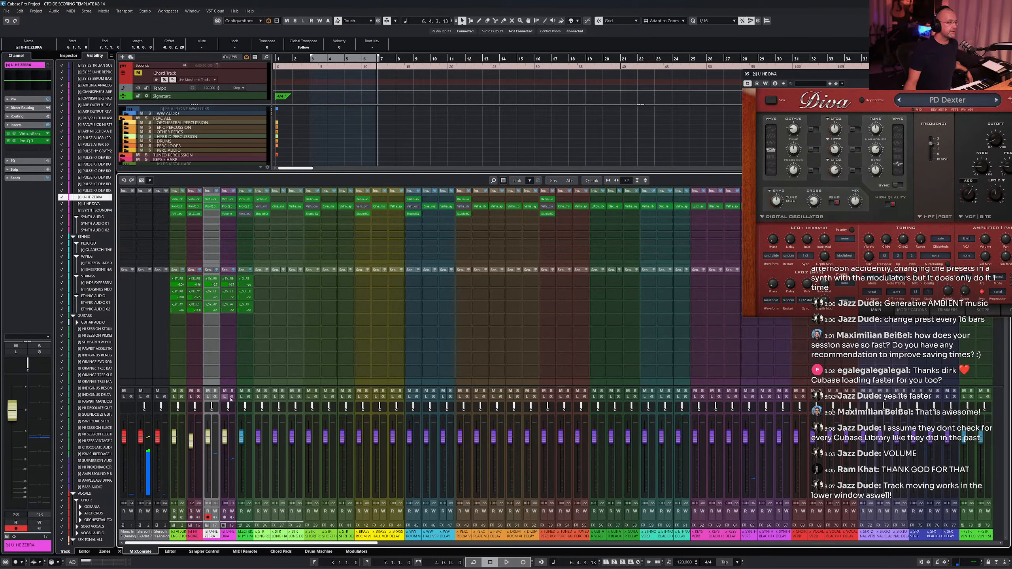
{"action": "left_click", "coordinate": [233, 384]}
{"action": "left_click_drag", "start_coordinate": [233, 384], "coordinate": [212, 386]}
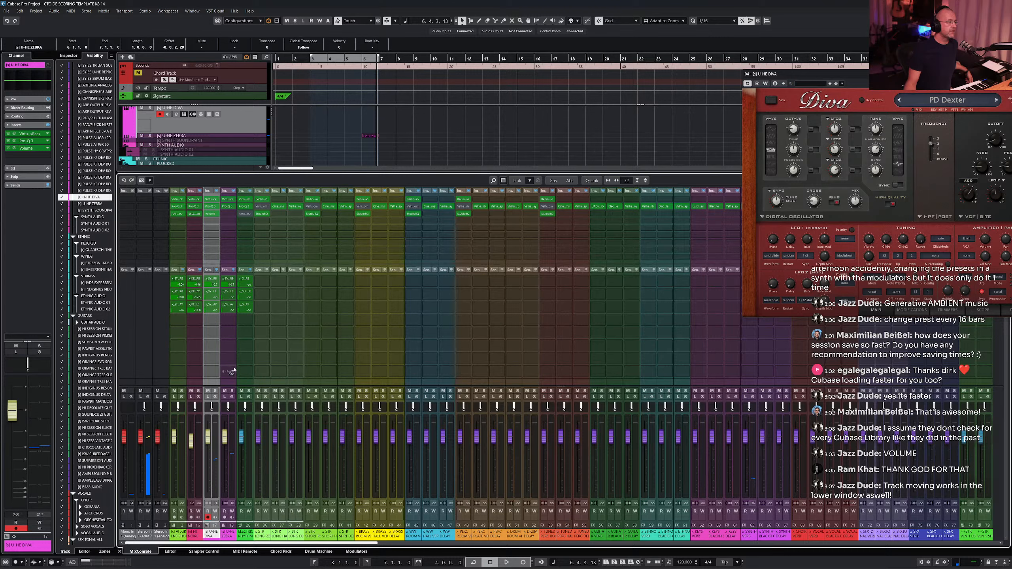
{"action": "left_click", "coordinate": [234, 431]}
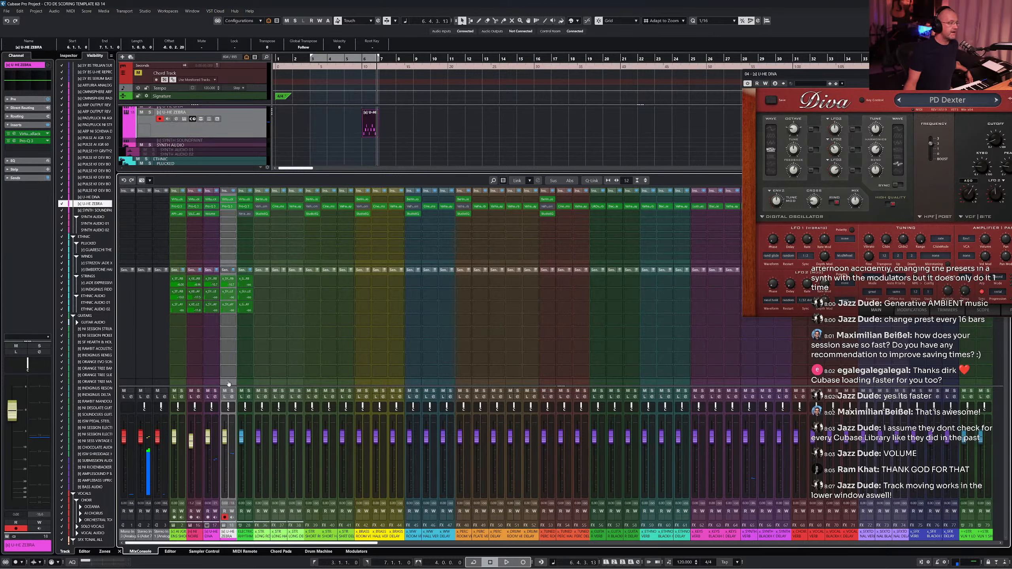
{"action": "left_click", "coordinate": [227, 271]}
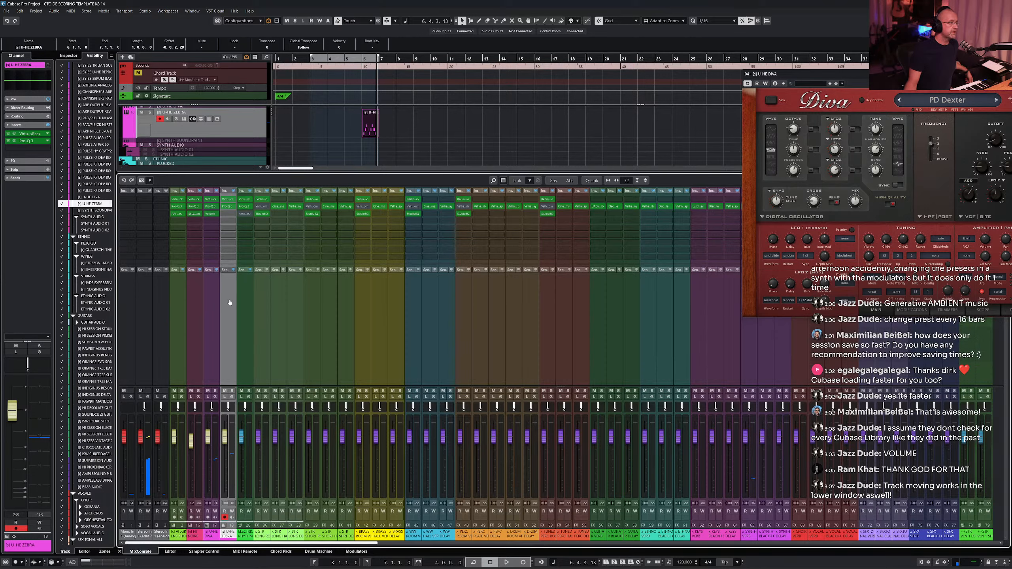
{"action": "left_click", "coordinate": [225, 271]}
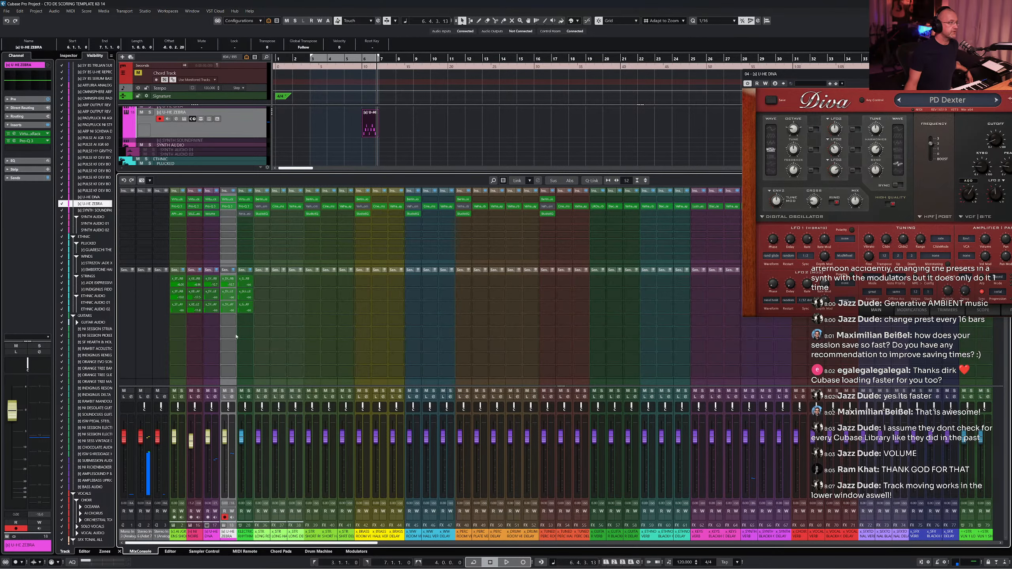
- Shrink the lower zone and reorder the U-HE DIVA and ZEBRA channels within the lower MixConsole
{"action": "left_click_drag", "start_coordinate": [239, 178], "coordinate": [239, 341]}
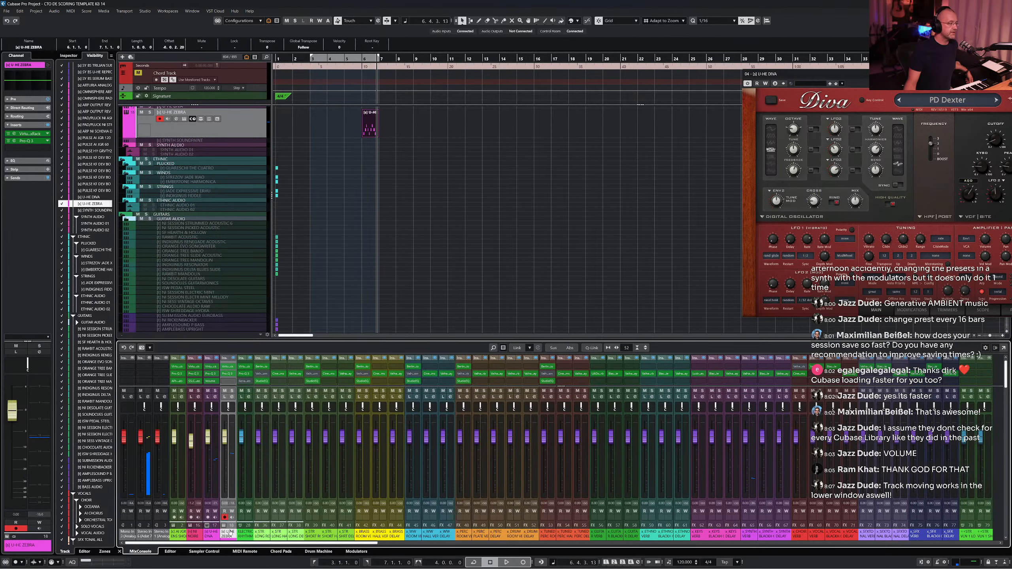
{"action": "mouse_move", "coordinate": [227, 535]}
{"action": "left_mouse_down"}
{"action": "mouse_move", "coordinate": [208, 536]}
{"action": "mouse_move", "coordinate": [228, 537]}
{"action": "left_mouse_up"}
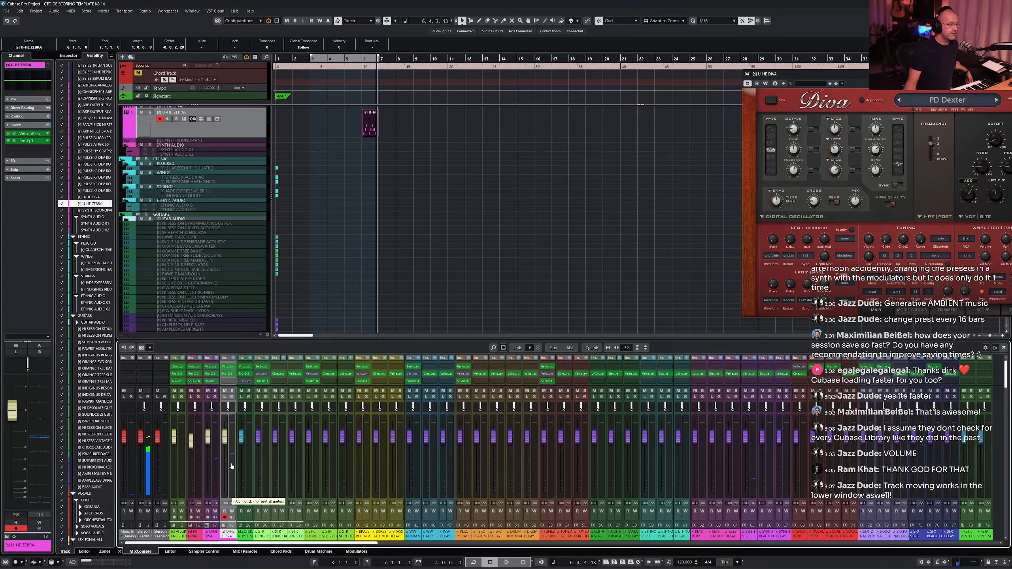
{"action": "left_click_drag", "start_coordinate": [232, 467], "coordinate": [216, 470]}
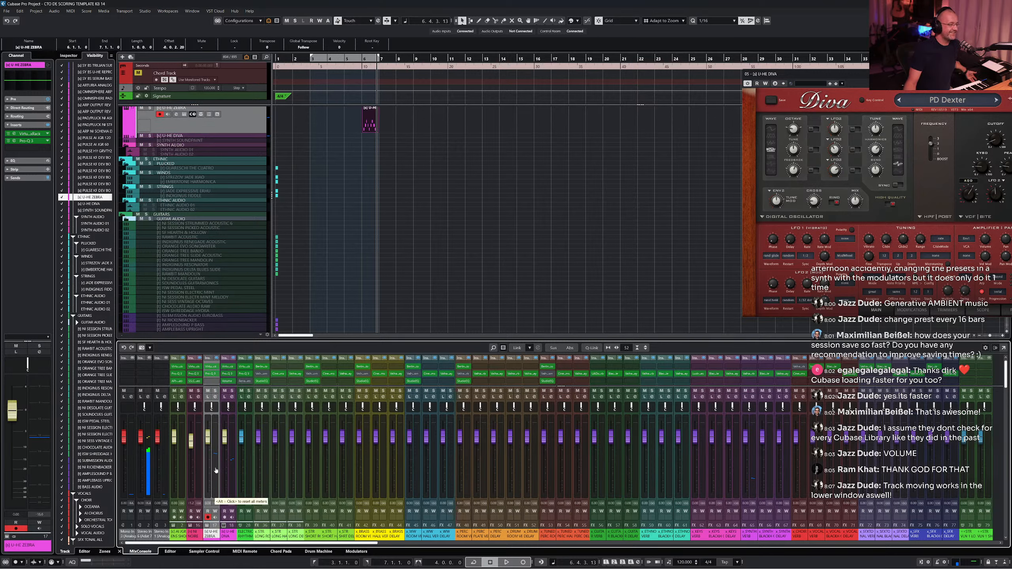
{"action": "left_click", "coordinate": [232, 475]}
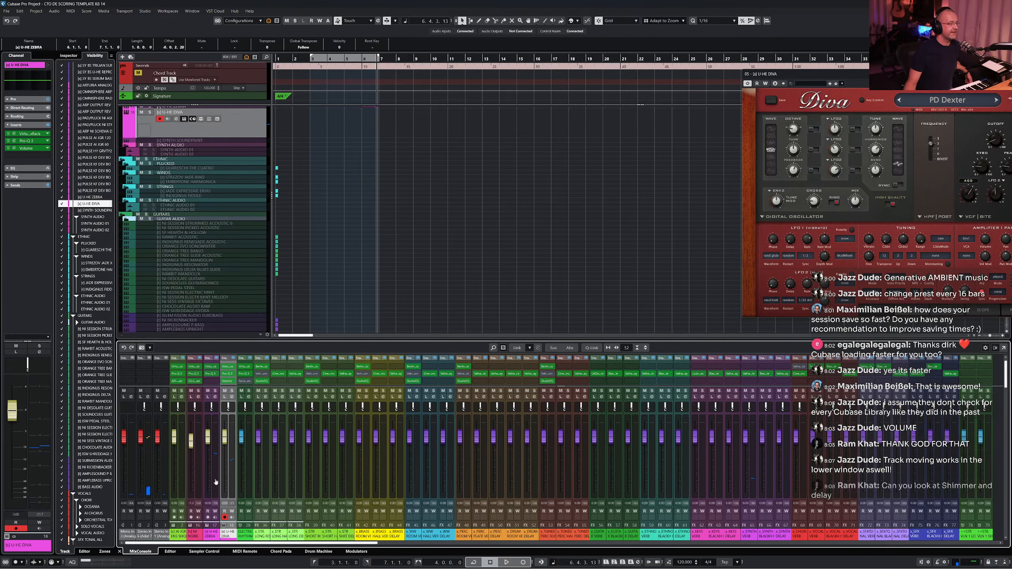
{"action": "left_click", "coordinate": [217, 488]}
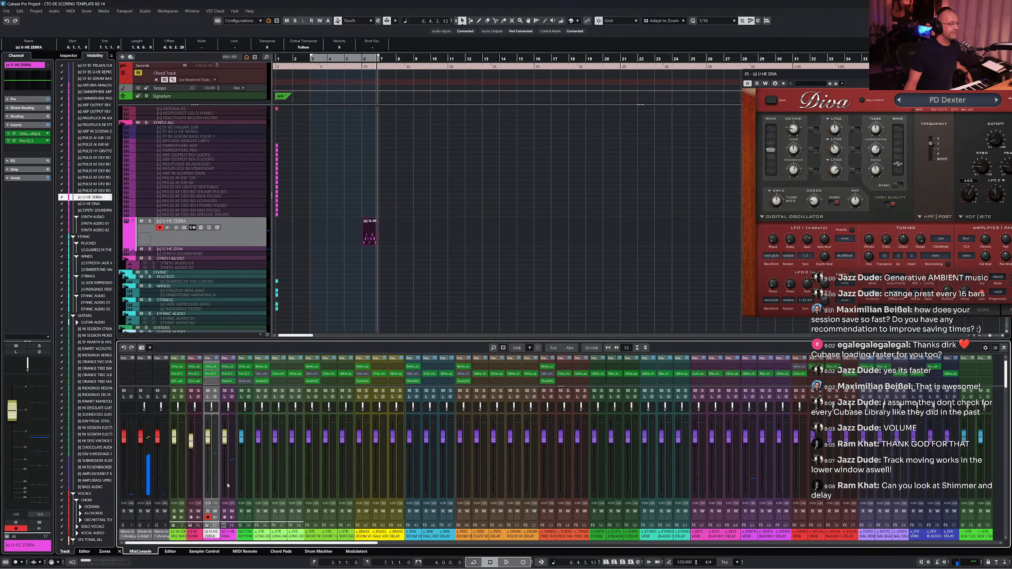
{"action": "left_click", "coordinate": [231, 488]}
{"action": "left_click_drag", "start_coordinate": [231, 494], "coordinate": [211, 484]}
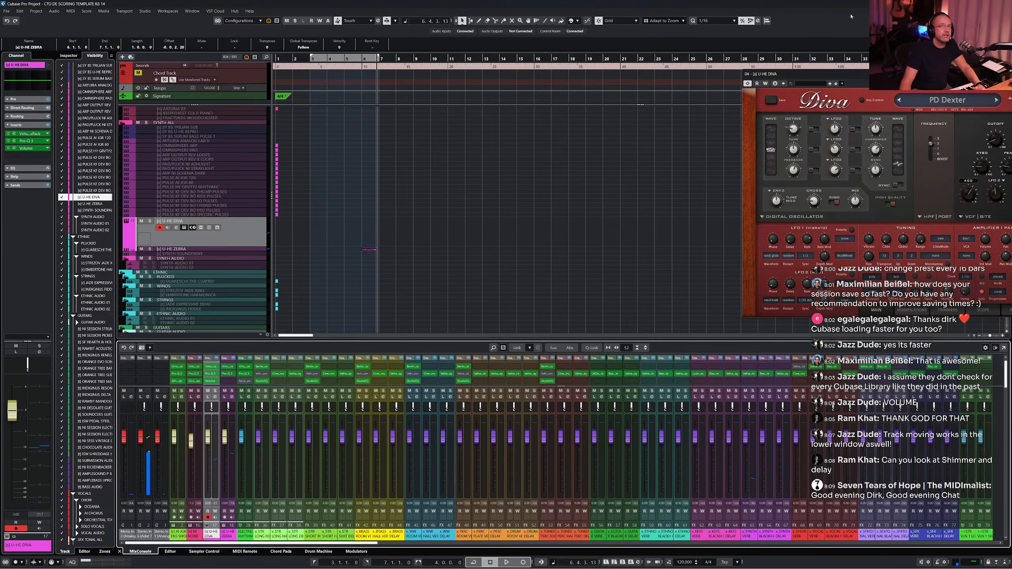
- Hide the lower zone and switch to the Inspector for the U-HE DIVA track
{"action": "left_click", "coordinate": [989, 20]}
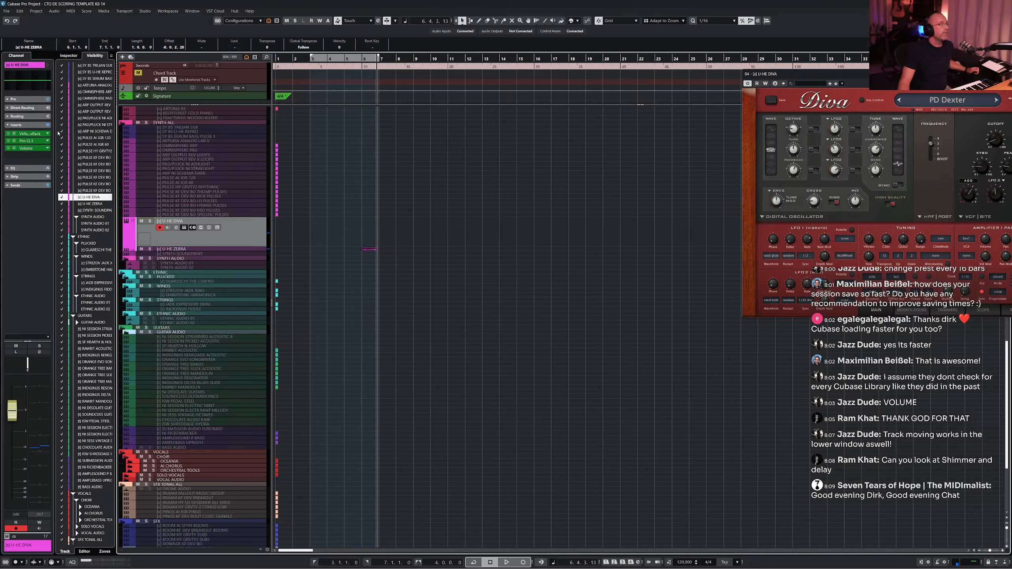
{"action": "left_click", "coordinate": [69, 56]}
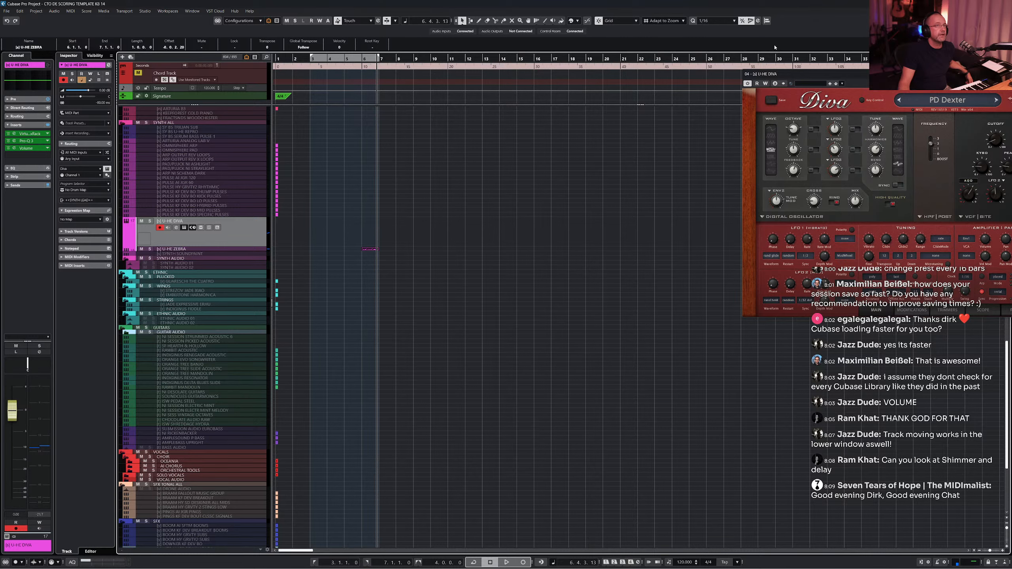
- Move the Diva plug-in window to the centre and show its modulators section
{"action": "left_click_drag", "start_coordinate": [783, 80], "coordinate": [409, 76]}
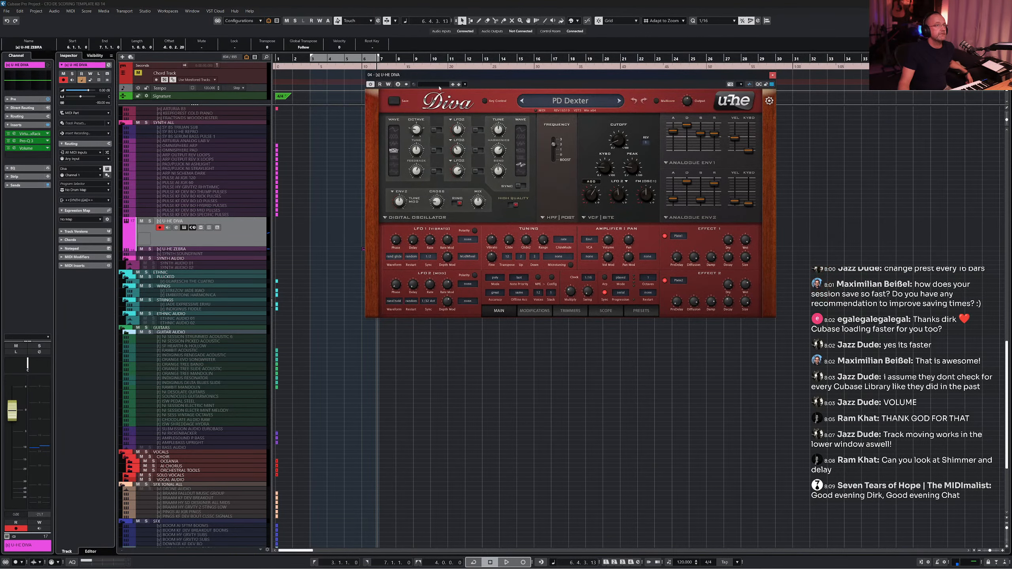
{"action": "left_click", "coordinate": [749, 84]}
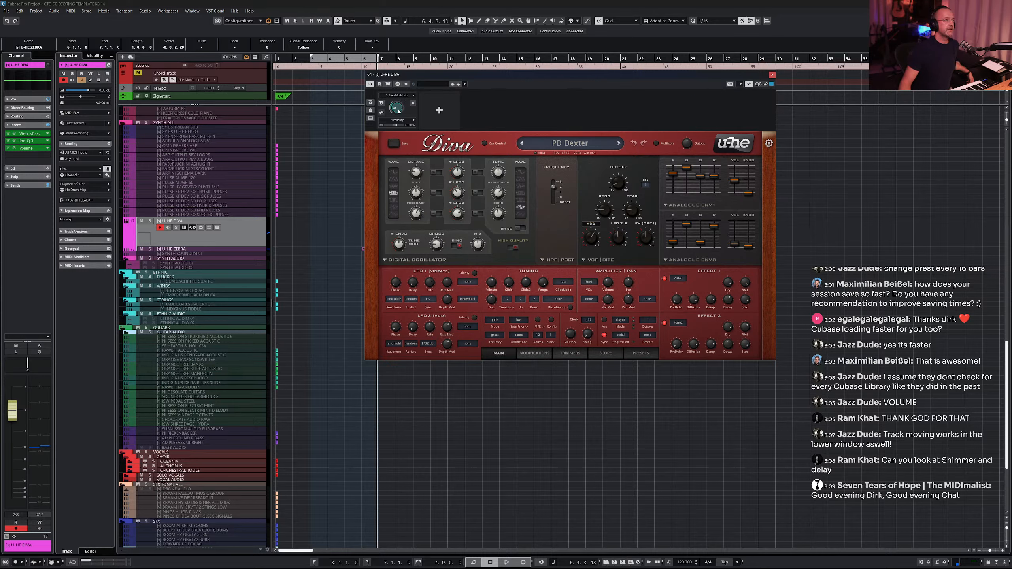
- Open the Volume insert of the Diva track, check its modulation connections and close it
{"action": "left_click", "coordinate": [14, 148]}
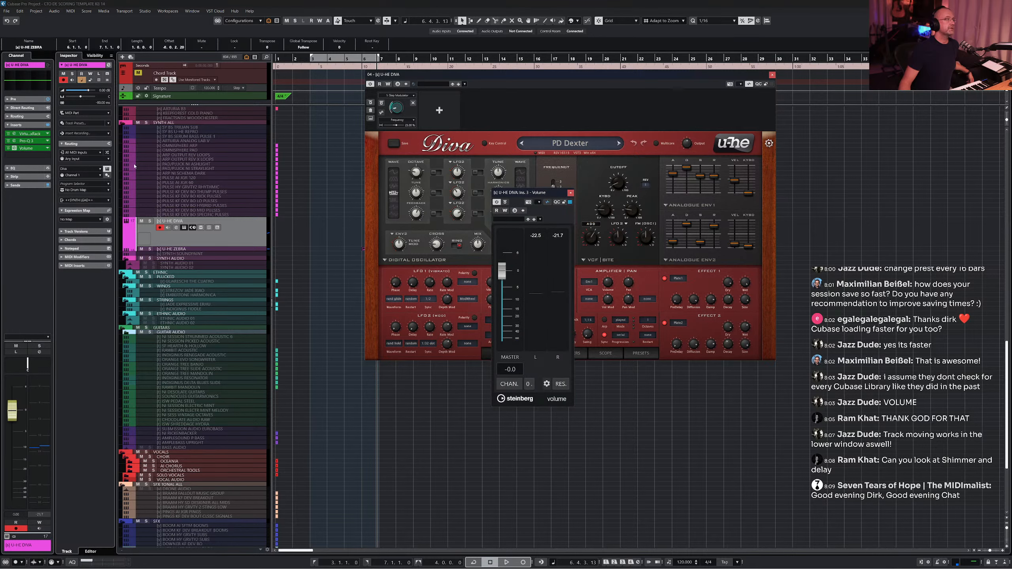
{"action": "left_click", "coordinate": [547, 201]}
{"action": "left_click_drag", "start_coordinate": [547, 193], "coordinate": [507, 206]}
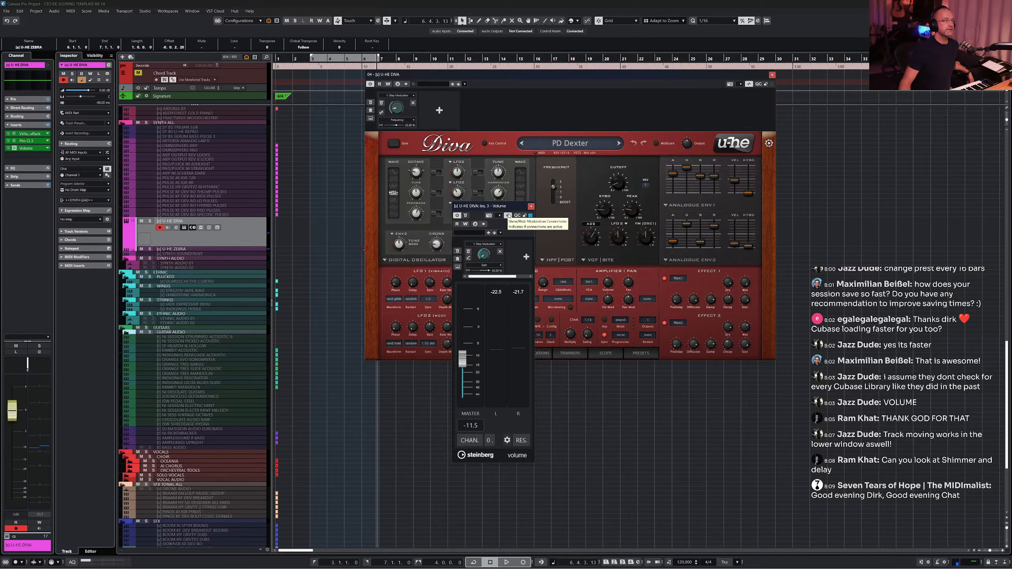
{"action": "left_click", "coordinate": [509, 216]}
{"action": "left_click", "coordinate": [531, 207]}
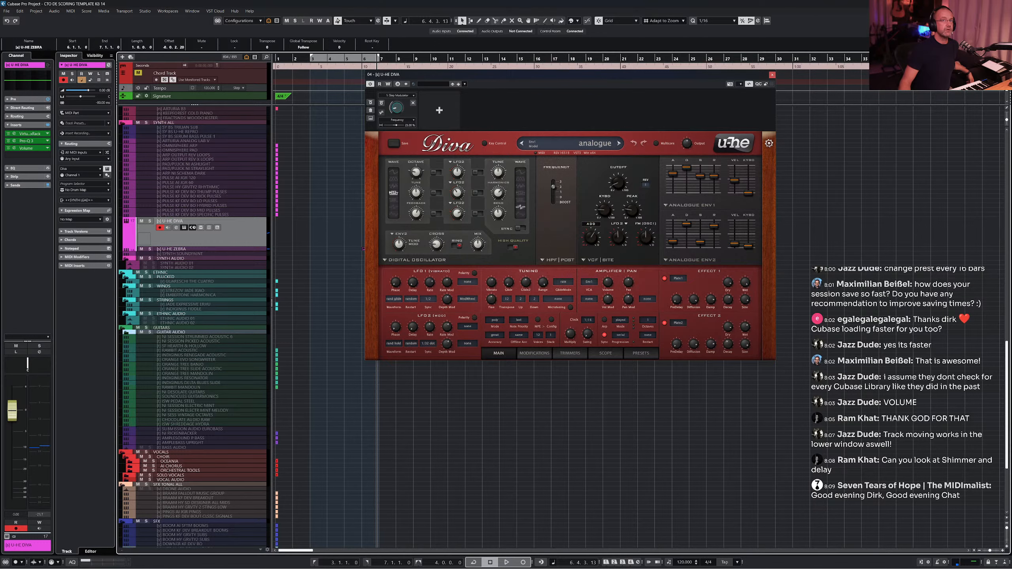
- Open the Modulators page in the lower zone and remove all modulators from the U-HE DIVA track
{"action": "key", "text": "alt+F3"}
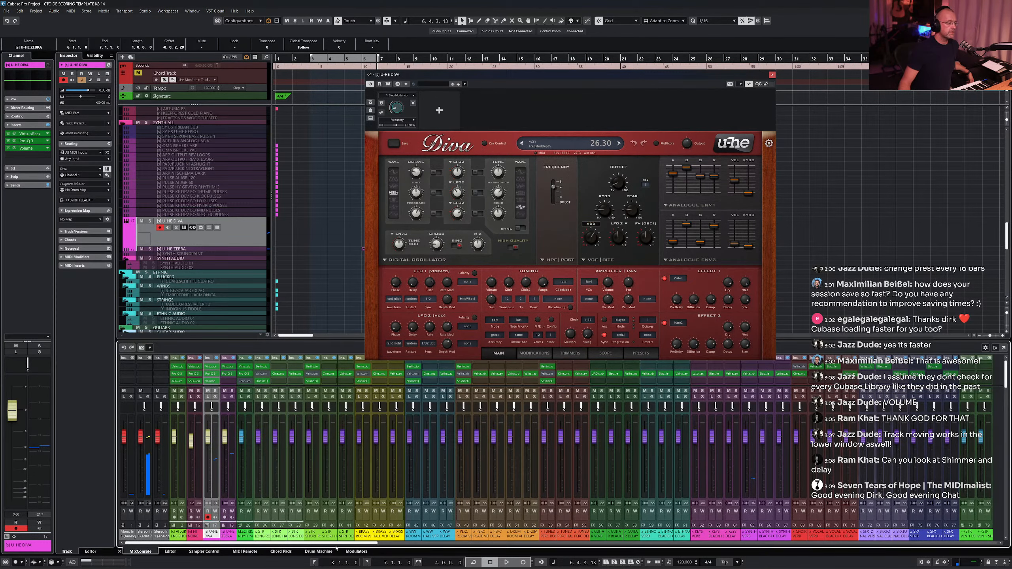
{"action": "left_click", "coordinate": [356, 551]}
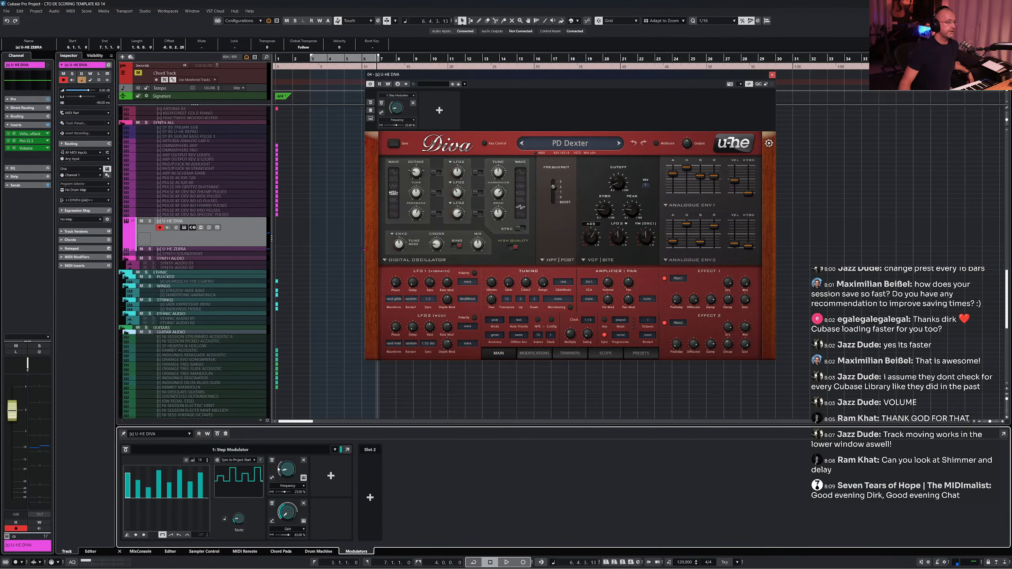
{"action": "left_click", "coordinate": [226, 433]}
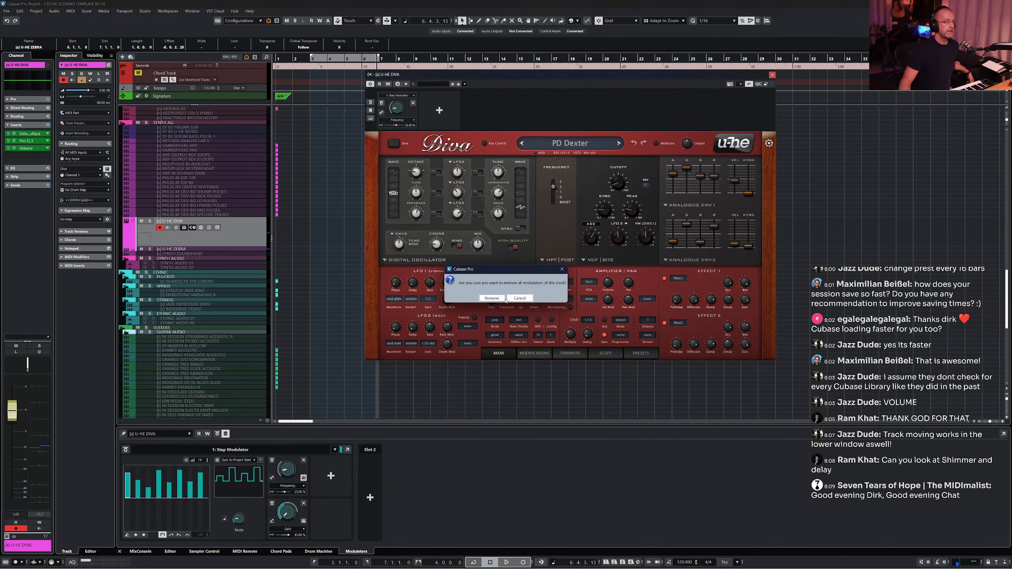
{"action": "left_click", "coordinate": [492, 298]}
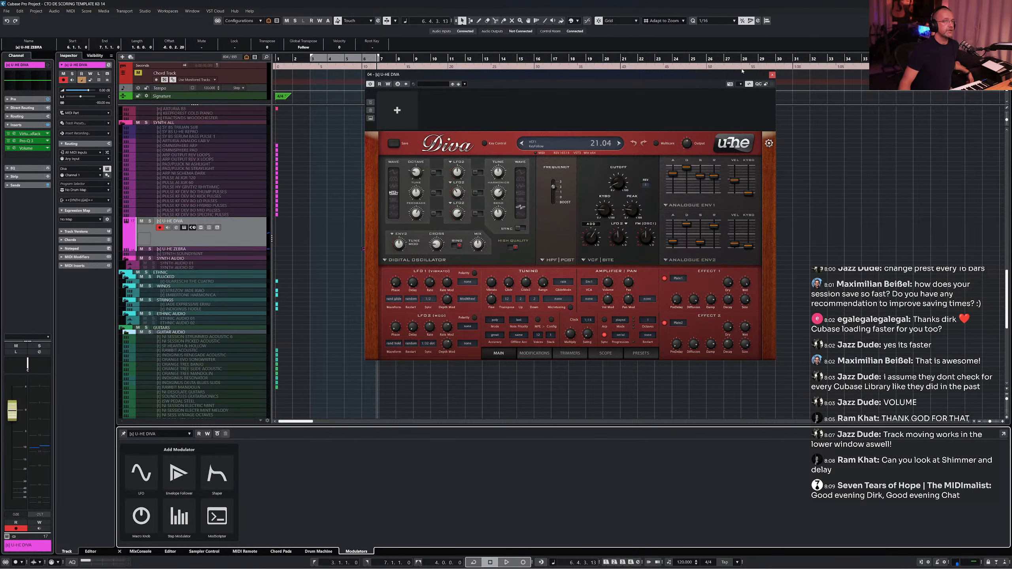
- Close the Diva plug-in window and delete the MIDI part on the U-HE ZEBRA track
{"action": "left_click", "coordinate": [772, 75]}
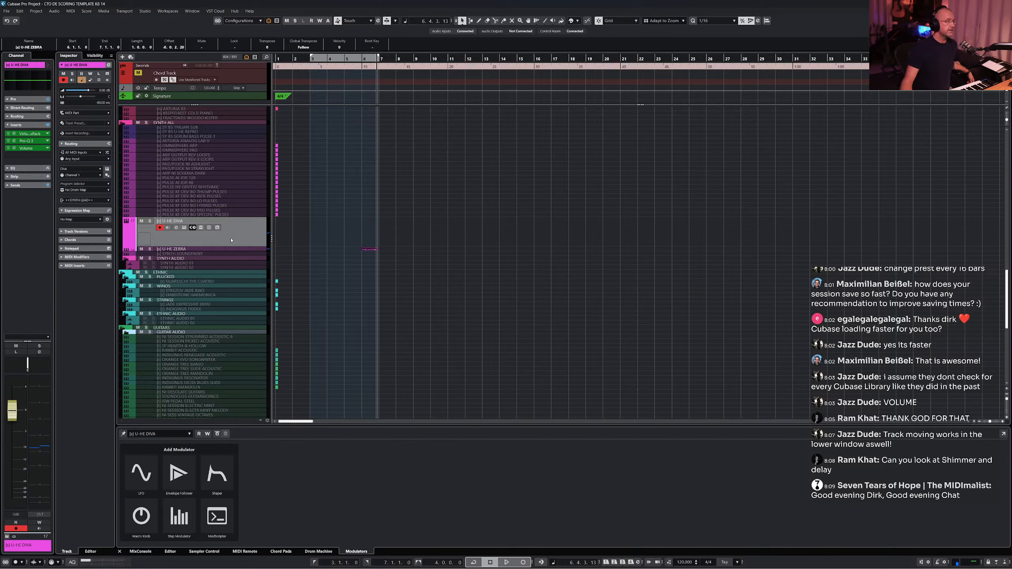
{"action": "left_click", "coordinate": [222, 249]}
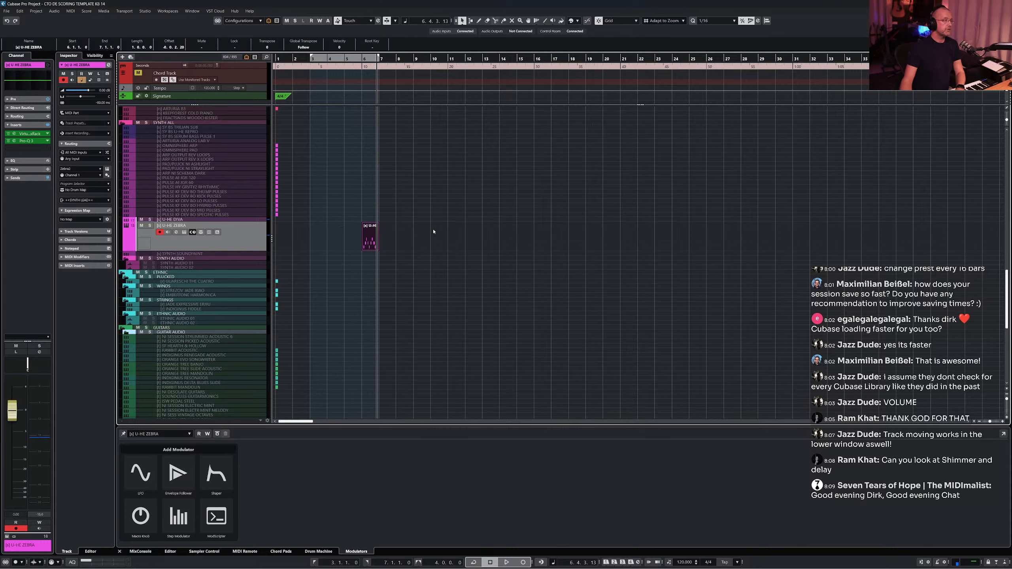
{"action": "key", "text": "Delete"}
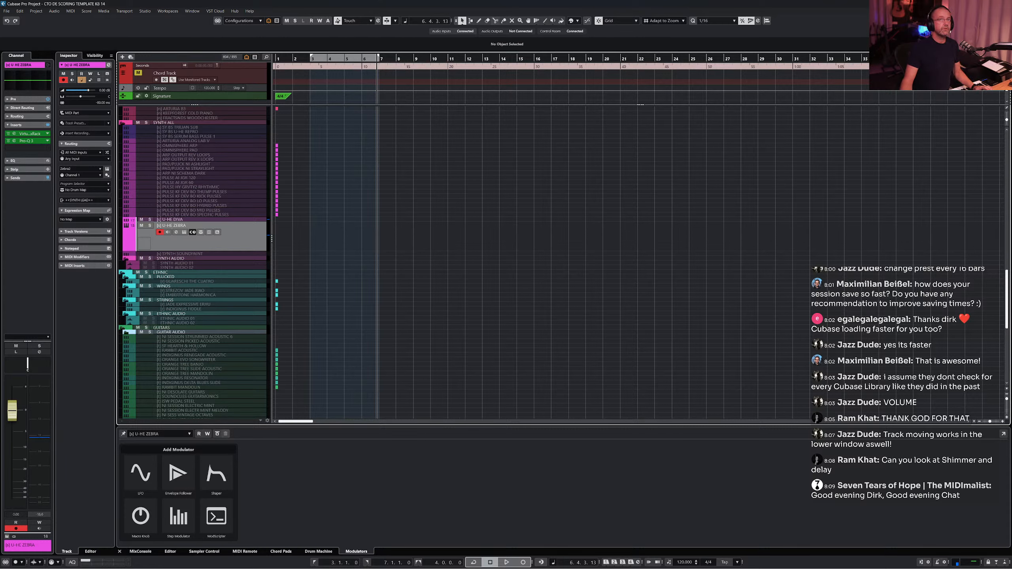
- Hide the lower zone and search the insert plug-in list of the U-HE ZEBRA track for del
{"action": "key", "text": "ctrl+alt+b"}
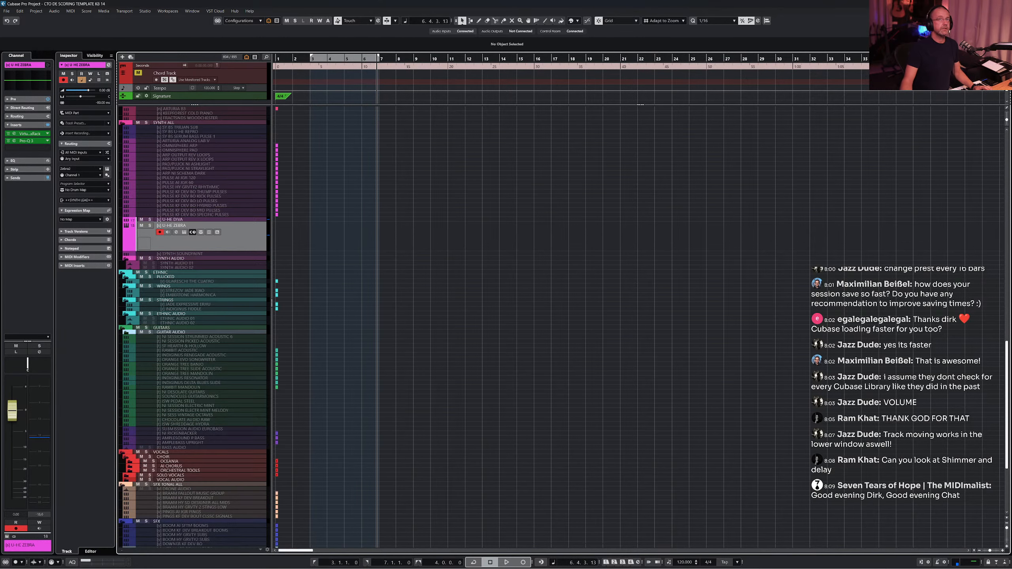
{"action": "left_click", "coordinate": [46, 149]}
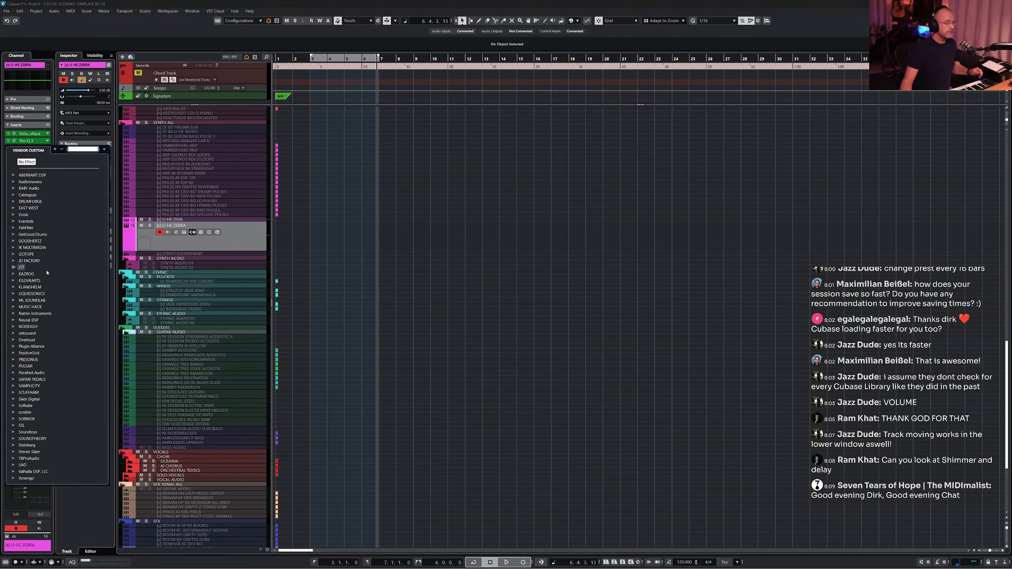
{"action": "type", "text": "del"}
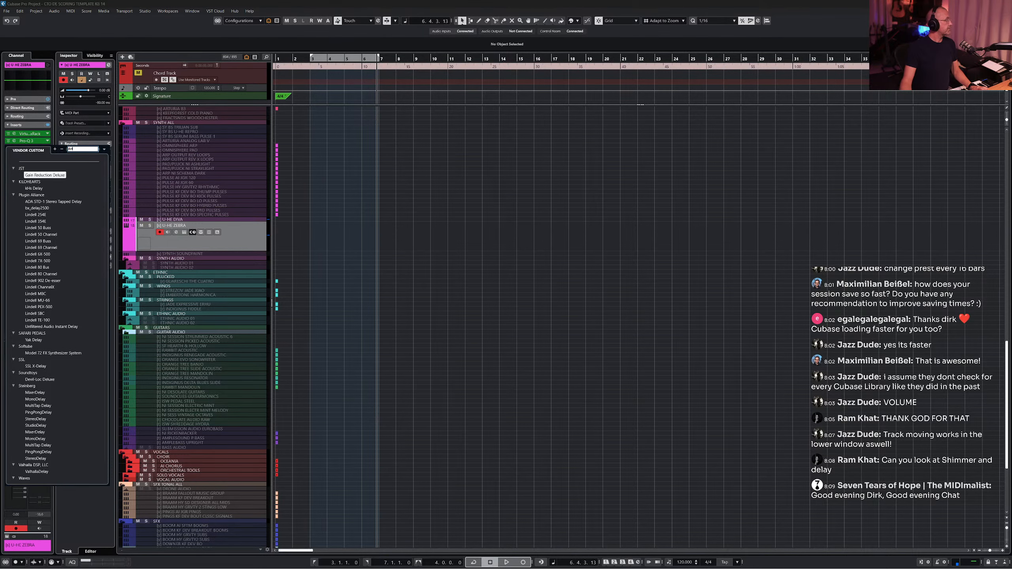
{"action": "key", "text": "Escape"}
- Switch to the web browser and search Google for cubase 14 new features
{"action": "left_click_drag", "start_coordinate": [0, 160], "coordinate": [557, 0]}
{"action": "type", "text": "stei"}
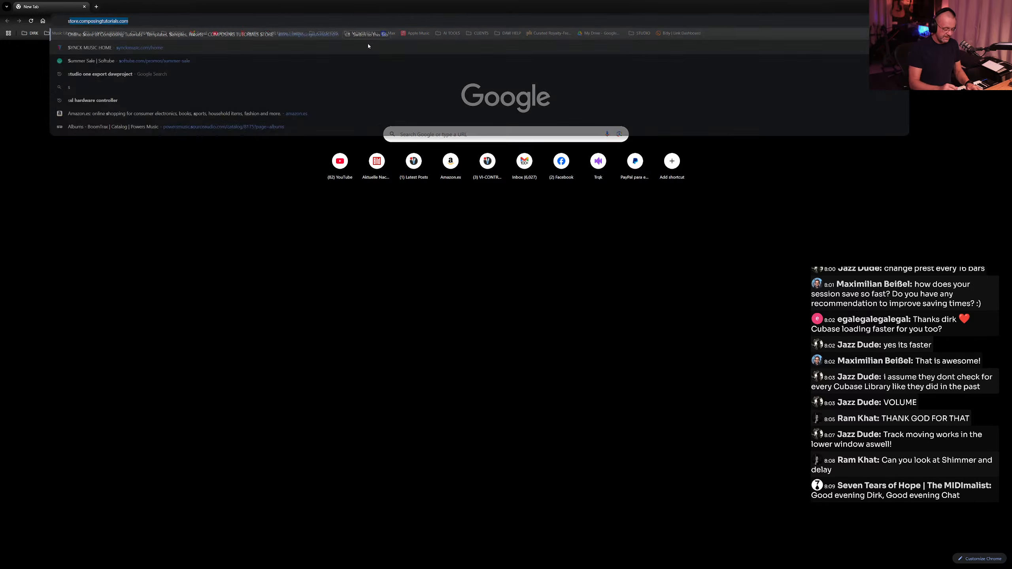
{"action": "key", "text": "BackSpace"}
{"action": "key", "text": "BackSpace"}
{"action": "key", "text": "BackSpace"}
{"action": "key", "text": "BackSpace"}
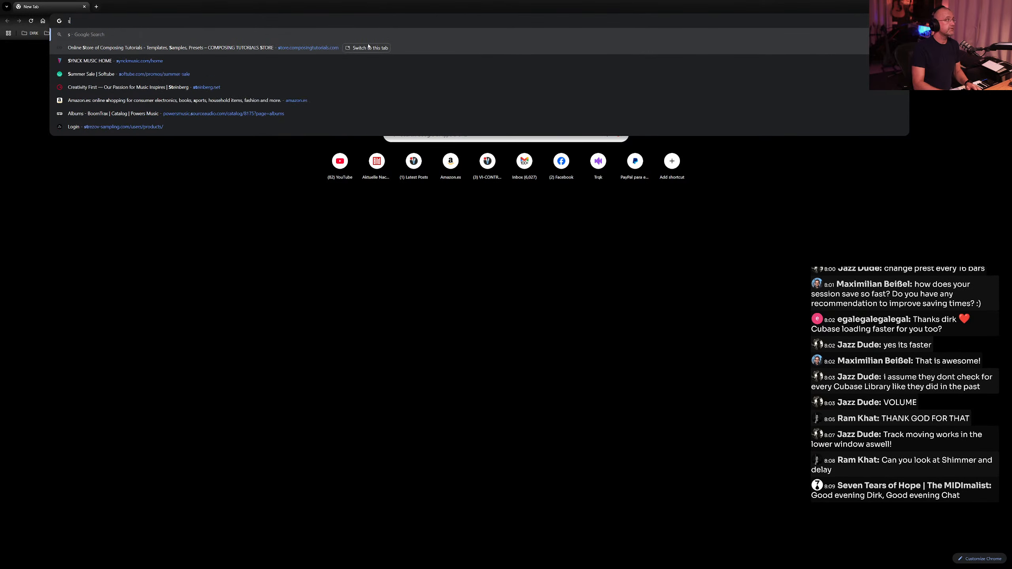
{"action": "type", "text": "cubase 1"}
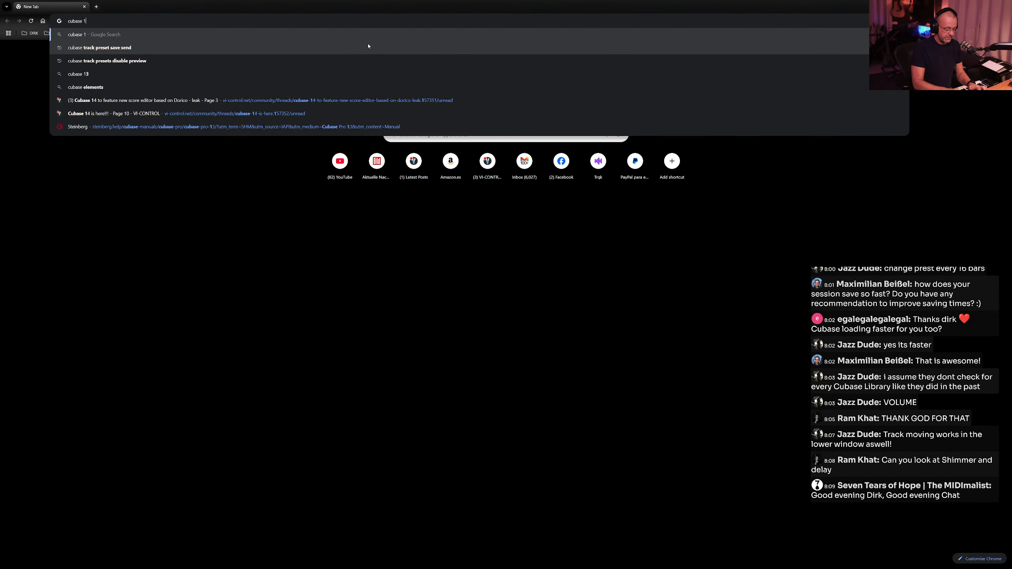
{"action": "type", "text": "4 new featu"}
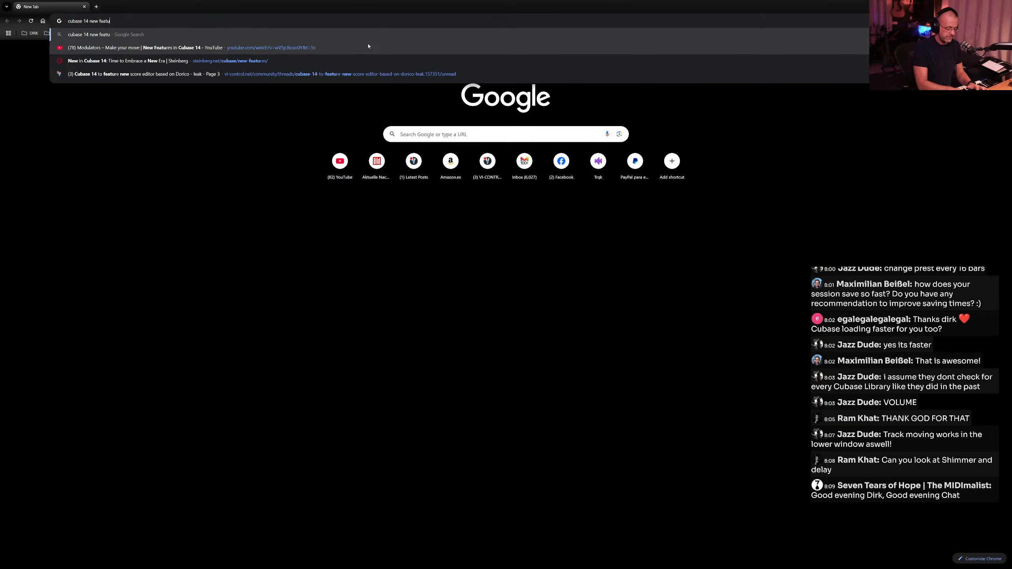
{"action": "type", "text": "res"}
{"action": "key", "text": "Return"}
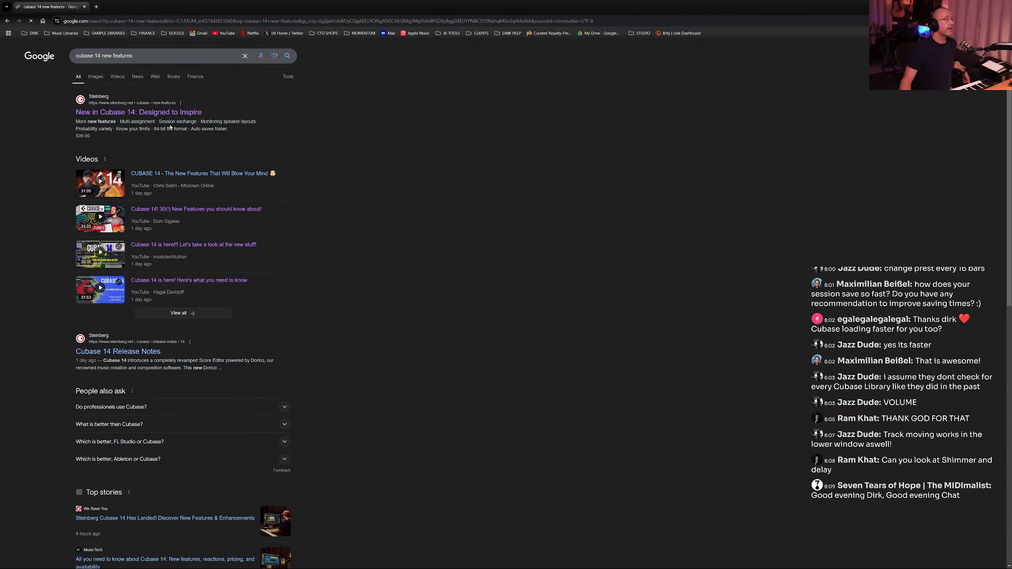
- Open Steinberg's New in Cubase 14 page and scroll through the new effects section
{"action": "left_click", "coordinate": [152, 114]}
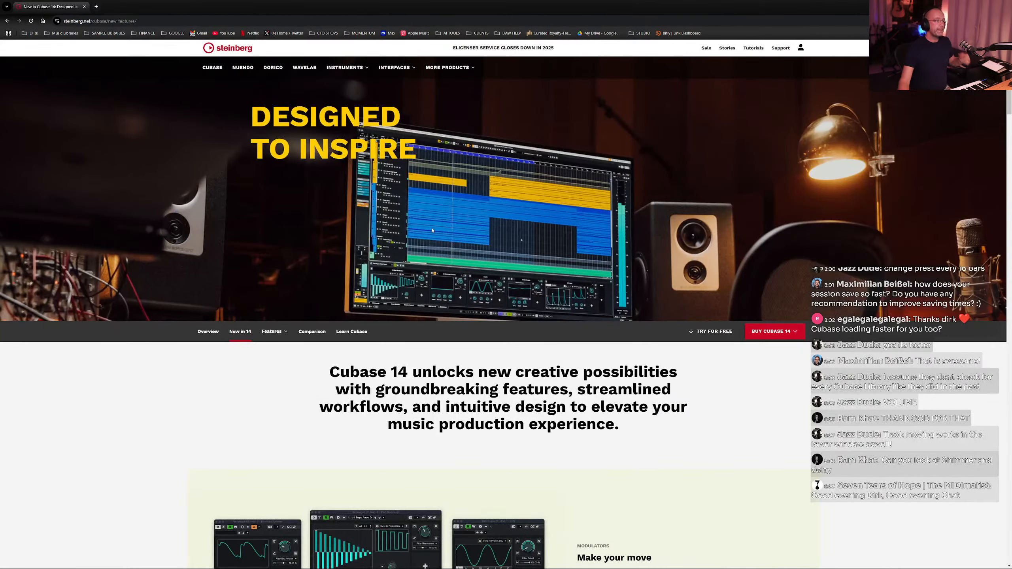
{"action": "scroll", "coordinate": [433, 230], "scroll_direction": "down", "scroll_amount": 15}
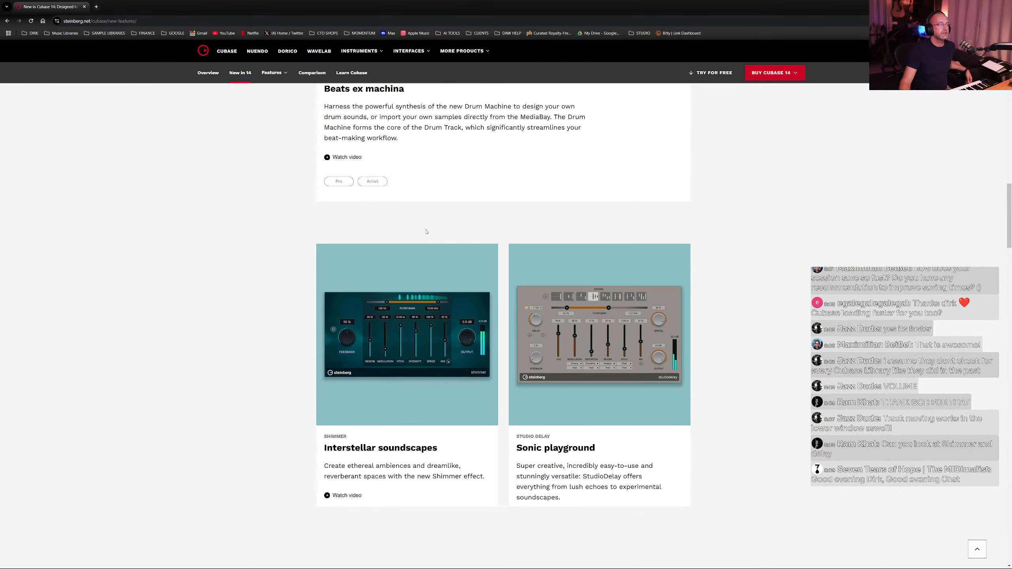
{"action": "scroll", "coordinate": [543, 330], "scroll_direction": "down", "scroll_amount": 2}
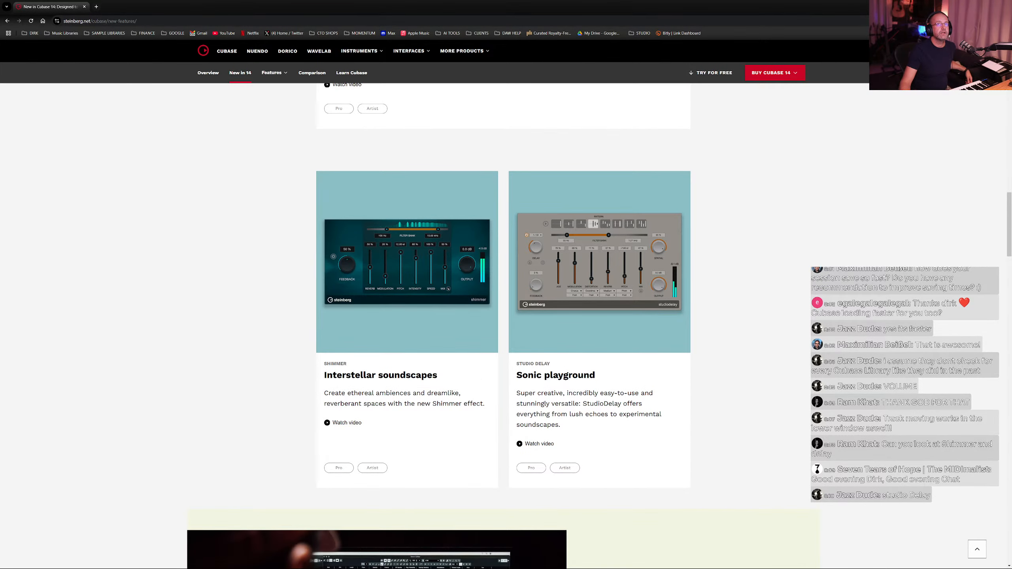
- Return to Cubase and insert StudioDelay on the U-HE ZEBRA track, repositioning its plug-in window
{"action": "key", "text": "alt+Tab"}
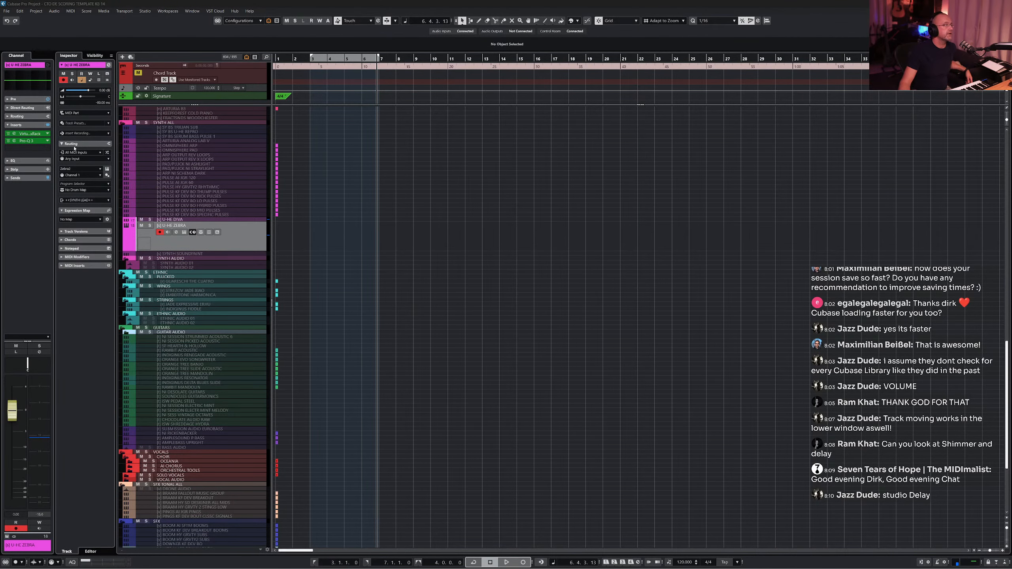
{"action": "left_click", "coordinate": [49, 149]}
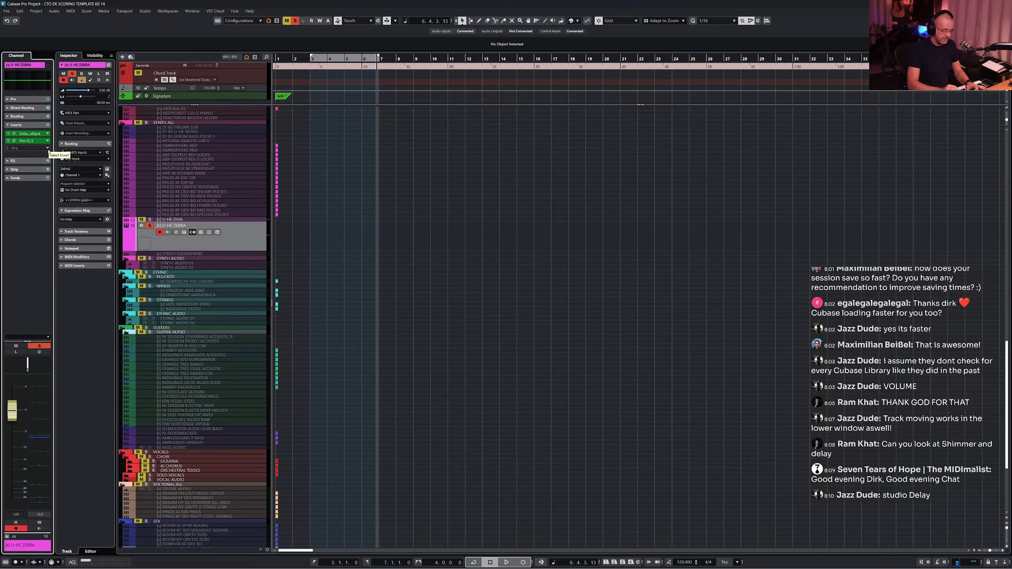
{"action": "key", "text": "shift+d"}
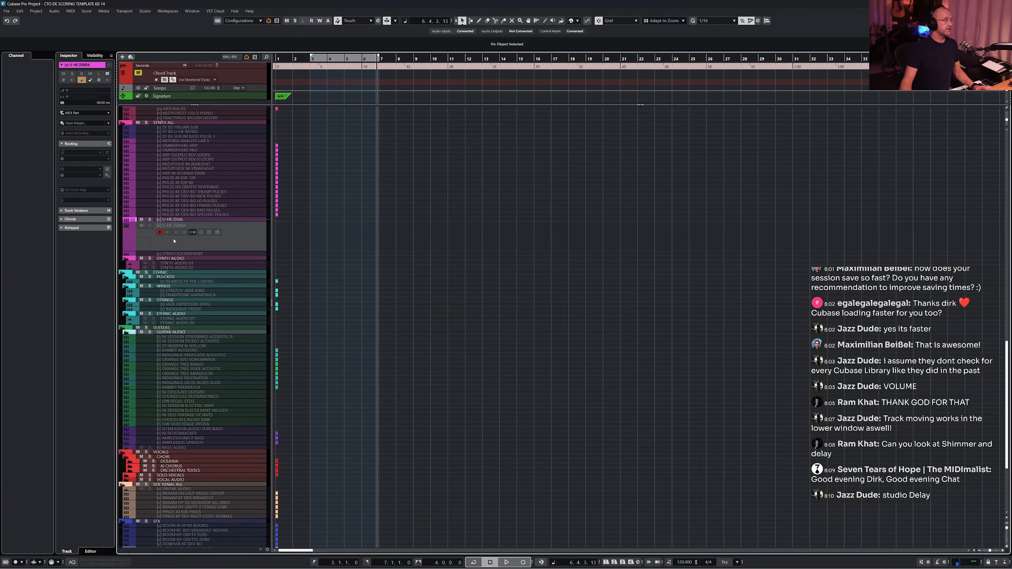
{"action": "key", "text": "shift+d"}
{"action": "left_click", "coordinate": [33, 147]}
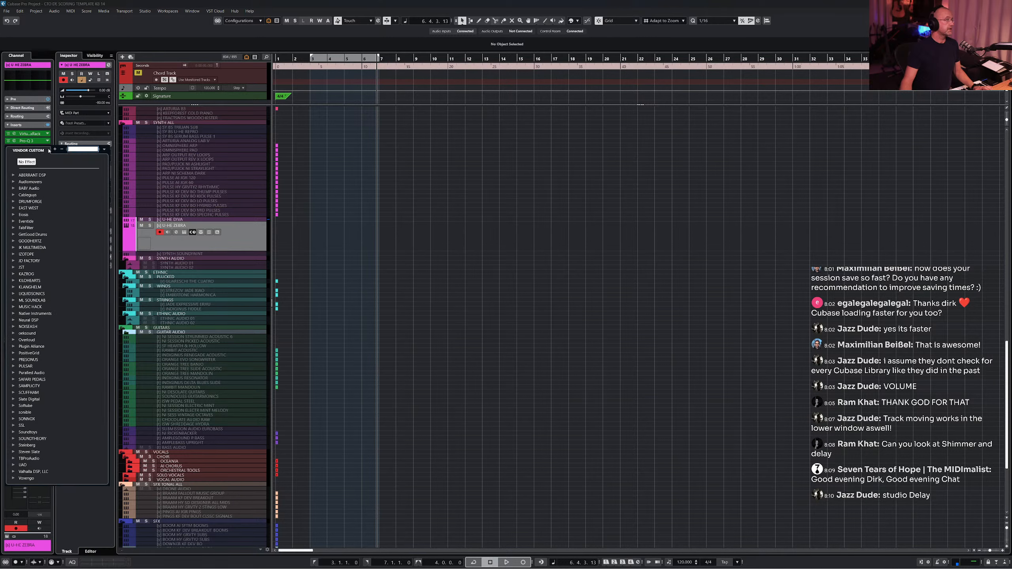
{"action": "type", "text": "stu"}
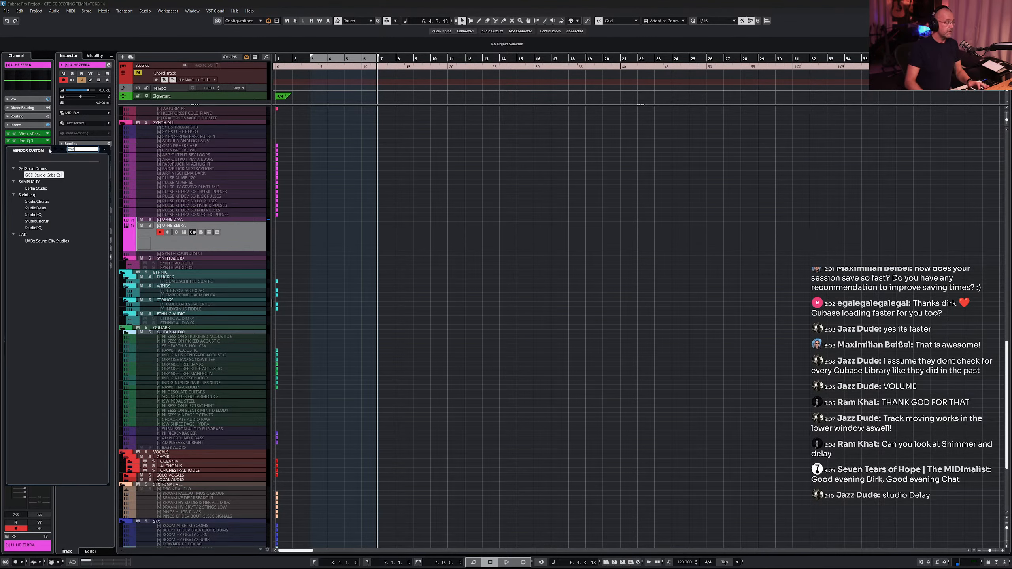
{"action": "type", "text": "d"}
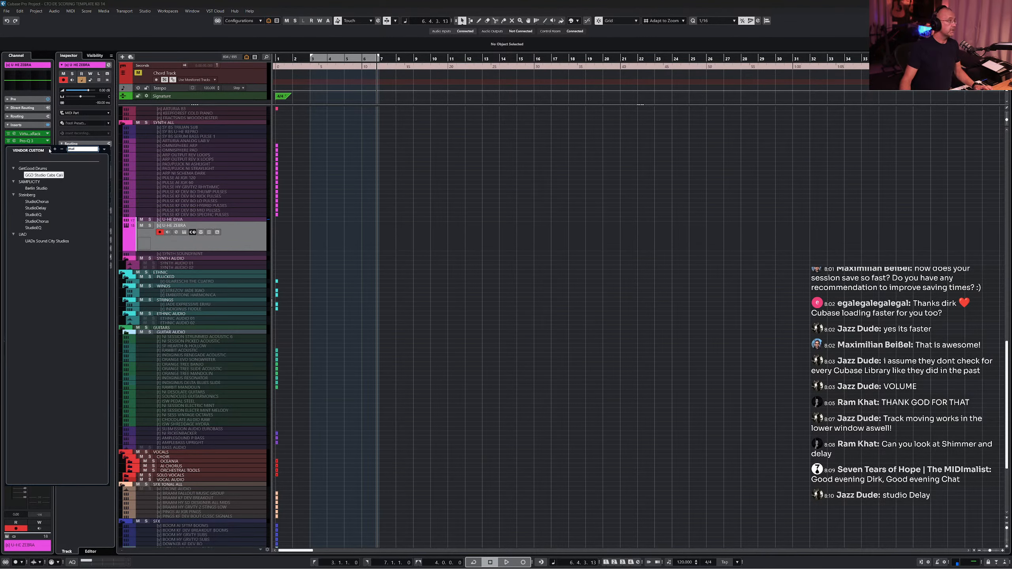
{"action": "left_click", "coordinate": [37, 207]}
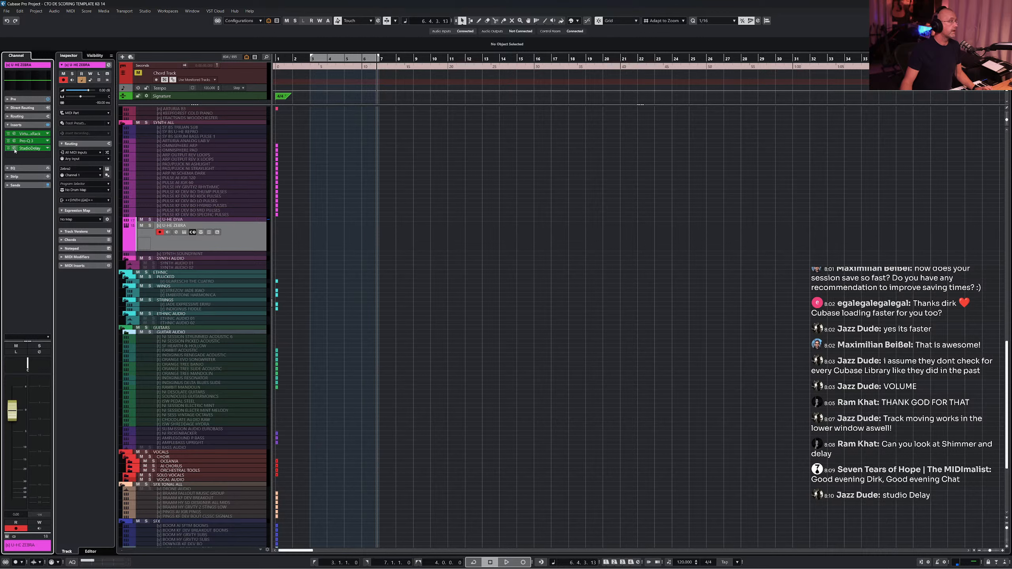
{"action": "left_click_drag", "start_coordinate": [496, 203], "coordinate": [444, 195]}
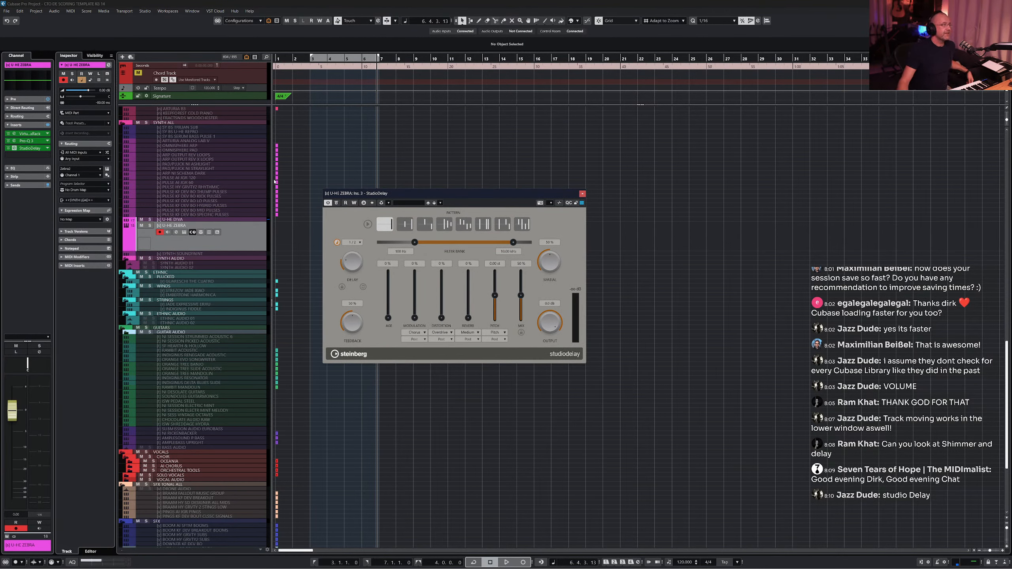
- Insert StereoDelay in the next insert slot and move its window to the left of StudioDelay
{"action": "left_click", "coordinate": [48, 155]}
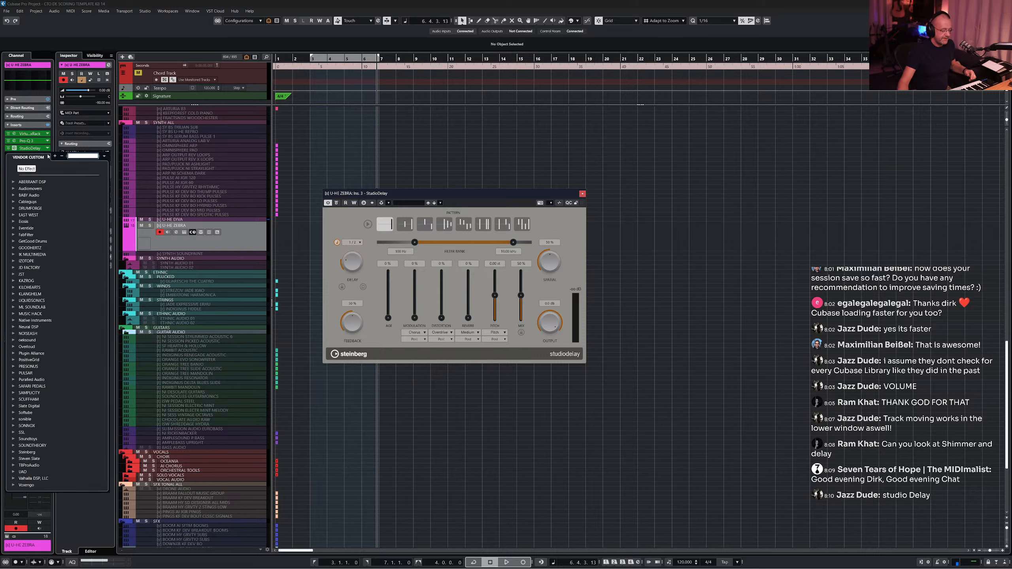
{"action": "type", "text": "delay"}
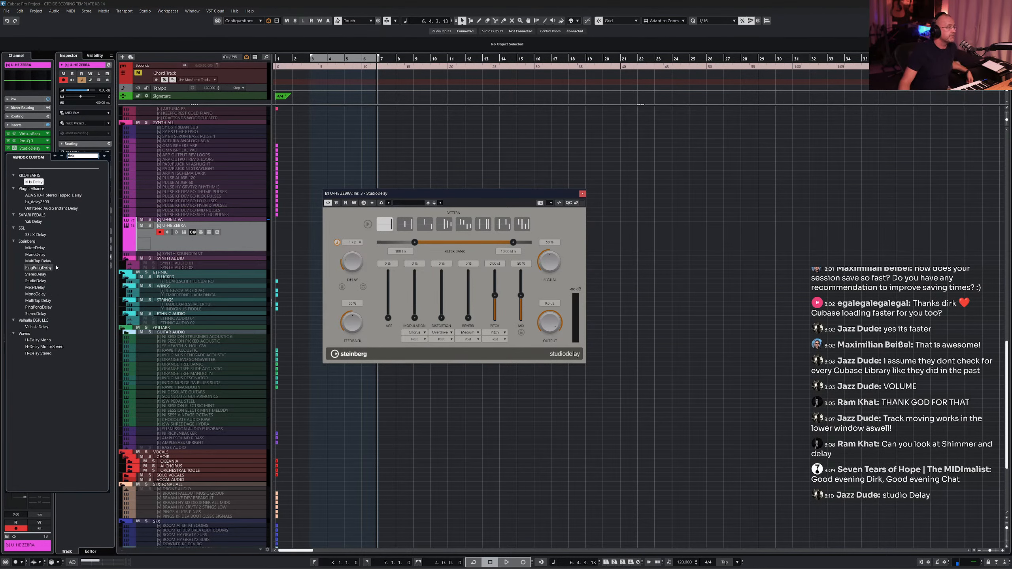
{"action": "left_click", "coordinate": [47, 275]}
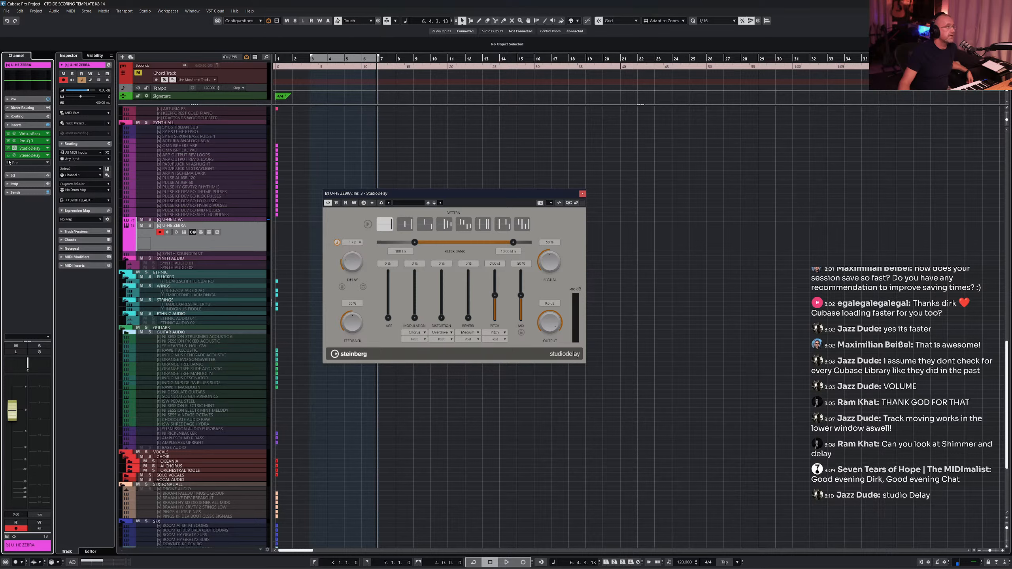
{"action": "left_click_drag", "start_coordinate": [438, 158], "coordinate": [206, 193]}
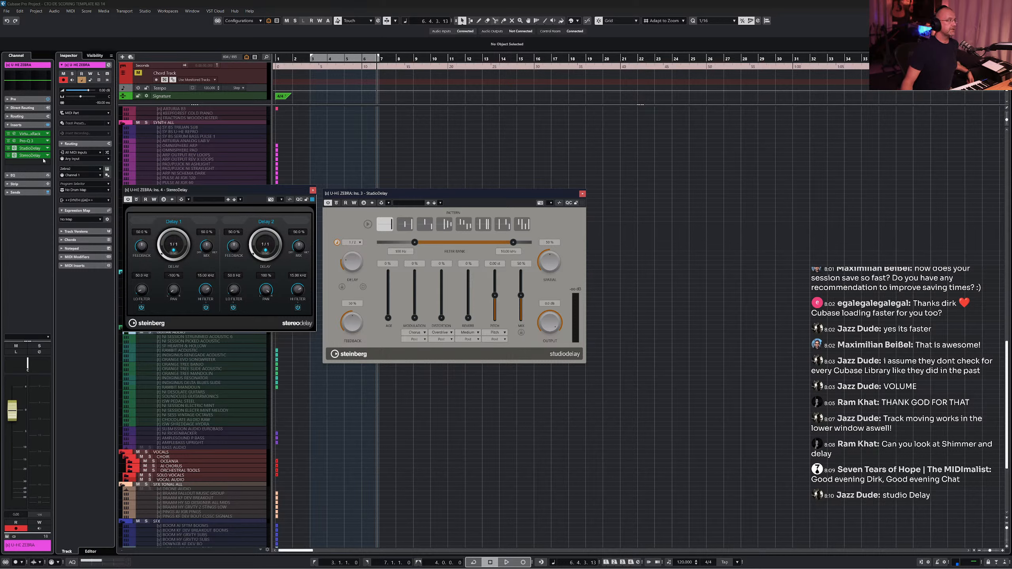
- Browse the Steinberg plug-ins, insert VocalChain in the next slot and arrange the three plug-in windows
{"action": "left_click", "coordinate": [47, 163]}
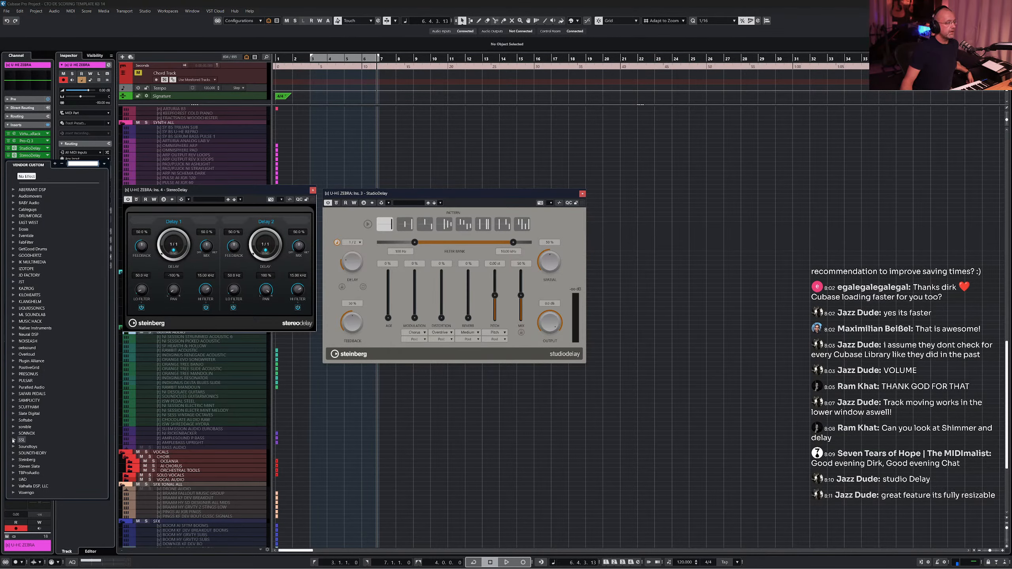
{"action": "left_click", "coordinate": [15, 459]}
{"action": "scroll", "coordinate": [50, 380], "scroll_direction": "down", "scroll_amount": 10}
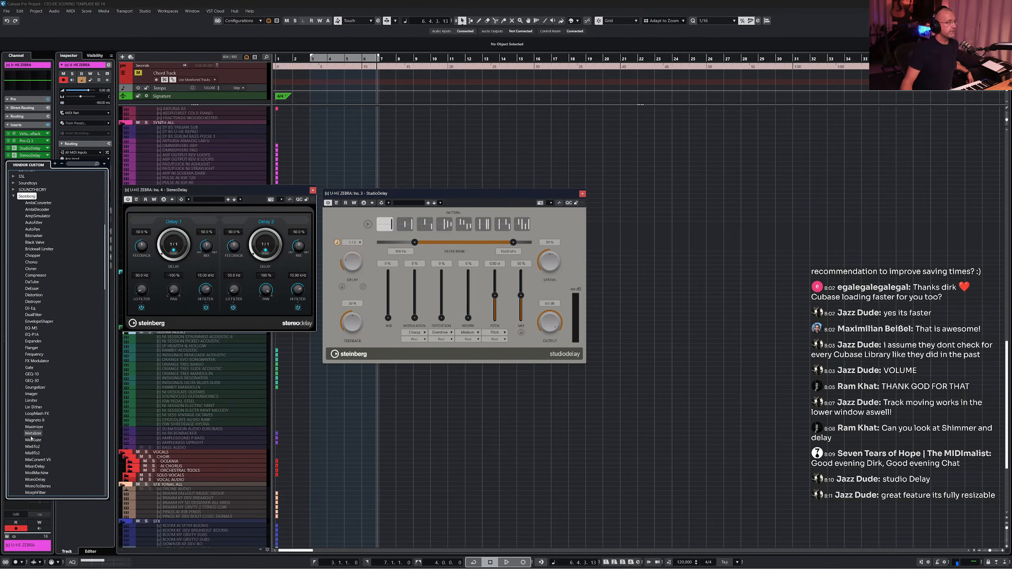
{"action": "scroll", "coordinate": [50, 380], "scroll_direction": "down", "scroll_amount": 20}
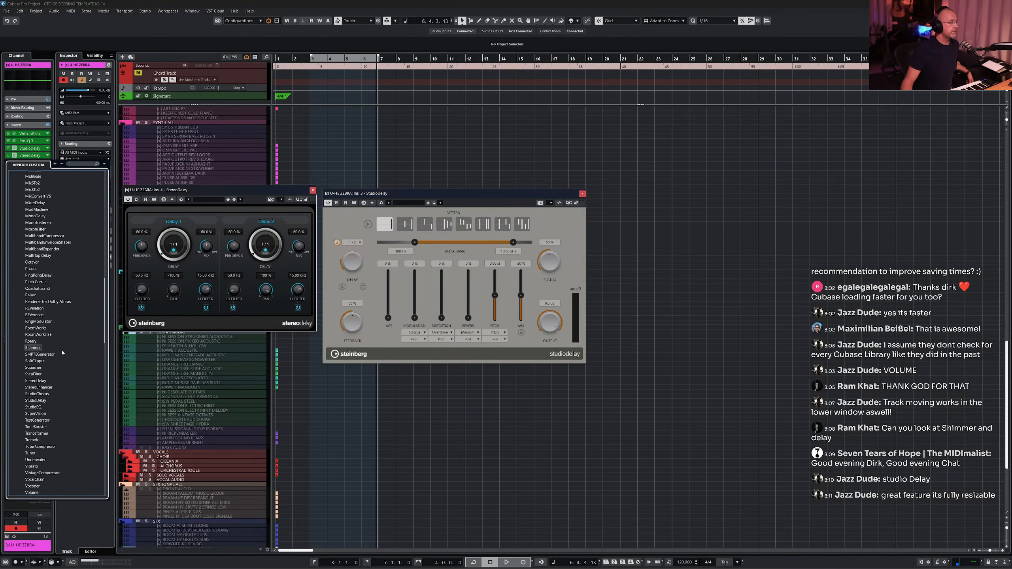
{"action": "scroll", "coordinate": [62, 352], "scroll_direction": "down", "scroll_amount": 12}
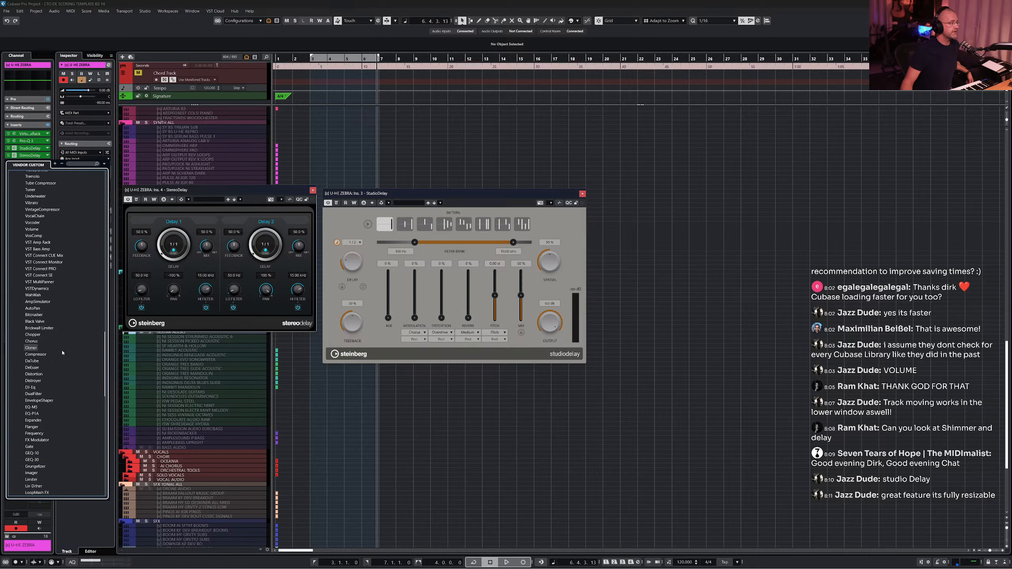
{"action": "scroll", "coordinate": [62, 352], "scroll_direction": "down", "scroll_amount": 13}
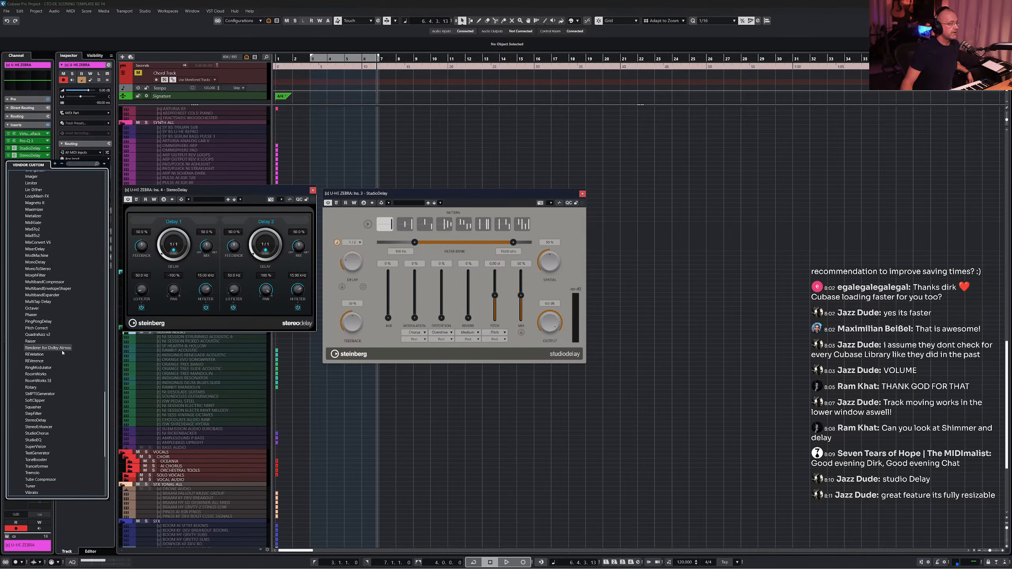
{"action": "scroll", "coordinate": [60, 350], "scroll_direction": "down", "scroll_amount": 5}
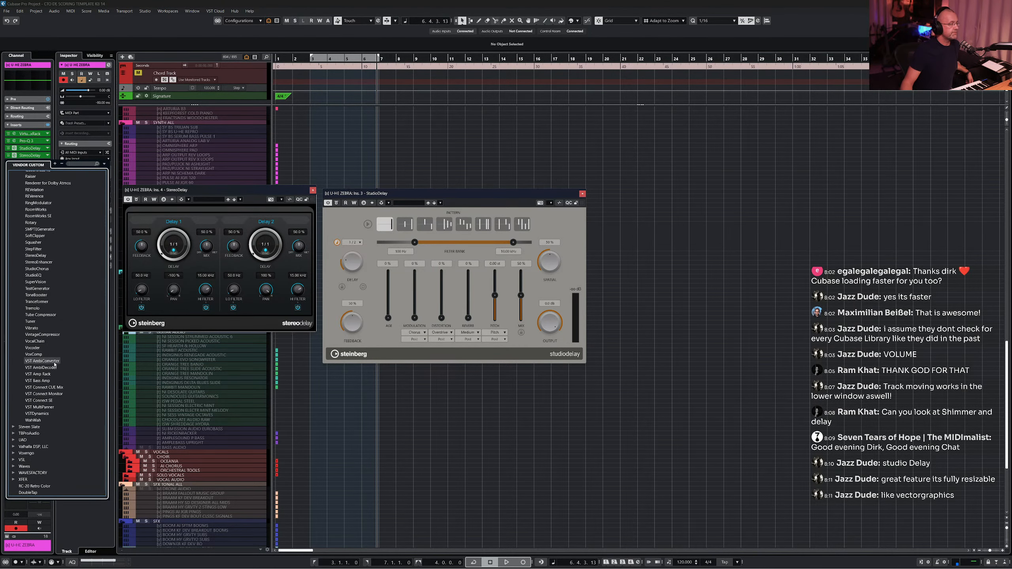
{"action": "left_click", "coordinate": [52, 343]}
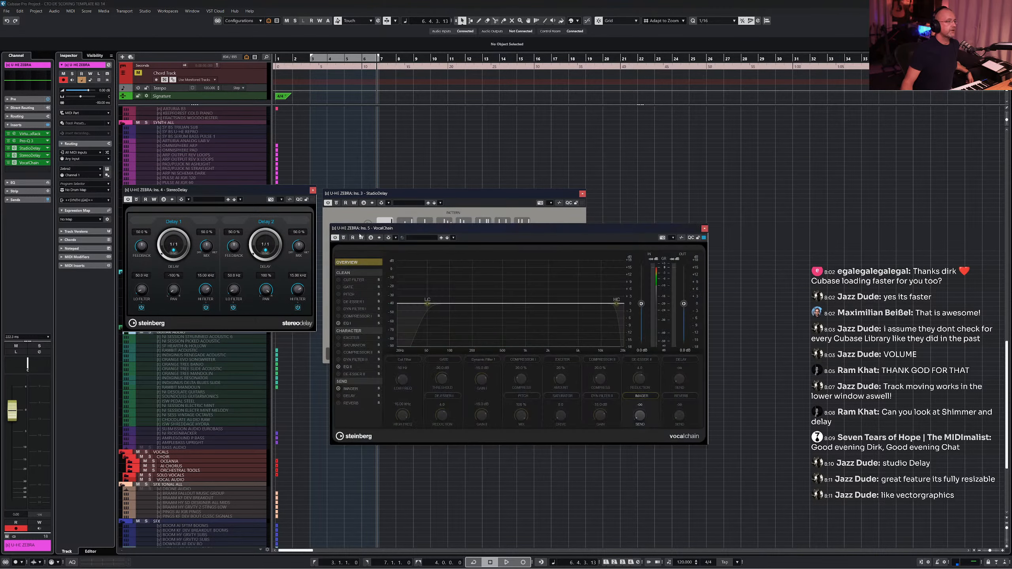
{"action": "left_click_drag", "start_coordinate": [388, 228], "coordinate": [183, 342]}
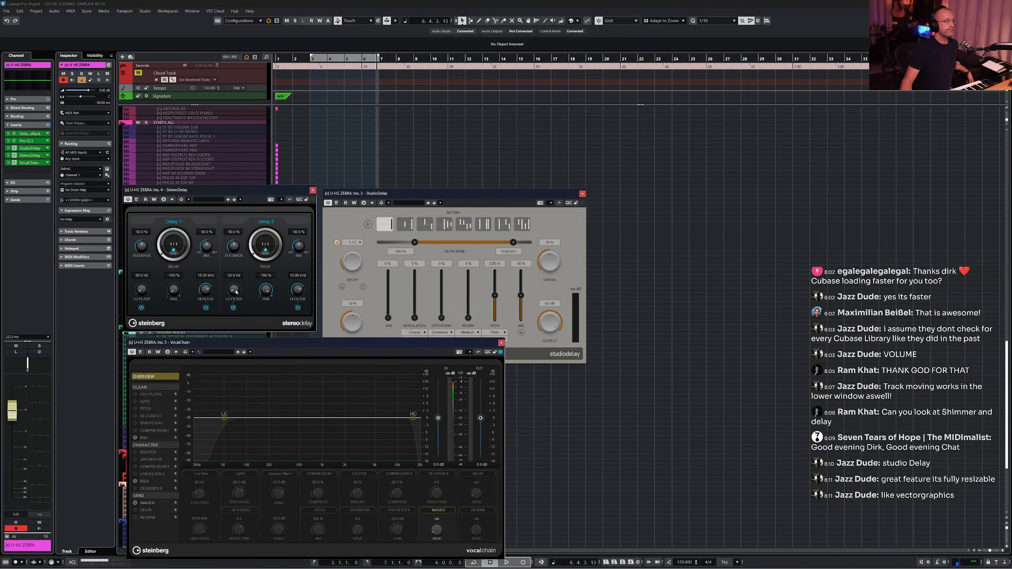
{"action": "left_click_drag", "start_coordinate": [355, 198], "coordinate": [358, 106]}
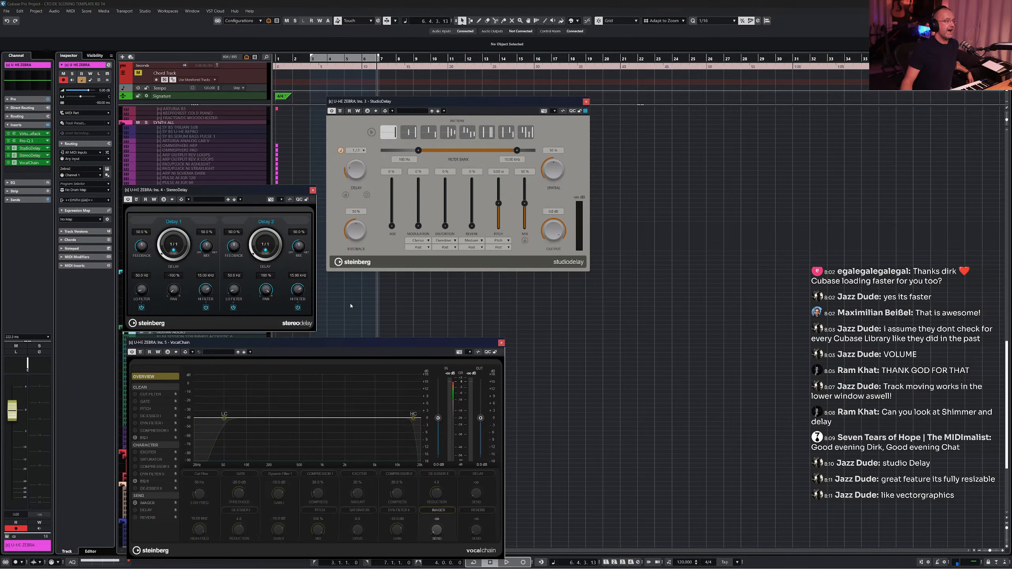
- Close the VocalChain and StereoDelay plug-in windows, keeping only StudioDelay open
{"action": "left_click_drag", "start_coordinate": [350, 344], "coordinate": [546, 280]}
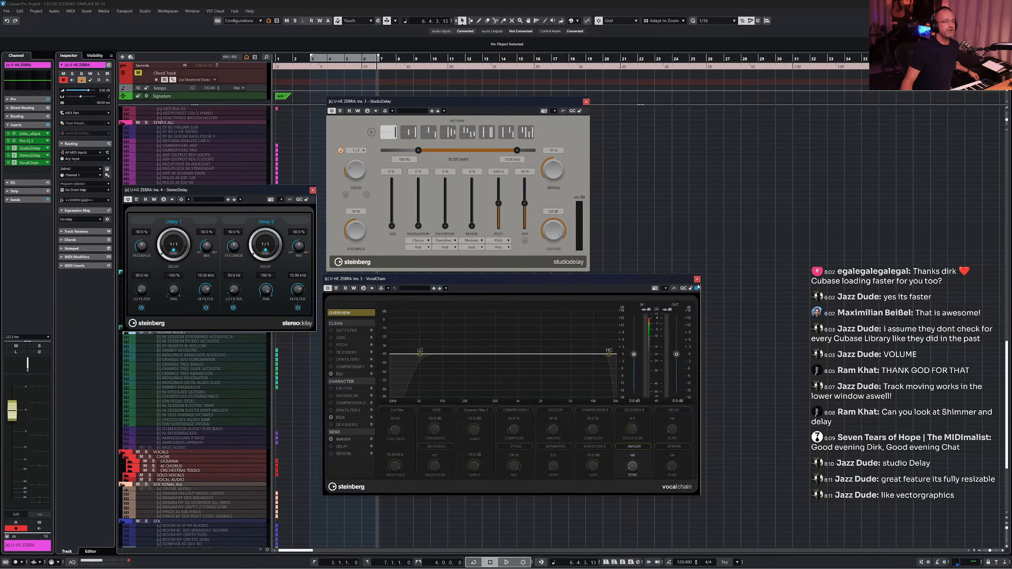
{"action": "left_click", "coordinate": [698, 280]}
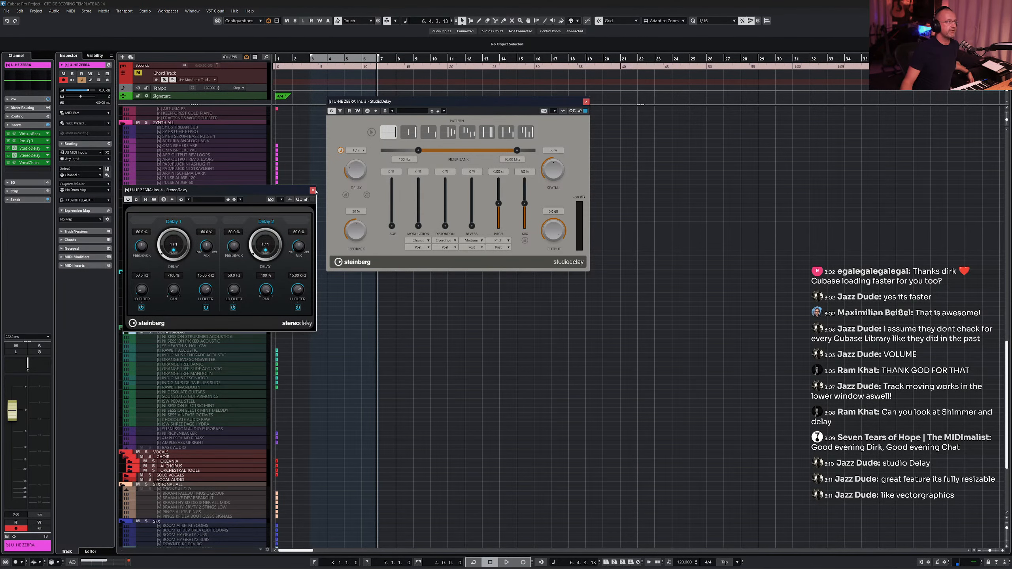
{"action": "left_click", "coordinate": [313, 190]}
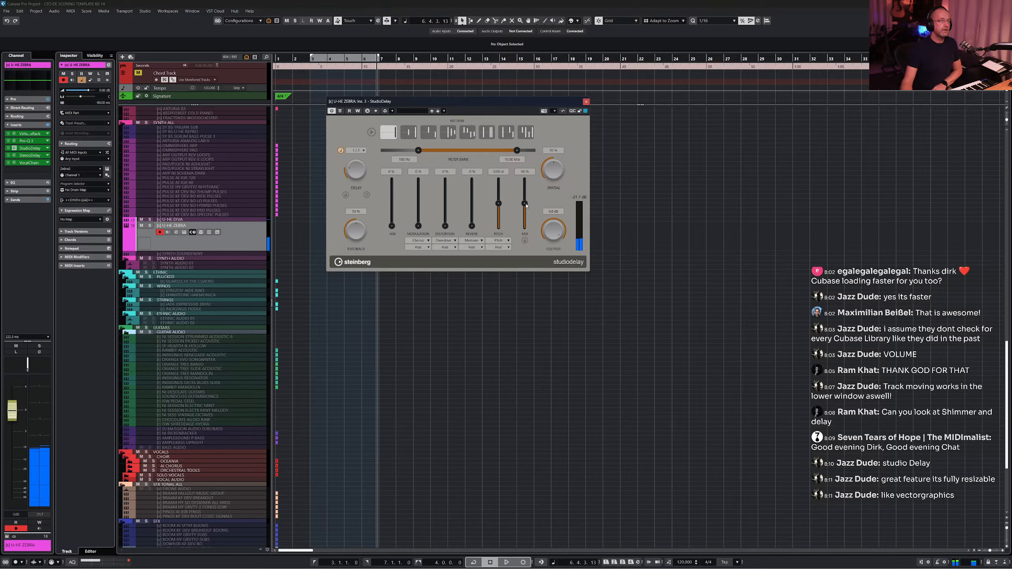
- Remove the StereoDelay and VocalChain inserts from the U-HE ZEBRA track, setting their slots to No Effect
{"action": "left_click_drag", "start_coordinate": [526, 204], "coordinate": [522, 219]}
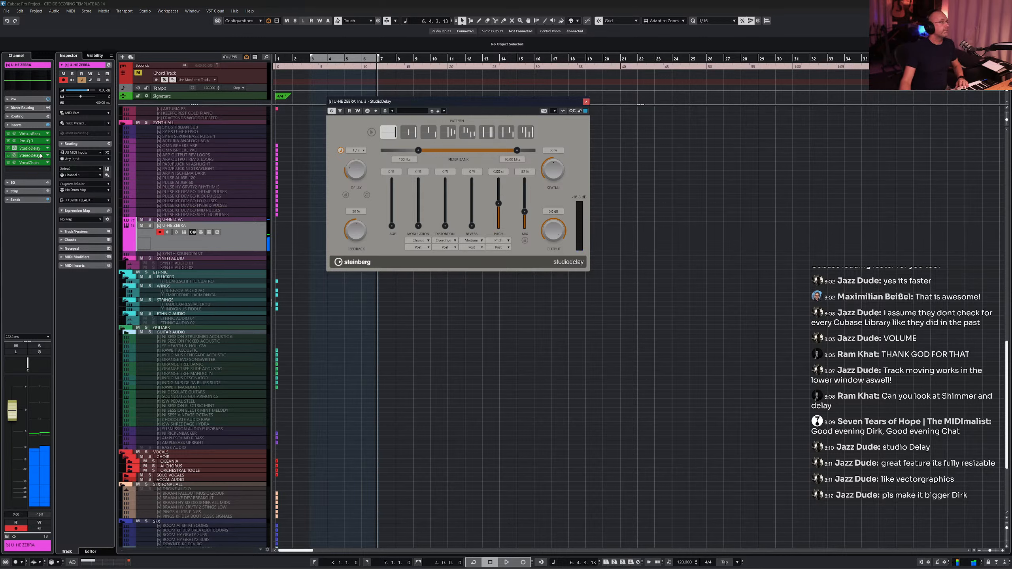
{"action": "left_click", "coordinate": [31, 148]}
{"action": "scroll", "coordinate": [40, 184], "scroll_direction": "up", "scroll_amount": 10}
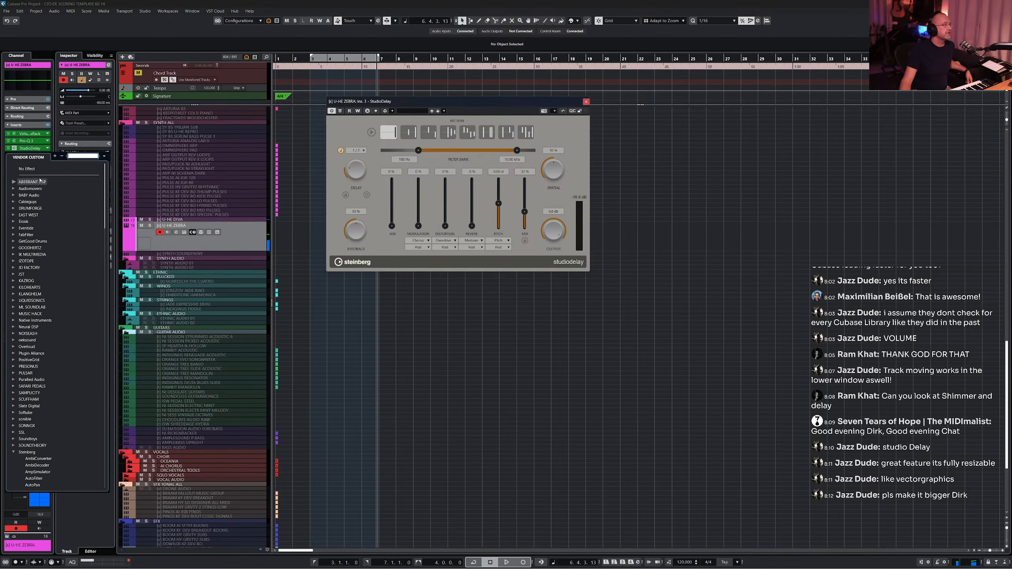
{"action": "left_click", "coordinate": [32, 169]}
{"action": "left_click", "coordinate": [49, 162]}
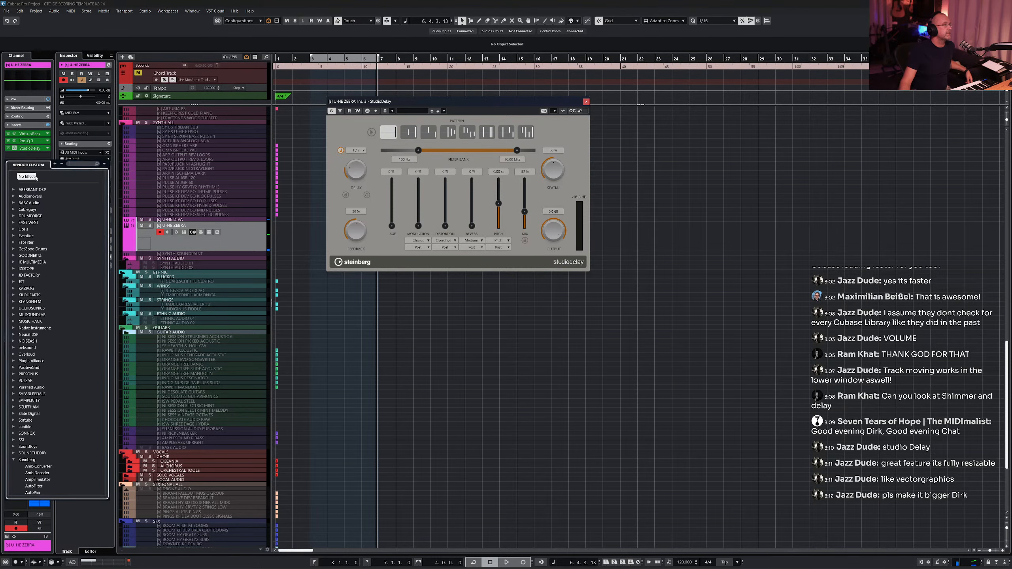
{"action": "left_click", "coordinate": [36, 177]}
- Audition several delay patterns in StudioDelay, ending on the first pattern
{"action": "left_click_drag", "start_coordinate": [525, 214], "coordinate": [526, 211]}
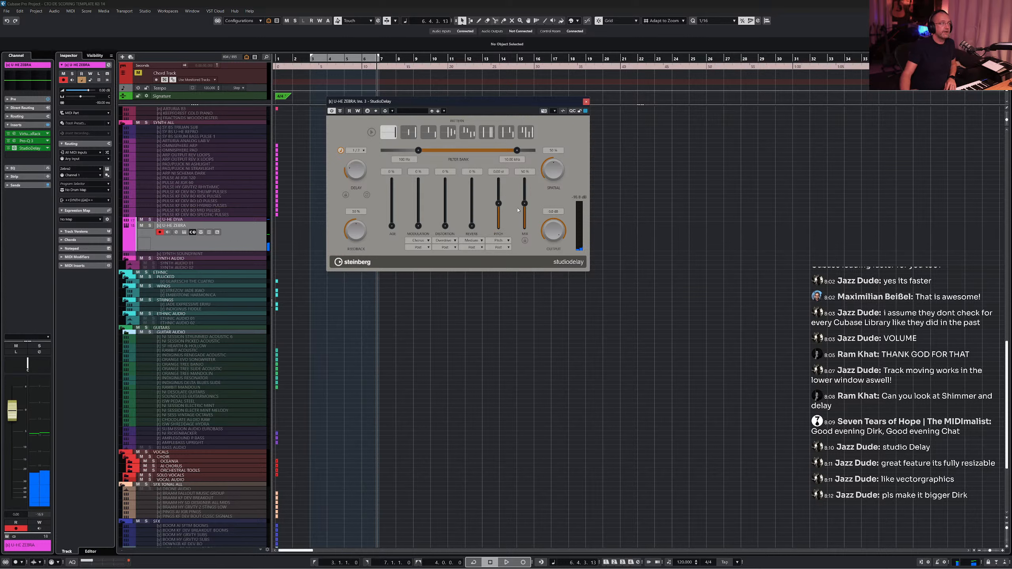
{"action": "left_click", "coordinate": [409, 135]}
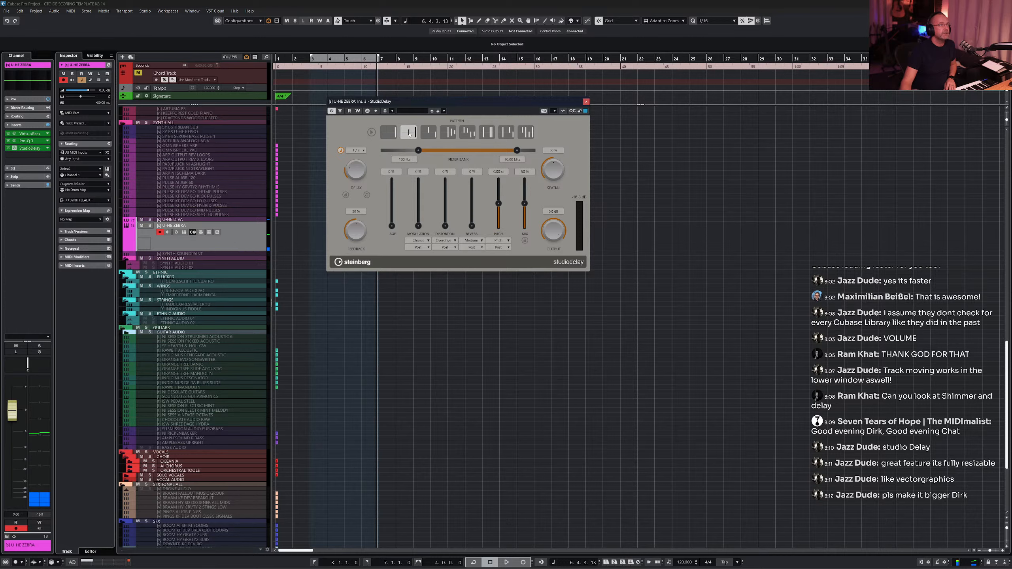
{"action": "left_click", "coordinate": [434, 136]}
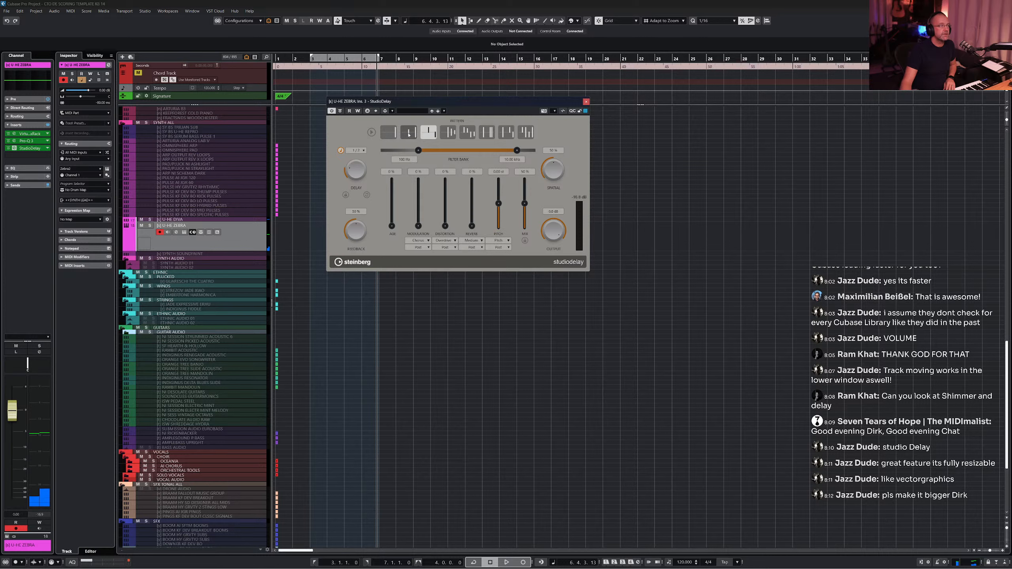
{"action": "left_click", "coordinate": [389, 134]}
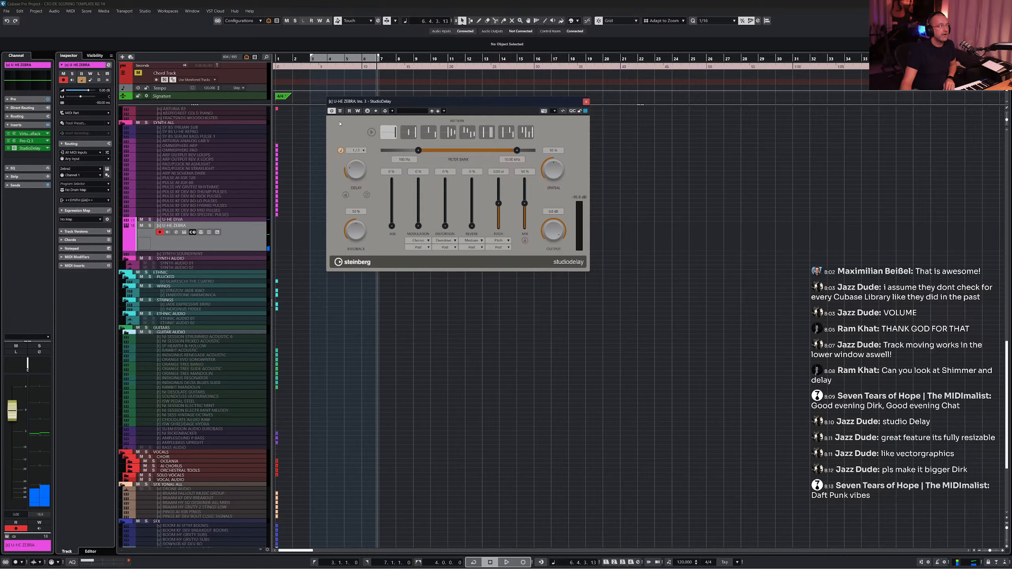
- Open the track's Sends section in the Inspector, then return to the Inserts section
{"action": "left_click", "coordinate": [24, 185]}
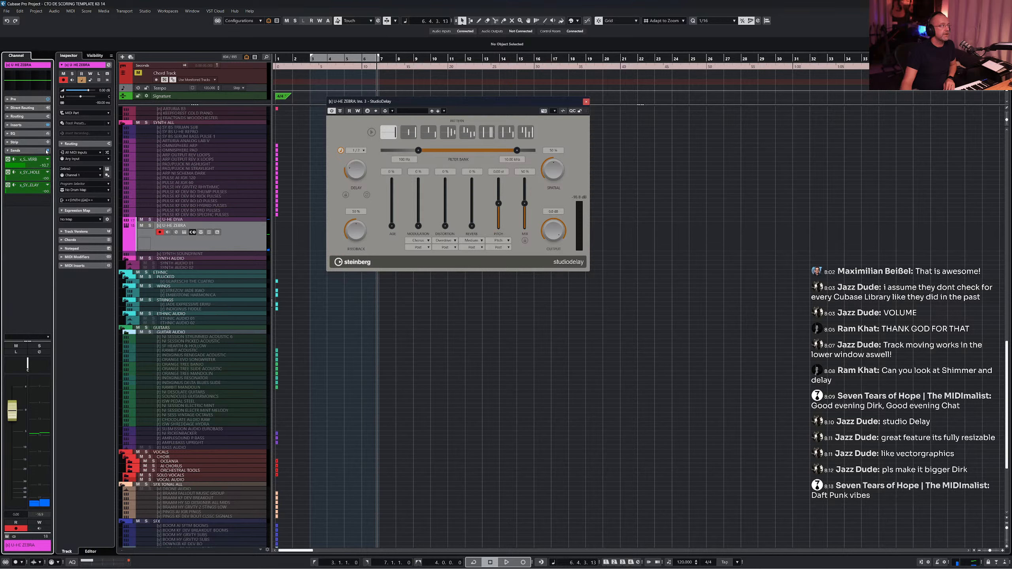
{"action": "left_click", "coordinate": [47, 150]}
{"action": "left_click", "coordinate": [35, 127]}
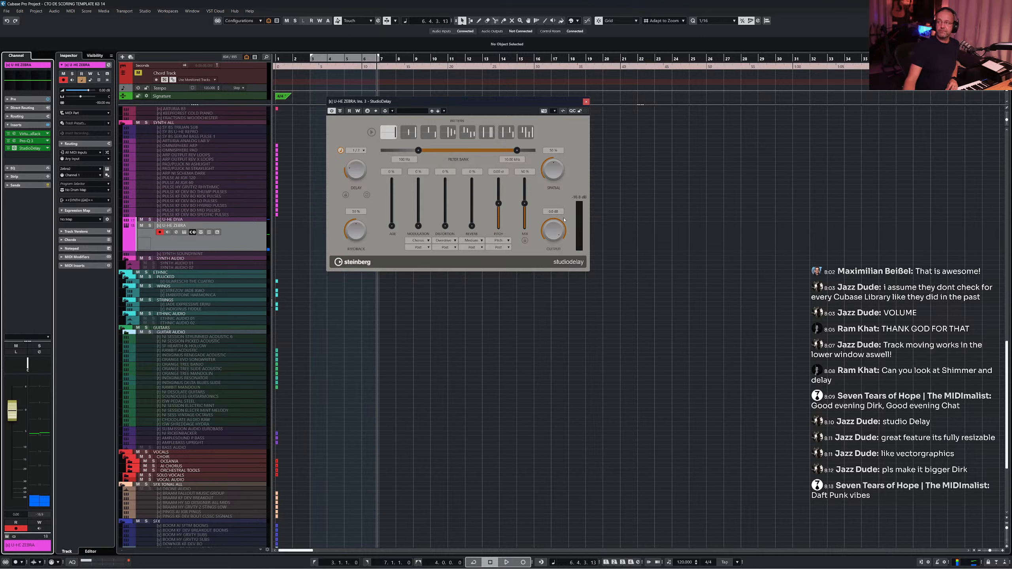
- Move and enlarge the StudioDelay window so it fills most of the project area
{"action": "left_click_drag", "start_coordinate": [528, 99], "coordinate": [460, 92]}
{"action": "left_click_drag", "start_coordinate": [520, 265], "coordinate": [692, 371]}
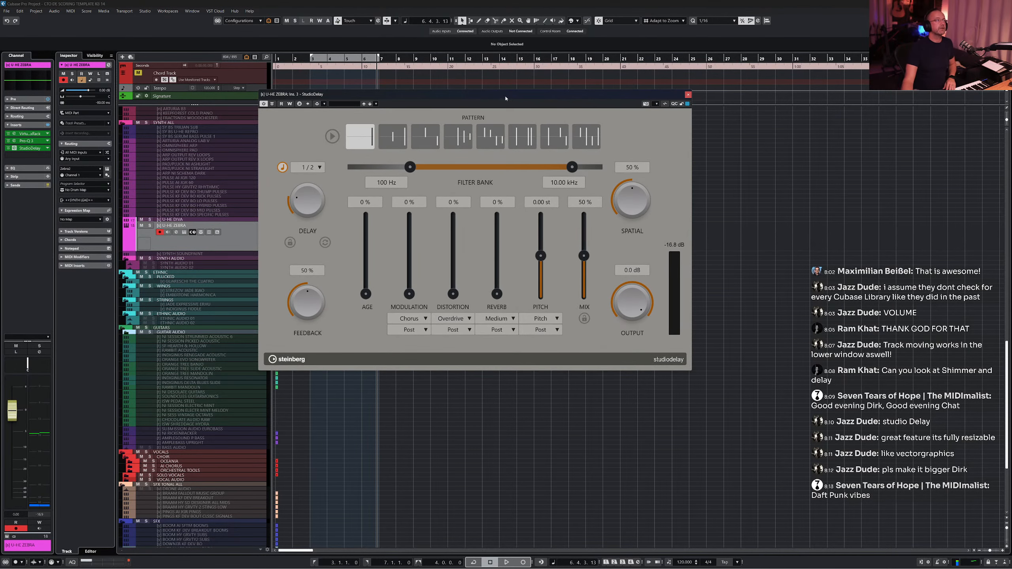
{"action": "left_click_drag", "start_coordinate": [502, 94], "coordinate": [419, 96]}
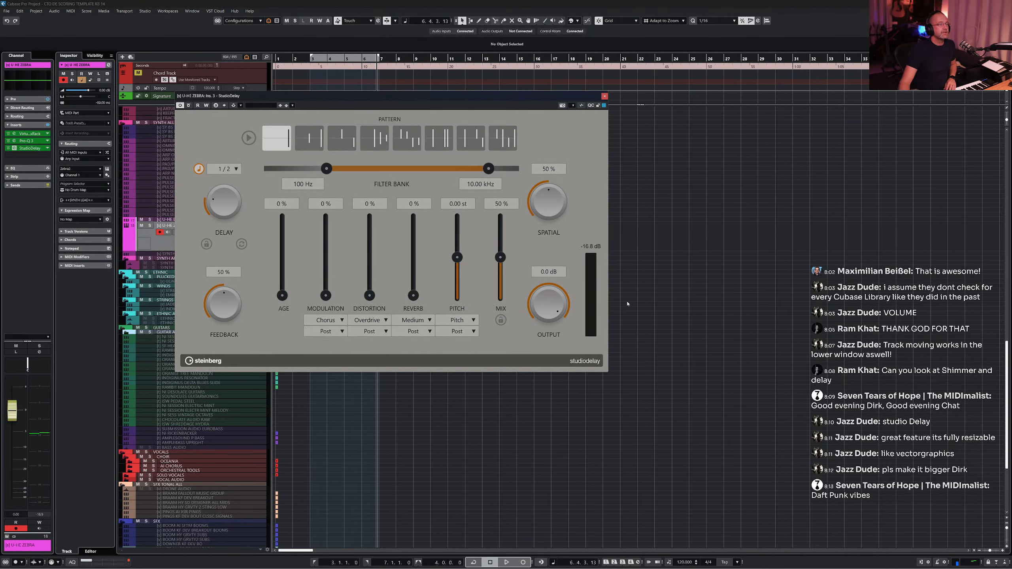
{"action": "left_click_drag", "start_coordinate": [606, 373], "coordinate": [825, 508]}
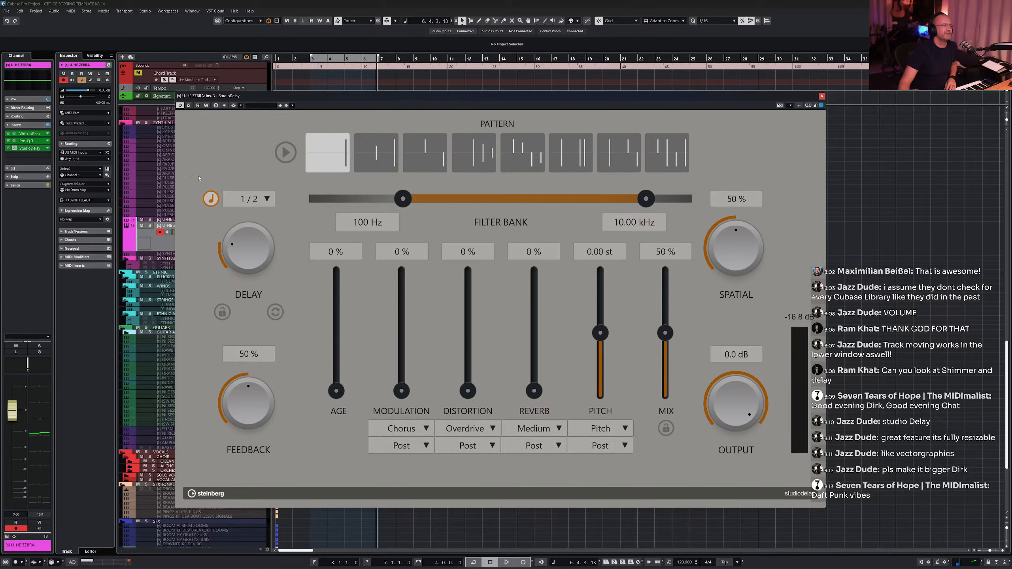
{"action": "left_click_drag", "start_coordinate": [292, 99], "coordinate": [264, 78]}
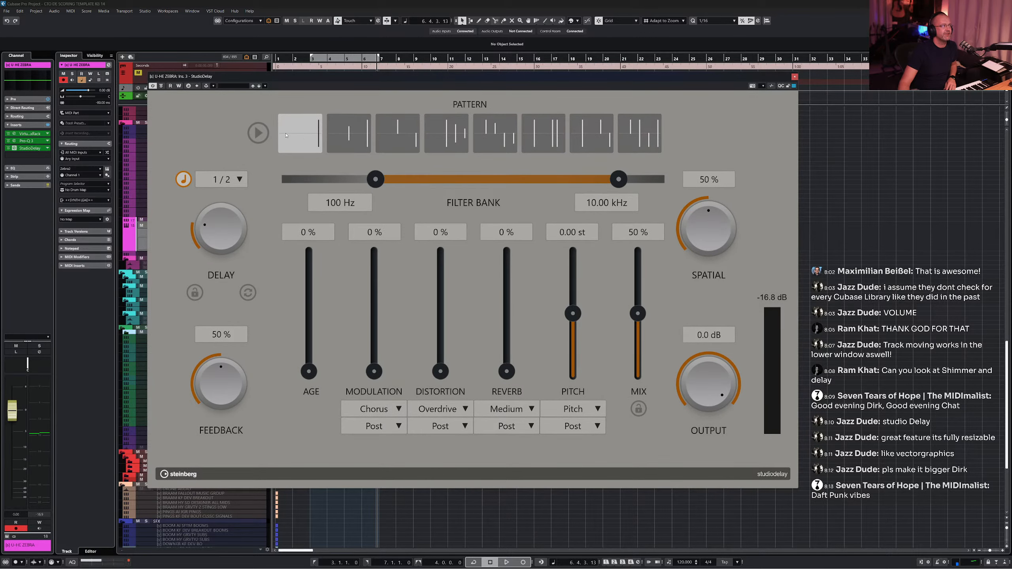
- Select the fourth delay pattern in StudioDelay
{"action": "left_click", "coordinate": [351, 141]}
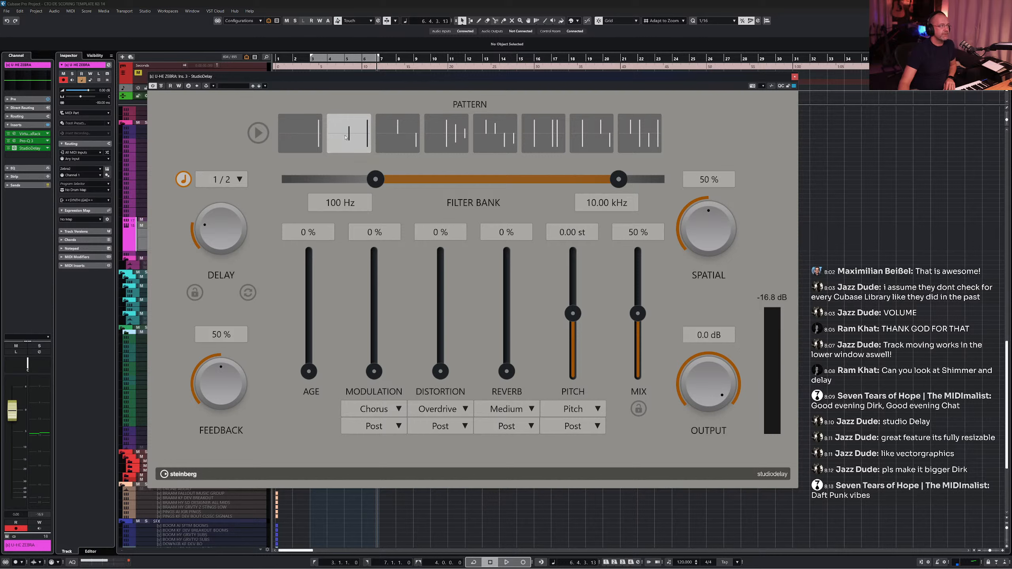
{"action": "left_click", "coordinate": [405, 133]}
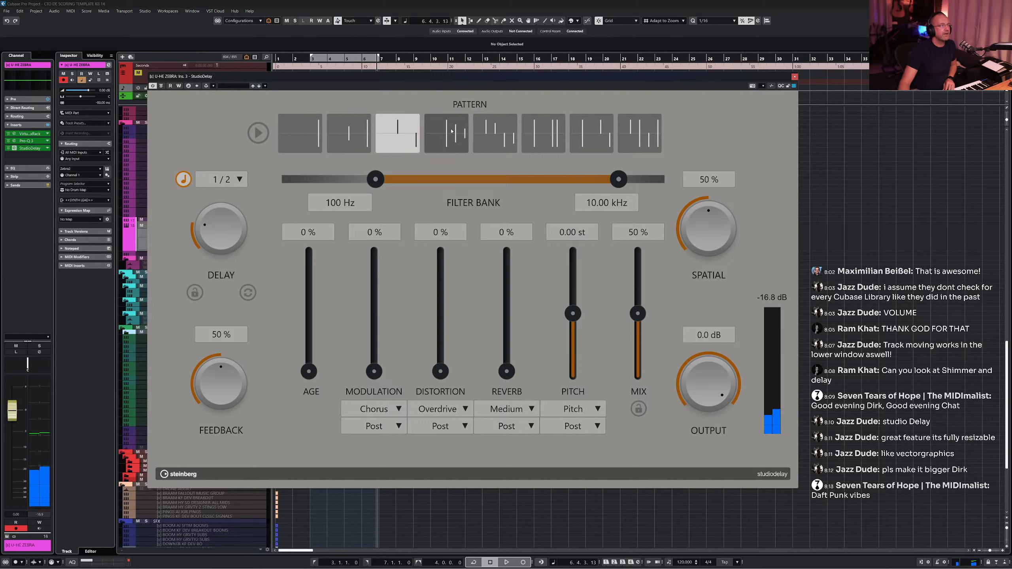
{"action": "left_click", "coordinate": [450, 142]}
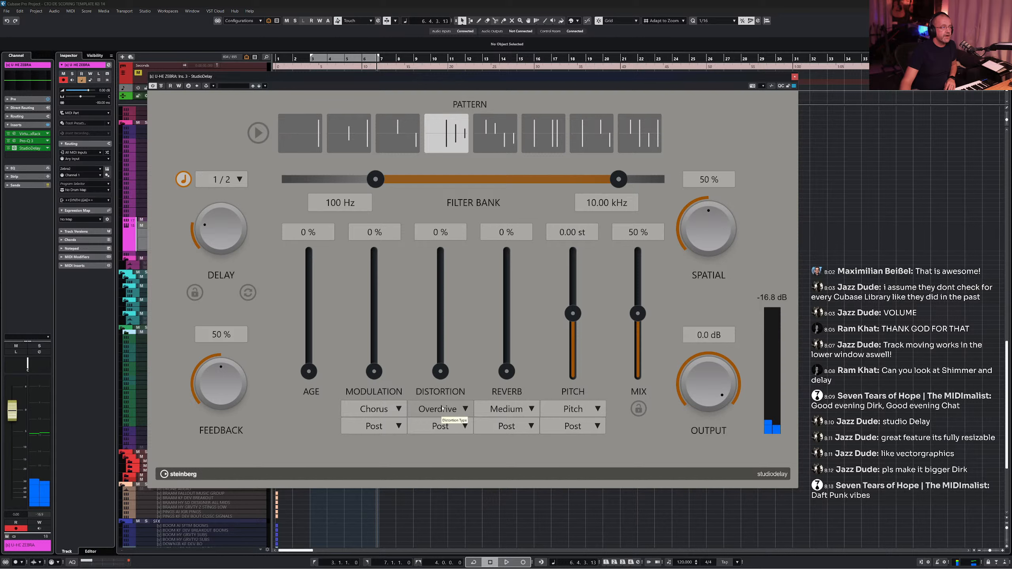
- Set the Distortion amount to 96% while inspecting the distortion type and position options
{"action": "left_click", "coordinate": [459, 411]}
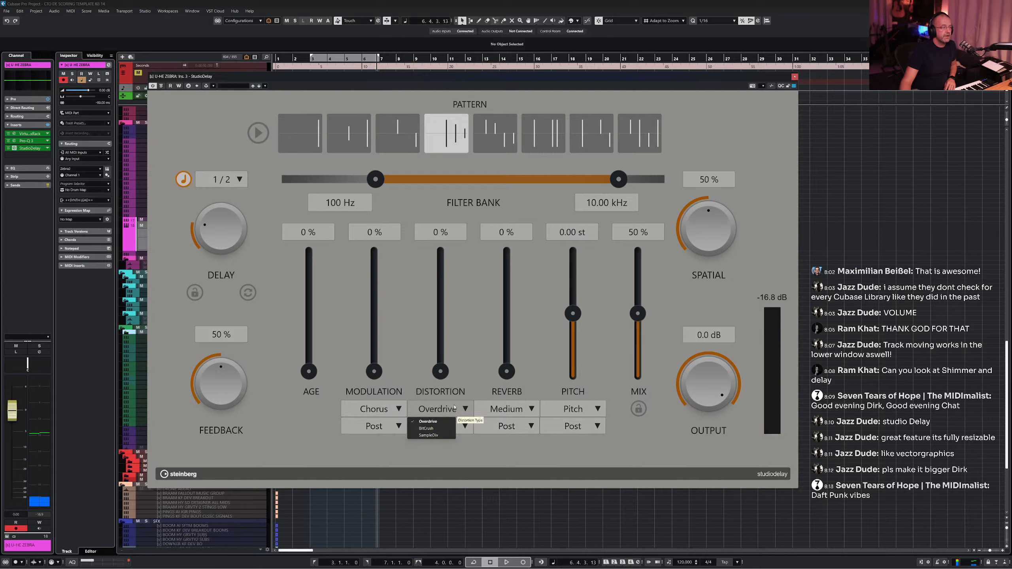
{"action": "left_click", "coordinate": [433, 460]}
{"action": "left_click_drag", "start_coordinate": [442, 373], "coordinate": [447, 264]}
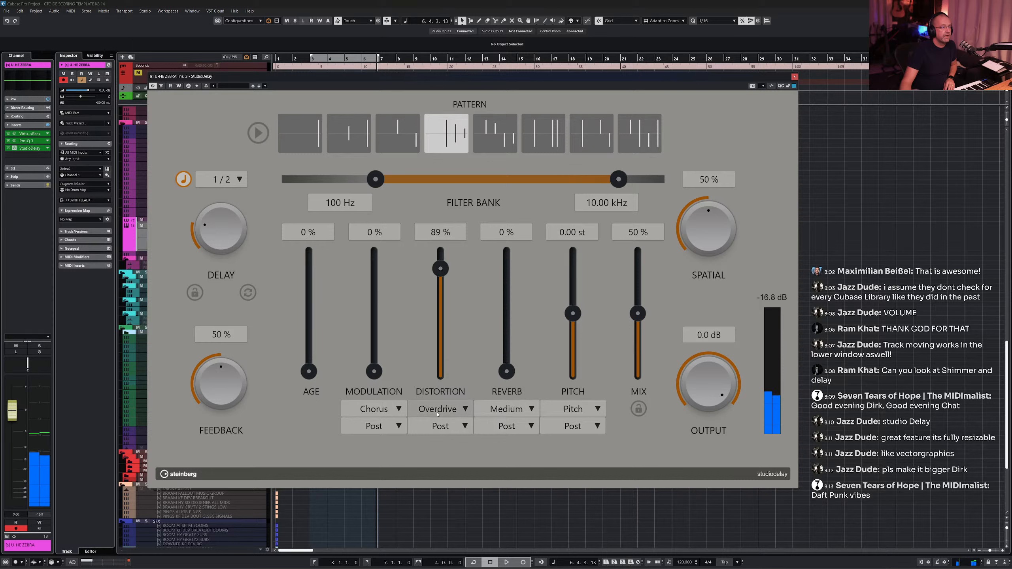
{"action": "left_click", "coordinate": [438, 412]}
{"action": "left_click", "coordinate": [447, 348]}
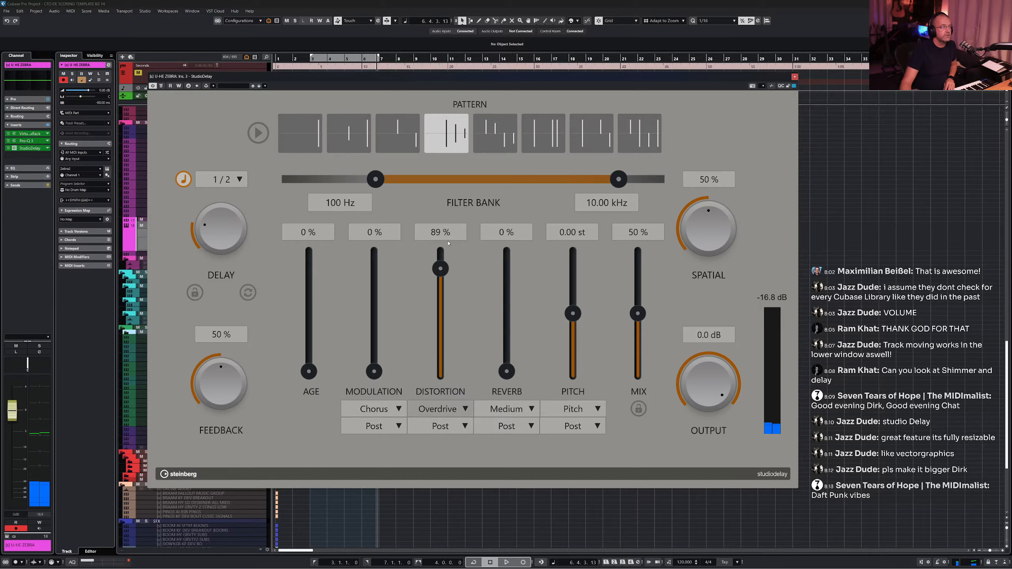
{"action": "left_click", "coordinate": [444, 233]}
{"action": "left_click", "coordinate": [451, 263]}
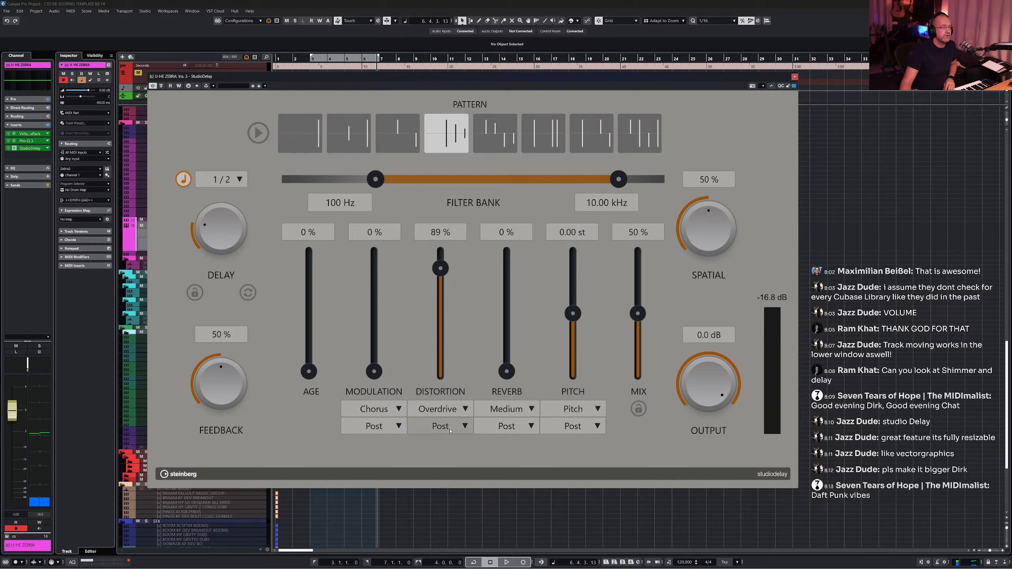
{"action": "left_click", "coordinate": [450, 429]}
{"action": "left_click", "coordinate": [466, 333]}
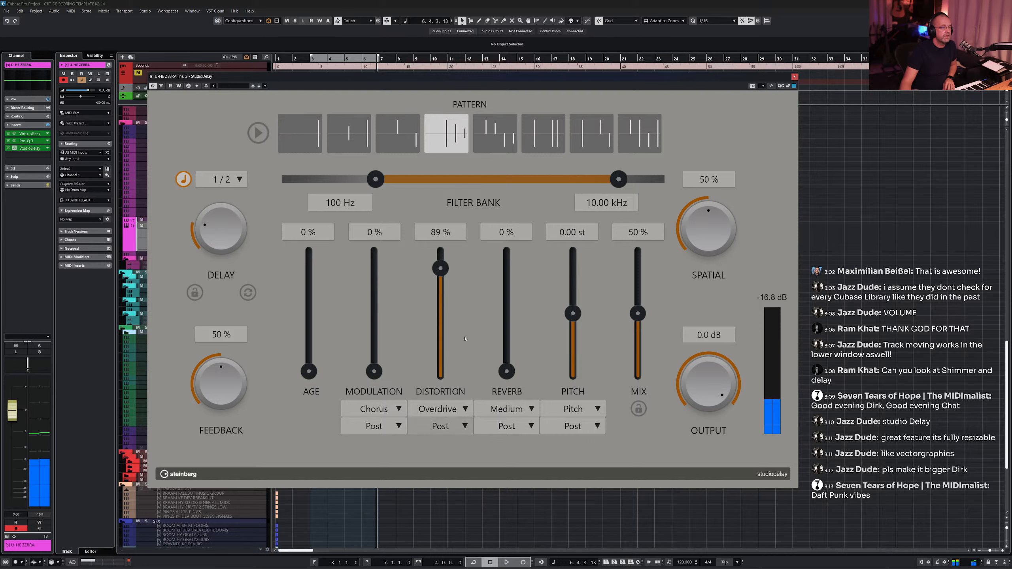
{"action": "mouse_move", "coordinate": [440, 268]}
{"action": "left_mouse_down"}
{"action": "mouse_move", "coordinate": [451, 392]}
{"action": "mouse_move", "coordinate": [443, 258]}
{"action": "left_mouse_up"}
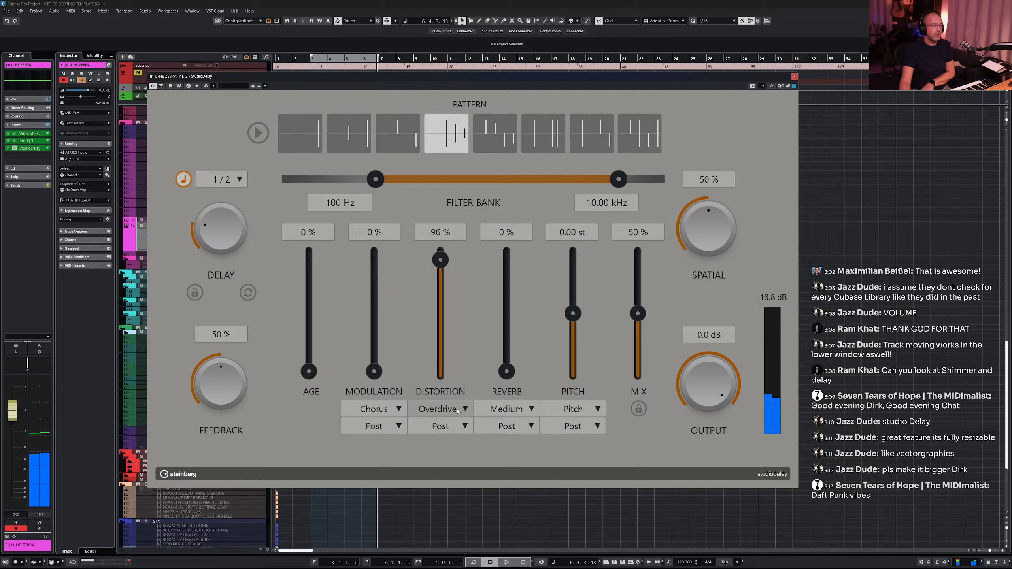
- Switch the distortion type to BitCrush and back to Overdrive
{"action": "left_click", "coordinate": [456, 410]}
{"action": "left_click", "coordinate": [432, 428]}
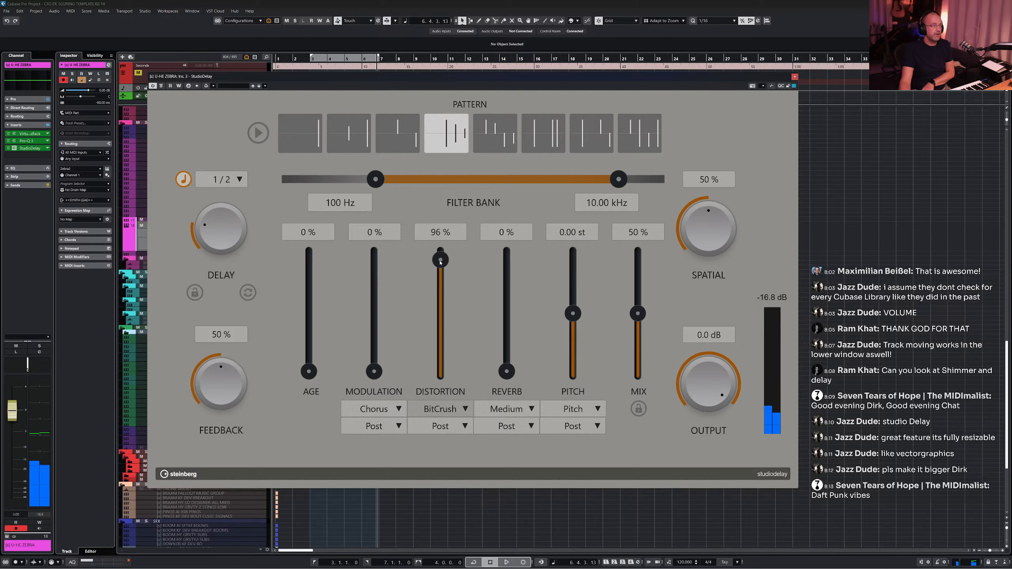
{"action": "left_click", "coordinate": [440, 409]}
{"action": "left_click", "coordinate": [432, 420]}
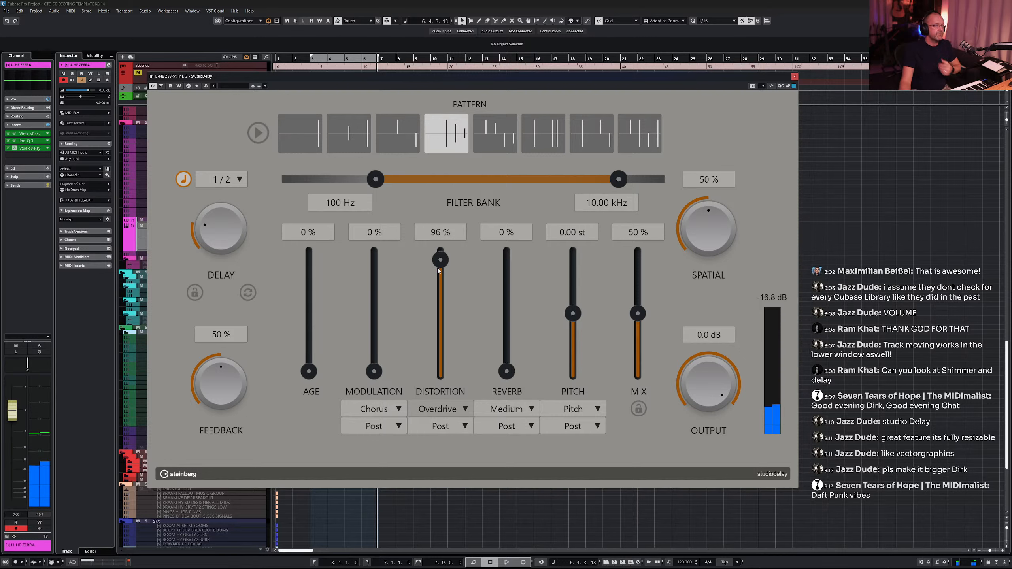
- Set Distortion to 76%, Modulation to 32%, Spatial to 22% and Mix to 29%
{"action": "left_click_drag", "start_coordinate": [440, 260], "coordinate": [441, 283]}
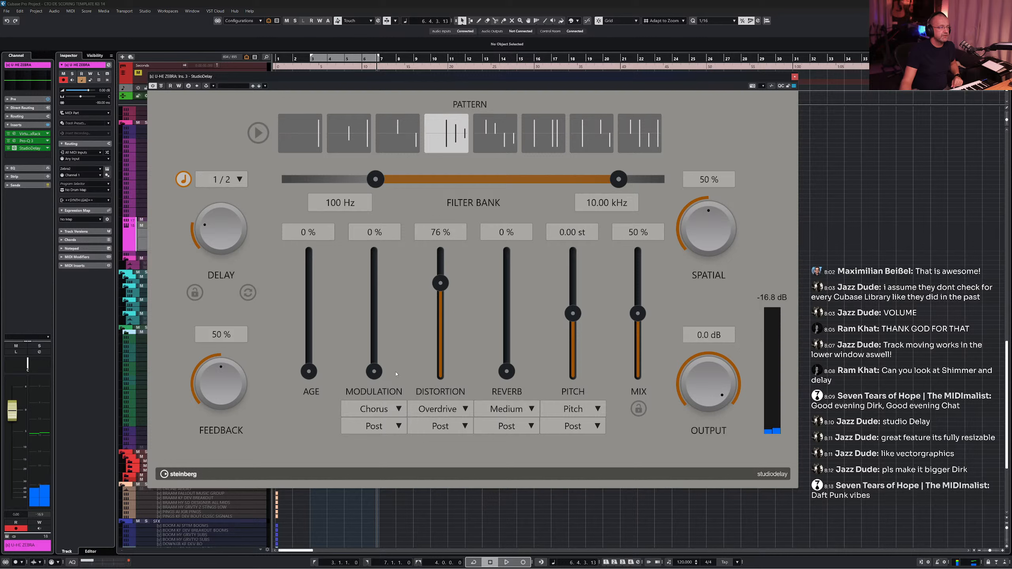
{"action": "left_click_drag", "start_coordinate": [377, 375], "coordinate": [383, 341]}
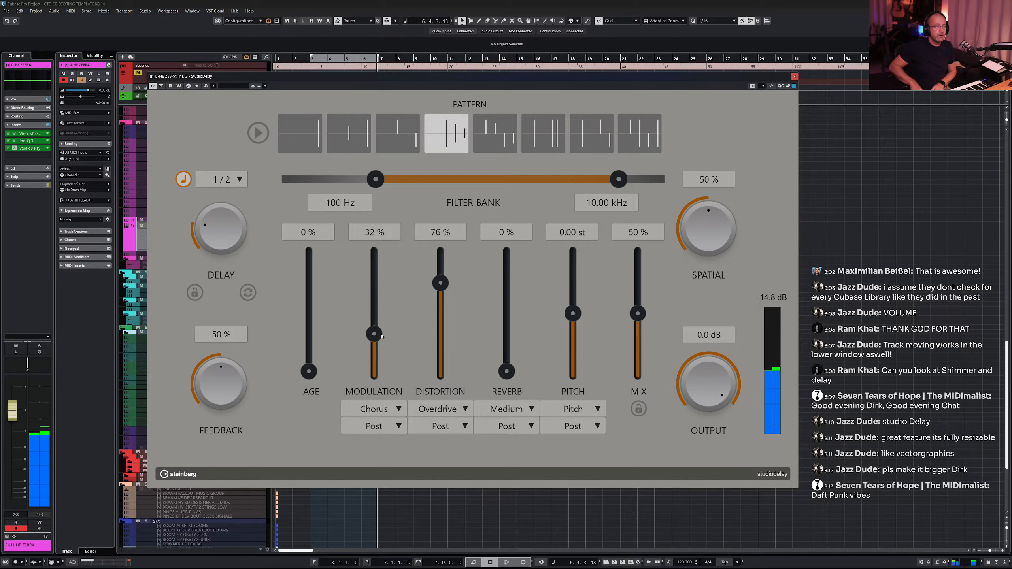
{"action": "left_click_drag", "start_coordinate": [712, 241], "coordinate": [699, 239]}
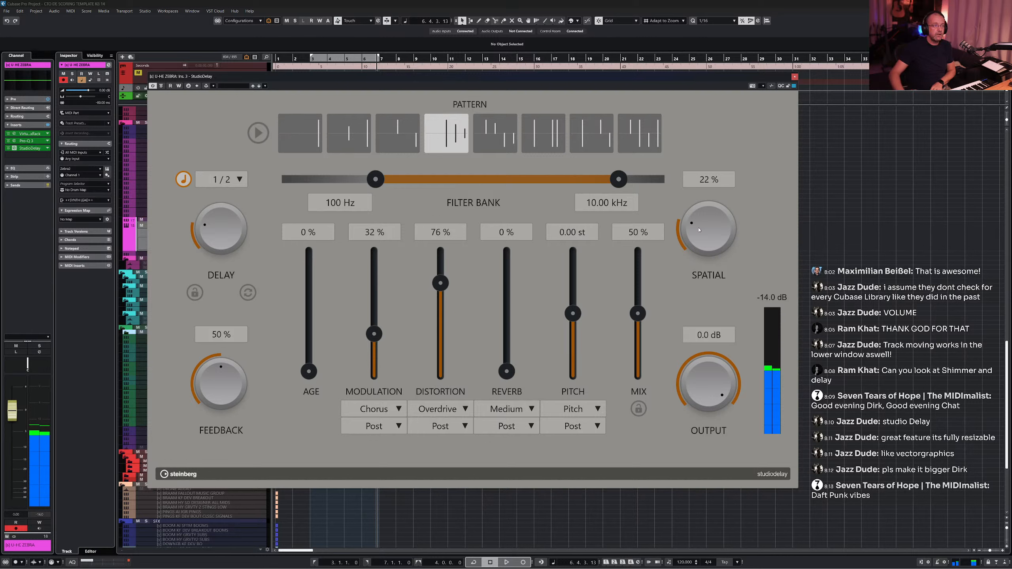
{"action": "left_click_drag", "start_coordinate": [638, 314], "coordinate": [636, 343]}
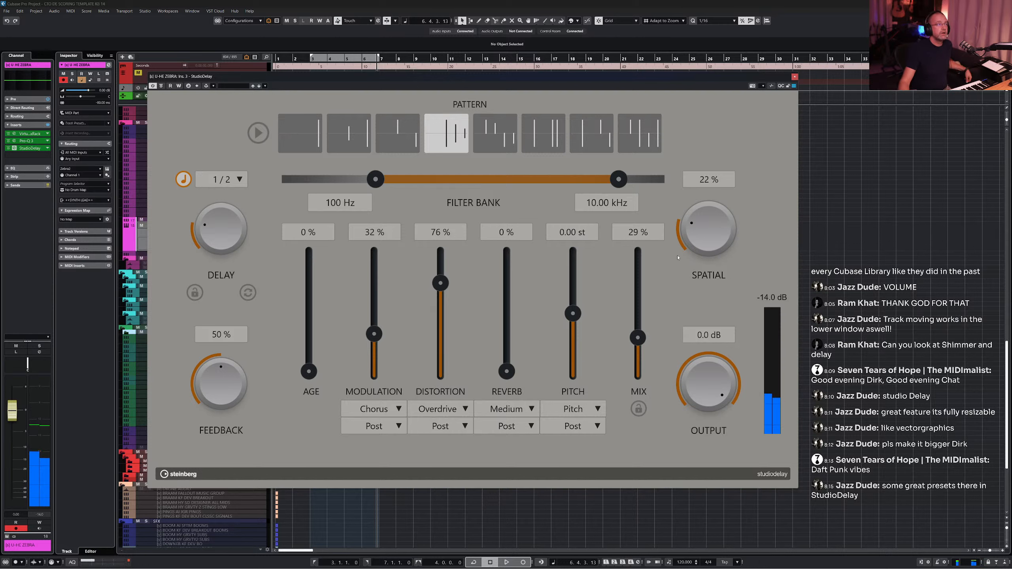
- Select the fifth delay pattern and set Distortion to 25% and Modulation to 18%
{"action": "left_click", "coordinate": [502, 138]}
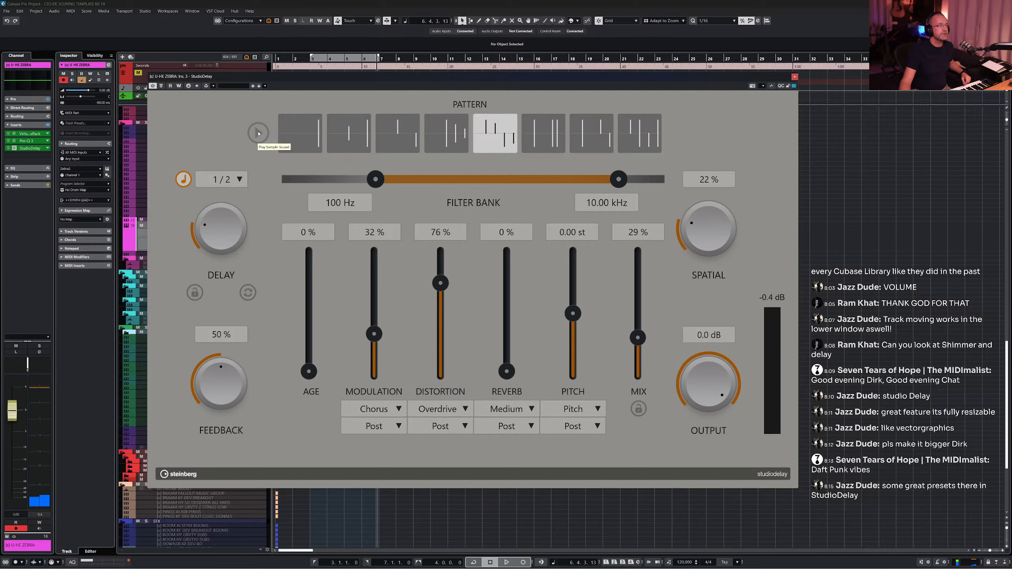
{"action": "left_click_drag", "start_coordinate": [438, 293], "coordinate": [437, 349]}
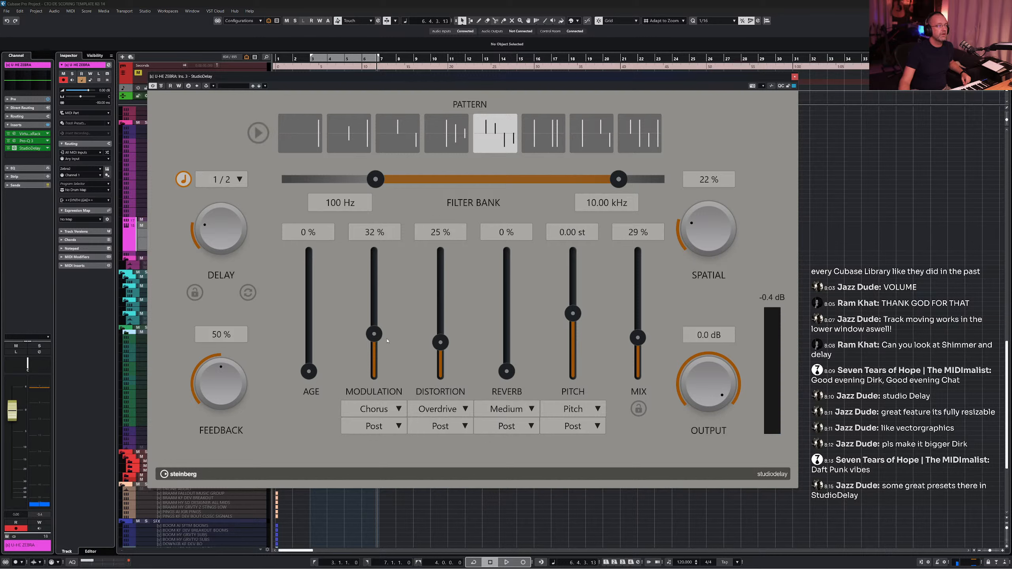
{"action": "left_click_drag", "start_coordinate": [375, 338], "coordinate": [375, 354]}
- Toggle the sample sound preview on and off, then select the sixth delay pattern
{"action": "left_click", "coordinate": [263, 133]}
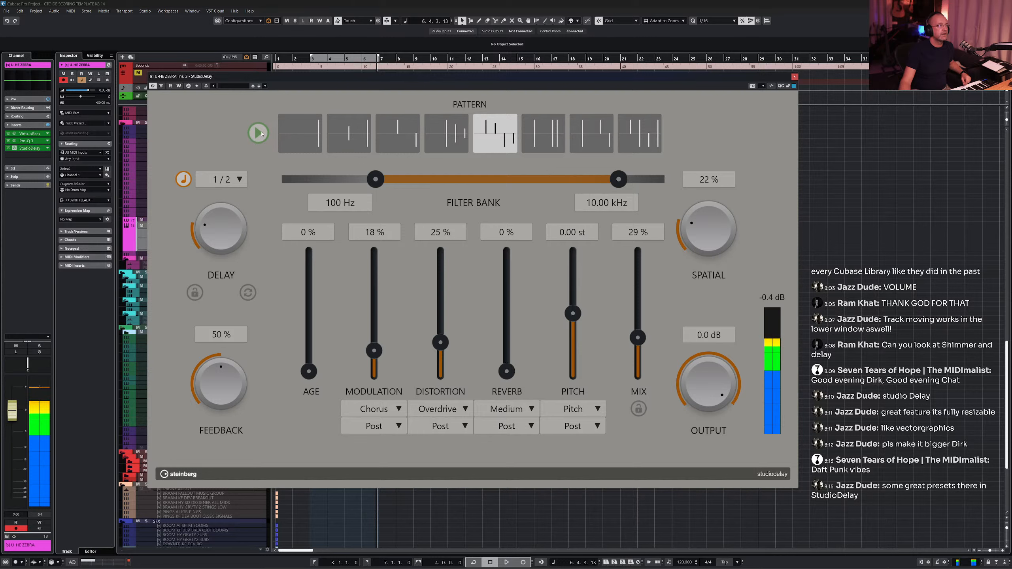
{"action": "left_click", "coordinate": [260, 133]}
{"action": "left_click", "coordinate": [544, 133]}
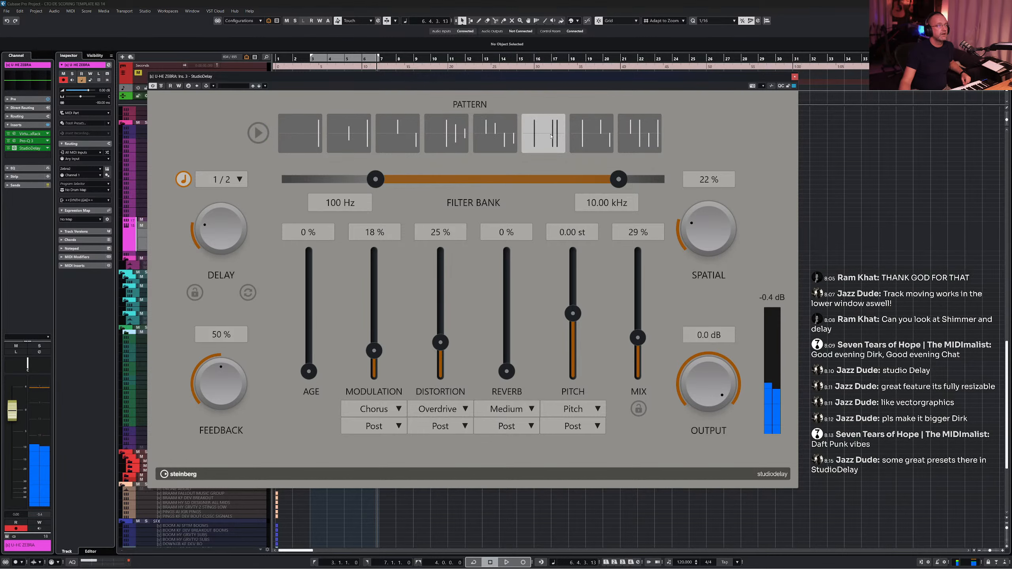
- Inspect the sample preview's context options, then select the seventh and eighth delay patterns
{"action": "right_click", "coordinate": [257, 137]}
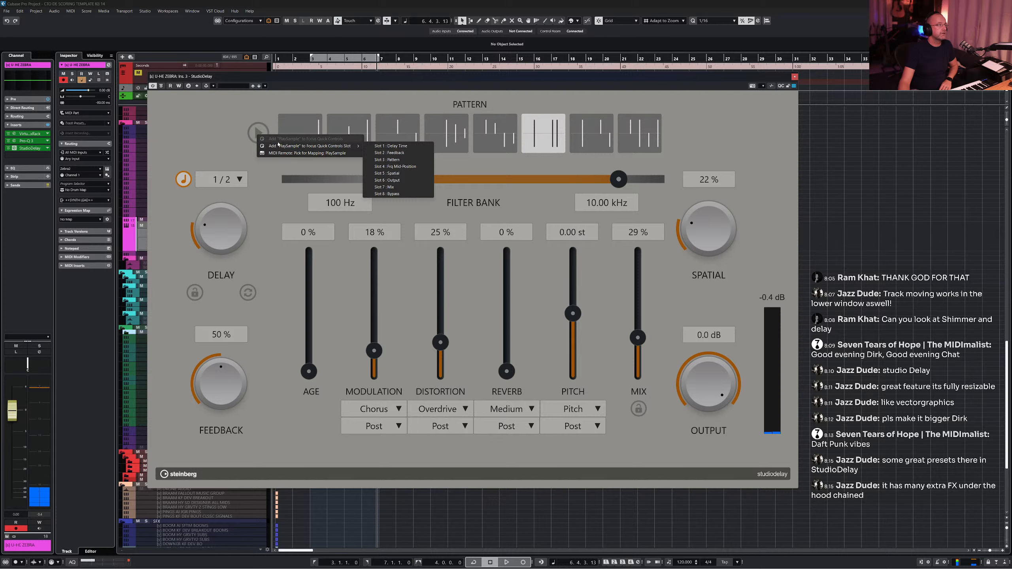
{"action": "left_click", "coordinate": [196, 128]}
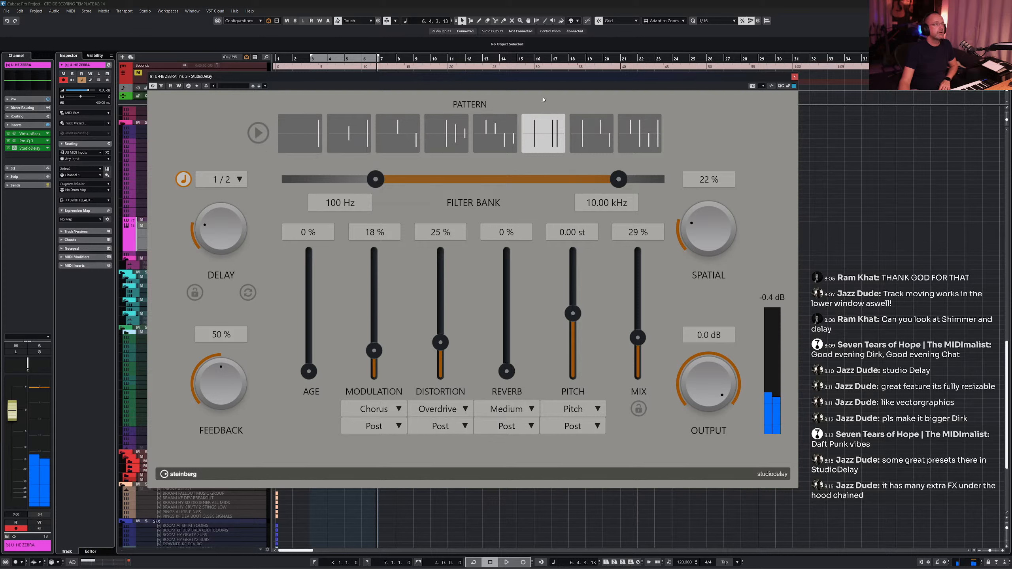
{"action": "left_click", "coordinate": [593, 139]}
{"action": "left_click", "coordinate": [639, 137]}
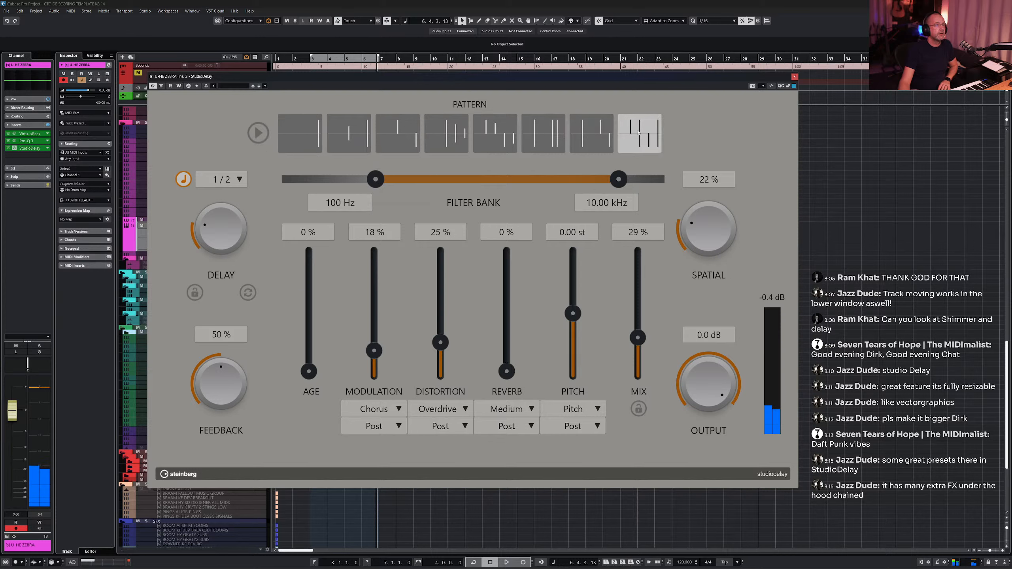
- Load the "Pad Evil Dark" preset from the preset browser and try nudging the Pitch slider
{"action": "left_click", "coordinate": [235, 86]}
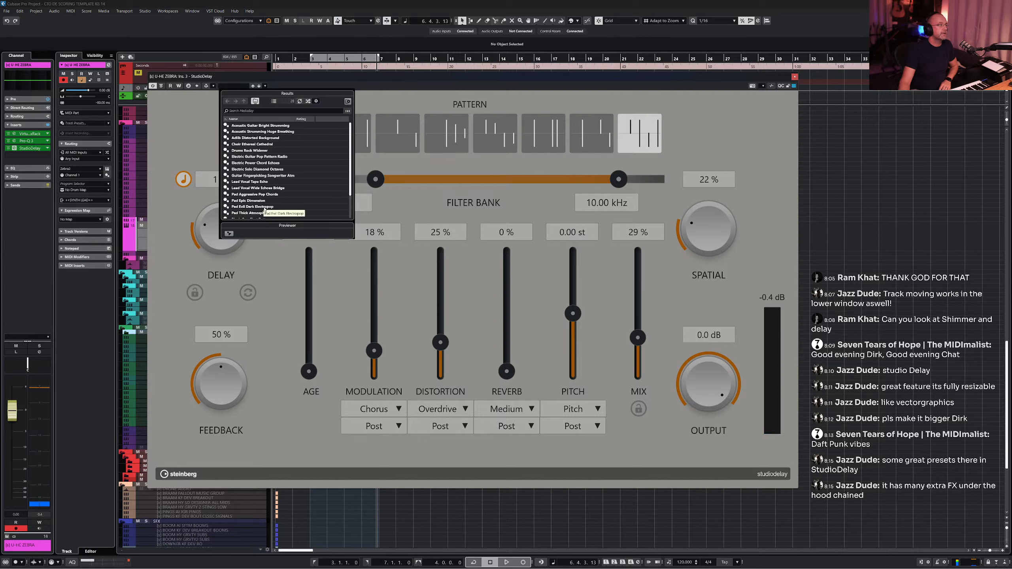
{"action": "double_click", "coordinate": [264, 207]}
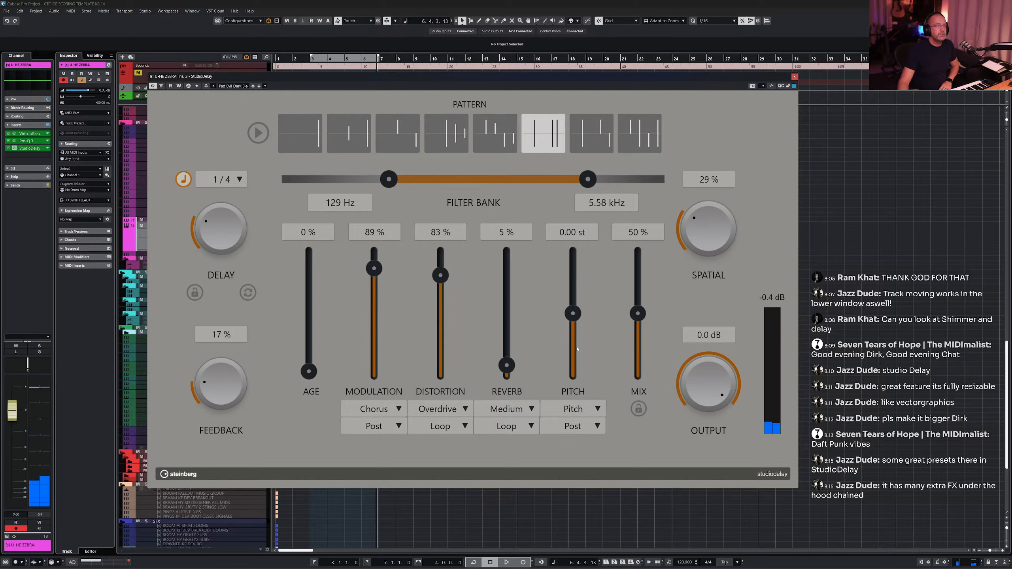
{"action": "left_click", "coordinate": [583, 410]}
{"action": "left_click", "coordinate": [598, 364]}
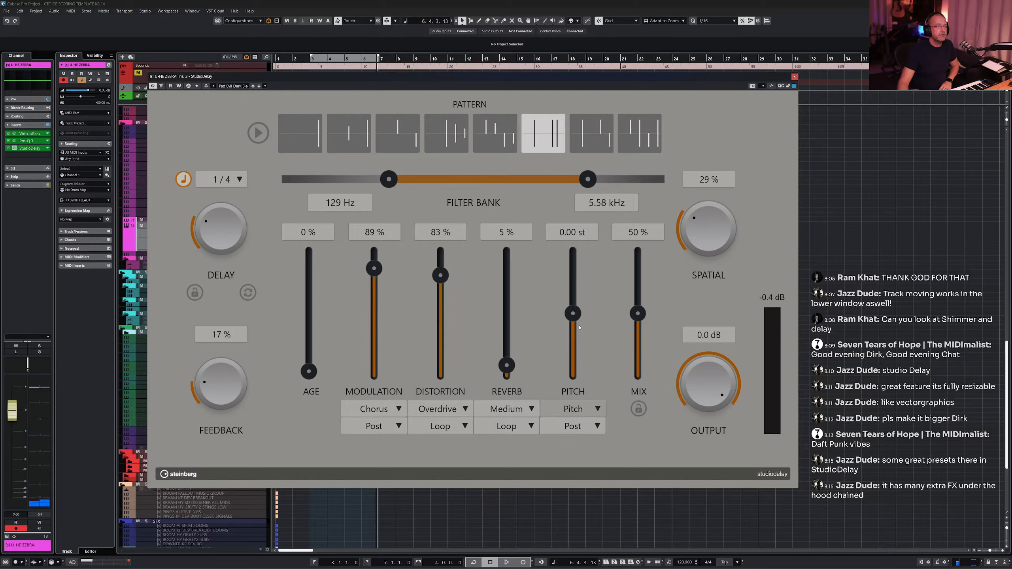
{"action": "mouse_move", "coordinate": [573, 314]}
{"action": "left_mouse_down"}
{"action": "mouse_move", "coordinate": [577, 275]}
{"action": "mouse_move", "coordinate": [577, 319]}
{"action": "left_mouse_up"}
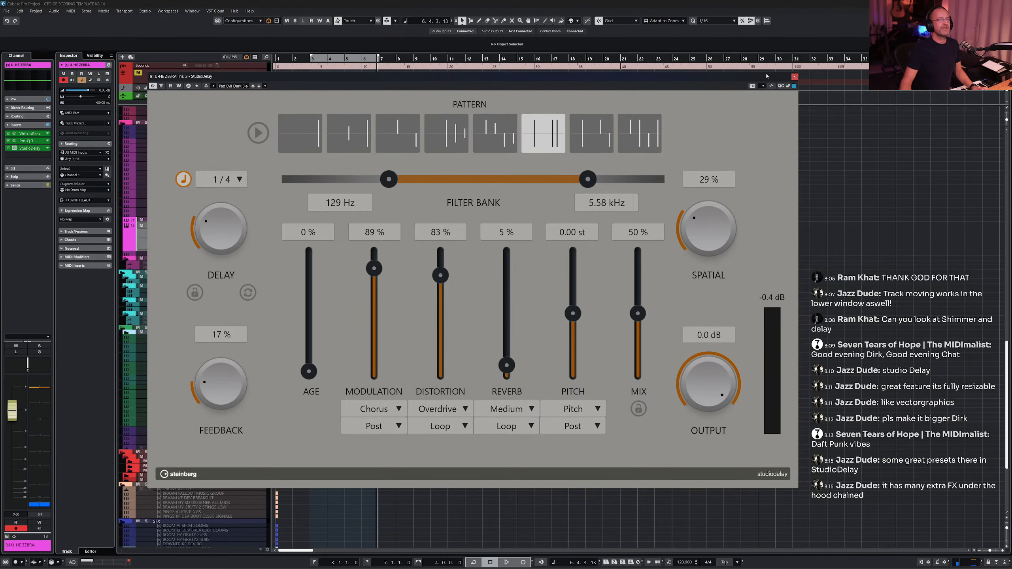
- Show the plug-in's modulator strip and add an LFO modulator to StudioDelay
{"action": "left_click", "coordinate": [772, 87]}
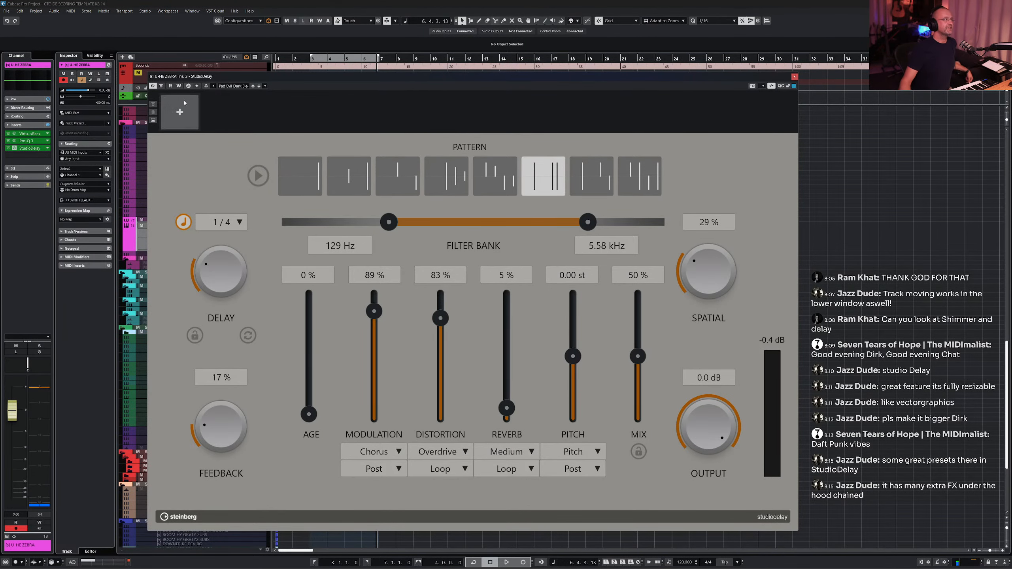
{"action": "left_click", "coordinate": [772, 86]}
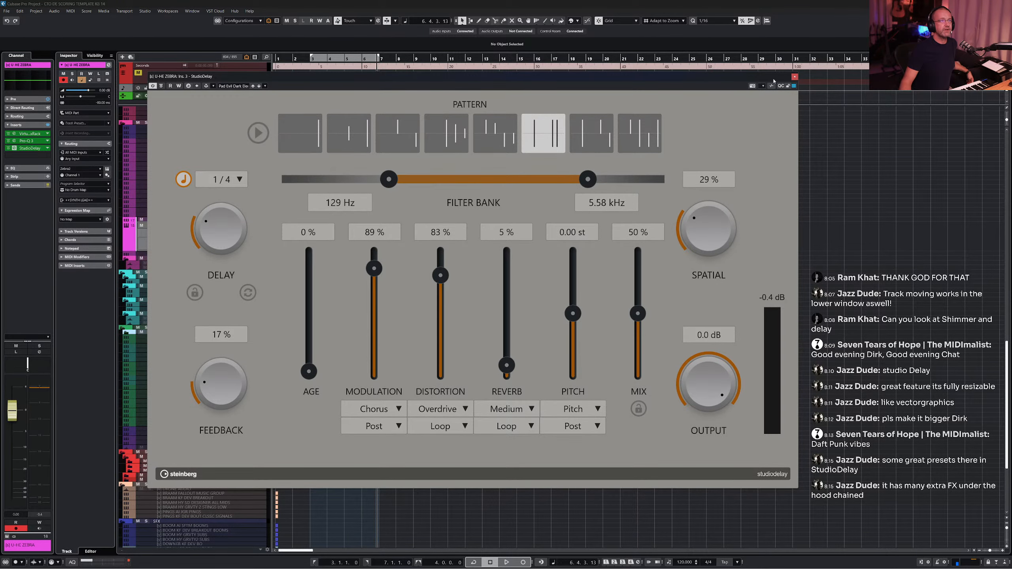
{"action": "left_click", "coordinate": [772, 87]}
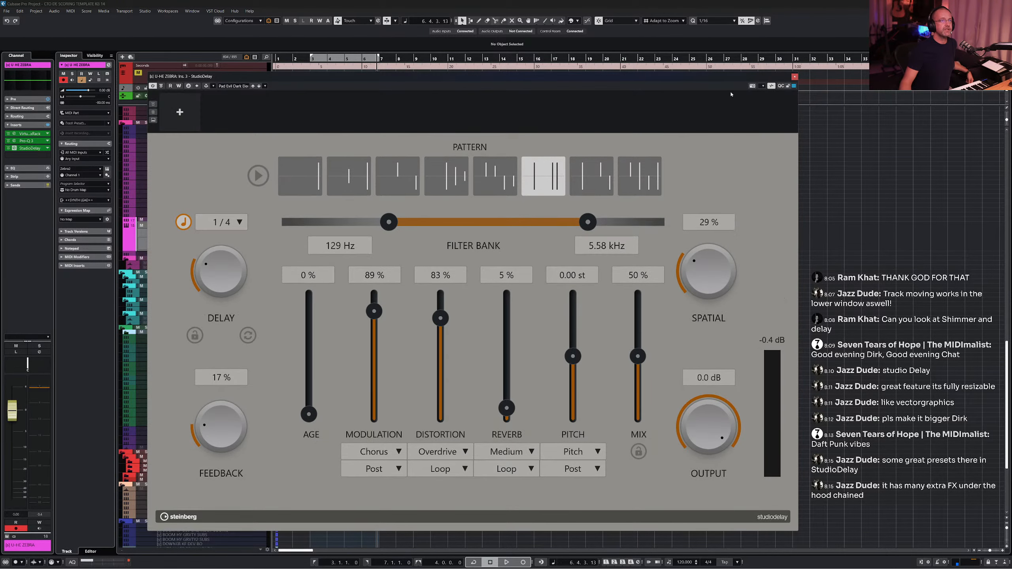
{"action": "left_click", "coordinate": [183, 112]}
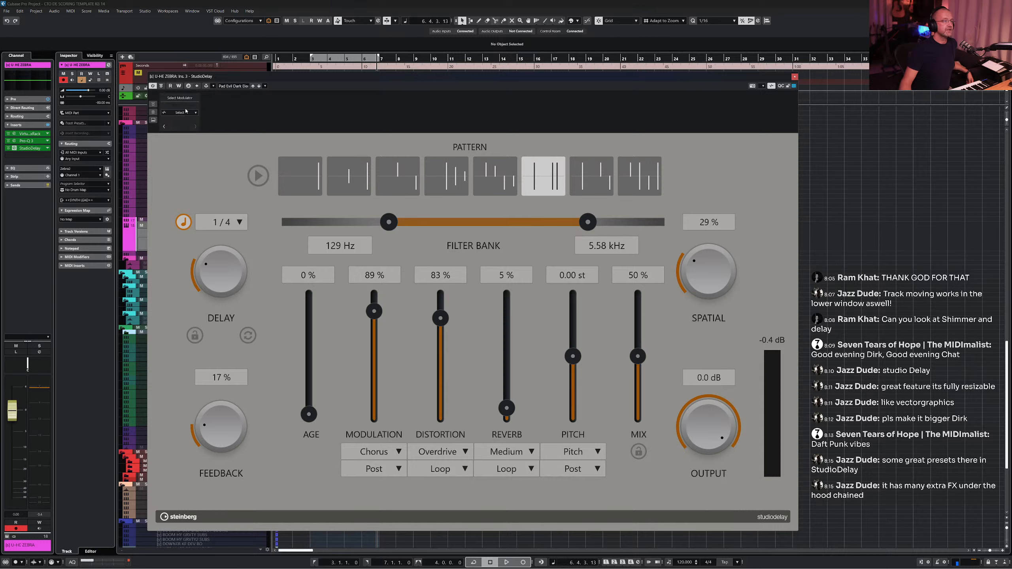
{"action": "left_click", "coordinate": [193, 114]}
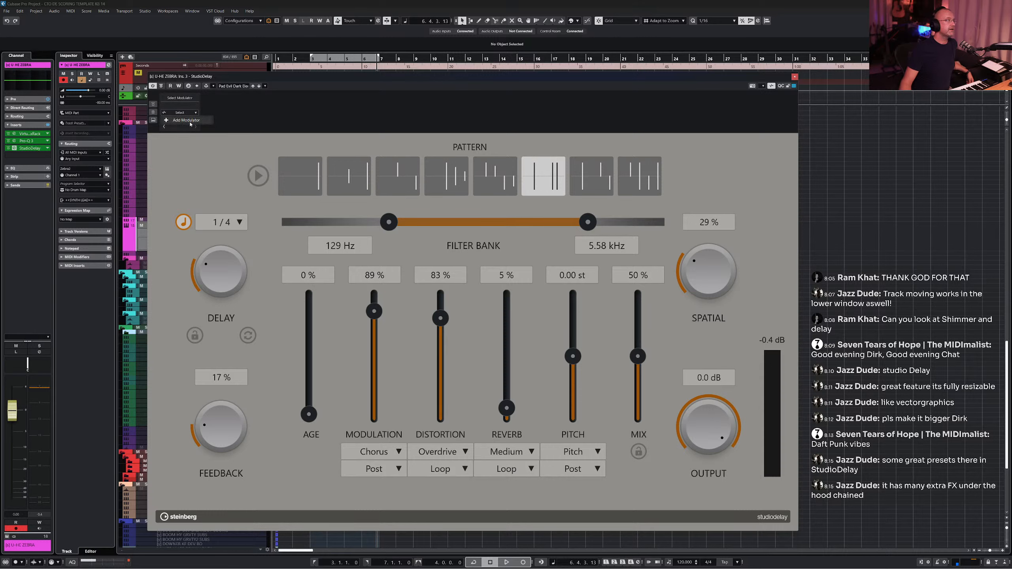
{"action": "left_click", "coordinate": [191, 120]}
{"action": "left_click", "coordinate": [215, 156]}
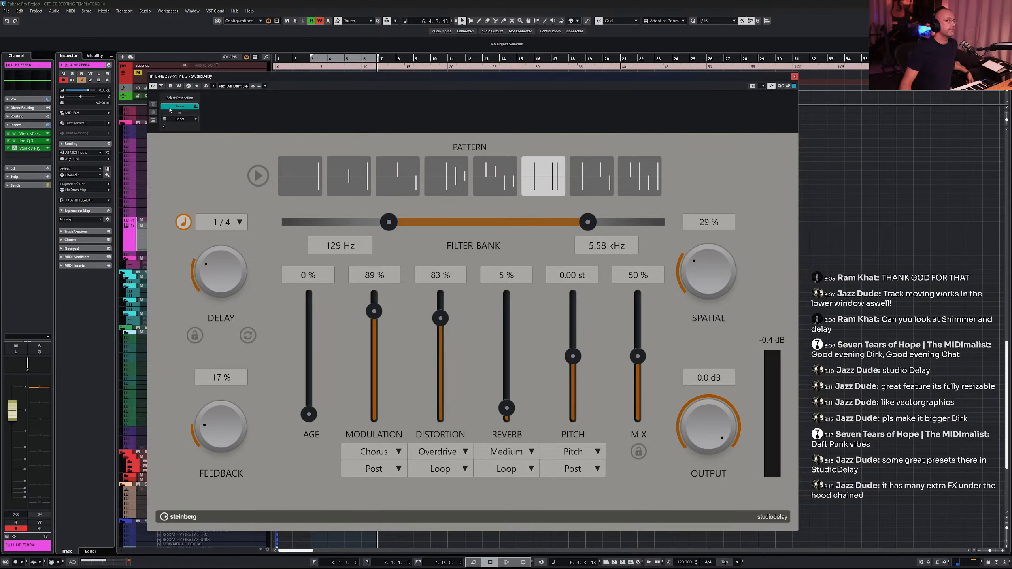
{"action": "left_click", "coordinate": [154, 120]}
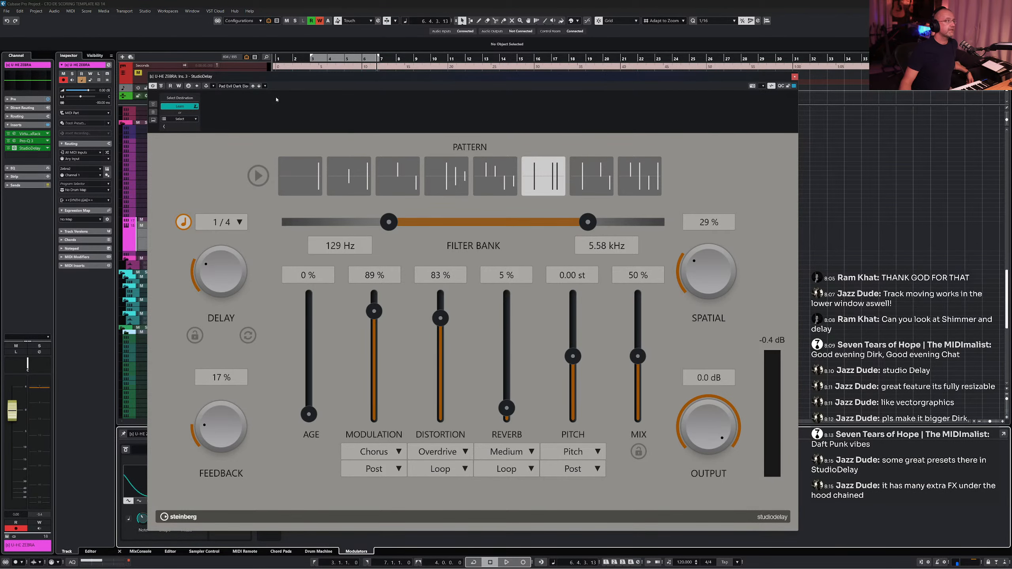
- Assign the first LFO's destination to the Pitch slider
{"action": "left_click_drag", "start_coordinate": [280, 76], "coordinate": [472, 32]}
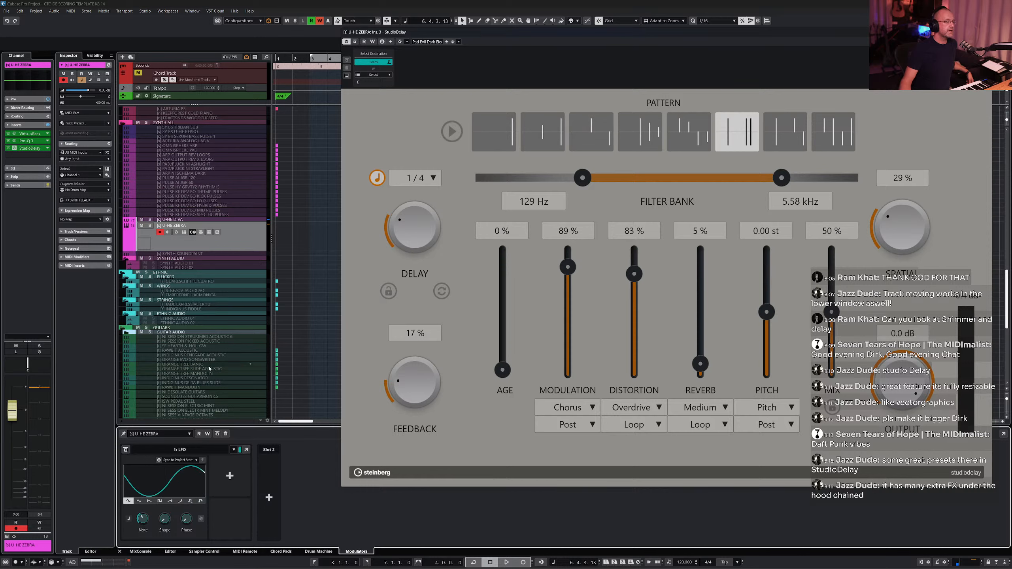
{"action": "left_click", "coordinate": [143, 527]}
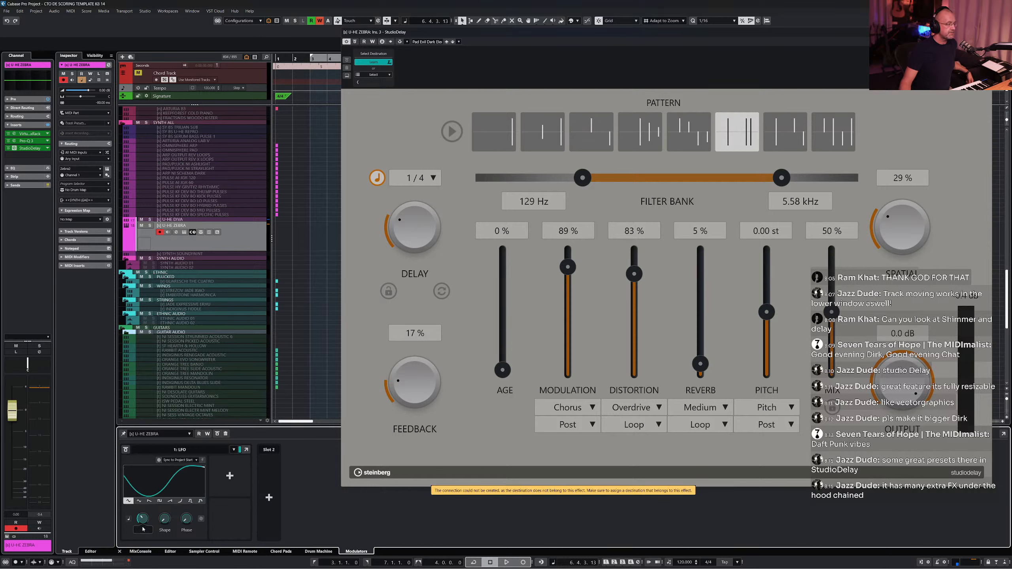
{"action": "left_click_drag", "start_coordinate": [142, 528], "coordinate": [144, 533]}
{"action": "left_click", "coordinate": [230, 476]}
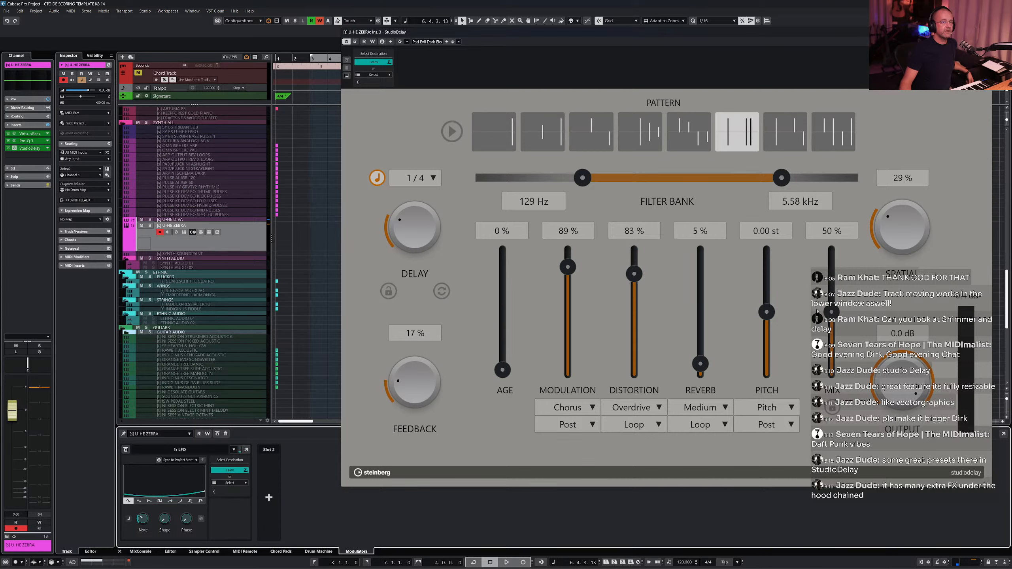
{"action": "left_click", "coordinate": [767, 313]}
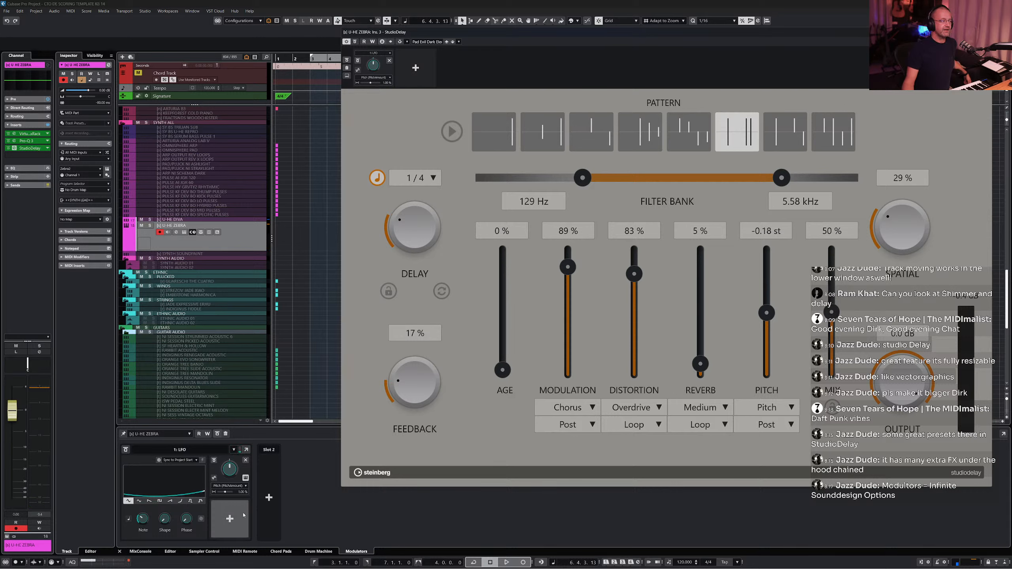
- Add Distortion as a second destination of the first LFO, adjust its depth, and remove it again
{"action": "left_click", "coordinate": [230, 519]}
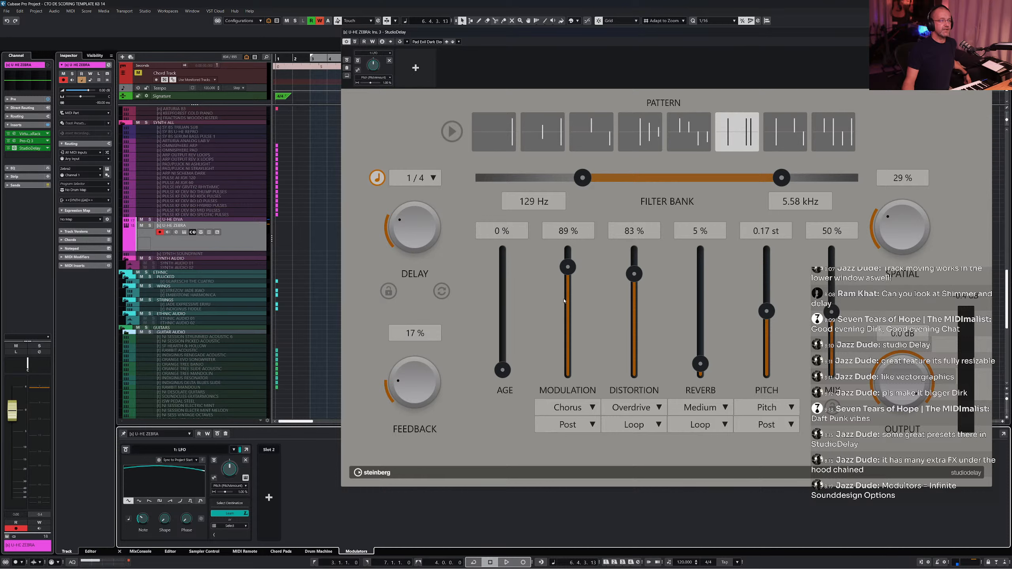
{"action": "left_click", "coordinate": [638, 276]}
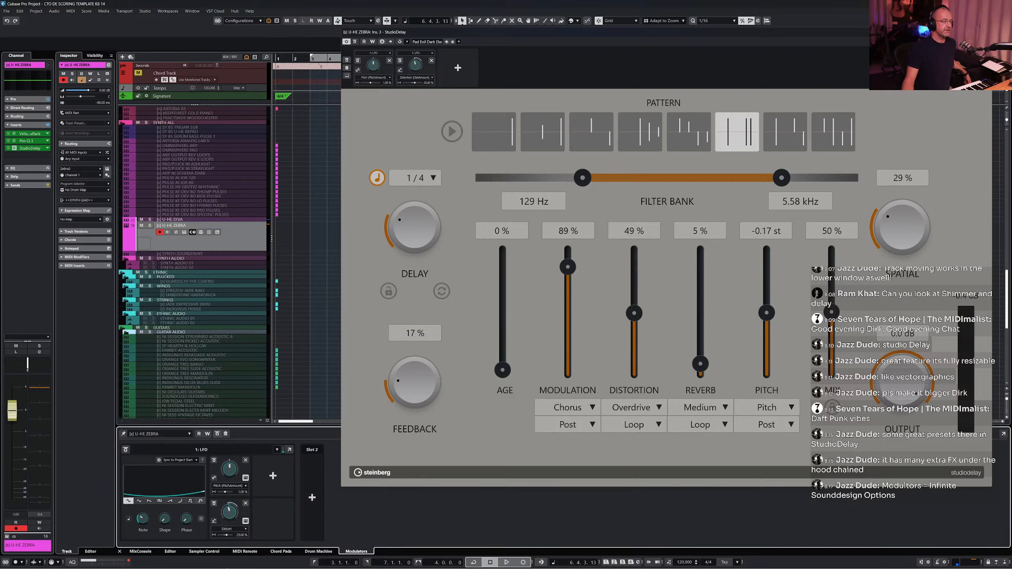
{"action": "left_click_drag", "start_coordinate": [227, 537], "coordinate": [232, 536]}
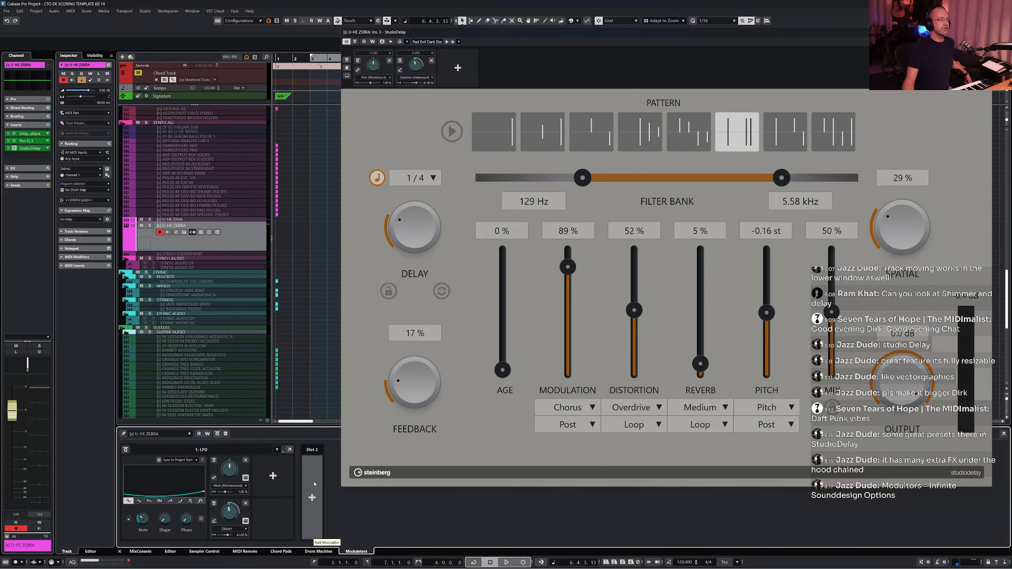
{"action": "left_click", "coordinate": [246, 503]}
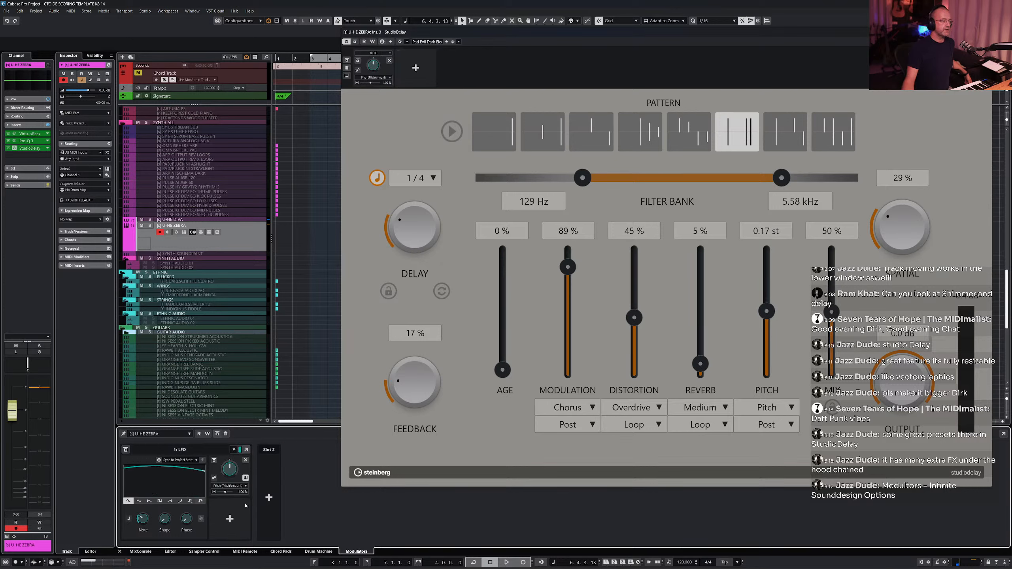
- Add a second LFO modulator in slot 2 and adjust its Note knob
{"action": "left_click", "coordinate": [268, 497]}
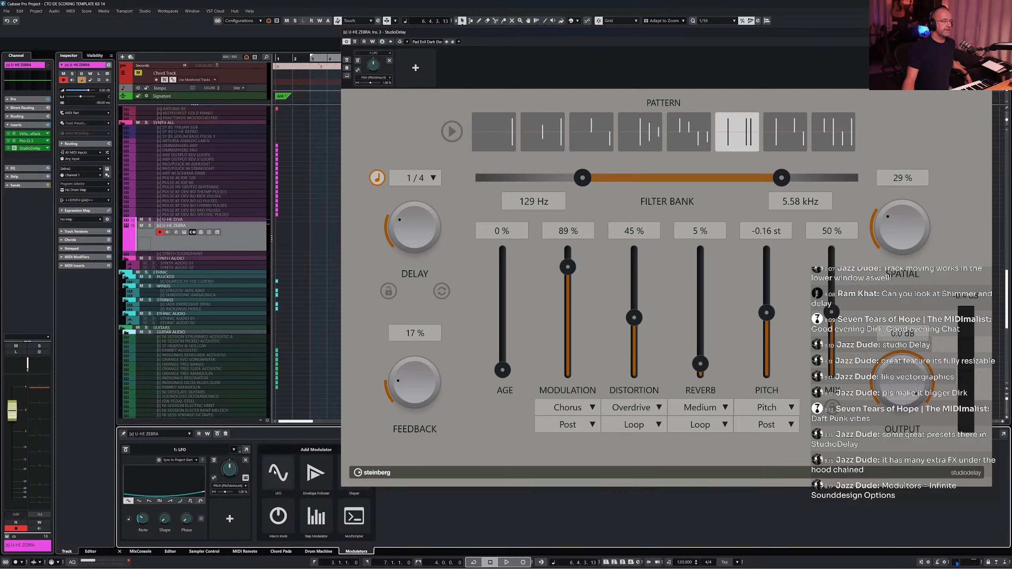
{"action": "left_click", "coordinate": [276, 408]}
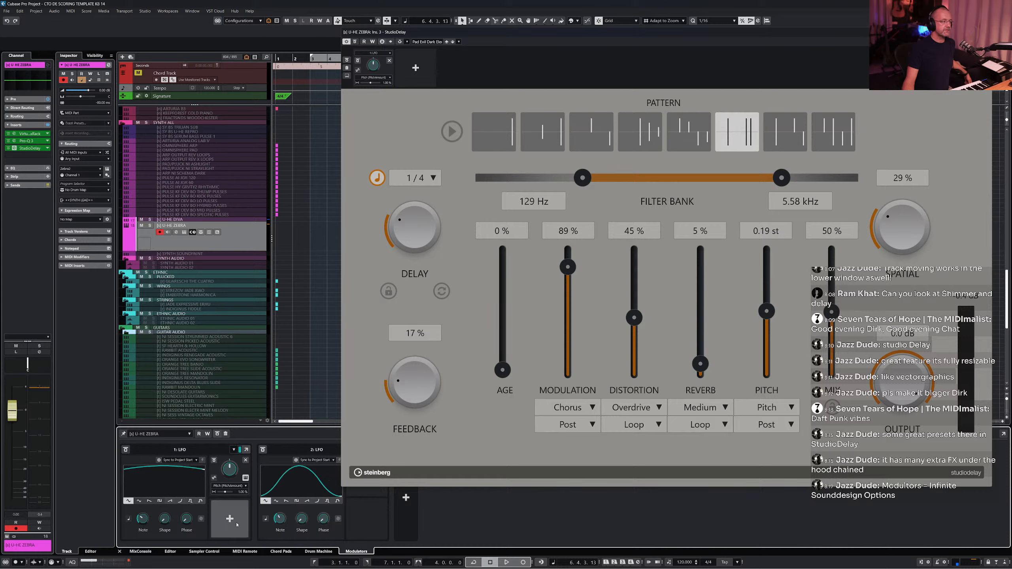
{"action": "left_click_drag", "start_coordinate": [280, 520], "coordinate": [280, 536]}
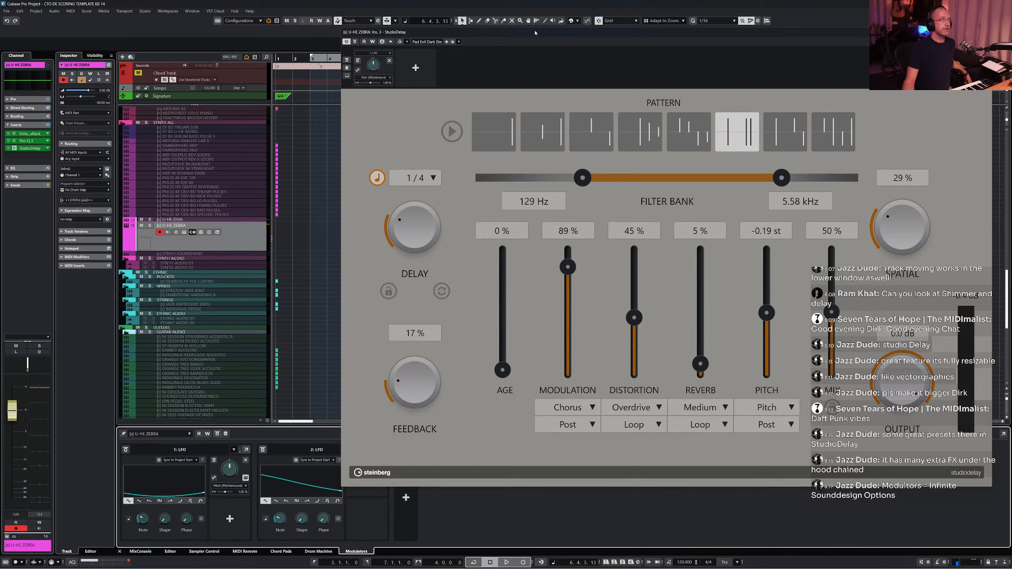
- Assign the second LFO's destination to the Distortion slider
{"action": "left_click_drag", "start_coordinate": [487, 32], "coordinate": [526, 25]}
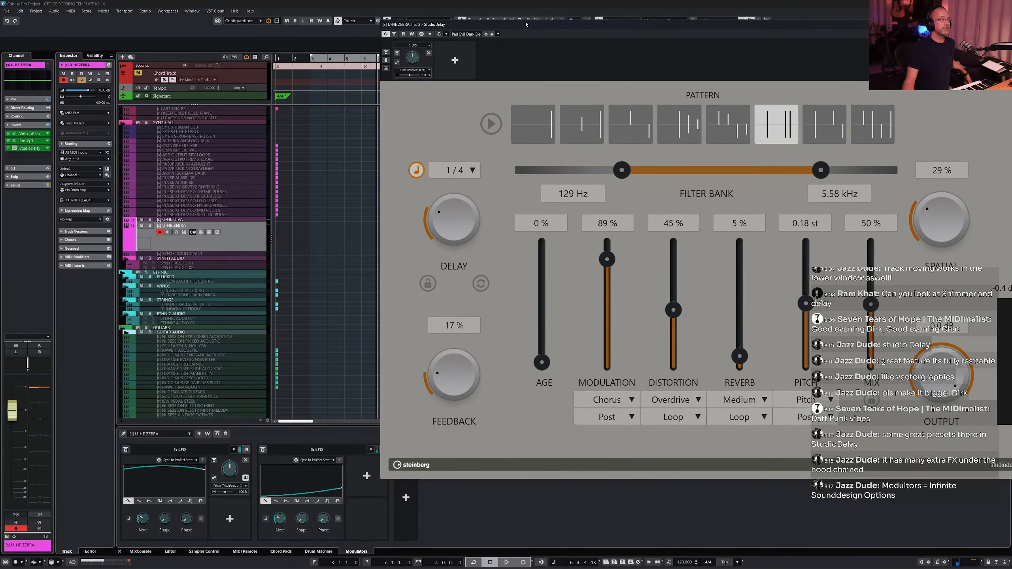
{"action": "left_click", "coordinate": [365, 474]}
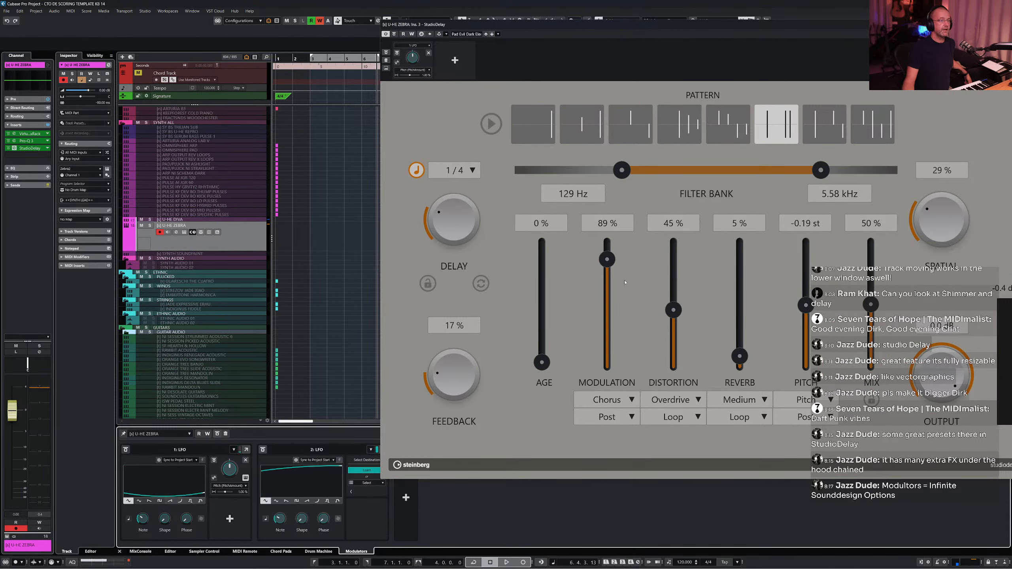
{"action": "left_click", "coordinate": [669, 307]}
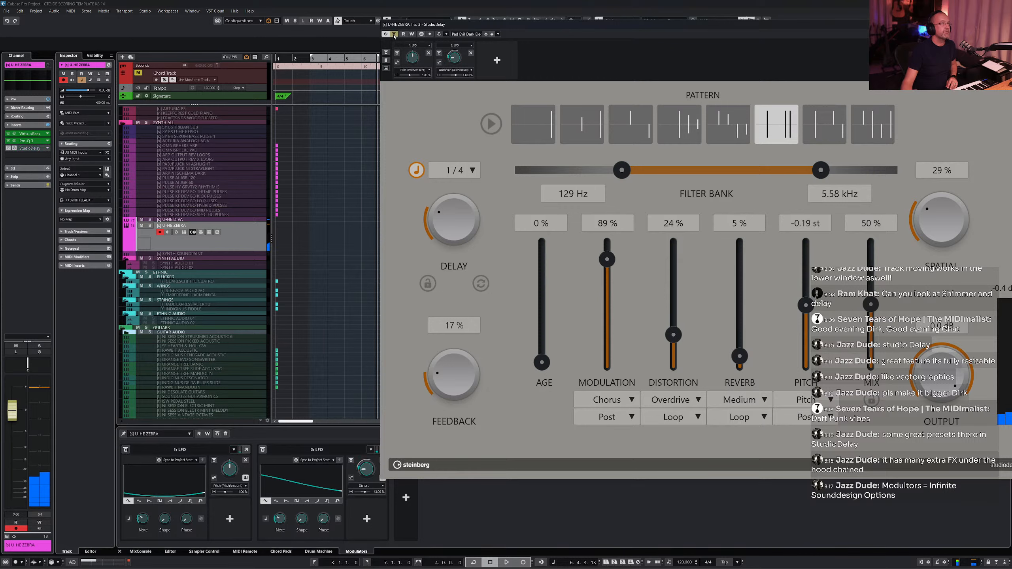
- Shrink the StudioDelay window to a smaller size and close it
{"action": "left_click", "coordinate": [394, 34]}
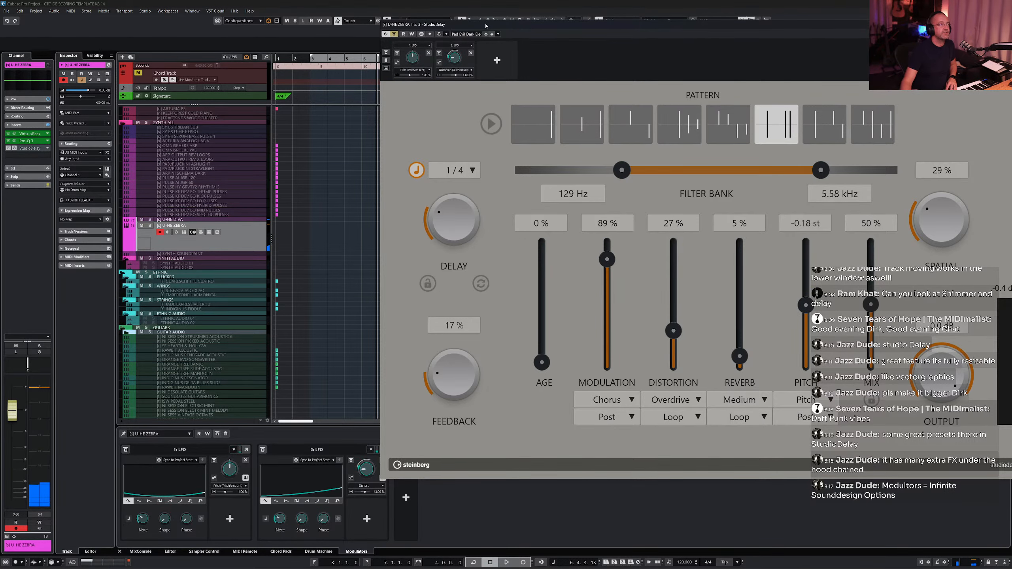
{"action": "left_click_drag", "start_coordinate": [484, 26], "coordinate": [351, 33]}
{"action": "left_click", "coordinate": [261, 40]}
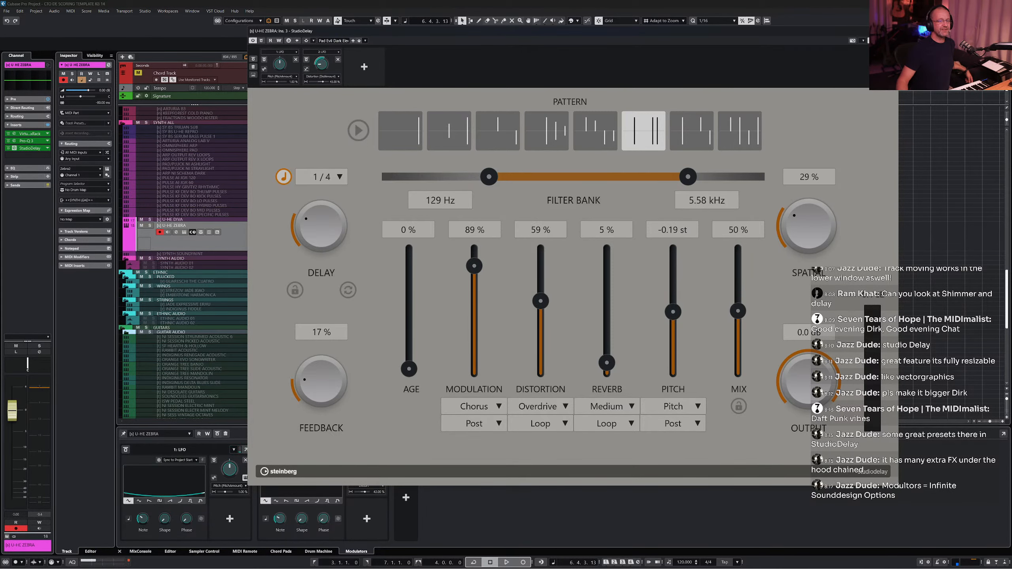
{"action": "left_click_drag", "start_coordinate": [898, 486], "coordinate": [660, 294]}
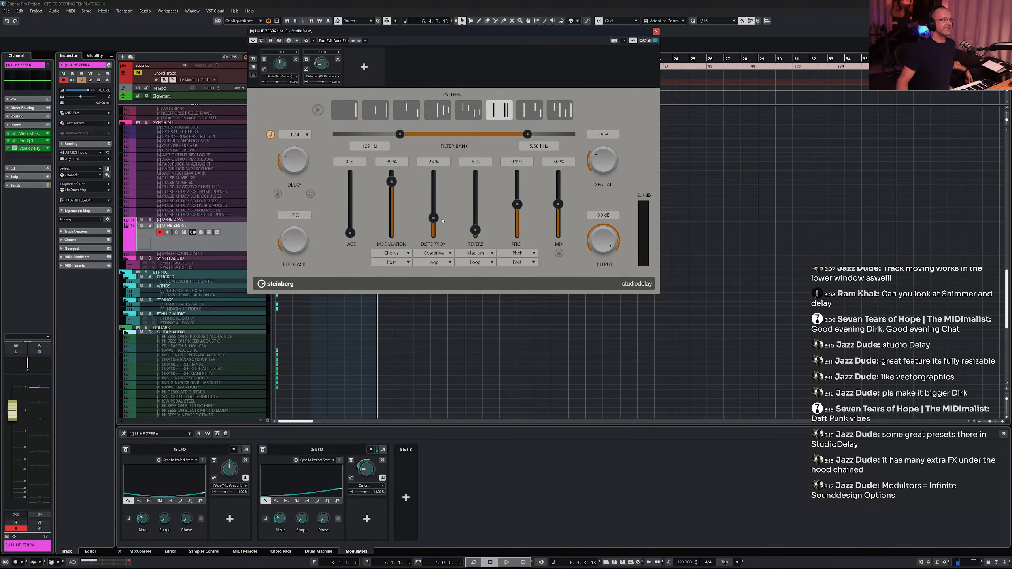
{"action": "left_click", "coordinate": [656, 32]}
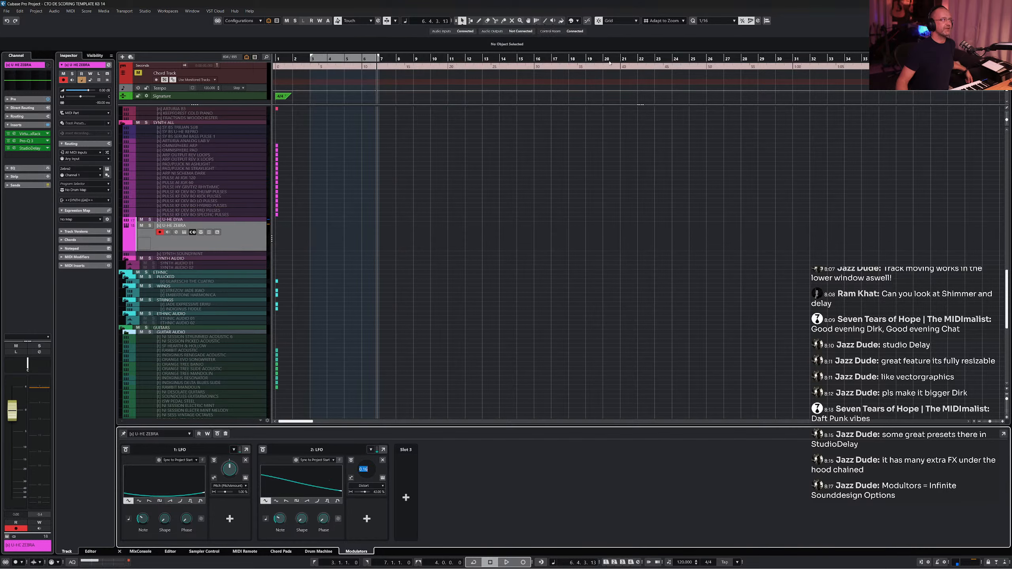
- Delete both LFO destination connections and remove all modulators from the track
{"action": "left_click", "coordinate": [383, 462]}
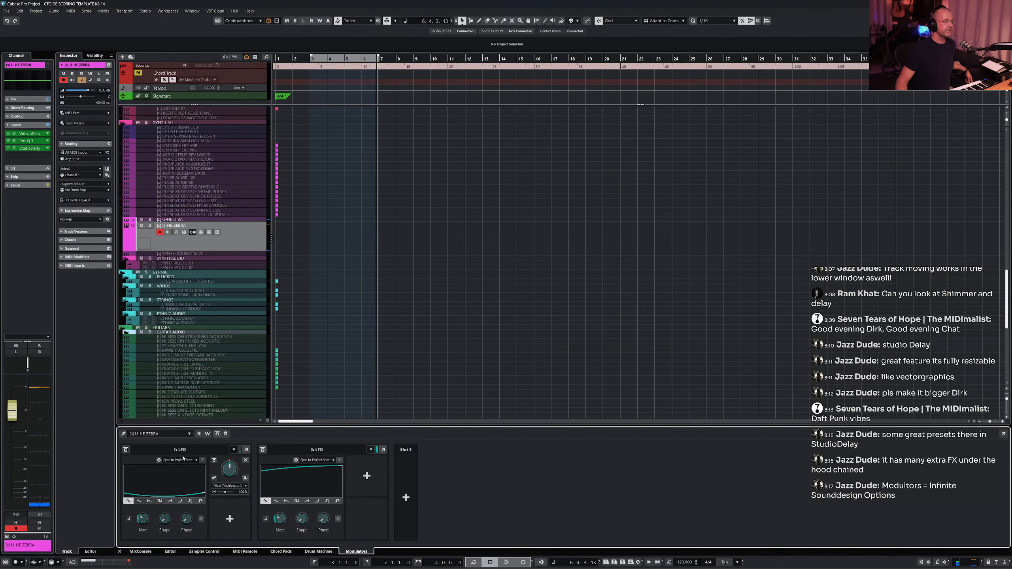
{"action": "left_click", "coordinate": [246, 461]}
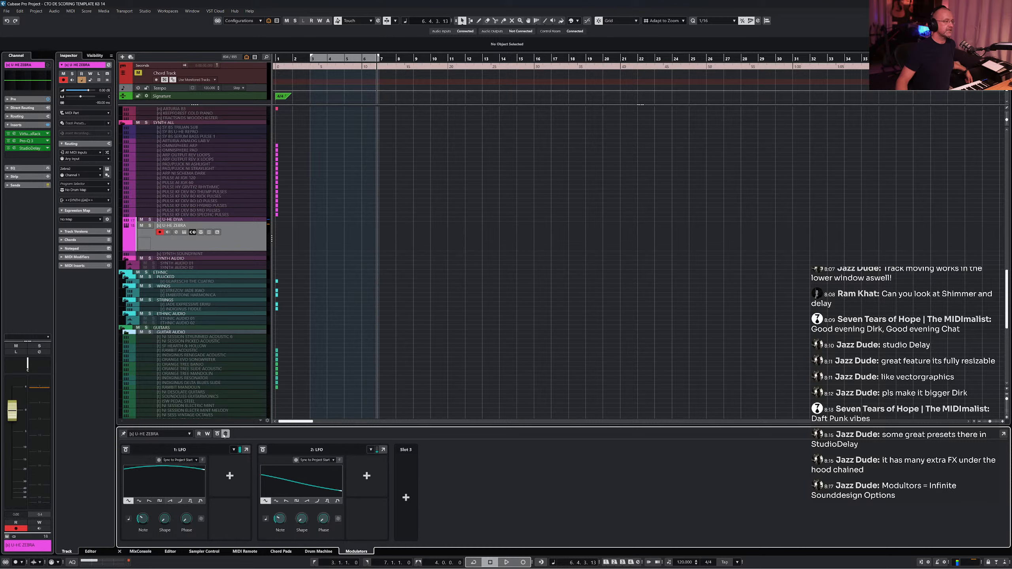
{"action": "left_click", "coordinate": [225, 434]}
{"action": "left_click", "coordinate": [492, 299]}
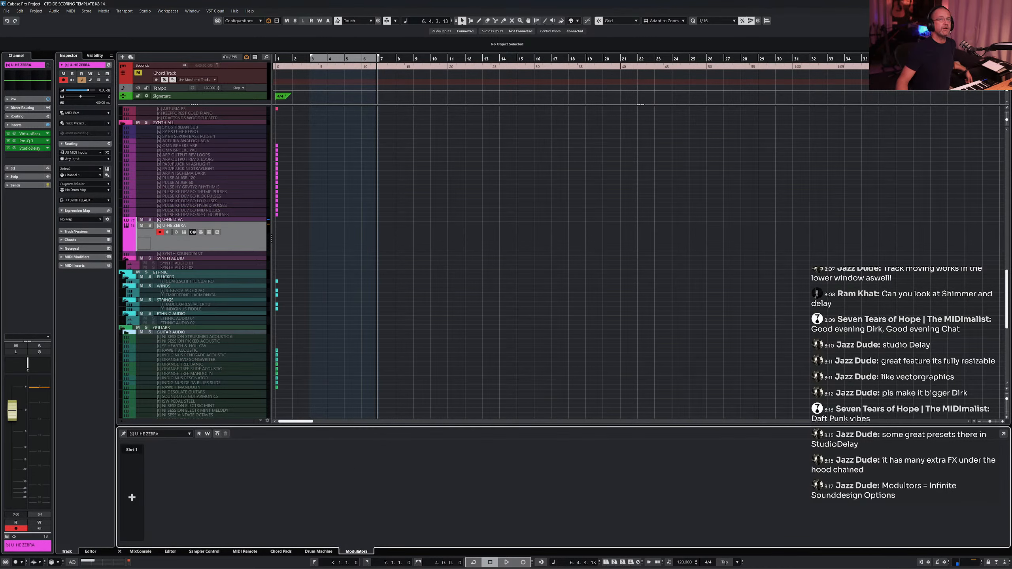
- Hide the lower zone and expand the DRUMS folder track to show its audio tracks
{"action": "key", "text": "ctrl+alt+e"}
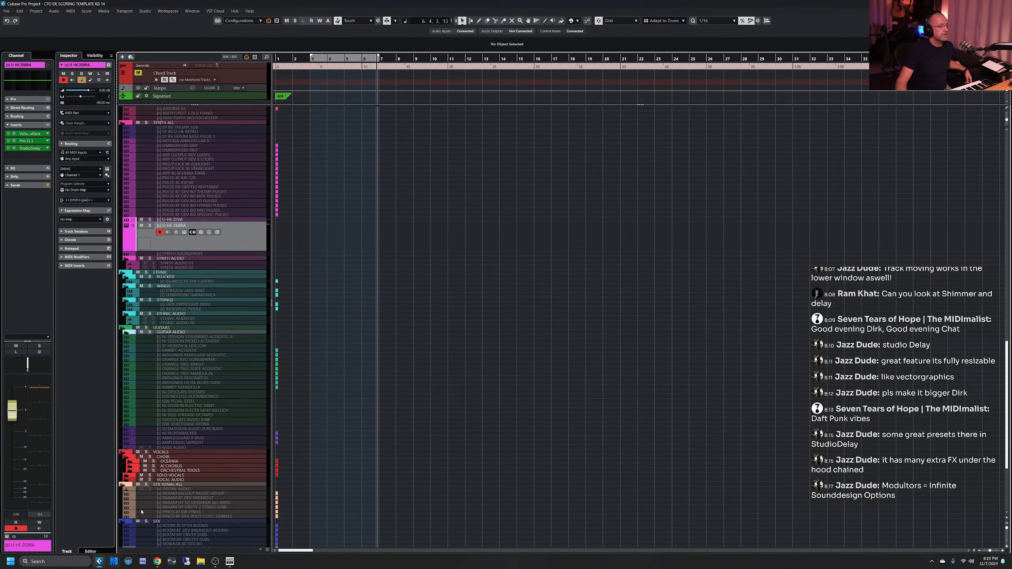
{"action": "scroll", "coordinate": [334, 223], "scroll_direction": "up", "scroll_amount": 10}
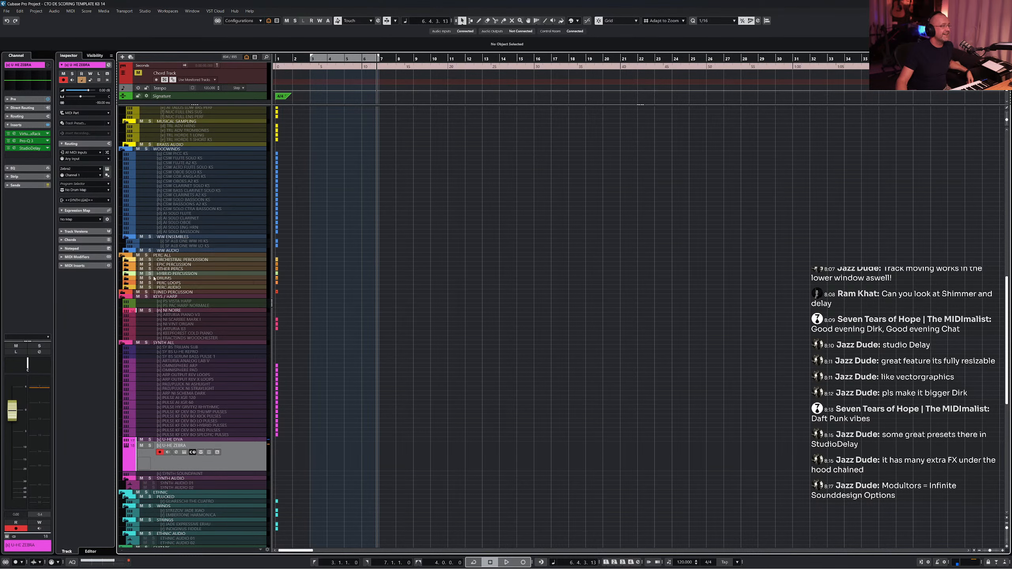
{"action": "left_click", "coordinate": [155, 278]}
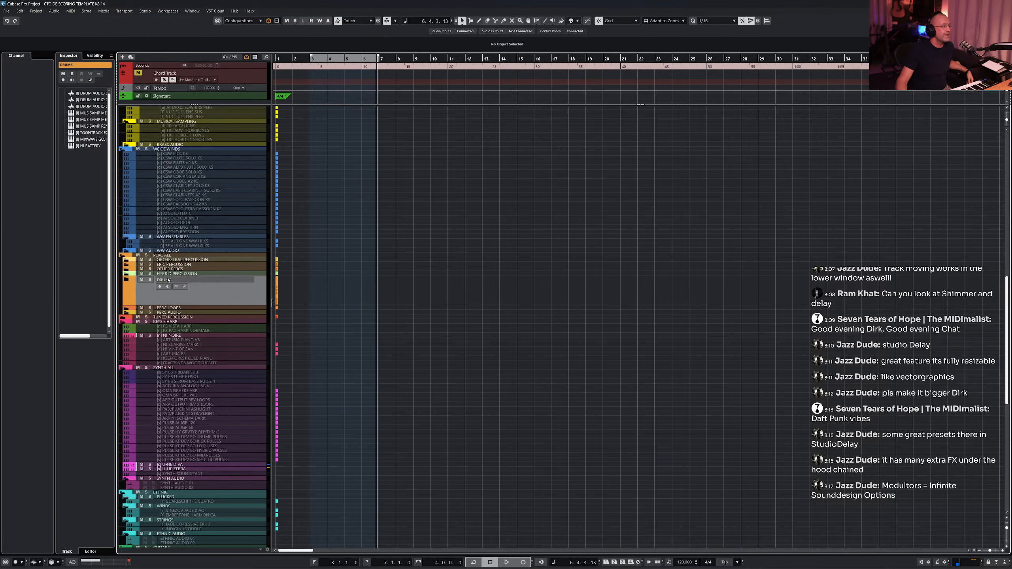
{"action": "left_click", "coordinate": [127, 282]}
{"action": "left_click", "coordinate": [193, 309]}
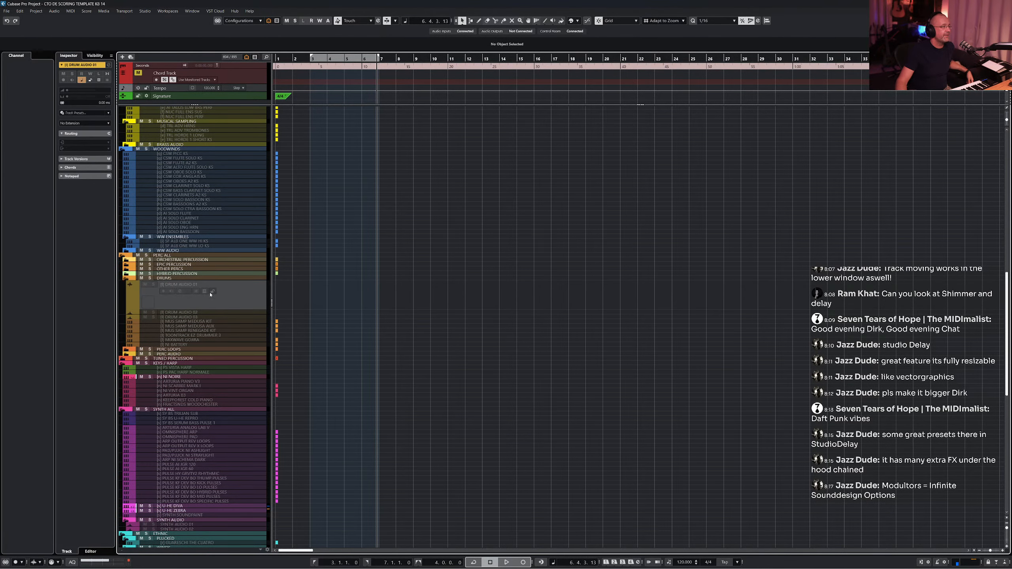
- Add a new Drum track inside the DRUMS folder with default settings
{"action": "right_click", "coordinate": [246, 295]}
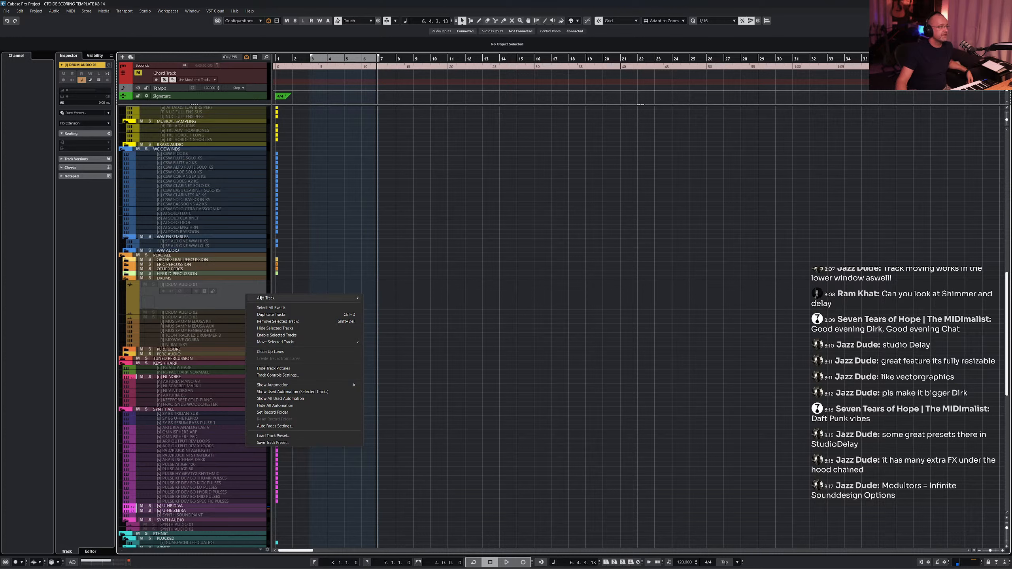
{"action": "mouse_move", "coordinate": [272, 300]}
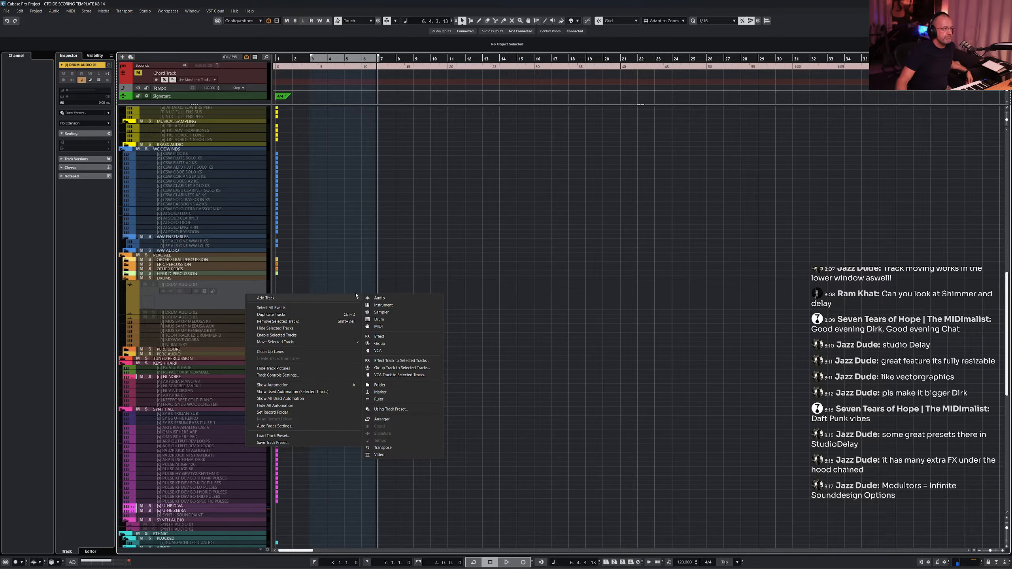
{"action": "left_click", "coordinate": [405, 322]}
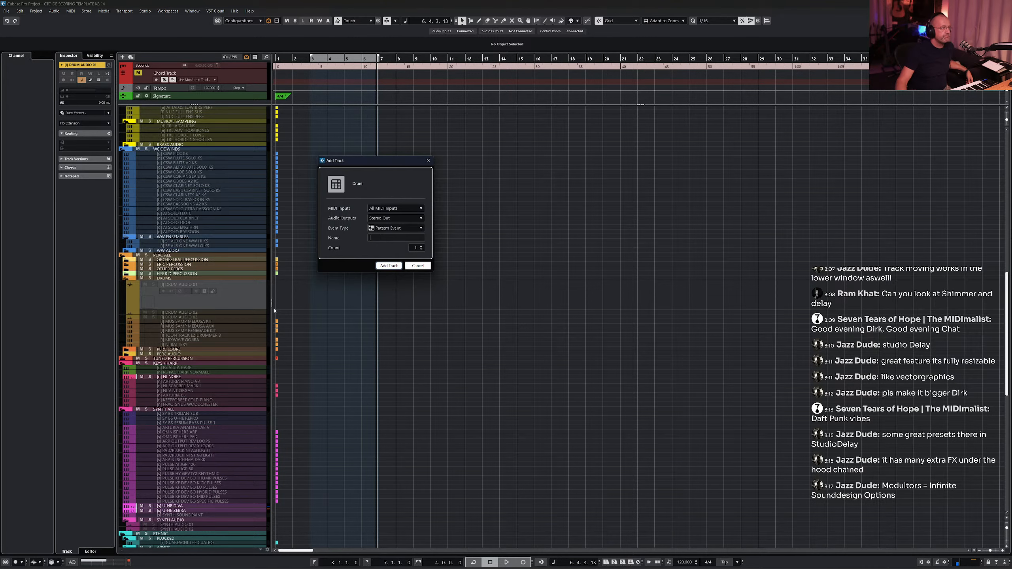
{"action": "left_click", "coordinate": [386, 268]}
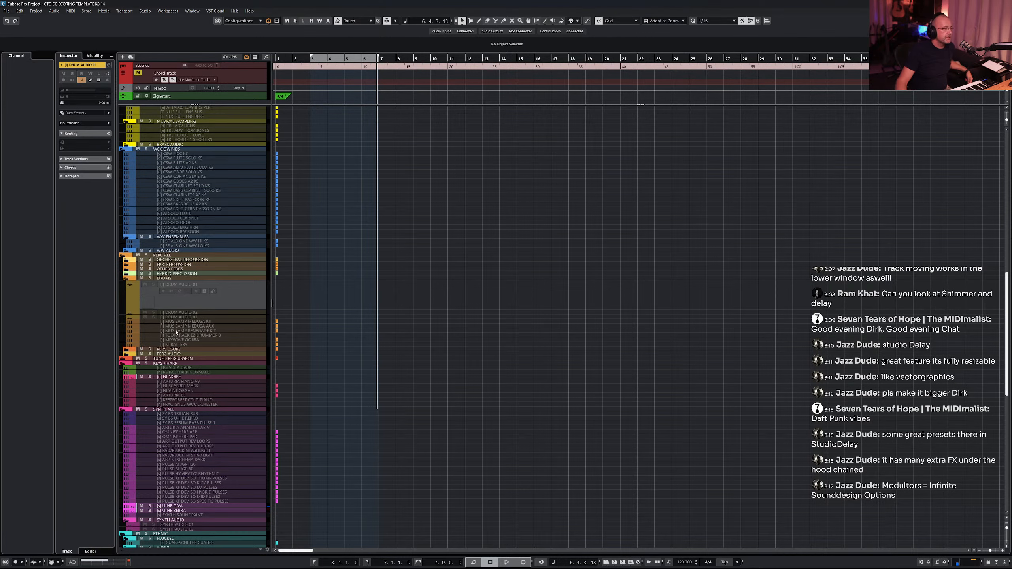
- Replace the StudioDelay insert on the U-HE ZEBRA track with Shimmer and open its editor
{"action": "scroll", "coordinate": [205, 310], "scroll_direction": "down", "scroll_amount": 5}
{"action": "scroll", "coordinate": [205, 310], "scroll_direction": "down", "scroll_amount": 4}
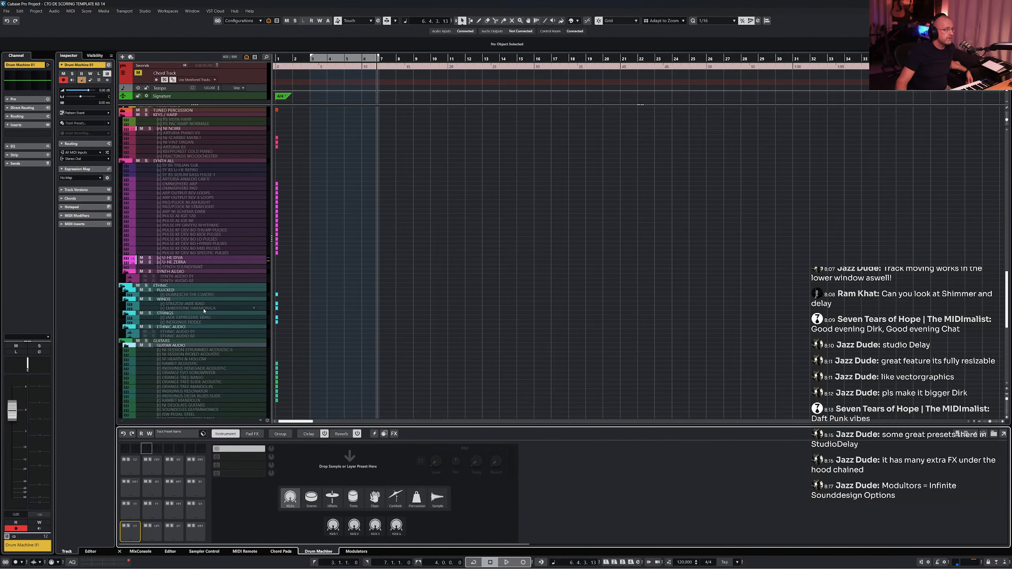
{"action": "left_click", "coordinate": [192, 264]}
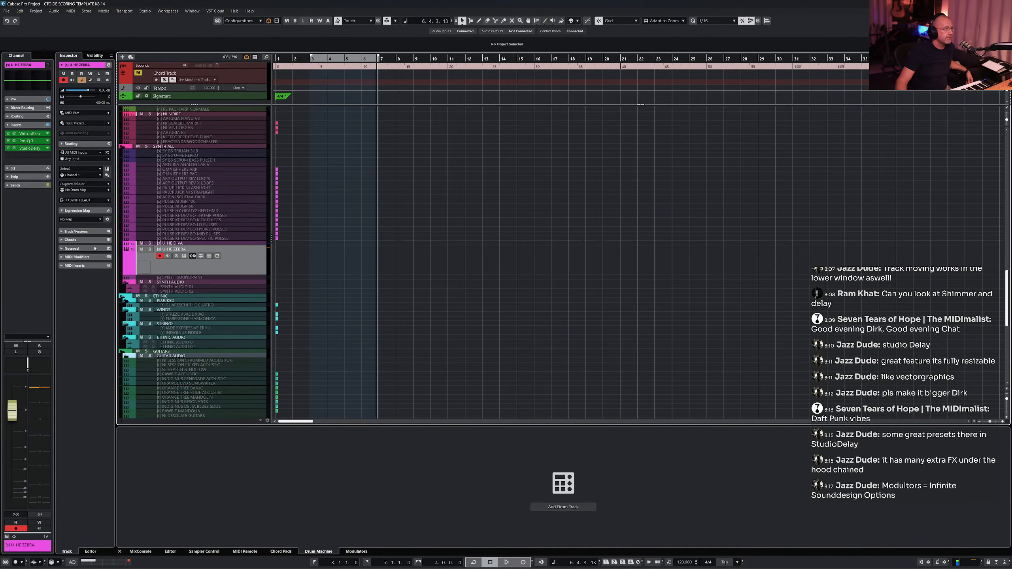
{"action": "left_click", "coordinate": [47, 149]}
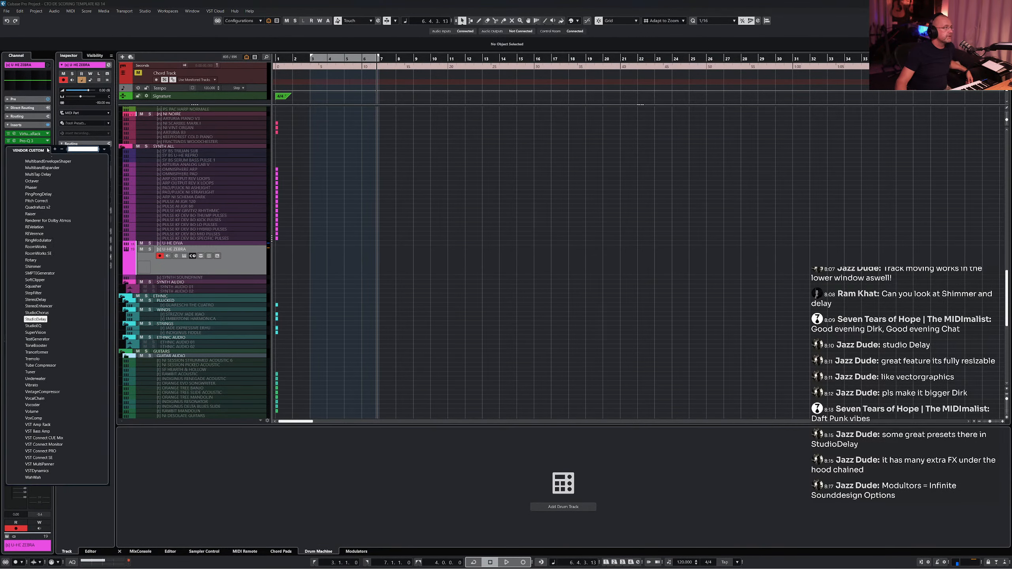
{"action": "left_click", "coordinate": [34, 266]}
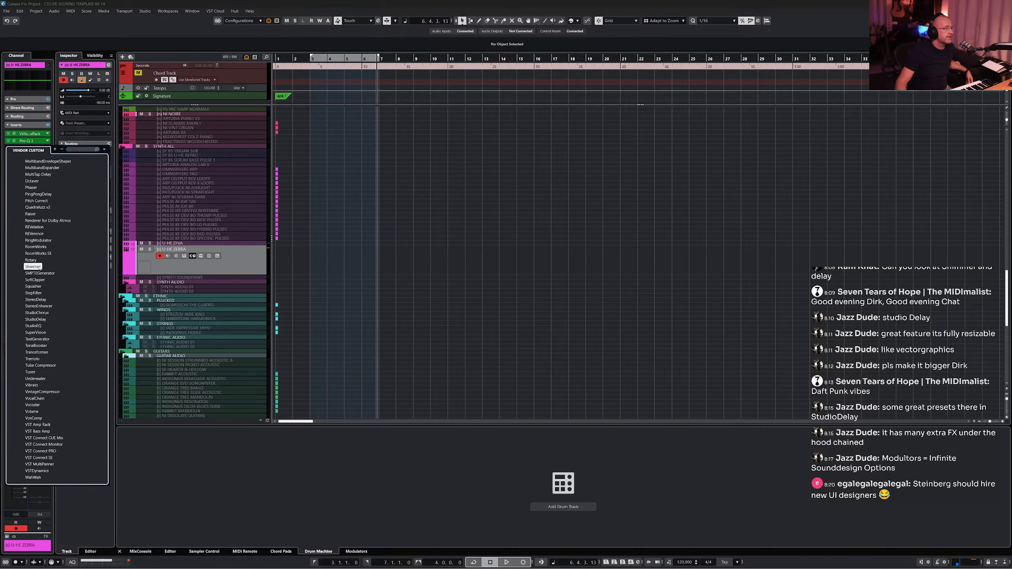
{"action": "left_click", "coordinate": [14, 149]}
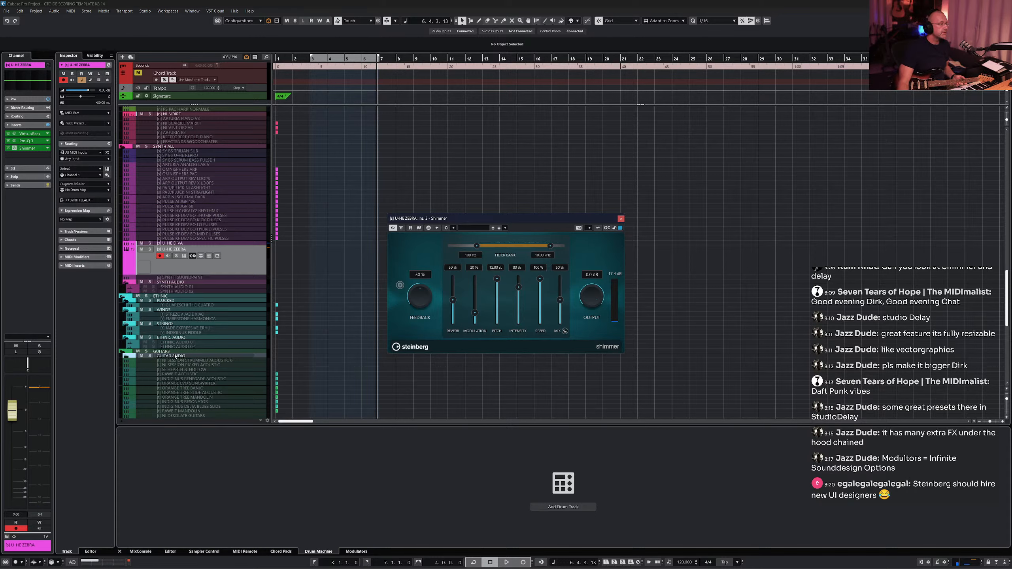
- Set the OTHER GUITAR STEREO track's input to Mono In 3 (Analog 3) and enable its monitoring
{"action": "left_click", "coordinate": [127, 356]}
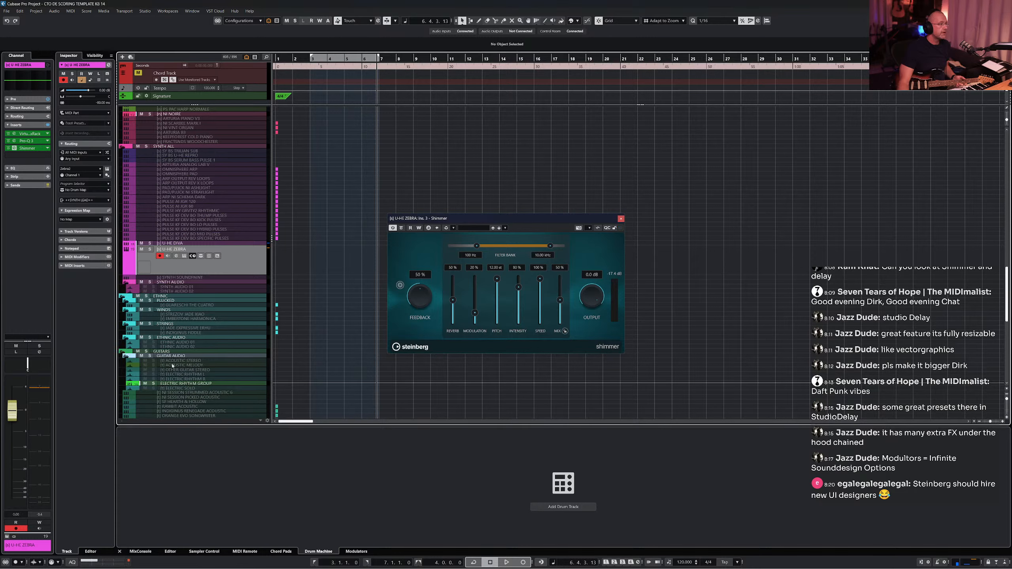
{"action": "left_click", "coordinate": [204, 370]}
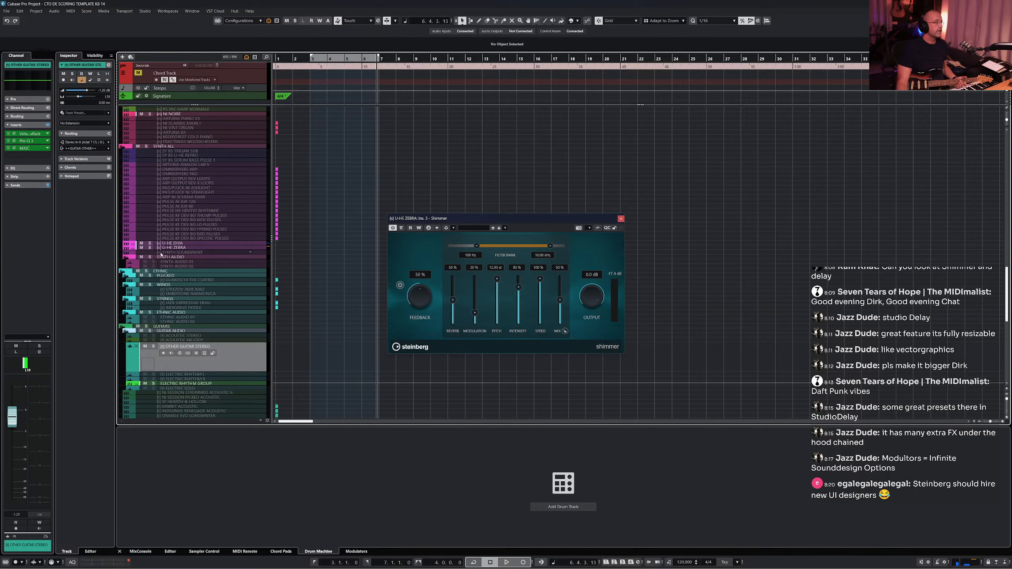
{"action": "left_click", "coordinate": [34, 365], "text": "ctrl"}
{"action": "left_click", "coordinate": [88, 142]}
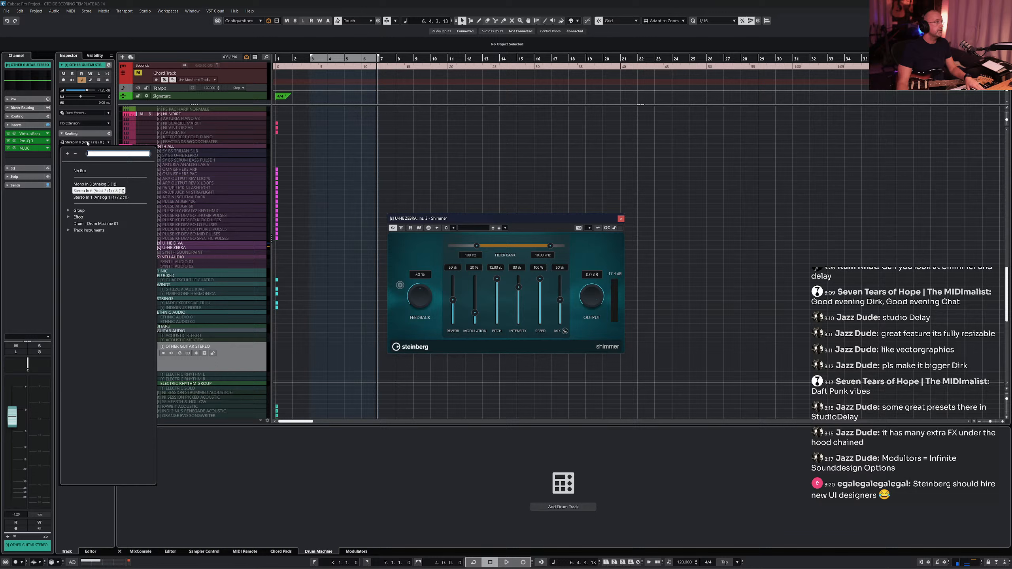
{"action": "left_click", "coordinate": [89, 184]}
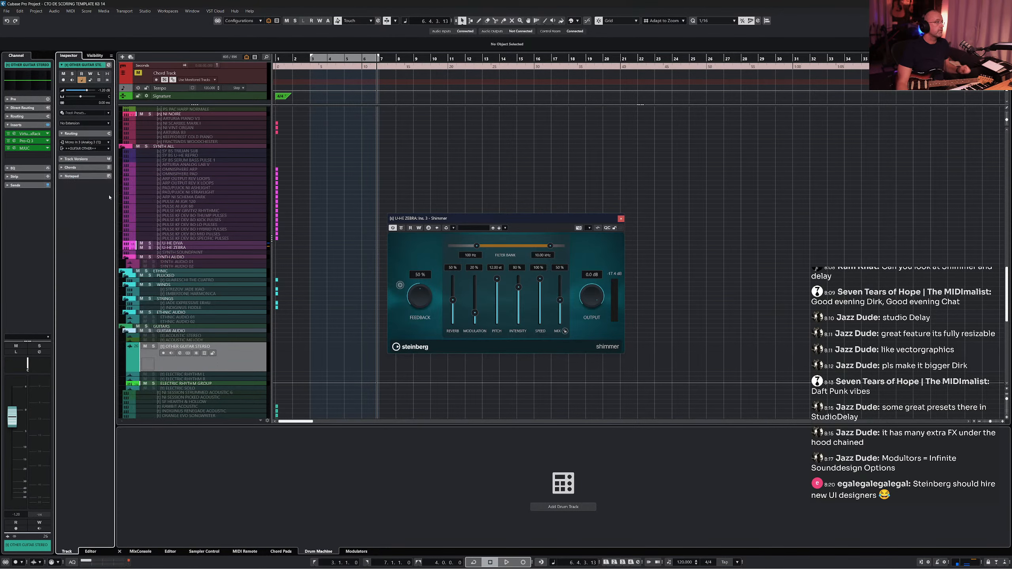
{"action": "left_click", "coordinate": [171, 353]}
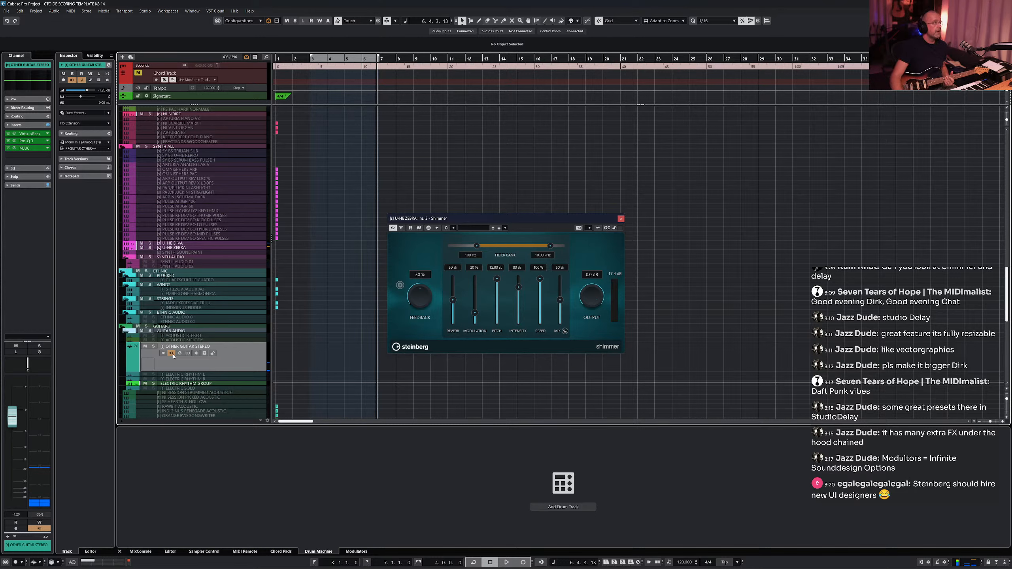
- Deactivate the three existing insert effects on the OTHER GUITAR STEREO track
{"action": "left_click", "coordinate": [8, 148]}
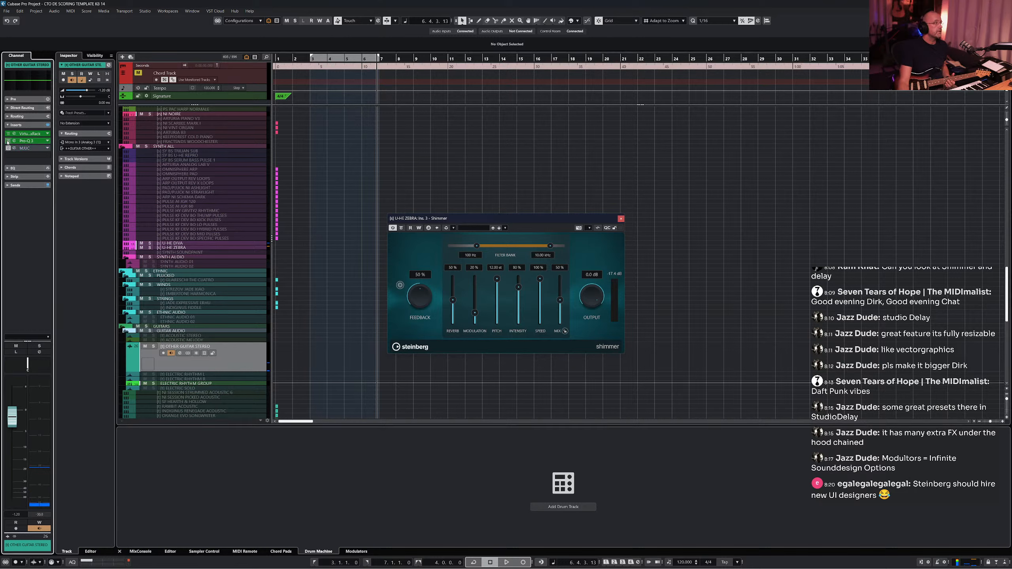
{"action": "left_click", "coordinate": [8, 140]}
{"action": "left_click_drag", "start_coordinate": [24, 148], "coordinate": [25, 142]}
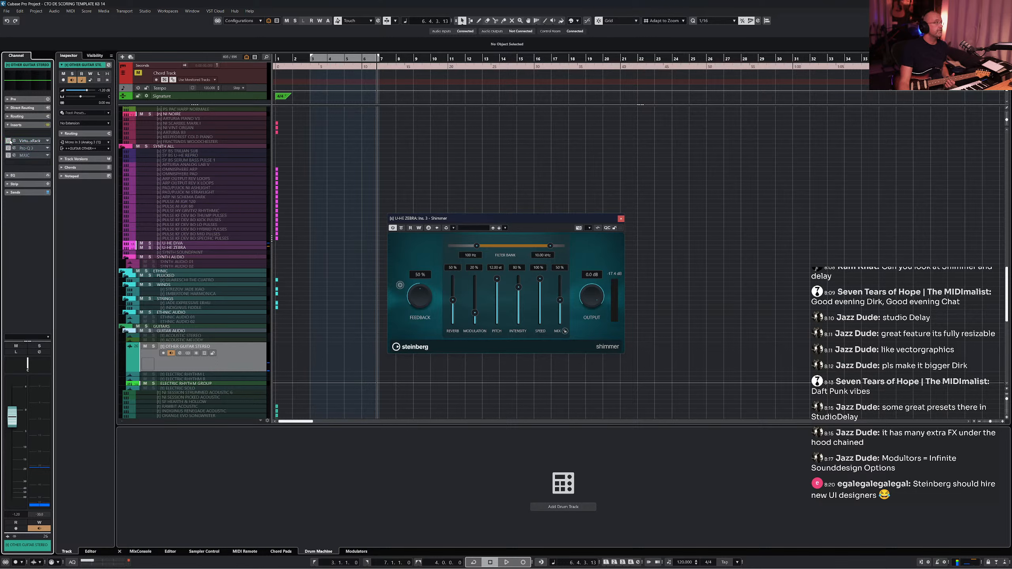
- Insert Steinberg's AmpSimulator in the first insert slot of the guitar track
{"action": "left_click", "coordinate": [46, 136]}
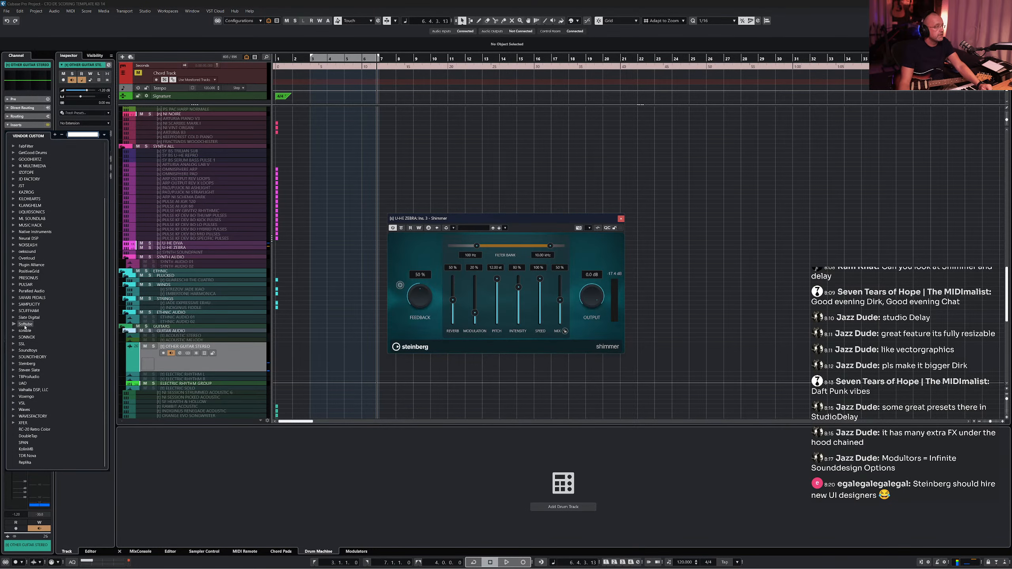
{"action": "left_click", "coordinate": [26, 364]}
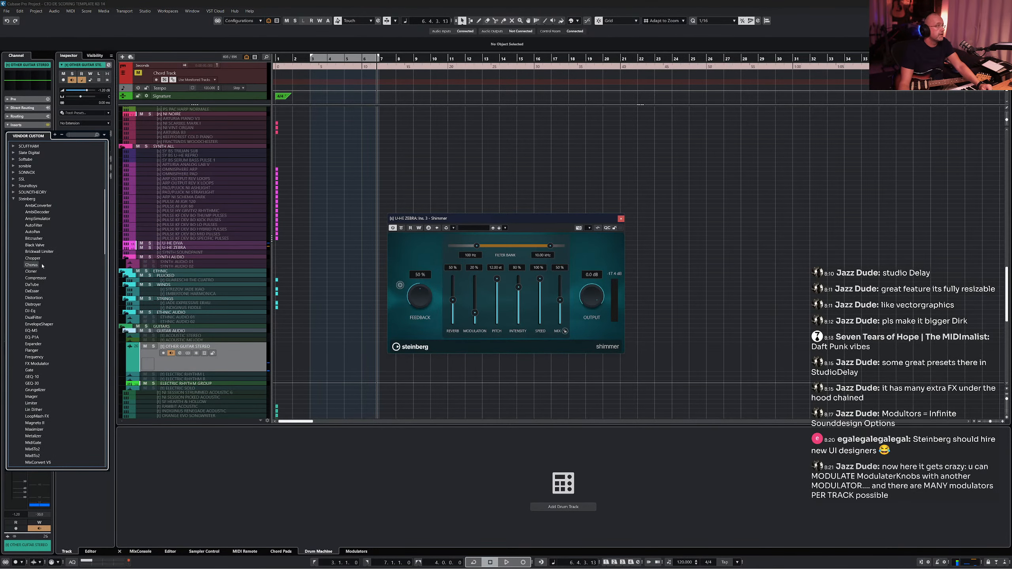
{"action": "scroll", "coordinate": [44, 219], "scroll_direction": "up", "scroll_amount": 2}
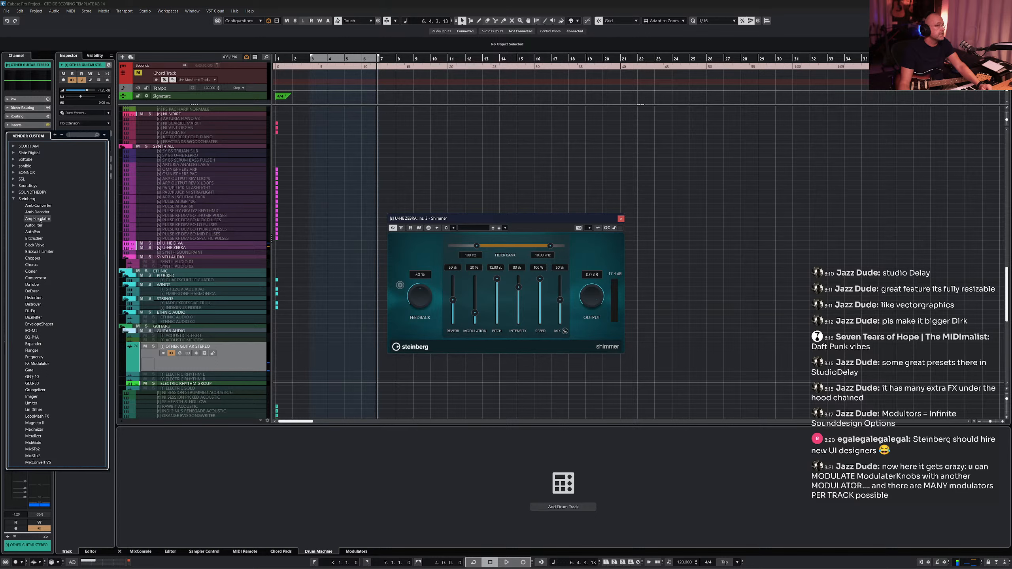
{"action": "left_click", "coordinate": [39, 219]}
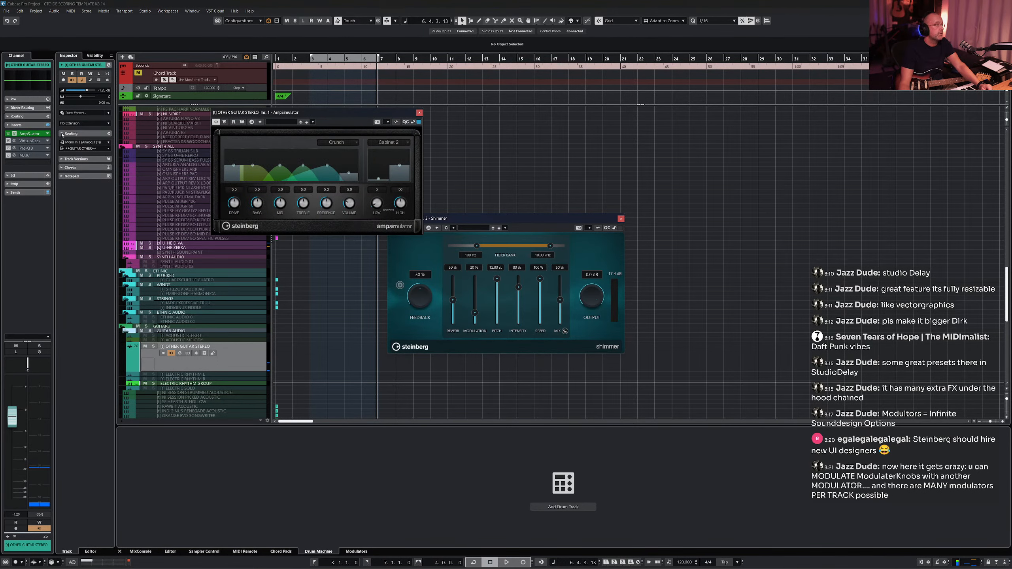
- Replace the AmpSimulator insert with VST Amp Rack
{"action": "left_click", "coordinate": [47, 134]}
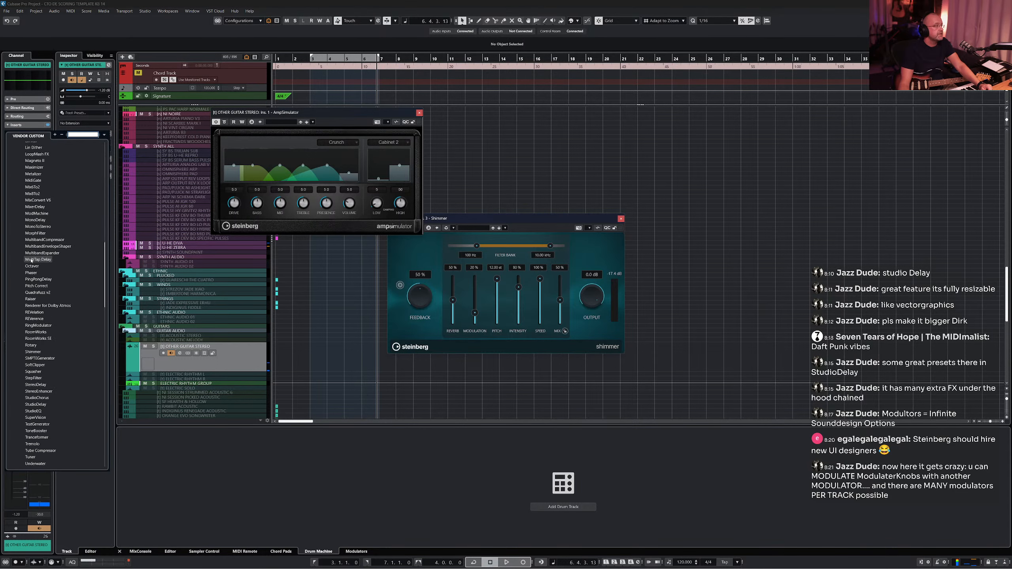
{"action": "scroll", "coordinate": [31, 262], "scroll_direction": "down", "scroll_amount": 10}
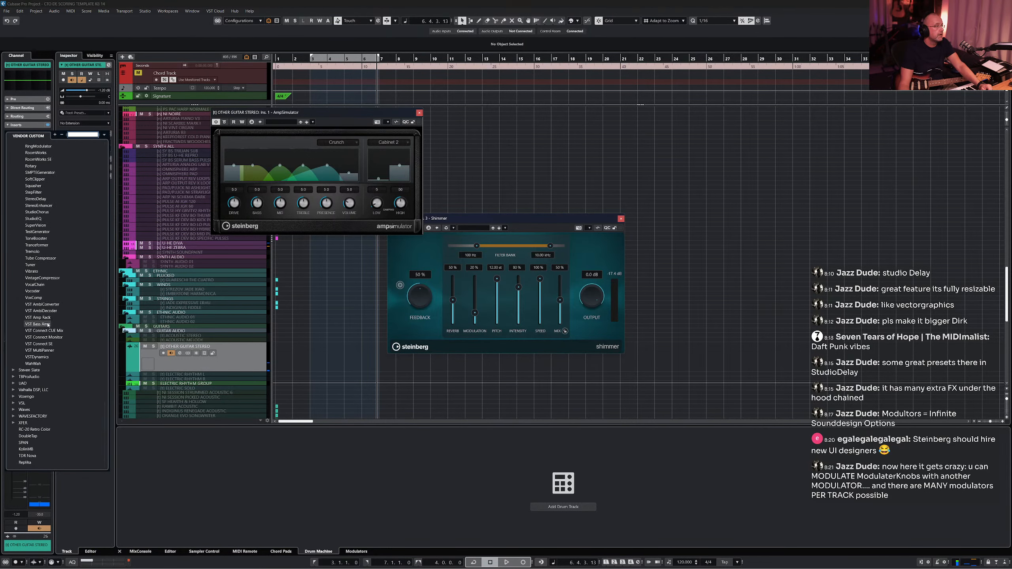
{"action": "left_click", "coordinate": [47, 319]}
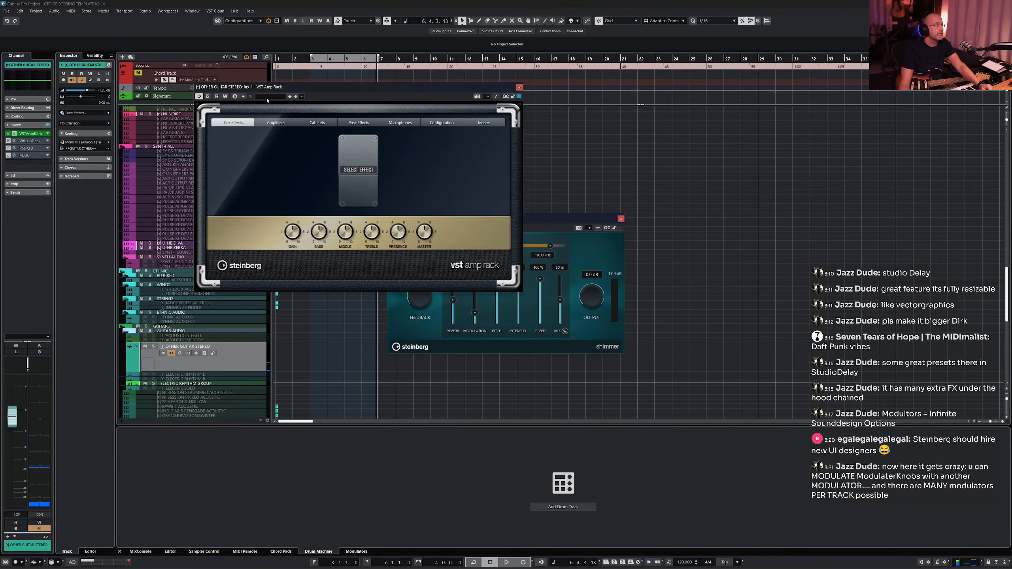
- Load the Clean preset in VST Amp Rack and close its window
{"action": "left_click", "coordinate": [267, 97]}
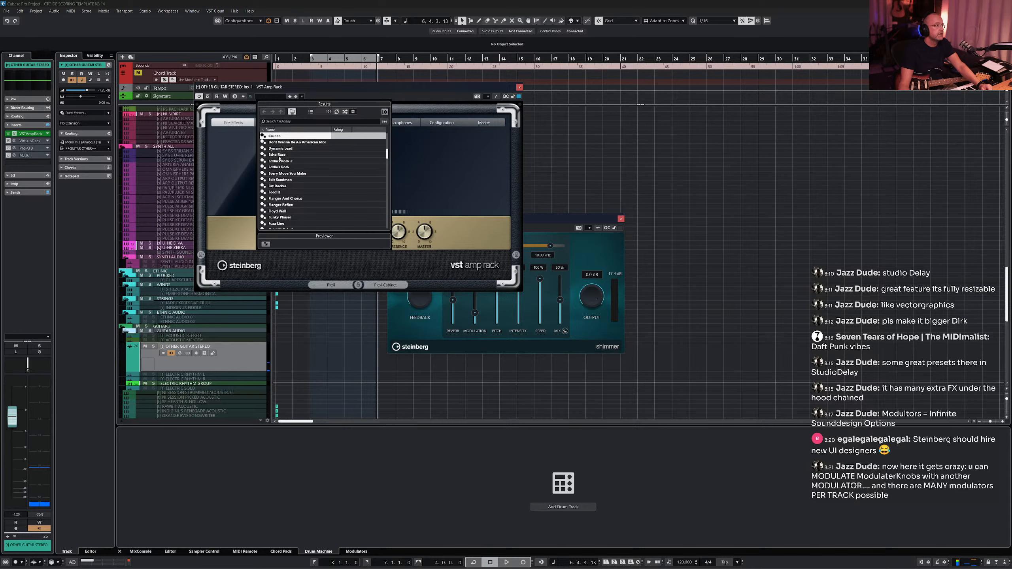
{"action": "scroll", "coordinate": [287, 164], "scroll_direction": "up", "scroll_amount": 5}
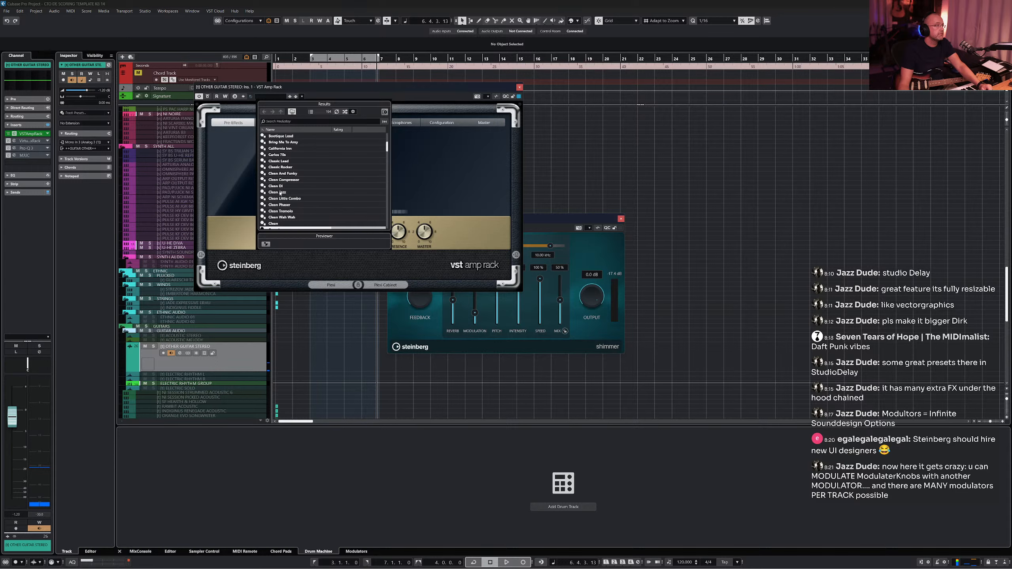
{"action": "double_click", "coordinate": [277, 224]}
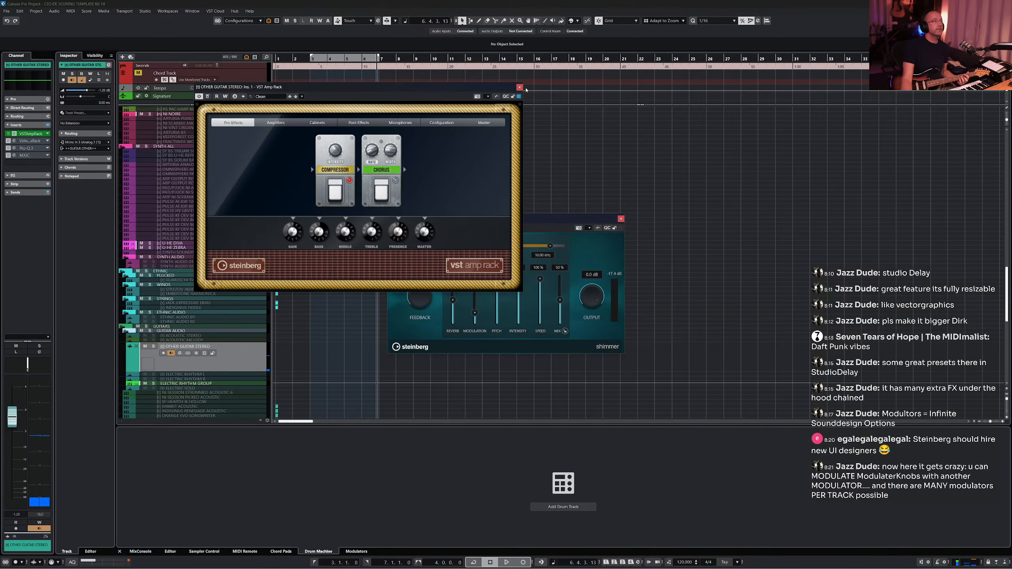
{"action": "left_click", "coordinate": [520, 87]}
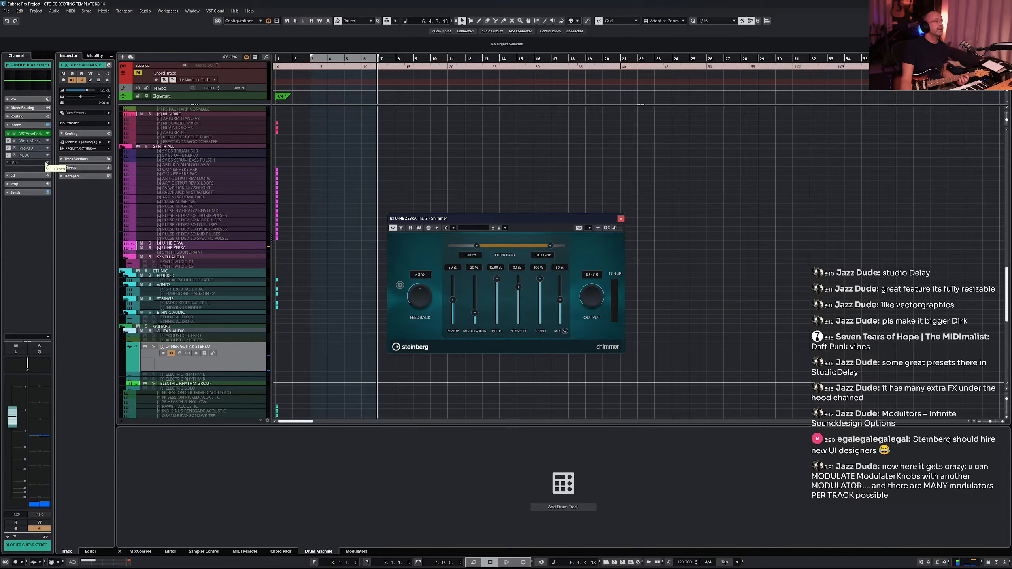
- Search for Shimmer and insert it in the next free insert slot of the guitar track
{"action": "left_click", "coordinate": [46, 163]}
{"action": "type", "text": "shi"}
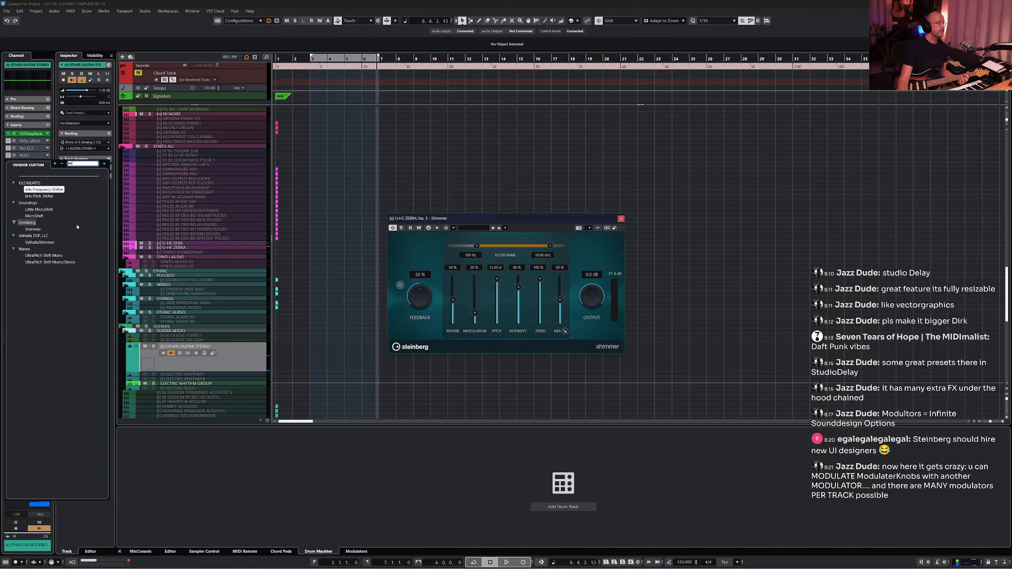
{"action": "left_click", "coordinate": [33, 230]}
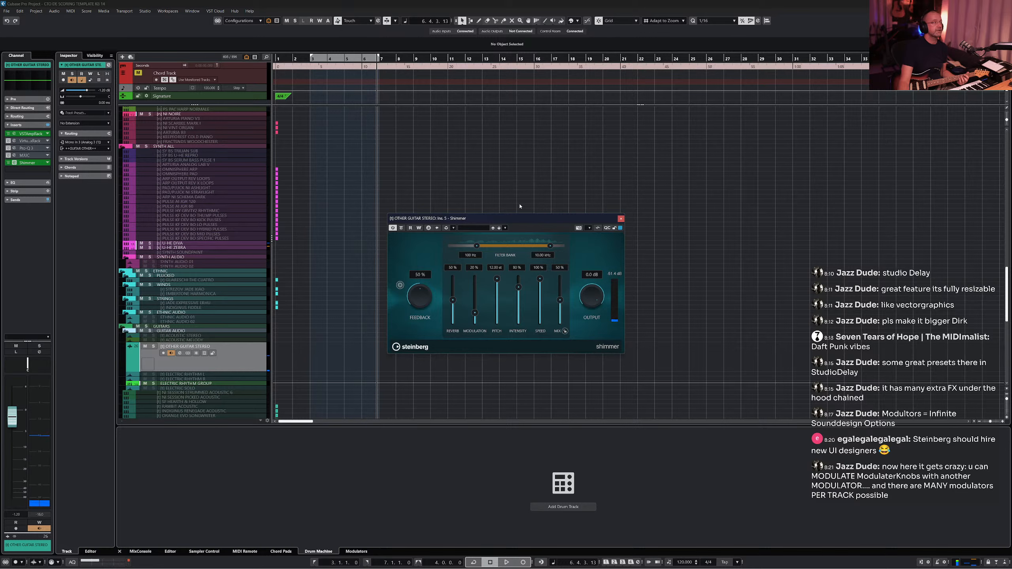
- Load the Guitar Distant Afterglow preset in the guitar track's Shimmer
{"action": "left_click_drag", "start_coordinate": [558, 221], "coordinate": [528, 208]}
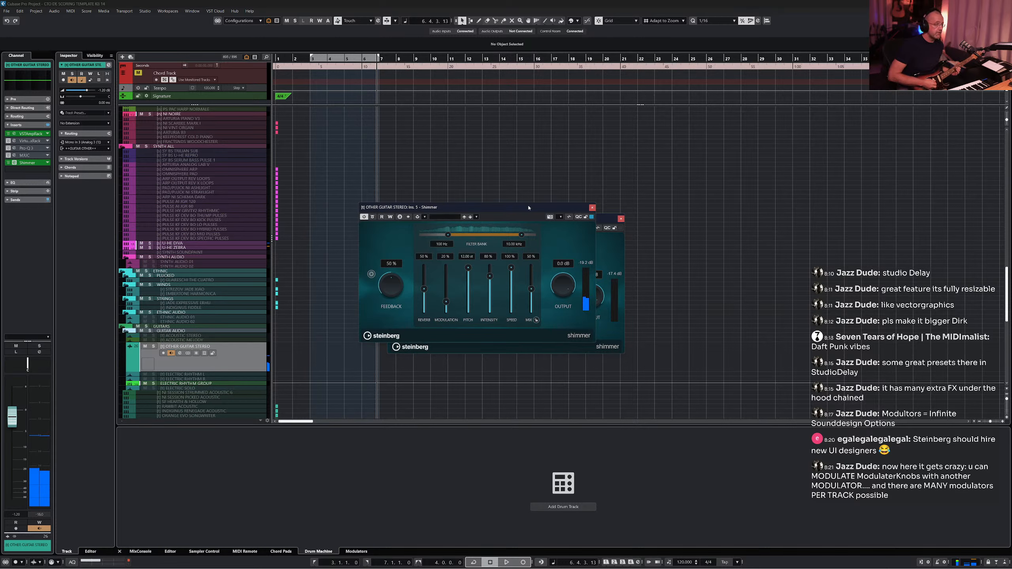
{"action": "left_click", "coordinate": [443, 217]}
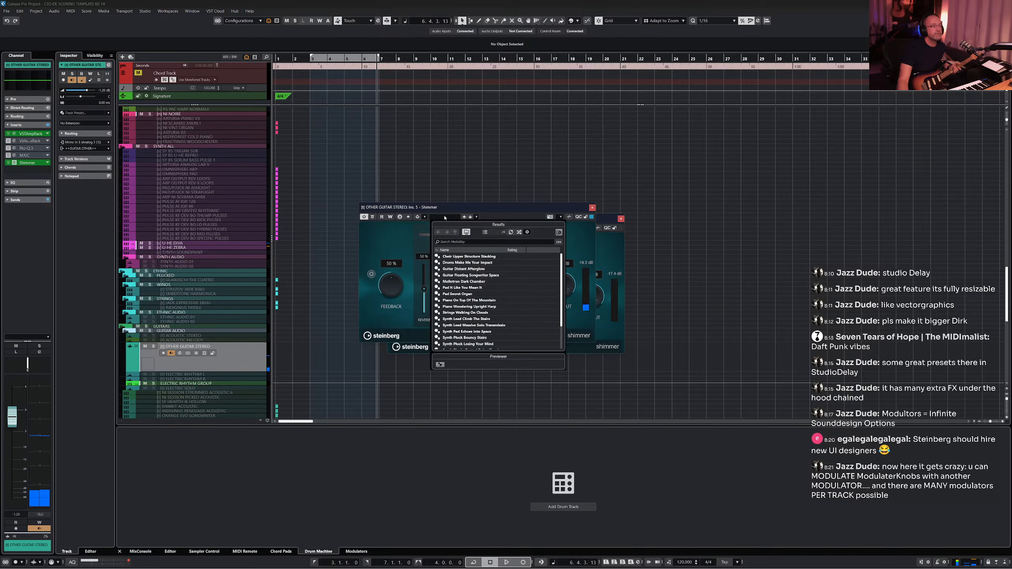
{"action": "double_click", "coordinate": [469, 270]}
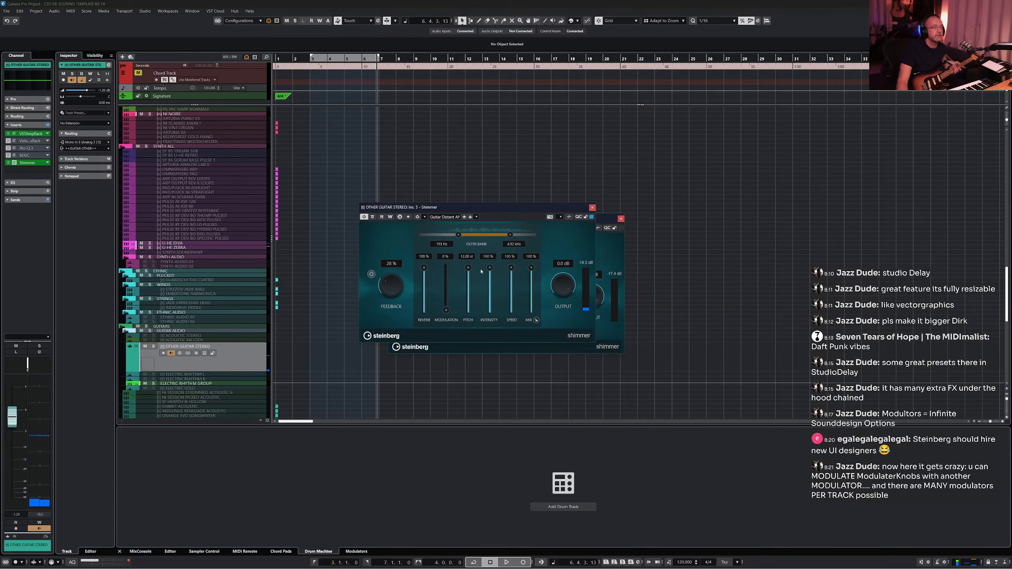
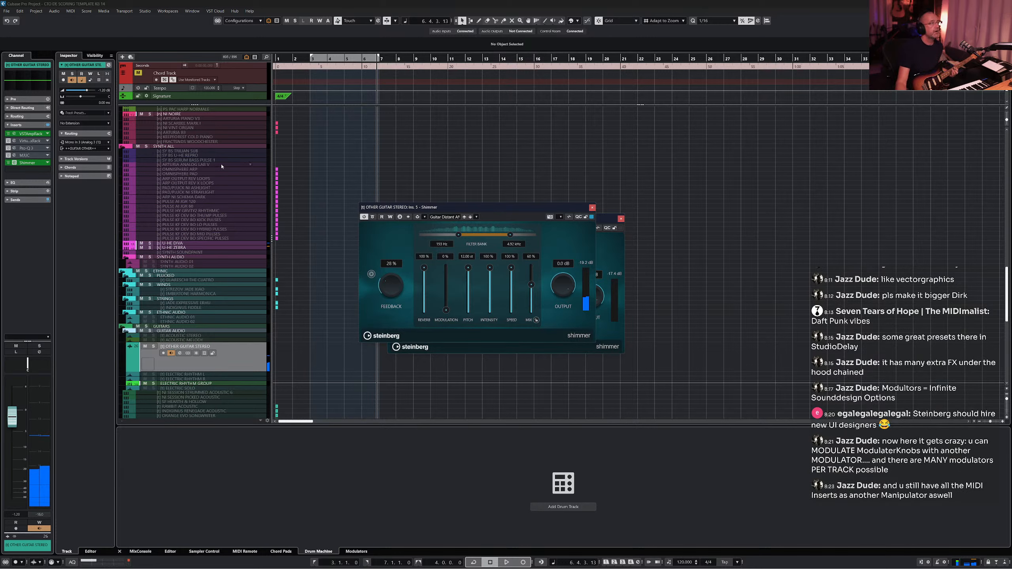
- Insert StudioDelay in the guitar track's insert slot above Shimmer and open its editor
{"action": "left_click_drag", "start_coordinate": [35, 164], "coordinate": [34, 171]}
{"action": "left_click", "coordinate": [46, 163]}
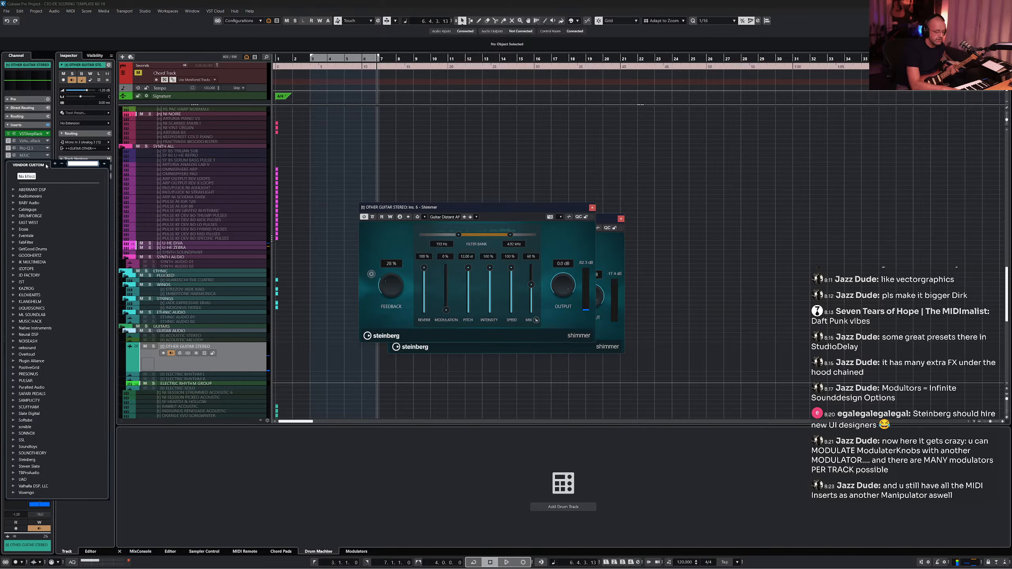
{"action": "type", "text": "stud"}
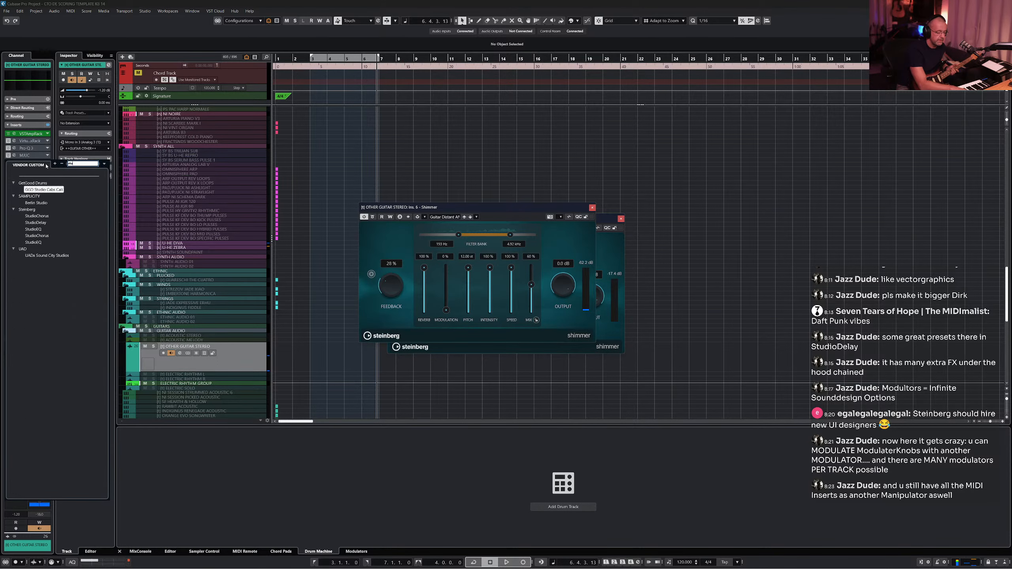
{"action": "left_click", "coordinate": [36, 223]}
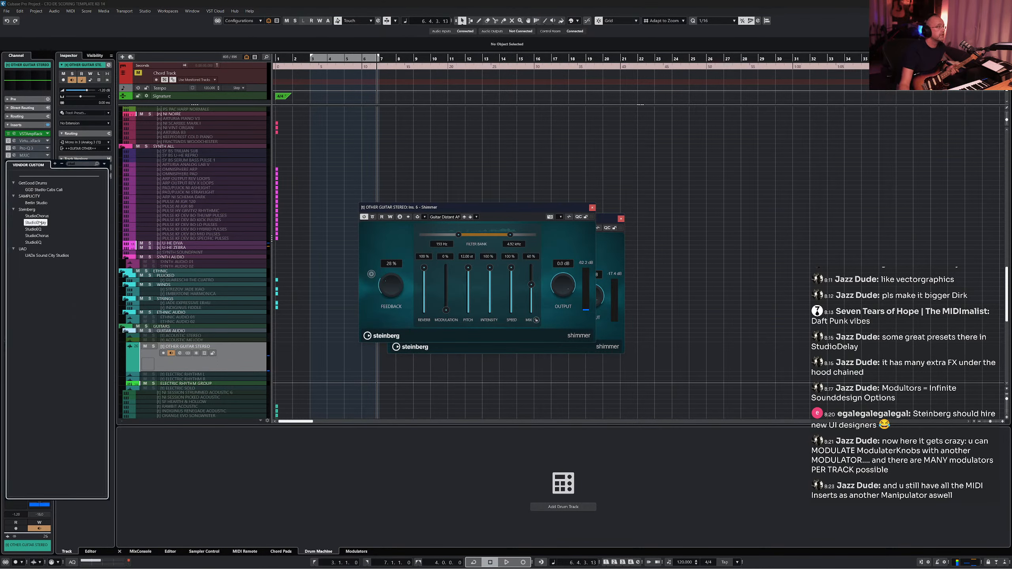
{"action": "left_click", "coordinate": [15, 163]}
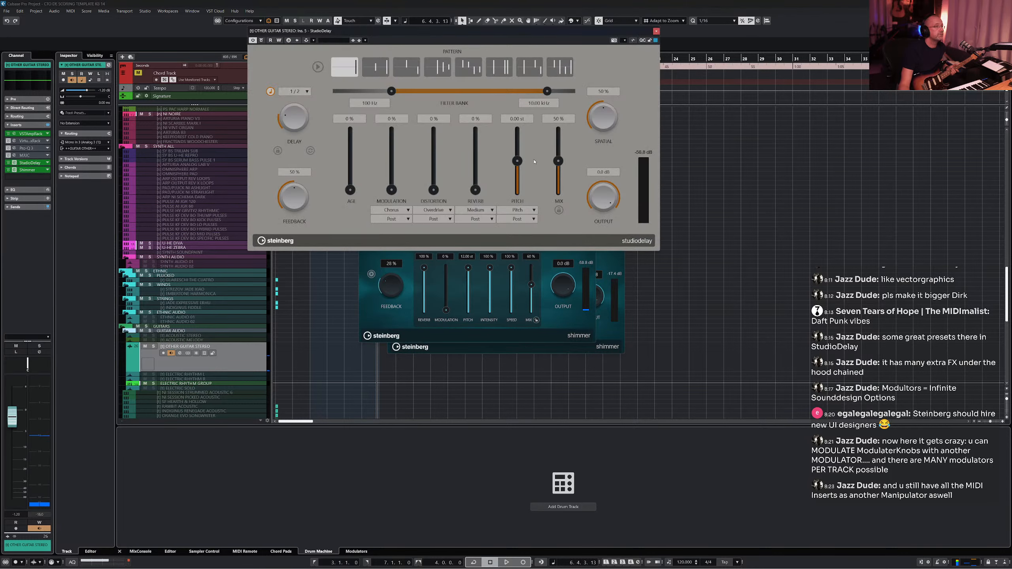
- Load an Electric Guitar preset from StudioDelay's preset browser
{"action": "left_click", "coordinate": [339, 42]}
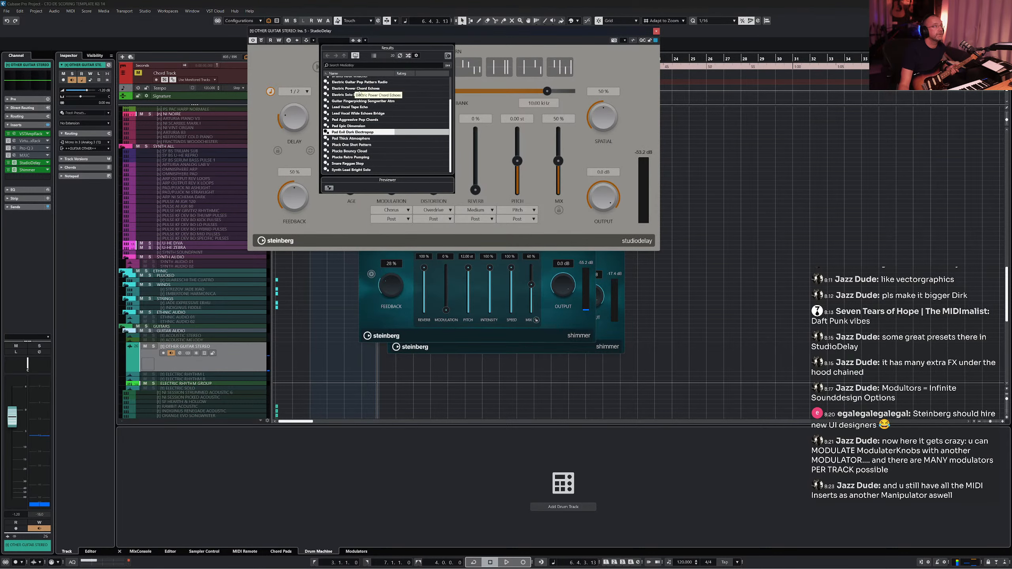
{"action": "double_click", "coordinate": [356, 83]}
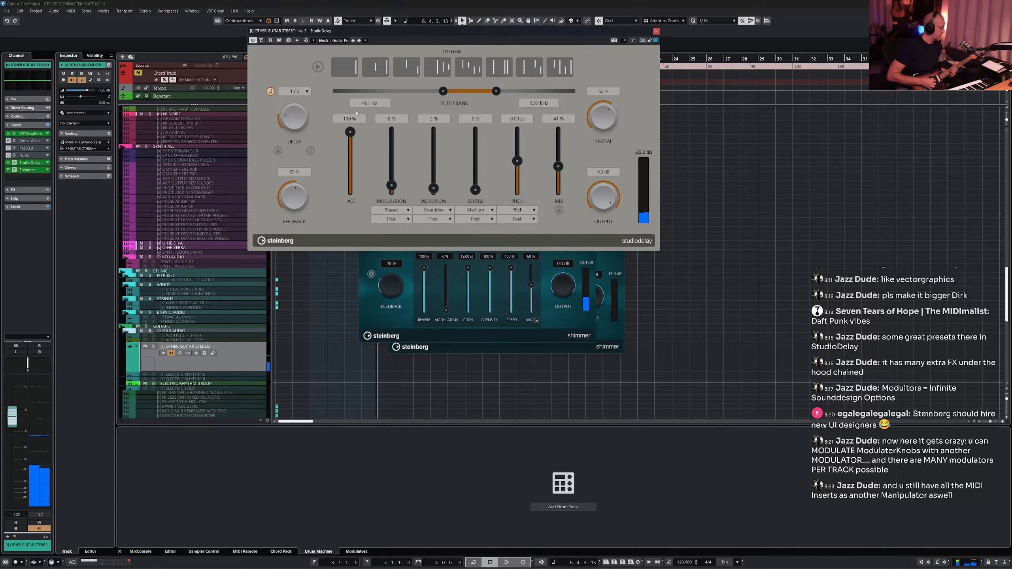
- Open the VST Amp Rack insert and nudge the compressor pedal's knob
{"action": "left_click", "coordinate": [14, 134]}
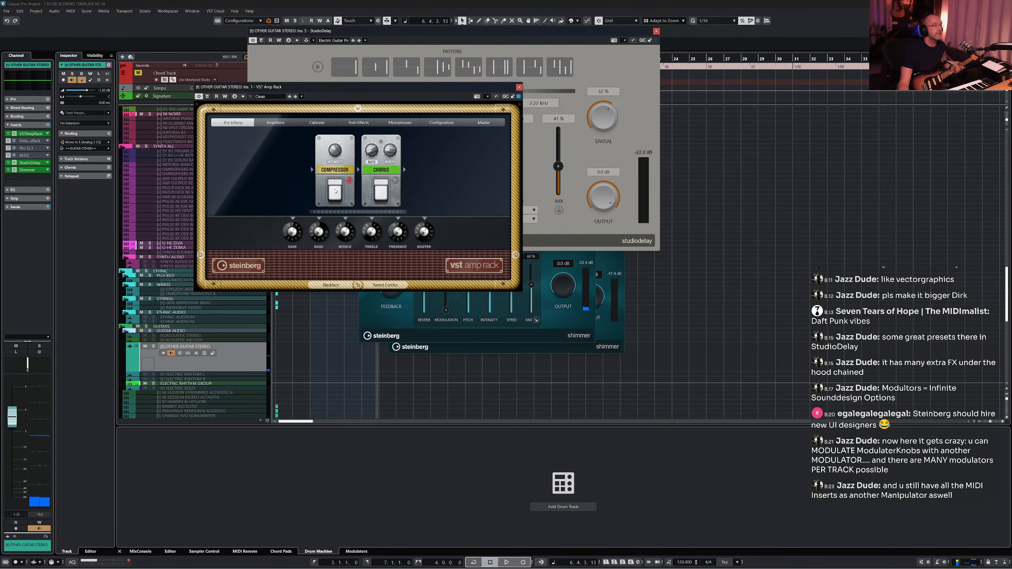
{"action": "left_click_drag", "start_coordinate": [334, 147], "coordinate": [336, 144]}
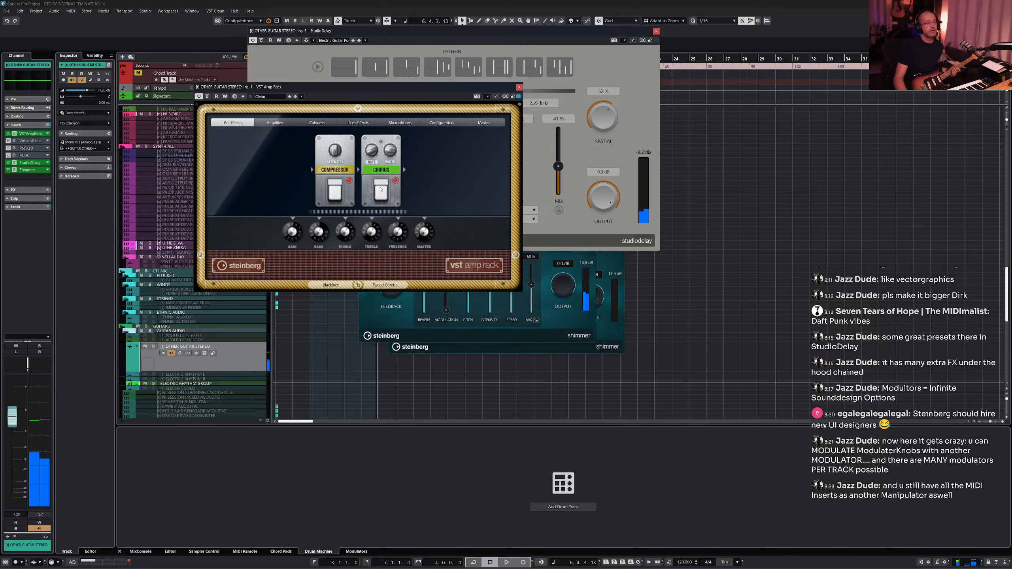
- Bring the Shimmer window forward and bypass the Shimmer plug-in
{"action": "left_click", "coordinate": [549, 319]}
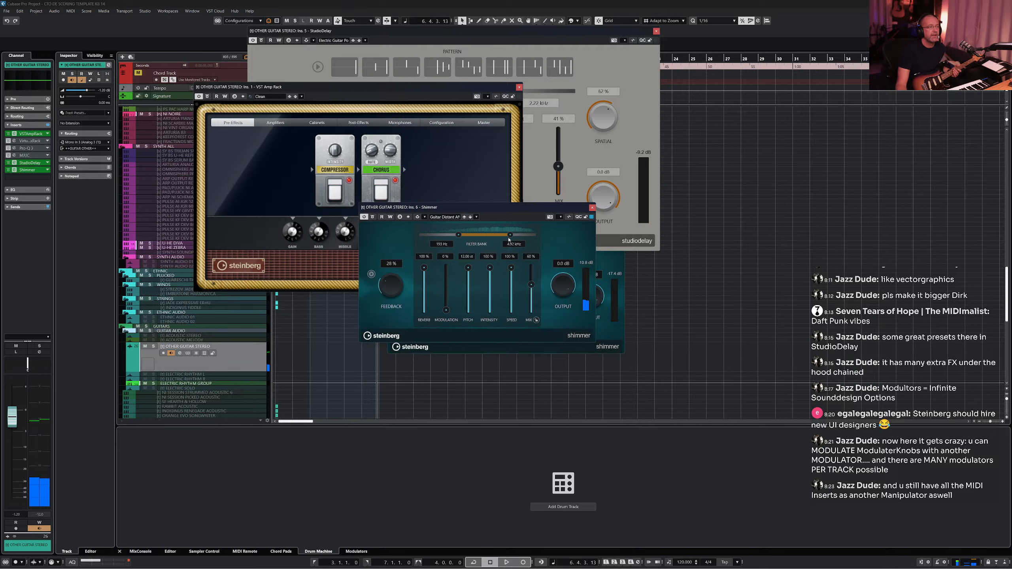
{"action": "left_click", "coordinate": [373, 217]}
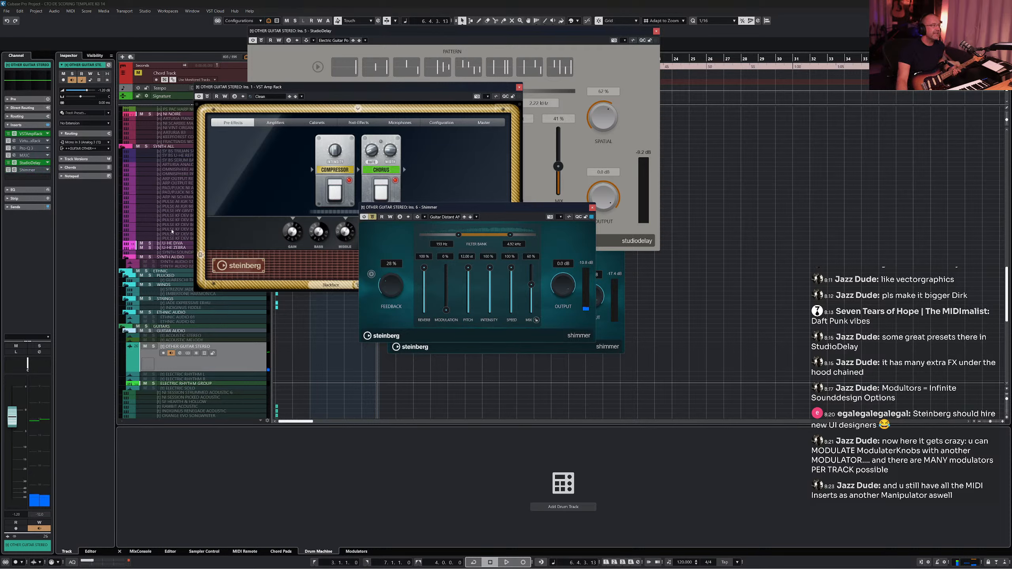
- Search for shim and insert ValhallaShimmer in the guitar track's next free insert slot
{"action": "left_click", "coordinate": [44, 178]}
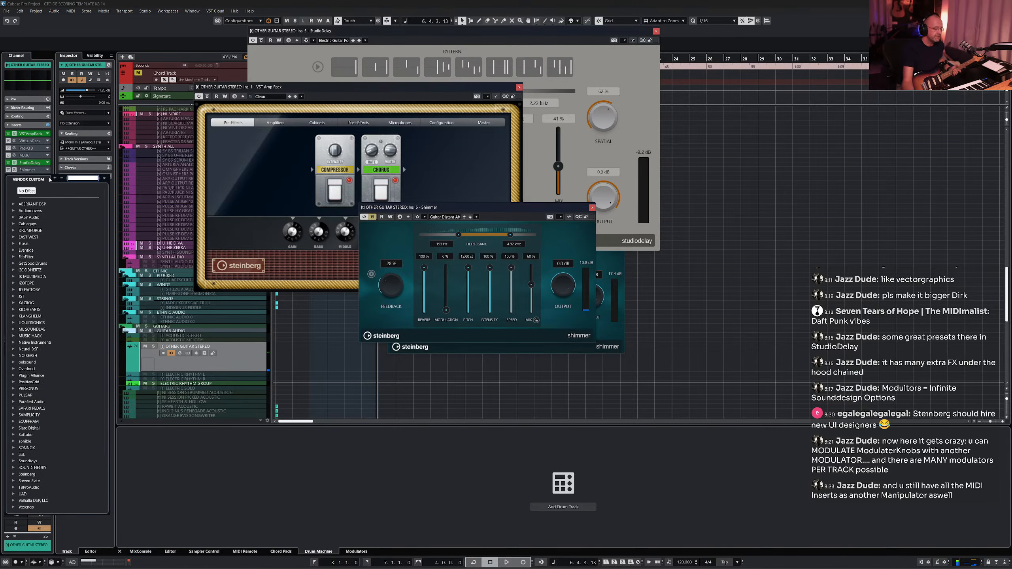
{"action": "type", "text": "shim"}
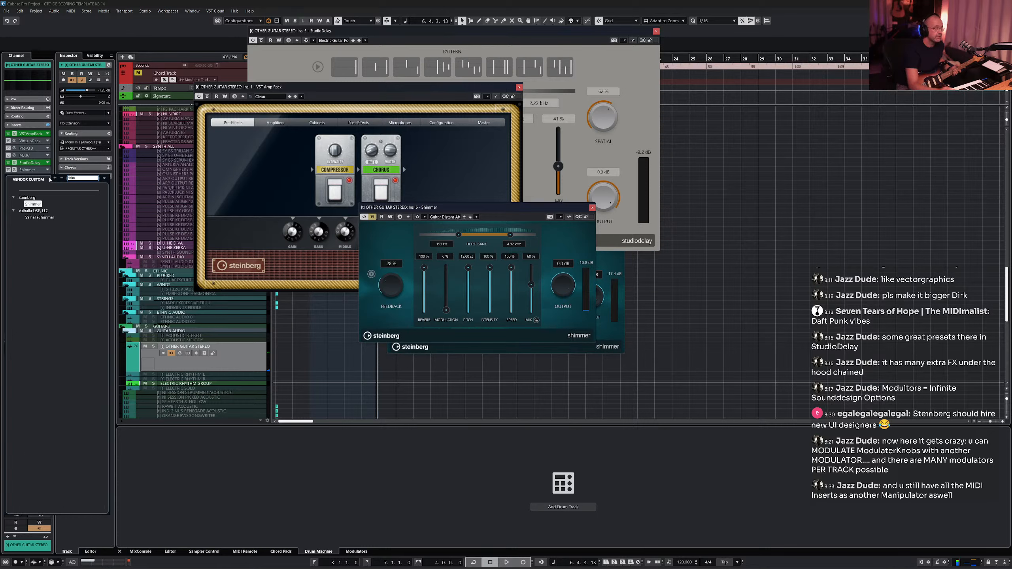
{"action": "left_click", "coordinate": [43, 218]}
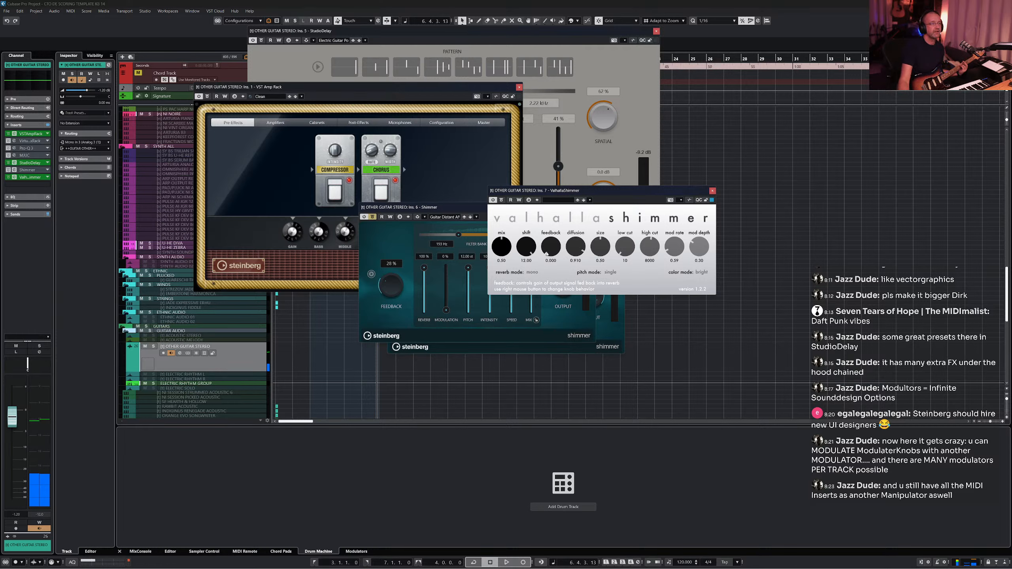
- Set ValhallaShimmer's feedback to about 0.329, reverb mode to bigStereo, and raise its size slightly
{"action": "left_click_drag", "start_coordinate": [550, 242], "coordinate": [551, 224]}
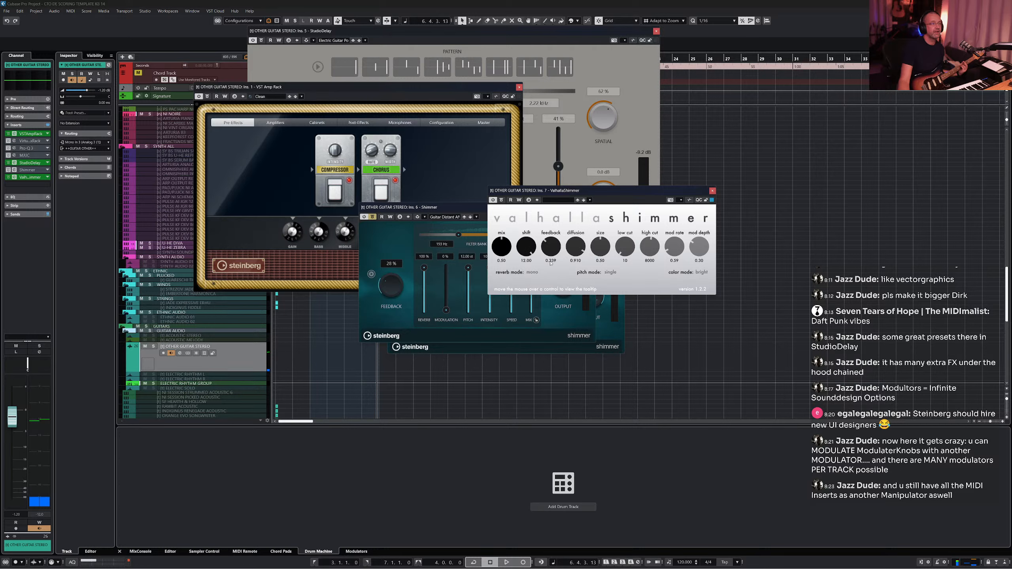
{"action": "left_click", "coordinate": [617, 275]}
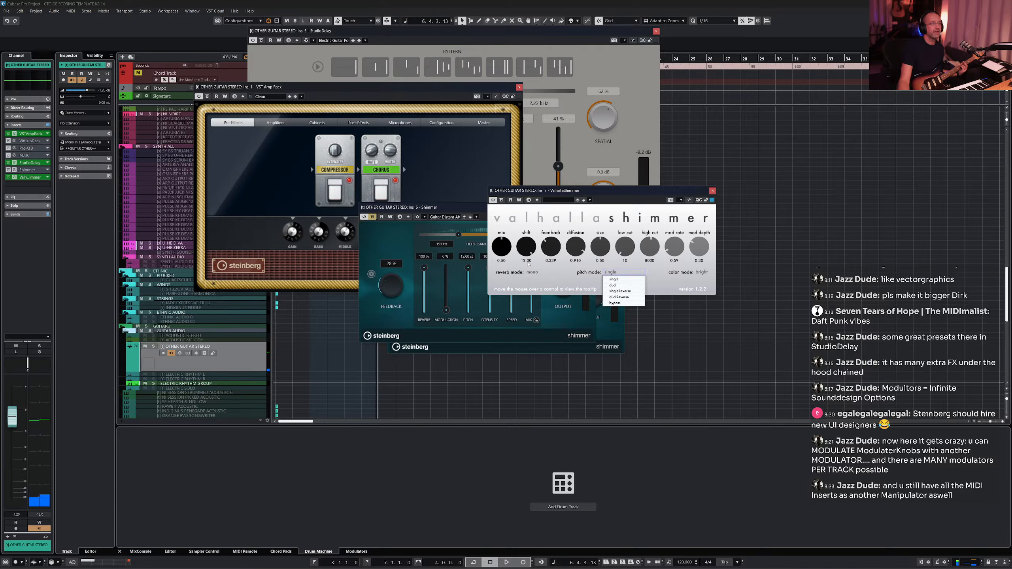
{"action": "left_click", "coordinate": [538, 272]}
{"action": "left_click", "coordinate": [538, 288]}
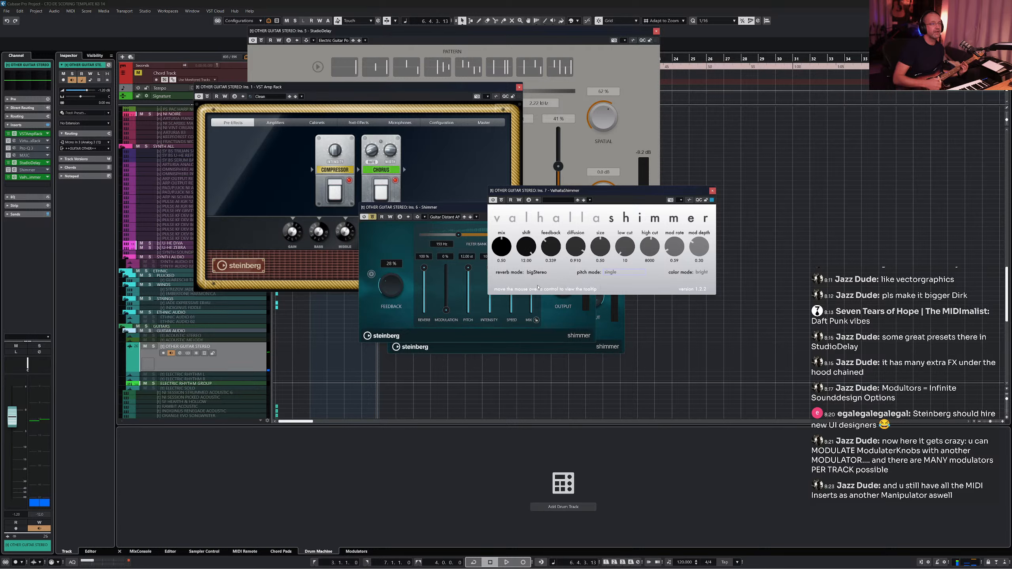
{"action": "left_click_drag", "start_coordinate": [601, 245], "coordinate": [601, 238]}
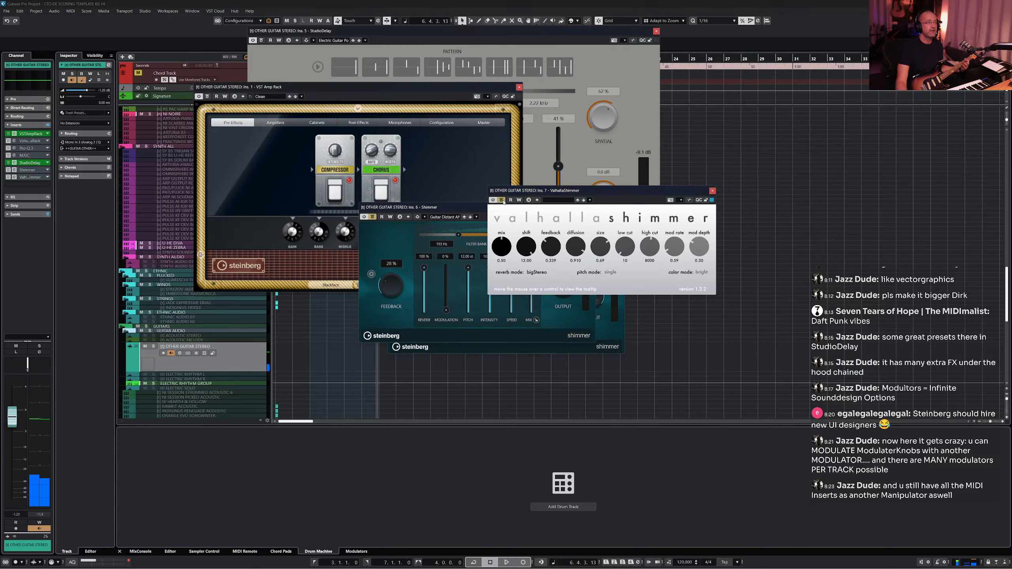
- Re-enable the Shimmer plug-in and set its filter range to about 76 Hz to 2.49 kHz
{"action": "left_click", "coordinate": [372, 218]}
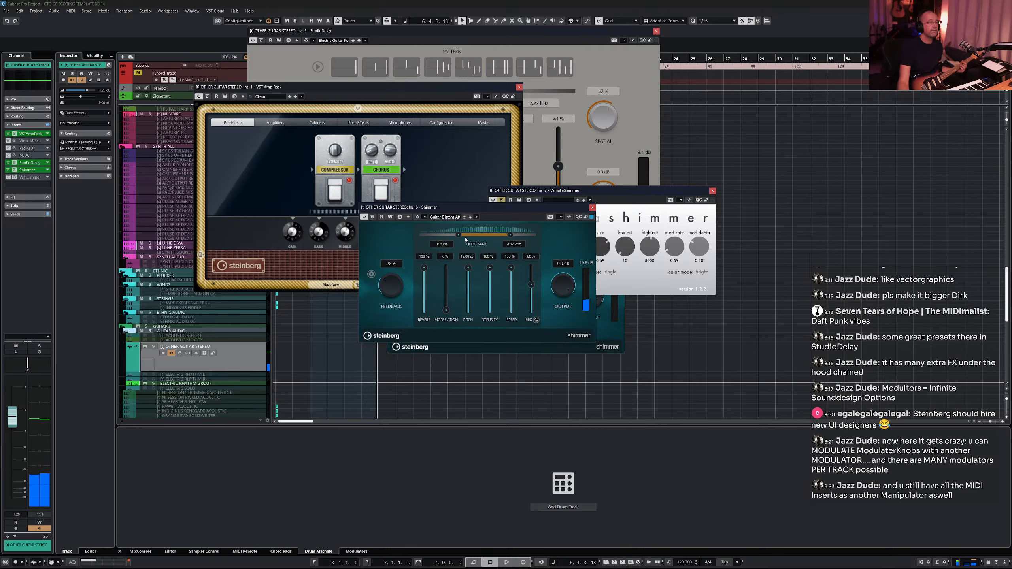
{"action": "left_click_drag", "start_coordinate": [456, 236], "coordinate": [444, 236]}
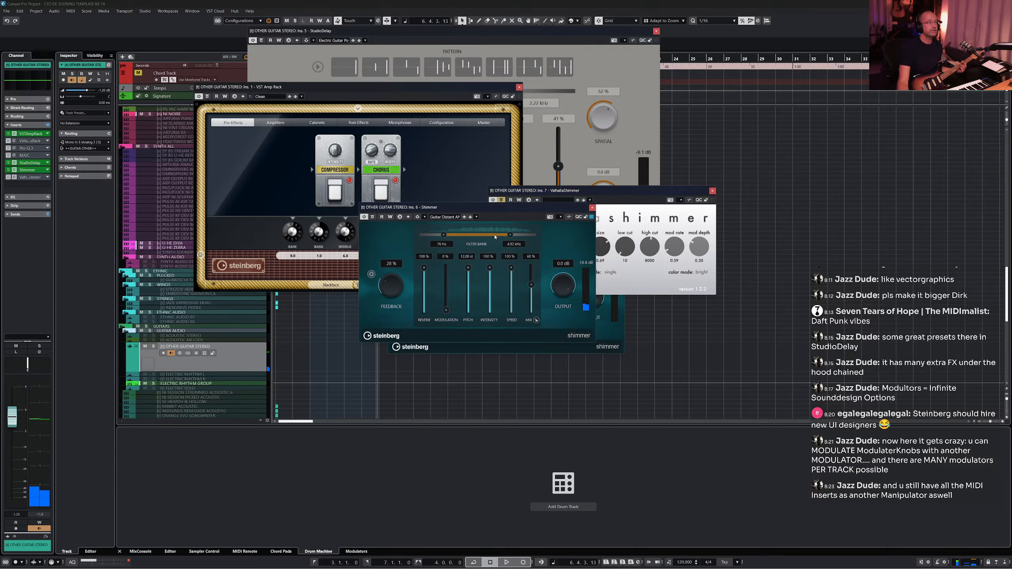
{"action": "left_click_drag", "start_coordinate": [508, 236], "coordinate": [500, 237]}
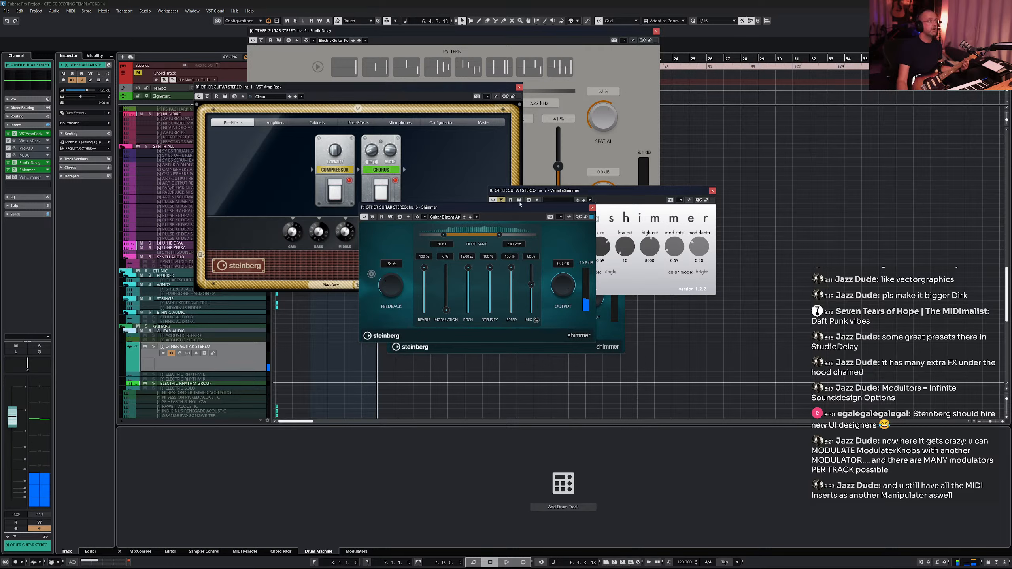
- Load the Electric Solo Diamond Octaves preset in StudioDelay
{"action": "left_click", "coordinate": [444, 49]}
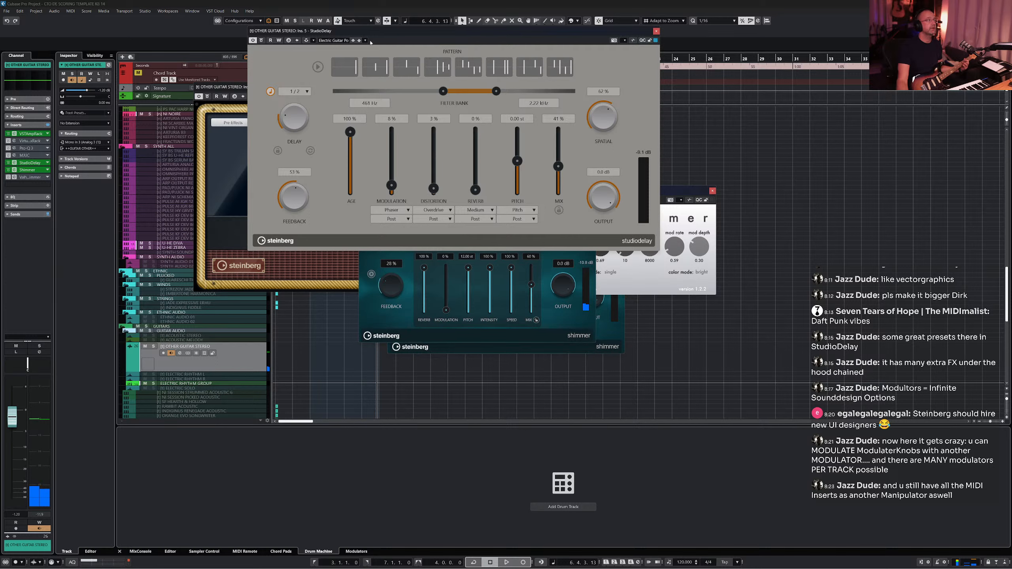
{"action": "left_click", "coordinate": [335, 41]}
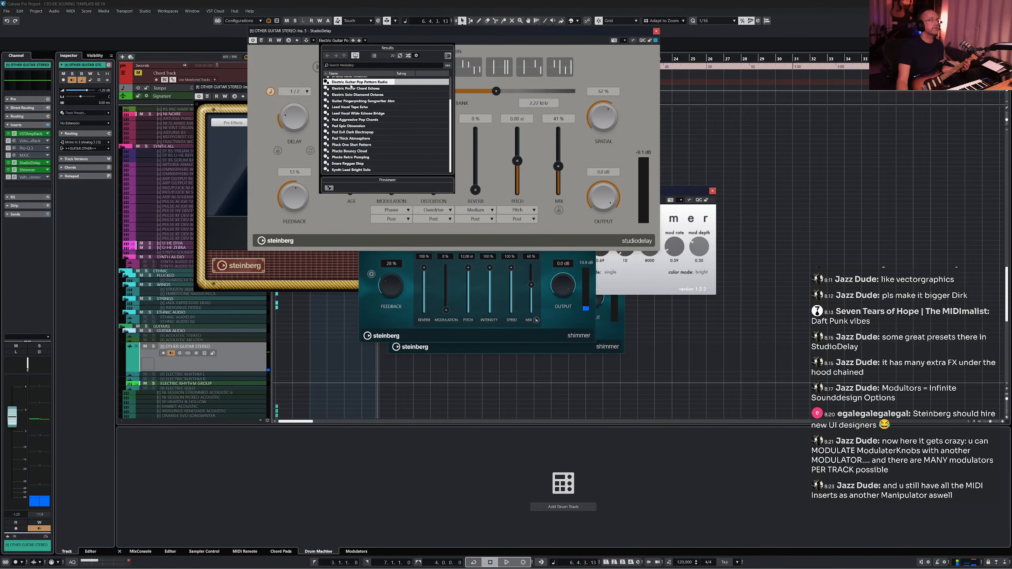
{"action": "scroll", "coordinate": [354, 104], "scroll_direction": "up", "scroll_amount": 2}
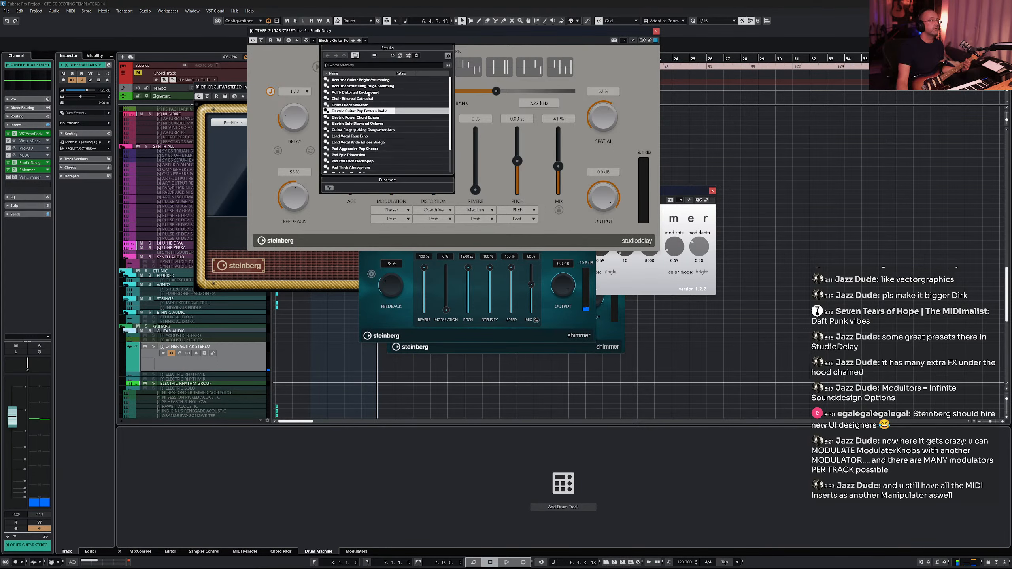
{"action": "double_click", "coordinate": [357, 123]}
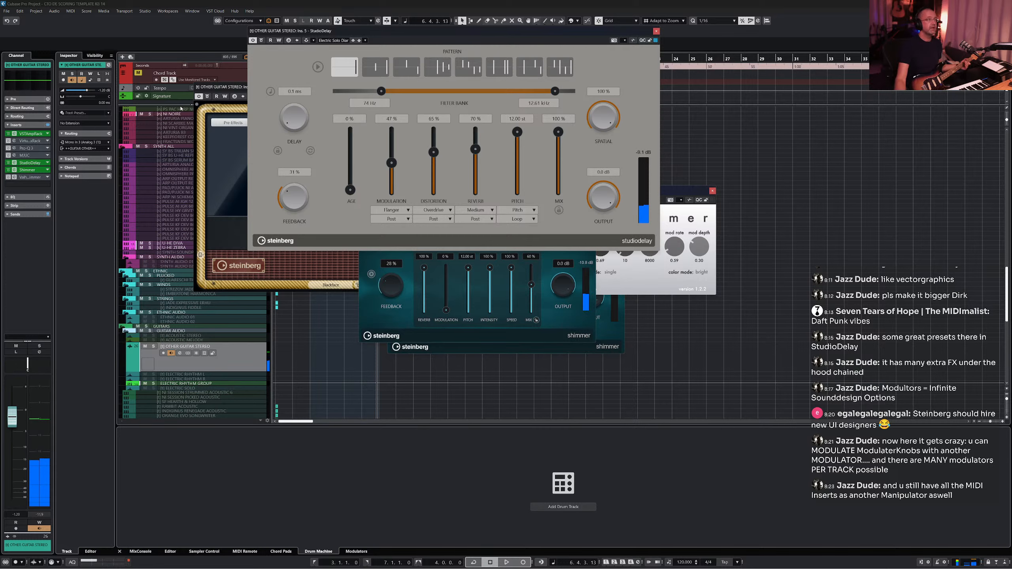
- Set StudioDelay's pitch to 0.00 st and mix to 33 %, and close its window
{"action": "left_click_drag", "start_coordinate": [517, 132], "coordinate": [511, 164]}
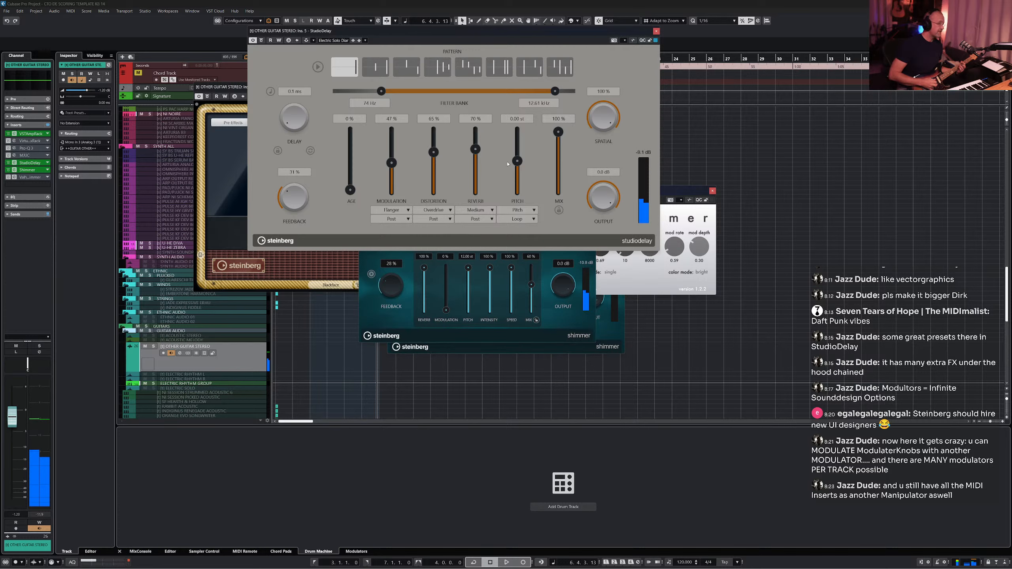
{"action": "left_click_drag", "start_coordinate": [558, 132], "coordinate": [564, 178]}
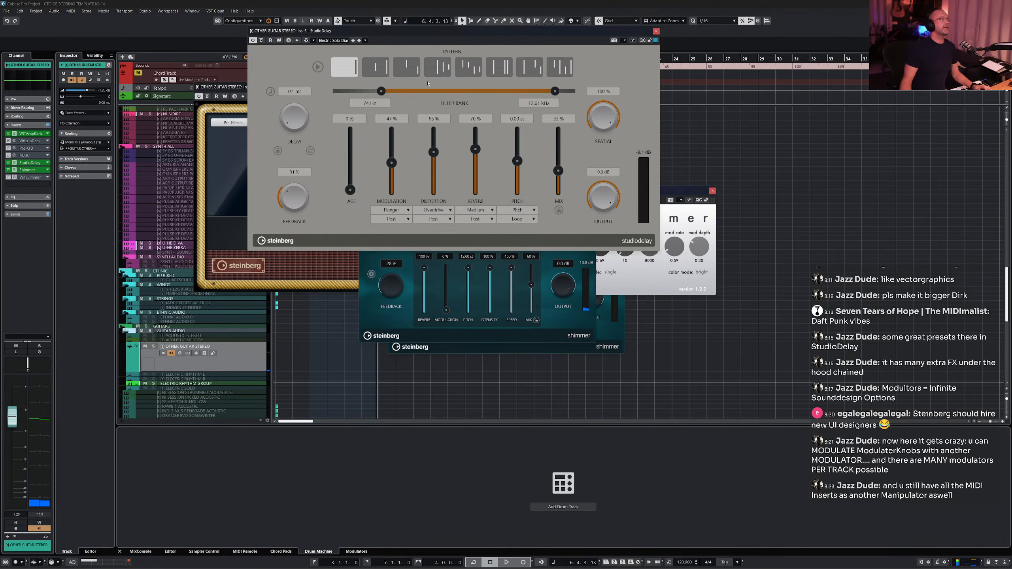
{"action": "left_click", "coordinate": [657, 32]}
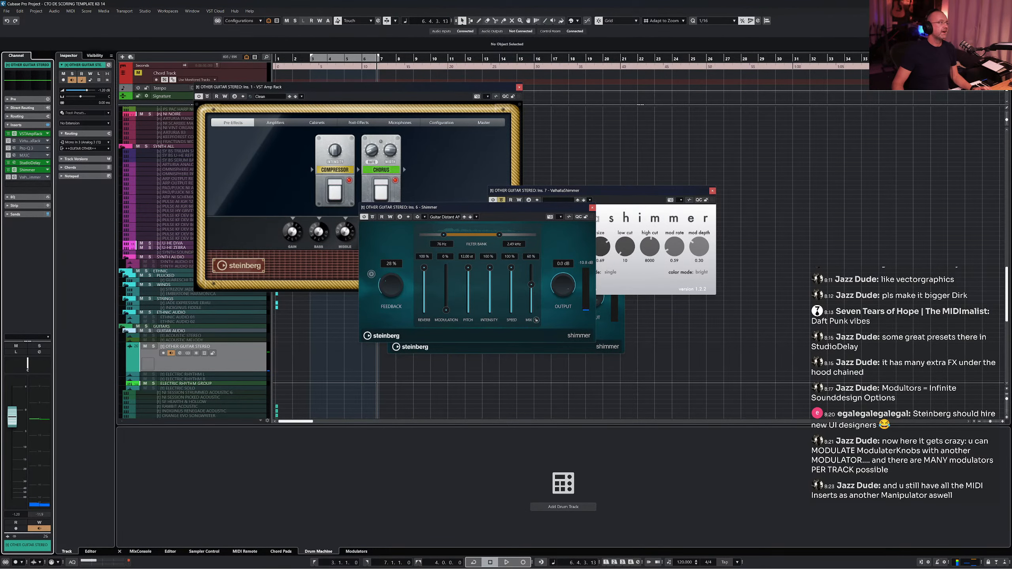
- Remove the ValhallaShimmer insert and close the remaining Shimmer and VST Amp Rack windows
{"action": "left_click", "coordinate": [48, 180]}
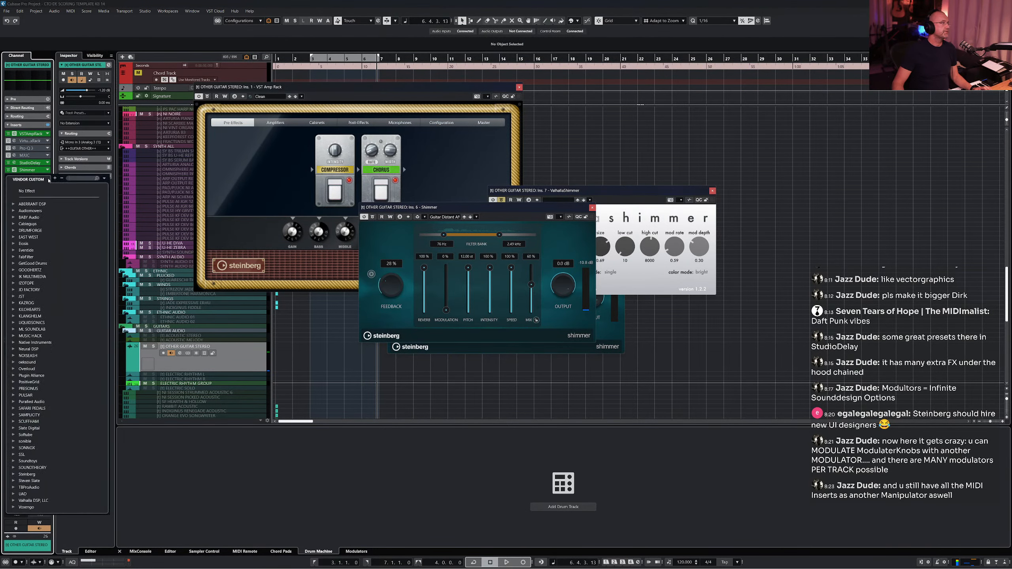
{"action": "left_click", "coordinate": [27, 191]}
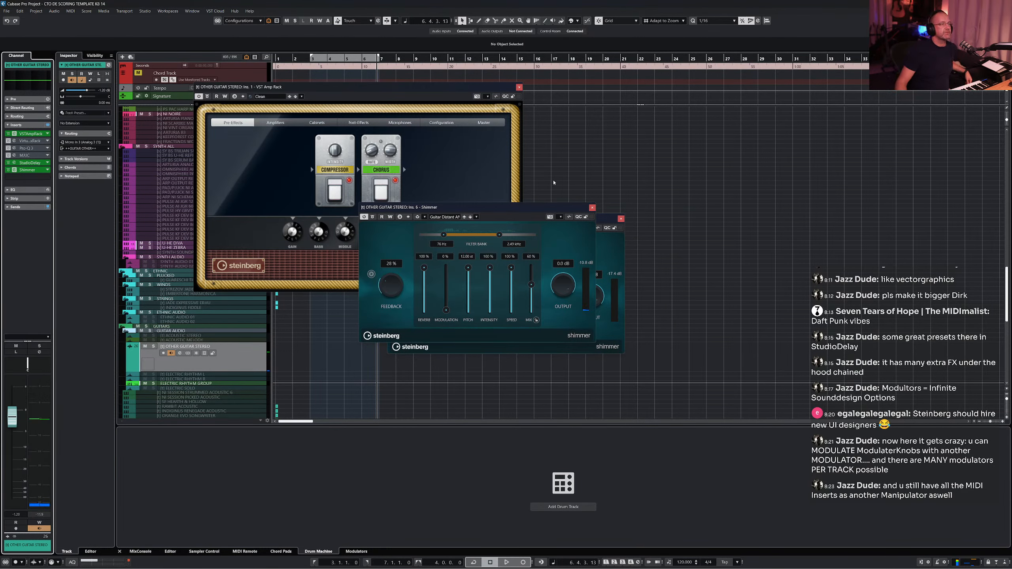
{"action": "left_click", "coordinate": [592, 207]}
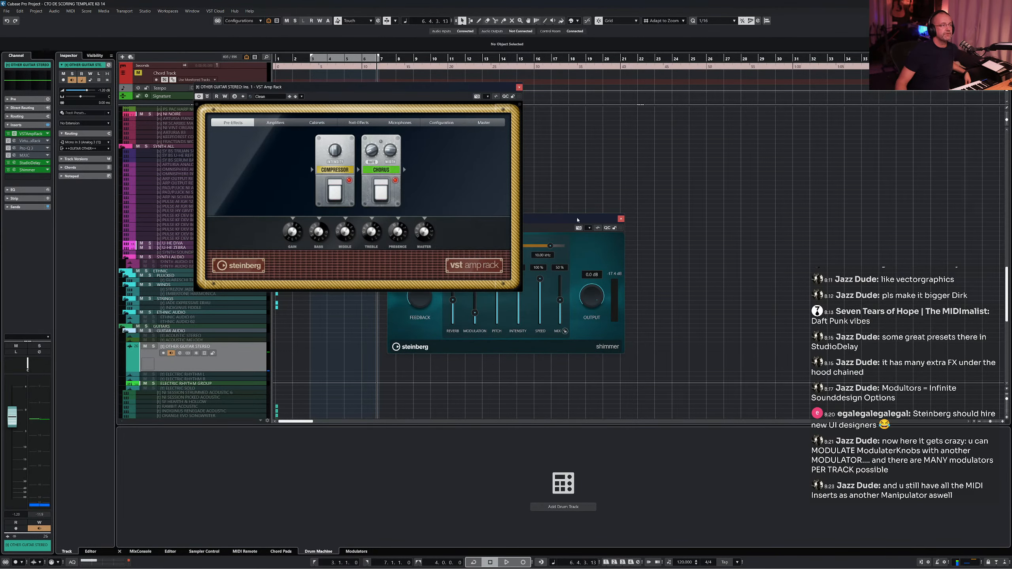
{"action": "left_click_drag", "start_coordinate": [577, 220], "coordinate": [577, 230]}
{"action": "left_click", "coordinate": [621, 229]}
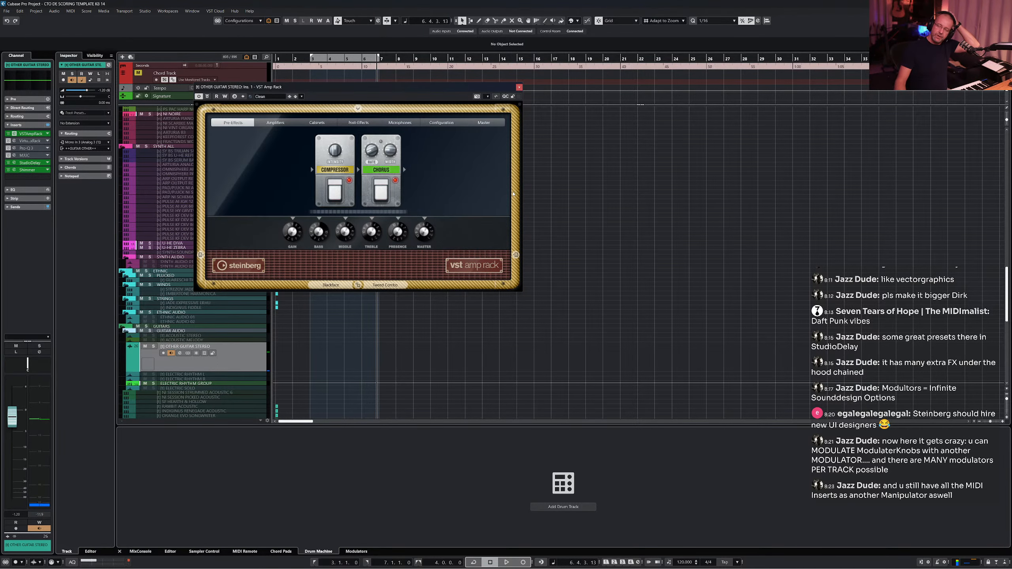
{"action": "left_click", "coordinate": [519, 87]}
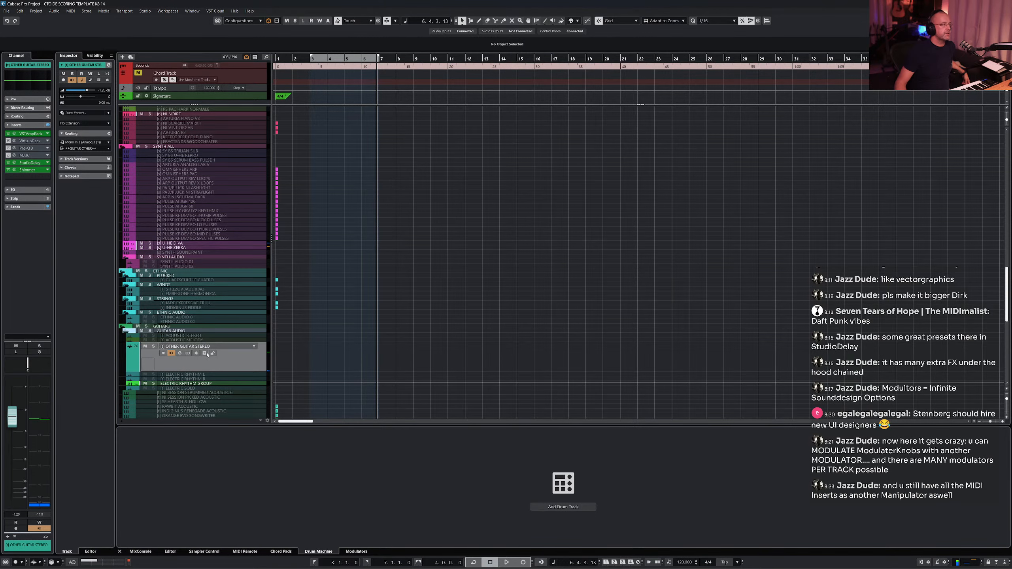
- Select the Drum Machine 01 track to show Drum Machine in the lower zone
{"action": "key", "text": "shift+d"}
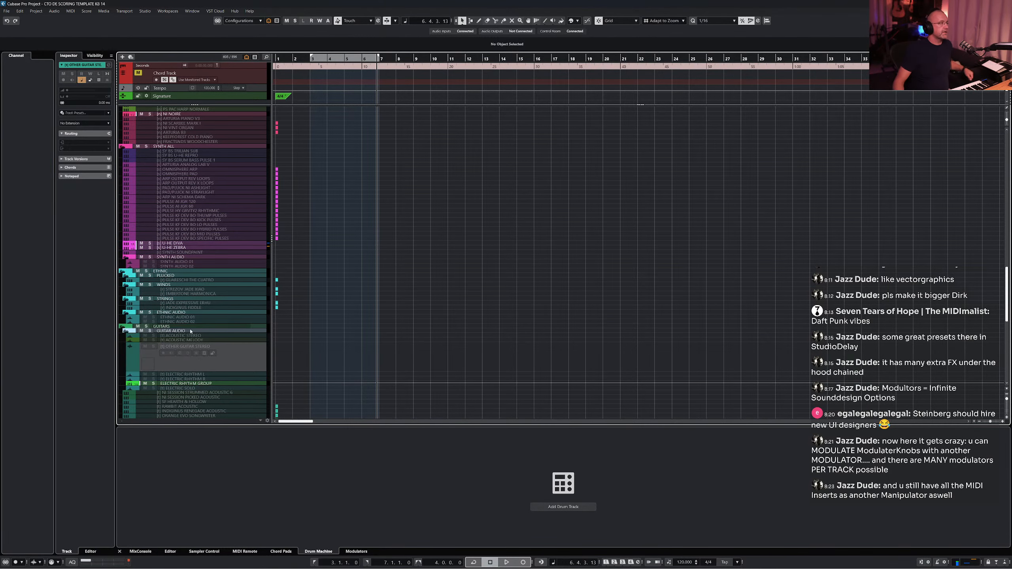
{"action": "scroll", "coordinate": [185, 248], "scroll_direction": "up", "scroll_amount": 5}
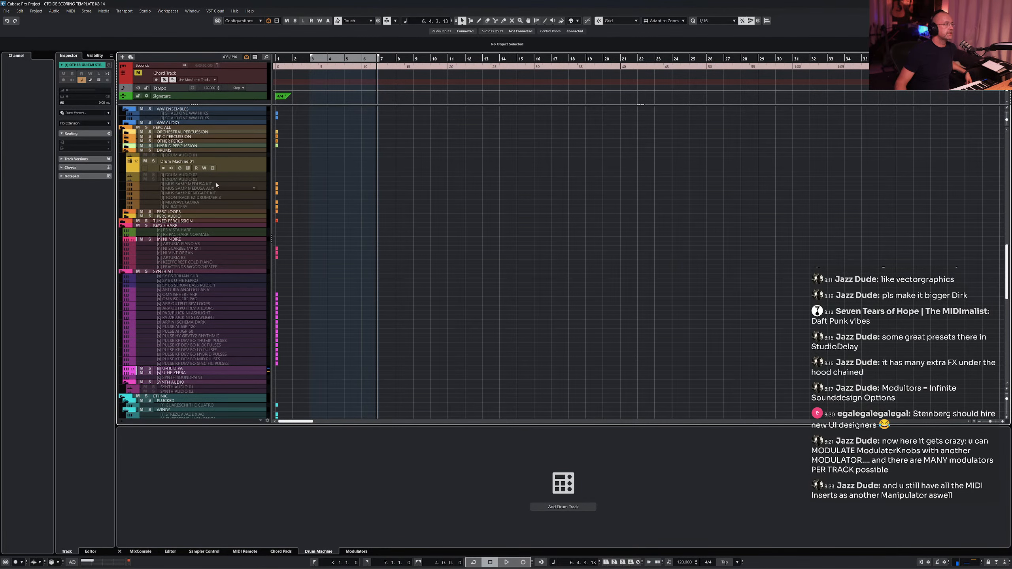
{"action": "left_click", "coordinate": [199, 167]}
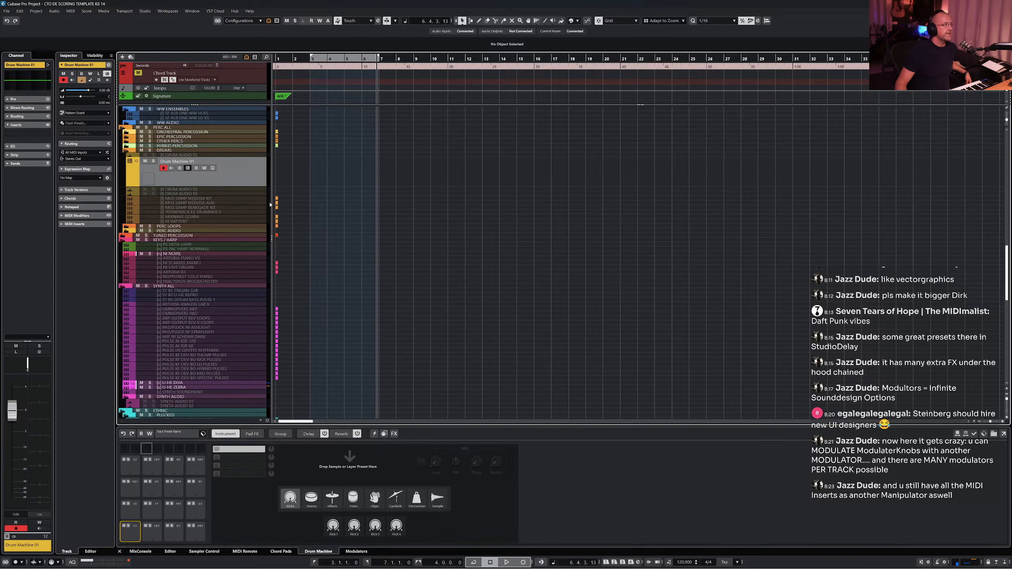
- Route the Drum Machine 01 track's output to the <<DRUMS>> group channel
{"action": "left_click", "coordinate": [82, 159]}
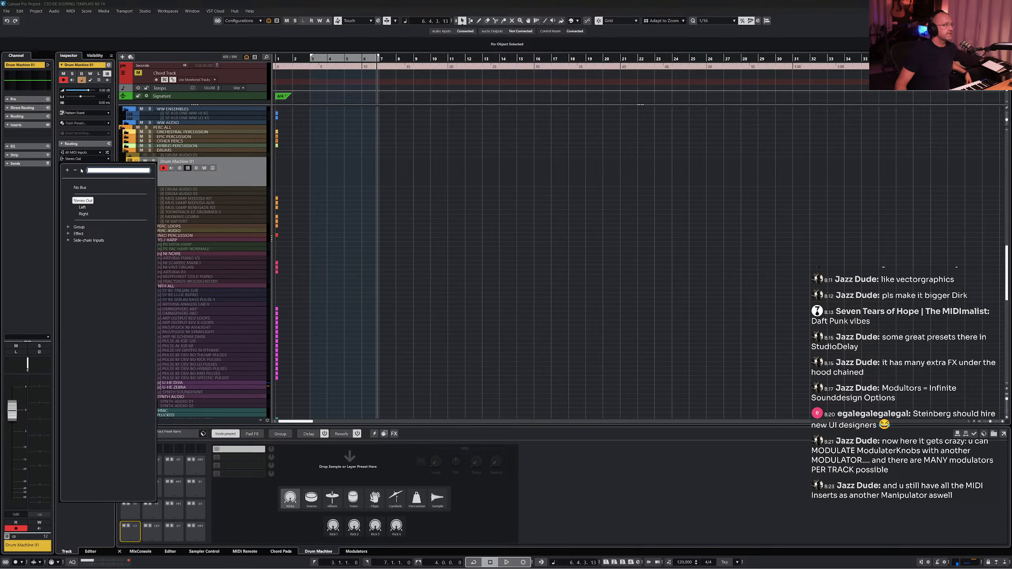
{"action": "left_click", "coordinate": [74, 228]}
{"action": "scroll", "coordinate": [80, 255], "scroll_direction": "down", "scroll_amount": 5}
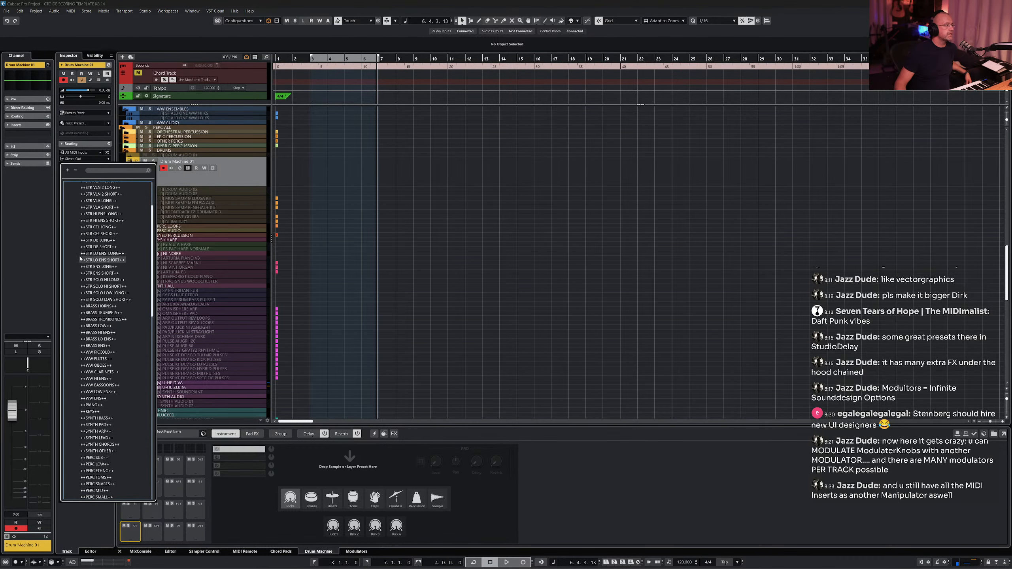
{"action": "scroll", "coordinate": [81, 258], "scroll_direction": "down", "scroll_amount": 3}
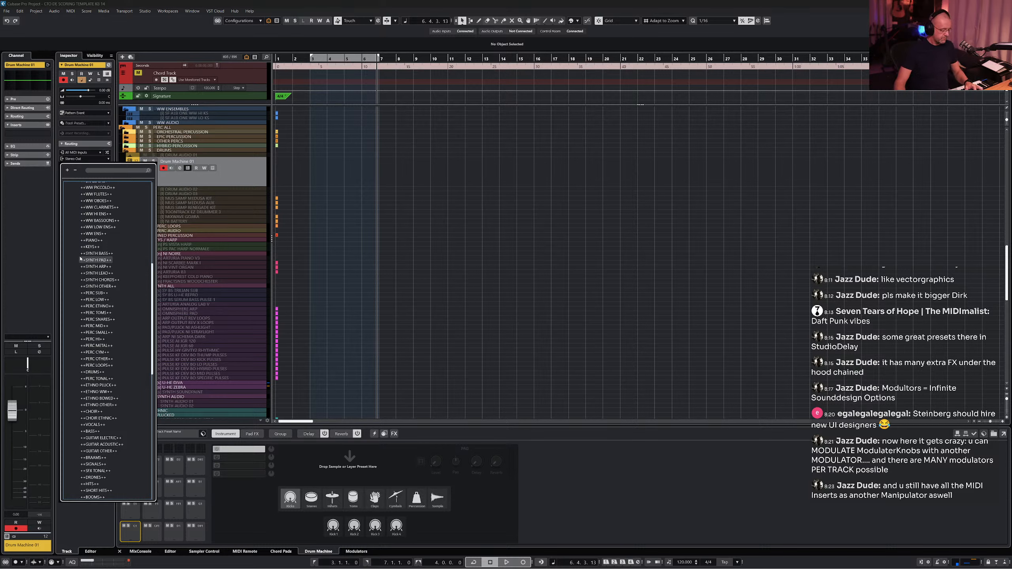
{"action": "left_click", "coordinate": [107, 171]}
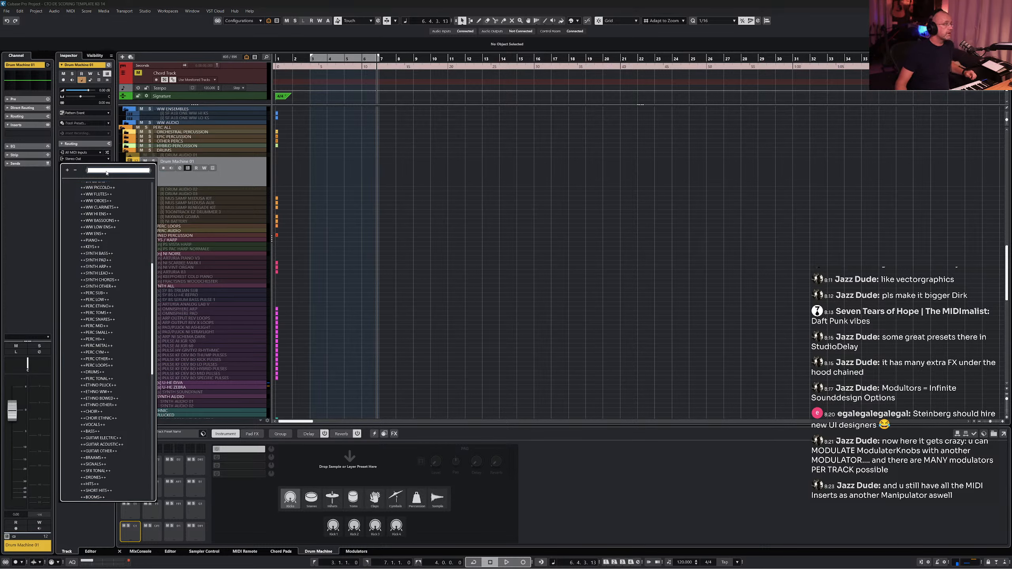
{"action": "type", "text": "dru"}
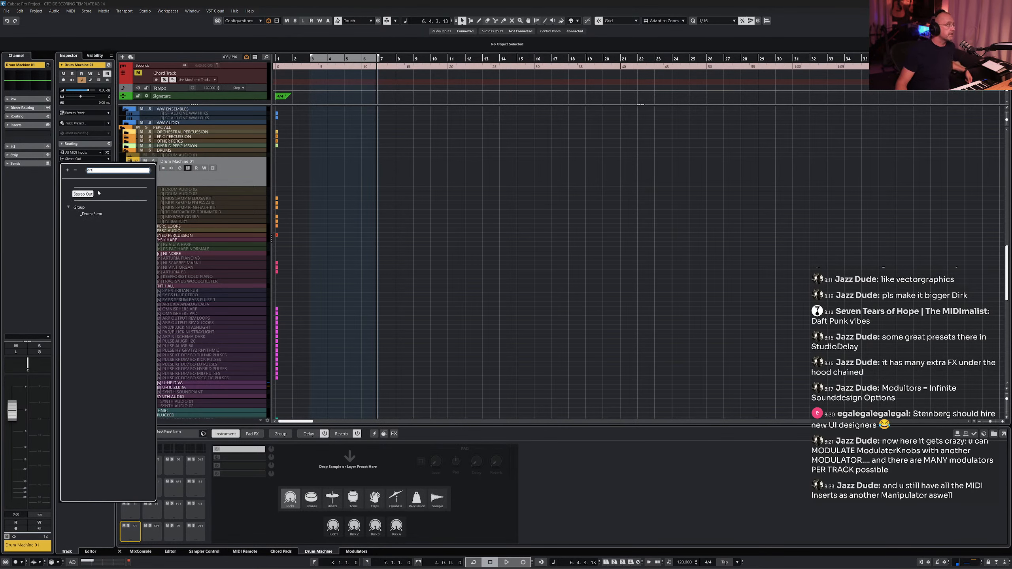
{"action": "key", "text": "BackSpace"}
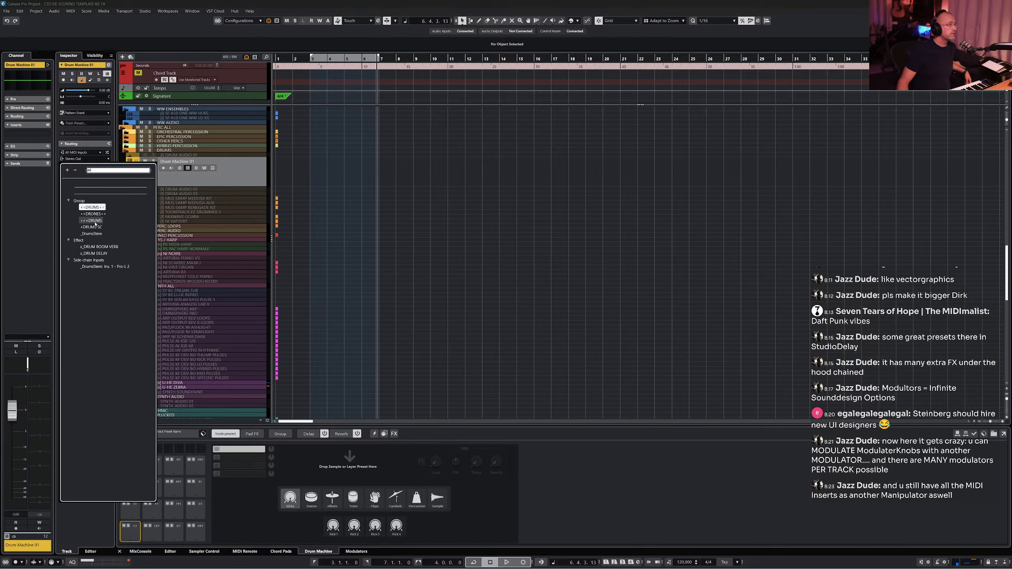
{"action": "key", "text": "Return"}
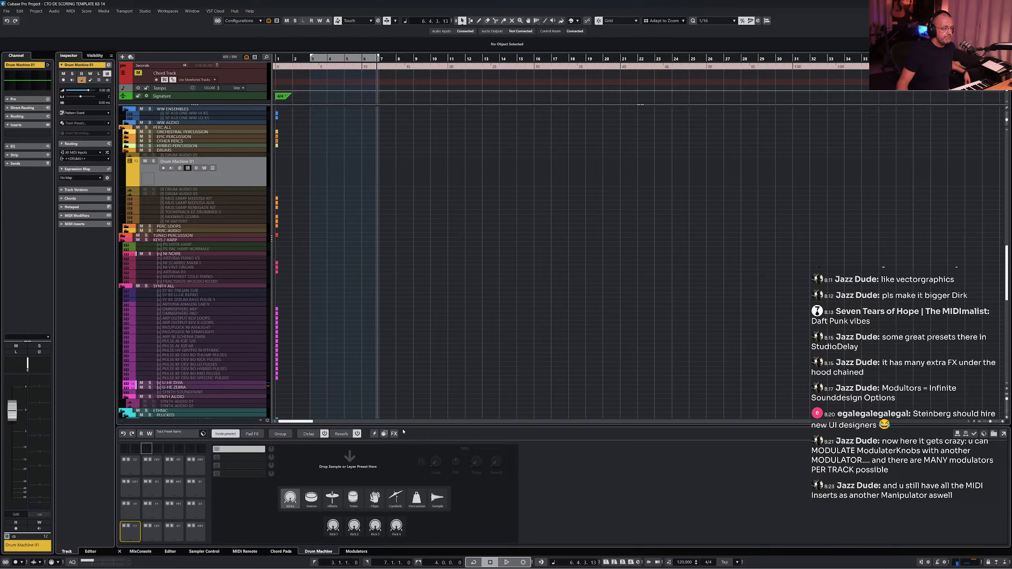
- Load the Beat Starter 01 preset into Drum Machine from the track preset browser
{"action": "left_click", "coordinate": [186, 434]}
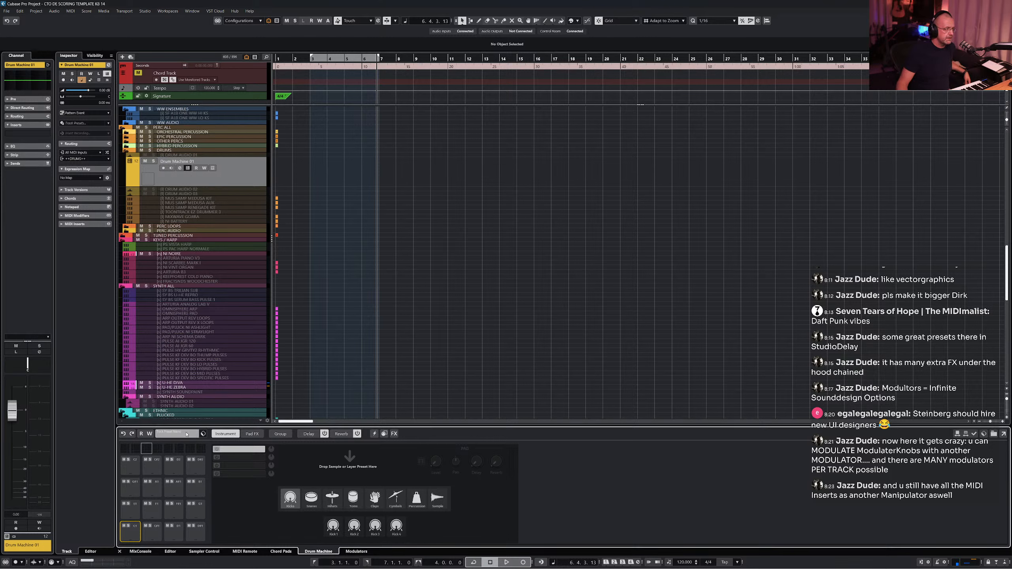
{"action": "left_click", "coordinate": [191, 434]}
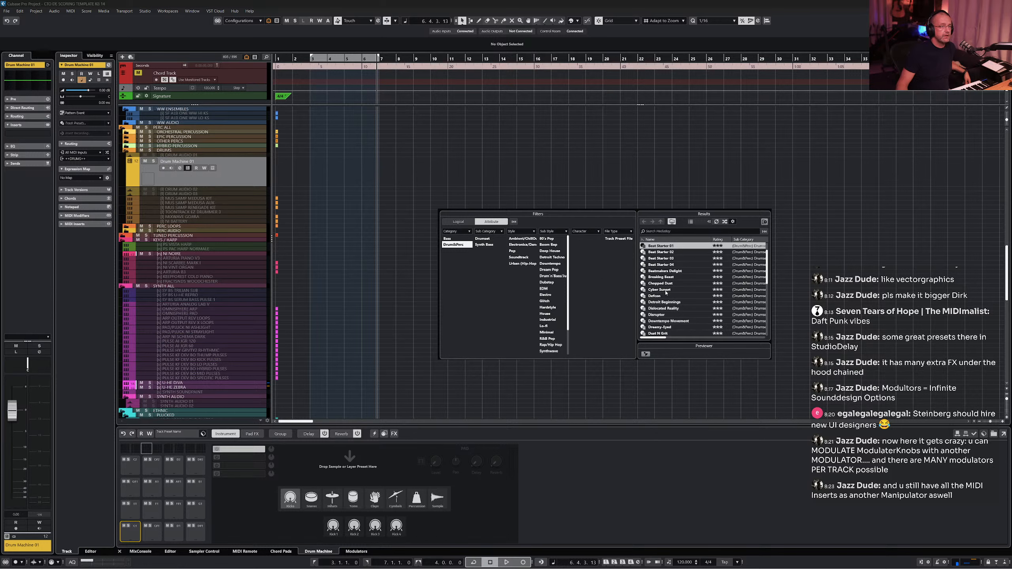
{"action": "scroll", "coordinate": [681, 272], "scroll_direction": "up", "scroll_amount": 1}
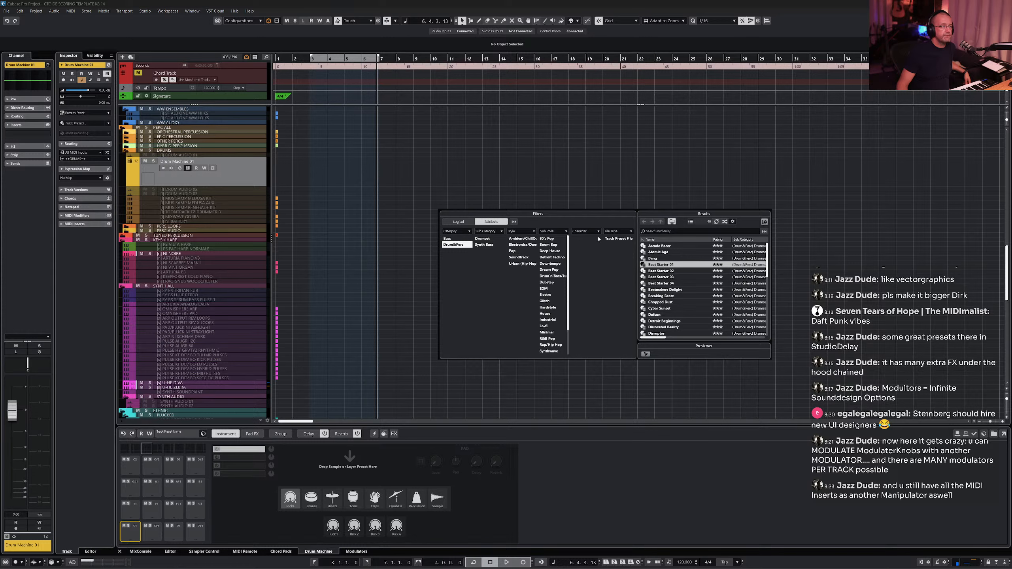
{"action": "double_click", "coordinate": [662, 265]}
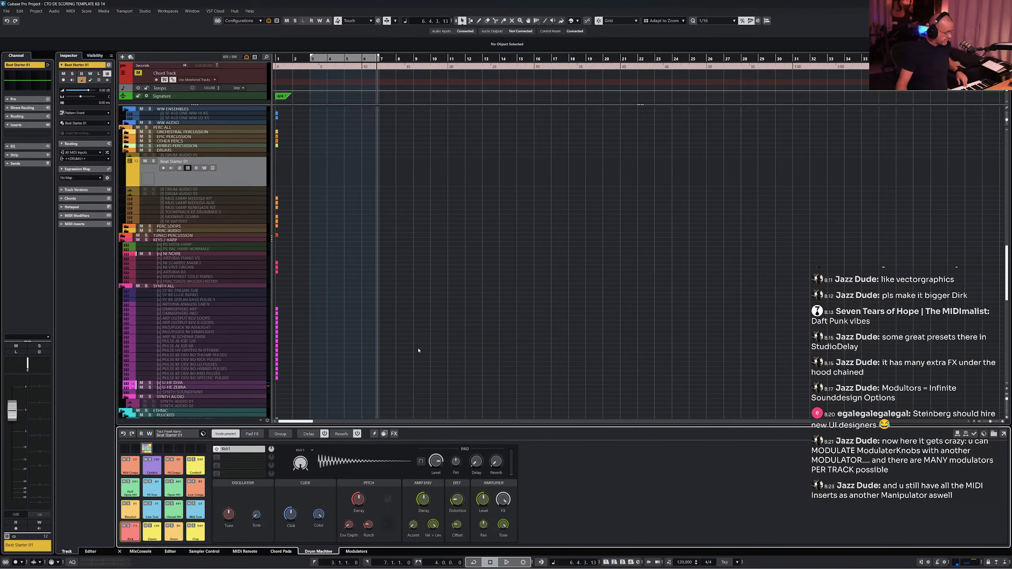
- Record-enable the Beat Starter 01 track and adjust the kick pad's oscillator tune
{"action": "left_click", "coordinate": [170, 168]}
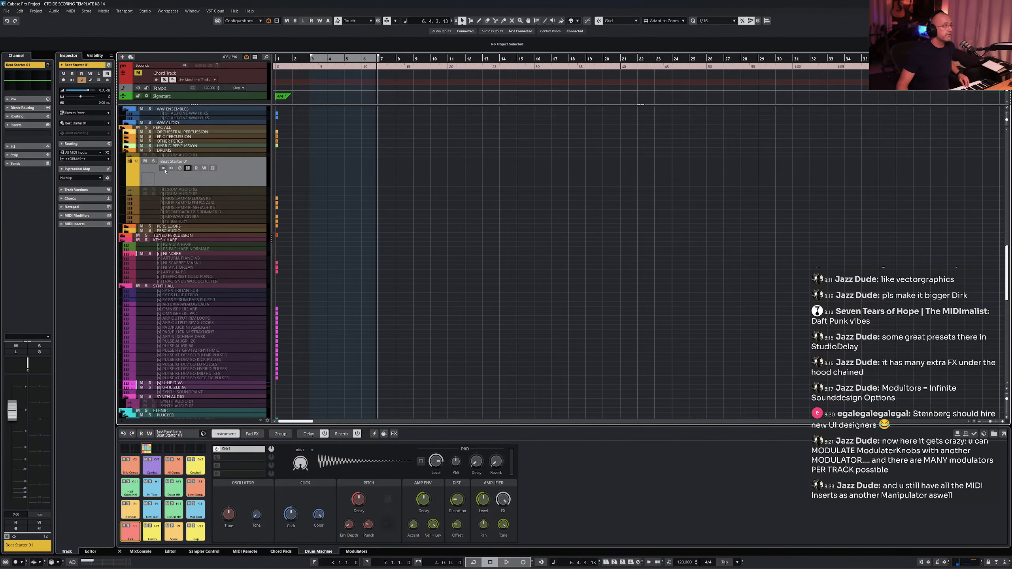
{"action": "left_click", "coordinate": [163, 168]}
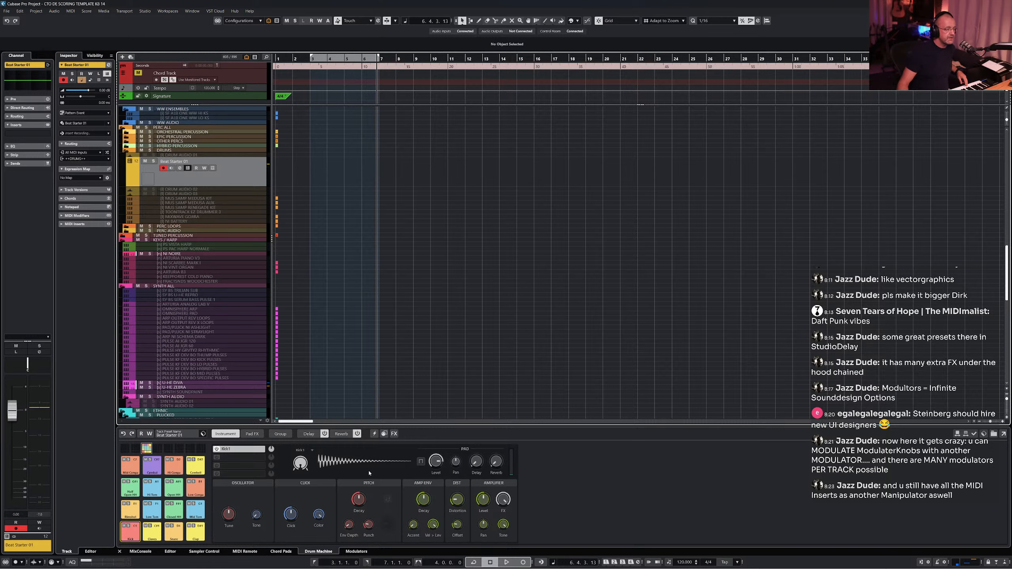
{"action": "left_click_drag", "start_coordinate": [218, 521], "coordinate": [239, 544]}
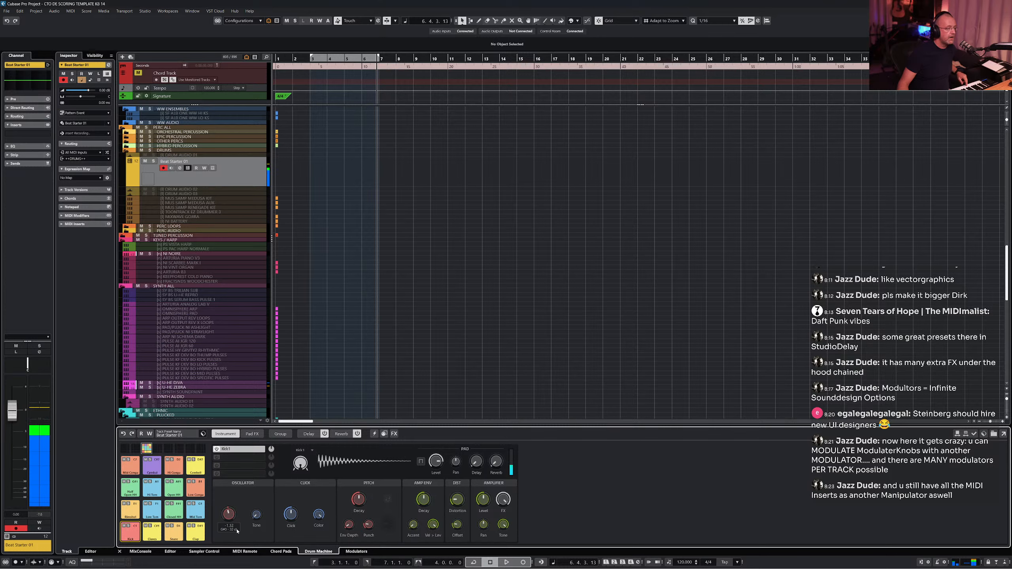
- Switch the kick layer to the Kick 2 model and adjust its tune, pitch decay and distortion
{"action": "left_click", "coordinate": [308, 461]}
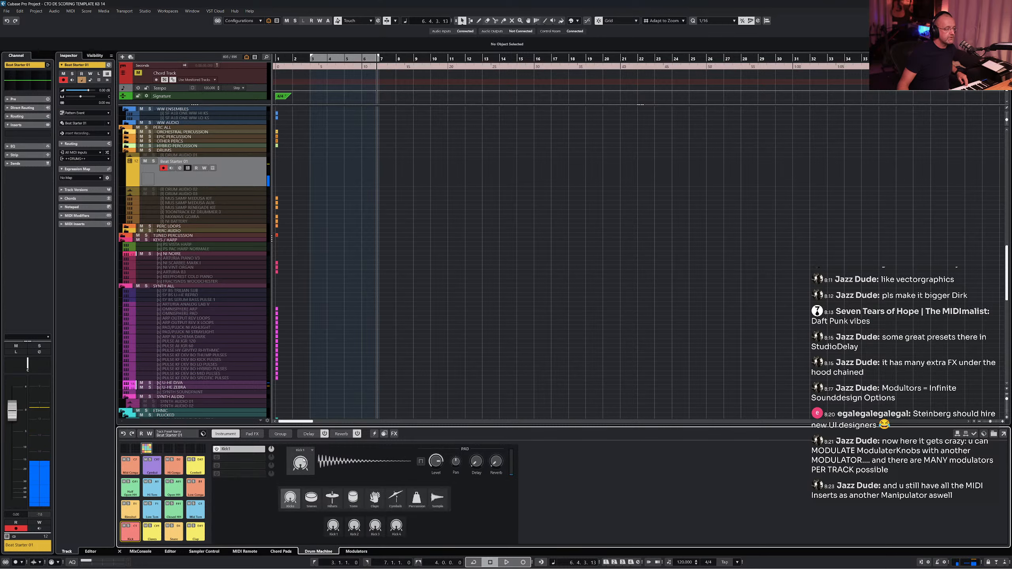
{"action": "left_click", "coordinate": [354, 526]}
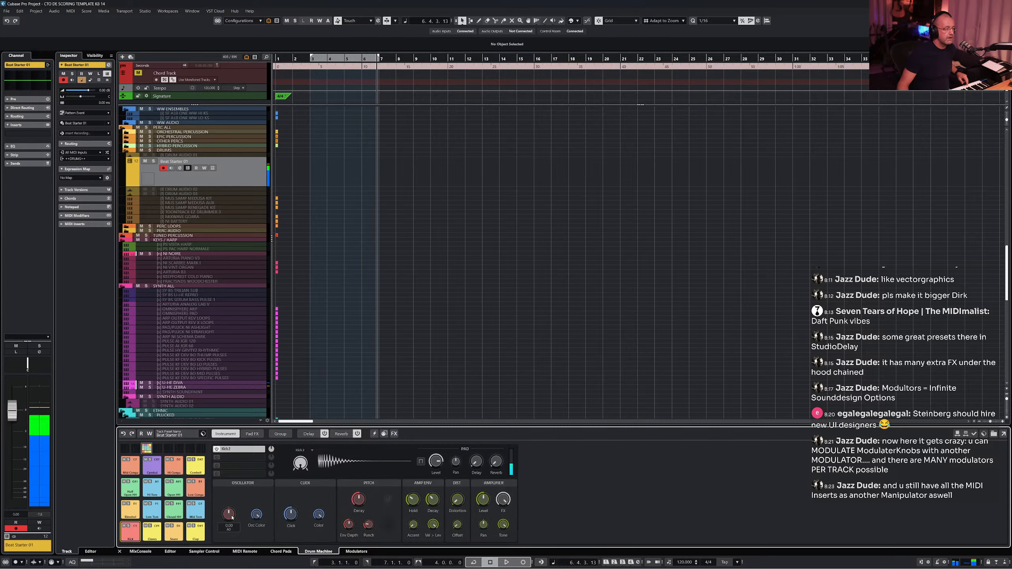
{"action": "left_click_drag", "start_coordinate": [292, 519], "coordinate": [289, 517]}
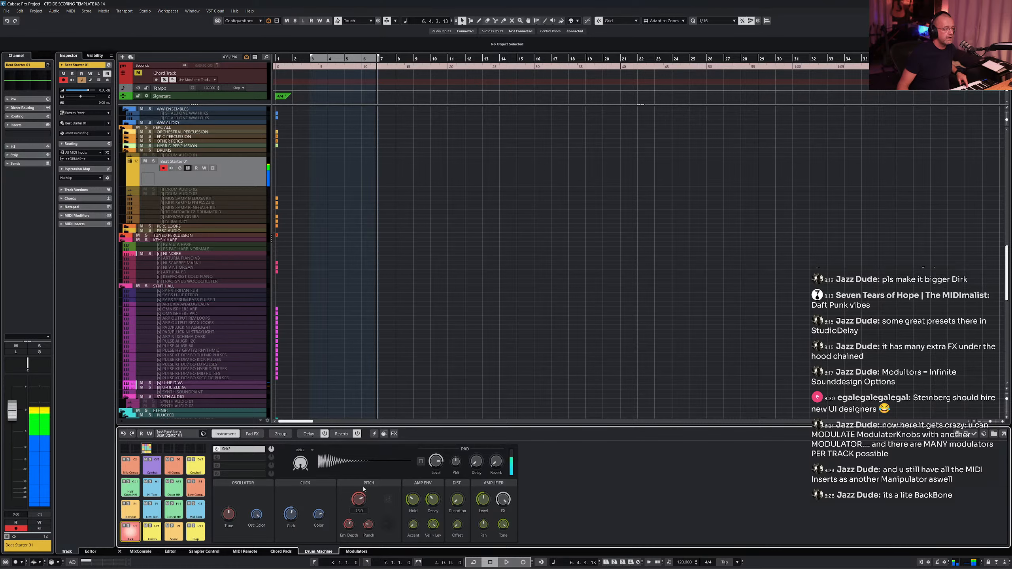
{"action": "mouse_move", "coordinate": [363, 489]}
{"action": "left_mouse_down"}
{"action": "mouse_move", "coordinate": [361, 522]}
{"action": "mouse_move", "coordinate": [367, 492]}
{"action": "left_mouse_up"}
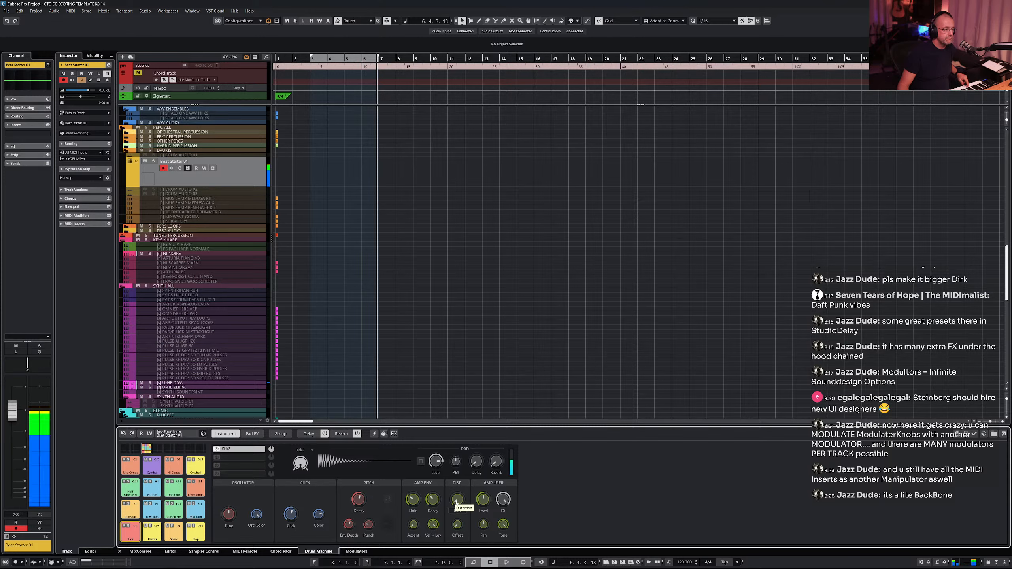
{"action": "mouse_move", "coordinate": [456, 502]}
{"action": "left_mouse_down"}
{"action": "mouse_move", "coordinate": [459, 463]}
{"action": "mouse_move", "coordinate": [460, 483]}
{"action": "left_mouse_up"}
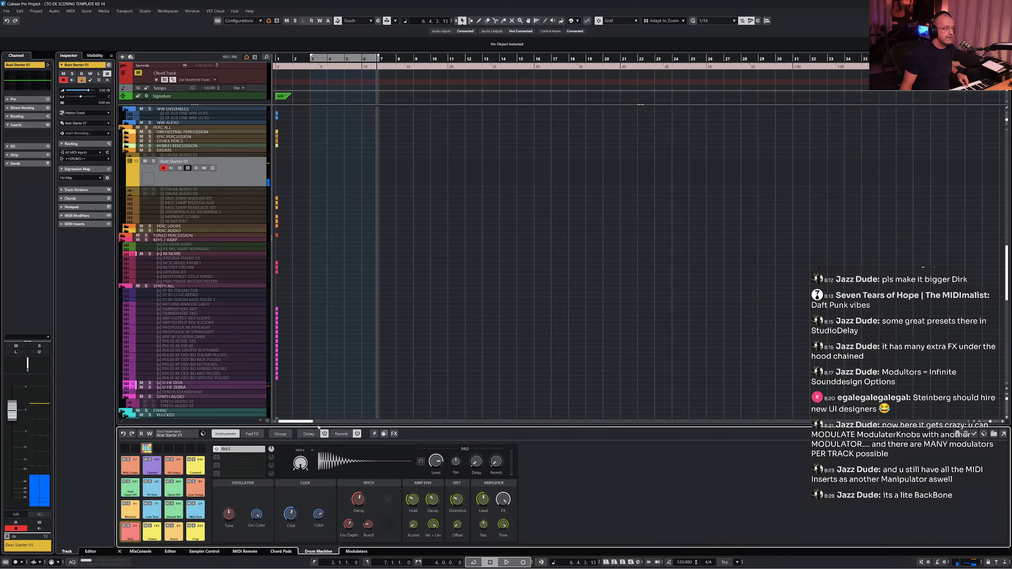
- Browse Drum Machine's Delay, Reverb and Group pages, returning to the Instrument page
{"action": "left_click", "coordinate": [309, 434]}
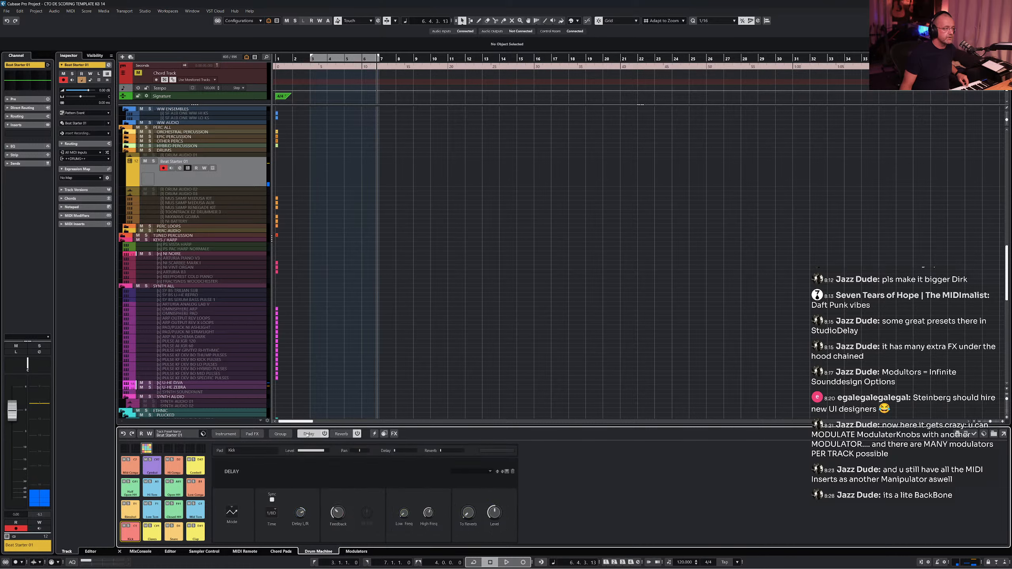
{"action": "left_click", "coordinate": [340, 434]}
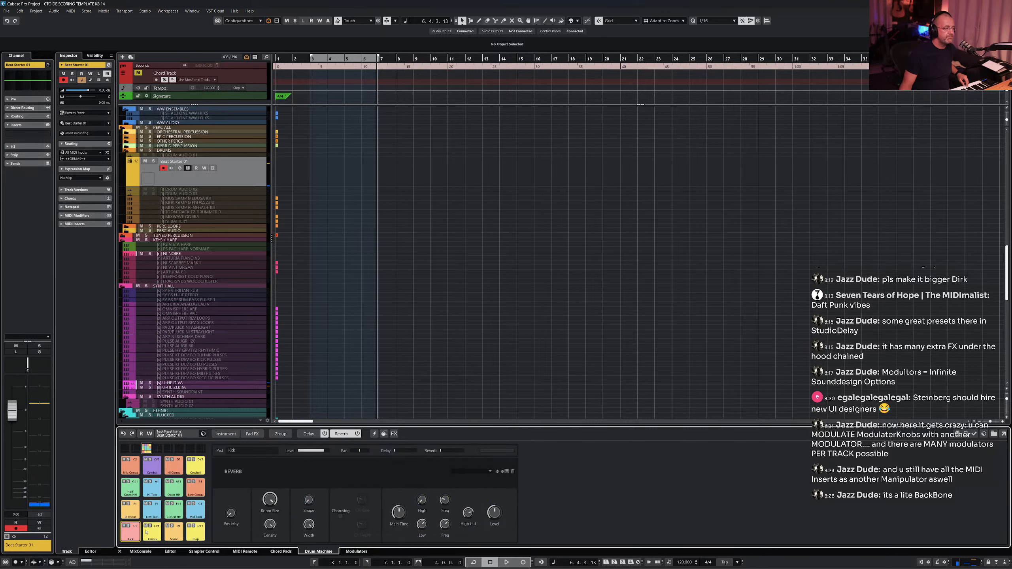
{"action": "left_click", "coordinate": [286, 436]}
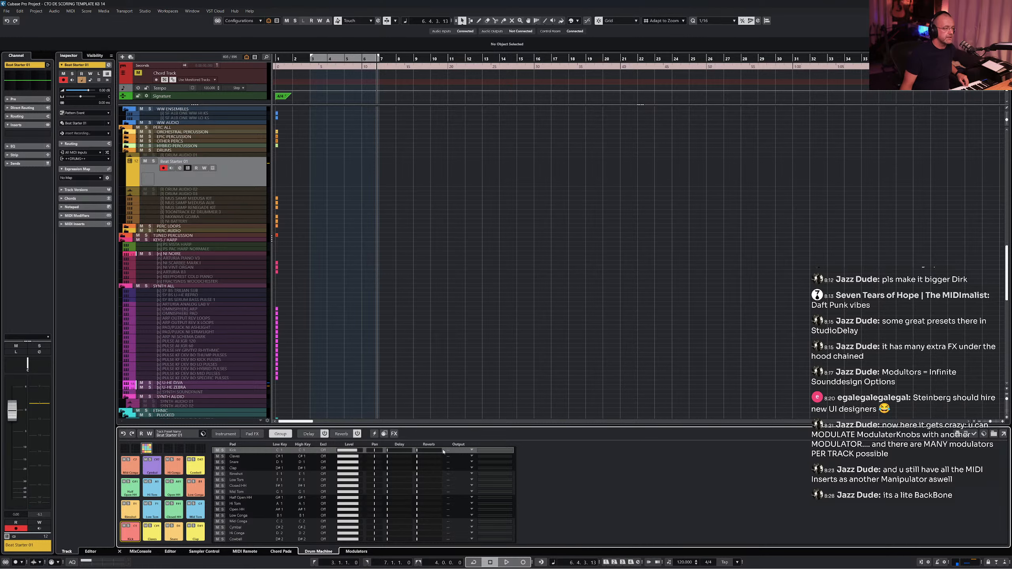
{"action": "left_click", "coordinate": [226, 434]}
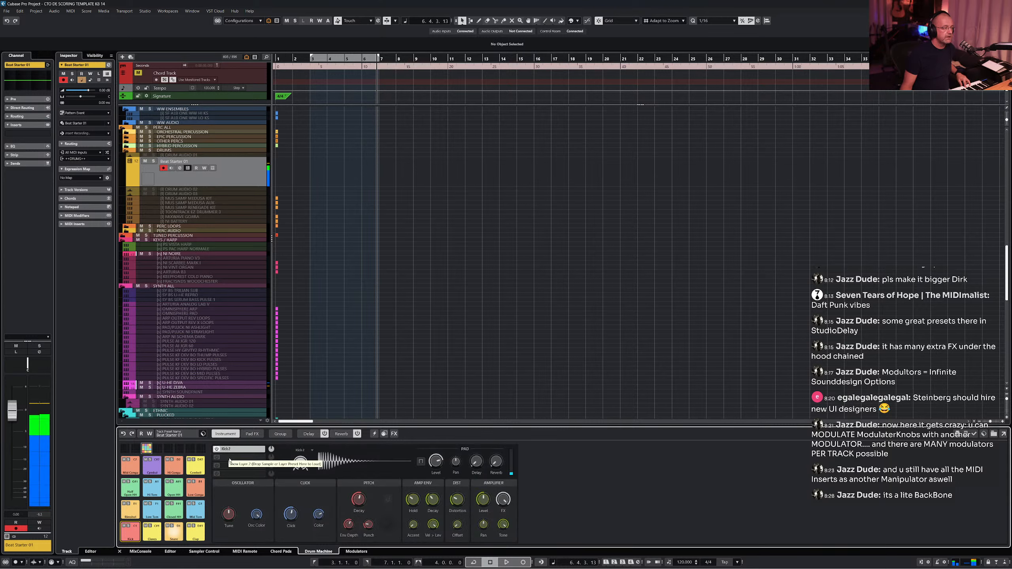
- Select the snare pad and audition snare models, settling on Snare 1
{"action": "left_click", "coordinate": [173, 533]}
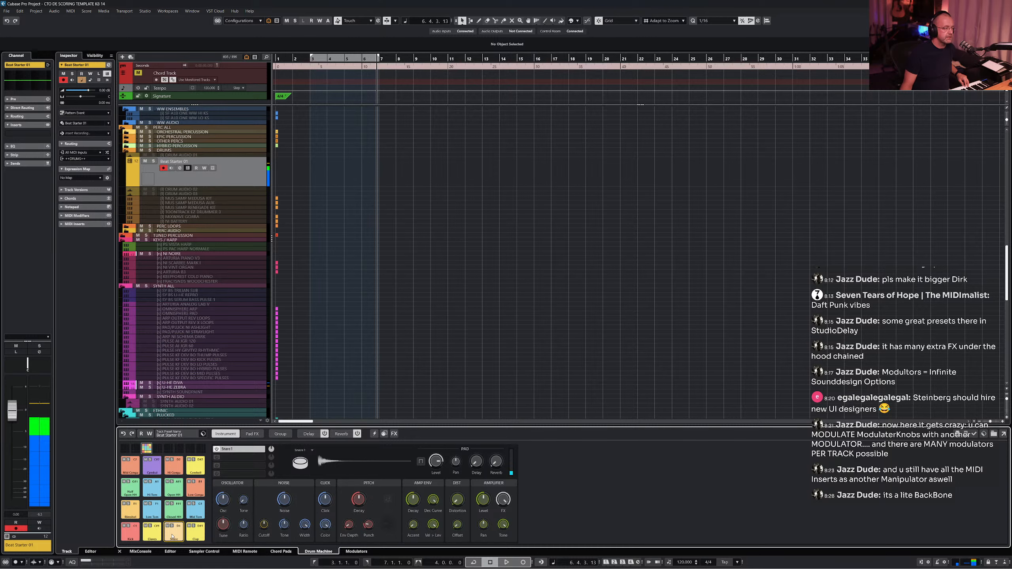
{"action": "left_click", "coordinate": [298, 464]}
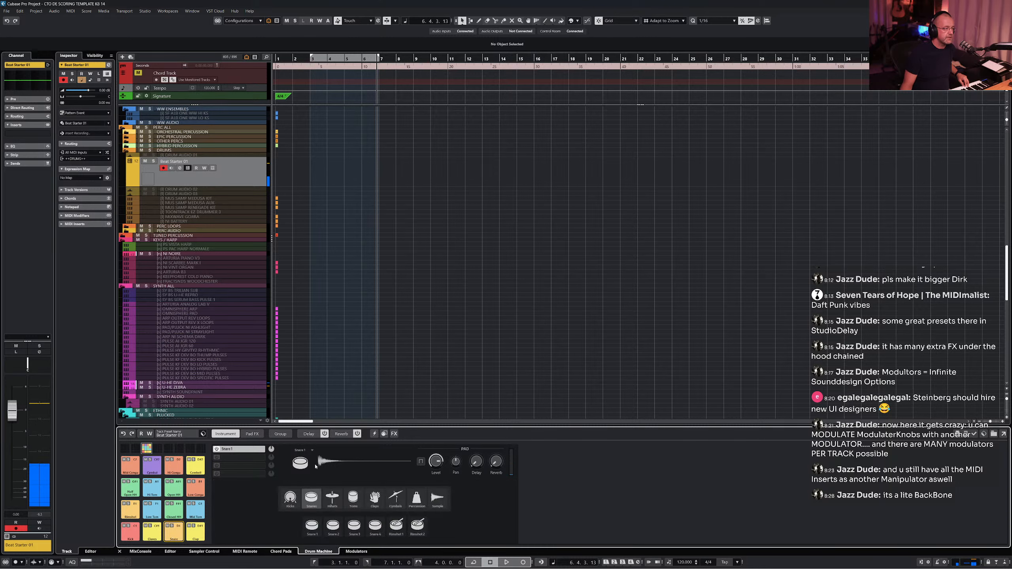
{"action": "left_click", "coordinate": [354, 524]}
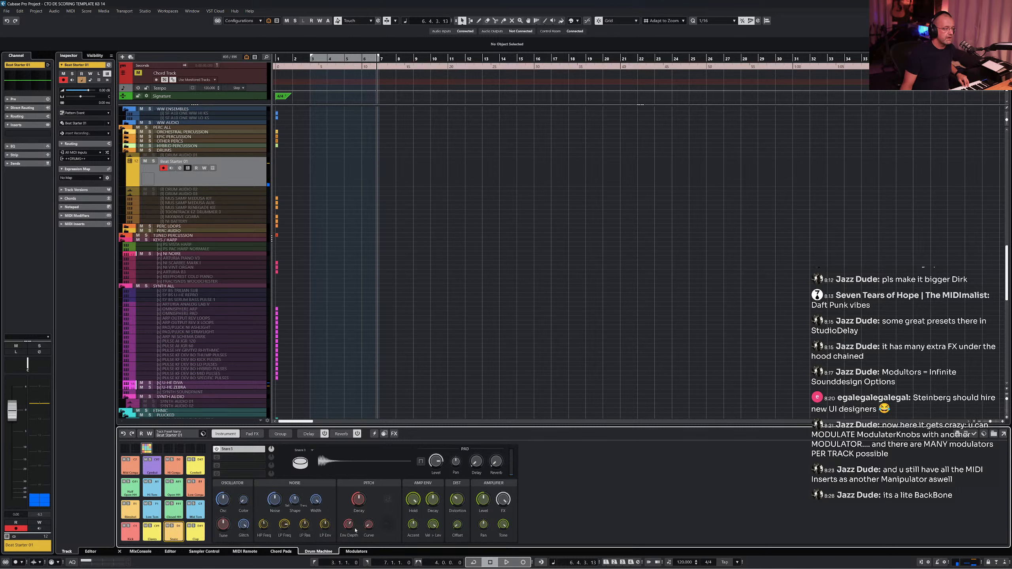
{"action": "left_click", "coordinate": [300, 463]}
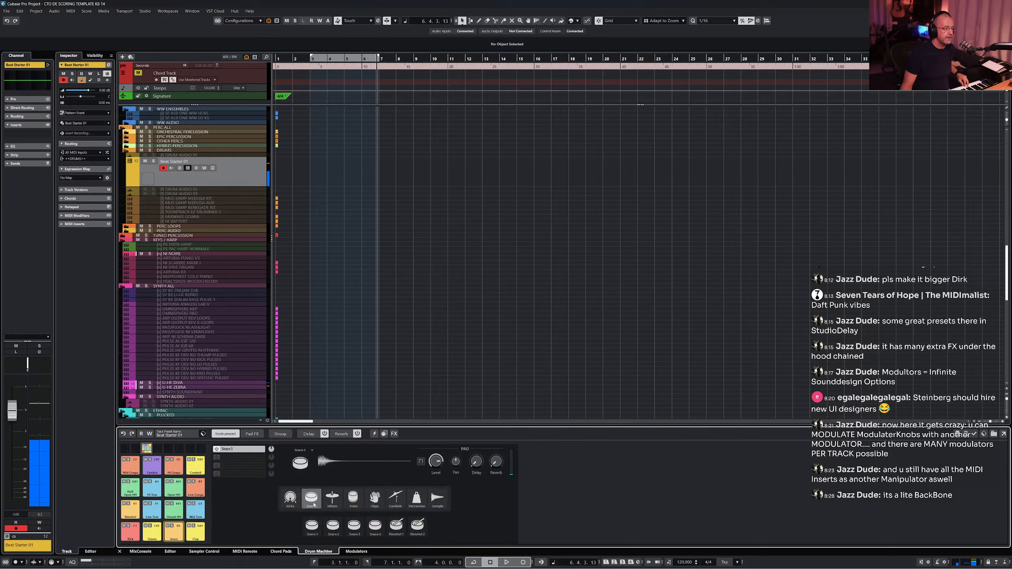
{"action": "left_click", "coordinate": [317, 525]}
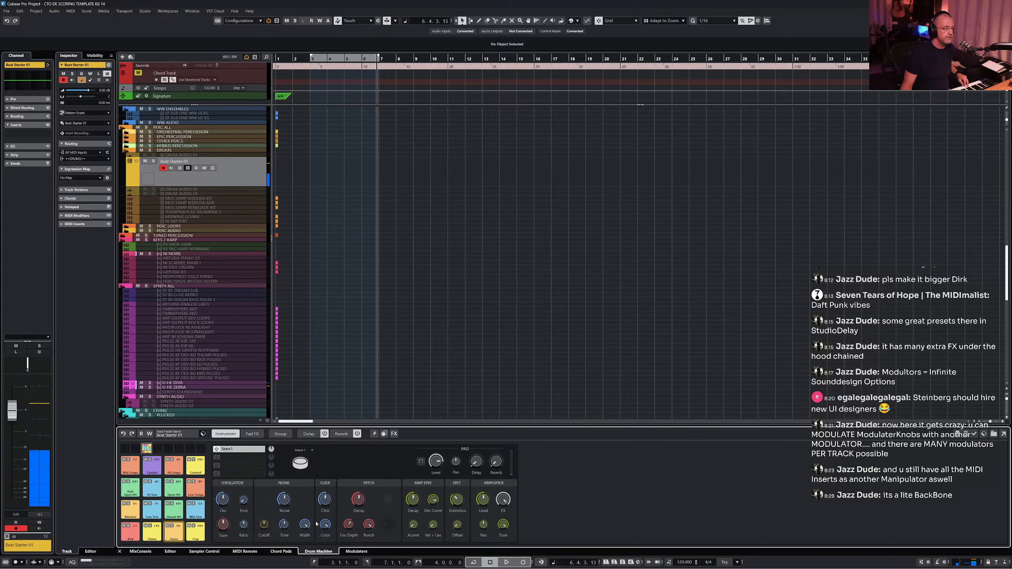
- Add a Clap 1 layer to the snare pad in the second layer slot
{"action": "left_click", "coordinate": [232, 459]}
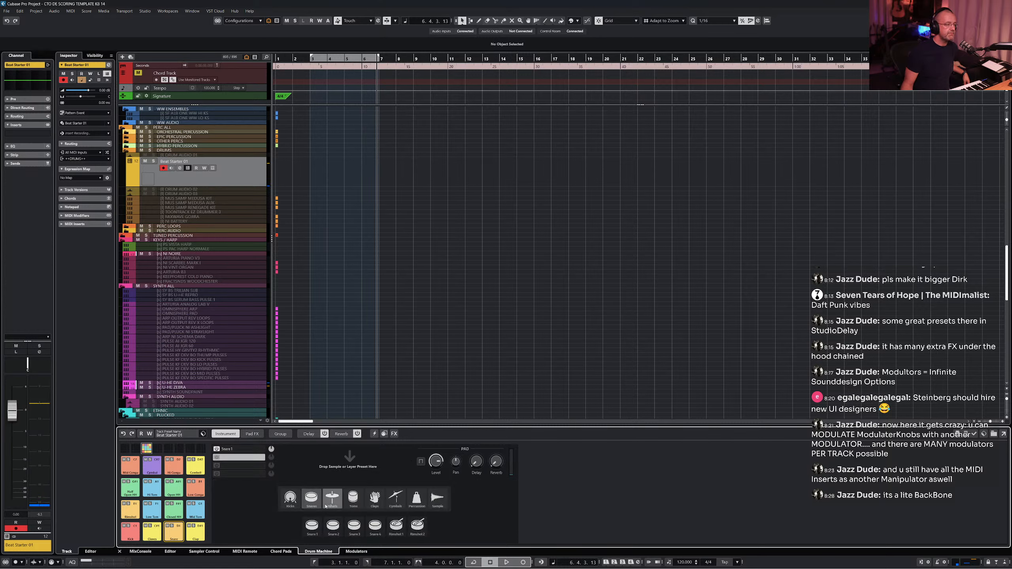
{"action": "left_click", "coordinate": [384, 502]}
{"action": "left_click", "coordinate": [344, 528]}
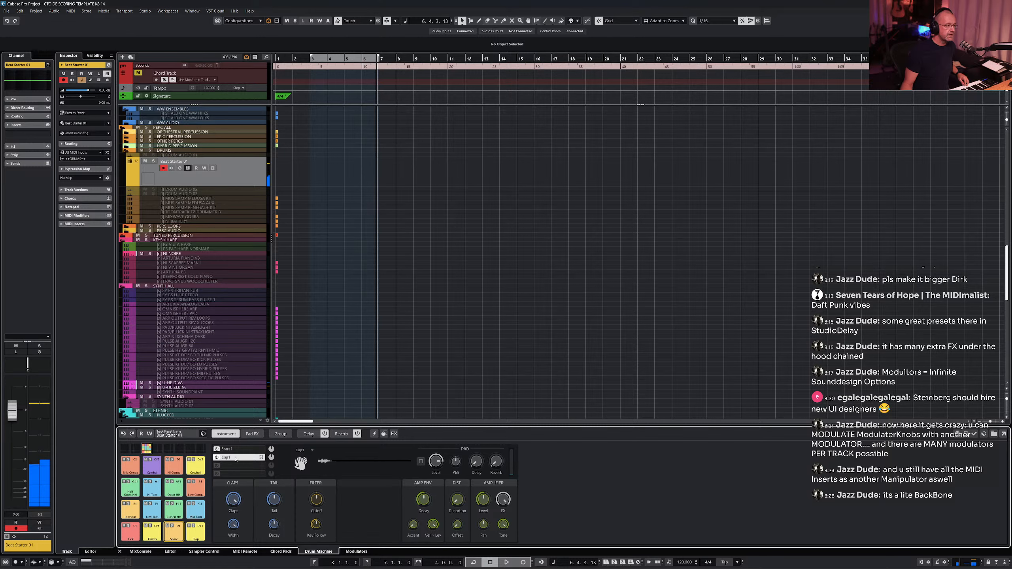
{"action": "left_click", "coordinate": [262, 457]}
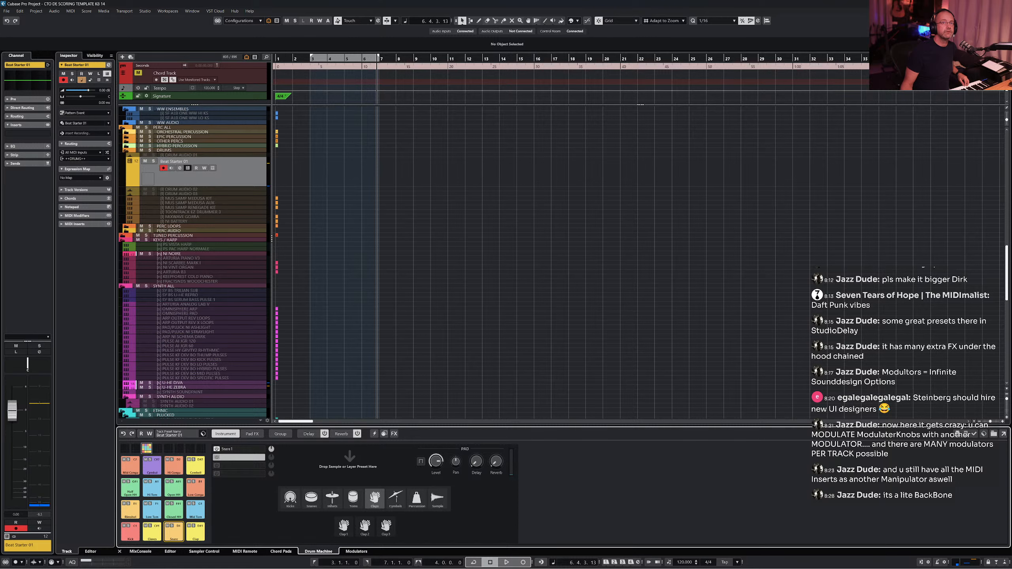
- Open the MediaBay right zone and browse the File Browser's folders
{"action": "left_click", "coordinate": [998, 20]}
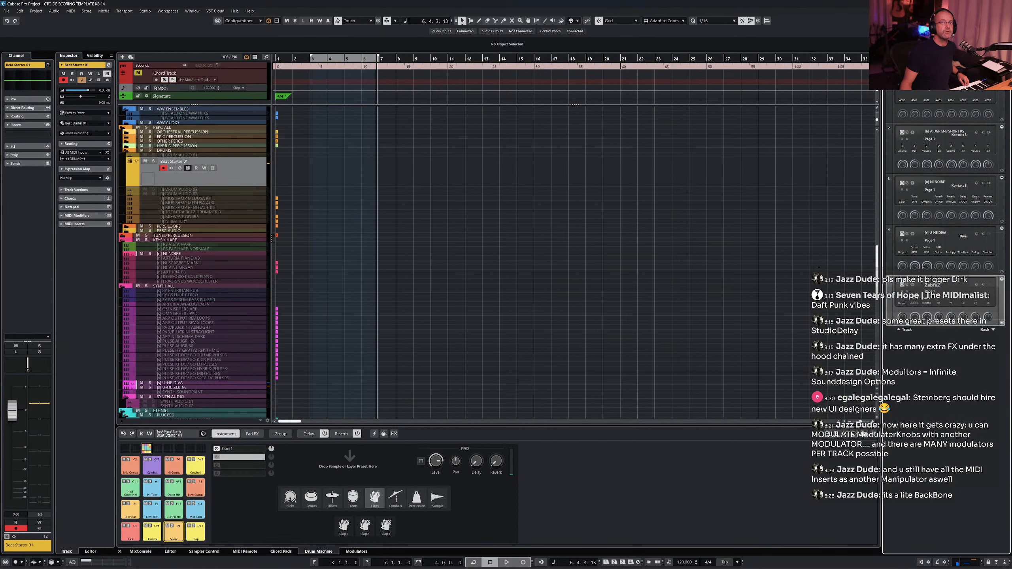
{"action": "left_click", "coordinate": [919, 55]}
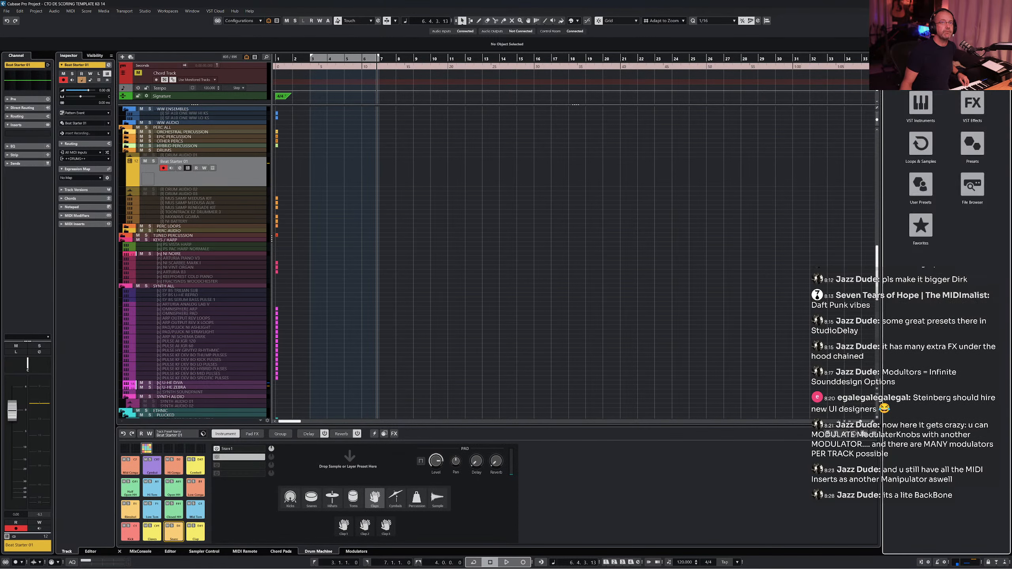
{"action": "left_click", "coordinate": [972, 190]}
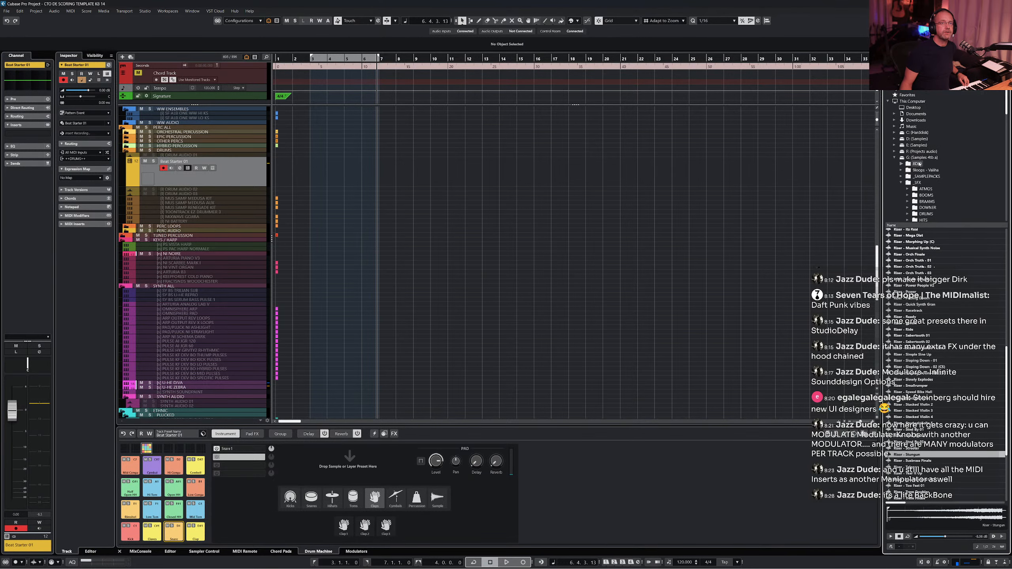
{"action": "scroll", "coordinate": [908, 91], "scroll_direction": "up", "scroll_amount": 1}
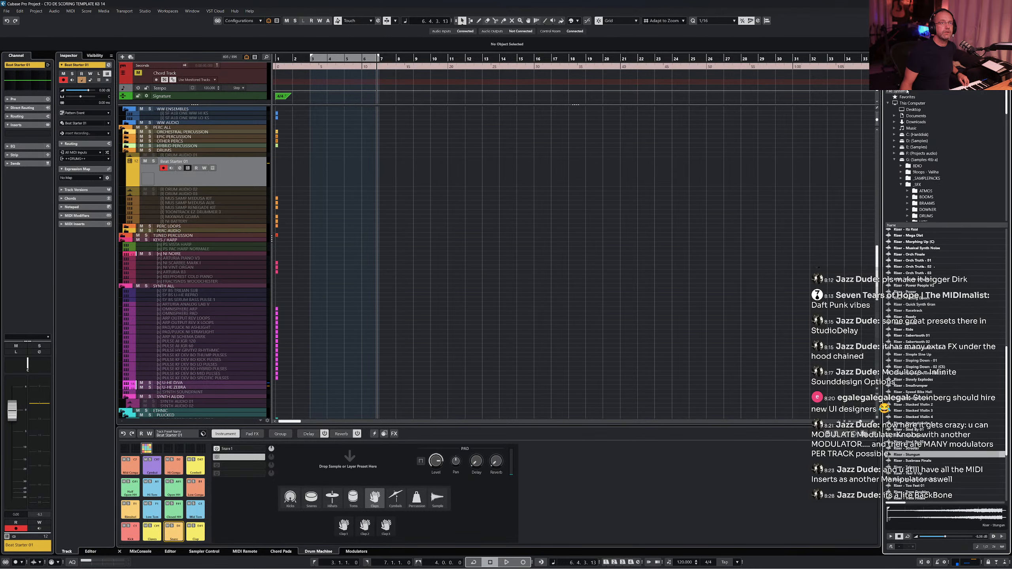
{"action": "left_click", "coordinate": [891, 66]}
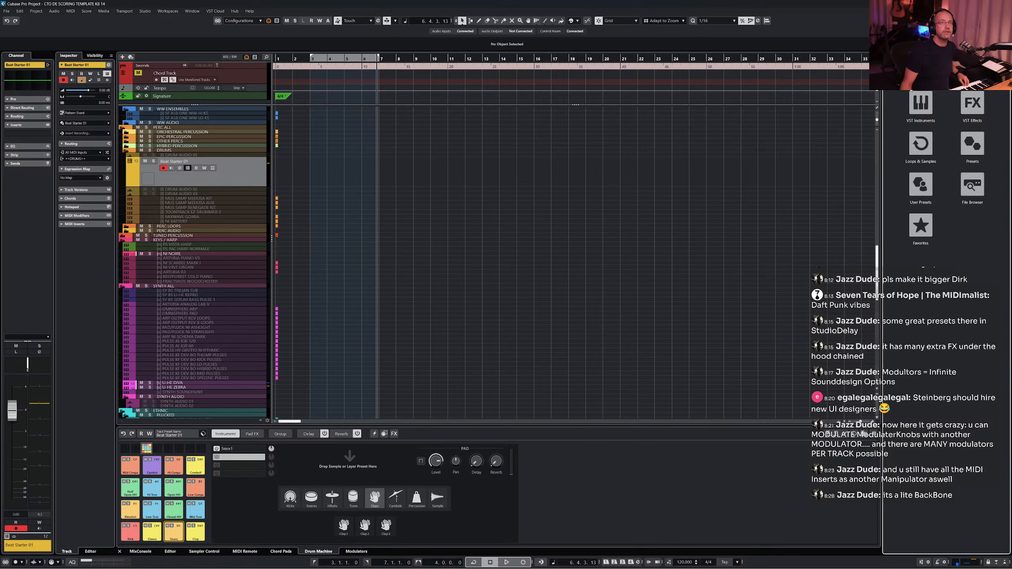
- Open the Loops & Samples browser in the MediaBay, pick a sound library and filter its results to Snare Drum
{"action": "left_click", "coordinate": [918, 144]}
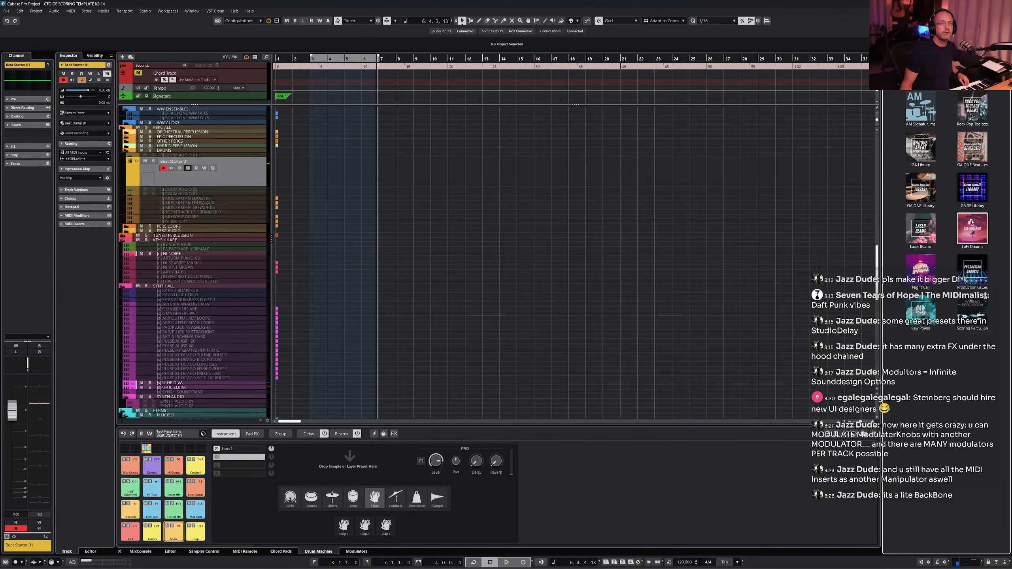
{"action": "left_click", "coordinate": [933, 254]}
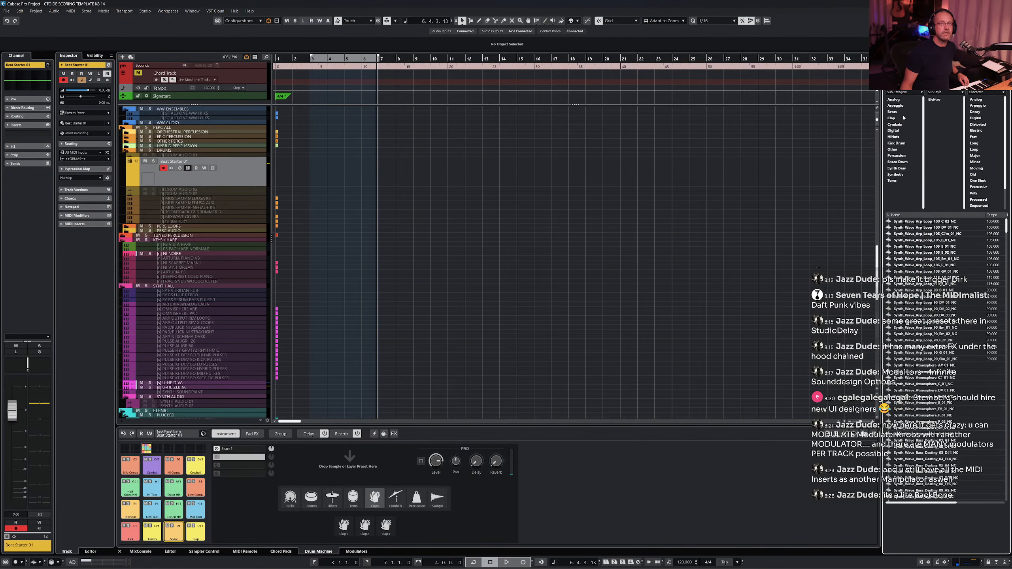
{"action": "left_click", "coordinate": [897, 162]}
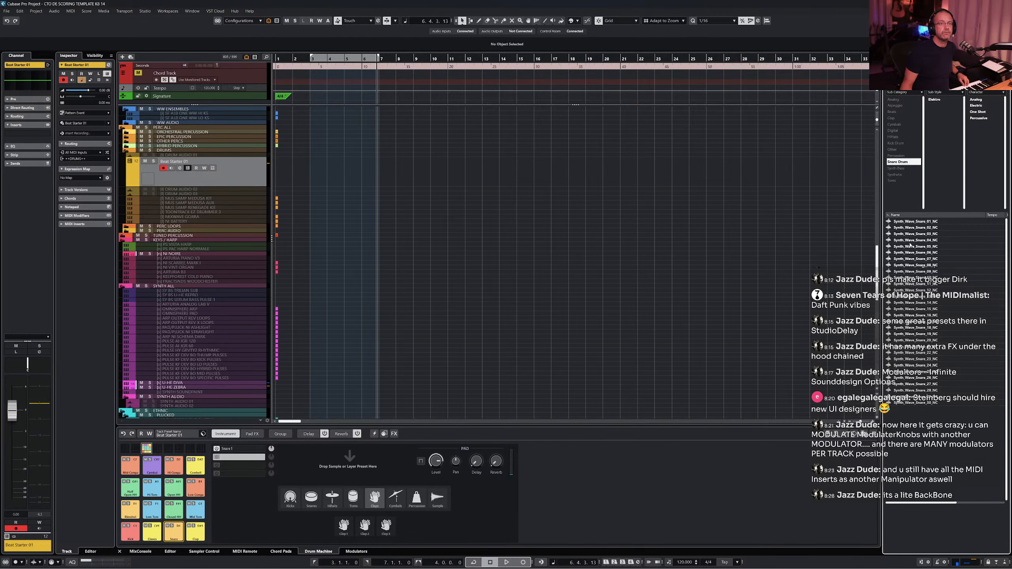
- Audition the Synth Wave snare samples and load one onto the selected snare pad in Drum Machine
{"action": "left_click", "coordinate": [913, 240]}
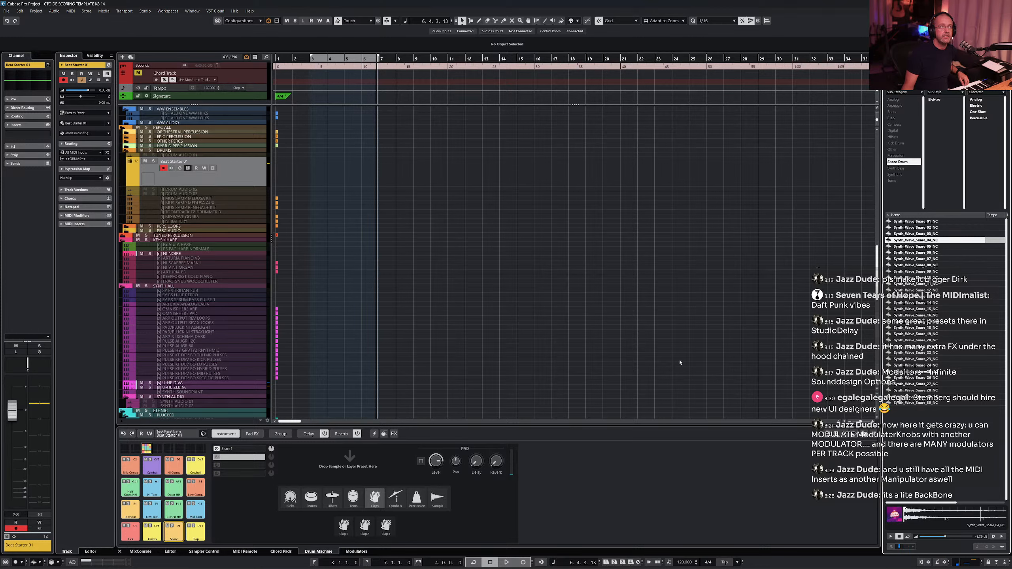
{"action": "left_click", "coordinate": [932, 551]}
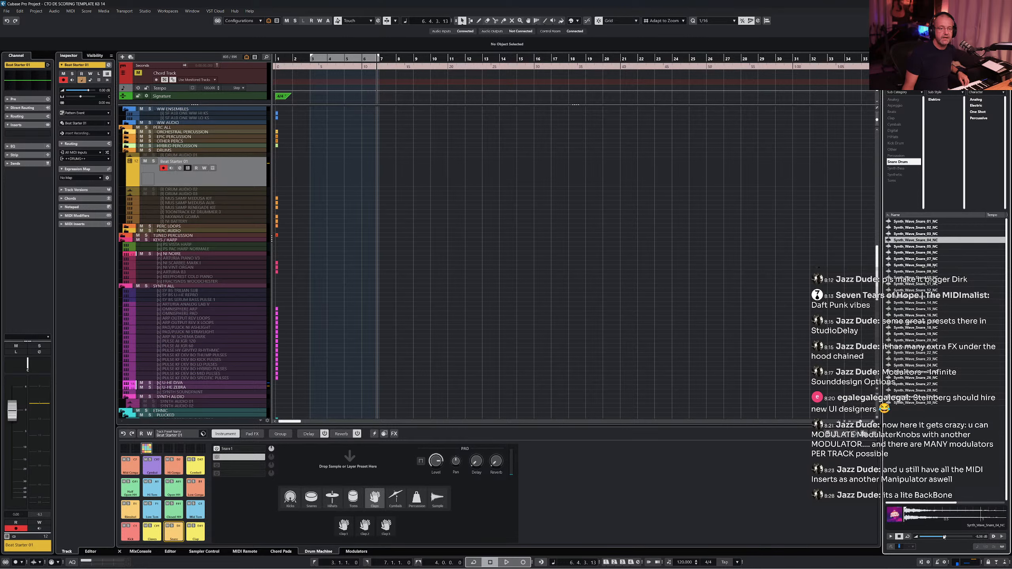
{"action": "left_click_drag", "start_coordinate": [944, 537], "coordinate": [950, 538]}
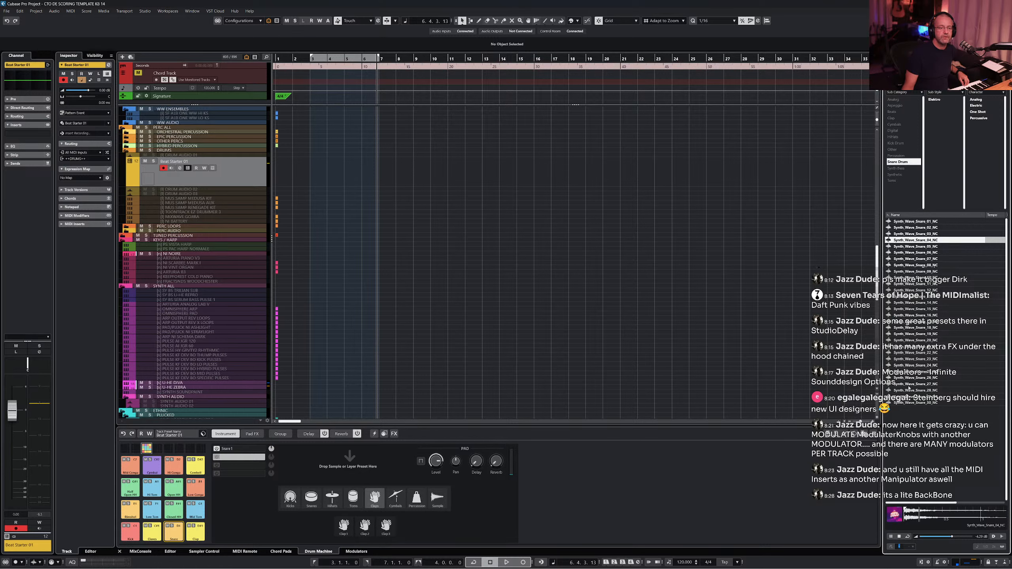
{"action": "left_click", "coordinate": [914, 297]}
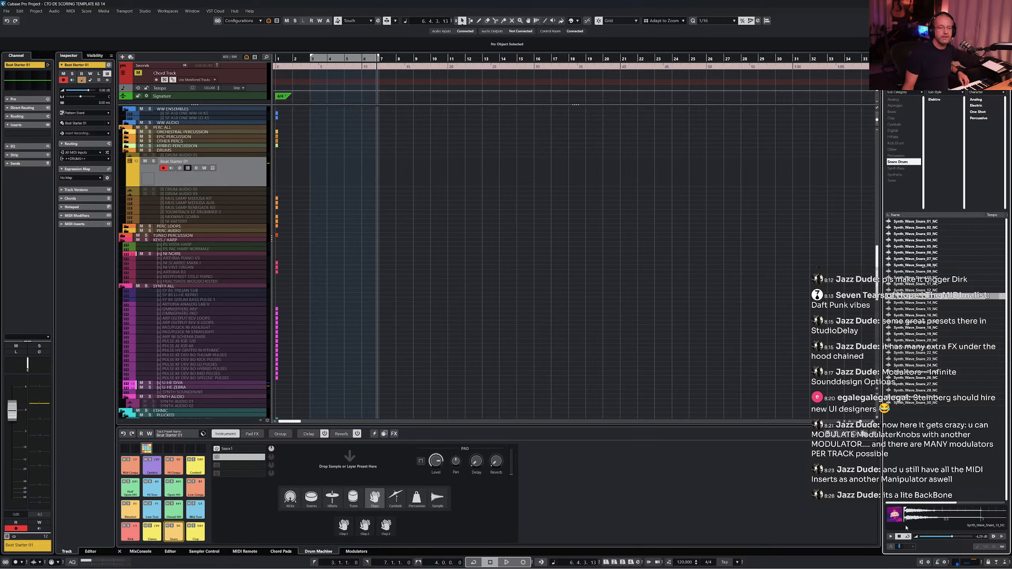
{"action": "left_click", "coordinate": [904, 304]}
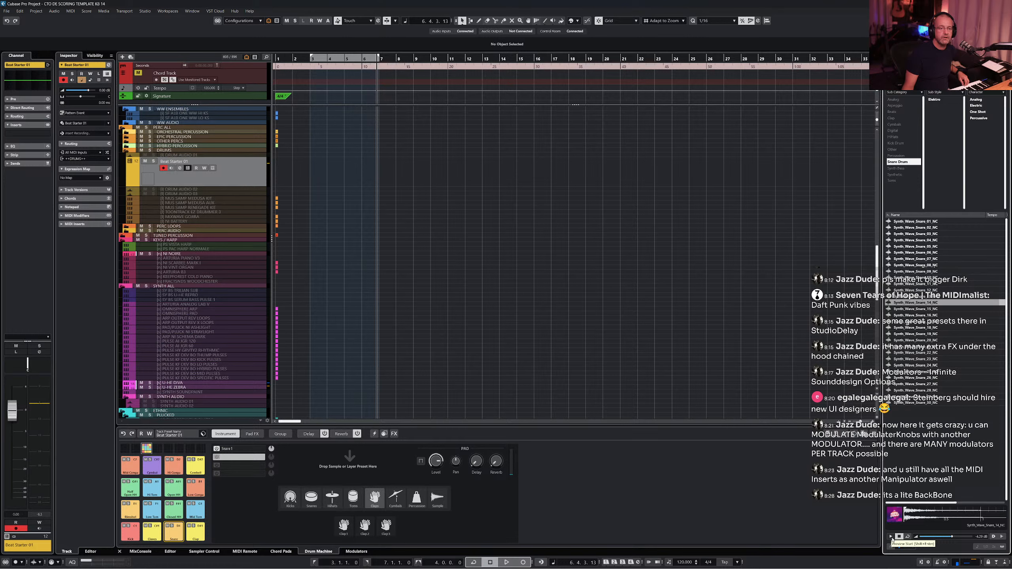
{"action": "left_click", "coordinate": [892, 537]}
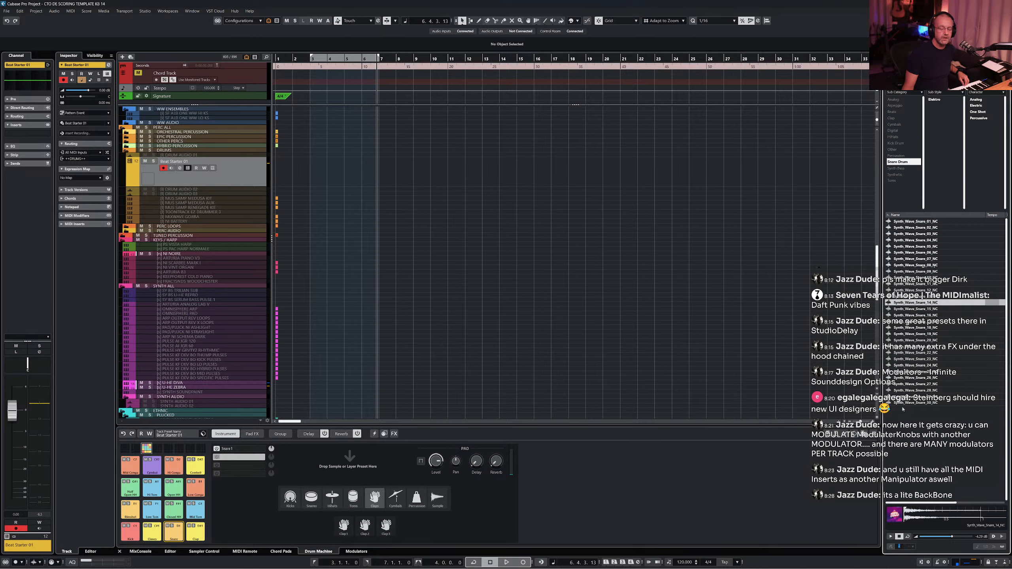
{"action": "left_click", "coordinate": [917, 310]}
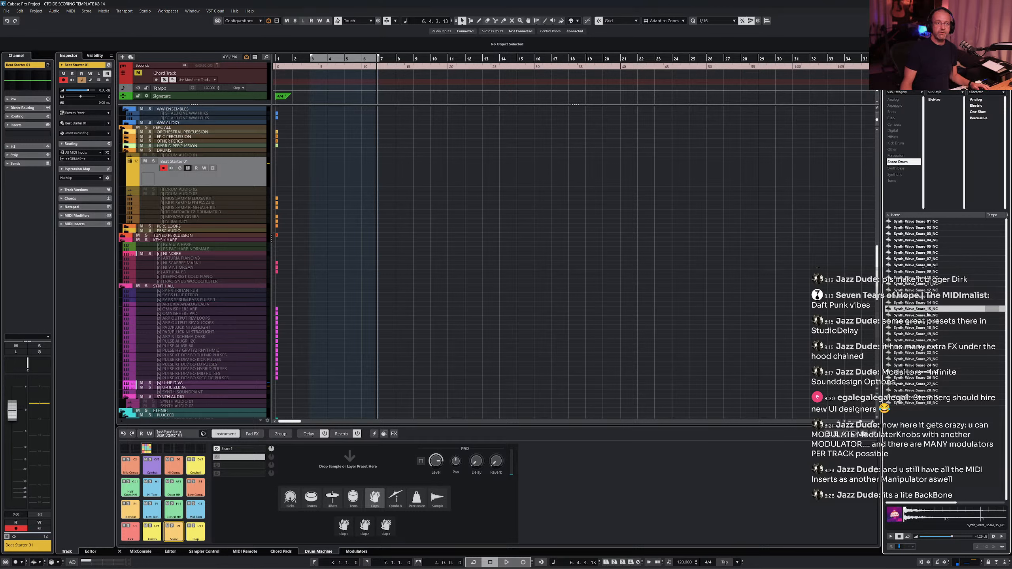
{"action": "left_click", "coordinate": [928, 316]}
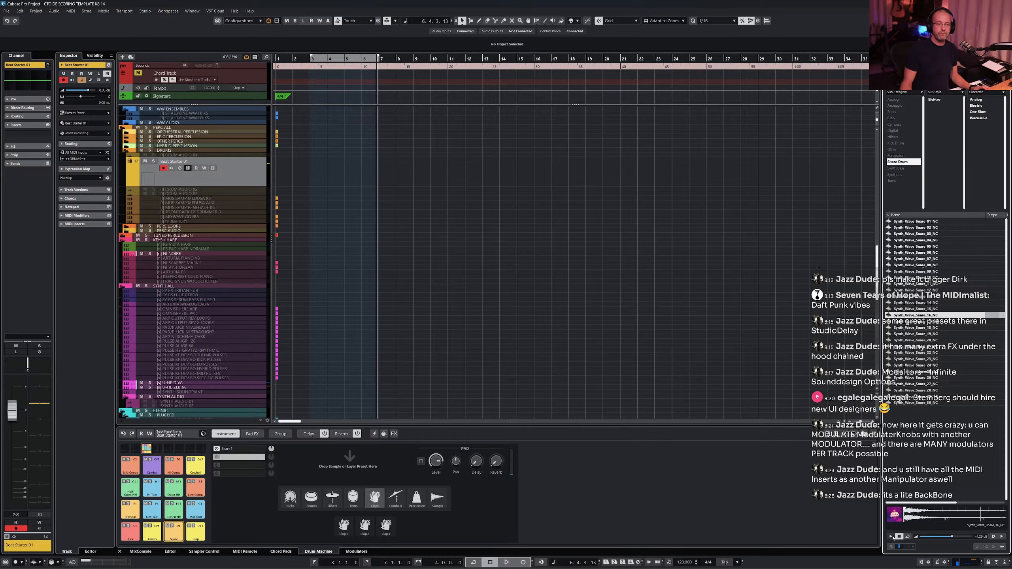
{"action": "left_click", "coordinate": [891, 537]}
{"action": "left_click_drag", "start_coordinate": [923, 316], "coordinate": [252, 458]}
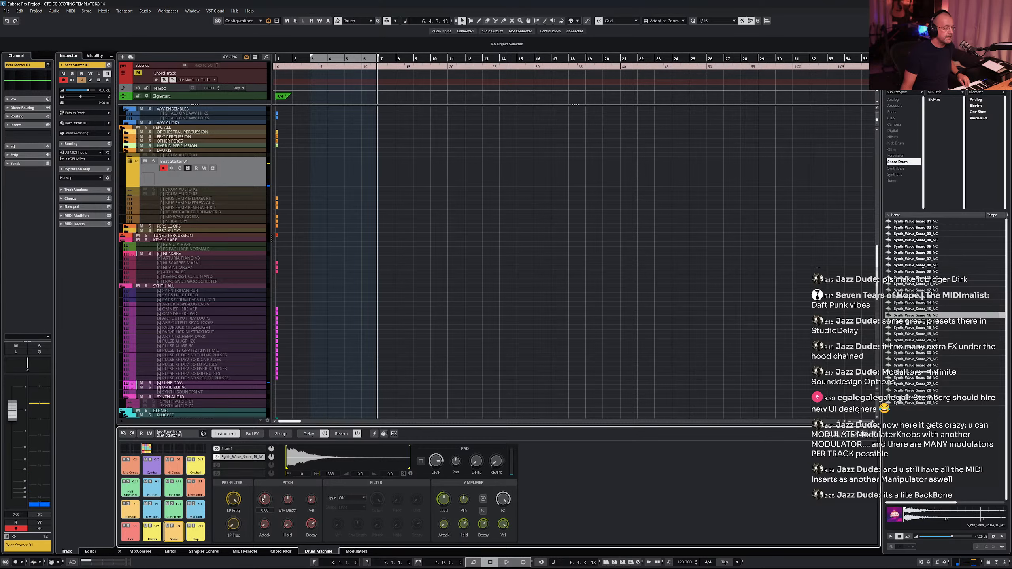
- Shorten the loaded snare sample by trimming its end and adjusting its sample settings
{"action": "left_click_drag", "start_coordinate": [264, 502], "coordinate": [263, 511]}
{"action": "left_click_drag", "start_coordinate": [410, 469], "coordinate": [320, 464]}
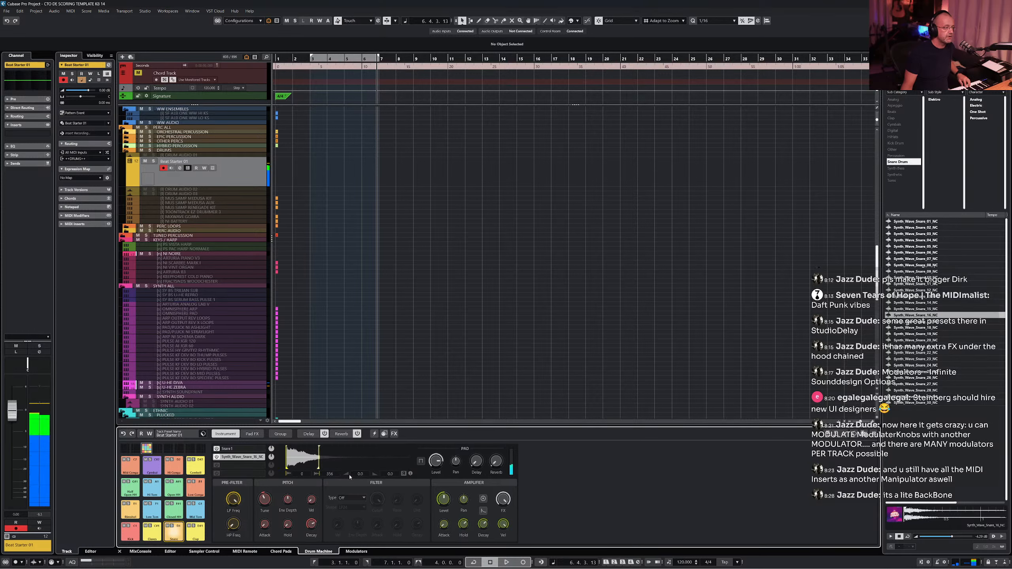
{"action": "left_click_drag", "start_coordinate": [319, 446], "coordinate": [298, 446]}
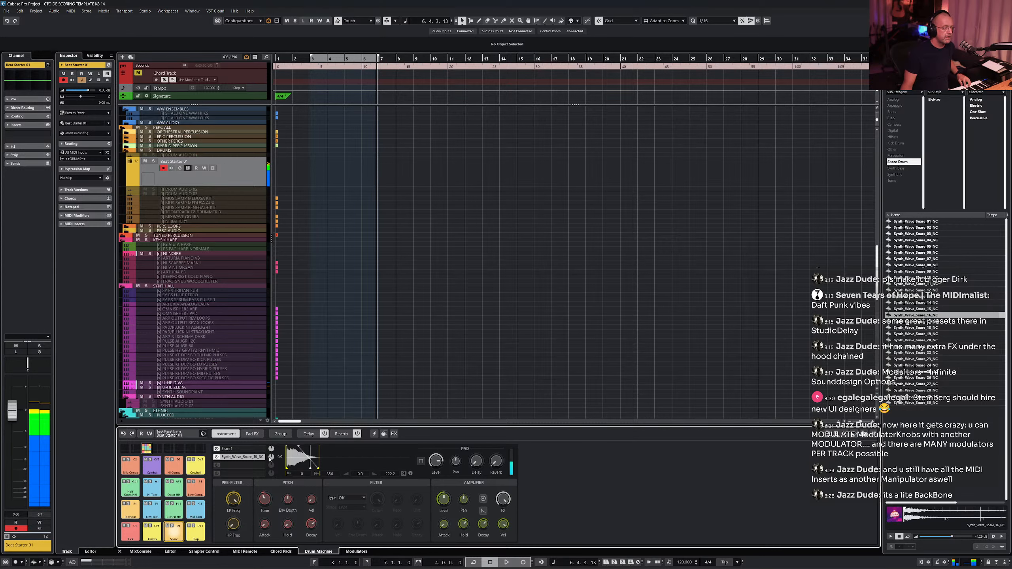
{"action": "left_click_drag", "start_coordinate": [271, 457], "coordinate": [270, 470]}
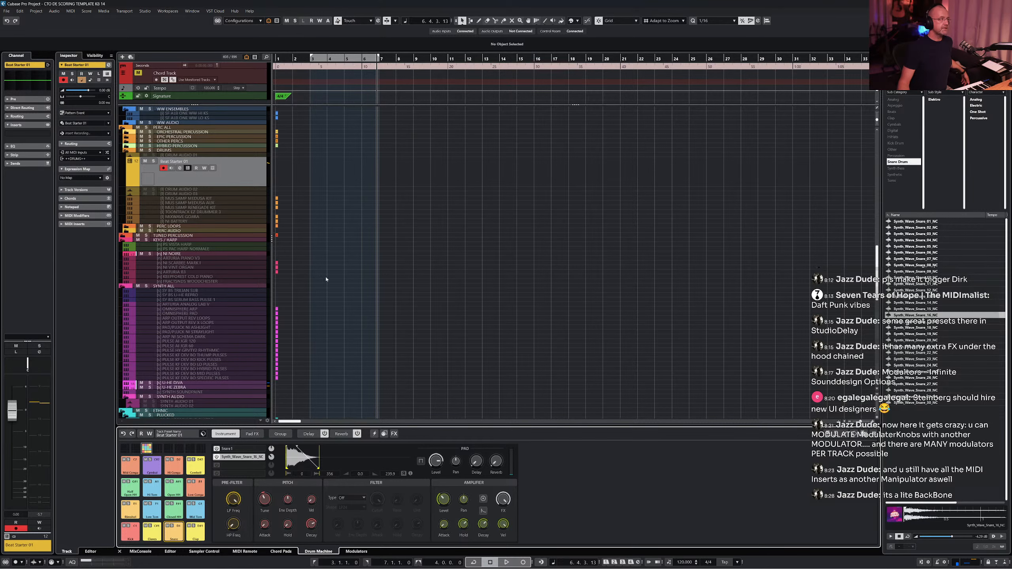
- Create a pattern event on the Beat Starter 01 track and open it in the Pattern Editor
{"action": "scroll", "coordinate": [377, 234], "scroll_direction": "up", "scroll_amount": 5}
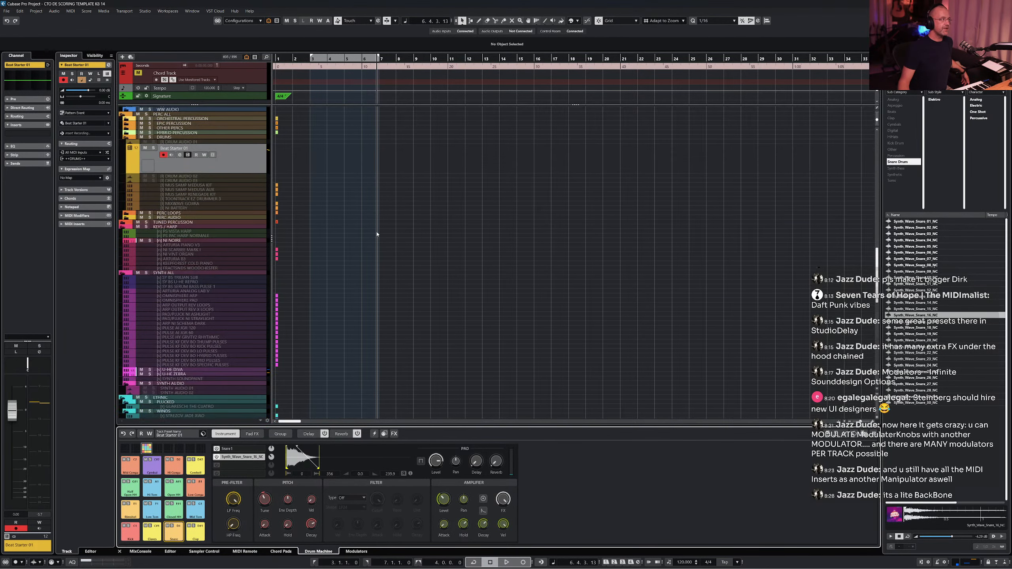
{"action": "double_click", "coordinate": [317, 222]}
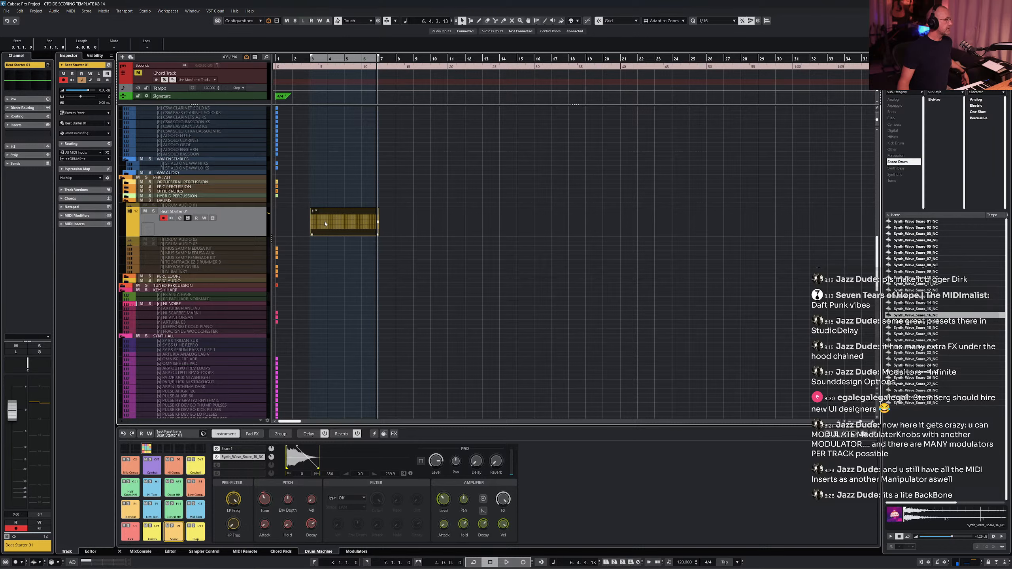
{"action": "double_click", "coordinate": [325, 224]}
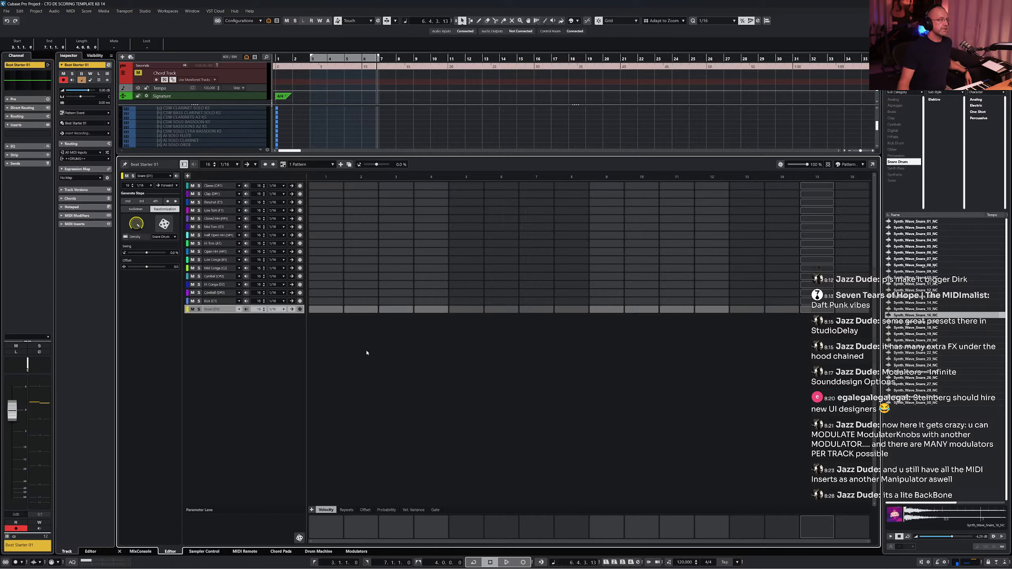
- Examine the kick lane's context menu and the pattern's playback direction options
{"action": "left_click", "coordinate": [220, 302]}
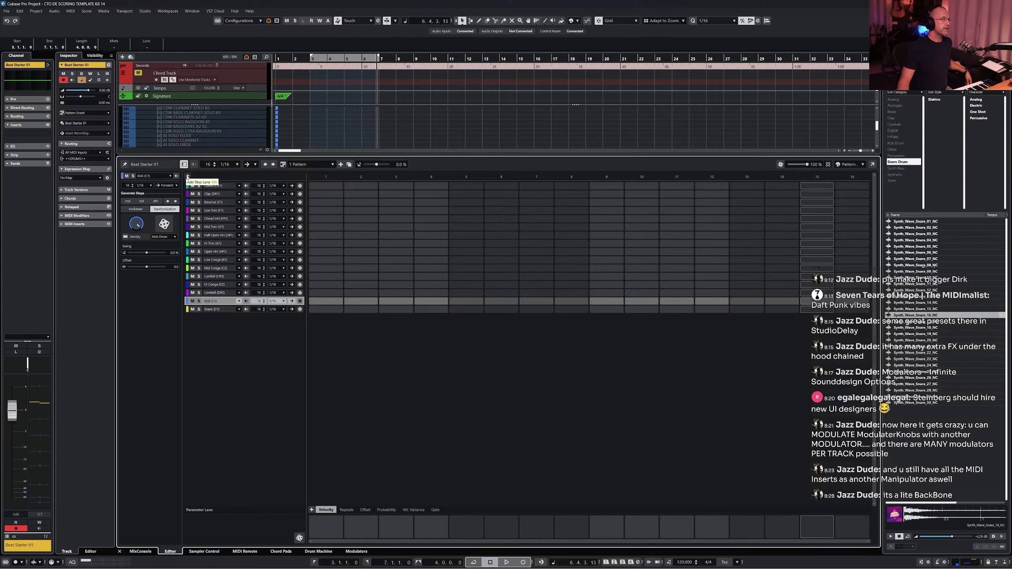
{"action": "right_click", "coordinate": [219, 305]}
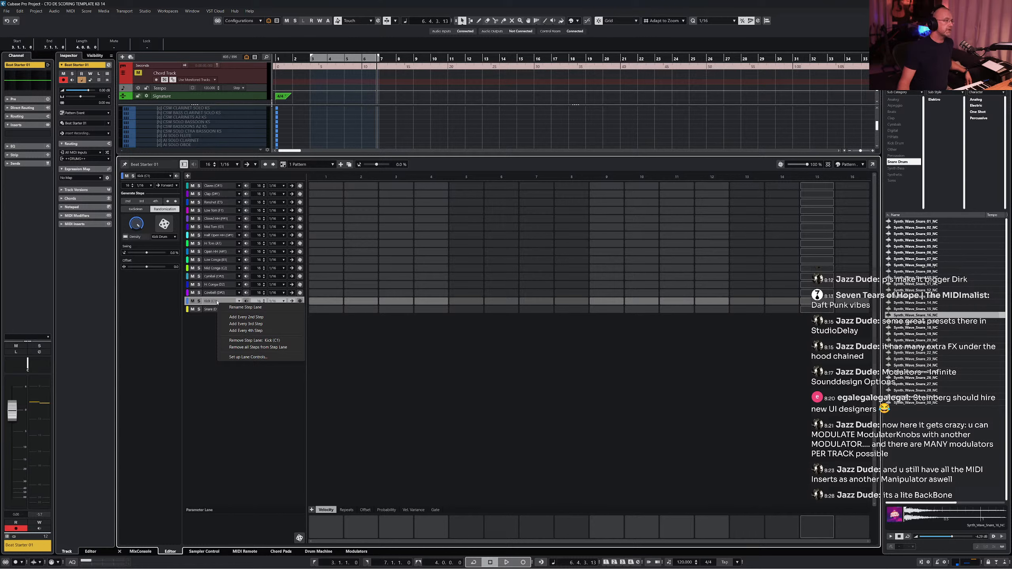
{"action": "left_click", "coordinate": [218, 347]}
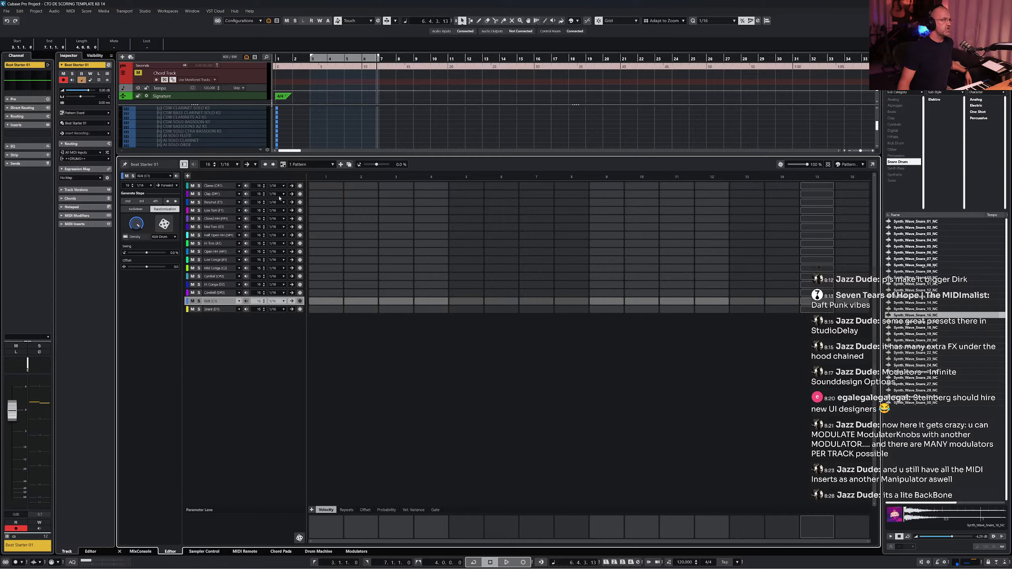
{"action": "left_click", "coordinate": [255, 165]}
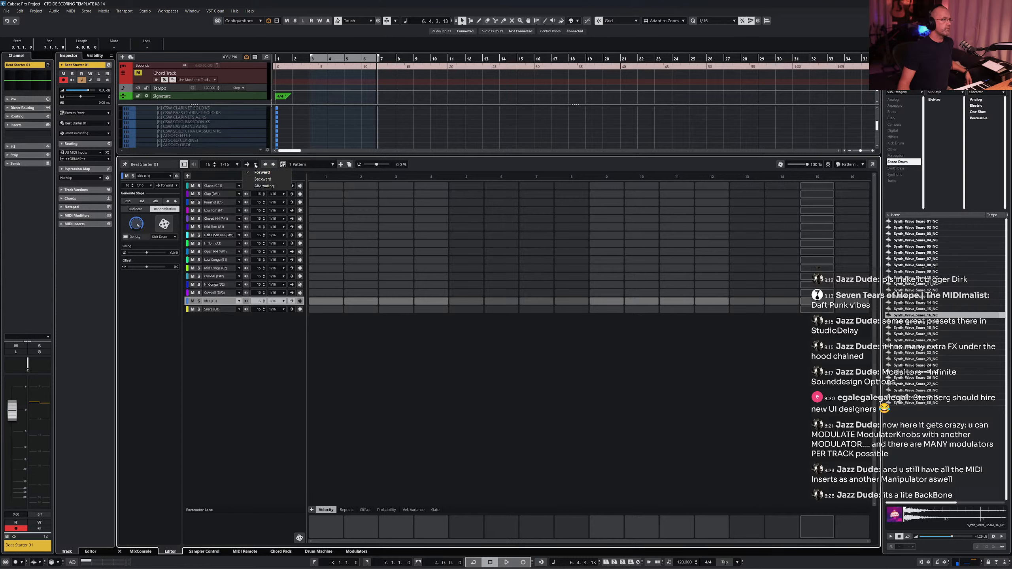
{"action": "left_click", "coordinate": [273, 379]}
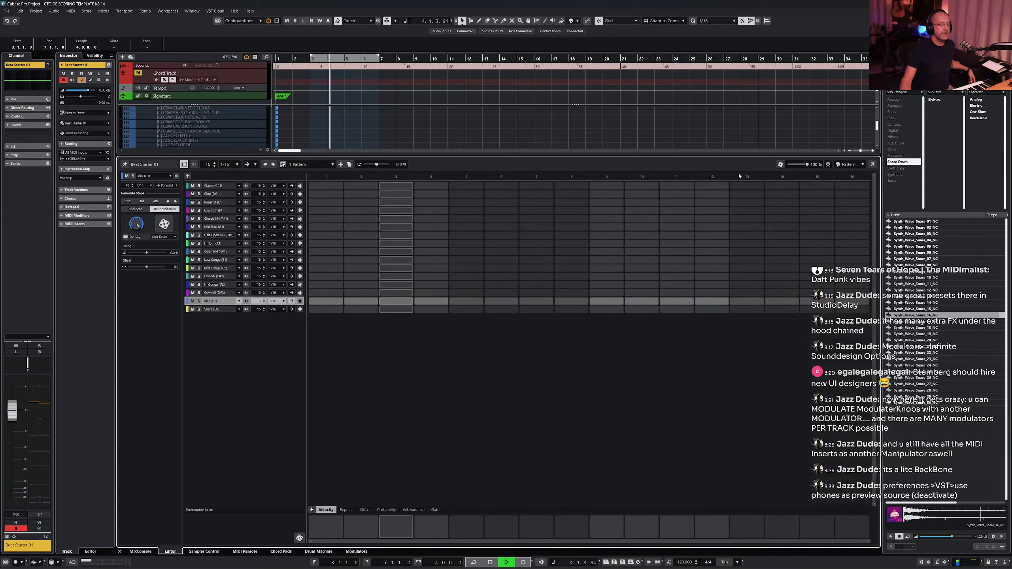
- Start playback, enter kick steps on 1, 5, 9 and 13, then clear them again
{"action": "key", "text": "KP_Divide"}
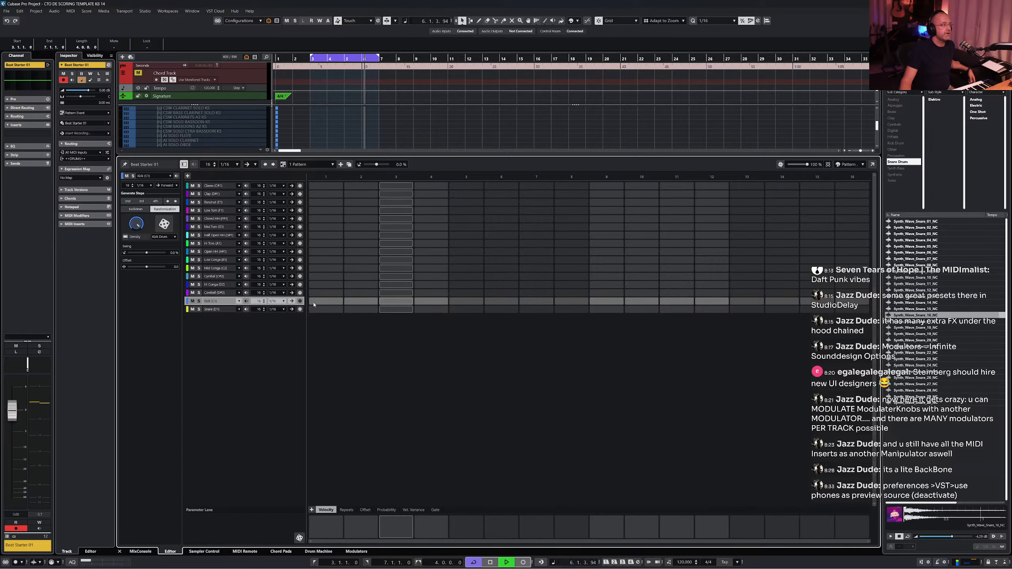
{"action": "left_click", "coordinate": [326, 301]}
{"action": "left_click", "coordinate": [466, 301]}
{"action": "left_click", "coordinate": [604, 302]}
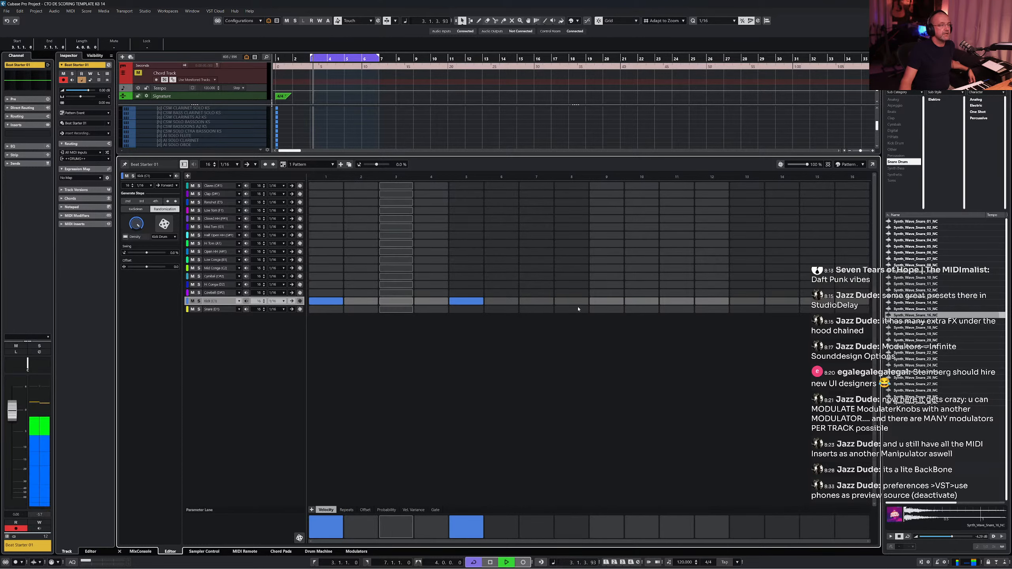
{"action": "left_click", "coordinate": [747, 302]}
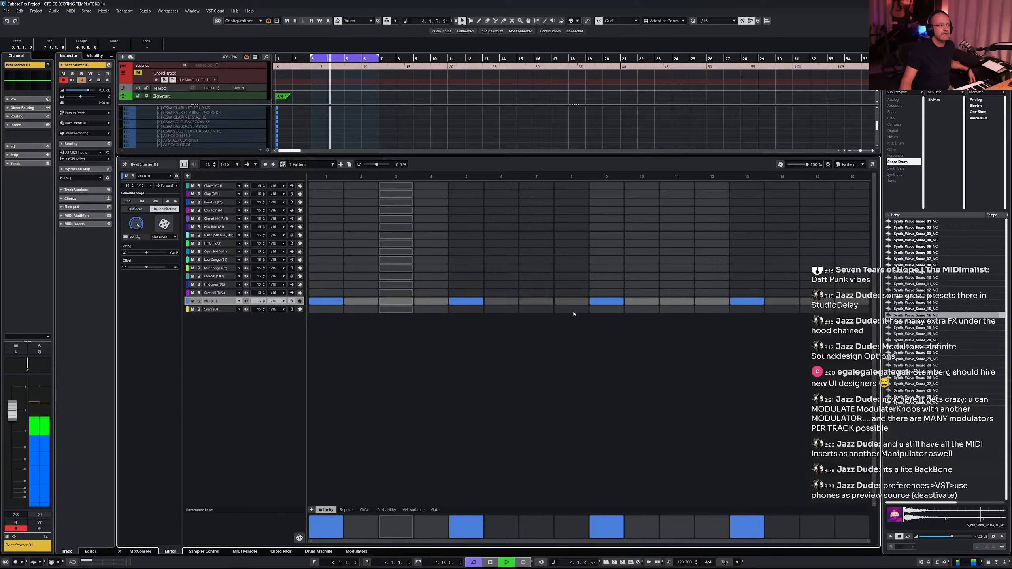
{"action": "left_click_drag", "start_coordinate": [326, 303], "coordinate": [782, 303]}
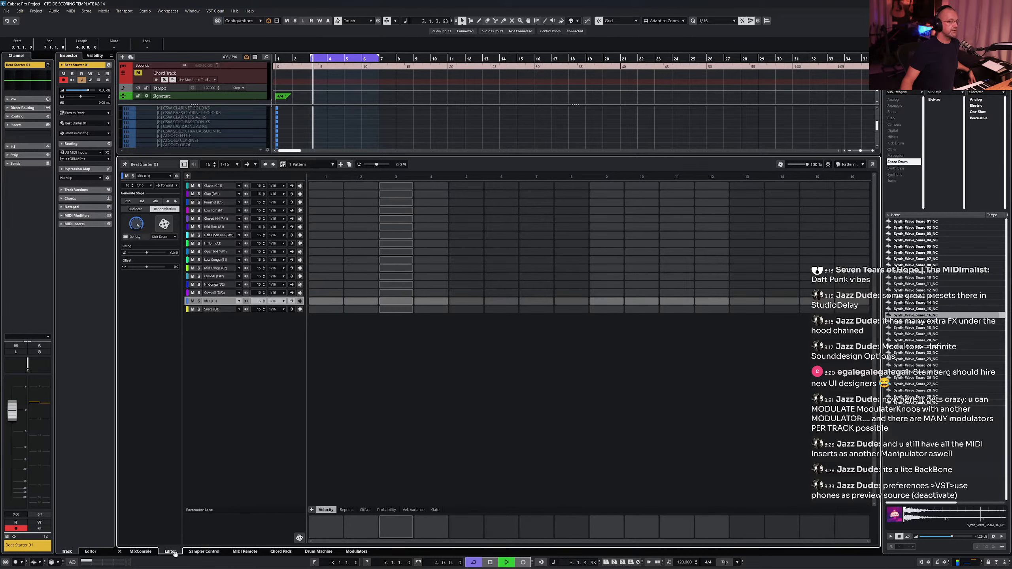
- Open the Pattern Editor in its own window, add a new step lane, and close the window
{"action": "left_click", "coordinate": [873, 164]}
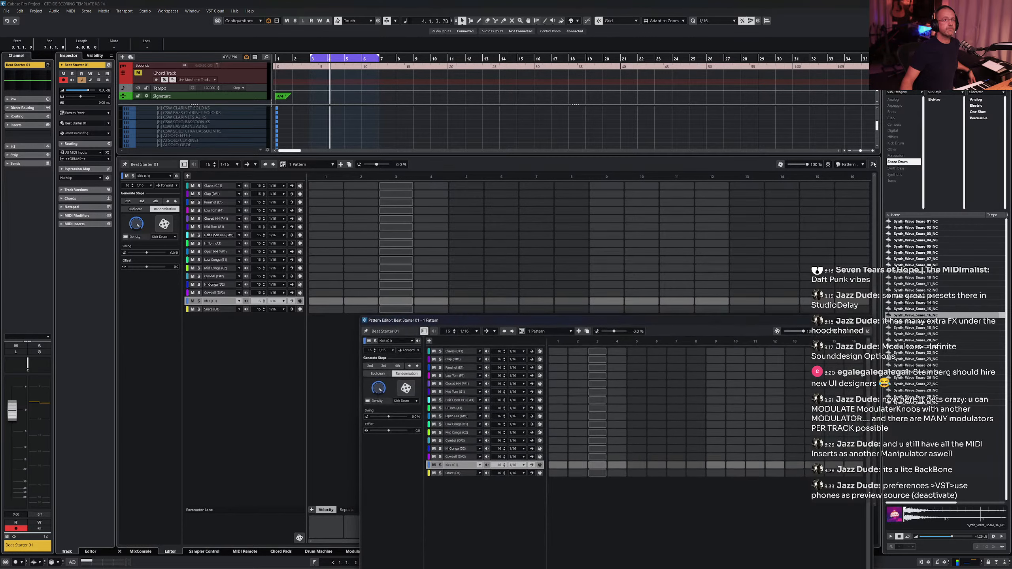
{"action": "left_click_drag", "start_coordinate": [527, 322], "coordinate": [324, 185]}
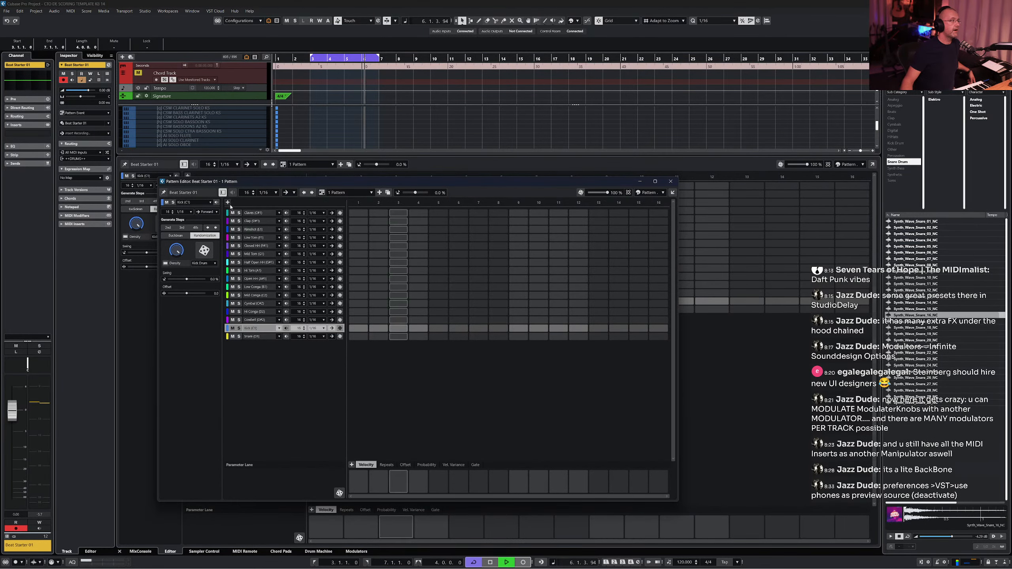
{"action": "left_click", "coordinate": [228, 203]}
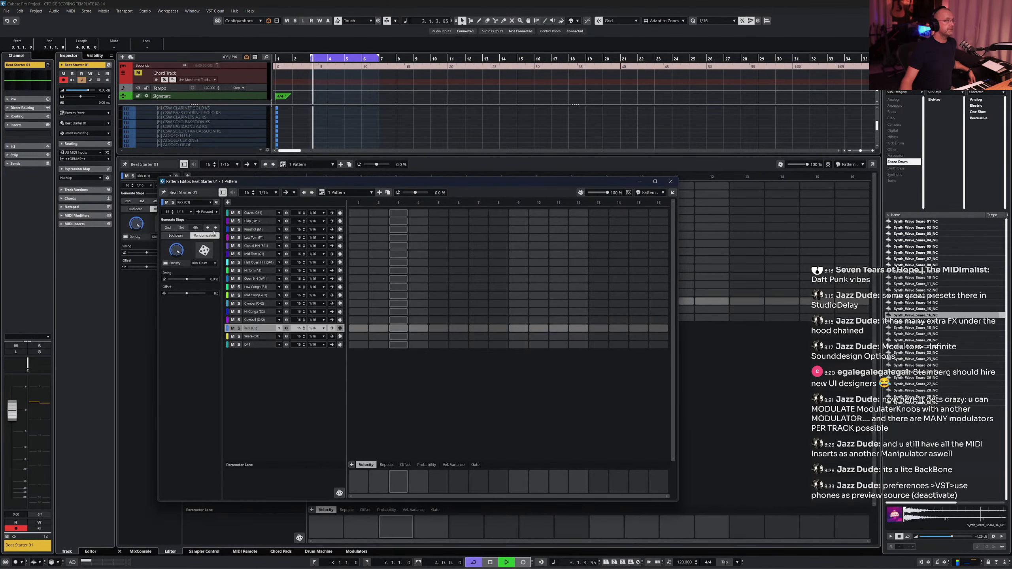
{"action": "left_click", "coordinate": [671, 181]}
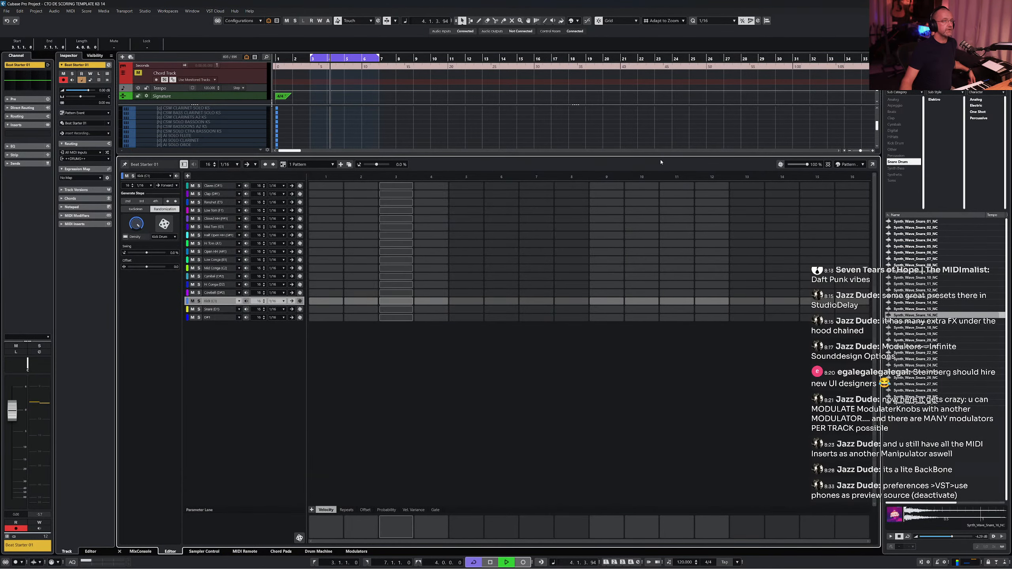
- Enlarge the lower zone and fill the kick lane with a step on every 2nd step
{"action": "left_click_drag", "start_coordinate": [662, 157], "coordinate": [658, 331]}
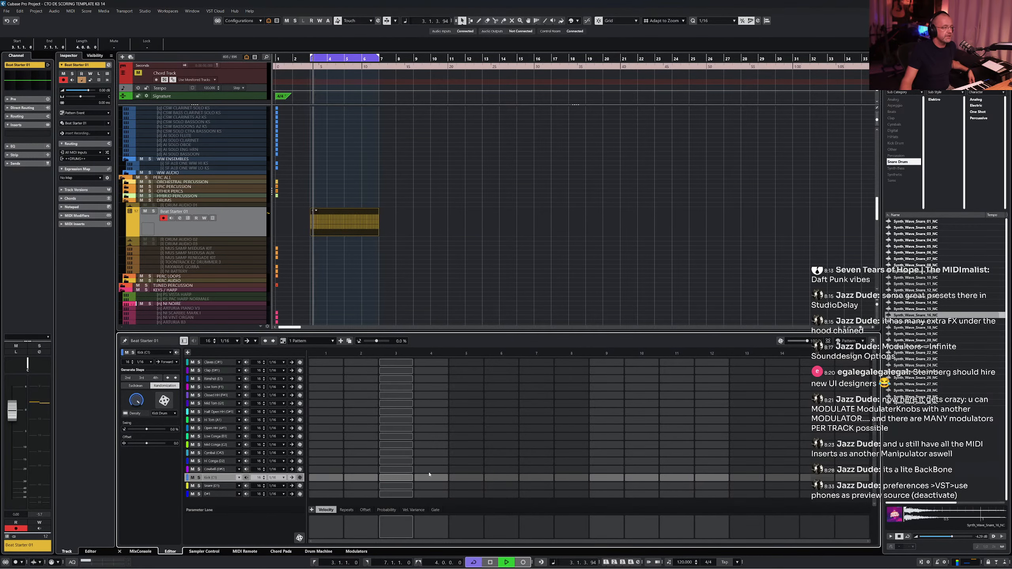
{"action": "left_click", "coordinate": [334, 478]}
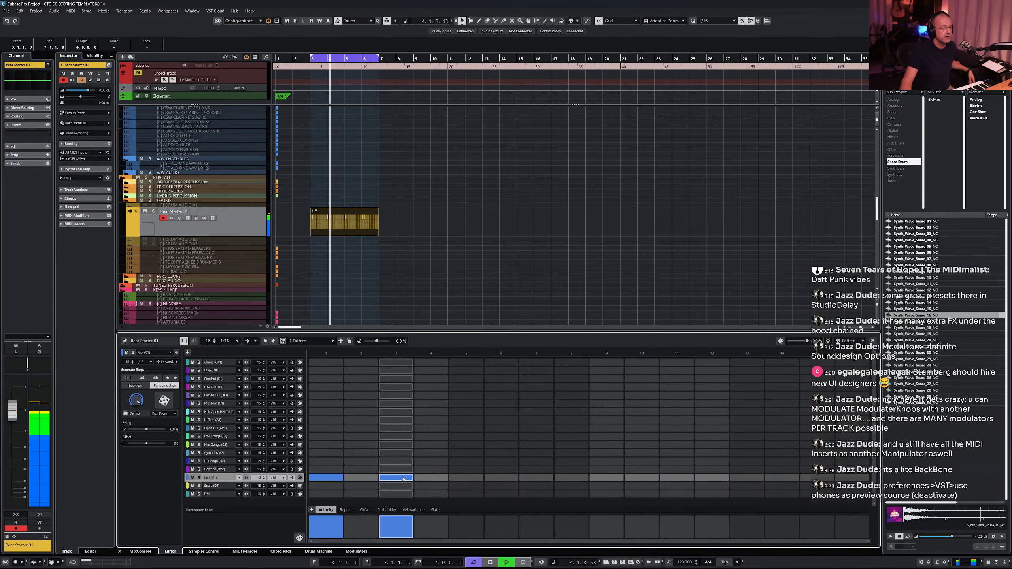
{"action": "left_click", "coordinate": [325, 478]}
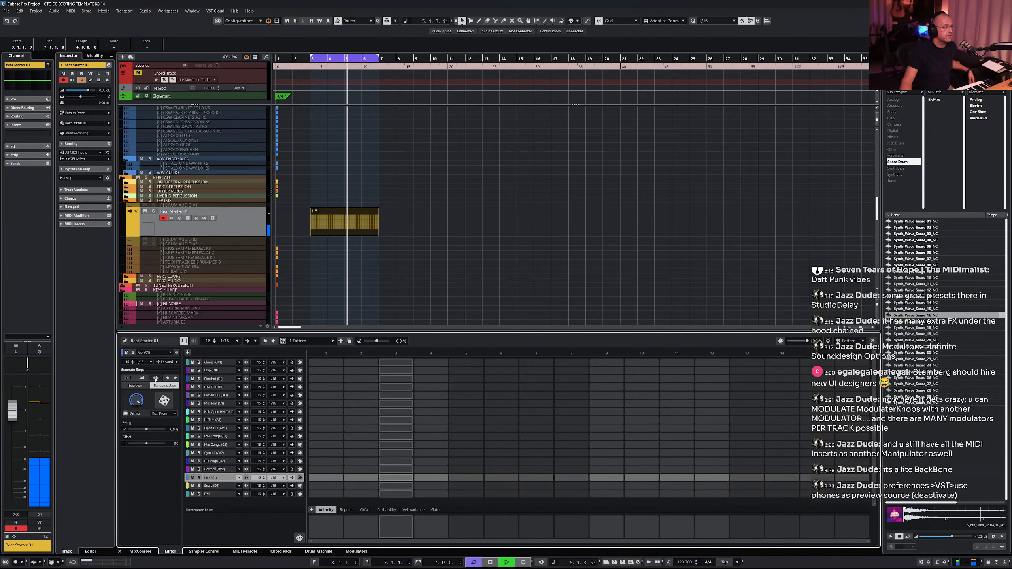
{"action": "left_click", "coordinate": [126, 378]}
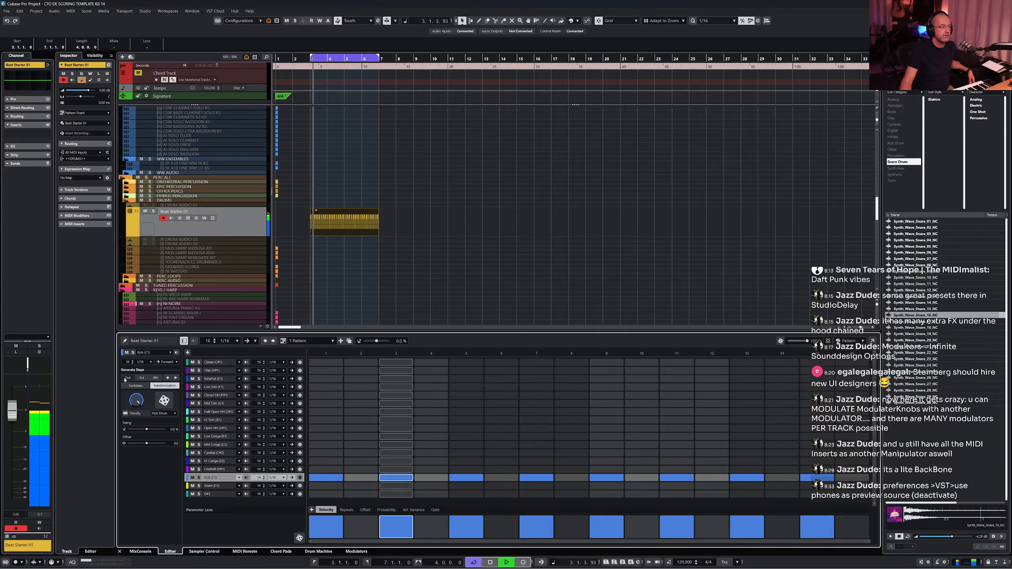
- Refill the kick lane with a step on every 4th step, and give the snare lane steps on 5 and 13 only
{"action": "left_click", "coordinate": [153, 379]}
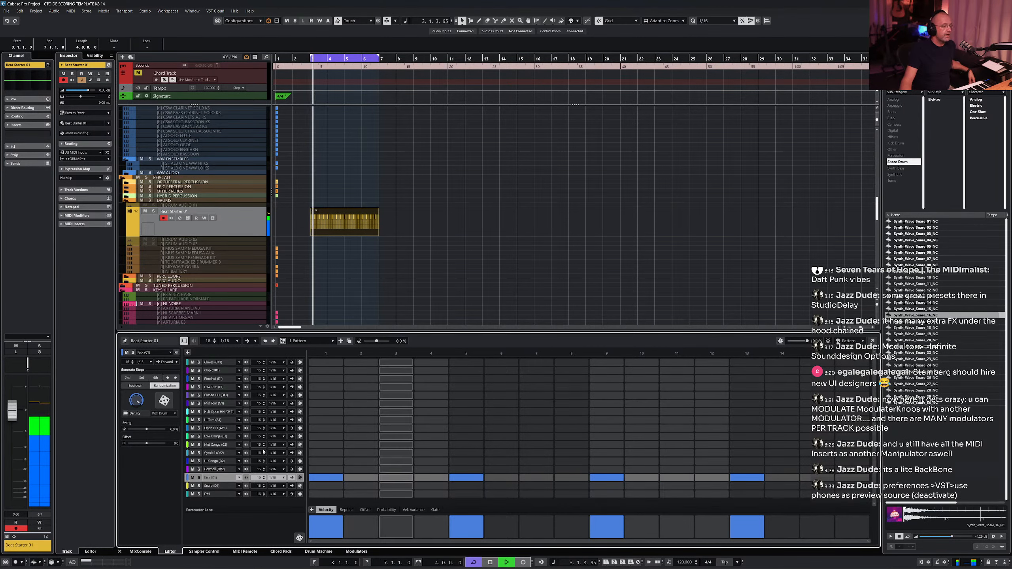
{"action": "left_click", "coordinate": [211, 486]}
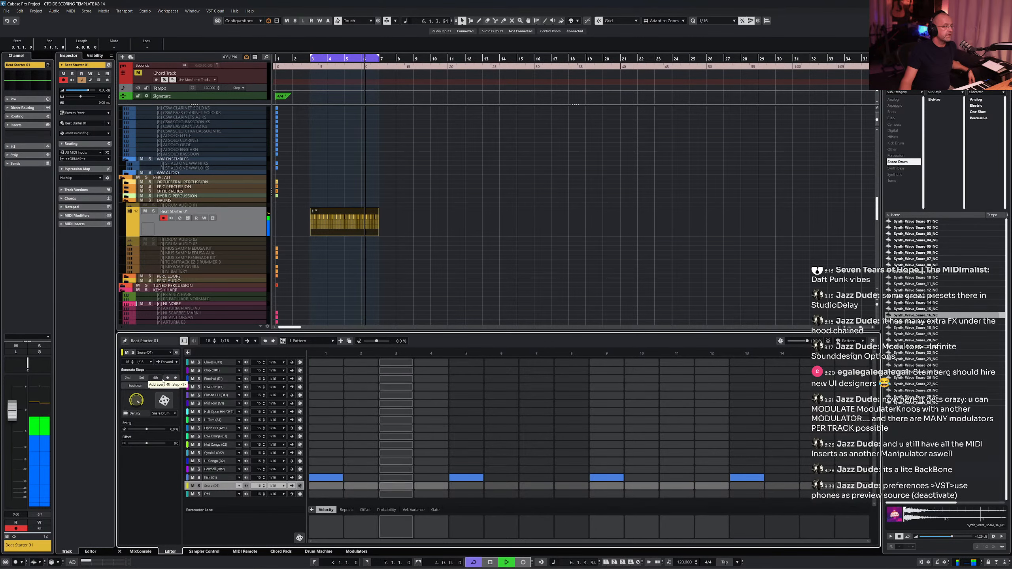
{"action": "left_click", "coordinate": [160, 379]}
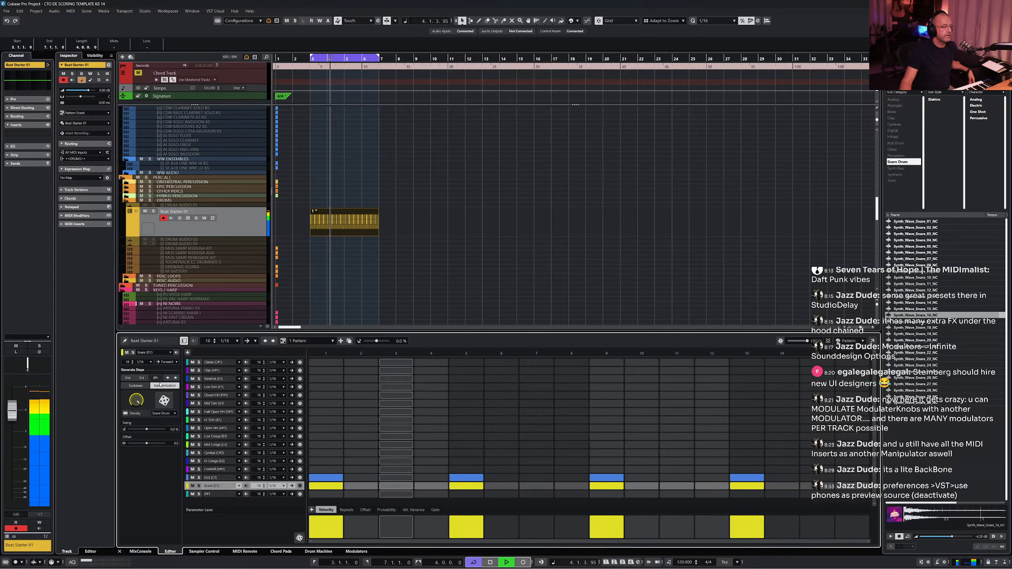
{"action": "left_click", "coordinate": [326, 488]}
{"action": "left_click", "coordinate": [610, 488]}
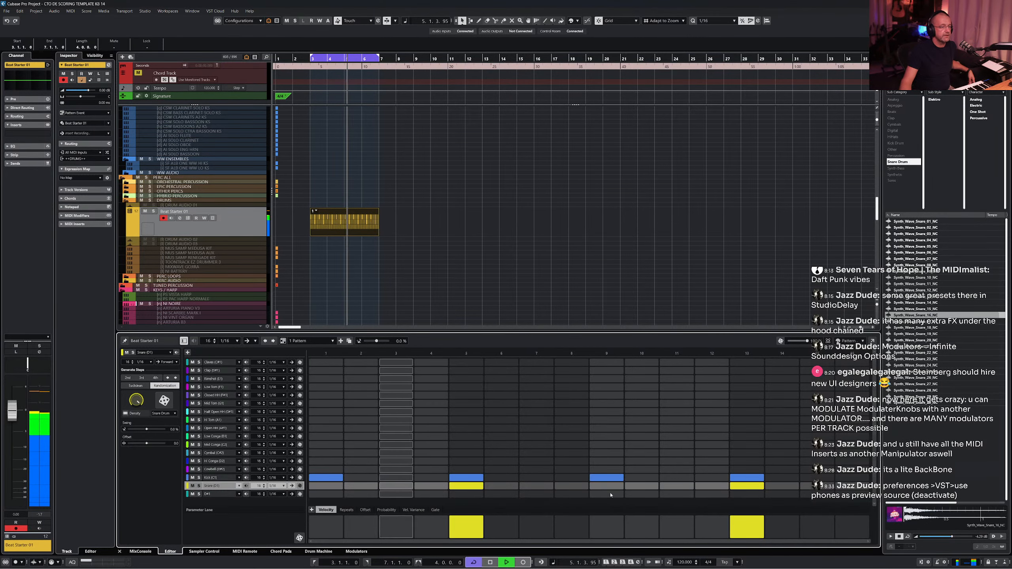
- Lower the velocities of the snare and kick steps on 5 and 13
{"action": "left_click_drag", "start_coordinate": [467, 518], "coordinate": [467, 523]}
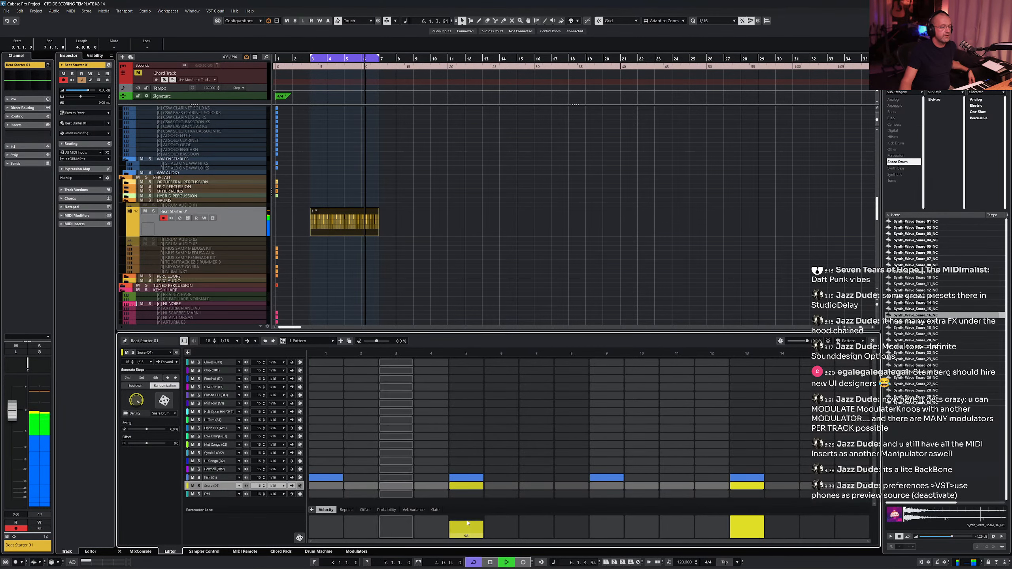
{"action": "left_click", "coordinate": [749, 523]}
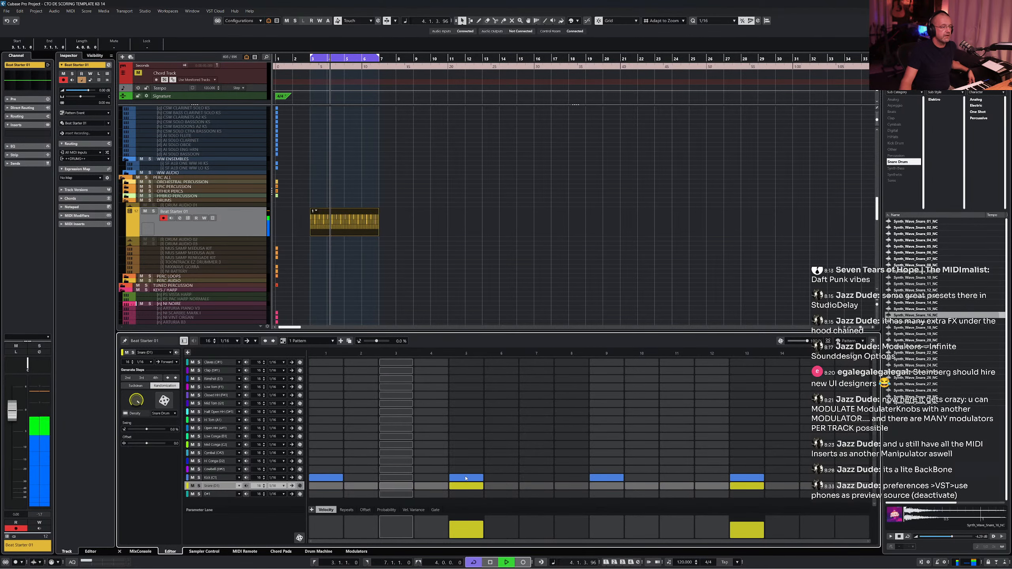
{"action": "left_click", "coordinate": [466, 478]}
{"action": "left_click", "coordinate": [467, 478]}
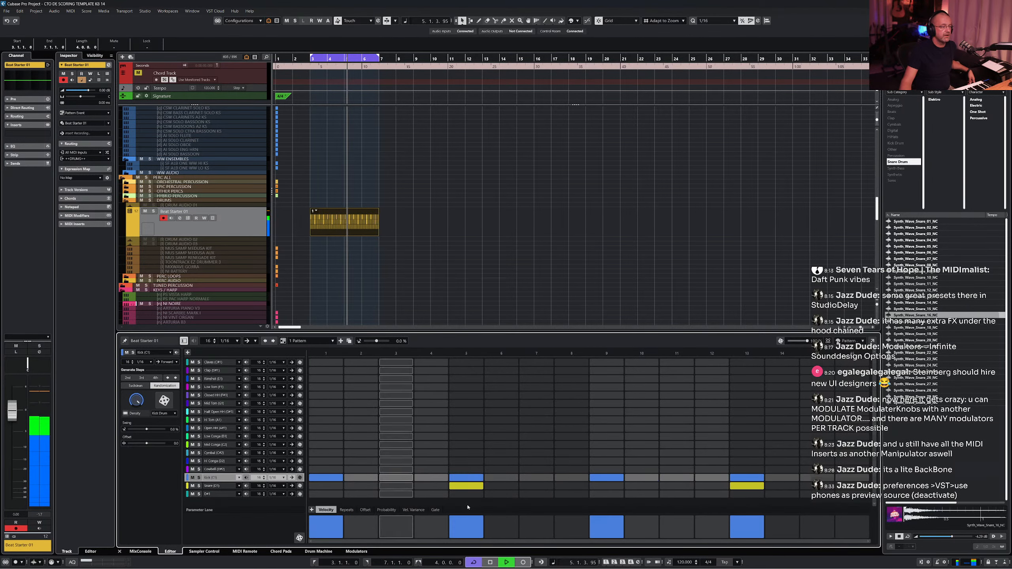
{"action": "left_click", "coordinate": [468, 524]}
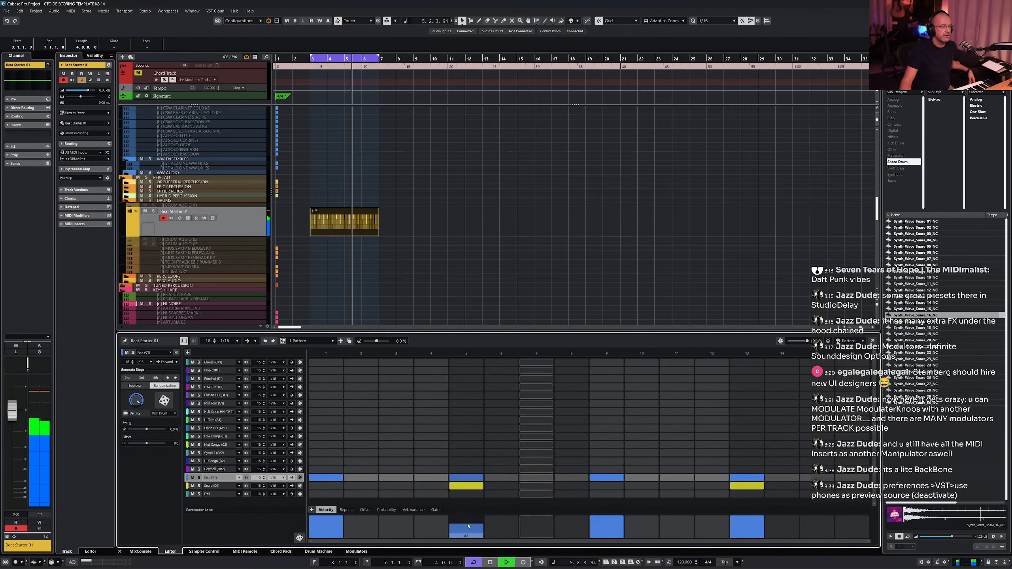
{"action": "left_click", "coordinate": [739, 523]}
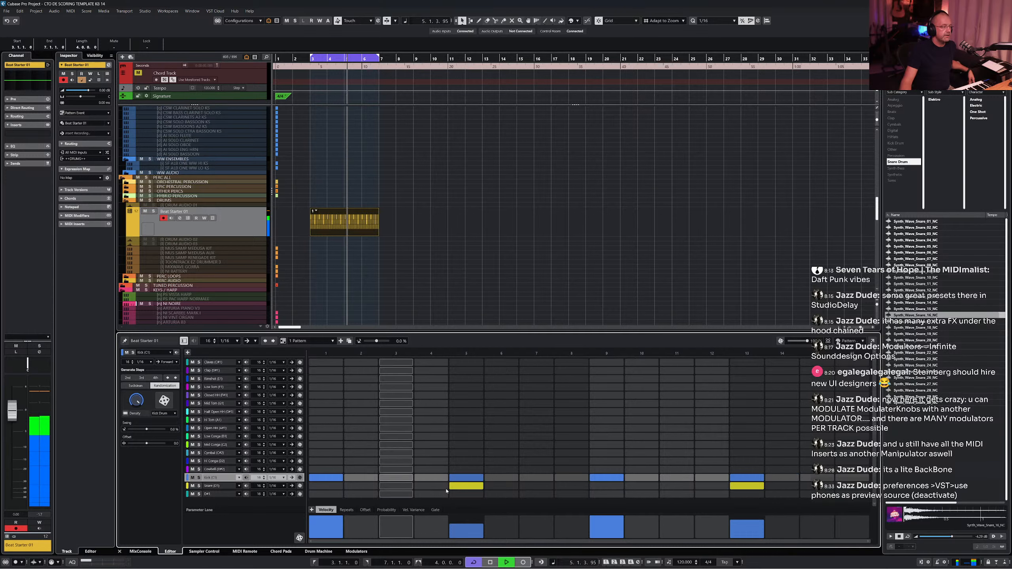
- Add quiet ghost snare steps on steps 4 and 16 with low velocity
{"action": "left_click", "coordinate": [432, 486]}
{"action": "left_click_drag", "start_coordinate": [434, 522], "coordinate": [434, 537]}
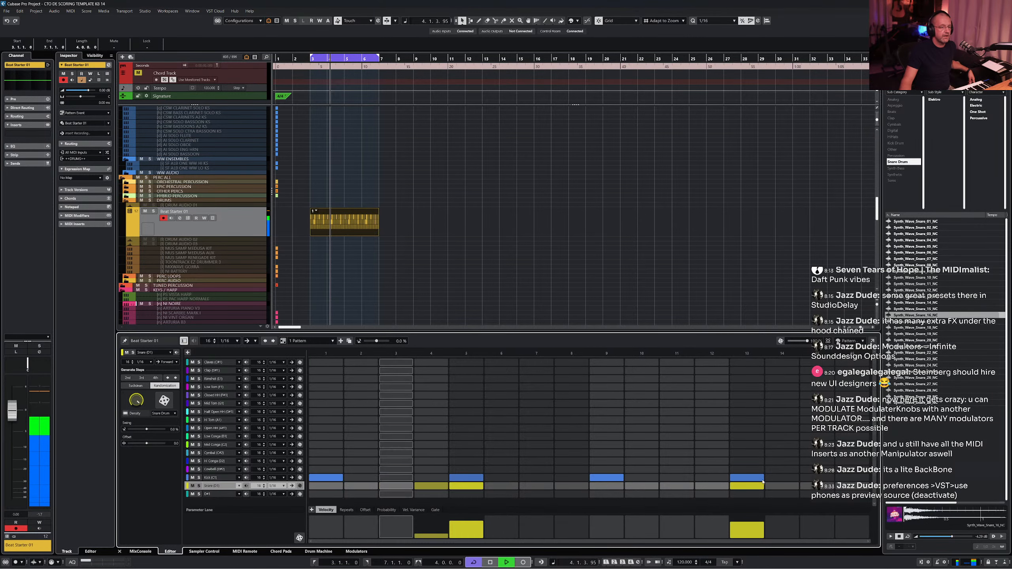
{"action": "left_click", "coordinate": [813, 486]}
{"action": "left_click_drag", "start_coordinate": [818, 526], "coordinate": [818, 536]}
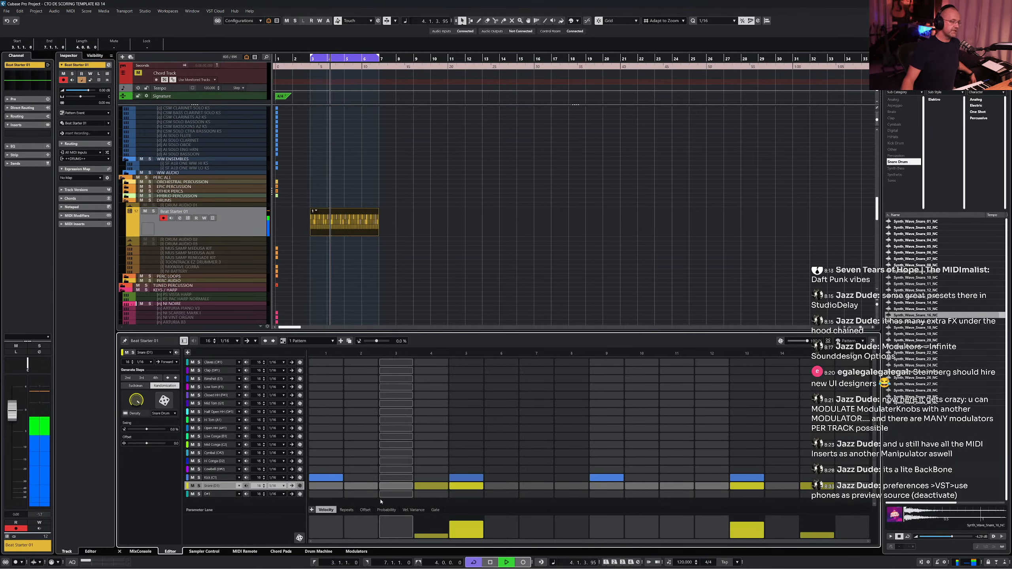
- Lower the probability of the two ghost snare steps
{"action": "left_click", "coordinate": [388, 510]}
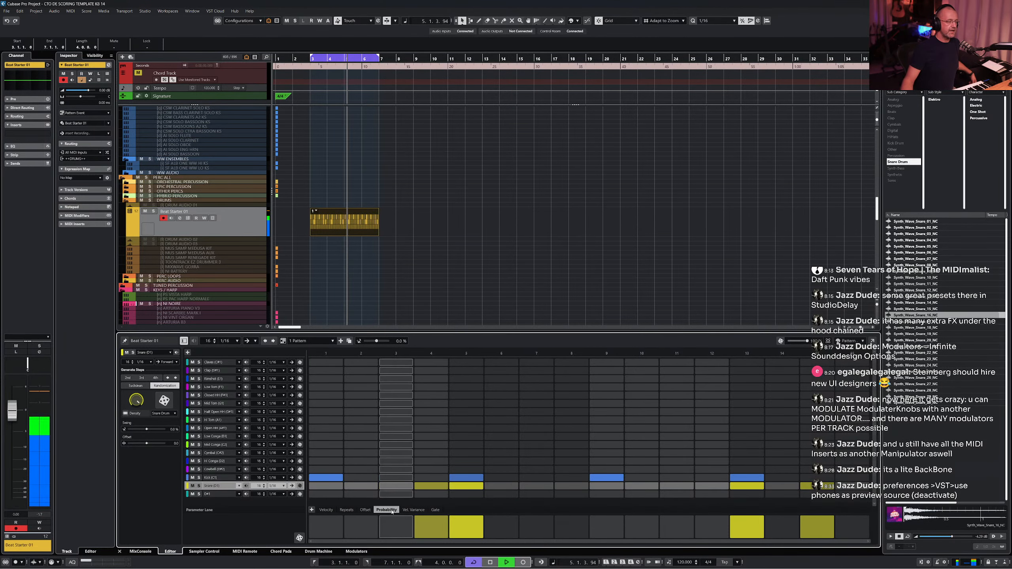
{"action": "left_click", "coordinate": [436, 534]}
{"action": "left_click", "coordinate": [817, 533]}
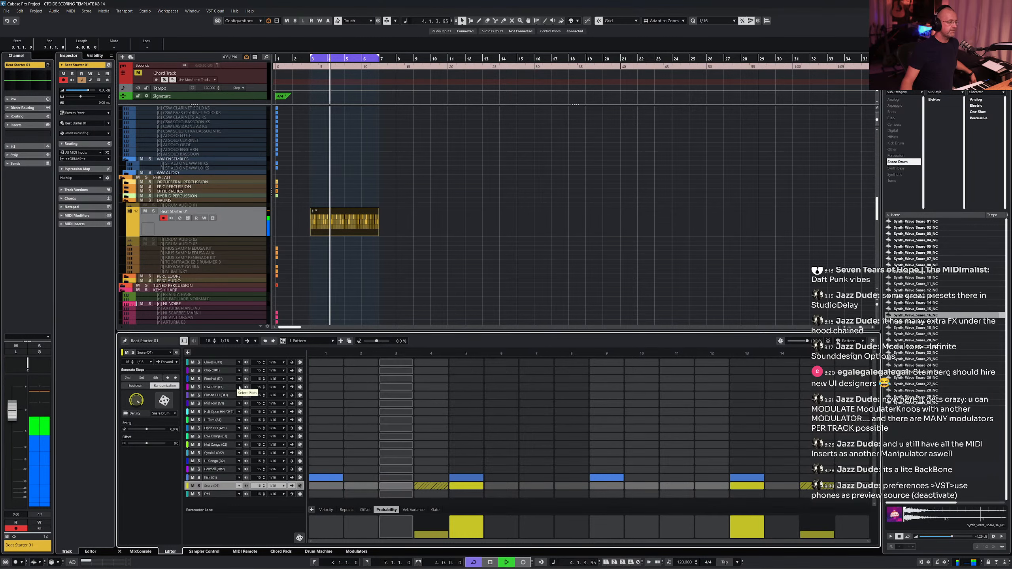
- Fill the closed hi-hat lane with a step on every 2nd step
{"action": "left_click", "coordinate": [191, 396]}
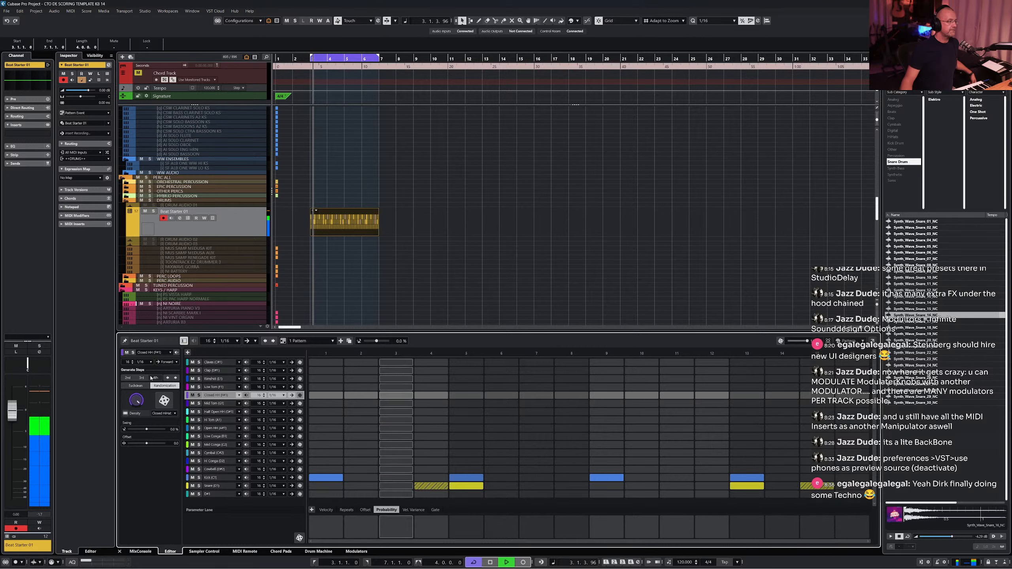
{"action": "left_click", "coordinate": [126, 378]}
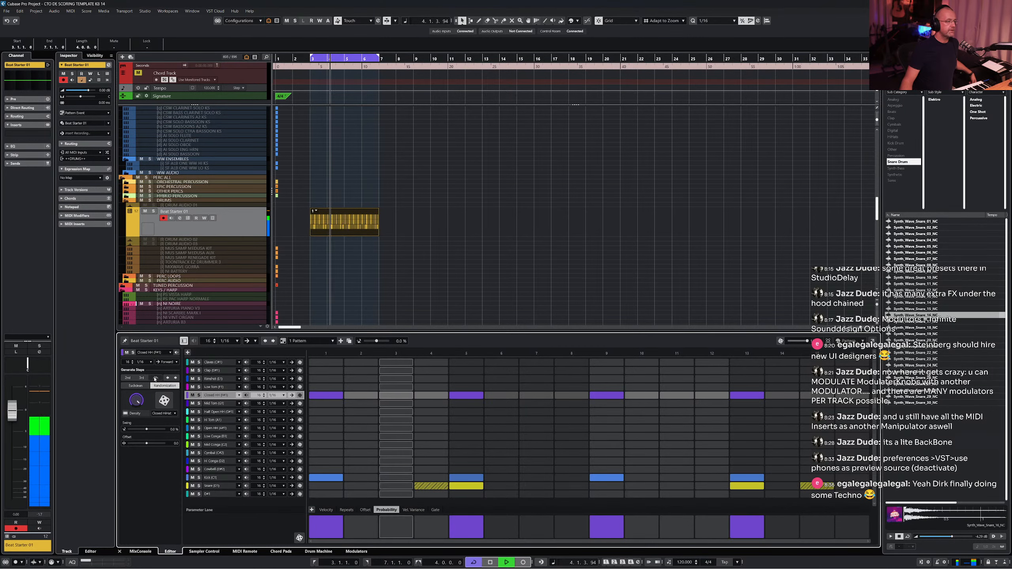
{"action": "left_click", "coordinate": [126, 379]}
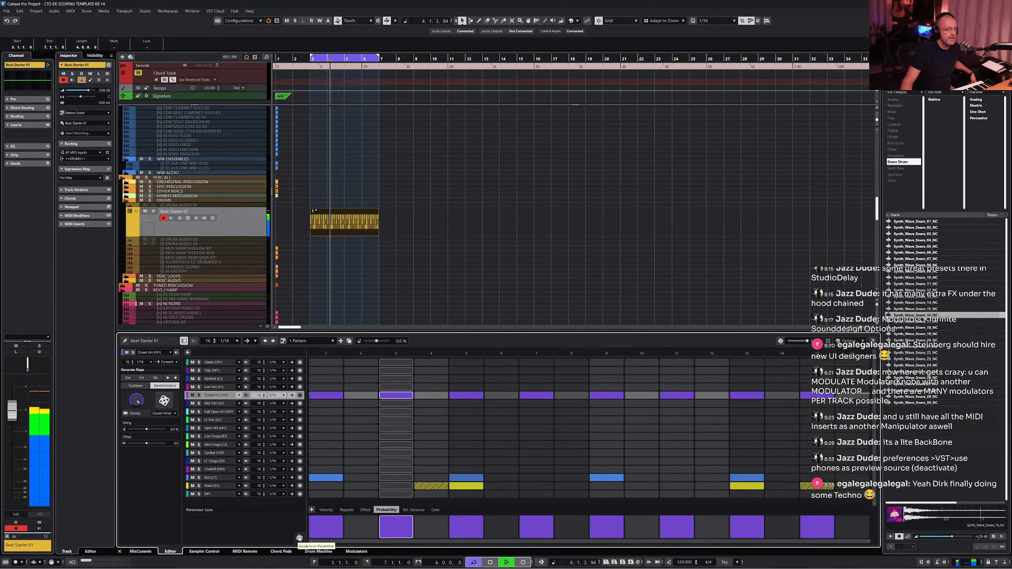
- Randomize and tweak the hi-hat step probabilities, then redraw them all at full probability
{"action": "left_click", "coordinate": [299, 538]}
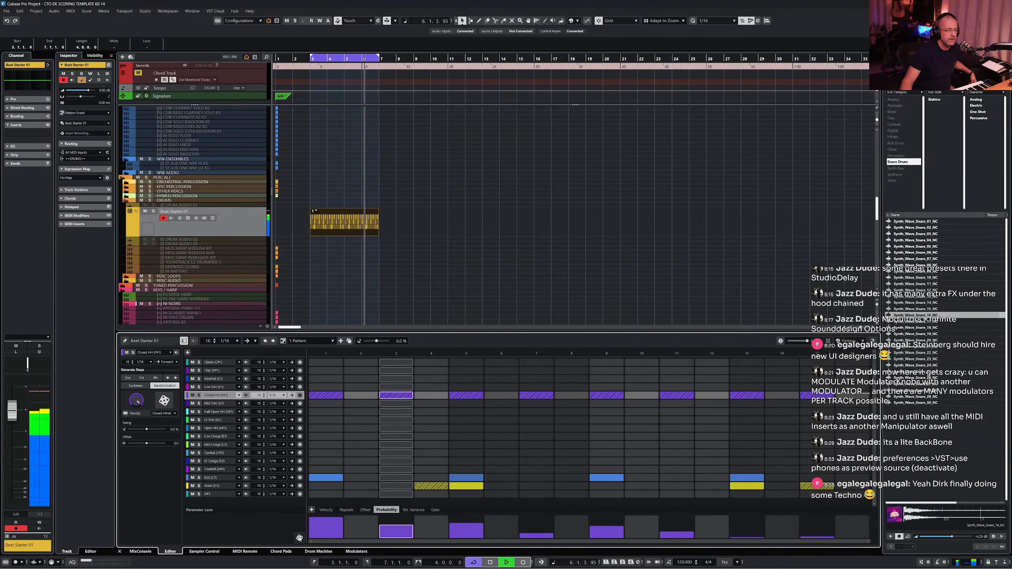
{"action": "left_click", "coordinate": [299, 538]}
{"action": "left_click", "coordinate": [300, 538]}
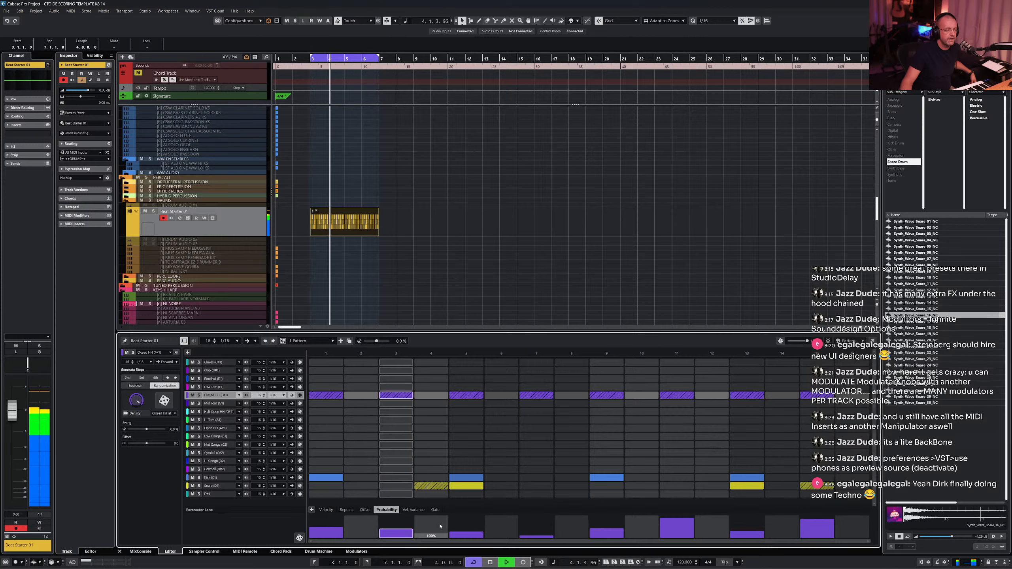
{"action": "left_click_drag", "start_coordinate": [464, 536], "coordinate": [466, 527]}
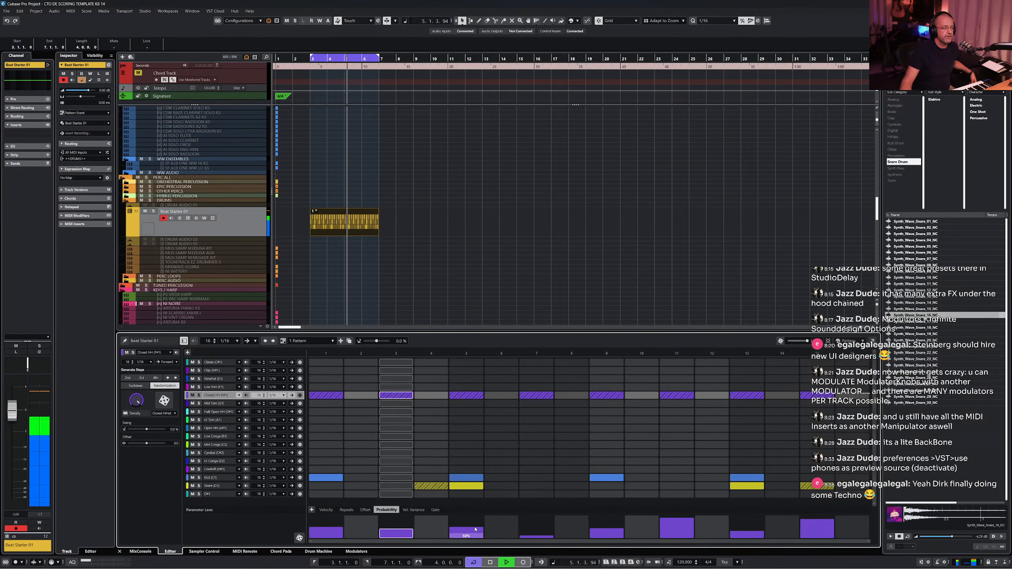
{"action": "left_click_drag", "start_coordinate": [536, 536], "coordinate": [536, 530]}
{"action": "left_click", "coordinate": [671, 524]}
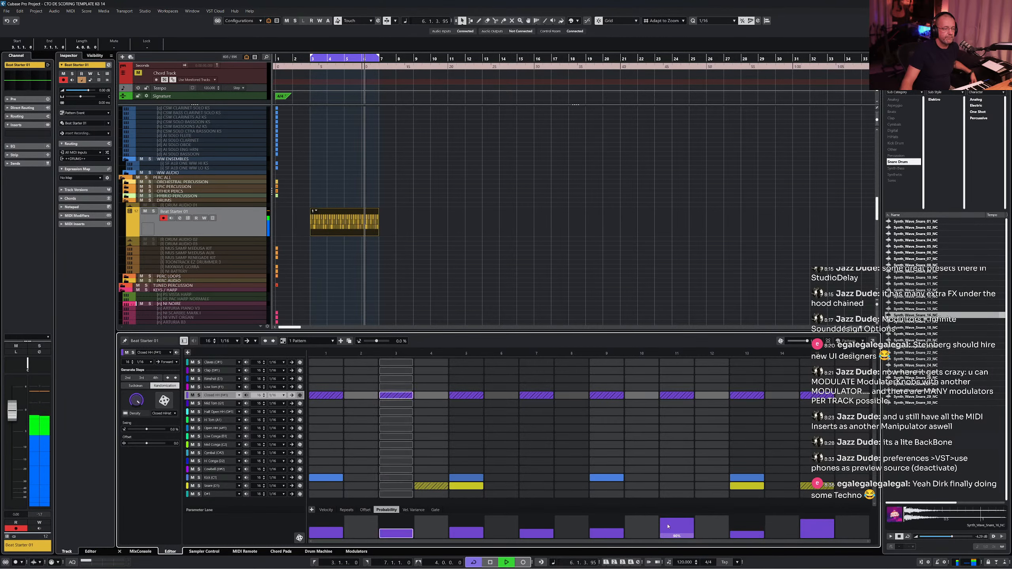
{"action": "left_click", "coordinate": [746, 526]}
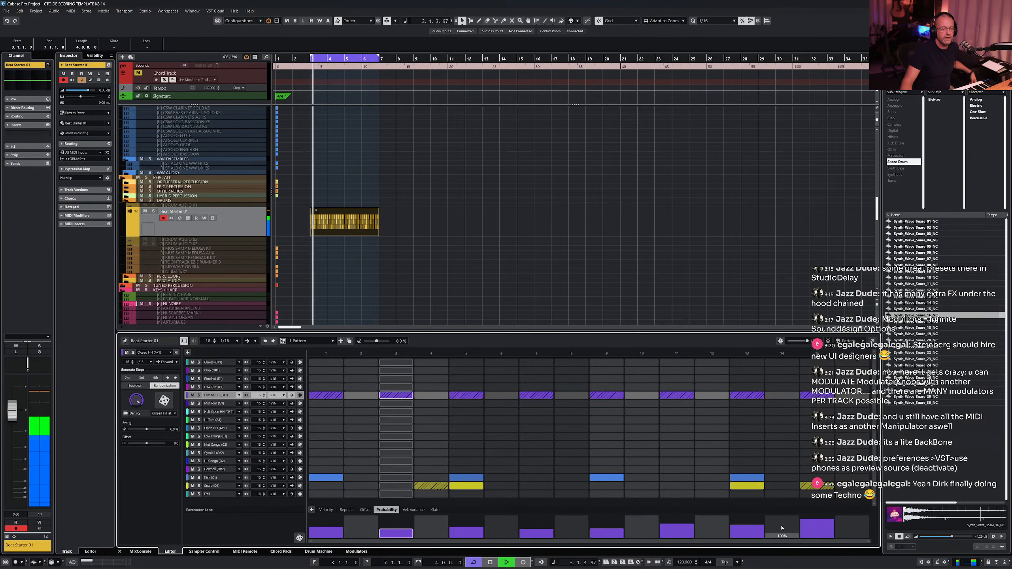
{"action": "left_click", "coordinate": [818, 525]}
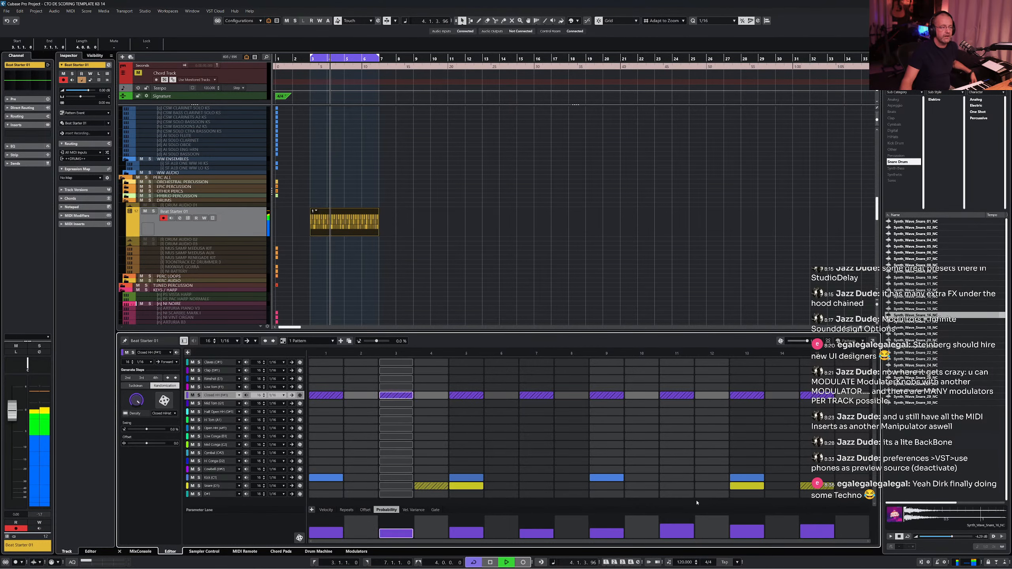
{"action": "left_click_drag", "start_coordinate": [335, 526], "coordinate": [436, 425]}
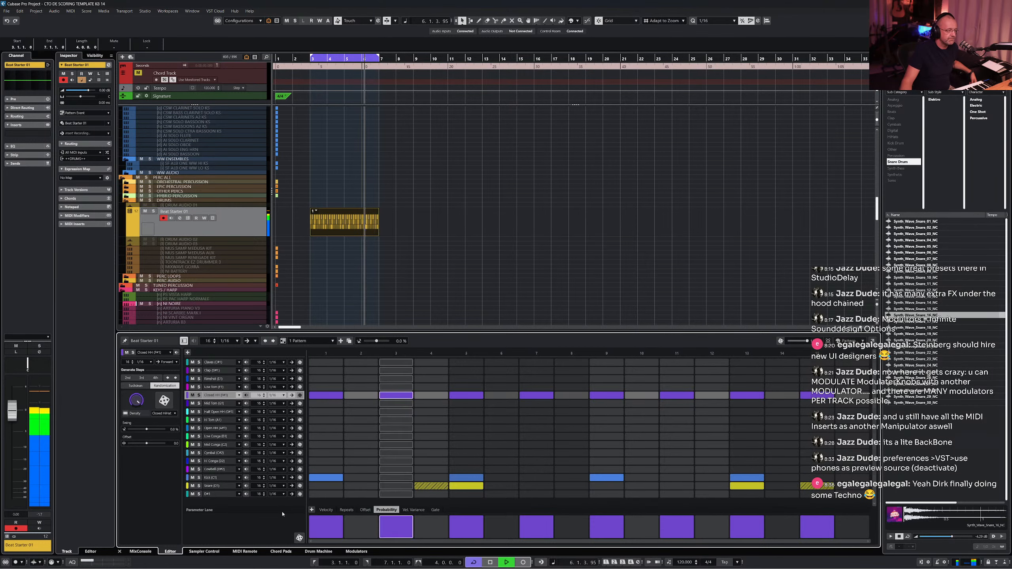
- Randomize the hi-hat step velocities and adjust the velocities of steps 5 and 15
{"action": "left_click", "coordinate": [325, 510]}
{"action": "left_click", "coordinate": [300, 538]}
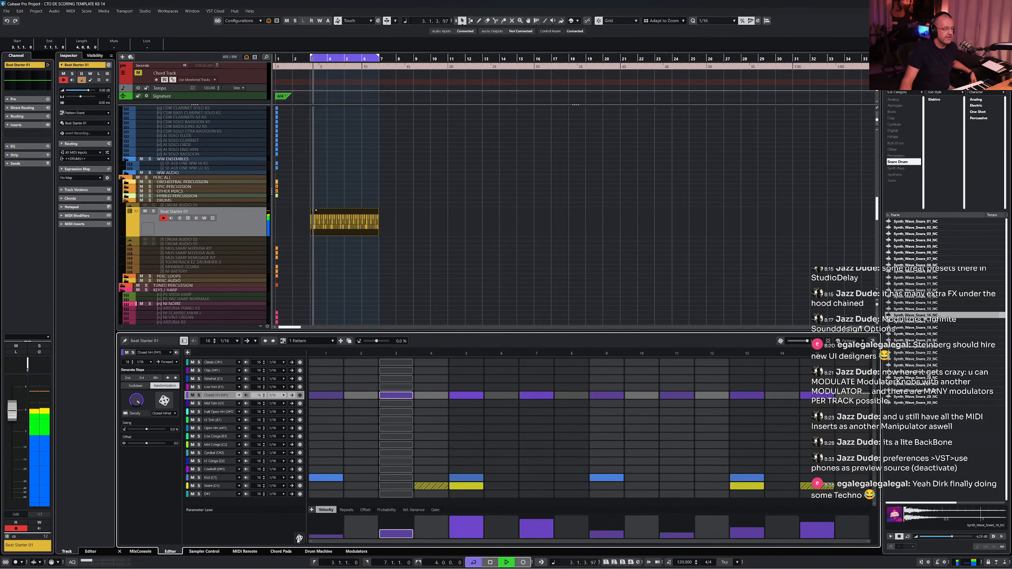
{"action": "left_click", "coordinate": [300, 538]}
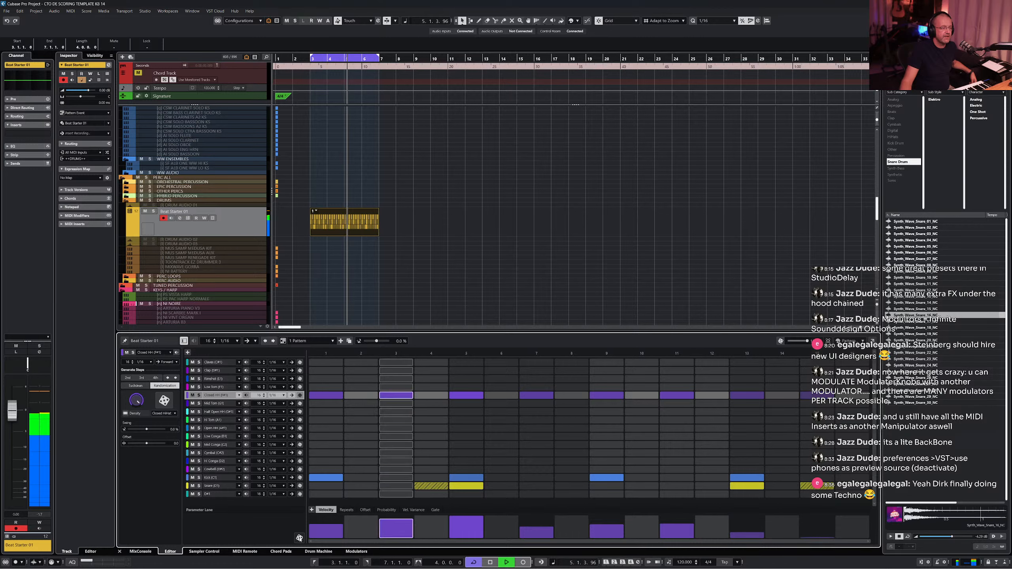
{"action": "left_click", "coordinate": [822, 531]}
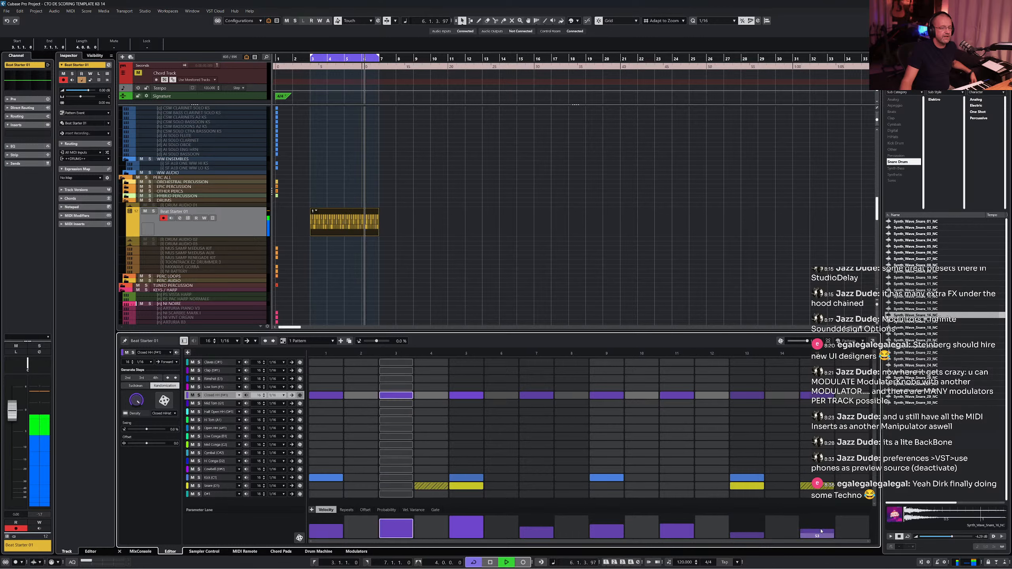
{"action": "left_click", "coordinate": [478, 522]}
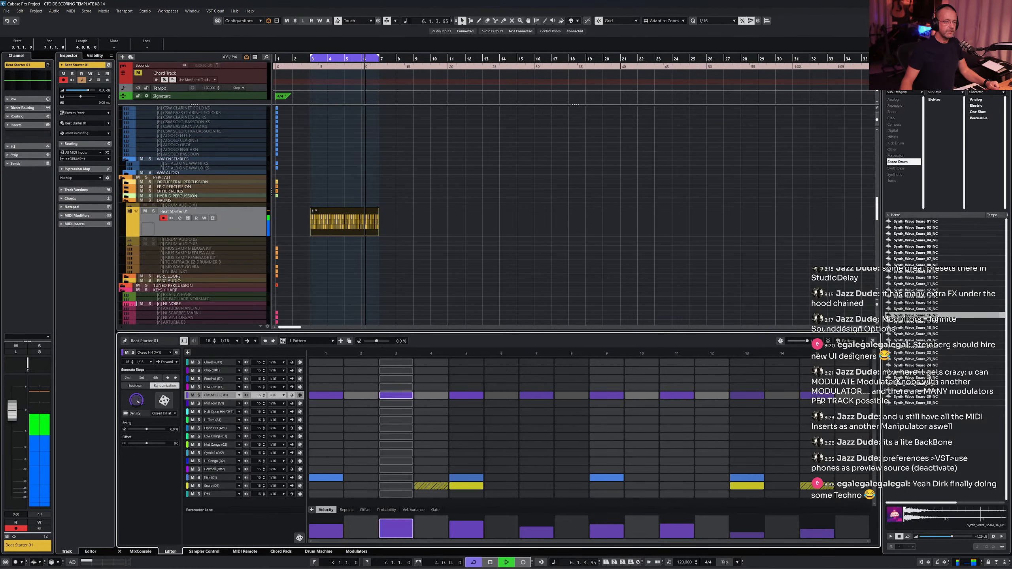
- Place an open hi-hat hit on the last step, removing the trial half-open hi-hat hit there
{"action": "left_click", "coordinate": [218, 411]}
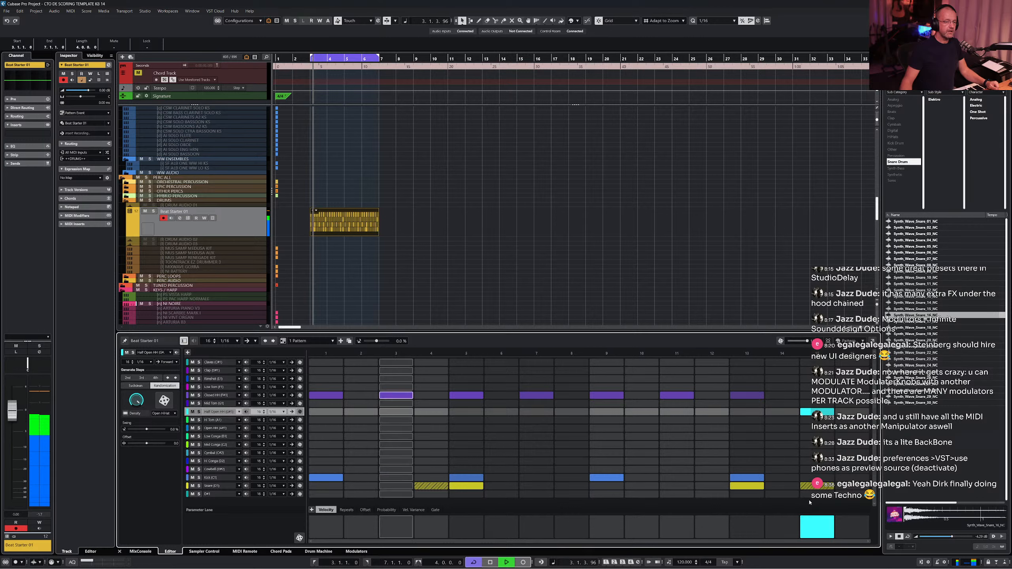
{"action": "left_click_drag", "start_coordinate": [816, 521], "coordinate": [820, 528]}
{"action": "left_click", "coordinate": [816, 412]}
{"action": "left_click", "coordinate": [817, 428]}
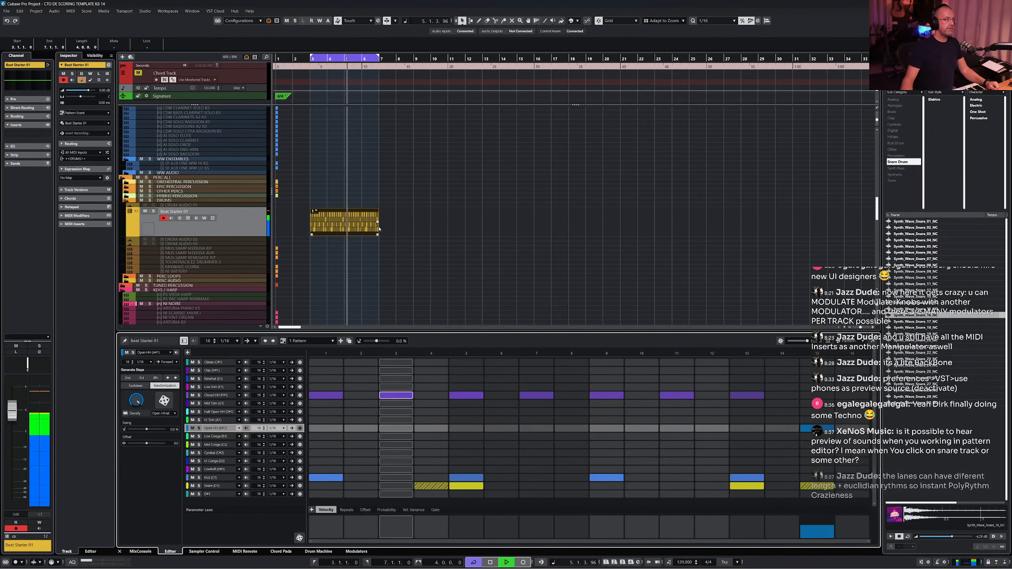
- Duplicate the Beat Starter pattern event directly after itself on the track
{"action": "left_click_drag", "start_coordinate": [379, 230], "coordinate": [327, 241]}
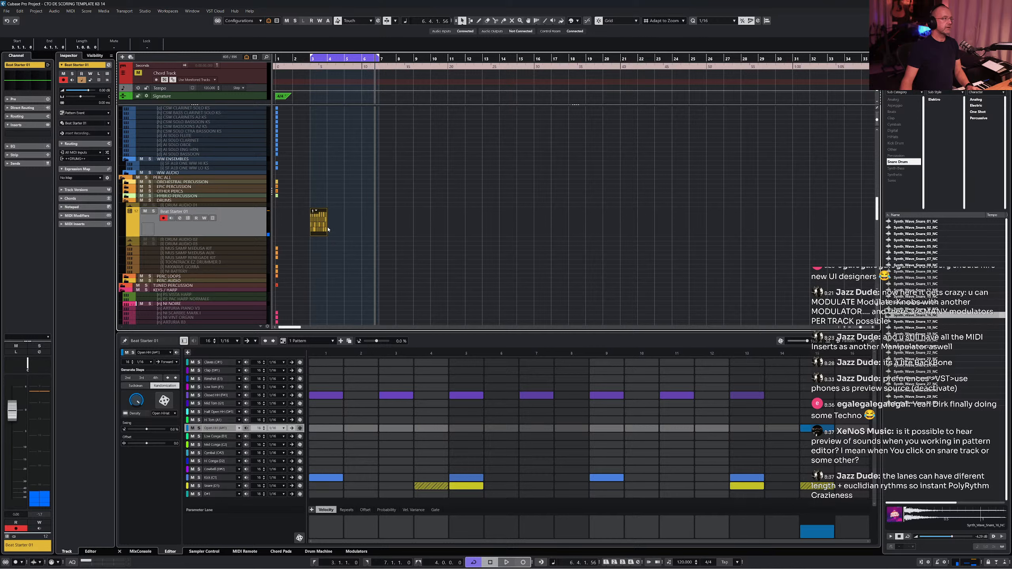
{"action": "left_click_drag", "start_coordinate": [327, 226], "coordinate": [369, 224]}
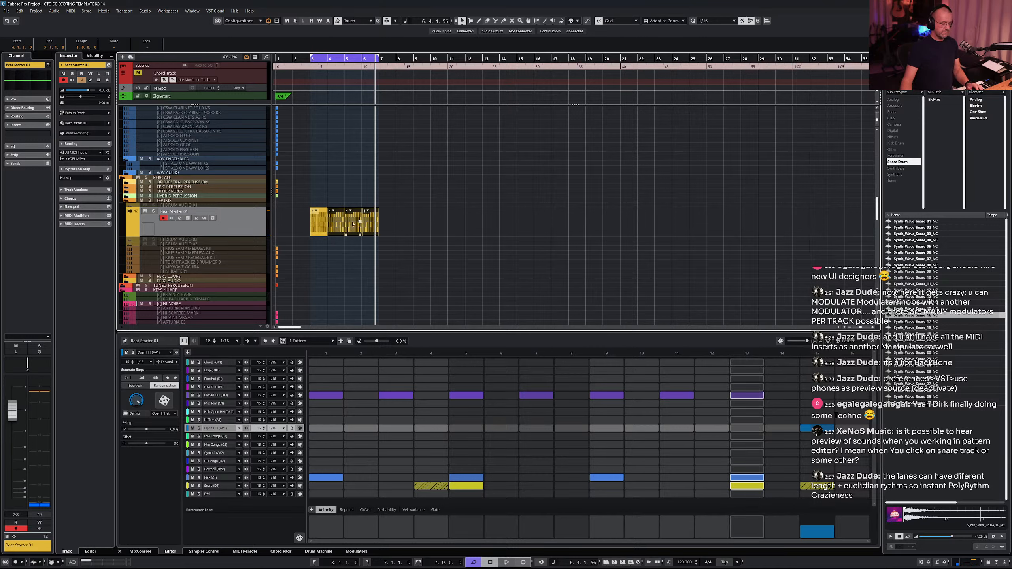
{"action": "key", "text": "Delete"}
{"action": "left_click_drag", "start_coordinate": [325, 235], "coordinate": [377, 236]}
{"action": "key", "text": "ctrl+d"}
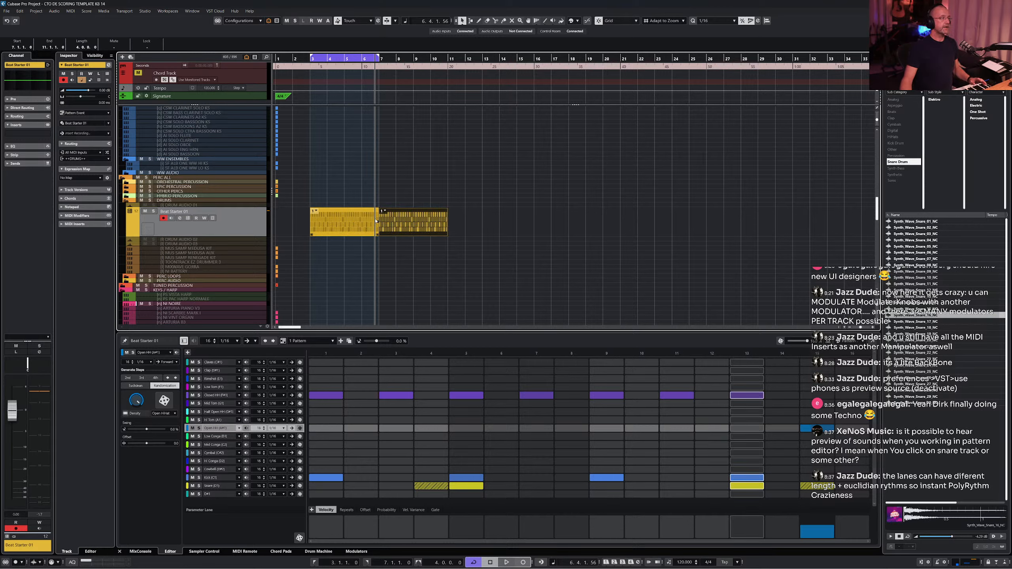
- Check the duplicated event's context menu and create a new pattern in the Pattern Editor
{"action": "left_click", "coordinate": [386, 212]}
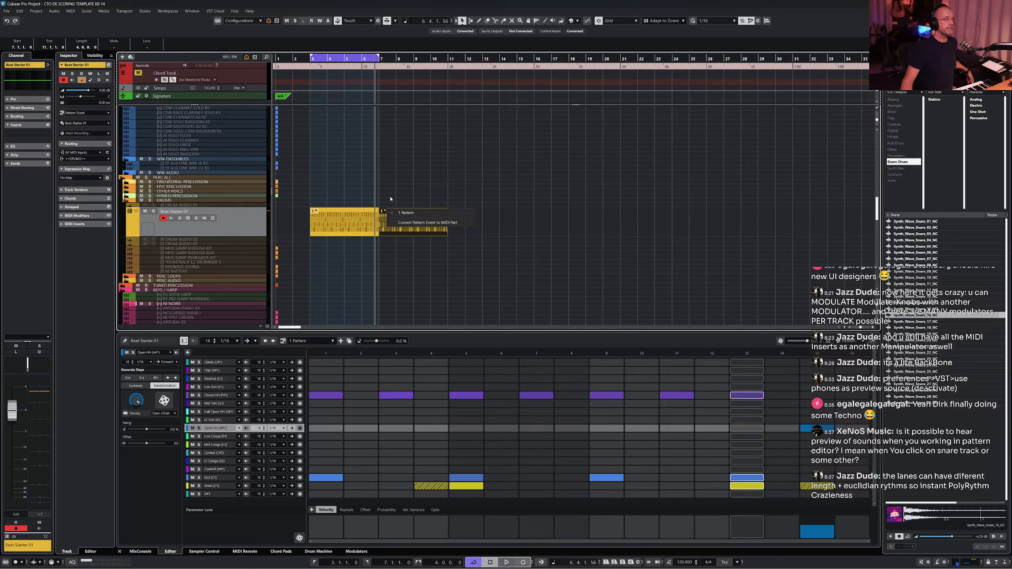
{"action": "left_click", "coordinate": [390, 199]}
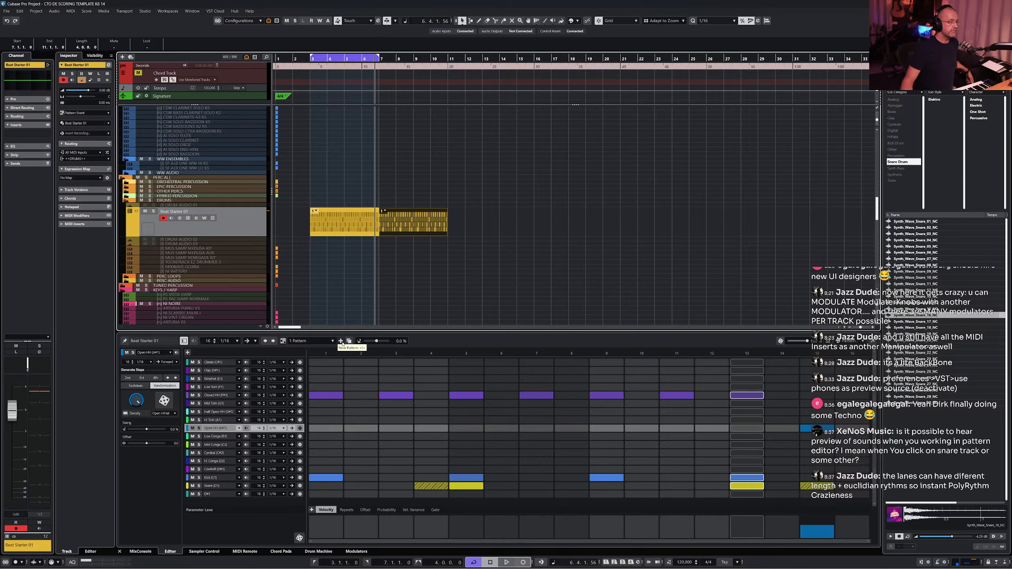
{"action": "left_click", "coordinate": [348, 341]}
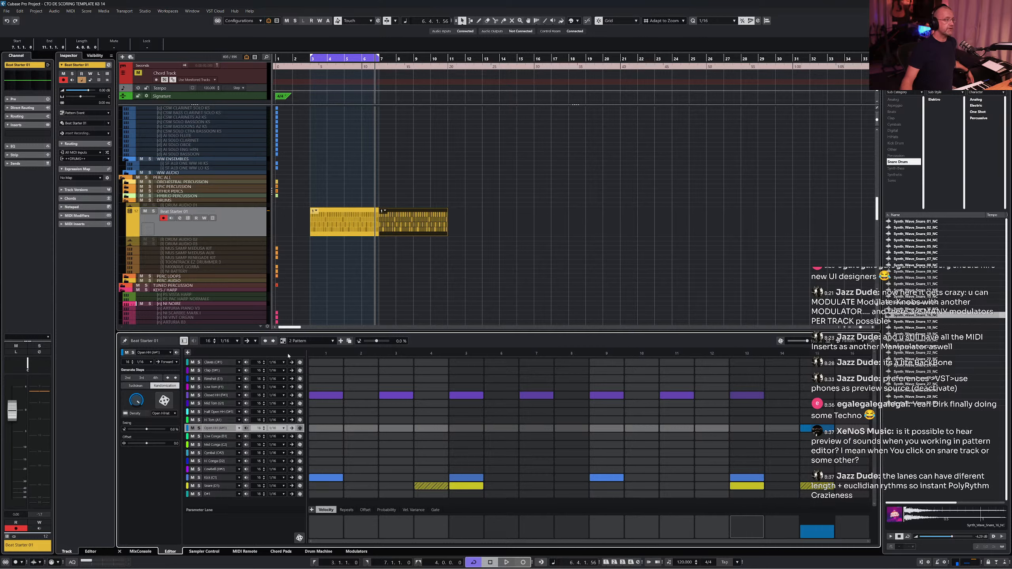
- Add a cymbal hit on the first step of the first pattern
{"action": "left_click", "coordinate": [382, 213]}
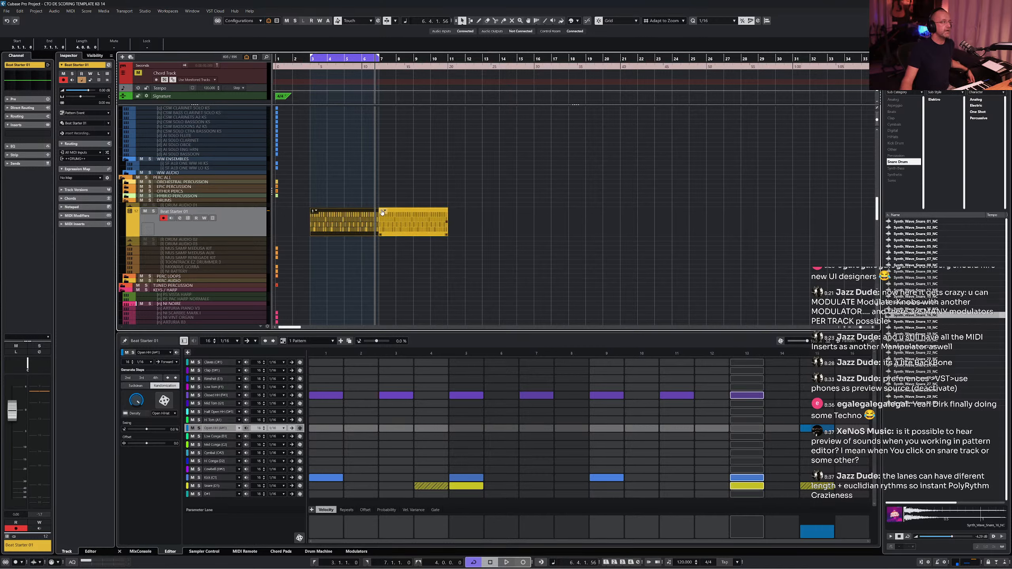
{"action": "left_click", "coordinate": [351, 224]}
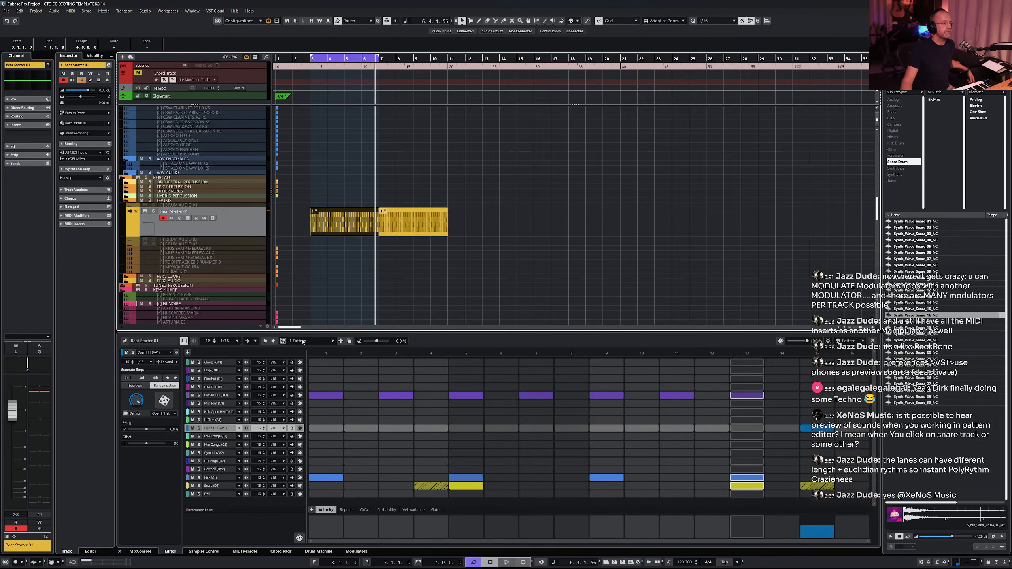
{"action": "left_click", "coordinate": [222, 455]}
{"action": "left_click", "coordinate": [326, 454]}
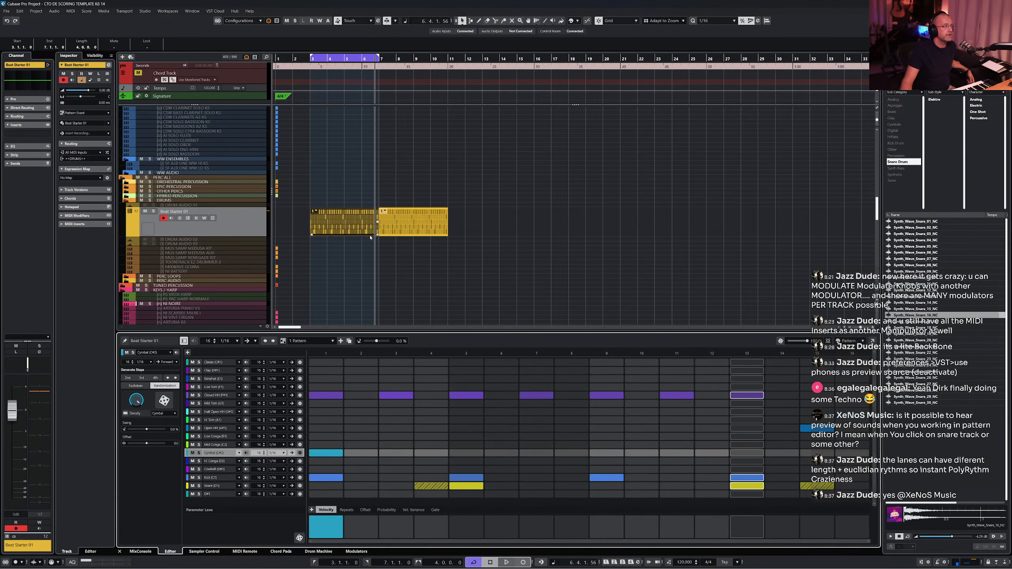
- Move the second pattern event to begin at bar 2, overlapping the first, and play back from the start
{"action": "left_click_drag", "start_coordinate": [377, 235], "coordinate": [333, 216]}
{"action": "left_click", "coordinate": [335, 212]}
{"action": "left_click", "coordinate": [346, 223]}
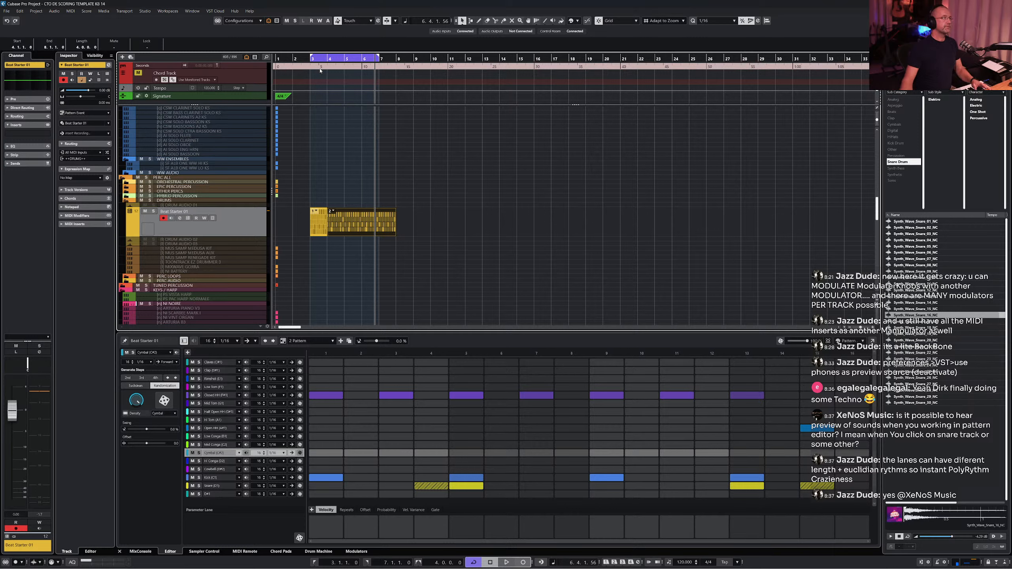
{"action": "left_click", "coordinate": [313, 80]}
{"action": "key", "text": "space"}
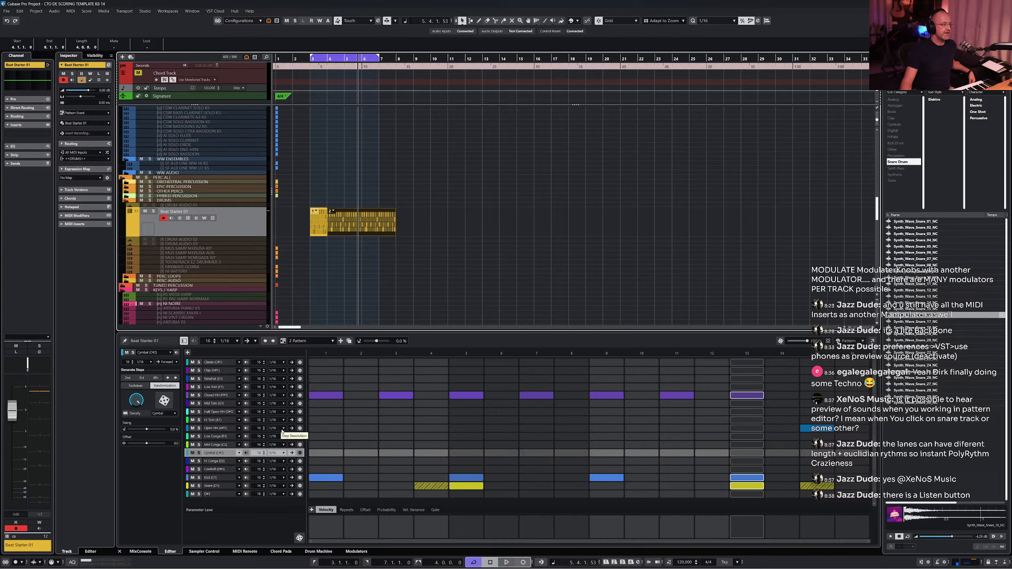
- Set the Low Conga lane's step resolution to 1/12 and generate a spread pattern of hits on it
{"action": "left_click", "coordinate": [246, 437]}
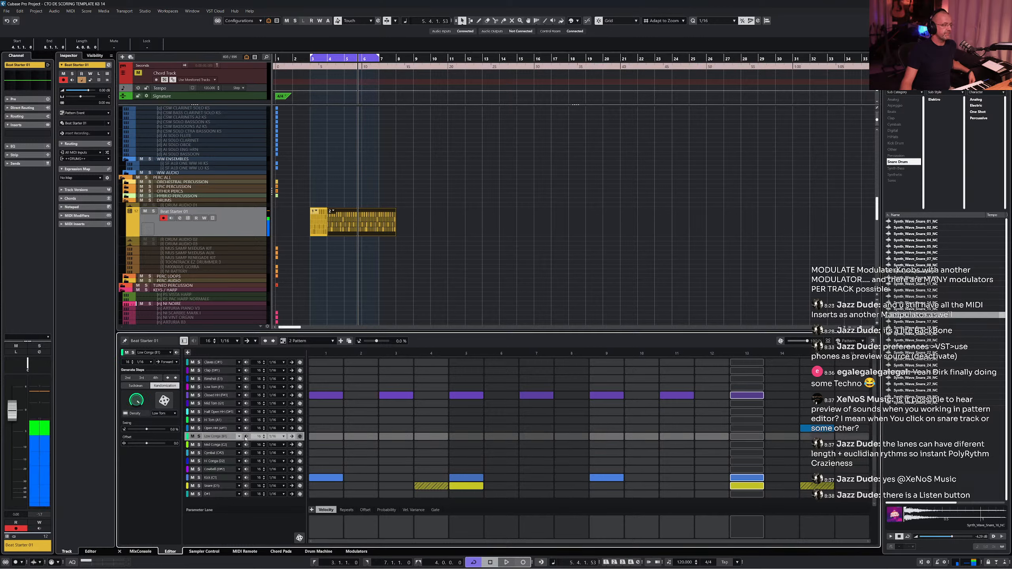
{"action": "left_click", "coordinate": [275, 437]}
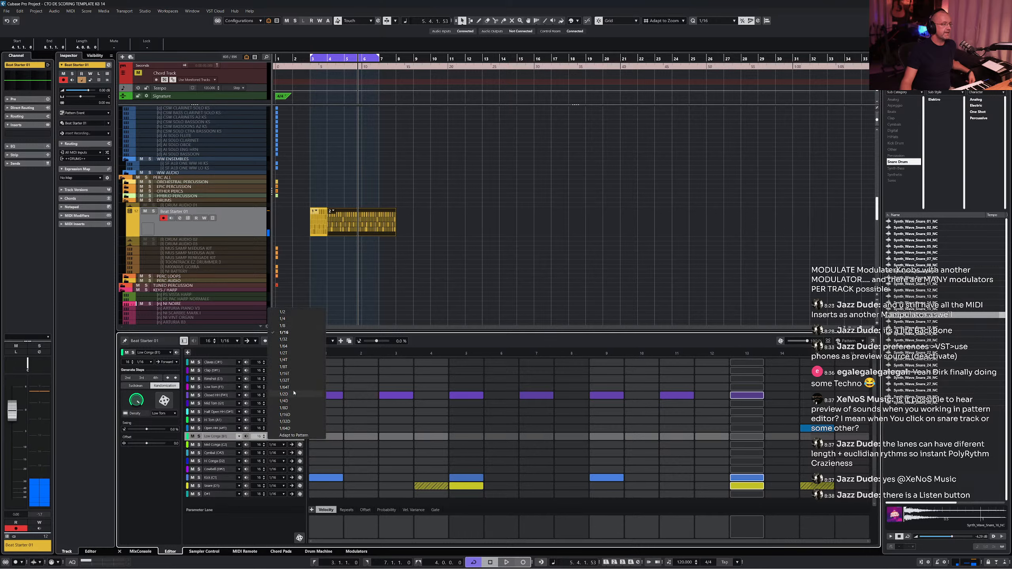
{"action": "left_click", "coordinate": [296, 368]}
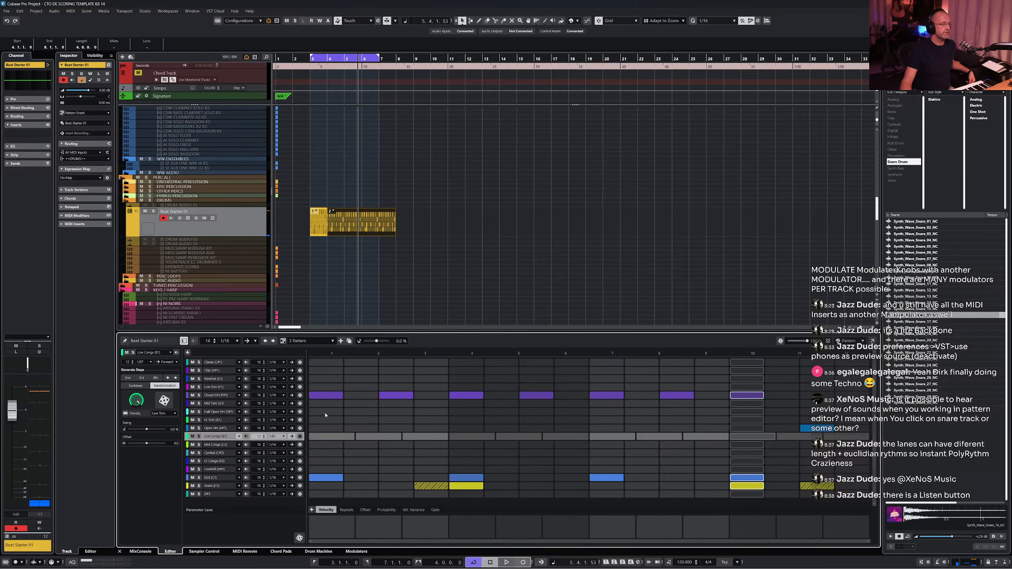
{"action": "left_click", "coordinate": [142, 379]}
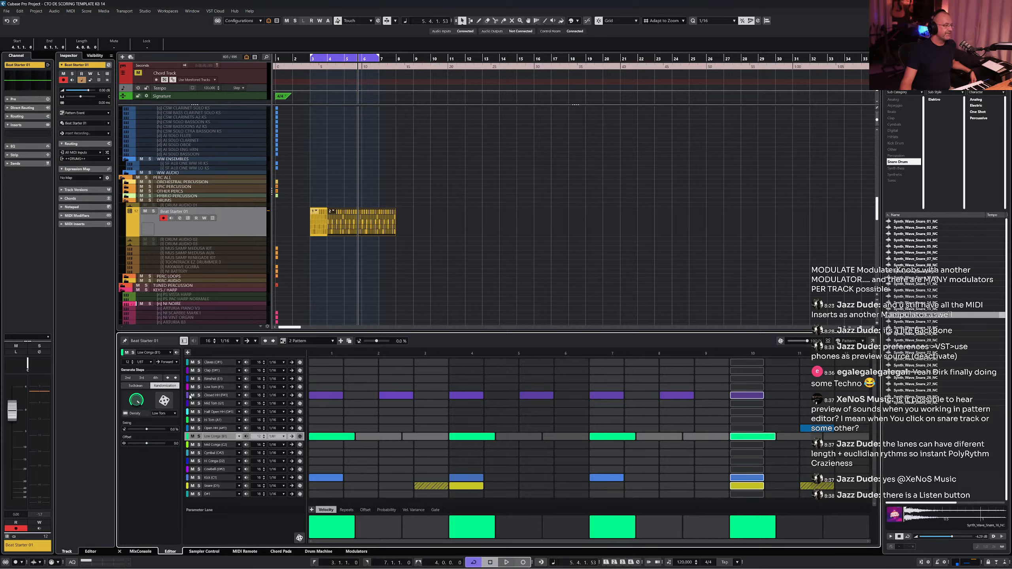
{"action": "left_click", "coordinate": [155, 379]}
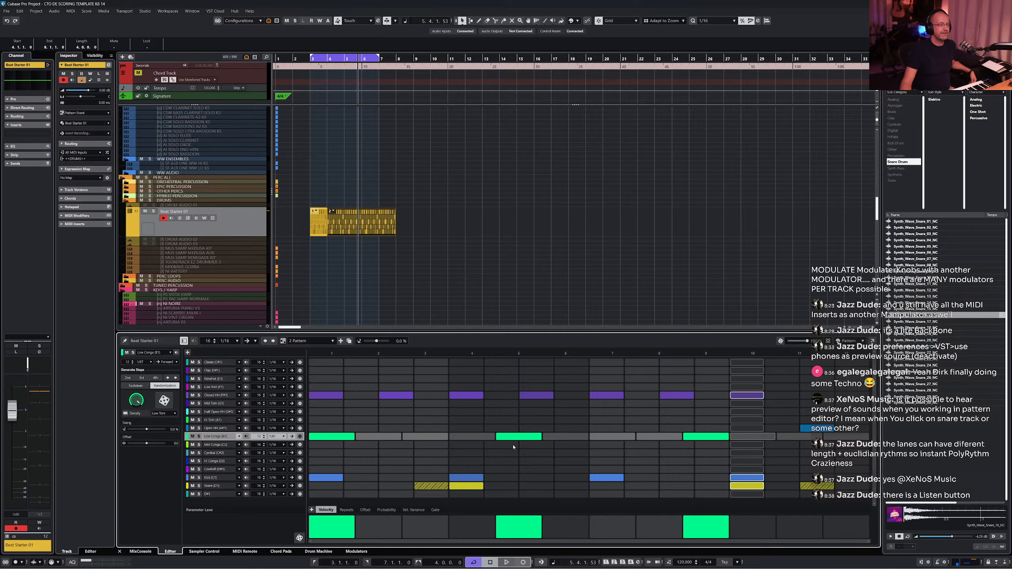
{"action": "left_click", "coordinate": [128, 378]}
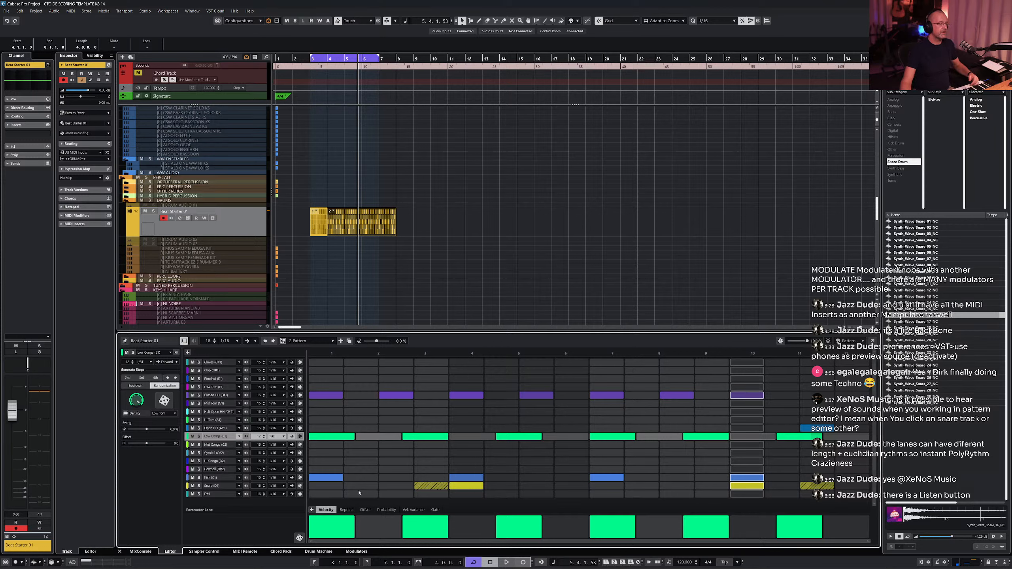
- Draw a rising velocity ramp across the Low Conga hits and play the pattern
{"action": "left_click_drag", "start_coordinate": [334, 524], "coordinate": [835, 526]}
{"action": "key", "text": "space"}
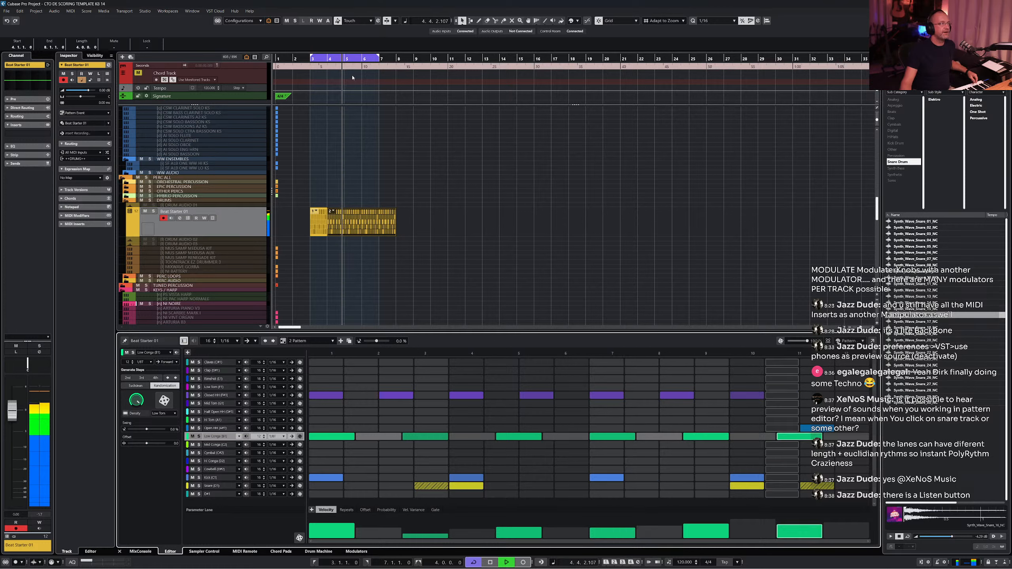
{"action": "left_click_drag", "start_coordinate": [358, 58], "coordinate": [375, 58]}
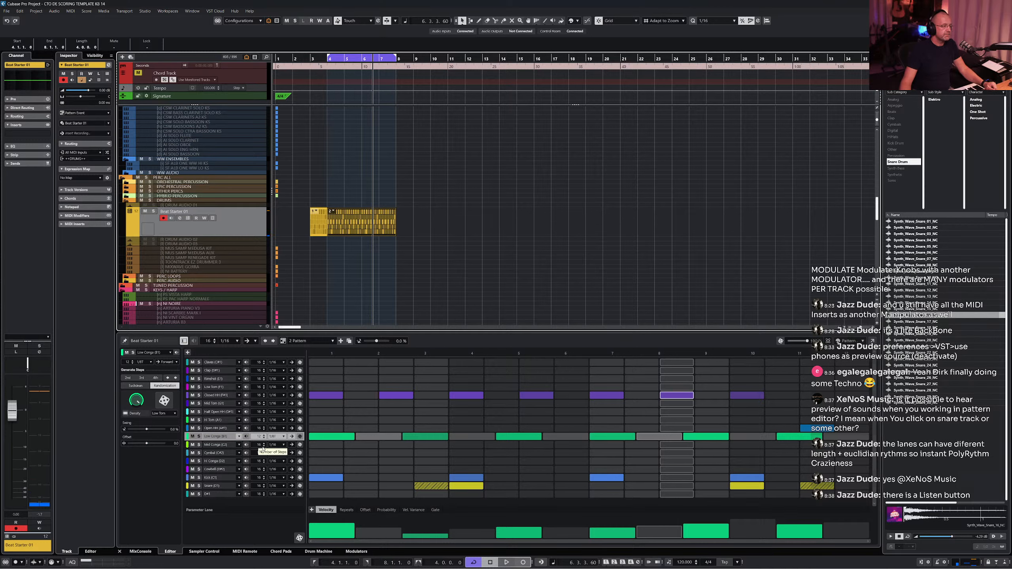
- Program Mid Conga hits across most of the lane's first ten steps
{"action": "scroll", "coordinate": [263, 449], "scroll_direction": "down", "scroll_amount": 6}
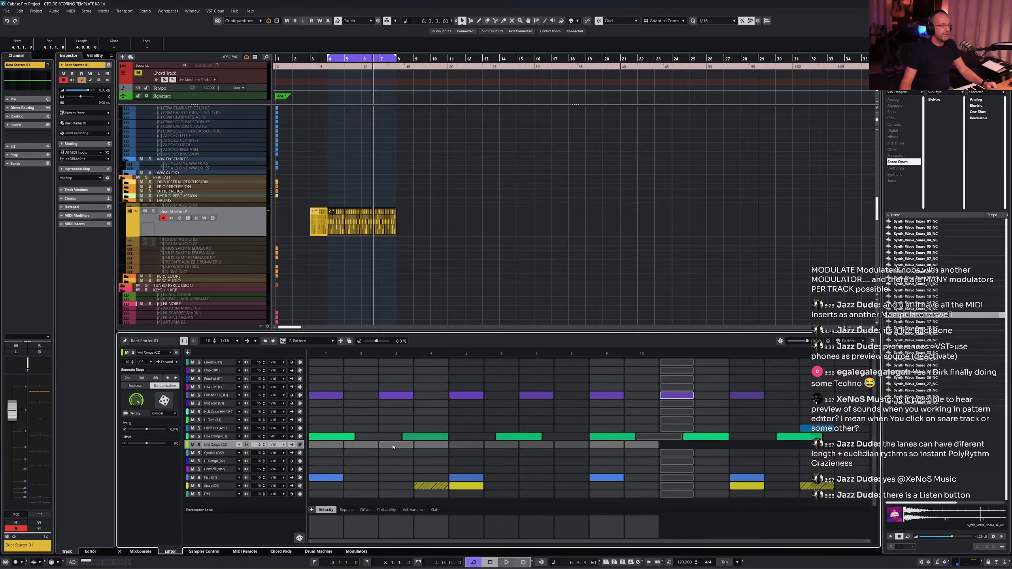
{"action": "left_click", "coordinate": [335, 447]}
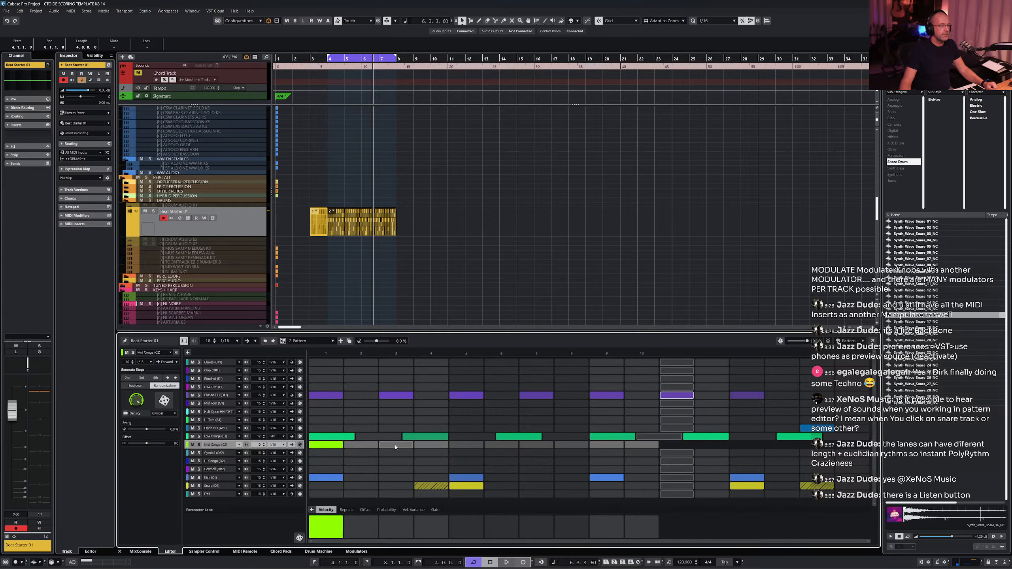
{"action": "left_click", "coordinate": [396, 445]}
{"action": "left_click", "coordinate": [458, 446]}
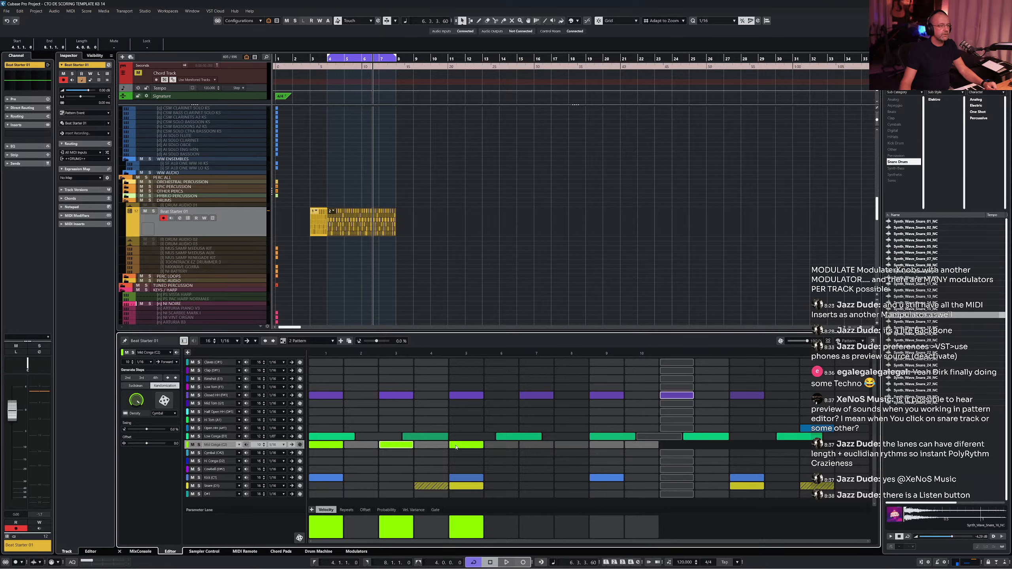
{"action": "left_click", "coordinate": [532, 445]}
{"action": "left_click", "coordinate": [596, 447]}
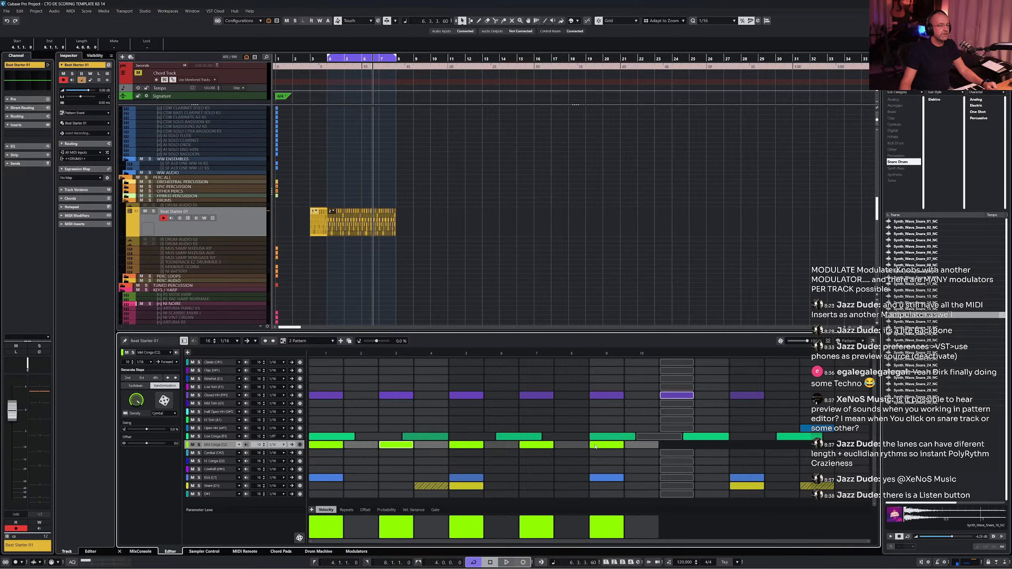
{"action": "left_click", "coordinate": [596, 447]}
{"action": "left_click", "coordinate": [396, 445]}
{"action": "left_click", "coordinate": [369, 444]}
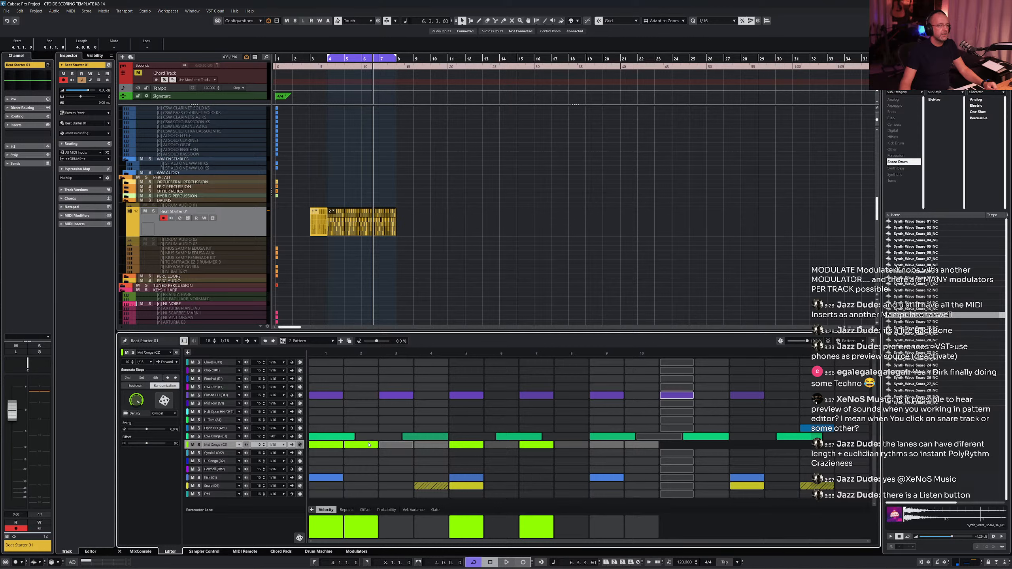
{"action": "left_click", "coordinate": [435, 445]}
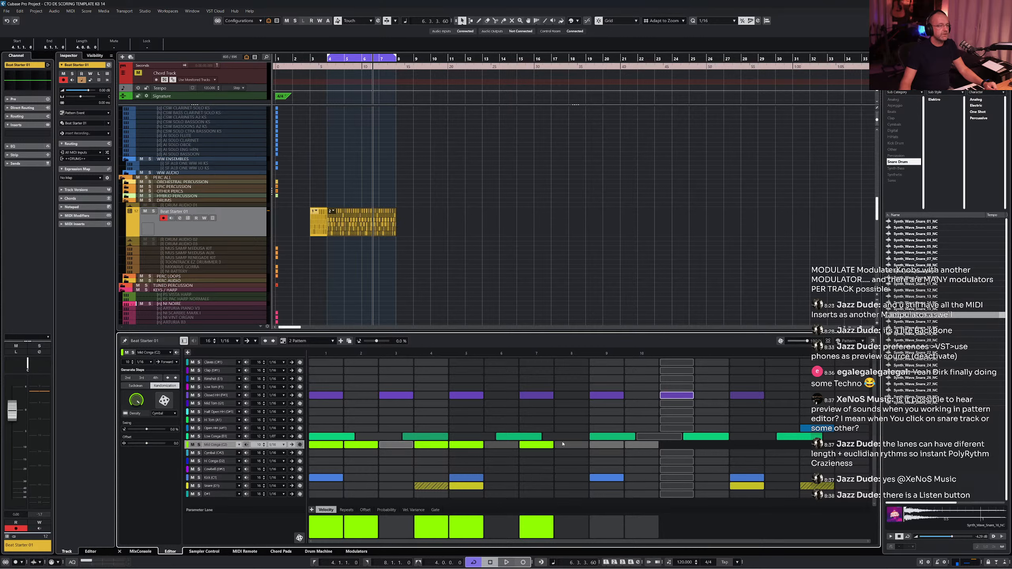
{"action": "left_click", "coordinate": [579, 446]}
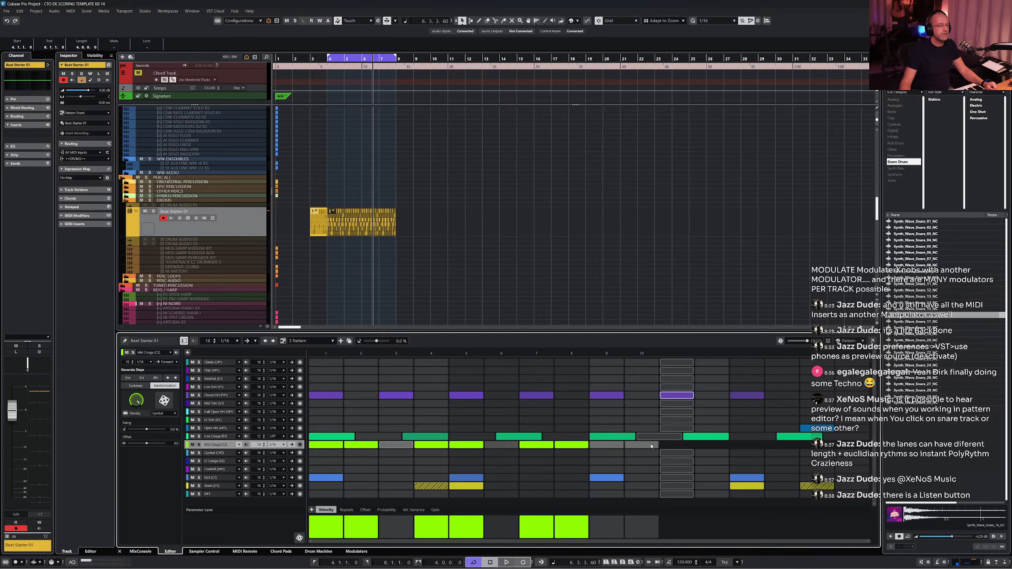
{"action": "left_click", "coordinate": [644, 446]}
- Draw varied velocities for the Mid Conga hits and play the pattern
{"action": "mouse_move", "coordinate": [340, 525]}
{"action": "left_mouse_down"}
{"action": "mouse_move", "coordinate": [395, 534]}
{"action": "mouse_move", "coordinate": [641, 526]}
{"action": "left_mouse_up"}
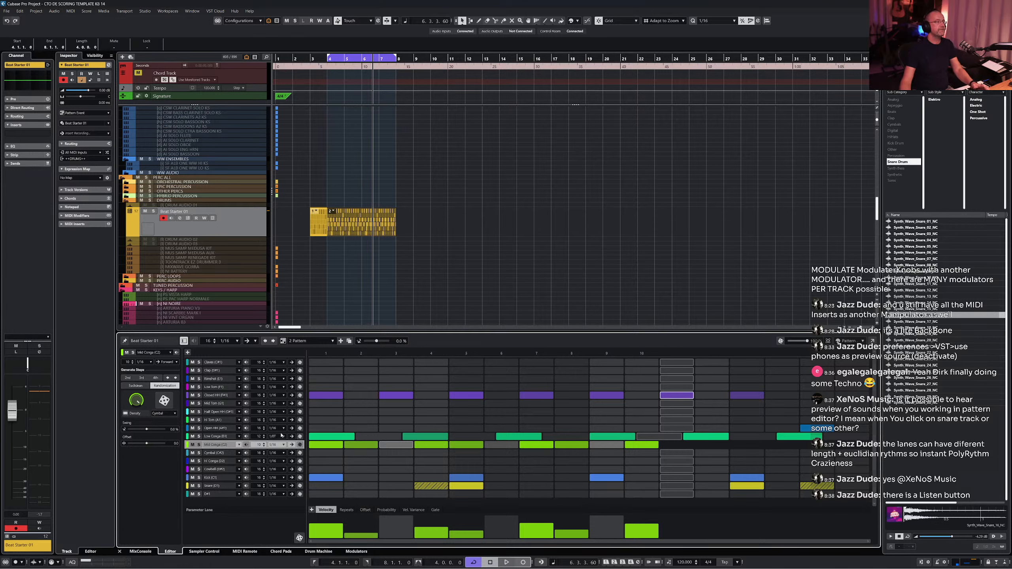
{"action": "key", "text": "space"}
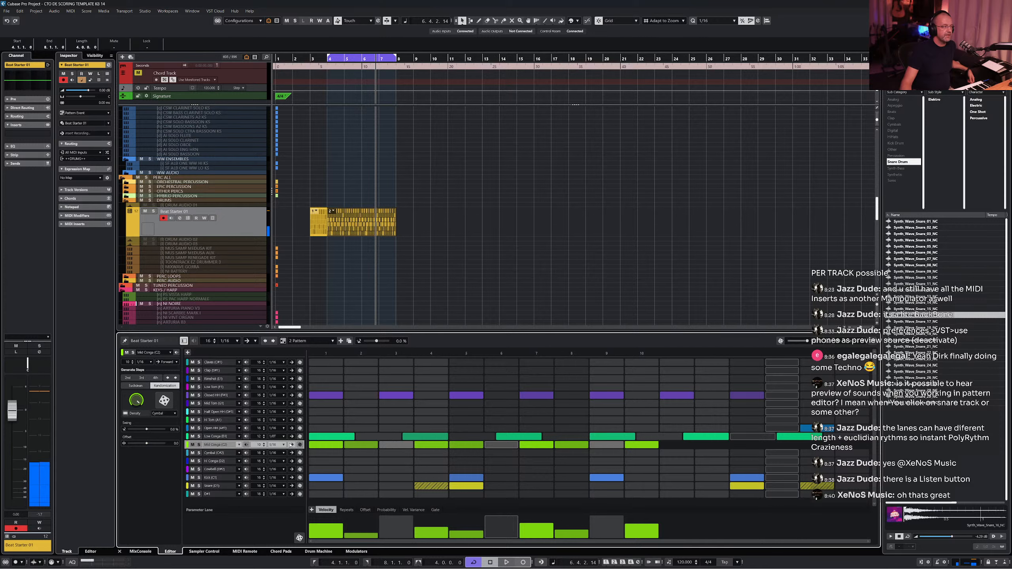
- Set the Mid Conga lane's step resolution to 1/8 and play the pattern
{"action": "left_click", "coordinate": [277, 445]}
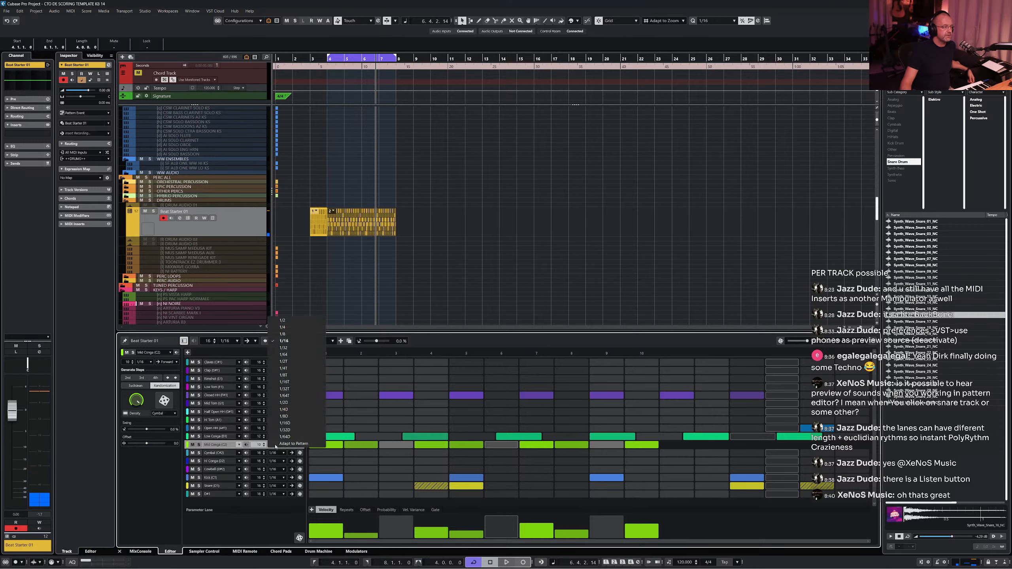
{"action": "left_click", "coordinate": [293, 336]}
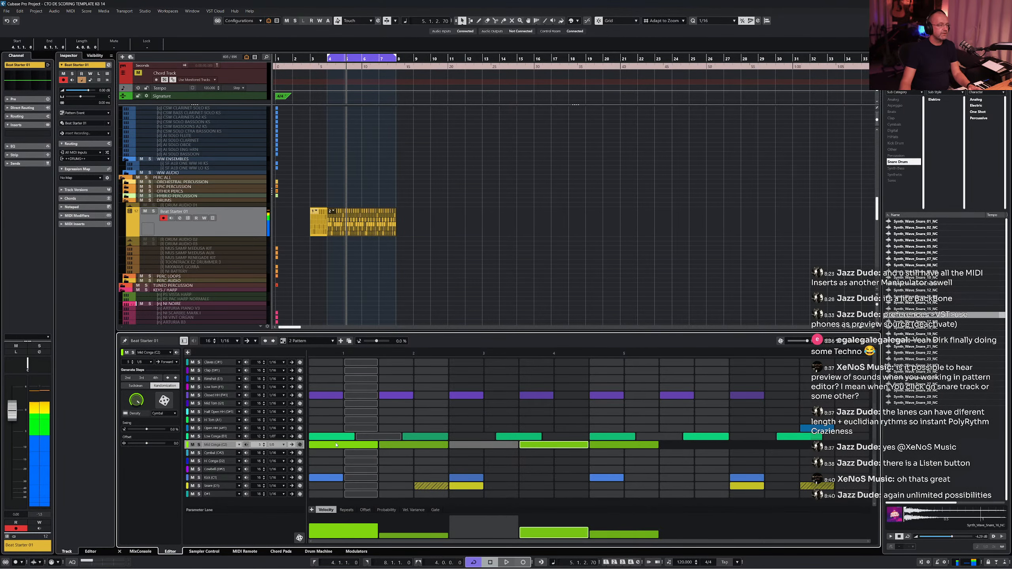
{"action": "key", "text": "space"}
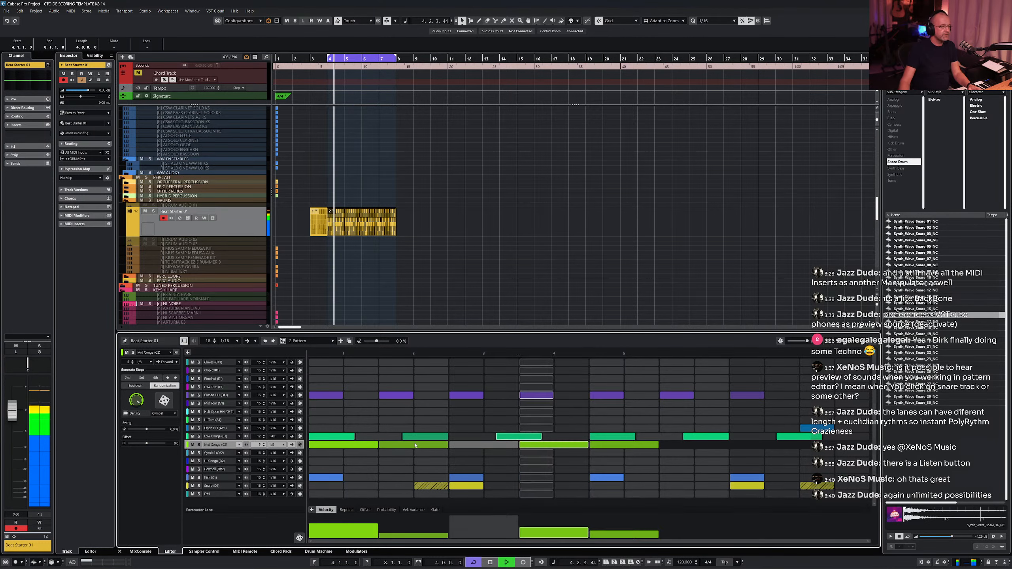
- Raise all Mid Conga velocities to full and play the pattern
{"action": "left_click", "coordinate": [423, 445]}
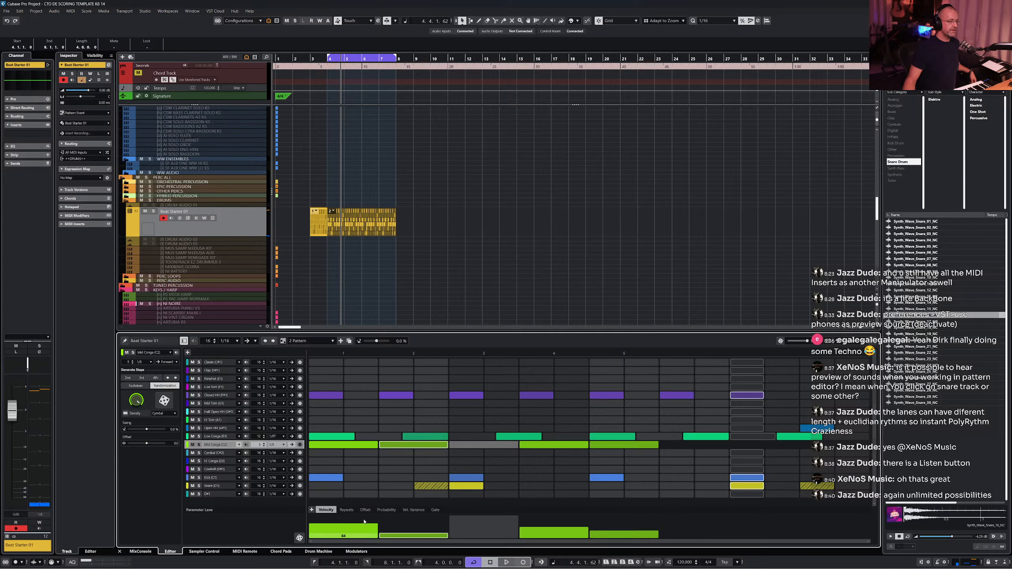
{"action": "left_click_drag", "start_coordinate": [365, 526], "coordinate": [653, 434]}
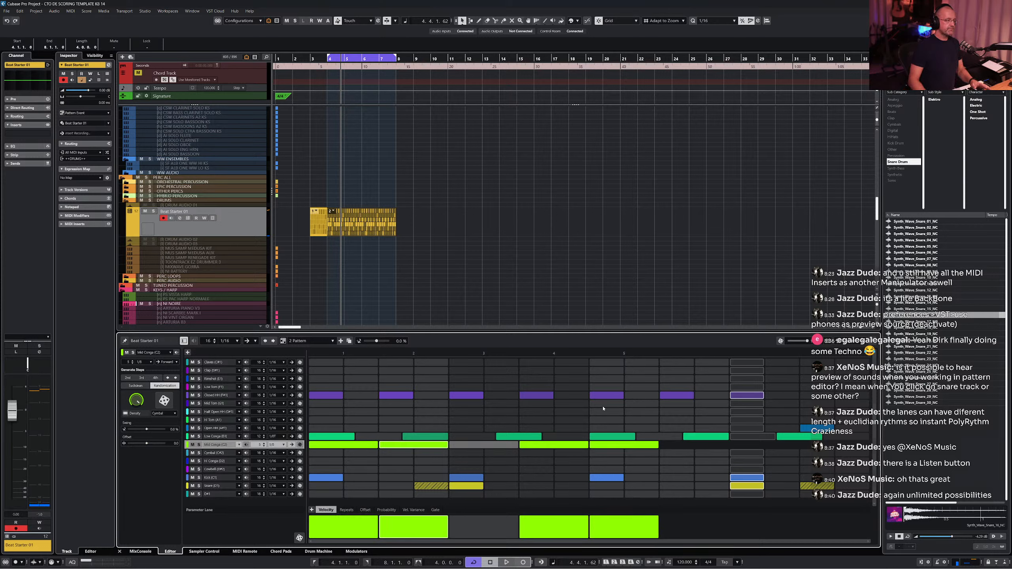
{"action": "key", "text": "space"}
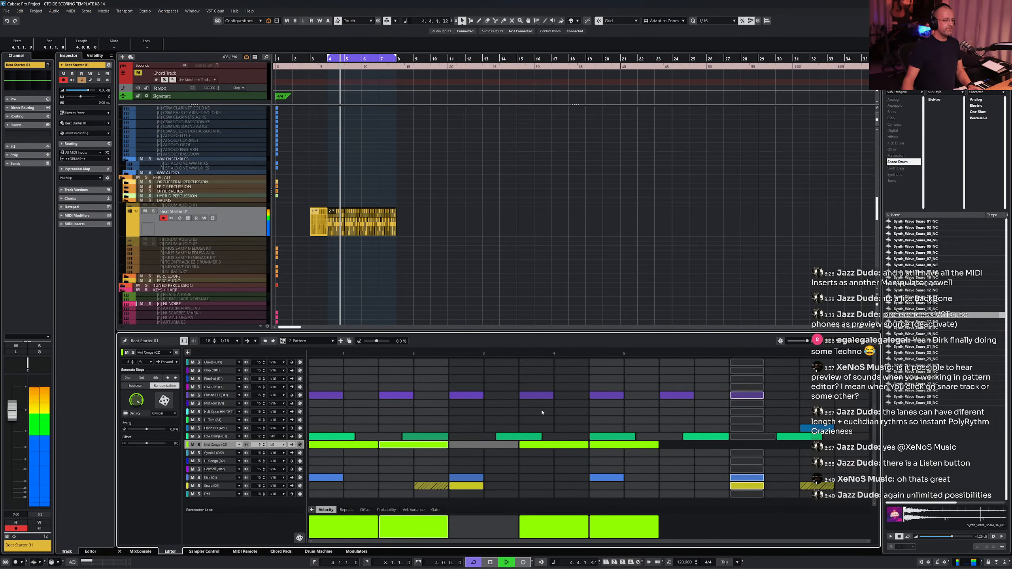
- Remove the first Mid Conga hit and set the lane's resolution back to 1/16
{"action": "left_click", "coordinate": [193, 437]}
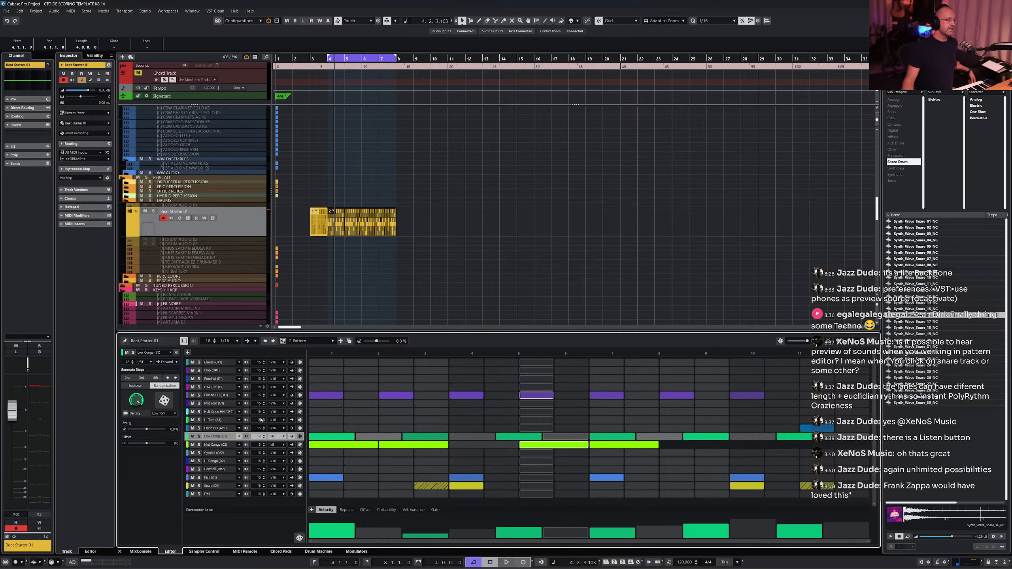
{"action": "left_click", "coordinate": [322, 448]}
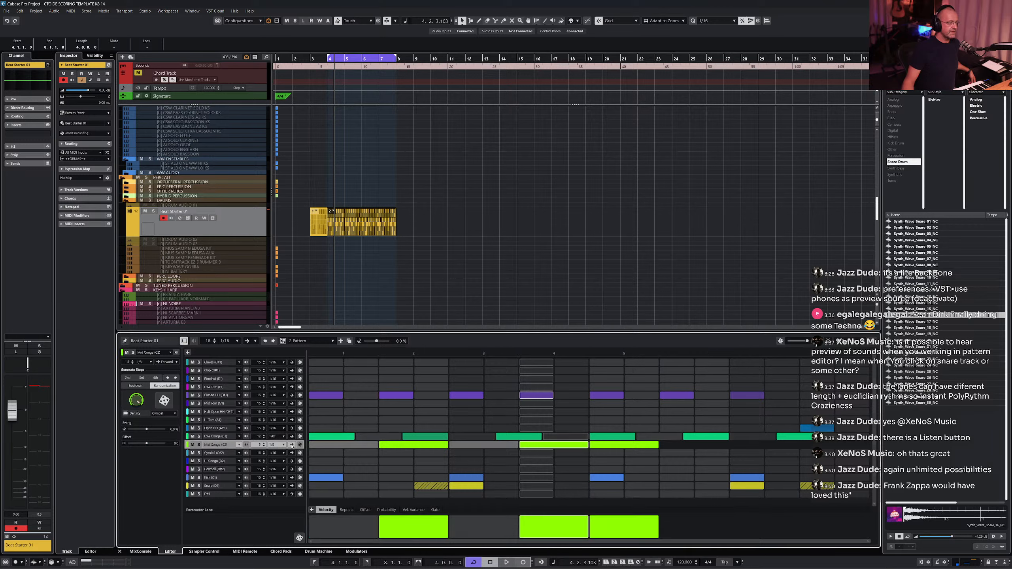
{"action": "left_click", "coordinate": [280, 448]}
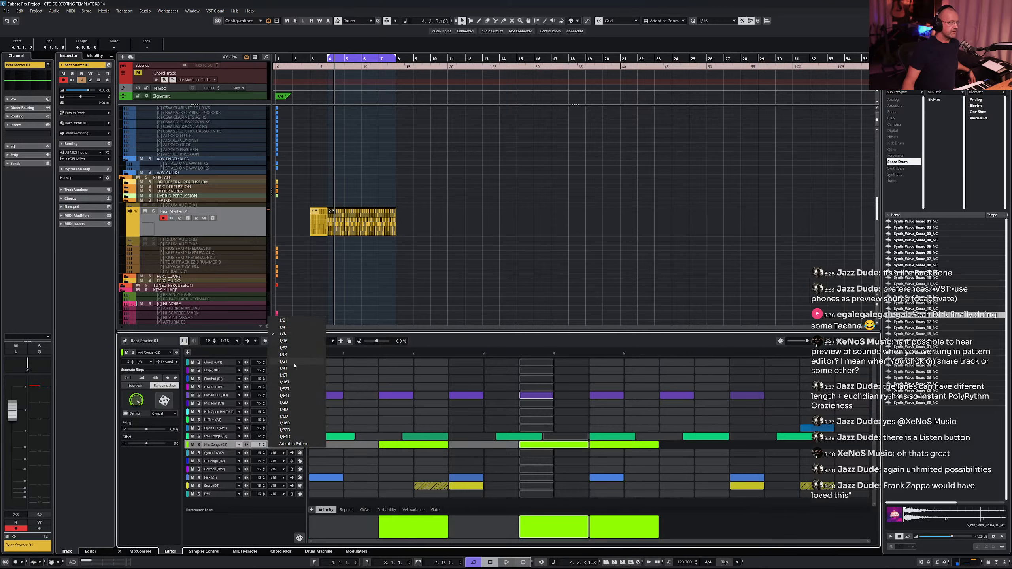
{"action": "left_click", "coordinate": [302, 342]}
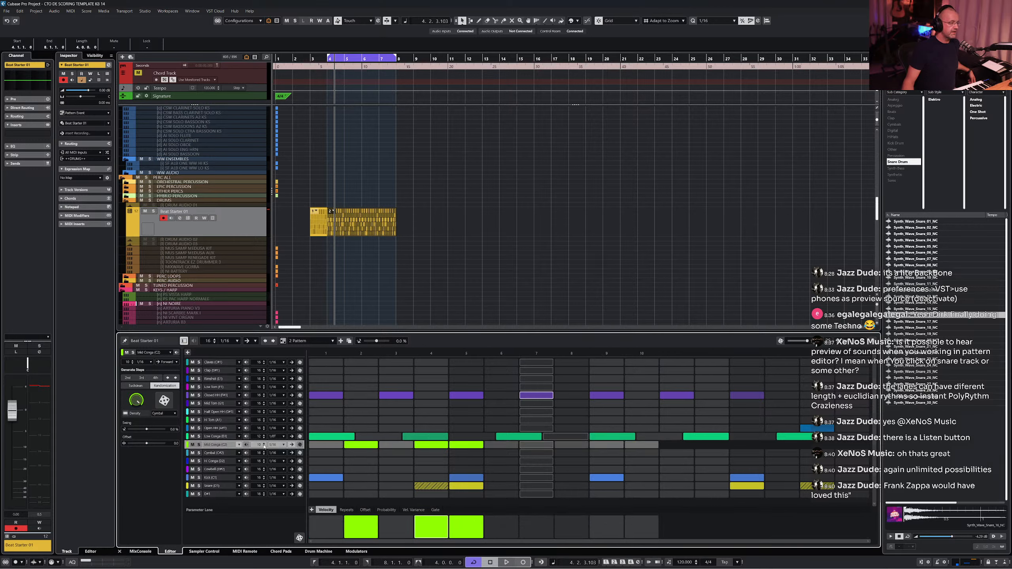
{"action": "scroll", "coordinate": [264, 446], "scroll_direction": "up", "scroll_amount": 5}
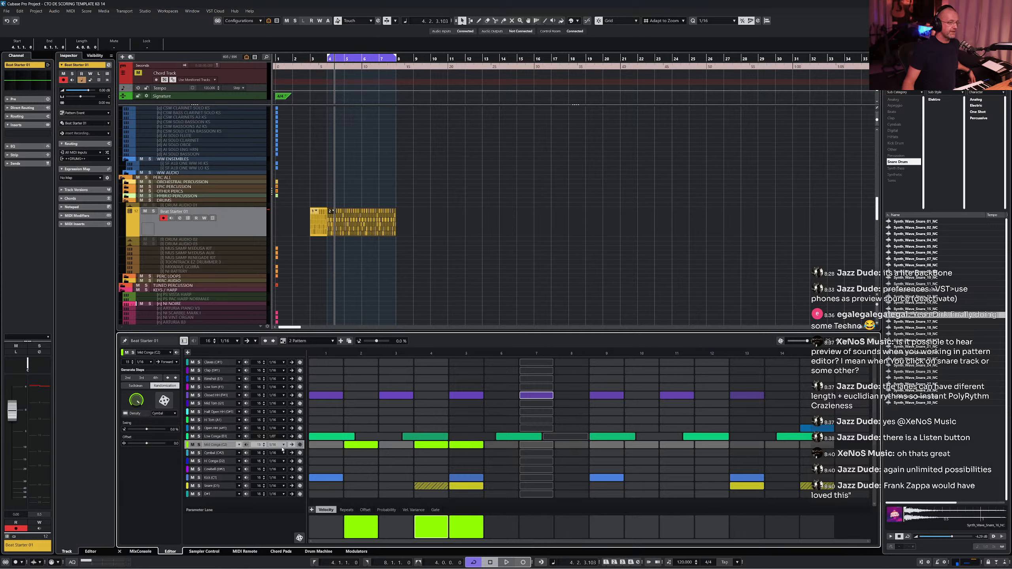
- Clear the remaining Mid Conga hits and add a Low Conga hit on its second step
{"action": "left_click", "coordinate": [454, 444]}
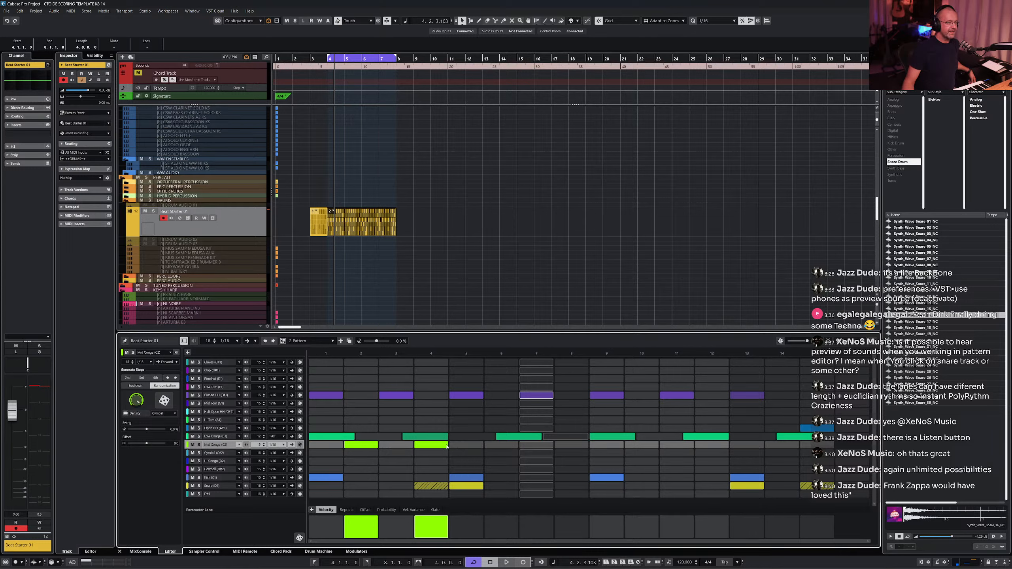
{"action": "left_click", "coordinate": [432, 444]}
{"action": "left_click", "coordinate": [374, 439]}
{"action": "left_click", "coordinate": [373, 445]}
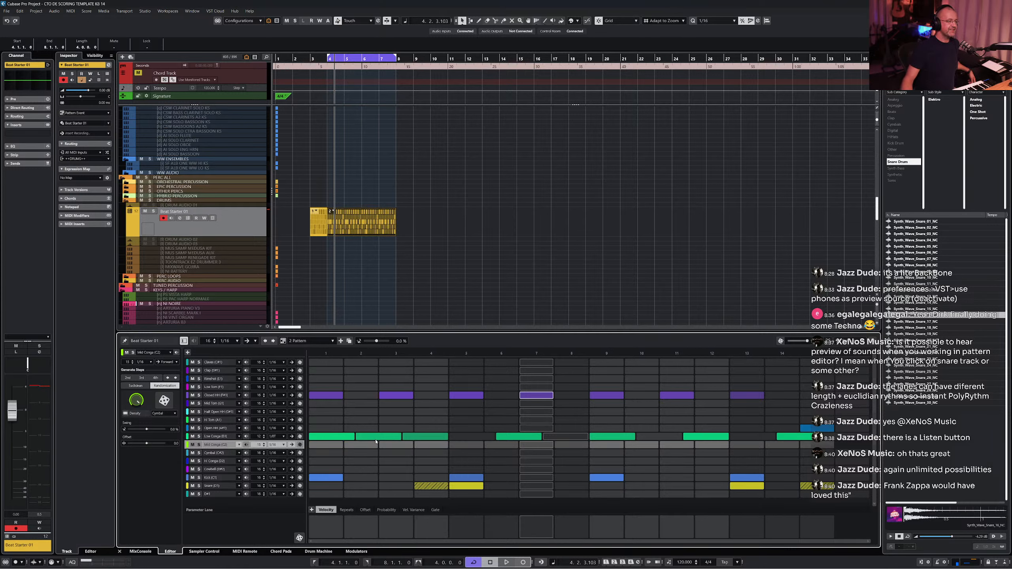
- Remove the Low Conga hit on step two and add a Mid Conga hit on step one
{"action": "left_click", "coordinate": [375, 438]}
{"action": "left_click", "coordinate": [332, 446]}
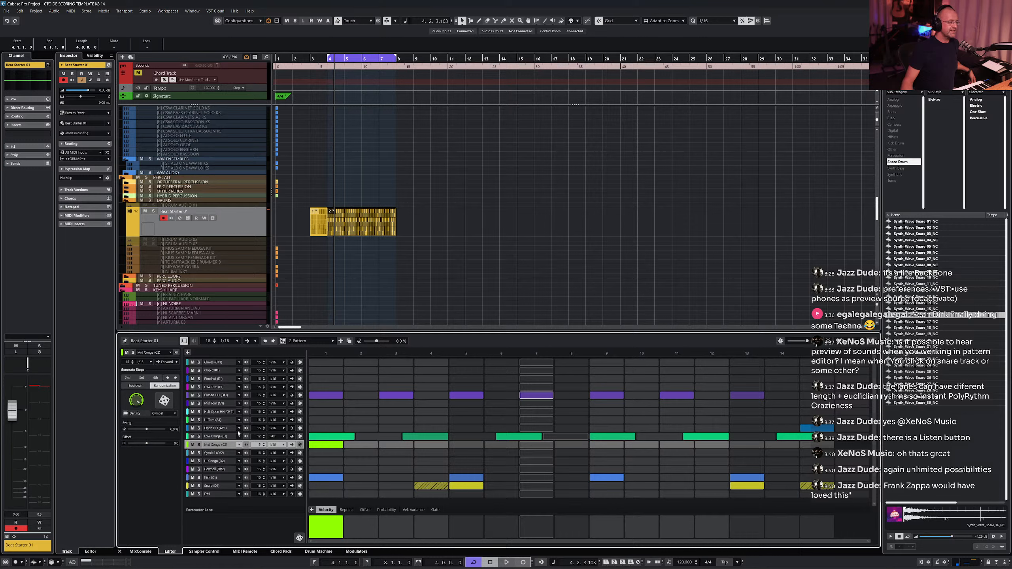
- Change the Low Conga lane's step resolution and randomize its steps twice with the generative dice
{"action": "left_click", "coordinate": [222, 437]}
{"action": "left_click", "coordinate": [275, 436]}
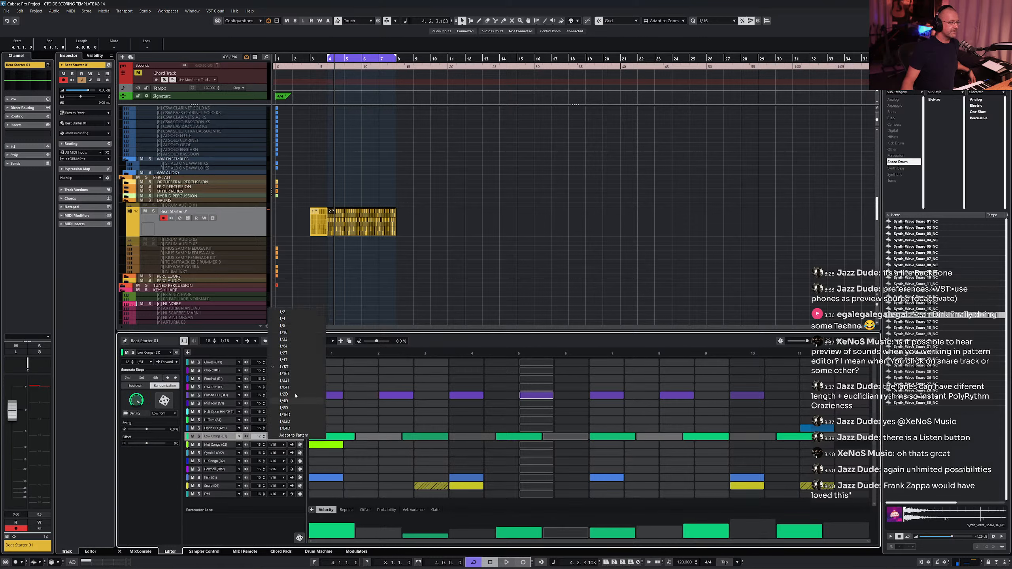
{"action": "left_click", "coordinate": [307, 337]}
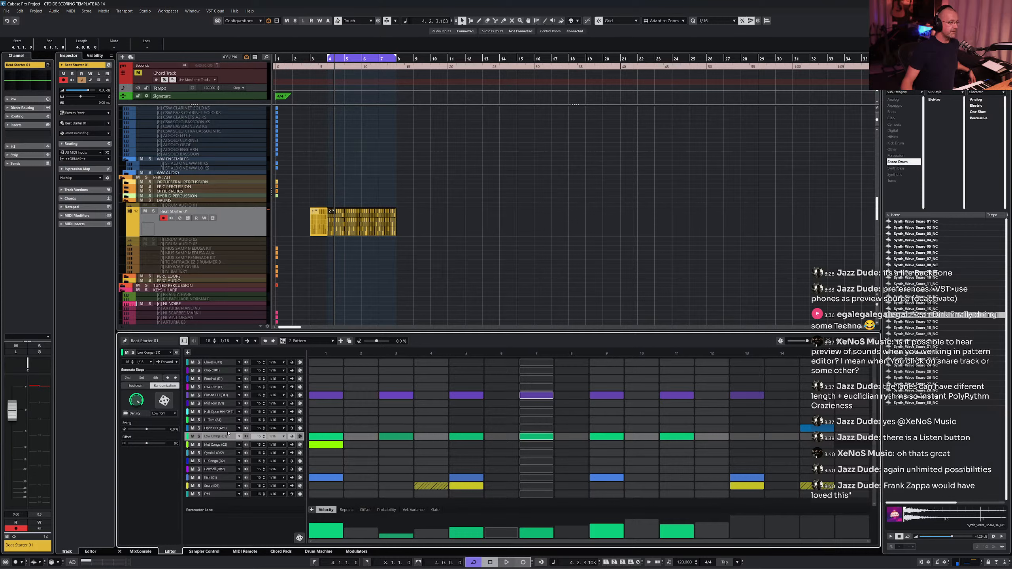
{"action": "left_click", "coordinate": [164, 400]}
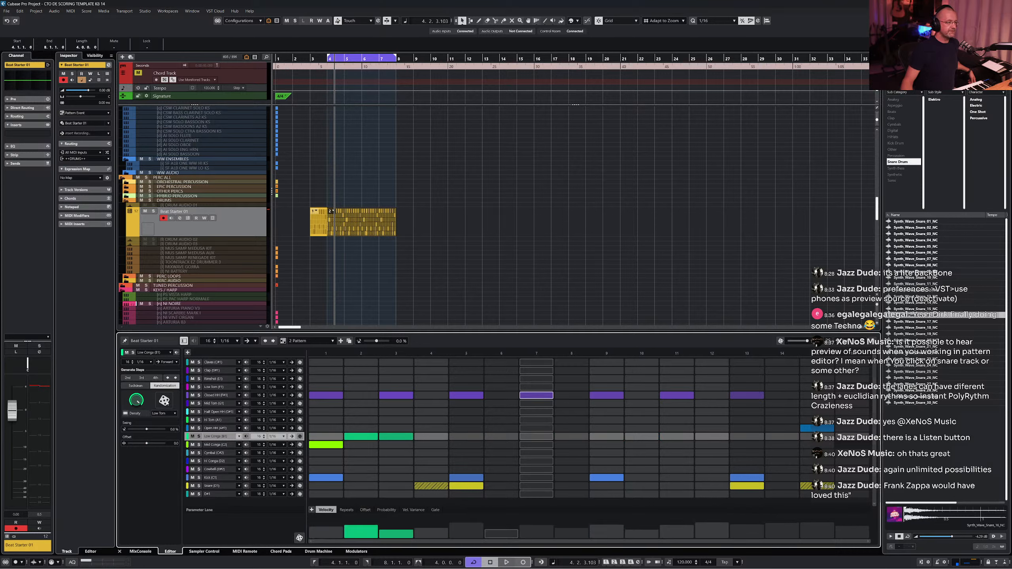
{"action": "left_click", "coordinate": [164, 401]}
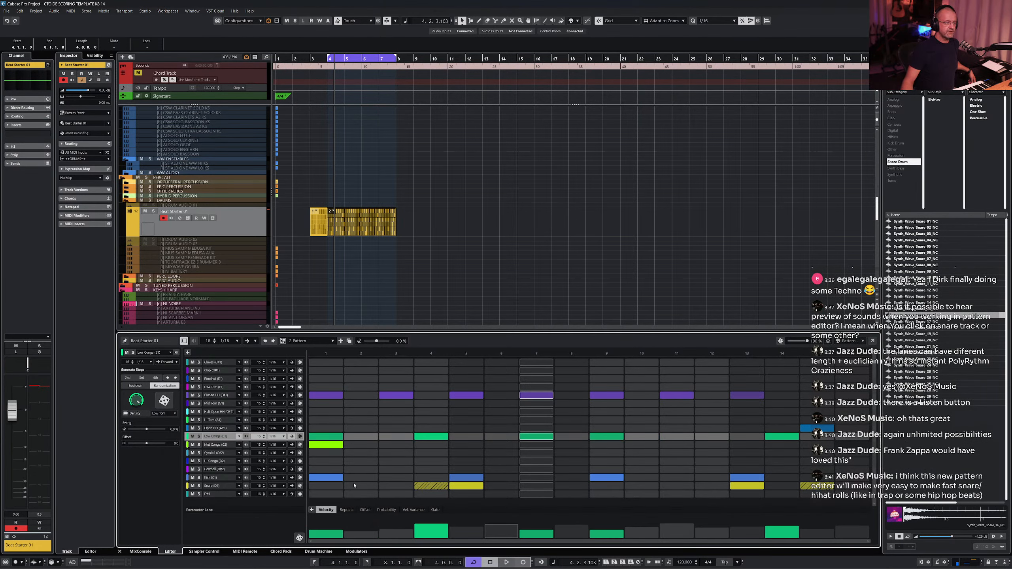
- Switch the Mid Conga lane to Euclidean generative steps, adjust its pulses several times, and play the pattern
{"action": "left_click", "coordinate": [220, 445]}
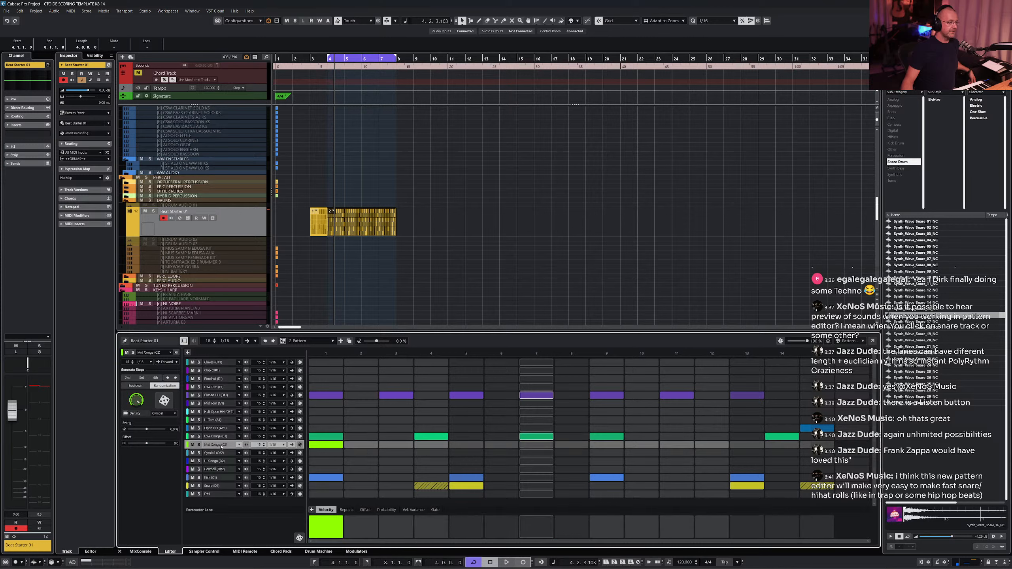
{"action": "left_click", "coordinate": [265, 444]}
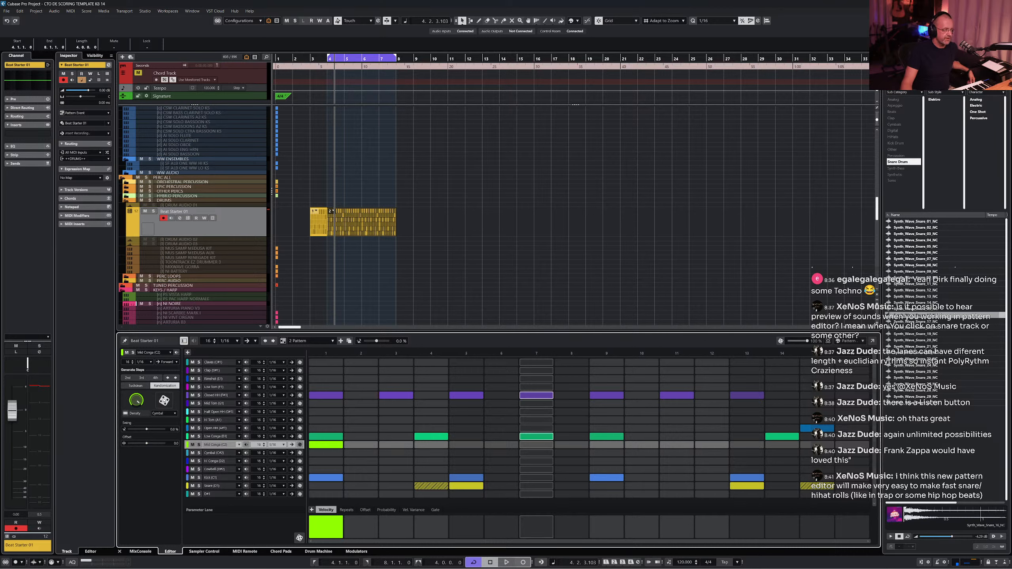
{"action": "left_click", "coordinate": [131, 387]}
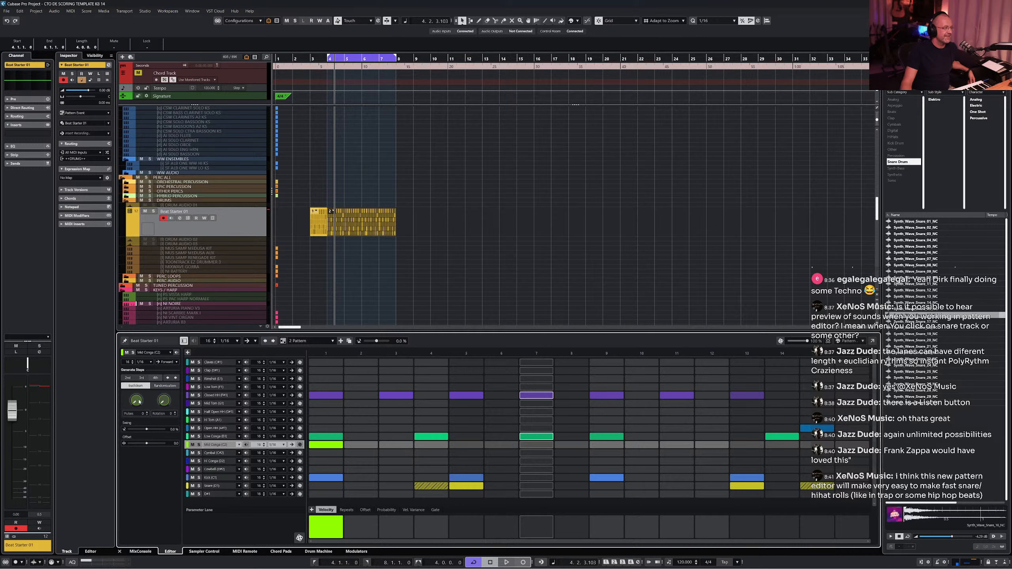
{"action": "left_click_drag", "start_coordinate": [140, 401], "coordinate": [141, 364]}
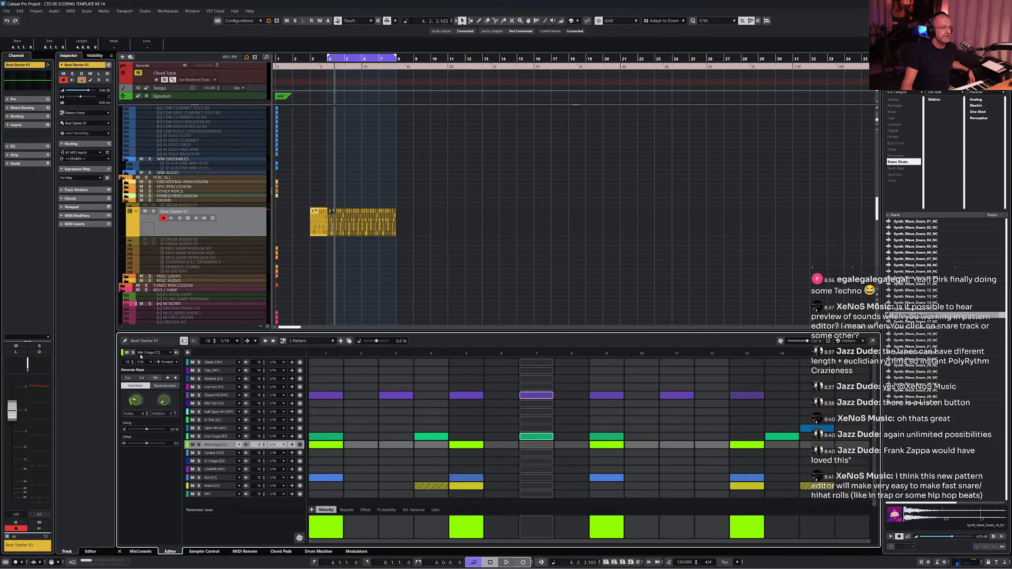
{"action": "left_click_drag", "start_coordinate": [140, 359], "coordinate": [141, 394]}
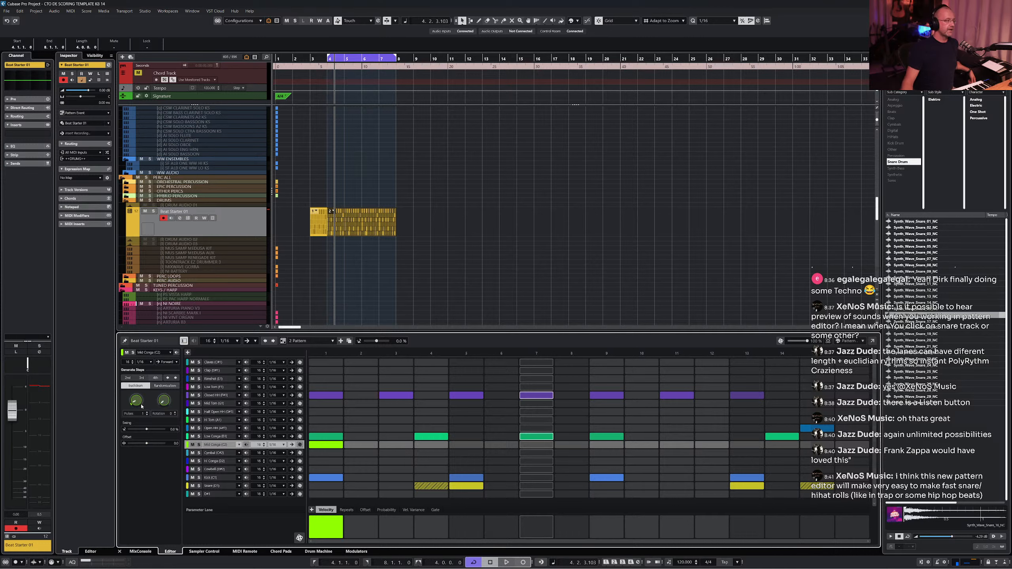
{"action": "left_click_drag", "start_coordinate": [143, 400], "coordinate": [143, 399]}
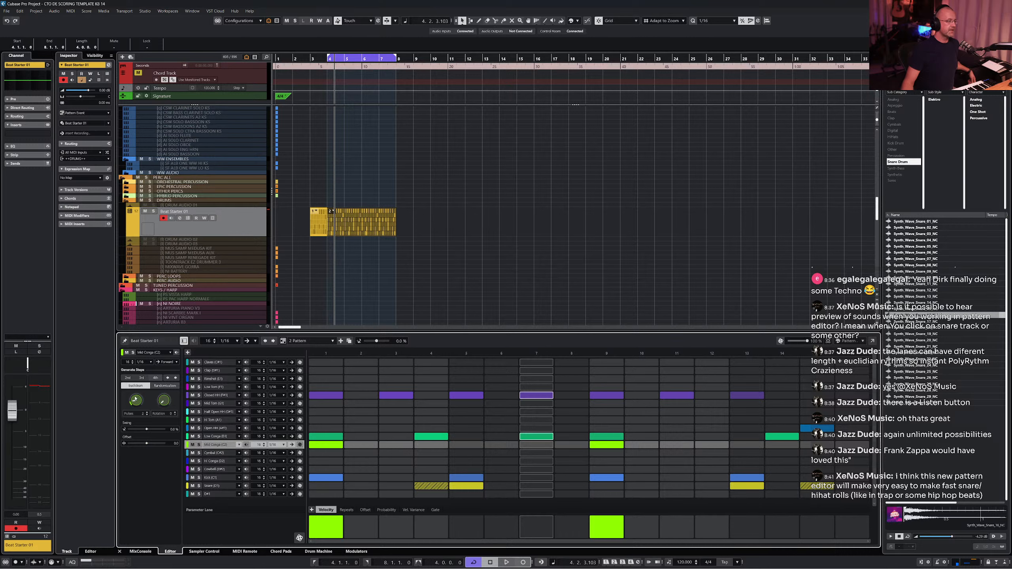
{"action": "left_click_drag", "start_coordinate": [136, 399], "coordinate": [138, 396]}
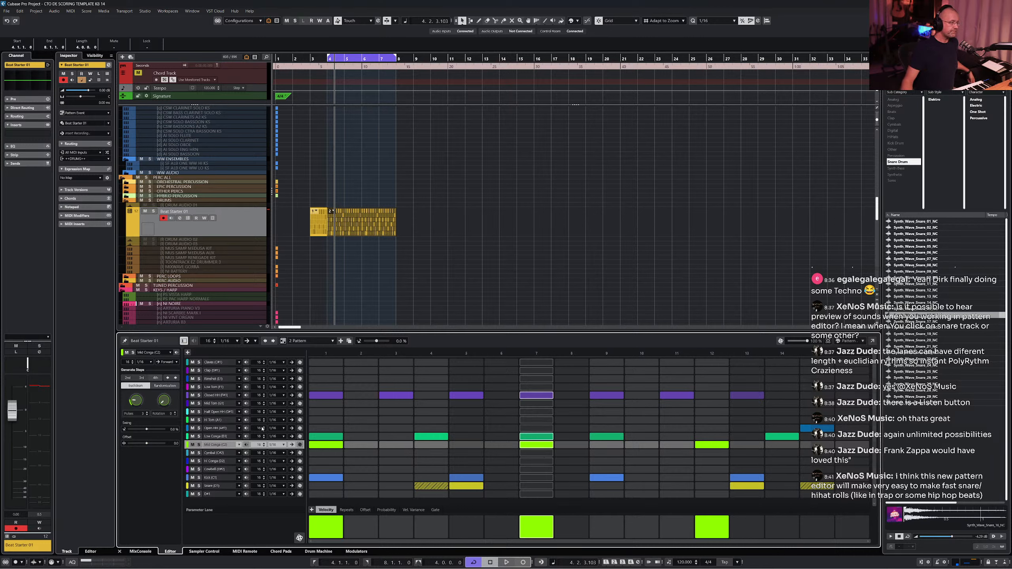
{"action": "left_click_drag", "start_coordinate": [139, 400], "coordinate": [142, 386]}
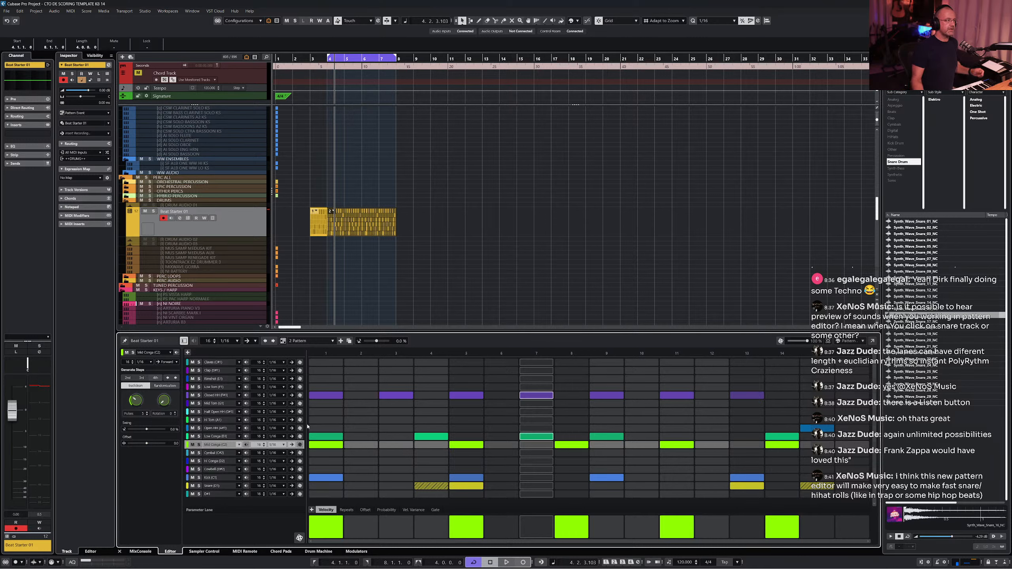
{"action": "key", "text": "space"}
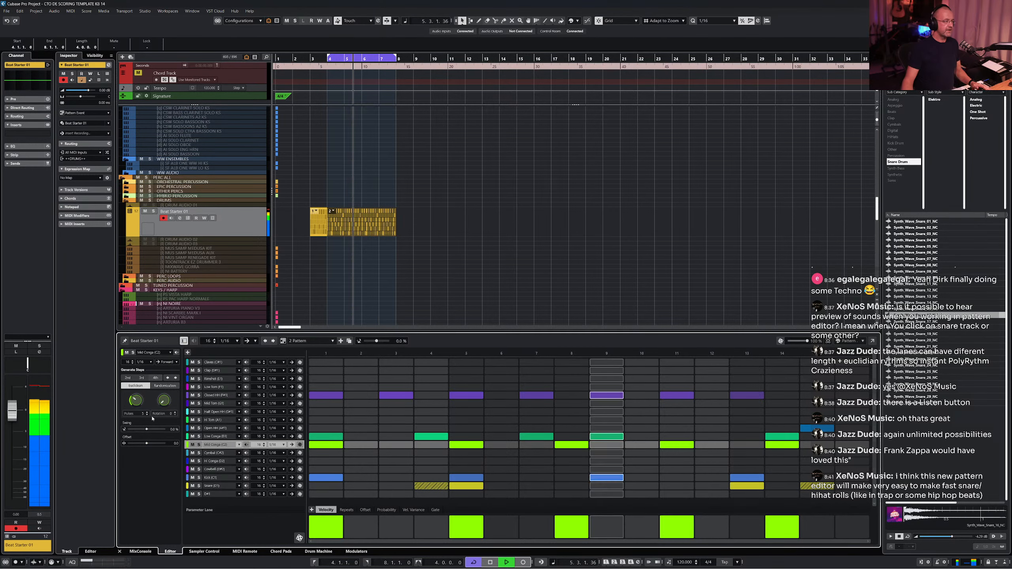
- Adjust the Mid Conga Euclidean pulses again while starting and stopping playback
{"action": "left_click_drag", "start_coordinate": [135, 398], "coordinate": [136, 394]}
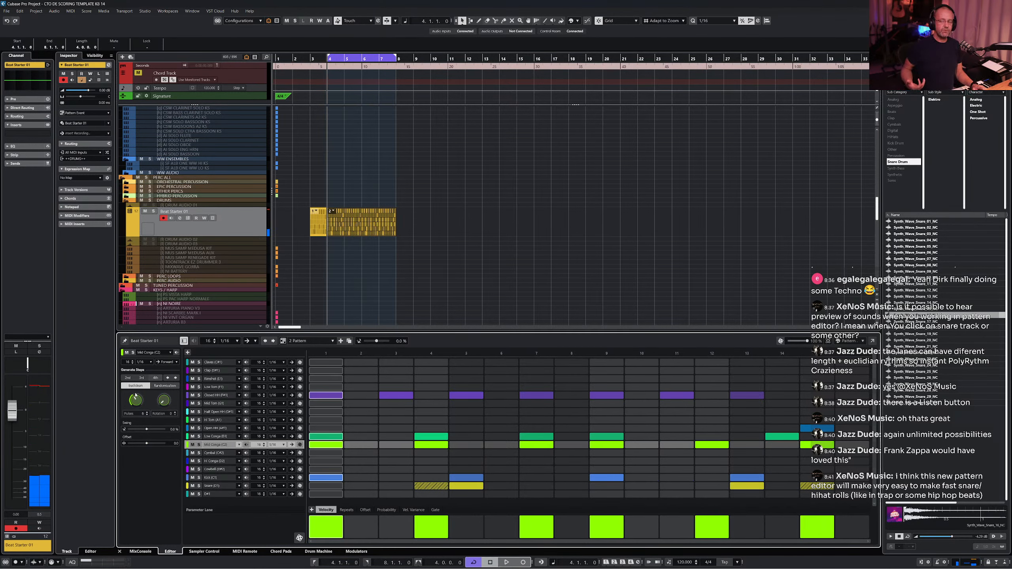
{"action": "key", "text": "space"}
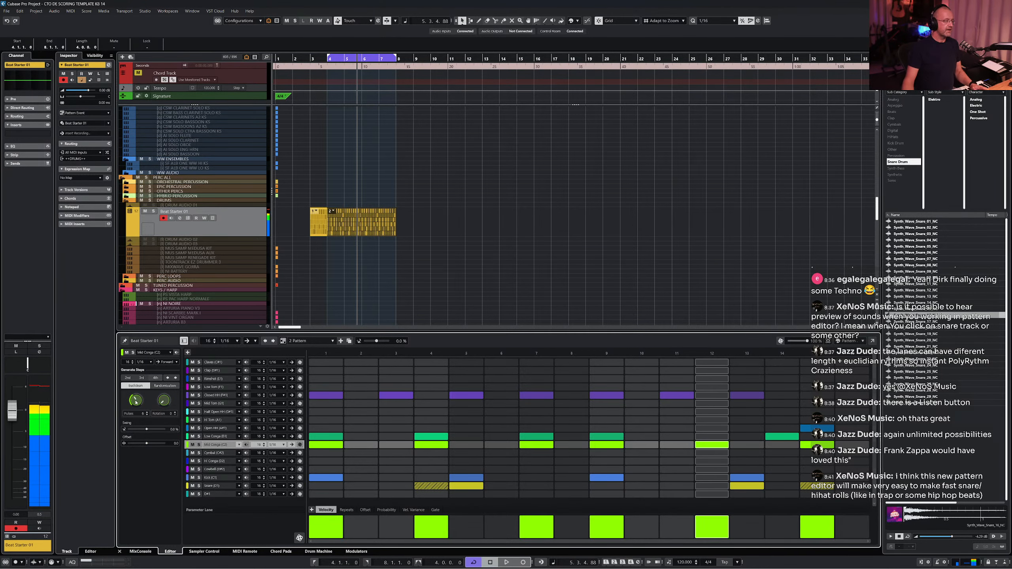
{"action": "left_click_drag", "start_coordinate": [138, 395], "coordinate": [132, 397]}
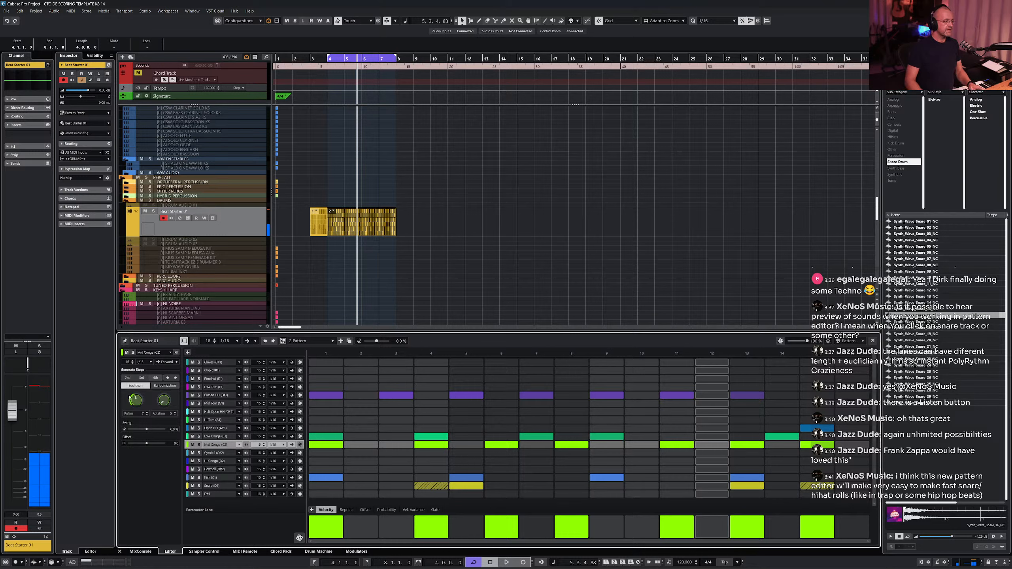
{"action": "key", "text": "space"}
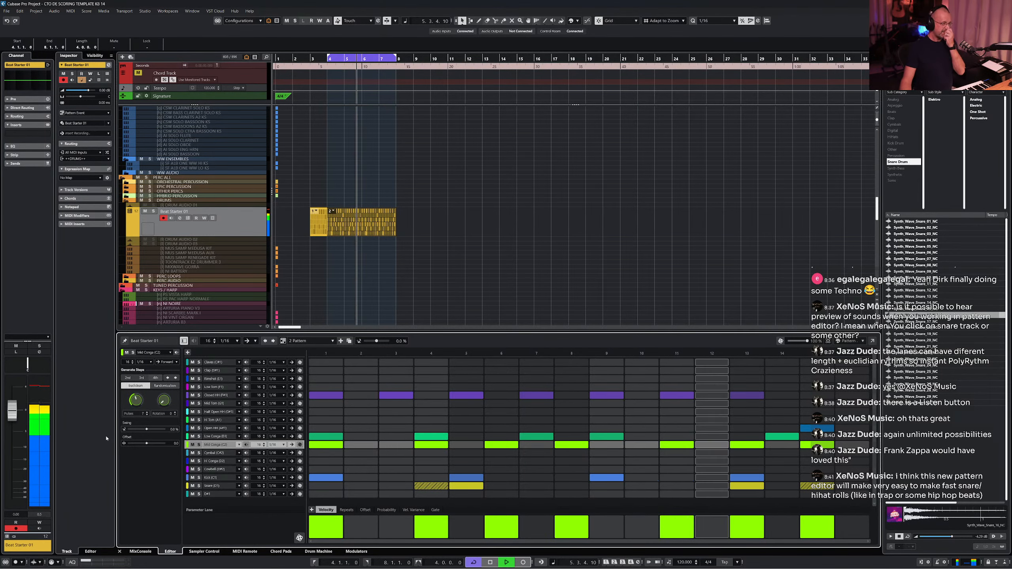
- Generate a Euclidean pattern on the Hi Conga lane, play it, and adjust its rotation
{"action": "left_click", "coordinate": [217, 463]}
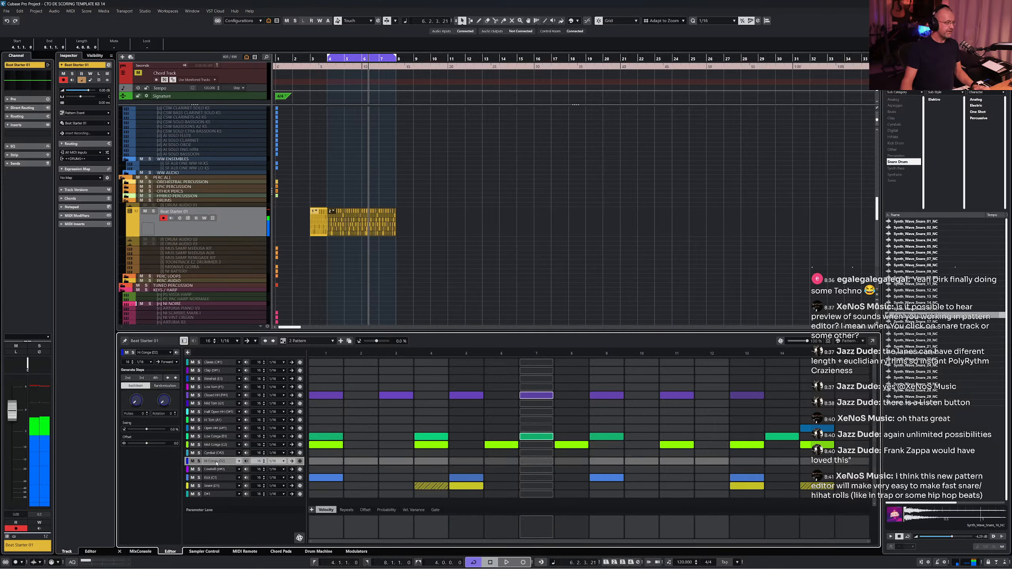
{"action": "left_click_drag", "start_coordinate": [136, 403], "coordinate": [137, 354]}
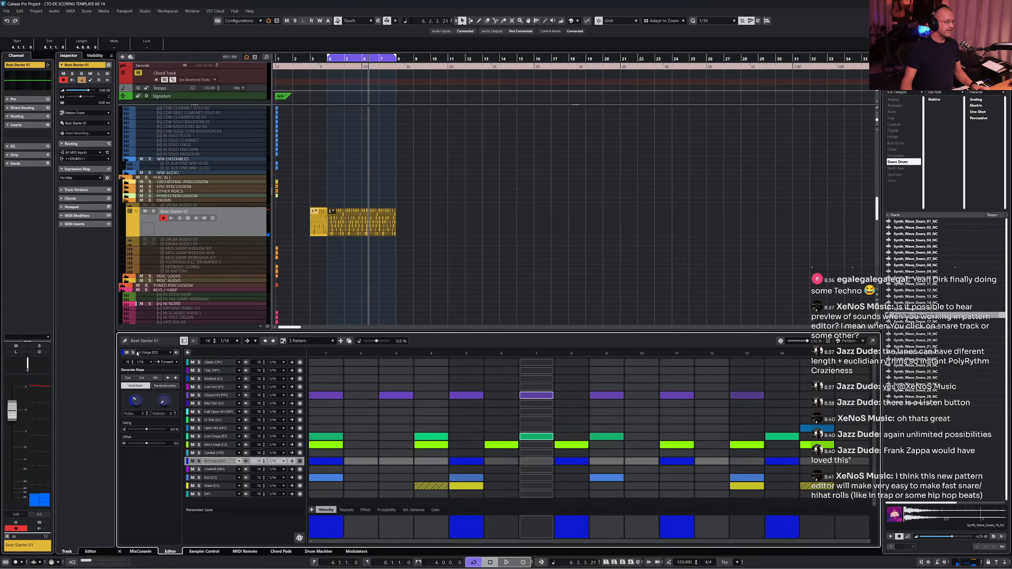
{"action": "key", "text": "space"}
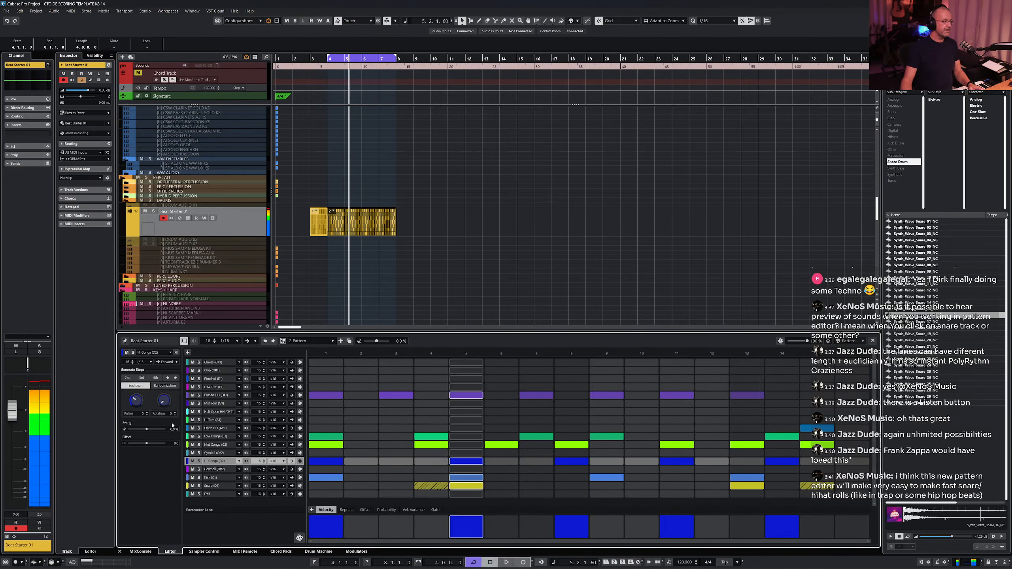
{"action": "left_click_drag", "start_coordinate": [162, 396], "coordinate": [162, 384]}
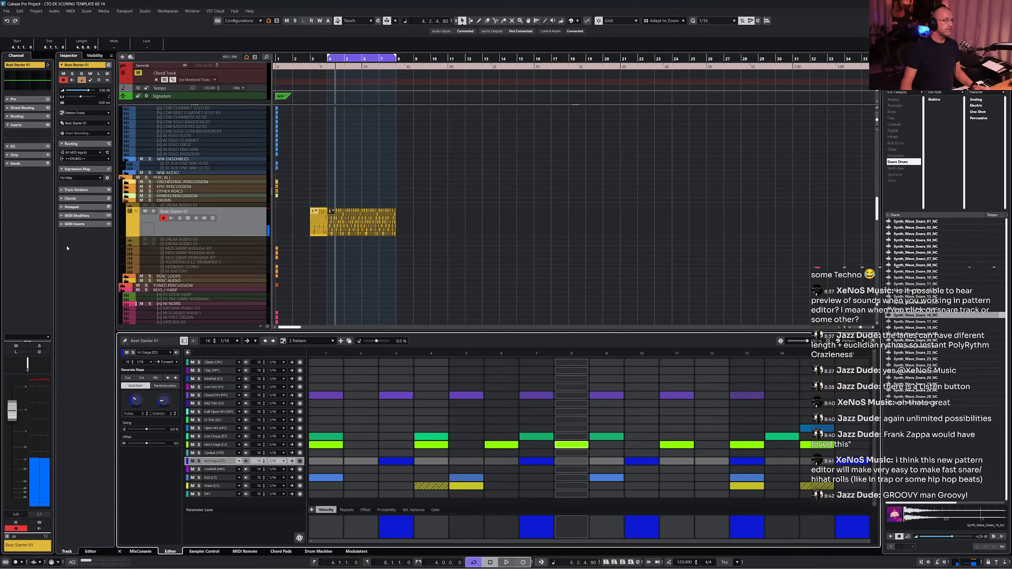
- Expand the channel's EQ section in the inspector and play the pattern
{"action": "left_click", "coordinate": [23, 100]}
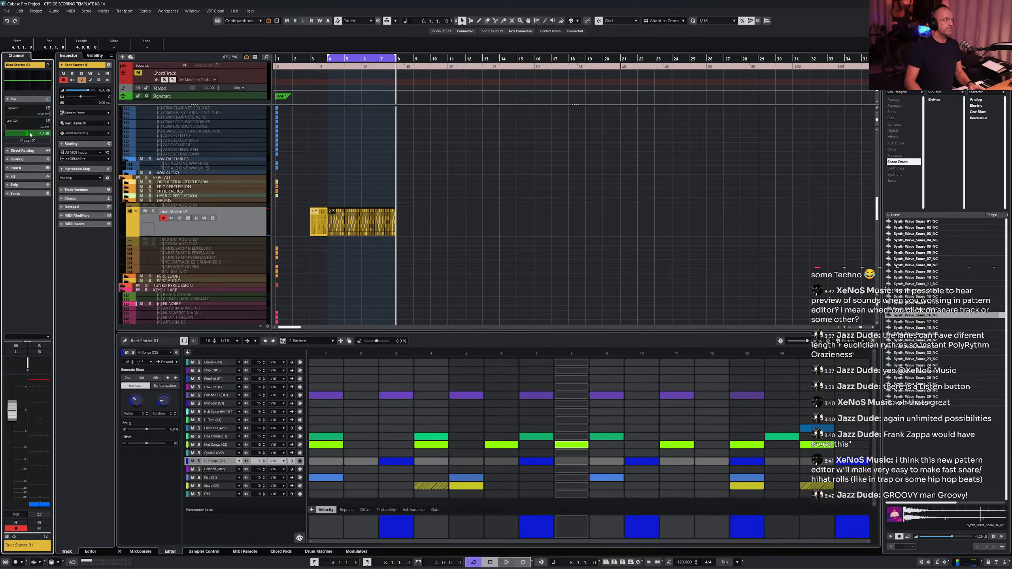
{"action": "key", "text": "space"}
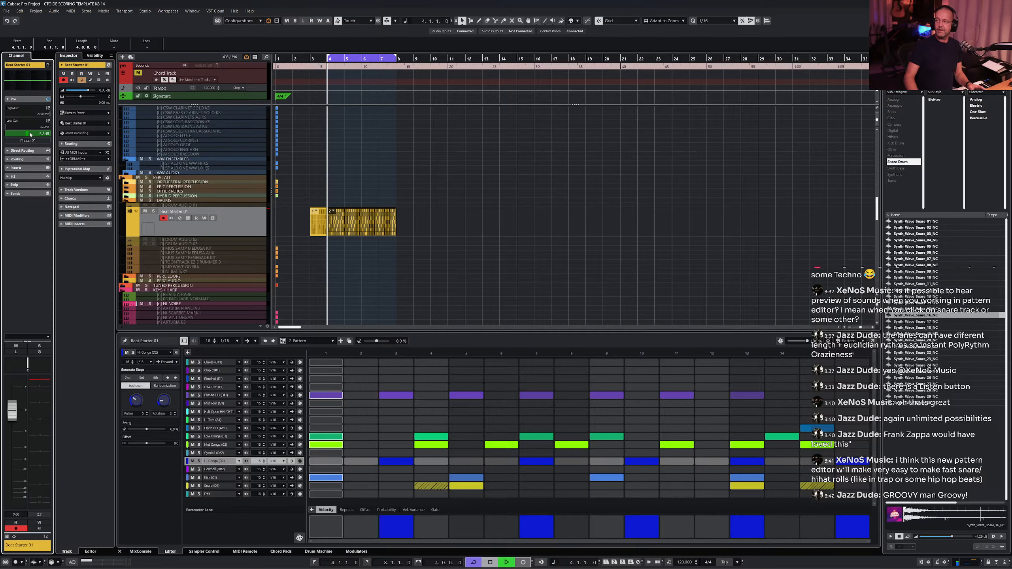
{"action": "key", "text": "space"}
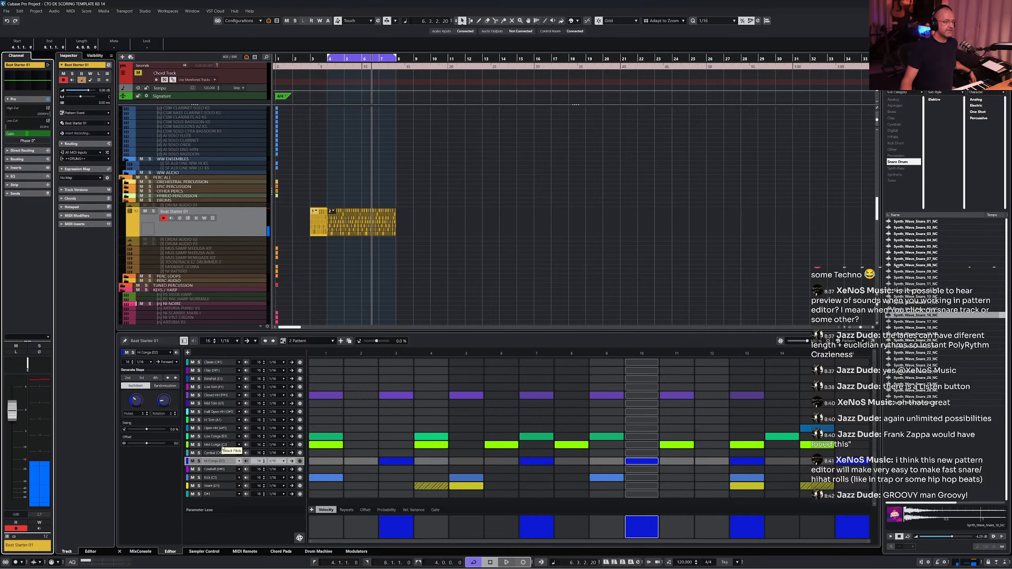
- Draw reduced step probabilities across the Mid Conga lane
{"action": "left_click", "coordinate": [222, 445]}
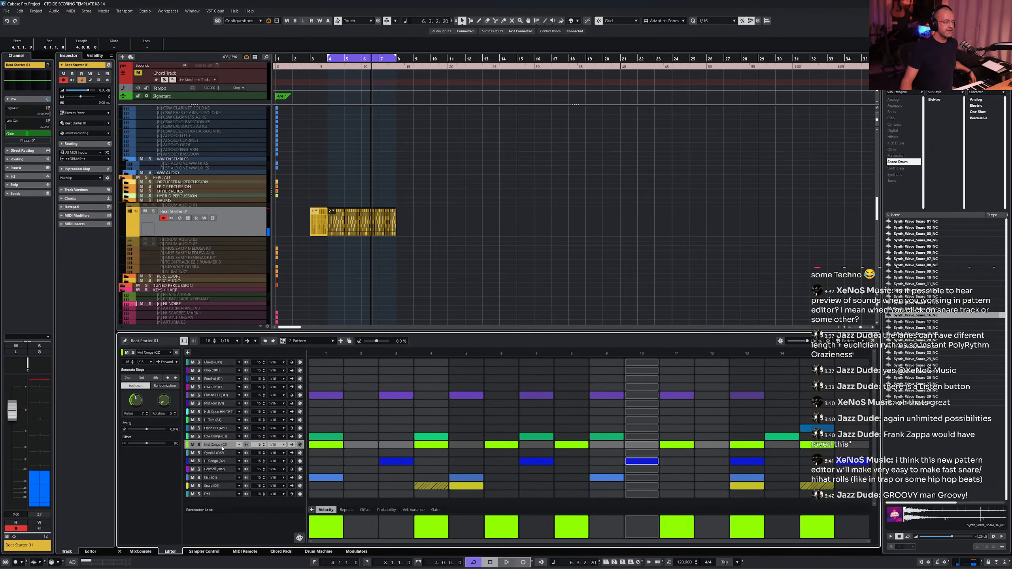
{"action": "left_click", "coordinate": [385, 511]}
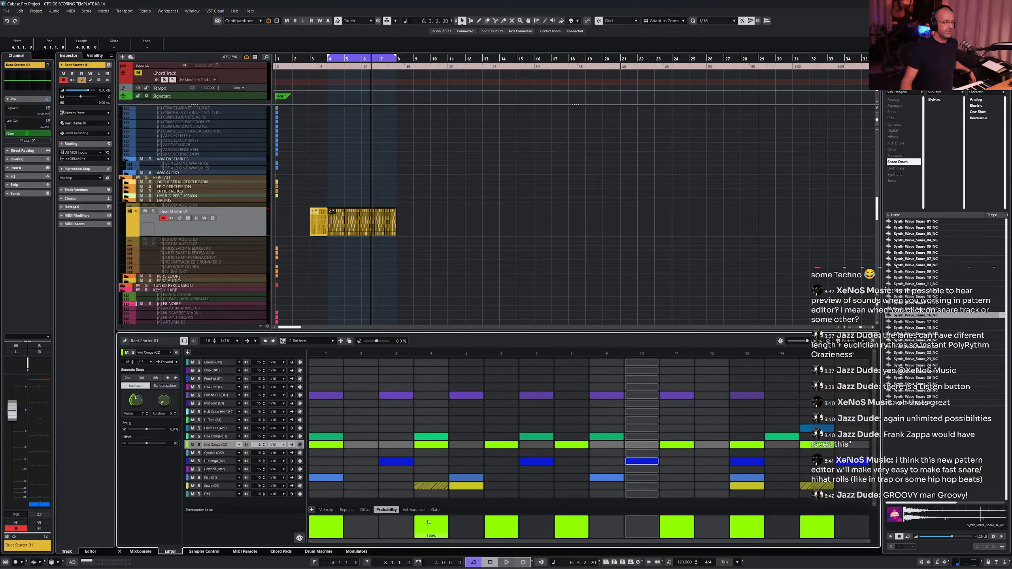
{"action": "left_click_drag", "start_coordinate": [443, 526], "coordinate": [823, 525]}
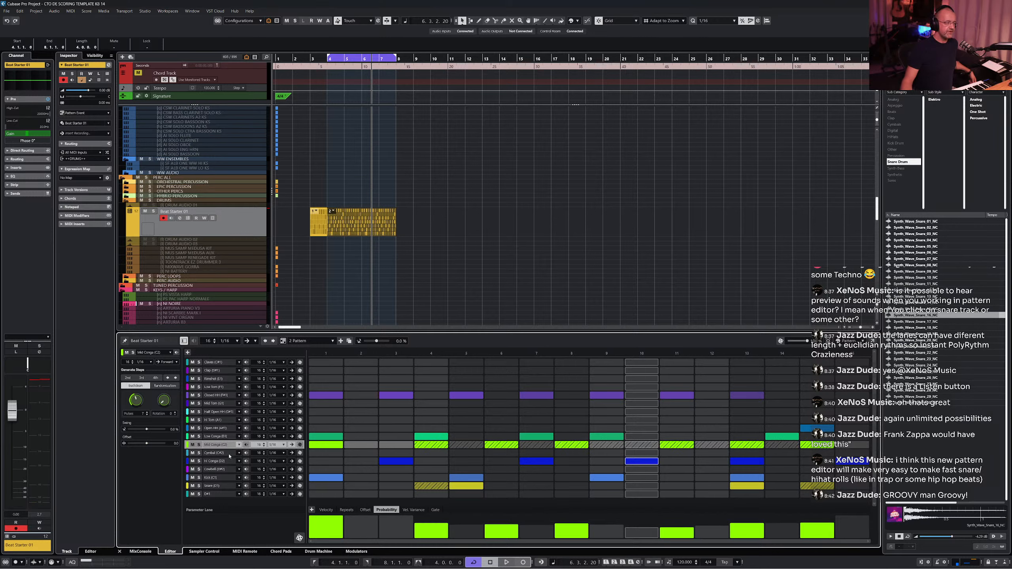
- Draw reduced step probabilities across the Hi Conga lane and play the pattern
{"action": "left_click", "coordinate": [216, 462]}
{"action": "mouse_move", "coordinate": [395, 526]}
{"action": "left_mouse_down"}
{"action": "mouse_move", "coordinate": [713, 532]}
{"action": "mouse_move", "coordinate": [854, 516]}
{"action": "left_mouse_up"}
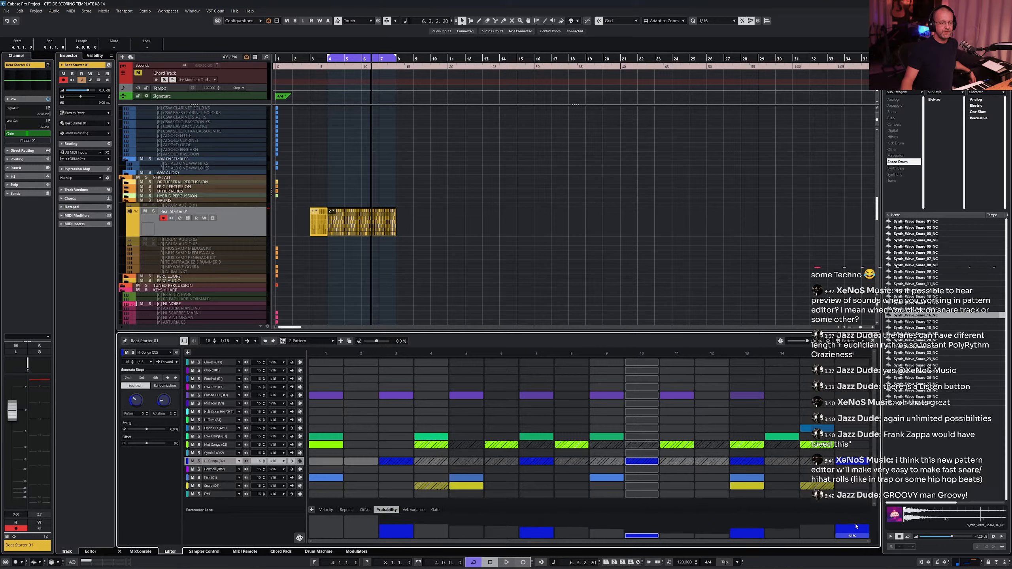
{"action": "key", "text": "space"}
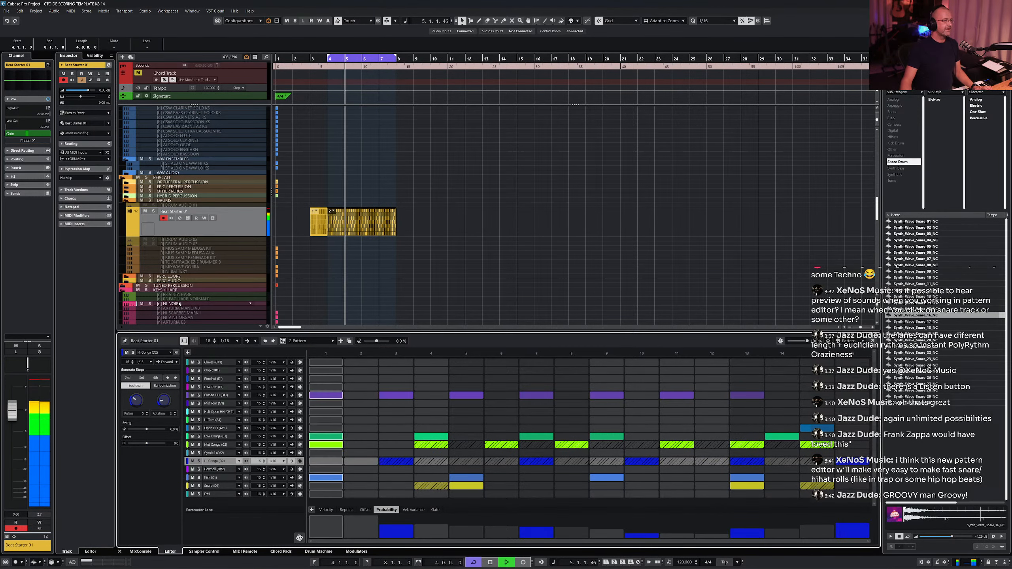
- Select the NI Scarbee Mark I track in the project and enlarge the pattern editor zone
{"action": "left_click", "coordinate": [178, 304]}
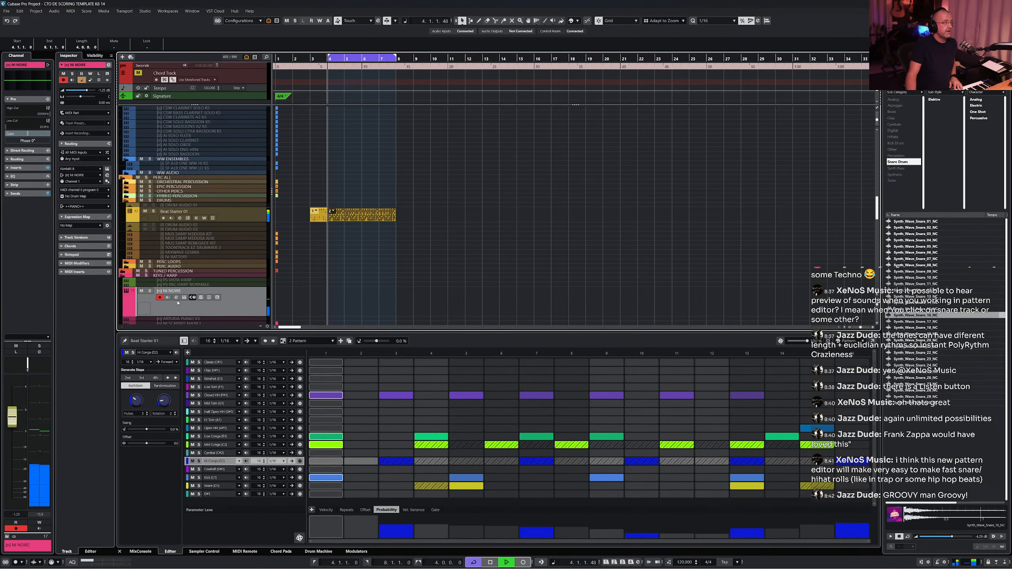
{"action": "right_click", "coordinate": [177, 303]}
{"action": "left_click", "coordinate": [129, 311]}
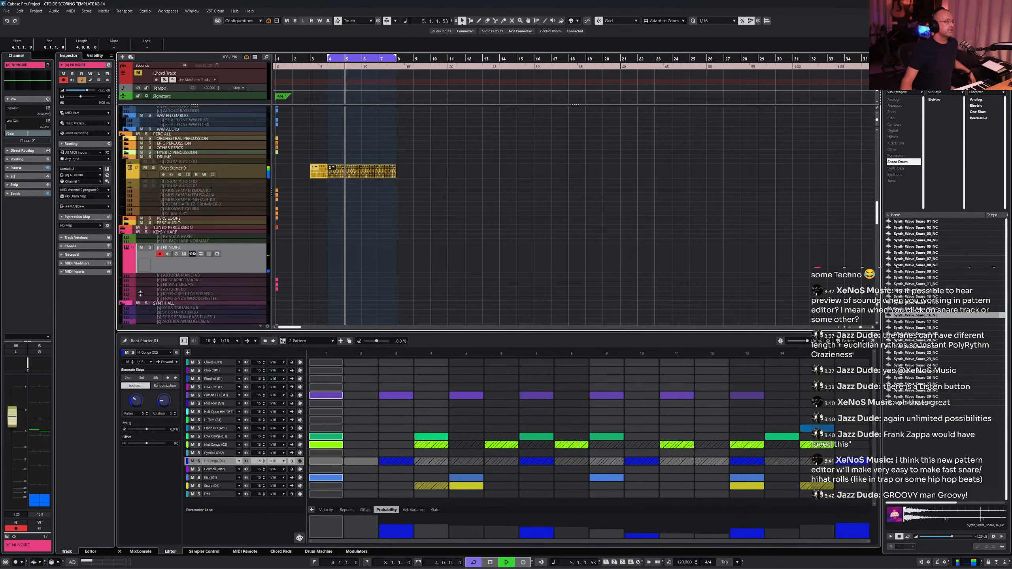
{"action": "scroll", "coordinate": [179, 224], "scroll_direction": "down", "scroll_amount": 5}
{"action": "left_click", "coordinate": [179, 194]}
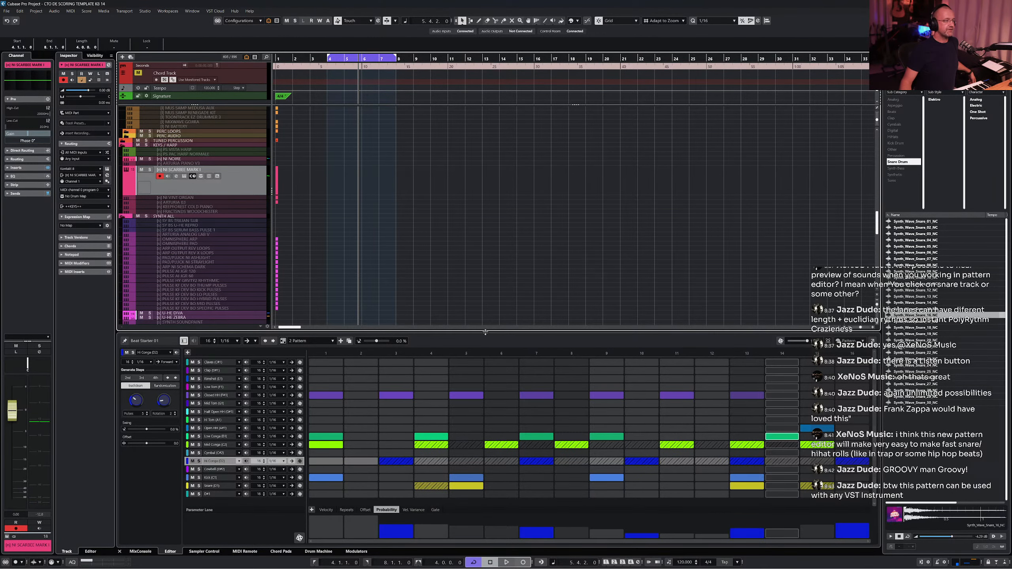
{"action": "left_click_drag", "start_coordinate": [485, 332], "coordinate": [487, 268]}
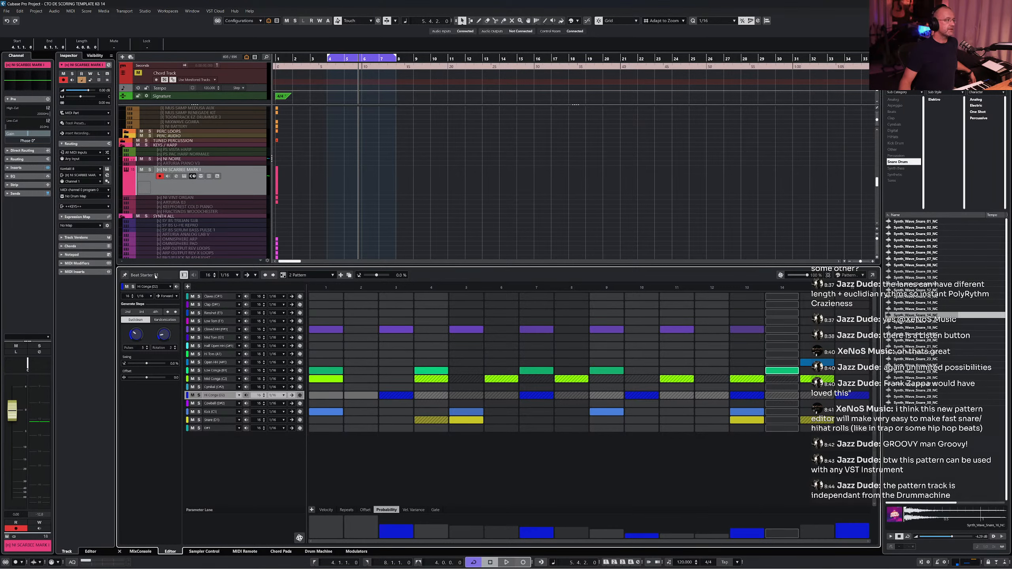
{"action": "scroll", "coordinate": [186, 199], "scroll_direction": "up", "scroll_amount": 5}
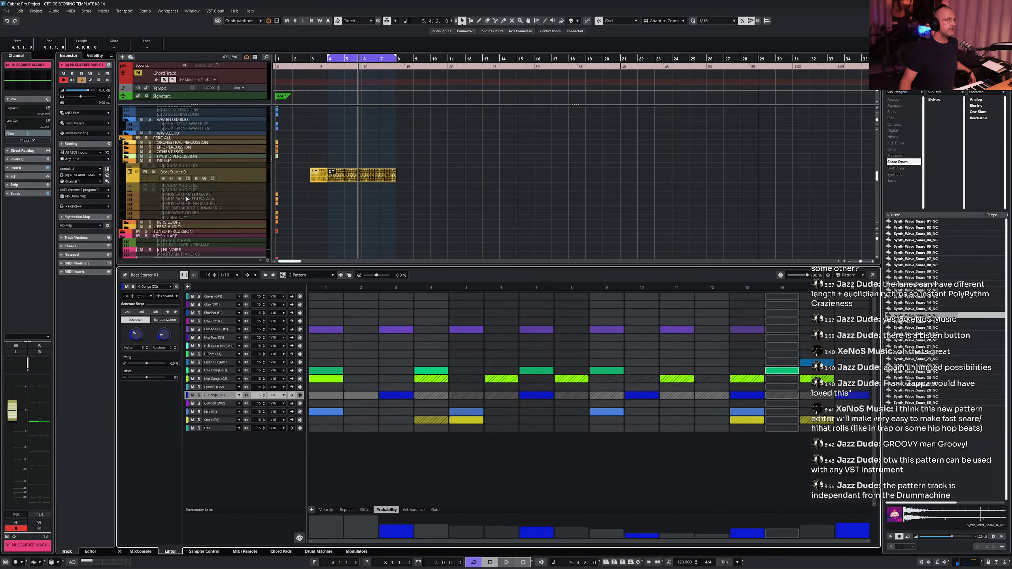
- Select the Beat Starter 01 drum track and show its Drum Machine in the lower zone
{"action": "left_click", "coordinate": [235, 180]}
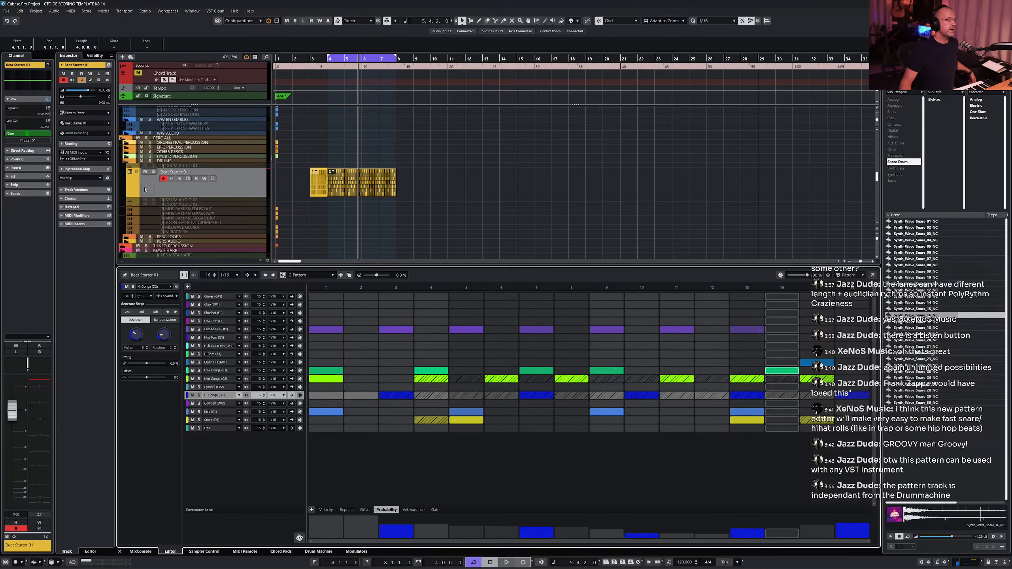
{"action": "left_click", "coordinate": [319, 552]}
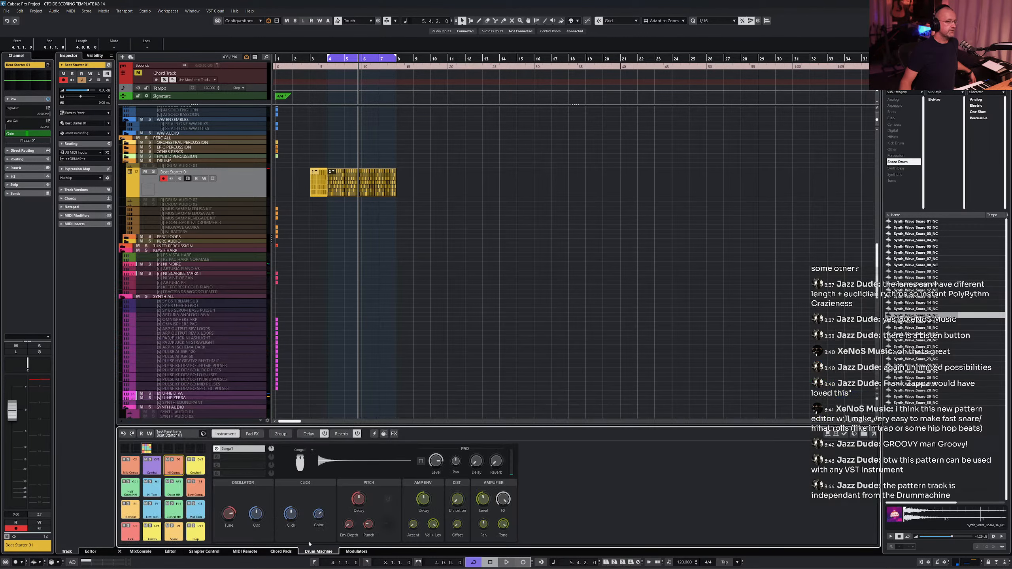
- Load the Beat Starter 02 kit preset into Drum Machine and play the project from the start
{"action": "left_click", "coordinate": [175, 435]}
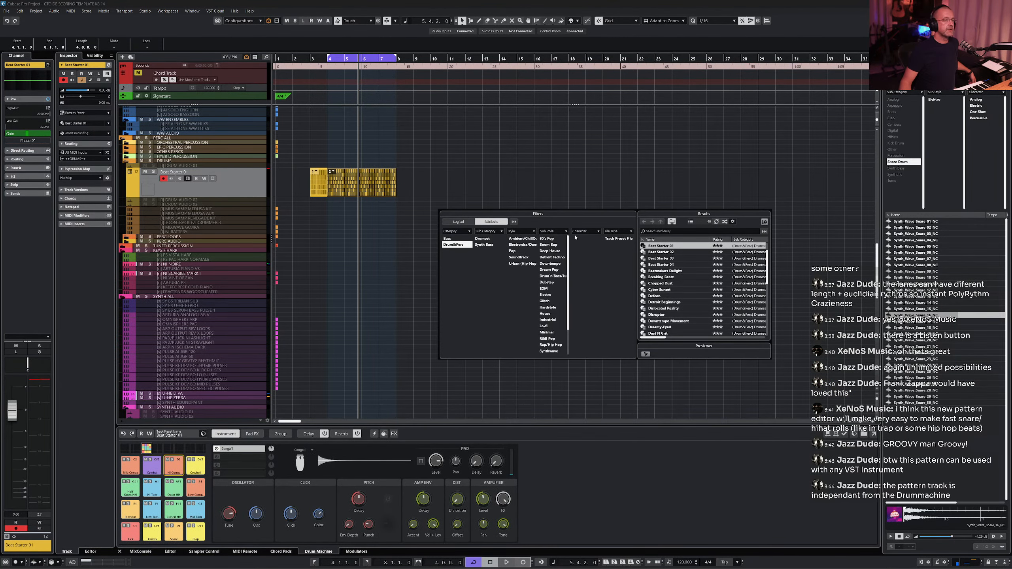
{"action": "double_click", "coordinate": [675, 261]}
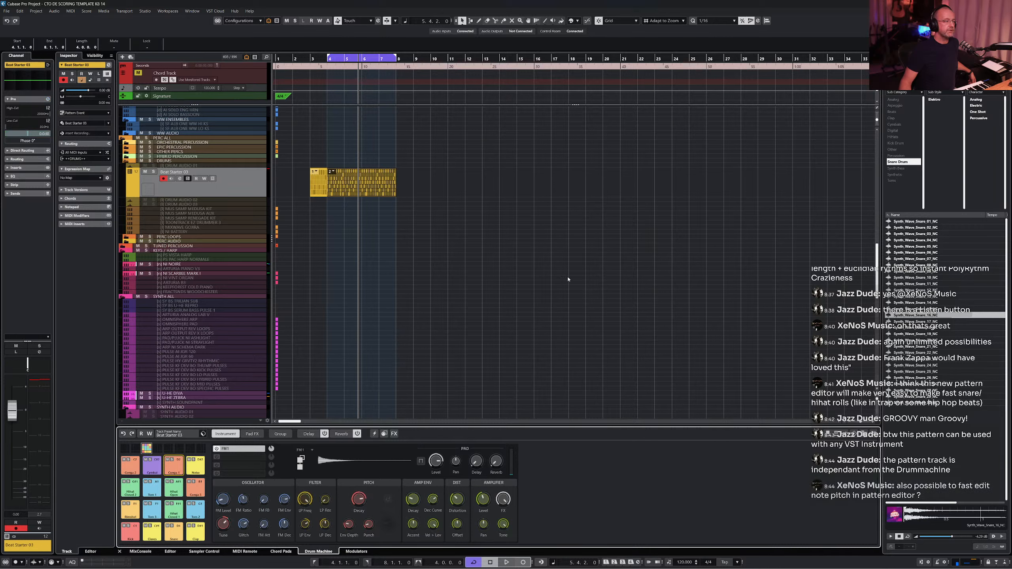
{"action": "key", "text": "KP_1"}
{"action": "key", "text": "space"}
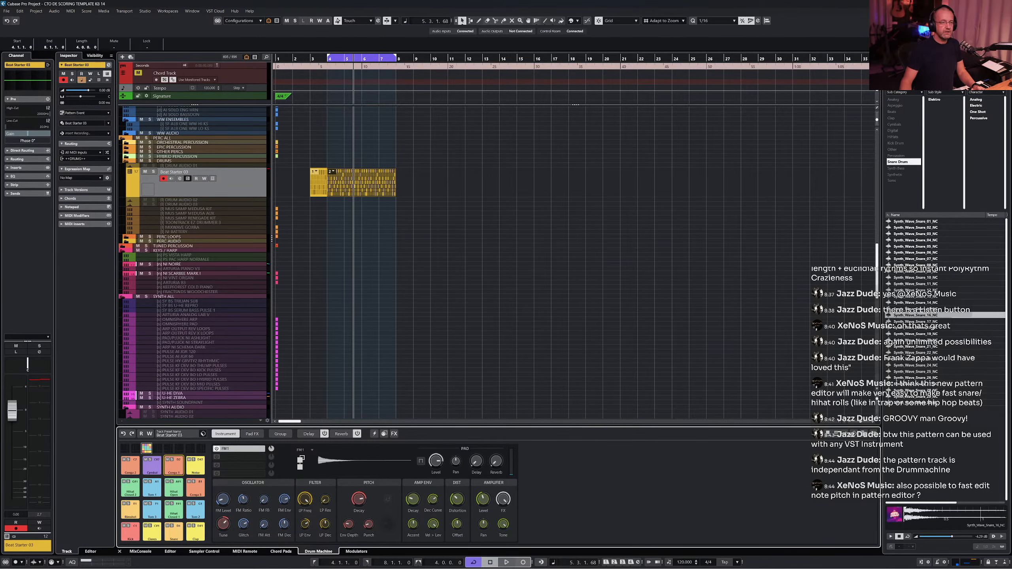
- Open Drum Machine in a floating window, load the Beat Starter 04 kit and play it briefly
{"action": "left_click", "coordinate": [874, 433]}
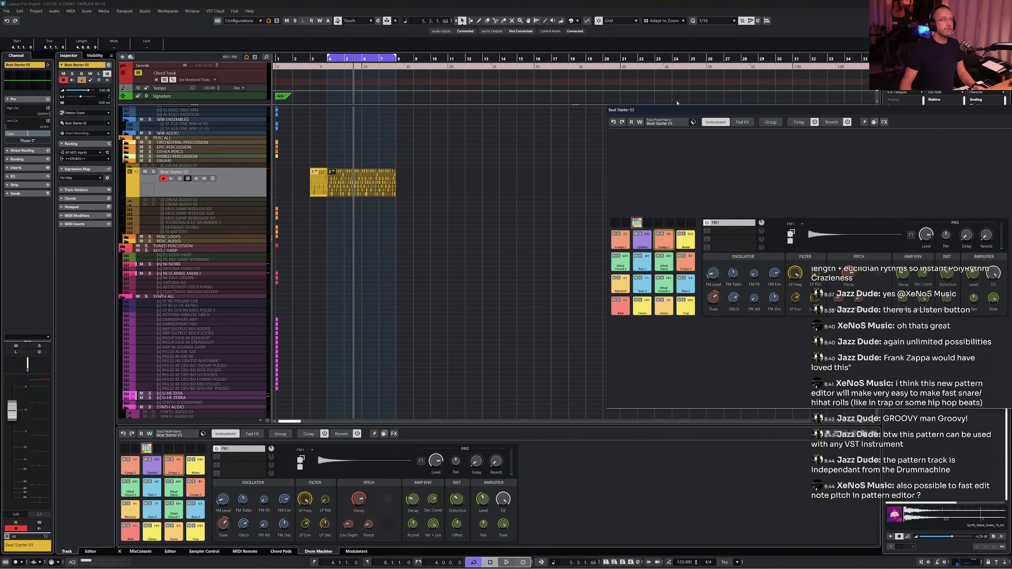
{"action": "left_click_drag", "start_coordinate": [679, 112], "coordinate": [244, 105]}
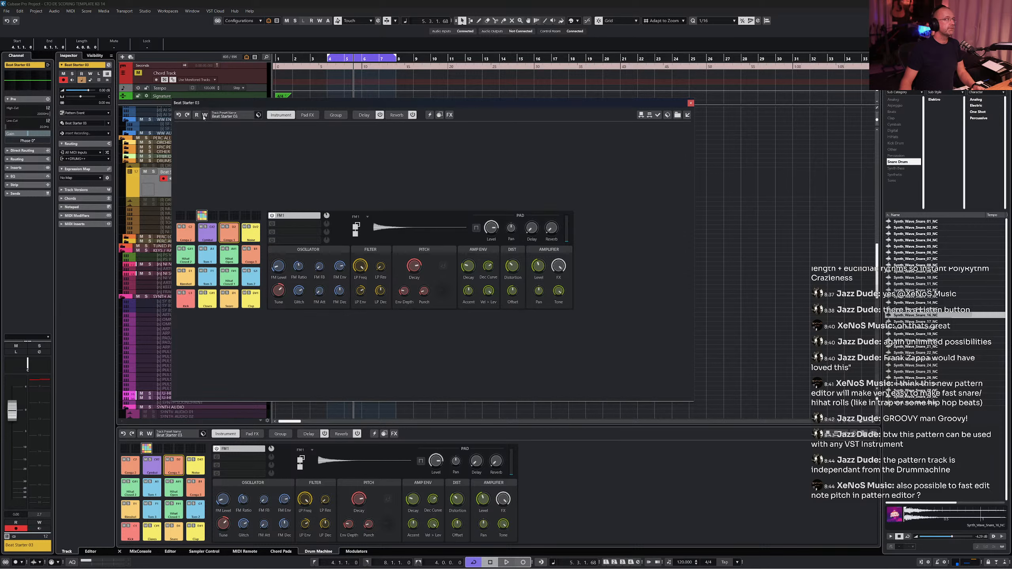
{"action": "left_click", "coordinate": [238, 116]}
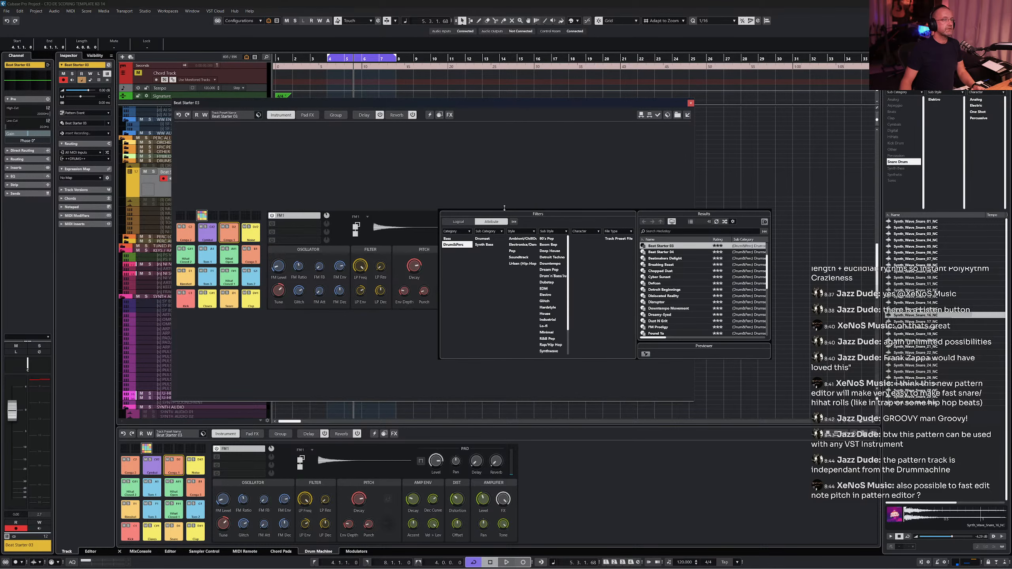
{"action": "double_click", "coordinate": [643, 252]}
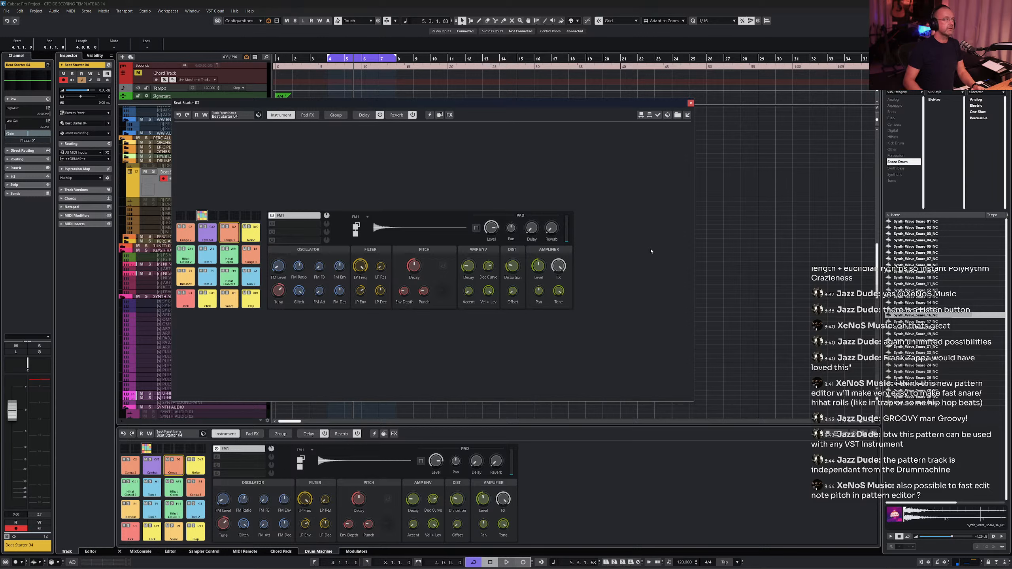
{"action": "key", "text": "space"}
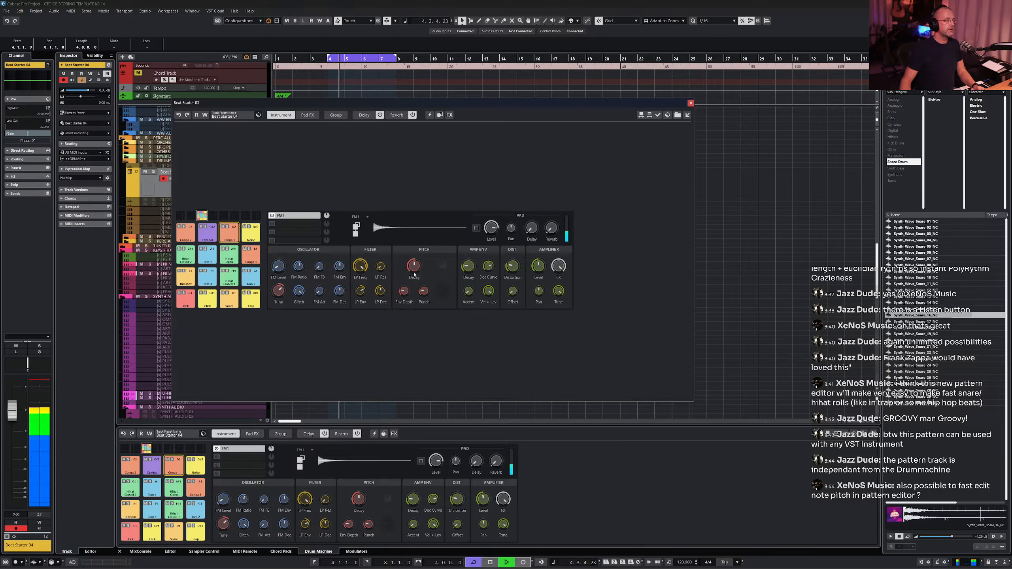
{"action": "key", "text": "space"}
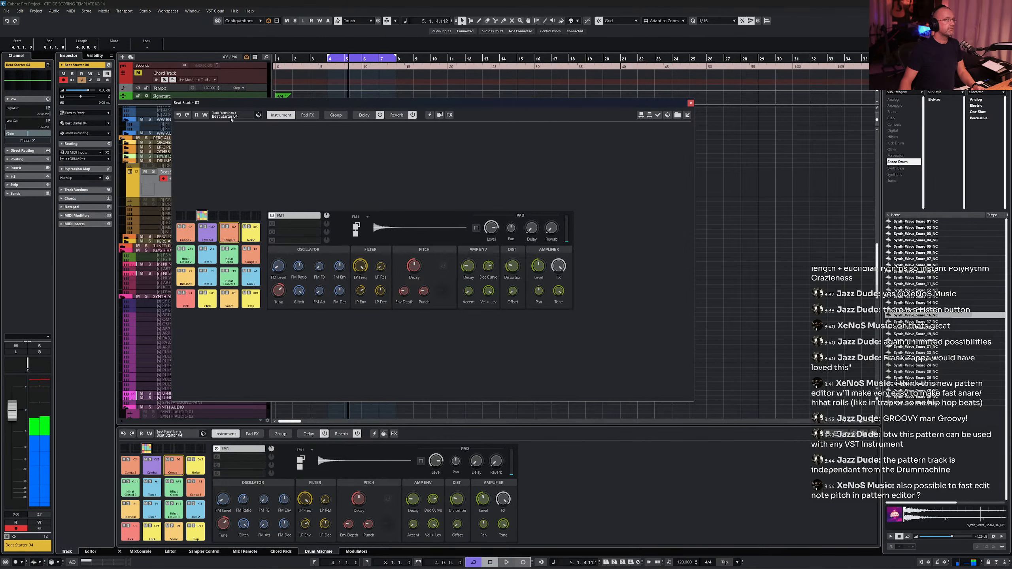
- Load the Chopped Dust kit preset, play the pattern, and close the floating Drum Machine window
{"action": "left_click", "coordinate": [232, 117]}
{"action": "double_click", "coordinate": [649, 265]}
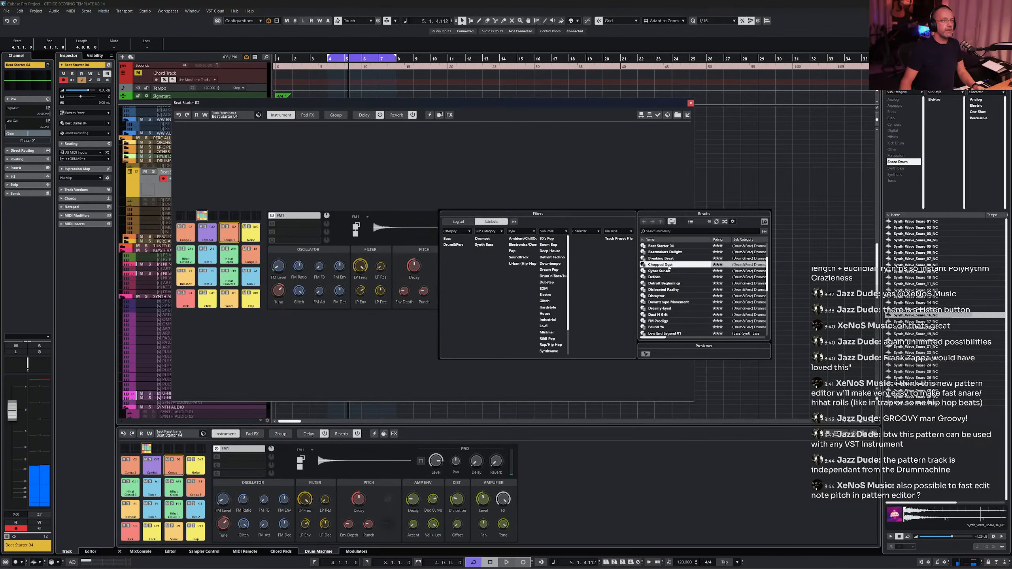
{"action": "key", "text": "space"}
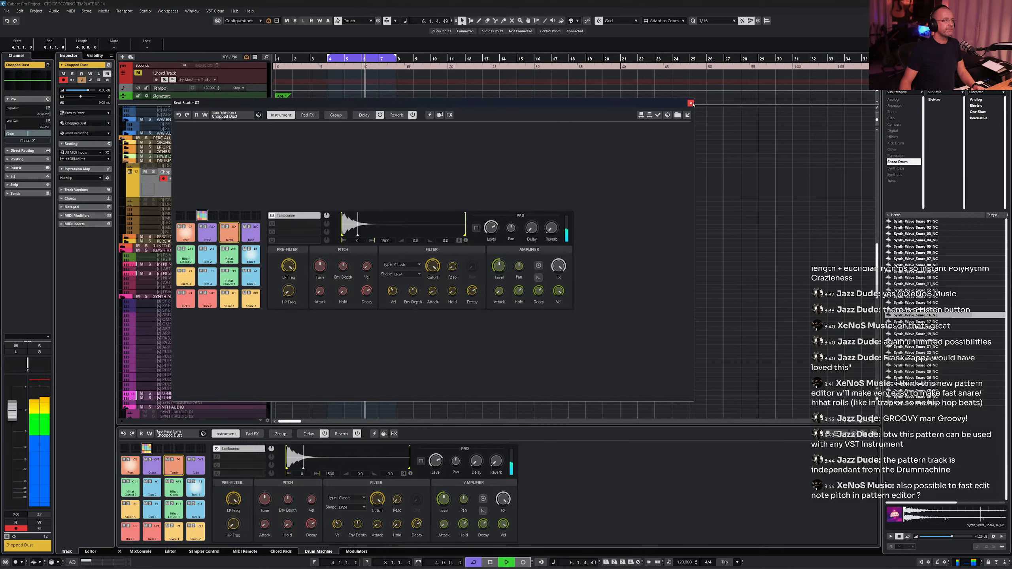
{"action": "left_click", "coordinate": [691, 104]}
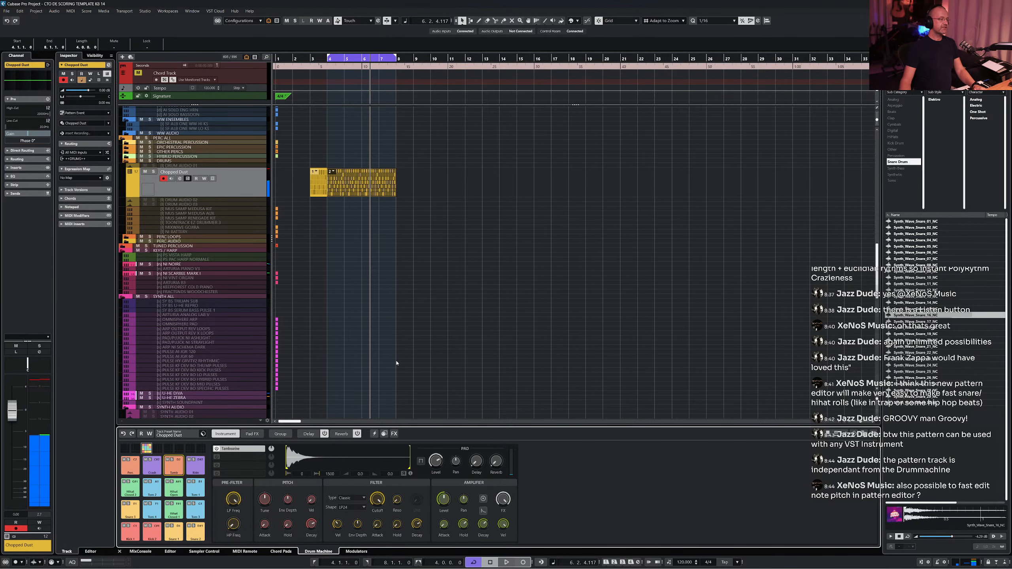
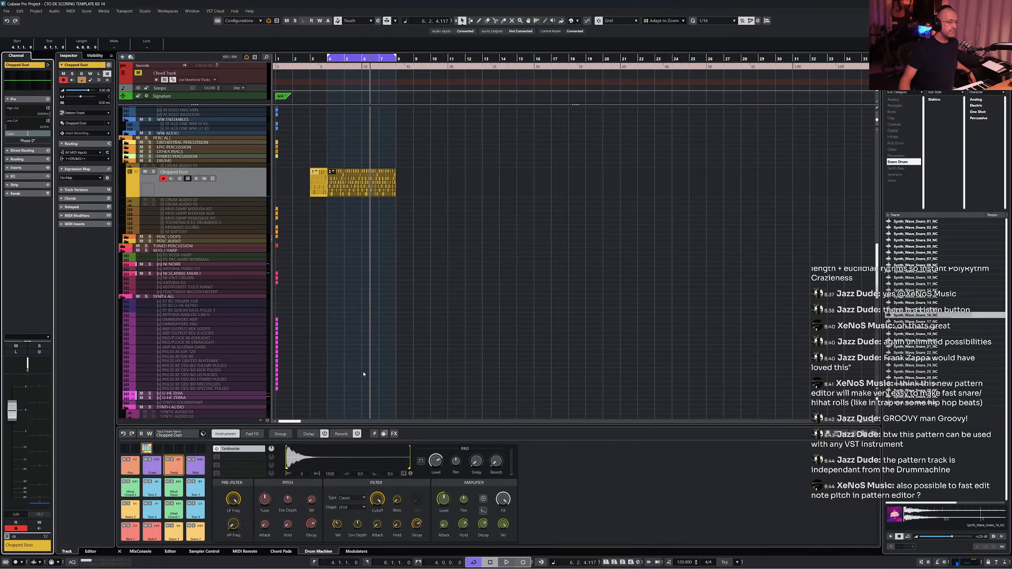
- Open the Chopped Dust pattern in the pattern editor and show the Velocity parameter lane
{"action": "double_click", "coordinate": [335, 191]}
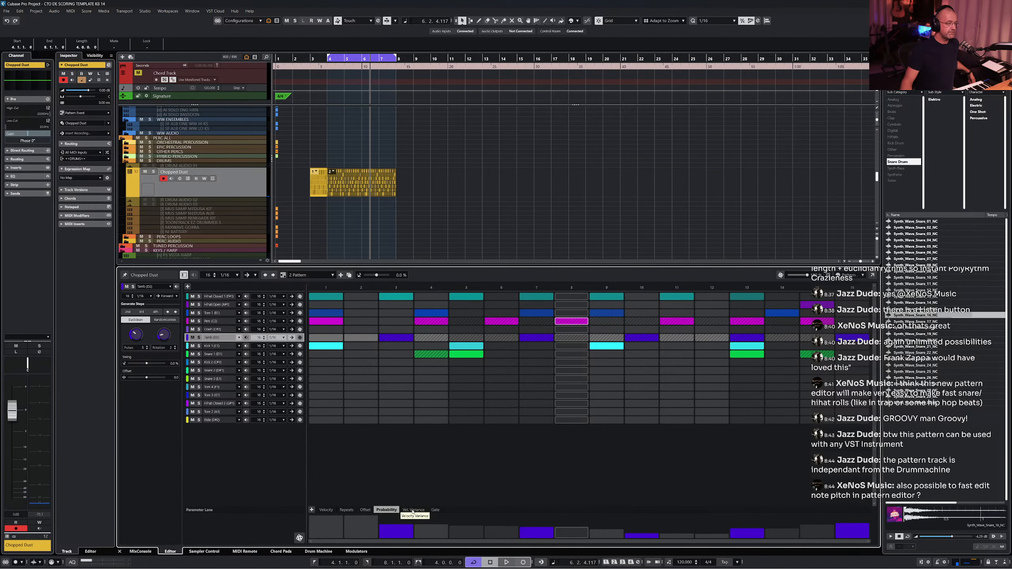
{"action": "left_click", "coordinate": [413, 511]}
{"action": "left_click", "coordinate": [325, 510]}
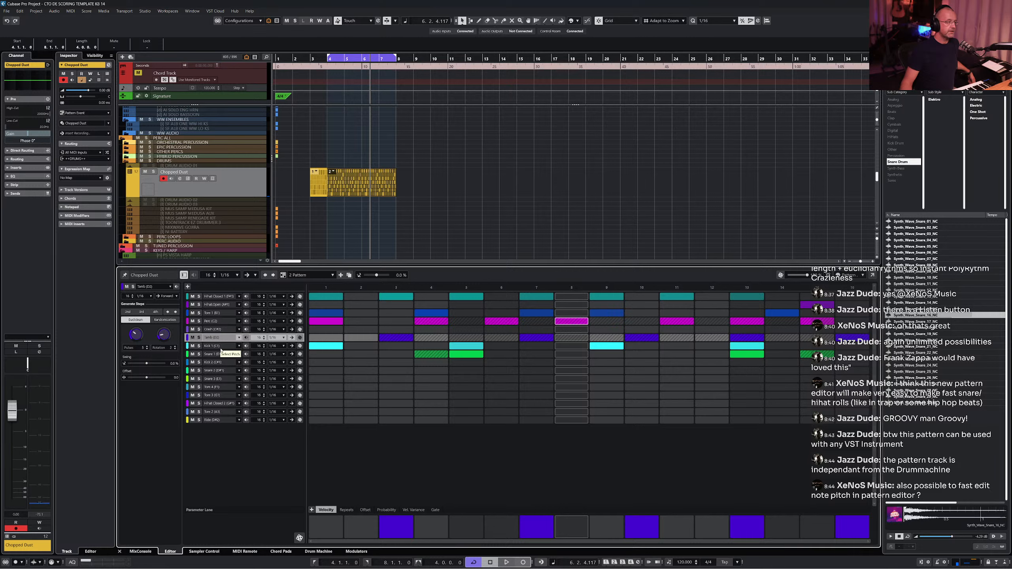
- Fill every step of the Hihat Closed 1 lane across the whole pattern
{"action": "left_click", "coordinate": [211, 297]}
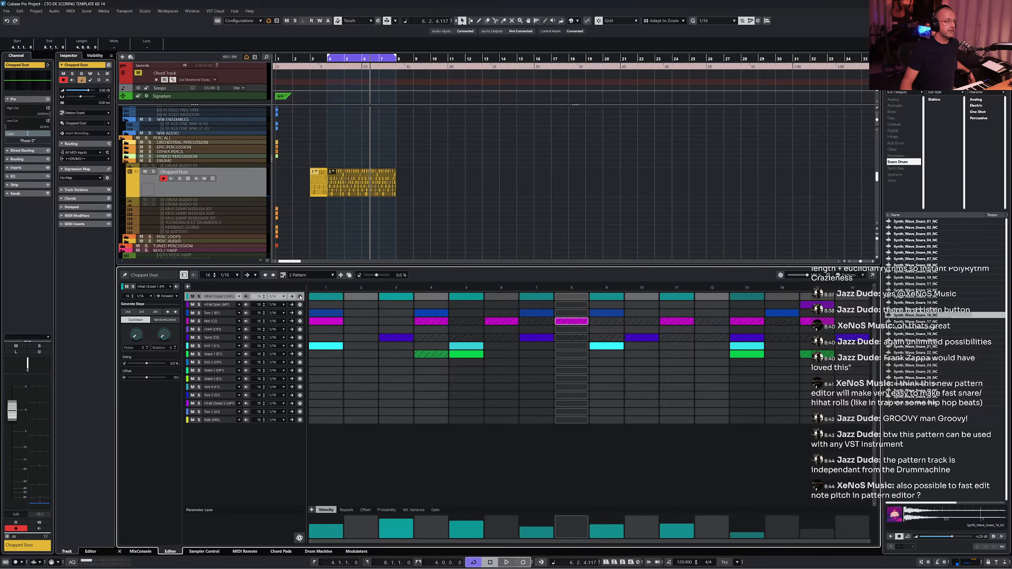
{"action": "left_click", "coordinate": [300, 297]}
{"action": "left_click", "coordinate": [301, 297]}
{"action": "left_click", "coordinate": [300, 296]}
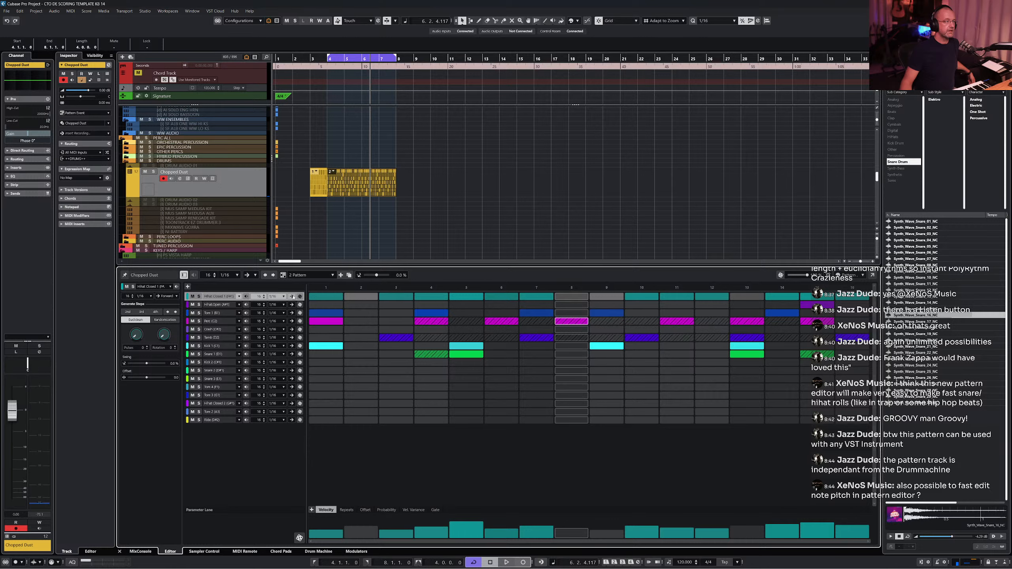
{"action": "left_click_drag", "start_coordinate": [358, 299], "coordinate": [915, 286]}
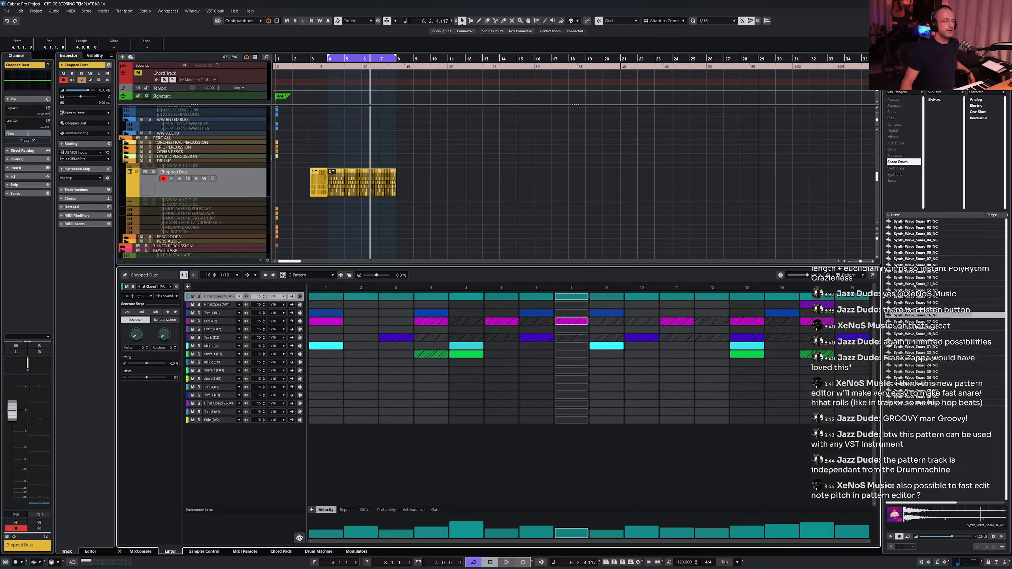
- Randomize the hi-hat step velocities and play the pattern back
{"action": "left_click", "coordinate": [299, 538]}
{"action": "left_click", "coordinate": [299, 538]}
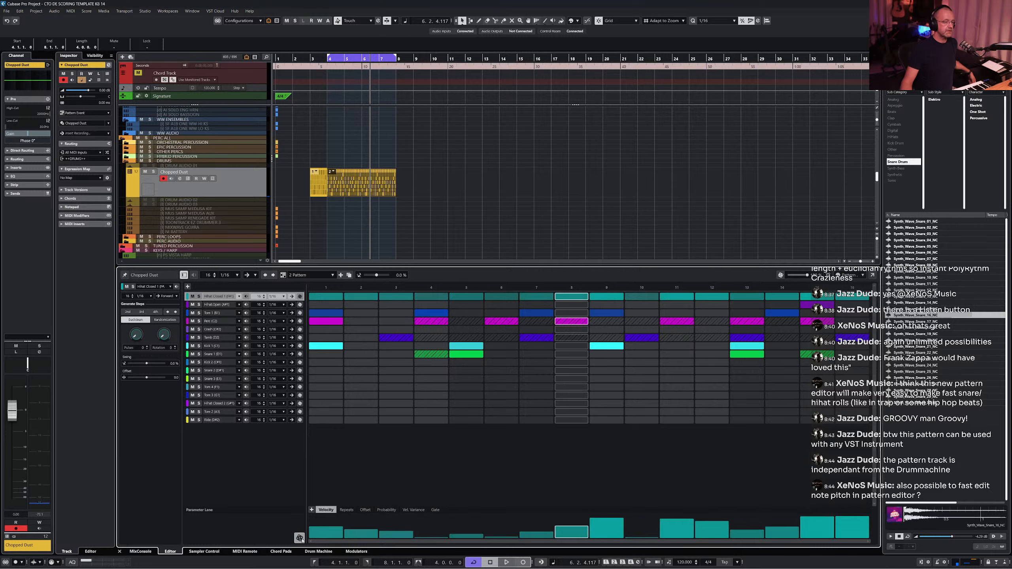
{"action": "left_click", "coordinate": [300, 538]}
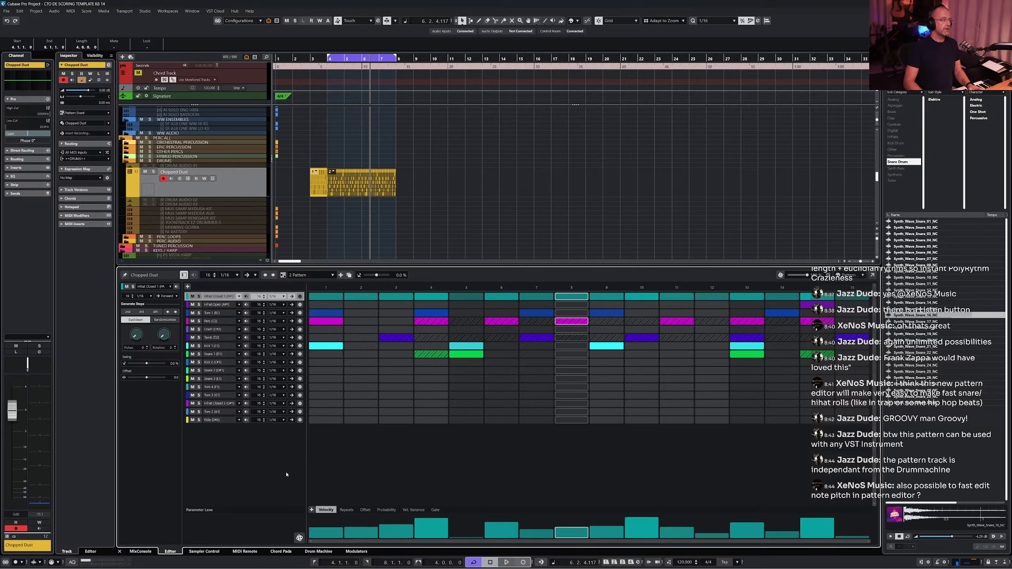
{"action": "key", "text": "space"}
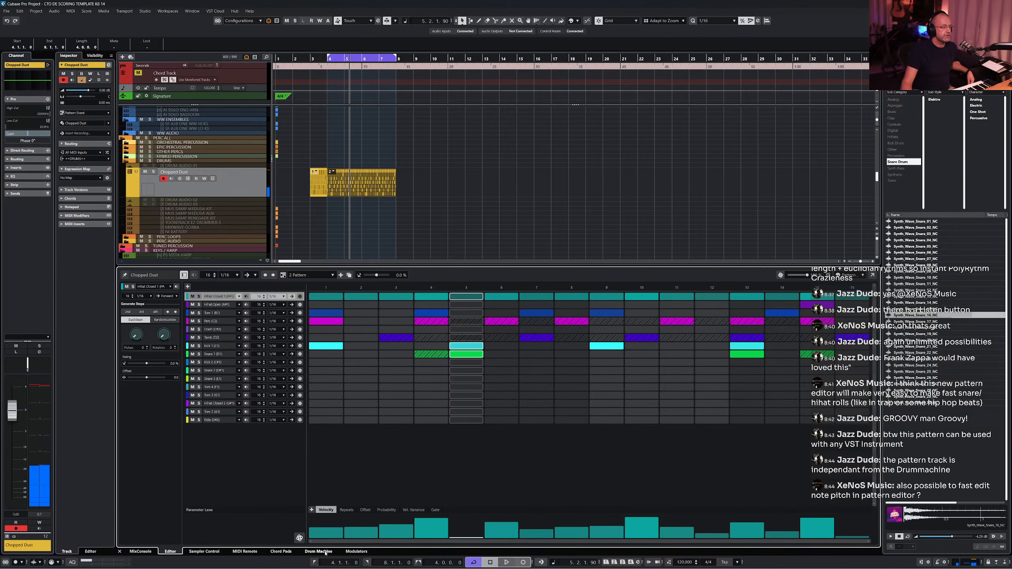
- Assign the Hihat Closed 1 pad's Tune knob in the Drum Machine to pattern editor step automation
{"action": "left_click", "coordinate": [319, 552]}
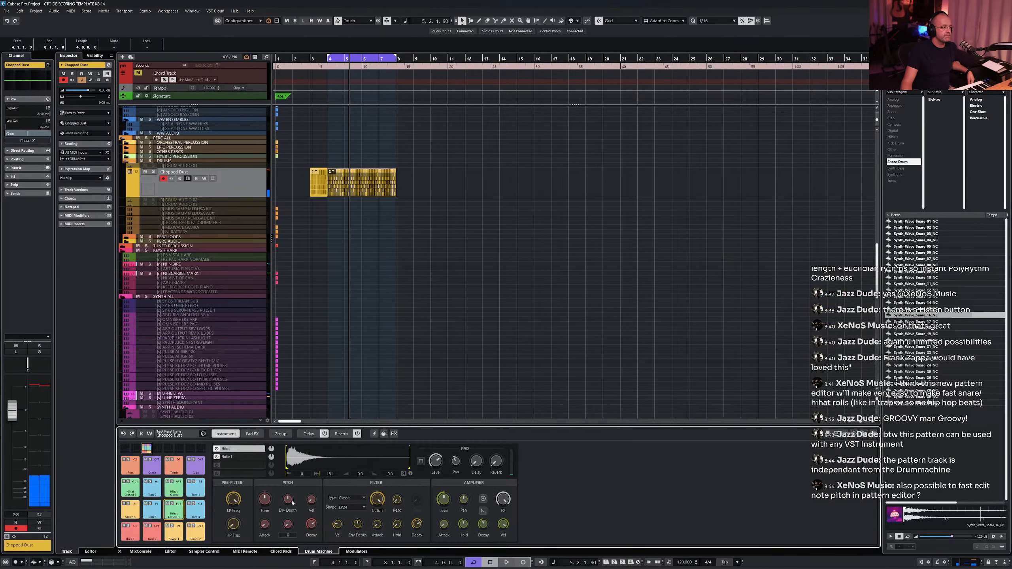
{"action": "left_click", "coordinate": [182, 514]}
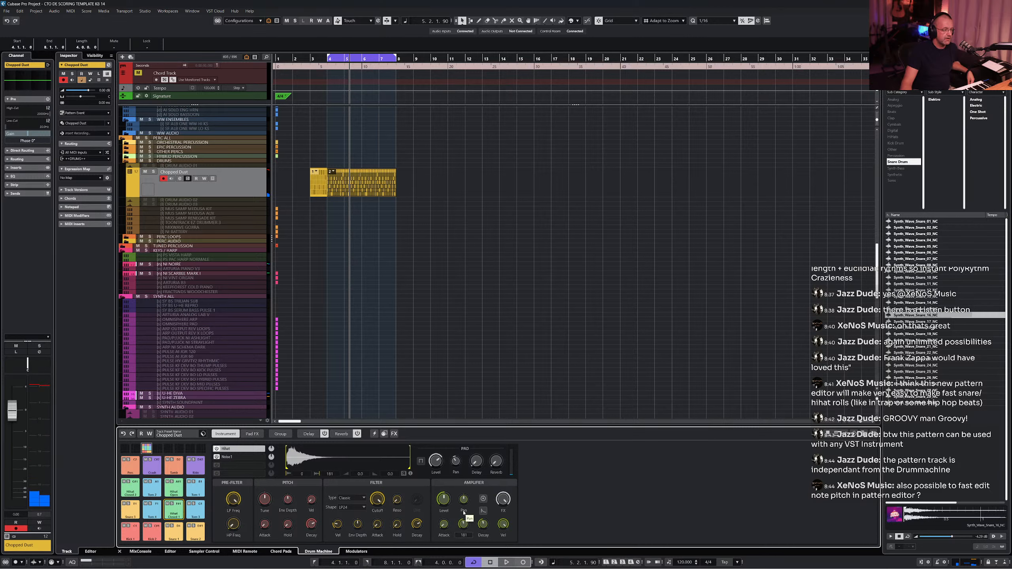
{"action": "right_click", "coordinate": [267, 502]}
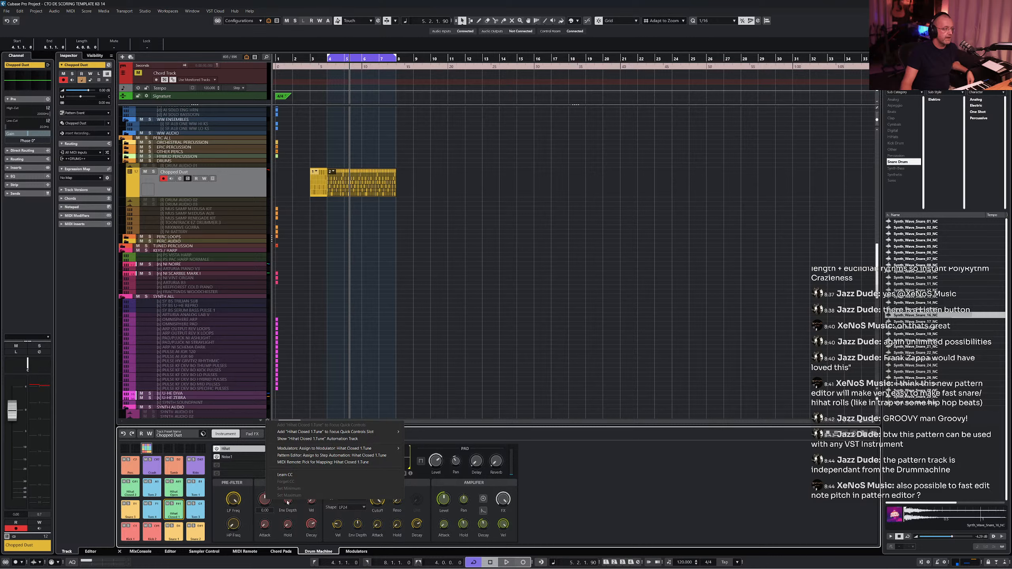
{"action": "mouse_move", "coordinate": [376, 452]}
{"action": "left_click", "coordinate": [375, 457]}
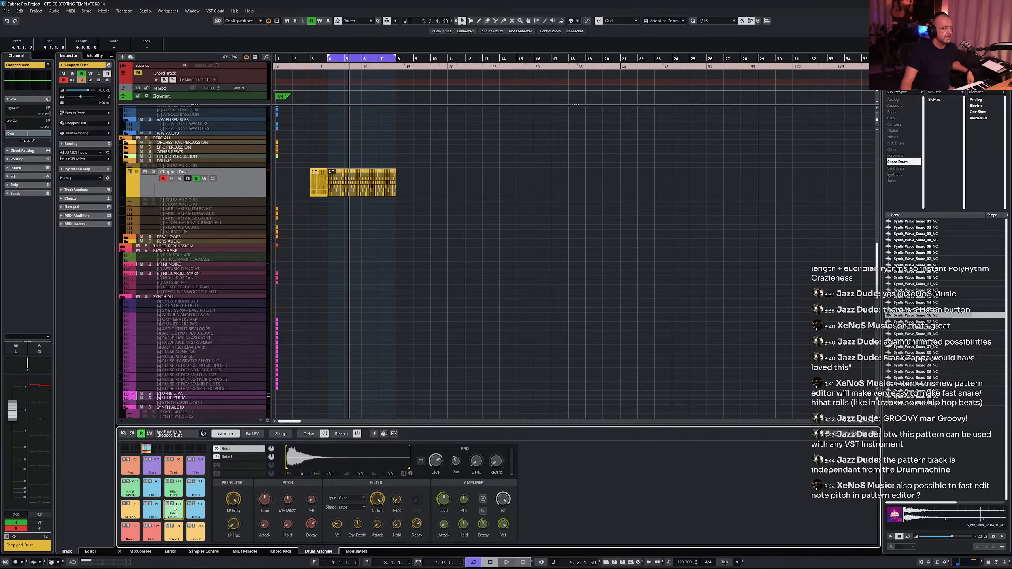
- Reopen the pattern, show the Tune lane, and draw rising tune values across the hi-hat steps, then play
{"action": "double_click", "coordinate": [358, 192]}
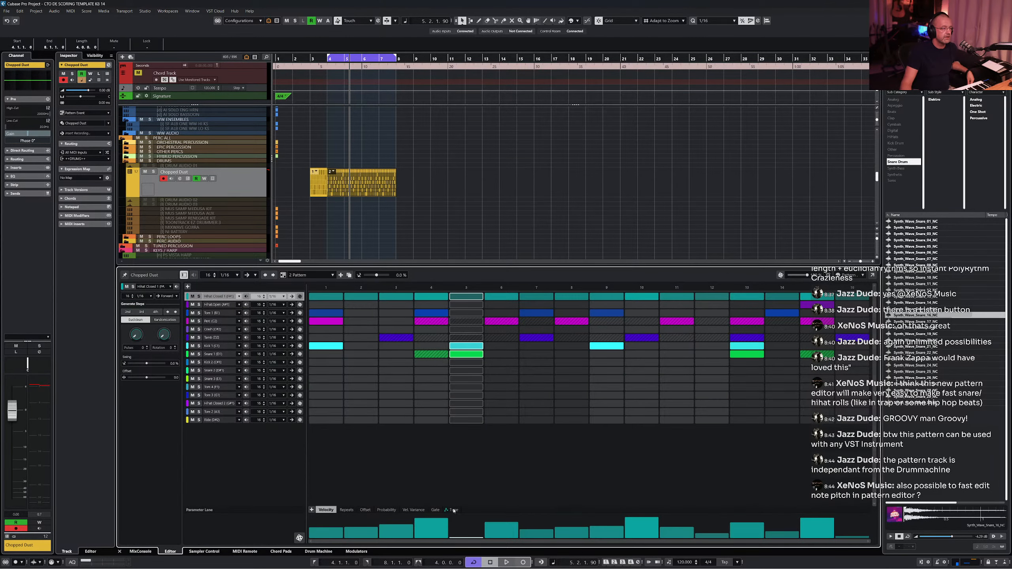
{"action": "left_click", "coordinate": [453, 511]}
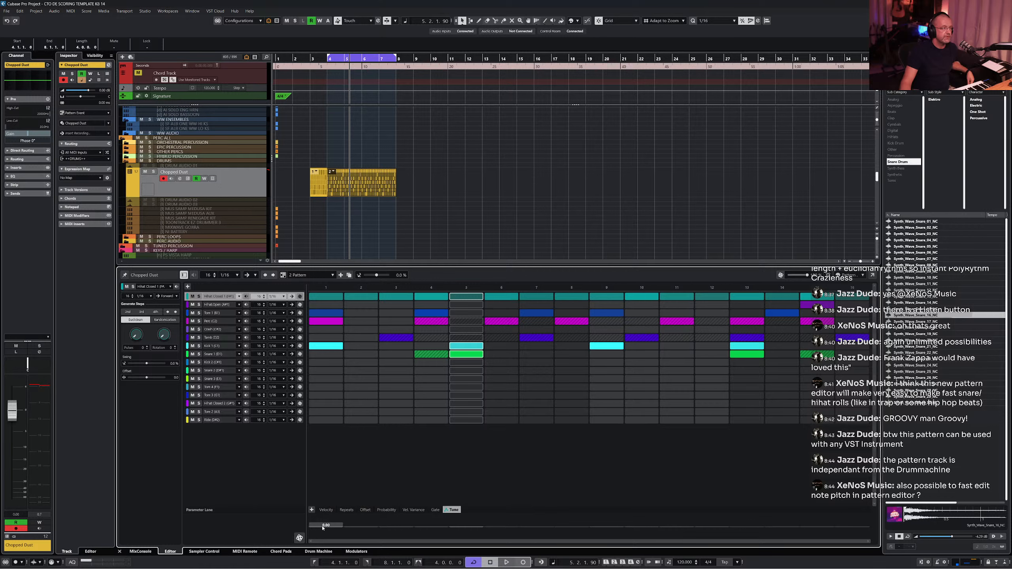
{"action": "left_click_drag", "start_coordinate": [323, 527], "coordinate": [866, 520]}
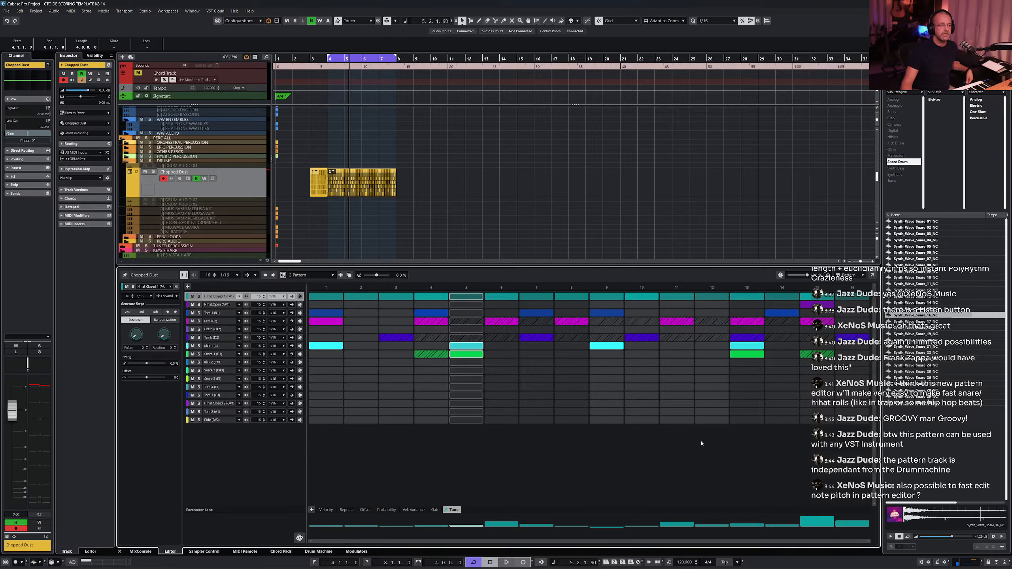
{"action": "key", "text": "space"}
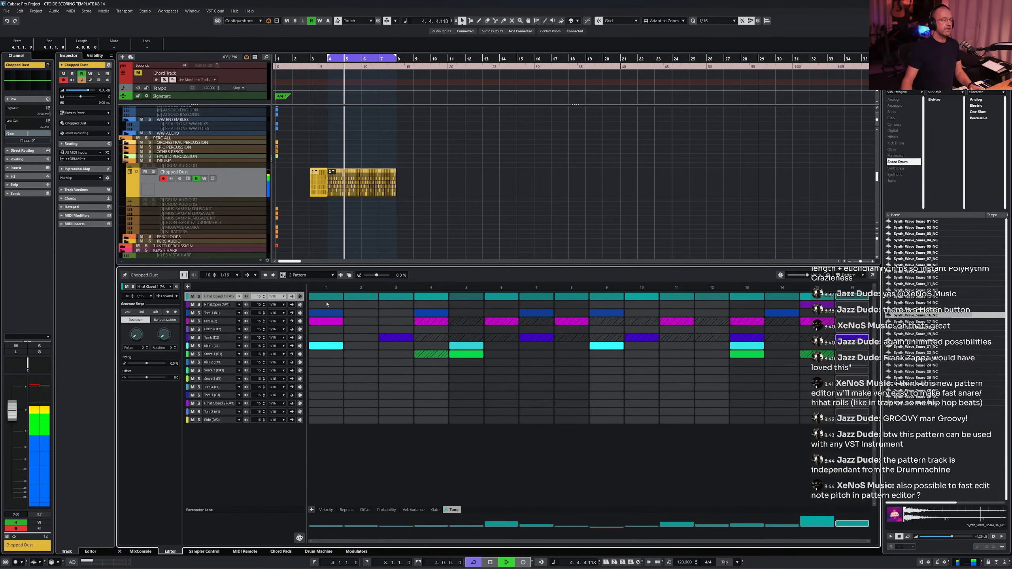
- Redraw the hi-hat tune values over the later steps of the pattern
{"action": "left_click", "coordinate": [199, 296]}
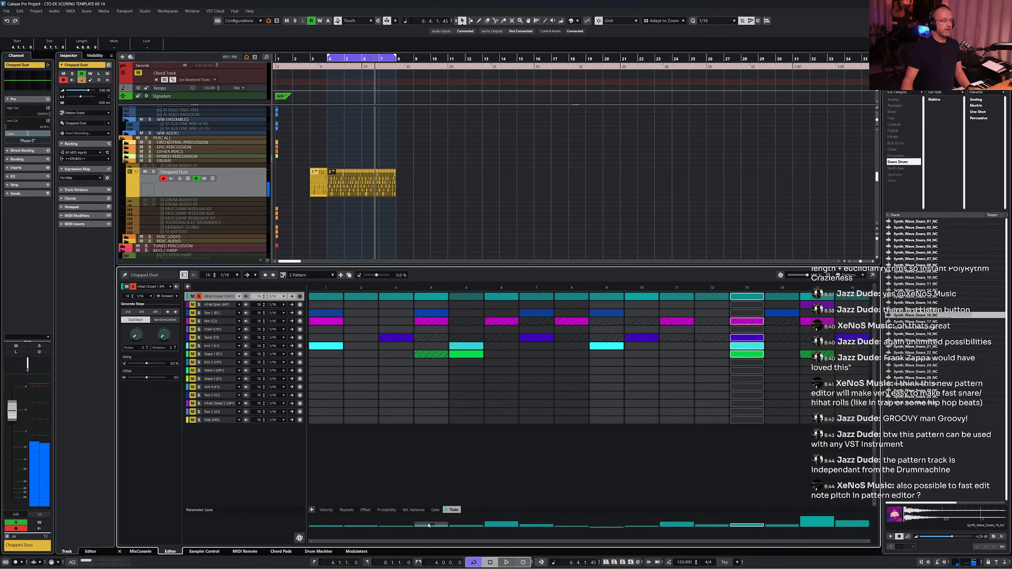
{"action": "left_click_drag", "start_coordinate": [428, 526], "coordinate": [842, 527]}
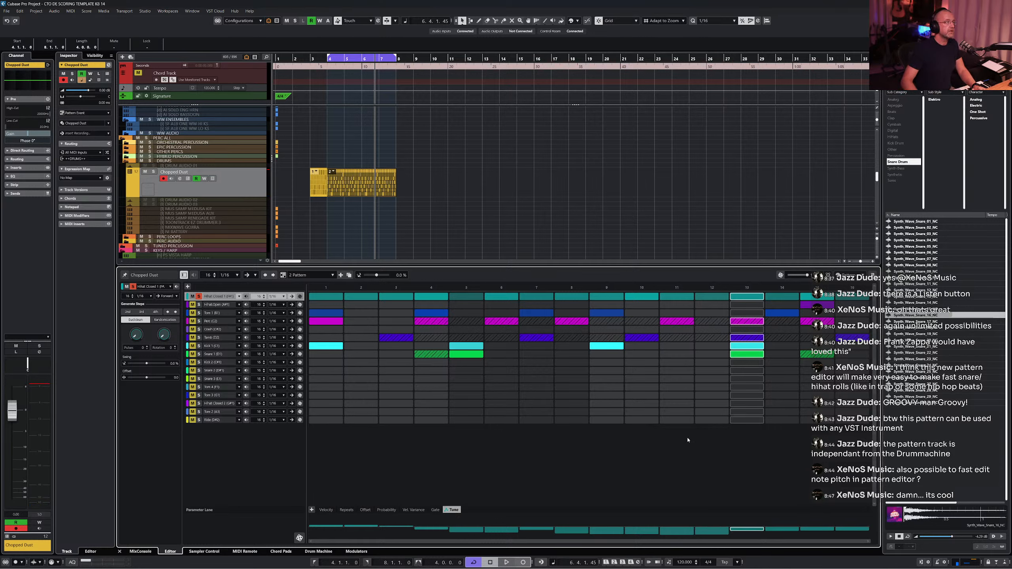
{"action": "key", "text": "space"}
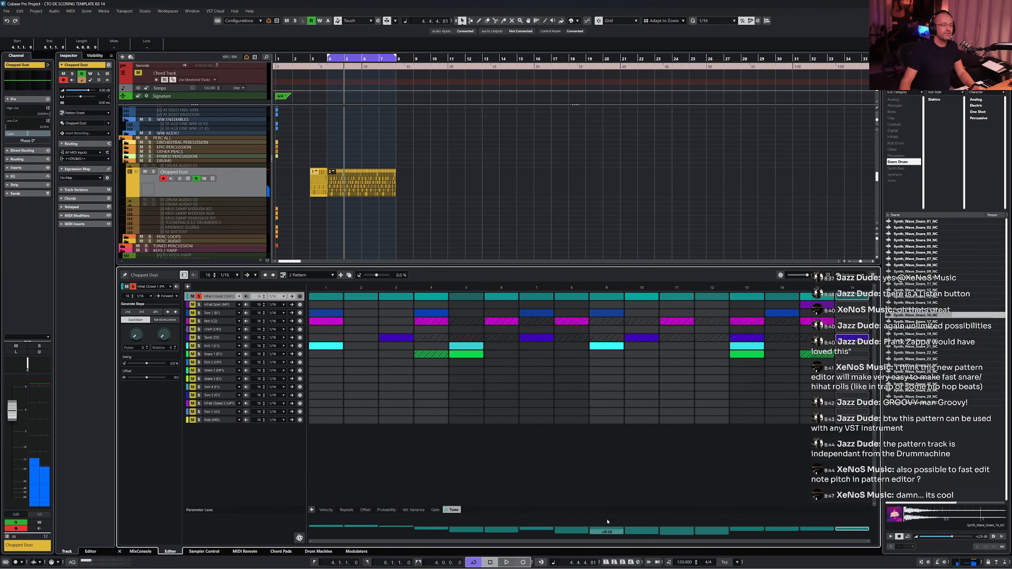
{"action": "left_click_drag", "start_coordinate": [608, 523], "coordinate": [736, 530]}
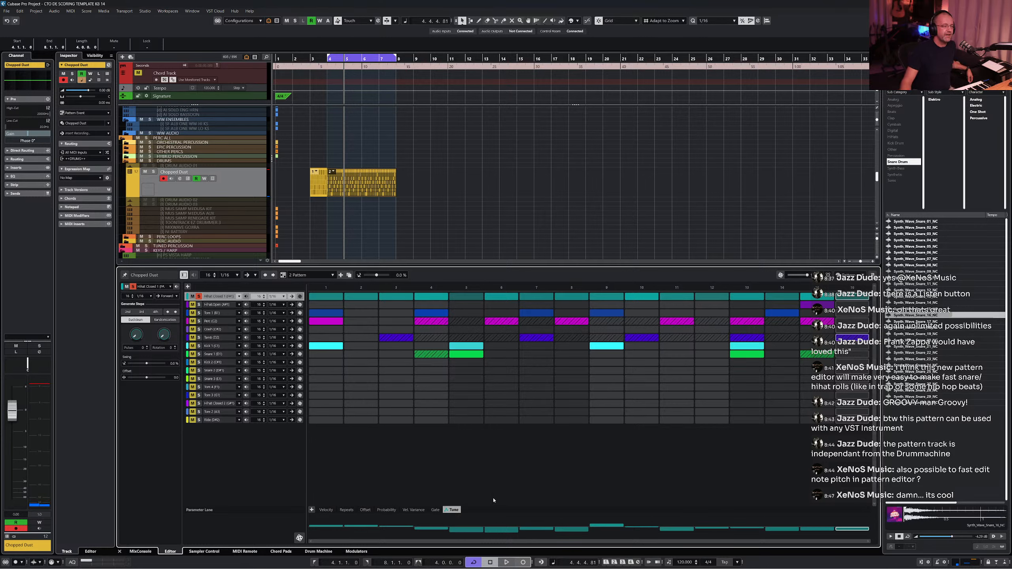
- Add a repeat to the hi-hat's step 15 in the Repeats lane and play the pattern
{"action": "left_click", "coordinate": [346, 510]}
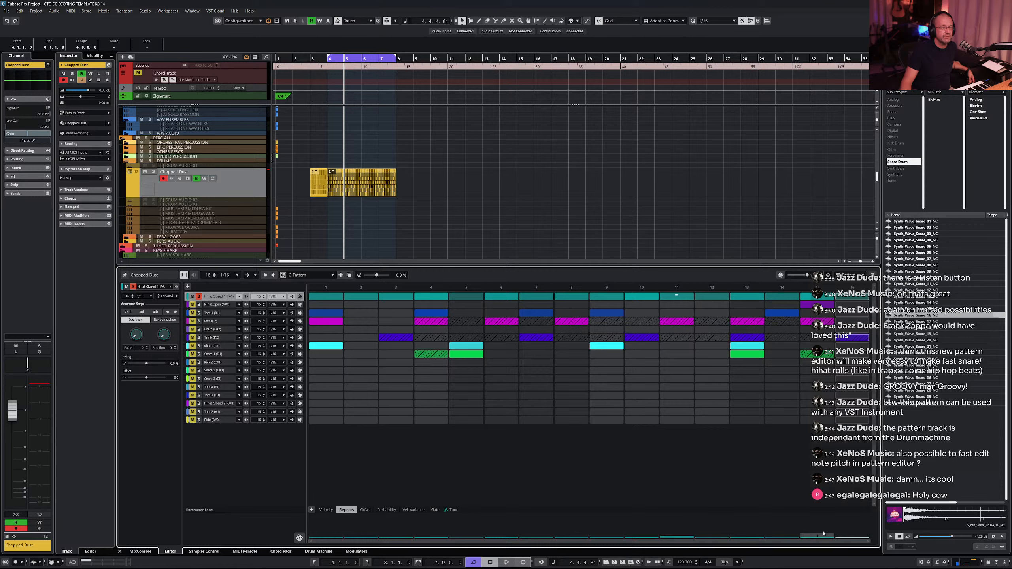
{"action": "left_click", "coordinate": [825, 536]}
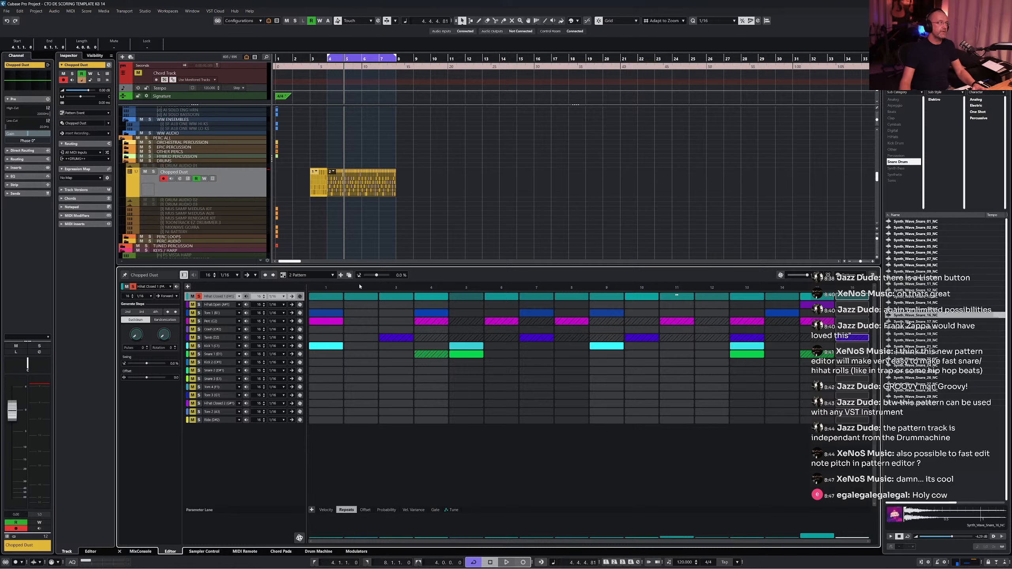
{"action": "key", "text": "space"}
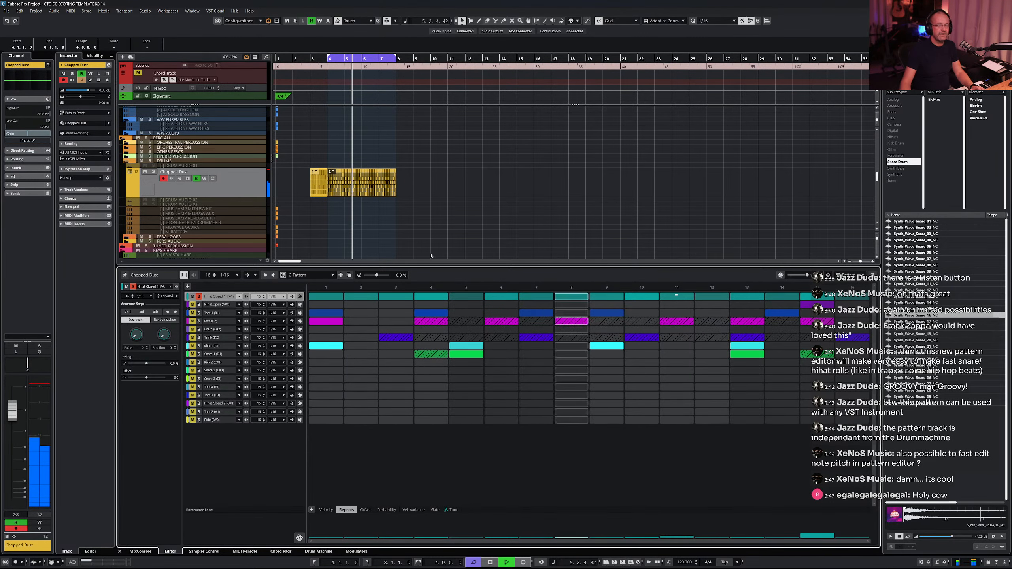
{"action": "key", "text": "space"}
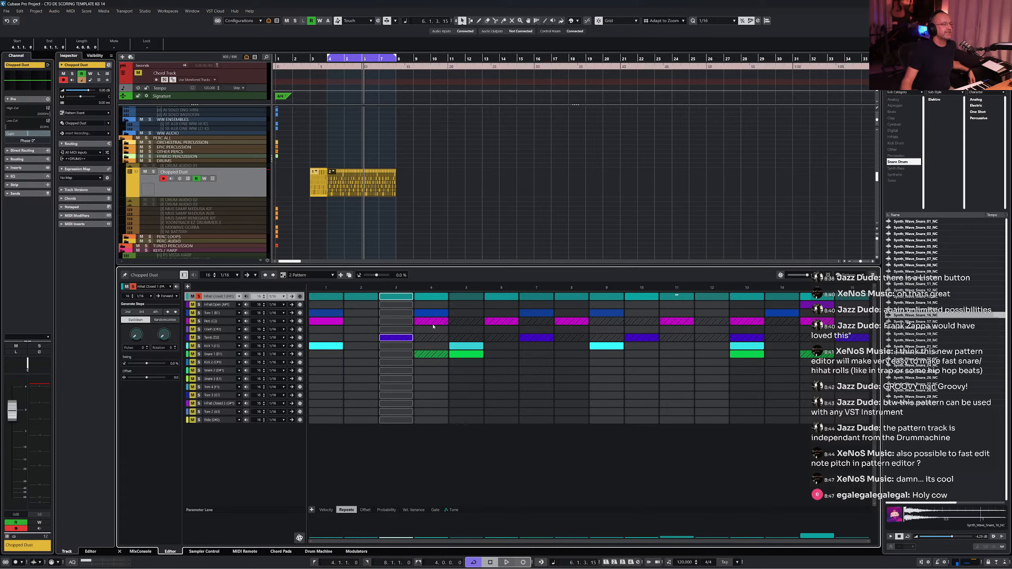
- Rearrange the kick lane's steps so it hits on steps 1, 7, 12 and 15
{"action": "left_click", "coordinate": [466, 349]}
{"action": "left_click", "coordinate": [537, 348]}
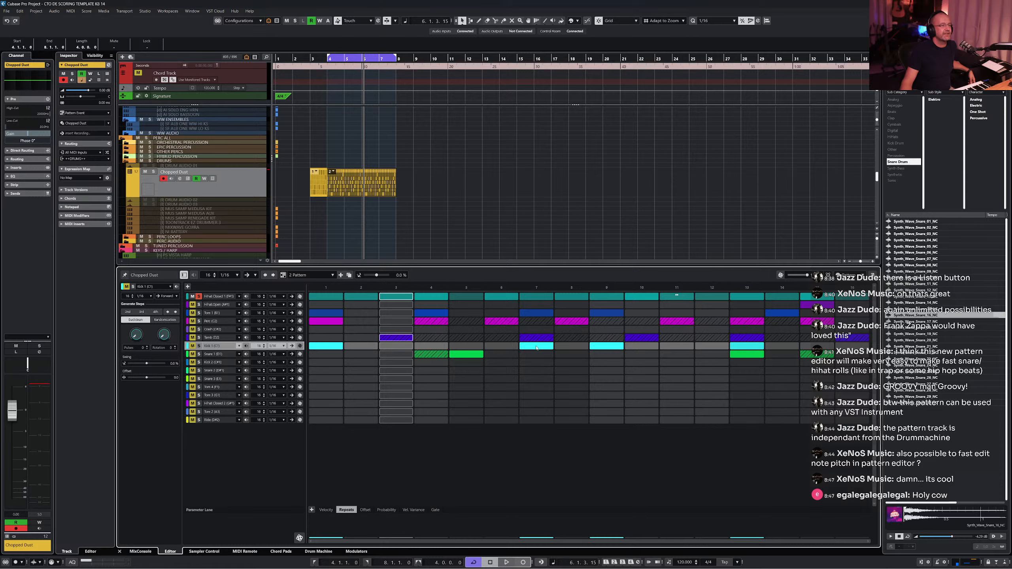
{"action": "left_click", "coordinate": [597, 348]}
{"action": "left_click", "coordinate": [749, 346]}
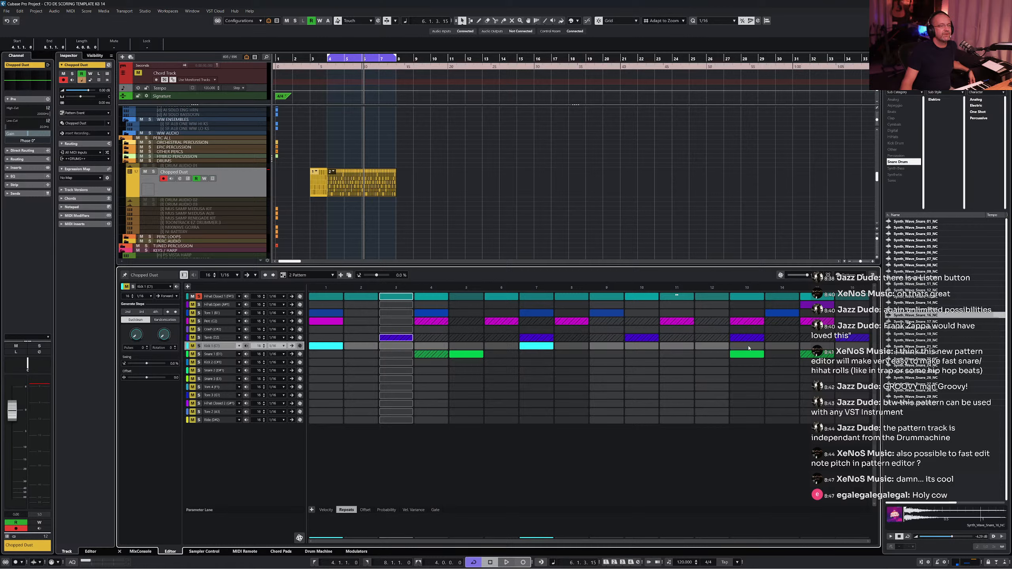
{"action": "left_click", "coordinate": [706, 347]}
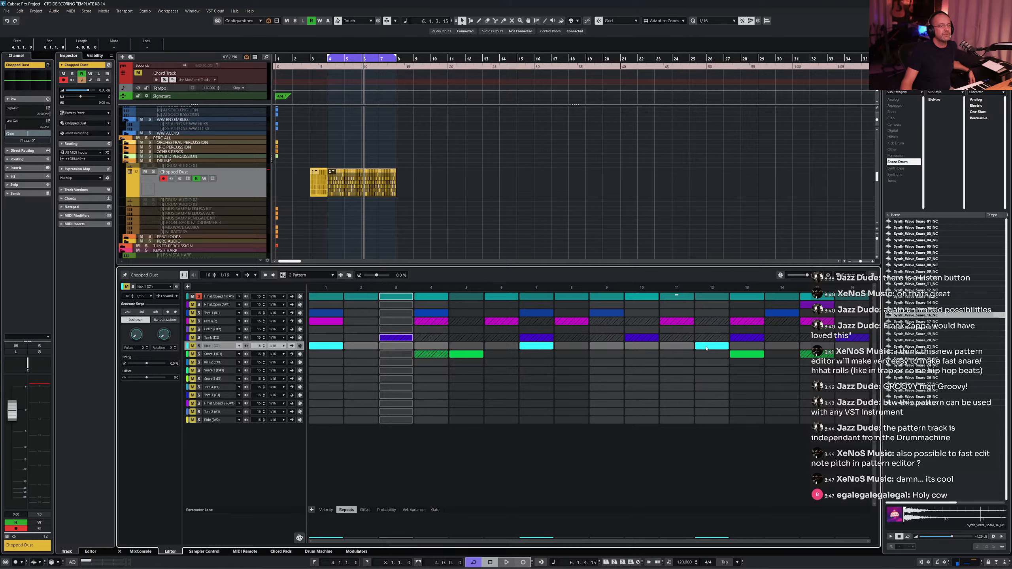
{"action": "left_click", "coordinate": [809, 347]}
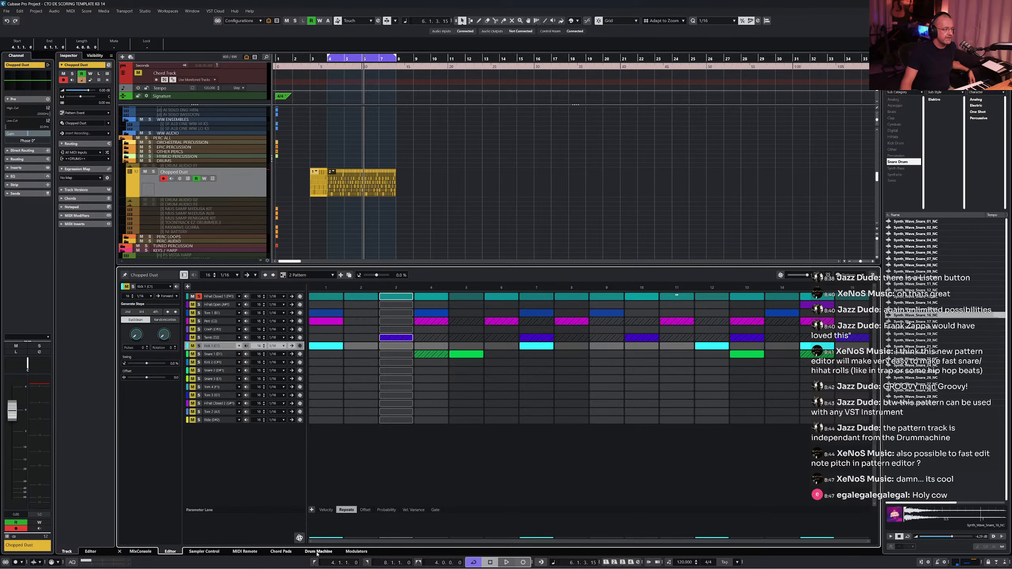
- Select the Snare 1 lane in the pattern editor
{"action": "left_click", "coordinate": [318, 553]}
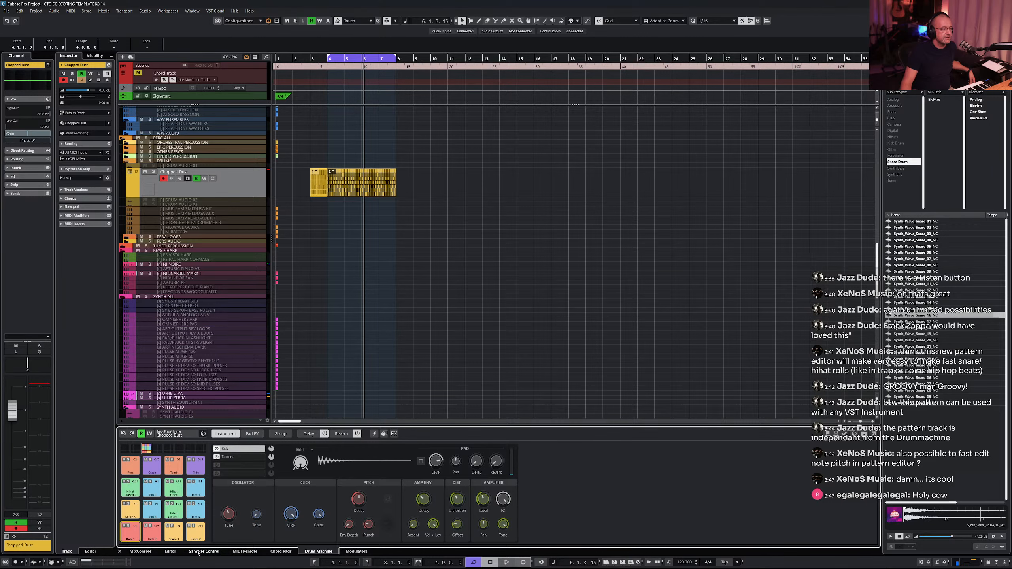
{"action": "left_click", "coordinate": [216, 553]}
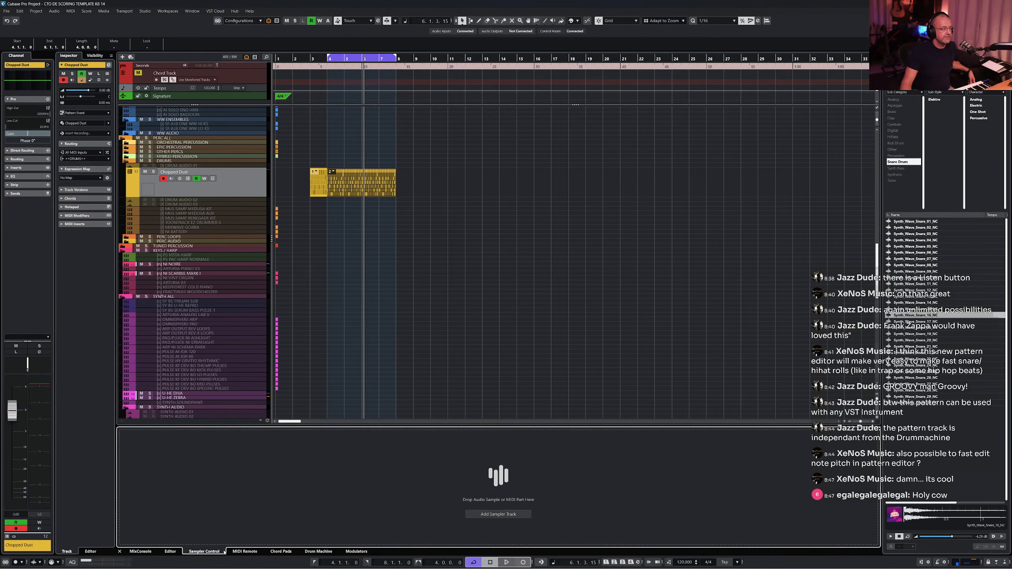
{"action": "left_click", "coordinate": [175, 553]}
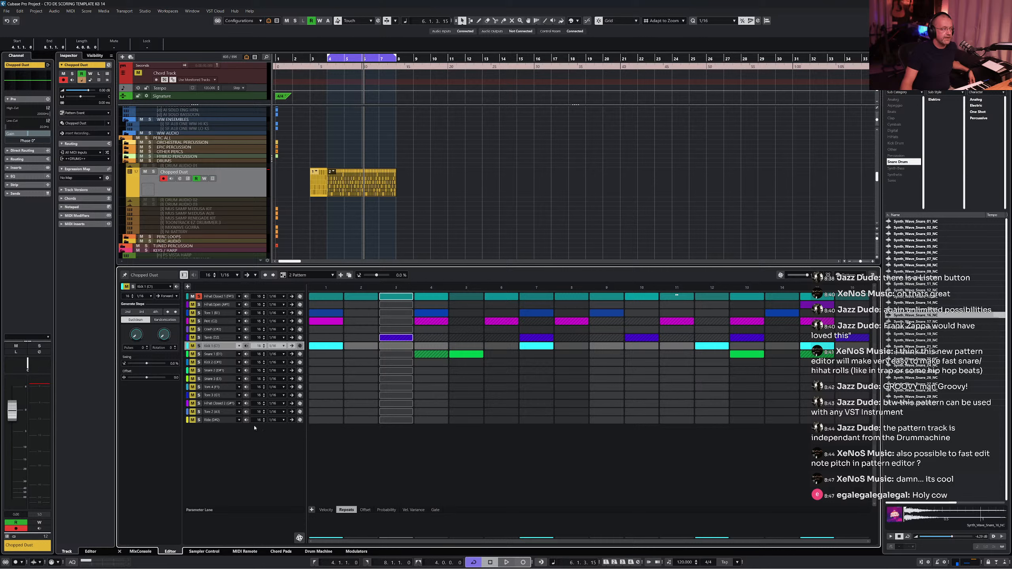
{"action": "left_click", "coordinate": [219, 356]}
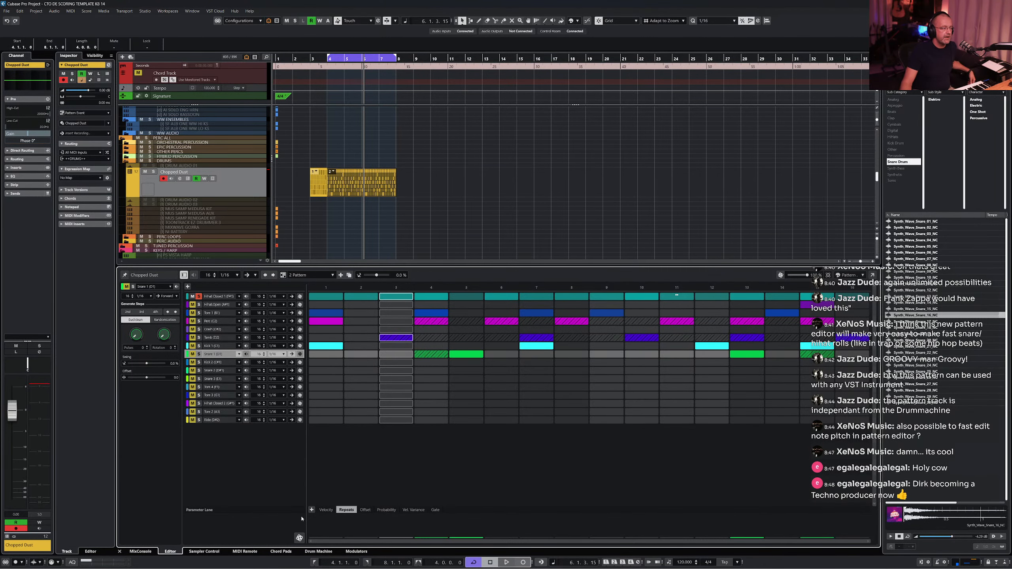
- Assign the Snare 1 pad's Tune parameter in the Drum Machine to pattern editor step automation
{"action": "left_click", "coordinate": [317, 552]}
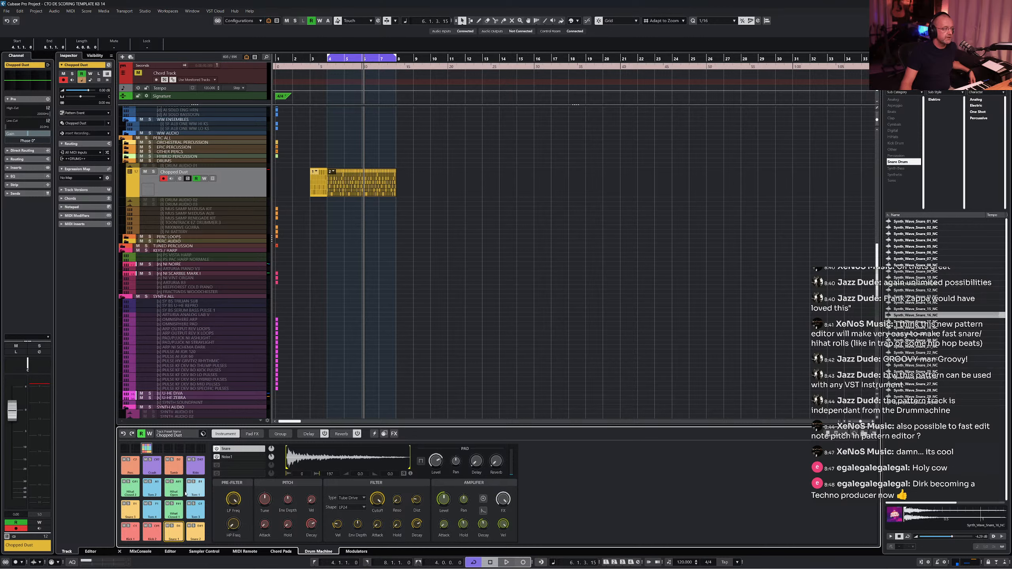
{"action": "left_click", "coordinate": [192, 530]}
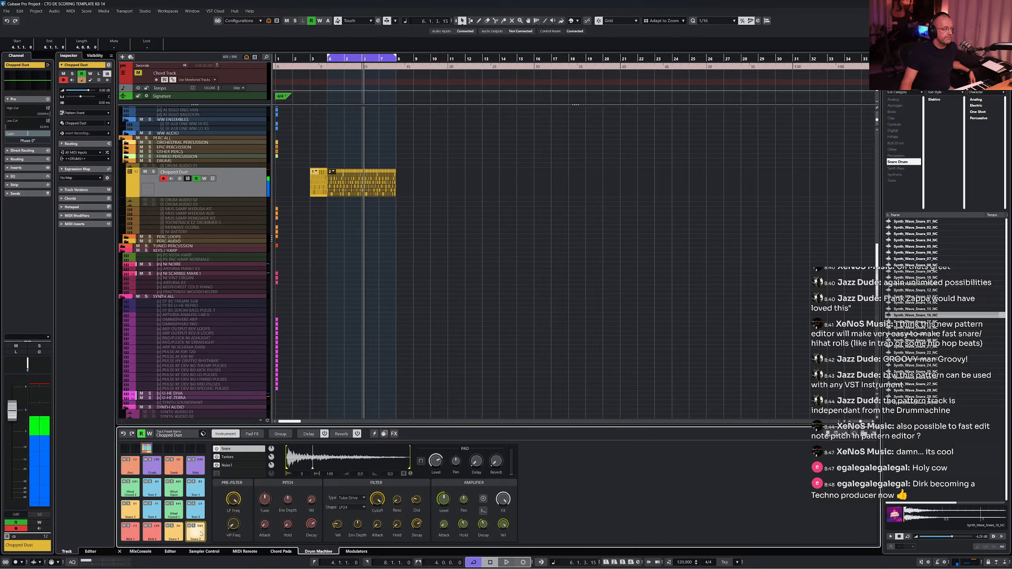
{"action": "left_click", "coordinate": [173, 533]}
{"action": "left_click", "coordinate": [173, 532]}
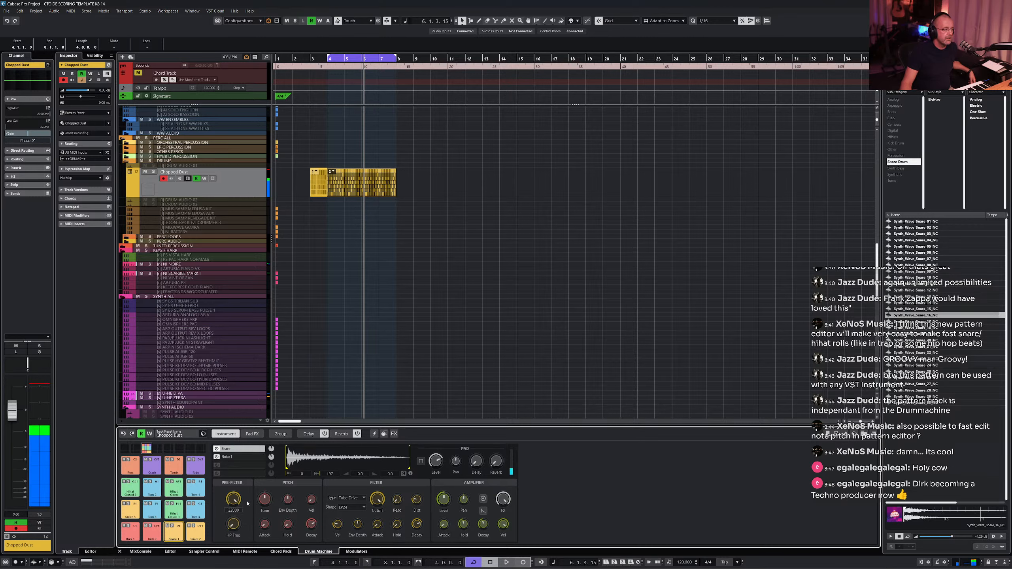
{"action": "right_click", "coordinate": [265, 500]}
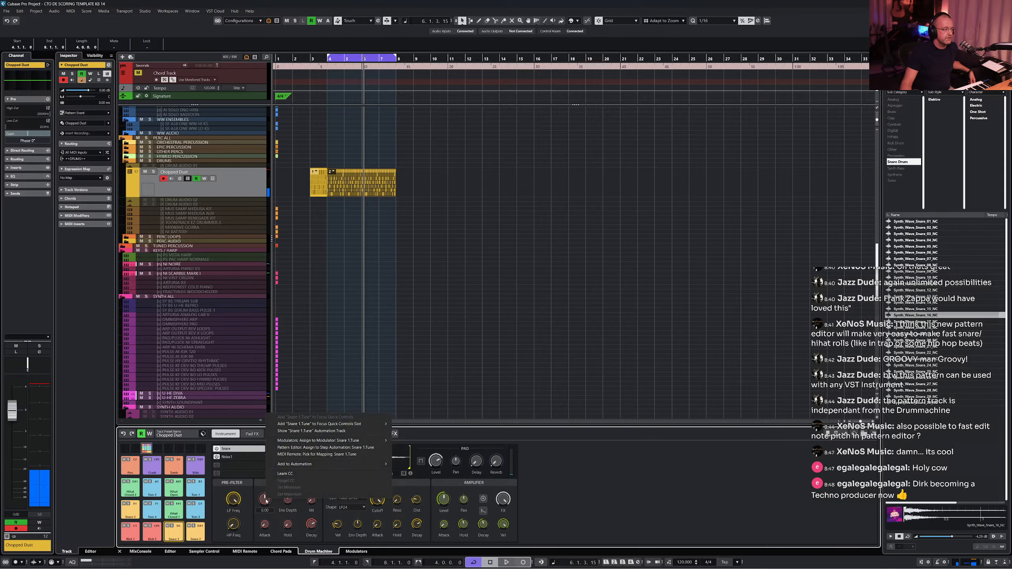
{"action": "left_click", "coordinate": [303, 448]}
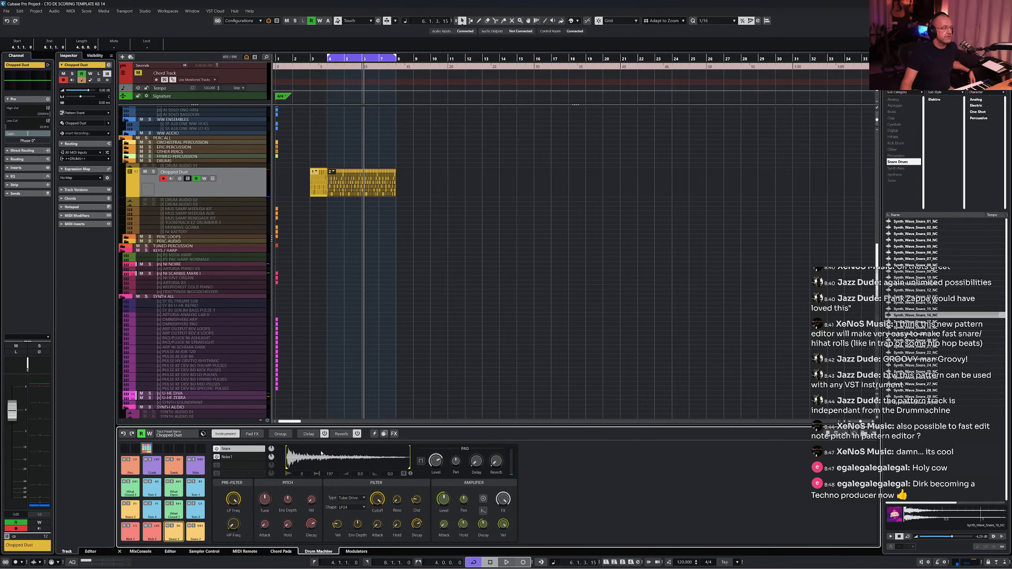
{"action": "left_click", "coordinate": [179, 554]}
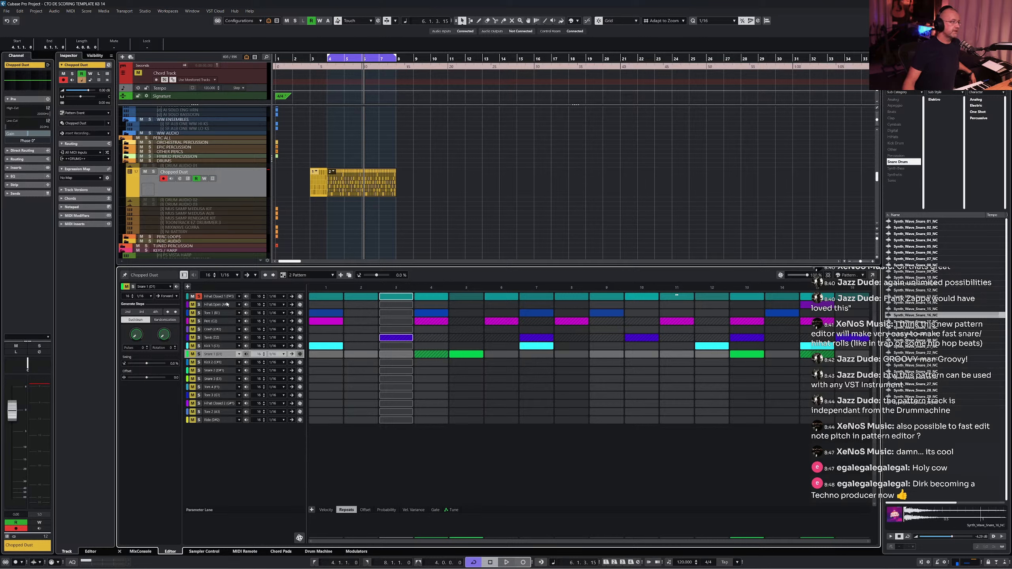
- Duplicate the current pattern as a new pattern
{"action": "left_click", "coordinate": [223, 298]}
{"action": "left_click", "coordinate": [200, 297]}
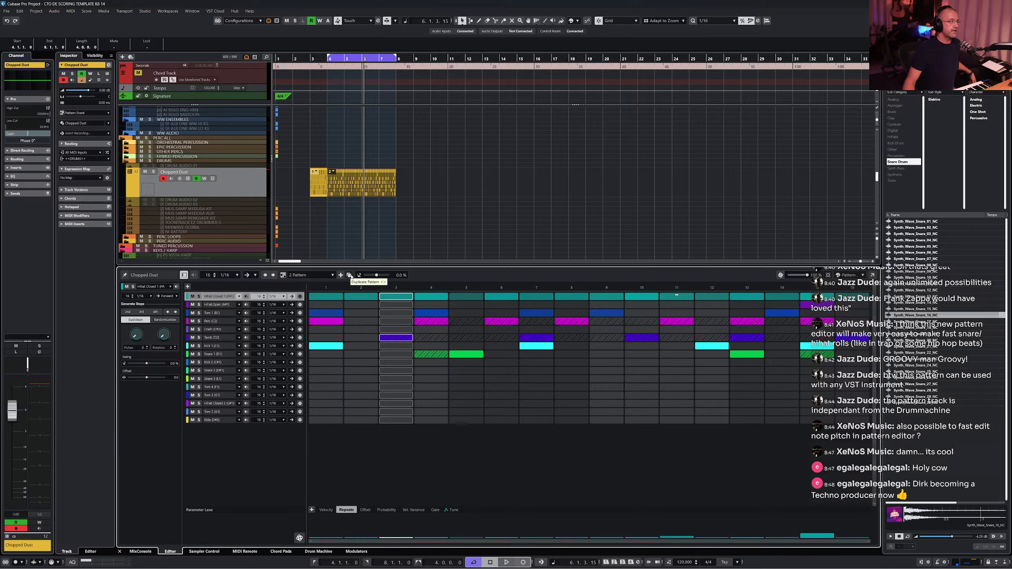
{"action": "left_click", "coordinate": [350, 276]}
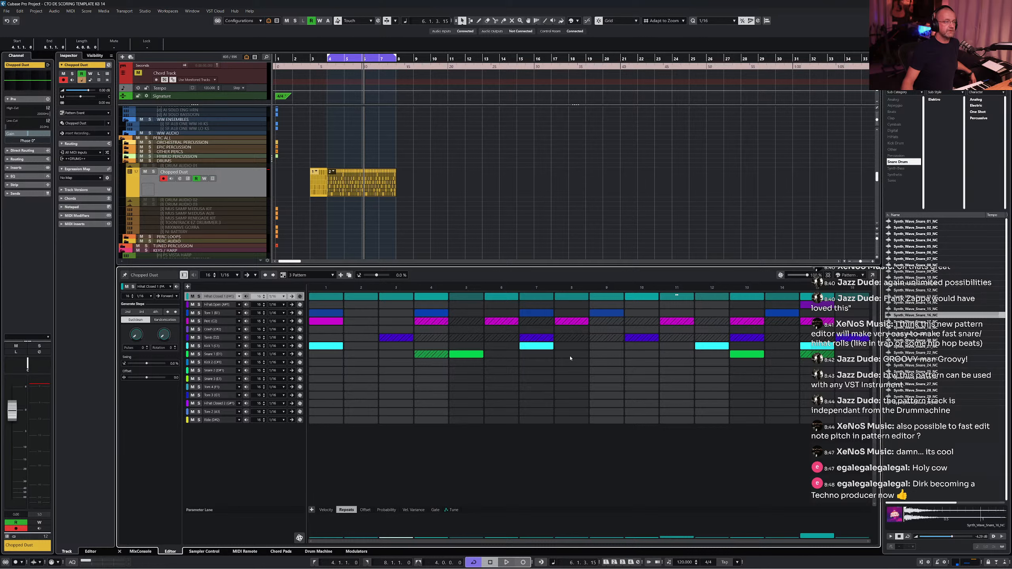
- Fill the Snare 1 lane with steps from step 8 through step 16
{"action": "left_click_drag", "start_coordinate": [570, 359], "coordinate": [854, 356]}
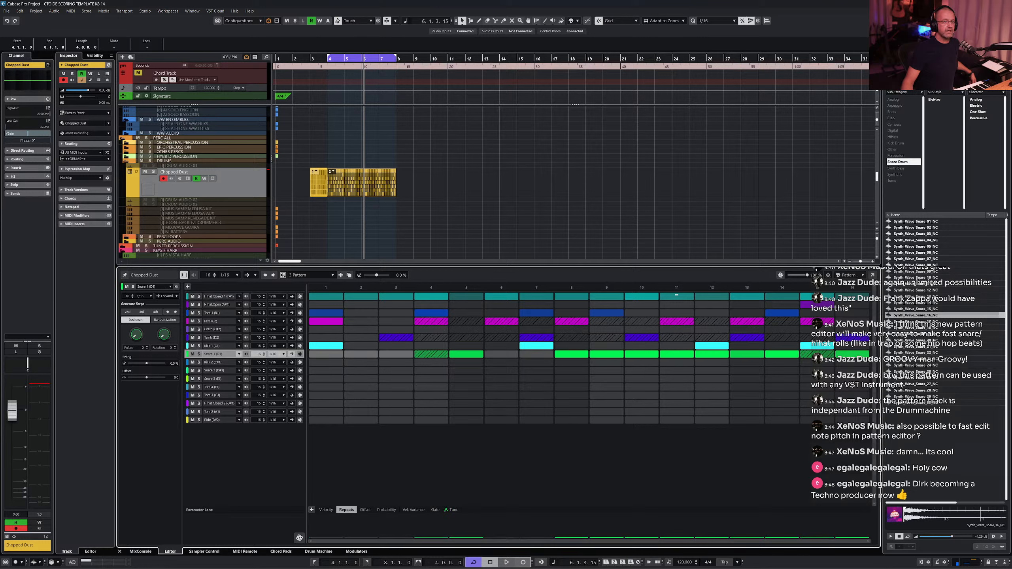
- Draw rising Snare 1 tune values over the later steps in the Tune automation lane
{"action": "left_click", "coordinate": [387, 510]}
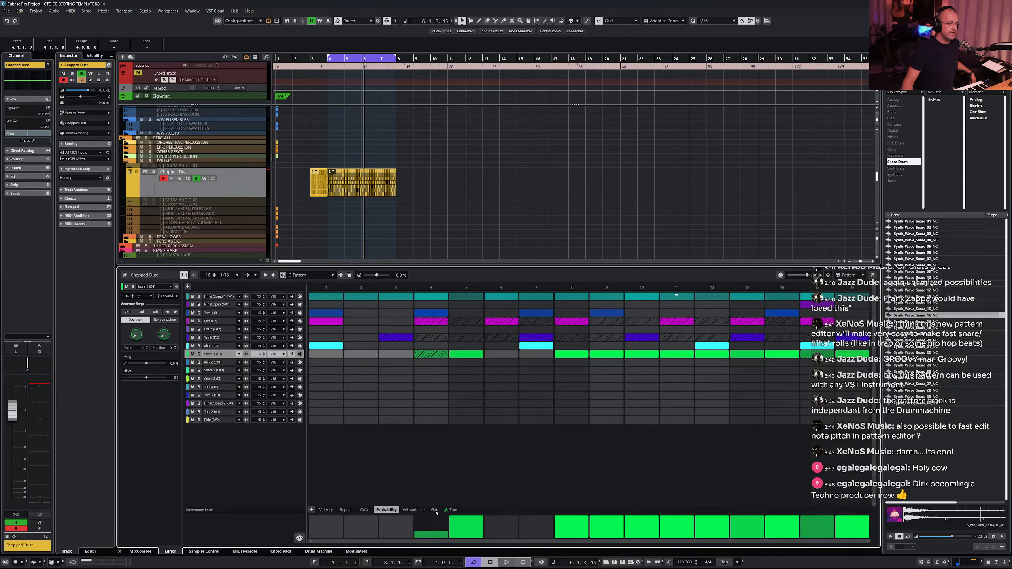
{"action": "left_click", "coordinate": [452, 511]}
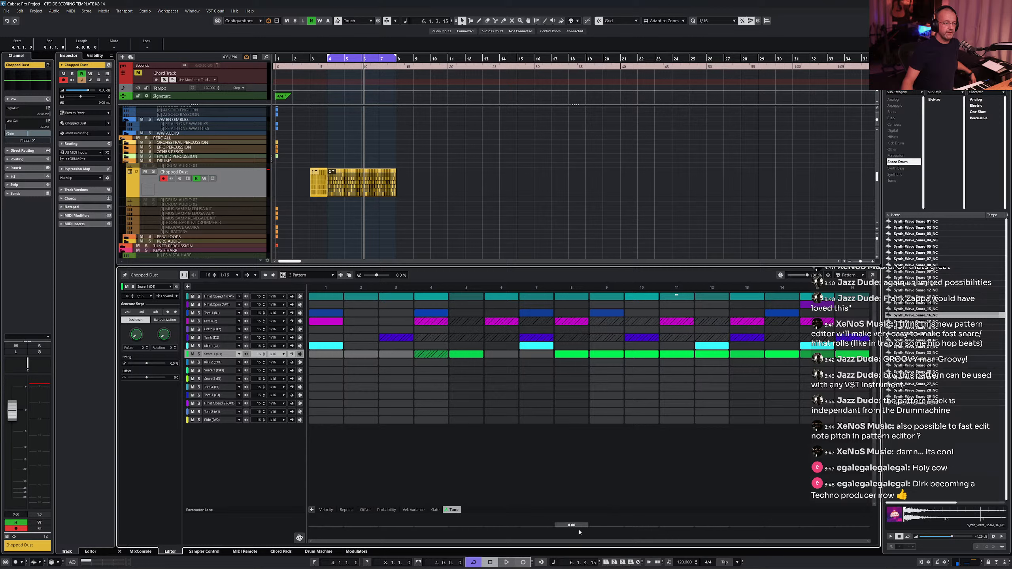
{"action": "left_click_drag", "start_coordinate": [588, 529], "coordinate": [848, 536]}
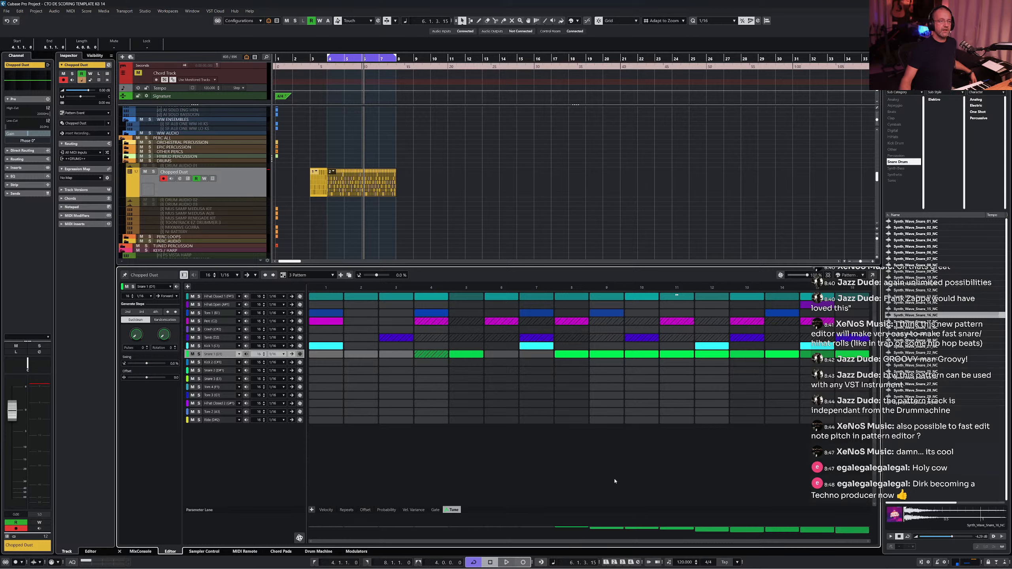
- Place the new pattern in the pattern track's last event and play the song from the start
{"action": "left_click", "coordinate": [353, 511]}
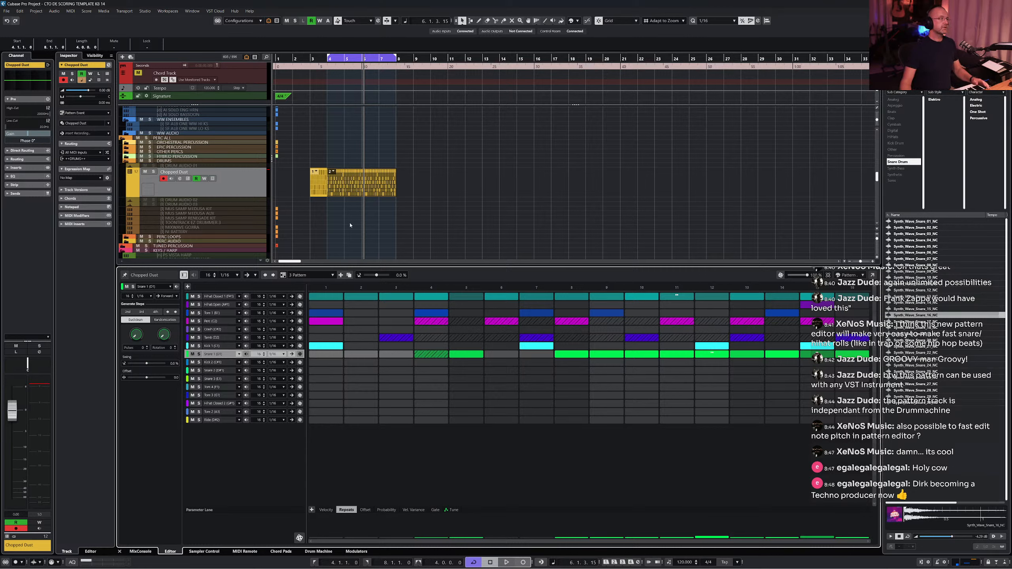
{"action": "left_click", "coordinate": [380, 184], "text": "alt"}
{"action": "left_click", "coordinate": [386, 173]}
{"action": "left_click", "coordinate": [405, 188]}
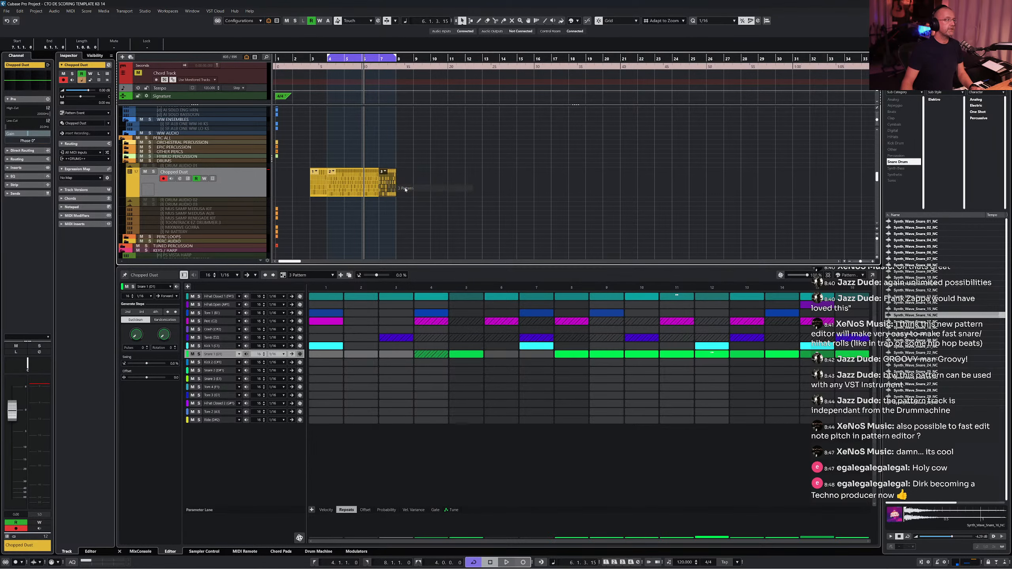
{"action": "key", "text": "KP_1"}
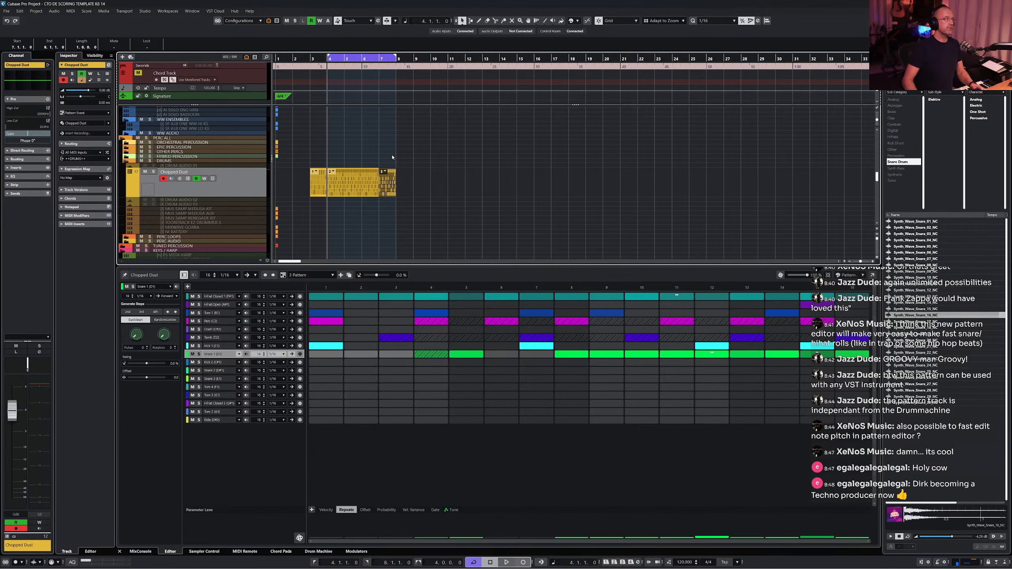
{"action": "key", "text": "space"}
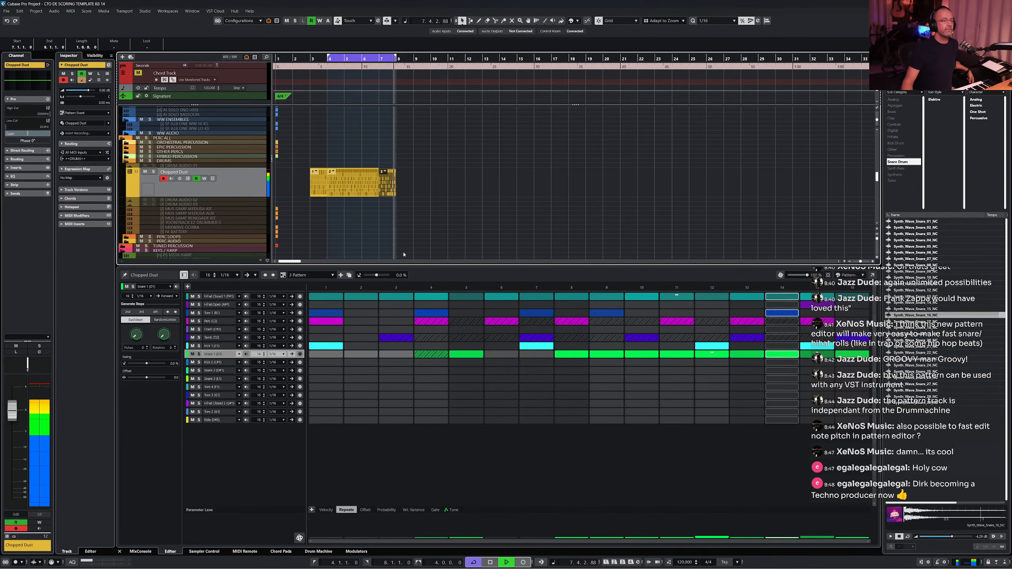
{"action": "key", "text": "space"}
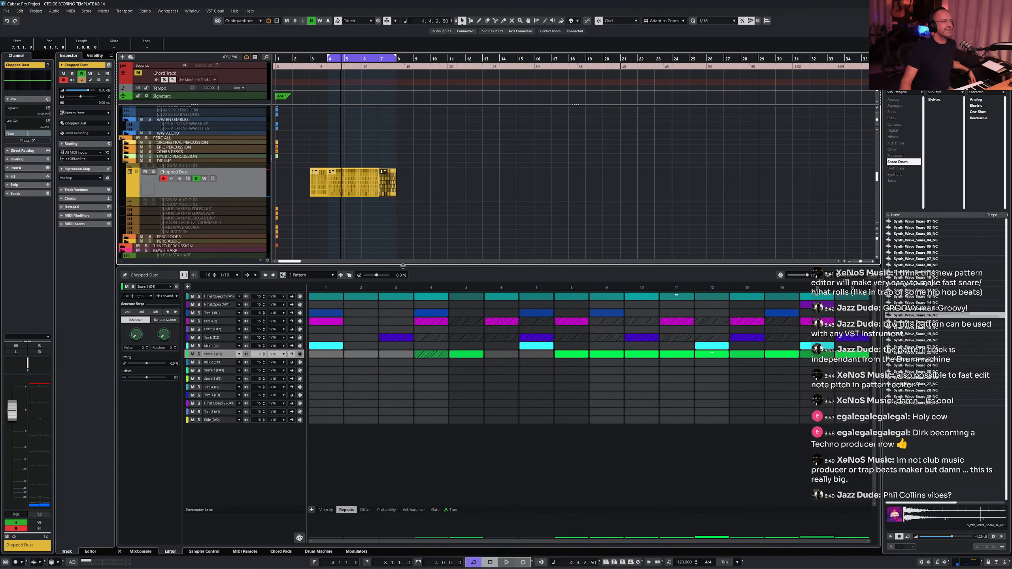
{"action": "left_click_drag", "start_coordinate": [403, 266], "coordinate": [409, 336]}
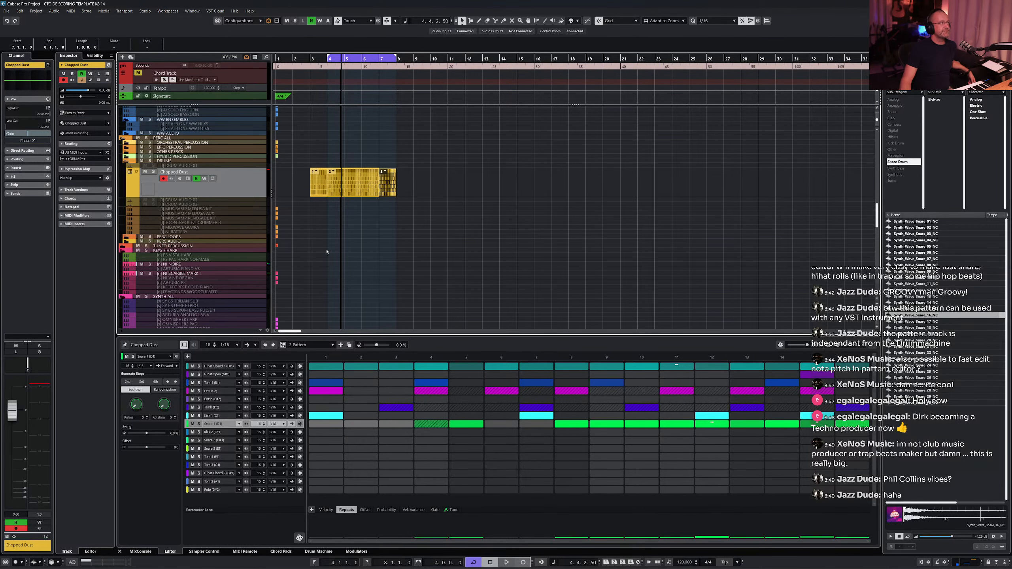
{"action": "scroll", "coordinate": [355, 252], "scroll_direction": "up", "scroll_amount": 10}
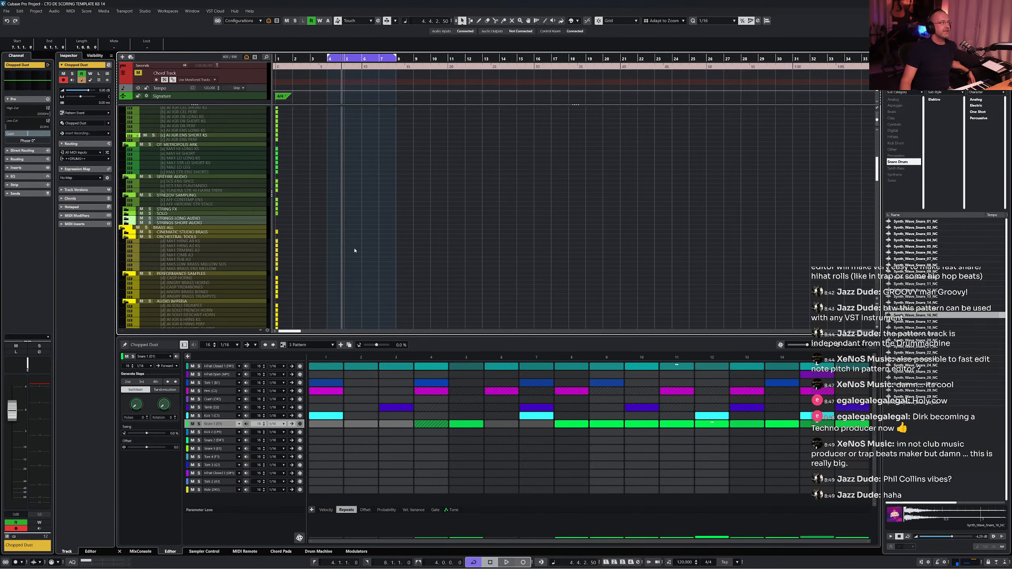
{"action": "left_click", "coordinate": [189, 136]}
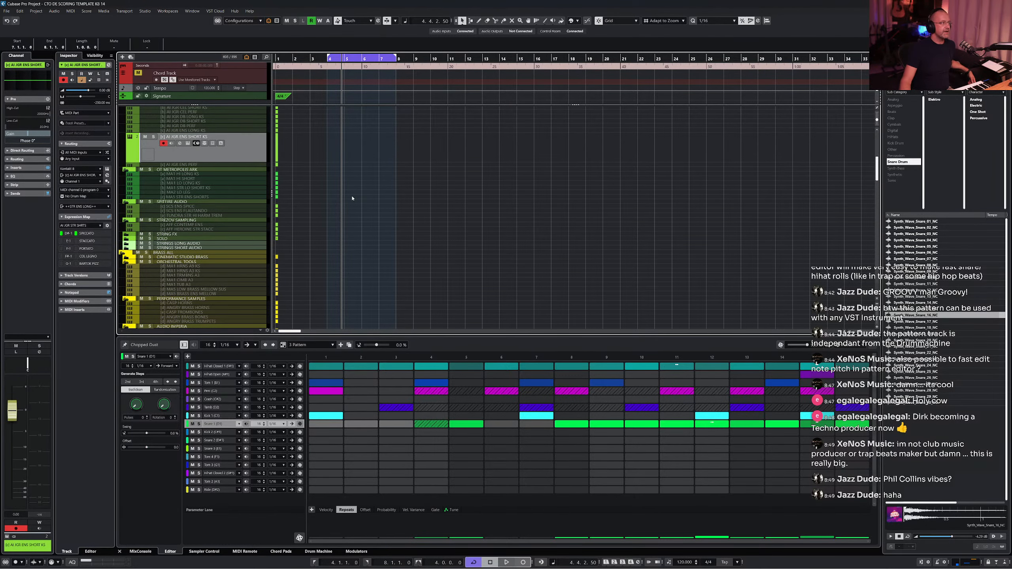
{"action": "scroll", "coordinate": [350, 201], "scroll_direction": "down", "scroll_amount": 10}
{"action": "left_click", "coordinate": [169, 196]}
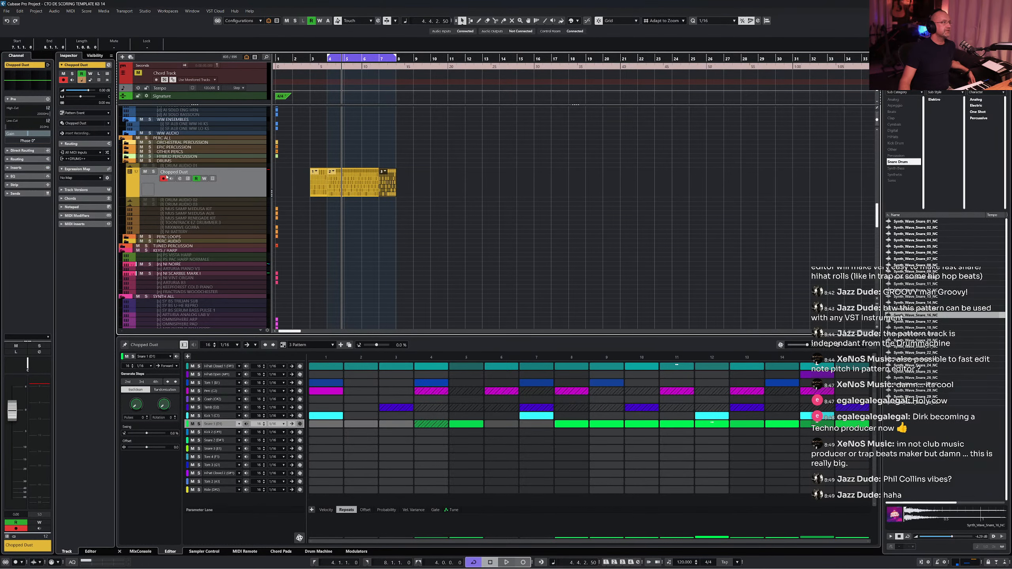
- Add FX Modulator as an insert effect on the Chopped Dust channel and open its editor
{"action": "left_click", "coordinate": [23, 168]}
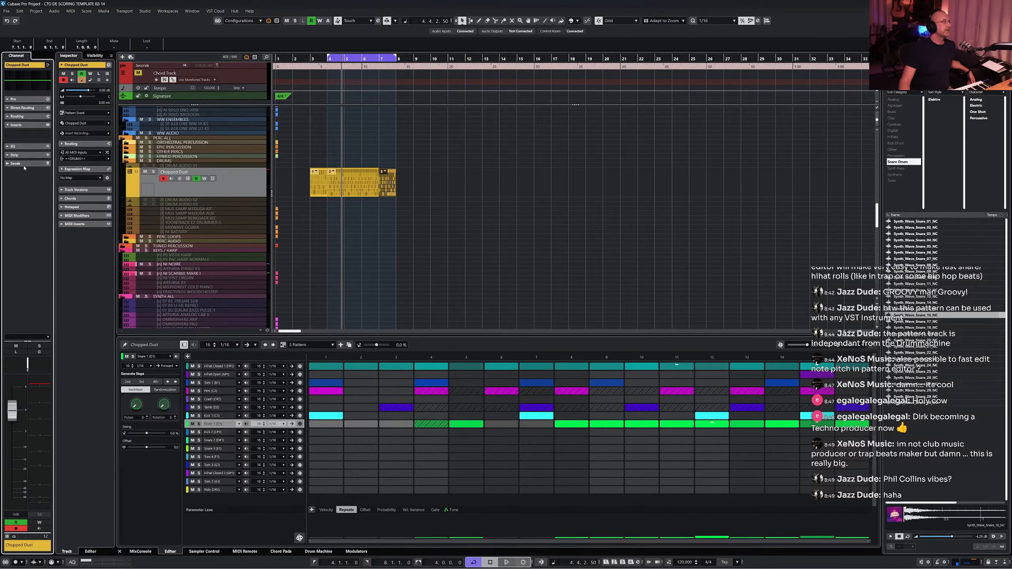
{"action": "left_click", "coordinate": [48, 135]}
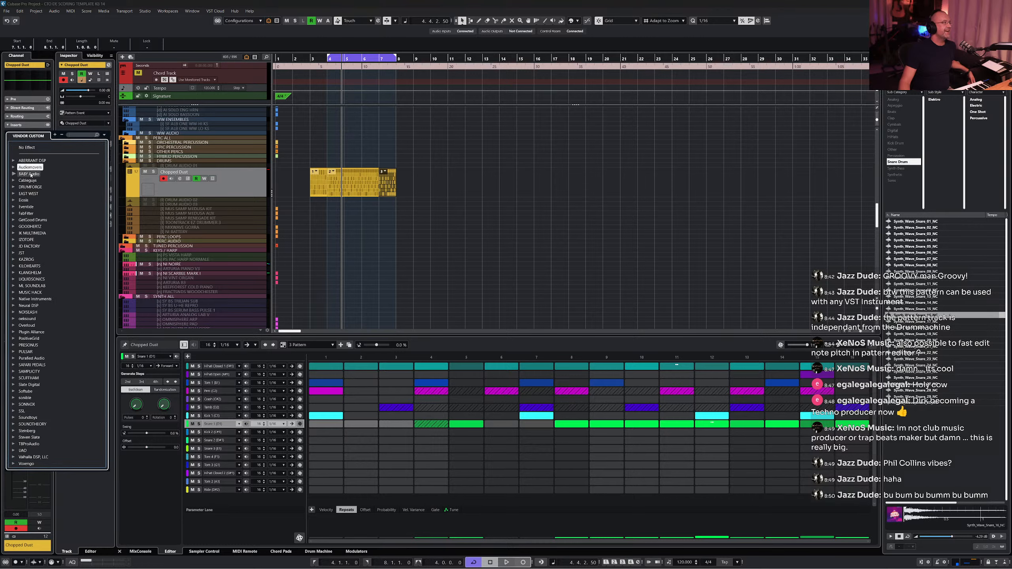
{"action": "left_click", "coordinate": [19, 182]}
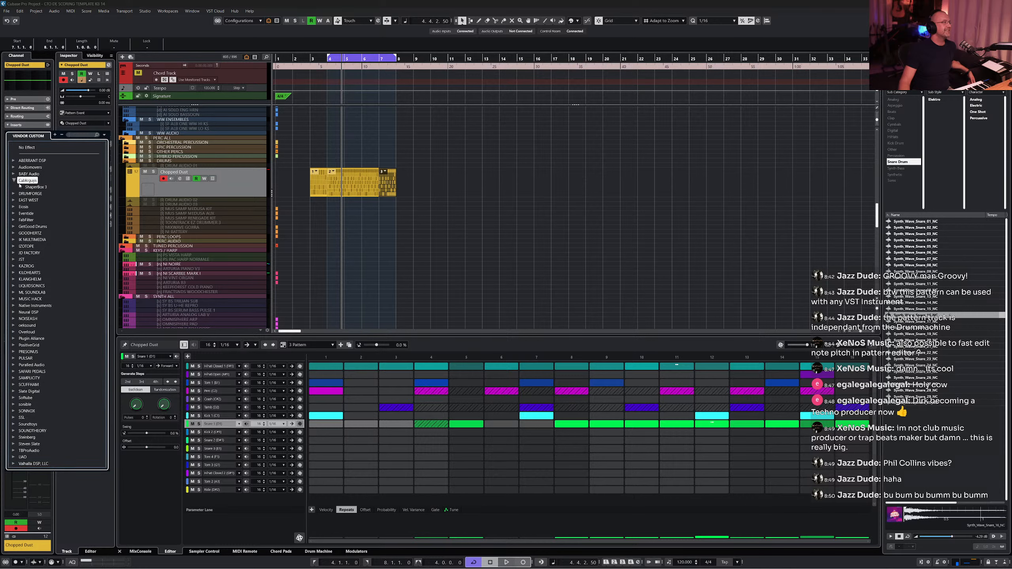
{"action": "scroll", "coordinate": [45, 206], "scroll_direction": "down", "scroll_amount": 3}
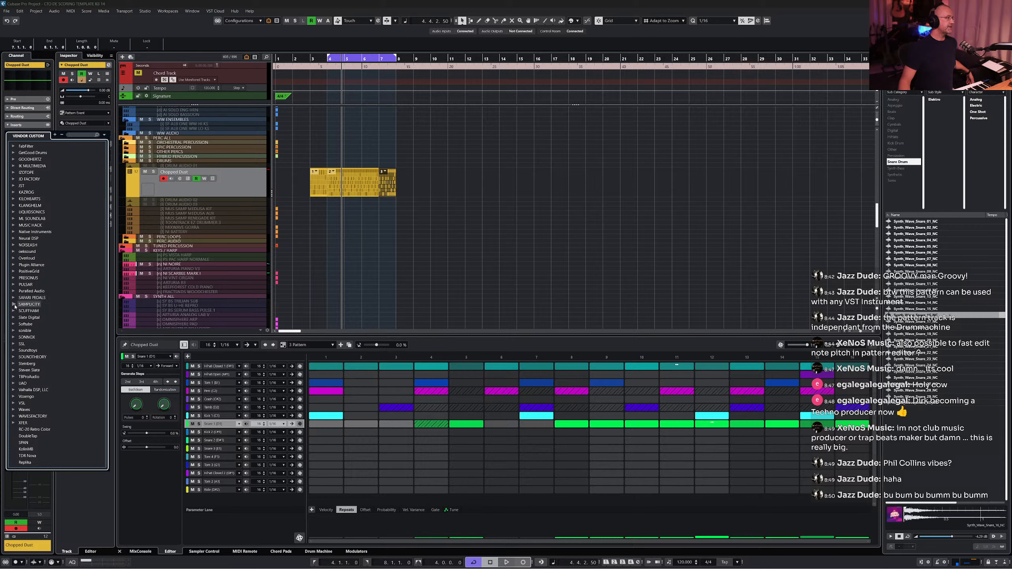
{"action": "left_click", "coordinate": [13, 364]}
{"action": "scroll", "coordinate": [52, 345], "scroll_direction": "down", "scroll_amount": 8}
{"action": "scroll", "coordinate": [52, 345], "scroll_direction": "down", "scroll_amount": 2}
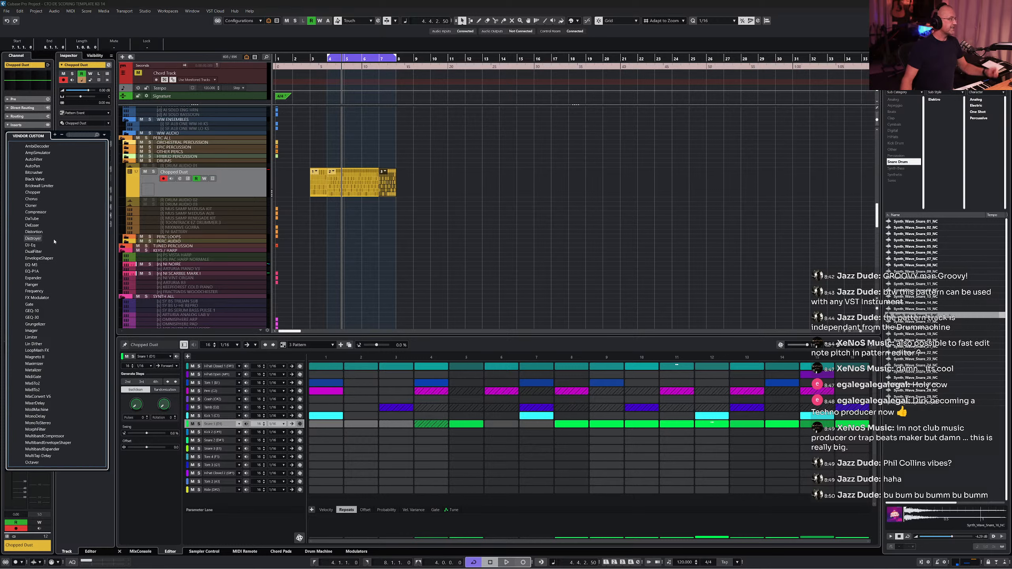
{"action": "scroll", "coordinate": [54, 233], "scroll_direction": "down", "scroll_amount": 2}
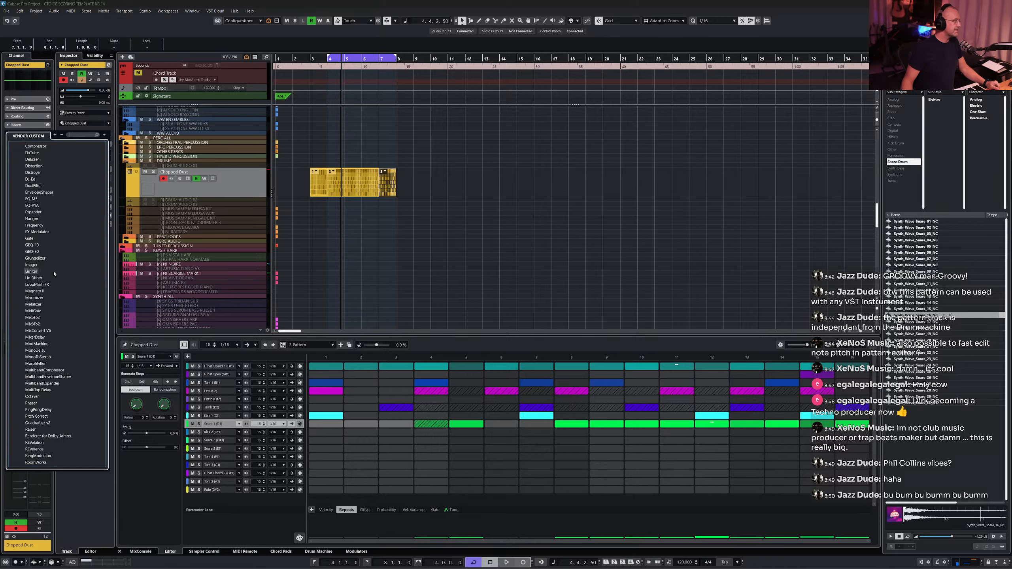
{"action": "scroll", "coordinate": [54, 274], "scroll_direction": "down", "scroll_amount": 2}
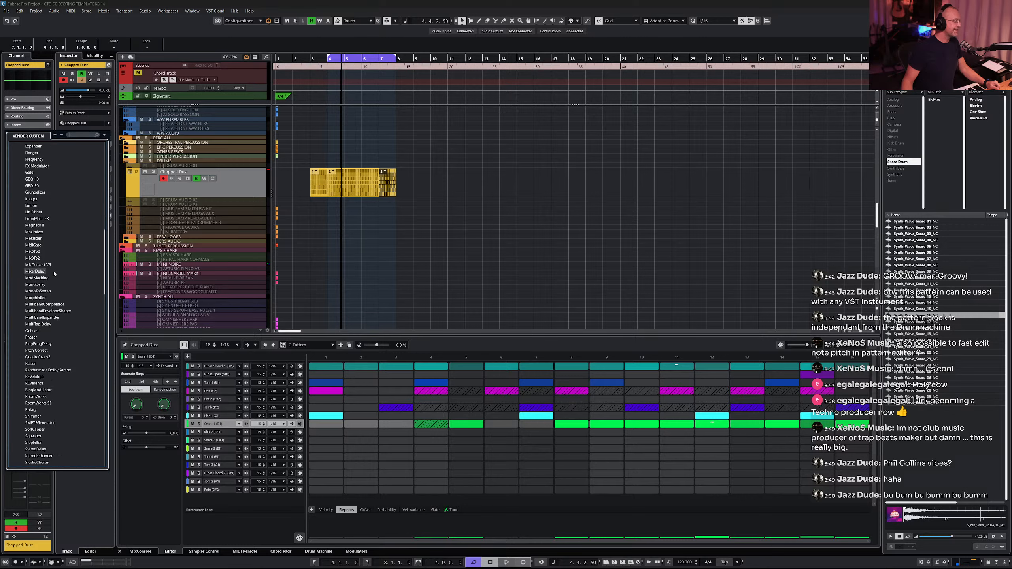
{"action": "scroll", "coordinate": [54, 273], "scroll_direction": "down", "scroll_amount": 1}
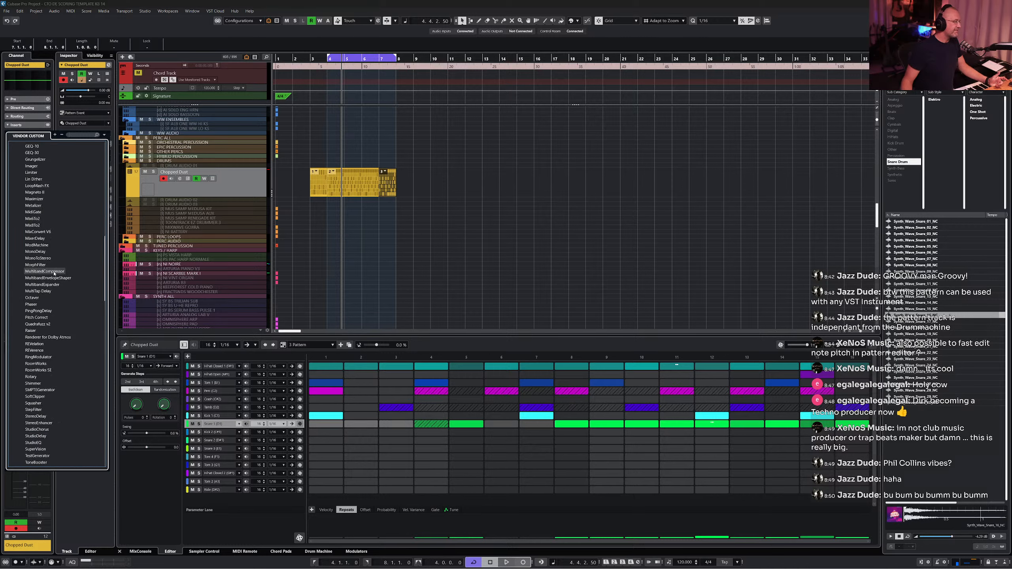
{"action": "scroll", "coordinate": [54, 274], "scroll_direction": "down", "scroll_amount": 1}
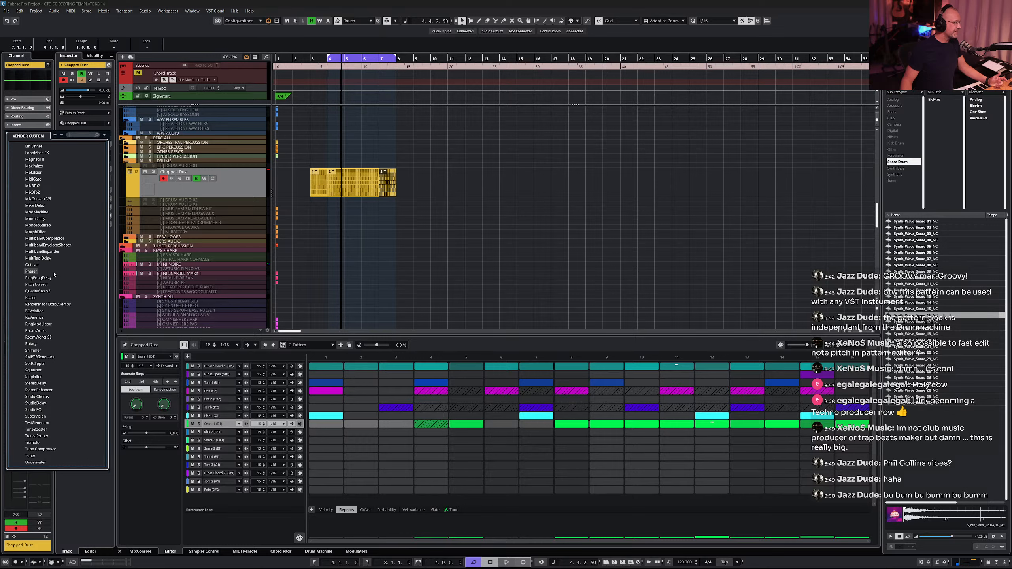
{"action": "scroll", "coordinate": [54, 274], "scroll_direction": "down", "scroll_amount": 1}
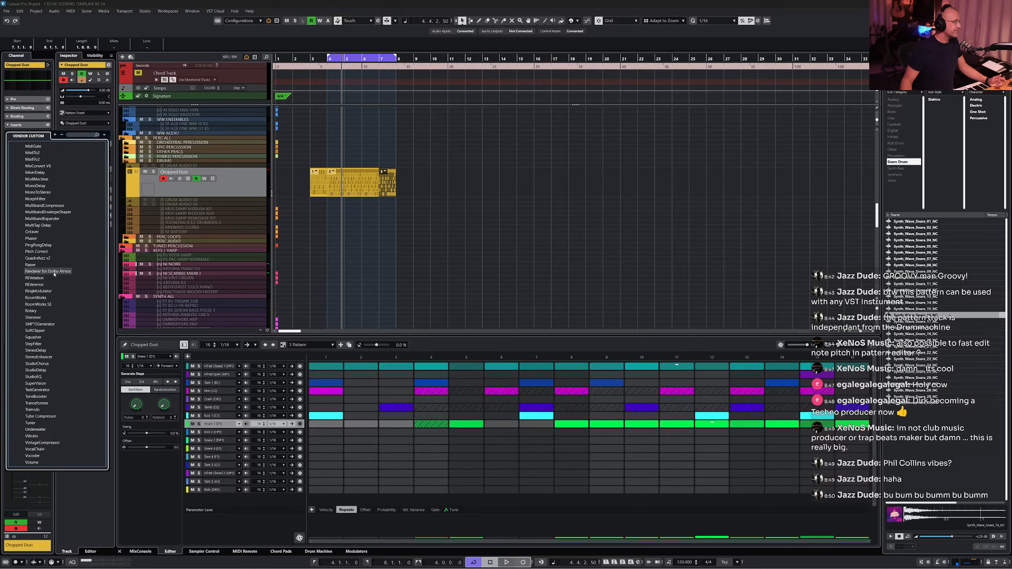
{"action": "scroll", "coordinate": [54, 274], "scroll_direction": "down", "scroll_amount": 1}
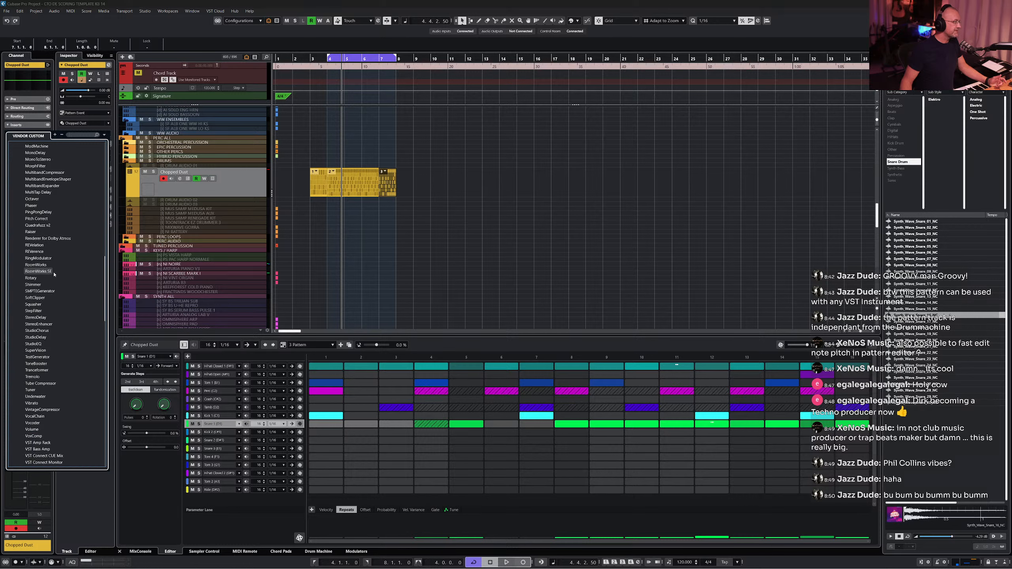
{"action": "scroll", "coordinate": [54, 274], "scroll_direction": "down", "scroll_amount": 2}
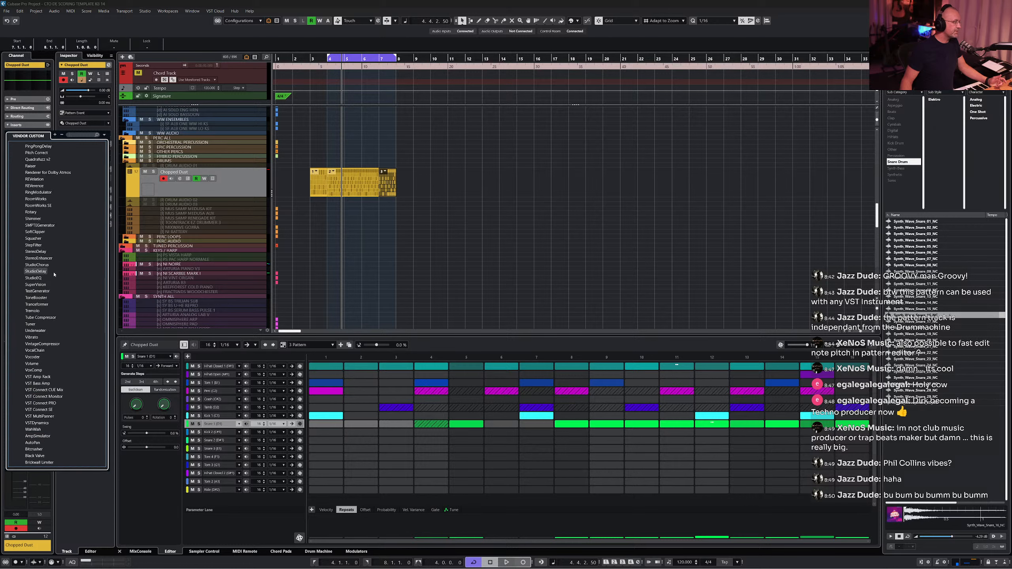
{"action": "scroll", "coordinate": [54, 274], "scroll_direction": "down", "scroll_amount": 1}
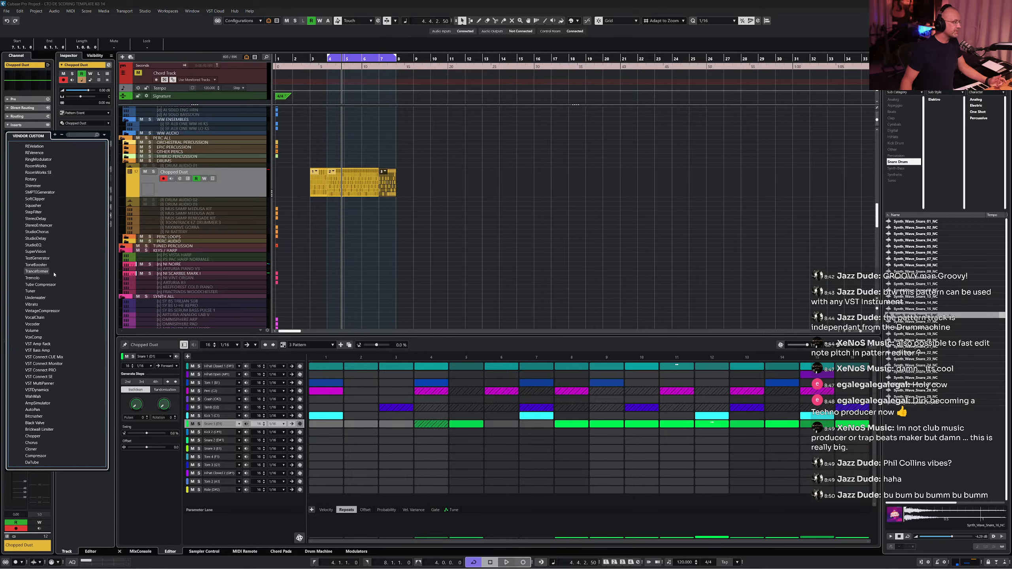
{"action": "scroll", "coordinate": [54, 273], "scroll_direction": "up", "scroll_amount": 1}
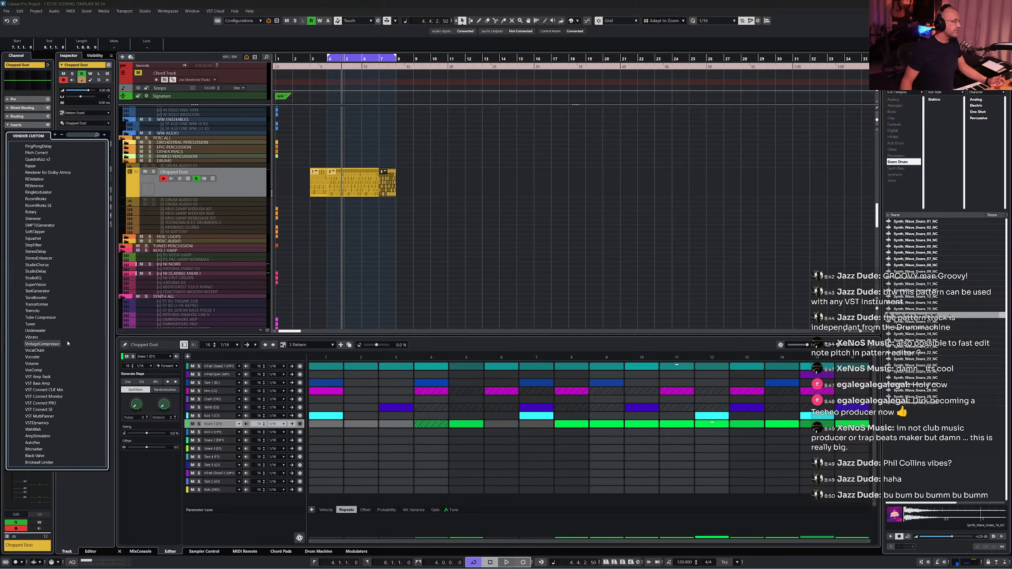
{"action": "scroll", "coordinate": [67, 342], "scroll_direction": "up", "scroll_amount": 1}
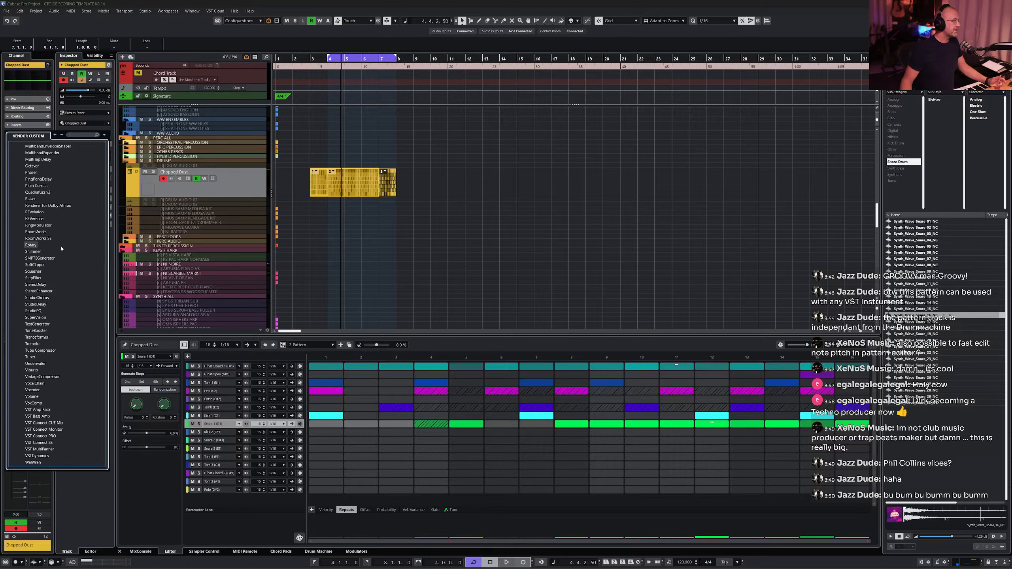
{"action": "scroll", "coordinate": [61, 249], "scroll_direction": "up", "scroll_amount": 1}
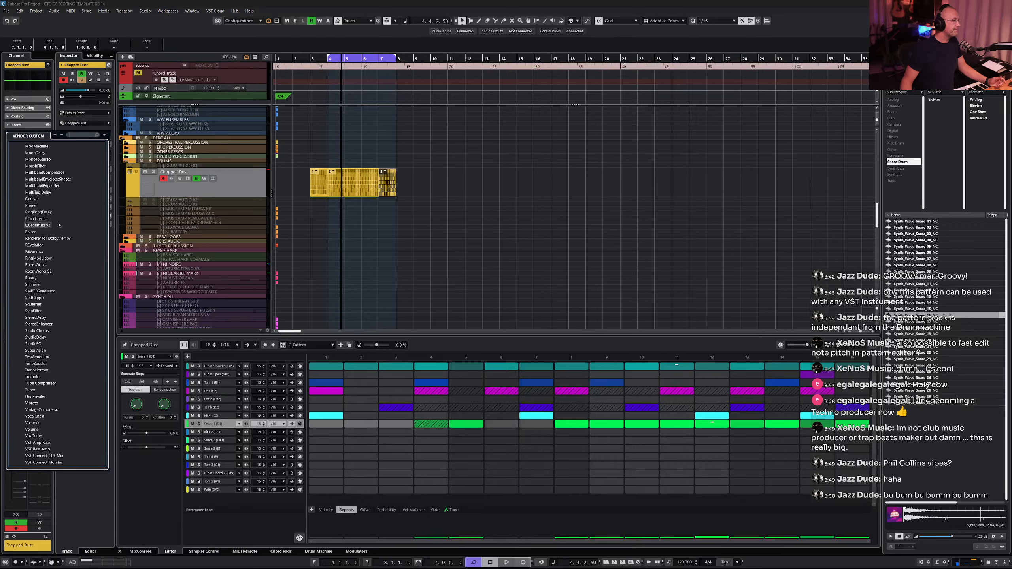
{"action": "scroll", "coordinate": [58, 215], "scroll_direction": "up", "scroll_amount": 5}
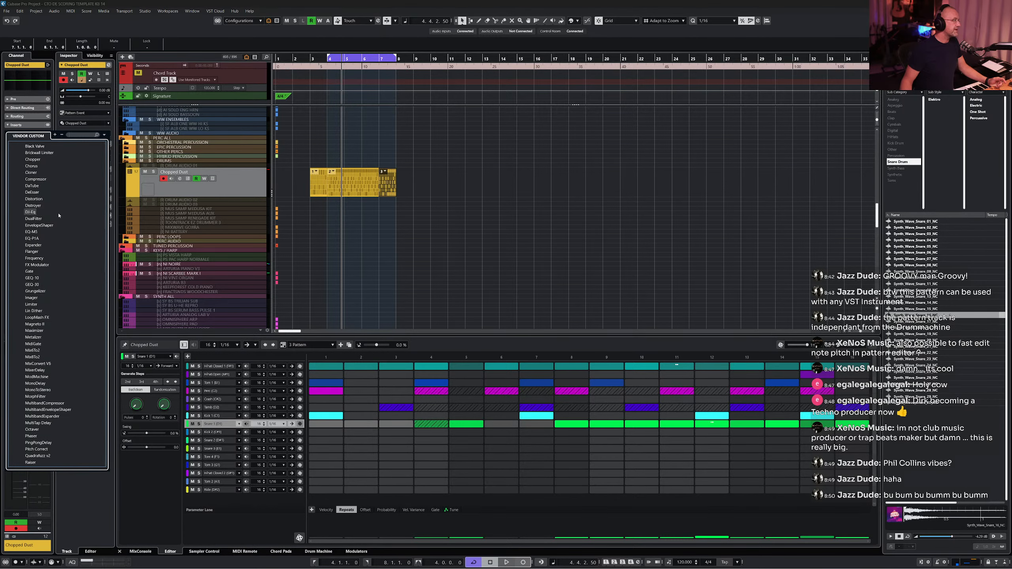
{"action": "left_click", "coordinate": [52, 266]}
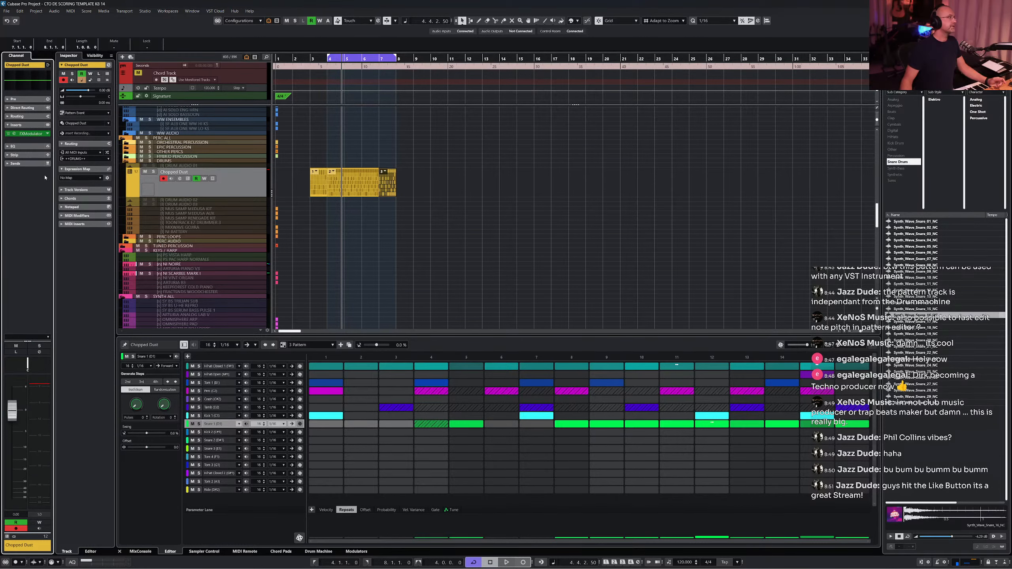
{"action": "left_click", "coordinate": [16, 136]}
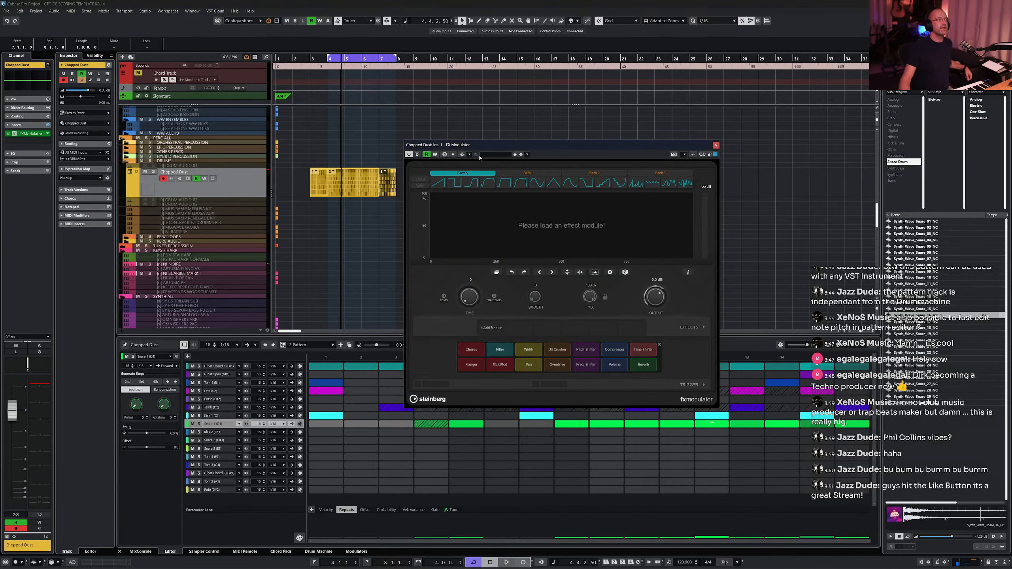
{"action": "left_click_drag", "start_coordinate": [503, 148], "coordinate": [392, 118]}
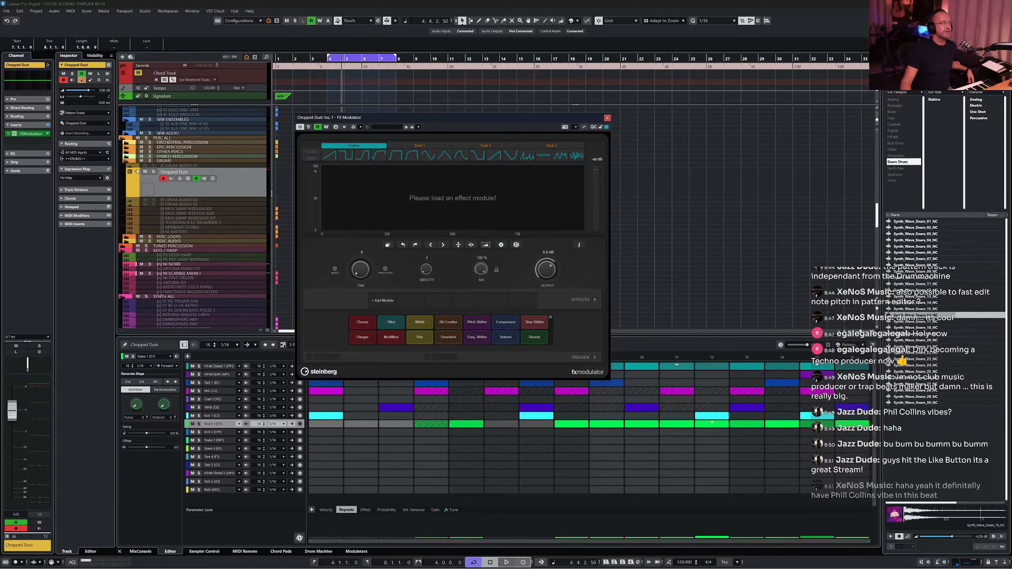
{"action": "left_click", "coordinate": [36, 143]}
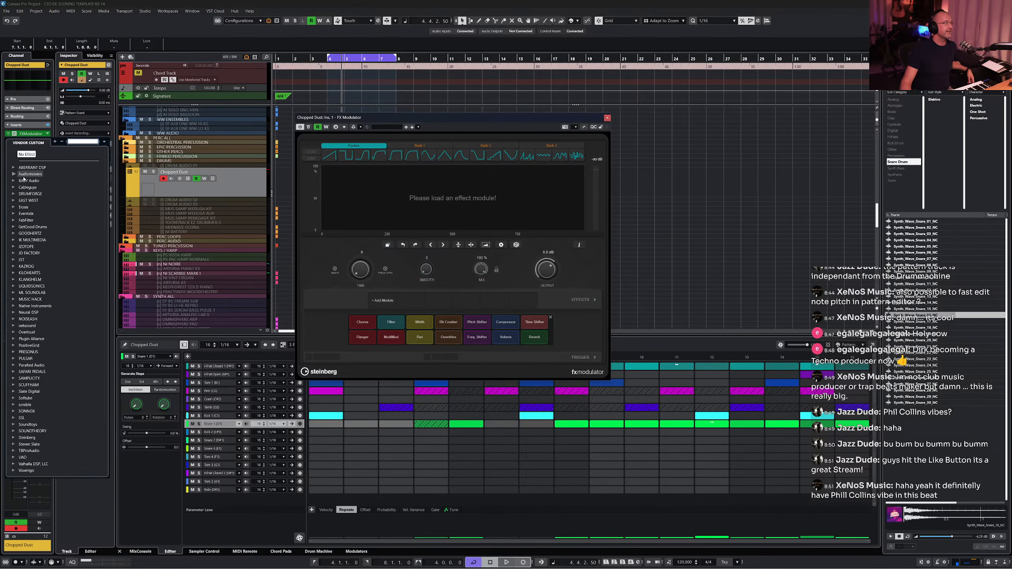
{"action": "left_click", "coordinate": [24, 187]}
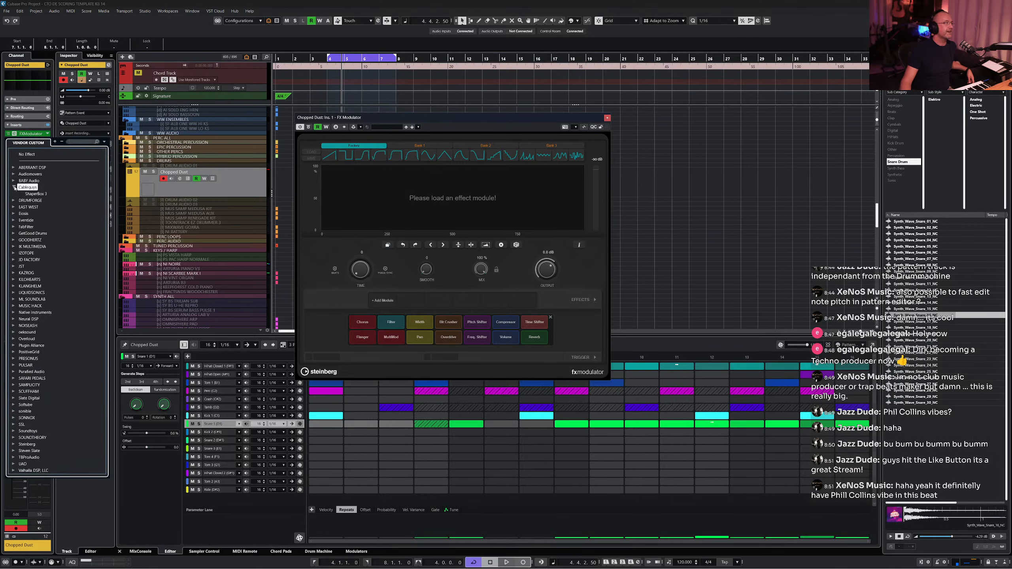
{"action": "left_click", "coordinate": [32, 194]}
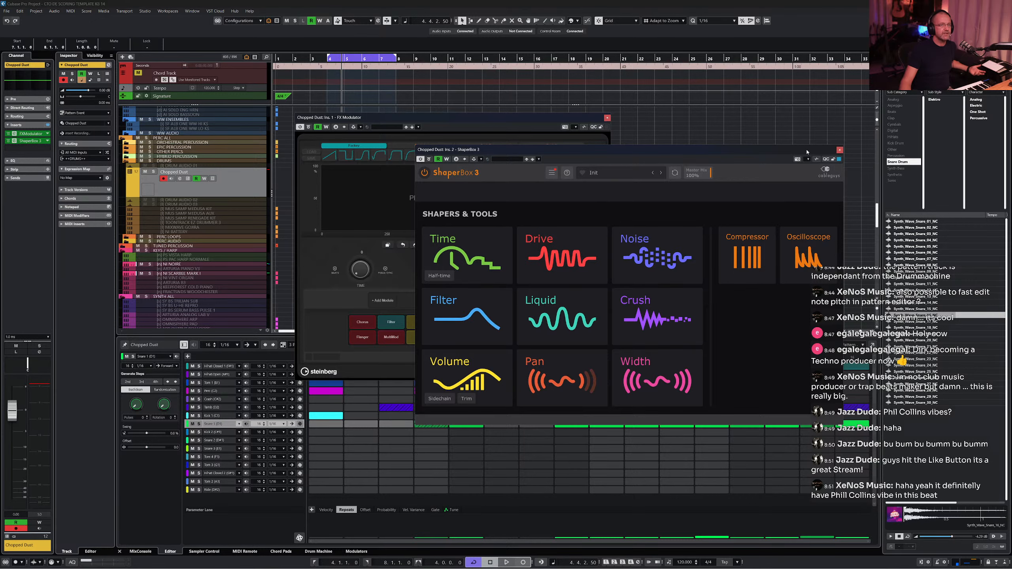
{"action": "left_click", "coordinate": [841, 151]}
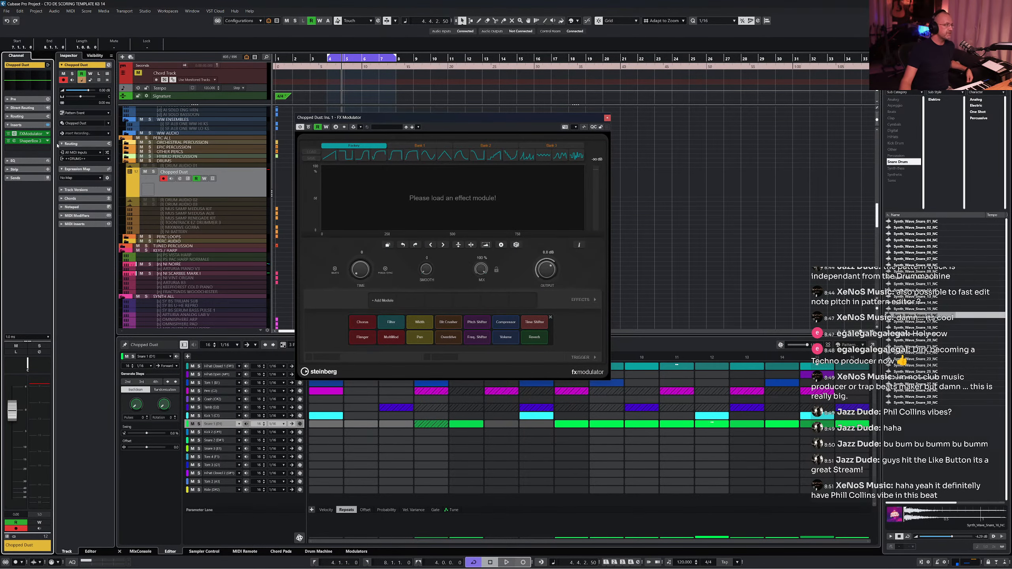
{"action": "left_click", "coordinate": [47, 140]}
{"action": "left_click", "coordinate": [48, 154]}
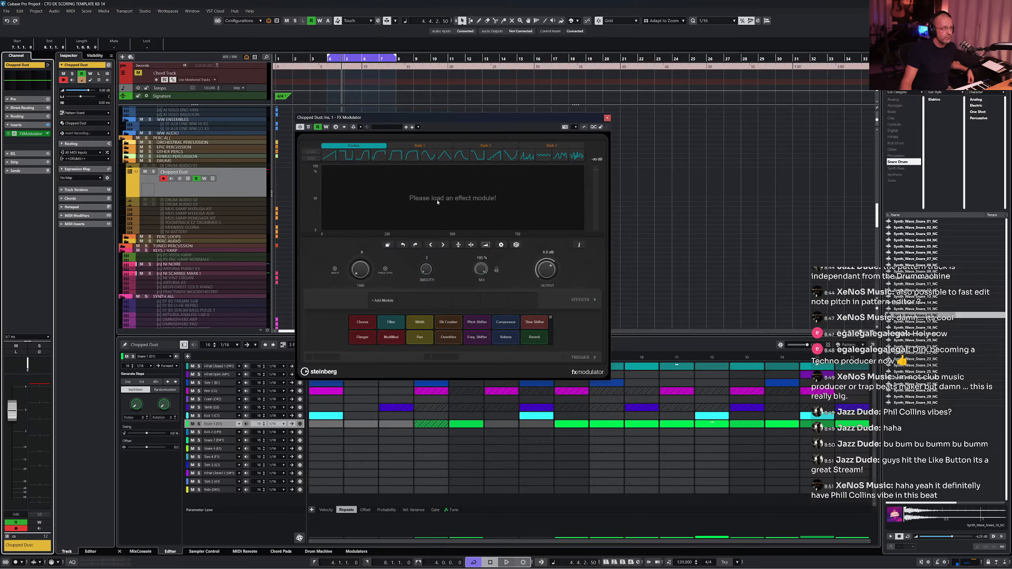
- Load the Overdrive module in FX Modulator and shape a triangular drive curve peaking mid-cycle
{"action": "left_click_drag", "start_coordinate": [349, 119], "coordinate": [371, 107]}
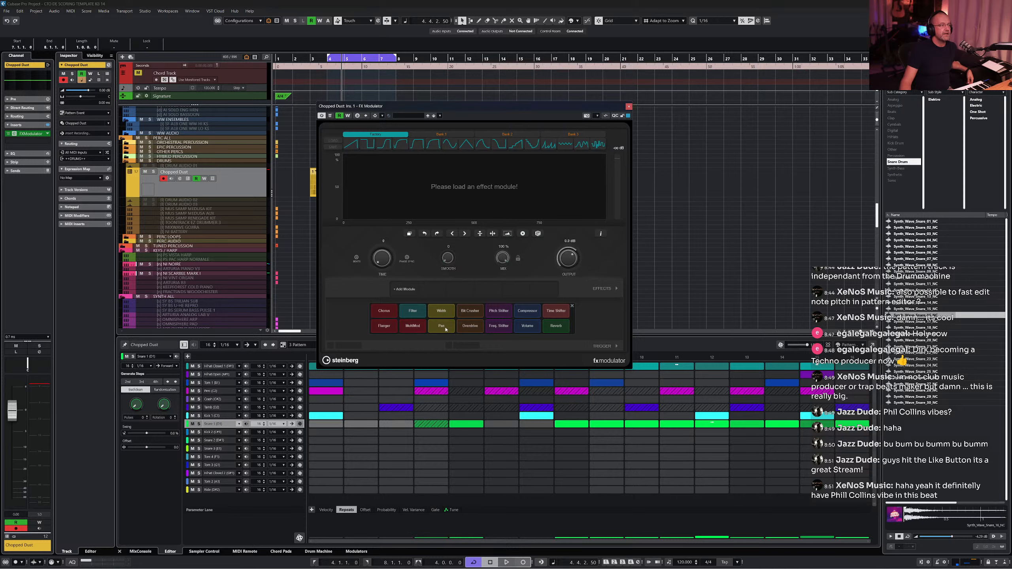
{"action": "left_click", "coordinate": [470, 326]}
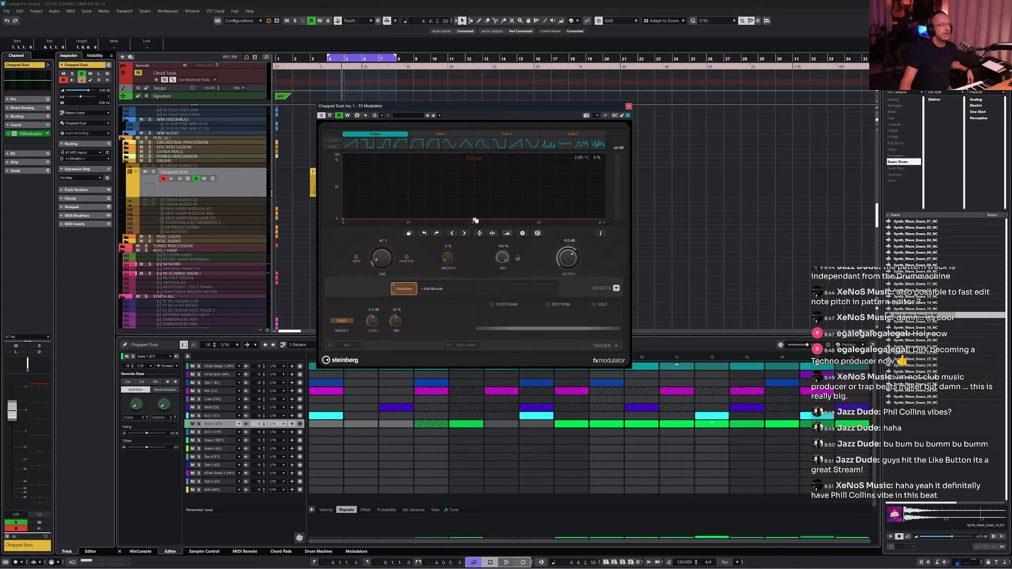
{"action": "left_click_drag", "start_coordinate": [474, 221], "coordinate": [346, 222]}
{"action": "left_click_drag", "start_coordinate": [475, 220], "coordinate": [477, 189]}
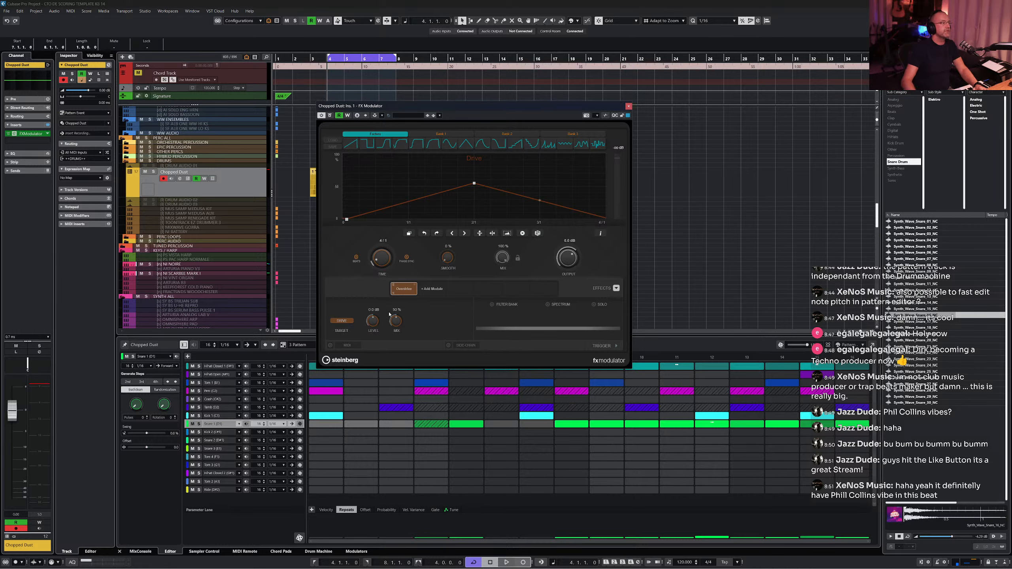
- Play the pattern to audition the drive modulation
{"action": "key", "text": "space"}
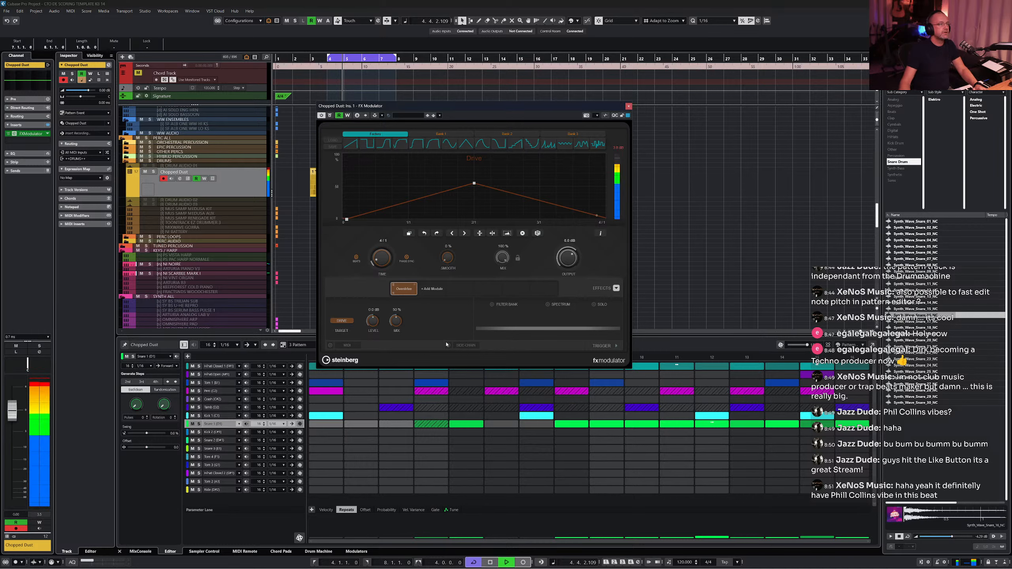
{"action": "key", "text": "space"}
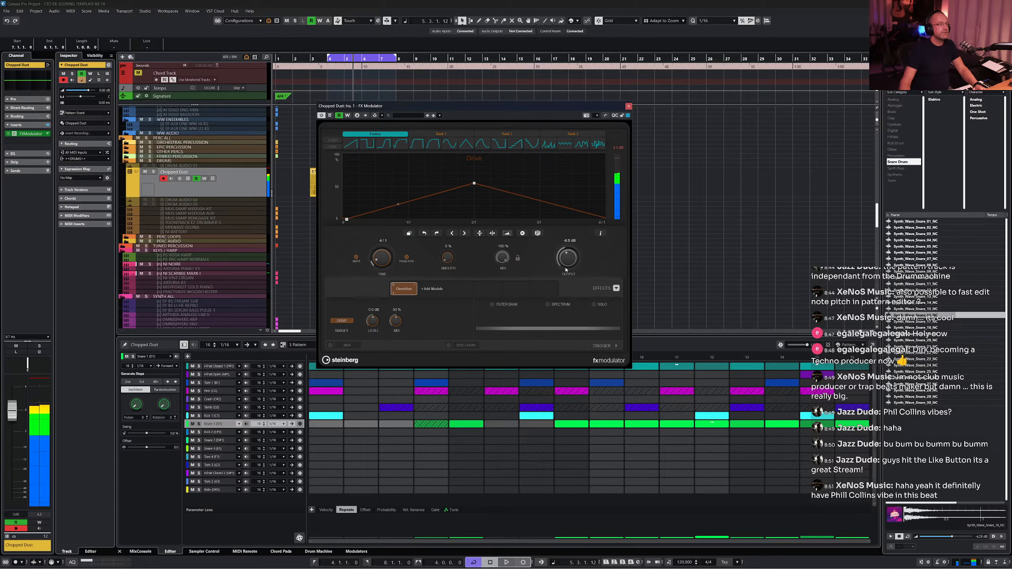
{"action": "key", "text": "space"}
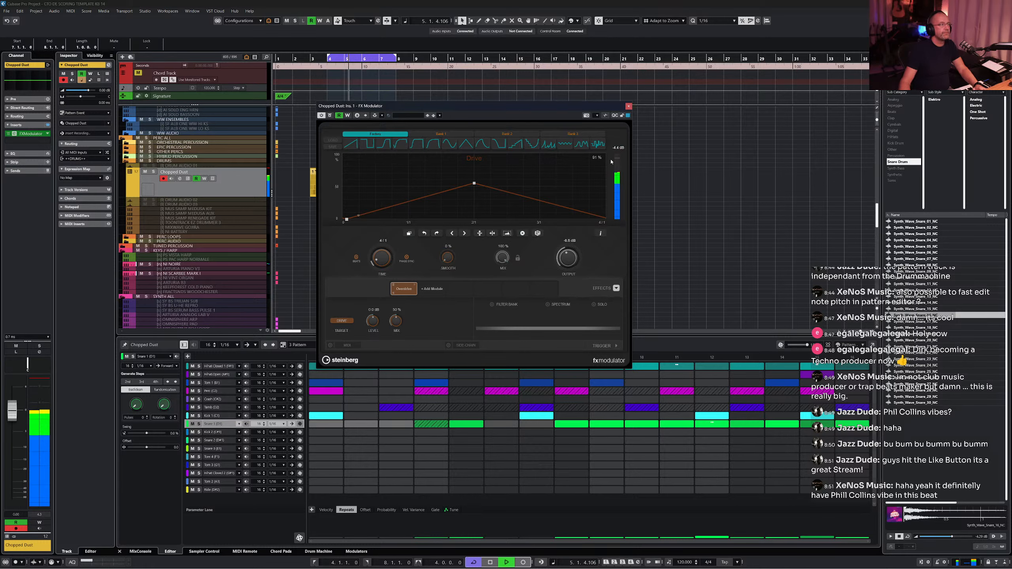
{"action": "key", "text": "space"}
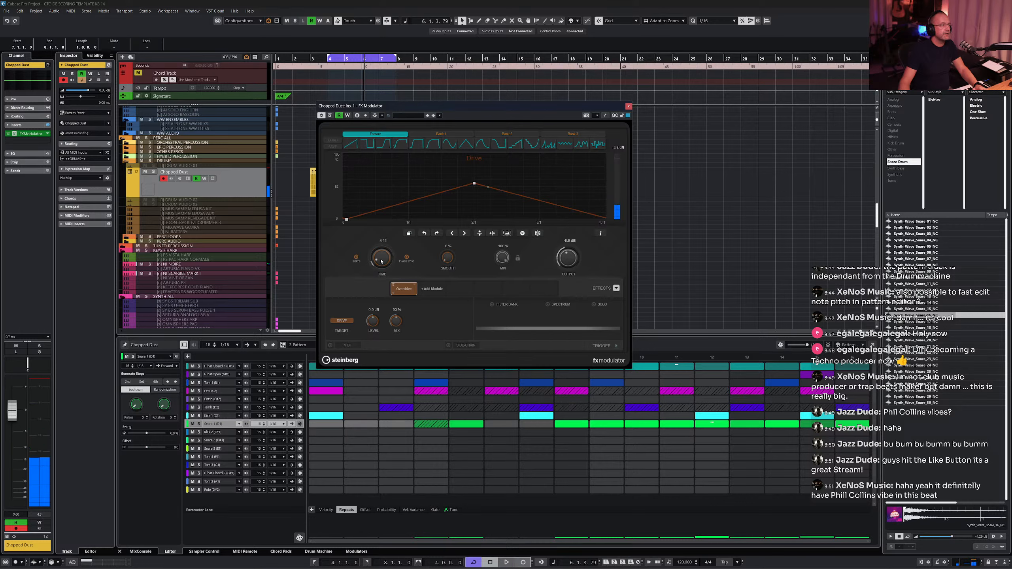
- Set the modulation time to 2/1 and raise the curve's peak to the top while auditioning playback
{"action": "scroll", "coordinate": [381, 257], "scroll_direction": "down", "scroll_amount": 1}
{"action": "key", "text": "space"}
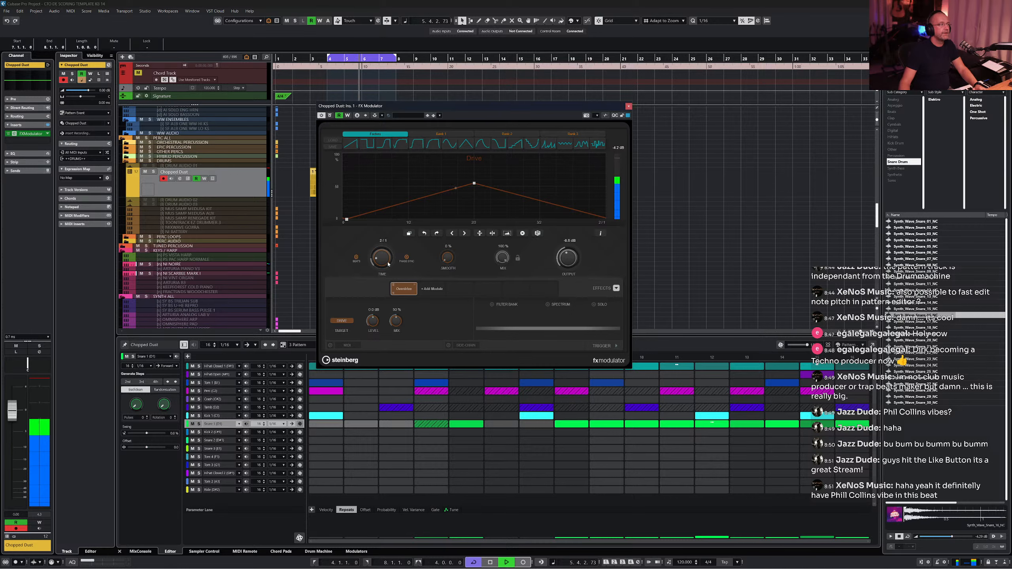
{"action": "key", "text": "space"}
{"action": "left_click_drag", "start_coordinate": [475, 183], "coordinate": [473, 172]}
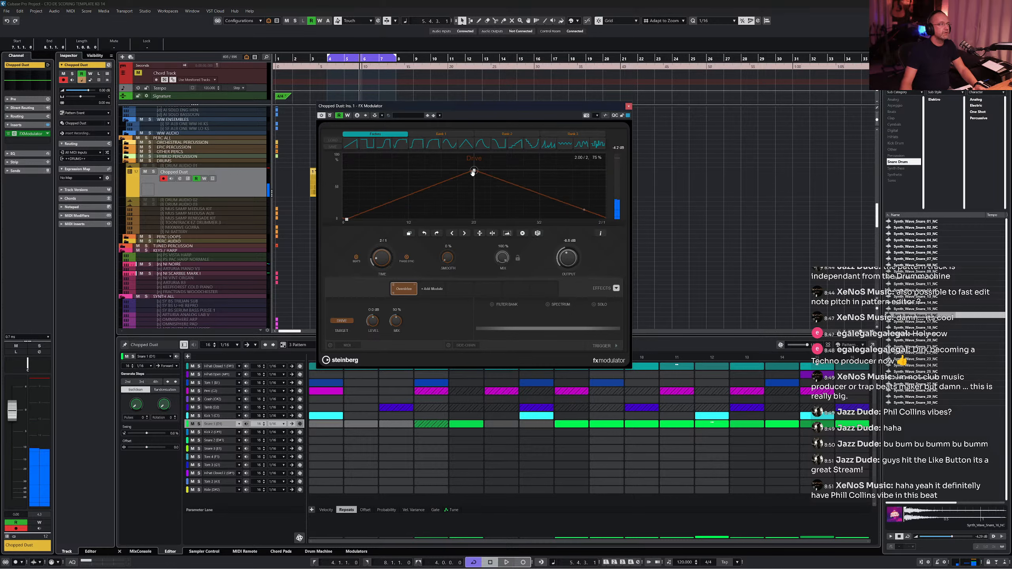
{"action": "key", "text": "space"}
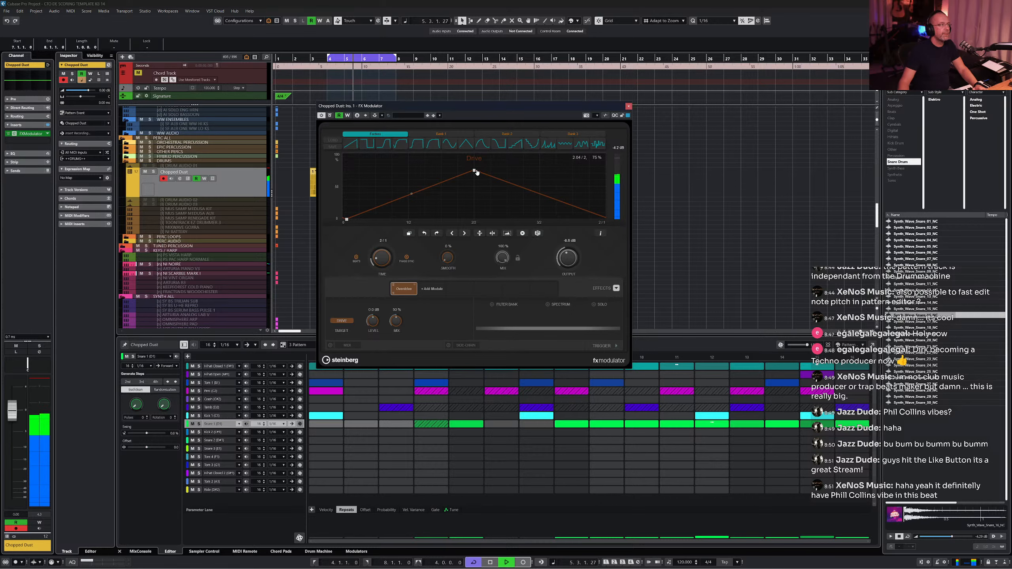
- Stop playback, remove the Overdrive module from FX Modulator and load the Filter module instead
{"action": "key", "text": "space"}
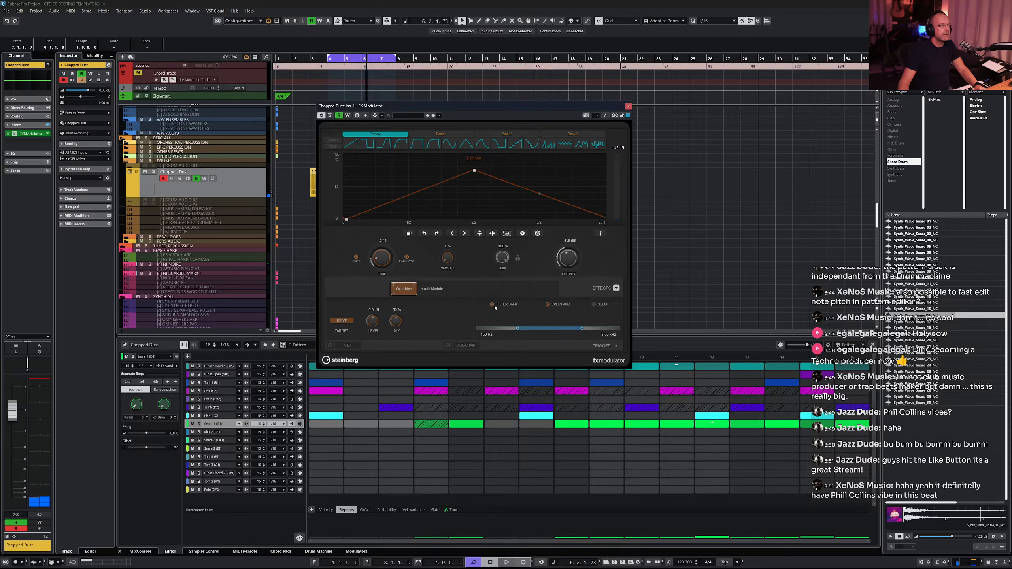
{"action": "left_click", "coordinate": [416, 286]}
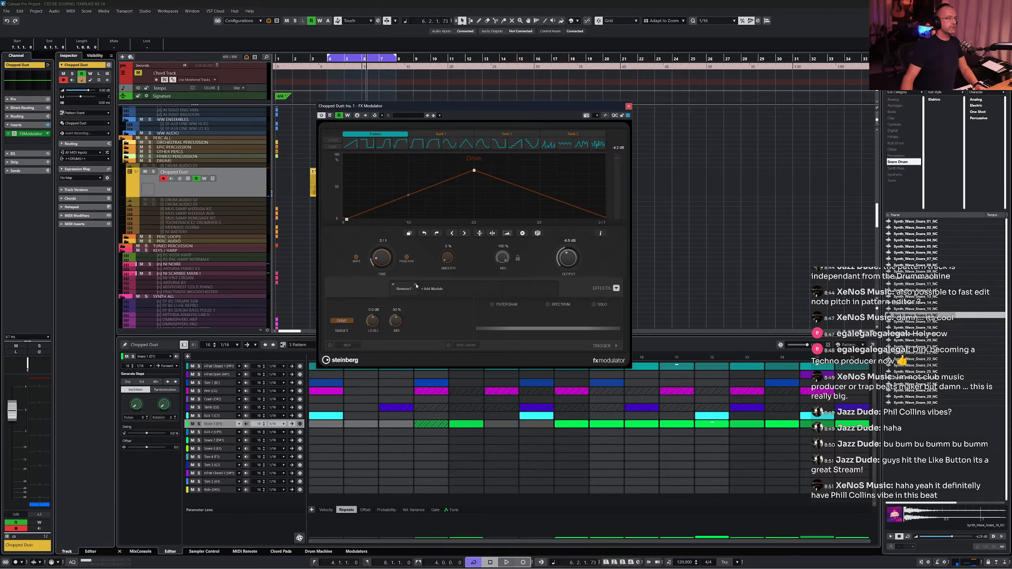
{"action": "left_click", "coordinate": [393, 286]}
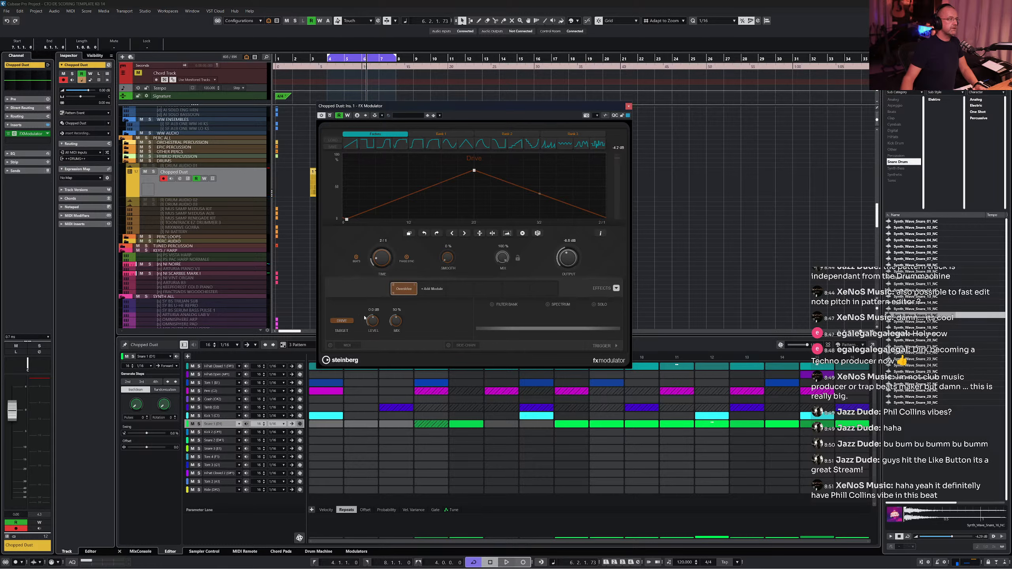
{"action": "left_click", "coordinate": [415, 285]}
{"action": "left_click", "coordinate": [416, 285]}
{"action": "left_click", "coordinate": [405, 290]}
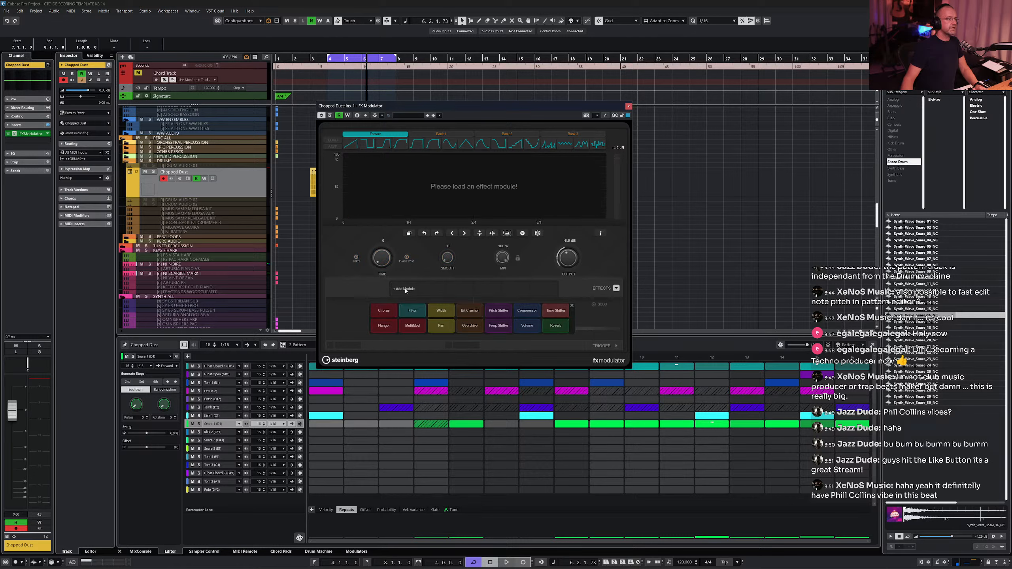
{"action": "left_click", "coordinate": [413, 311]}
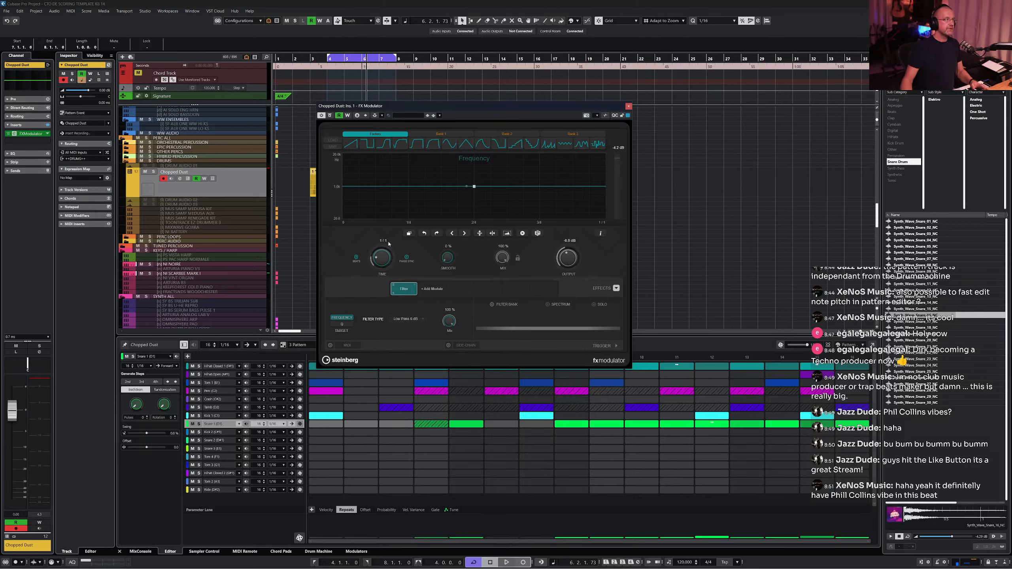
- Shape the filter frequency curve to stay high until three-quarters then fall, with time set to 4/1, auditioning playback
{"action": "key", "text": "space"}
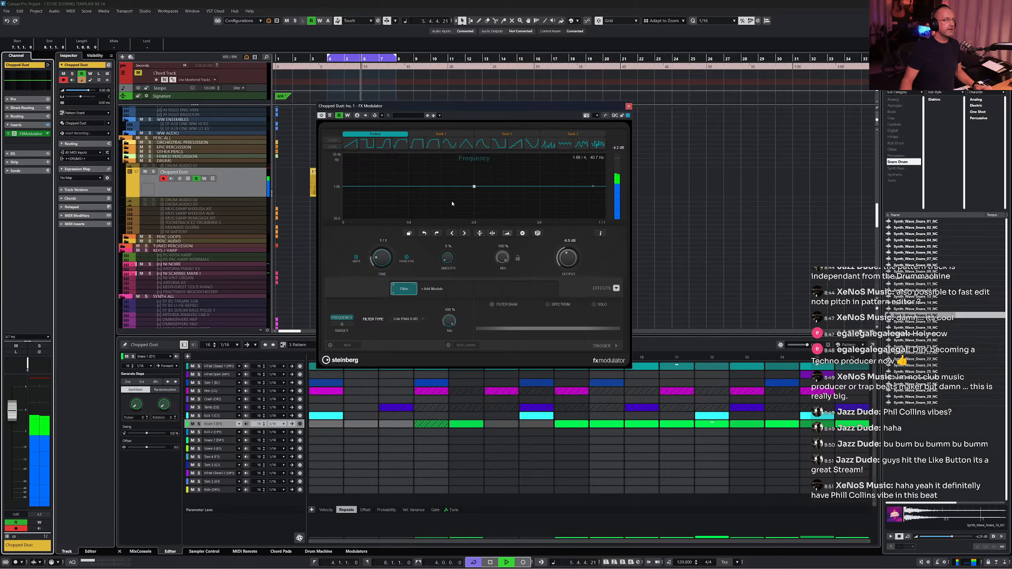
{"action": "left_click_drag", "start_coordinate": [474, 187], "coordinate": [342, 202]}
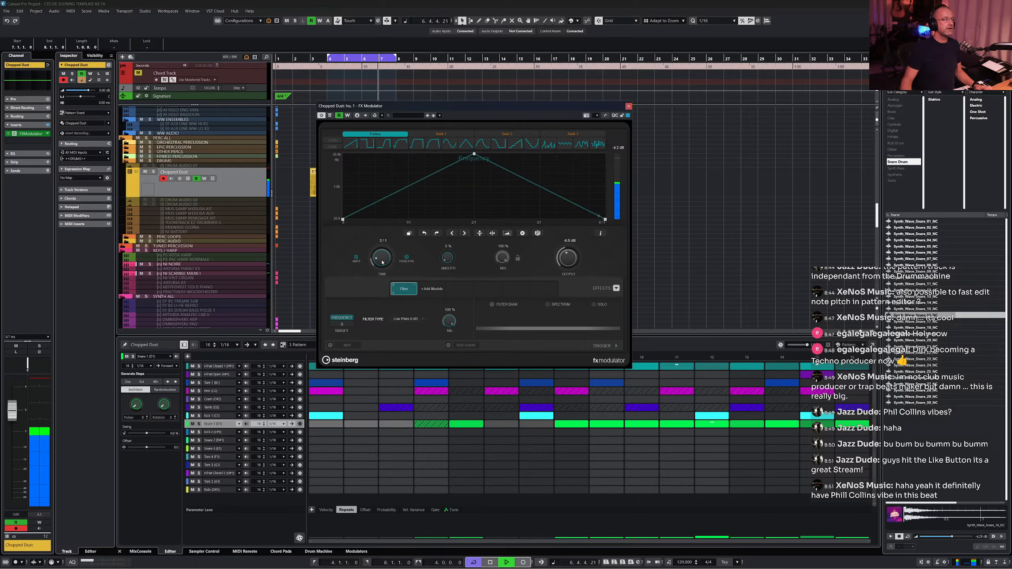
{"action": "scroll", "coordinate": [382, 263], "scroll_direction": "down", "scroll_amount": 1}
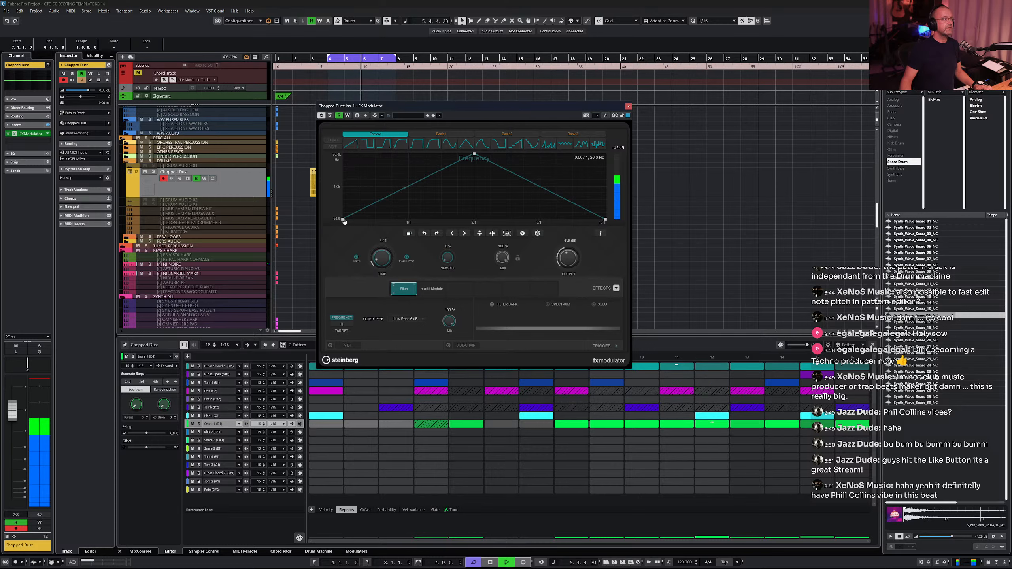
{"action": "left_click_drag", "start_coordinate": [344, 222], "coordinate": [343, 154]}
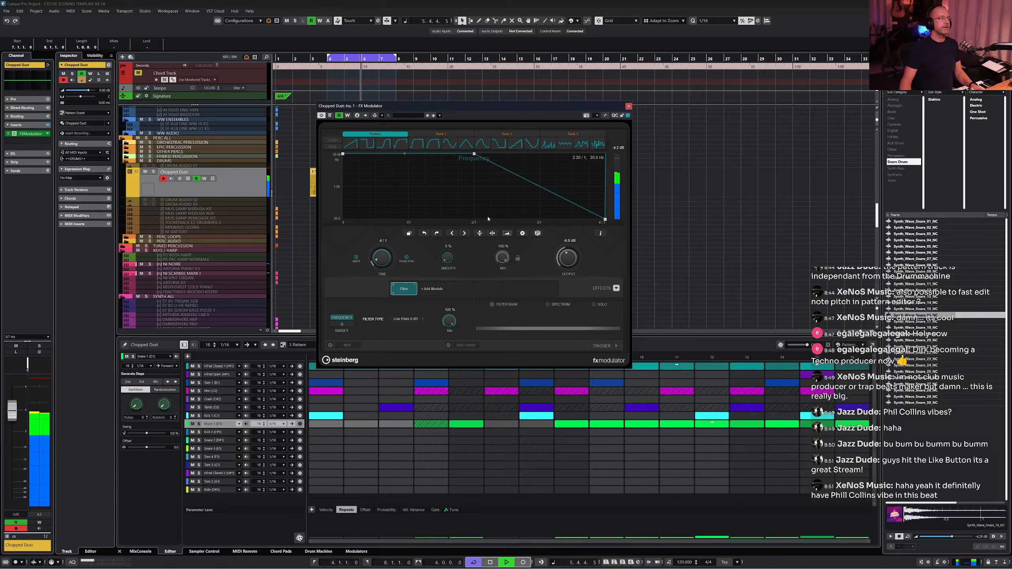
{"action": "left_click_drag", "start_coordinate": [473, 154], "coordinate": [540, 155]}
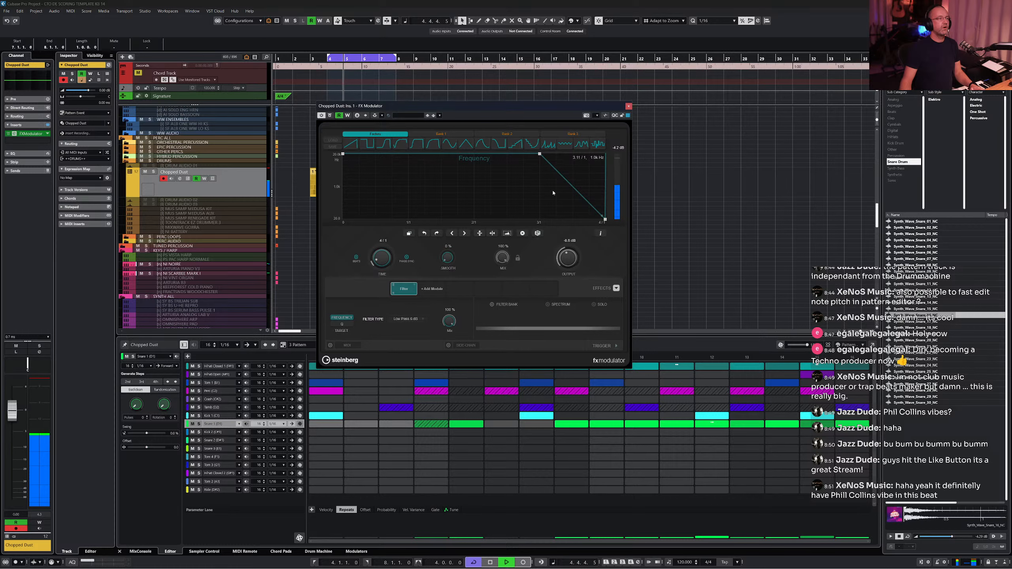
{"action": "key", "text": "space"}
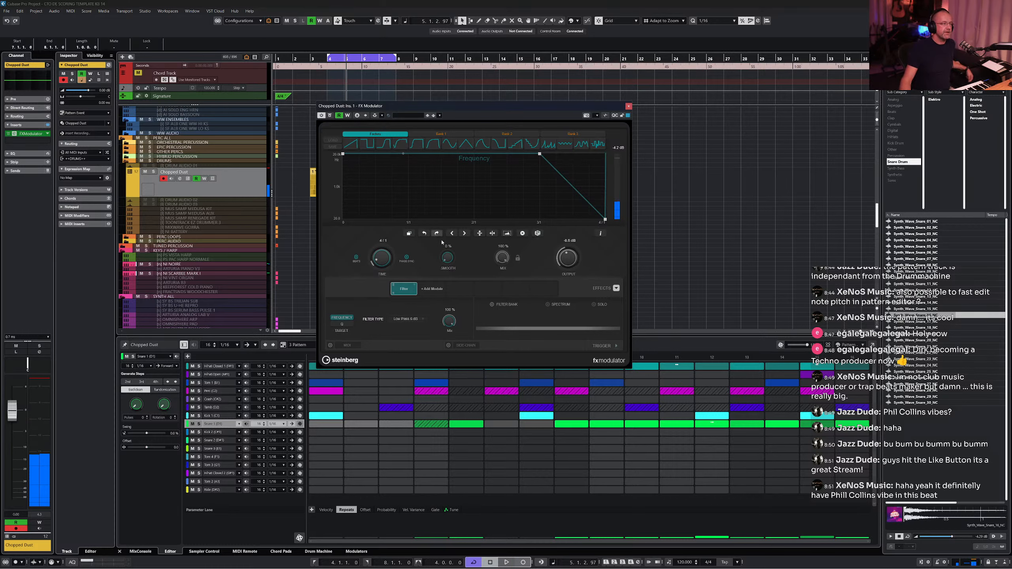
- Add a Width module, draw a triangular width curve peaking mid-cycle, and raise its delay during playback
{"action": "left_click", "coordinate": [433, 289]}
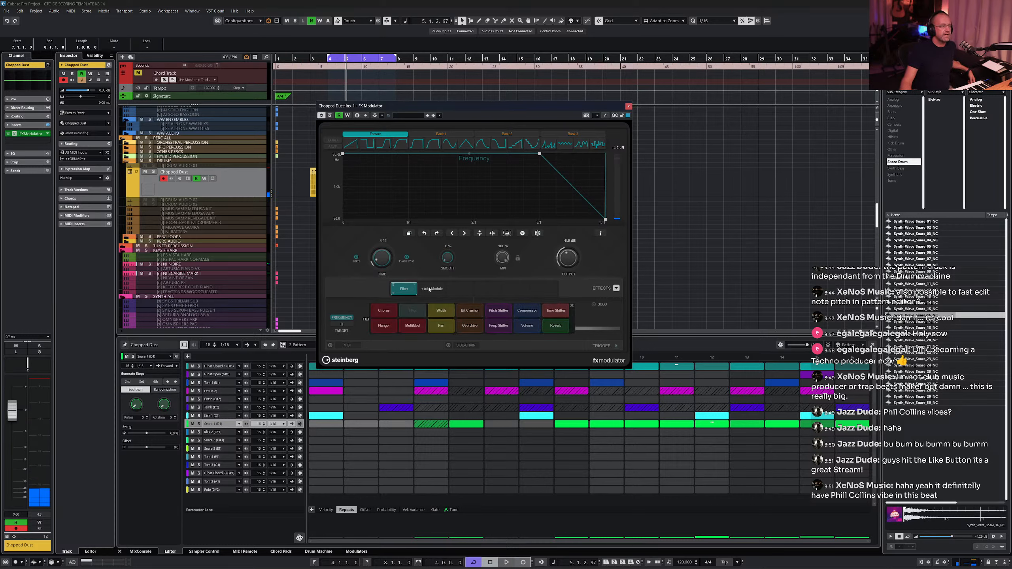
{"action": "left_click", "coordinate": [441, 311]}
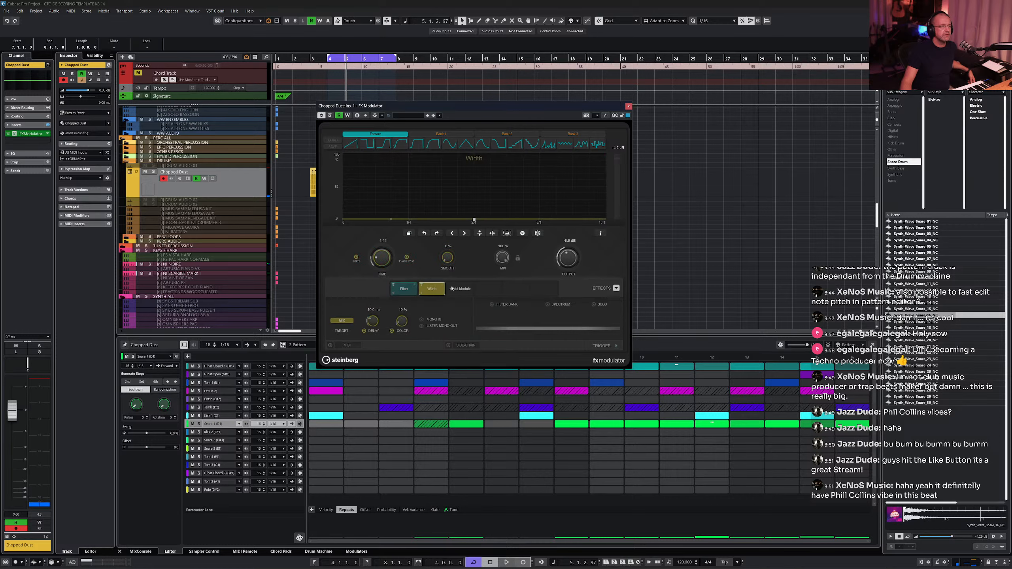
{"action": "left_click", "coordinate": [457, 149]}
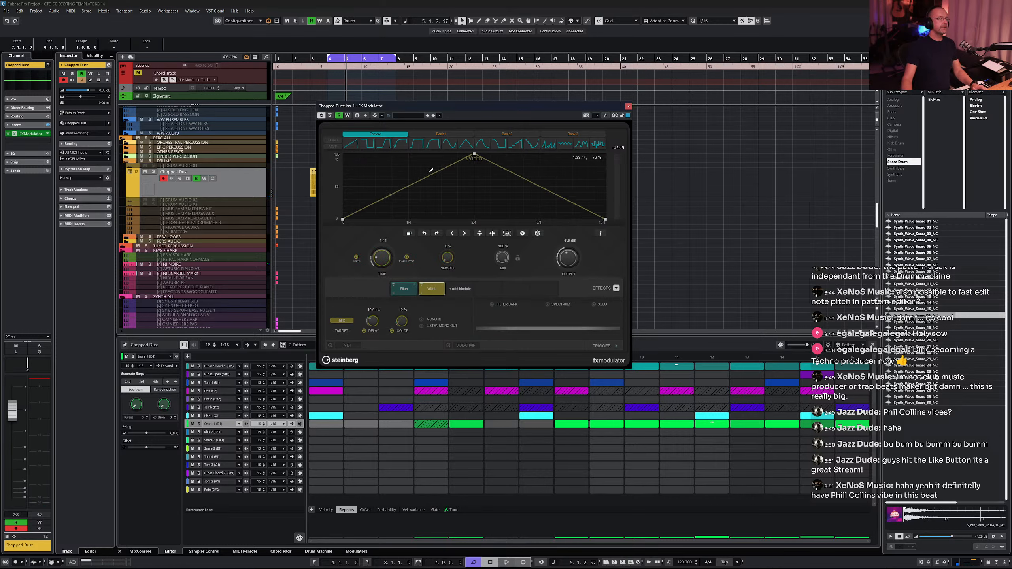
{"action": "left_click", "coordinate": [404, 288]}
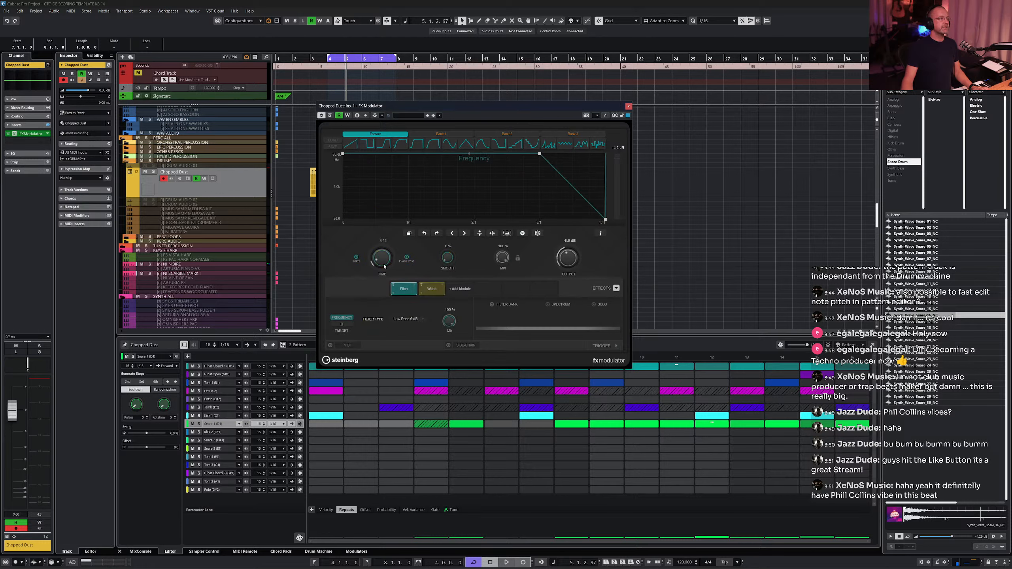
{"action": "left_click", "coordinate": [434, 291]}
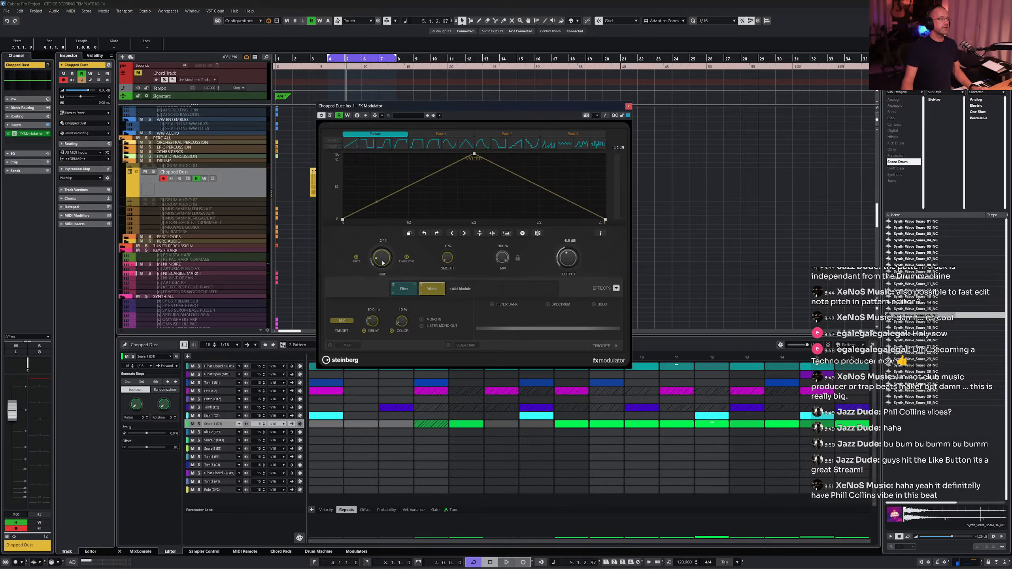
{"action": "key", "text": "space"}
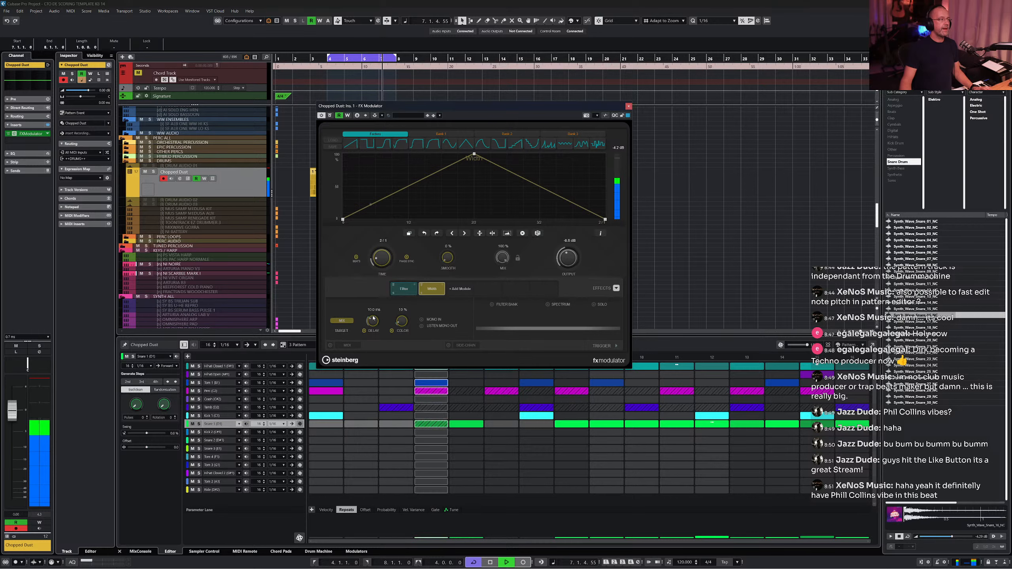
{"action": "left_click_drag", "start_coordinate": [373, 322], "coordinate": [393, 321]}
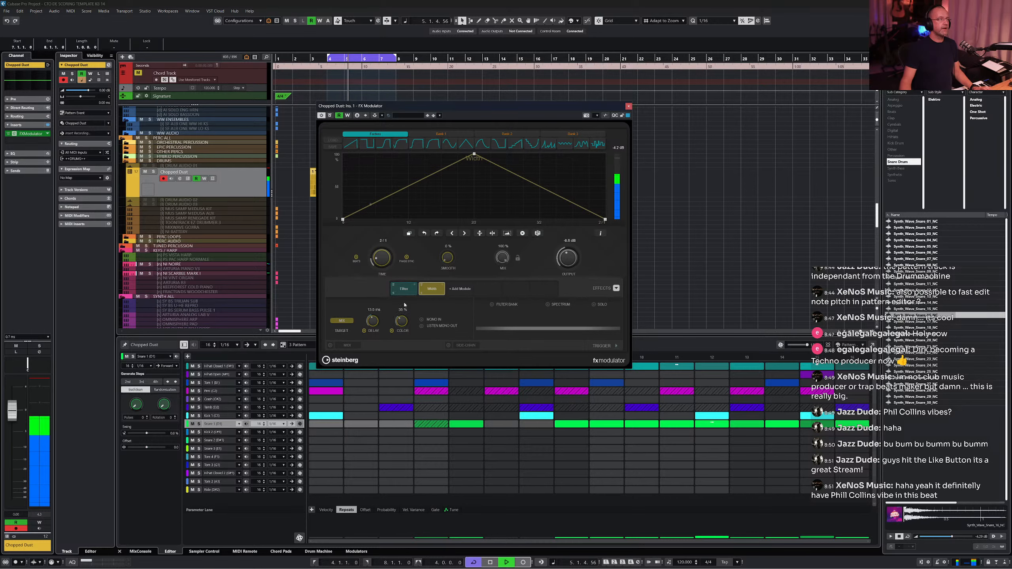
- Add a Reverb module and shape its mix curve to stay low until three-quarters, then rise to full
{"action": "left_click", "coordinate": [460, 289]}
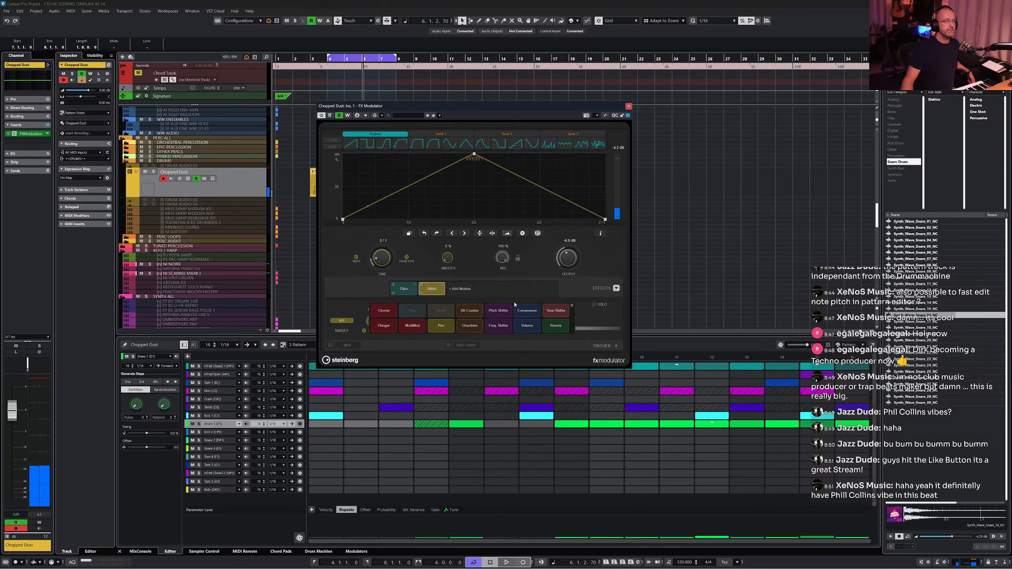
{"action": "left_click", "coordinate": [554, 326]}
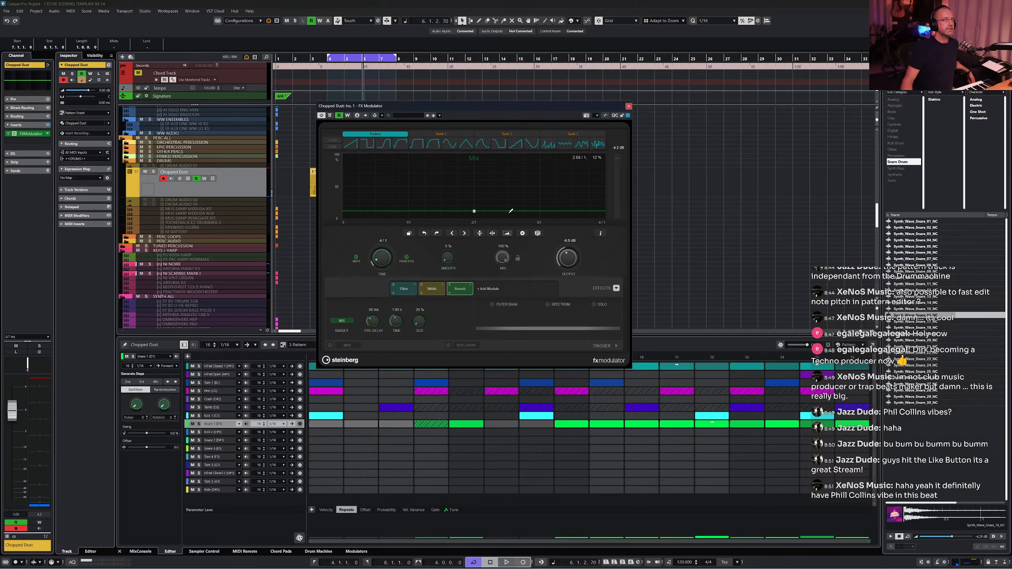
{"action": "left_click", "coordinate": [461, 145]}
{"action": "left_click_drag", "start_coordinate": [475, 154], "coordinate": [600, 154]}
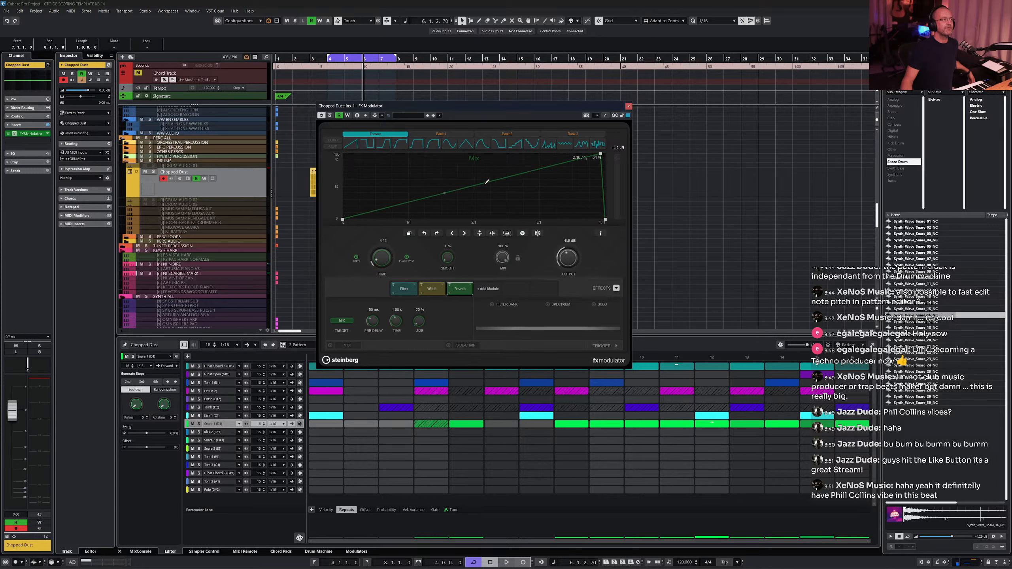
{"action": "left_click_drag", "start_coordinate": [485, 185], "coordinate": [575, 229]}
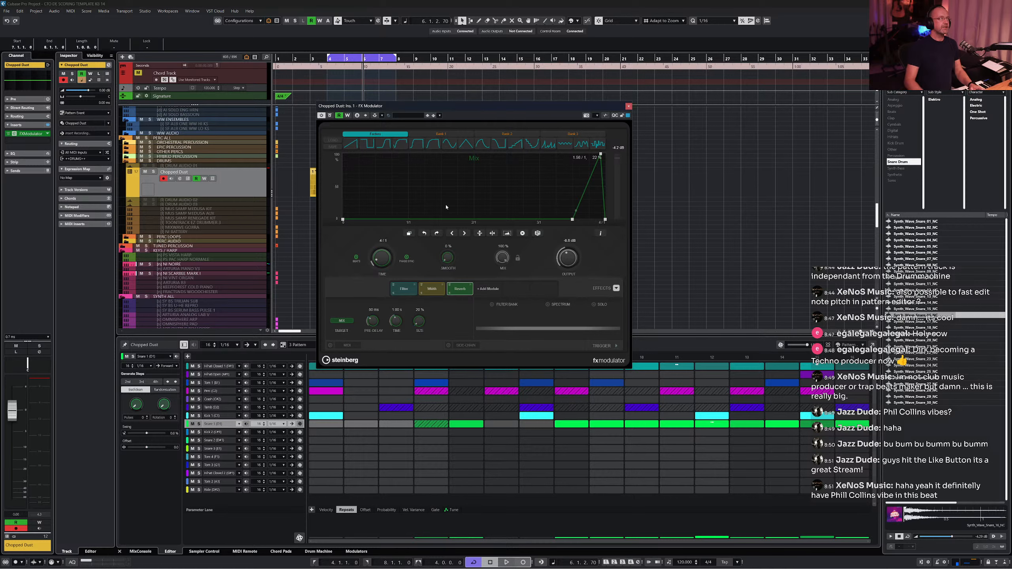
{"action": "key", "text": "space"}
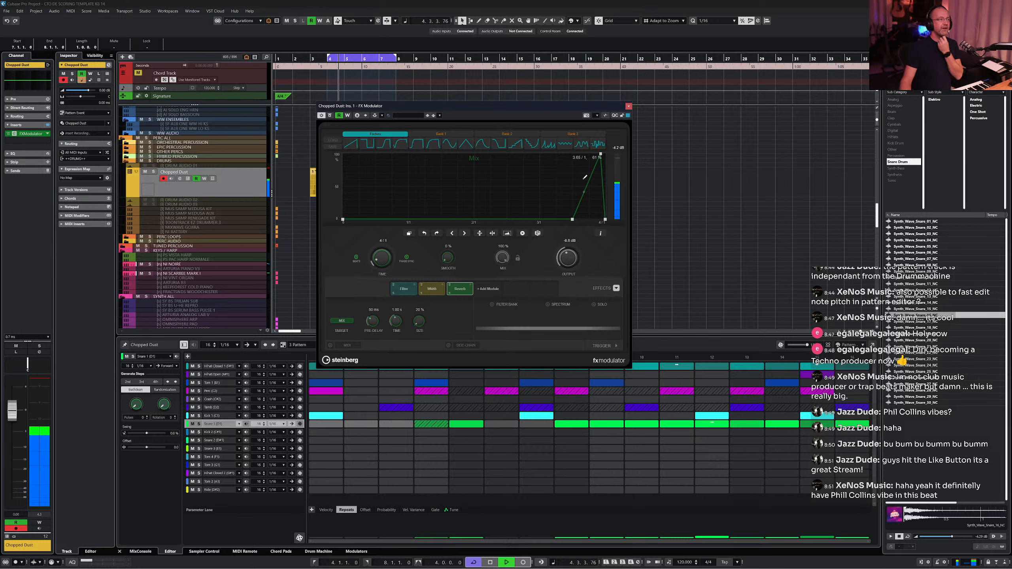
{"action": "key", "text": "space"}
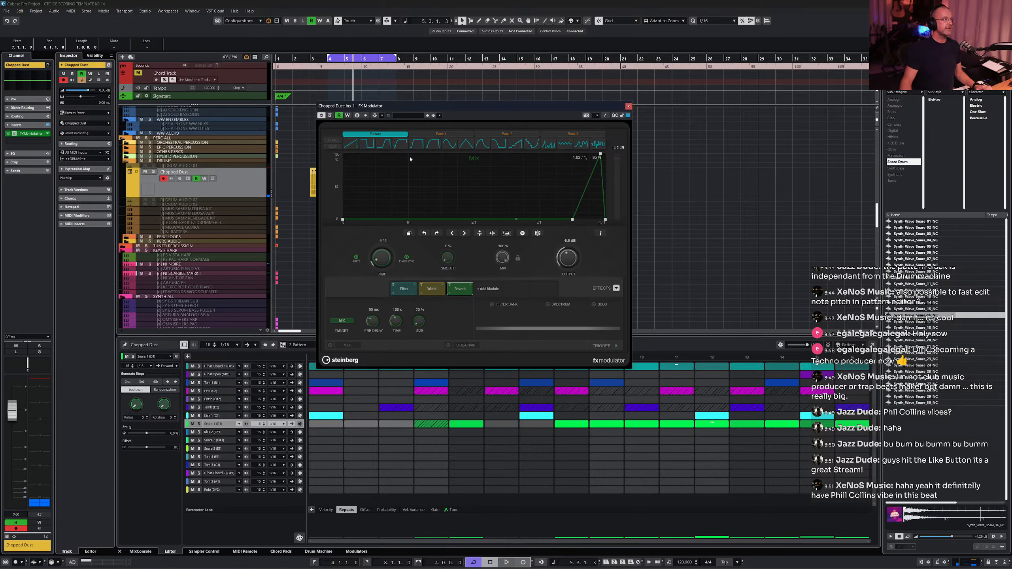
- Browse the FX Modulator's rhythm lanes and effects options while auditioning
{"action": "left_click", "coordinate": [454, 134]}
{"action": "left_click", "coordinate": [381, 134]}
{"action": "left_click", "coordinate": [483, 136]}
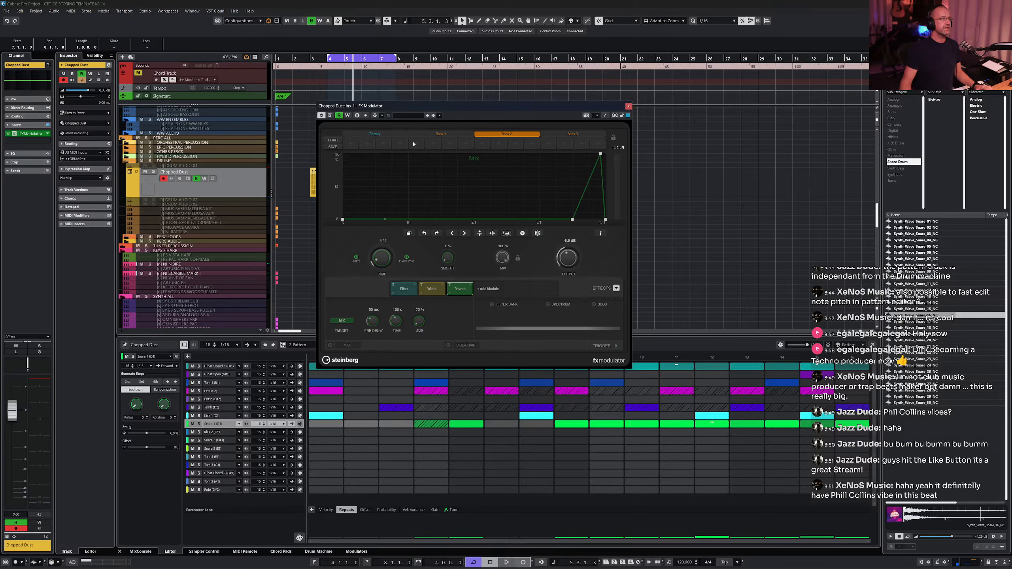
{"action": "left_click", "coordinate": [381, 136]}
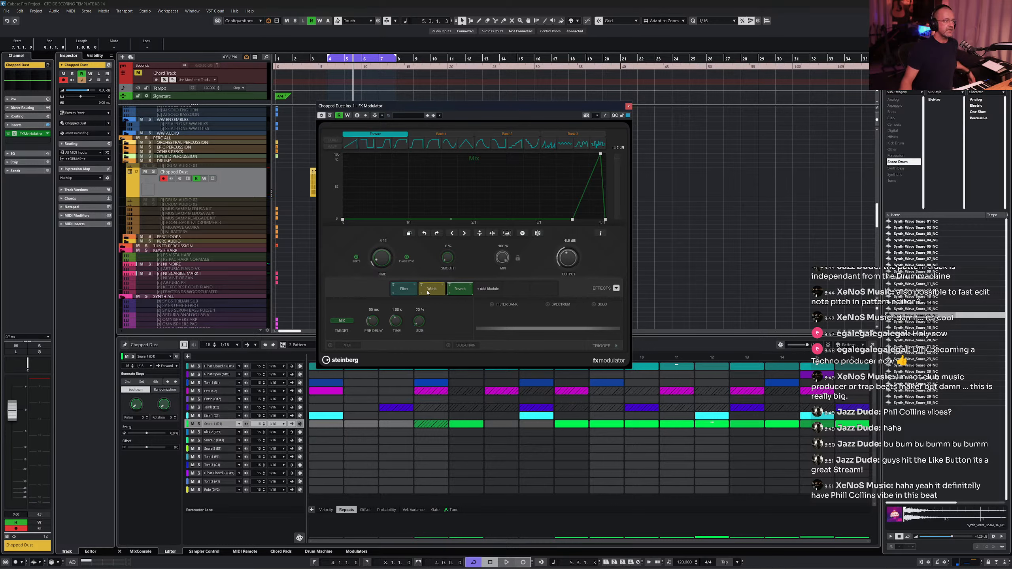
{"action": "left_click", "coordinate": [617, 288]}
{"action": "left_click", "coordinate": [617, 289]}
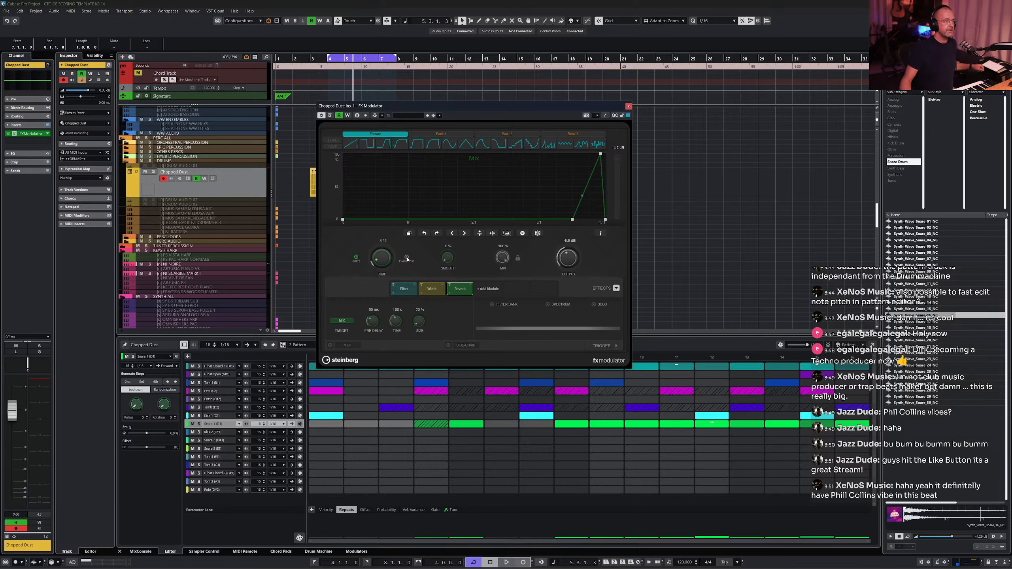
{"action": "key", "text": "space"}
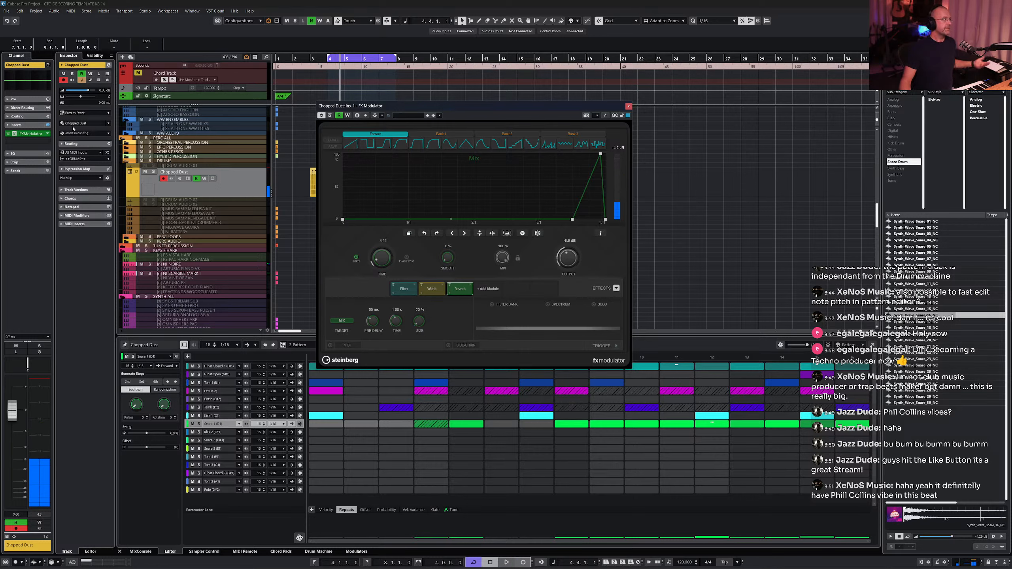
- Replace the FX Modulator insert on the Chopped Dust channel with Cableguys ShaperBox 3
{"action": "left_click", "coordinate": [46, 134]}
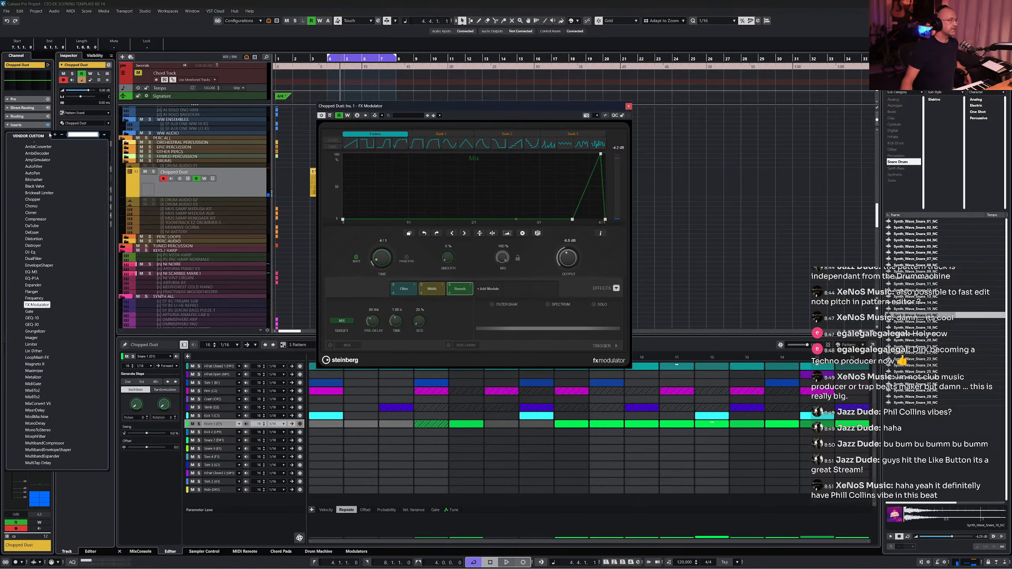
{"action": "left_click", "coordinate": [45, 140]}
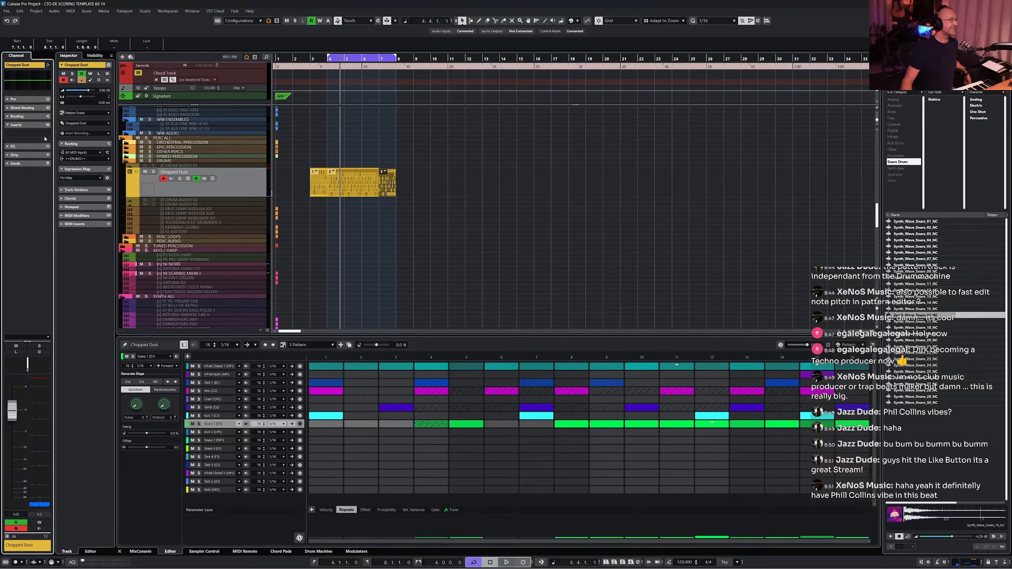
{"action": "left_click", "coordinate": [48, 135]}
{"action": "left_click", "coordinate": [13, 180]}
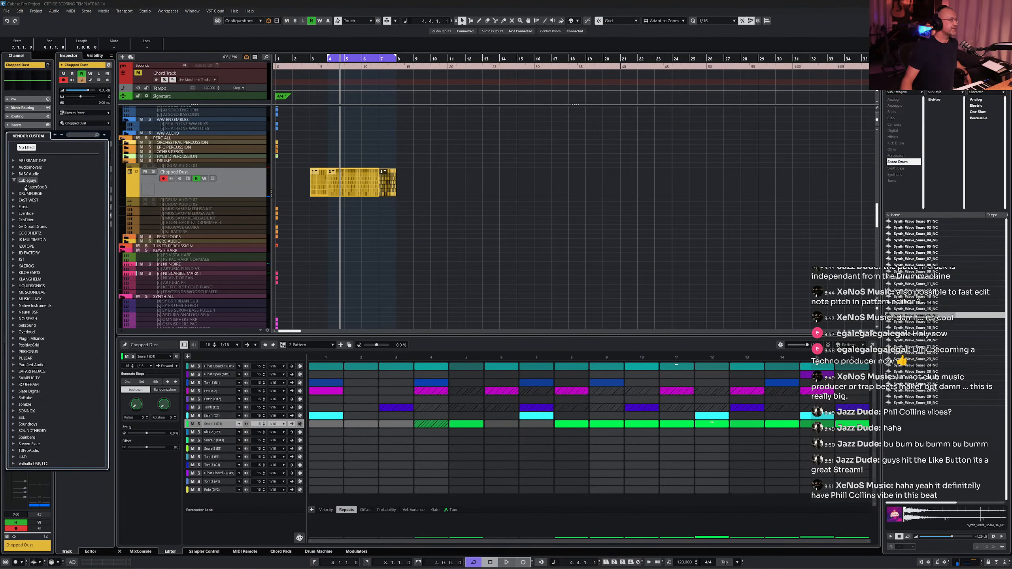
{"action": "left_click", "coordinate": [32, 187]}
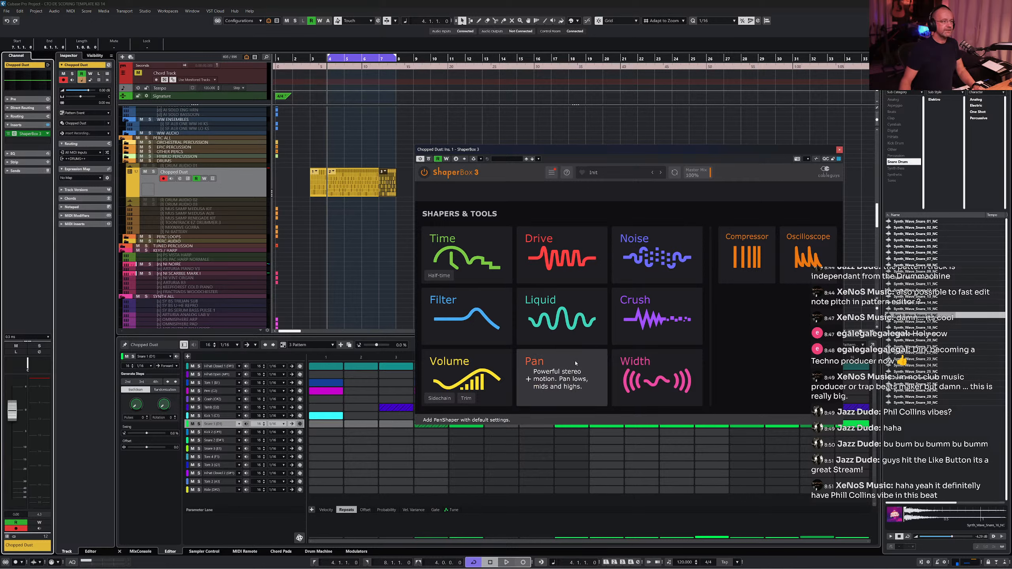
- Add a Pan shaper in ShaperBox 3 and apply a sine wave shape to it
{"action": "left_click", "coordinate": [568, 370]}
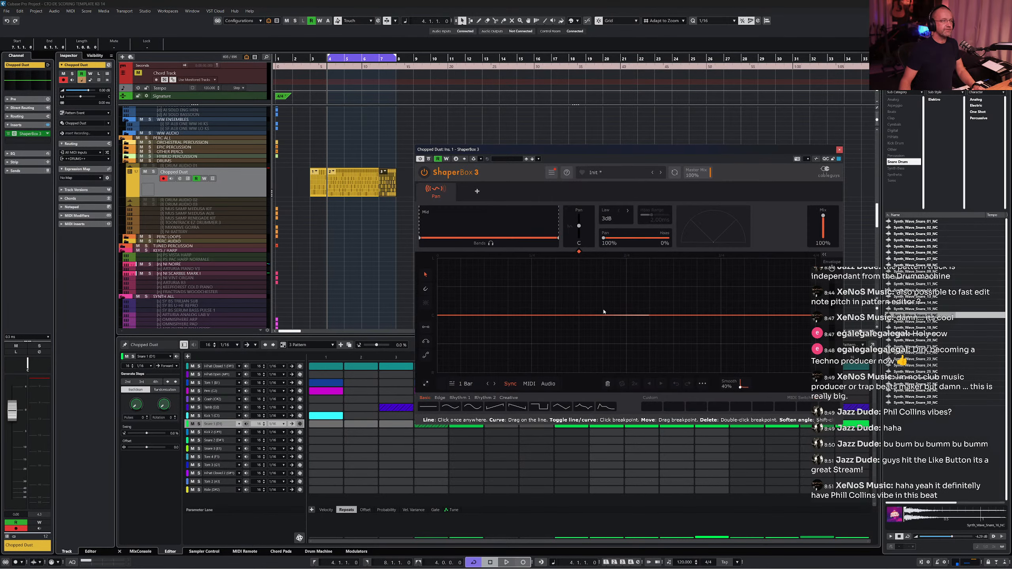
{"action": "left_click", "coordinate": [473, 407]}
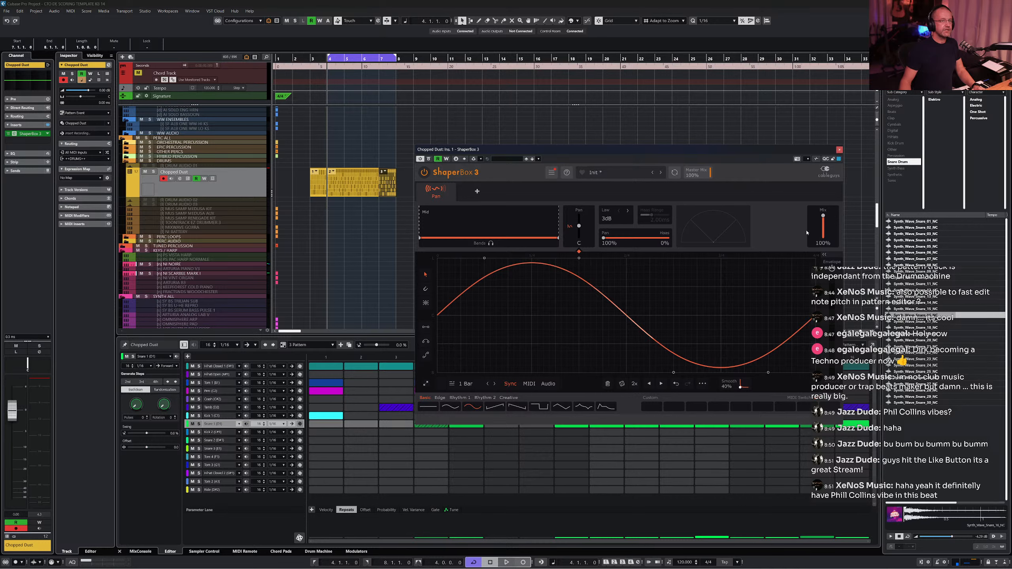
{"action": "left_click_drag", "start_coordinate": [823, 216], "coordinate": [823, 216]}
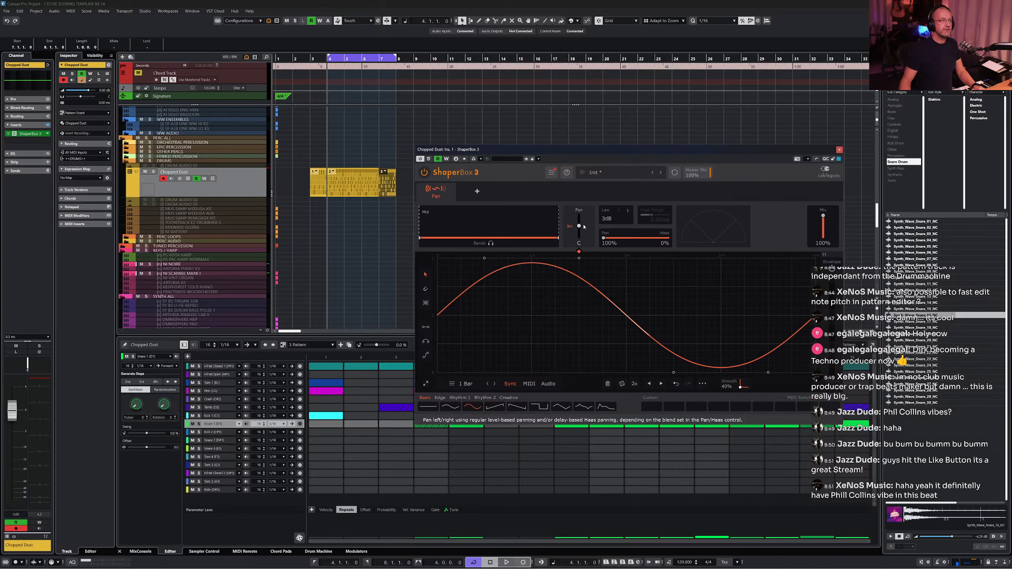
- Nudge the pan amount and lower two breakpoints of the pan sine curve, auditioning the result
{"action": "left_click_drag", "start_coordinate": [580, 227], "coordinate": [579, 229]}
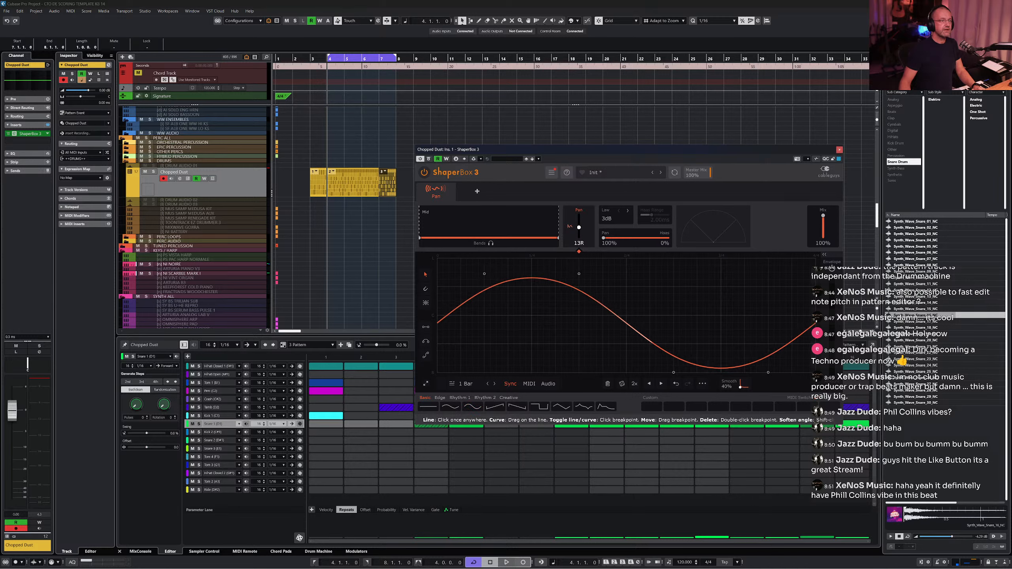
{"action": "left_click_drag", "start_coordinate": [681, 370], "coordinate": [676, 347]}
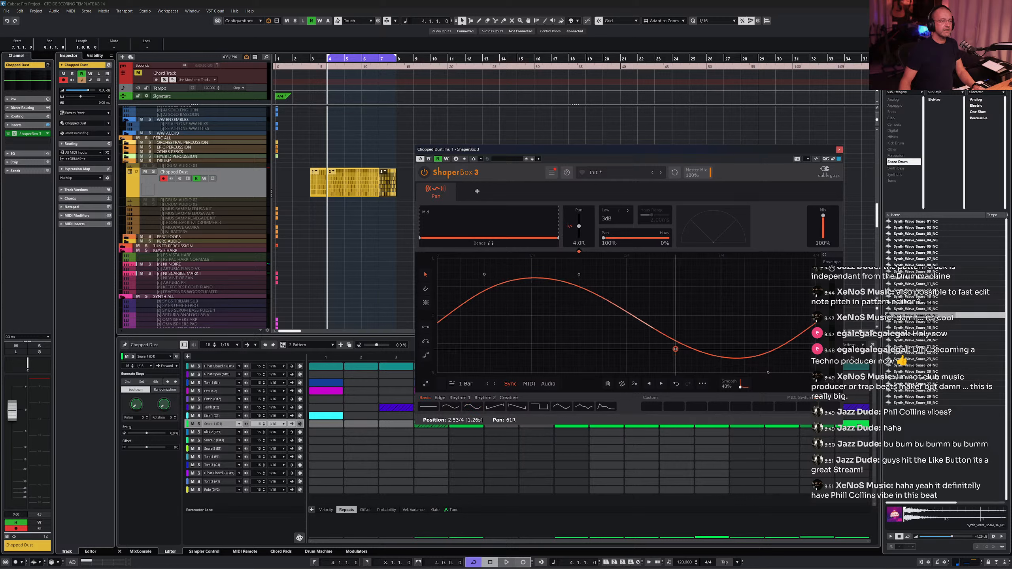
{"action": "left_click_drag", "start_coordinate": [770, 373], "coordinate": [768, 345]}
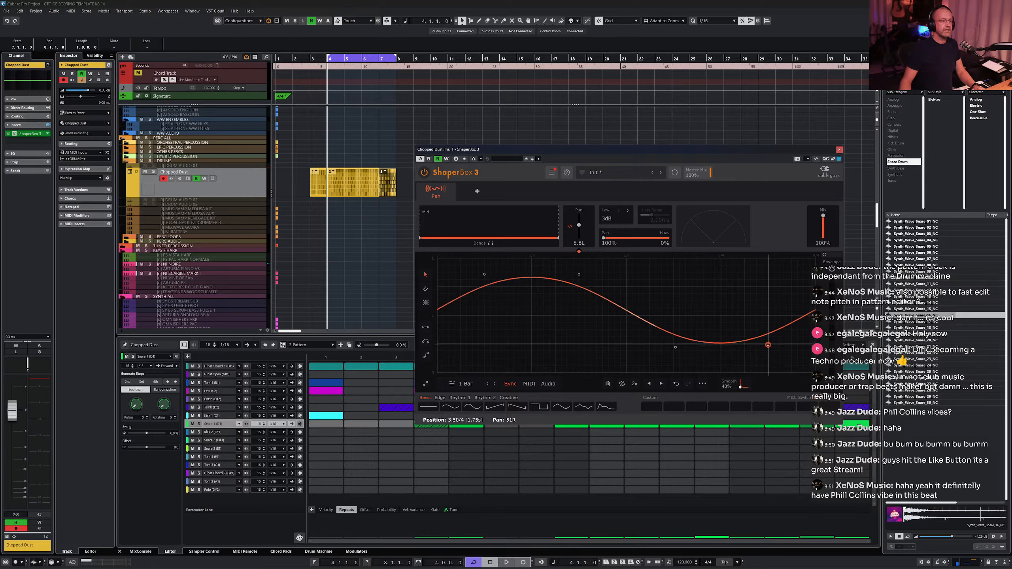
{"action": "key", "text": "space"}
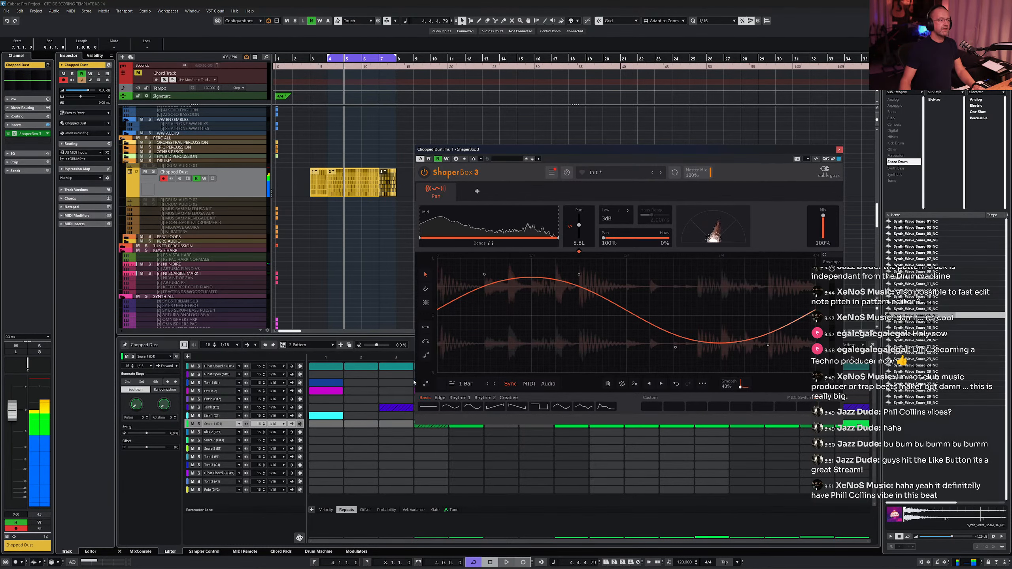
{"action": "key", "text": "space"}
- Set the Pan shaper's length to 4 Bars and audition it
{"action": "left_click", "coordinate": [465, 383]}
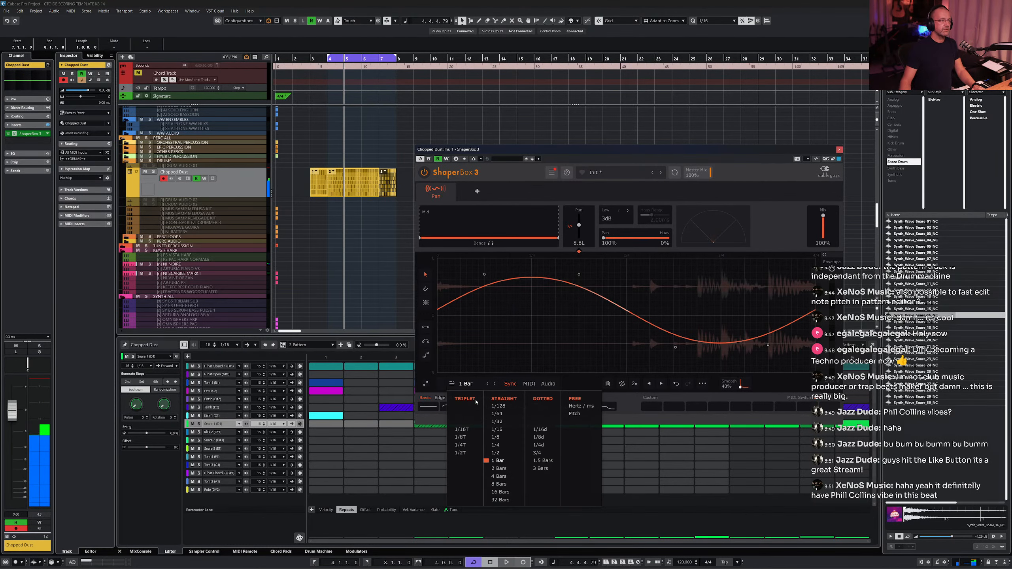
{"action": "left_click", "coordinate": [498, 476]}
{"action": "key", "text": "space"}
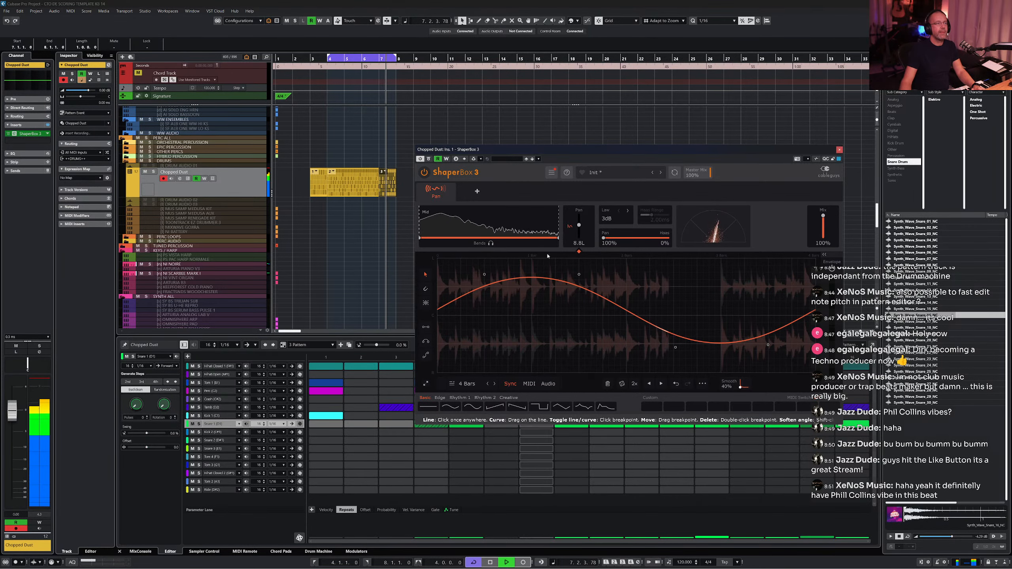
- Add a Time shaper in ShaperBox 3 and browse the preset showcase list before closing it
{"action": "left_click", "coordinate": [477, 191]}
{"action": "left_click", "coordinate": [464, 257]}
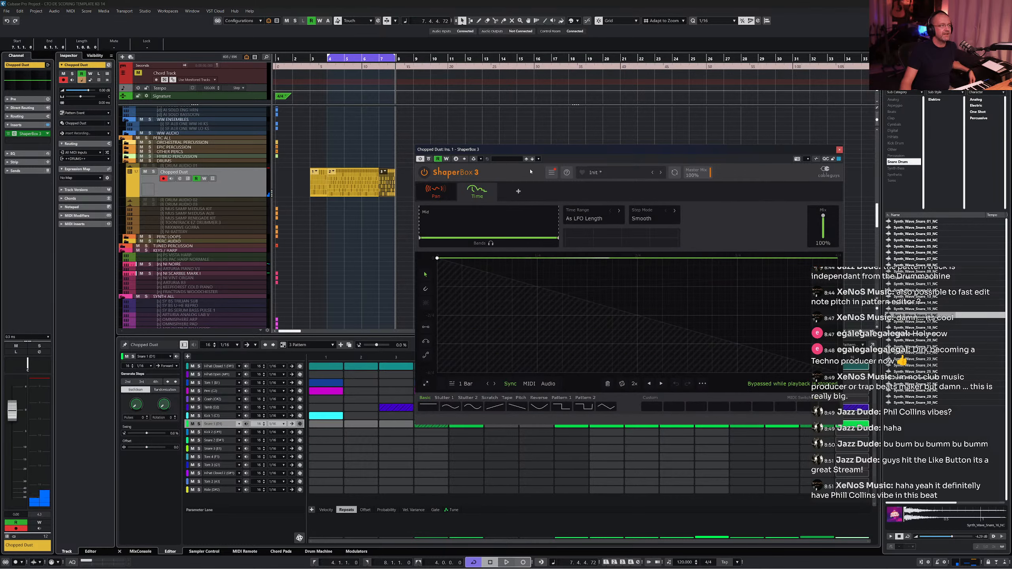
{"action": "left_click", "coordinate": [595, 178]}
{"action": "scroll", "coordinate": [701, 295], "scroll_direction": "down", "scroll_amount": 5}
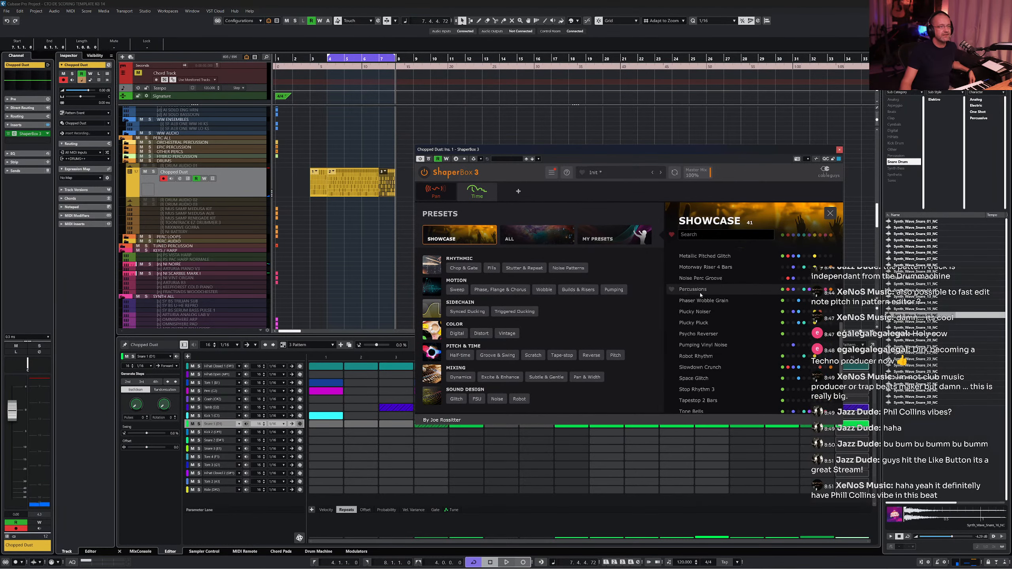
{"action": "scroll", "coordinate": [702, 320], "scroll_direction": "up", "scroll_amount": 5}
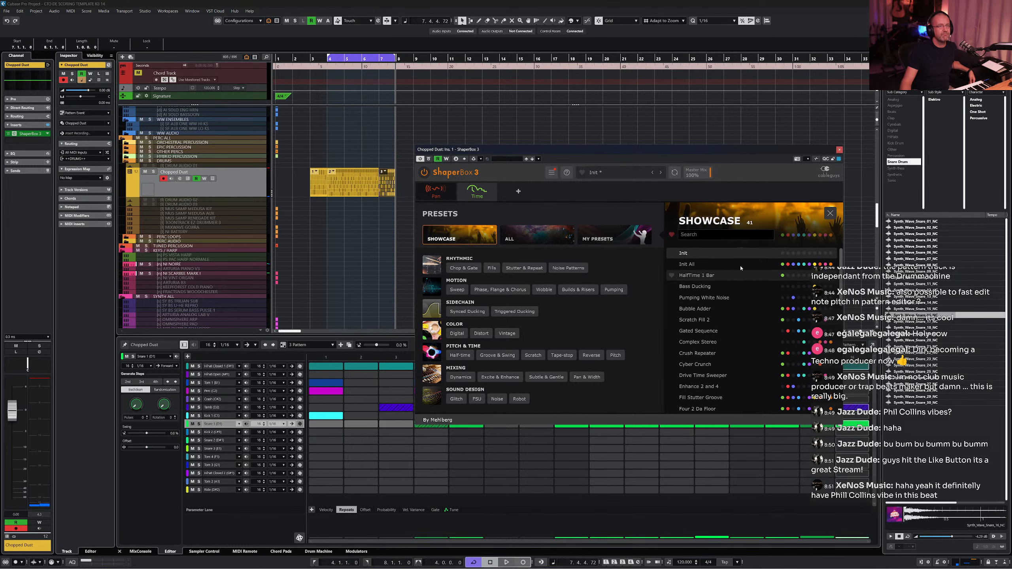
{"action": "left_click", "coordinate": [830, 215]}
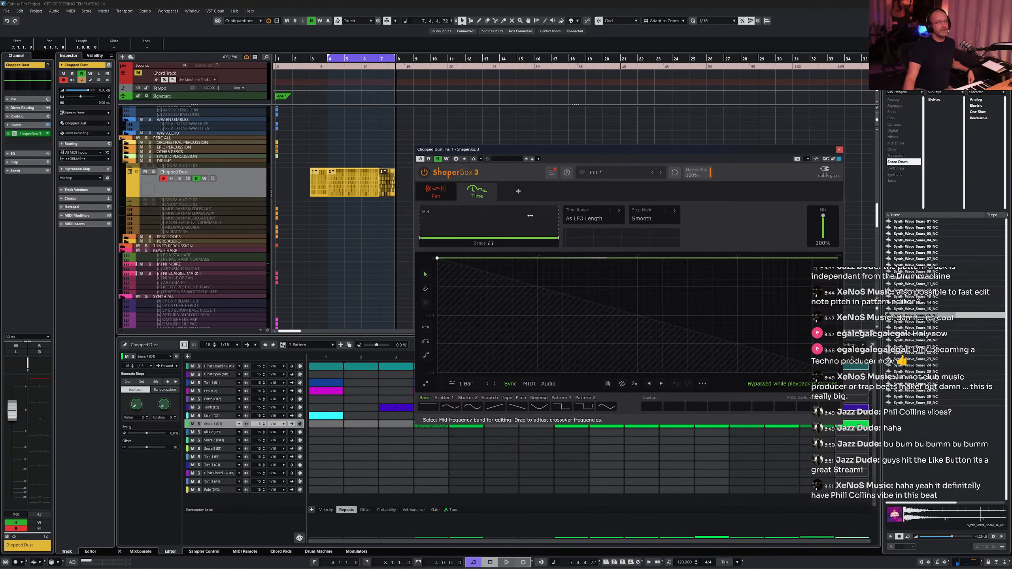
- Set the Time shaper's length to 4 Bars and shape its curve to stay flat, then dip near the end
{"action": "left_click", "coordinate": [738, 258]}
{"action": "left_click", "coordinate": [464, 383]}
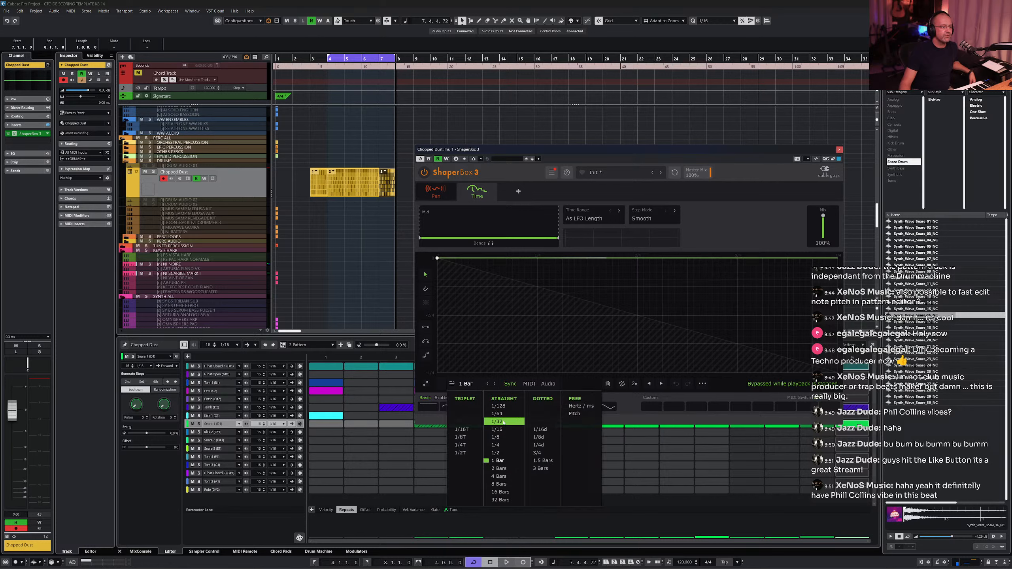
{"action": "left_click", "coordinate": [508, 479]}
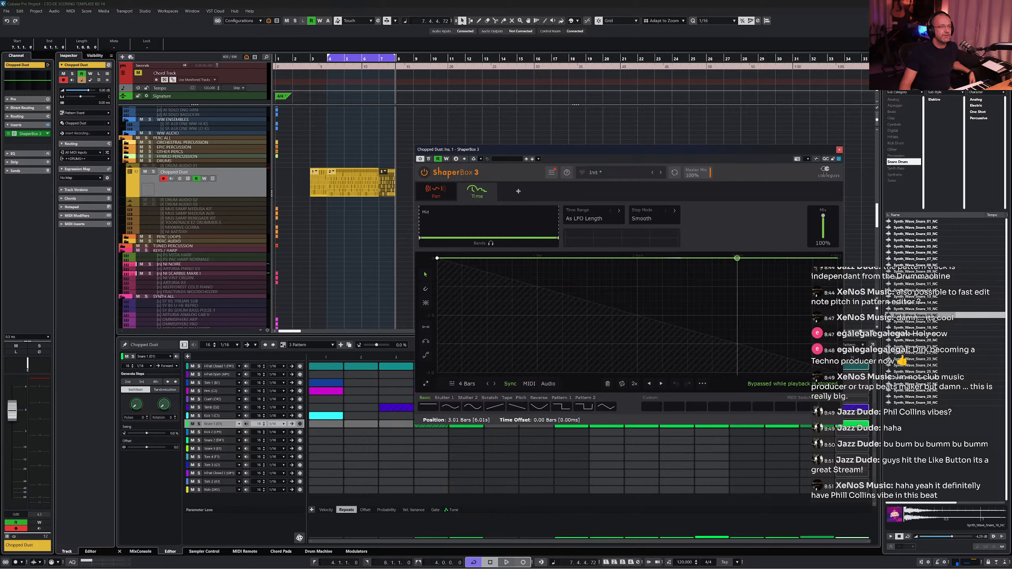
{"action": "left_click_drag", "start_coordinate": [737, 258], "coordinate": [802, 293]}
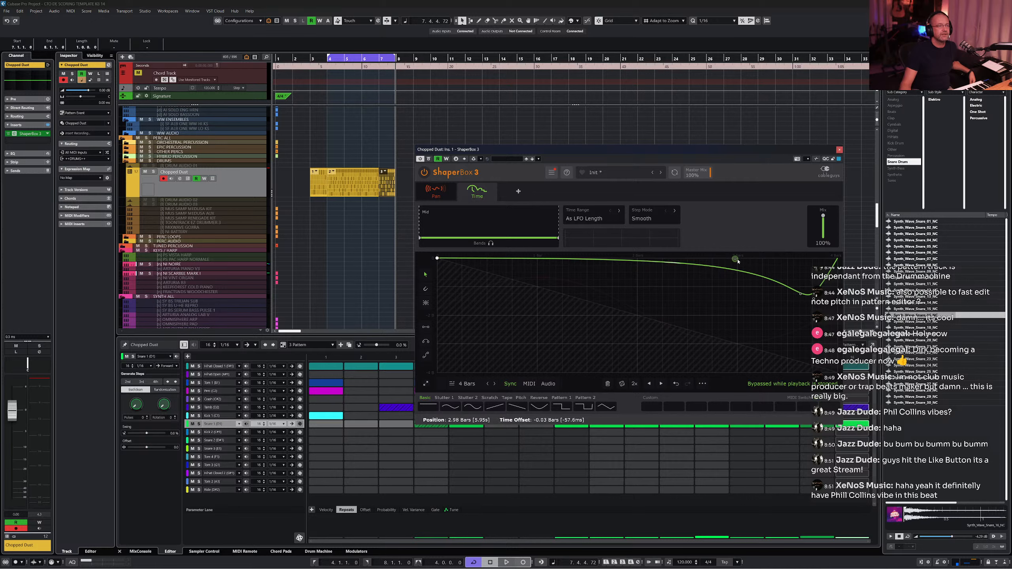
{"action": "left_click_drag", "start_coordinate": [735, 259], "coordinate": [783, 259]}
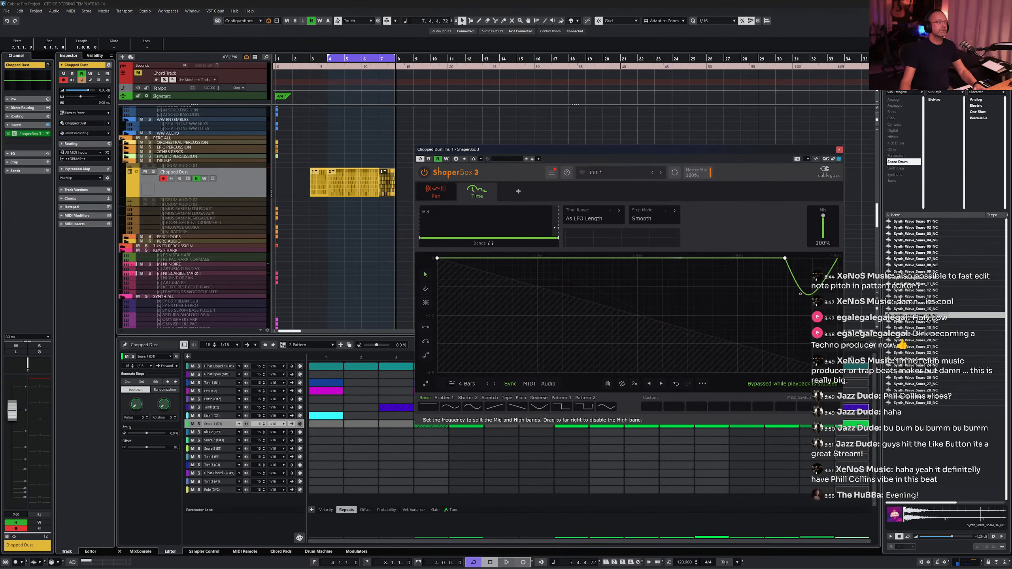
- Audition the Time shaper effect and close the ShaperBox 3 window
{"action": "key", "text": "space"}
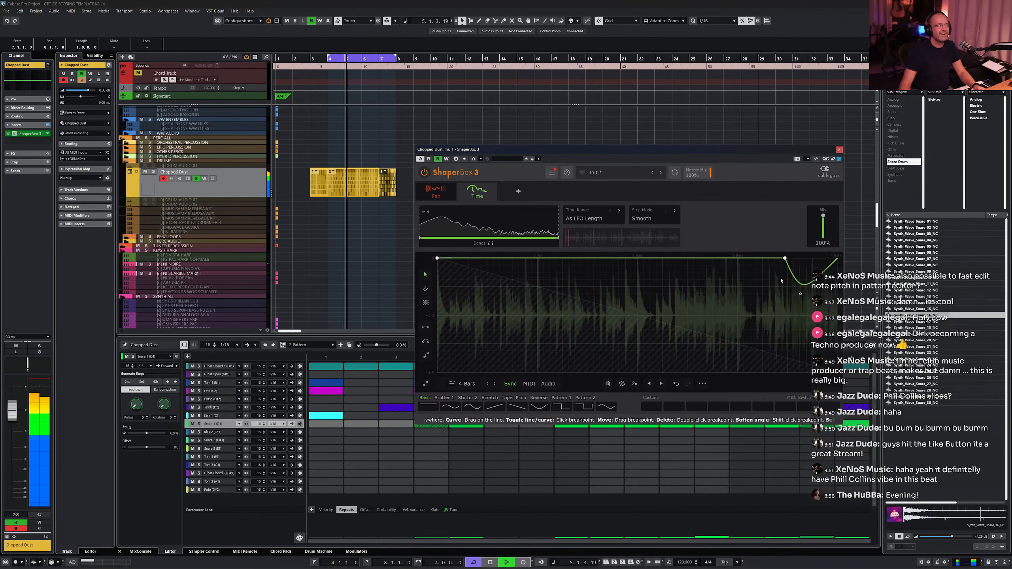
{"action": "key", "text": "space"}
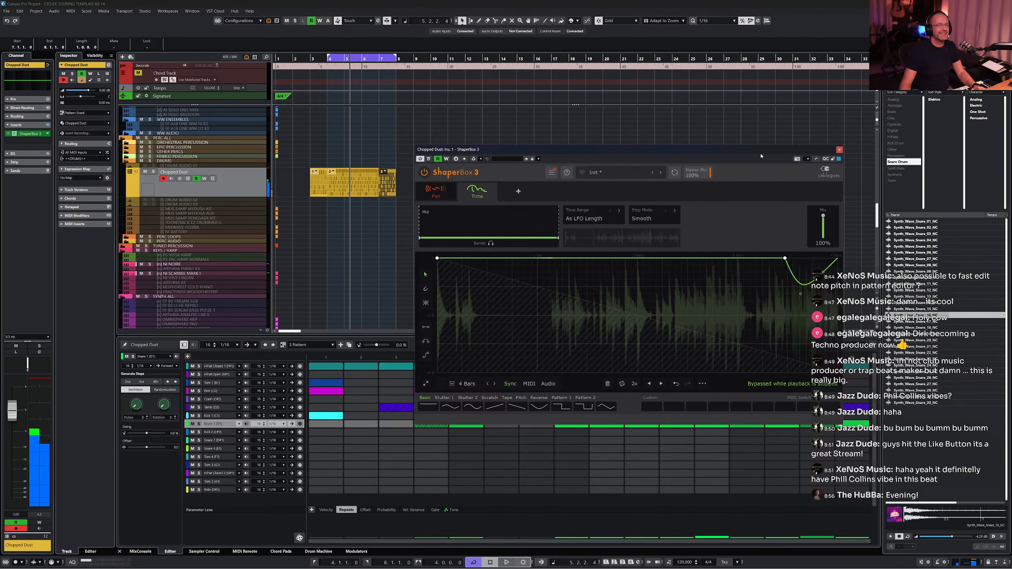
{"action": "left_click", "coordinate": [840, 150]}
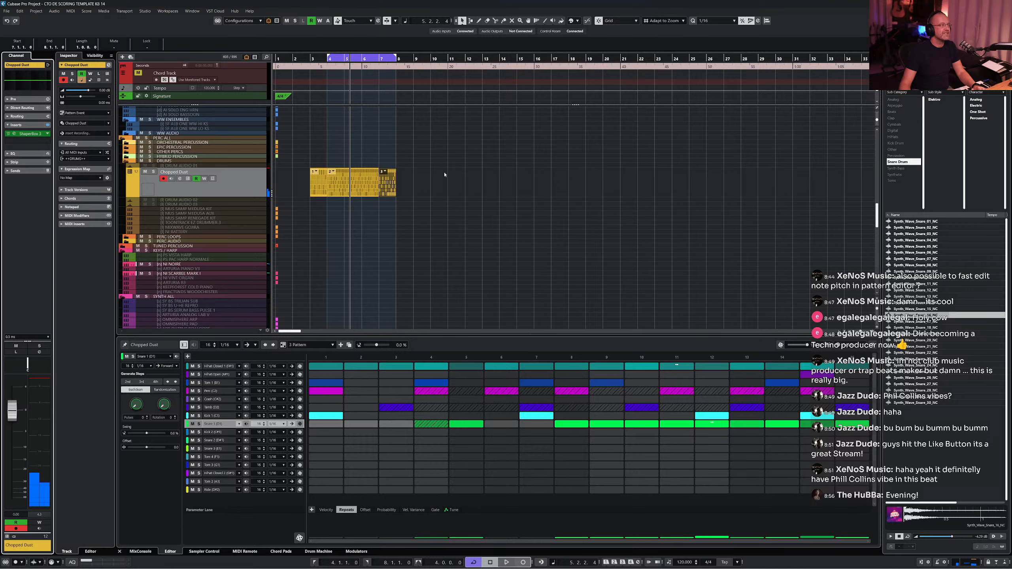
- Place a pattern event at bar 5 on the Chopped Dust track and set the locators to it
{"action": "left_click_drag", "start_coordinate": [433, 173], "coordinate": [359, 175]}
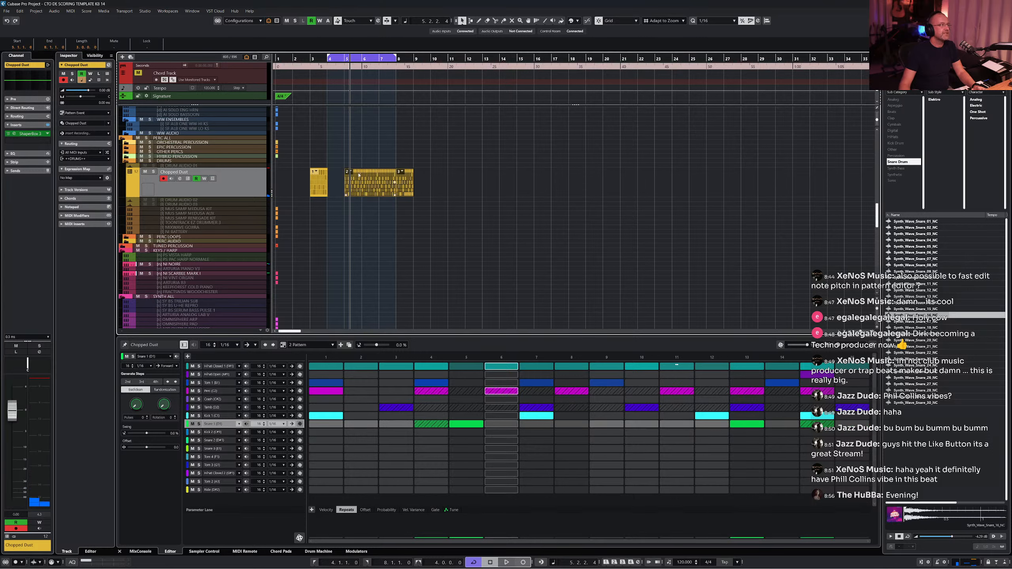
{"action": "key", "text": "p"}
{"action": "key", "text": "KP_1"}
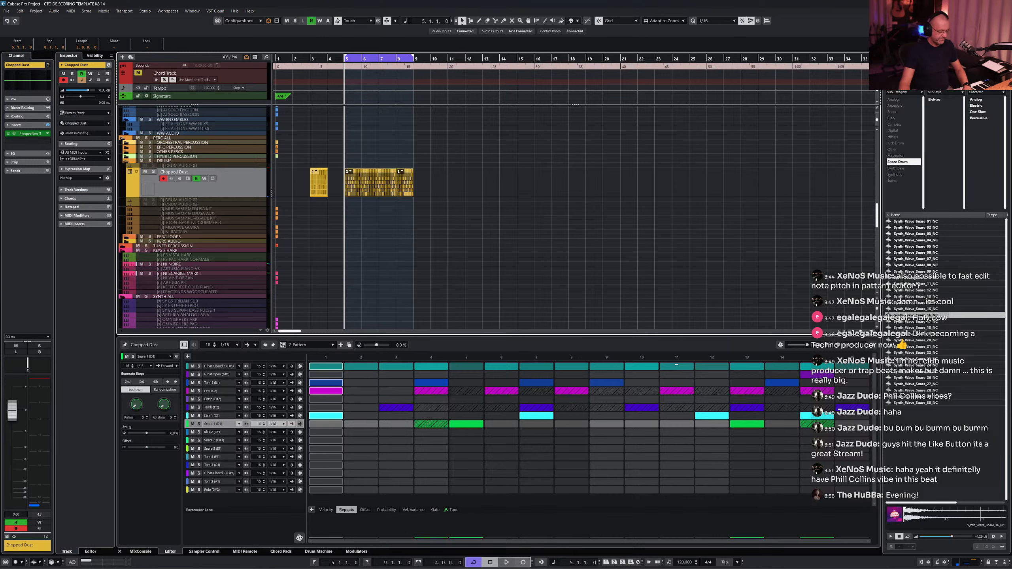
- Reopen the ShaperBox 3 insert, audition the pattern through it, and close the plugin
{"action": "left_click", "coordinate": [30, 134]}
{"action": "key", "text": "space"}
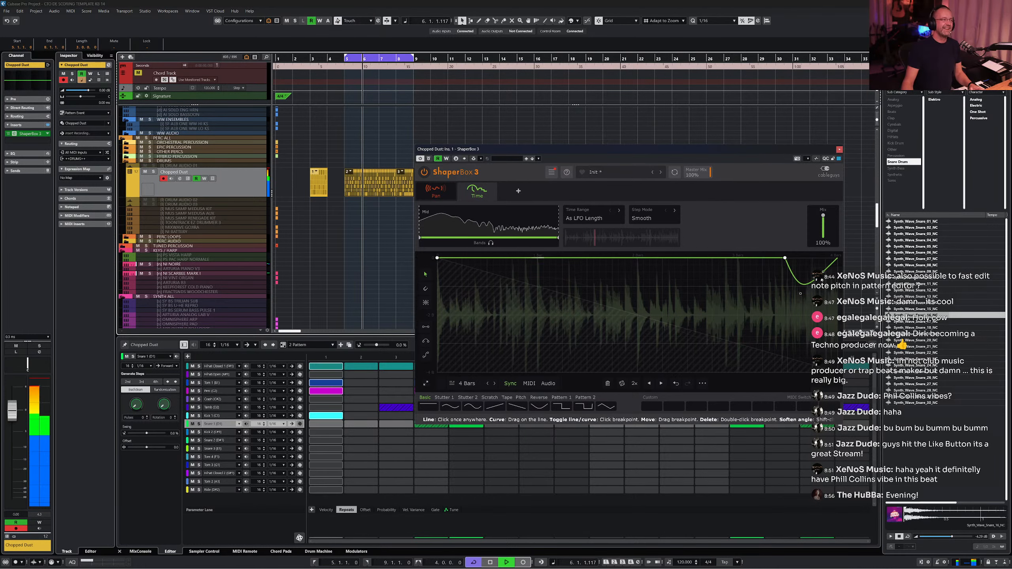
{"action": "key", "text": "space"}
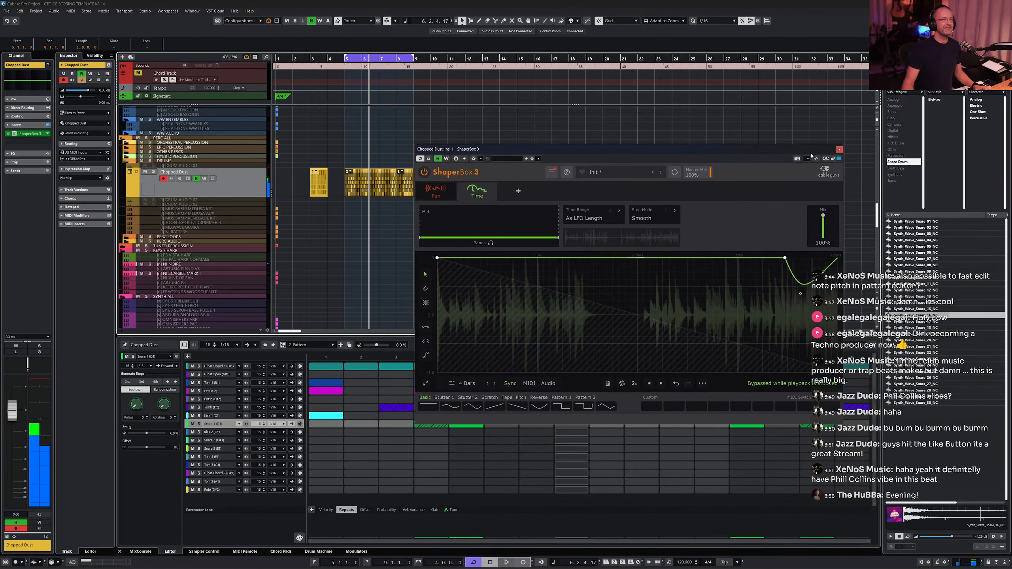
{"action": "key", "text": "Escape"}
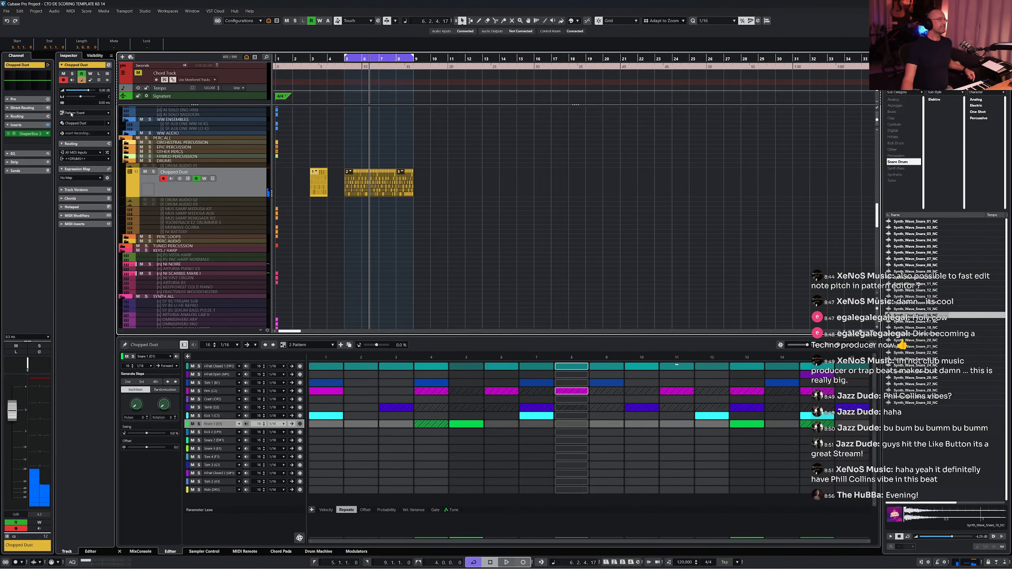
- Deselect the track and close the lower zone pattern editor
{"action": "left_click", "coordinate": [393, 301]}
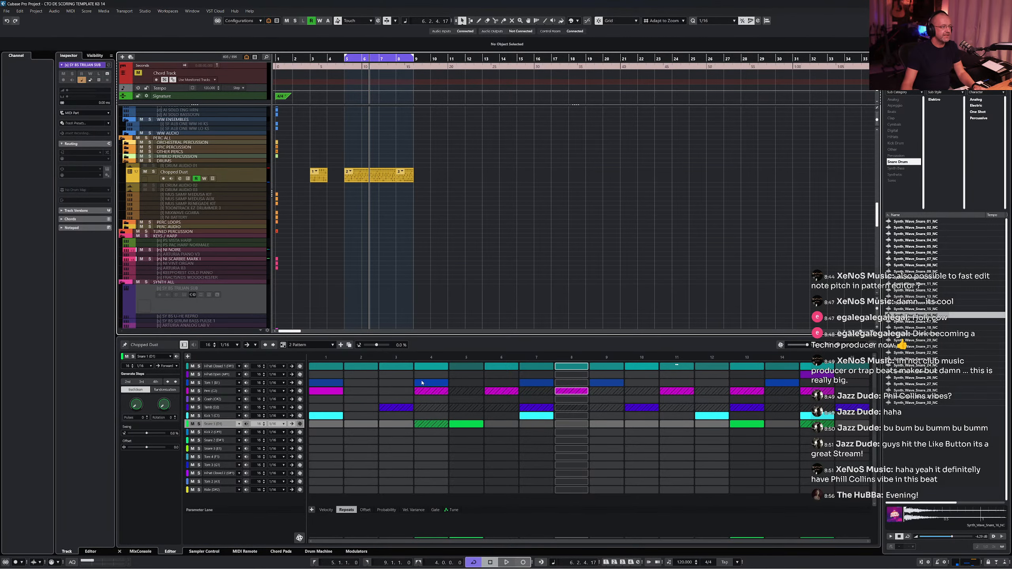
{"action": "left_click", "coordinate": [421, 347]}
{"action": "key", "text": "Return"}
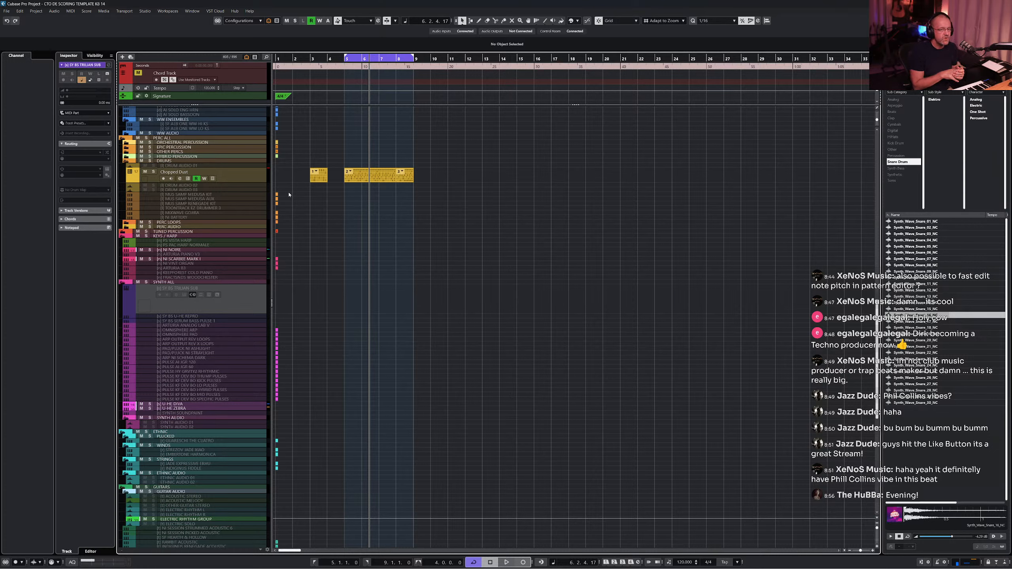
- Switch to the web browser and read through the Cubase 14 new features page
{"action": "mouse_move", "coordinate": [167, 563]}
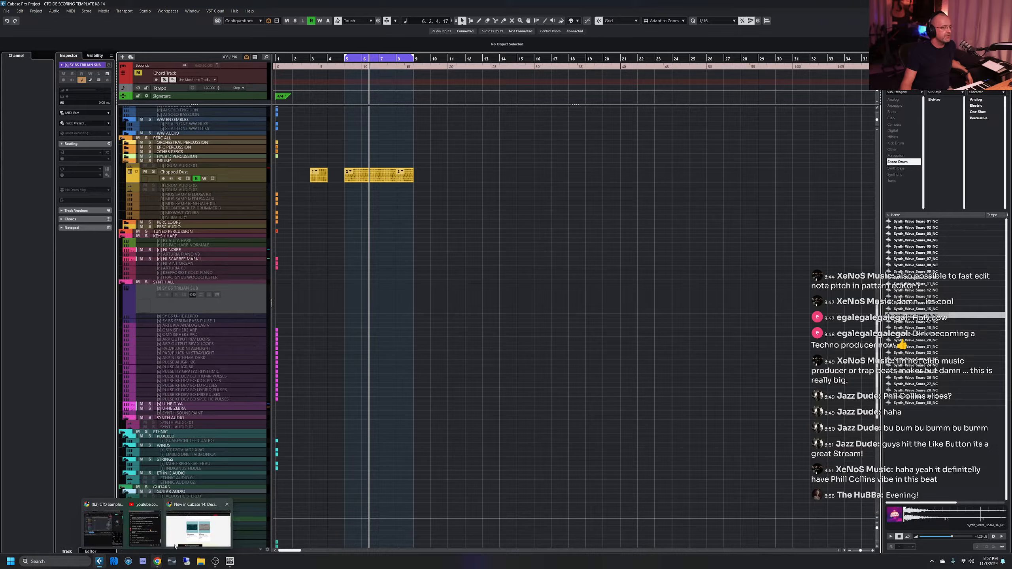
{"action": "left_click", "coordinate": [185, 537]}
{"action": "scroll", "coordinate": [366, 363], "scroll_direction": "up", "scroll_amount": 20}
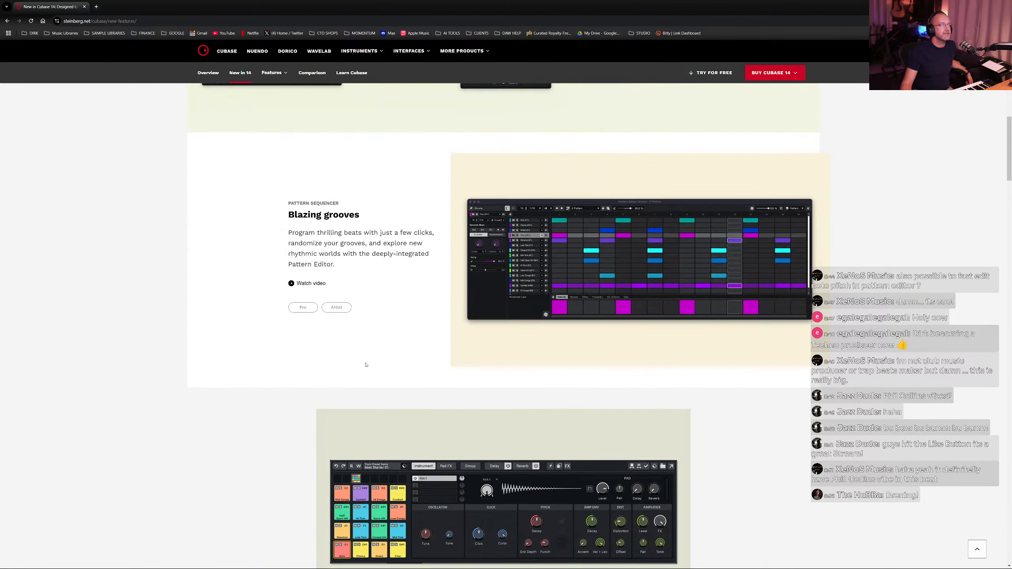
{"action": "scroll", "coordinate": [366, 362], "scroll_direction": "down", "scroll_amount": 15}
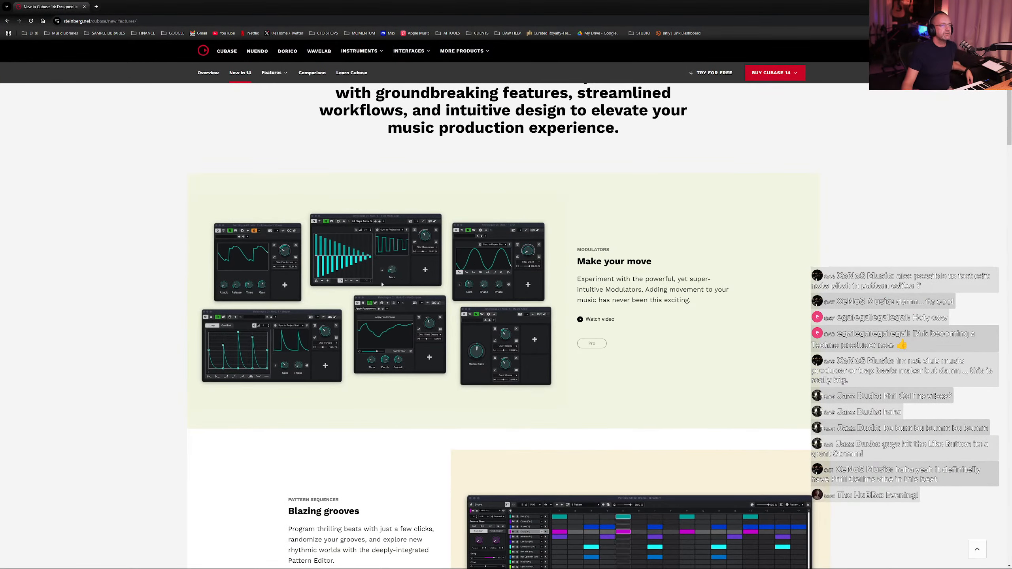
{"action": "scroll", "coordinate": [385, 224], "scroll_direction": "down", "scroll_amount": 10}
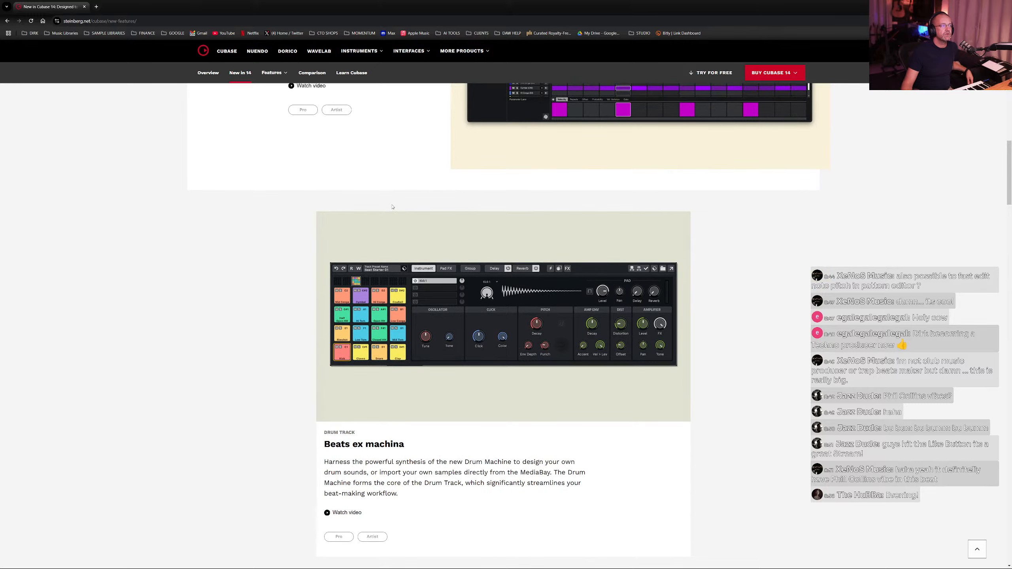
{"action": "scroll", "coordinate": [392, 206], "scroll_direction": "down", "scroll_amount": 15}
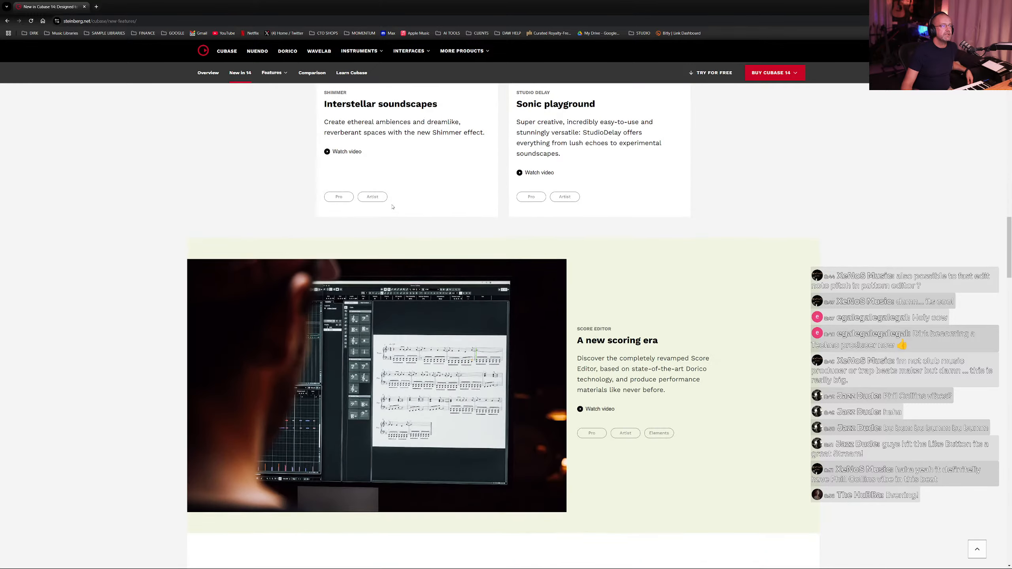
{"action": "scroll", "coordinate": [393, 207], "scroll_direction": "down", "scroll_amount": 4}
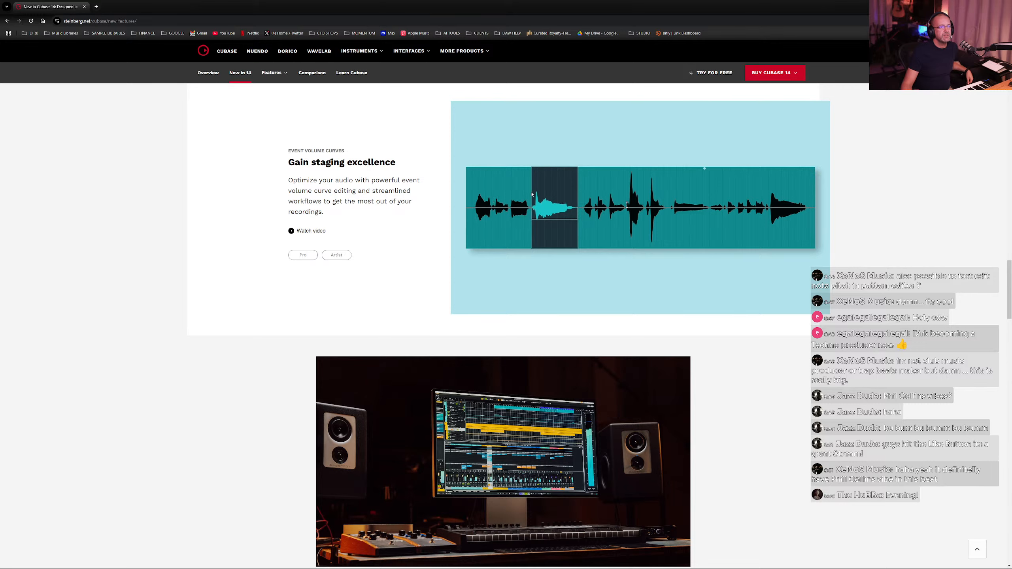
{"action": "scroll", "coordinate": [545, 196], "scroll_direction": "down", "scroll_amount": 2}
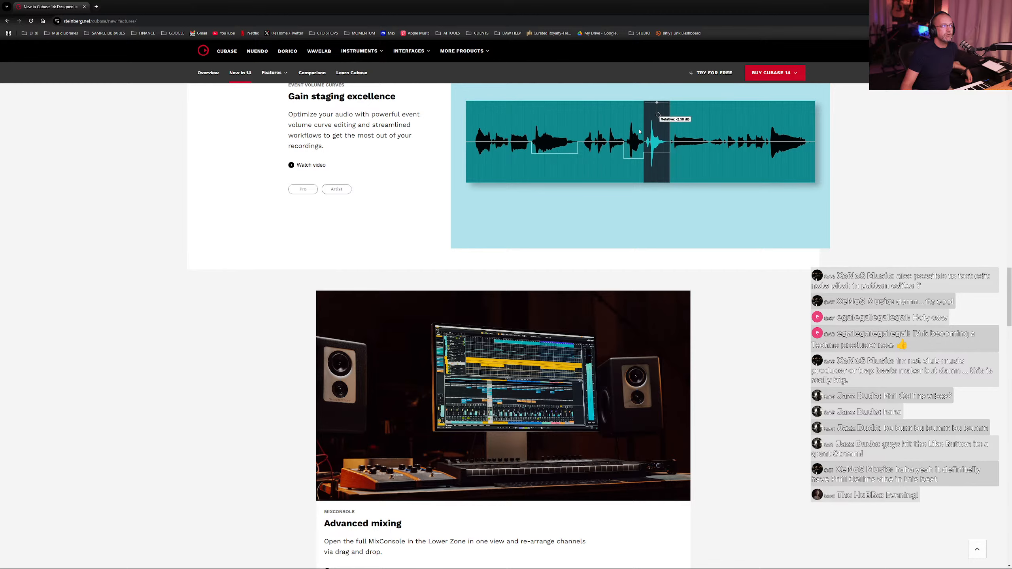
{"action": "scroll", "coordinate": [648, 141], "scroll_direction": "down", "scroll_amount": 2}
{"action": "scroll", "coordinate": [706, 163], "scroll_direction": "up", "scroll_amount": 4}
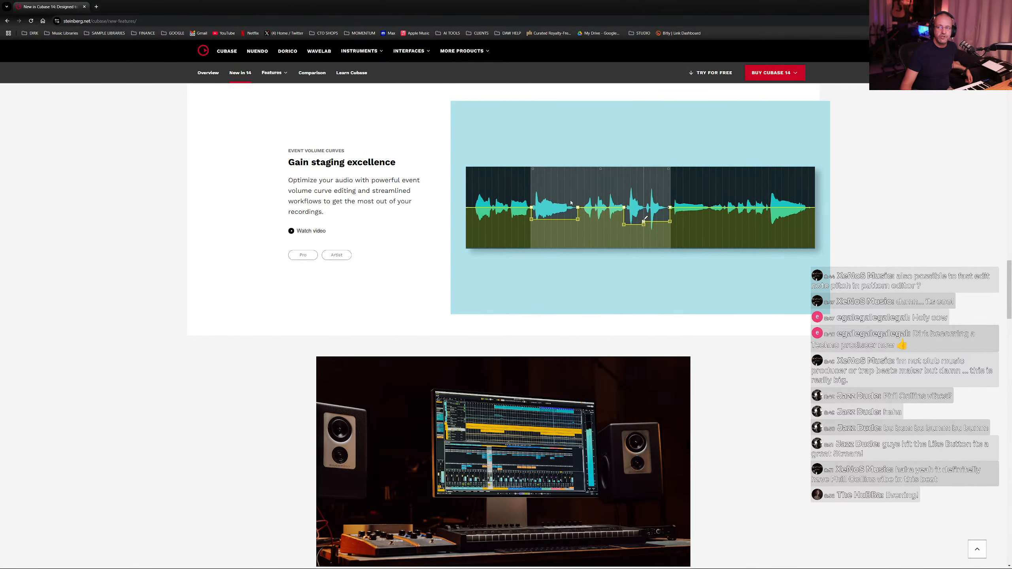
{"action": "scroll", "coordinate": [411, 176], "scroll_direction": "down", "scroll_amount": 8}
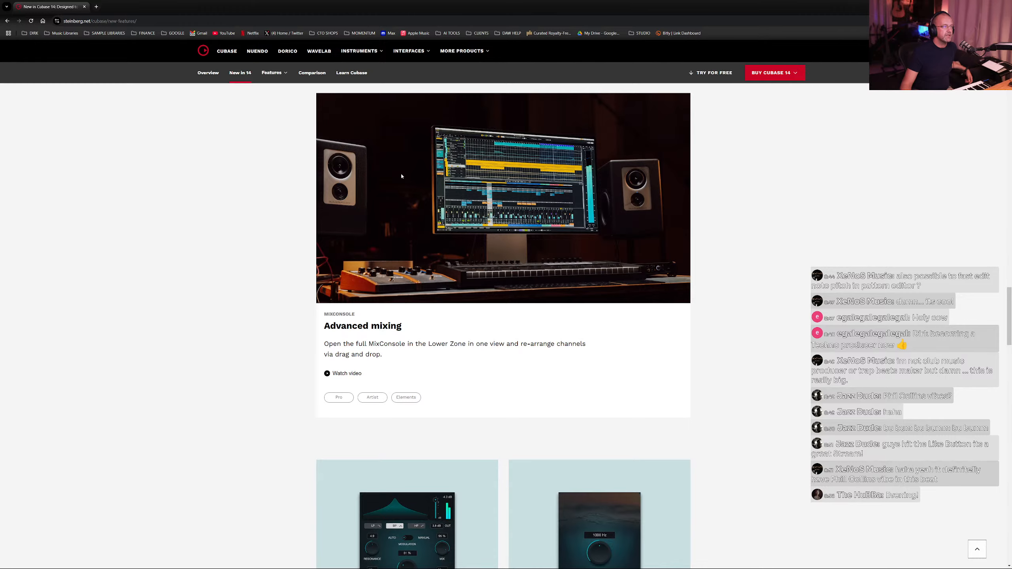
{"action": "scroll", "coordinate": [402, 176], "scroll_direction": "down", "scroll_amount": 3}
{"action": "scroll", "coordinate": [421, 158], "scroll_direction": "down", "scroll_amount": 5}
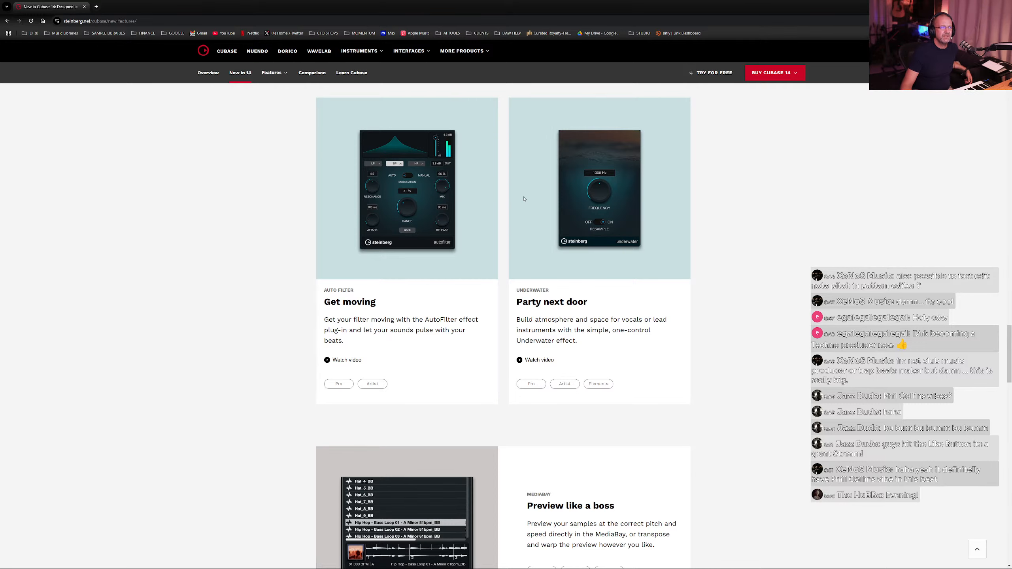
{"action": "scroll", "coordinate": [426, 210], "scroll_direction": "down", "scroll_amount": 5}
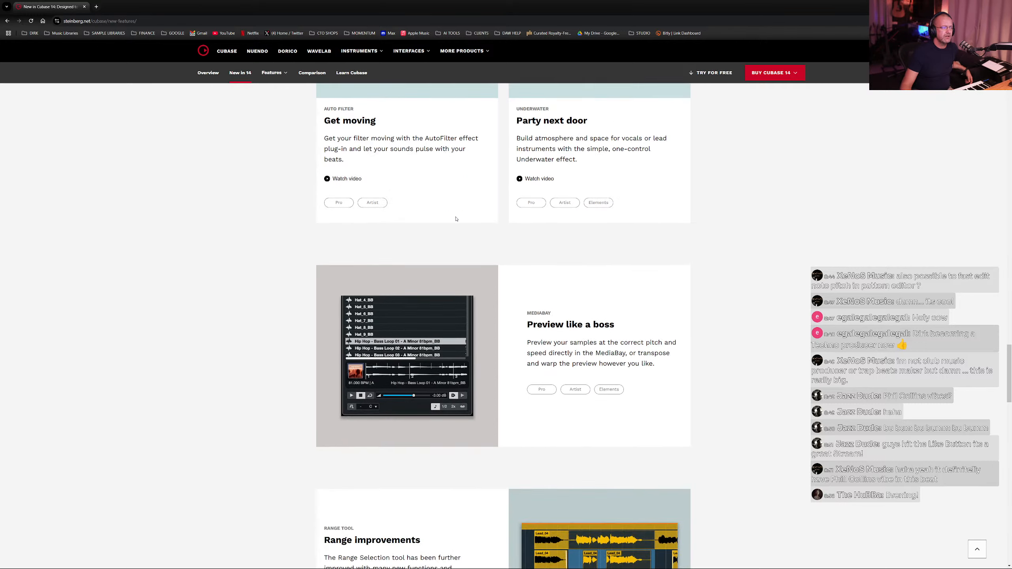
- Scroll through the remaining new features and the edition pricing on the Cubase 14 page
{"action": "scroll", "coordinate": [547, 316], "scroll_direction": "down", "scroll_amount": 6}
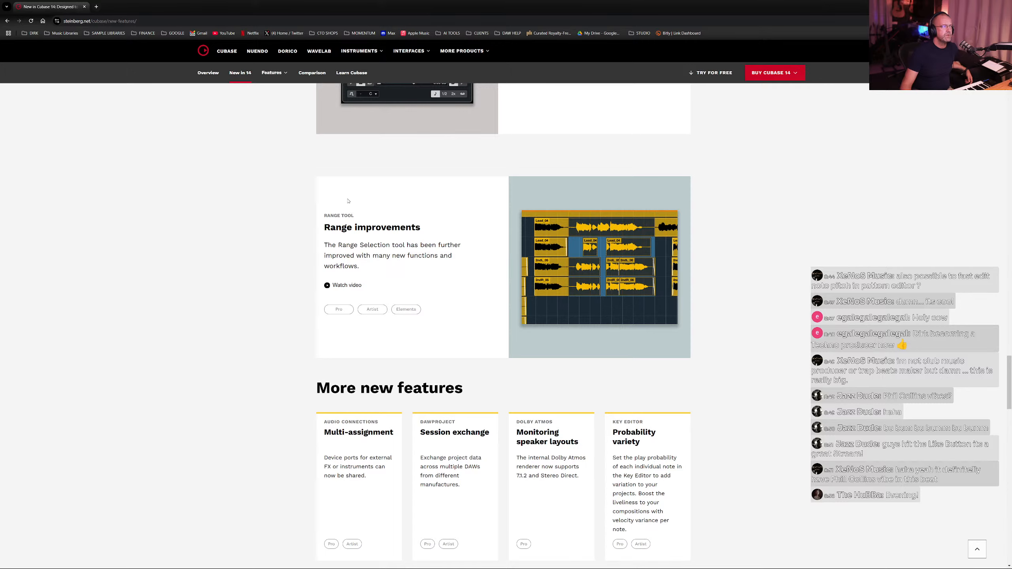
{"action": "scroll", "coordinate": [458, 257], "scroll_direction": "down", "scroll_amount": 14}
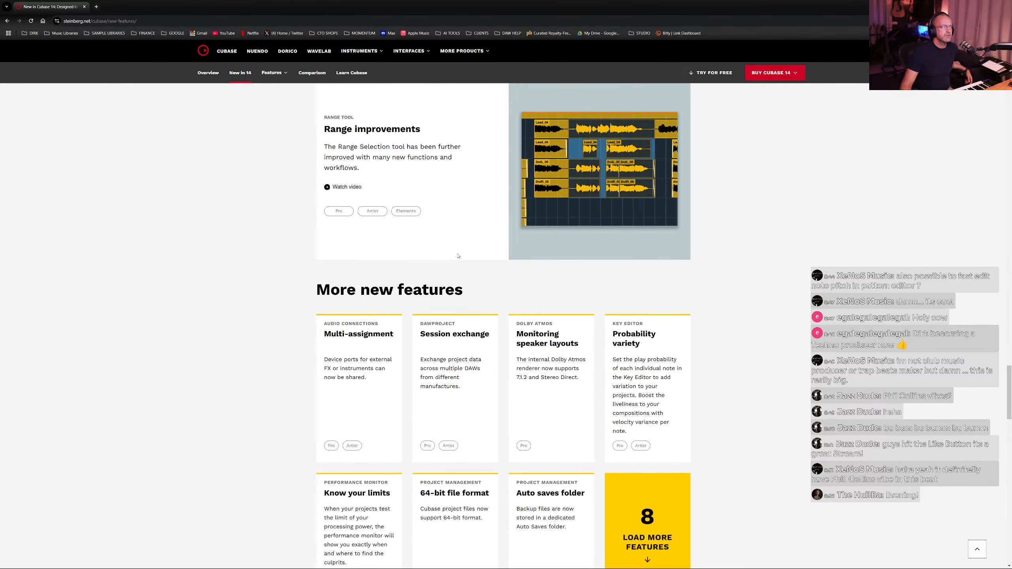
{"action": "scroll", "coordinate": [458, 256], "scroll_direction": "down", "scroll_amount": 16}
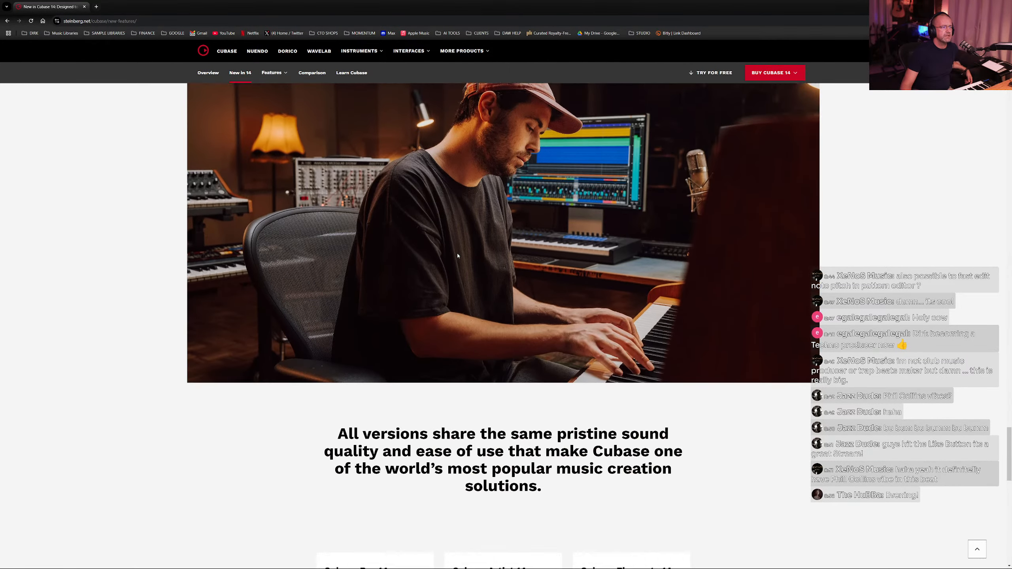
{"action": "scroll", "coordinate": [458, 256], "scroll_direction": "up", "scroll_amount": 5}
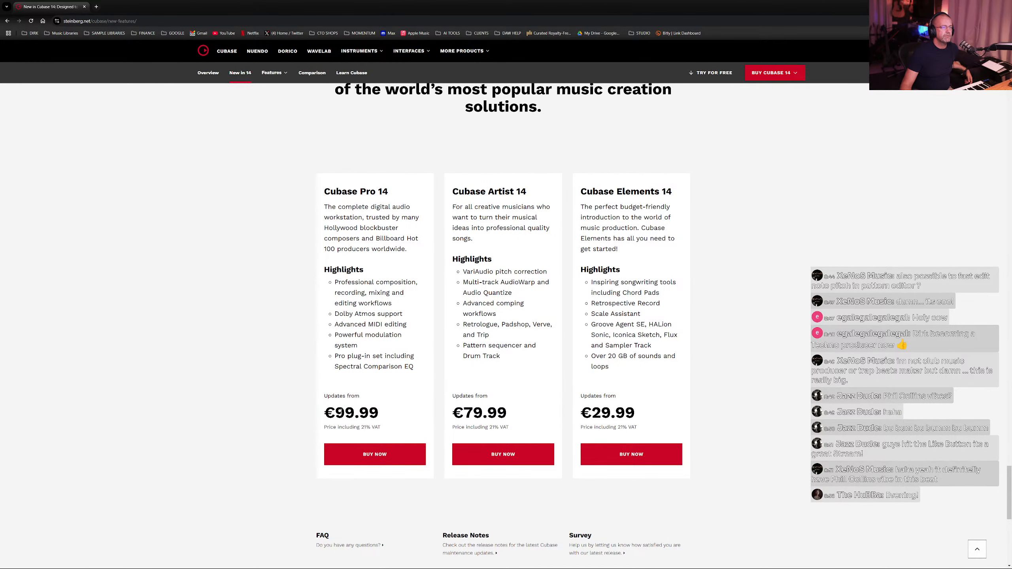
{"action": "left_click_drag", "start_coordinate": [338, 412], "coordinate": [421, 413]}
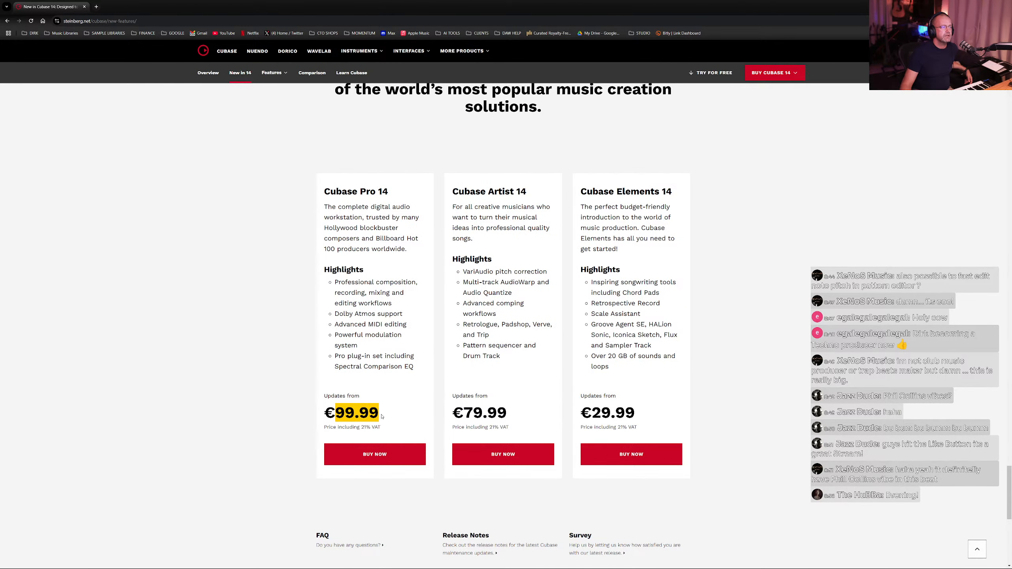
{"action": "left_click", "coordinate": [266, 412]}
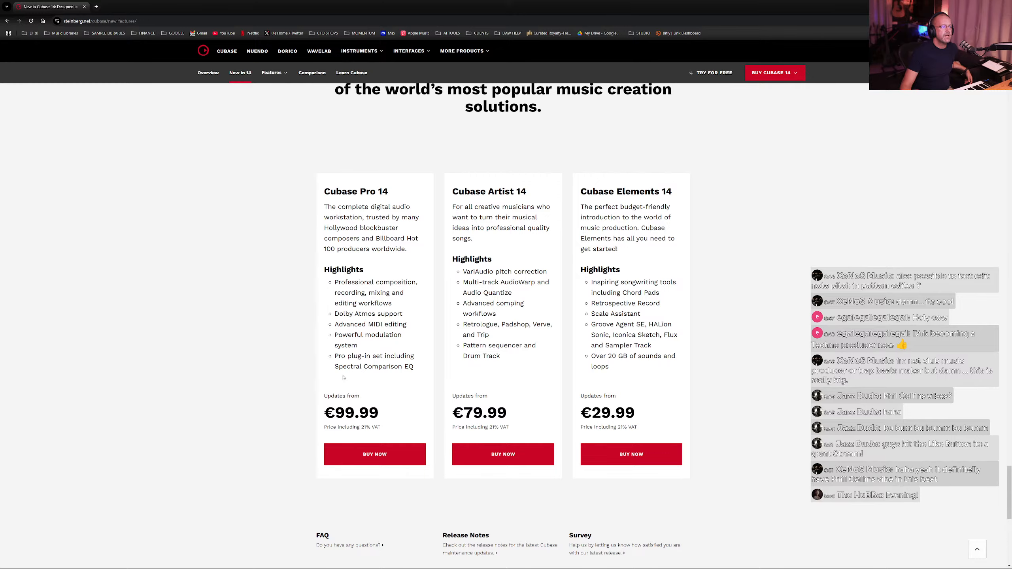
{"action": "scroll", "coordinate": [343, 377], "scroll_direction": "up", "scroll_amount": 20}
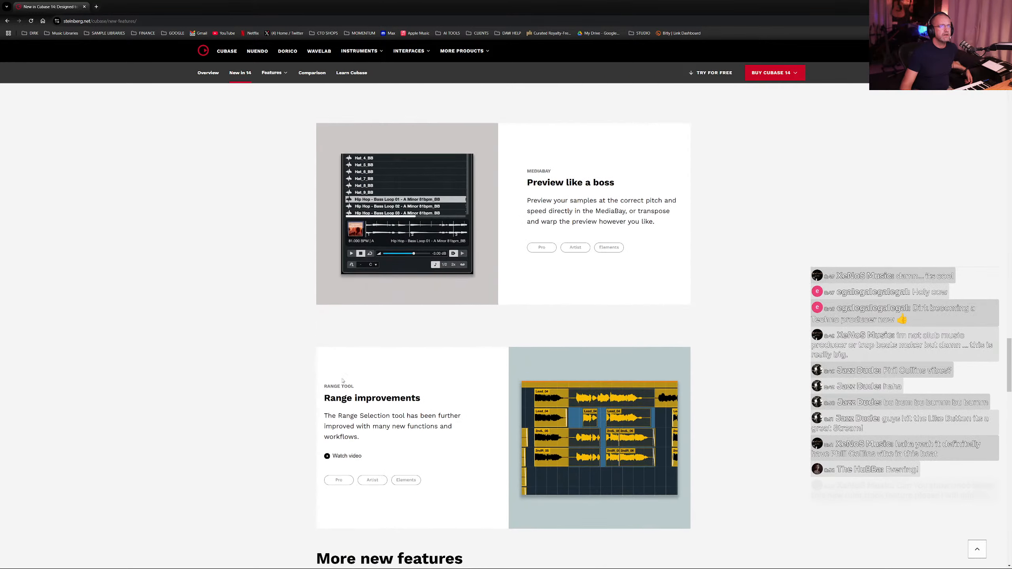
{"action": "scroll", "coordinate": [343, 381], "scroll_direction": "up", "scroll_amount": 20}
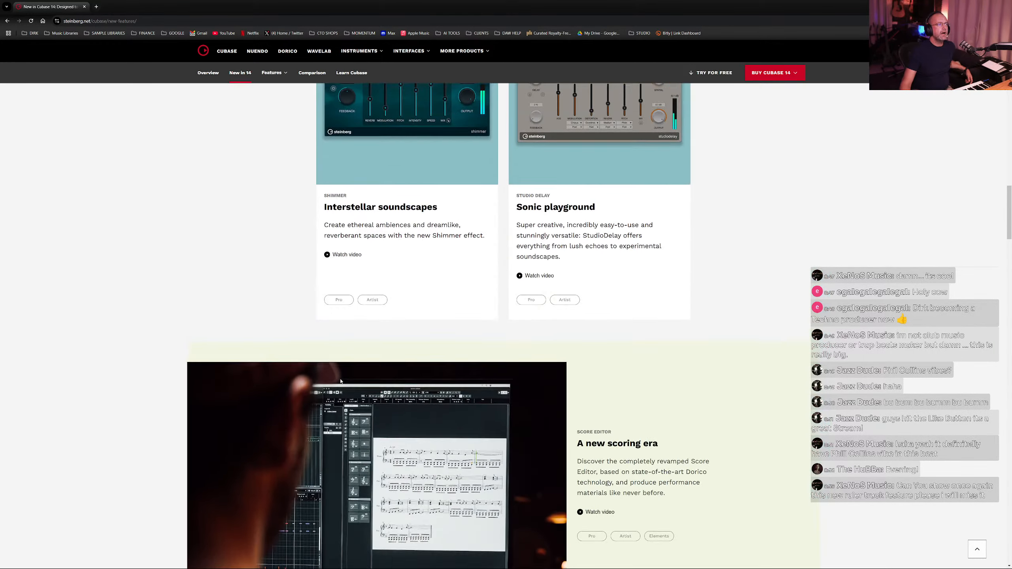
{"action": "scroll", "coordinate": [341, 382], "scroll_direction": "up", "scroll_amount": 10}
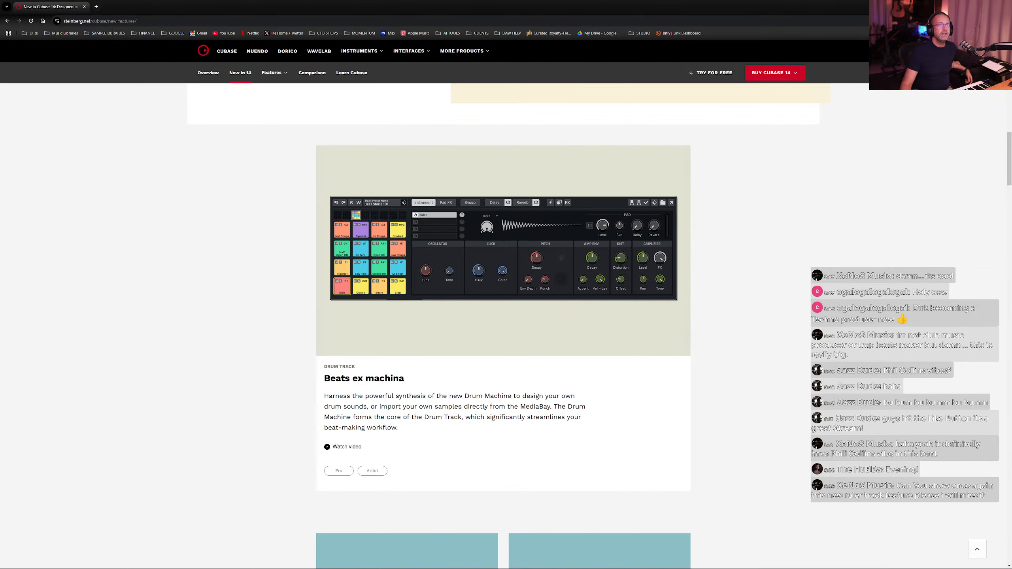
- Return to Cubase and remove the track at the top of the track list
{"action": "left_click", "coordinate": [966, 6]}
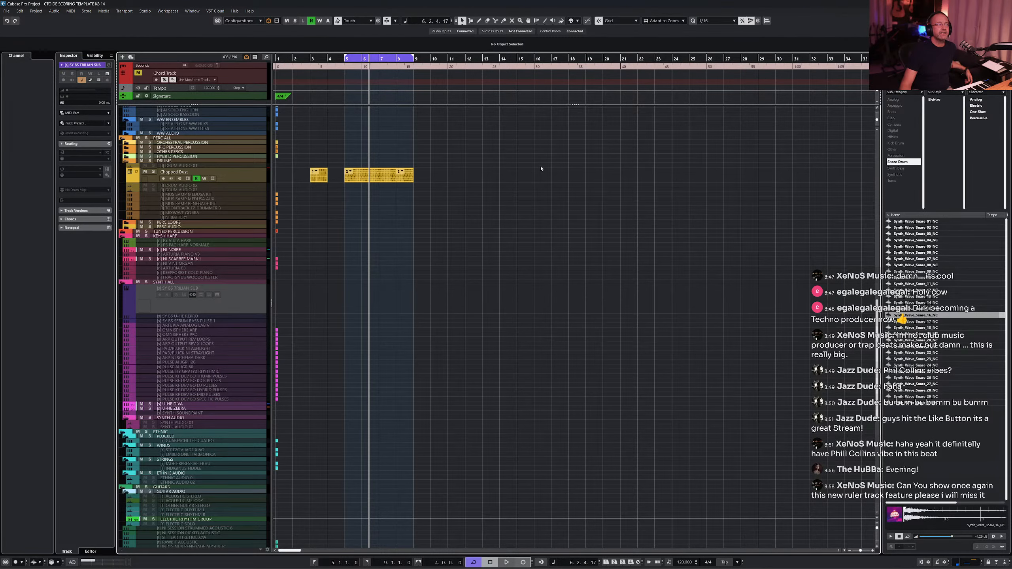
{"action": "left_click", "coordinate": [501, 176]}
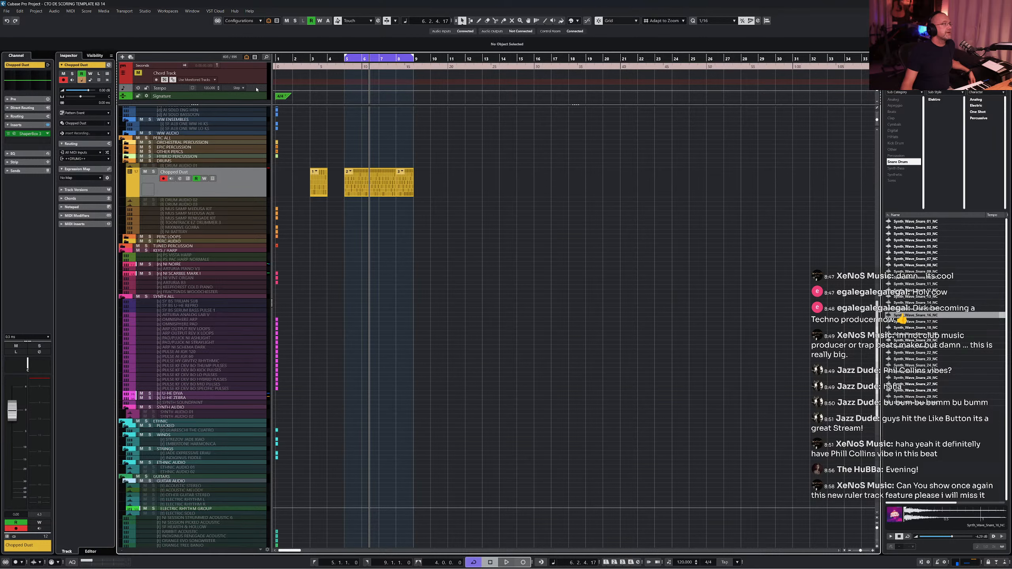
{"action": "left_click", "coordinate": [244, 66]}
{"action": "right_click", "coordinate": [243, 66]}
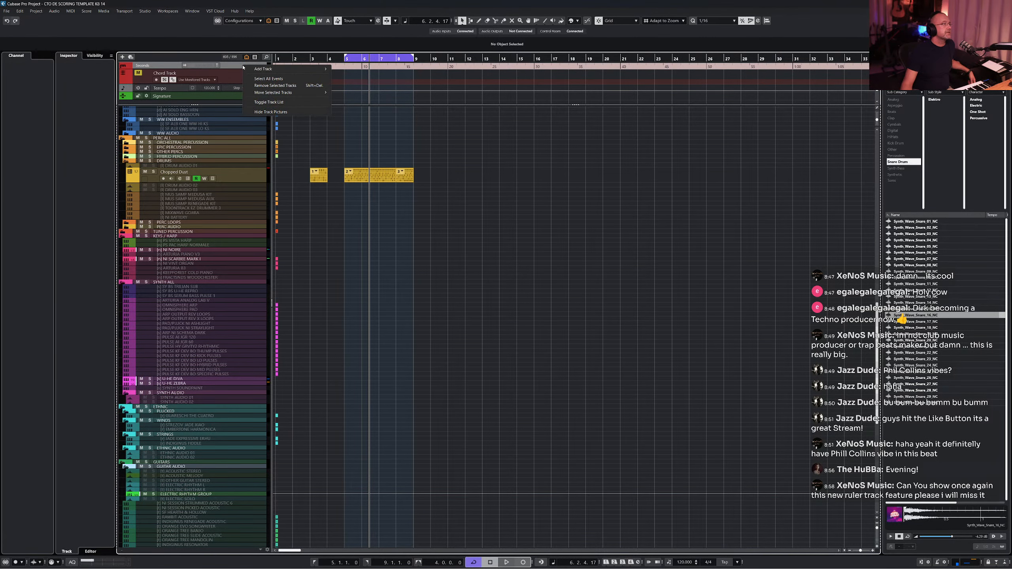
{"action": "left_click", "coordinate": [271, 86]}
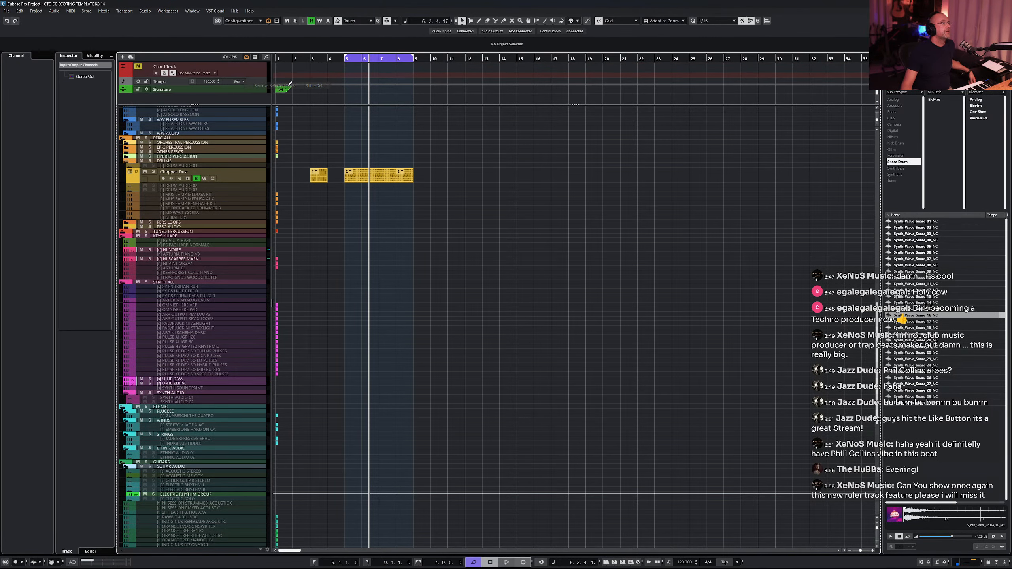
- Add a Ruler track with the Bars+Beats time format
{"action": "right_click", "coordinate": [239, 99]}
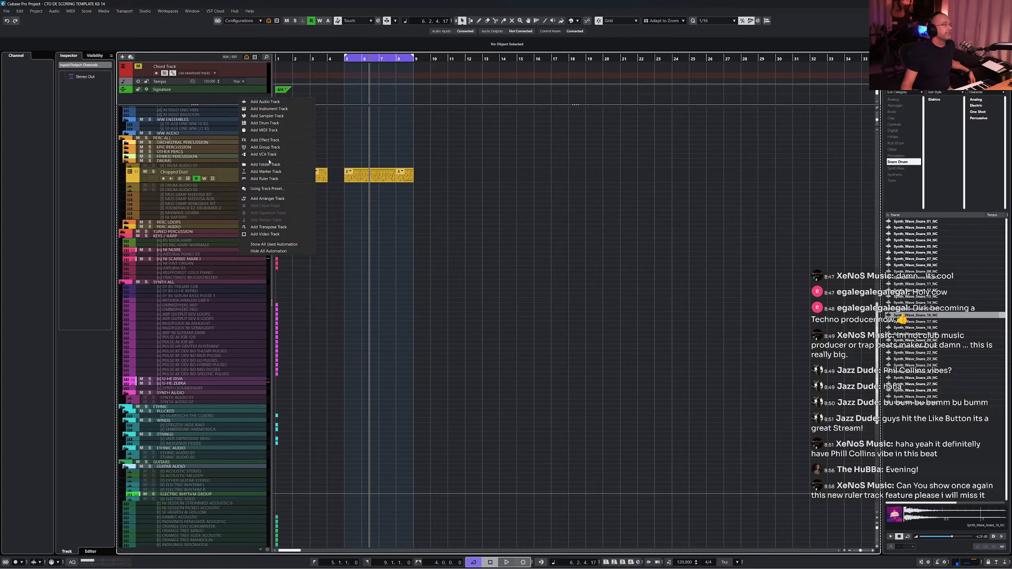
{"action": "left_click", "coordinate": [277, 179]}
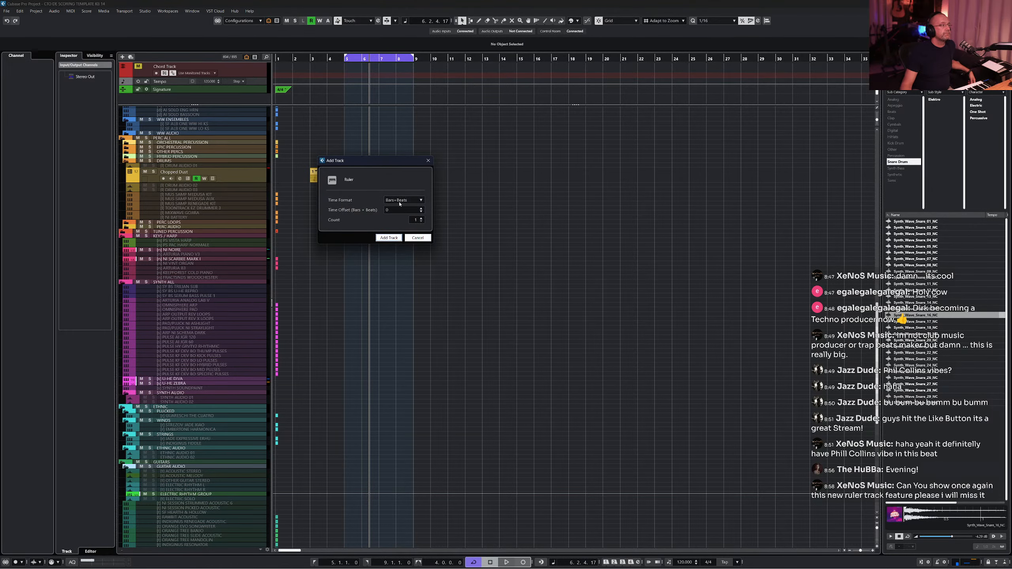
{"action": "left_click", "coordinate": [389, 237]}
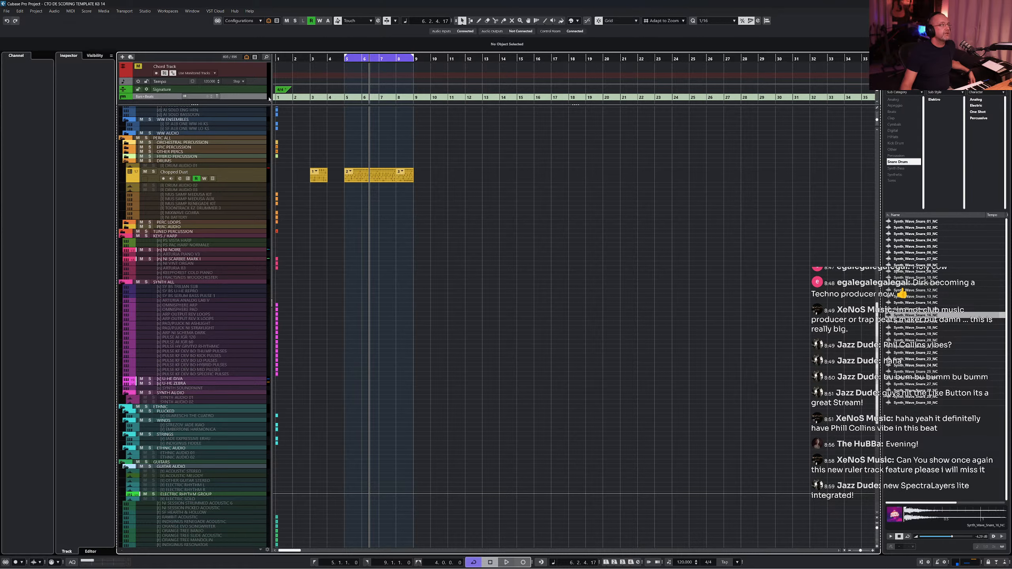
- Switch the ruler track's time format to Seconds
{"action": "left_click", "coordinate": [155, 97]}
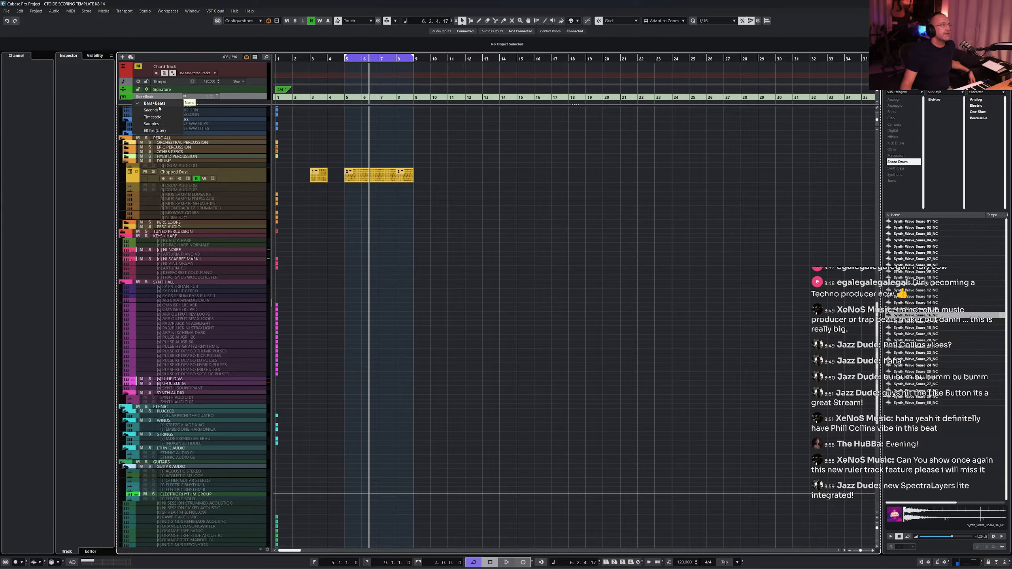
{"action": "left_click", "coordinate": [159, 110]}
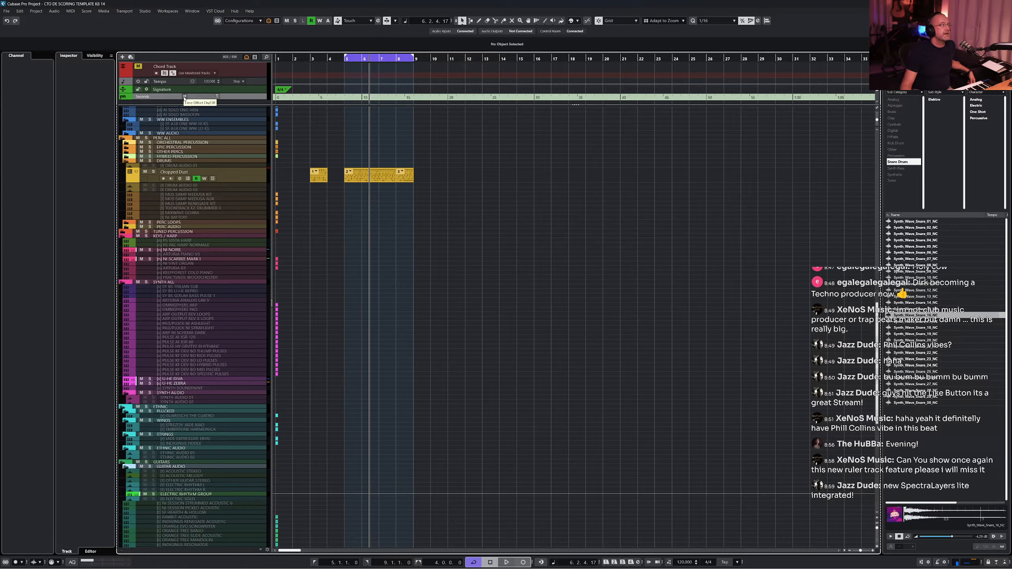
{"action": "left_click", "coordinate": [184, 96]}
{"action": "left_click", "coordinate": [185, 96]}
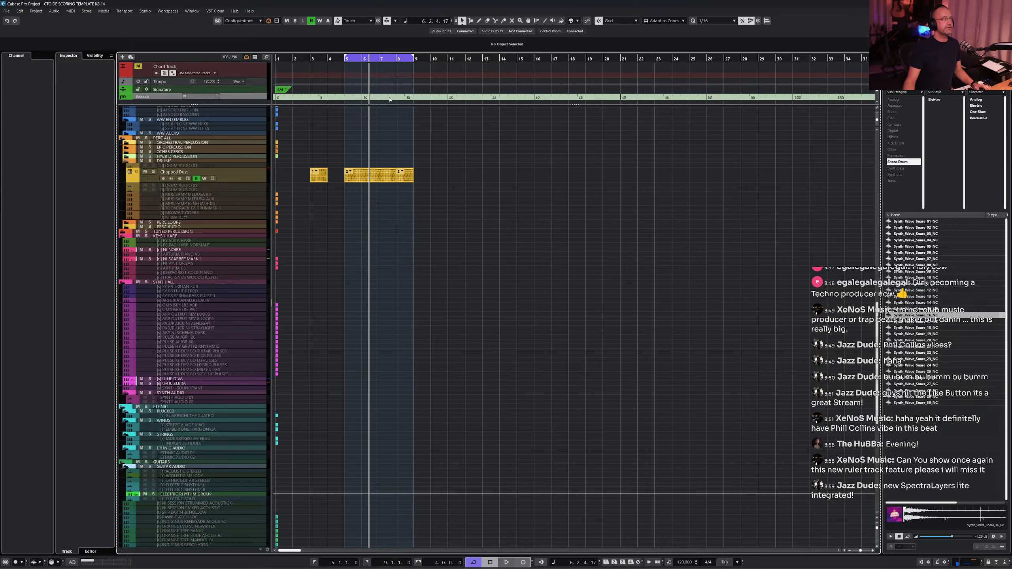
- Move the project cursor to bar 3 and set the left locator there
{"action": "left_click", "coordinate": [313, 62]}
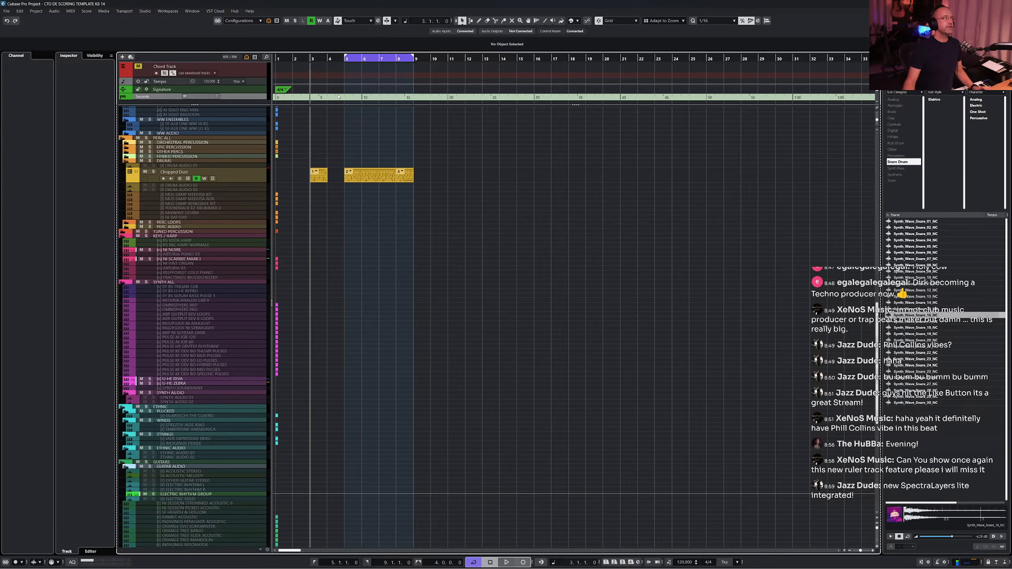
{"action": "key", "text": "ctrl+KP_1"}
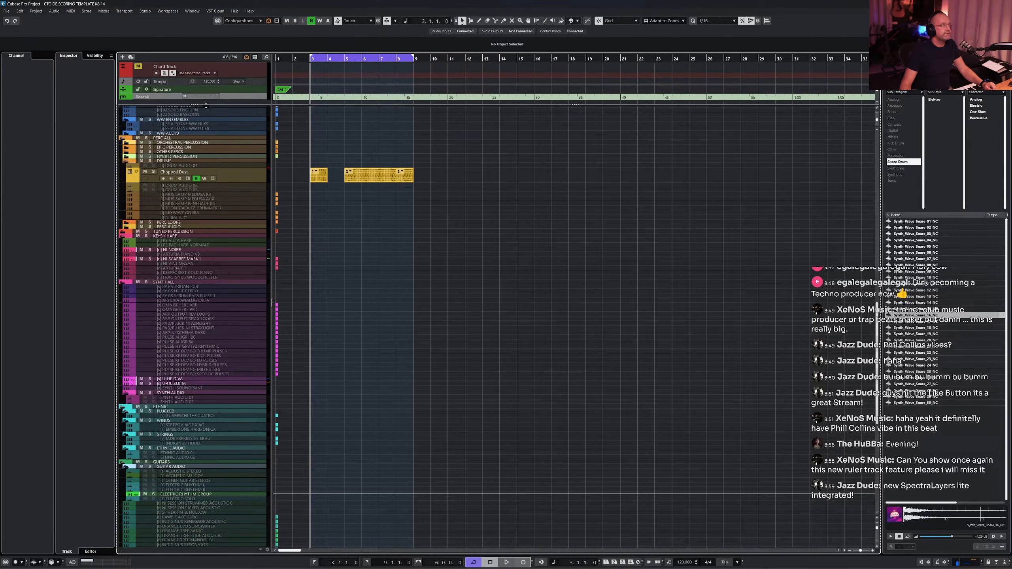
{"action": "left_click_drag", "start_coordinate": [206, 104], "coordinate": [230, 110]}
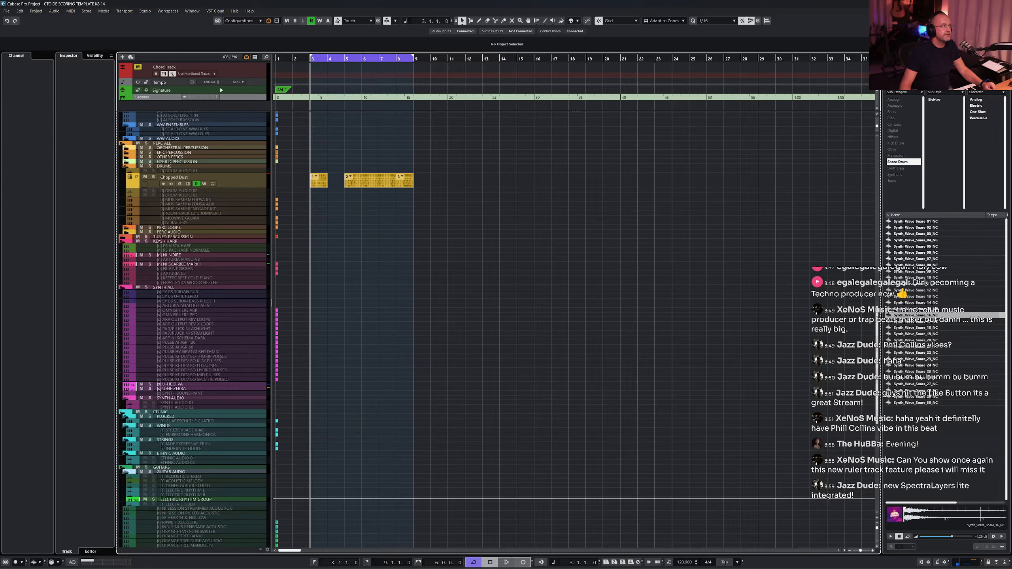
- Open the Project Setup dialog to inspect the time display settings, then close it
{"action": "left_click", "coordinate": [37, 11]}
{"action": "left_click", "coordinate": [59, 197]}
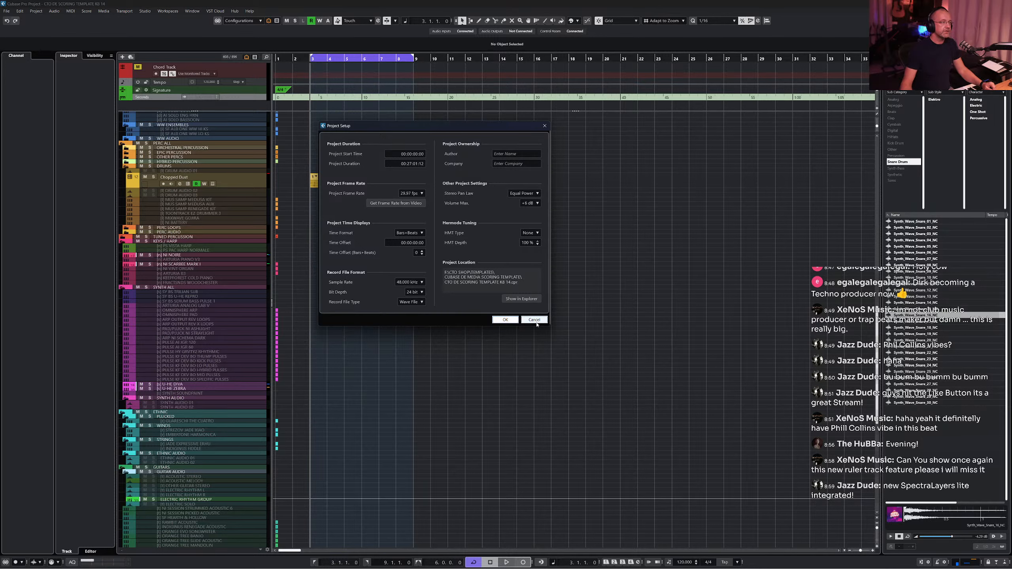
{"action": "left_click", "coordinate": [534, 320]}
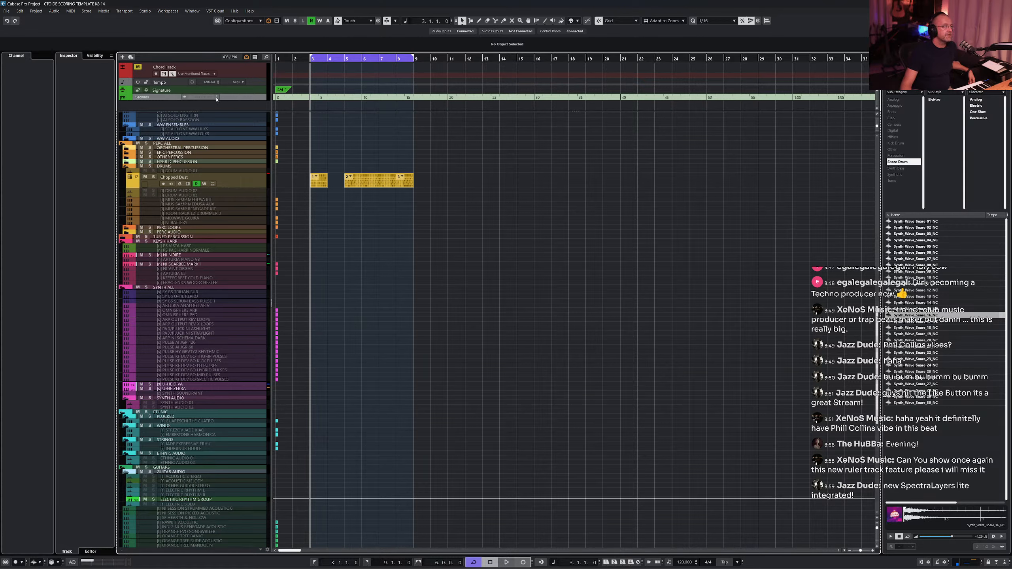
- Offset the ruler track's time to the project cursor and audition playback with the Video Player open
{"action": "left_click", "coordinate": [185, 97]}
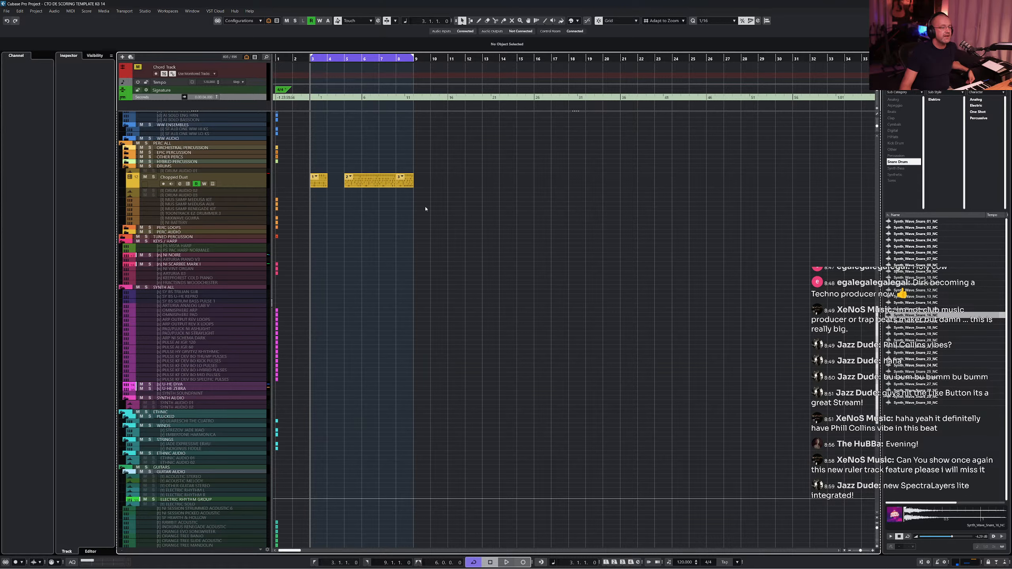
{"action": "key", "text": "F8"}
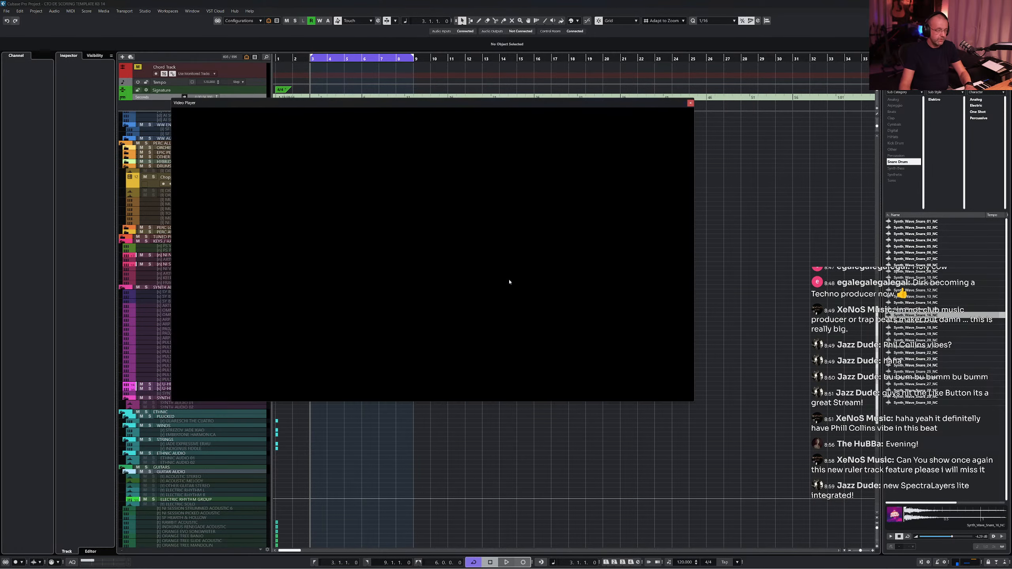
{"action": "key", "text": "space"}
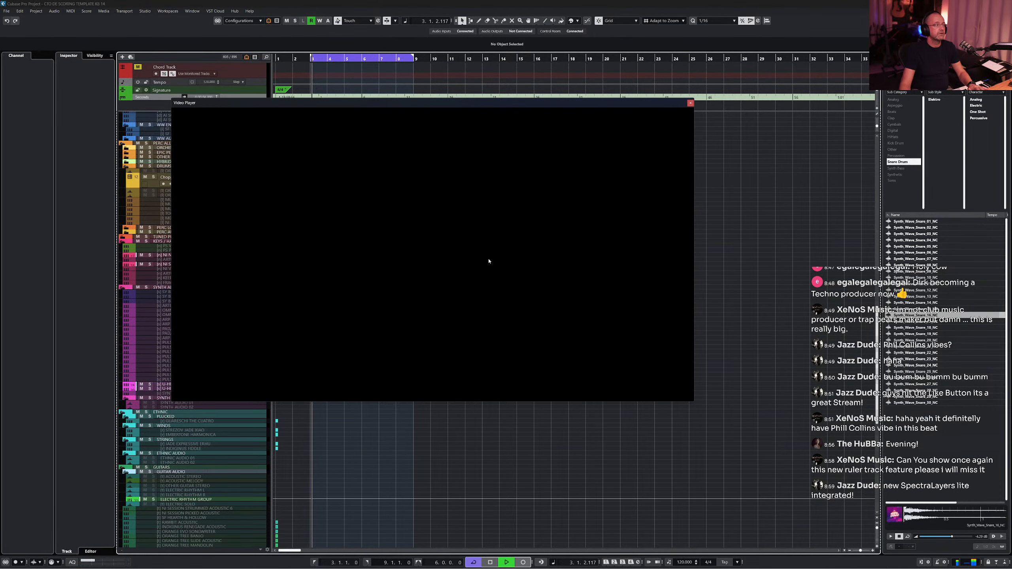
{"action": "key", "text": "F8"}
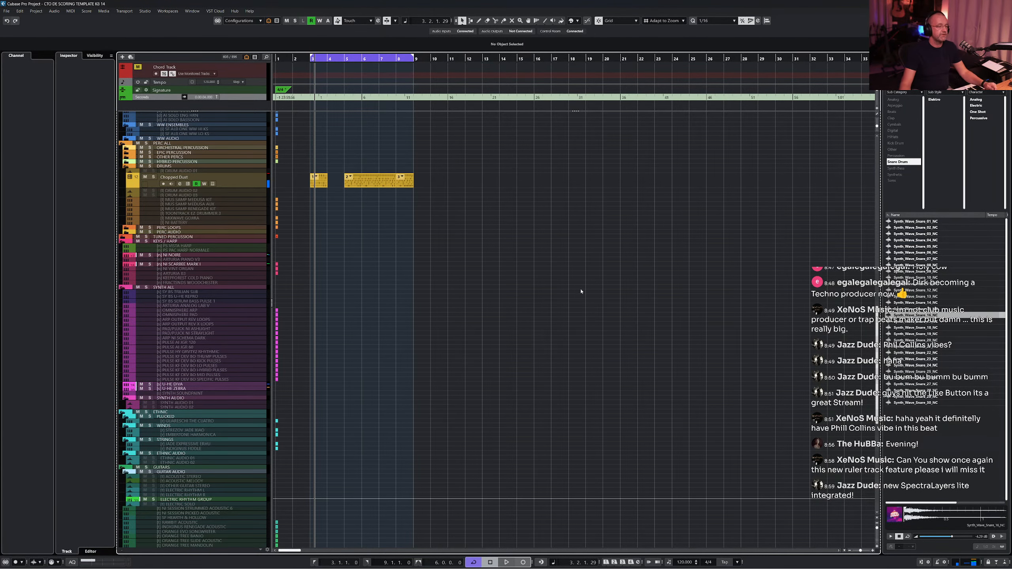
{"action": "key", "text": "KP_1"}
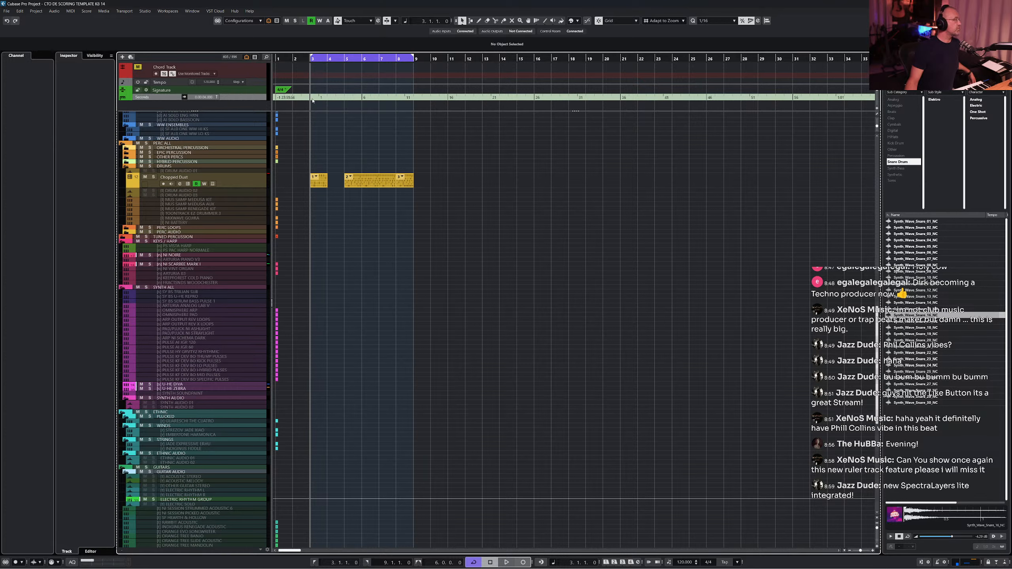
- Reset the ruler offset and set the project tempo to 84 BPM
{"action": "left_click", "coordinate": [216, 98]}
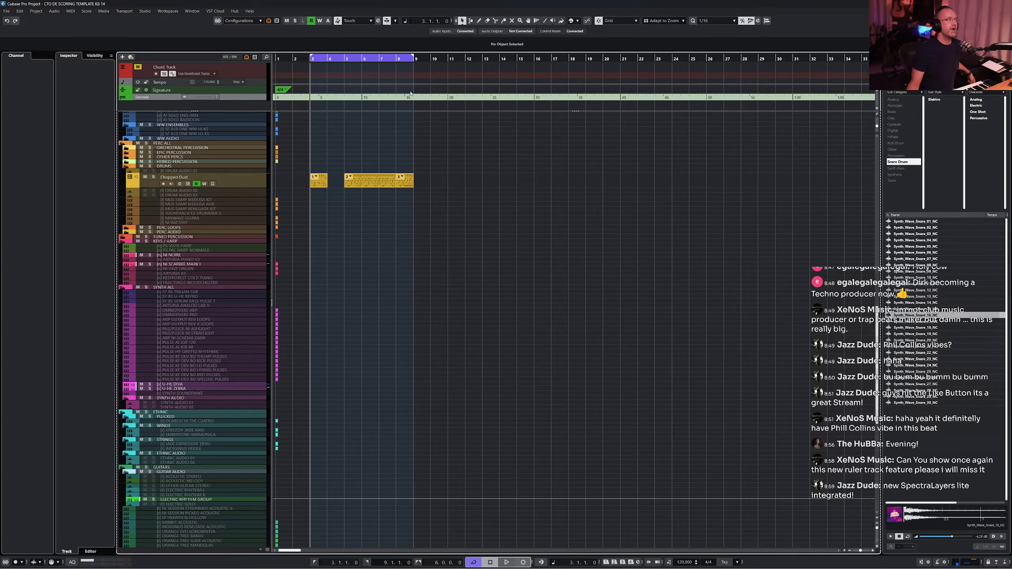
{"action": "double_click", "coordinate": [685, 562]}
{"action": "type", "text": "84"}
{"action": "key", "text": "Return"}
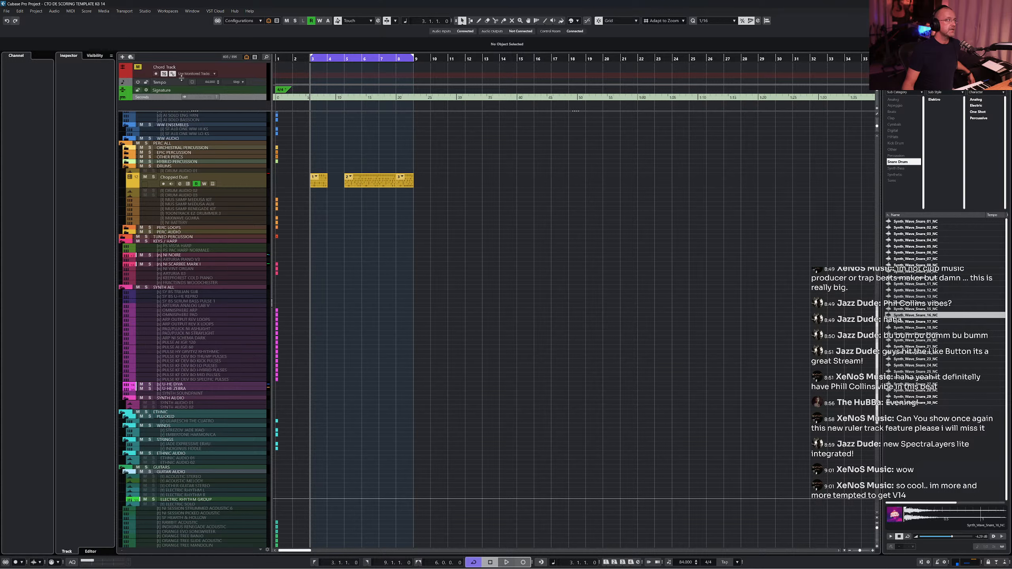
- Set the ruler's time offset to the project cursor position and play back briefly
{"action": "left_click", "coordinate": [187, 98]}
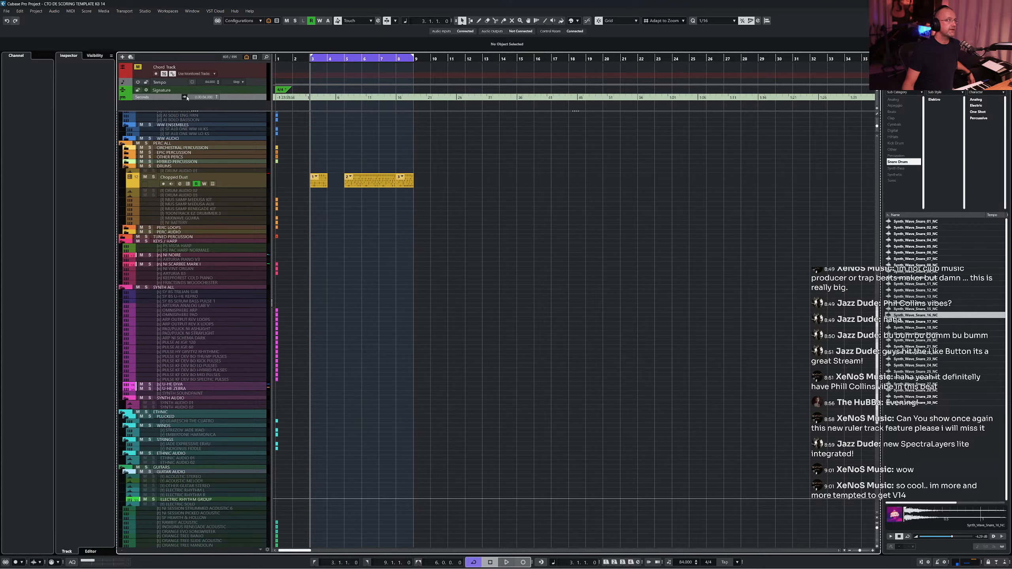
{"action": "left_click", "coordinate": [217, 98]}
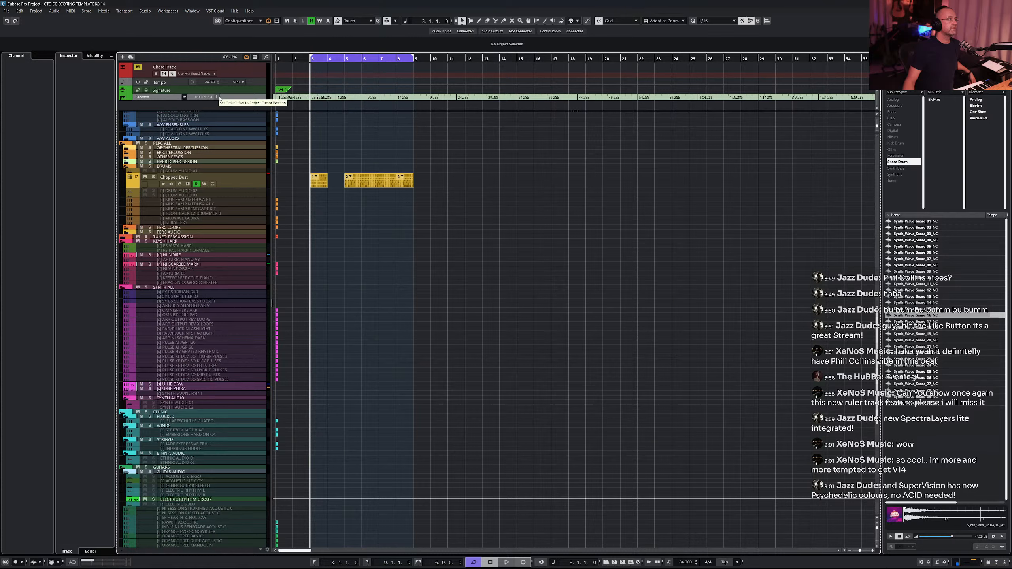
{"action": "key", "text": "space"}
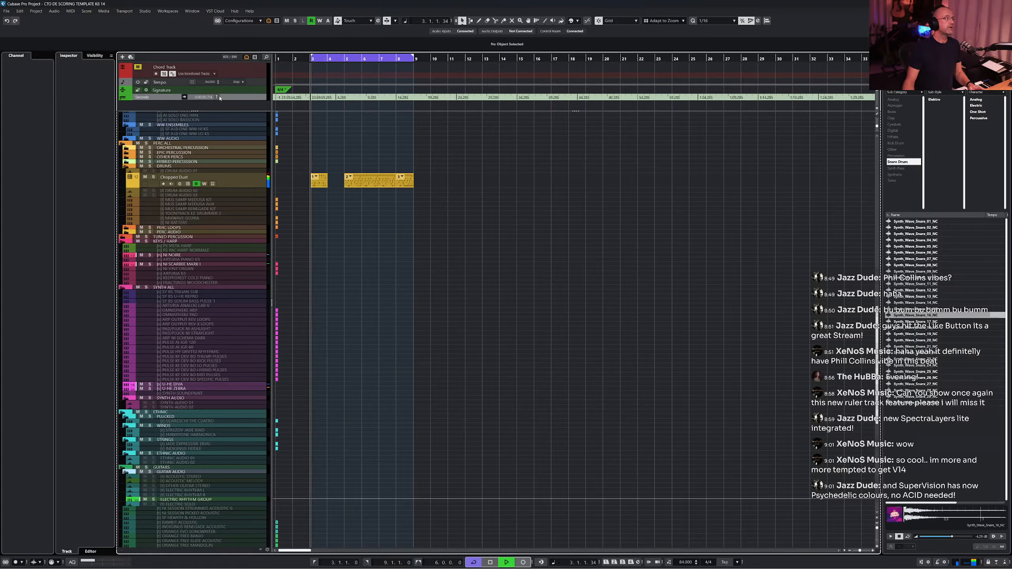
{"action": "key", "text": "space"}
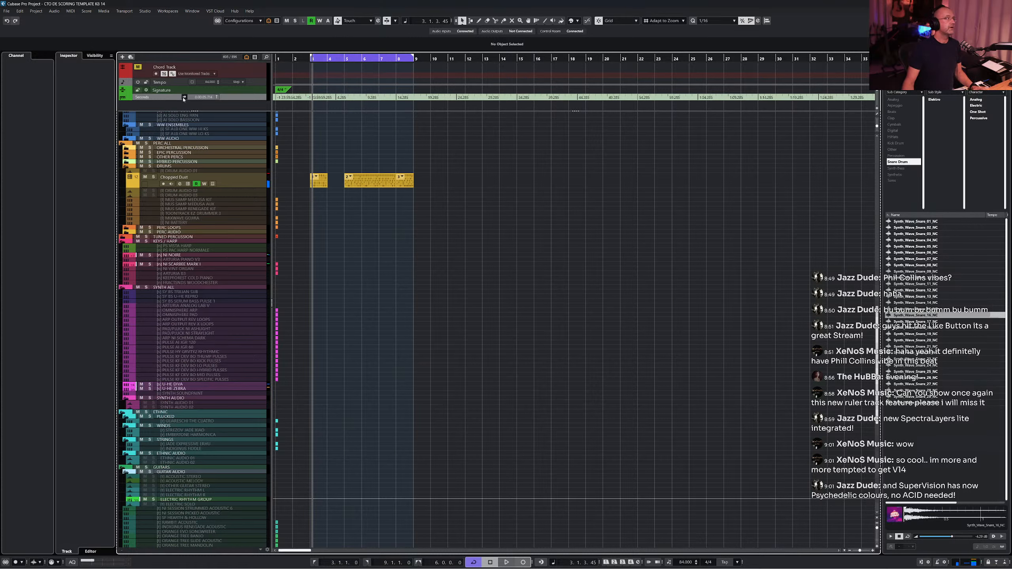
{"action": "left_click", "coordinate": [353, 63]}
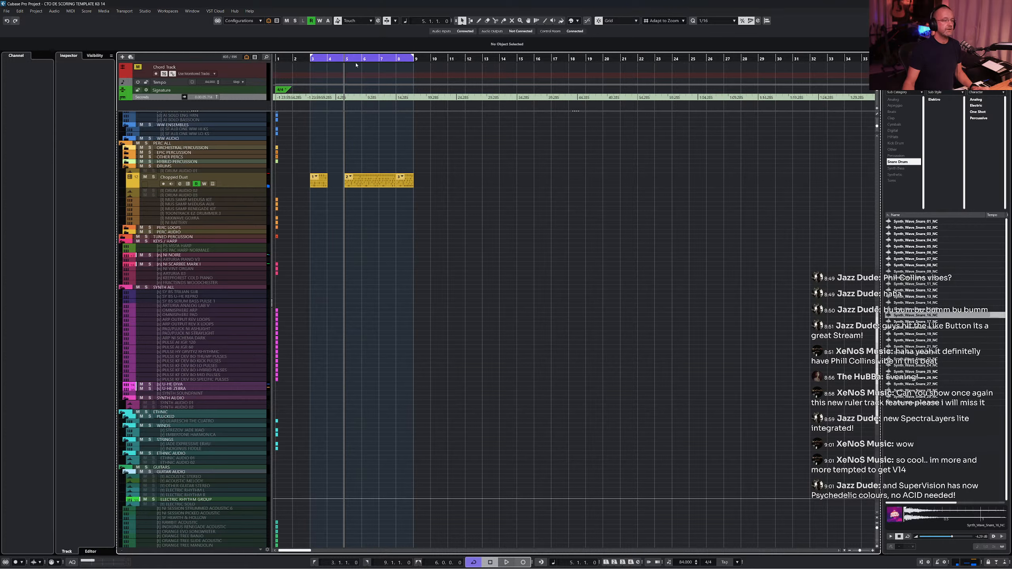
{"action": "key", "text": "KP_2"}
{"action": "key", "text": "KP_1"}
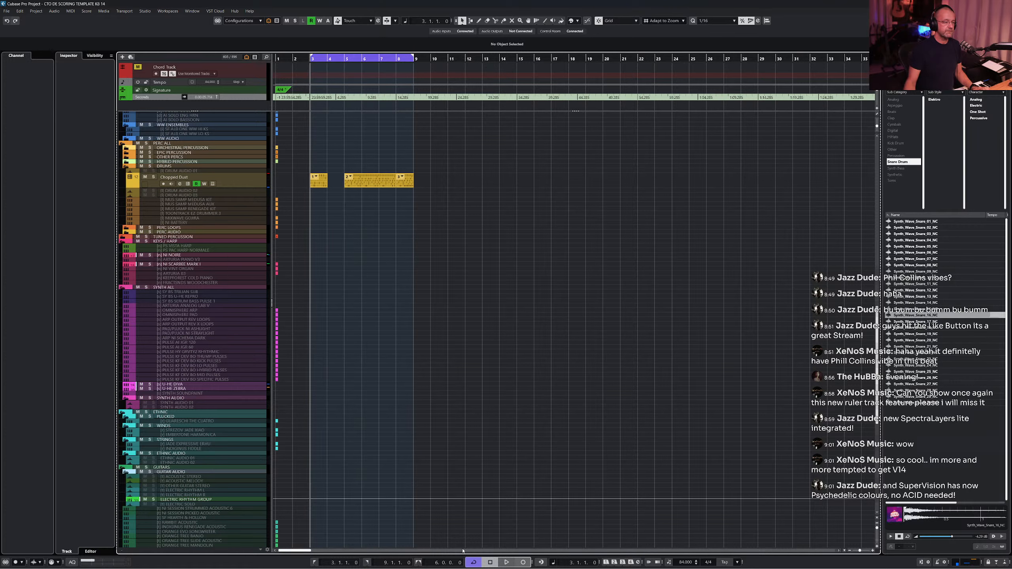
- Switch the transport's primary time display to Seconds and back to Bars+Beats
{"action": "left_click", "coordinate": [552, 562]}
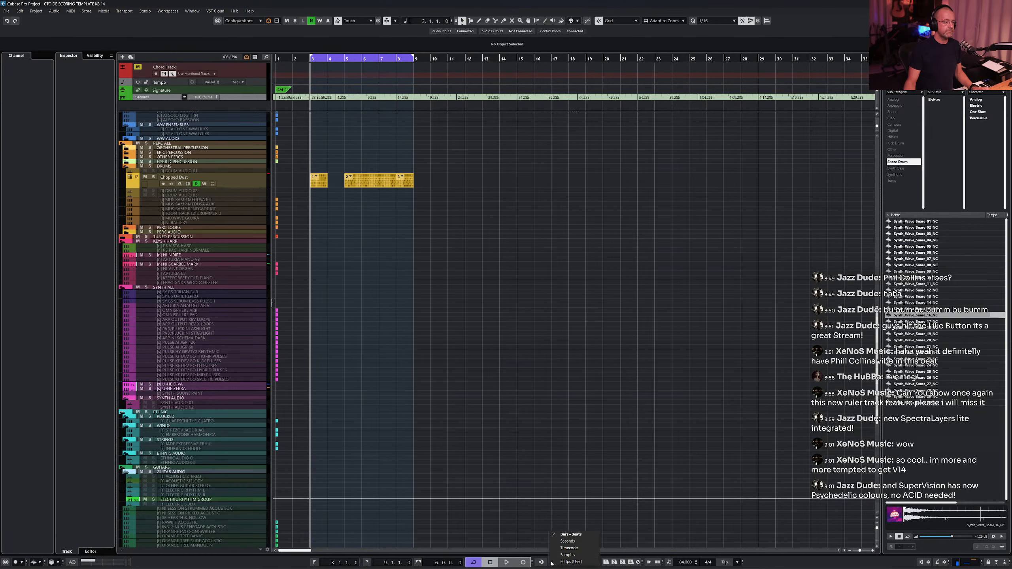
{"action": "left_click", "coordinate": [569, 539]}
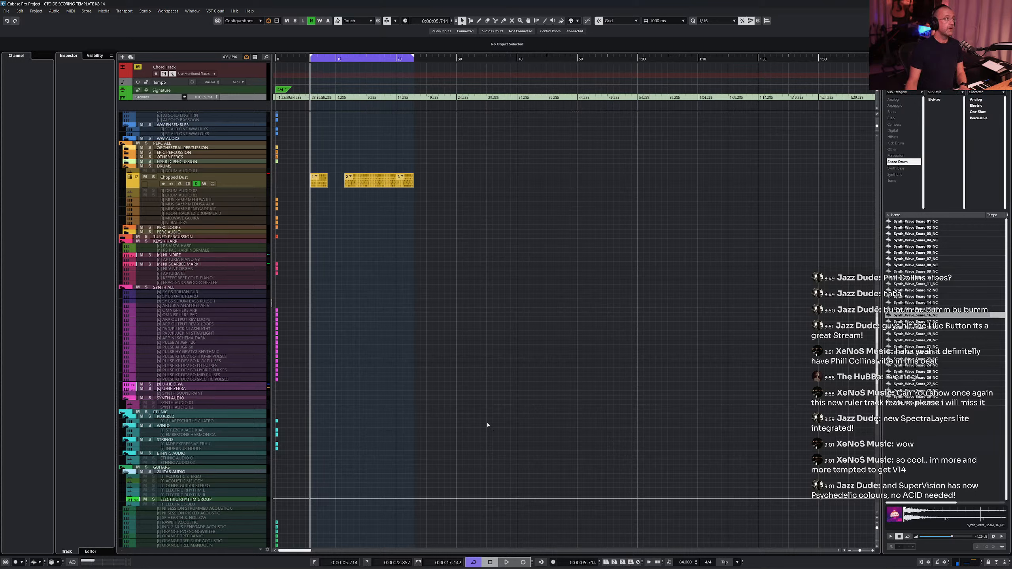
{"action": "left_click", "coordinate": [482, 380]}
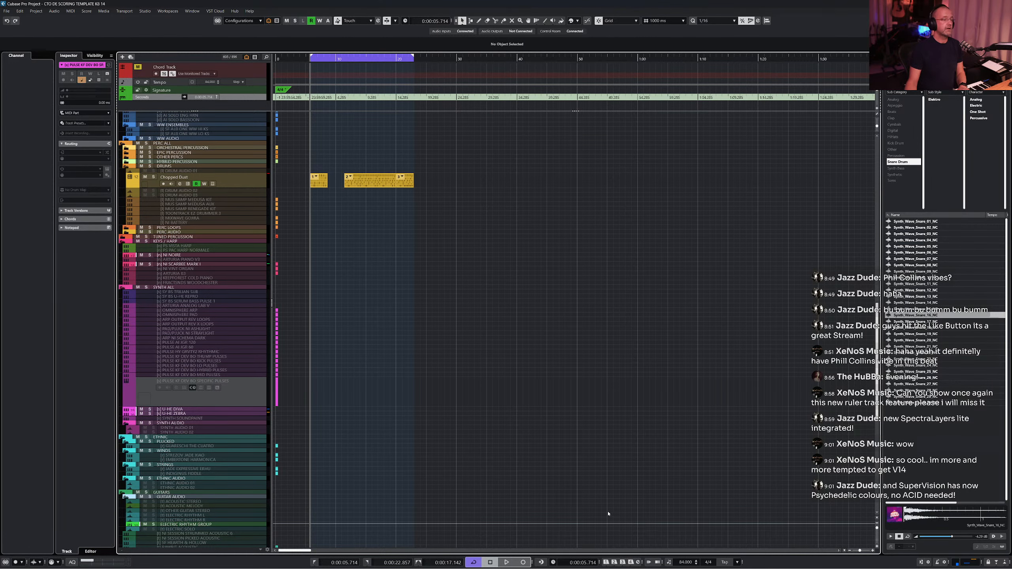
{"action": "left_click", "coordinate": [554, 562]}
{"action": "left_click", "coordinate": [567, 535]}
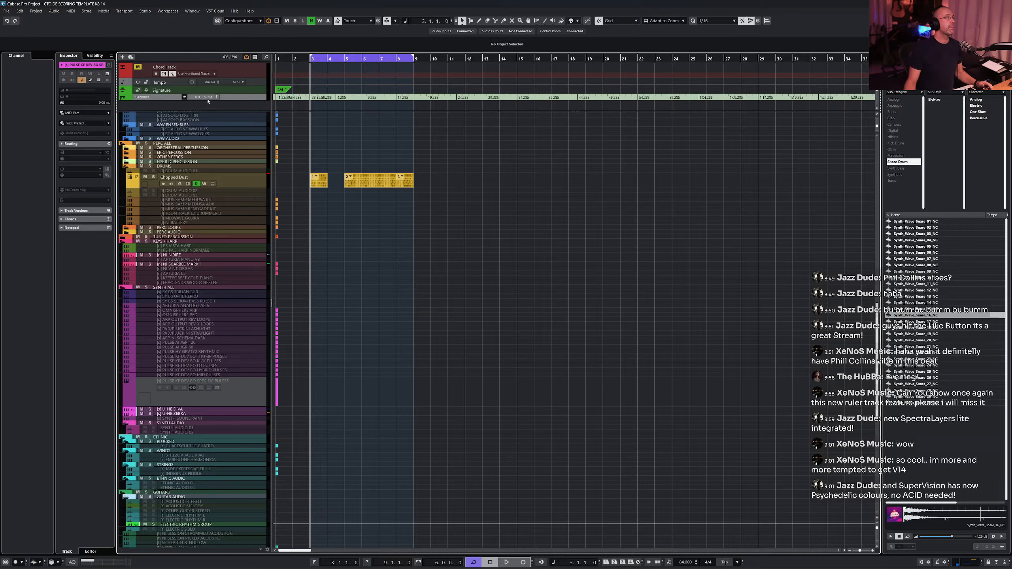
- Set the ruler track's time display format to Seconds
{"action": "left_click", "coordinate": [167, 96]}
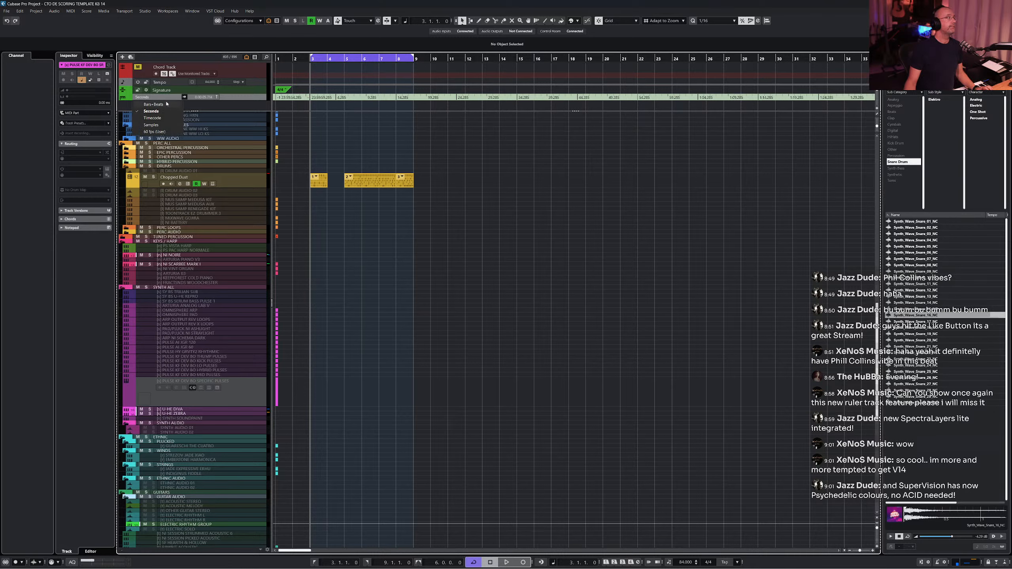
{"action": "left_click", "coordinate": [167, 104]}
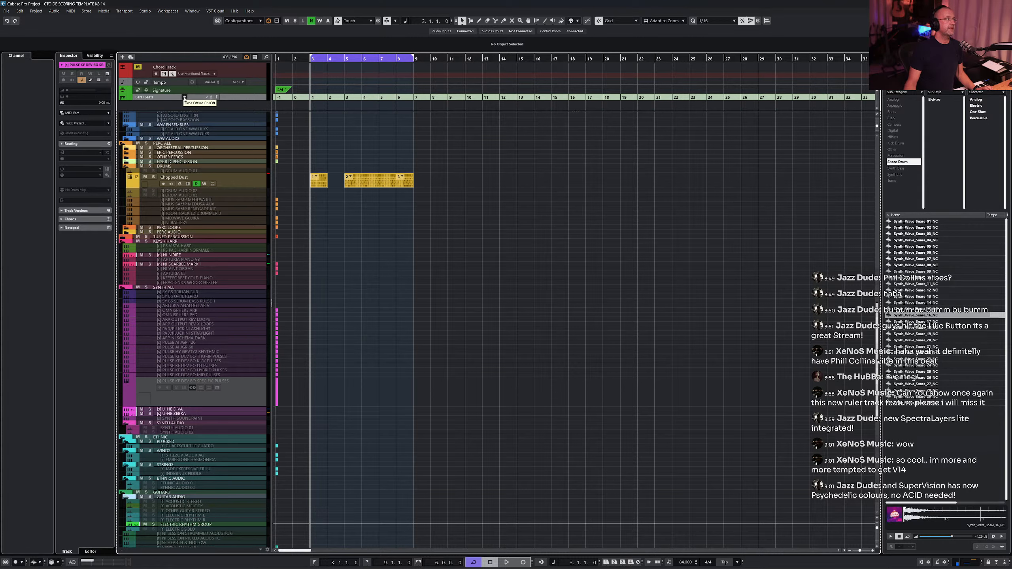
{"action": "left_click", "coordinate": [175, 97]}
{"action": "left_click", "coordinate": [168, 110]}
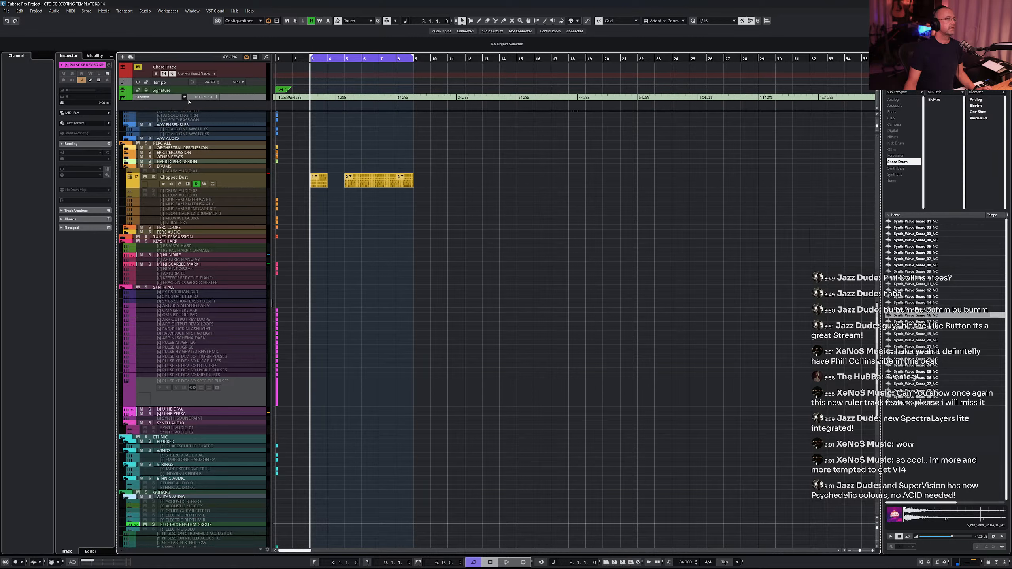
- Reset the ruler track's time offset with the project cursor at the project start
{"action": "left_click", "coordinate": [184, 97]}
{"action": "left_click", "coordinate": [185, 98]}
{"action": "key", "text": "Home"}
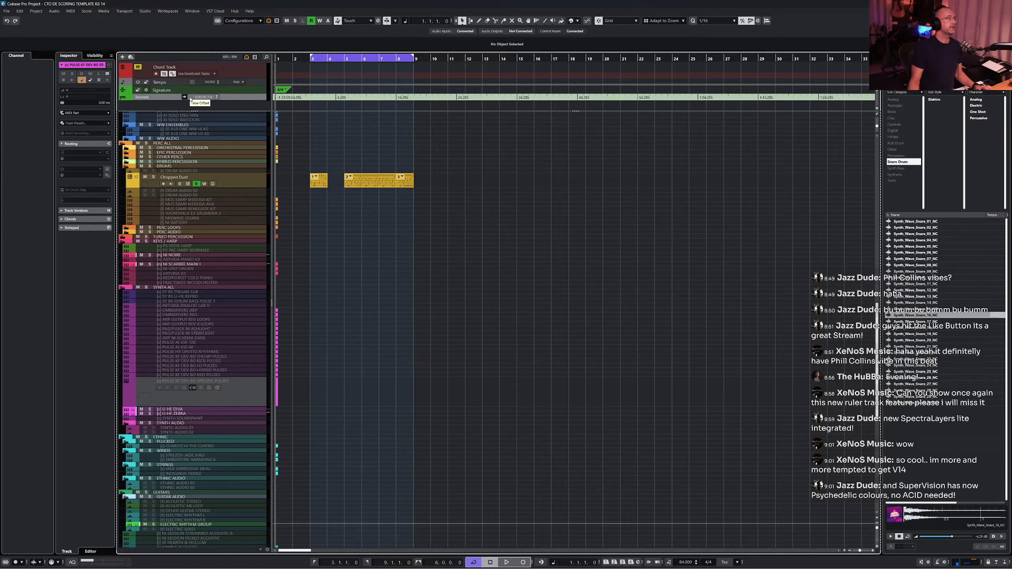
{"action": "left_click", "coordinate": [218, 99]}
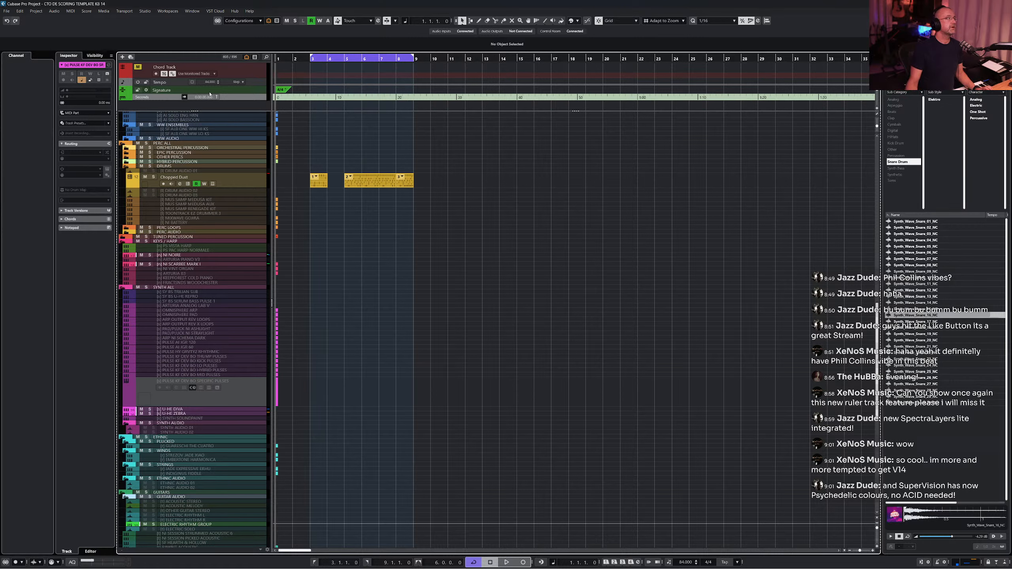
- Offset the ruler track's time to the project cursor at the left locator and play back briefly
{"action": "key", "text": "KP_1"}
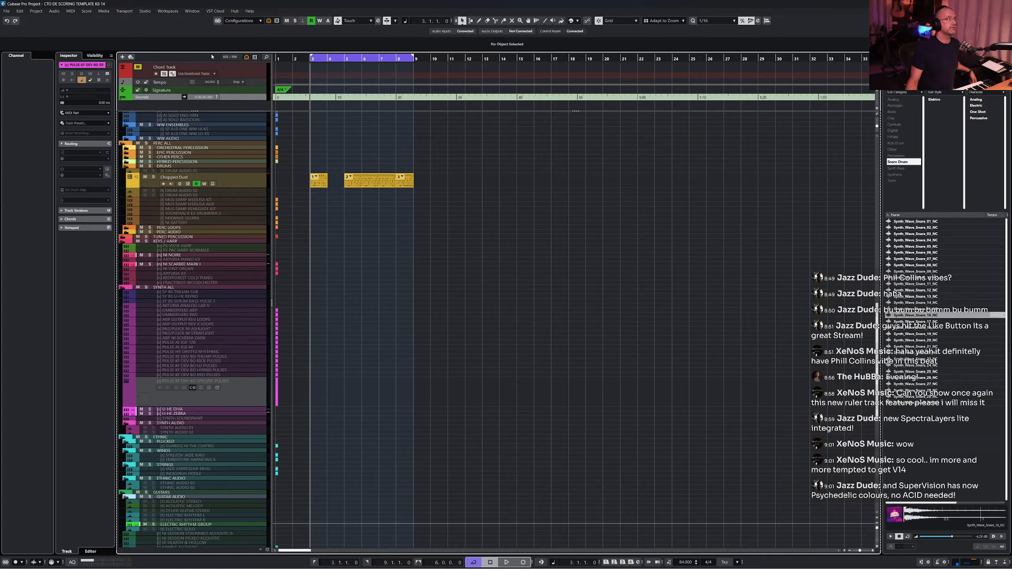
{"action": "left_click", "coordinate": [217, 98]}
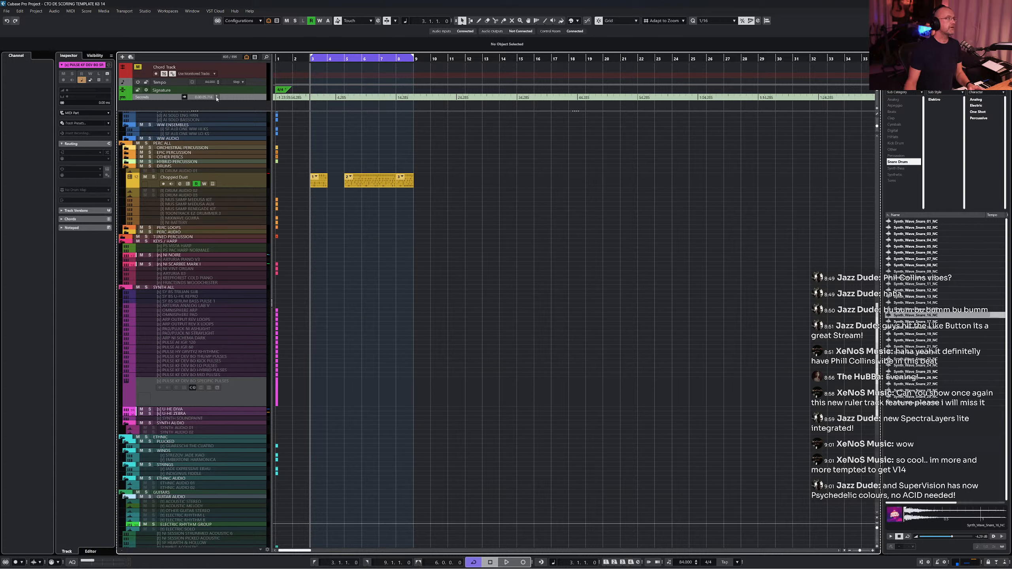
{"action": "key", "text": "space"}
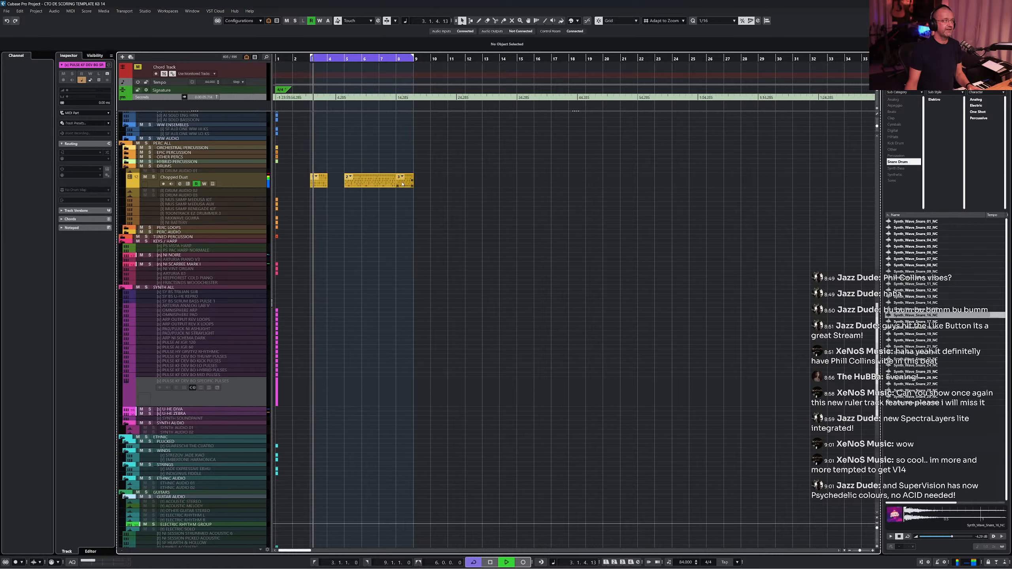
{"action": "key", "text": "space"}
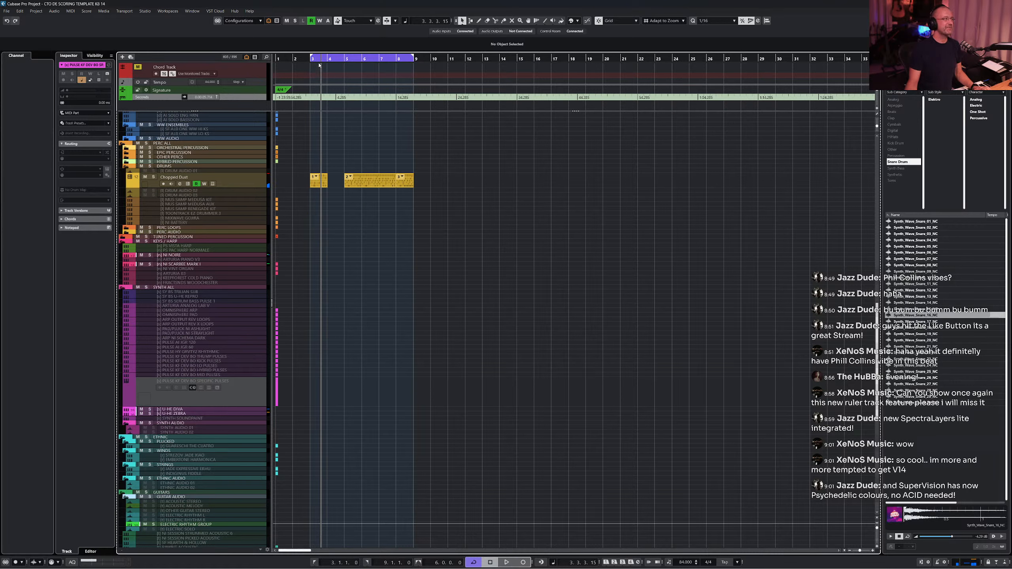
- Move the left locator to bar 4 and select the AI AGR ENS SHORT K5 track
{"action": "left_click_drag", "start_coordinate": [311, 58], "coordinate": [330, 59]}
{"action": "scroll", "coordinate": [309, 140], "scroll_direction": "up", "scroll_amount": 15}
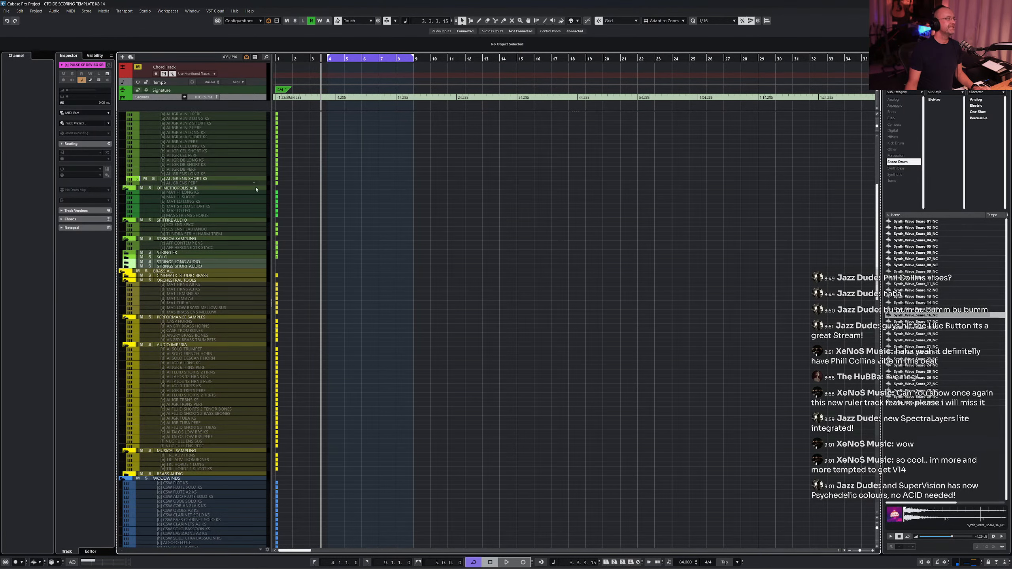
{"action": "left_click", "coordinate": [196, 180]}
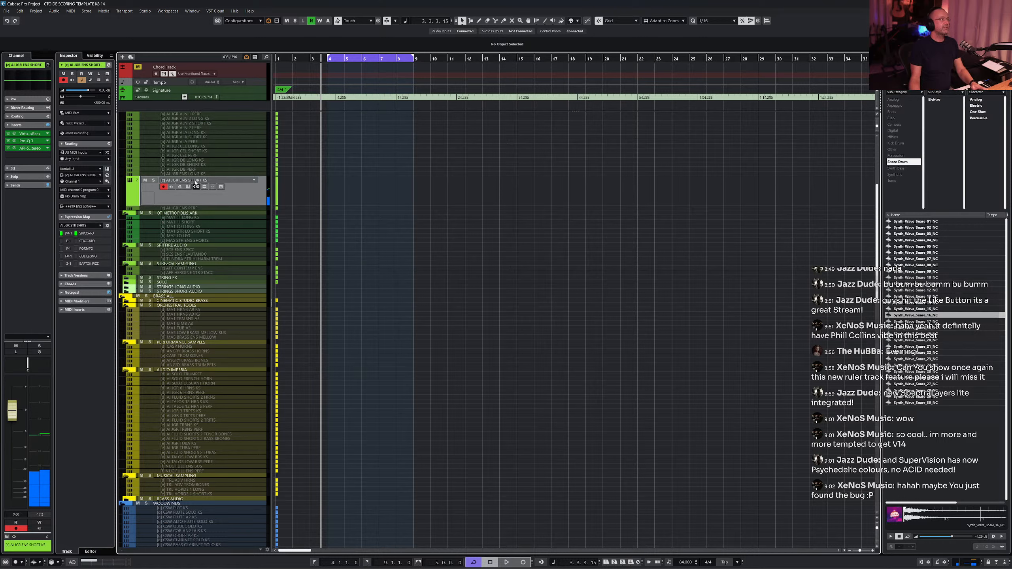
- Play the arrangement back briefly from bar 3
{"action": "left_click", "coordinate": [310, 60]}
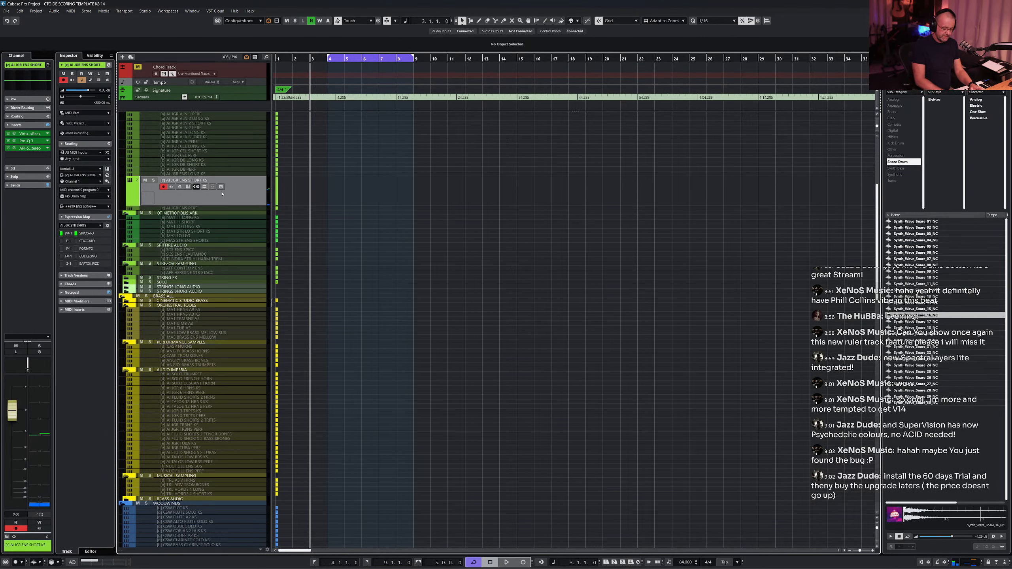
{"action": "key", "text": "space"}
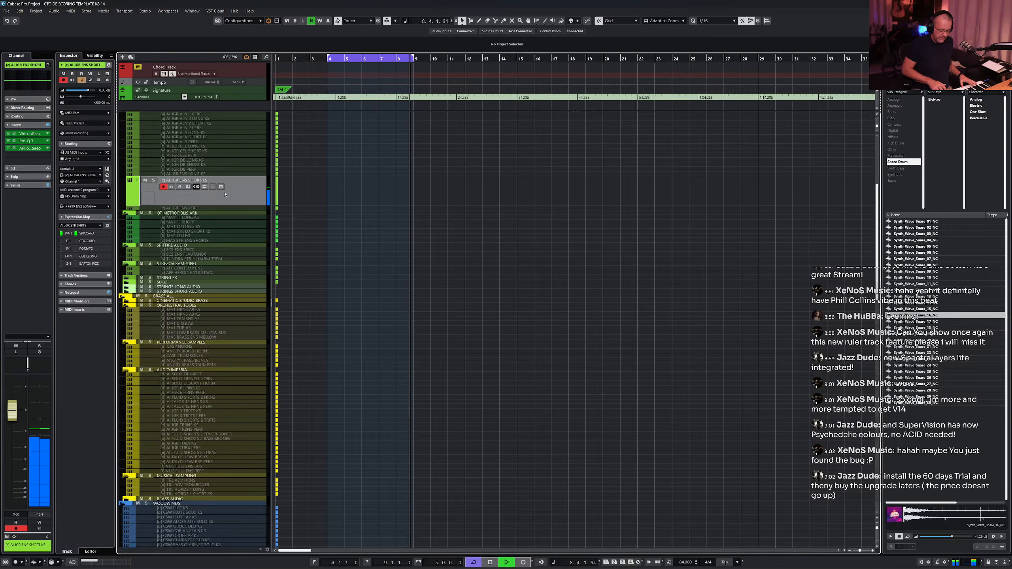
{"action": "key", "text": "space"}
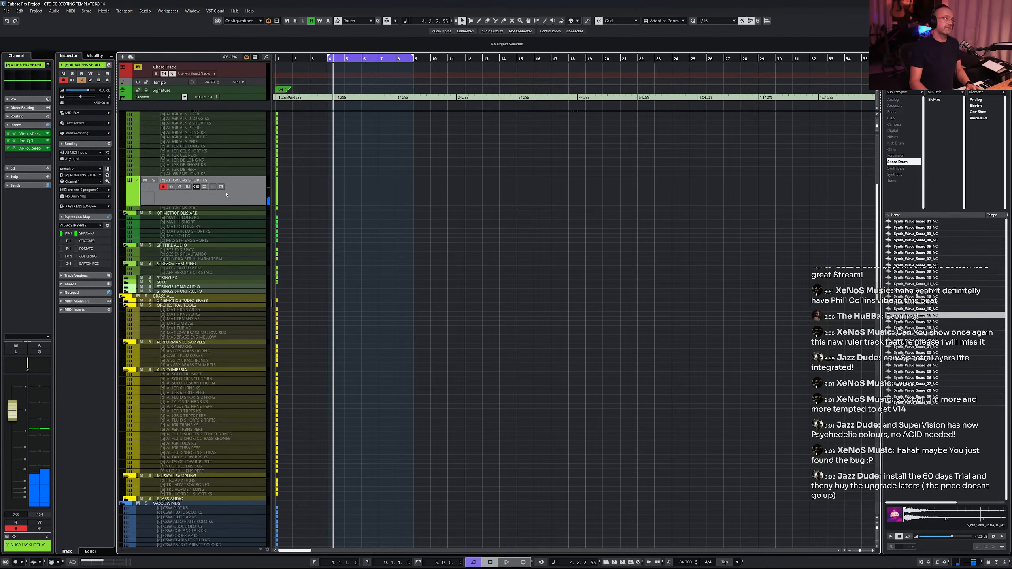
- Open the track's MIDI part in the lower-zone Key Editor, enlarge the editor and zoom out
{"action": "key", "text": "shift+KP_Multiply"}
{"action": "key", "text": "Return"}
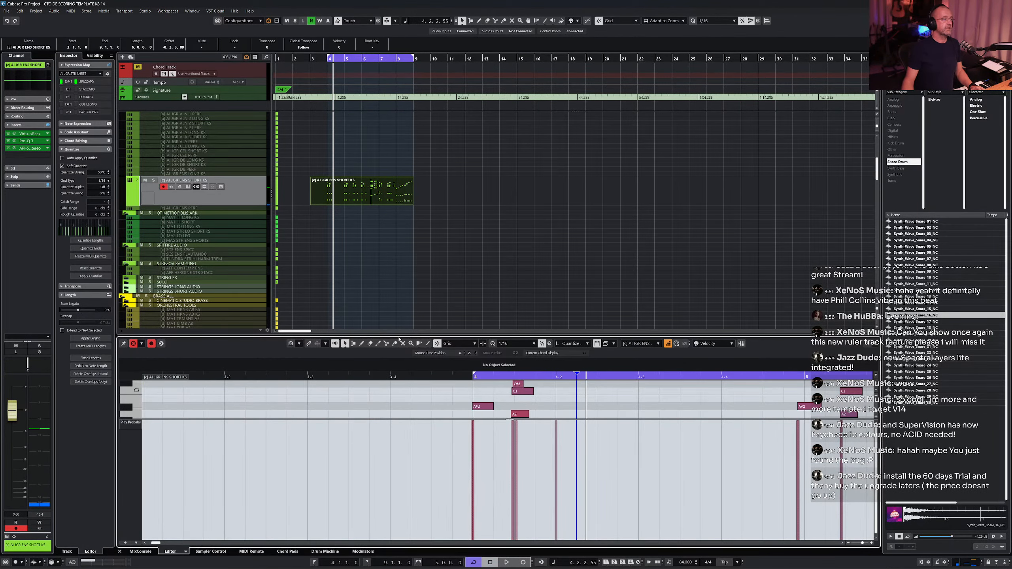
{"action": "left_click_drag", "start_coordinate": [400, 331], "coordinate": [399, 153]}
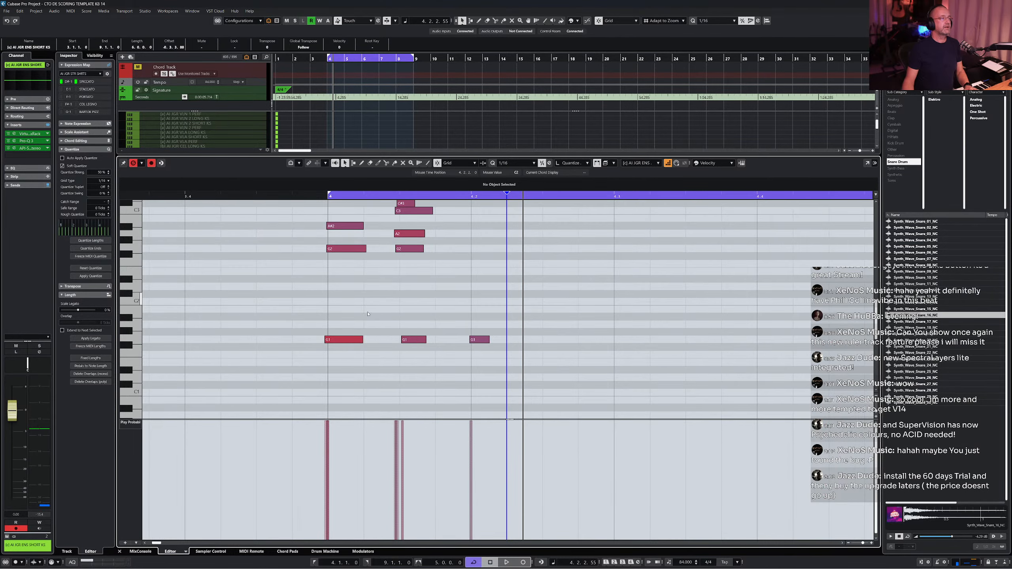
{"action": "key", "text": "g"}
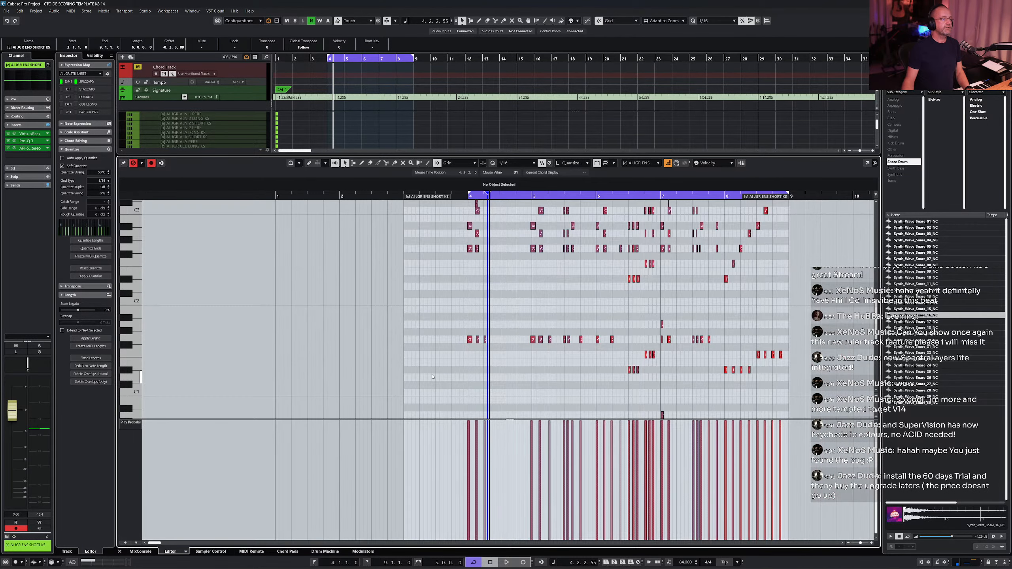
- Delete the cluster of notes at the start of bar 4 in the Key Editor
{"action": "scroll", "coordinate": [433, 377], "scroll_direction": "up", "scroll_amount": 10}
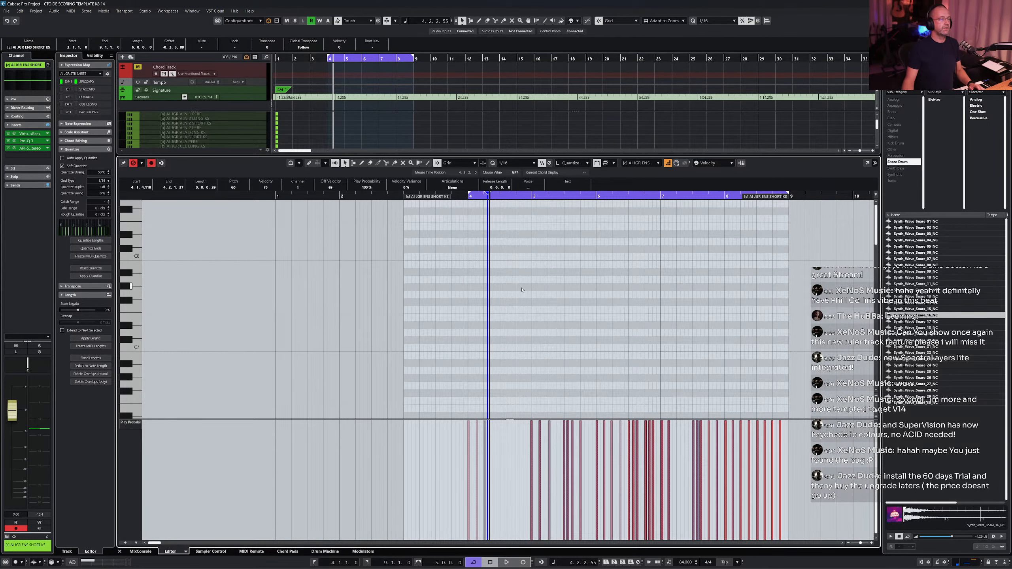
{"action": "scroll", "coordinate": [522, 290], "scroll_direction": "left", "scroll_amount": 3}
{"action": "scroll", "coordinate": [502, 296], "scroll_direction": "down", "scroll_amount": 12}
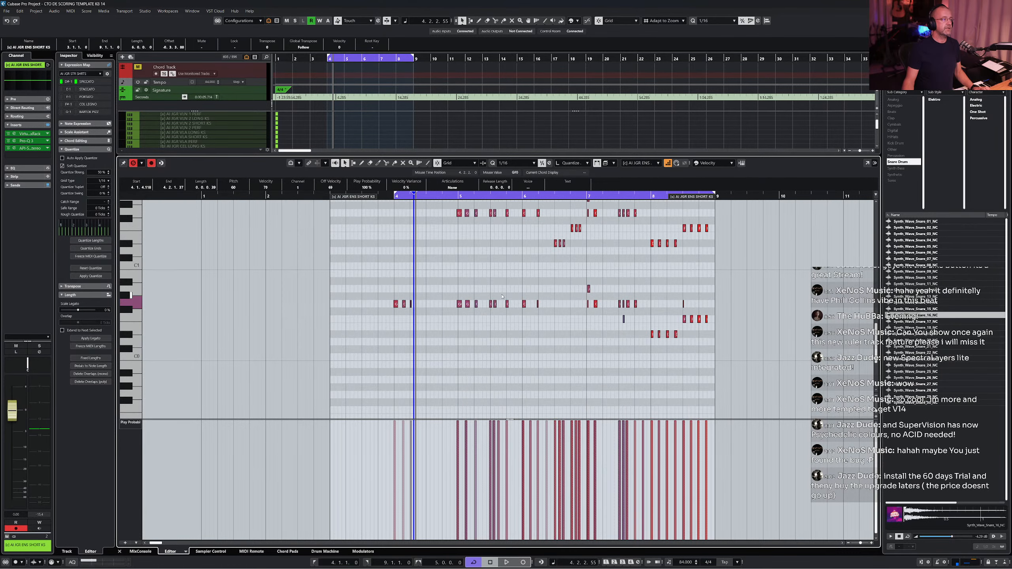
{"action": "left_click_drag", "start_coordinate": [367, 323], "coordinate": [420, 299]}
{"action": "key", "text": "Delete"}
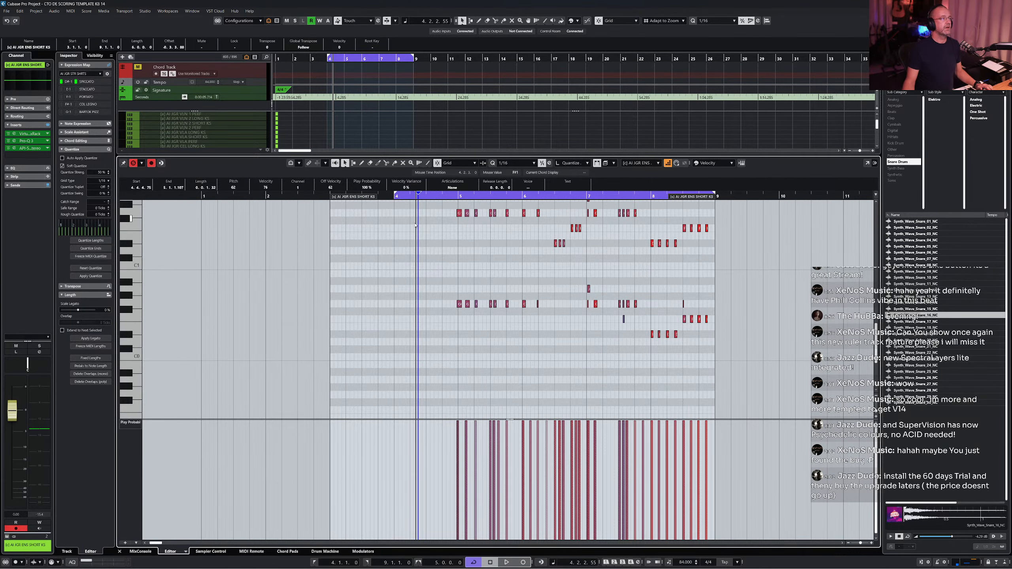
- Select the remaining notes and switch the grid to 1/8, then back to 1/16
{"action": "left_click_drag", "start_coordinate": [421, 372], "coordinate": [719, 158]}
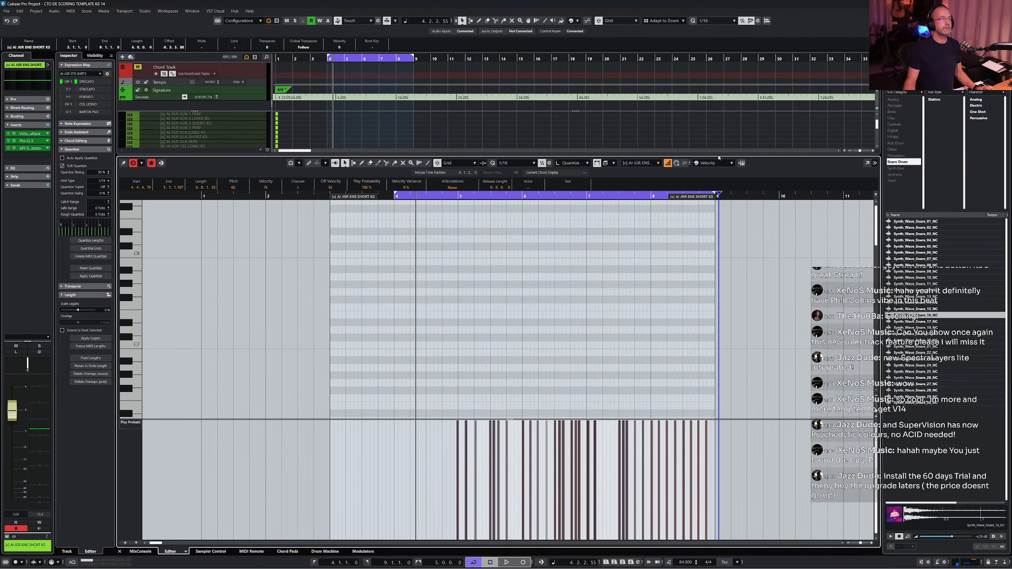
{"action": "left_click", "coordinate": [512, 164]}
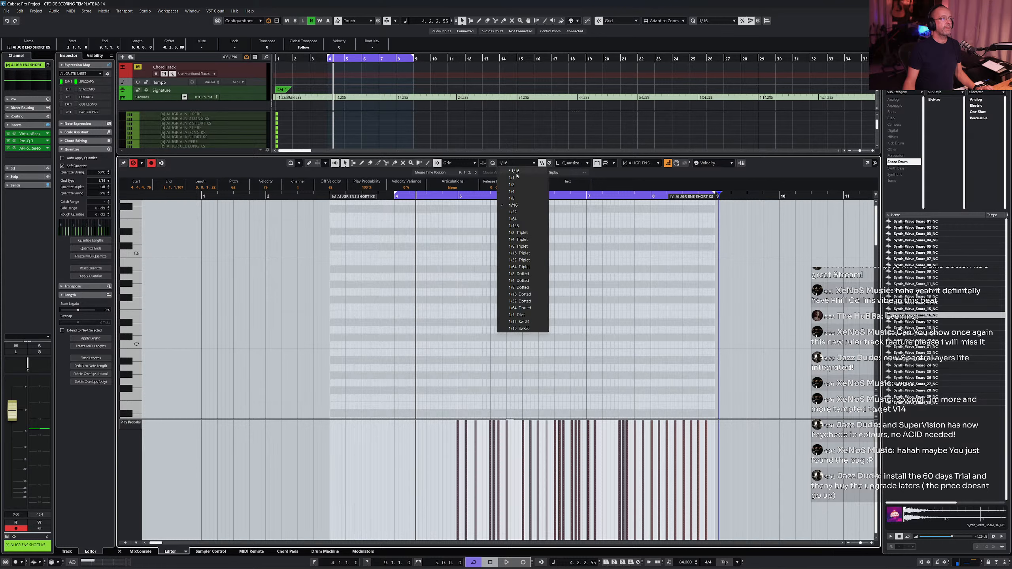
{"action": "left_click", "coordinate": [524, 198]}
{"action": "scroll", "coordinate": [601, 292], "scroll_direction": "down", "scroll_amount": 10}
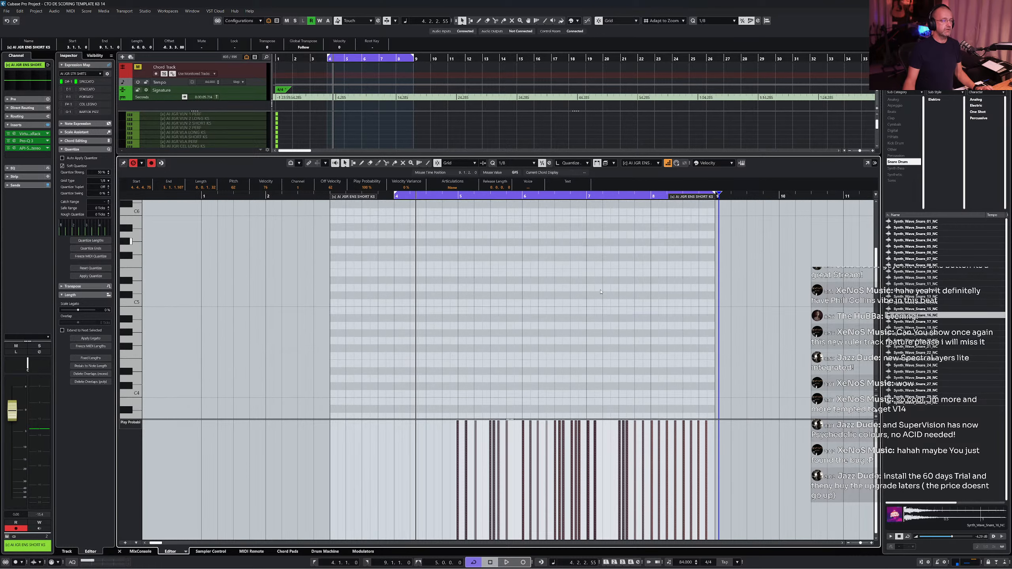
{"action": "scroll", "coordinate": [601, 291], "scroll_direction": "down", "scroll_amount": 3}
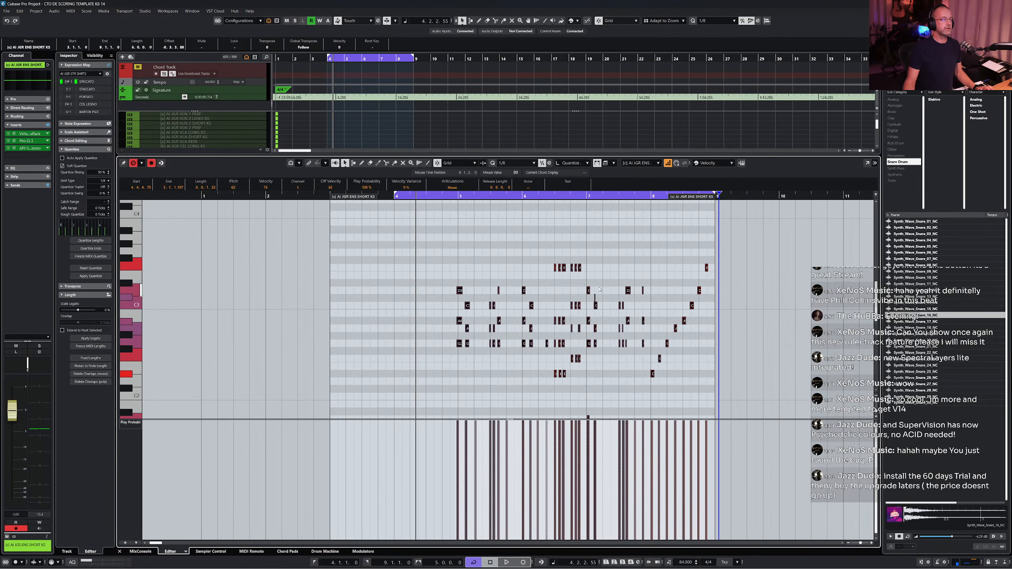
{"action": "left_click", "coordinate": [504, 164]}
{"action": "left_click", "coordinate": [527, 205]}
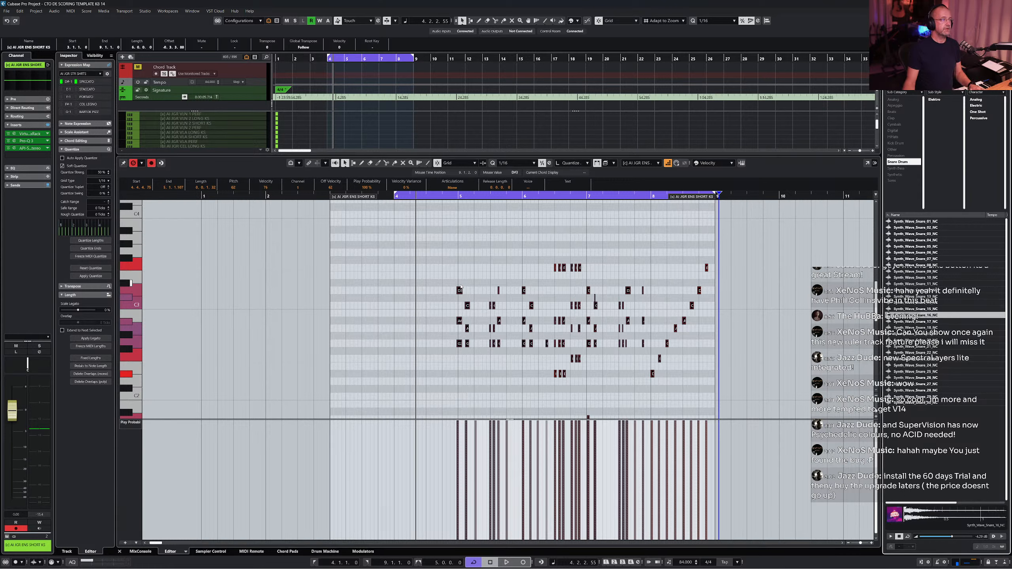
- Deselect the notes, place the cursor in bar 4 and play back the edited part
{"action": "left_click", "coordinate": [467, 267]}
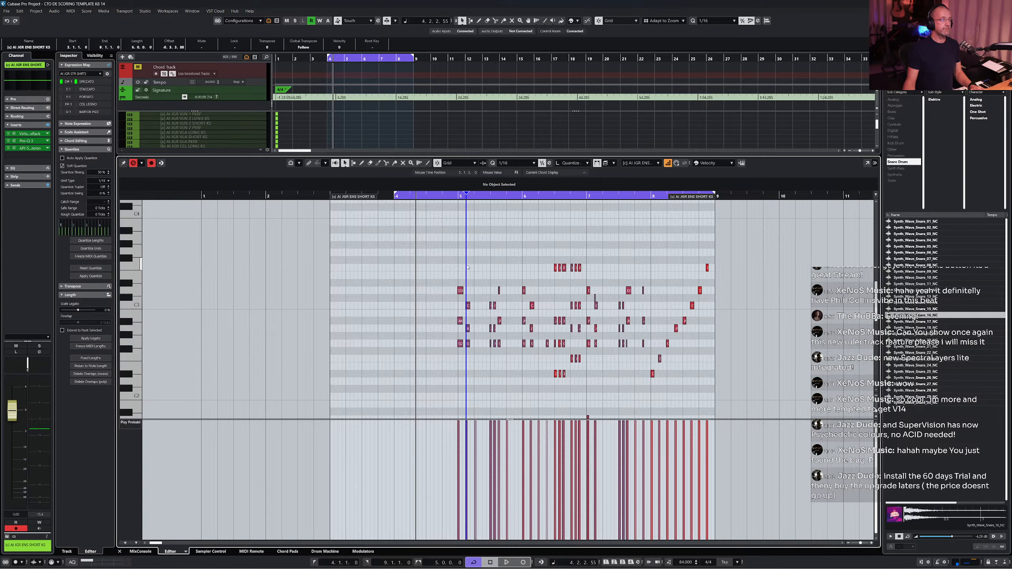
{"action": "key", "text": "ctrl+a"}
{"action": "left_click", "coordinate": [467, 269]}
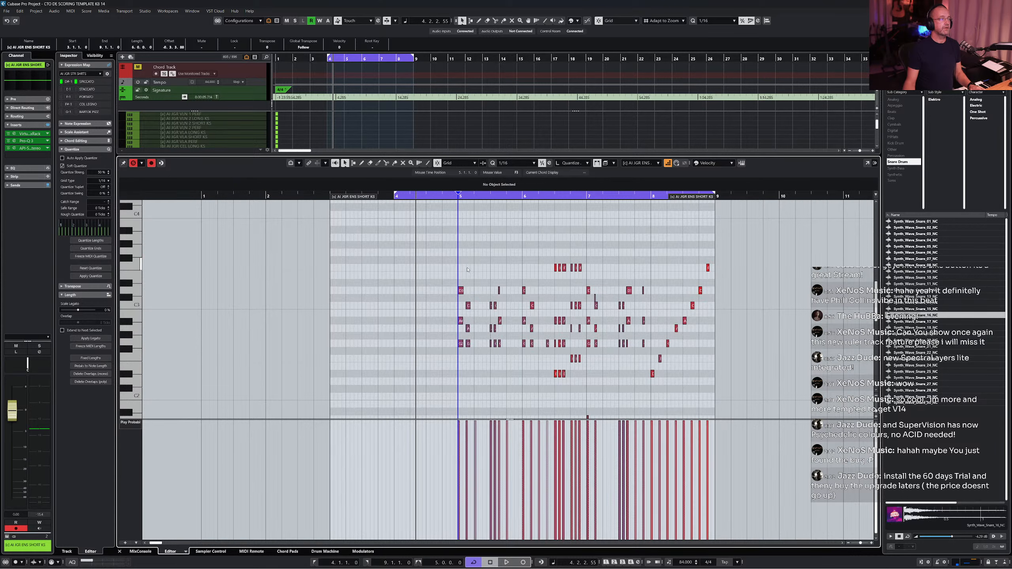
{"action": "left_click", "coordinate": [490, 248]}
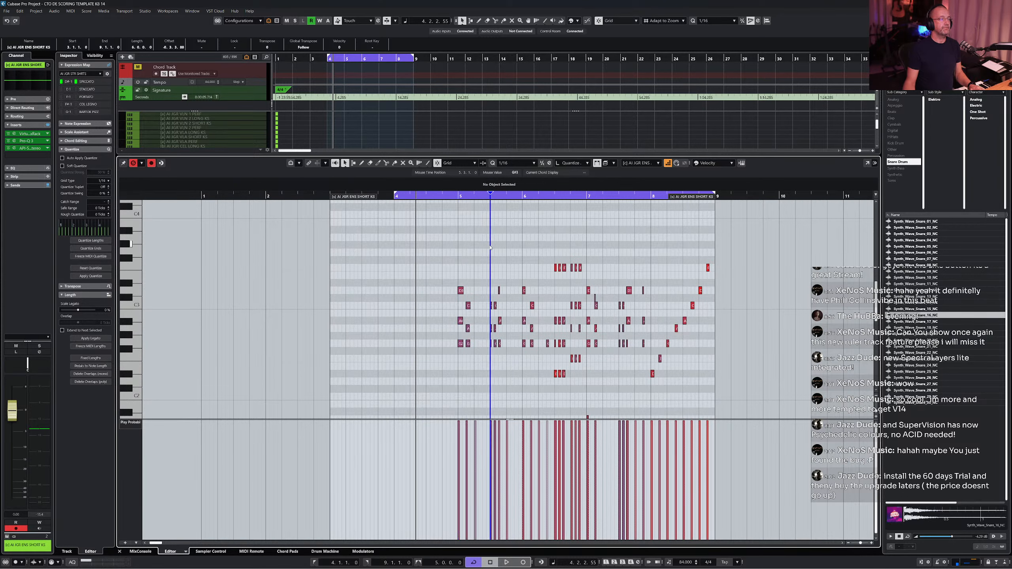
{"action": "left_click", "coordinate": [453, 207]}
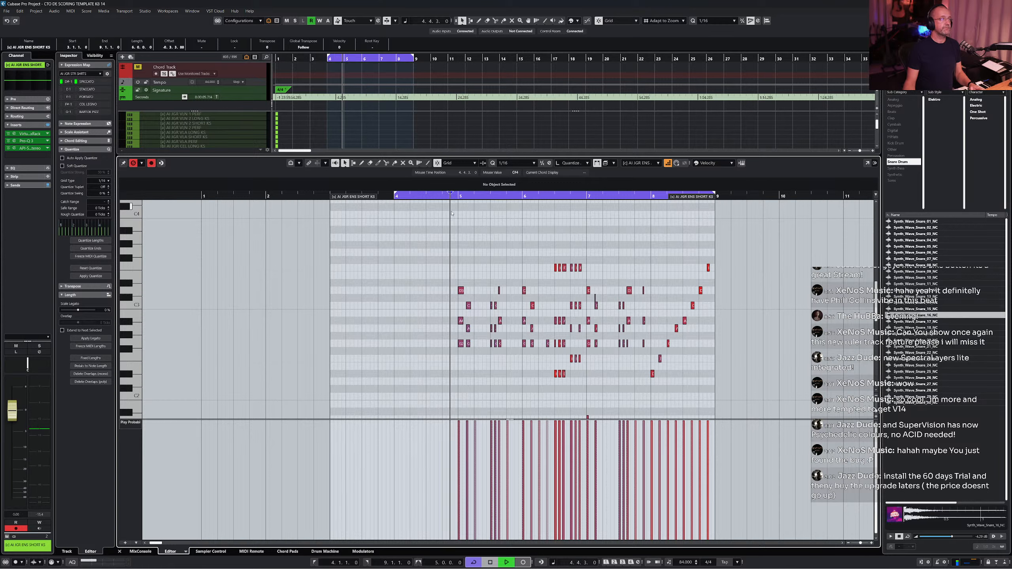
- Play back the edited drum part and inspect its notes and positions in the Key Editor
{"action": "key", "text": "space"}
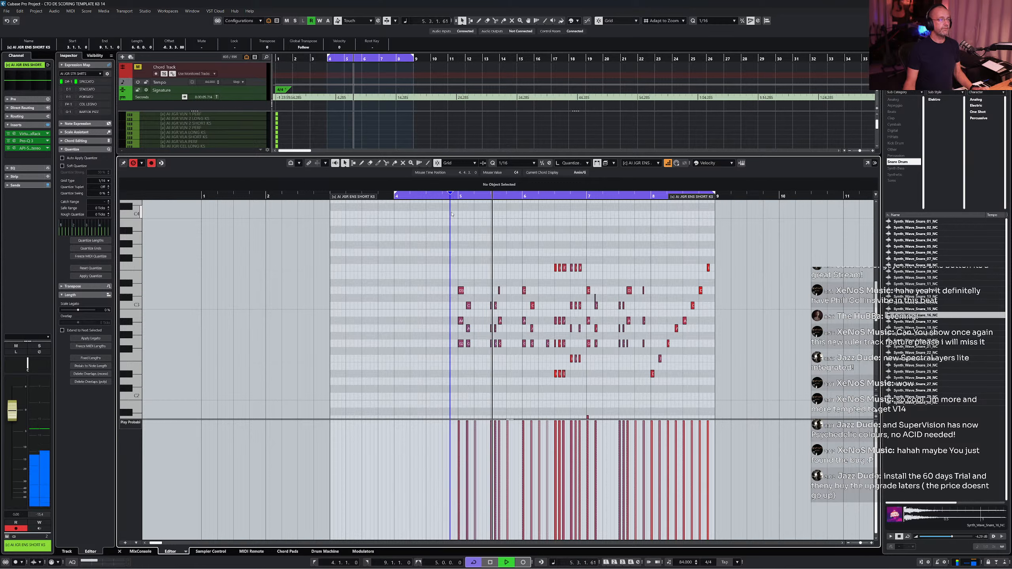
{"action": "scroll", "coordinate": [586, 283], "scroll_direction": "down", "scroll_amount": 5}
{"action": "scroll", "coordinate": [586, 283], "scroll_direction": "up", "scroll_amount": 3}
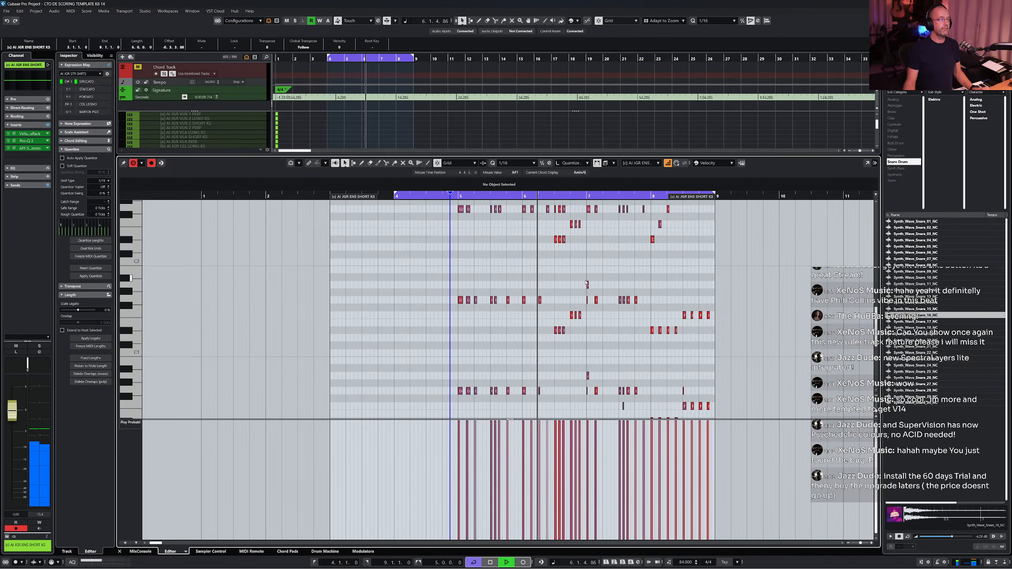
{"action": "scroll", "coordinate": [586, 283], "scroll_direction": "up", "scroll_amount": 2}
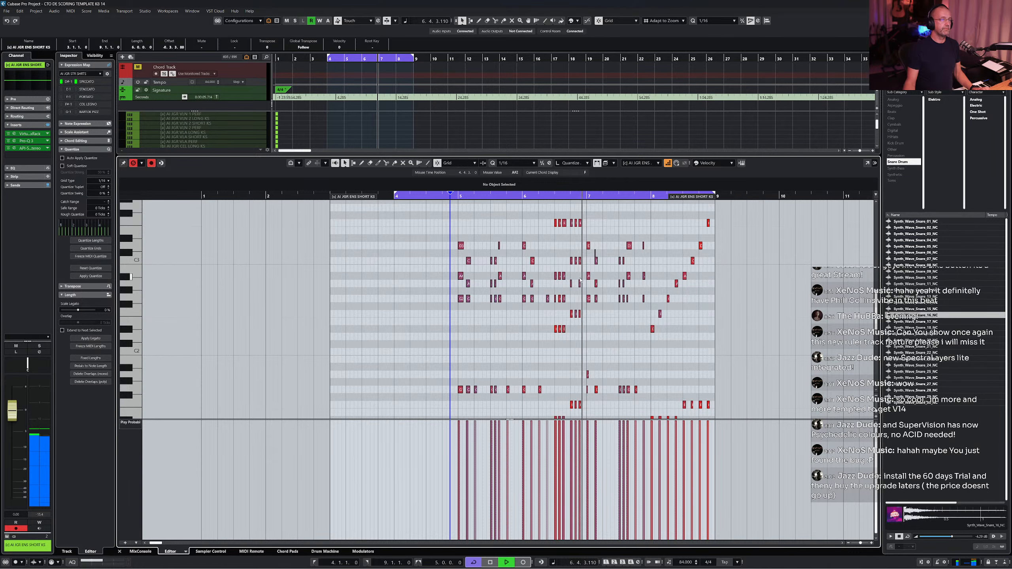
{"action": "left_click", "coordinate": [591, 255]}
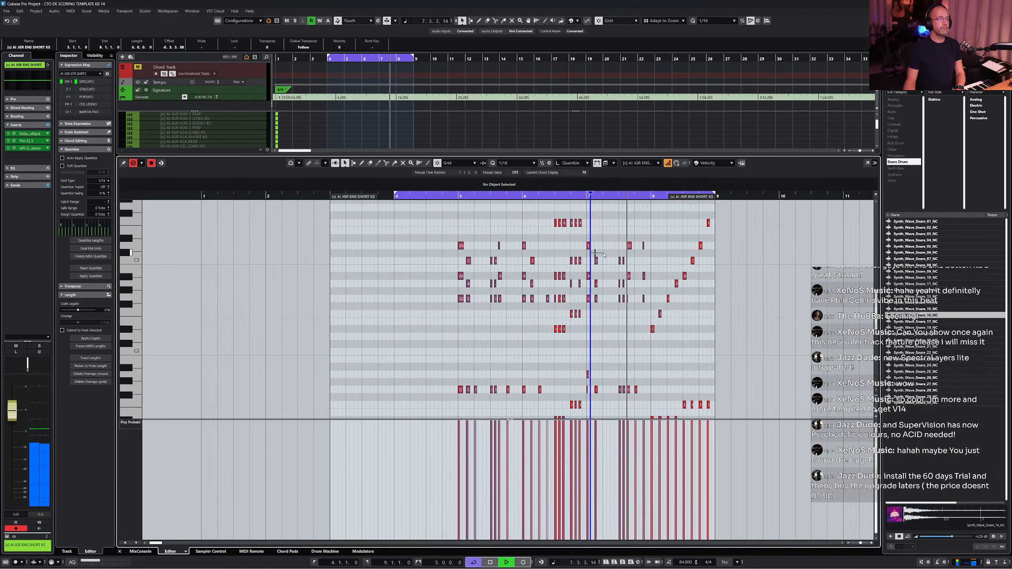
{"action": "left_click", "coordinate": [603, 282]}
{"action": "scroll", "coordinate": [604, 284], "scroll_direction": "down", "scroll_amount": 1}
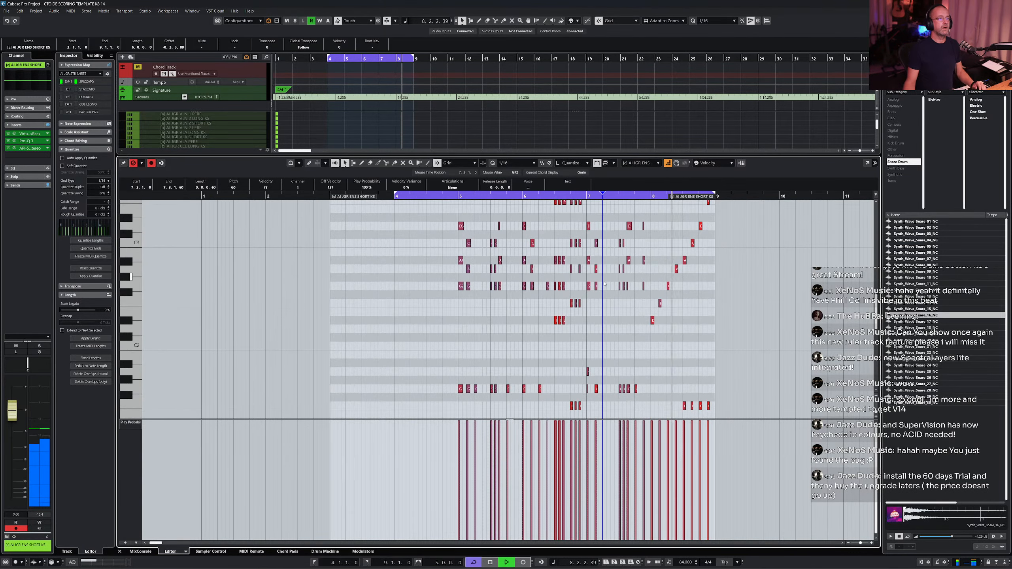
{"action": "scroll", "coordinate": [604, 283], "scroll_direction": "up", "scroll_amount": 5}
{"action": "key", "text": "space"}
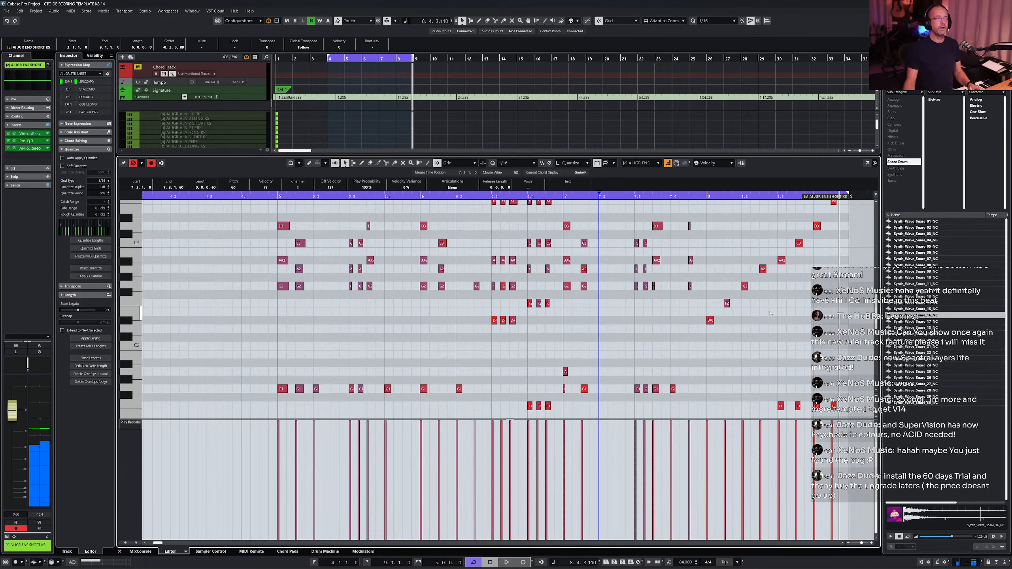
{"action": "scroll", "coordinate": [604, 281], "scroll_direction": "up", "scroll_amount": 4}
{"action": "scroll", "coordinate": [604, 281], "scroll_direction": "down", "scroll_amount": 2}
- Move the low note near the end of the part up to a higher pitch, then close the Key Editor
{"action": "left_click", "coordinate": [841, 273]}
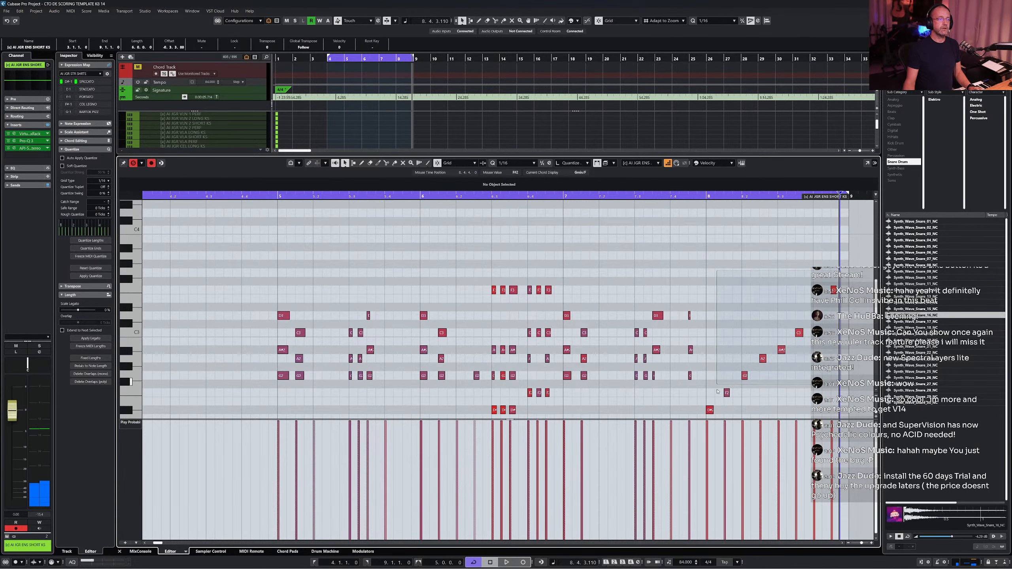
{"action": "left_click", "coordinate": [708, 410]}
{"action": "left_click_drag", "start_coordinate": [710, 412], "coordinate": [709, 308]}
{"action": "key", "text": "Return"}
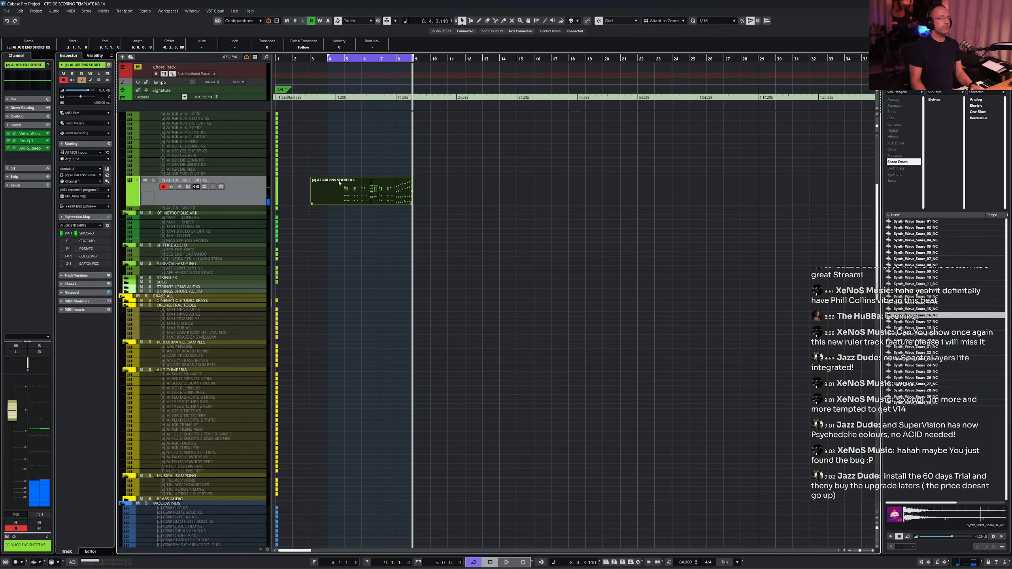
- Expand the Epic Percussion folder, select the JXL LOW BOOM track and record a MIDI part from bar 4 to bar 9
{"action": "key", "text": "space"}
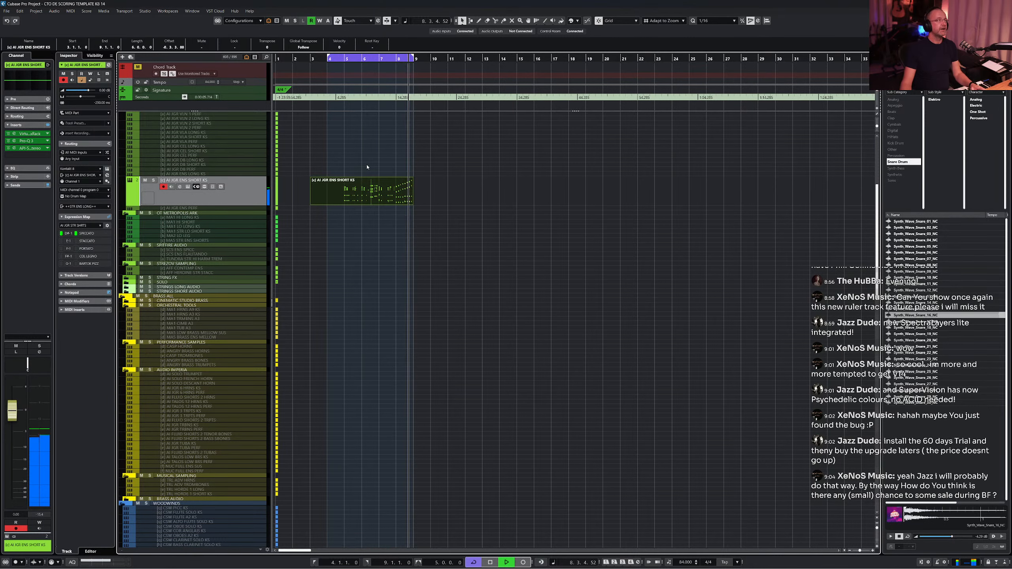
{"action": "key", "text": "space"}
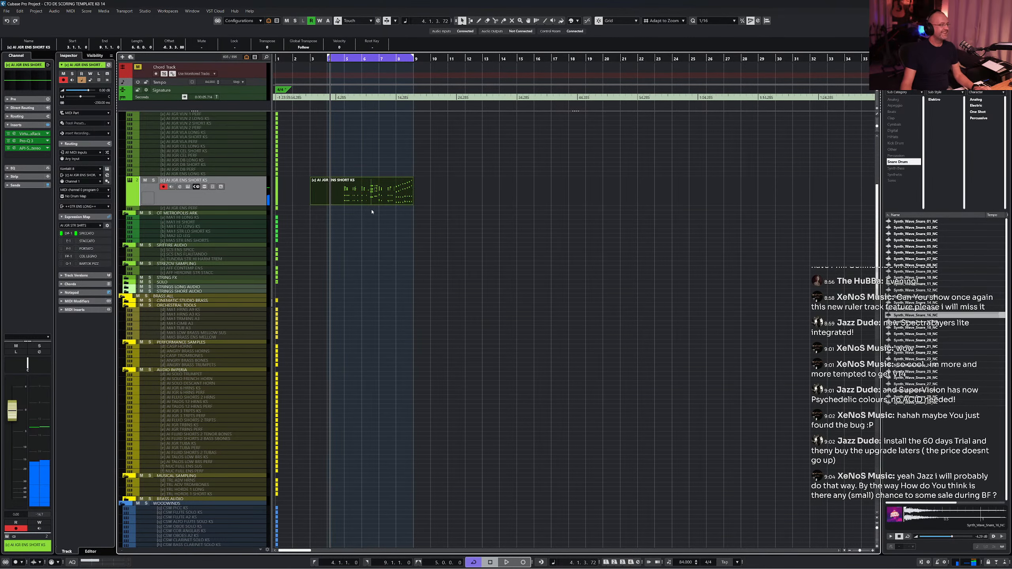
{"action": "scroll", "coordinate": [374, 210], "scroll_direction": "down", "scroll_amount": 10}
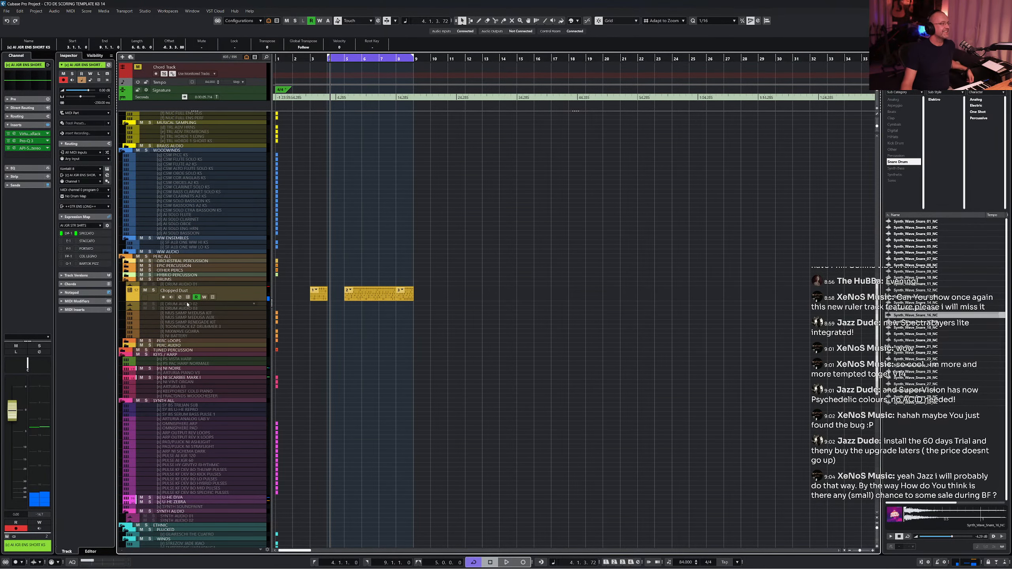
{"action": "left_click", "coordinate": [125, 266]}
{"action": "left_click_drag", "start_coordinate": [193, 272], "coordinate": [246, 281]}
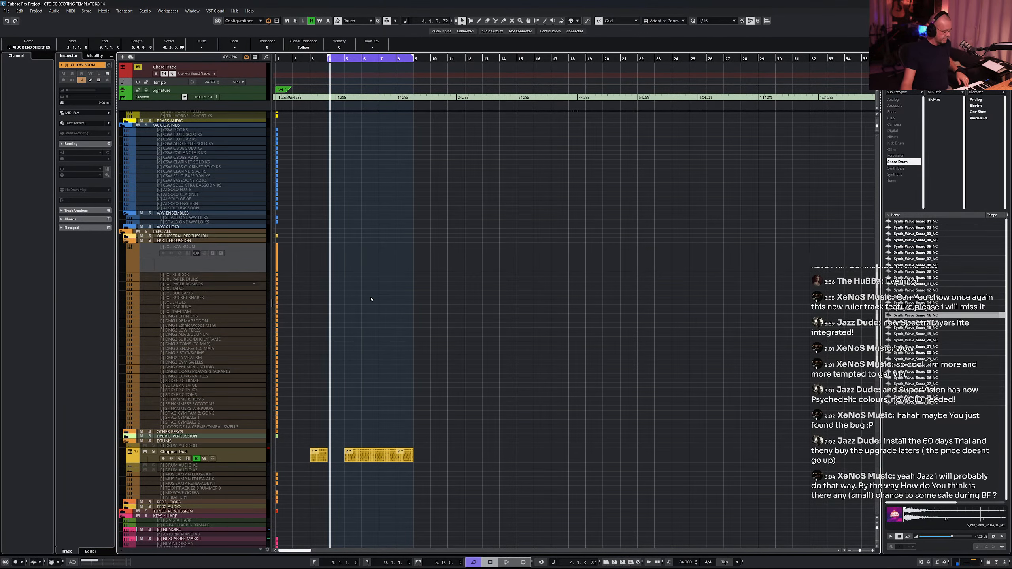
{"action": "left_click", "coordinate": [402, 268]}
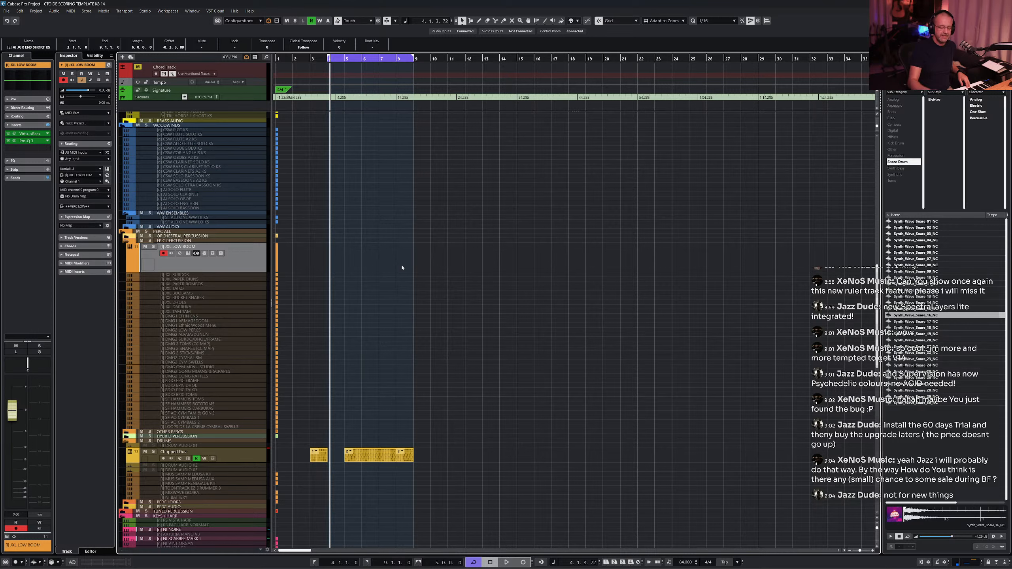
{"action": "key", "text": "KP_1"}
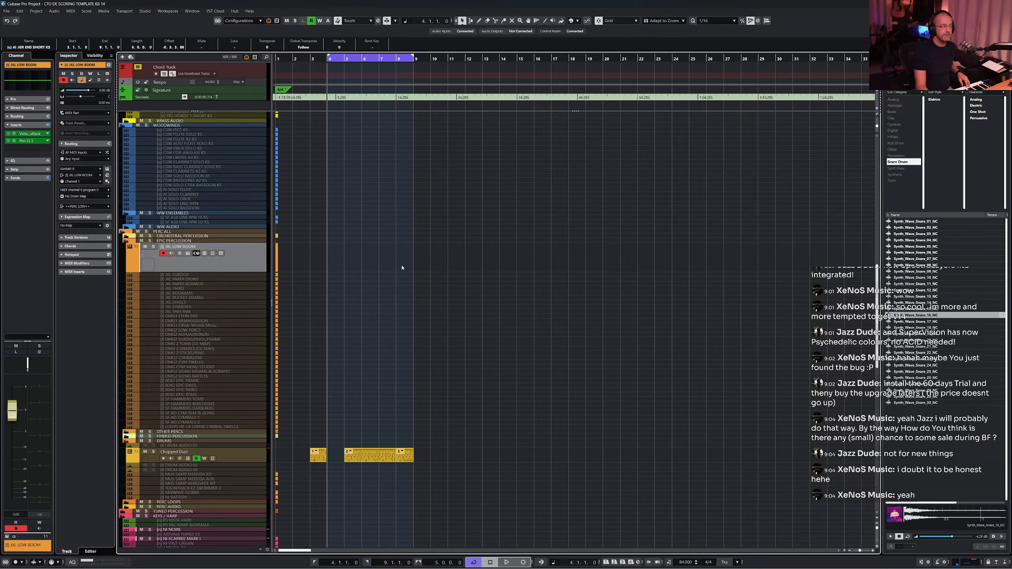
{"action": "key", "text": "KP_Multiply"}
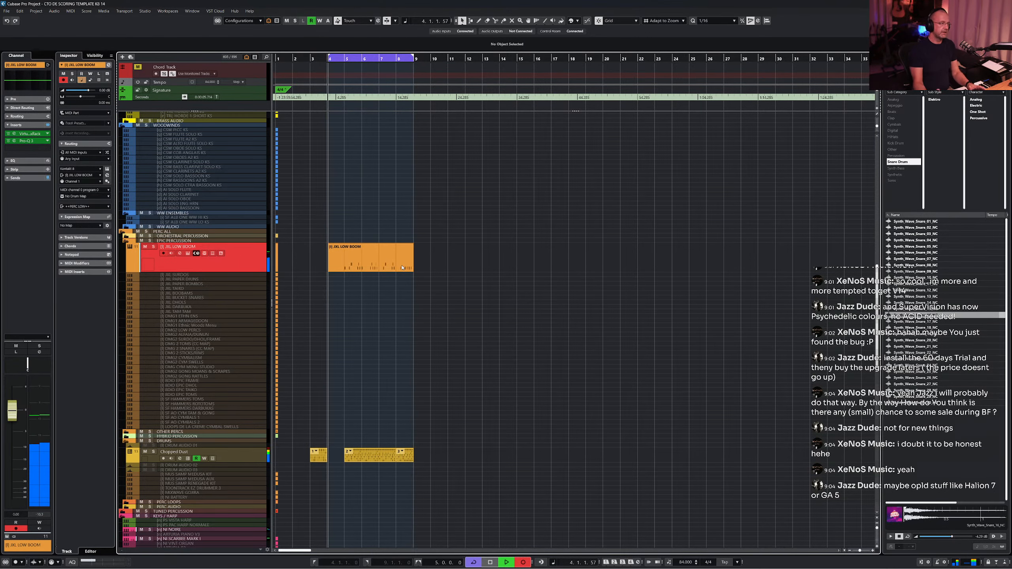
{"action": "key", "text": "space"}
- Open the recorded low boom part, quantize its notes and close the editor
{"action": "key", "text": "Return"}
{"action": "key", "text": "q"}
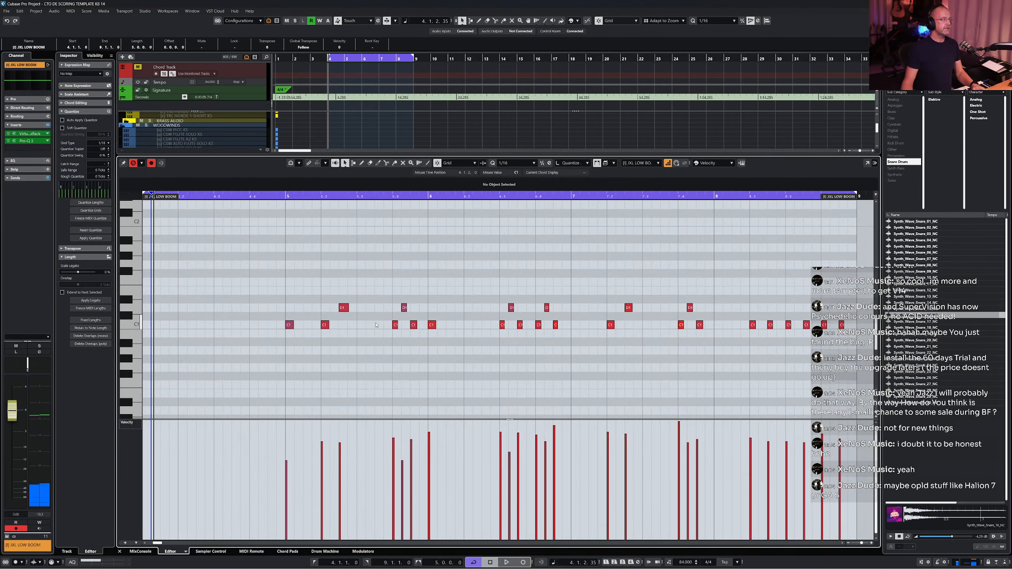
{"action": "key", "text": "Return"}
- Move the cycle start to bar 3 and extend the first Chopped Dust drum part to bar 5
{"action": "scroll", "coordinate": [417, 292], "scroll_direction": "up", "scroll_amount": 5}
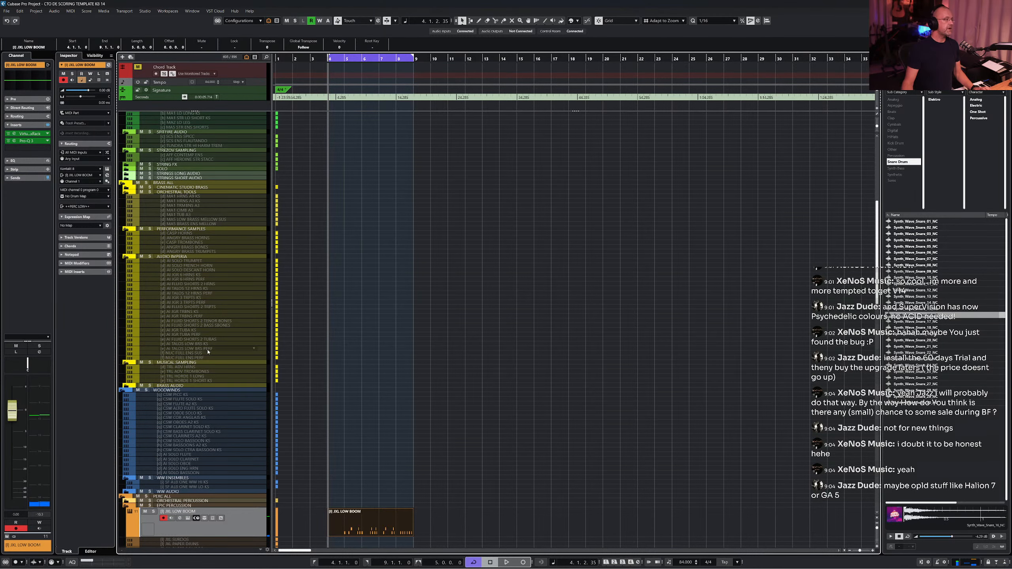
{"action": "left_click", "coordinate": [202, 367]}
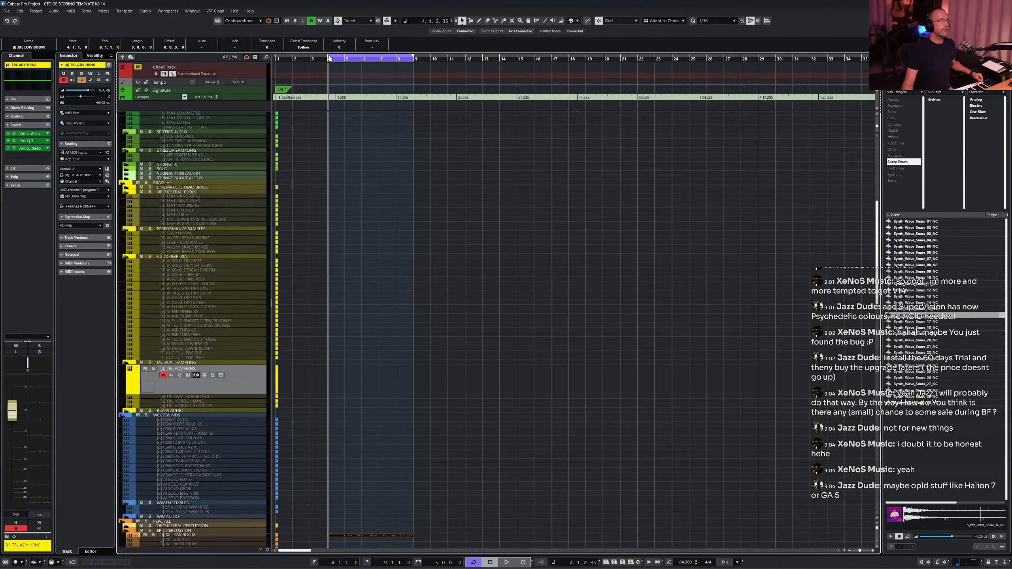
{"action": "left_click_drag", "start_coordinate": [329, 58], "coordinate": [313, 63]}
{"action": "key", "text": "KP_1"}
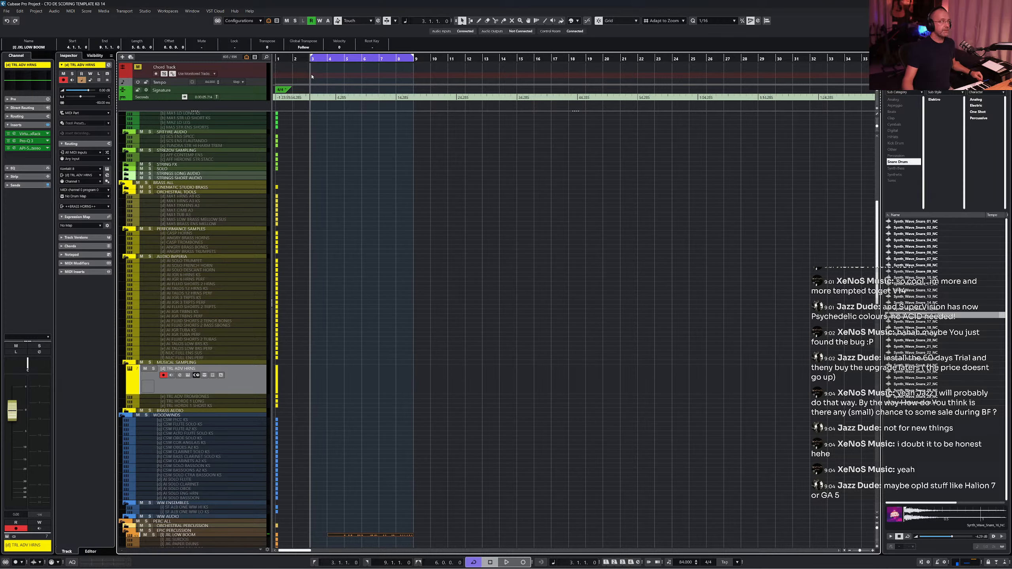
{"action": "scroll", "coordinate": [370, 292], "scroll_direction": "down", "scroll_amount": 5}
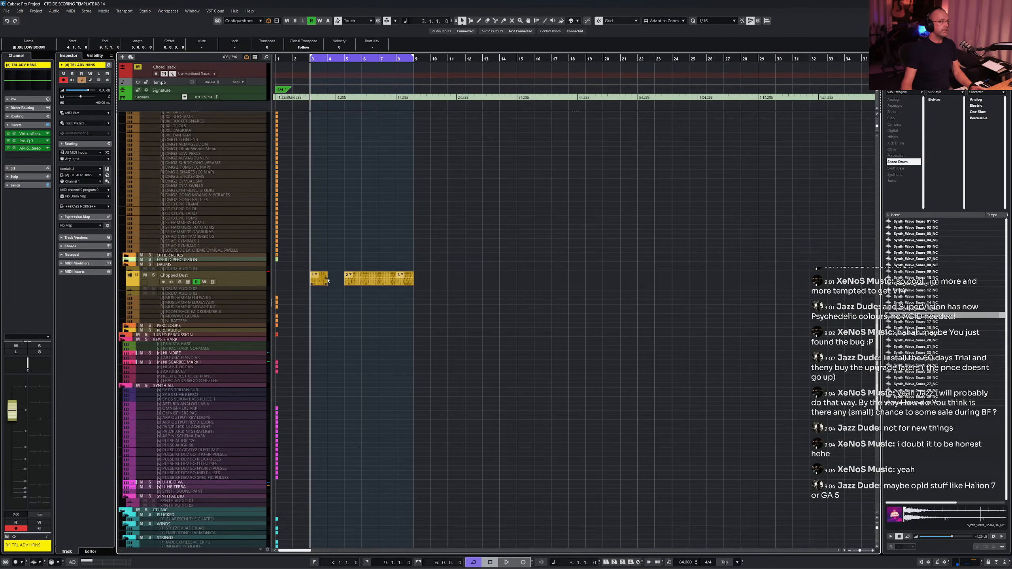
{"action": "left_click_drag", "start_coordinate": [326, 283], "coordinate": [340, 287]}
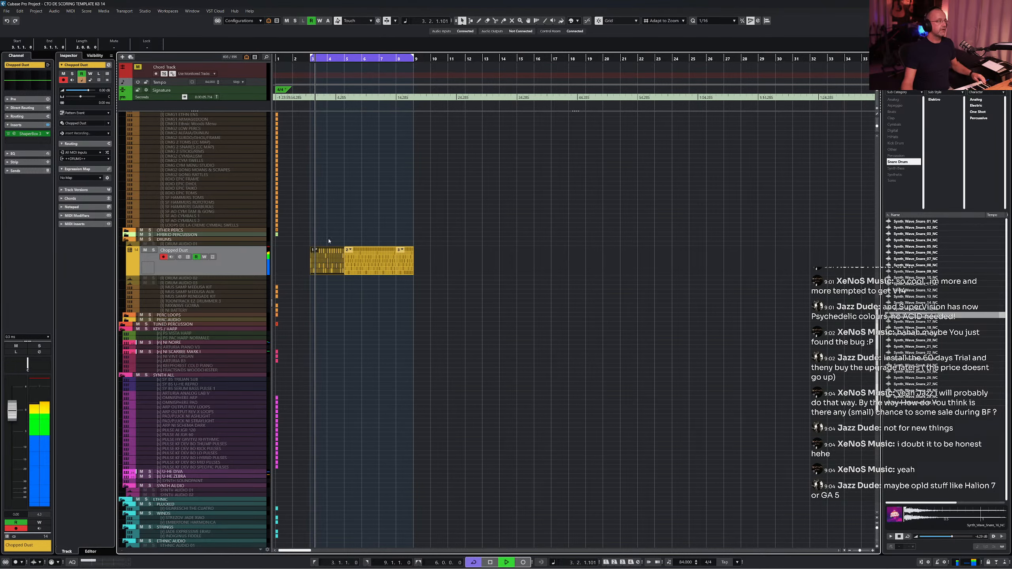
- Select the TRL ADV HRNS horn track and capture the played horn phrase with Retrospective Record from bar 3
{"action": "scroll", "coordinate": [379, 242], "scroll_direction": "up", "scroll_amount": 5}
{"action": "scroll", "coordinate": [204, 161], "scroll_direction": "down", "scroll_amount": 6}
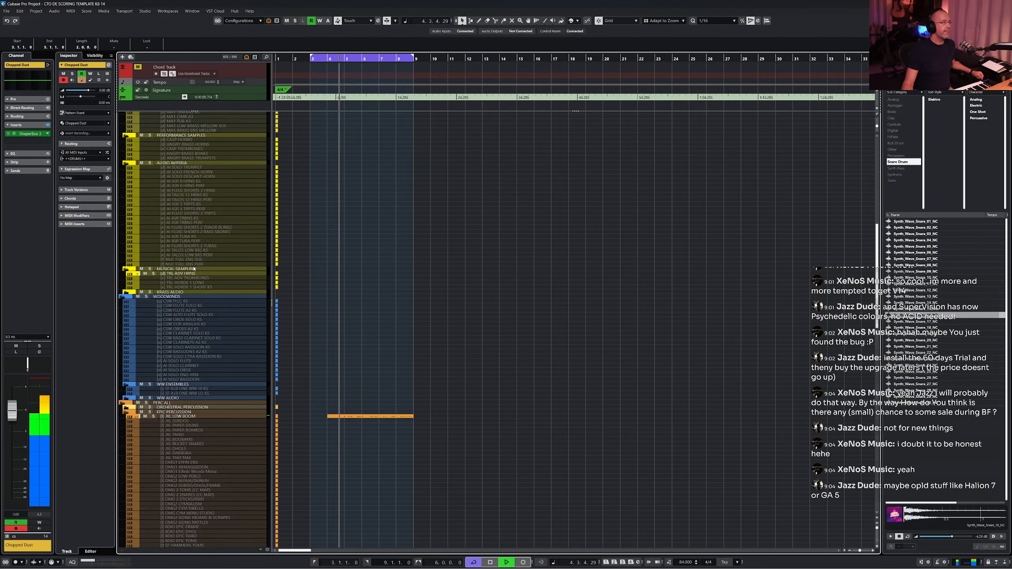
{"action": "left_click", "coordinate": [191, 275]}
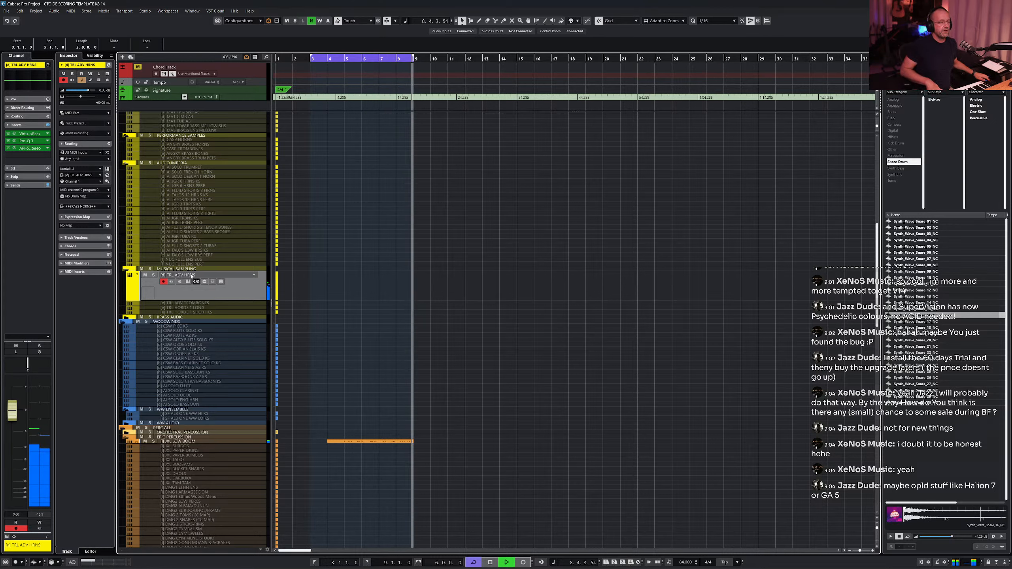
{"action": "key", "text": "space"}
{"action": "key", "text": "shift+KP_Multiply"}
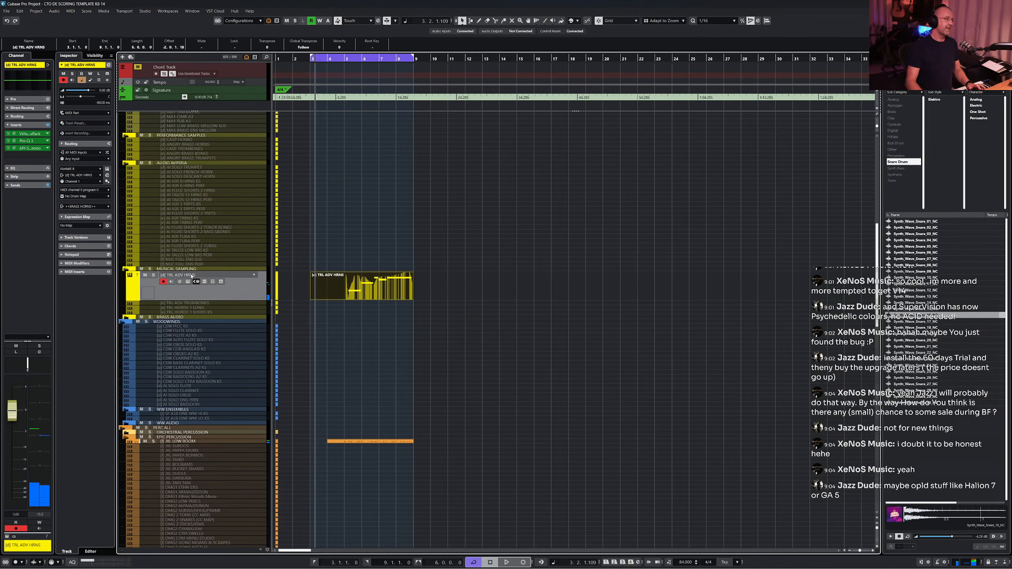
- Select the WOOSH HY GRVTY REV HITS 2 BARS effects track and close its Kontakt instrument window
{"action": "scroll", "coordinate": [330, 283], "scroll_direction": "down", "scroll_amount": 15}
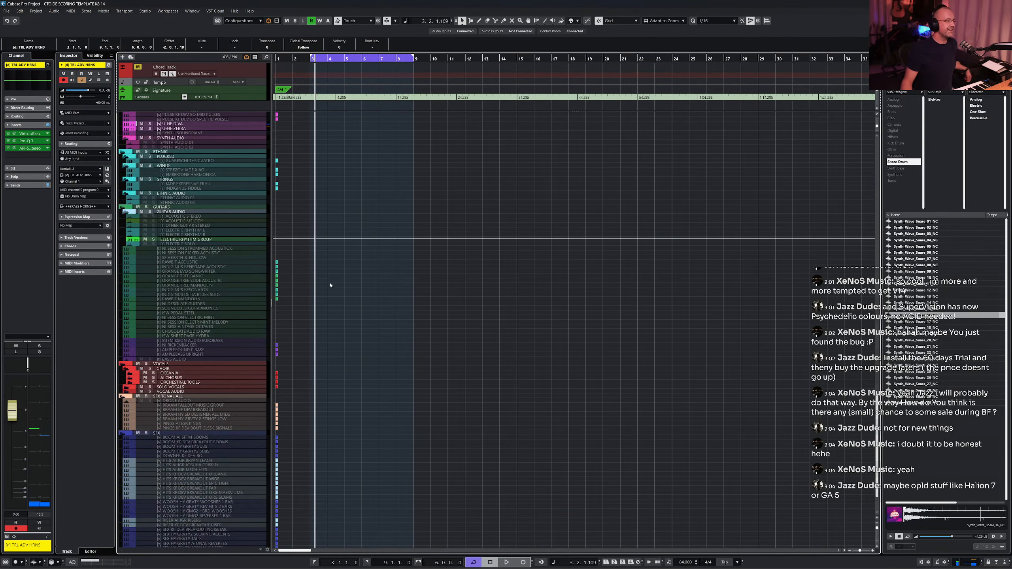
{"action": "scroll", "coordinate": [308, 311], "scroll_direction": "down", "scroll_amount": 3}
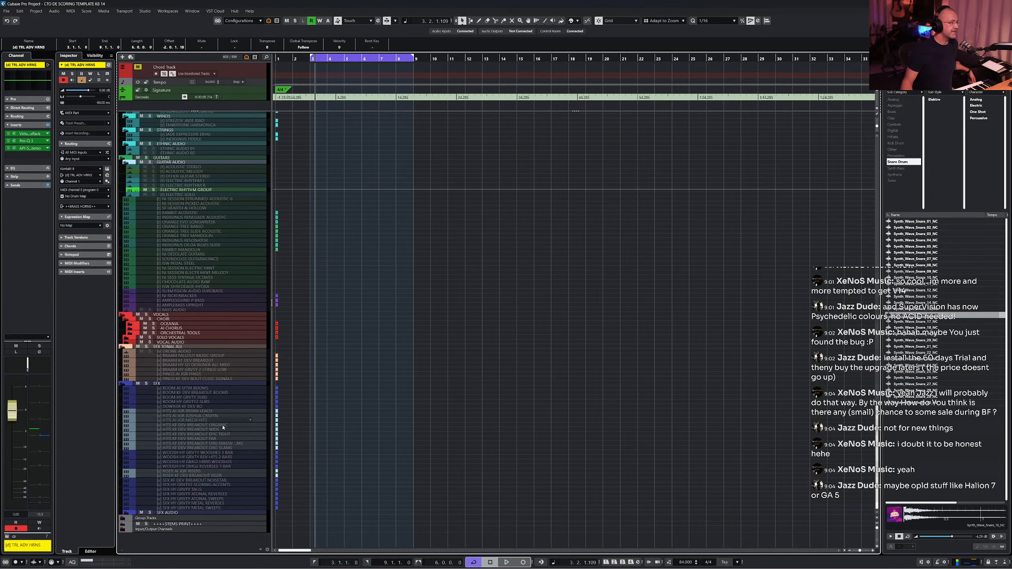
{"action": "left_click", "coordinate": [219, 458]}
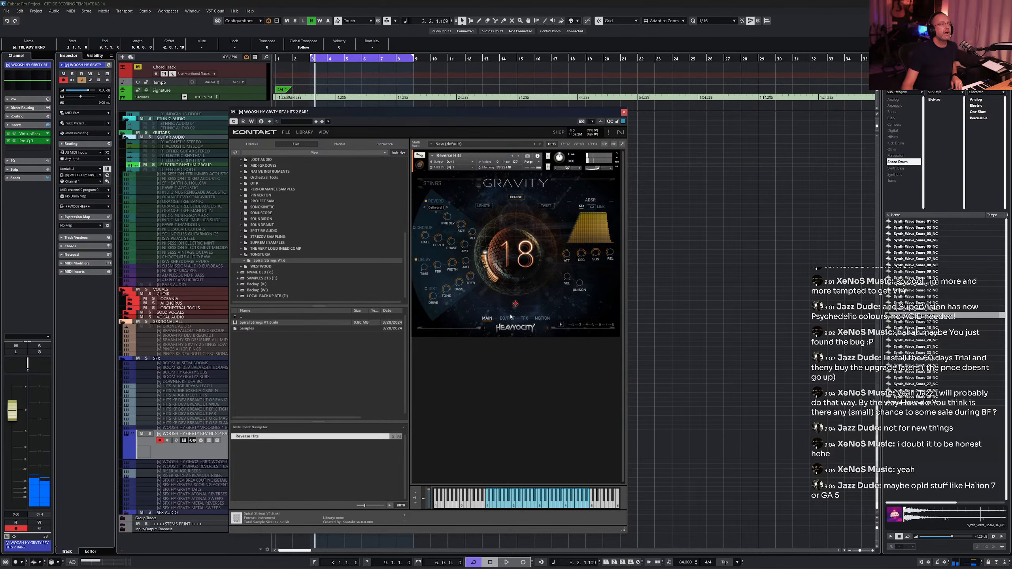
{"action": "left_click", "coordinate": [624, 112]}
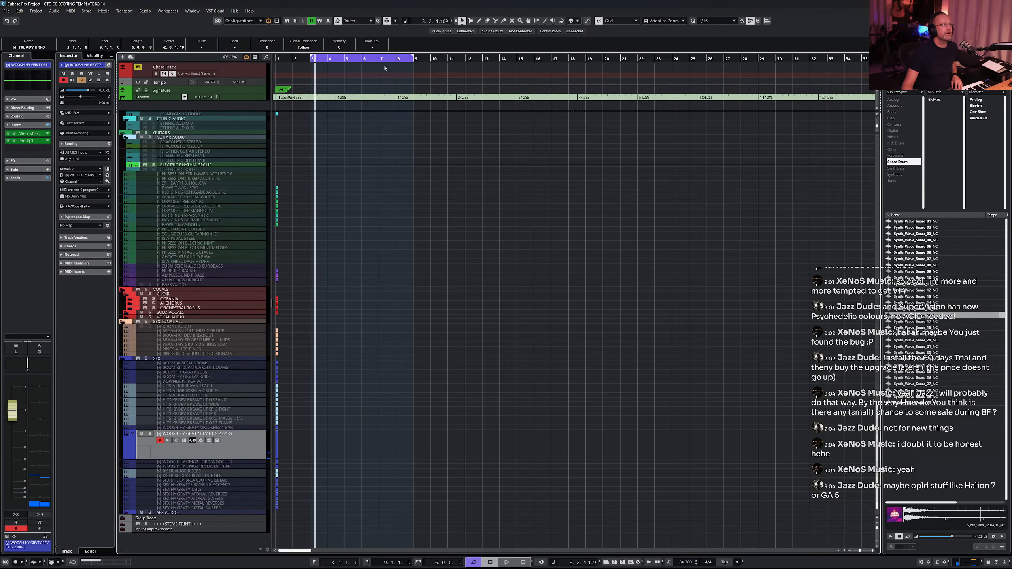
- Record a reverse-hit MIDI part on the woosh track across the cycle range from bar 3 to bar 9
{"action": "scroll", "coordinate": [426, 170], "scroll_direction": "up", "scroll_amount": 10}
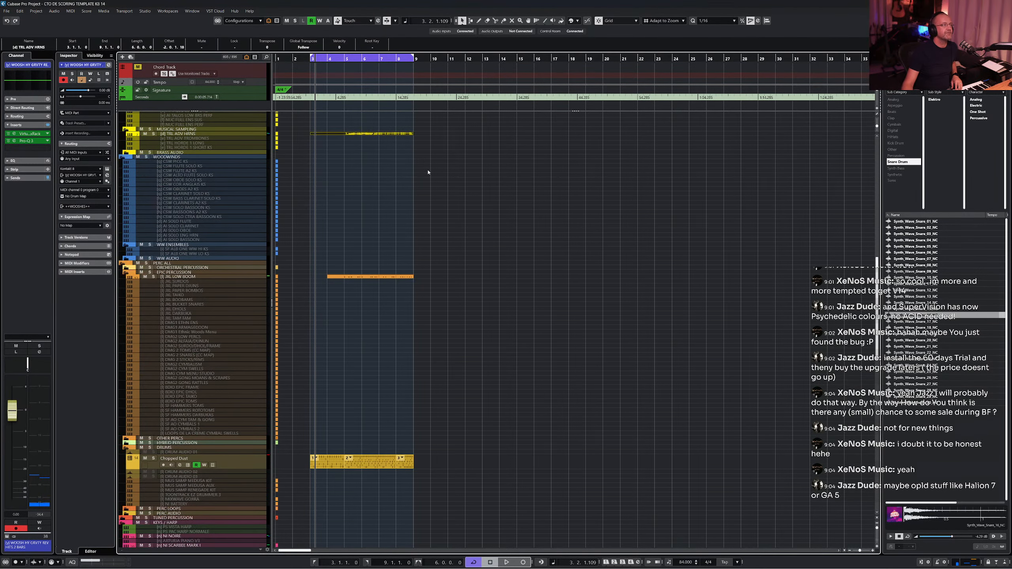
{"action": "left_click", "coordinate": [362, 58]}
{"action": "key", "text": "KP_Multiply"}
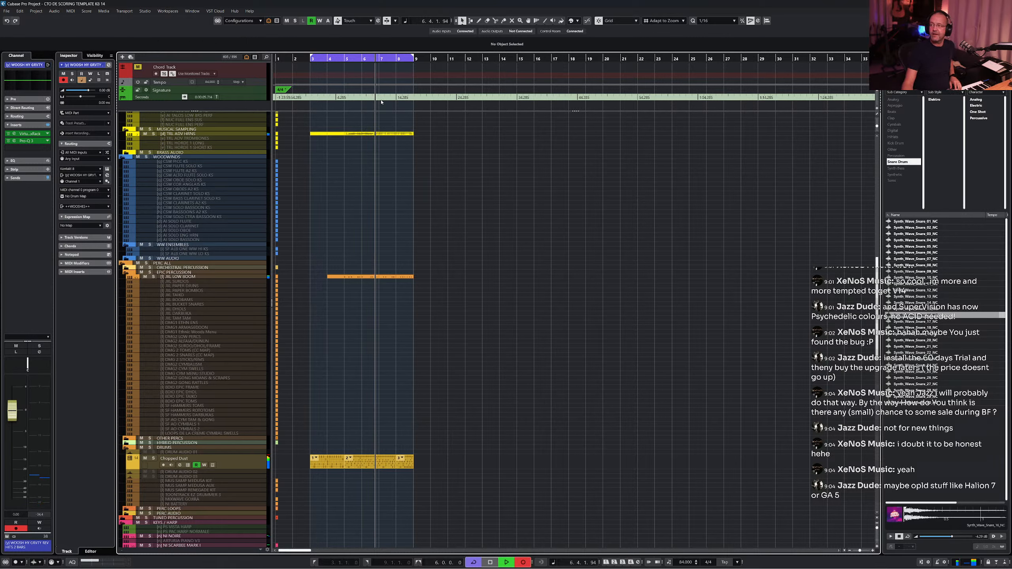
{"action": "scroll", "coordinate": [391, 140], "scroll_direction": "down", "scroll_amount": 15}
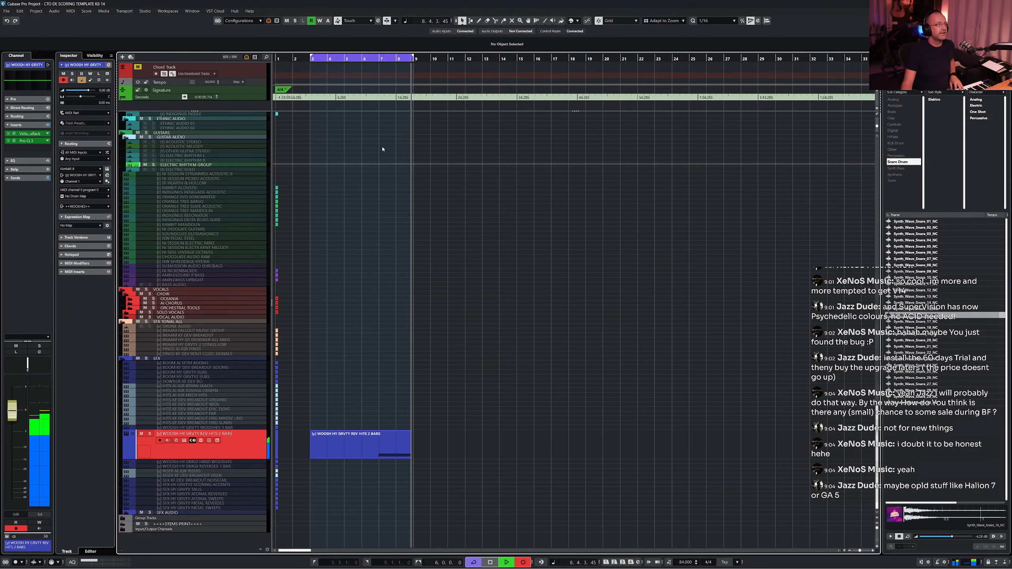
{"action": "key", "text": "space"}
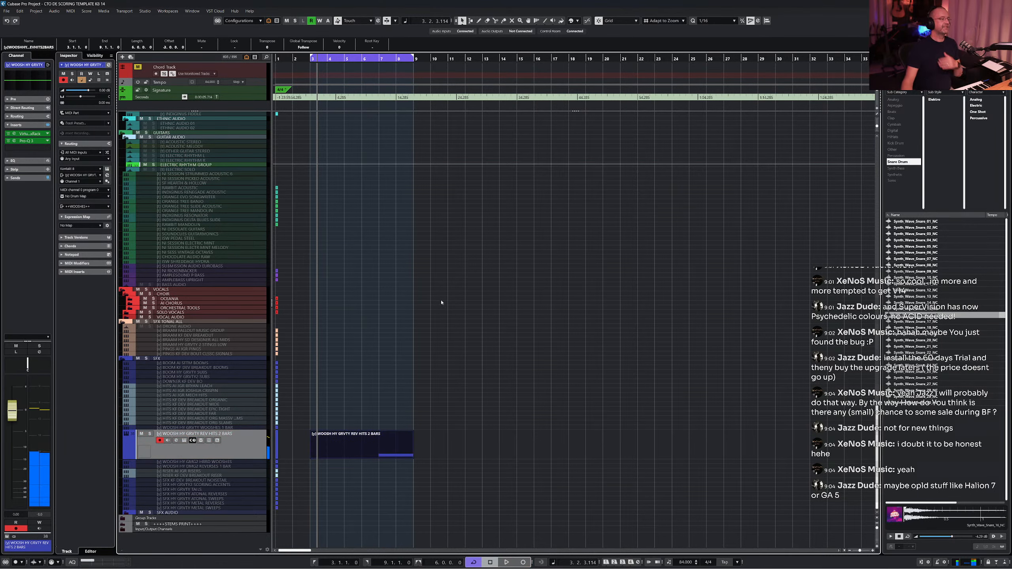
- Select the Chopped Dust drum track
{"action": "scroll", "coordinate": [379, 292], "scroll_direction": "up", "scroll_amount": 10}
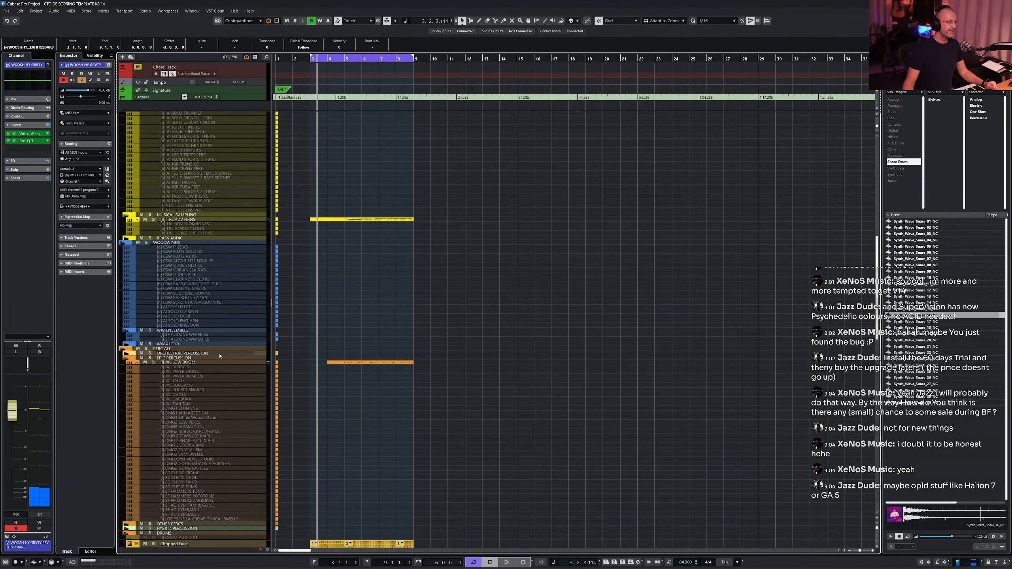
{"action": "scroll", "coordinate": [233, 375], "scroll_direction": "down", "scroll_amount": 9}
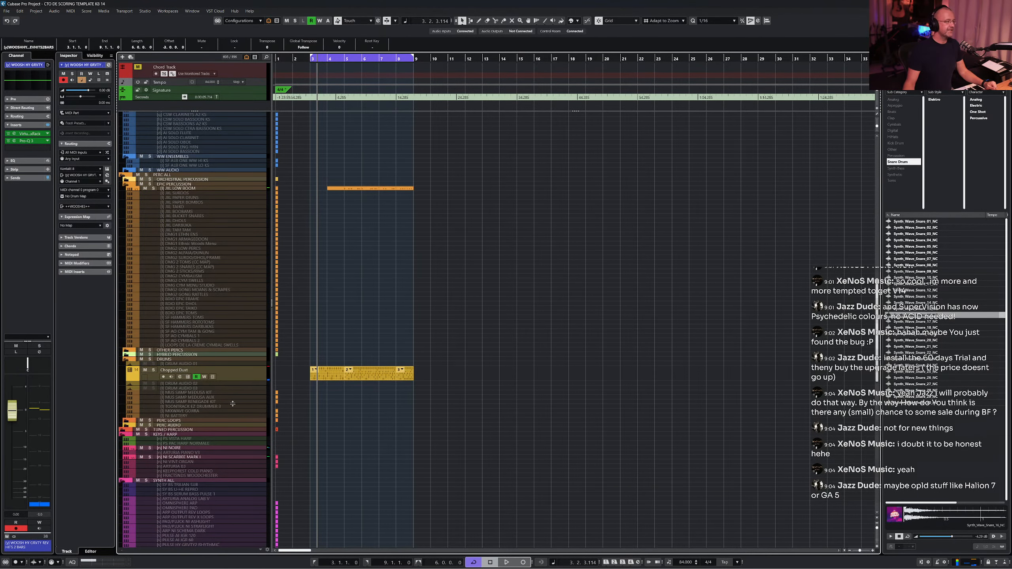
{"action": "left_click", "coordinate": [252, 376]}
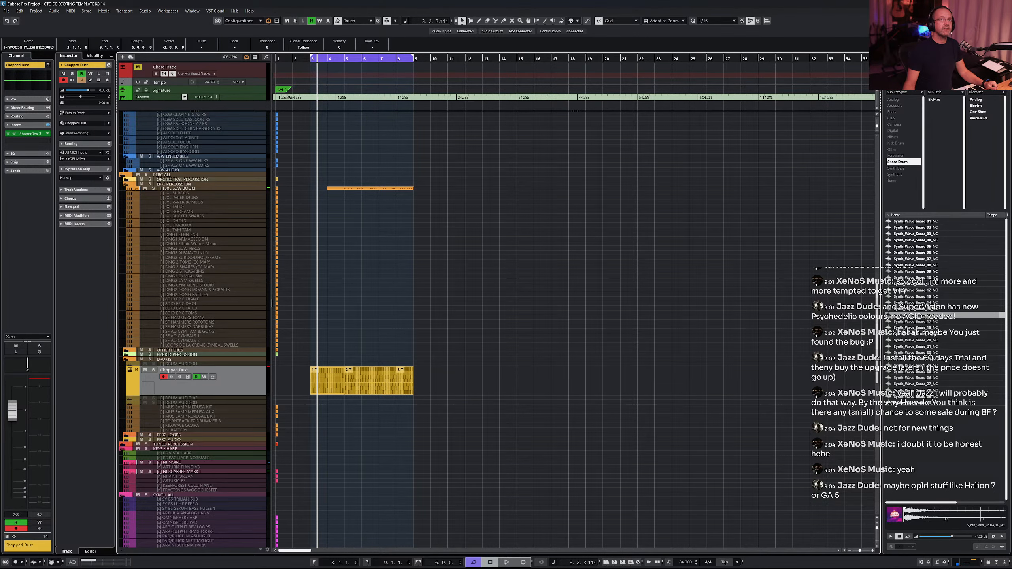
- Open the Drum Machine for the Chopped Dust drum track and load the Cyber Sunset kit from the preset browser
{"action": "key", "text": "Return"}
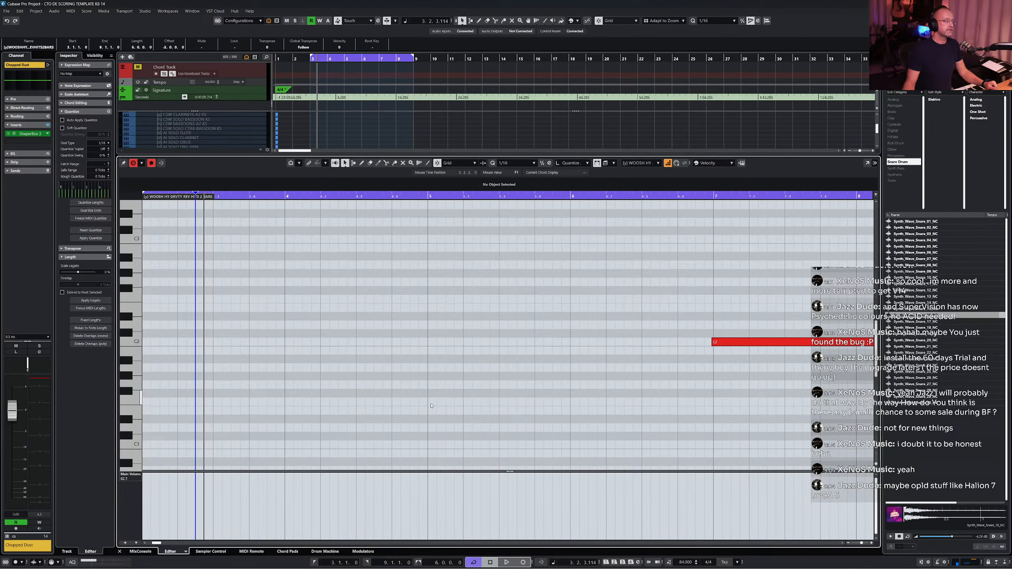
{"action": "left_click", "coordinate": [331, 553]}
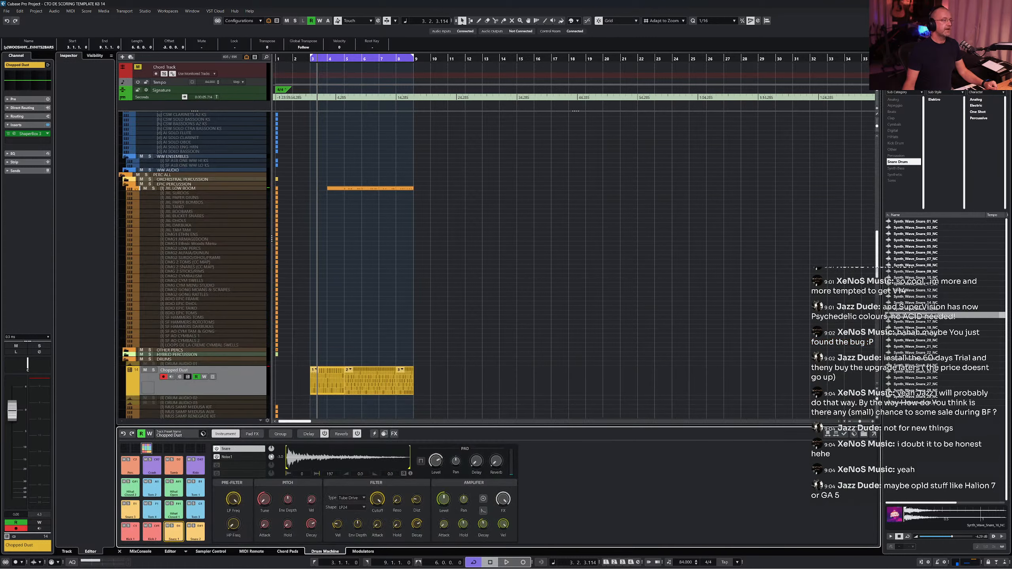
{"action": "left_click", "coordinate": [174, 435]}
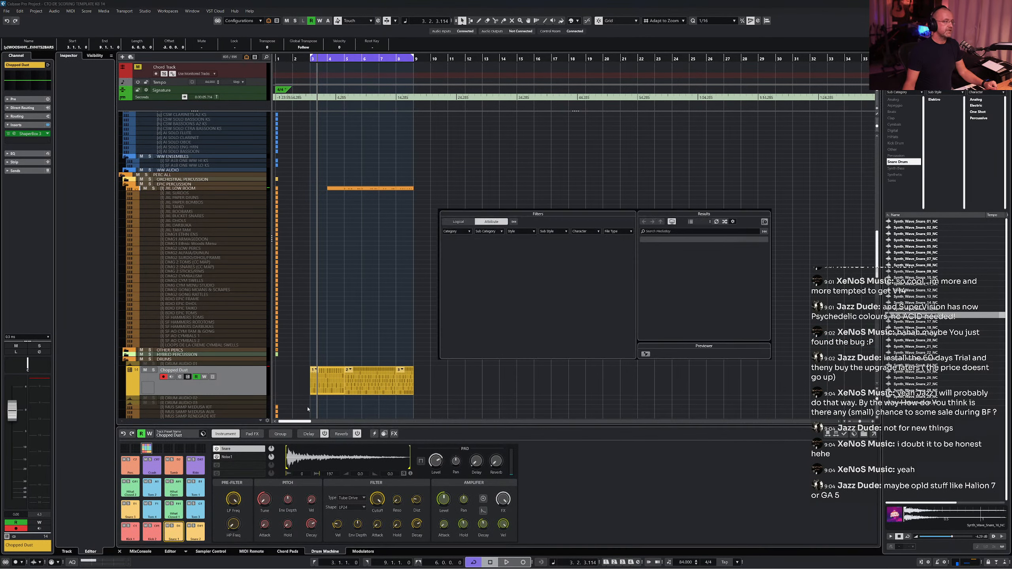
{"action": "double_click", "coordinate": [668, 252]}
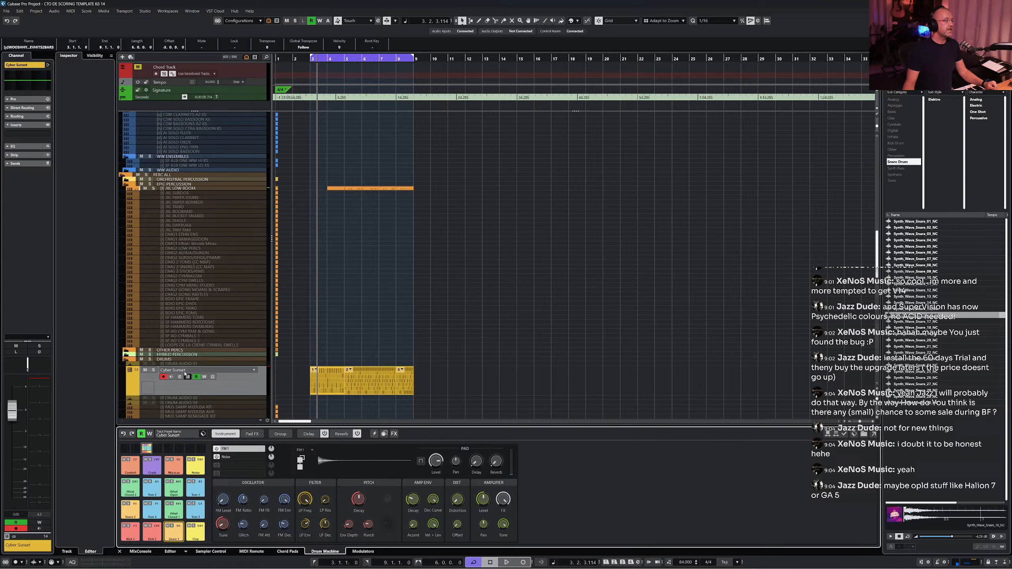
- Play back the drum part with the Cyber Sunset kit and undo the last edits to the drum part
{"action": "left_click", "coordinate": [247, 389]}
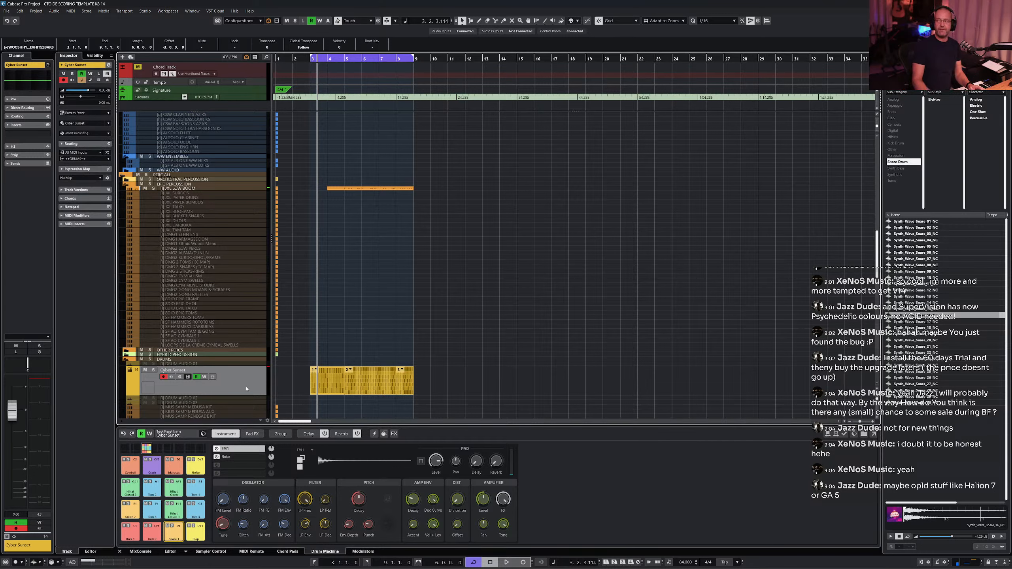
{"action": "key", "text": "space"}
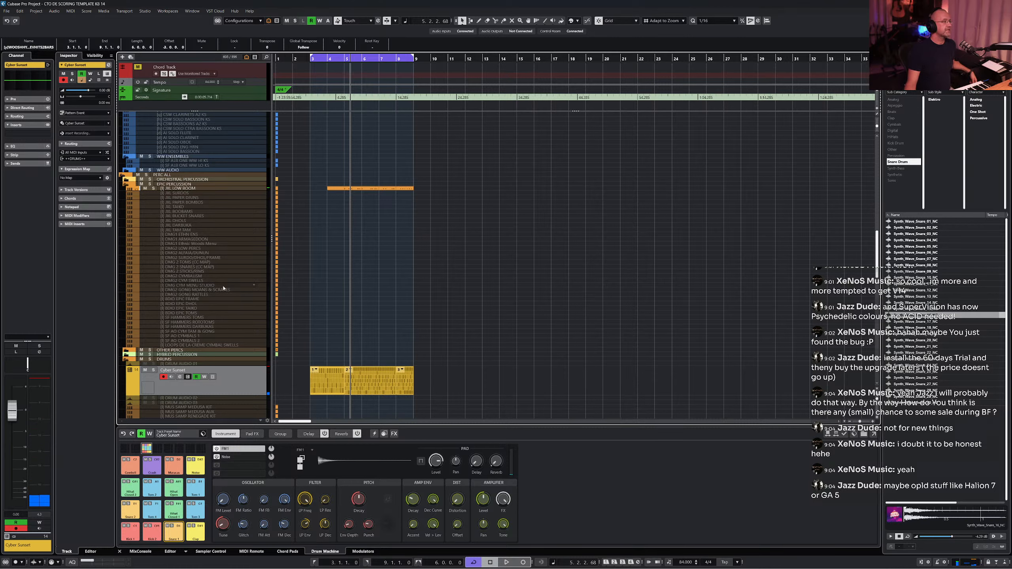
{"action": "left_click", "coordinate": [251, 387]}
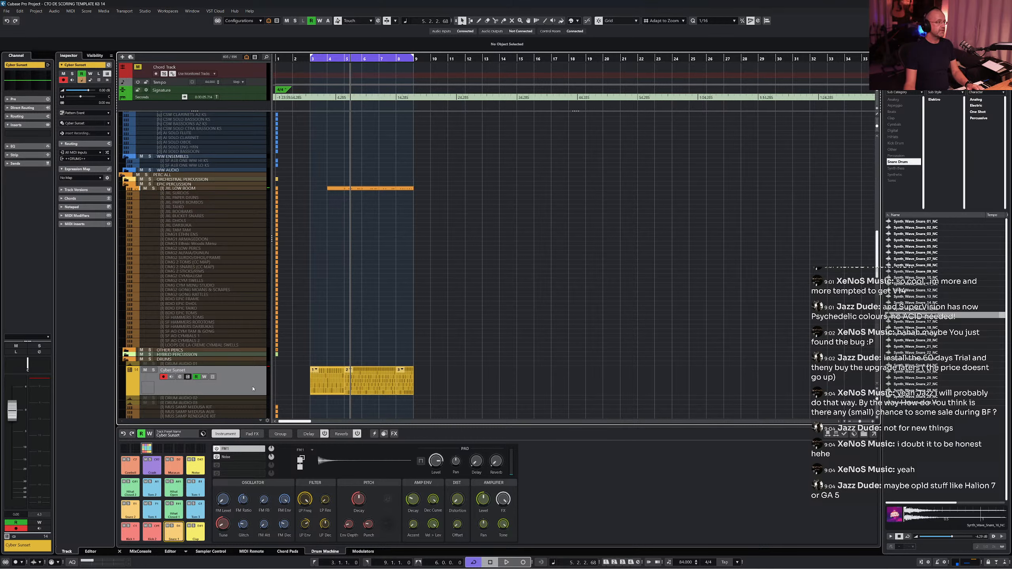
{"action": "key", "text": "ctrl+z"}
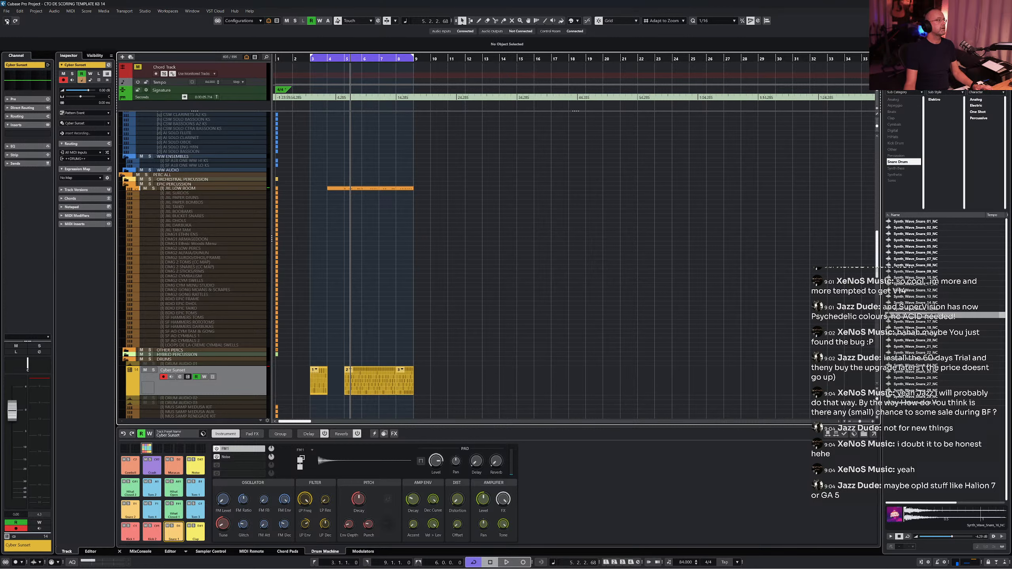
{"action": "left_click", "coordinate": [8, 22]}
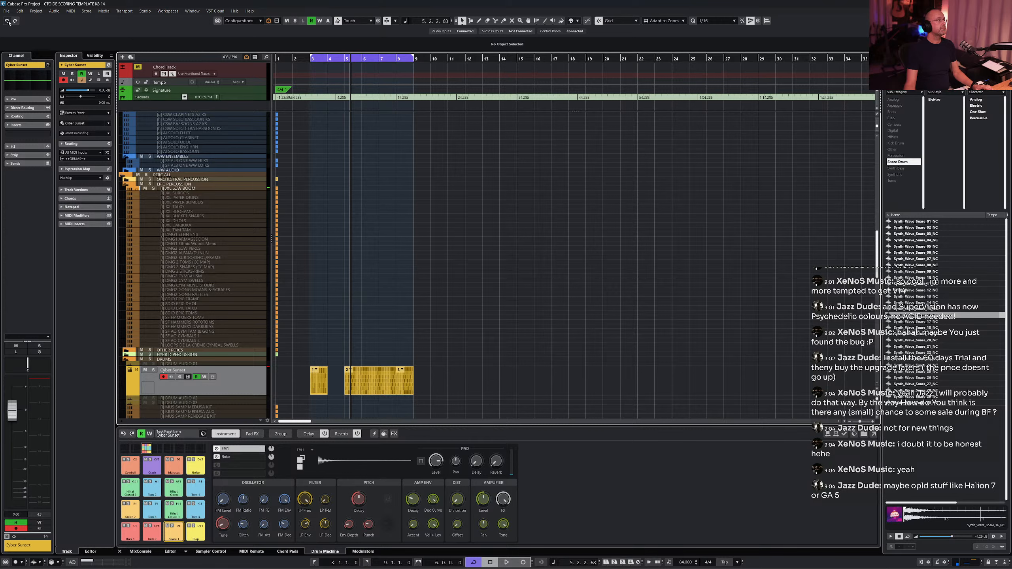
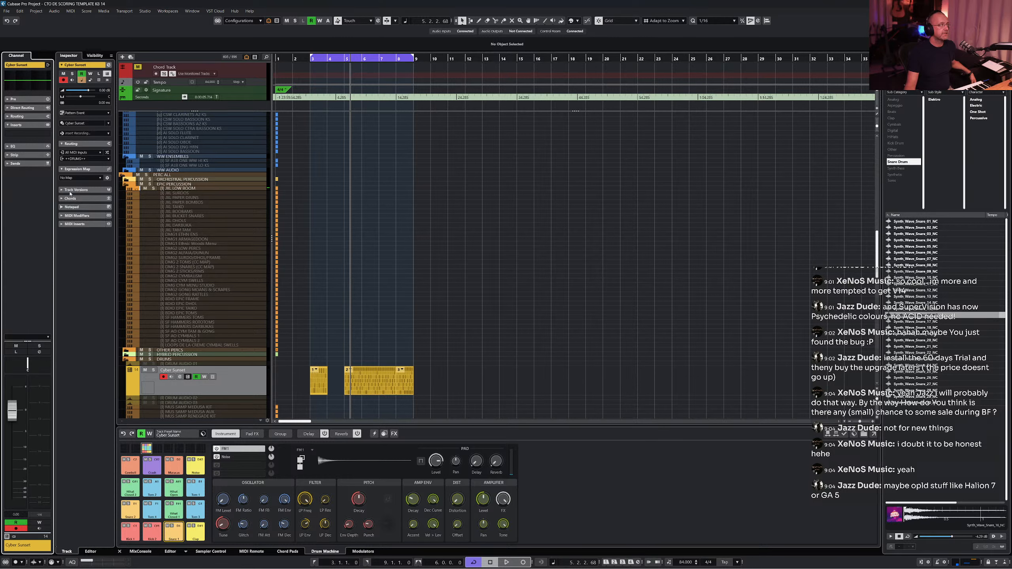
- Insert Pro-Q 3 on the Cyber Sunset drum track and shape a low-cut and a high-cut band around the drums
{"action": "left_click", "coordinate": [28, 134]}
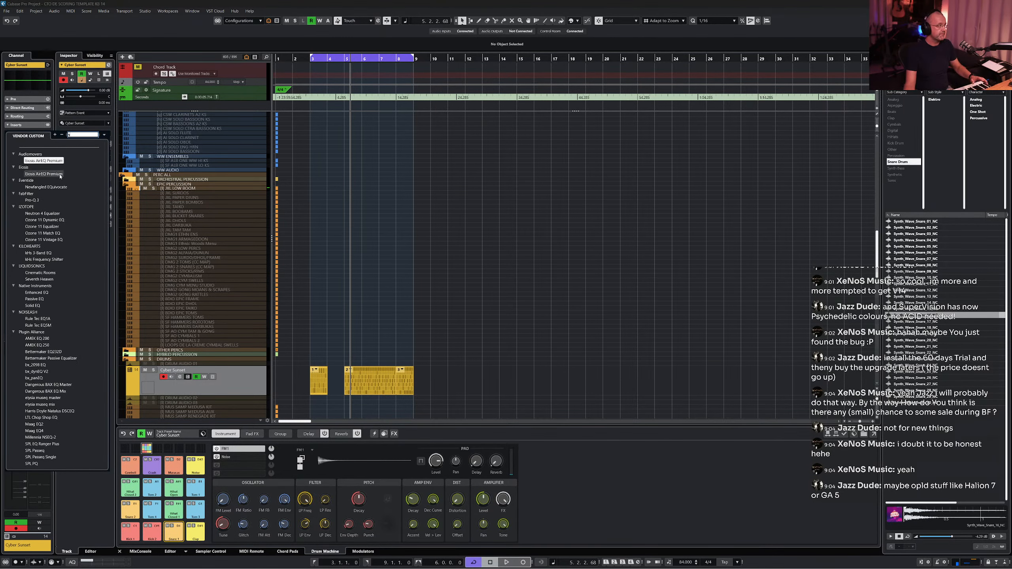
{"action": "left_click", "coordinate": [32, 200]}
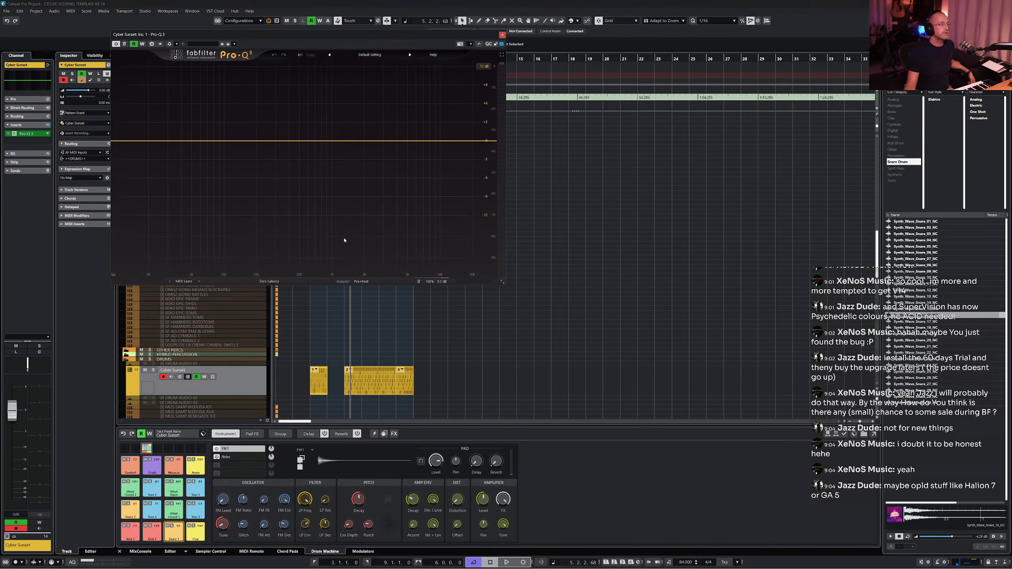
{"action": "left_click_drag", "start_coordinate": [136, 142], "coordinate": [229, 147]}
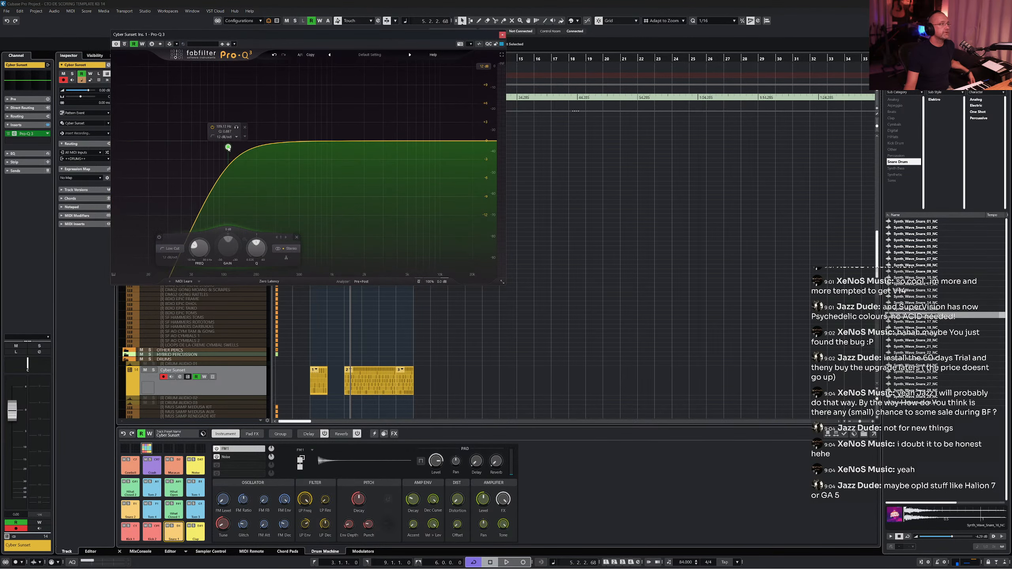
{"action": "left_click", "coordinate": [440, 141]}
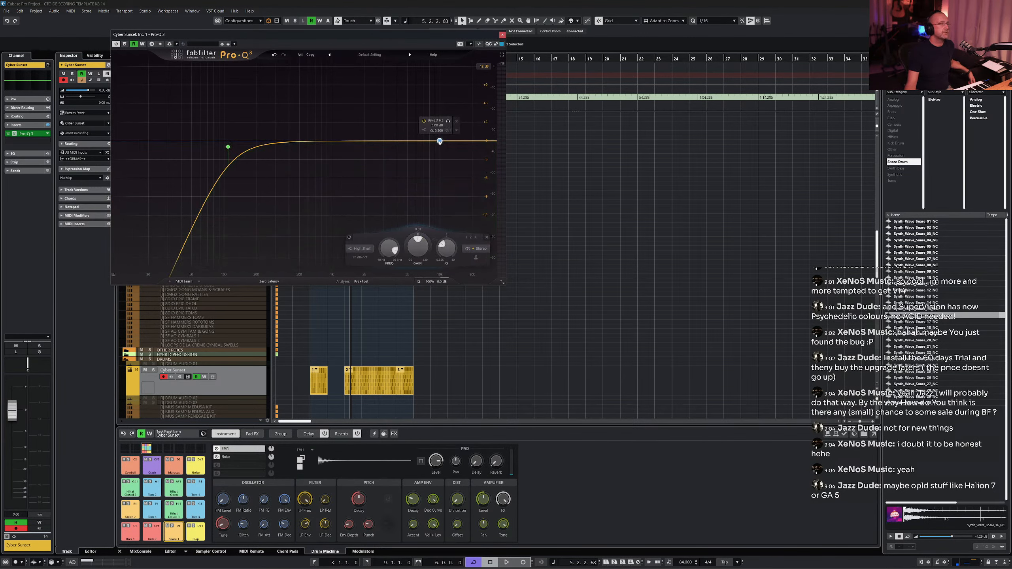
{"action": "left_click", "coordinate": [457, 121]}
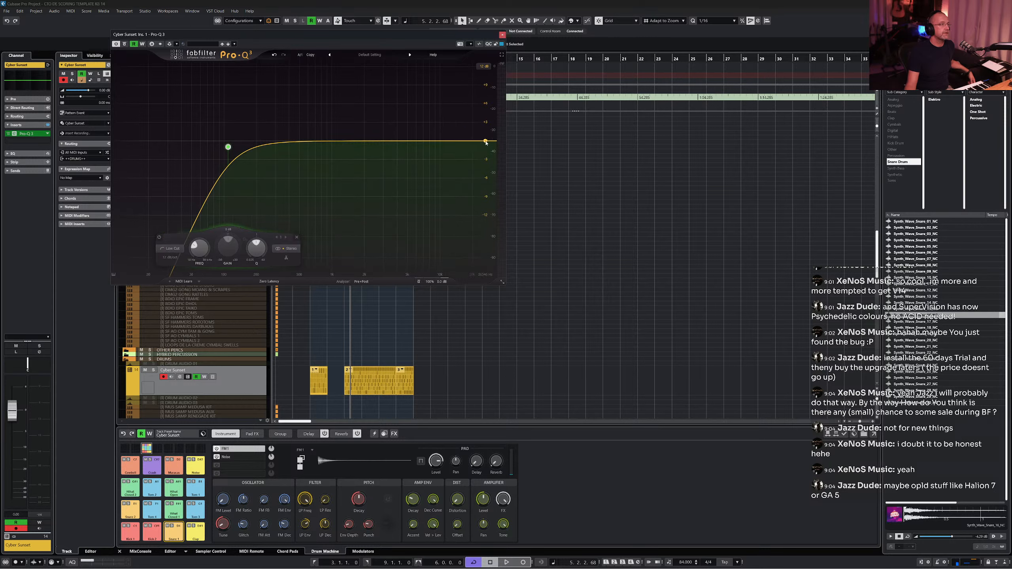
{"action": "left_click_drag", "start_coordinate": [486, 142], "coordinate": [363, 139]}
{"action": "left_click", "coordinate": [229, 146]}
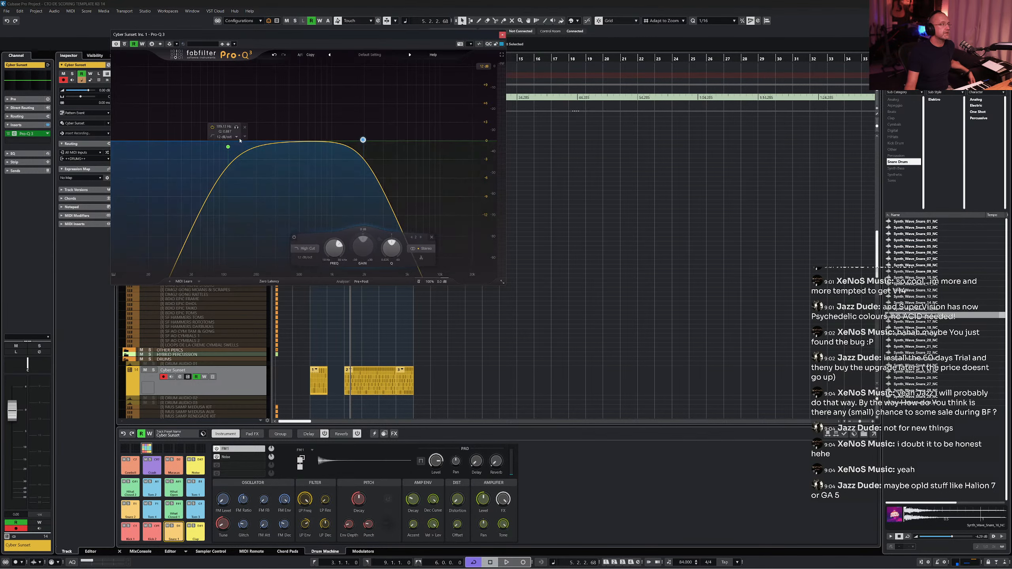
{"action": "left_click_drag", "start_coordinate": [229, 147], "coordinate": [263, 151]}
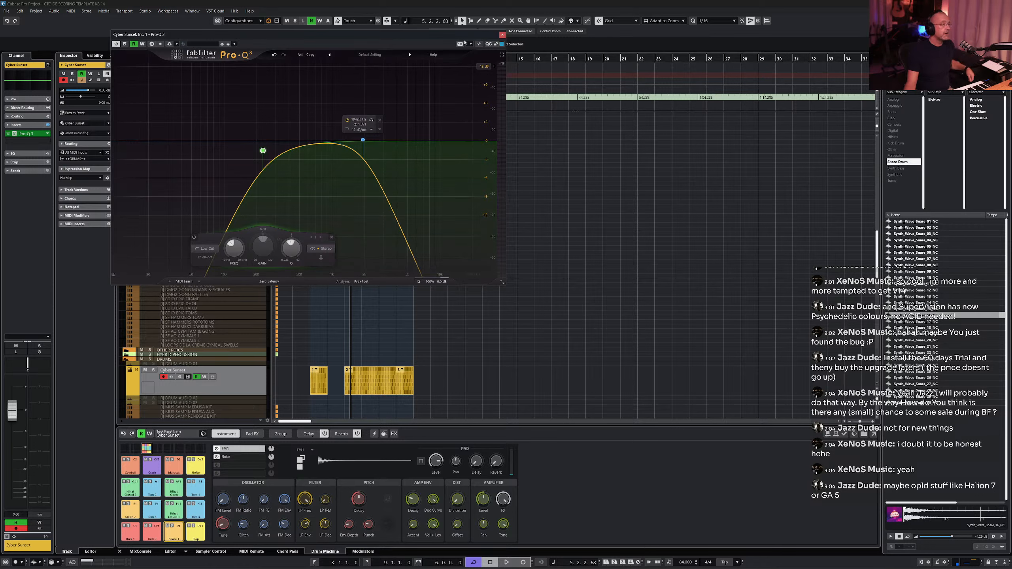
{"action": "left_click", "coordinate": [503, 35]}
- Play back the drum part with the drum track soloed
{"action": "key", "text": "space"}
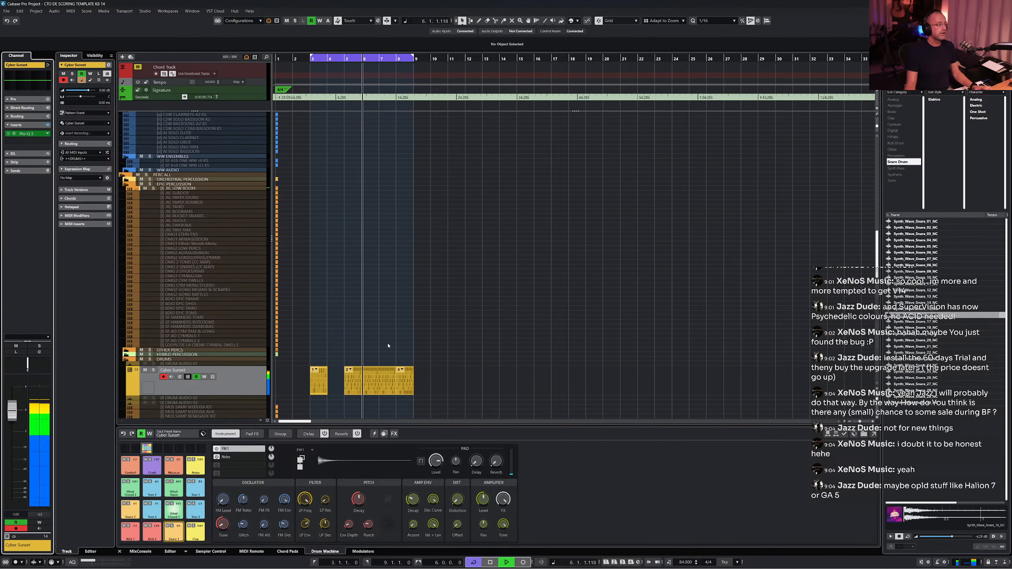
{"action": "key", "text": "s"}
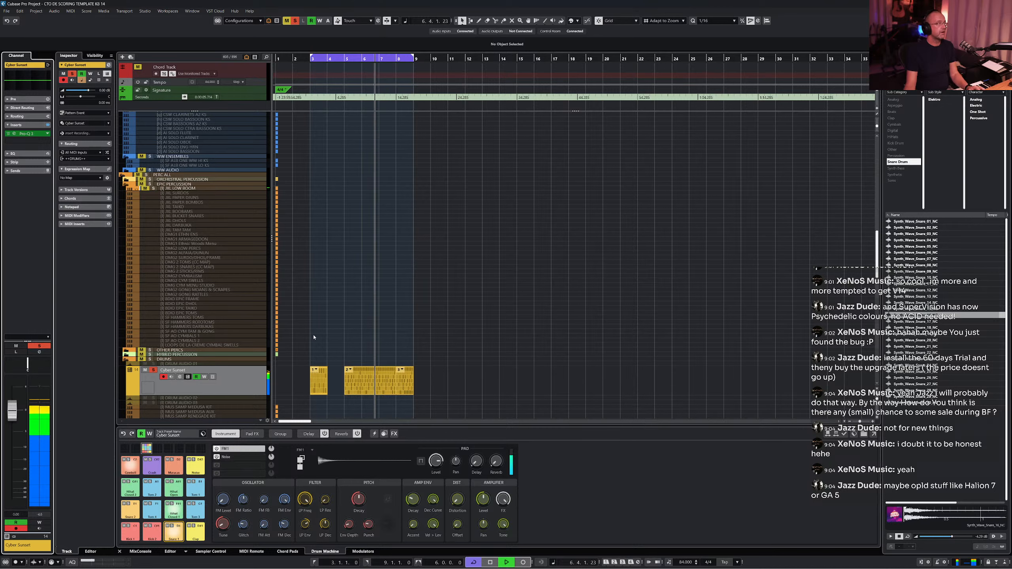
{"action": "key", "text": "space"}
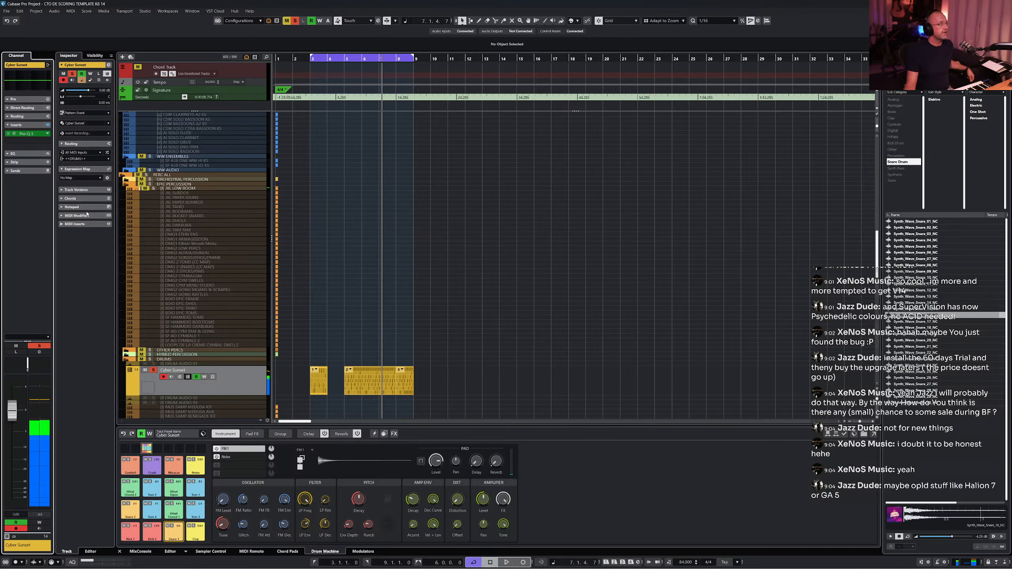
- Load the Detroit Beginnings kit into the Drum Machine from the preset browser
{"action": "left_click", "coordinate": [177, 435]}
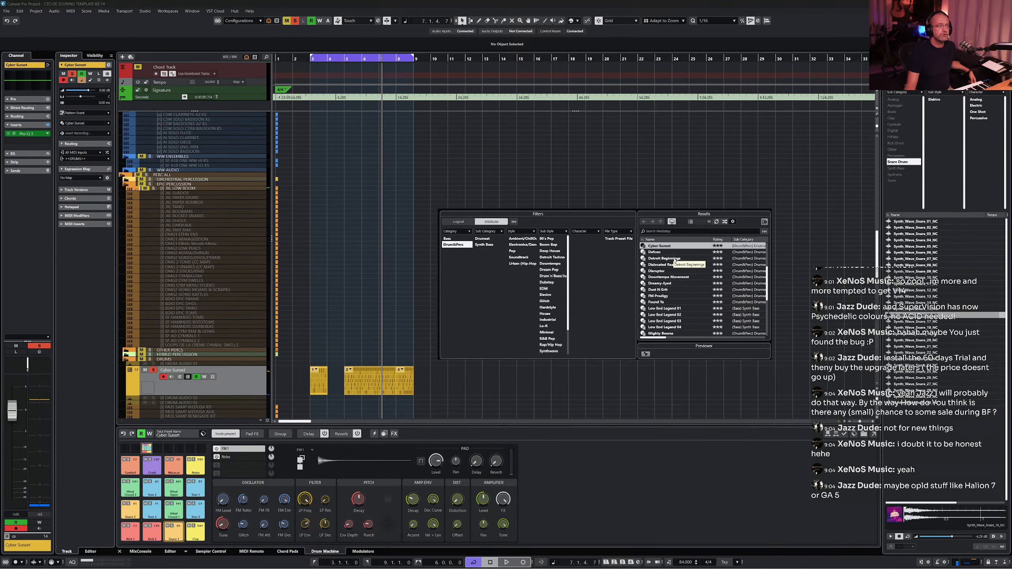
{"action": "double_click", "coordinate": [675, 259]}
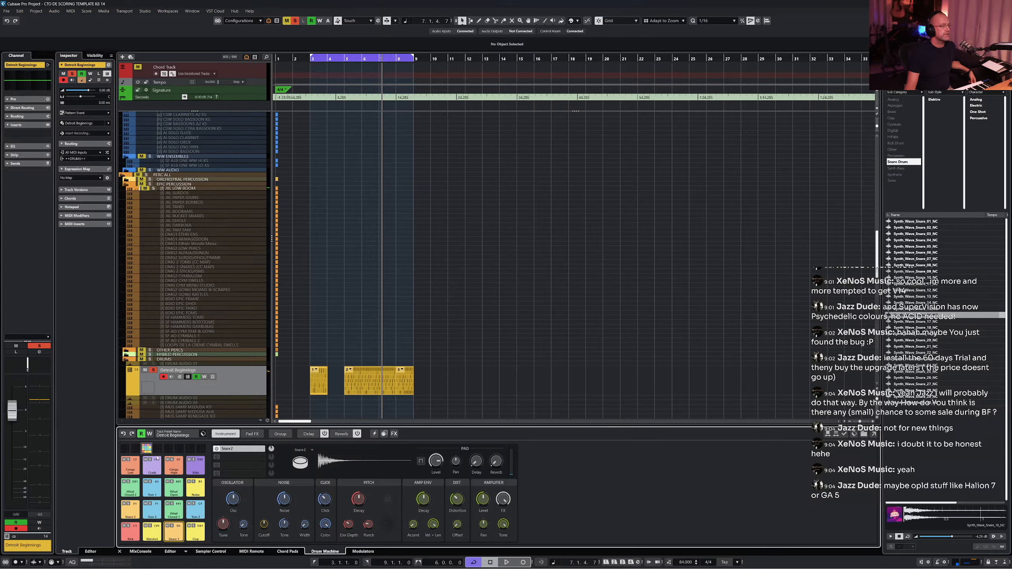
{"action": "left_click", "coordinate": [175, 436]}
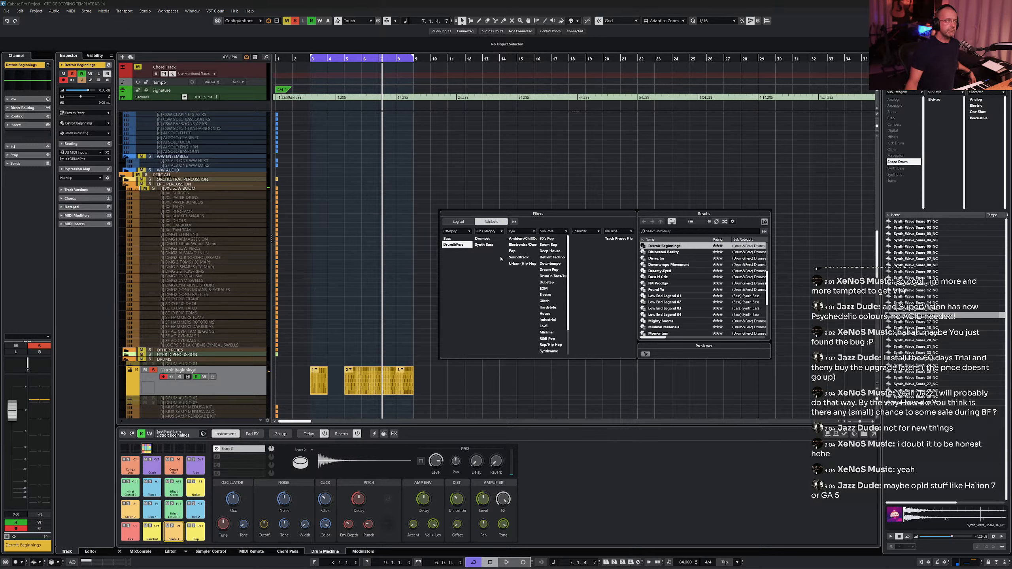
{"action": "left_click", "coordinate": [102, 257]}
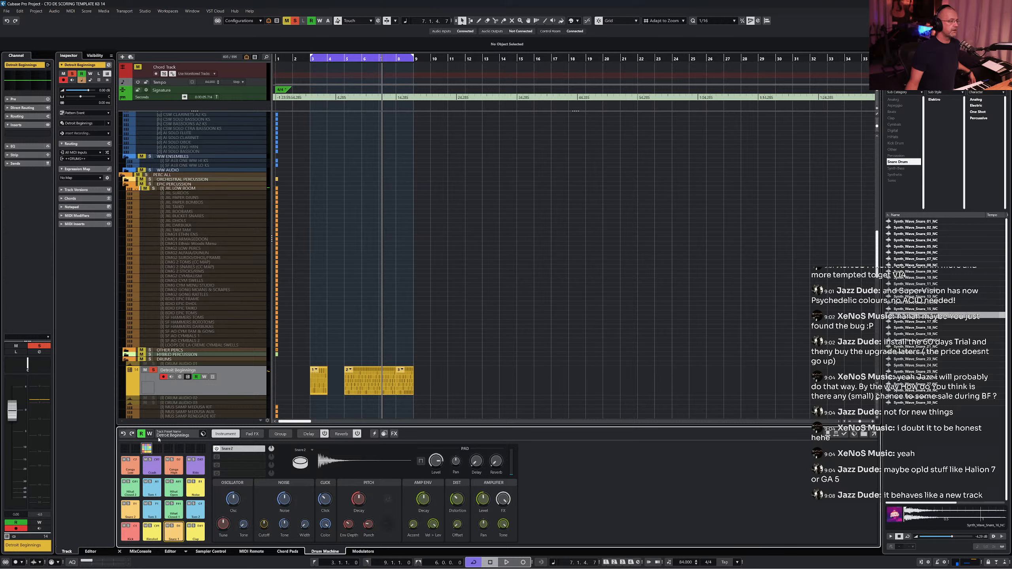
- Undo the last edit, unsolo the Detroit Beginnings drum track and reduce its track height
{"action": "left_click", "coordinate": [7, 21]}
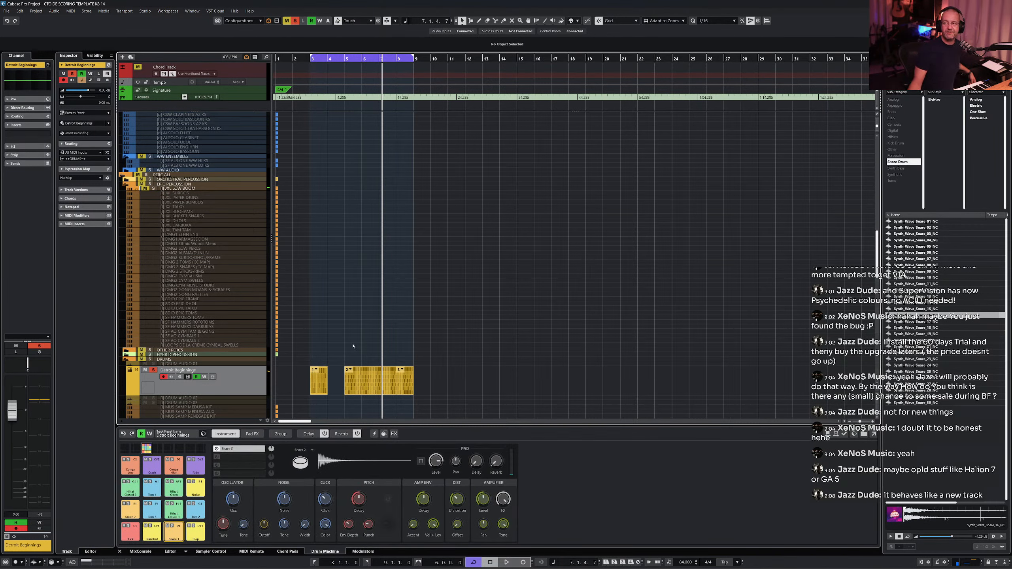
{"action": "left_click", "coordinate": [153, 370]}
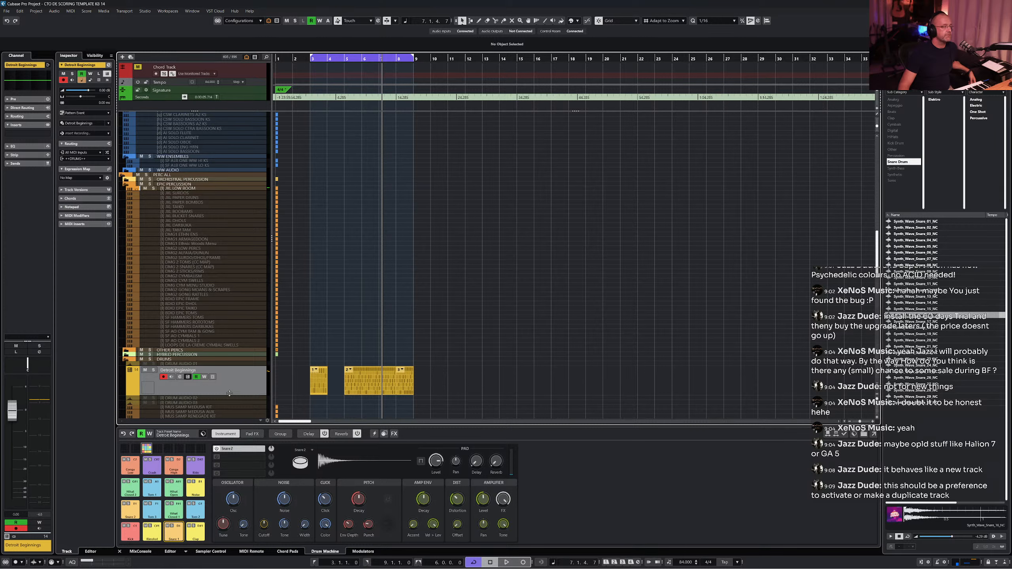
{"action": "left_click_drag", "start_coordinate": [230, 393], "coordinate": [240, 385]}
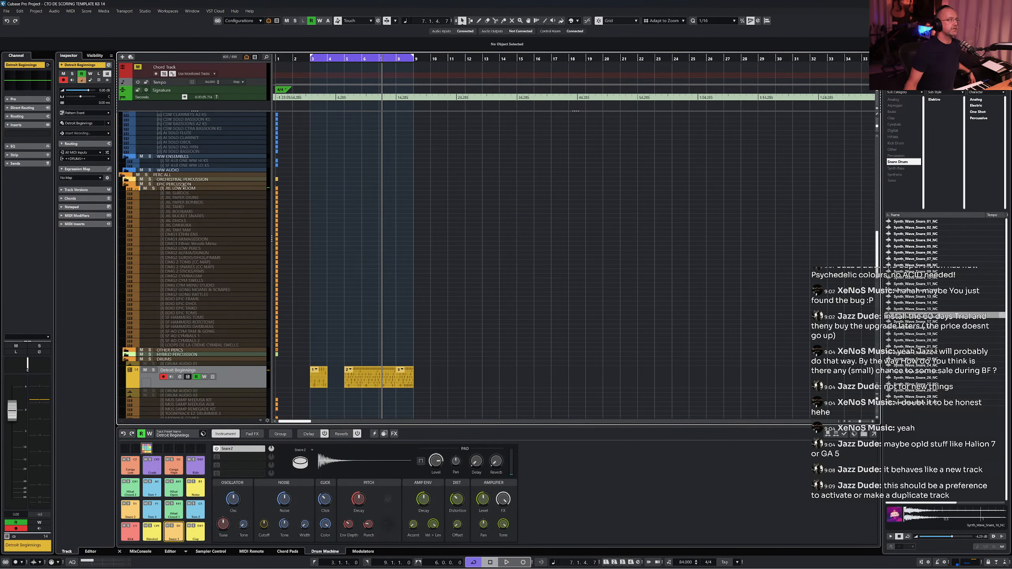
- Open the Kontakt instrument of the TRL ADV HRNS horns track and switch Kontakt to its default view
{"action": "scroll", "coordinate": [188, 196], "scroll_direction": "up", "scroll_amount": 10}
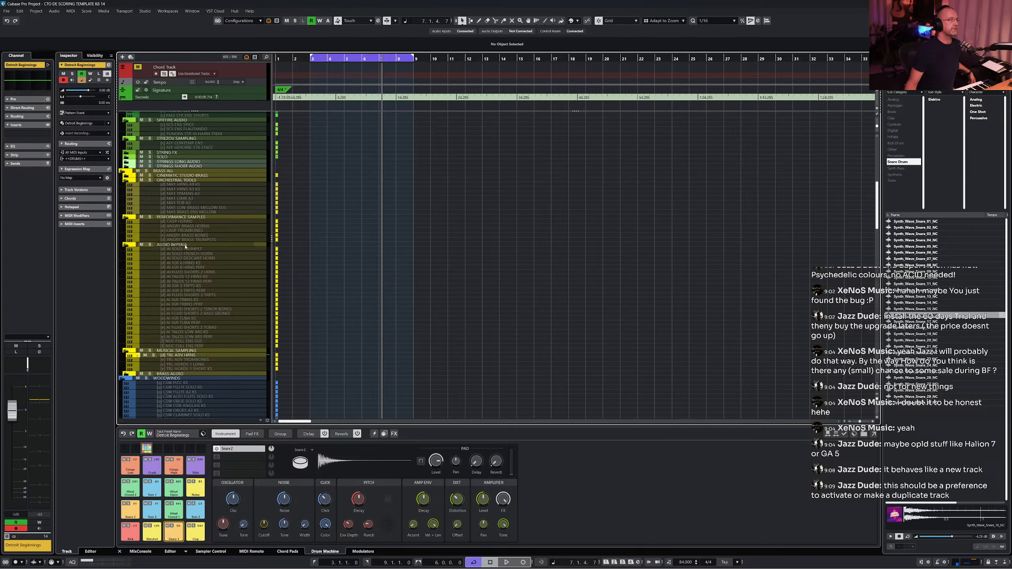
{"action": "left_click", "coordinate": [191, 355]}
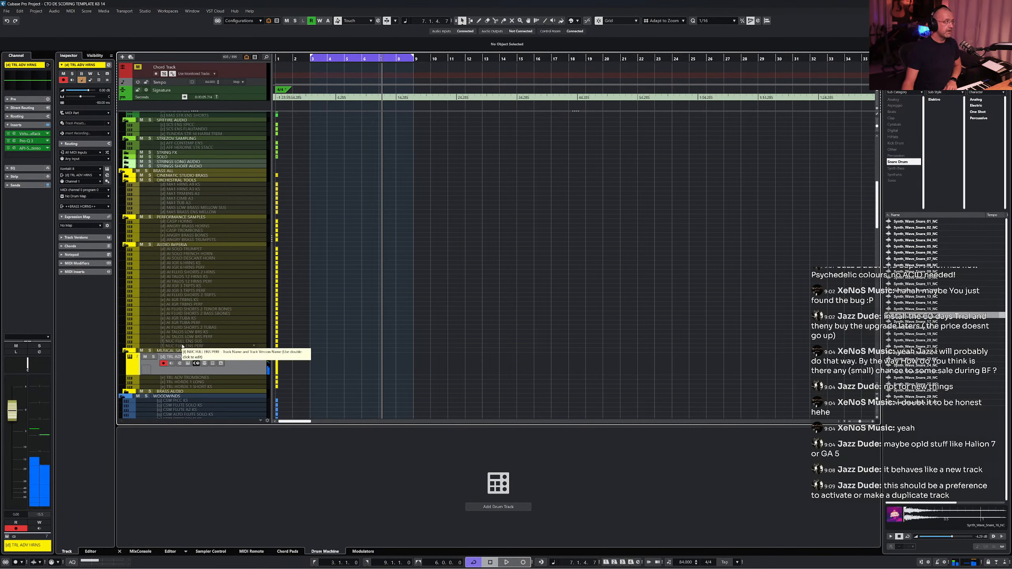
{"action": "left_click", "coordinate": [189, 365]}
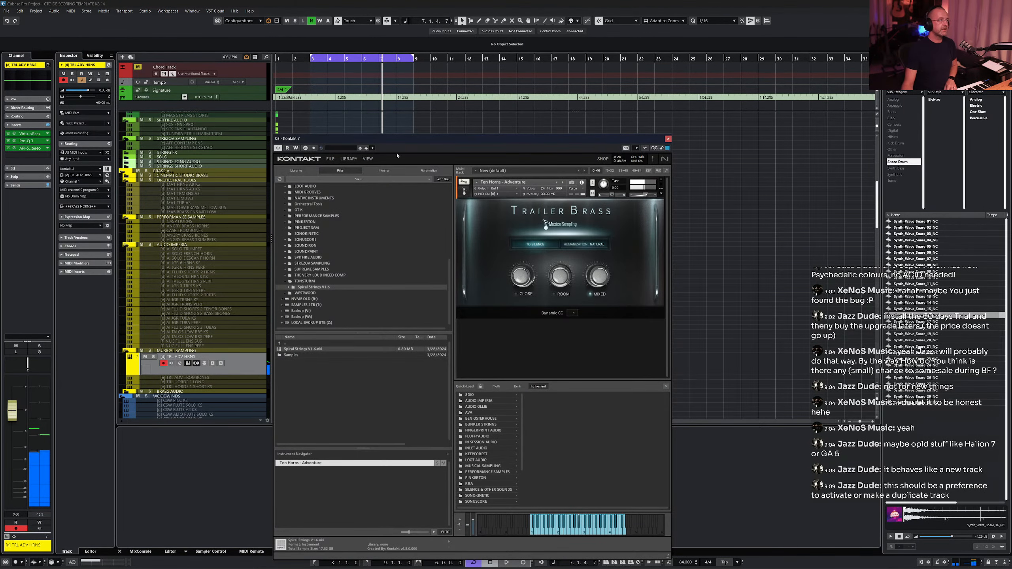
{"action": "left_click", "coordinate": [372, 159]}
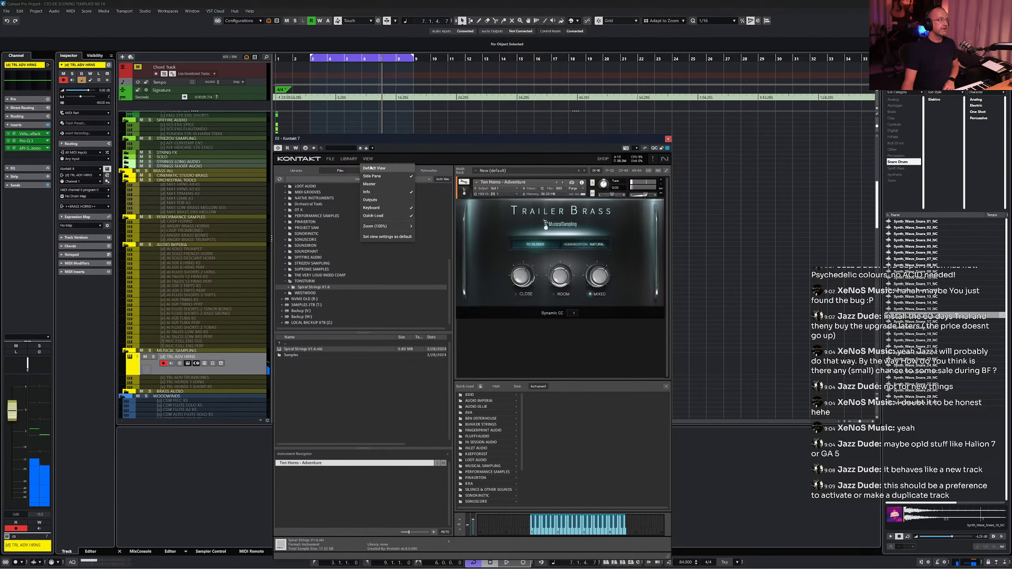
{"action": "left_click", "coordinate": [375, 168]}
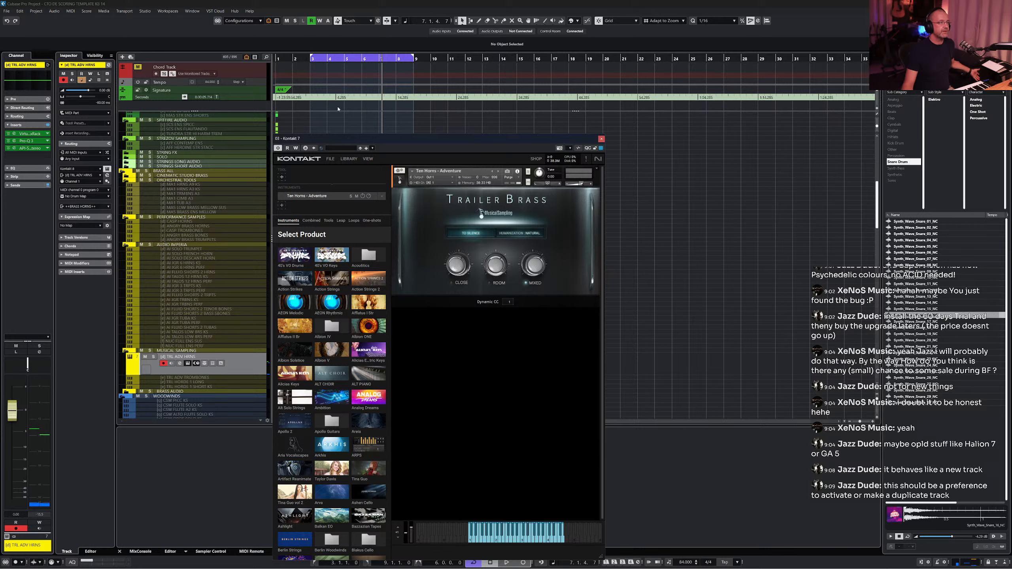
{"action": "left_click", "coordinate": [601, 139]}
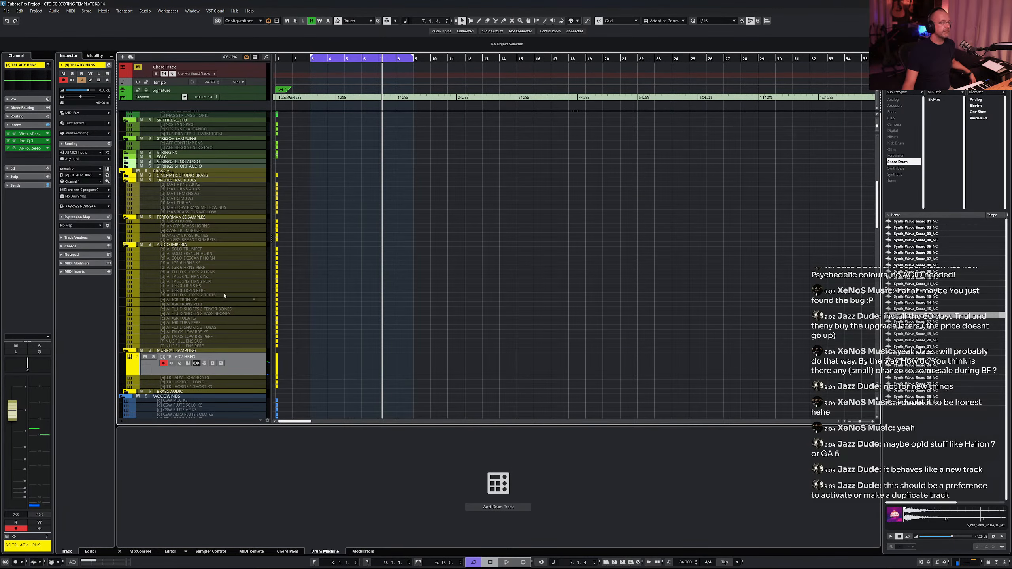
- Select the Seconds ruler track, return to the project start and change the ruler track's display format
{"action": "scroll", "coordinate": [226, 292], "scroll_direction": "down", "scroll_amount": 15}
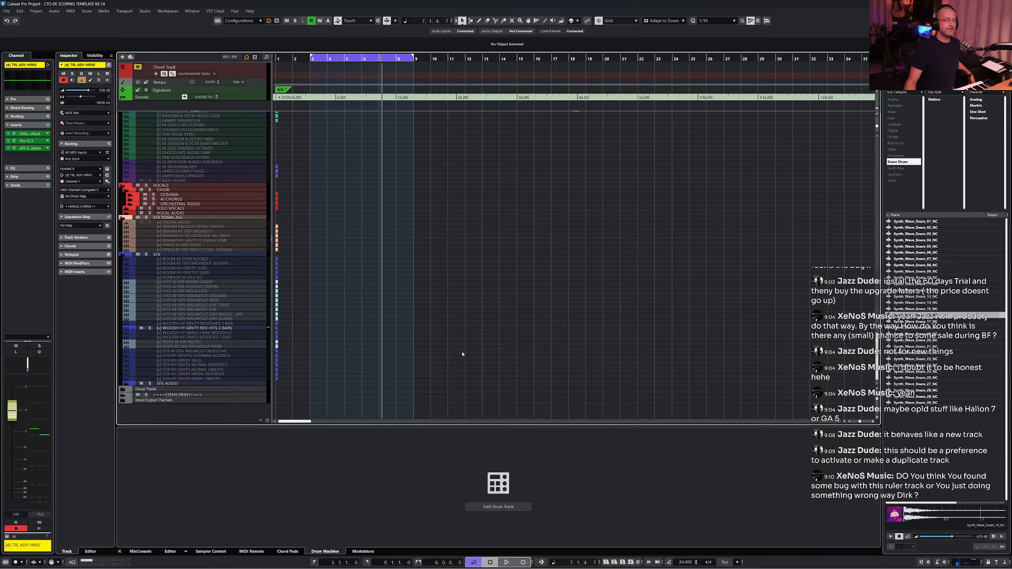
{"action": "scroll", "coordinate": [343, 264], "scroll_direction": "up", "scroll_amount": 15}
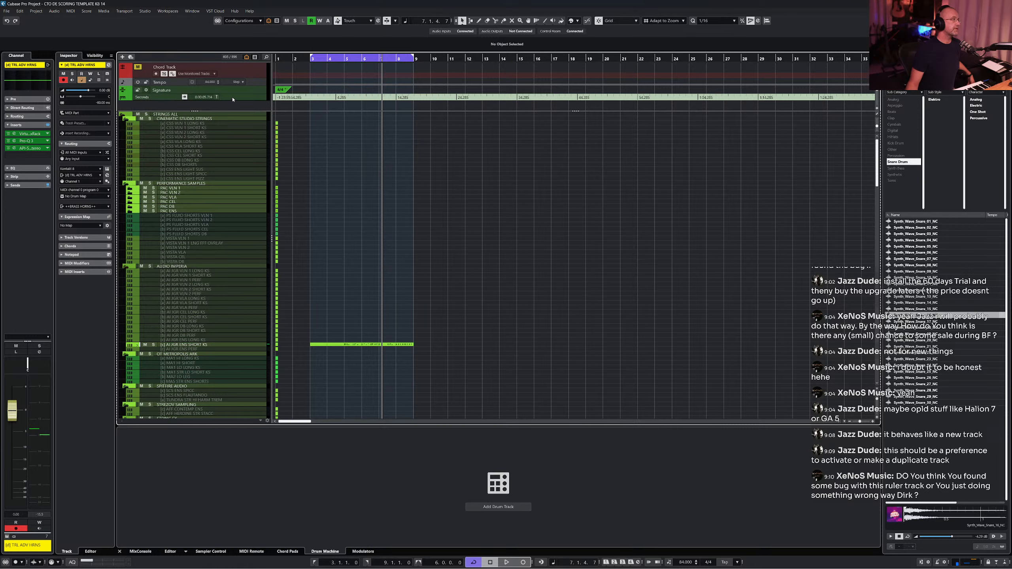
{"action": "left_click", "coordinate": [233, 98]}
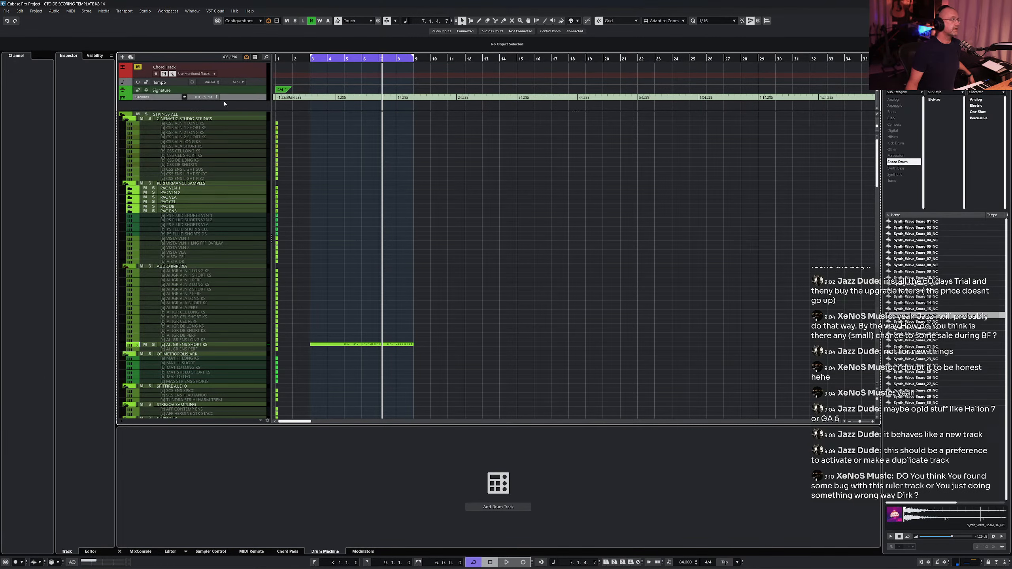
{"action": "key", "text": "Home"}
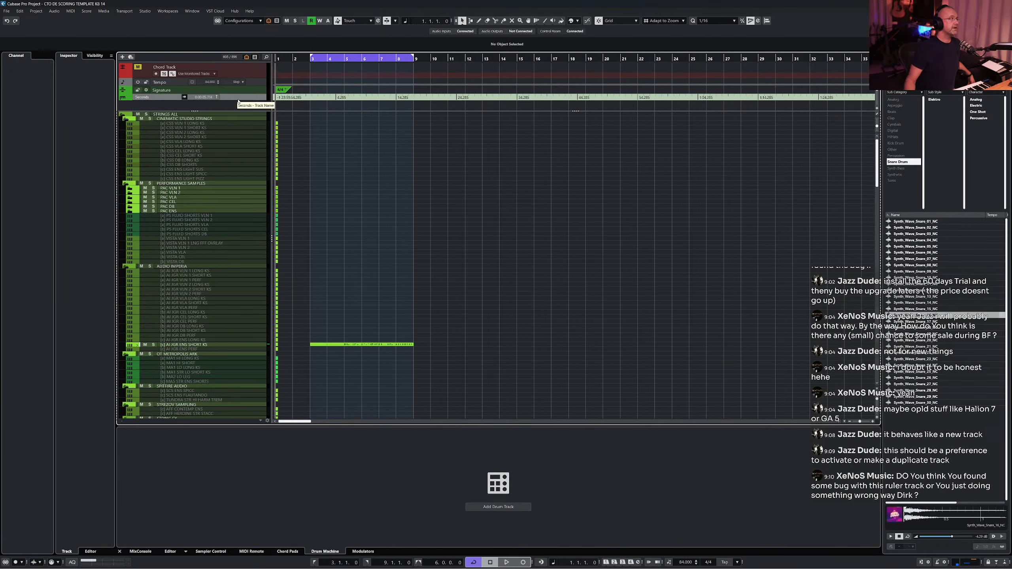
{"action": "left_click", "coordinate": [216, 98]}
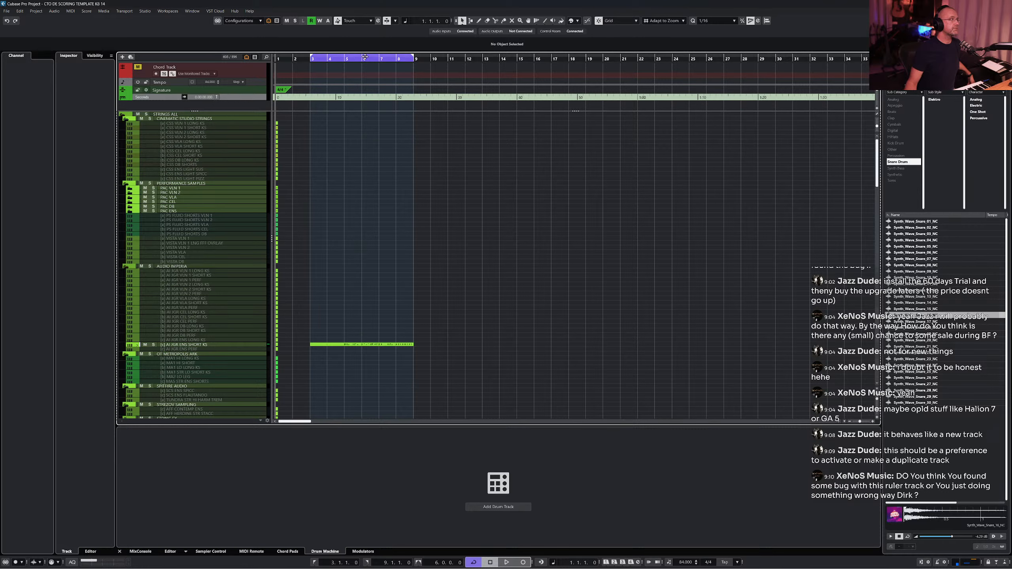
- Place the project cursor at bar 10 and switch the ruler track's display format again
{"action": "left_click", "coordinate": [430, 59]}
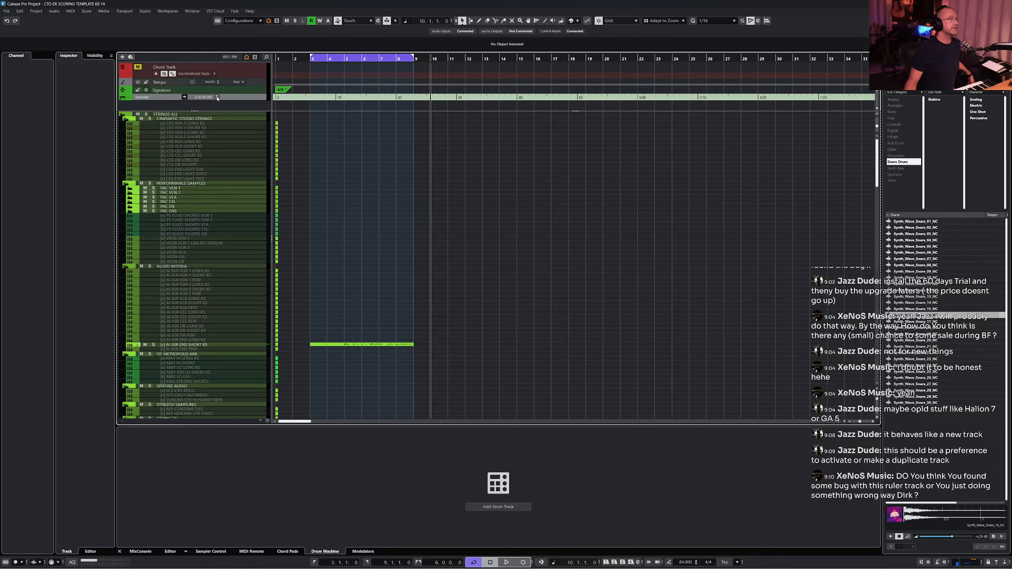
{"action": "left_click", "coordinate": [217, 99]}
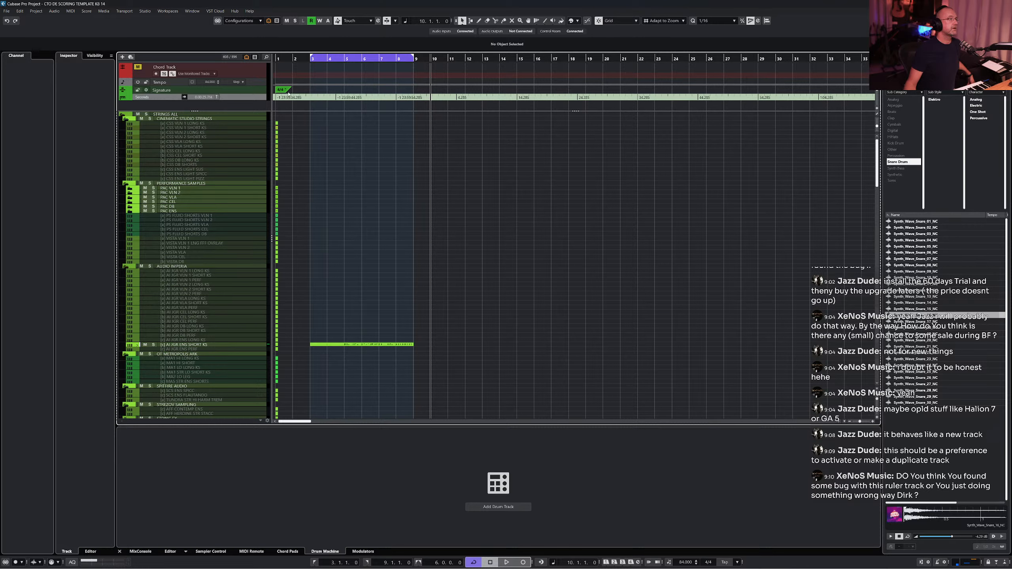
- Examine the ruler track's time values around bar 10 at different zoom levels and switch the time display to seconds
{"action": "scroll", "coordinate": [438, 103], "scroll_direction": "up", "scroll_amount": 1}
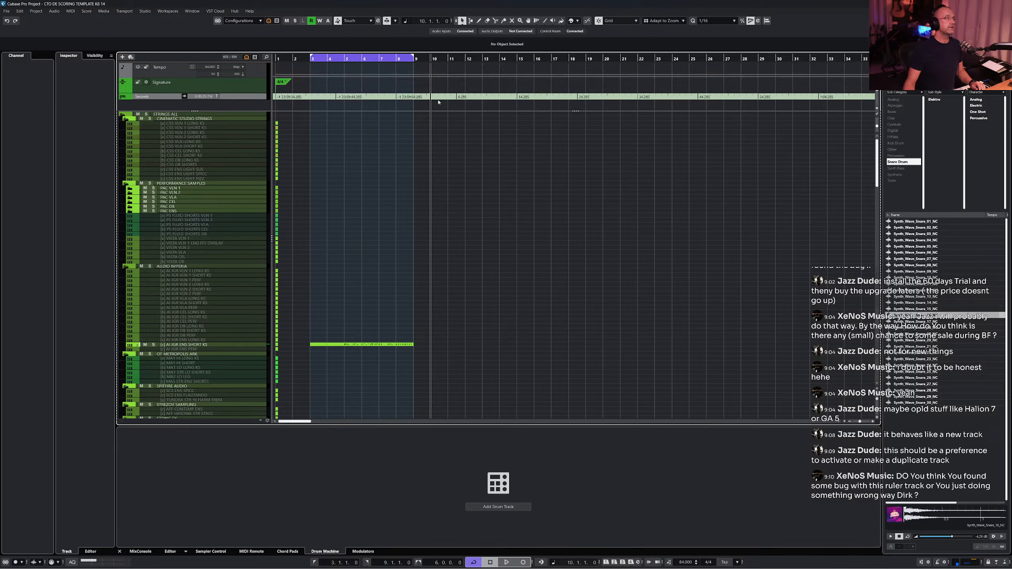
{"action": "scroll", "coordinate": [439, 103], "scroll_direction": "down", "scroll_amount": 1}
{"action": "scroll", "coordinate": [439, 102], "scroll_direction": "up", "scroll_amount": 2}
{"action": "scroll", "coordinate": [439, 103], "scroll_direction": "up", "scroll_amount": 1}
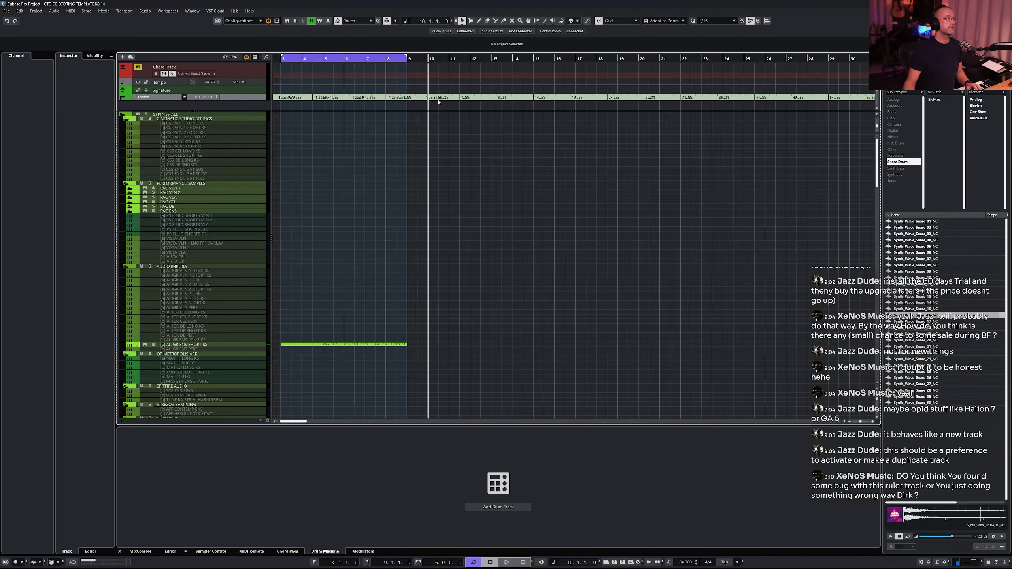
{"action": "scroll", "coordinate": [439, 102], "scroll_direction": "up", "scroll_amount": 6}
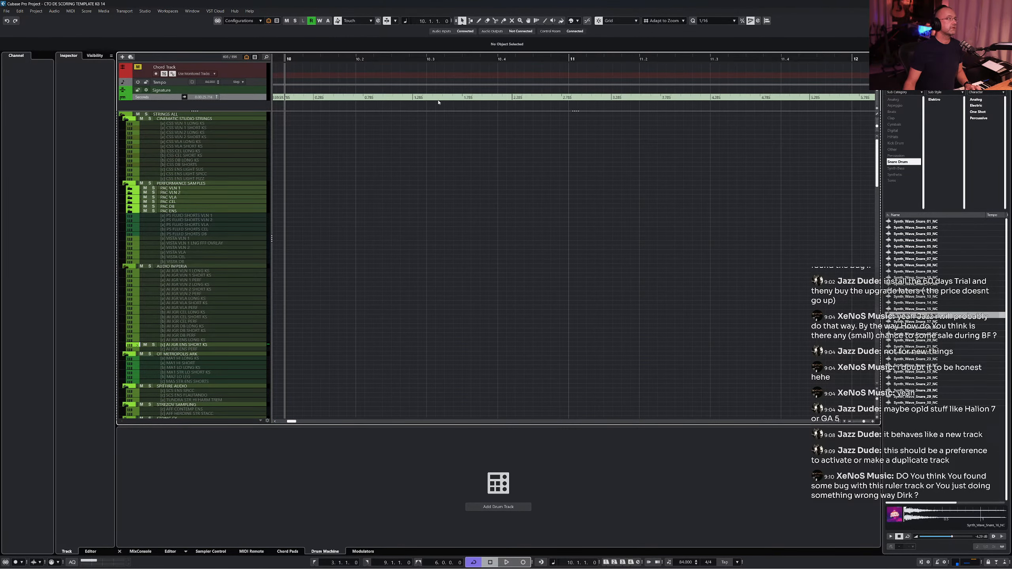
{"action": "scroll", "coordinate": [439, 103], "scroll_direction": "down", "scroll_amount": 2}
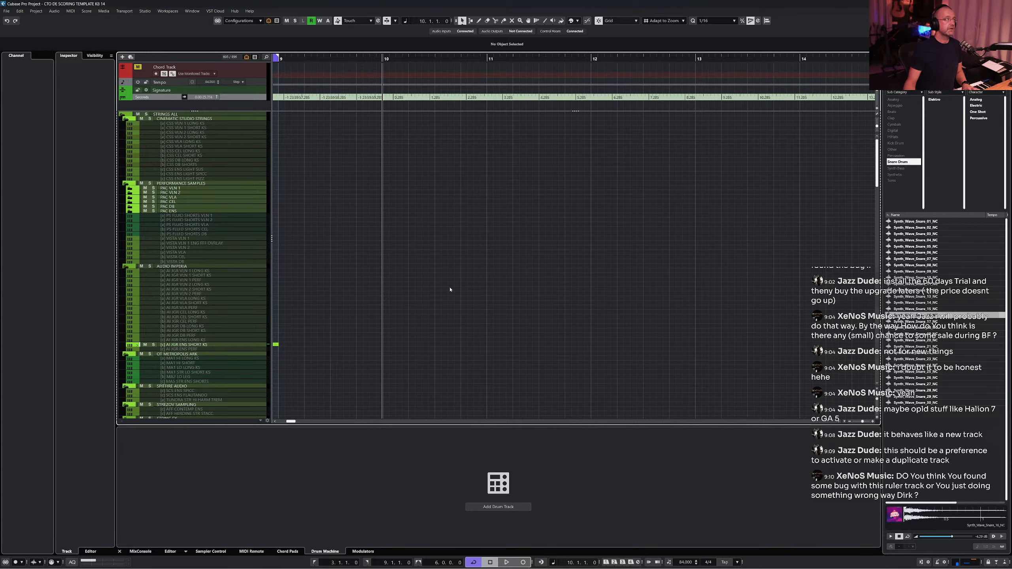
{"action": "key", "text": "period"}
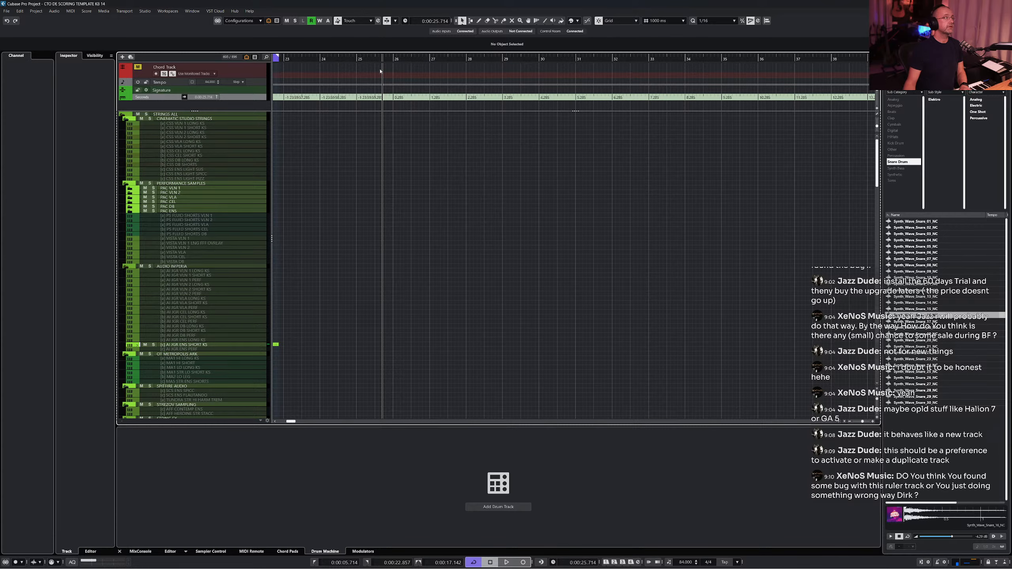
- Remove the ruler track from the project
{"action": "scroll", "coordinate": [379, 92], "scroll_direction": "left", "scroll_amount": 5}
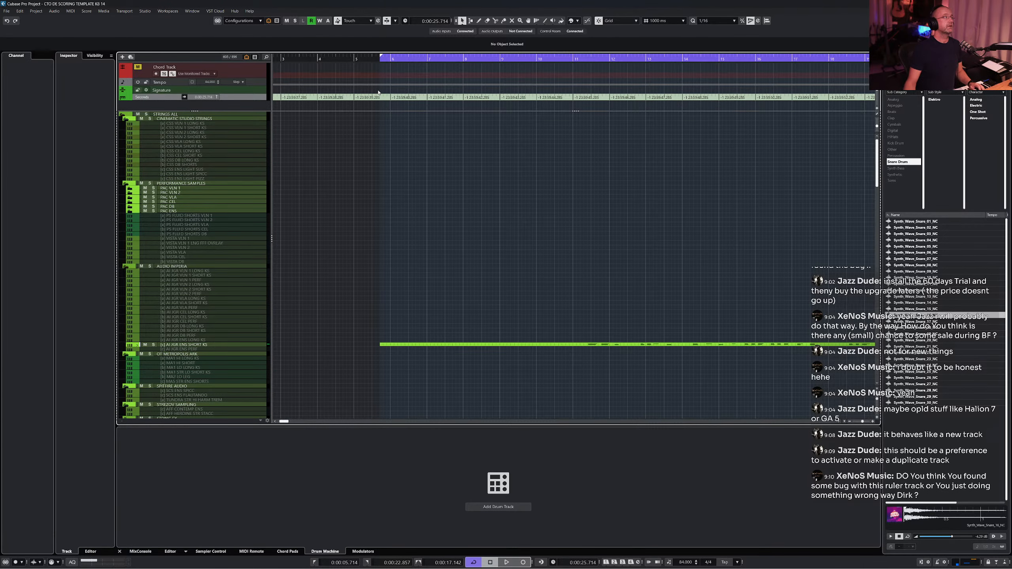
{"action": "scroll", "coordinate": [379, 91], "scroll_direction": "down", "scroll_amount": 2}
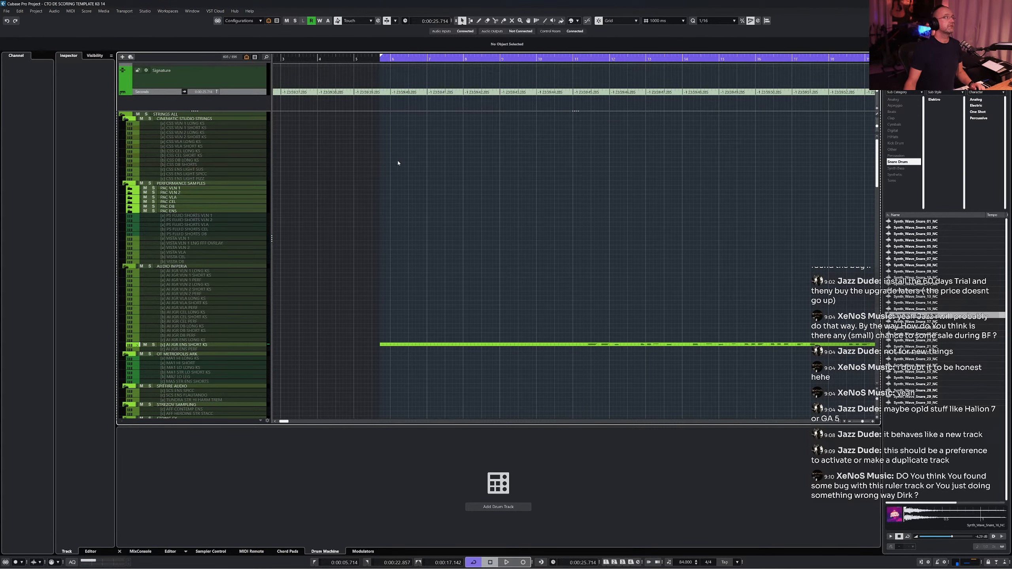
{"action": "scroll", "coordinate": [399, 163], "scroll_direction": "up", "scroll_amount": 4}
{"action": "scroll", "coordinate": [399, 163], "scroll_direction": "down", "scroll_amount": 2}
{"action": "scroll", "coordinate": [399, 162], "scroll_direction": "right", "scroll_amount": 1}
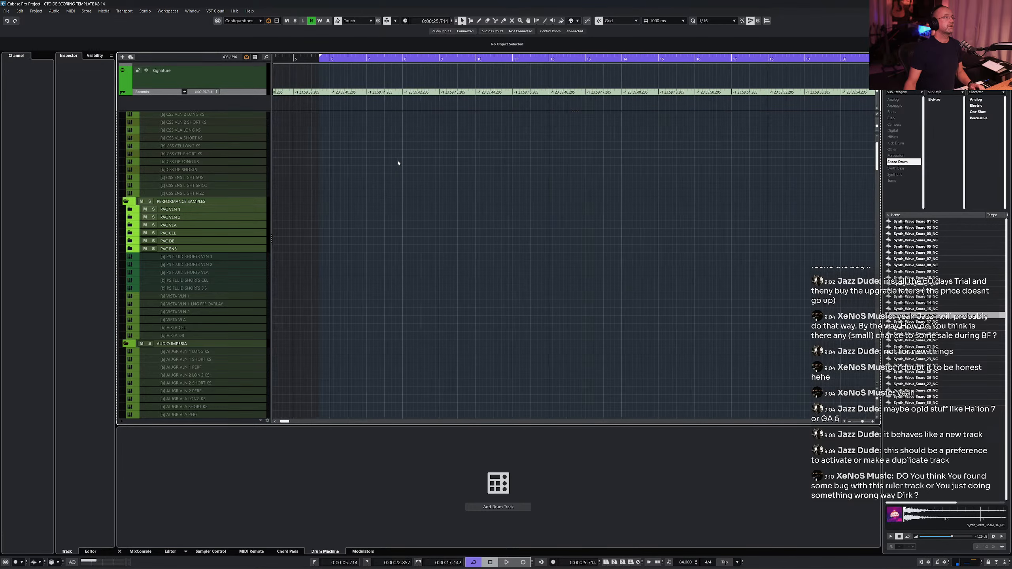
{"action": "scroll", "coordinate": [398, 163], "scroll_direction": "down", "scroll_amount": 4}
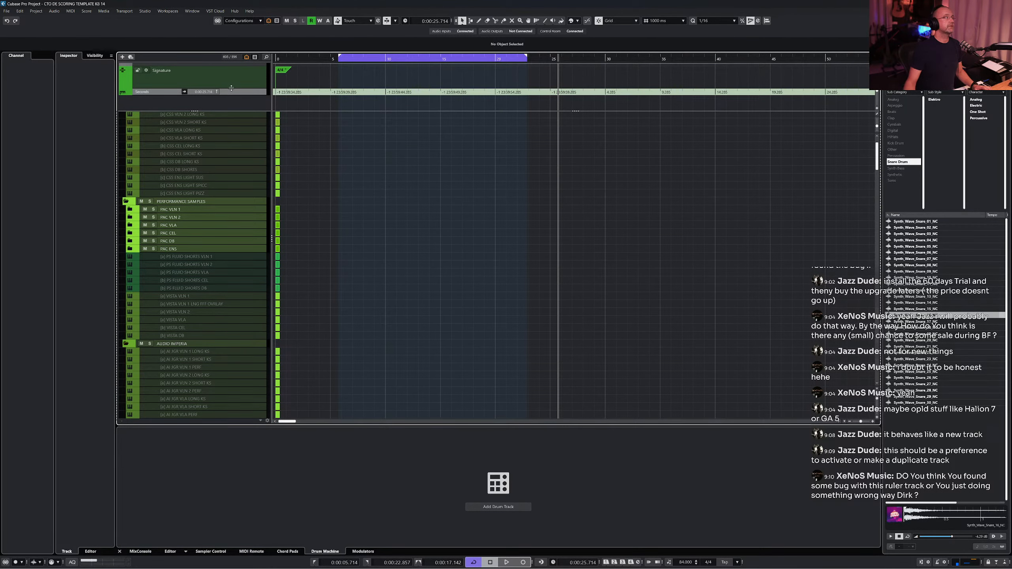
{"action": "right_click", "coordinate": [234, 95]}
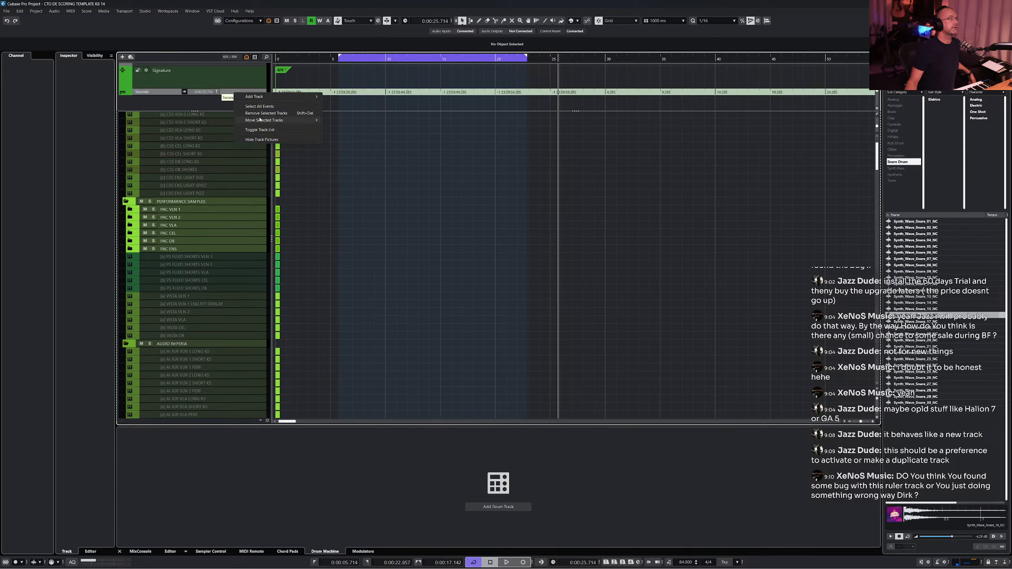
{"action": "left_click", "coordinate": [303, 113]}
- Add a new ruler track with the time format set to Seconds
{"action": "right_click", "coordinate": [229, 104]}
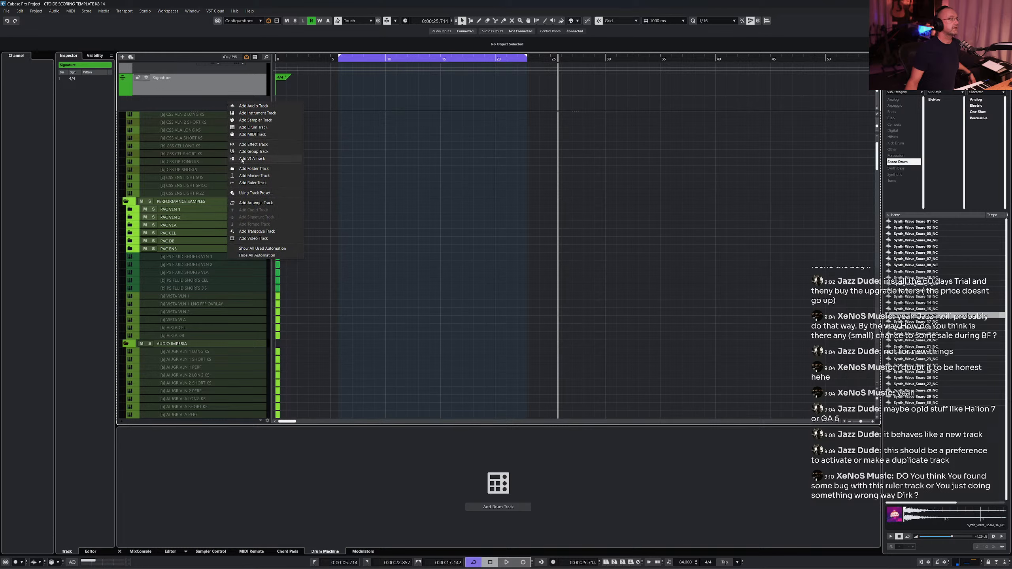
{"action": "left_click", "coordinate": [251, 183]}
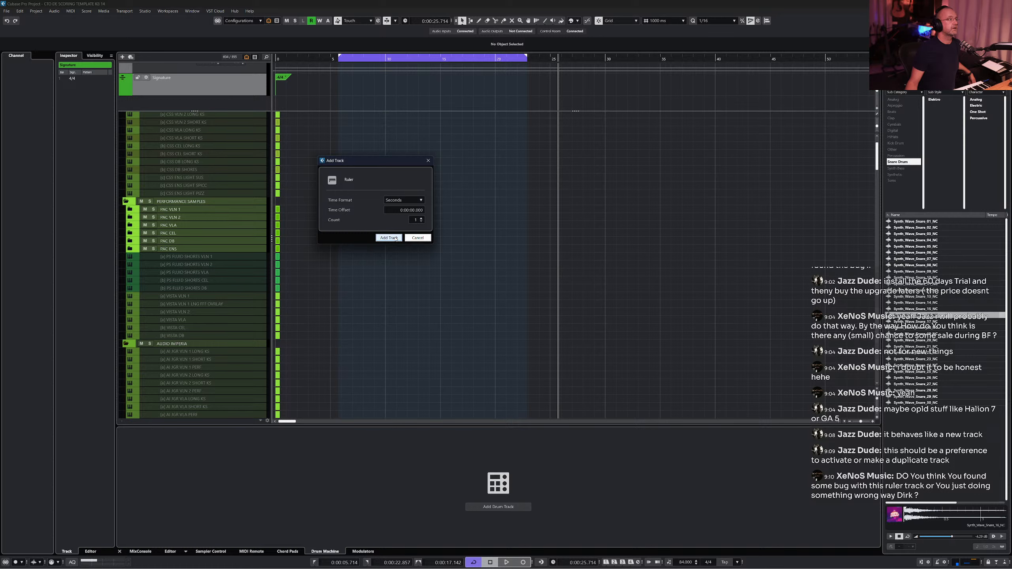
{"action": "left_click", "coordinate": [389, 238]}
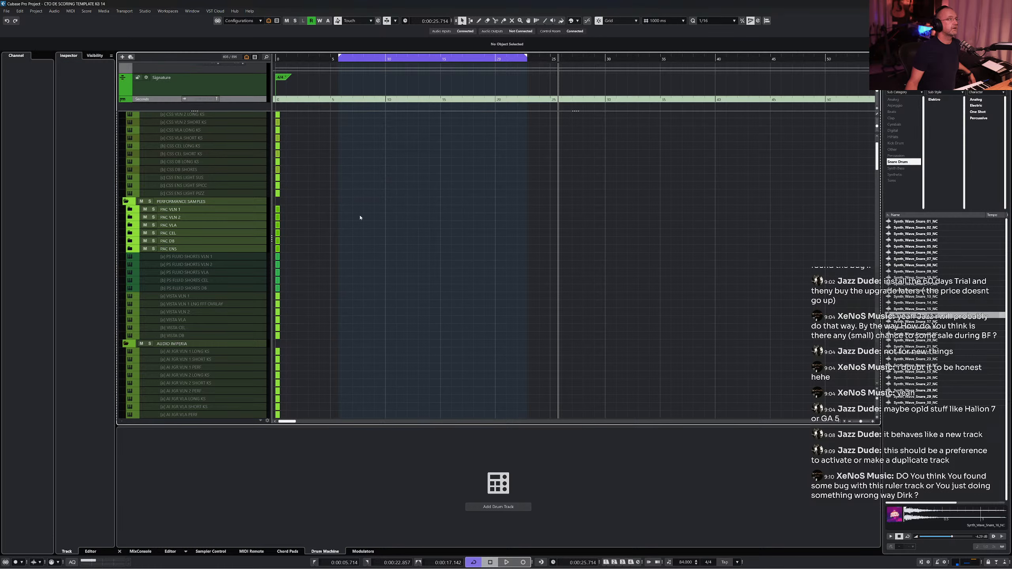
- Place the project cursor at bar 10 and set the project tempo to 120
{"action": "left_click", "coordinate": [280, 58]}
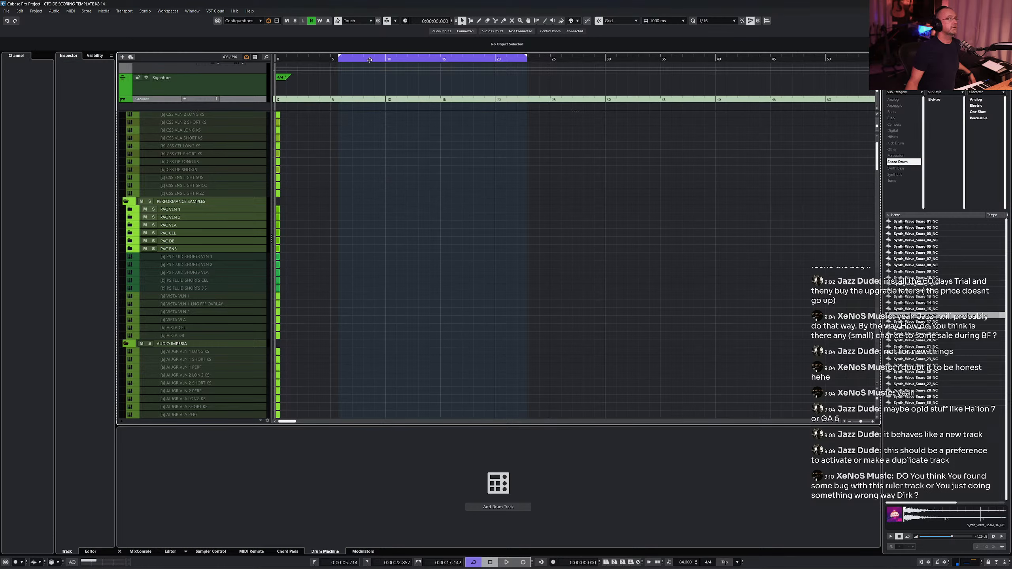
{"action": "left_click", "coordinate": [386, 59]}
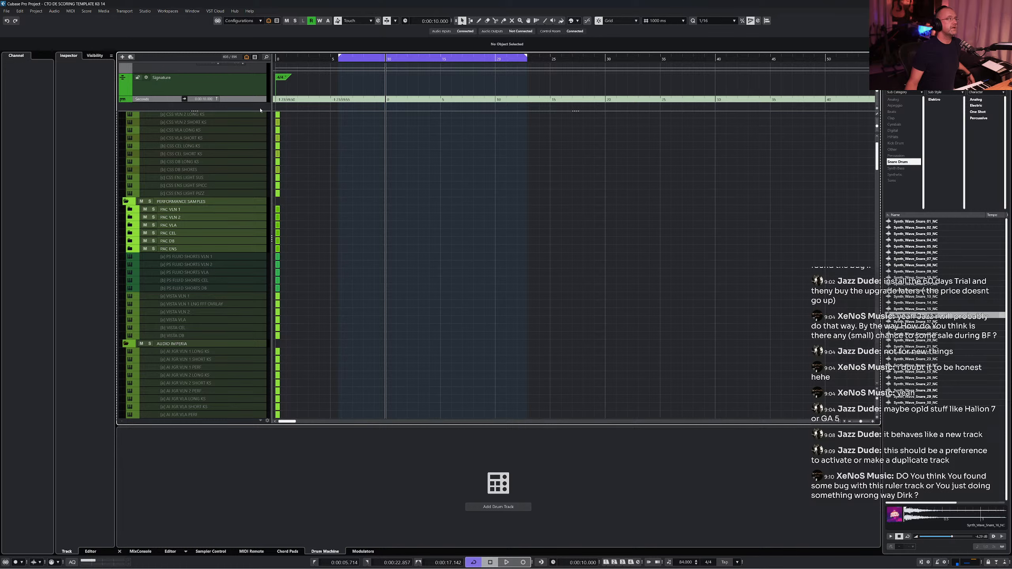
{"action": "left_click", "coordinate": [692, 562]}
{"action": "type", "text": "120"}
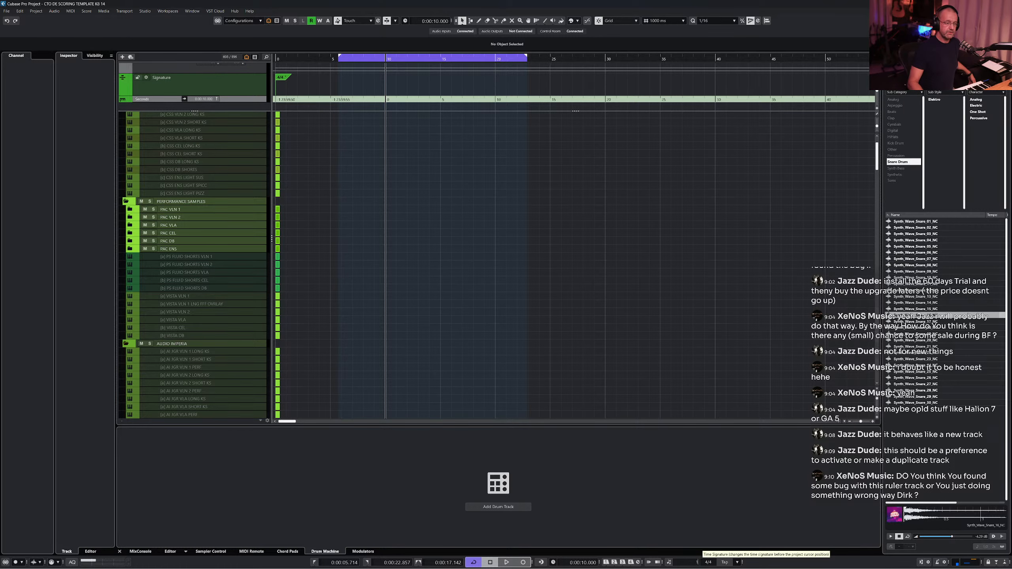
{"action": "key", "text": "Return"}
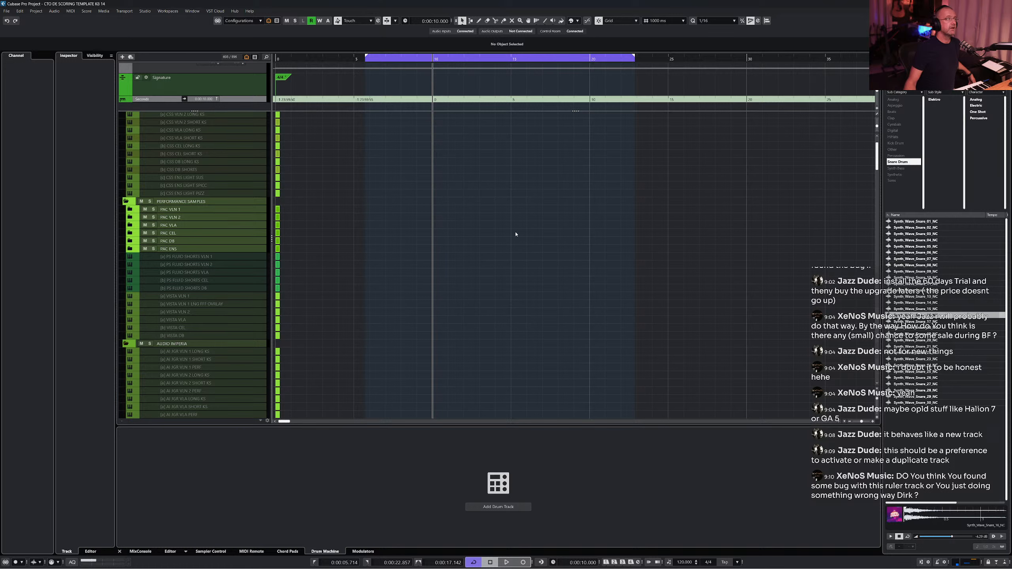
- Place the project cursor at bar 5 and enlarge the global track area to show the chord and tempo tracks
{"action": "left_click", "coordinate": [354, 59]}
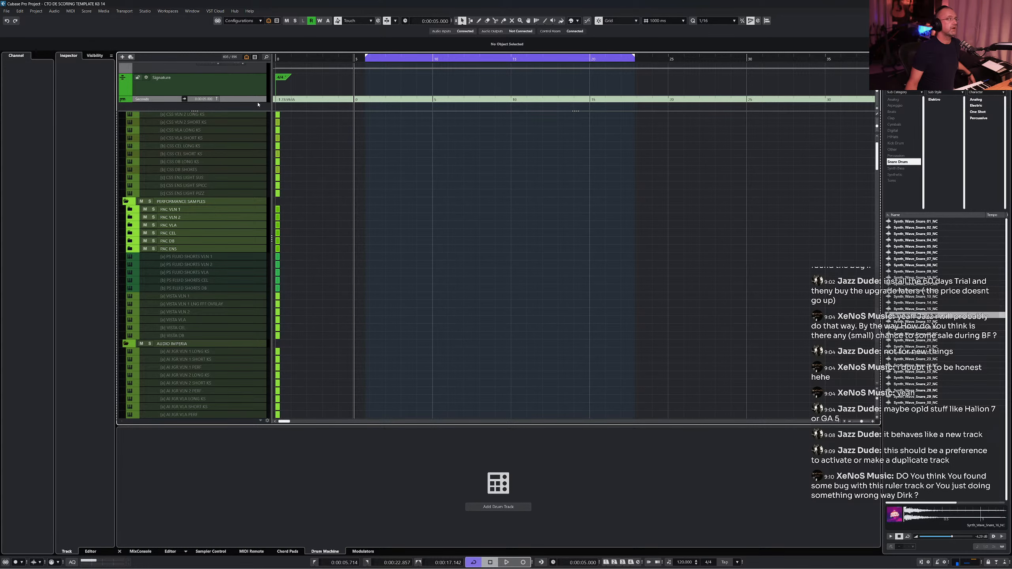
{"action": "left_click_drag", "start_coordinate": [279, 111], "coordinate": [279, 165]}
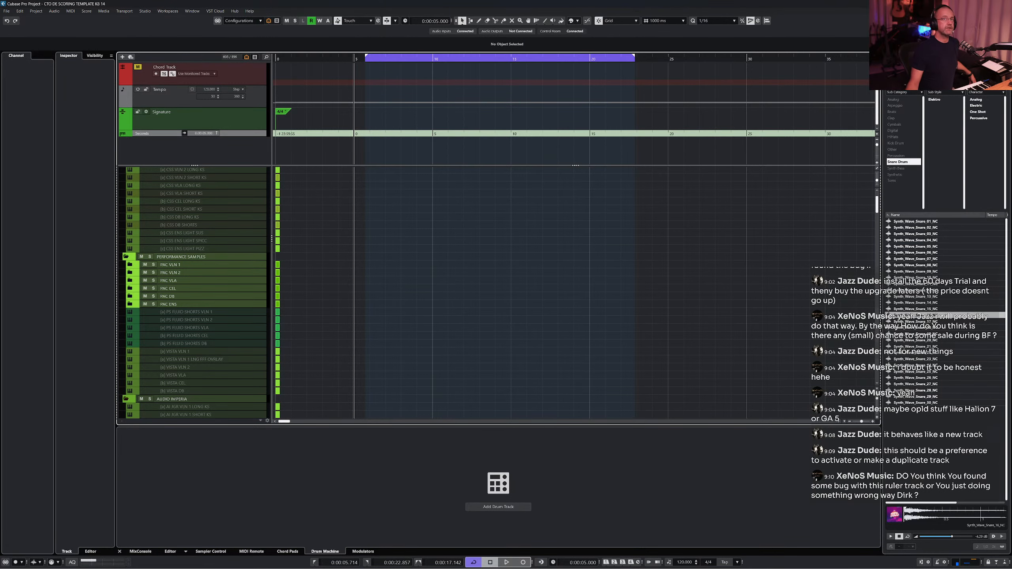
{"action": "key", "text": "ctrl+alt+b"}
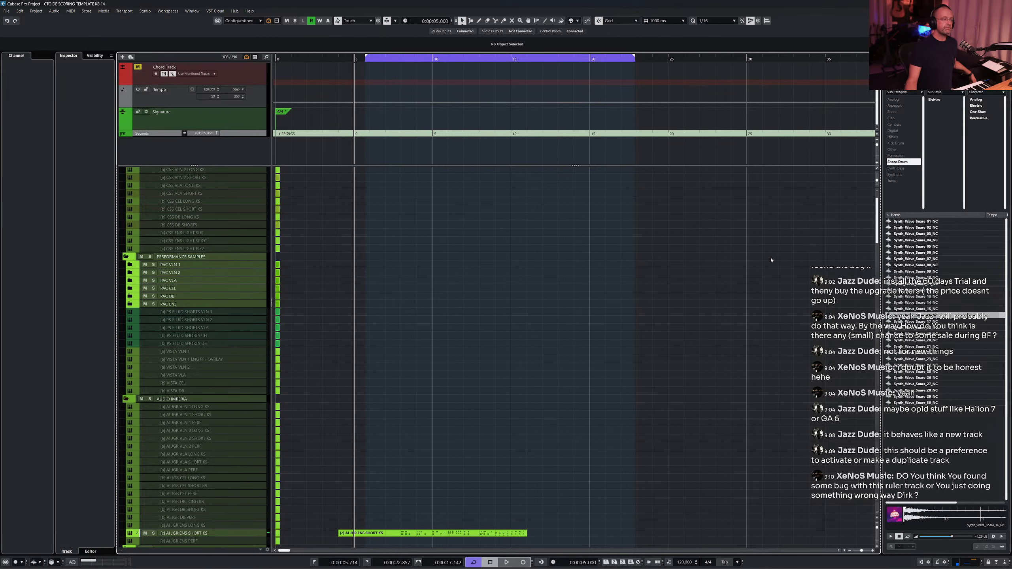